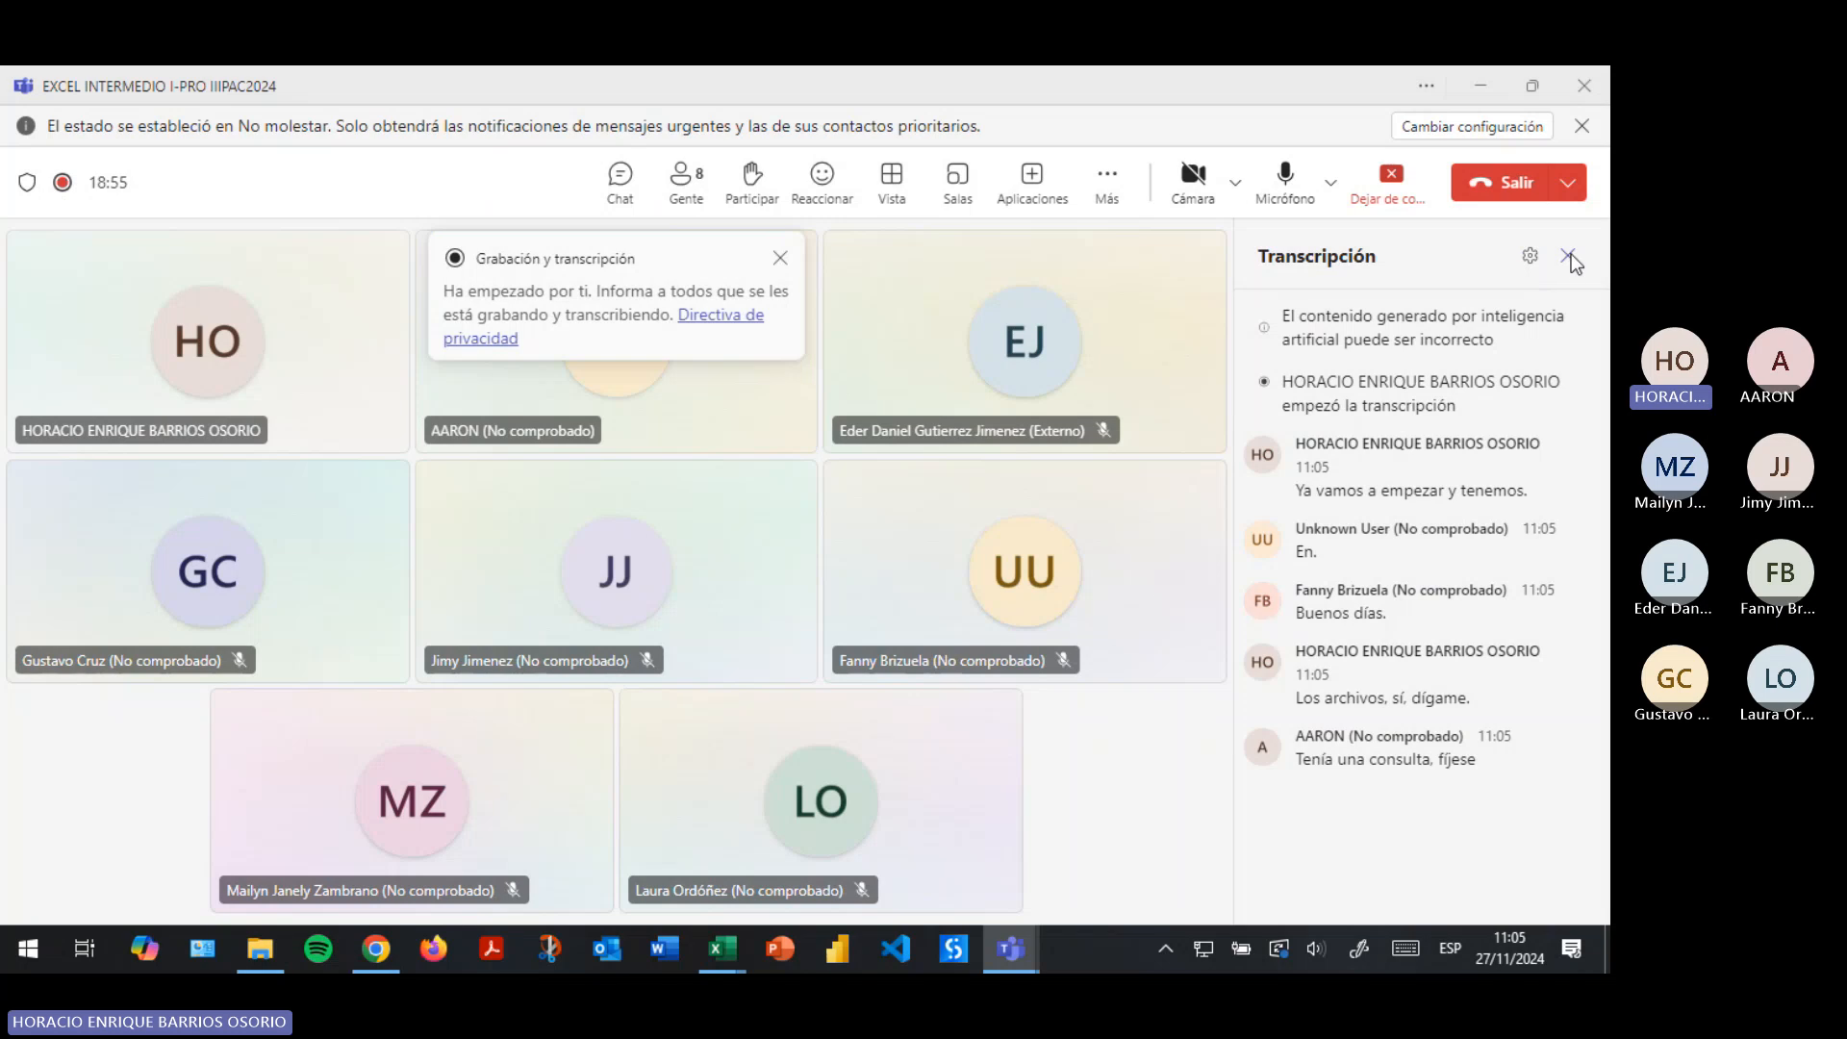
Close the meeting's transcription pane, dismiss the recording notice and raise the system volume to 40.
{"action": "left_click", "coordinate": [1568, 256]}
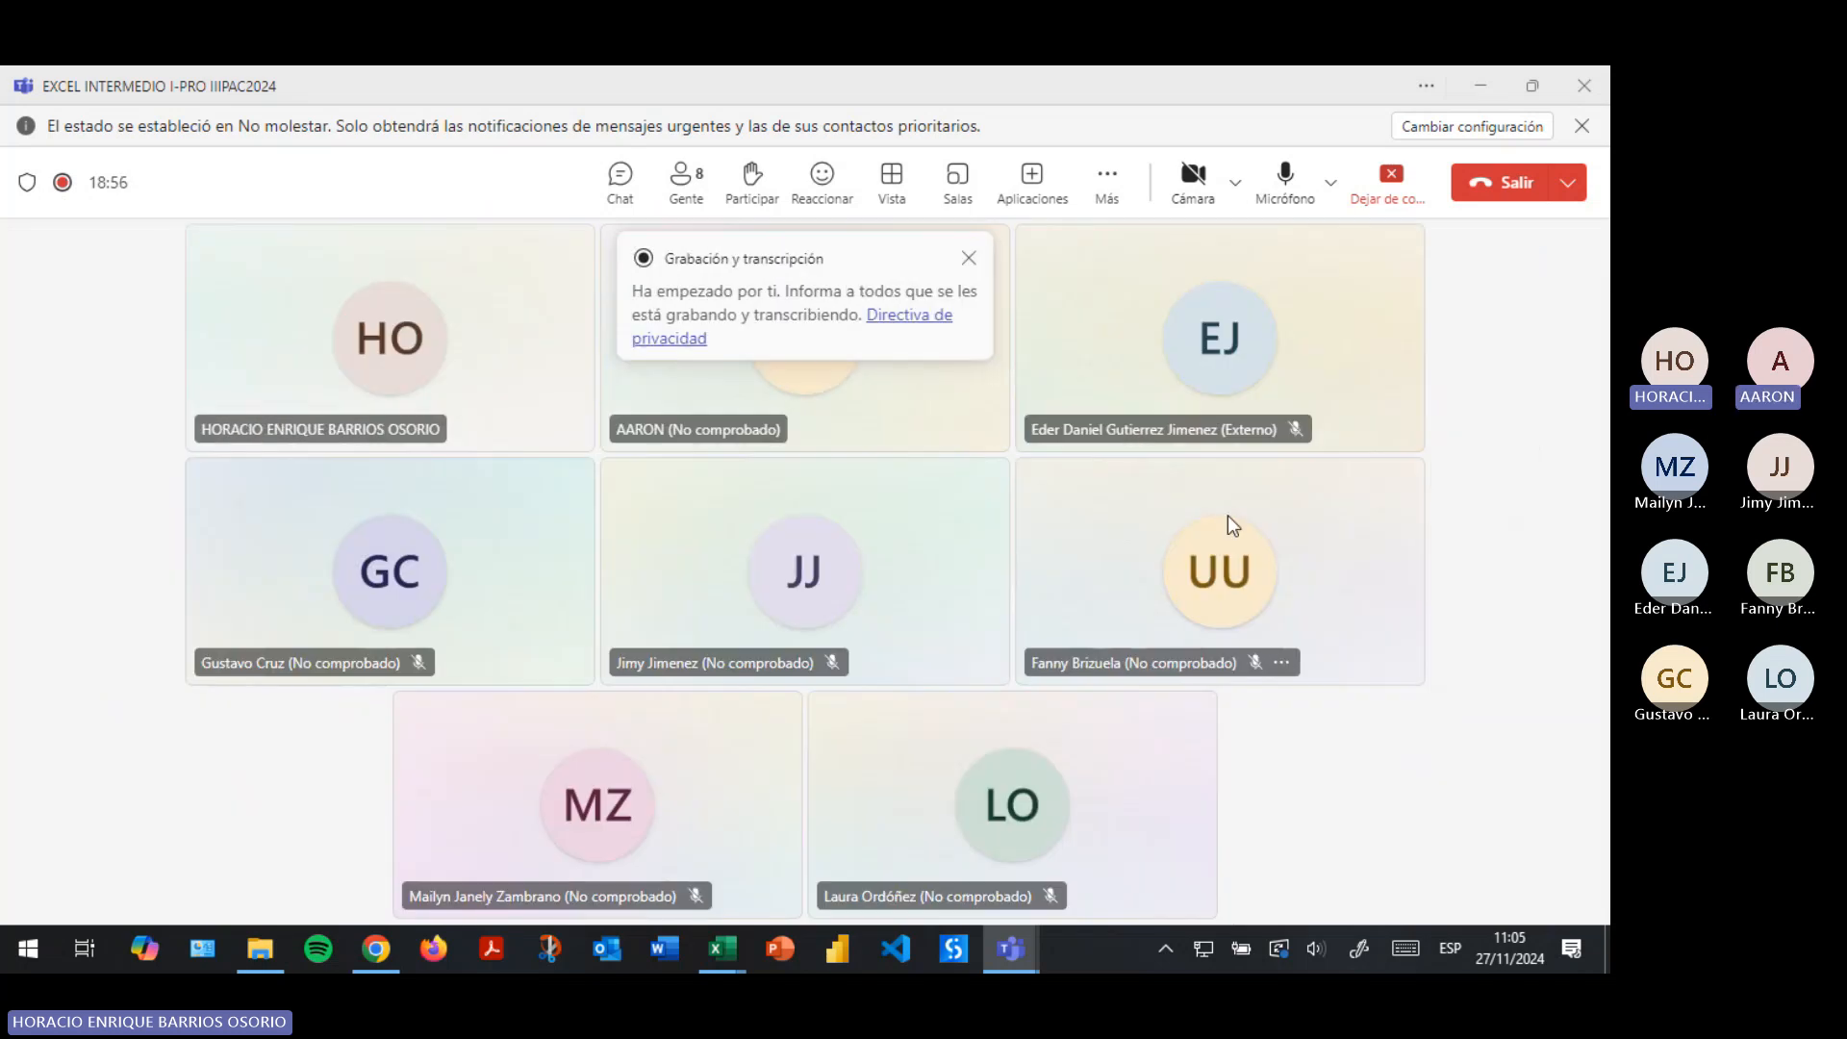
{"action": "left_click", "coordinate": [969, 260]}
{"action": "key", "text": "XF86AudioRaiseVolume"}
{"action": "key", "text": "XF86AudioRaiseVolume"}
{"action": "key", "text": "XF86AudioRaiseVolume"}
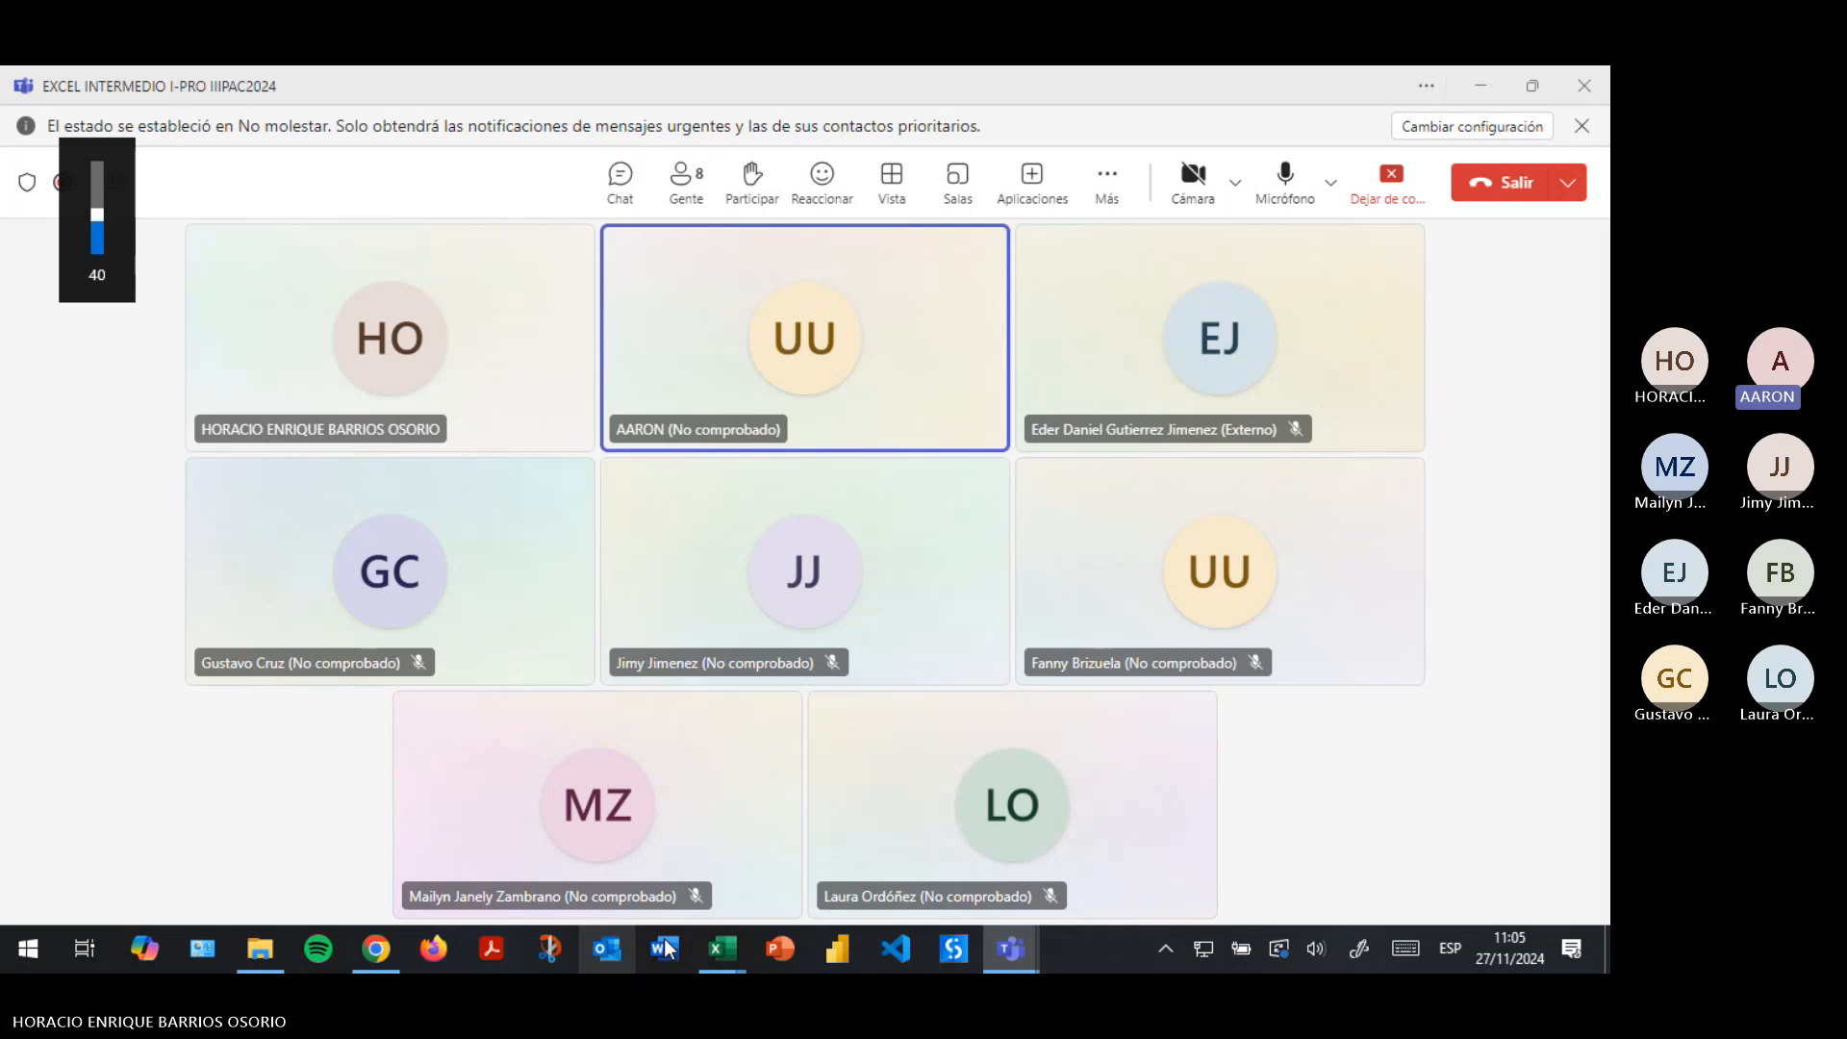
Switch to the Objetivo workbook in Excel and save it.
{"action": "mouse_move", "coordinate": [721, 948]}
{"action": "left_click", "coordinate": [462, 866]}
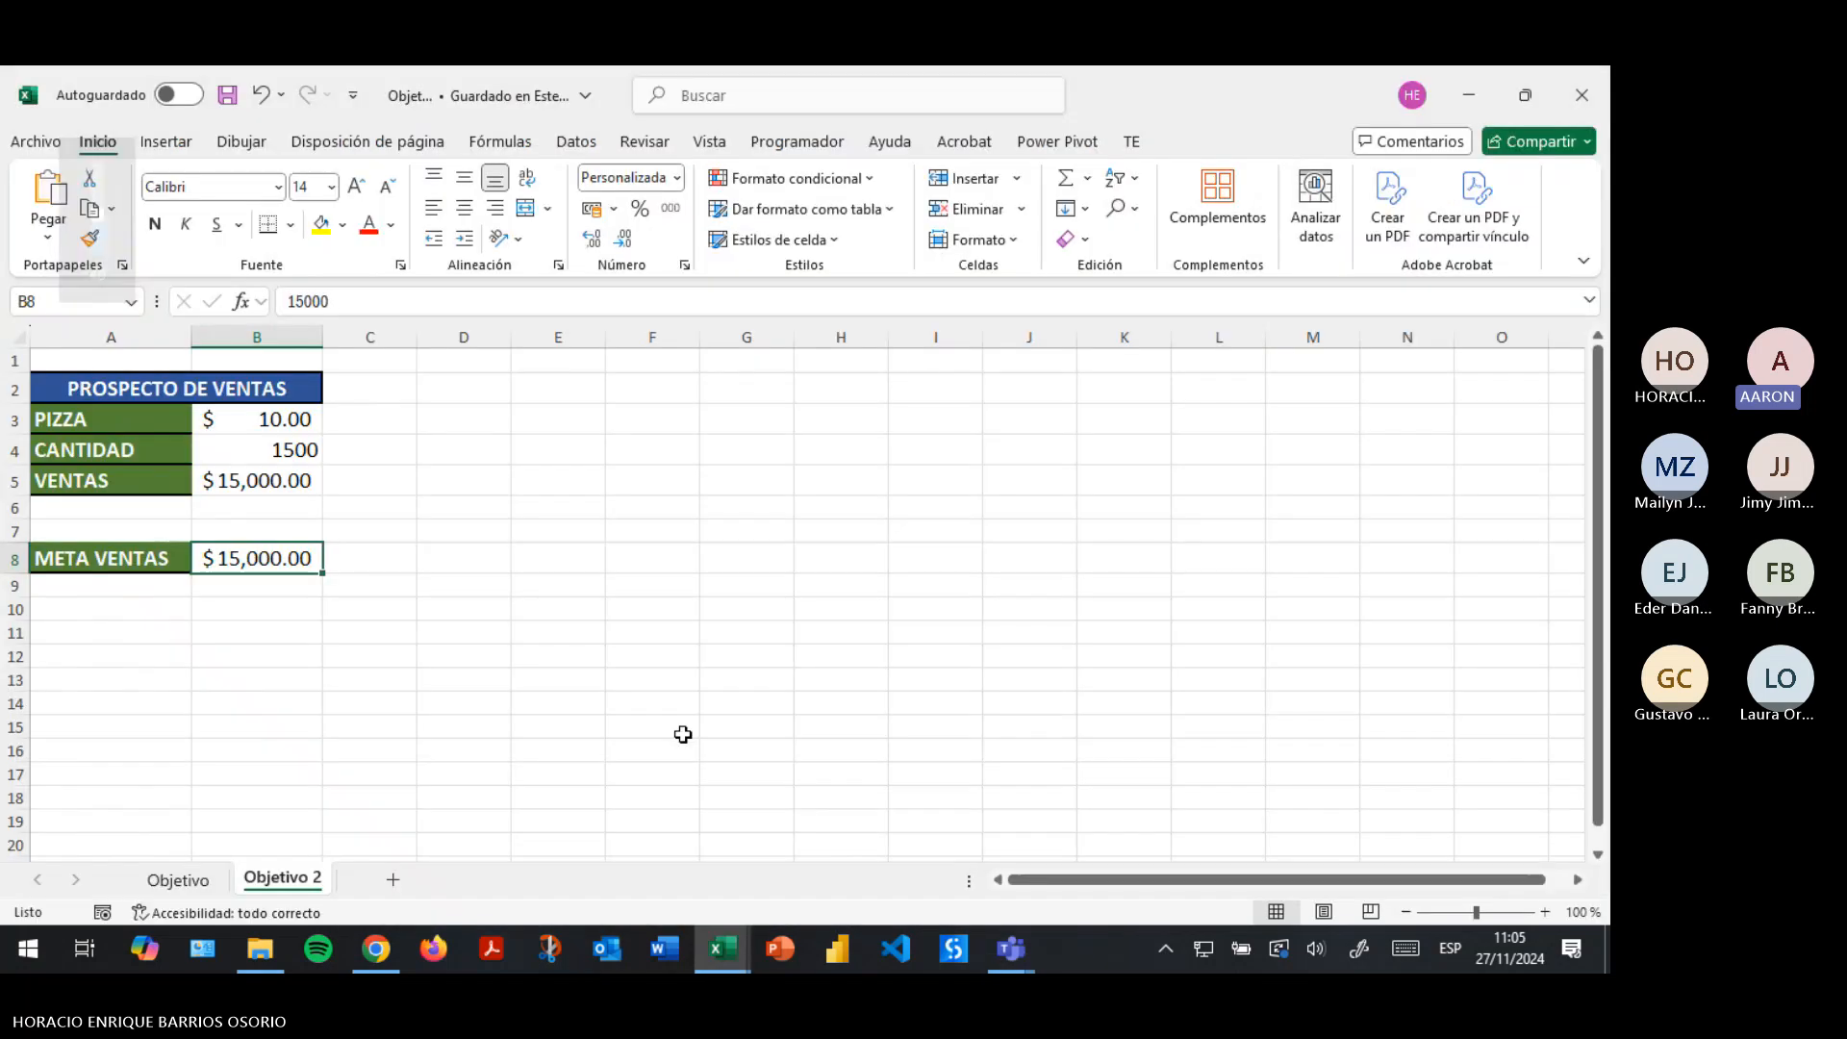
{"action": "left_click", "coordinate": [353, 556]}
{"action": "key", "text": "ctrl+s"}
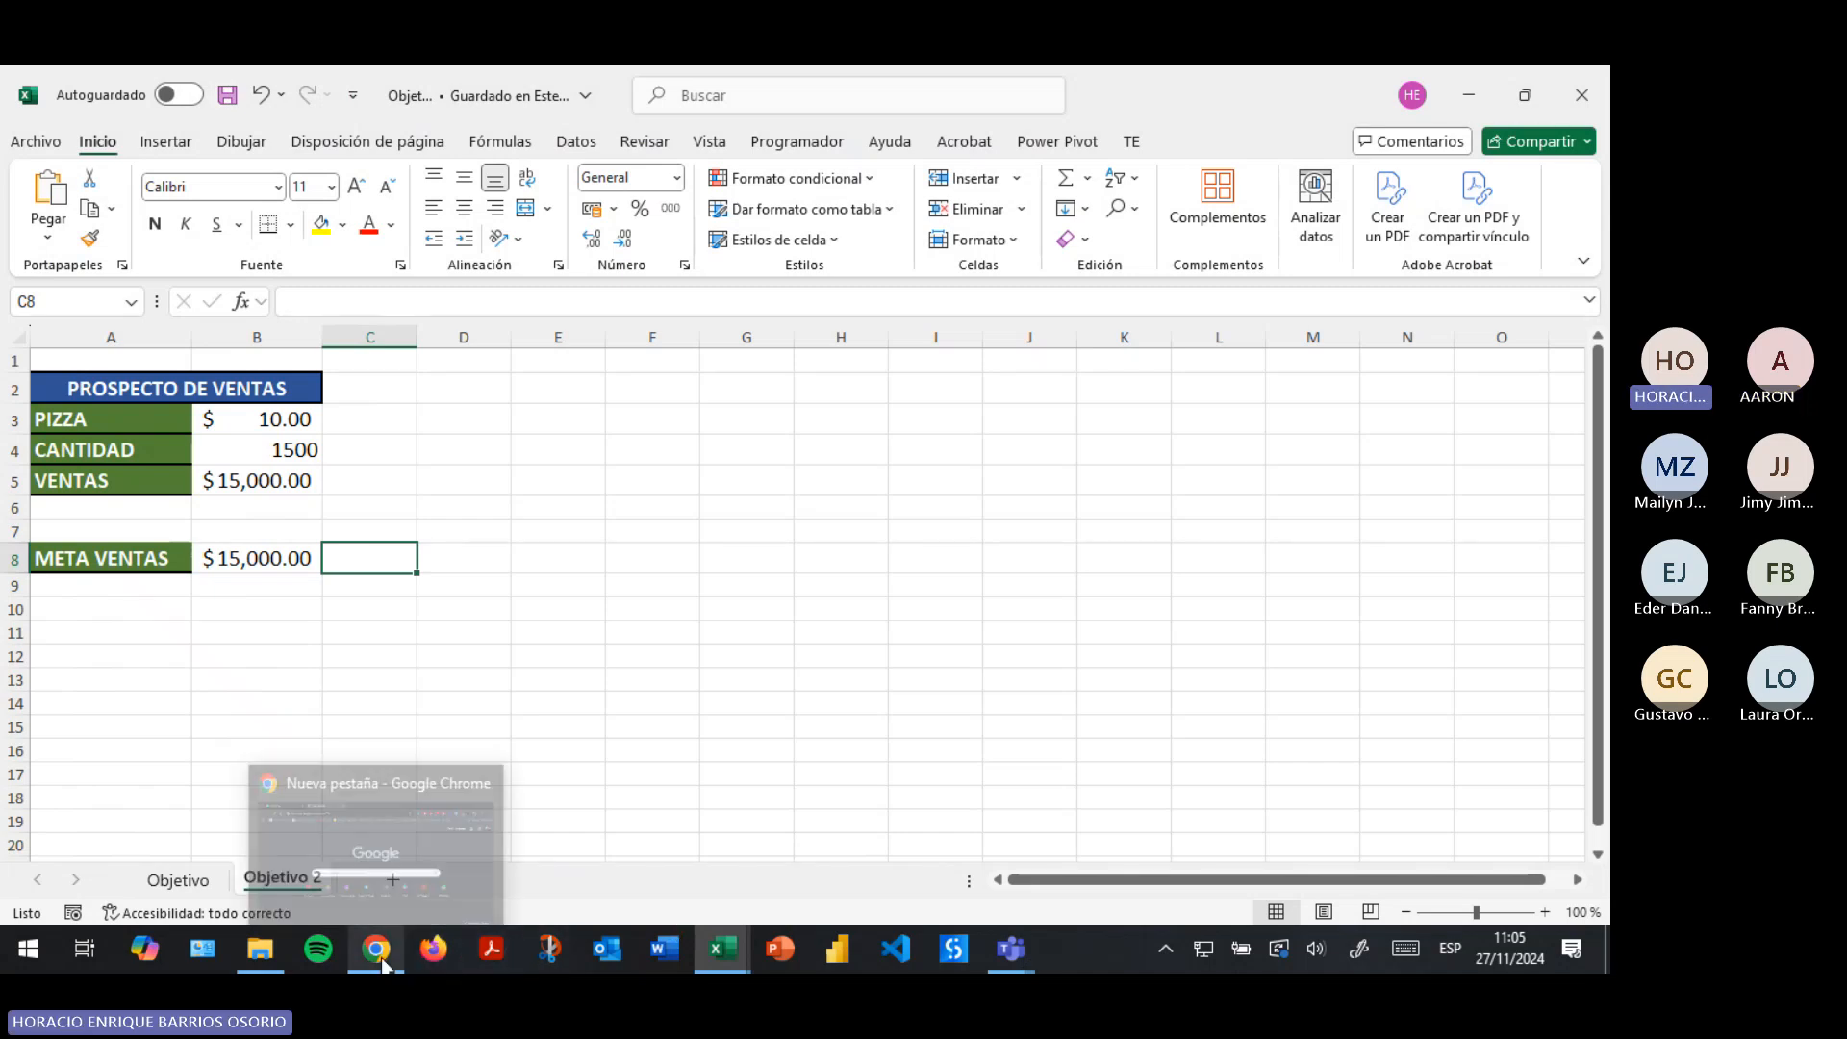
{"action": "mouse_move", "coordinate": [1004, 951]}
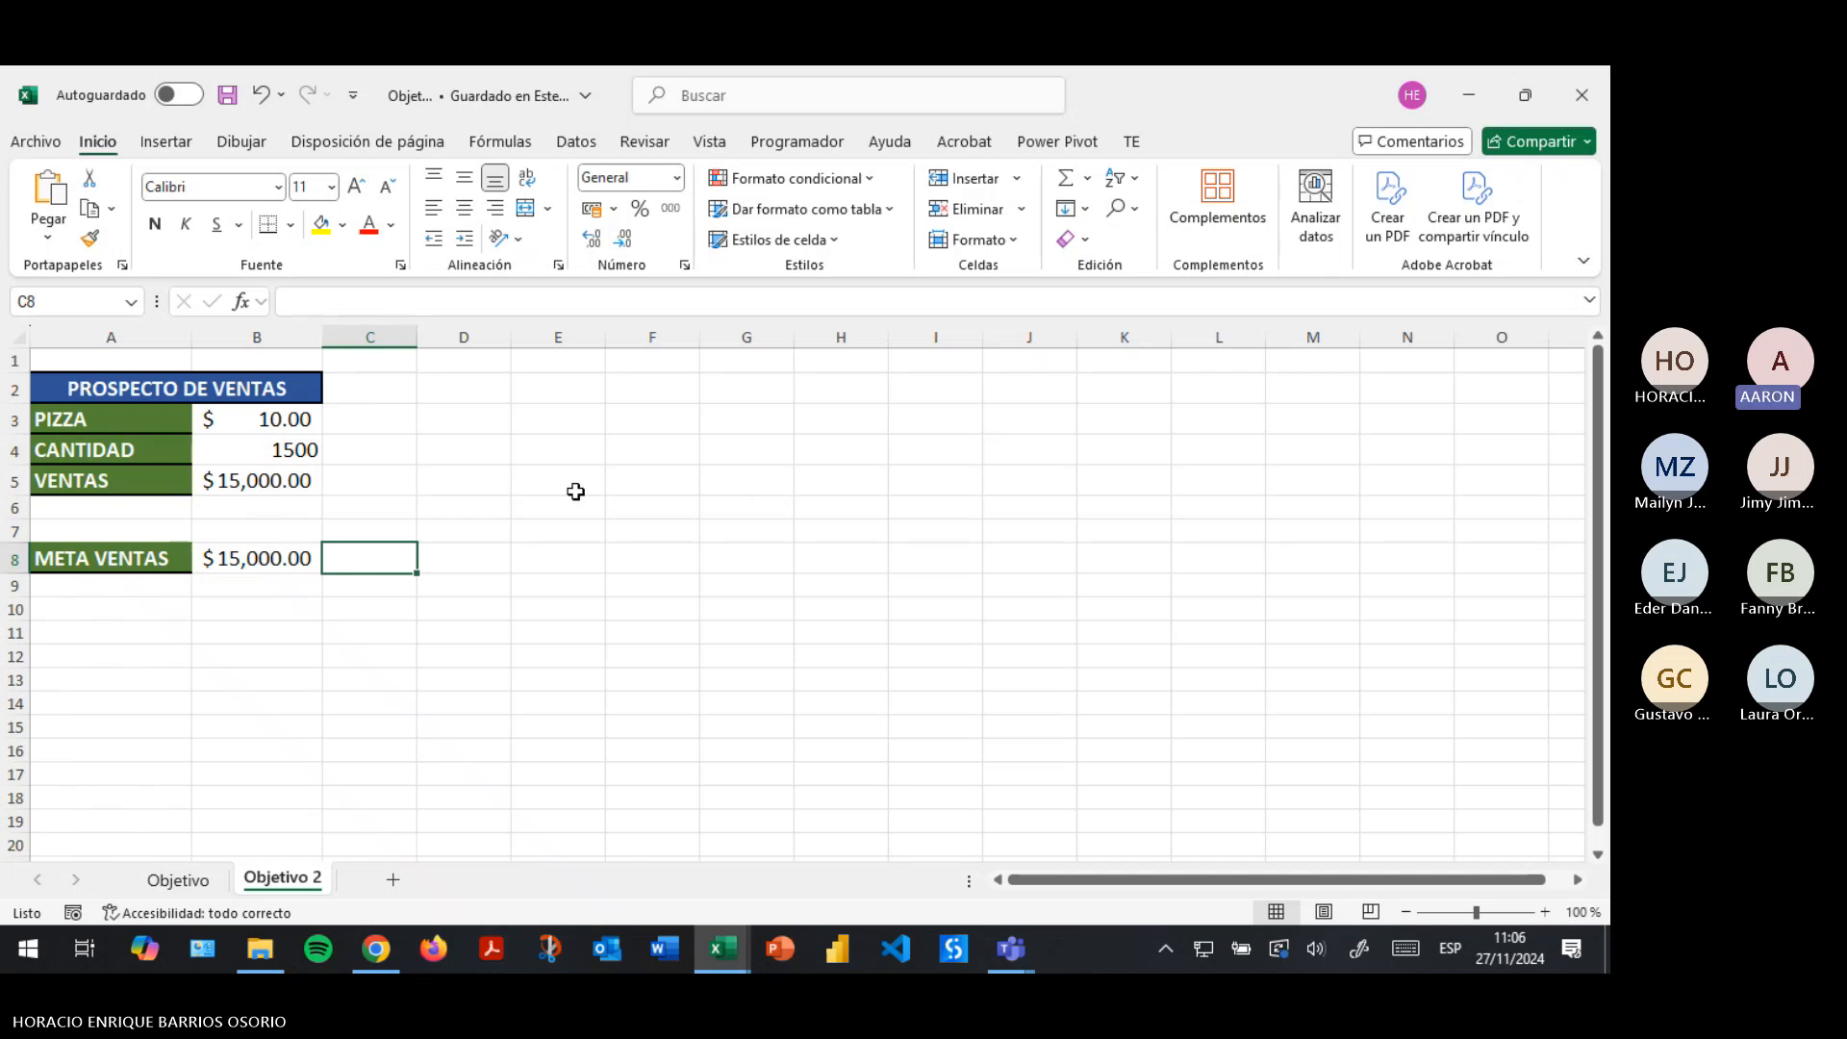
{"action": "left_click", "coordinate": [36, 142]}
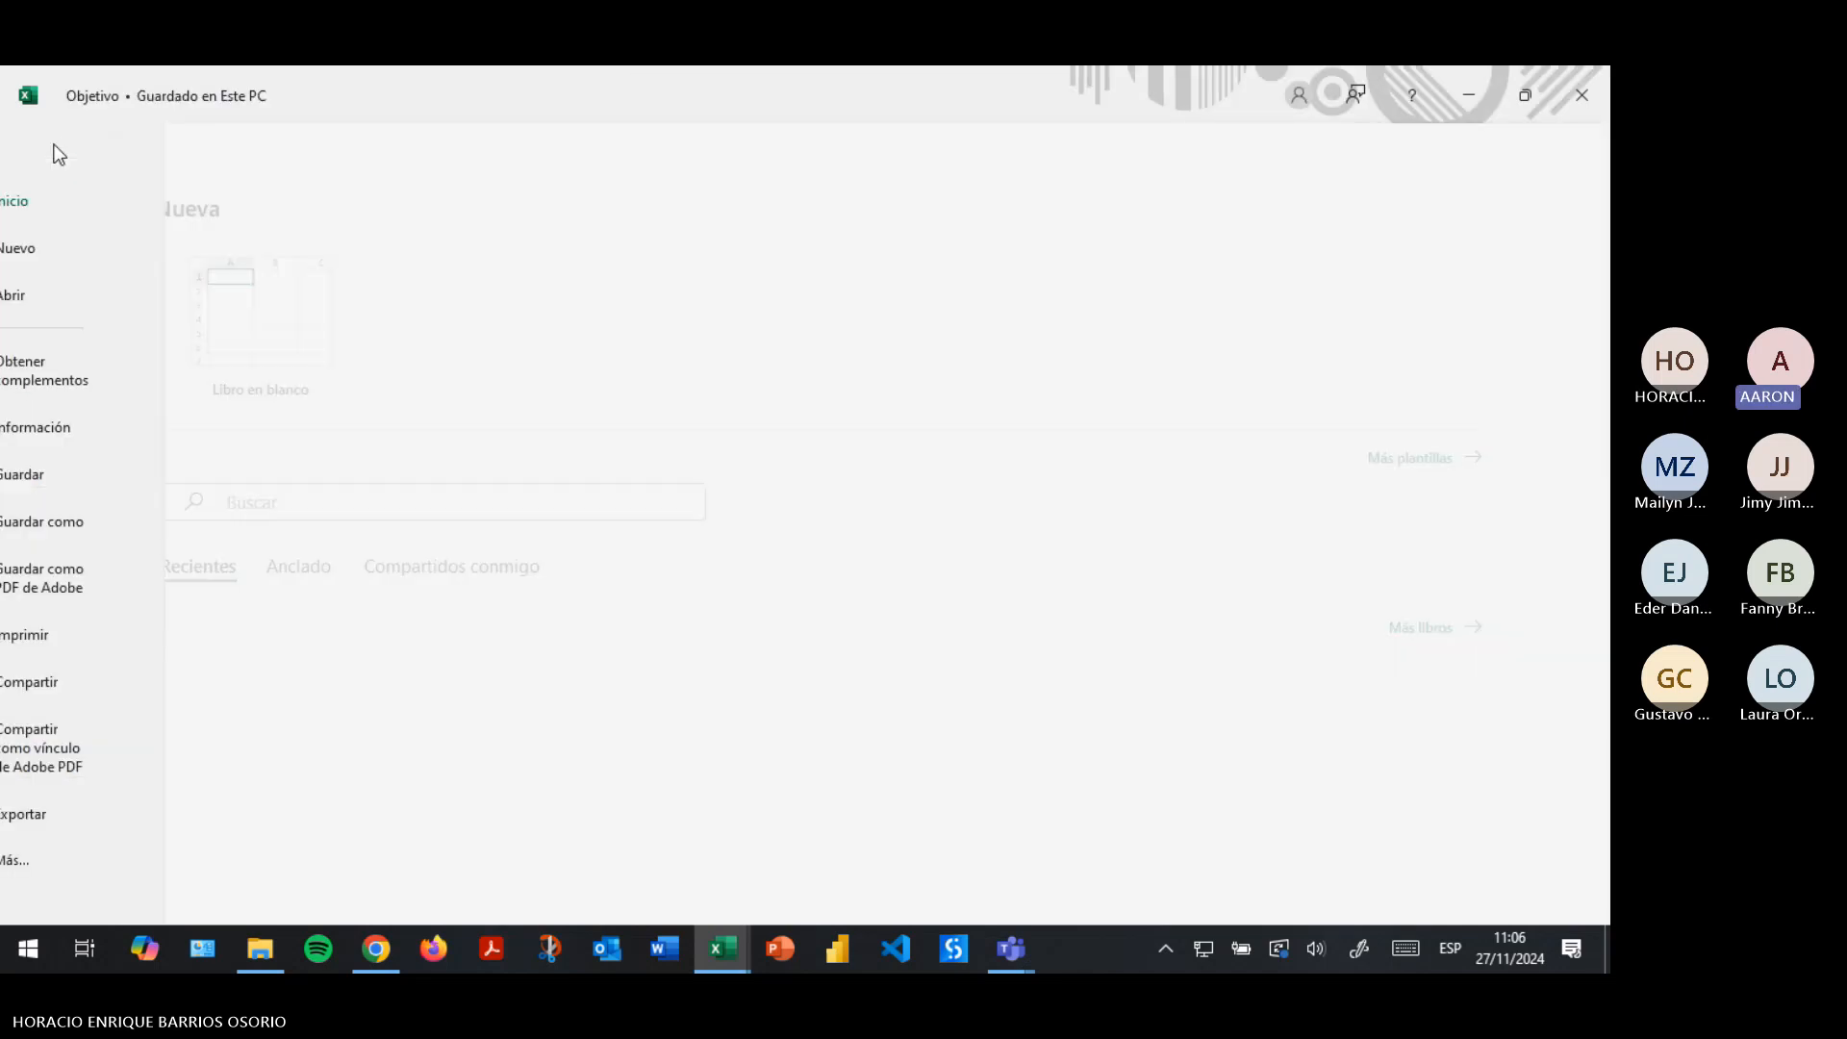
{"action": "left_click", "coordinate": [31, 144]}
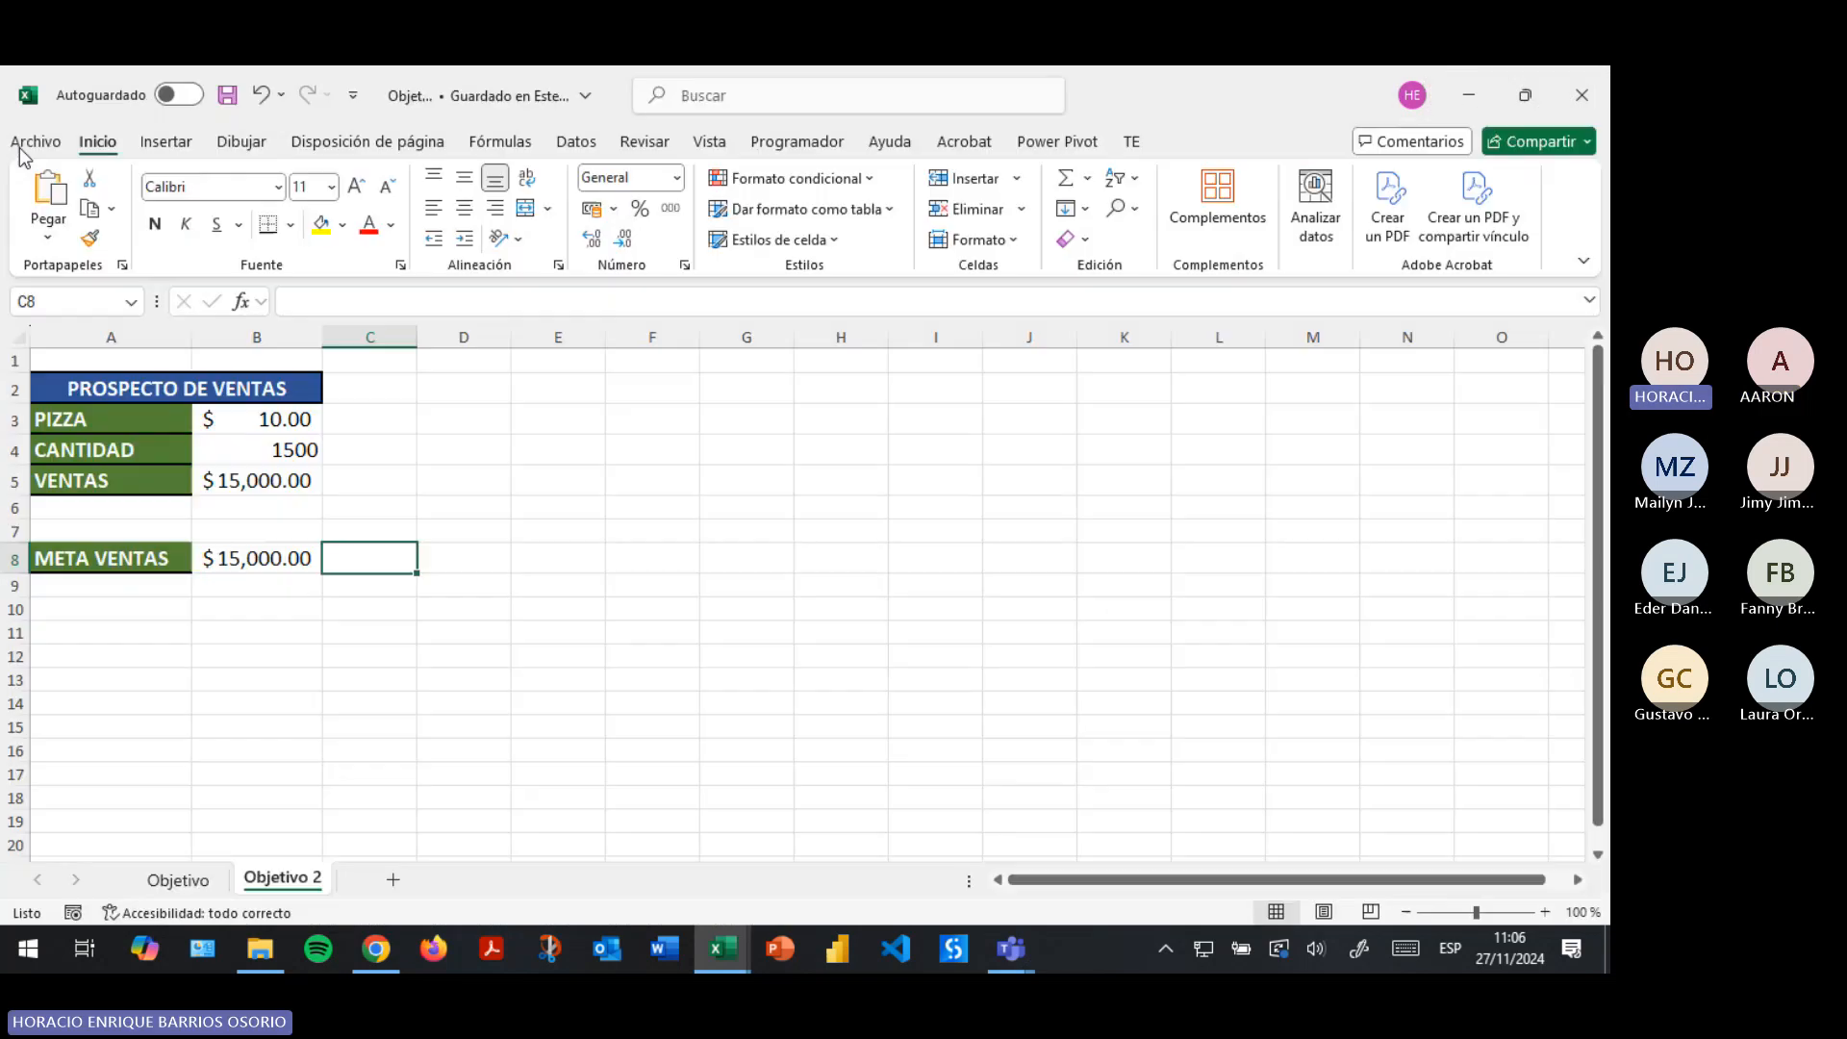
{"action": "left_click", "coordinate": [1049, 145]}
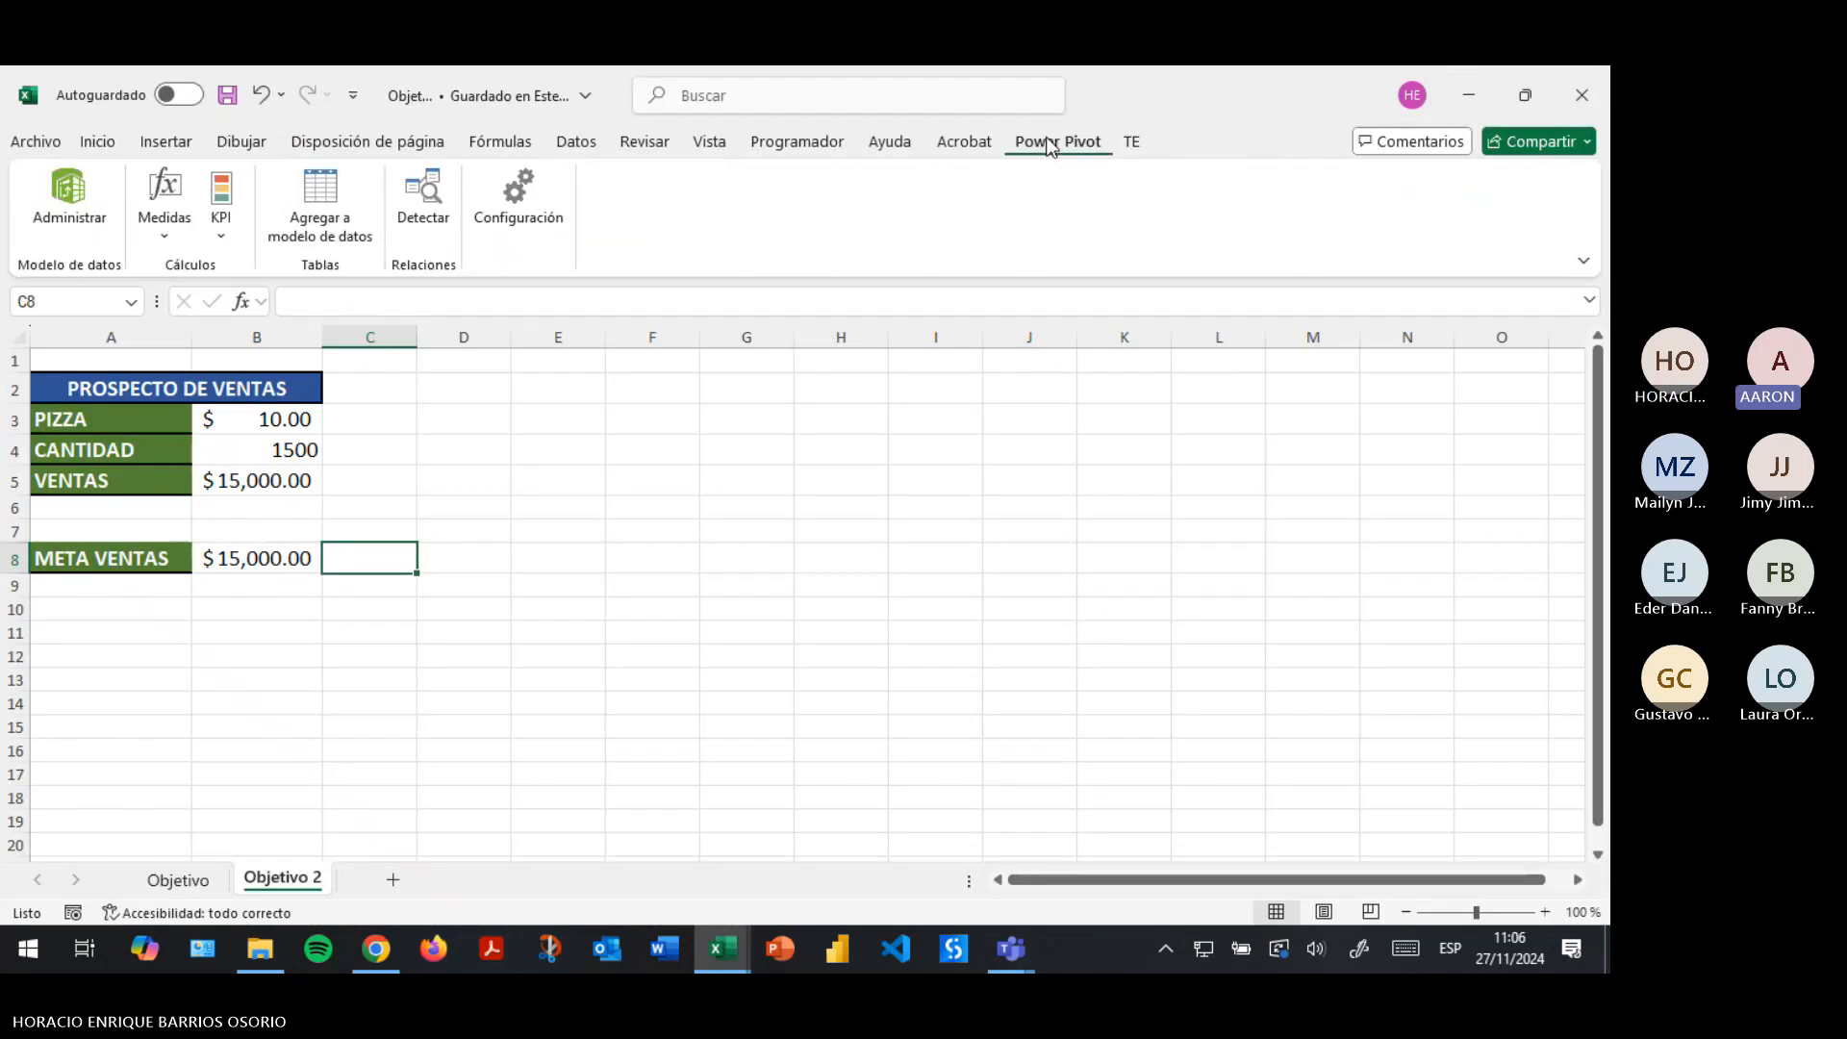
{"action": "left_click", "coordinate": [797, 144]}
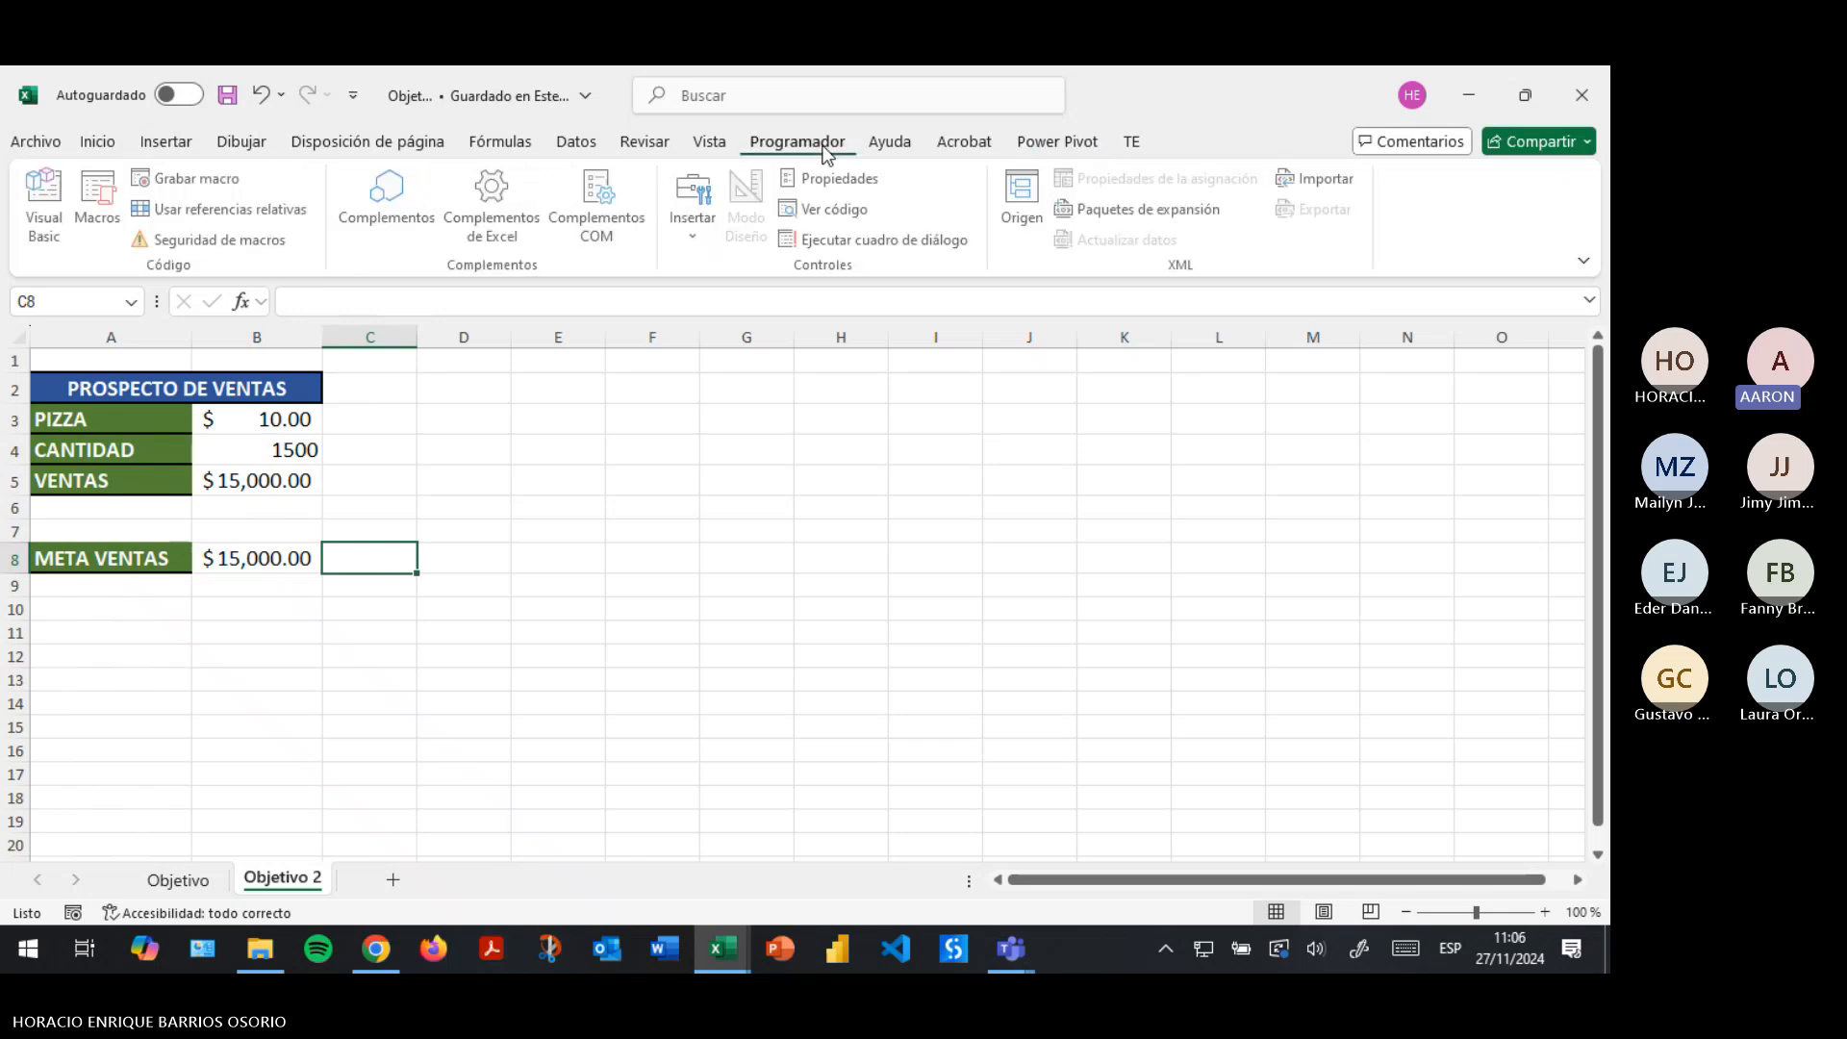
{"action": "left_click", "coordinate": [591, 146]}
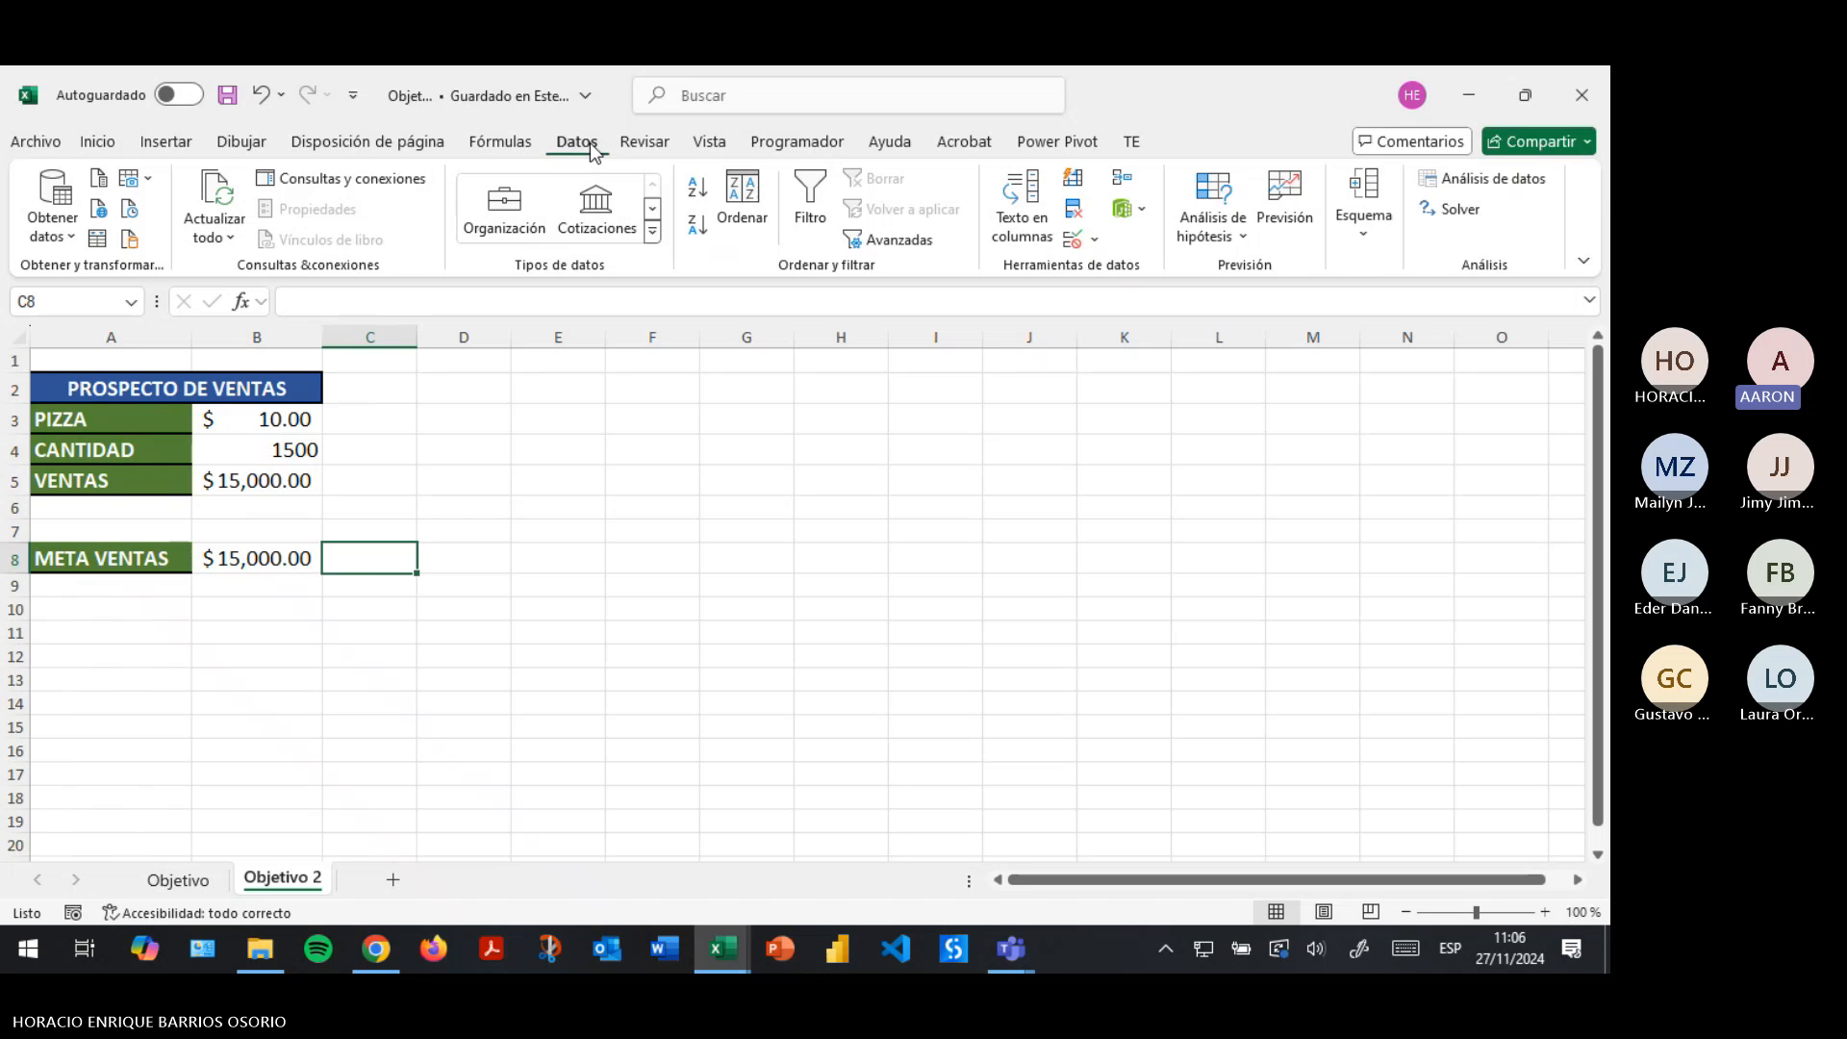
{"action": "left_click", "coordinate": [44, 140]}
{"action": "left_click", "coordinate": [33, 148]}
{"action": "left_click", "coordinate": [710, 440]}
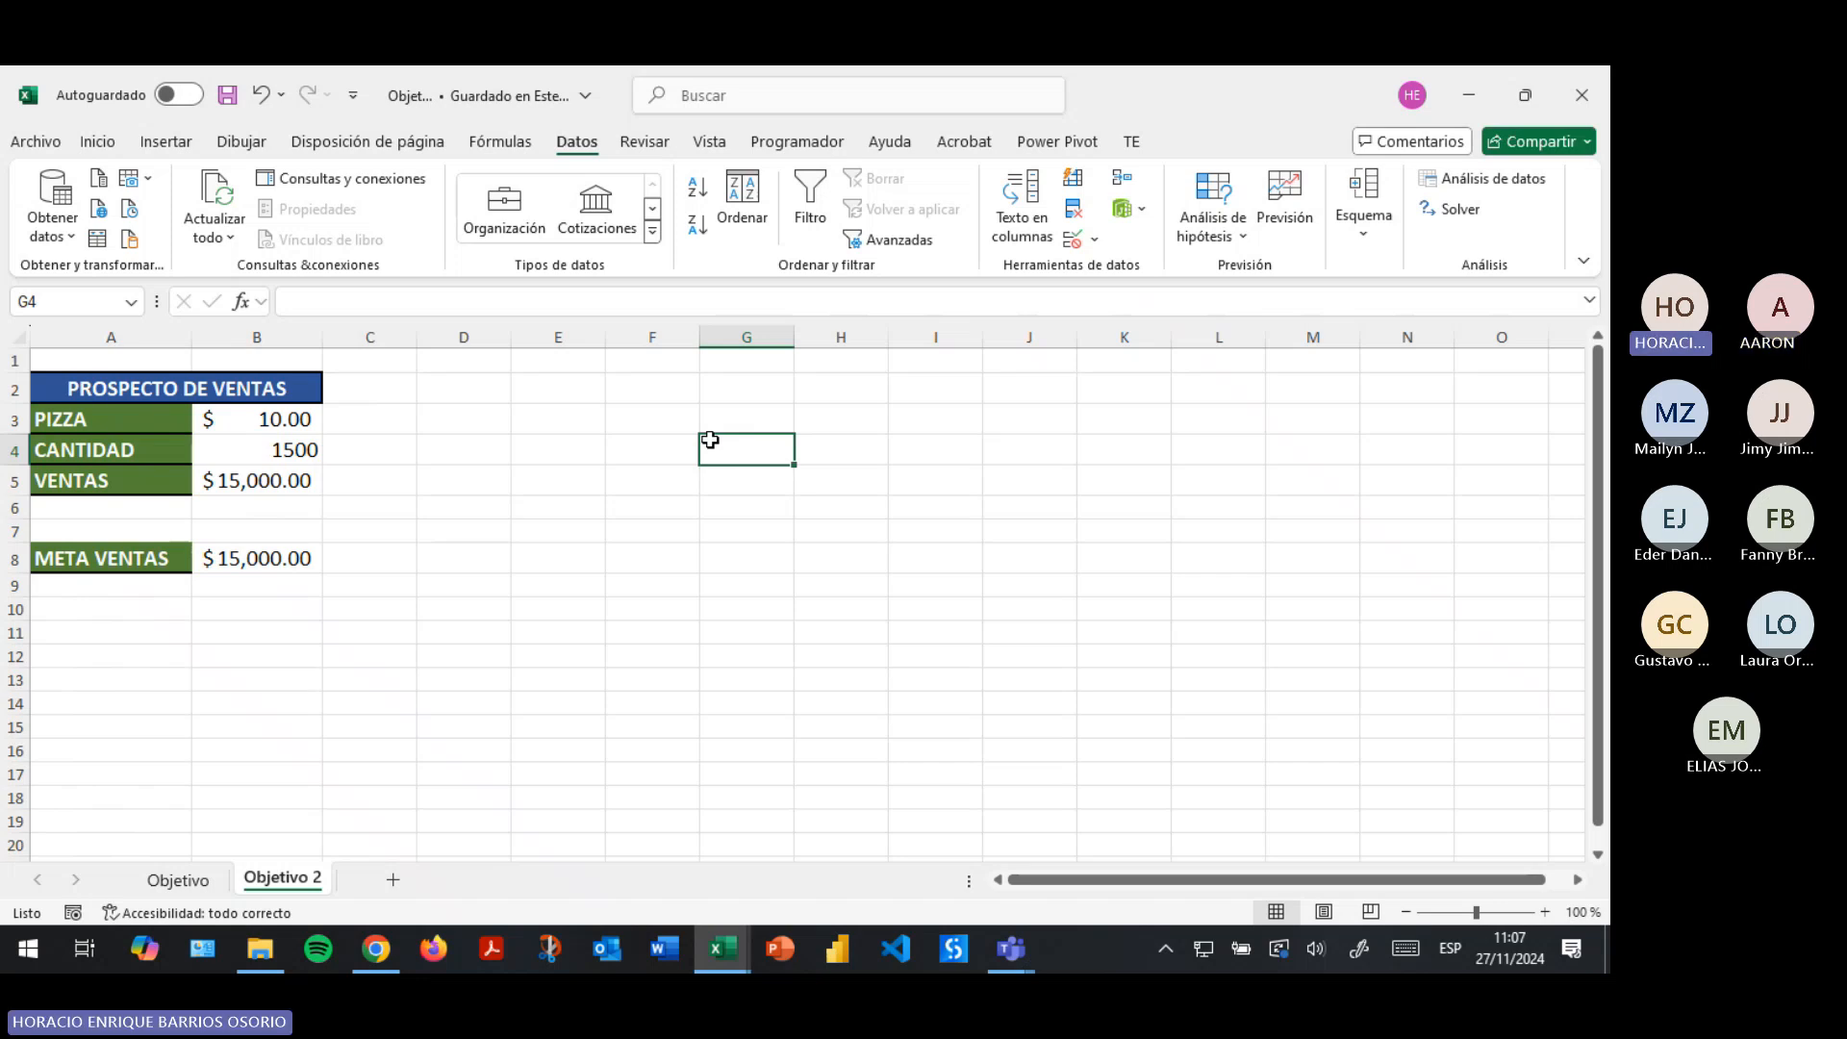
{"action": "left_click", "coordinate": [550, 729]}
Review the vehicle loan table on the Objetivo sheet and the sales forecast in B3:B8 on the Objetivo 2 sheet.
{"action": "left_click", "coordinate": [188, 879]}
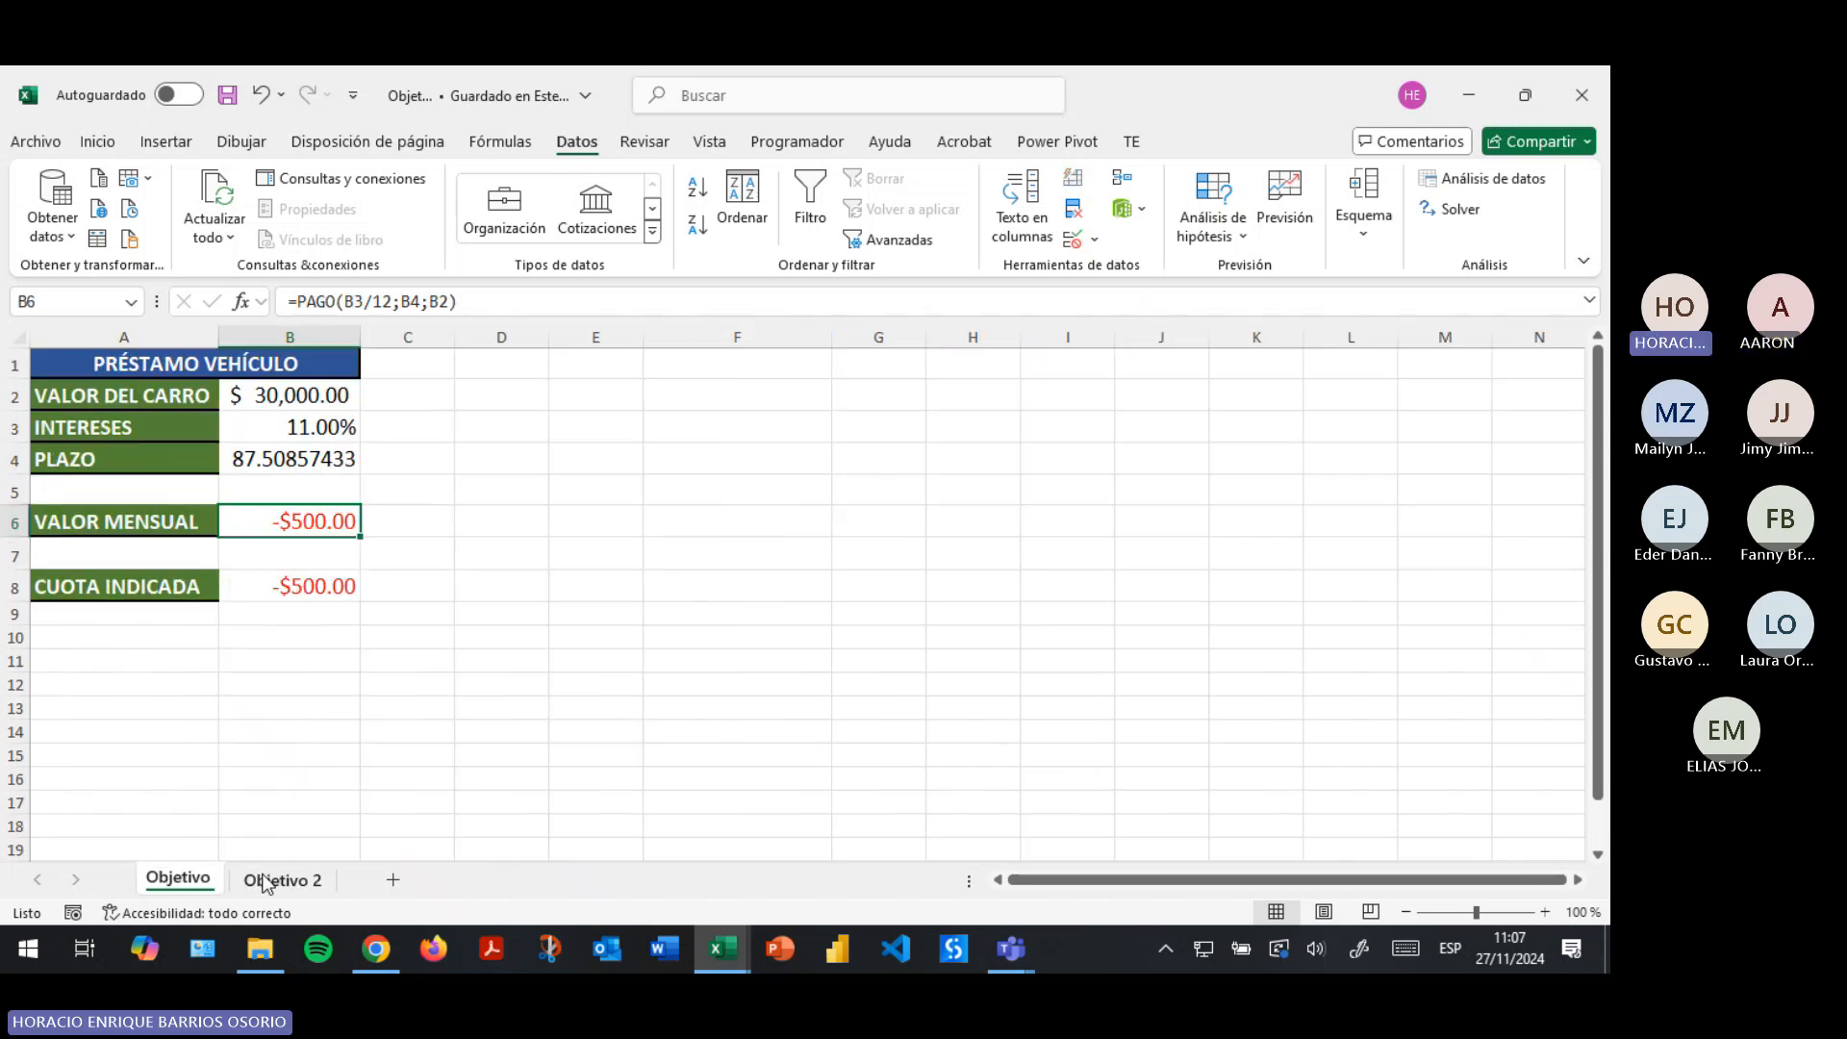
{"action": "left_click", "coordinate": [272, 878]}
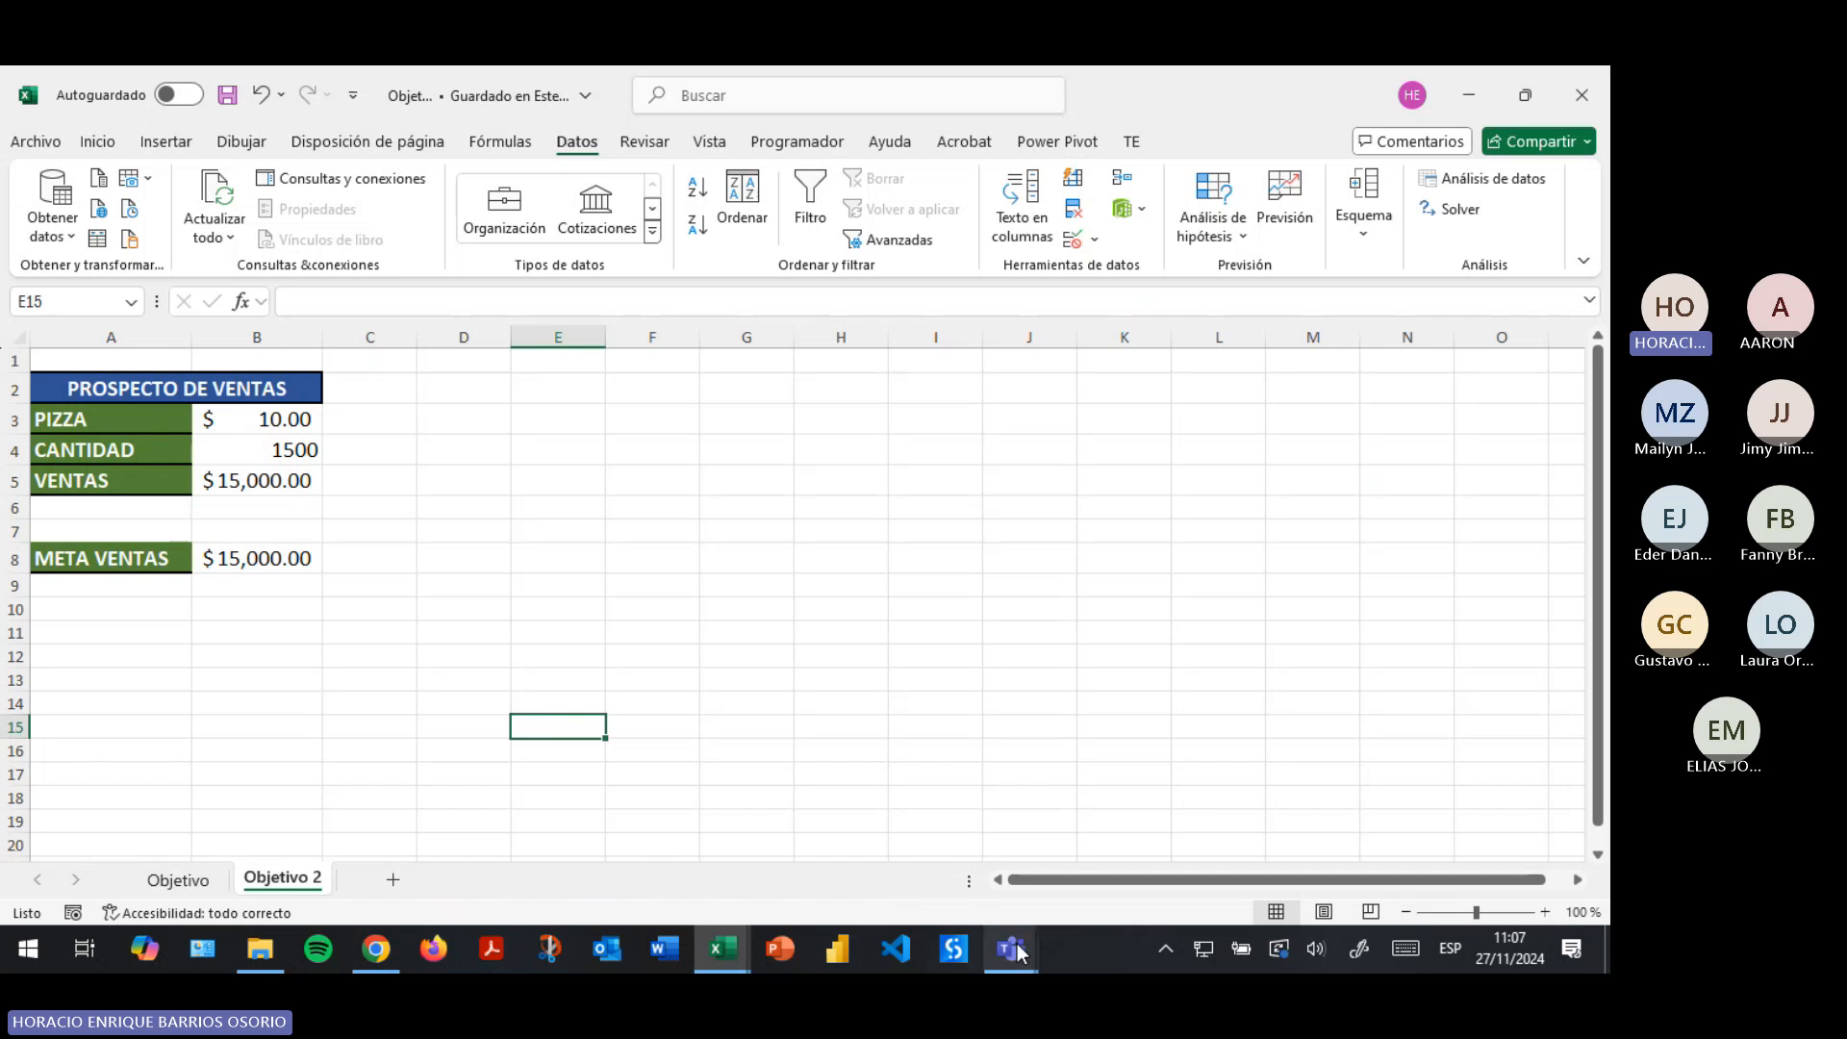
{"action": "mouse_move", "coordinate": [1017, 943]}
{"action": "left_click", "coordinate": [881, 839]}
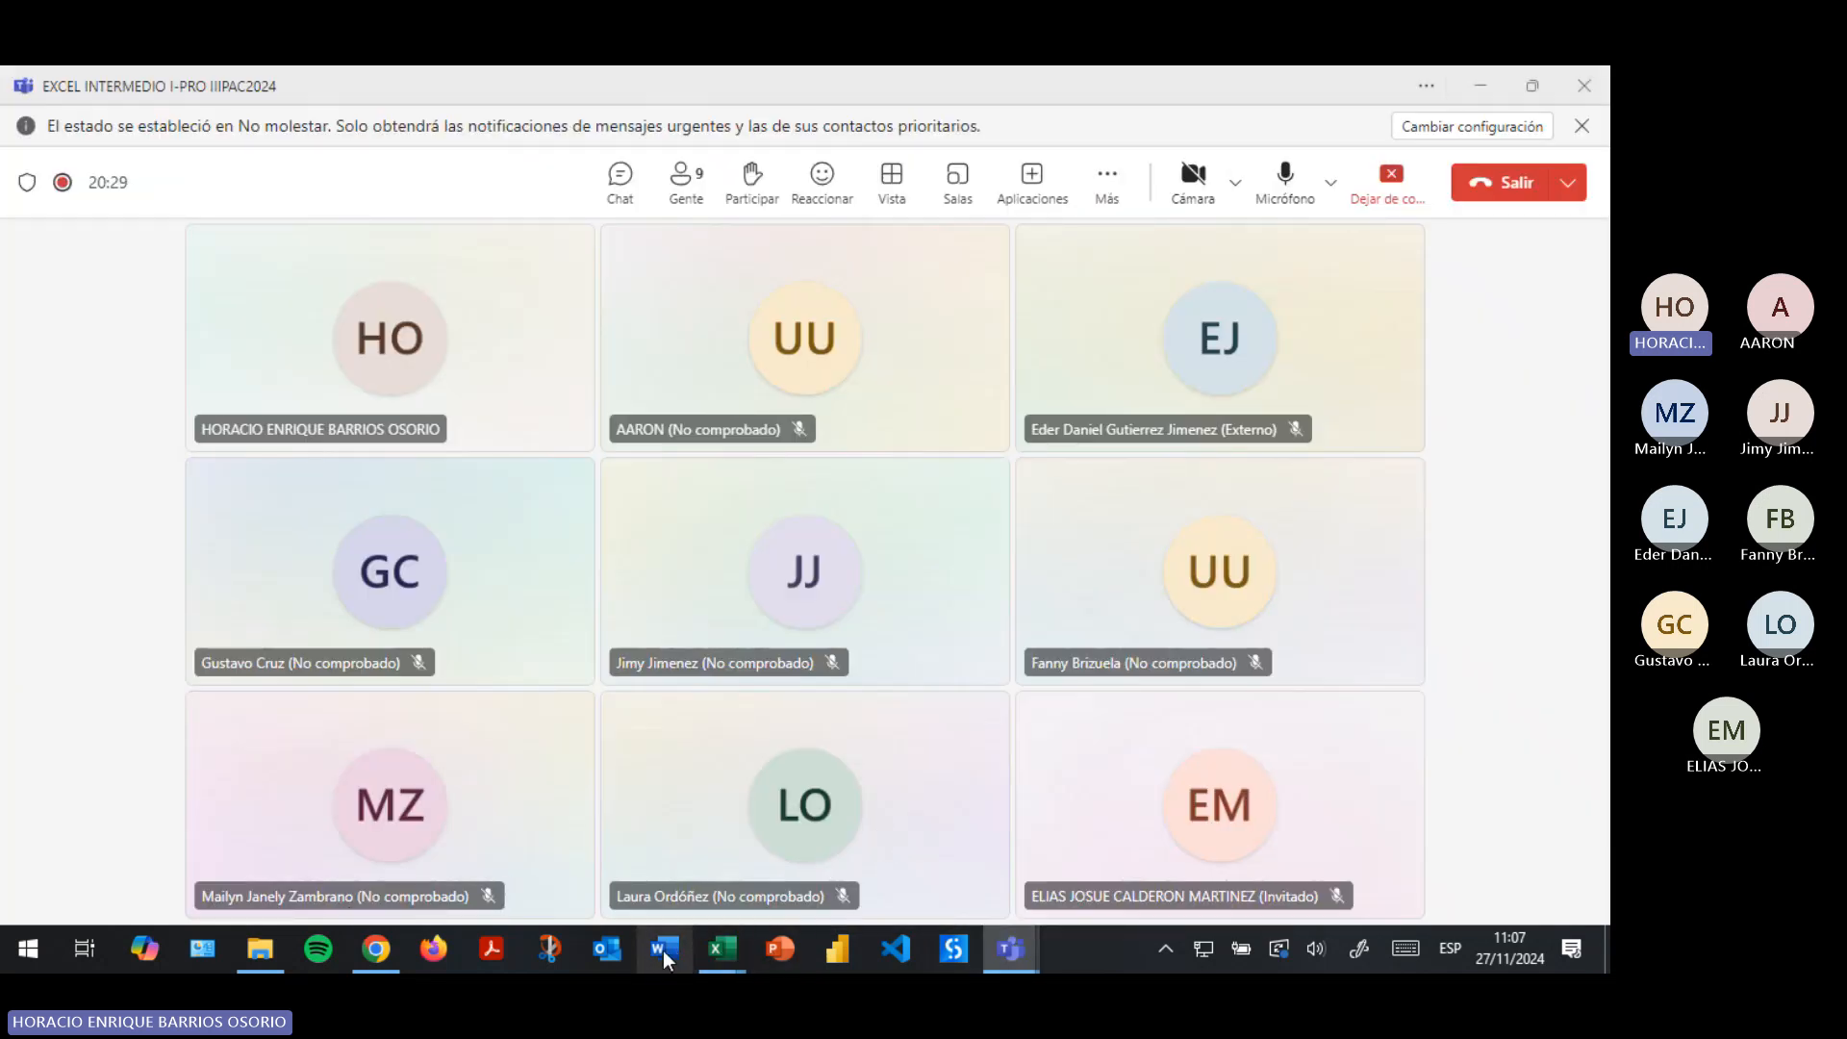
{"action": "mouse_move", "coordinate": [740, 945]}
{"action": "left_click", "coordinate": [474, 862]}
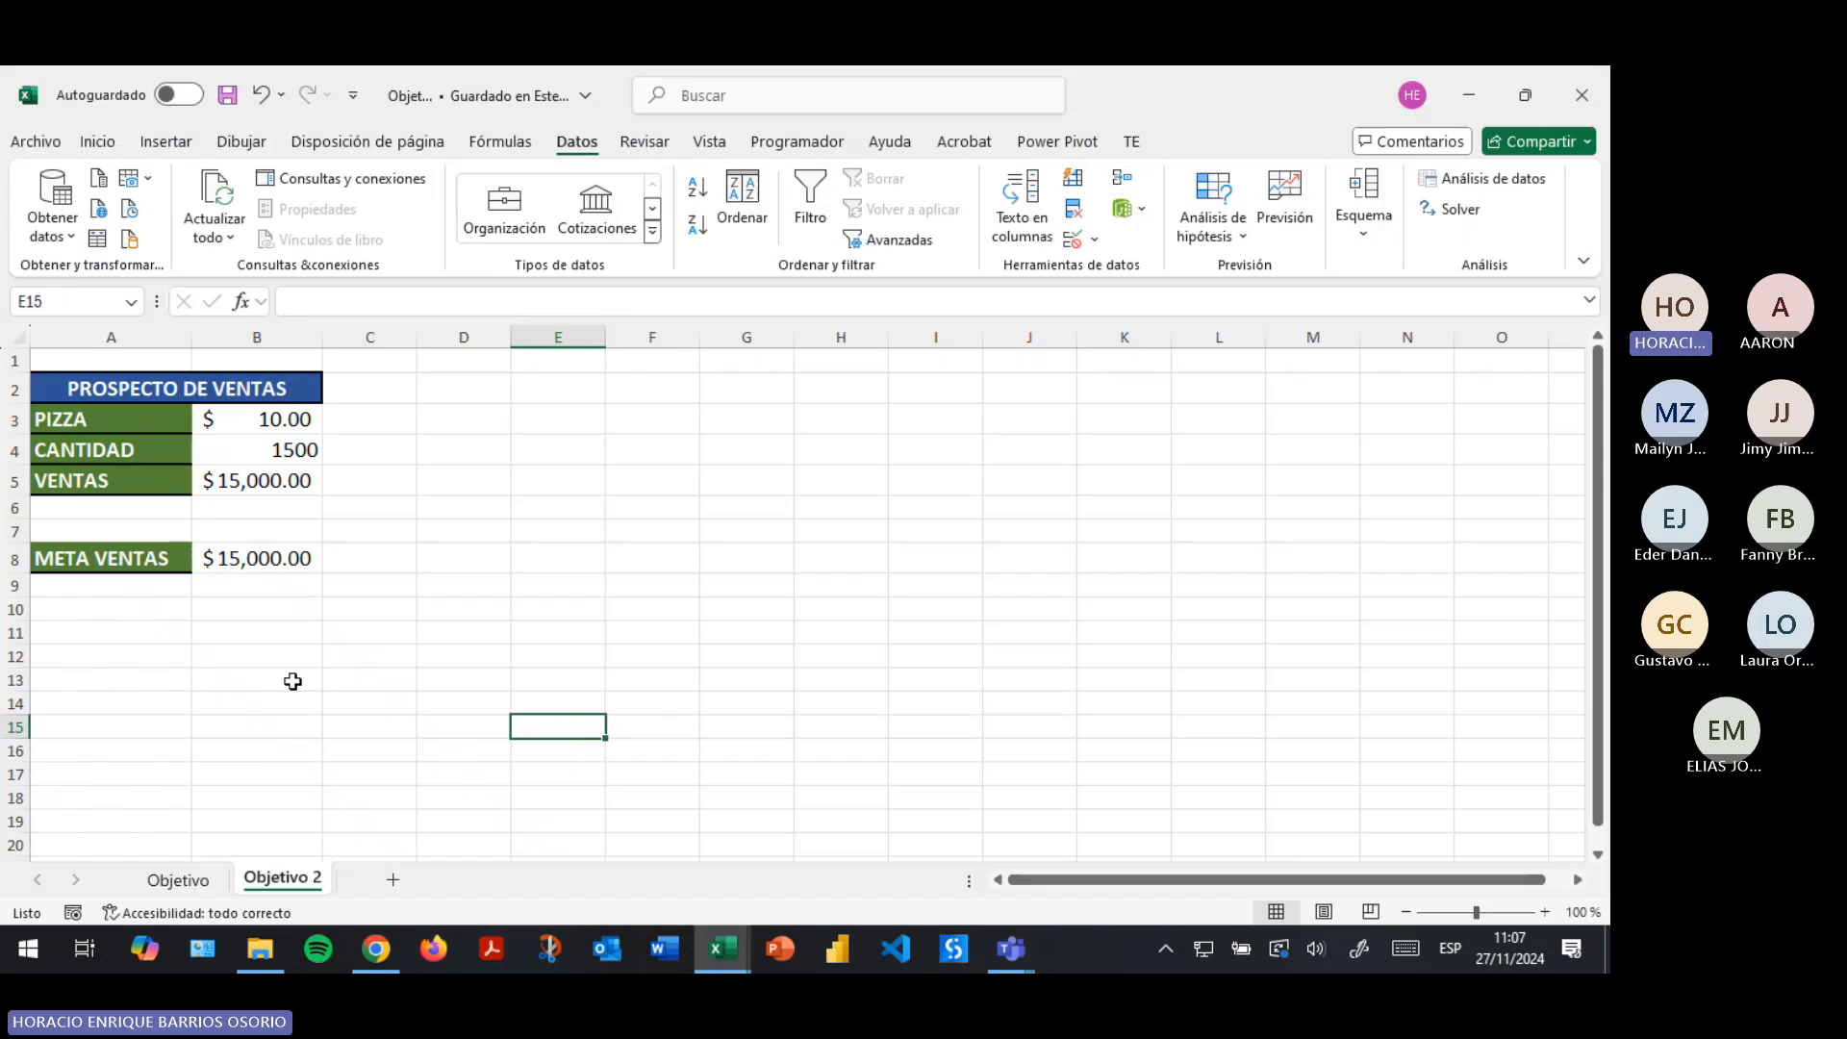
{"action": "left_click_drag", "start_coordinate": [274, 428], "coordinate": [301, 558]}
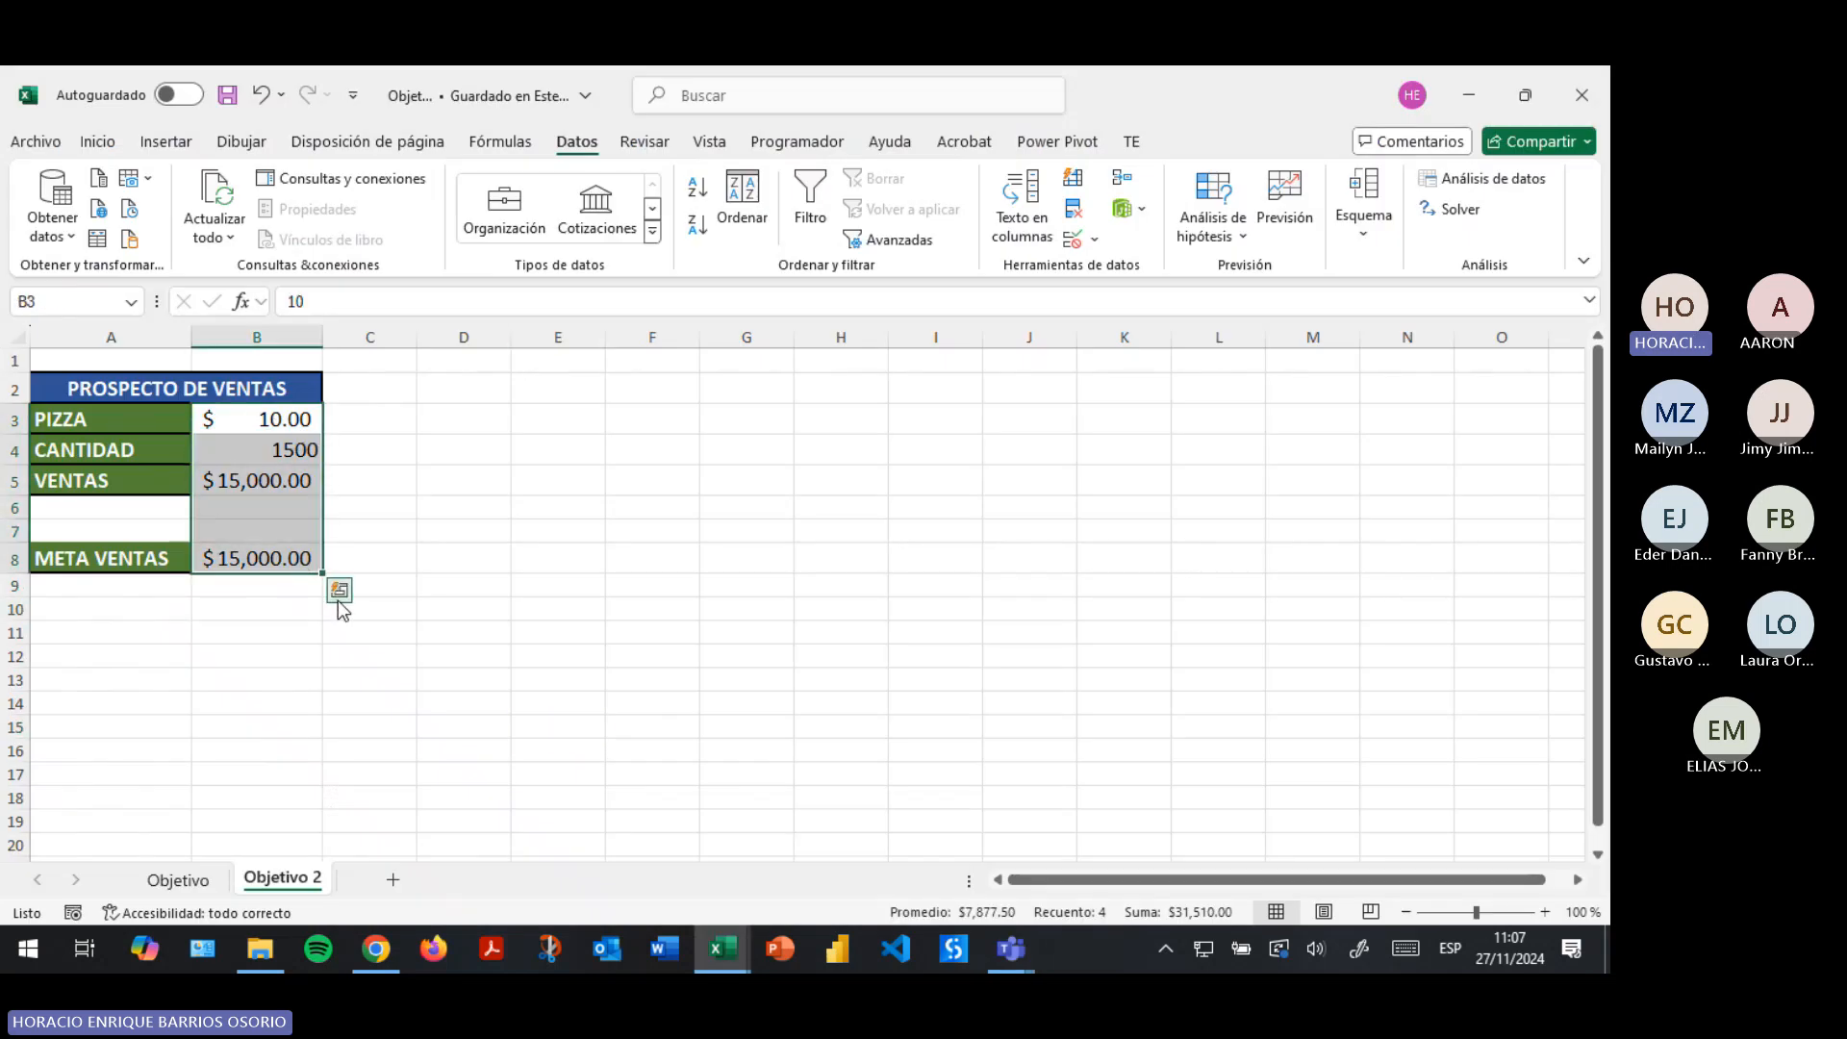
{"action": "left_click", "coordinate": [179, 879]}
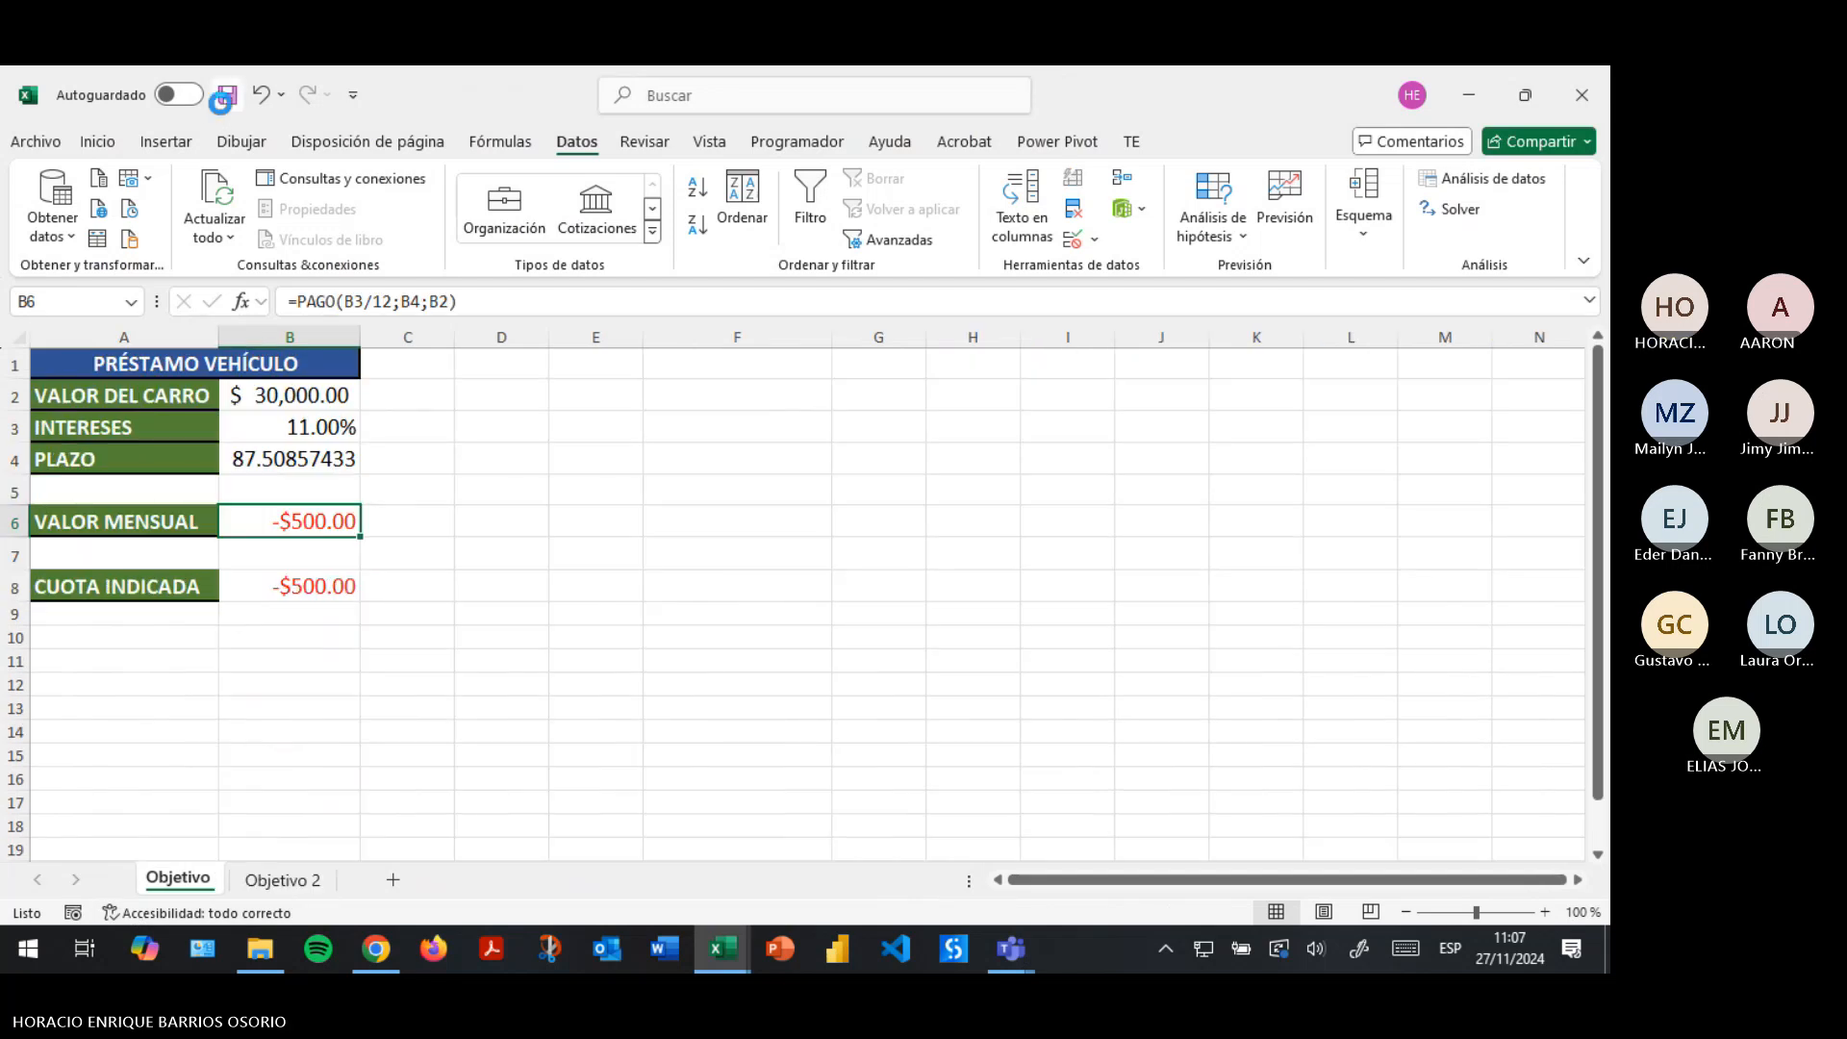
{"action": "left_click", "coordinate": [282, 880]}
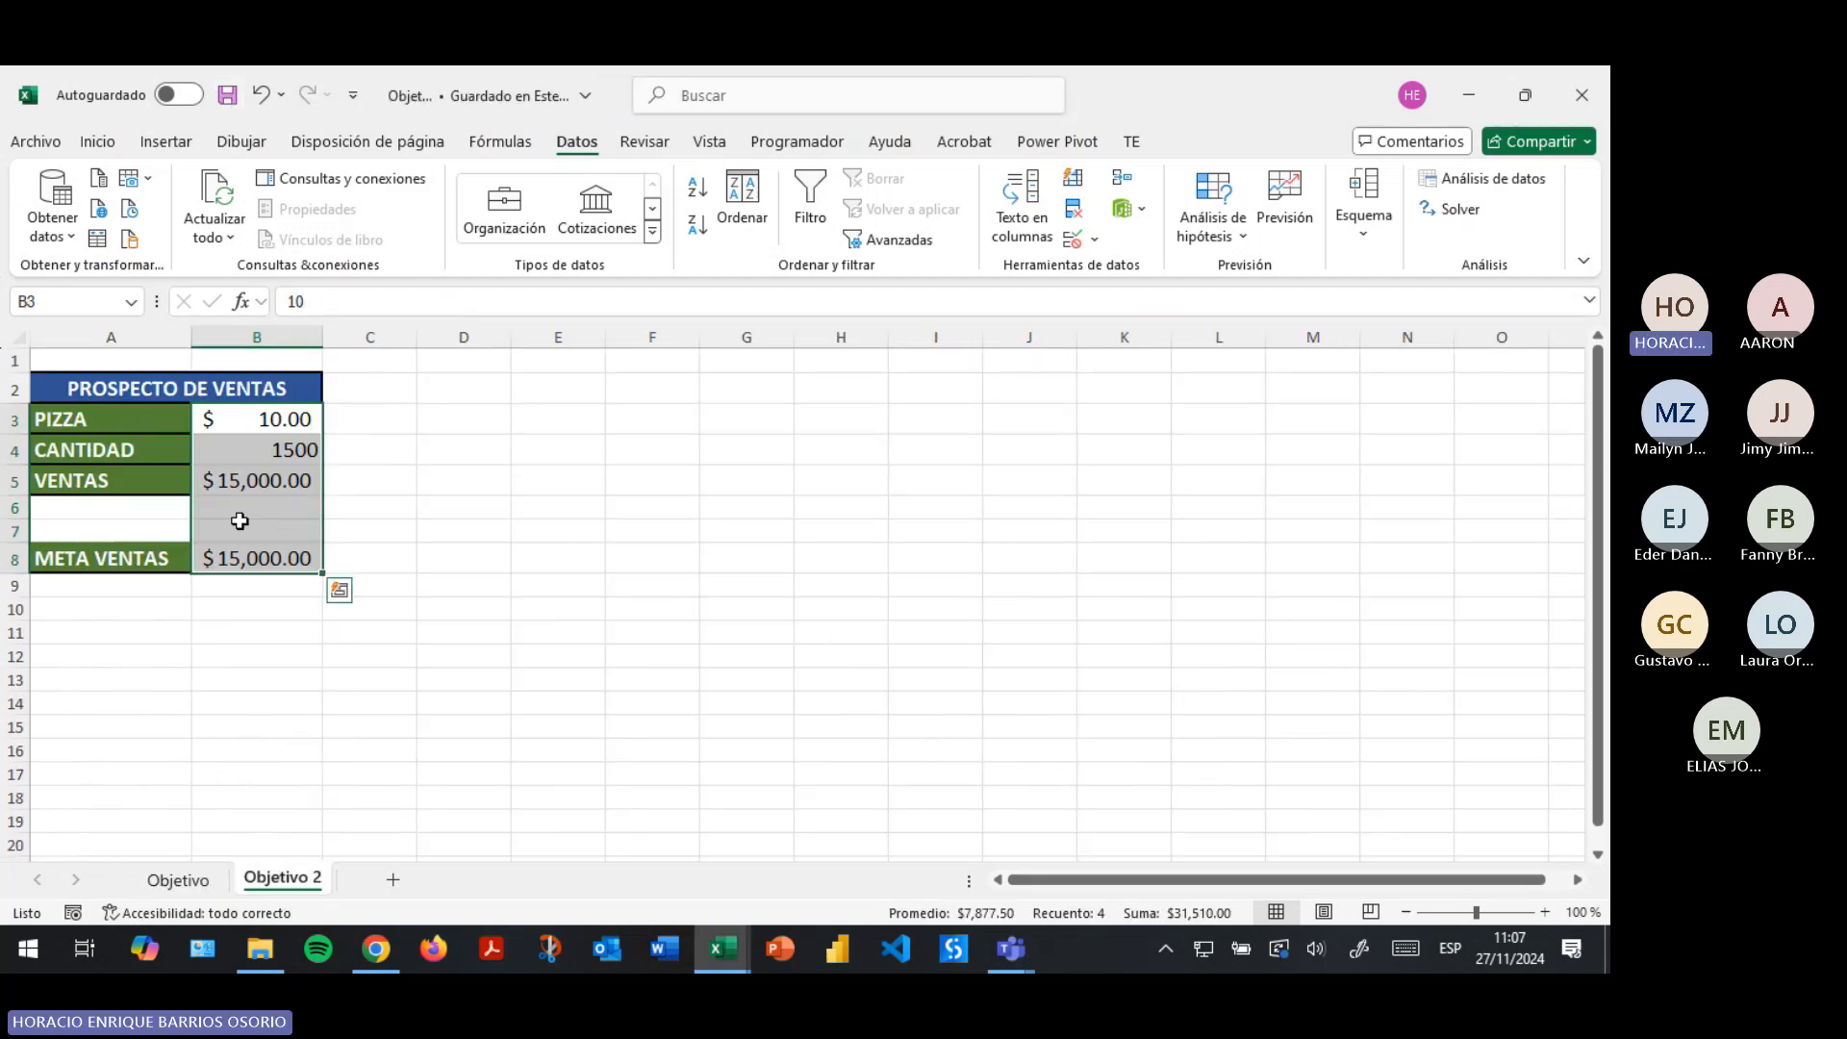
Look briefly at the Escenarios workbook and switch to the Tabla+de+Datos workbook with its data tools showing.
{"action": "left_click", "coordinate": [729, 949]}
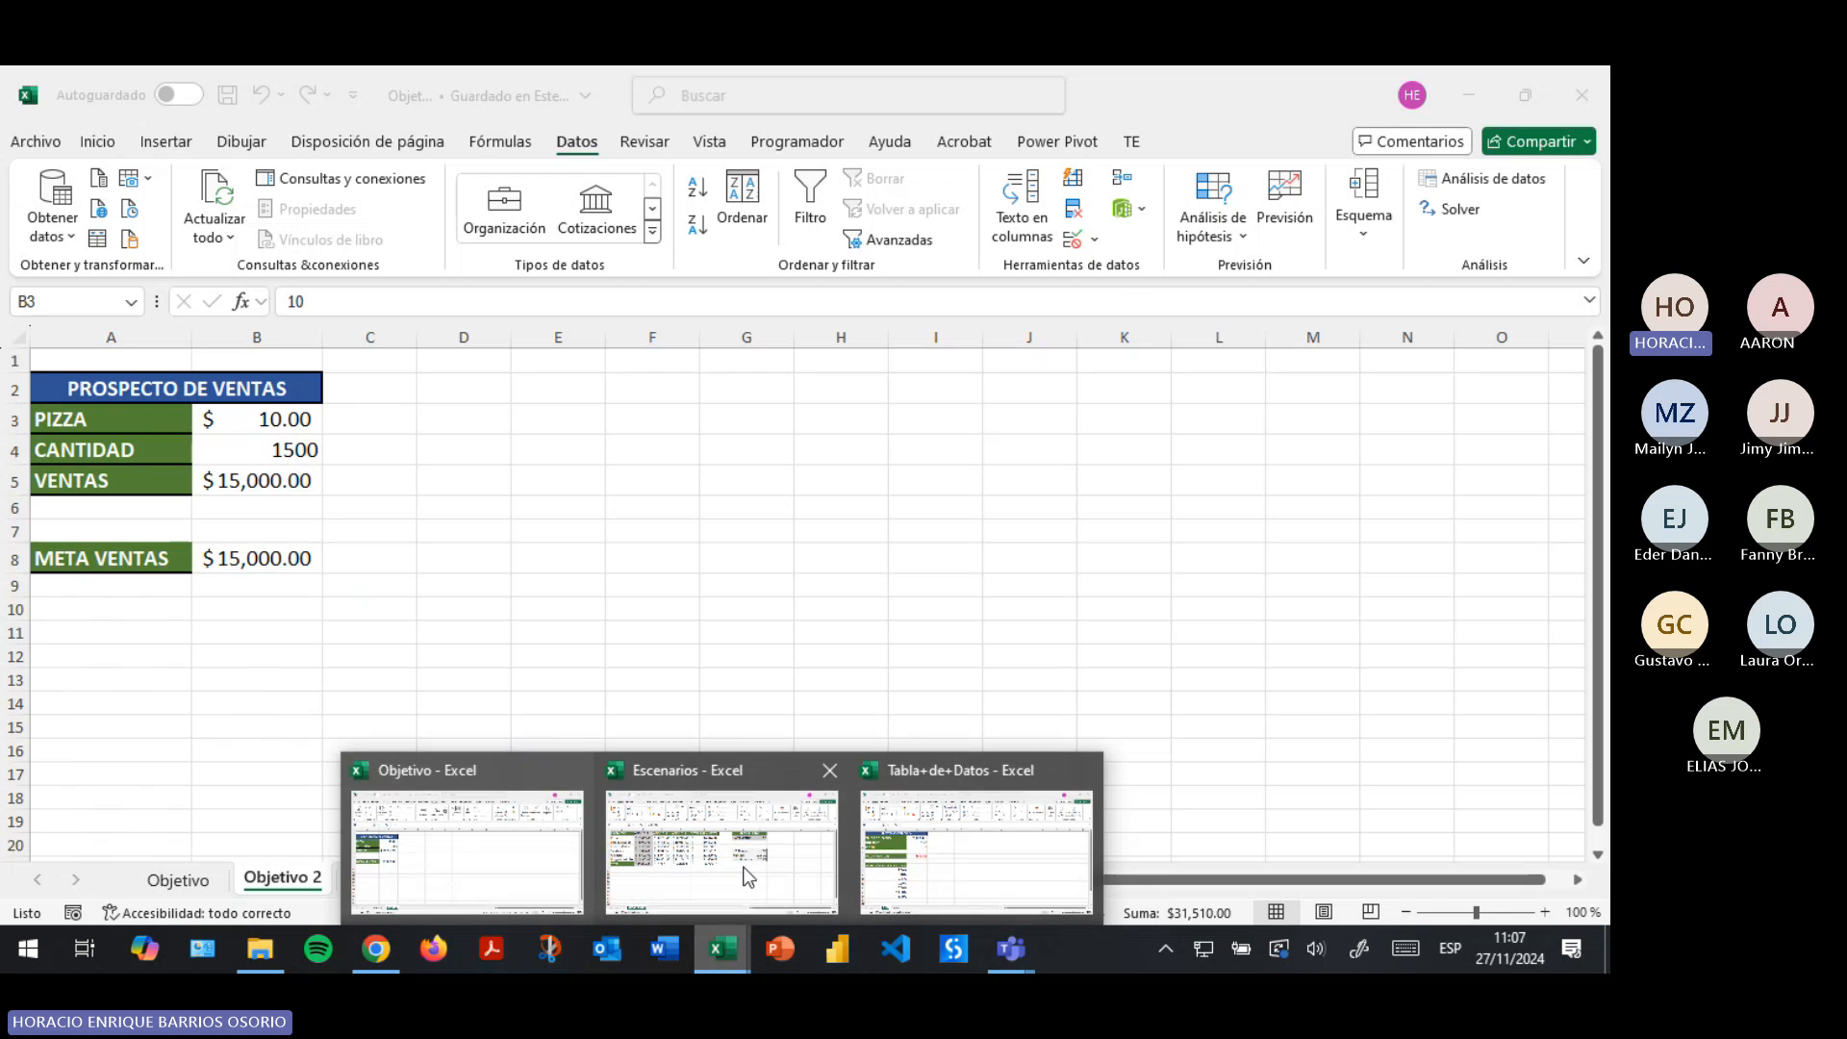
{"action": "left_click", "coordinate": [758, 818]}
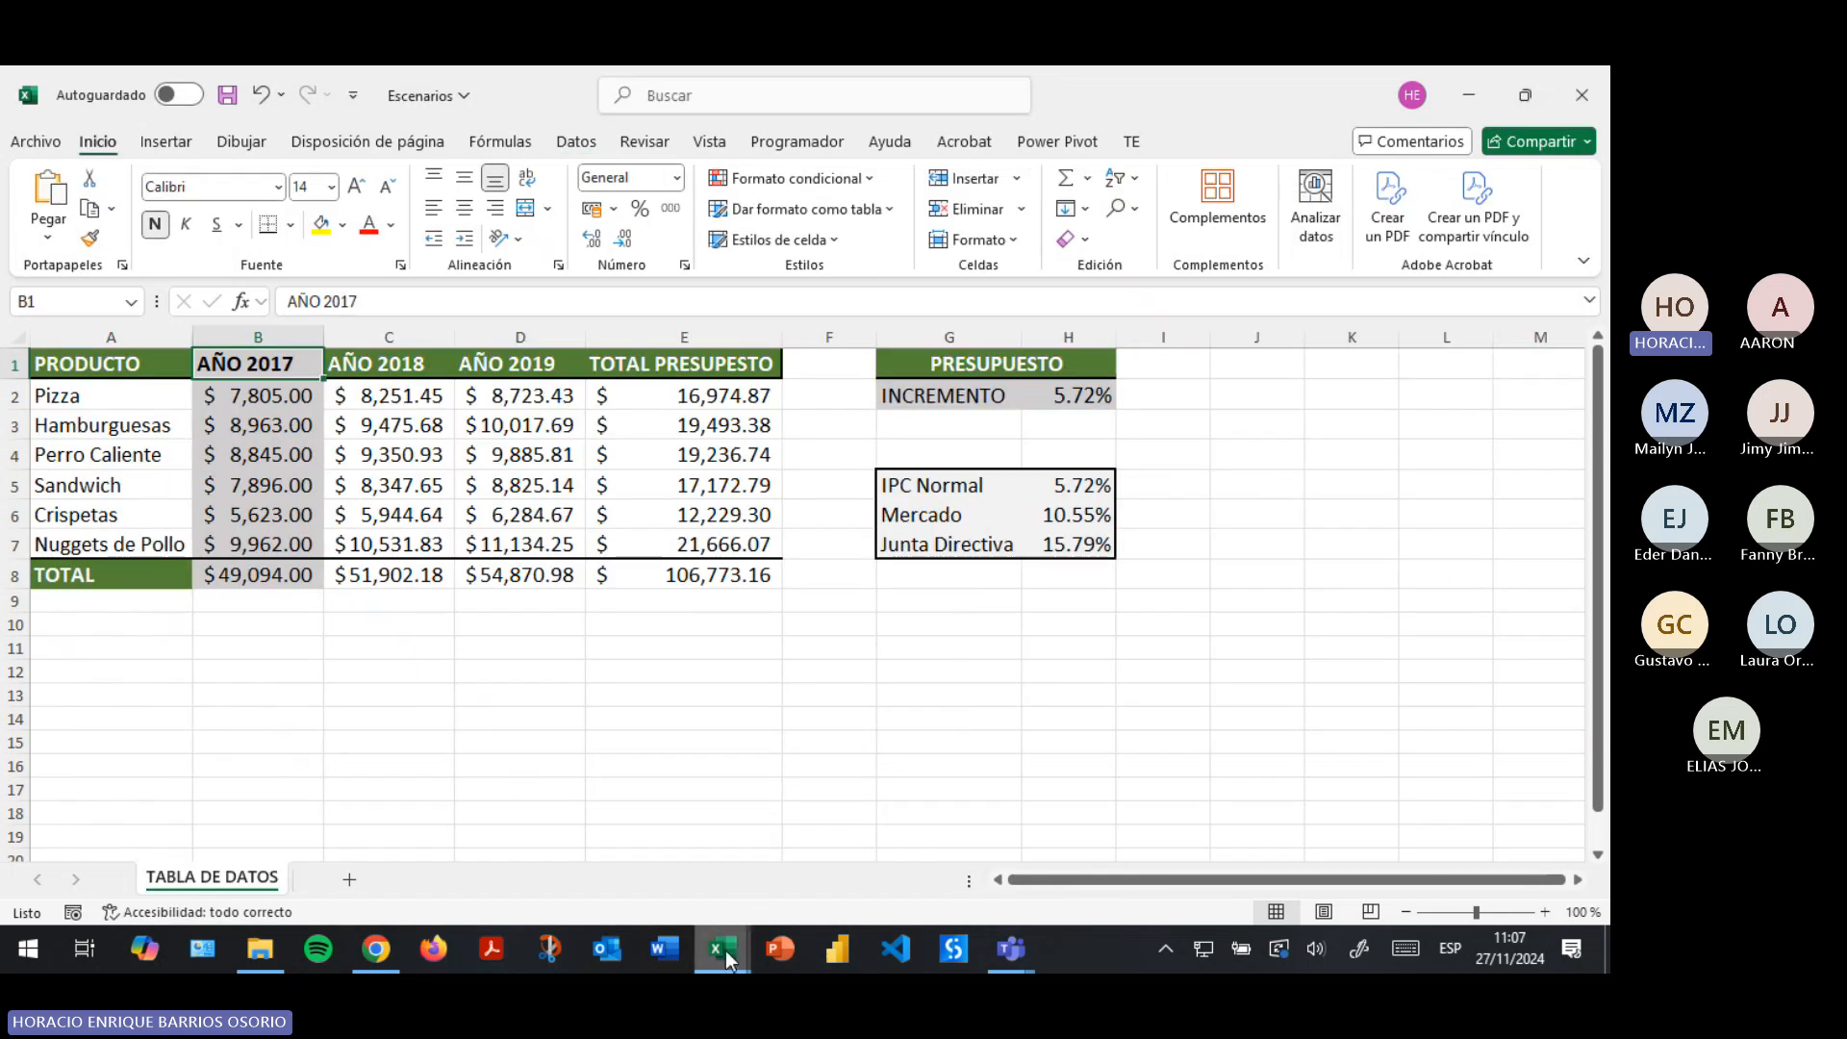
{"action": "left_click", "coordinate": [725, 951]}
{"action": "left_click", "coordinate": [965, 867]}
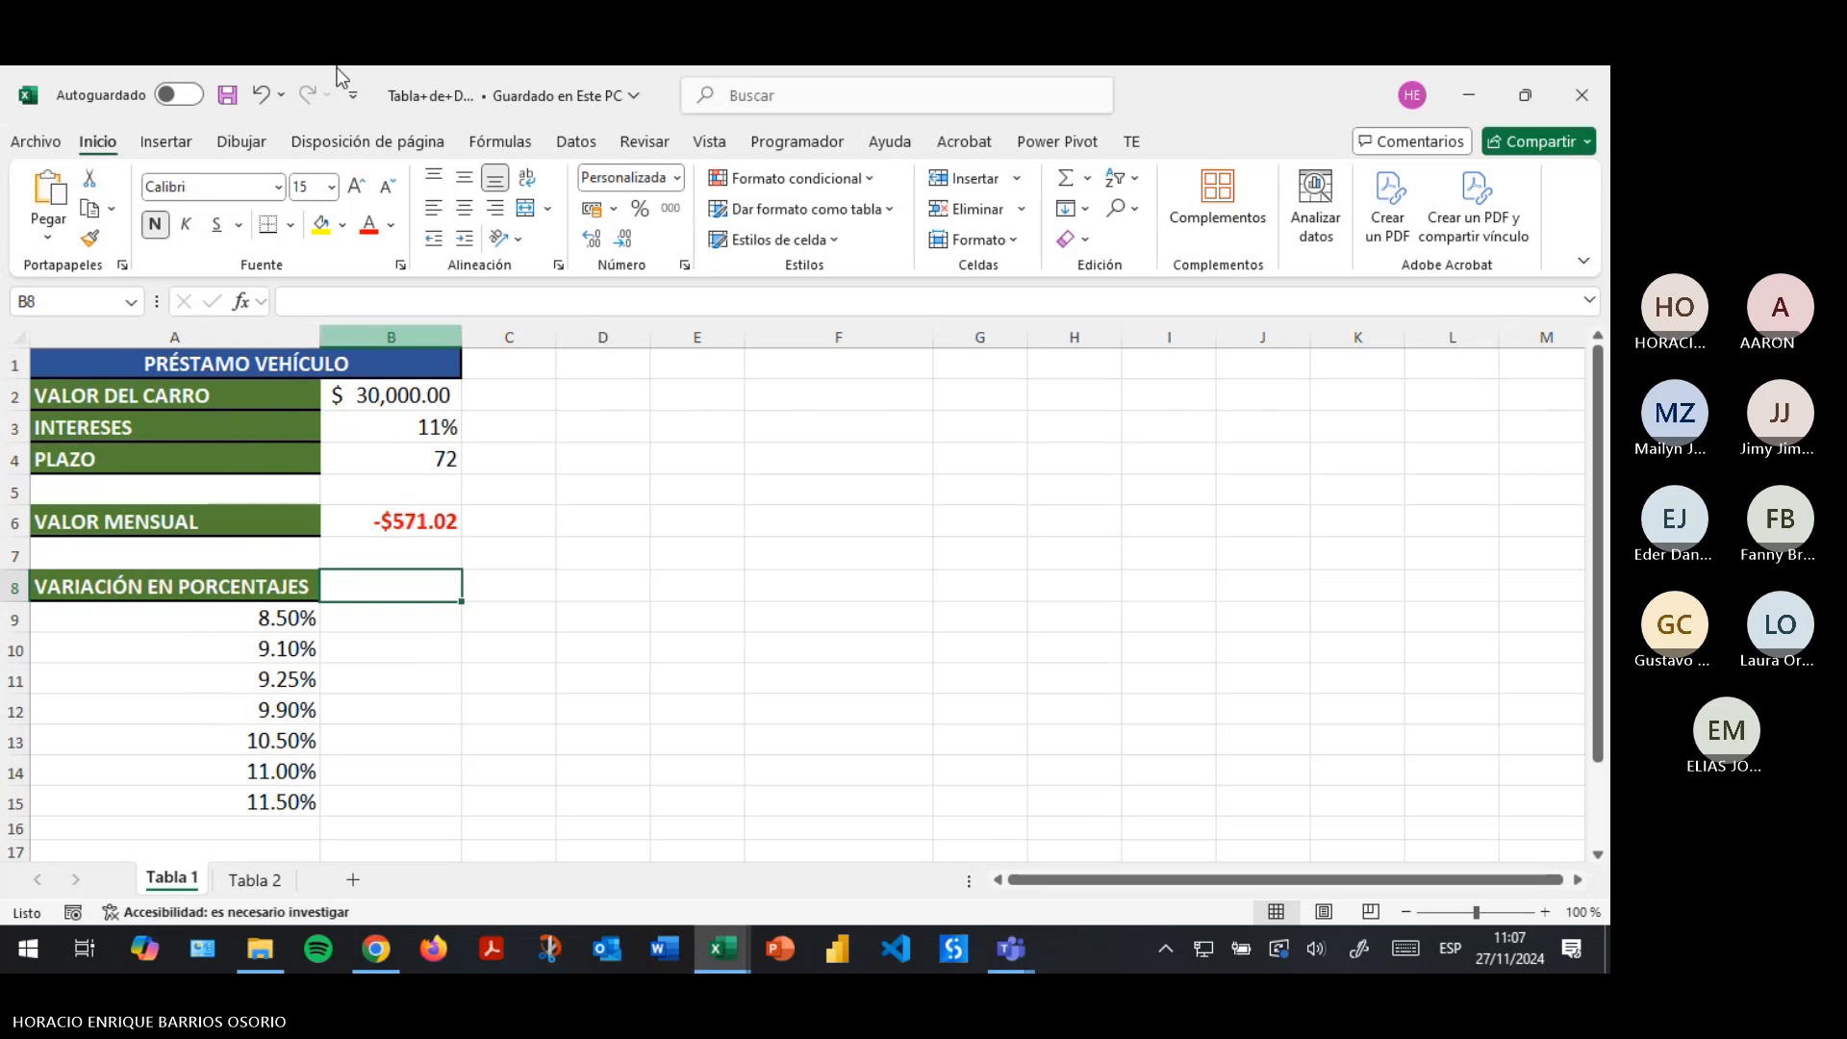
{"action": "left_click", "coordinate": [569, 150]}
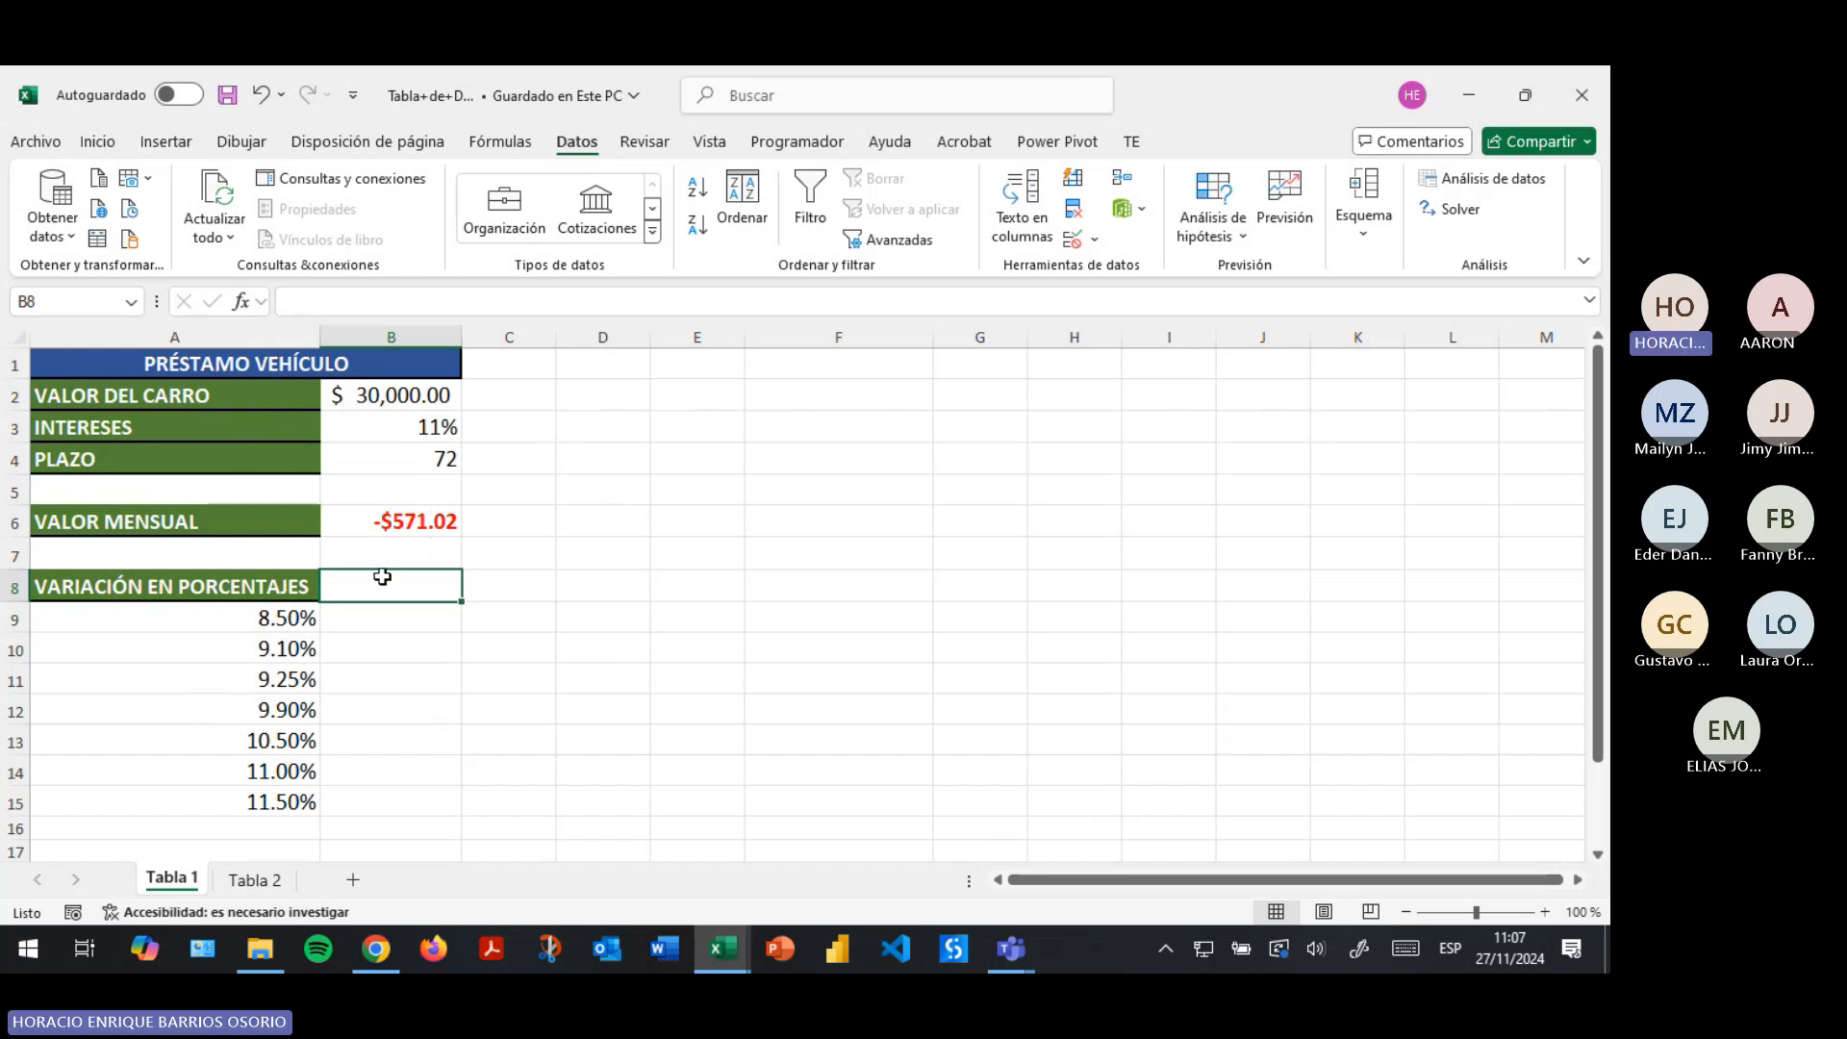
Examine the PAGO formula of the monthly payment in B6 and the car value, interest and term it uses.
{"action": "left_click", "coordinate": [434, 520]}
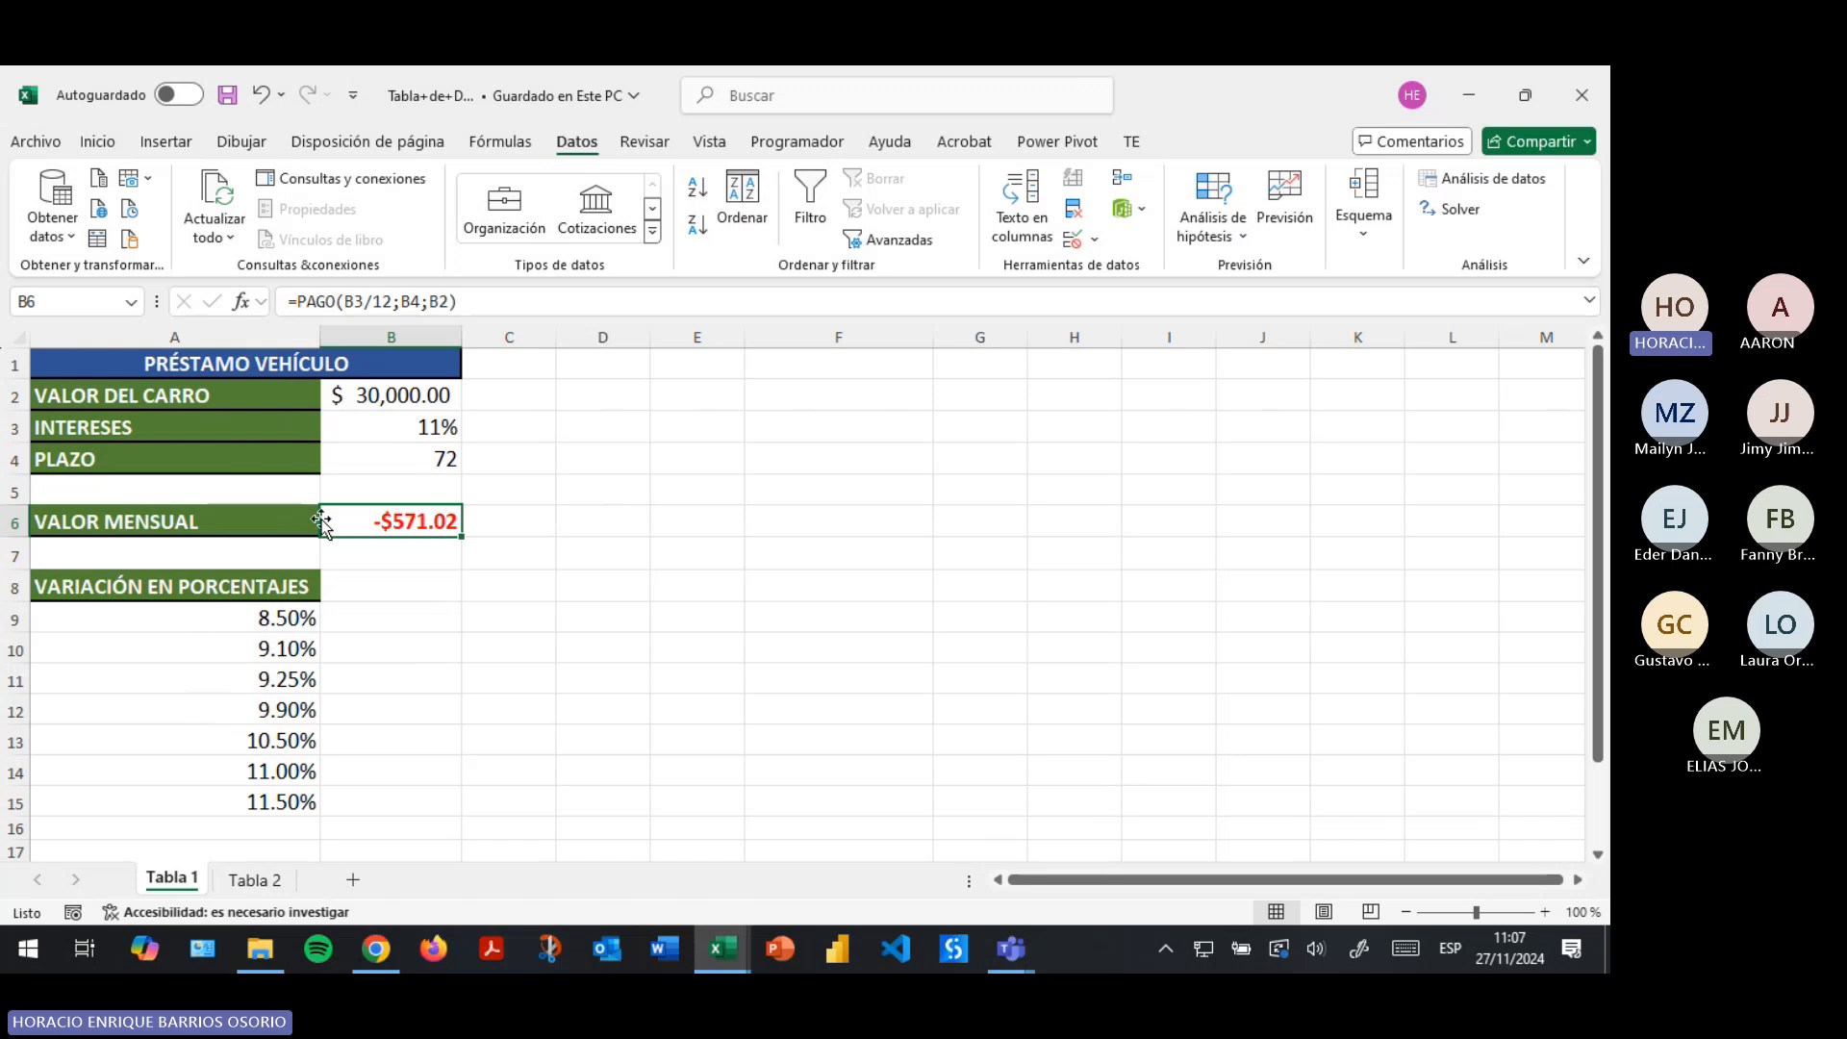
{"action": "left_click_drag", "start_coordinate": [212, 406], "coordinate": [392, 397]}
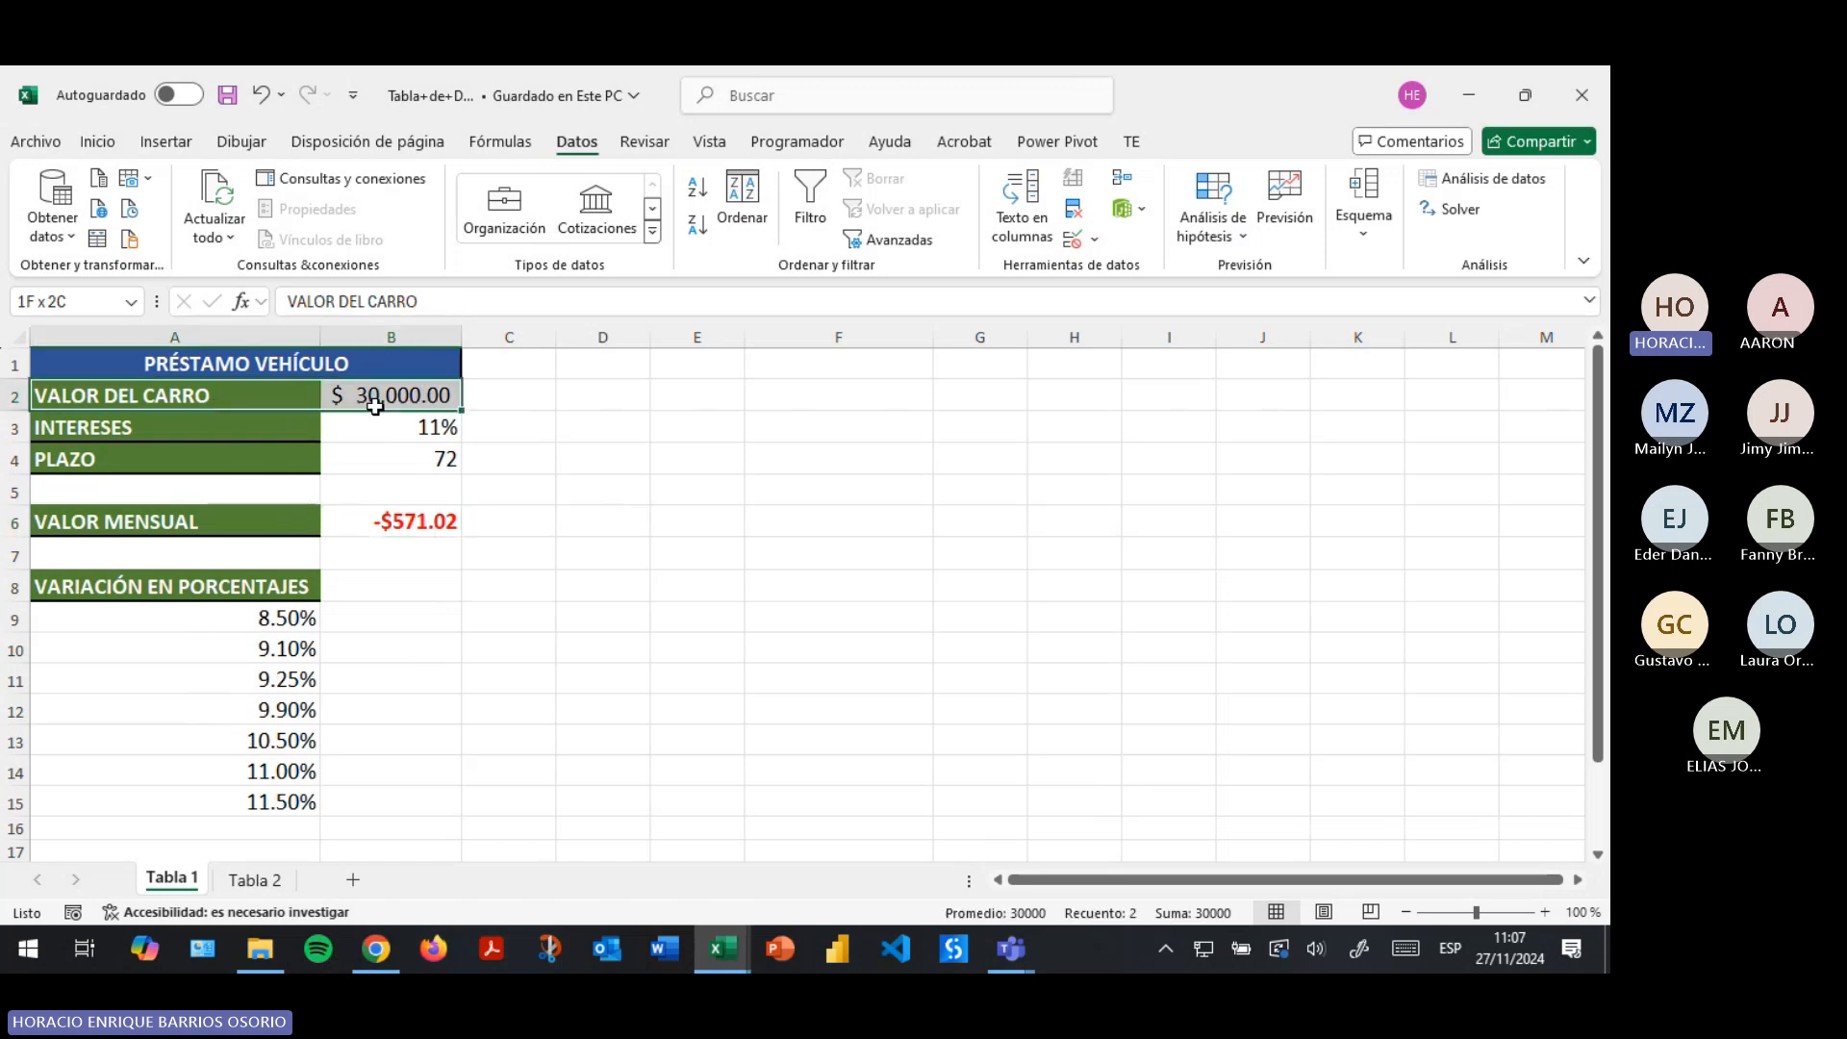
{"action": "left_click", "coordinate": [400, 425]}
{"action": "left_click_drag", "start_coordinate": [281, 425], "coordinate": [411, 429]}
{"action": "left_click", "coordinate": [411, 430]}
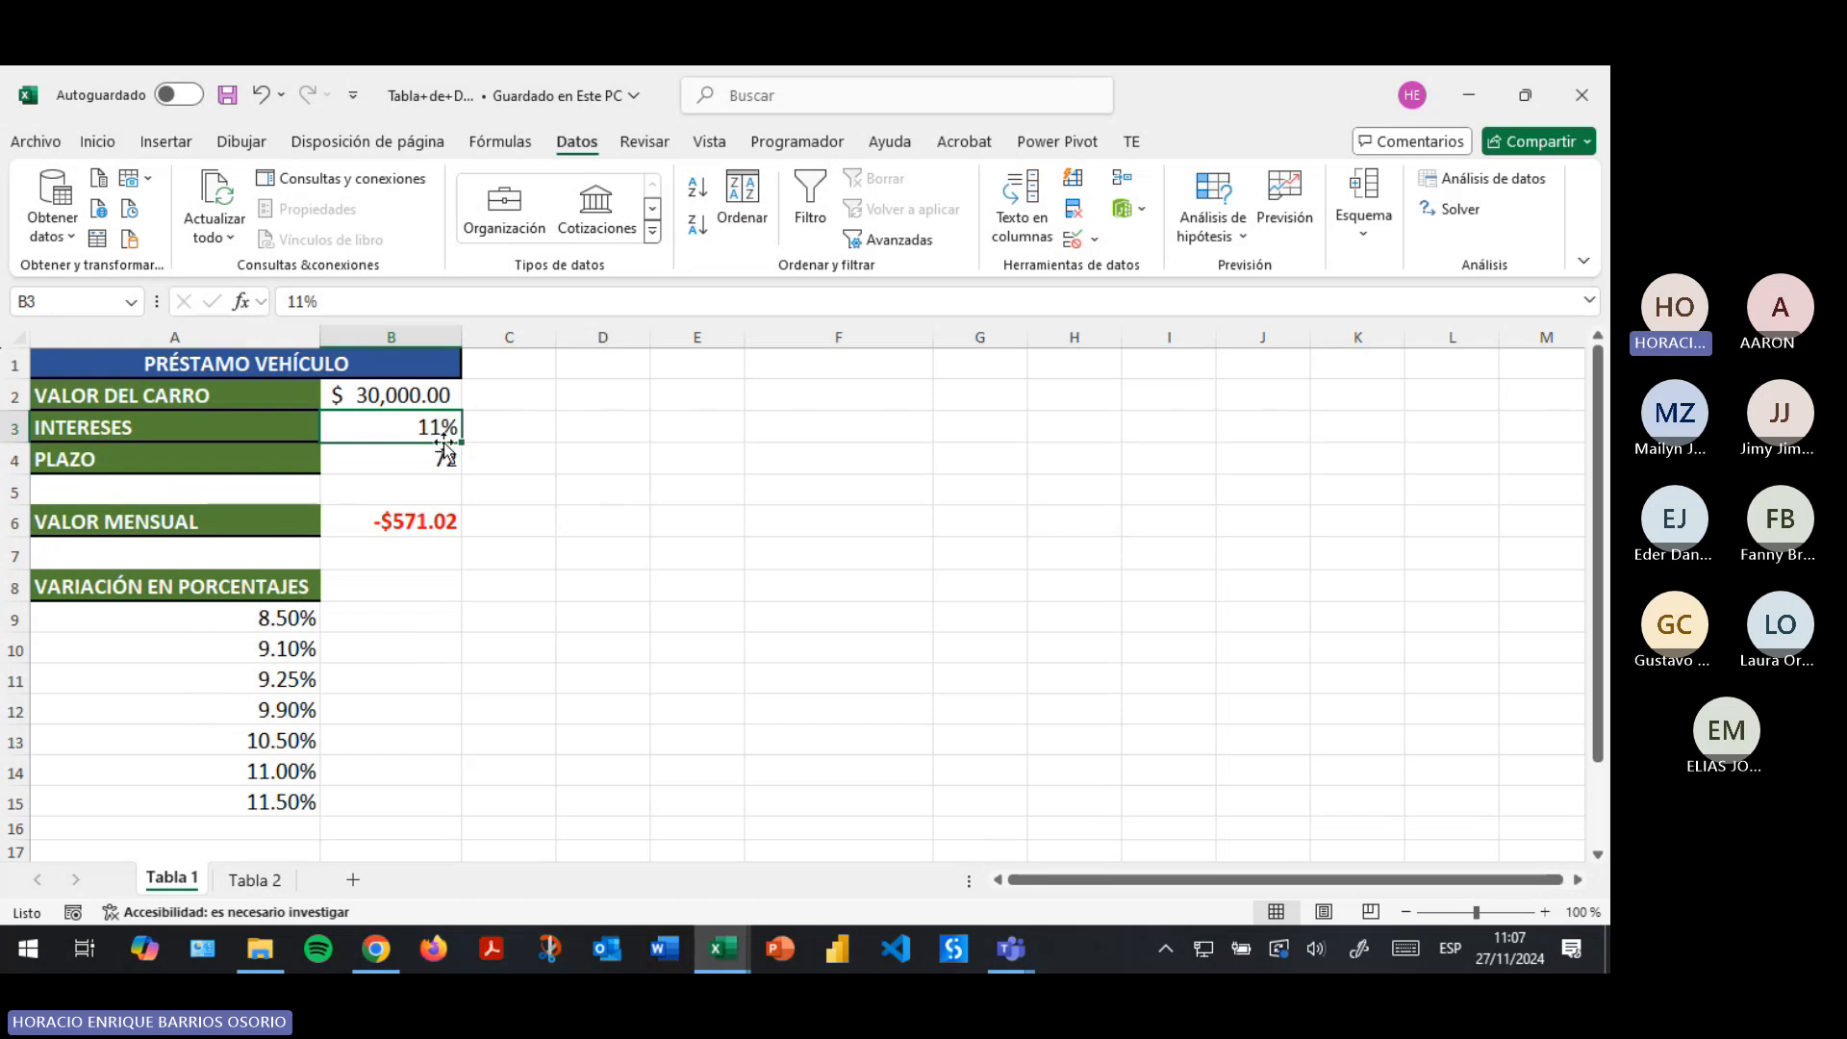
{"action": "left_click", "coordinate": [429, 520]}
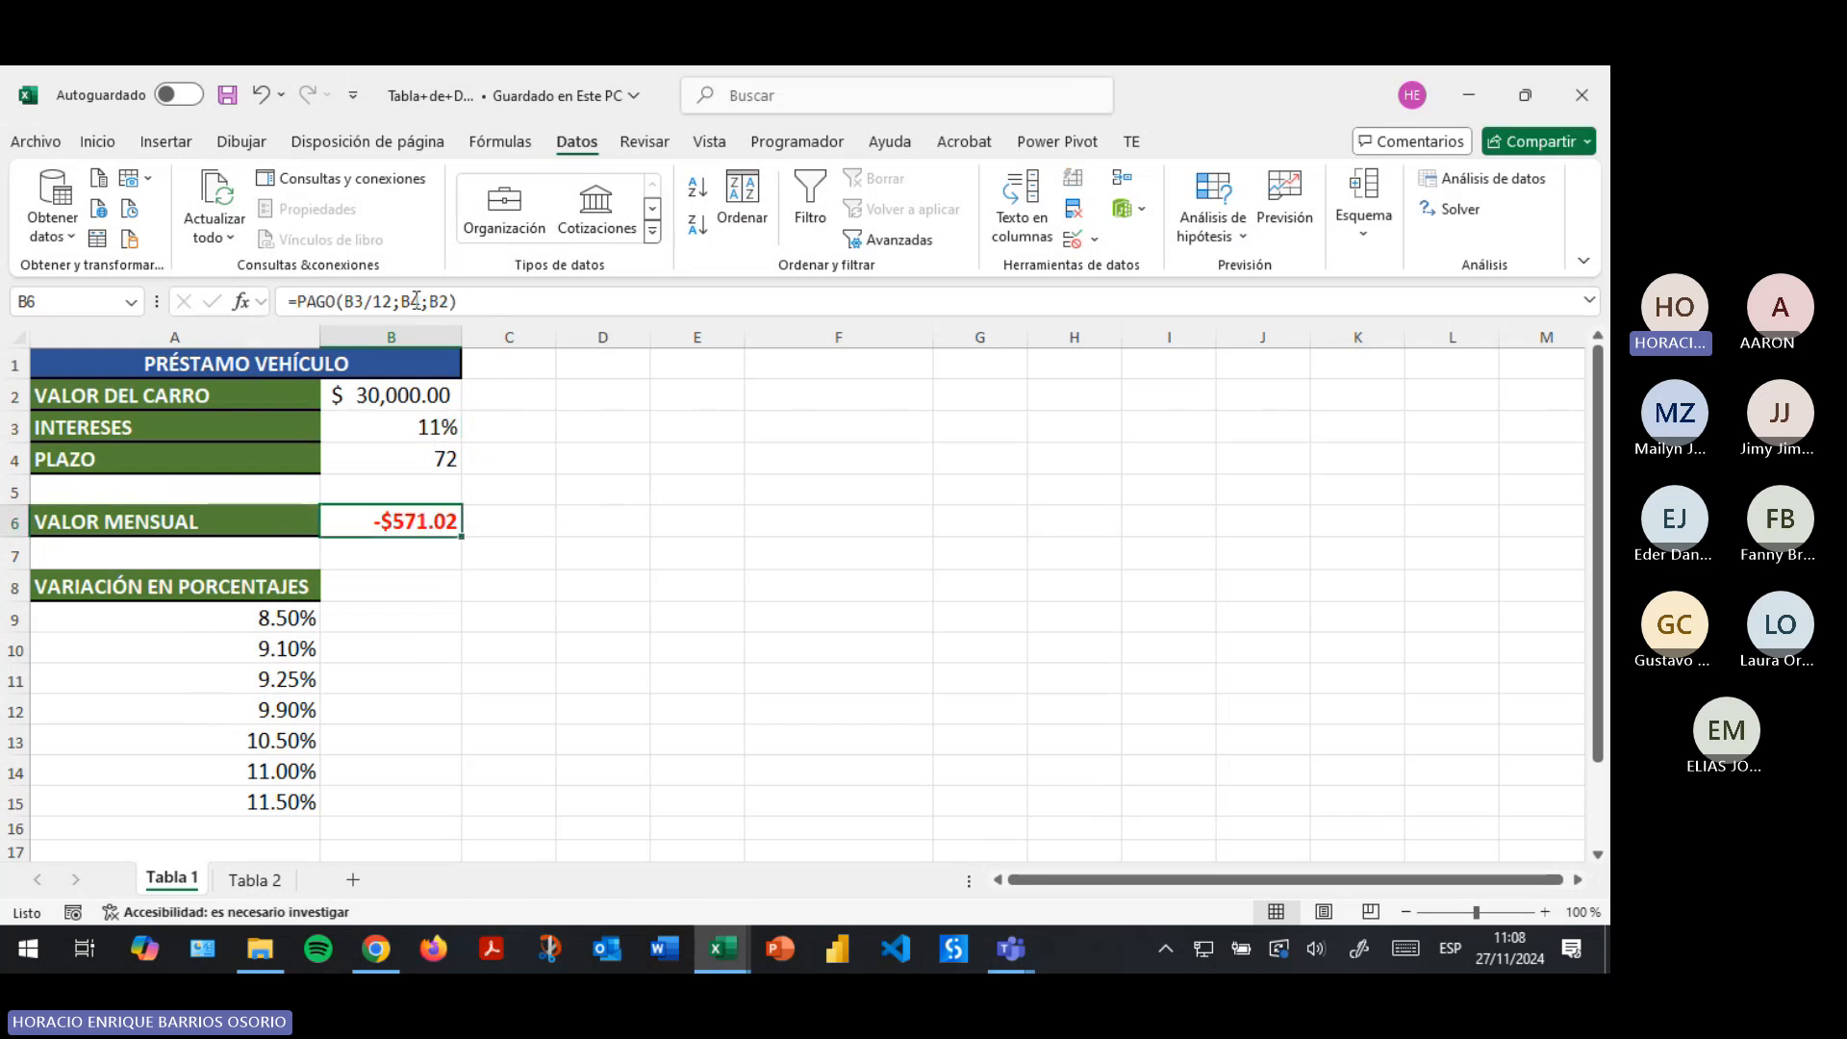
{"action": "left_click", "coordinate": [394, 298]}
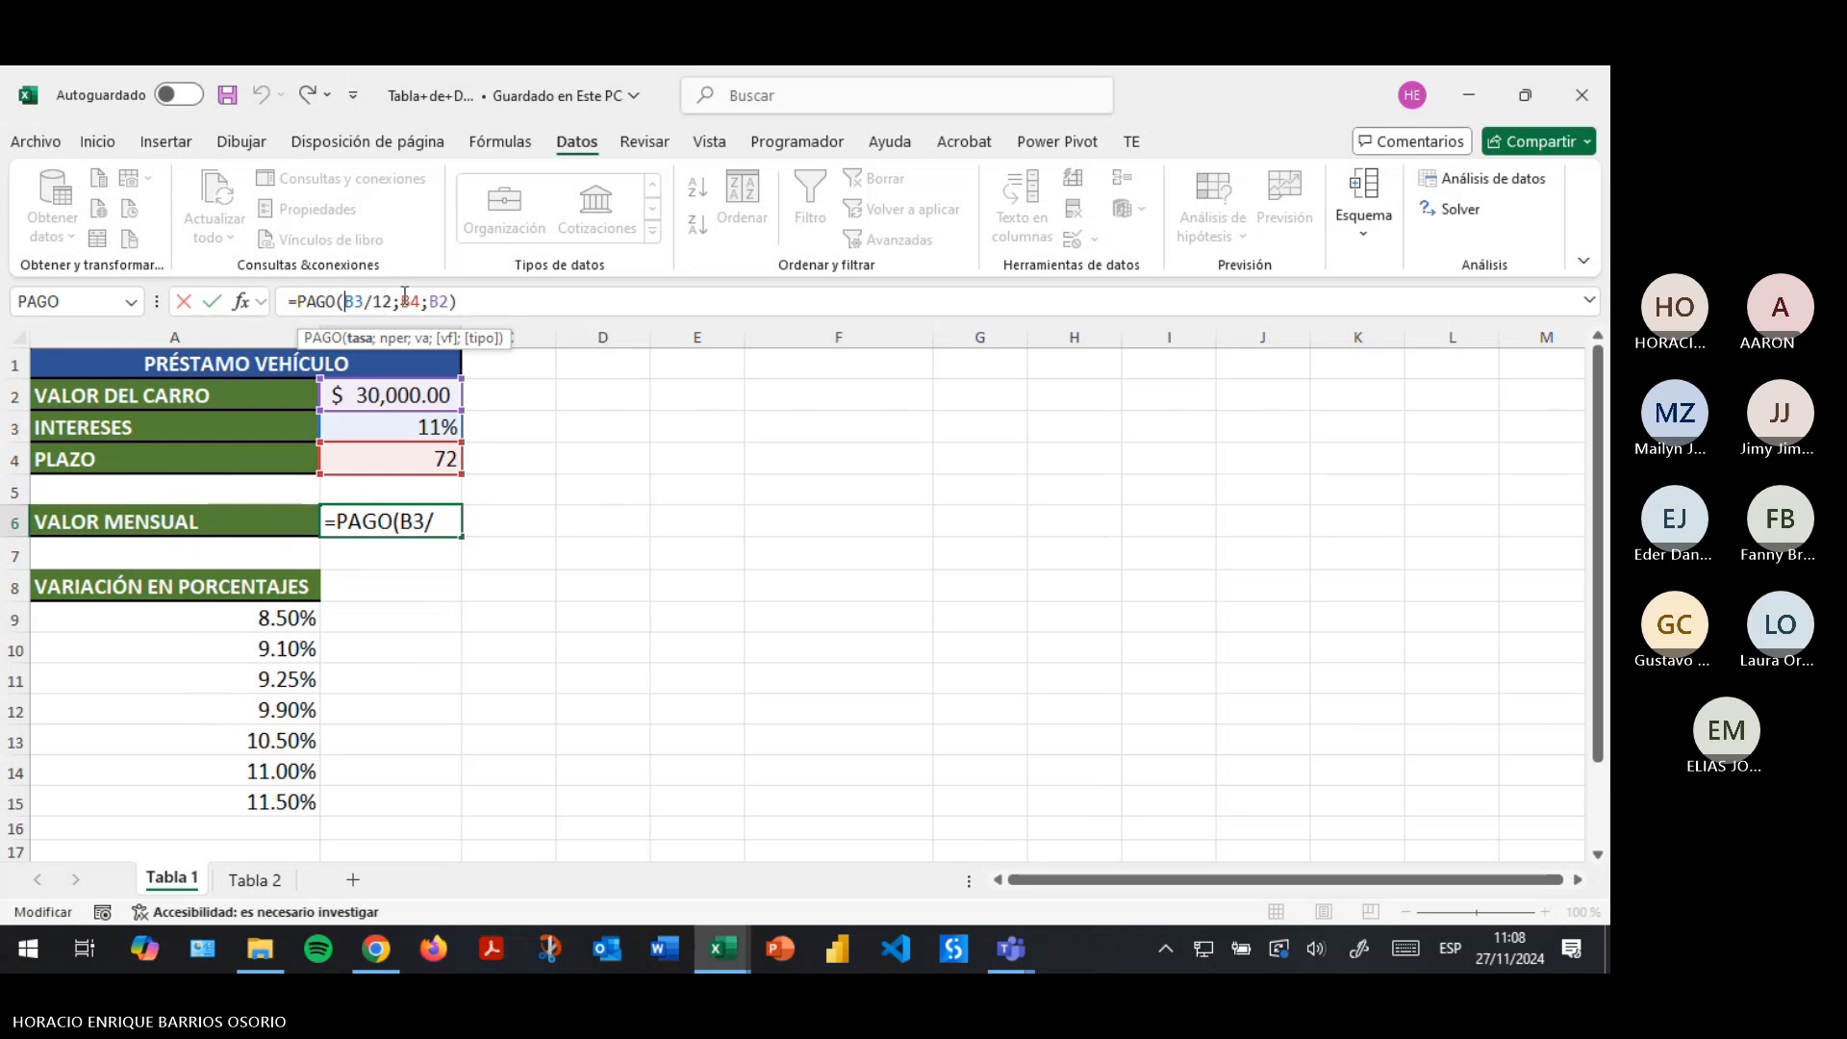
{"action": "key", "text": "Return"}
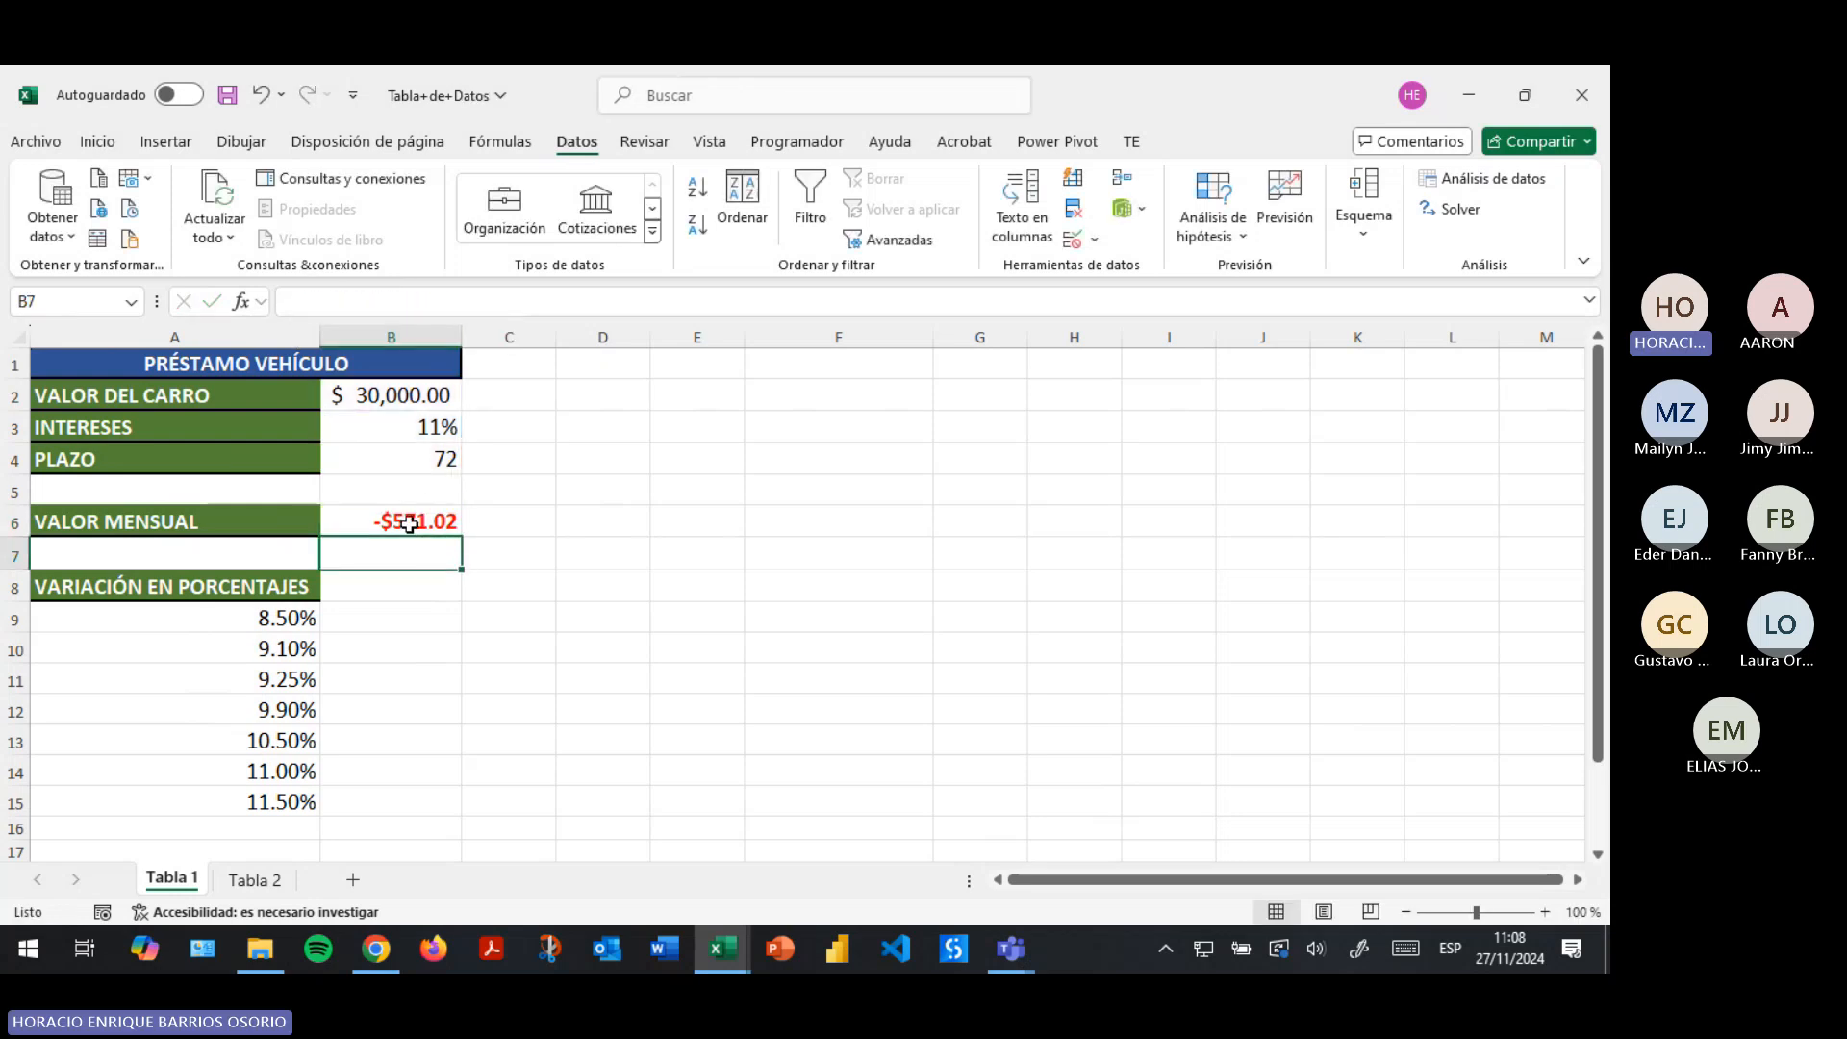
{"action": "left_click", "coordinate": [410, 524]}
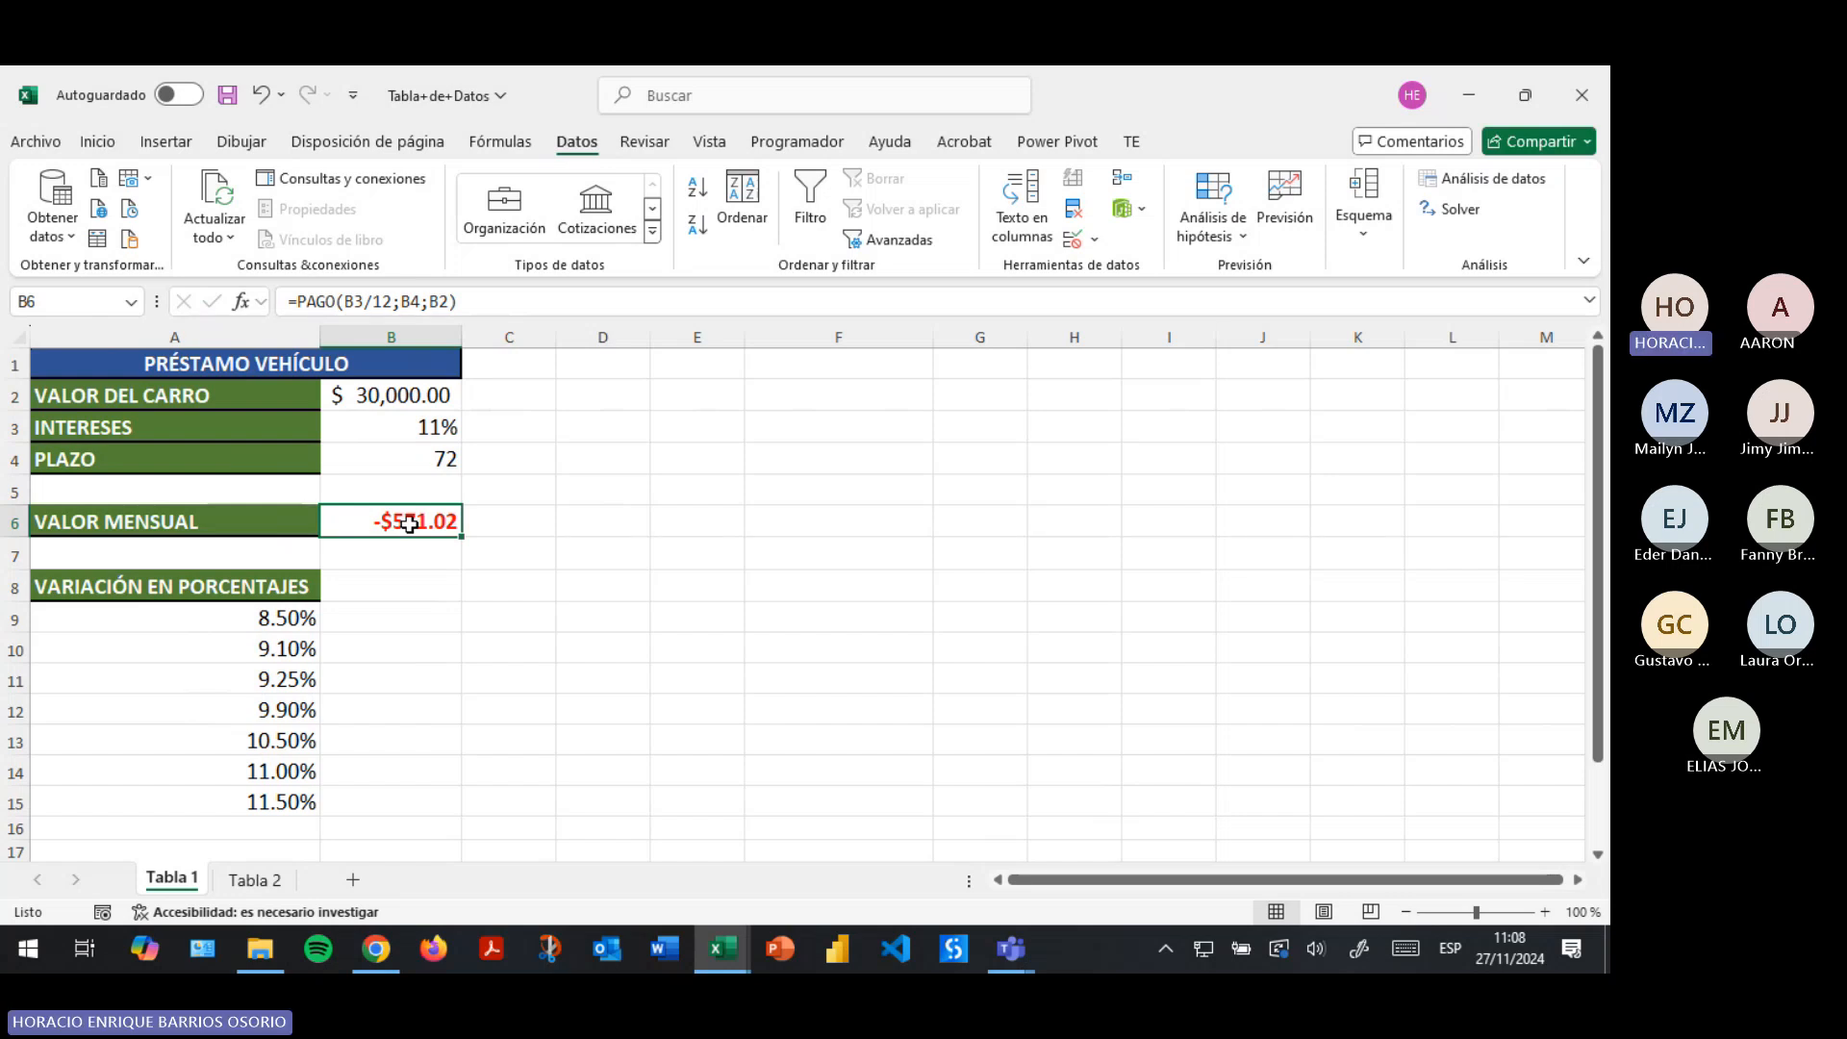
Review the loan term in B4 and the list of interest rate variations in A9:A15.
{"action": "left_click_drag", "start_coordinate": [291, 617], "coordinate": [287, 803]}
{"action": "left_click_drag", "start_coordinate": [440, 456], "coordinate": [117, 460]}
{"action": "left_click", "coordinate": [433, 466]}
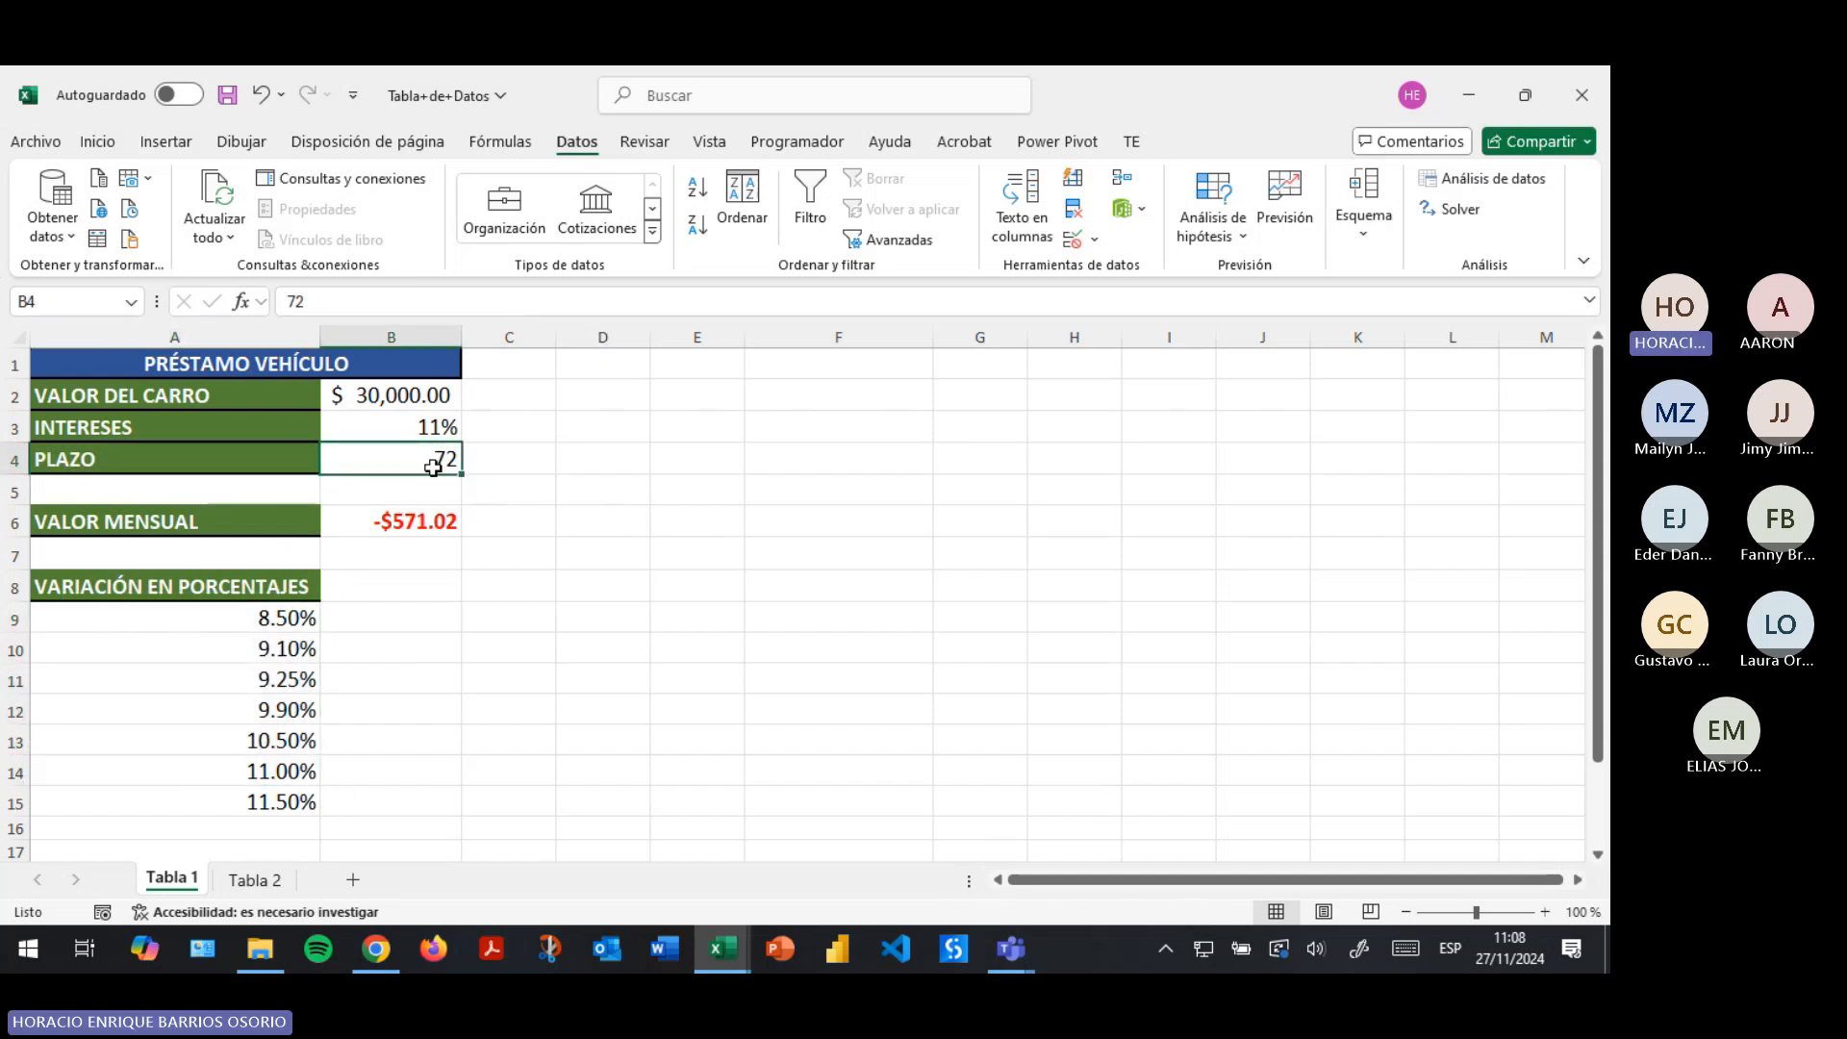
{"action": "left_click_drag", "start_coordinate": [274, 617], "coordinate": [304, 798]}
{"action": "left_click_drag", "start_coordinate": [309, 620], "coordinate": [293, 795]}
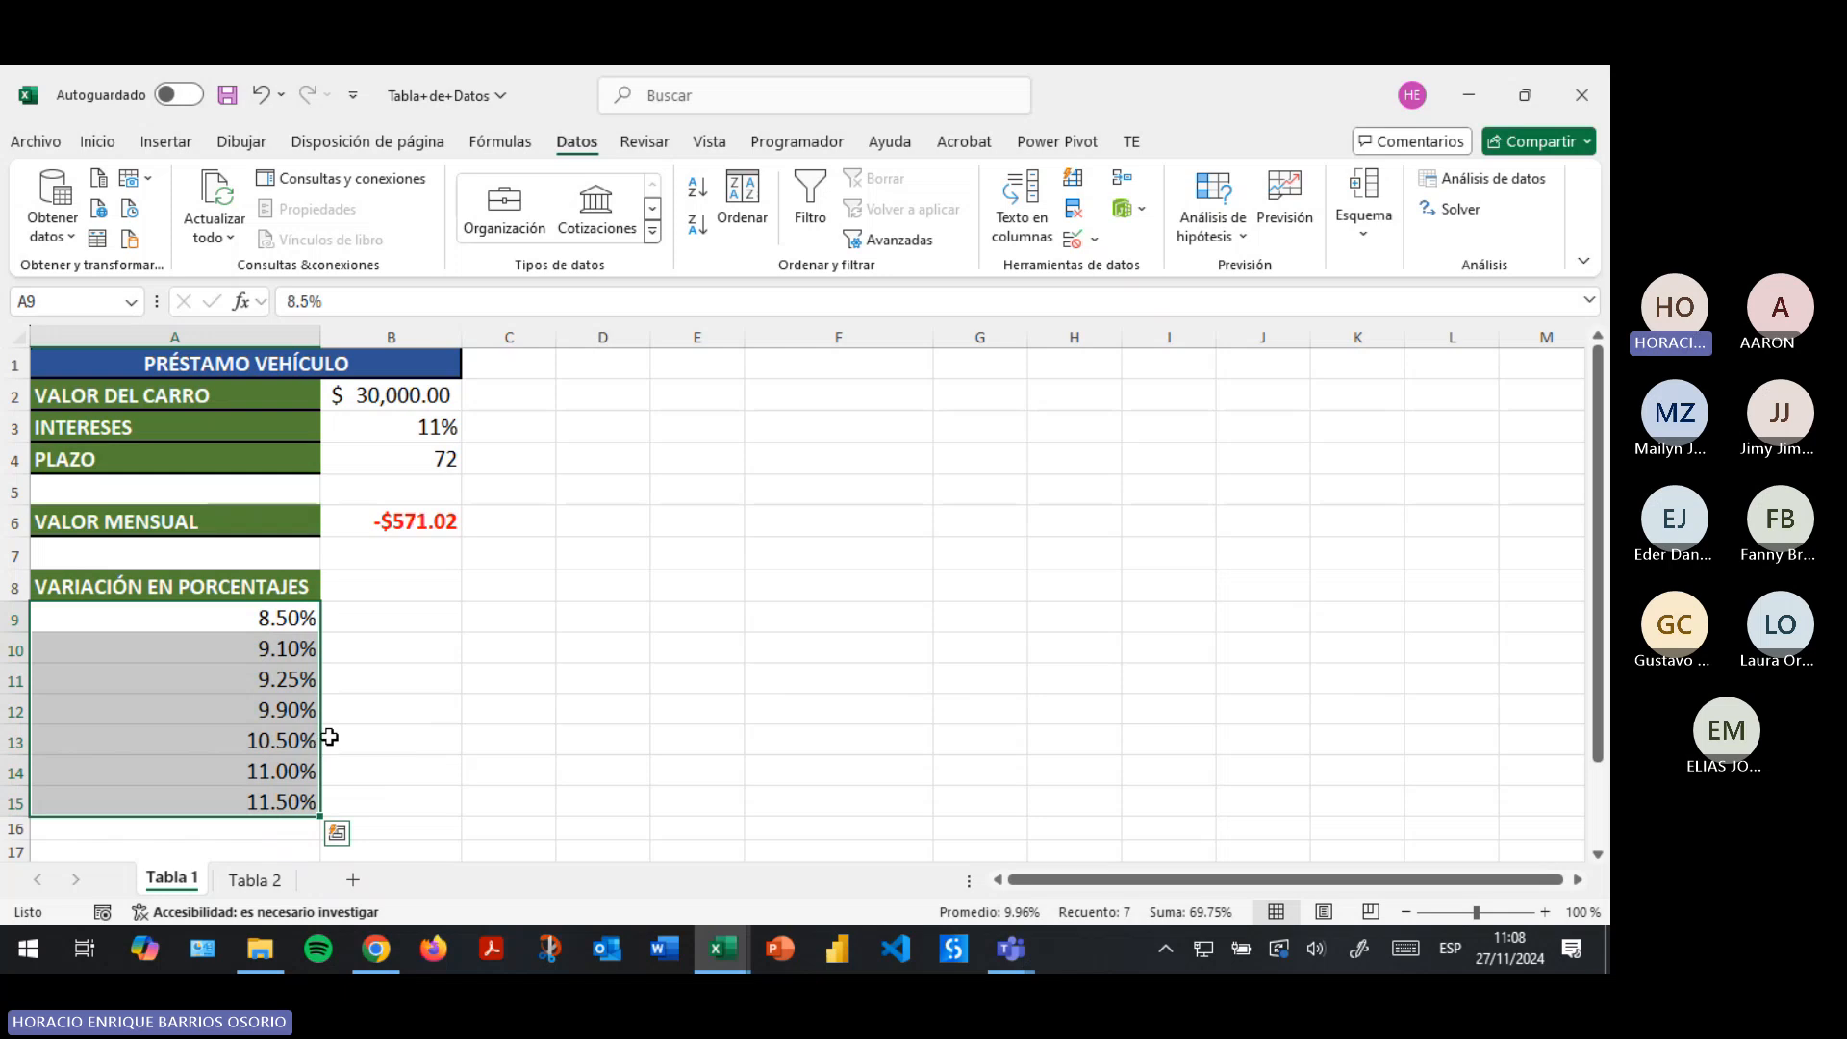
{"action": "left_click", "coordinate": [450, 591]}
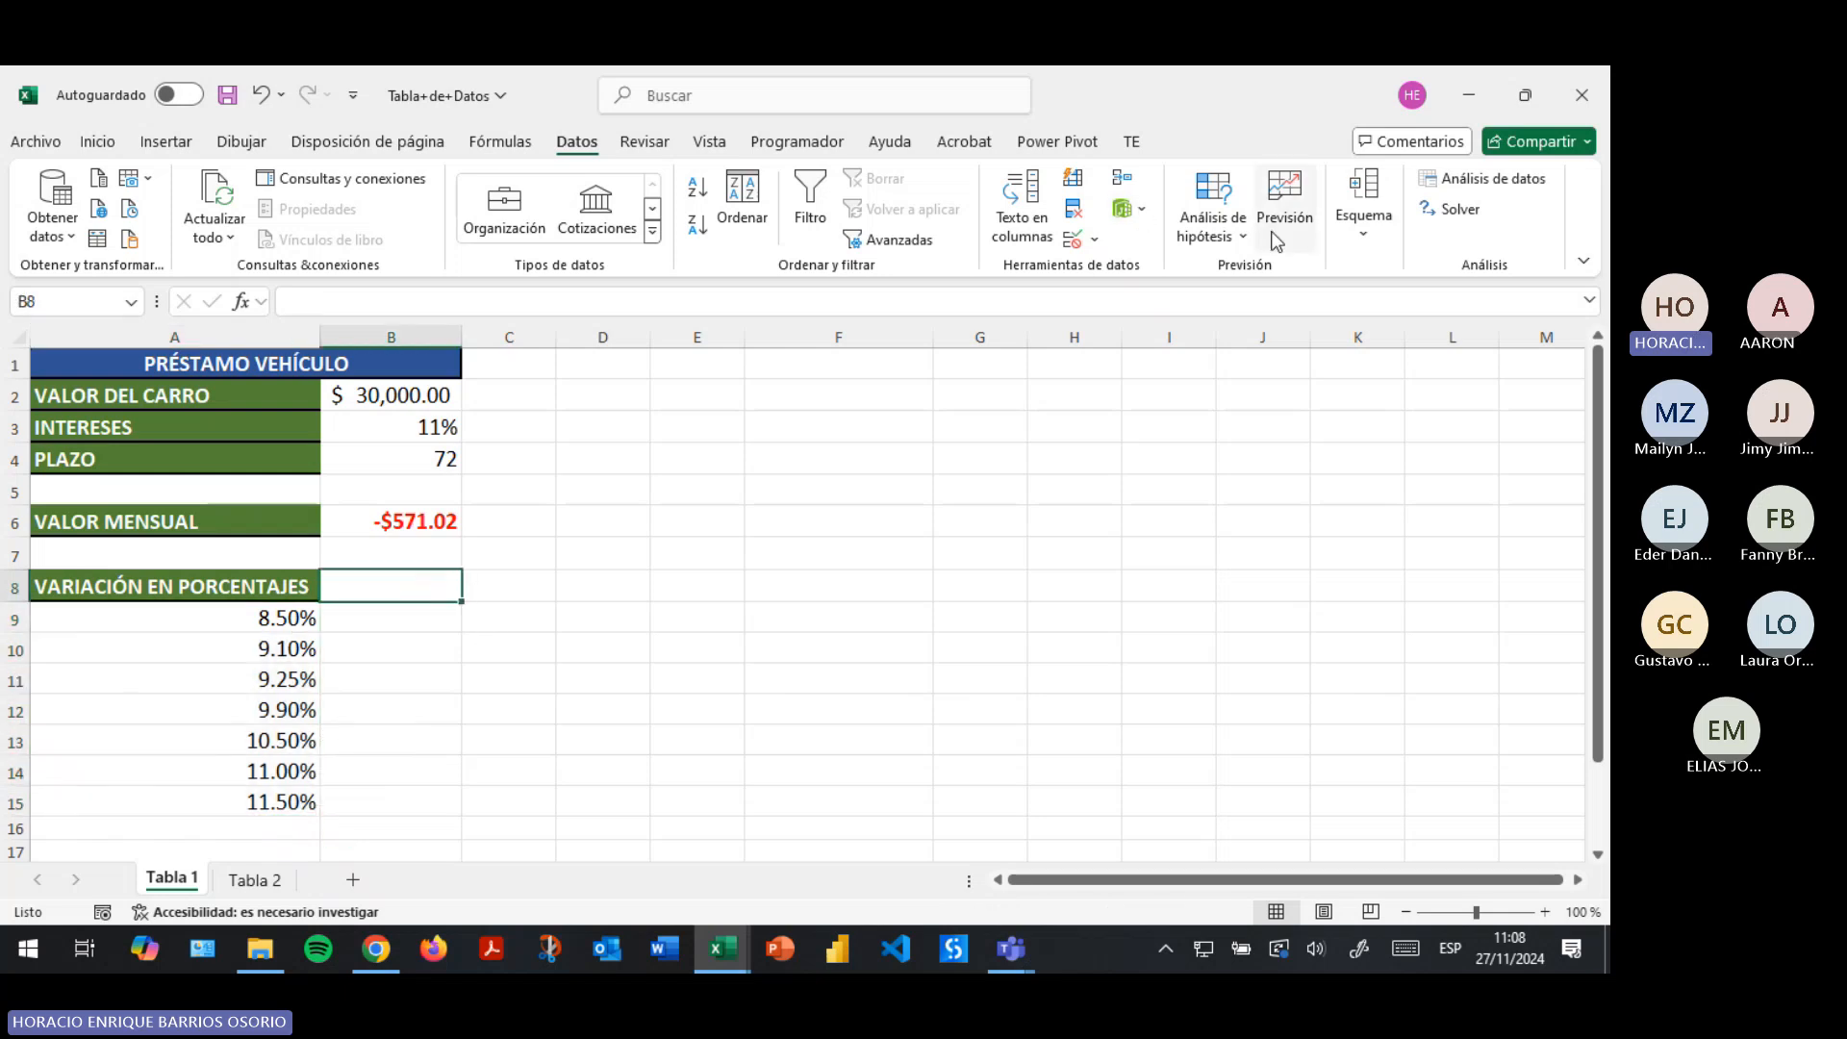
{"action": "left_click", "coordinate": [1243, 229]}
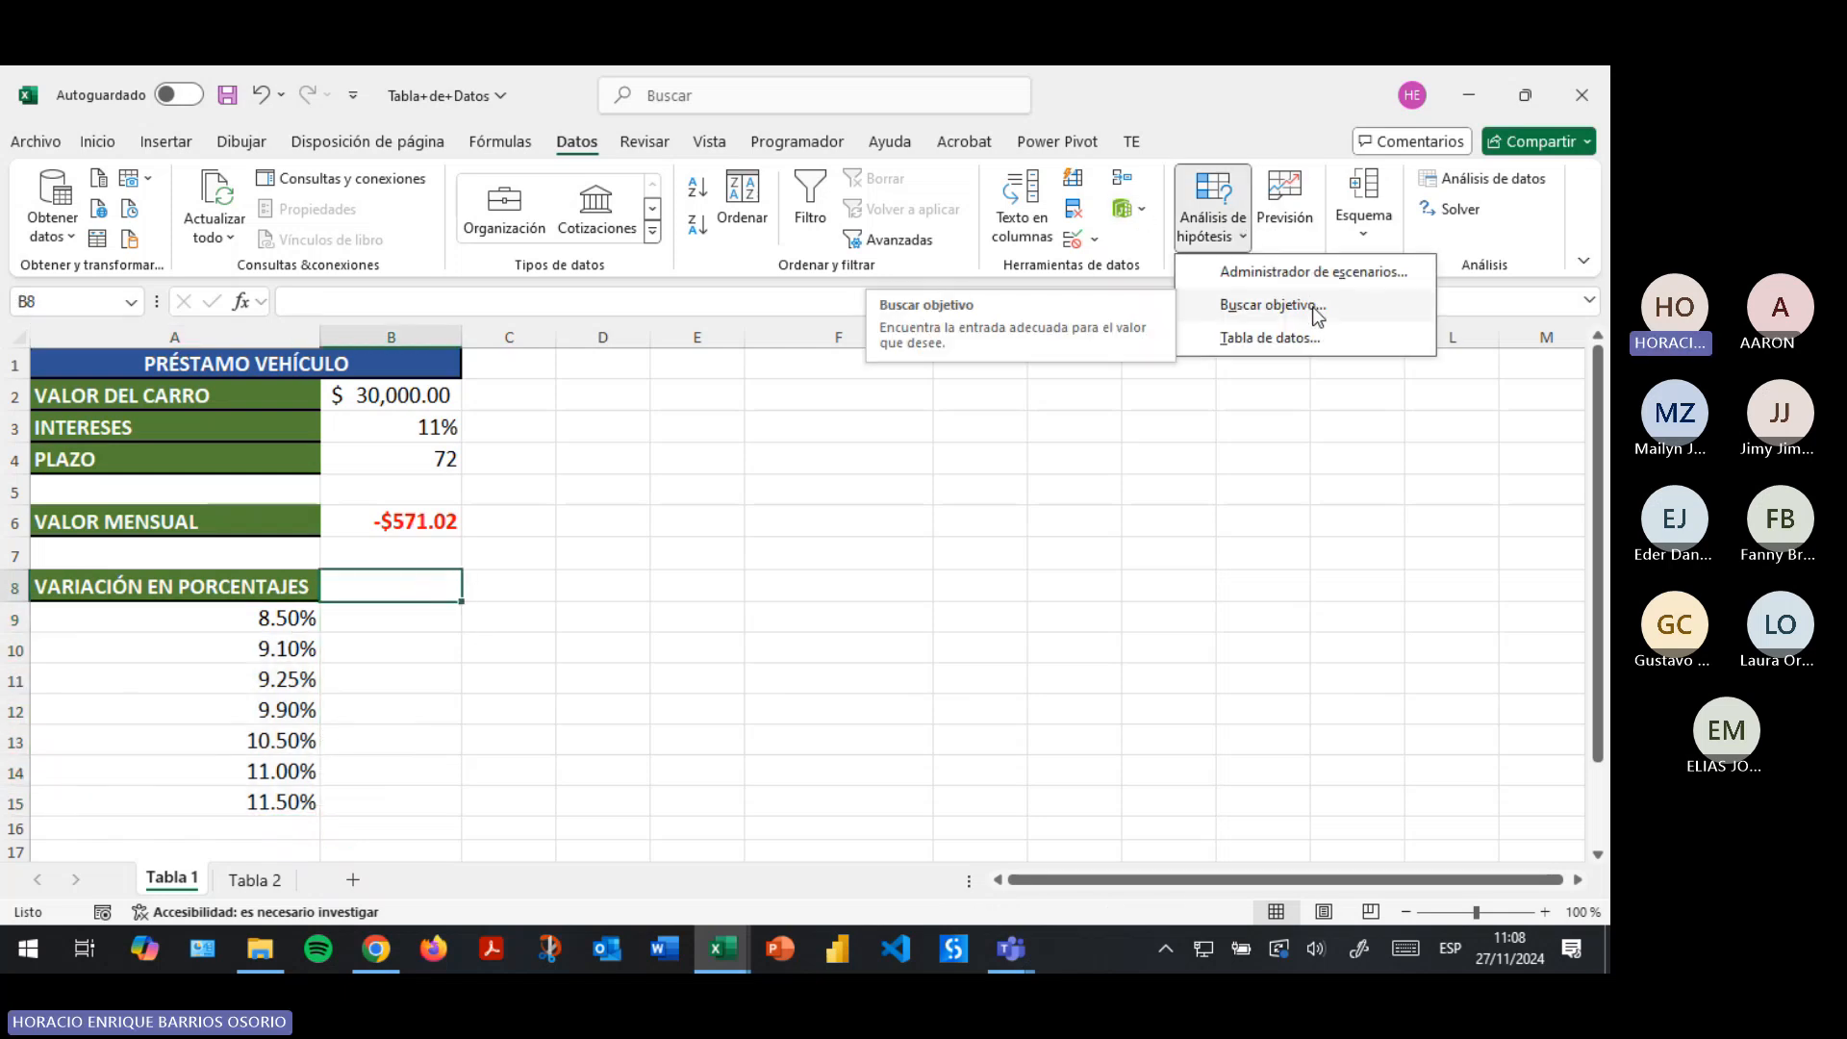
{"action": "left_click", "coordinate": [367, 589]}
{"action": "left_click", "coordinate": [430, 612]}
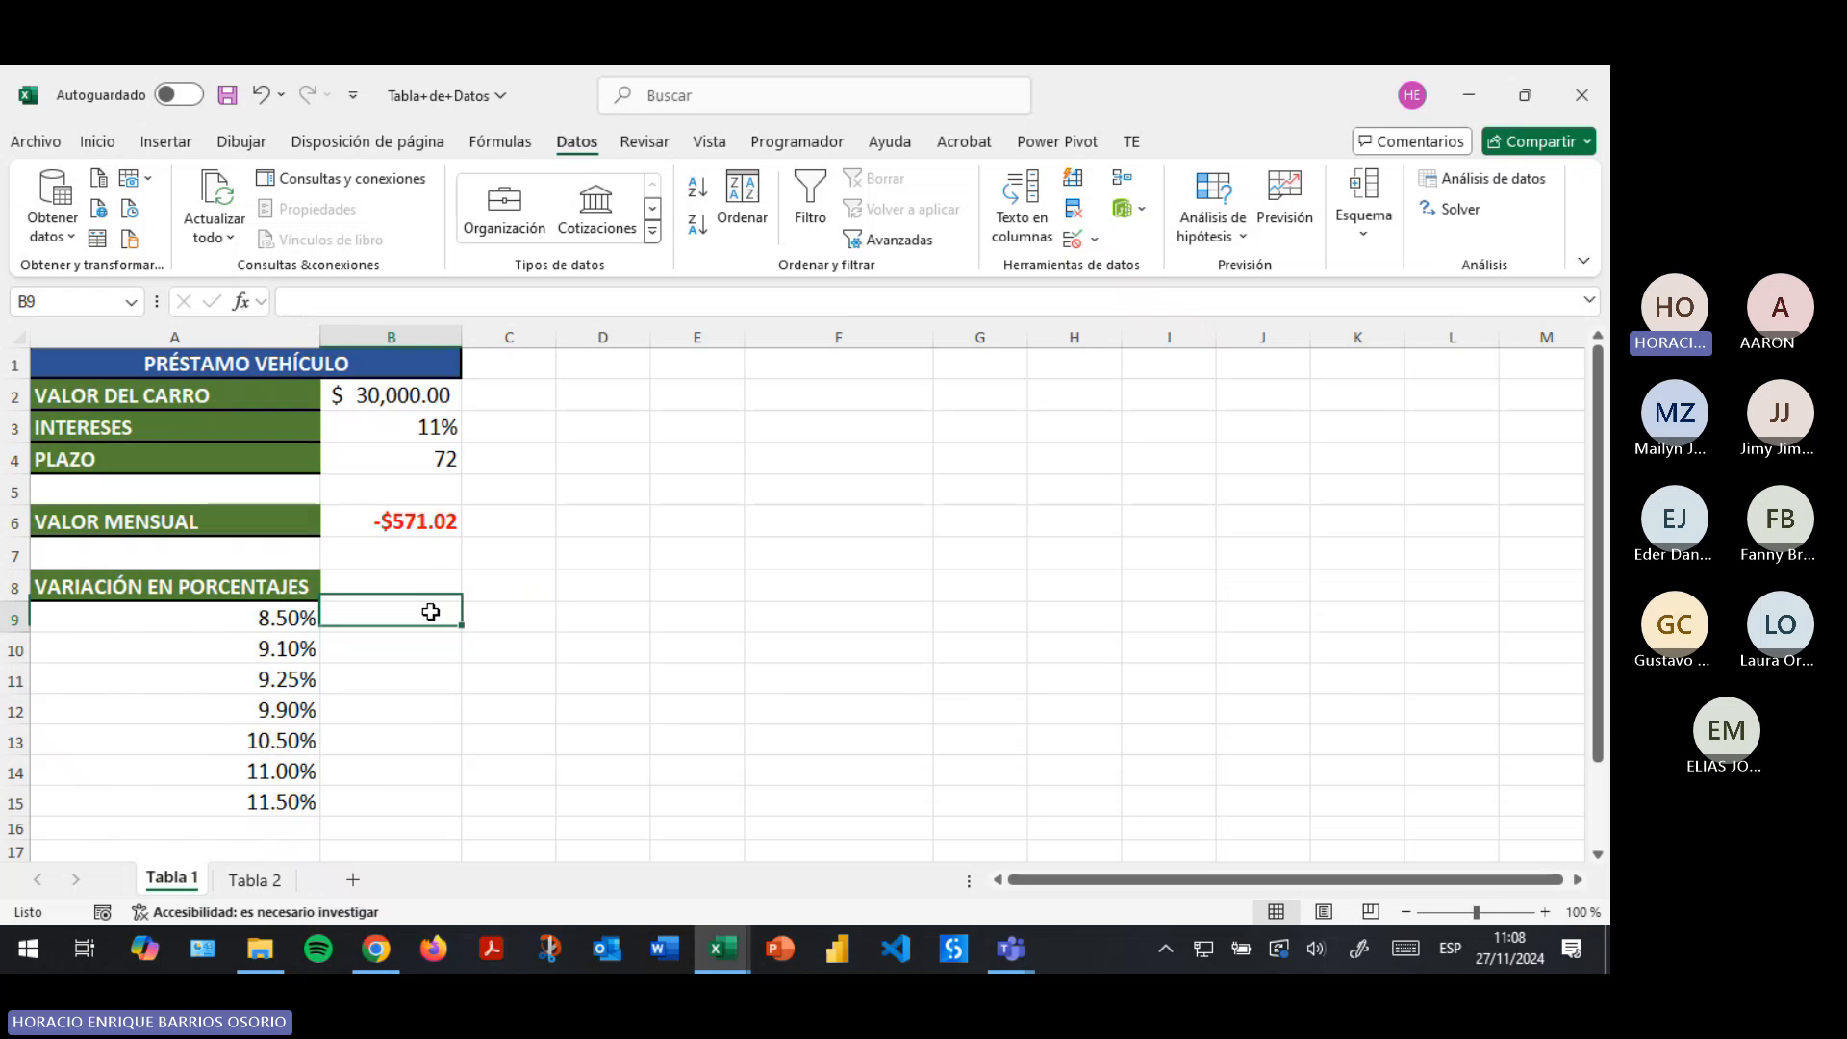
{"action": "left_click", "coordinate": [408, 519]}
{"action": "left_click", "coordinate": [1236, 231]}
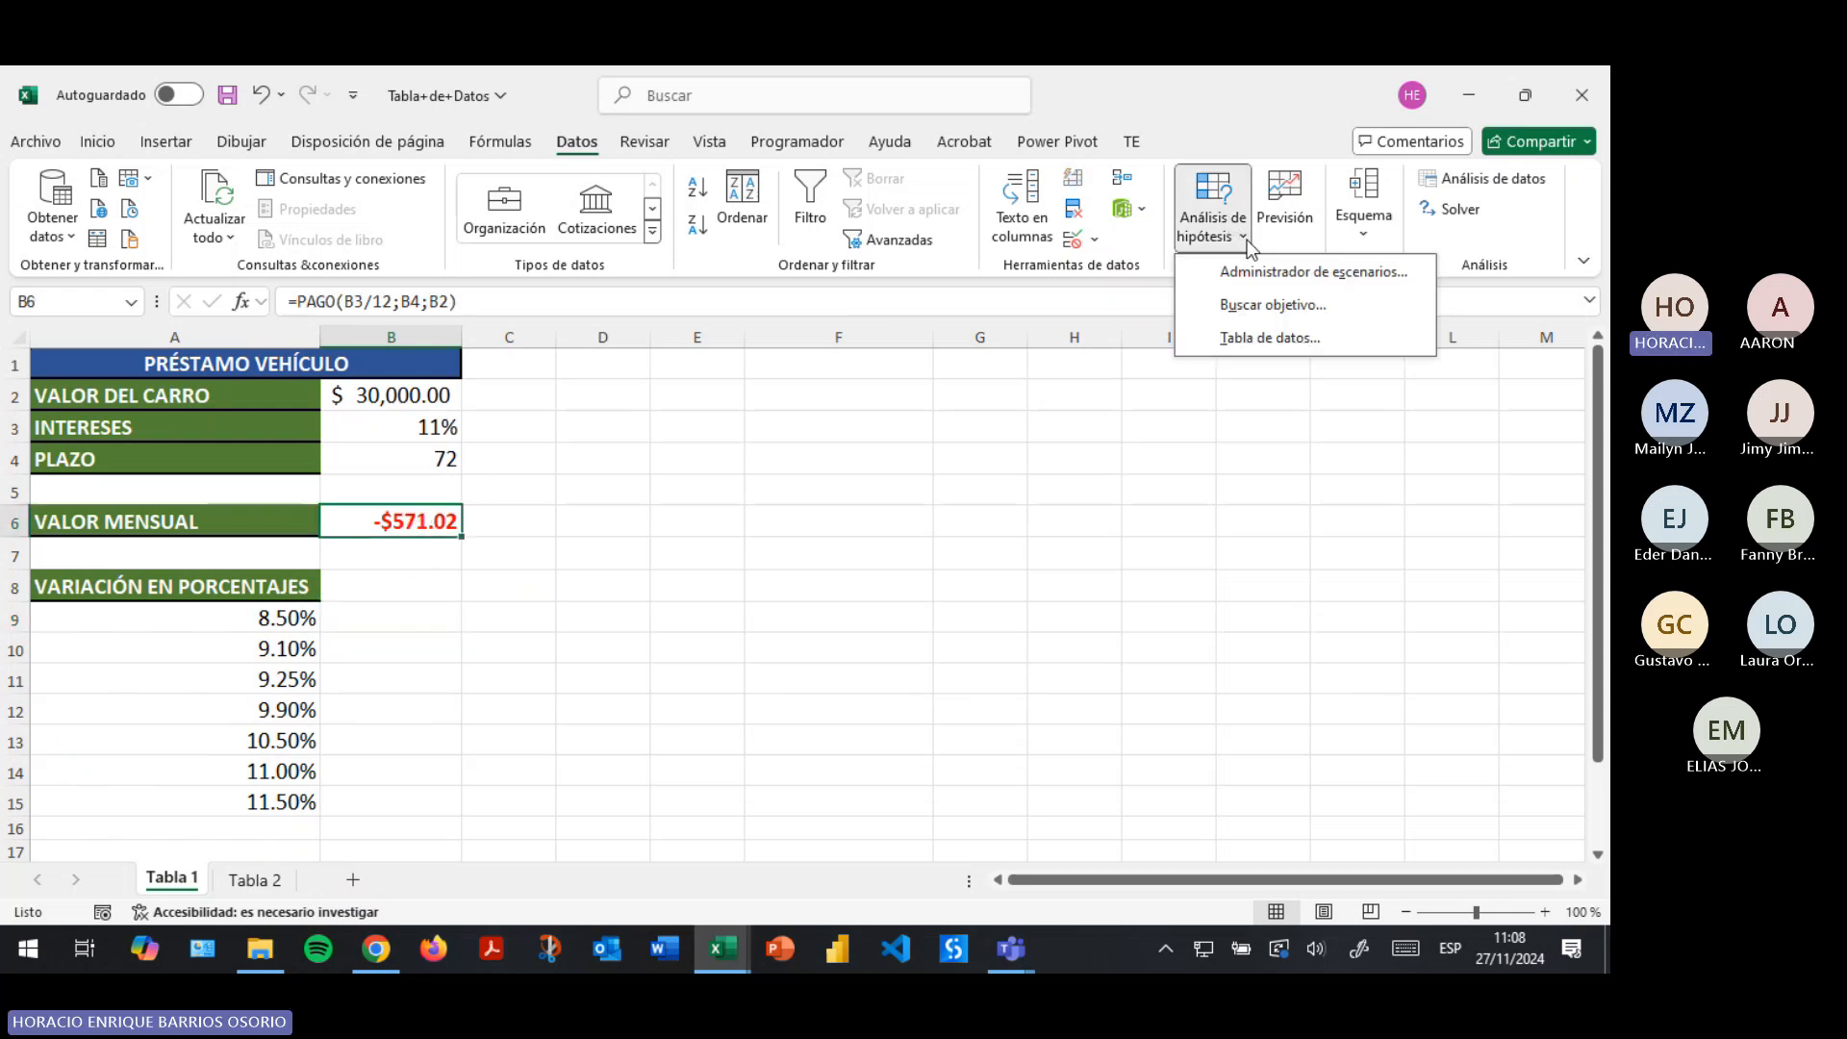
{"action": "left_click", "coordinate": [1287, 301]}
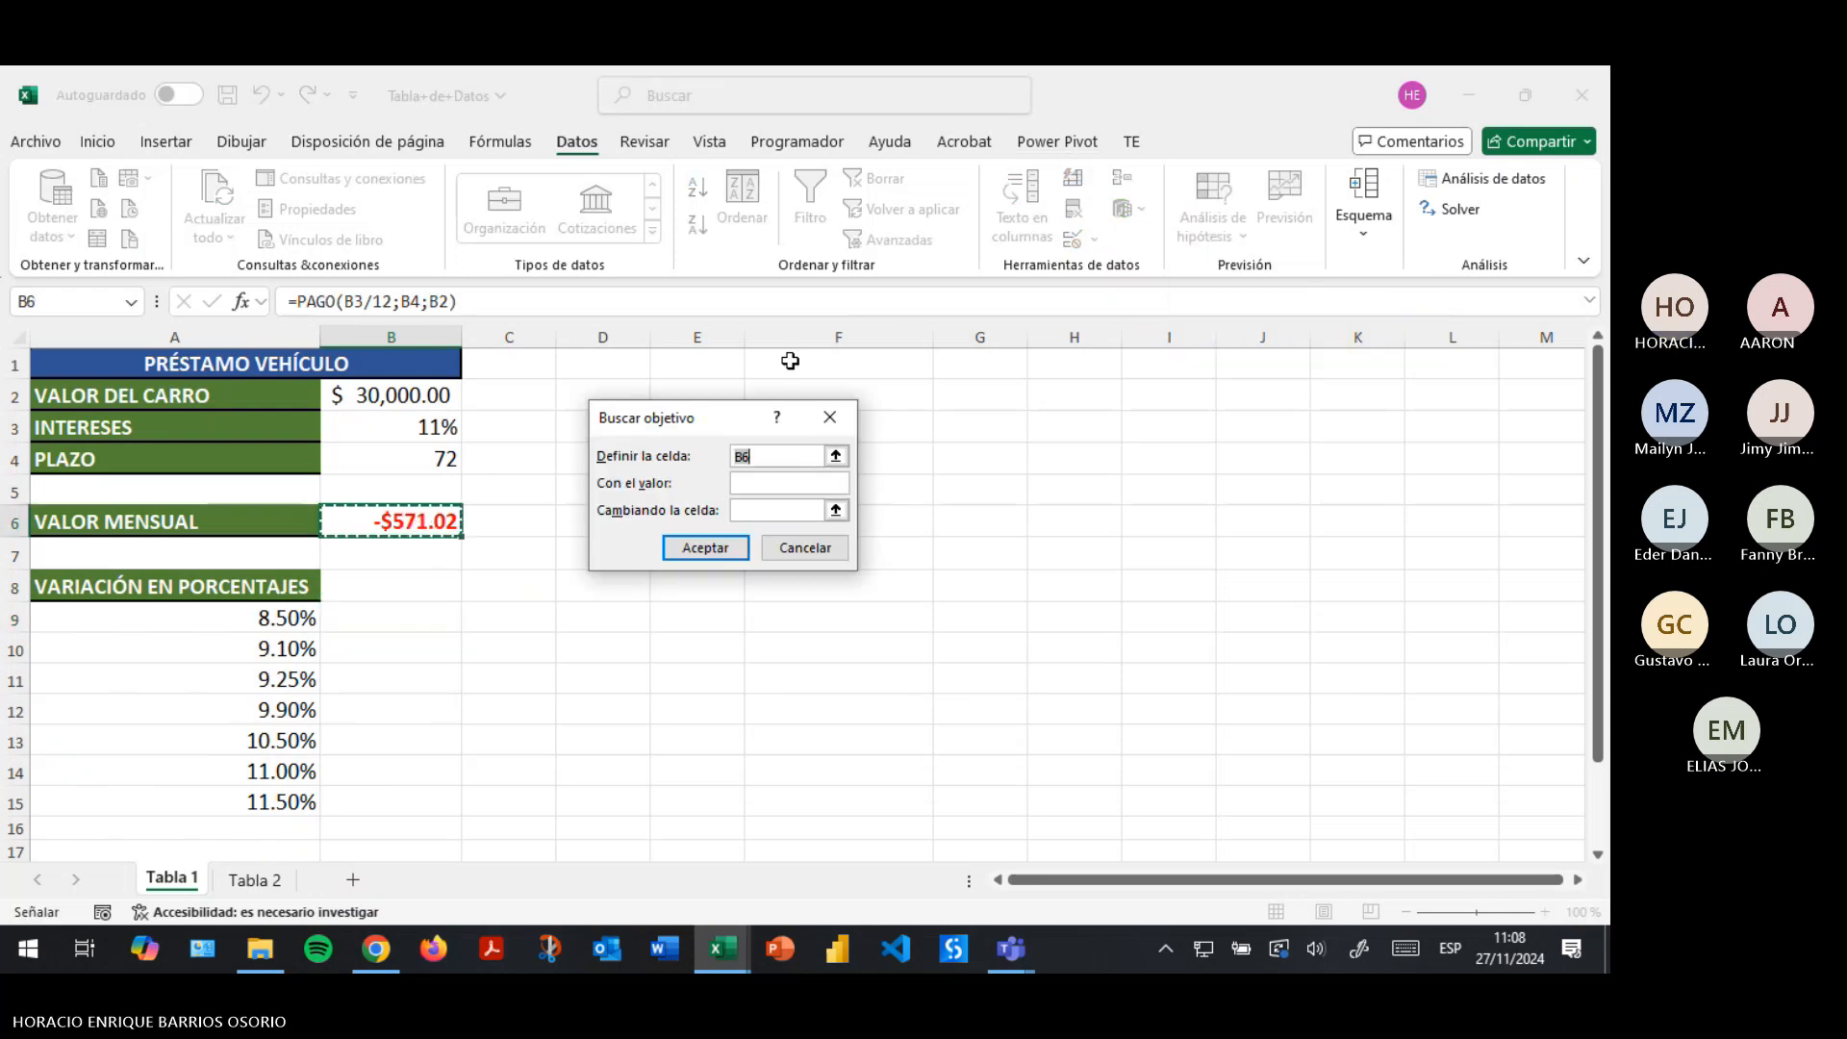
{"action": "left_click", "coordinate": [804, 548]}
{"action": "left_click_drag", "start_coordinate": [388, 585], "coordinate": [386, 820]}
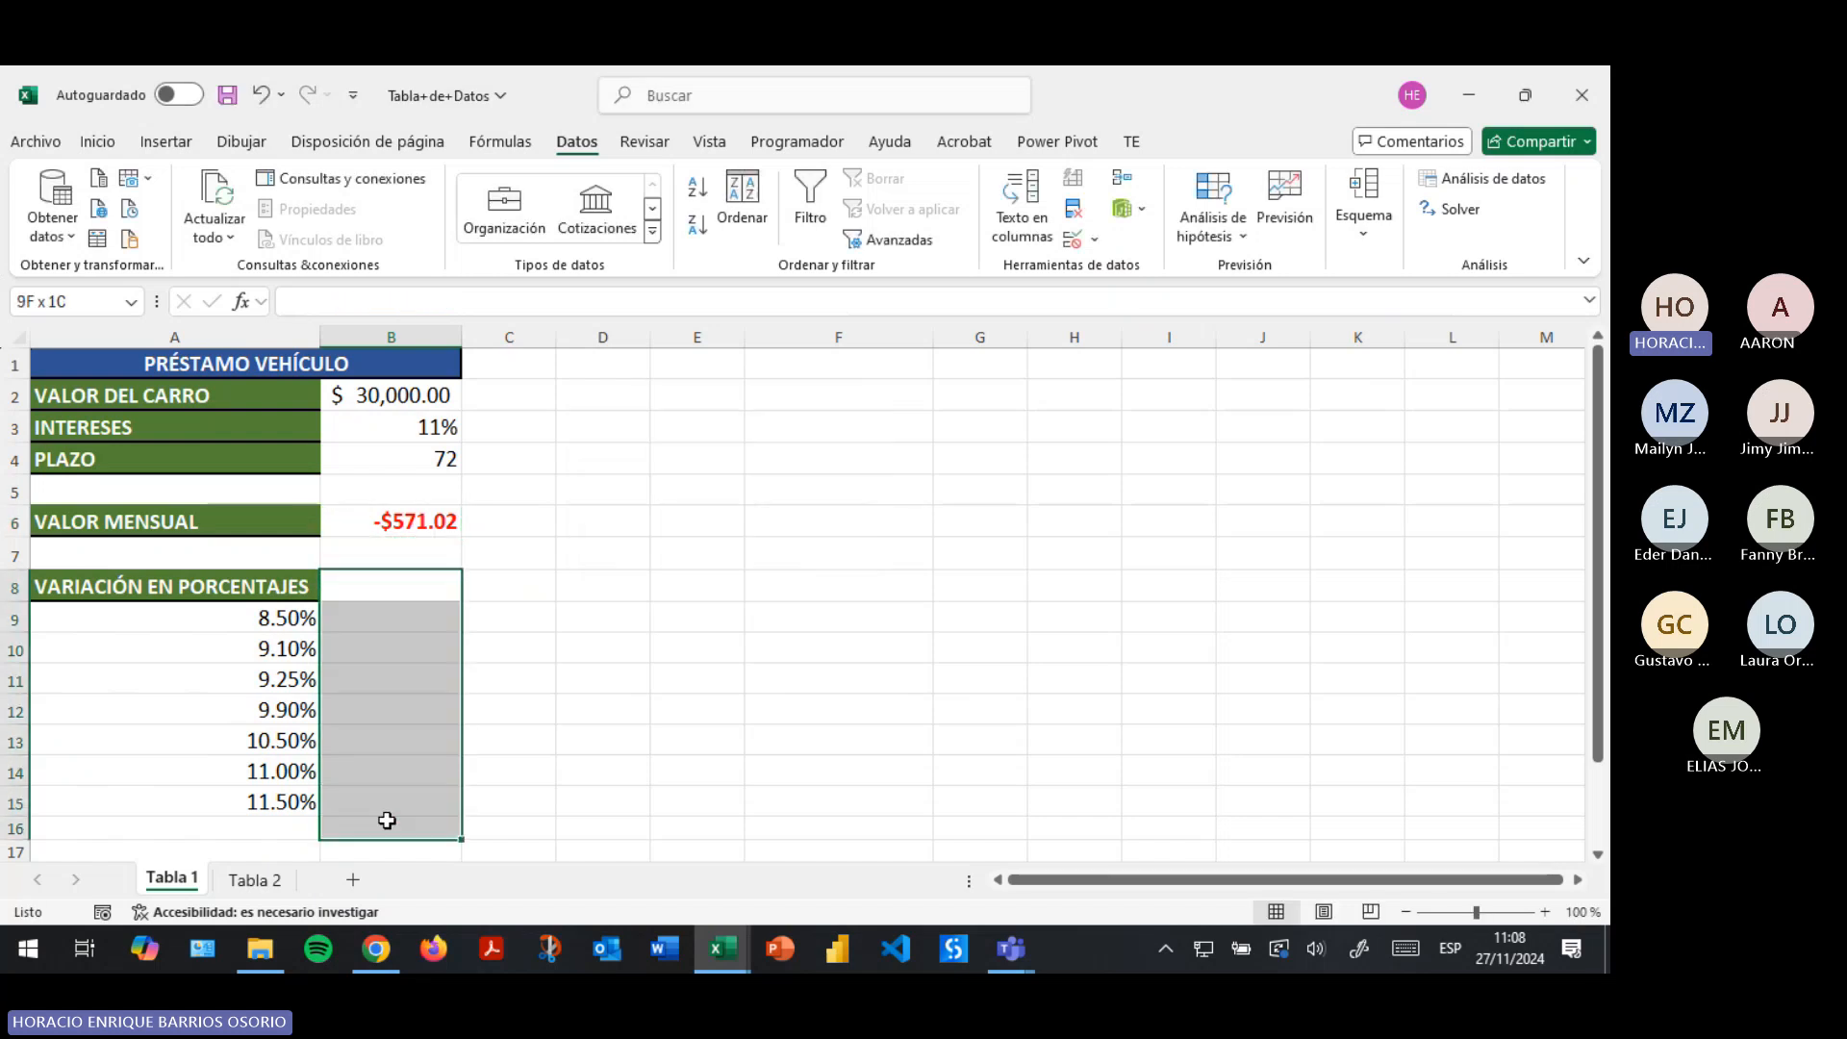
{"action": "left_click", "coordinate": [388, 619]}
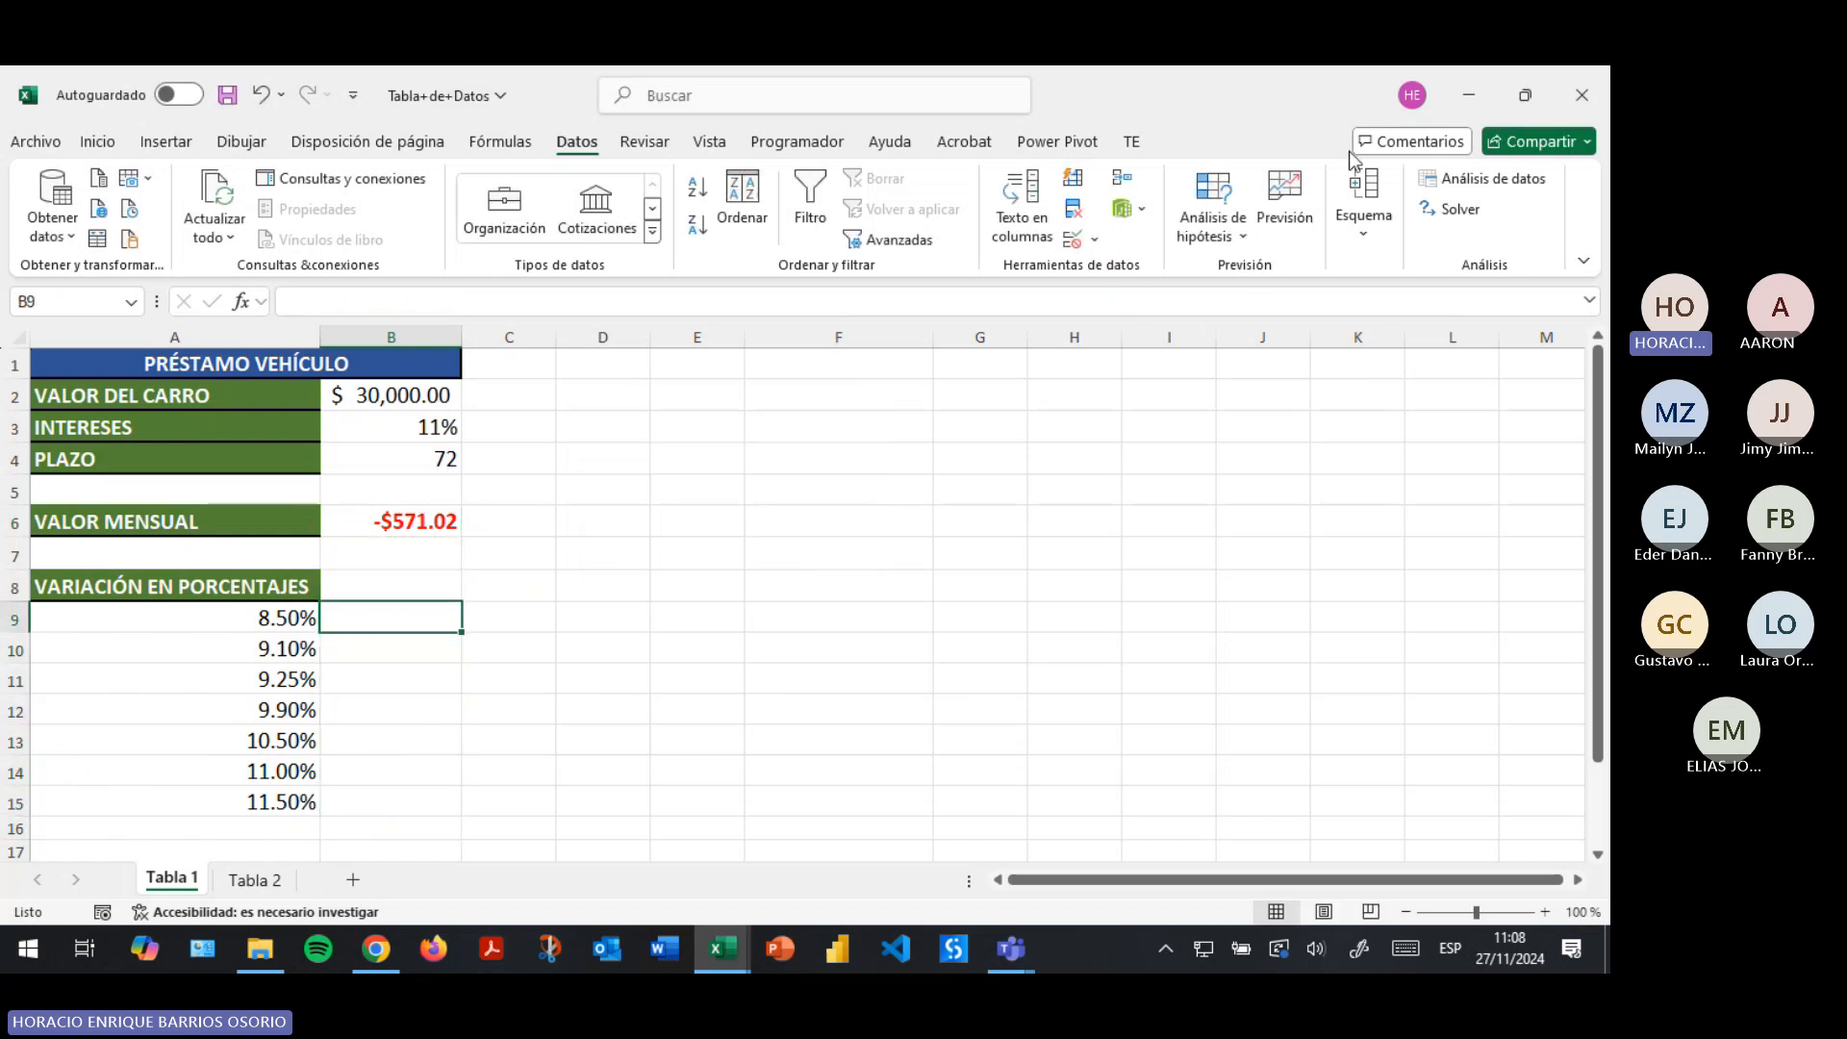
{"action": "left_click", "coordinate": [1282, 216]}
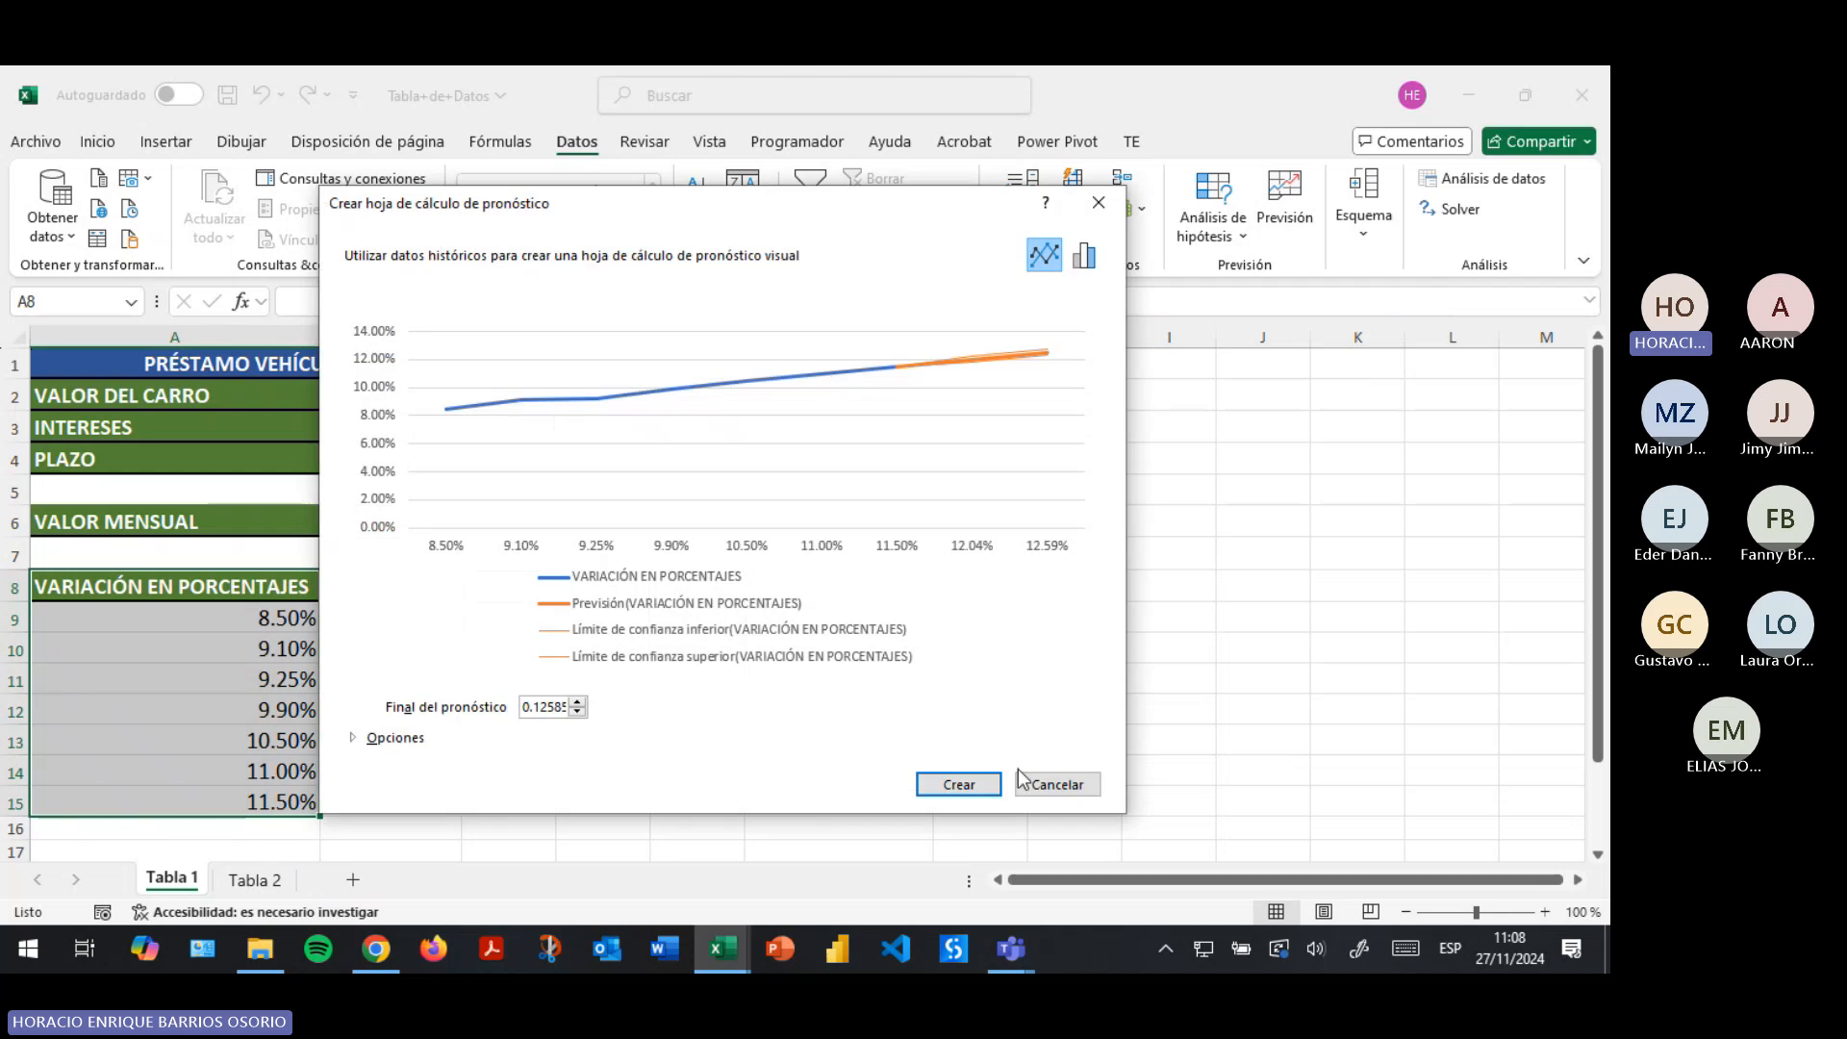
{"action": "left_click", "coordinate": [1051, 779]}
{"action": "left_click", "coordinate": [1213, 226]}
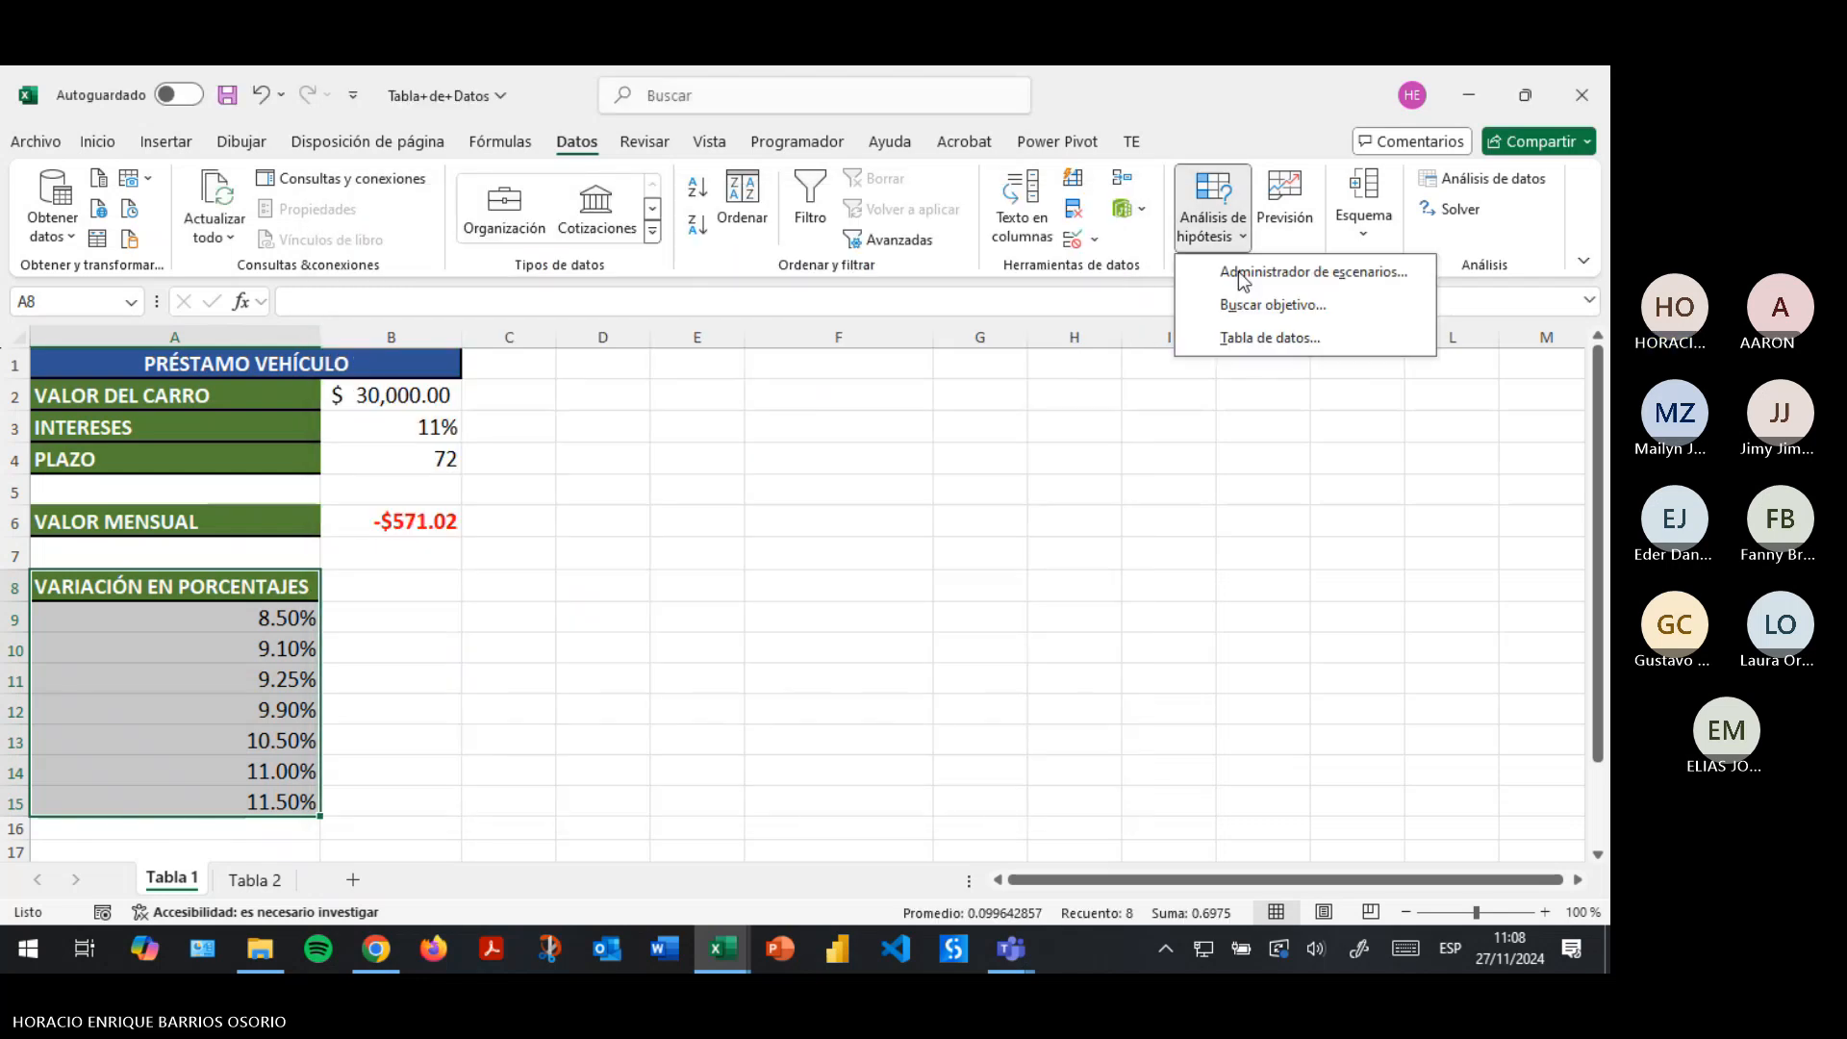
{"action": "left_click", "coordinate": [1275, 306]}
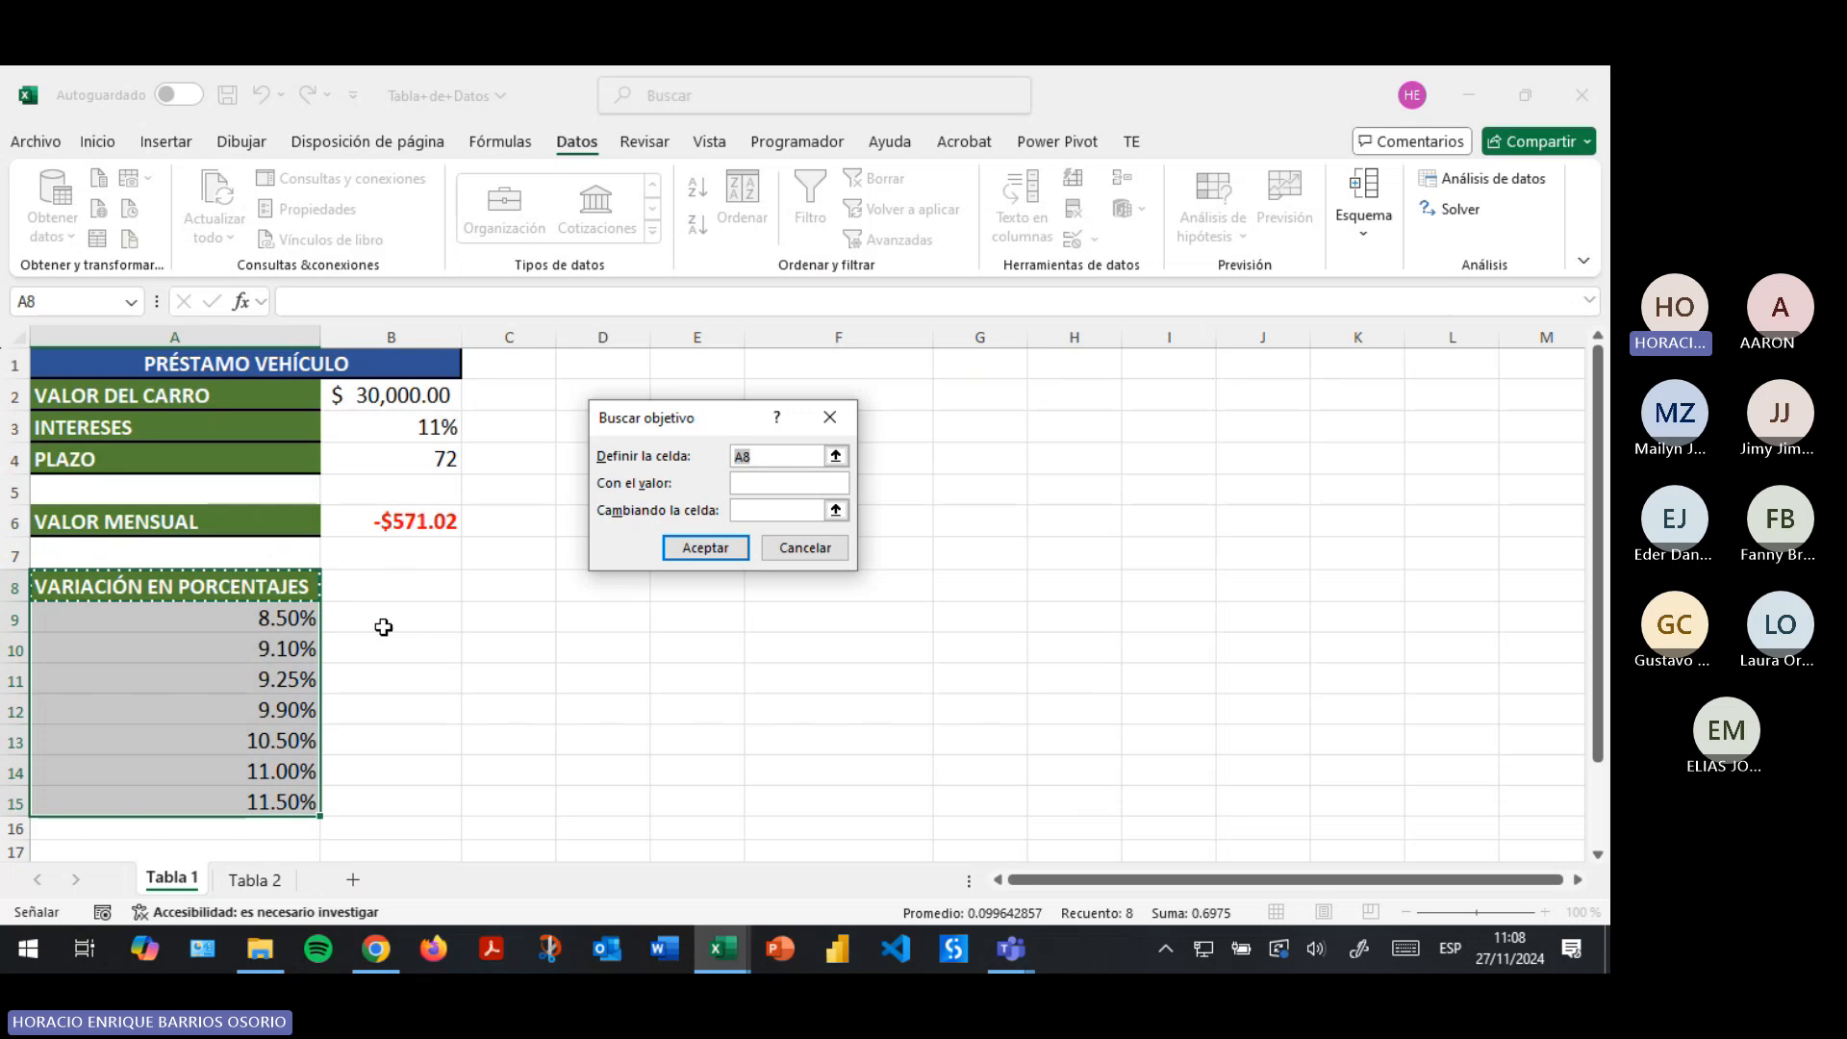
Review the PAGO formula of the monthly payment in B6 and the cells it references.
{"action": "left_click", "coordinate": [392, 520]}
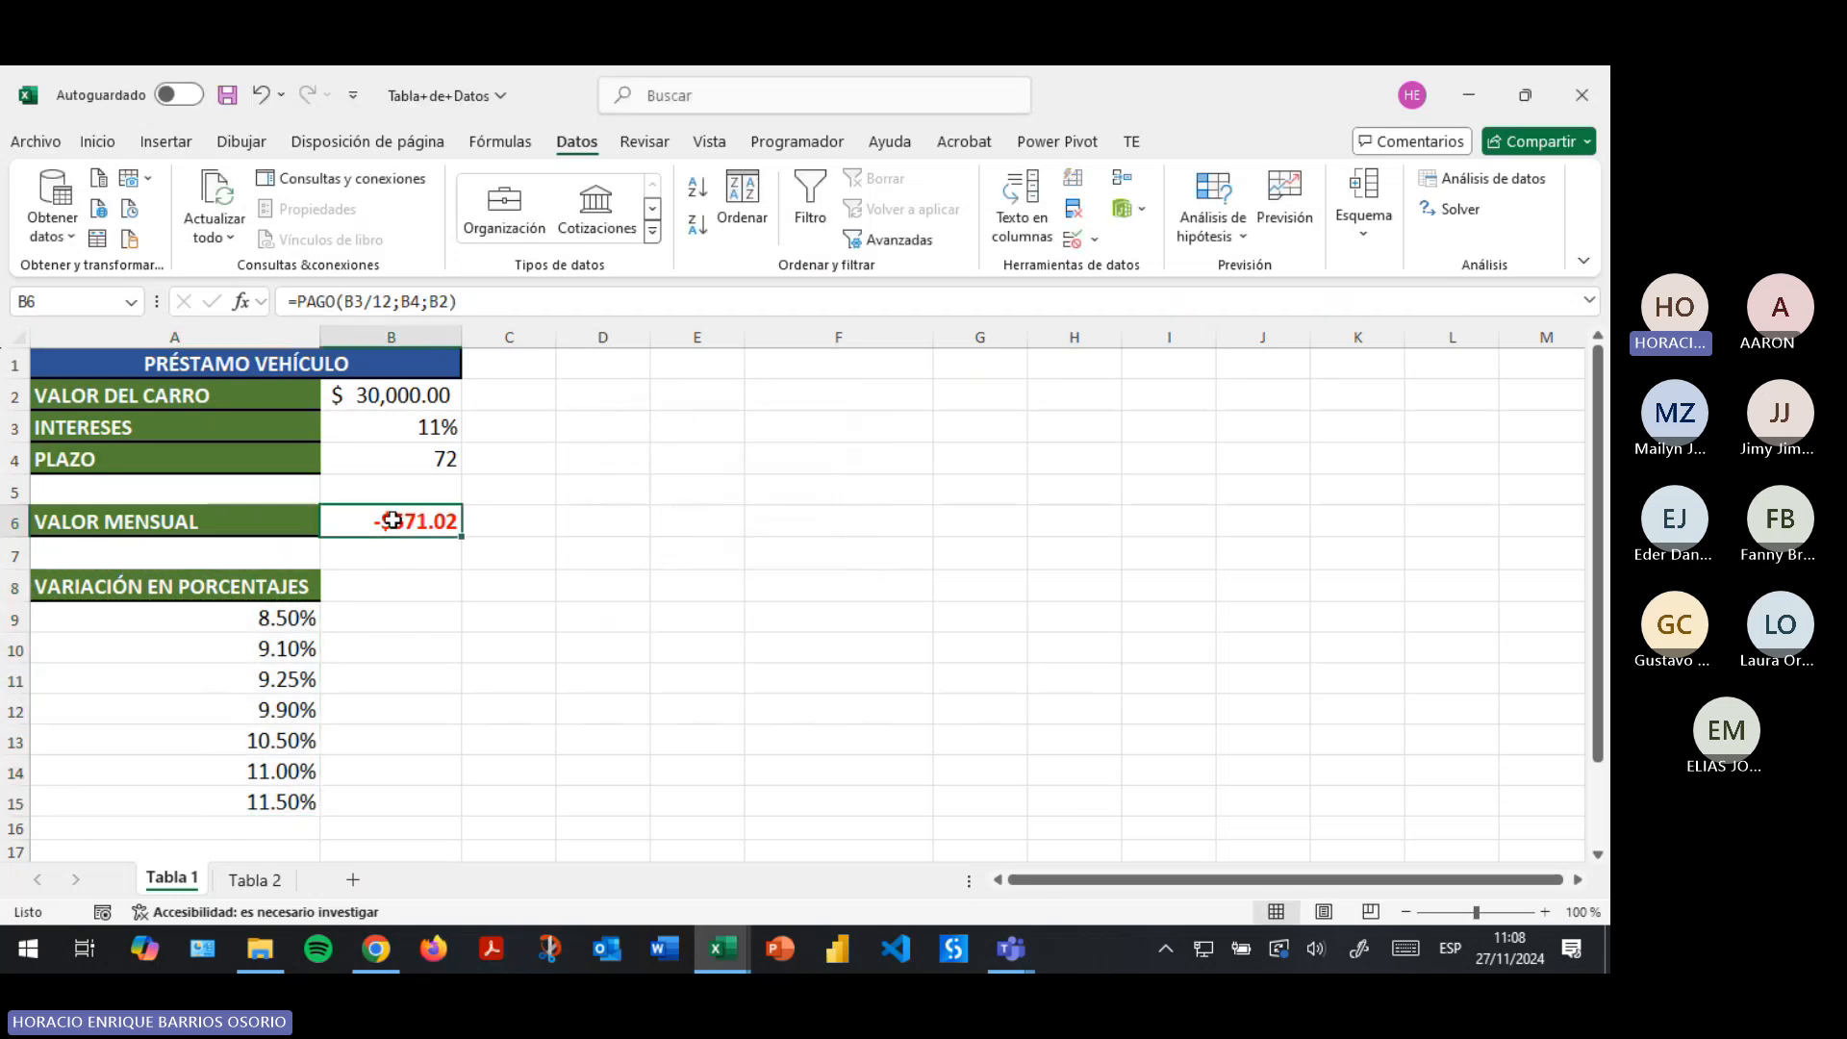
{"action": "left_click", "coordinate": [334, 302]}
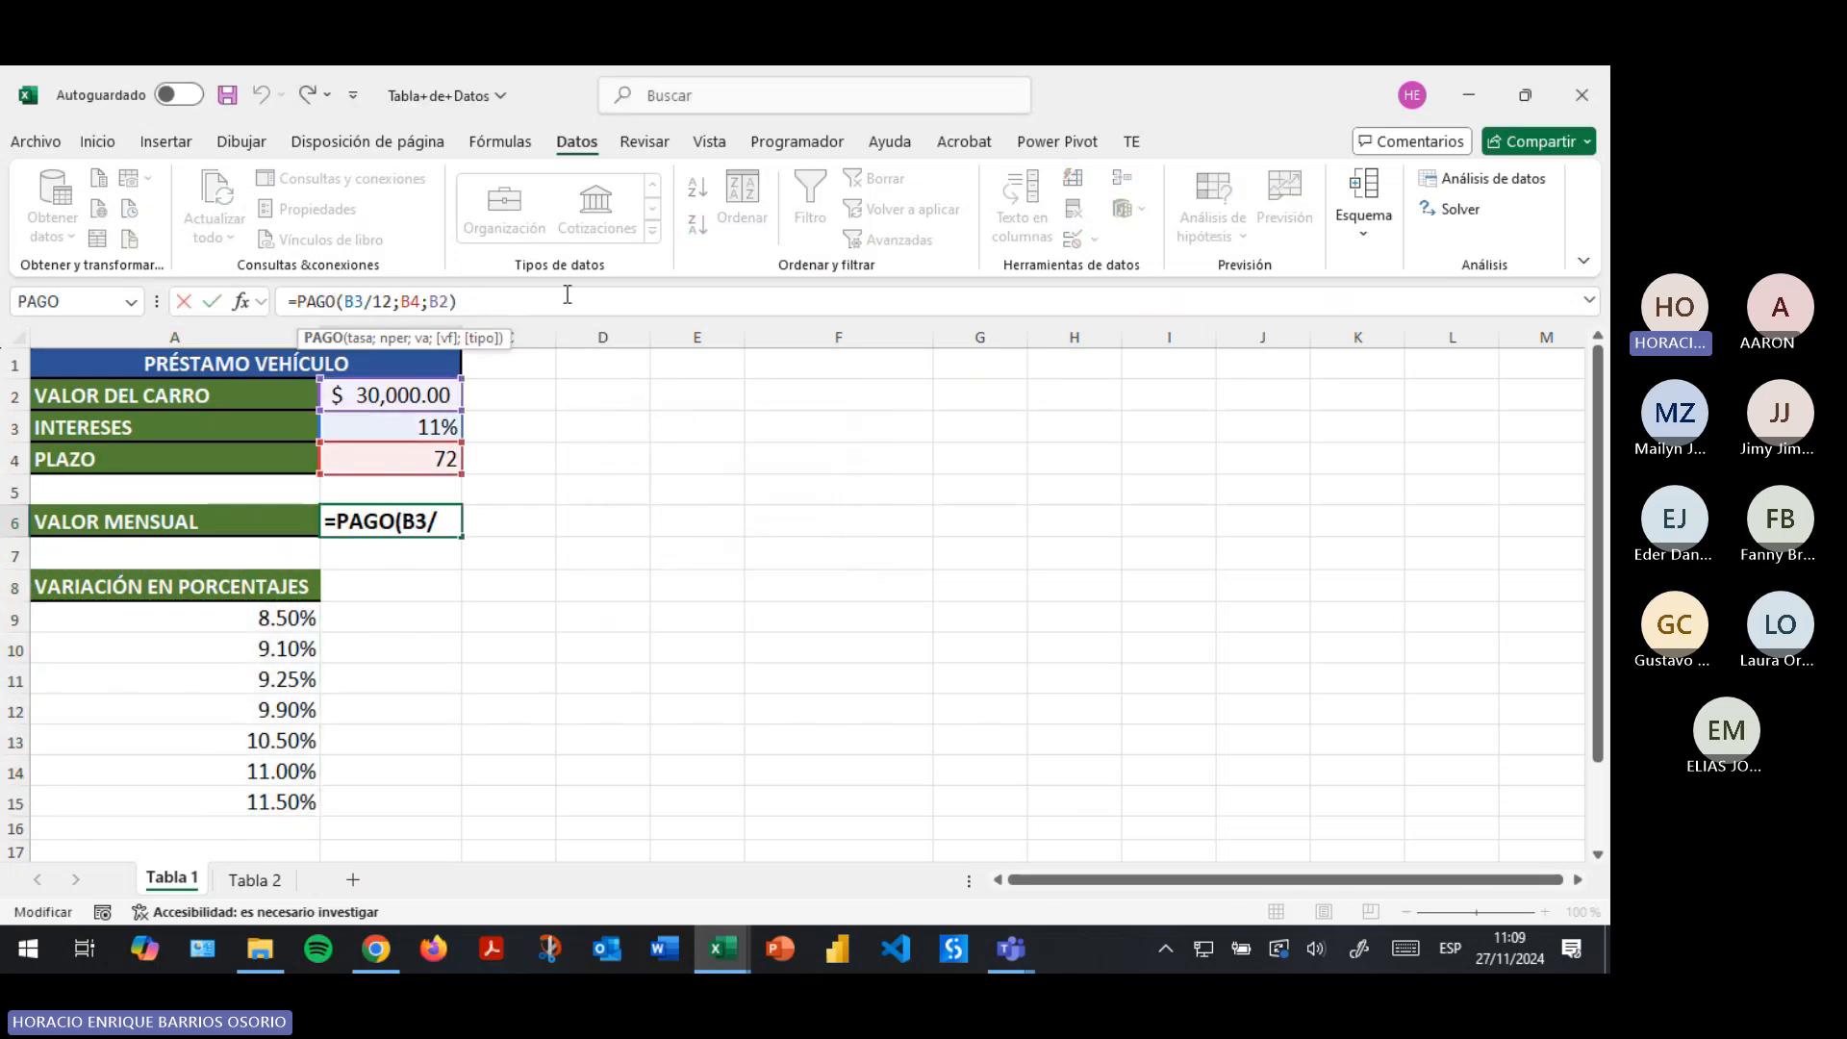
{"action": "left_click", "coordinate": [399, 643]}
{"action": "left_click", "coordinate": [400, 608]}
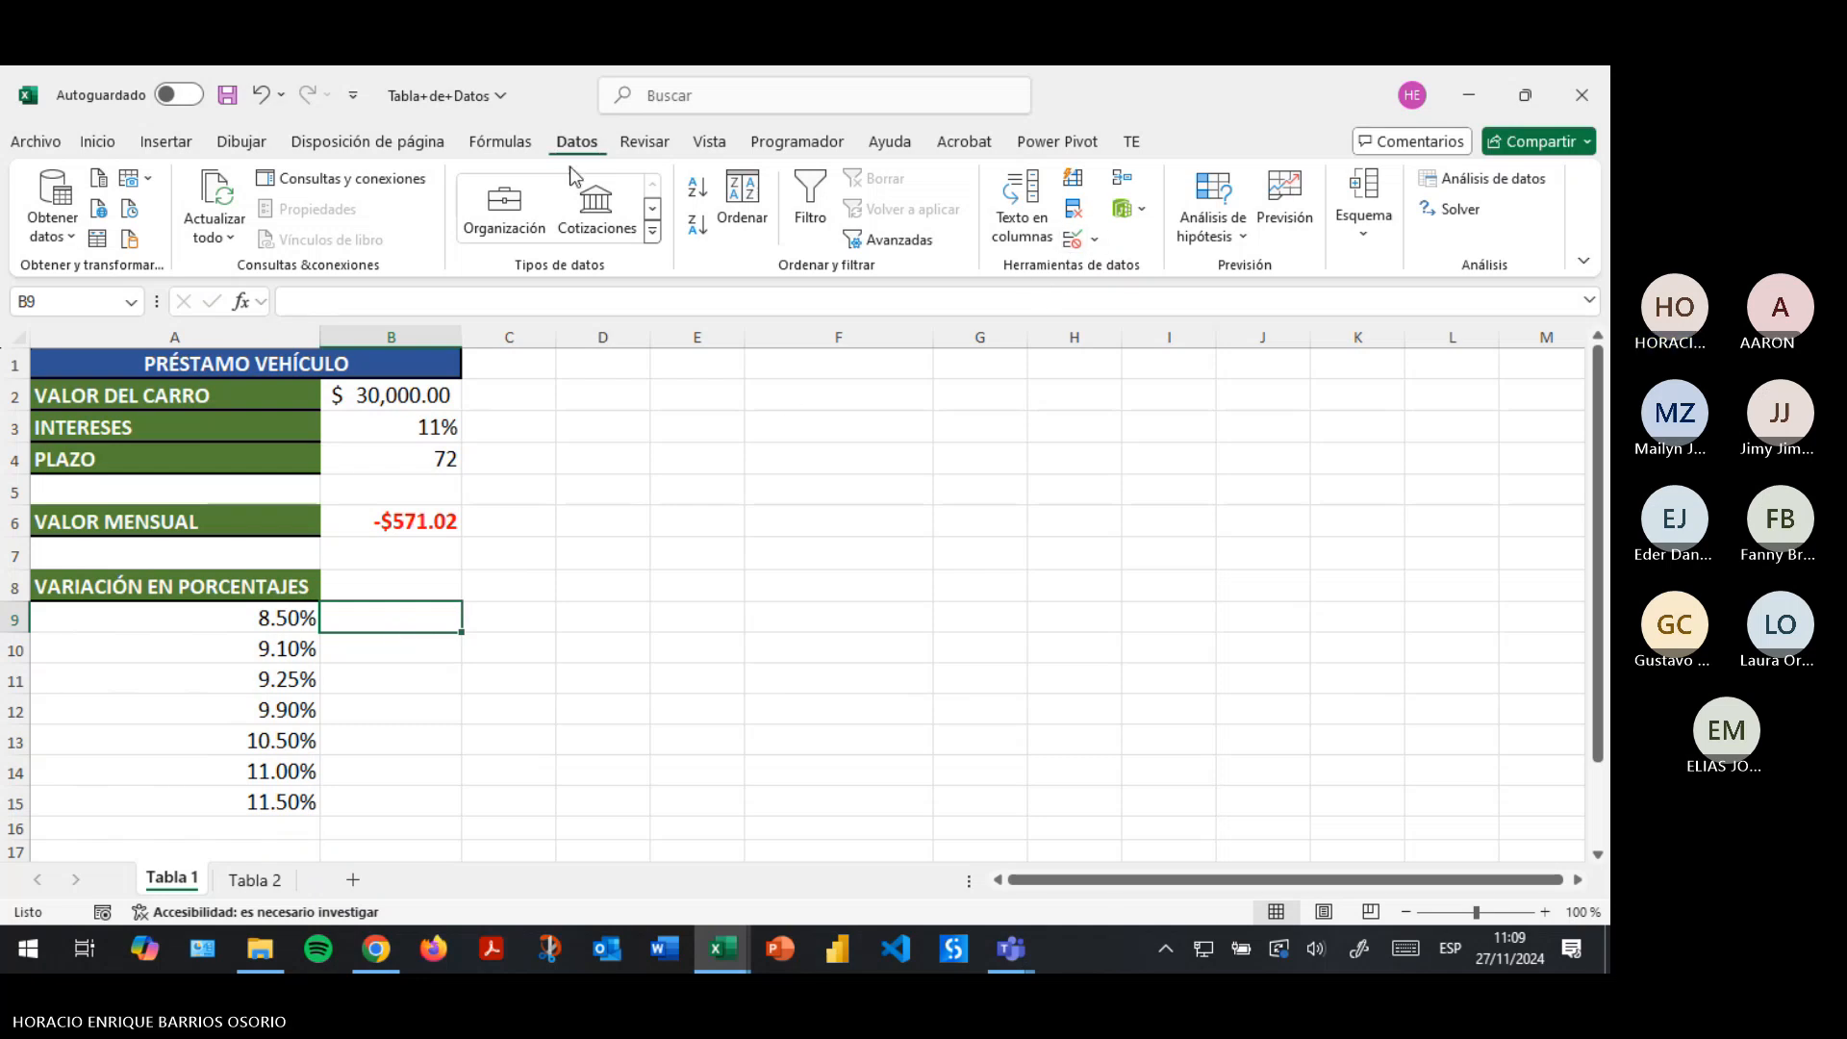
{"action": "left_click", "coordinate": [1236, 235]}
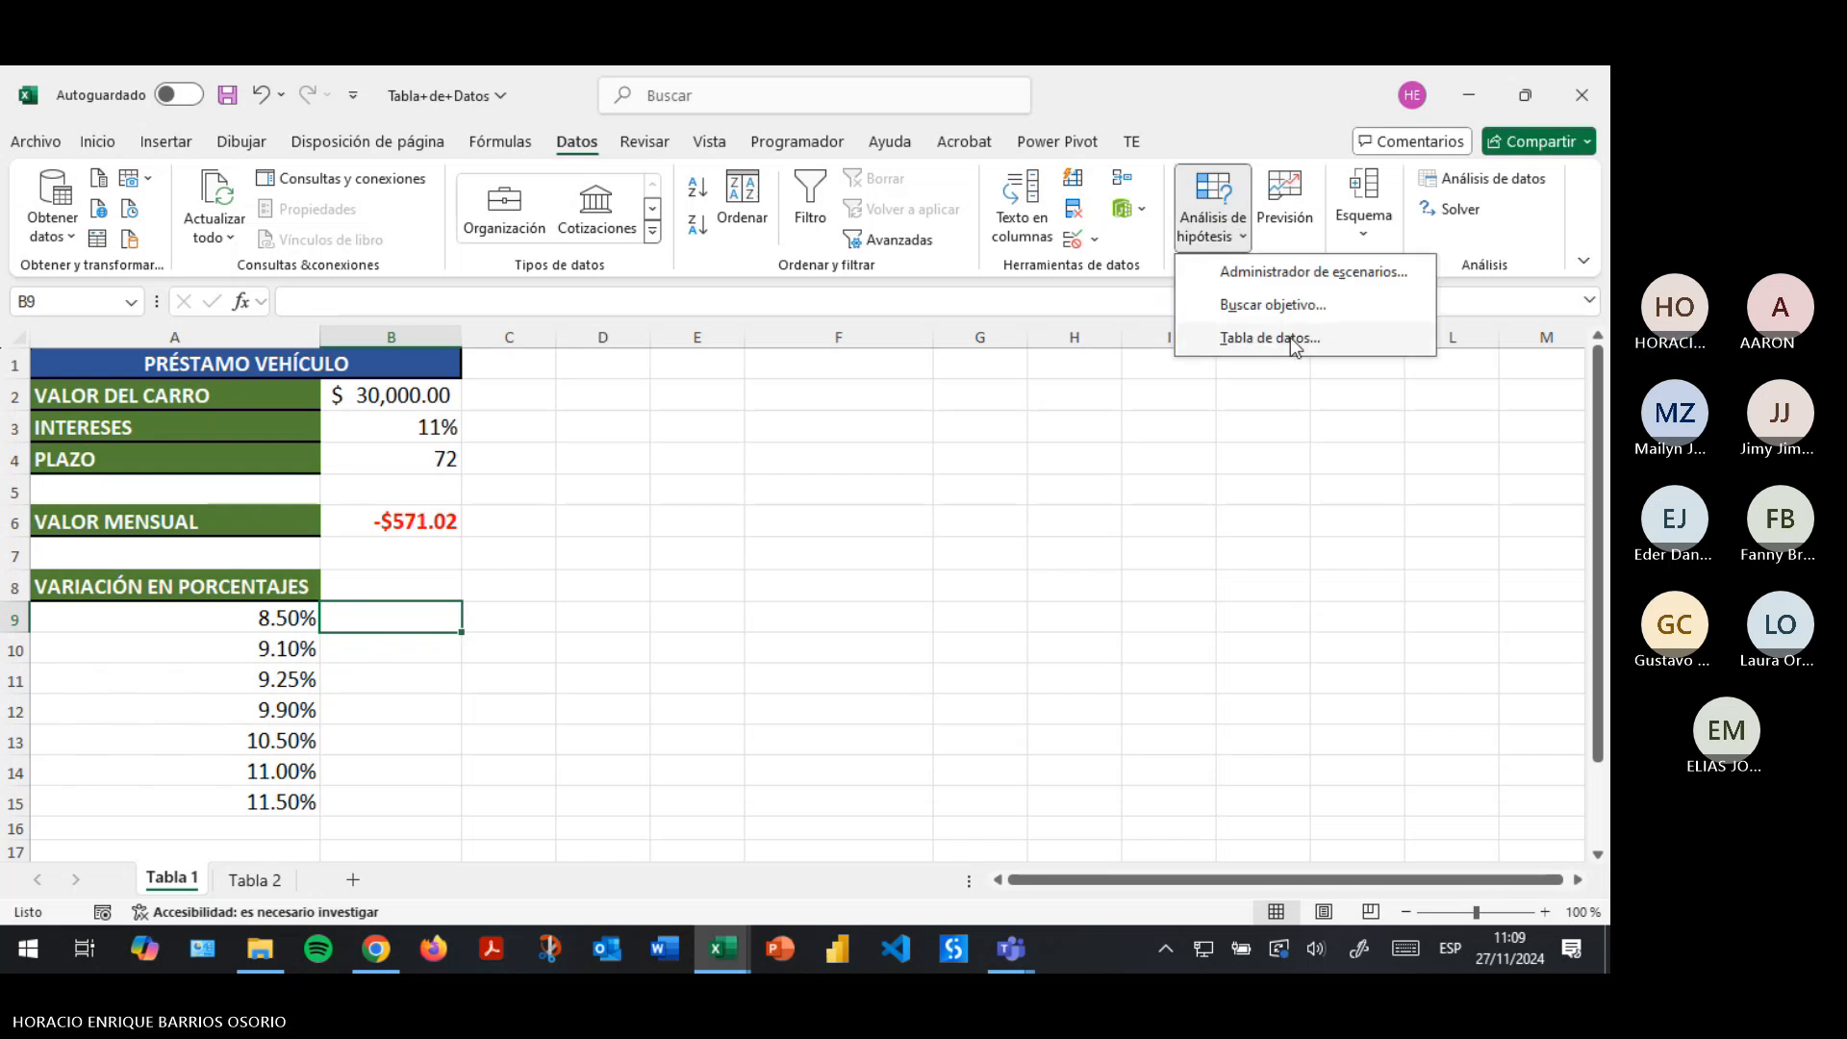
{"action": "left_click", "coordinate": [1270, 337]}
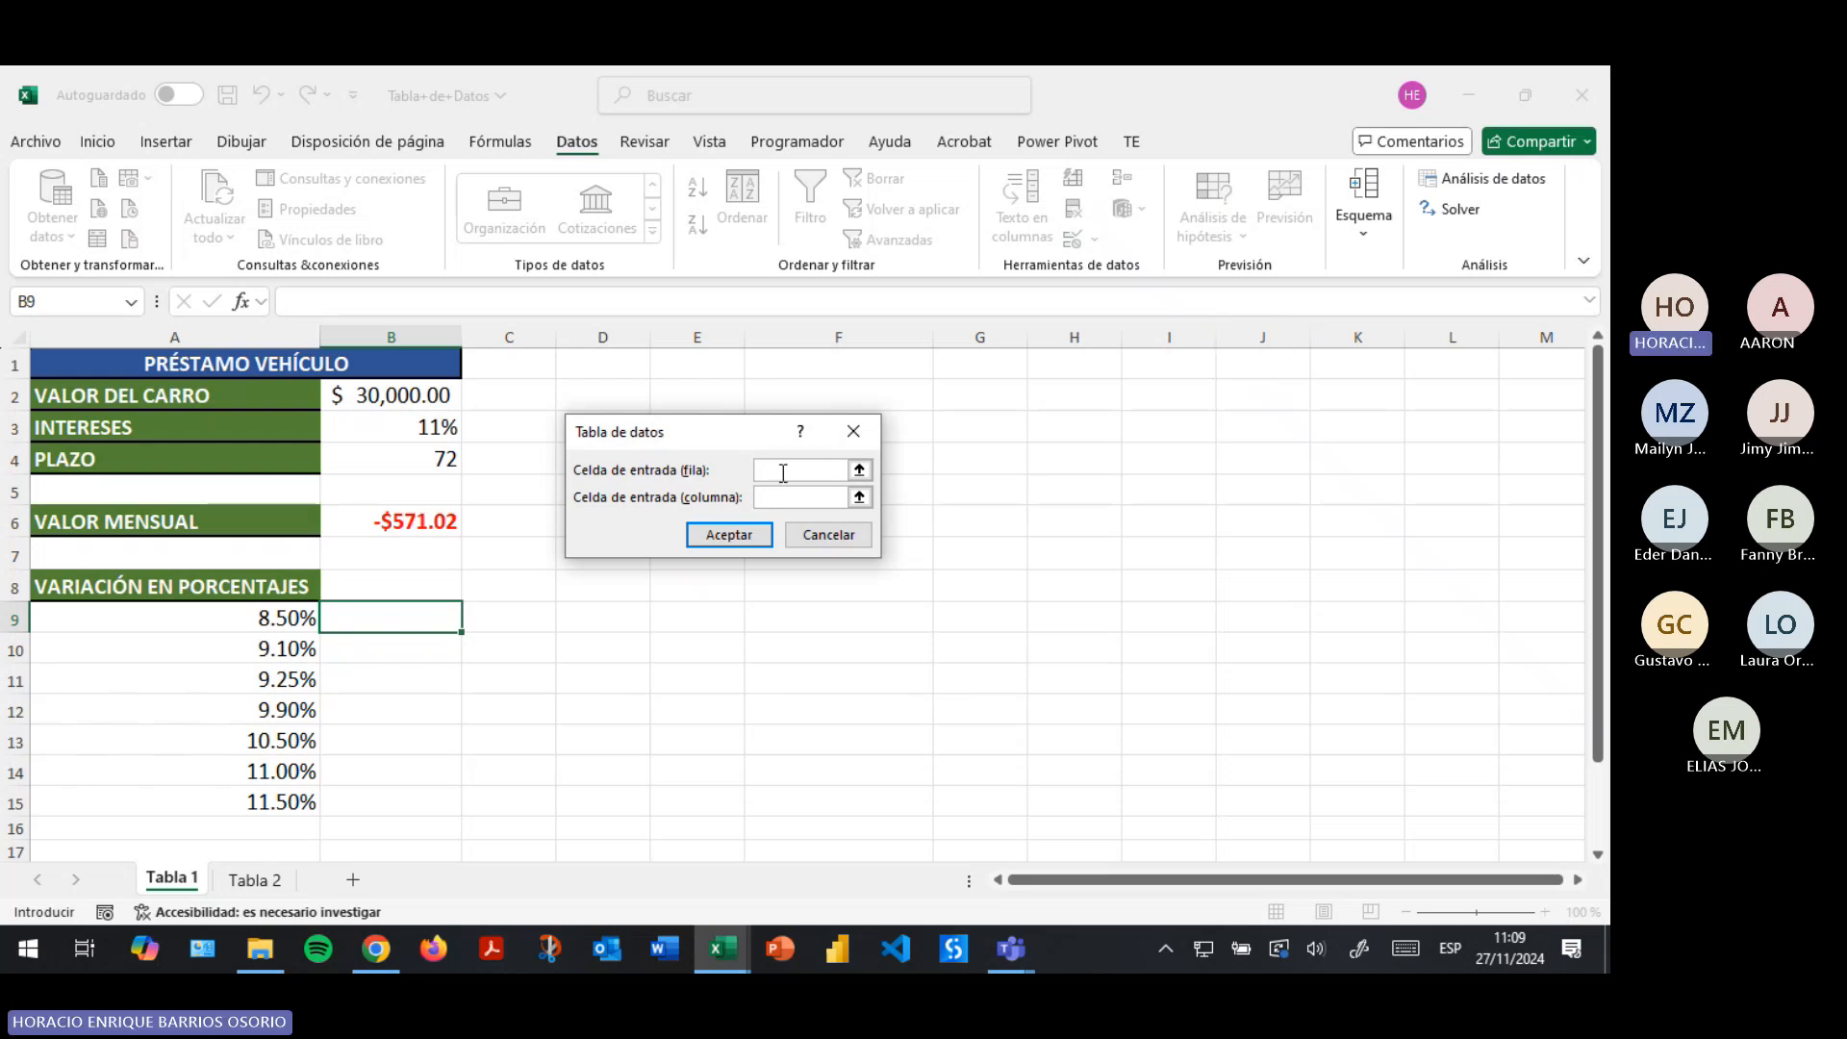
{"action": "left_click", "coordinate": [829, 537]}
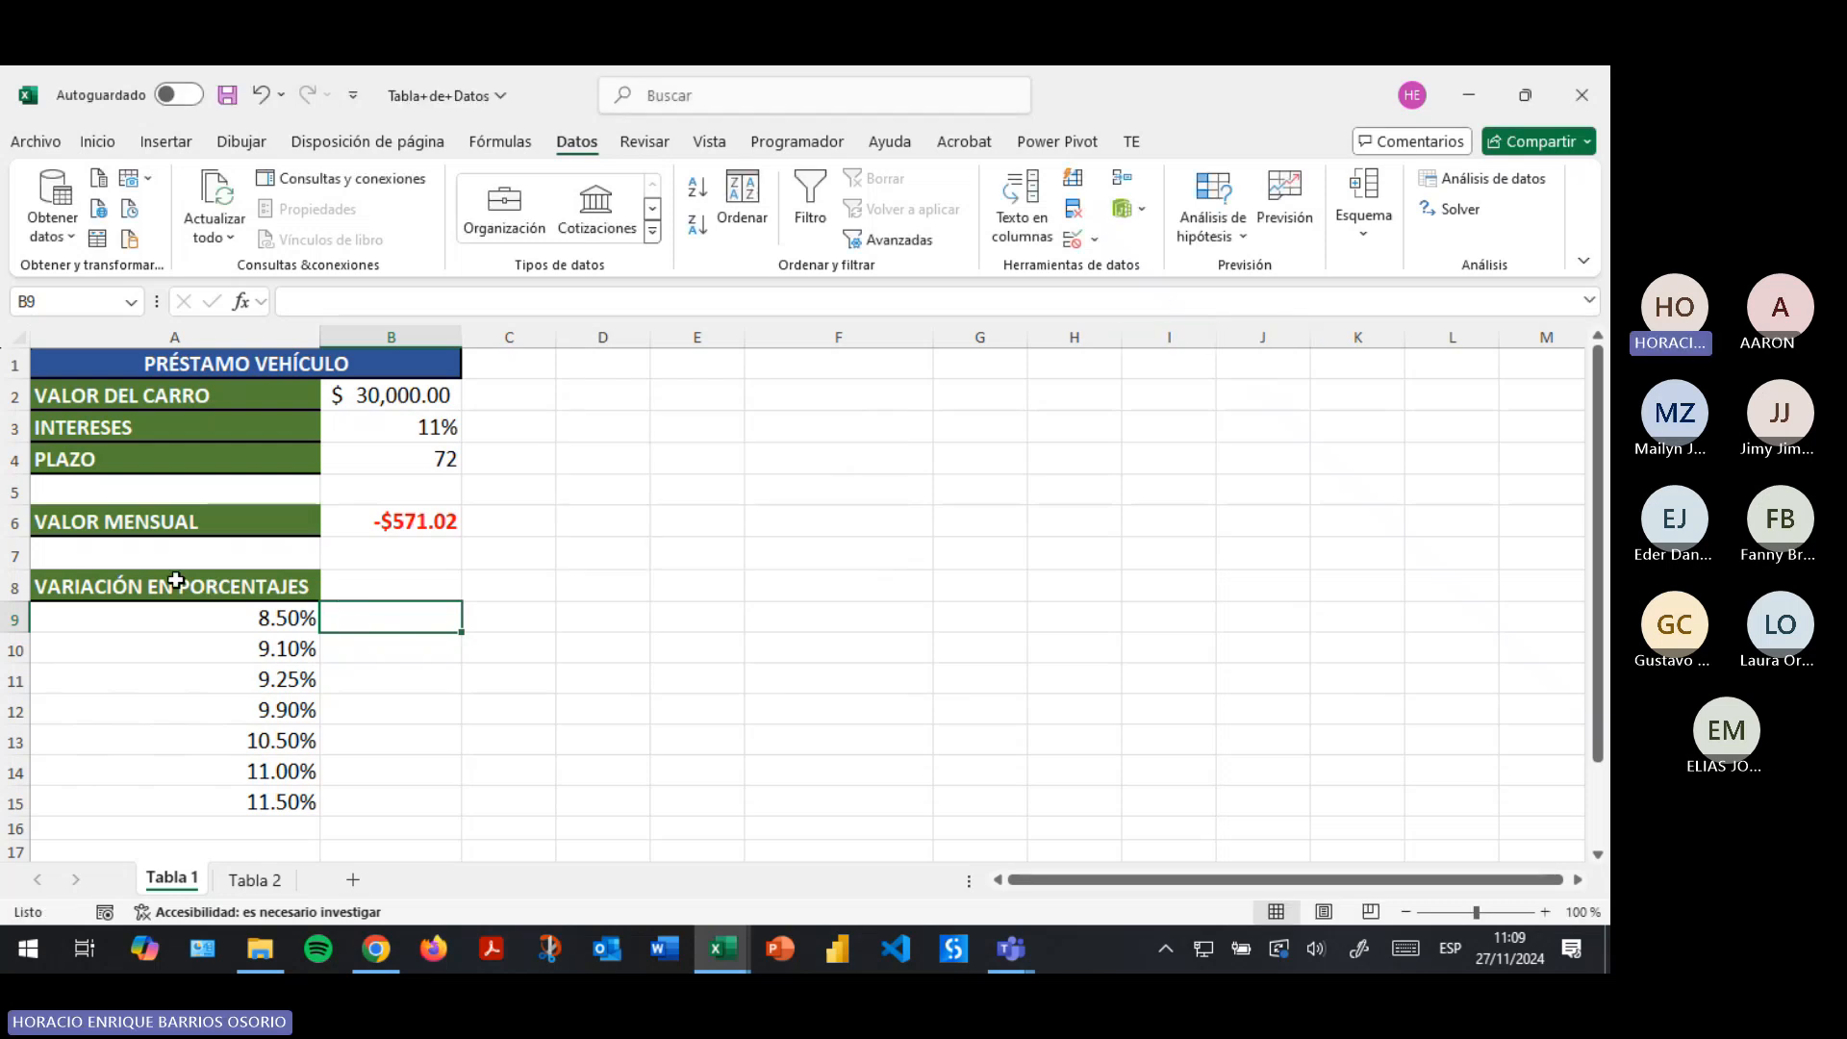
Try to create a what-if data table on A9:B15 with the interest cell B3 as the column input cell.
{"action": "left_click_drag", "start_coordinate": [157, 589], "coordinate": [424, 799]}
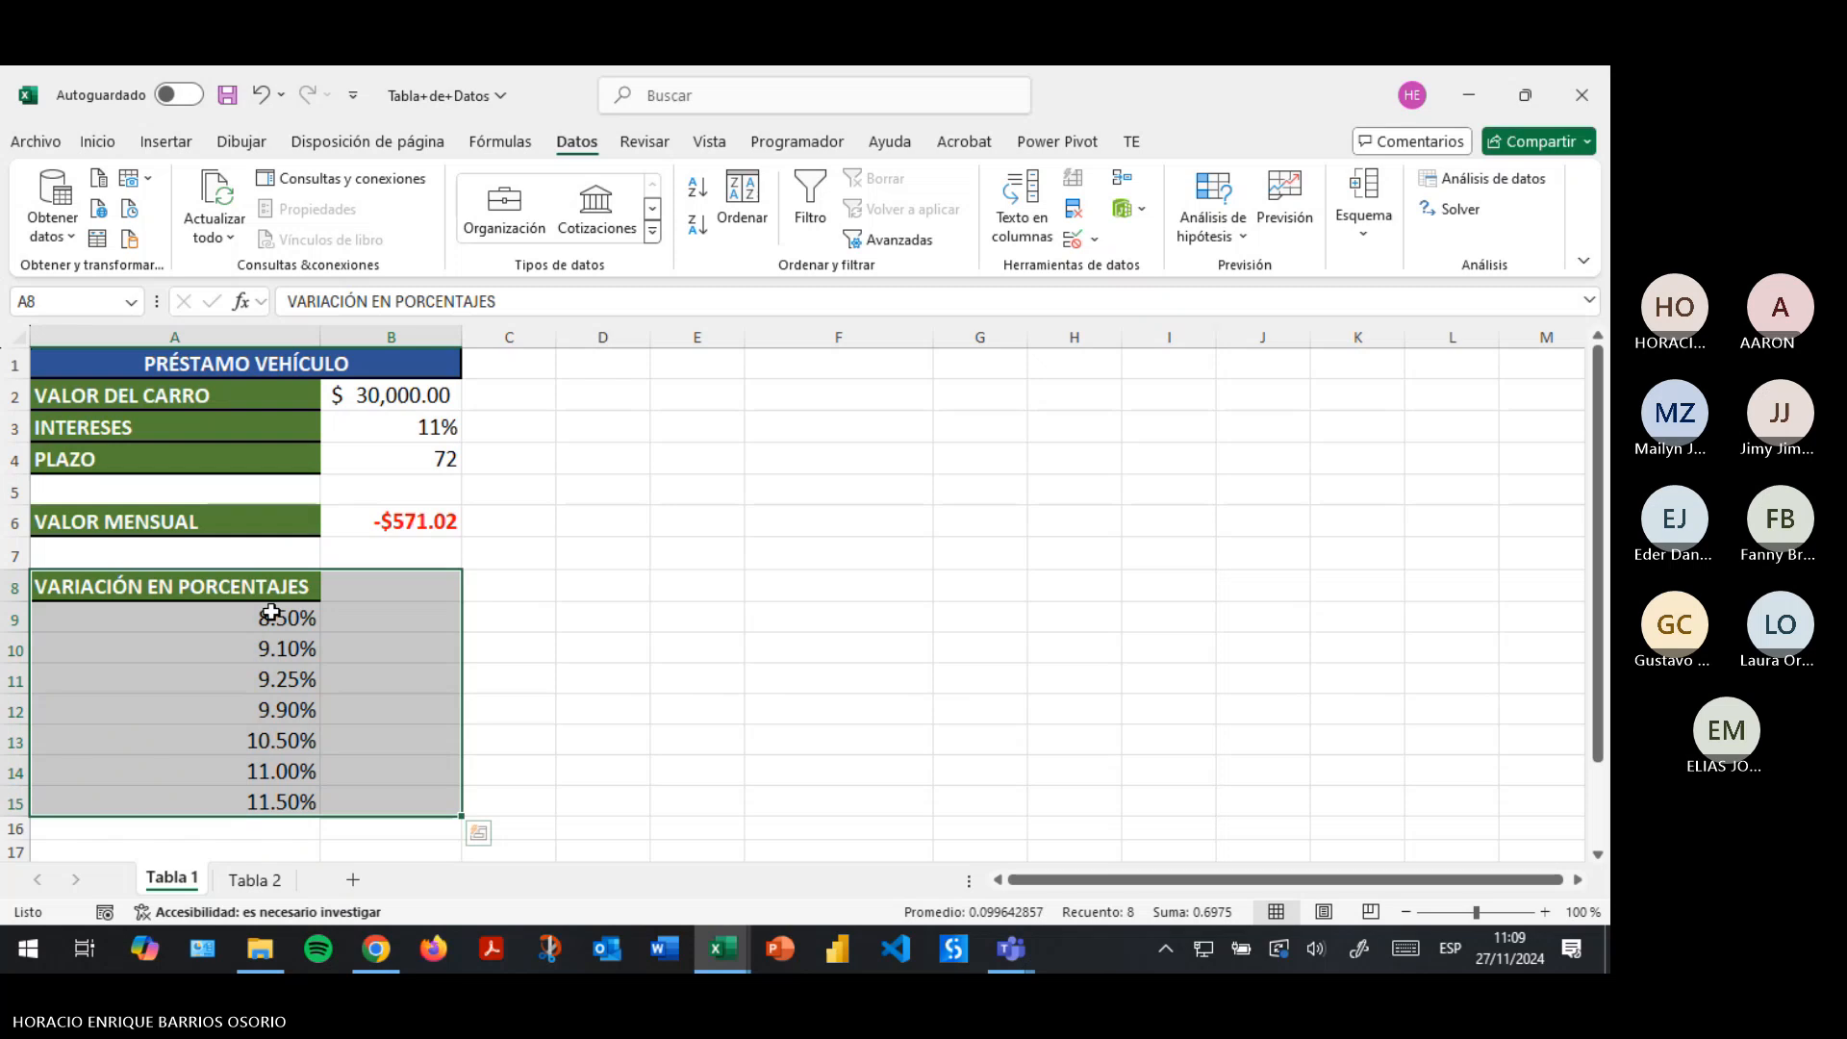
{"action": "left_click_drag", "start_coordinate": [274, 618], "coordinate": [404, 804]}
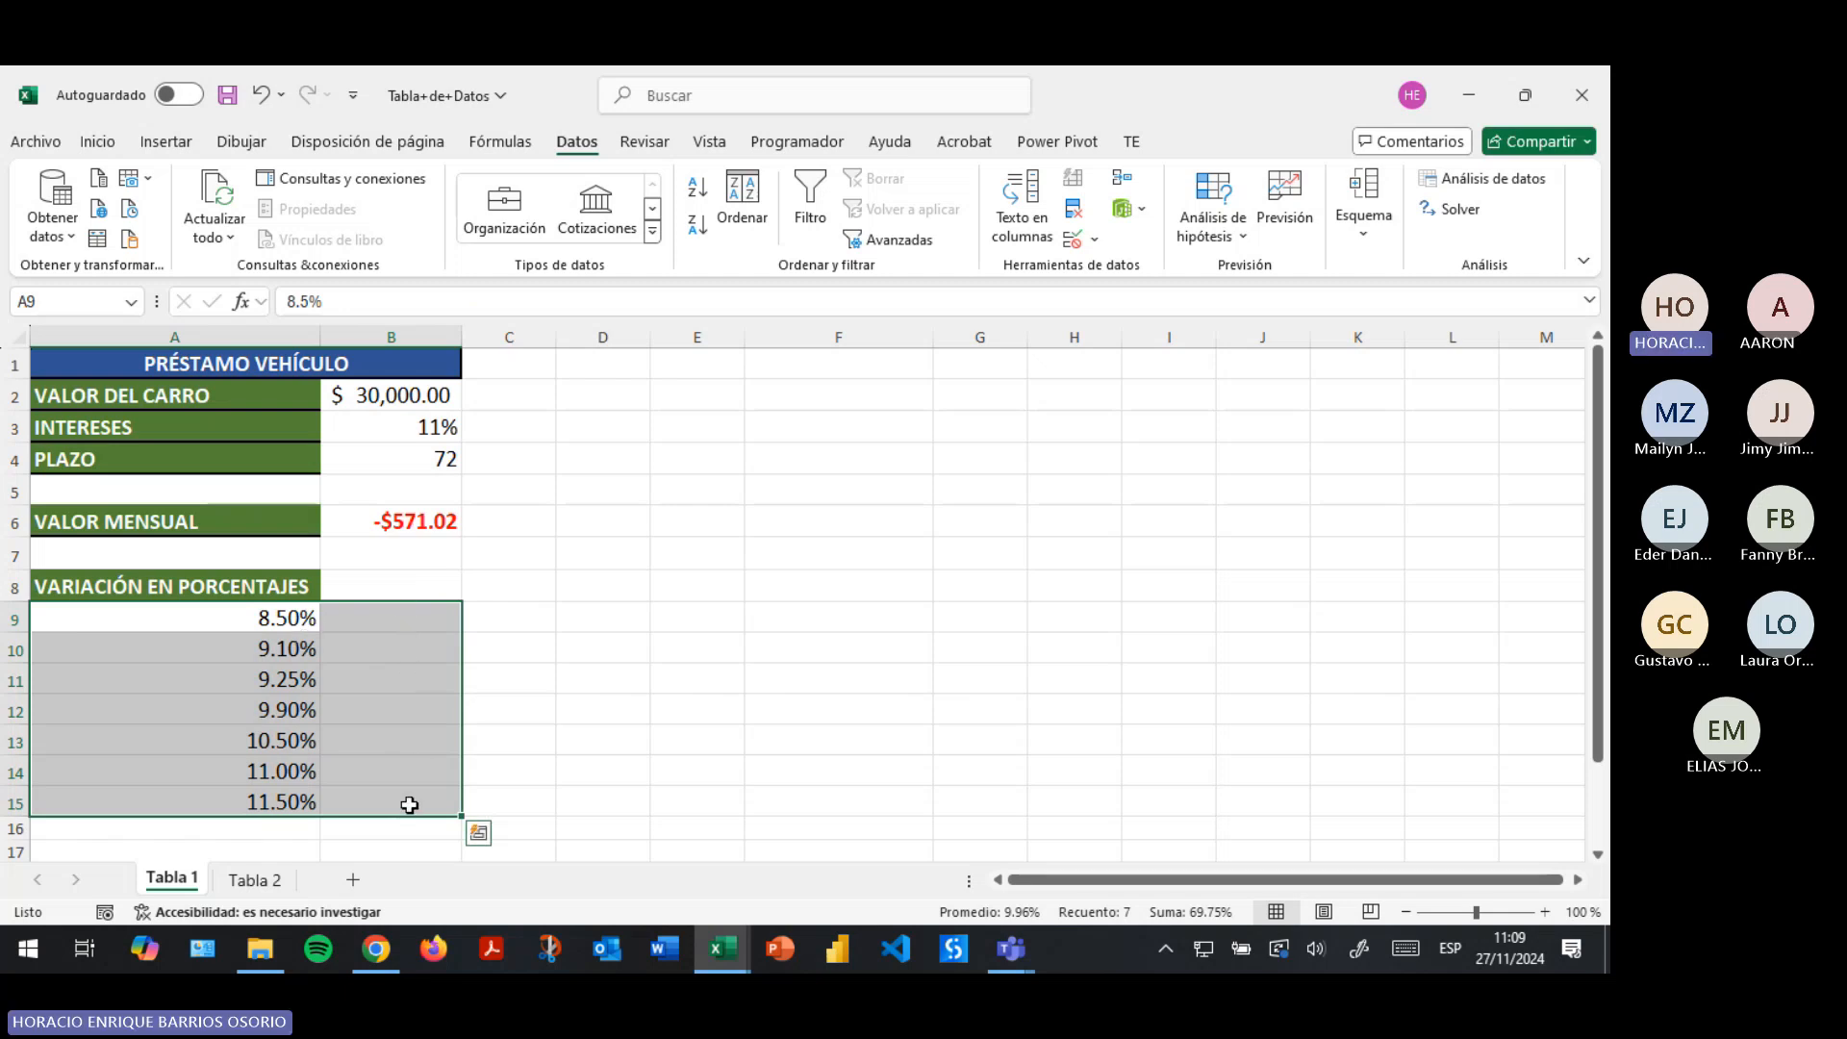
{"action": "left_click", "coordinate": [1261, 238]}
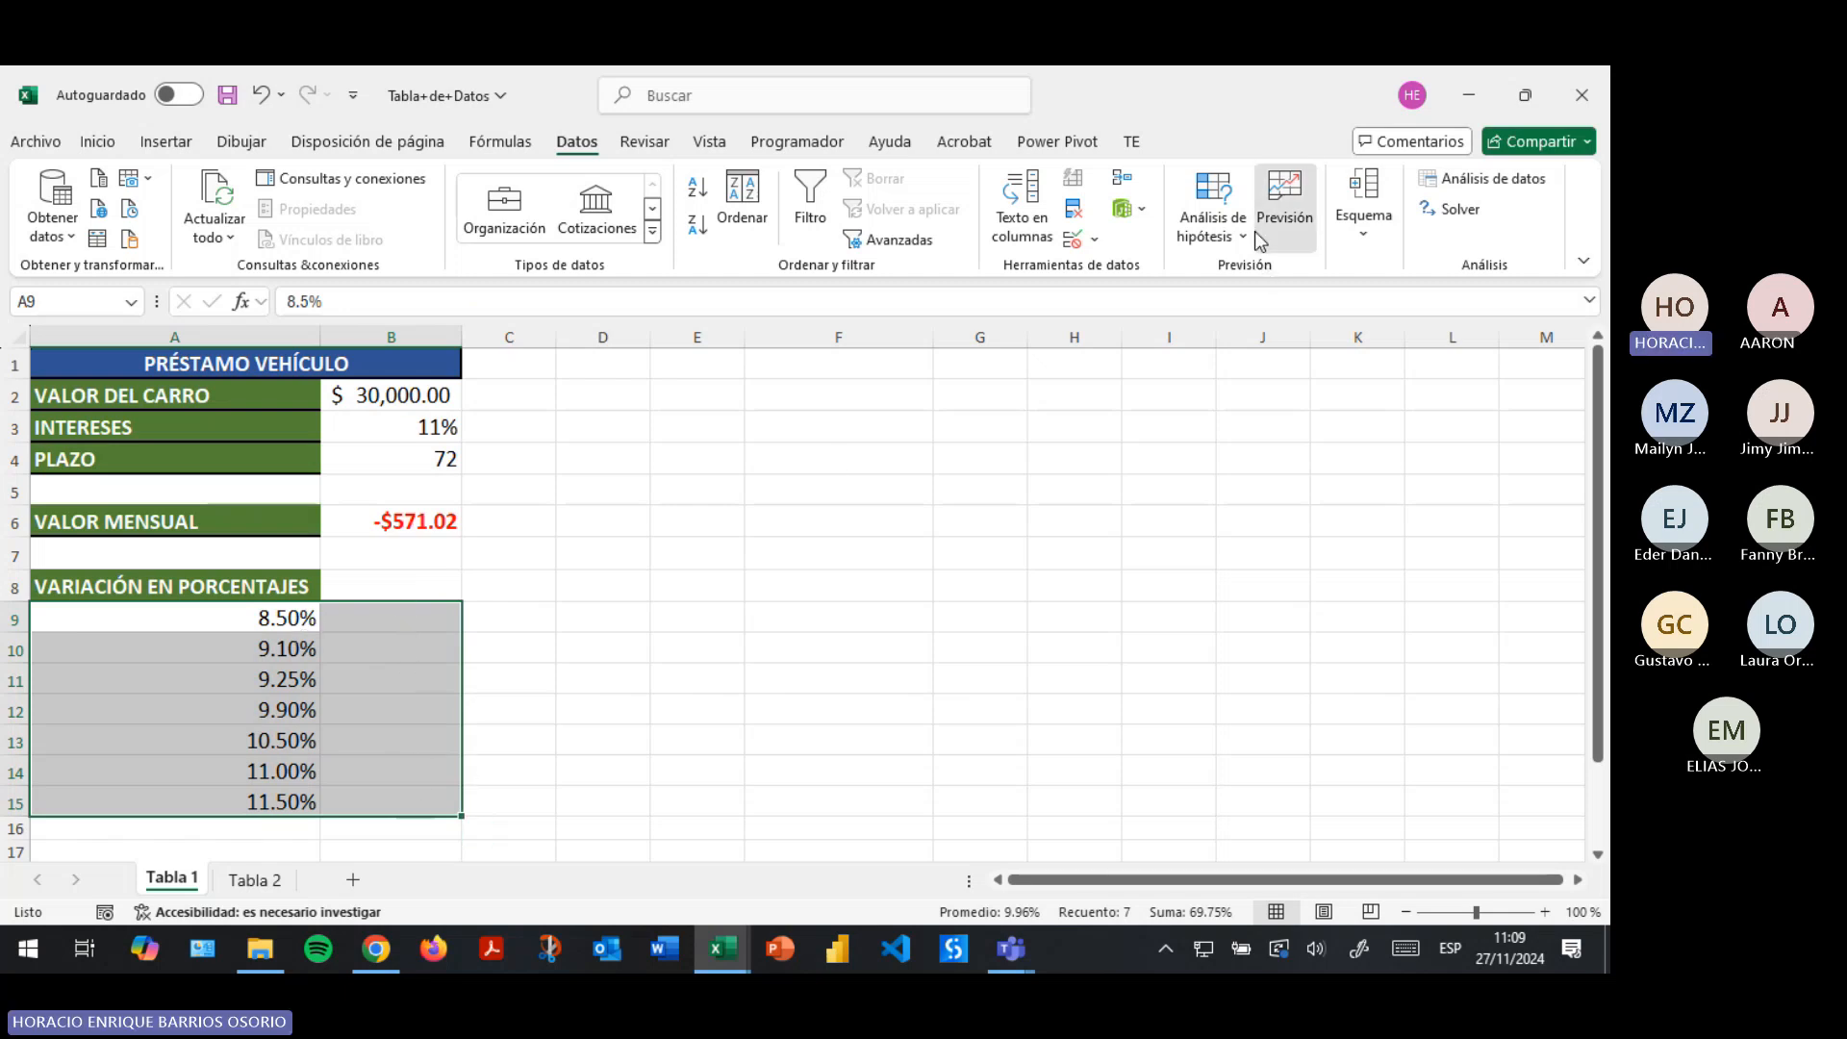
{"action": "left_click", "coordinate": [1115, 208]}
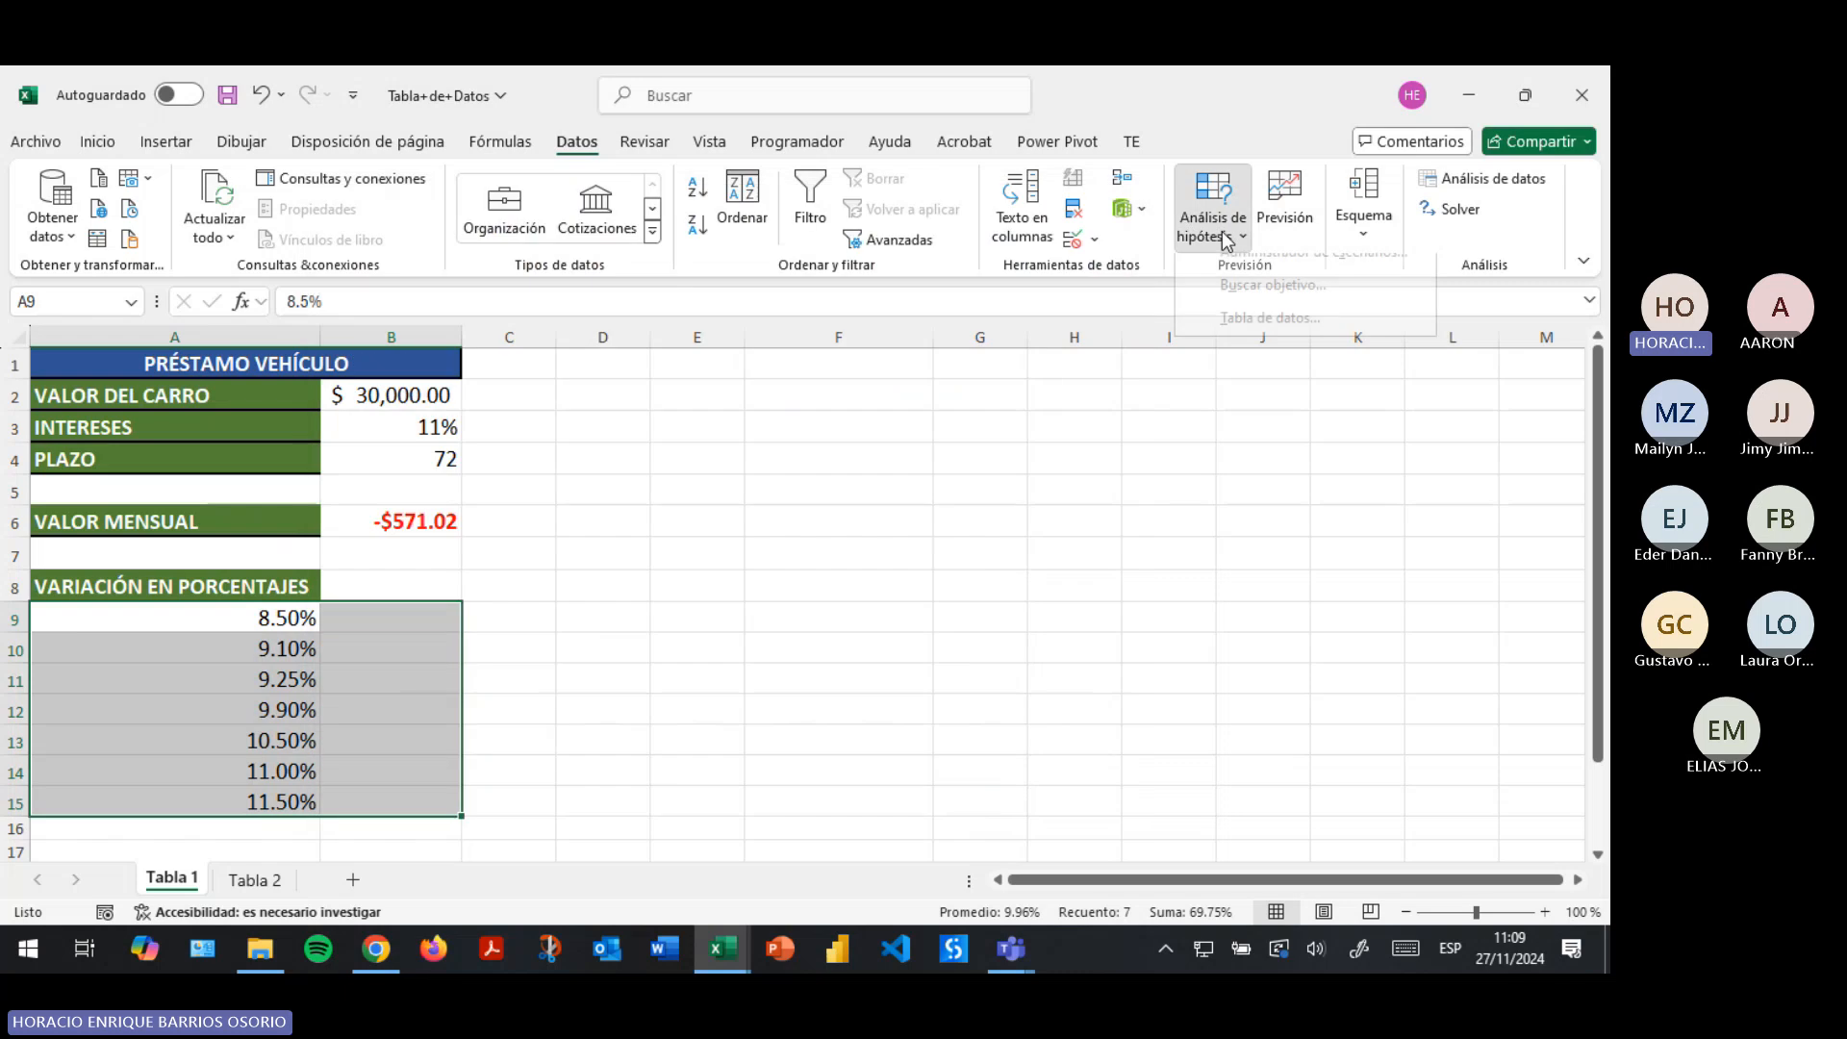
{"action": "left_click", "coordinate": [1214, 227]}
{"action": "left_click", "coordinate": [1249, 332]}
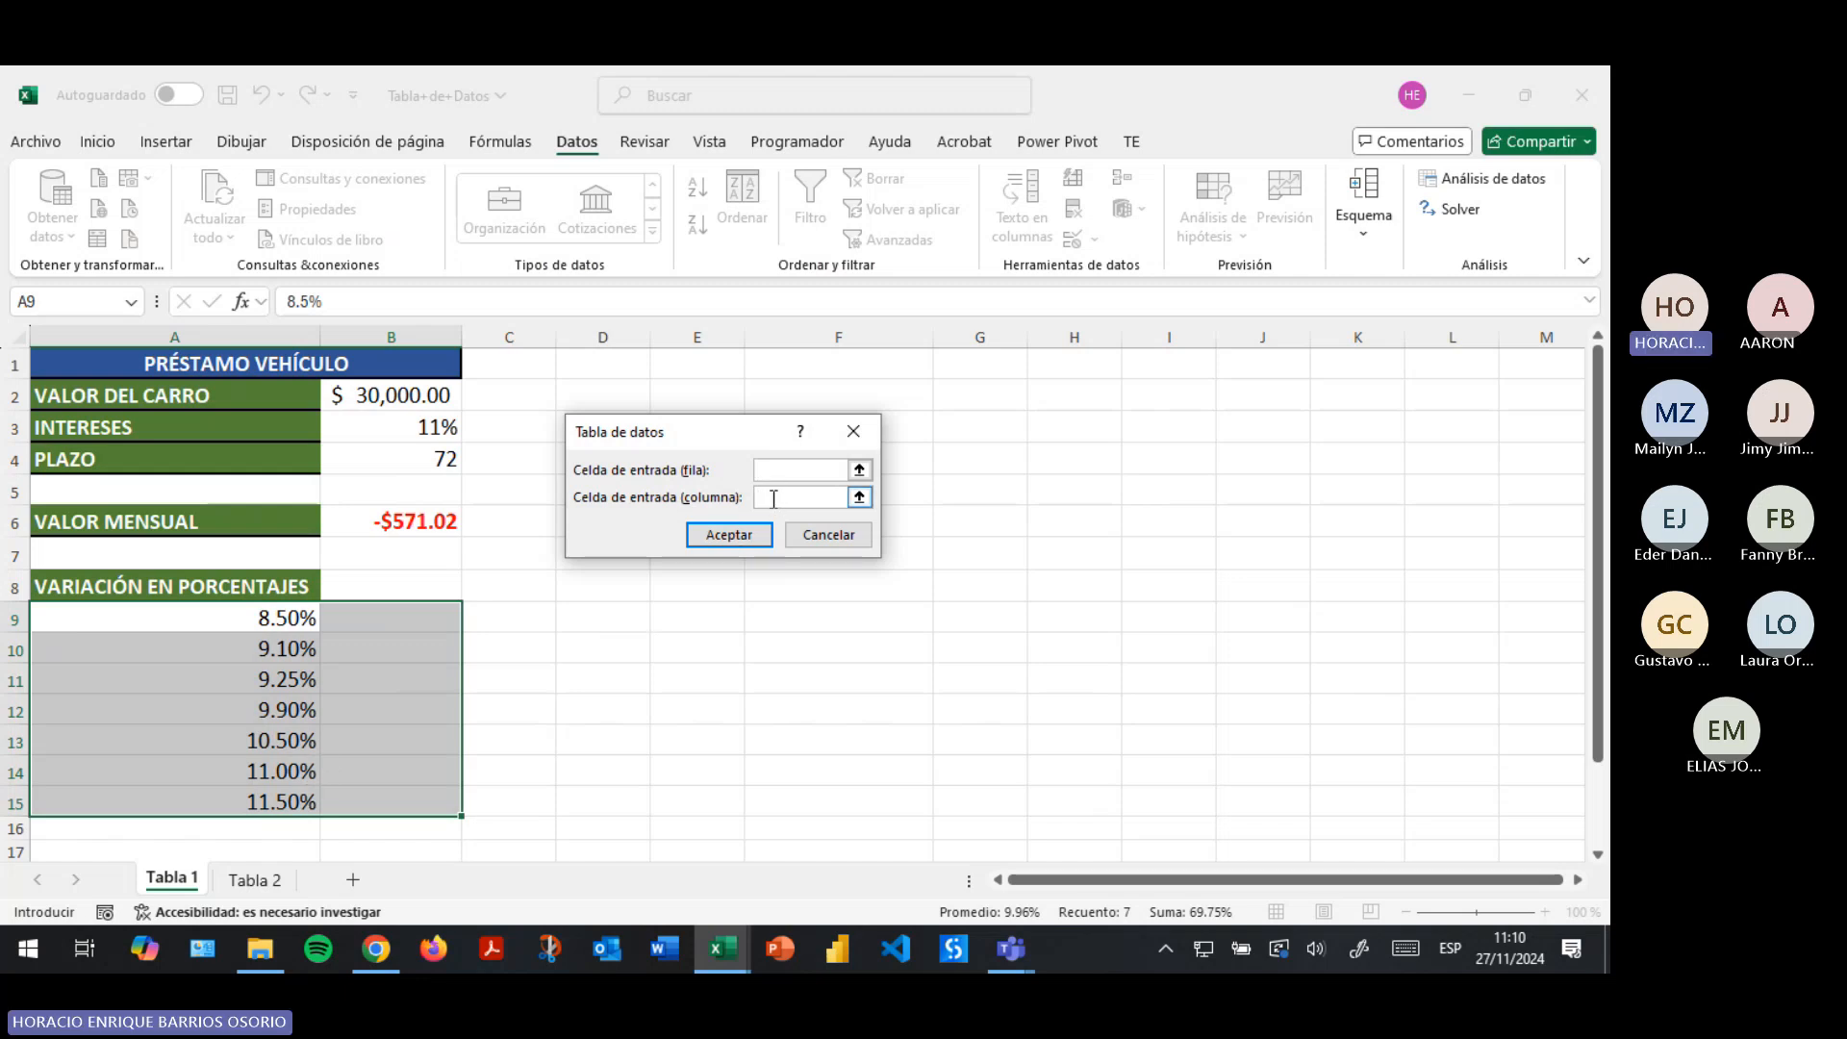
{"action": "left_click", "coordinate": [859, 497]}
{"action": "left_click", "coordinate": [429, 427]}
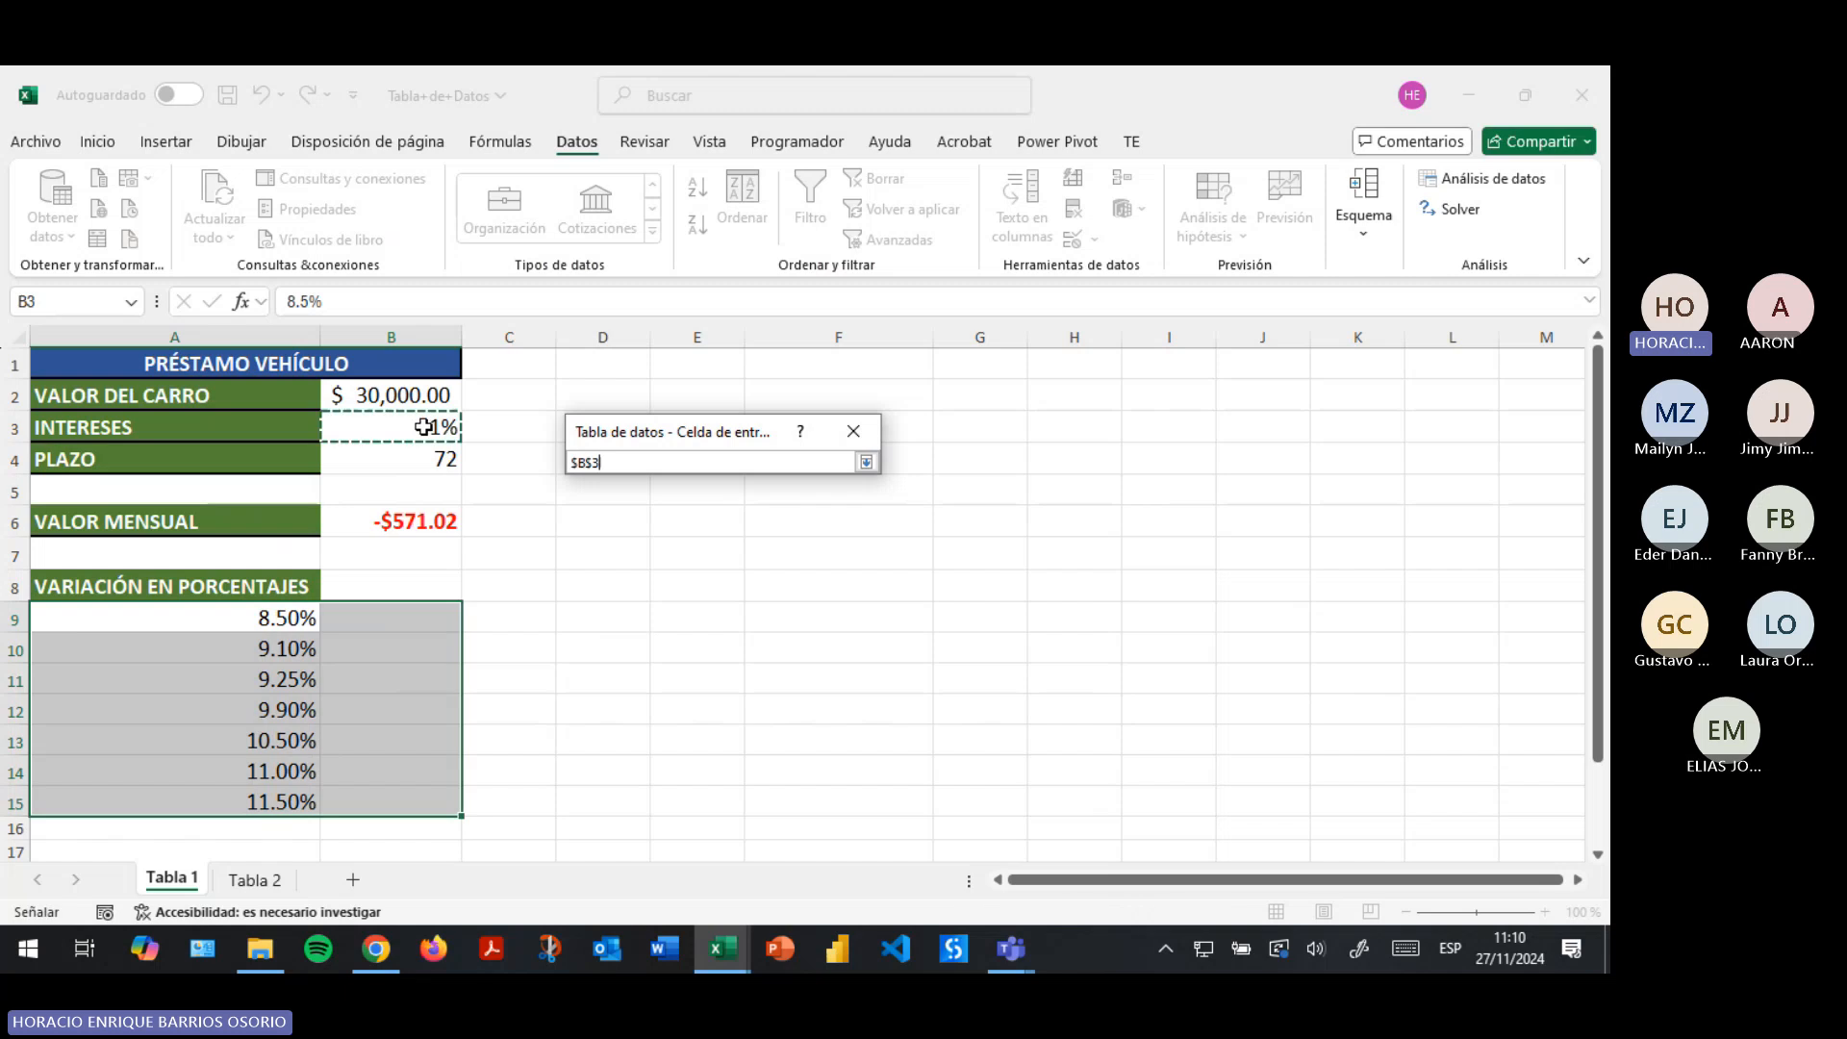
{"action": "left_click", "coordinate": [865, 462]}
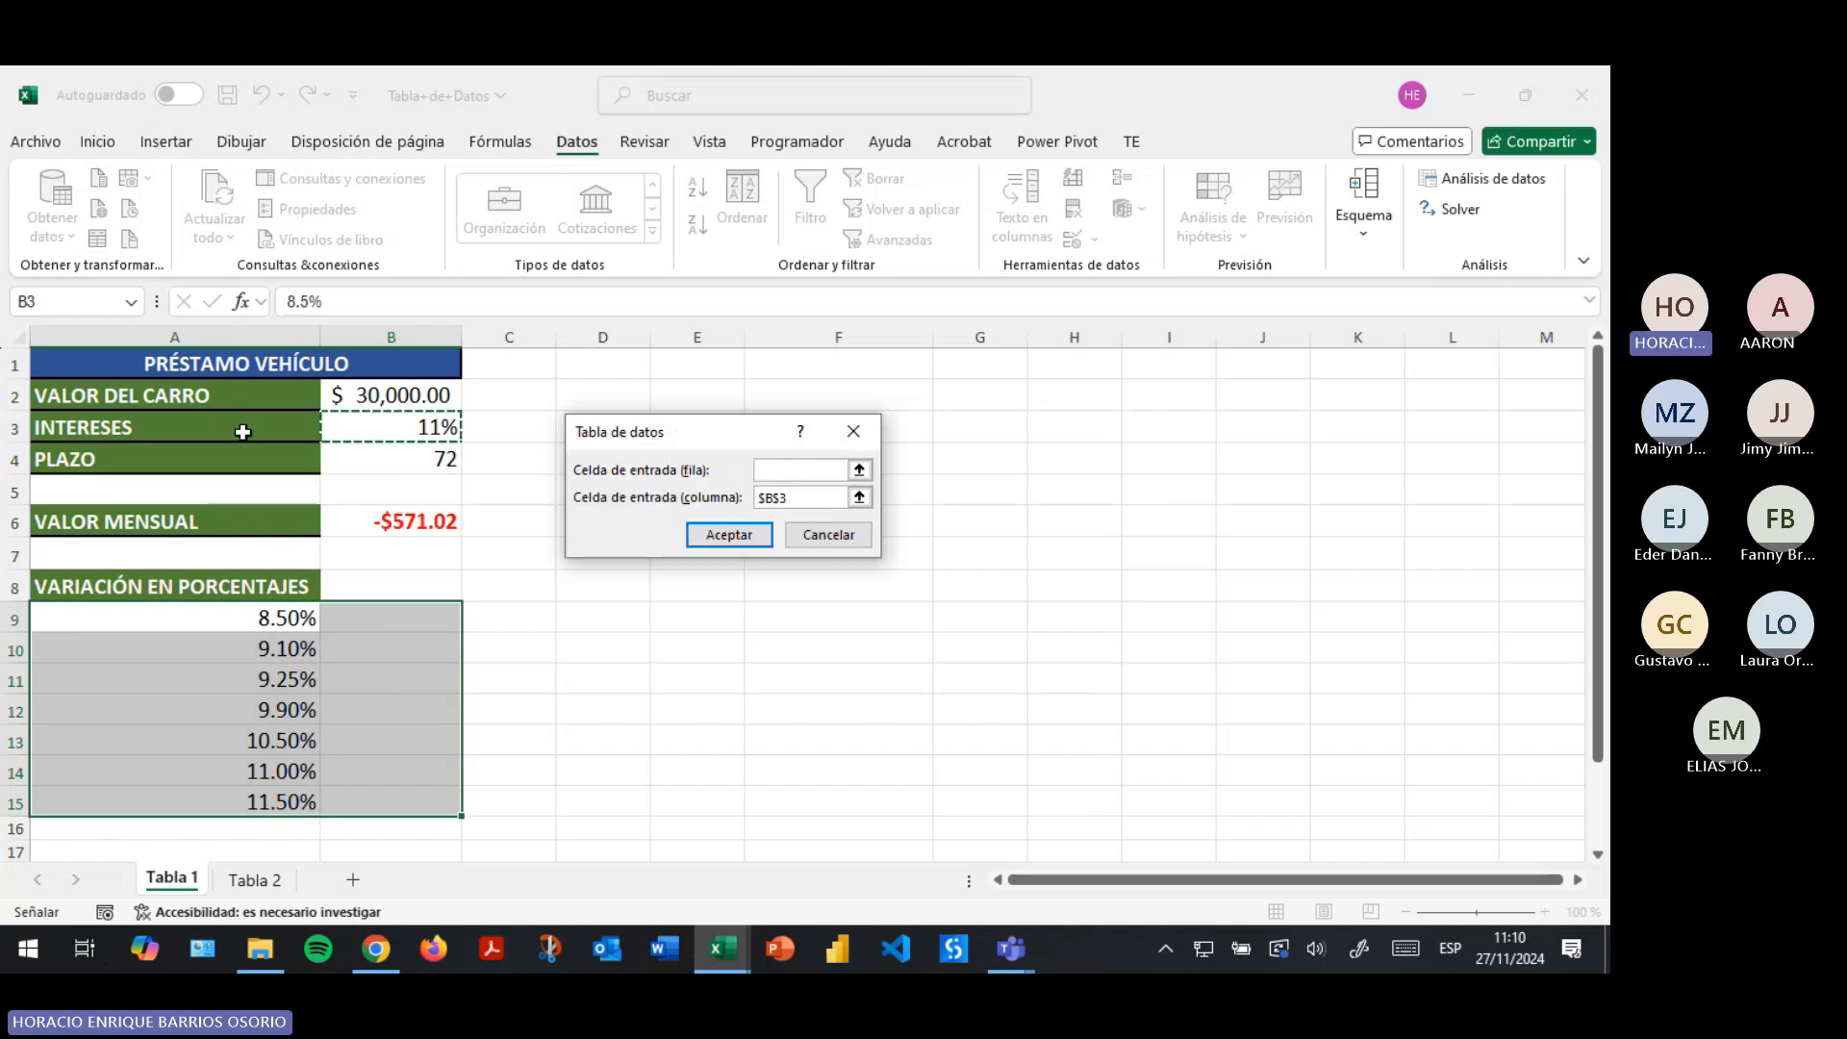
{"action": "left_click", "coordinate": [731, 534]}
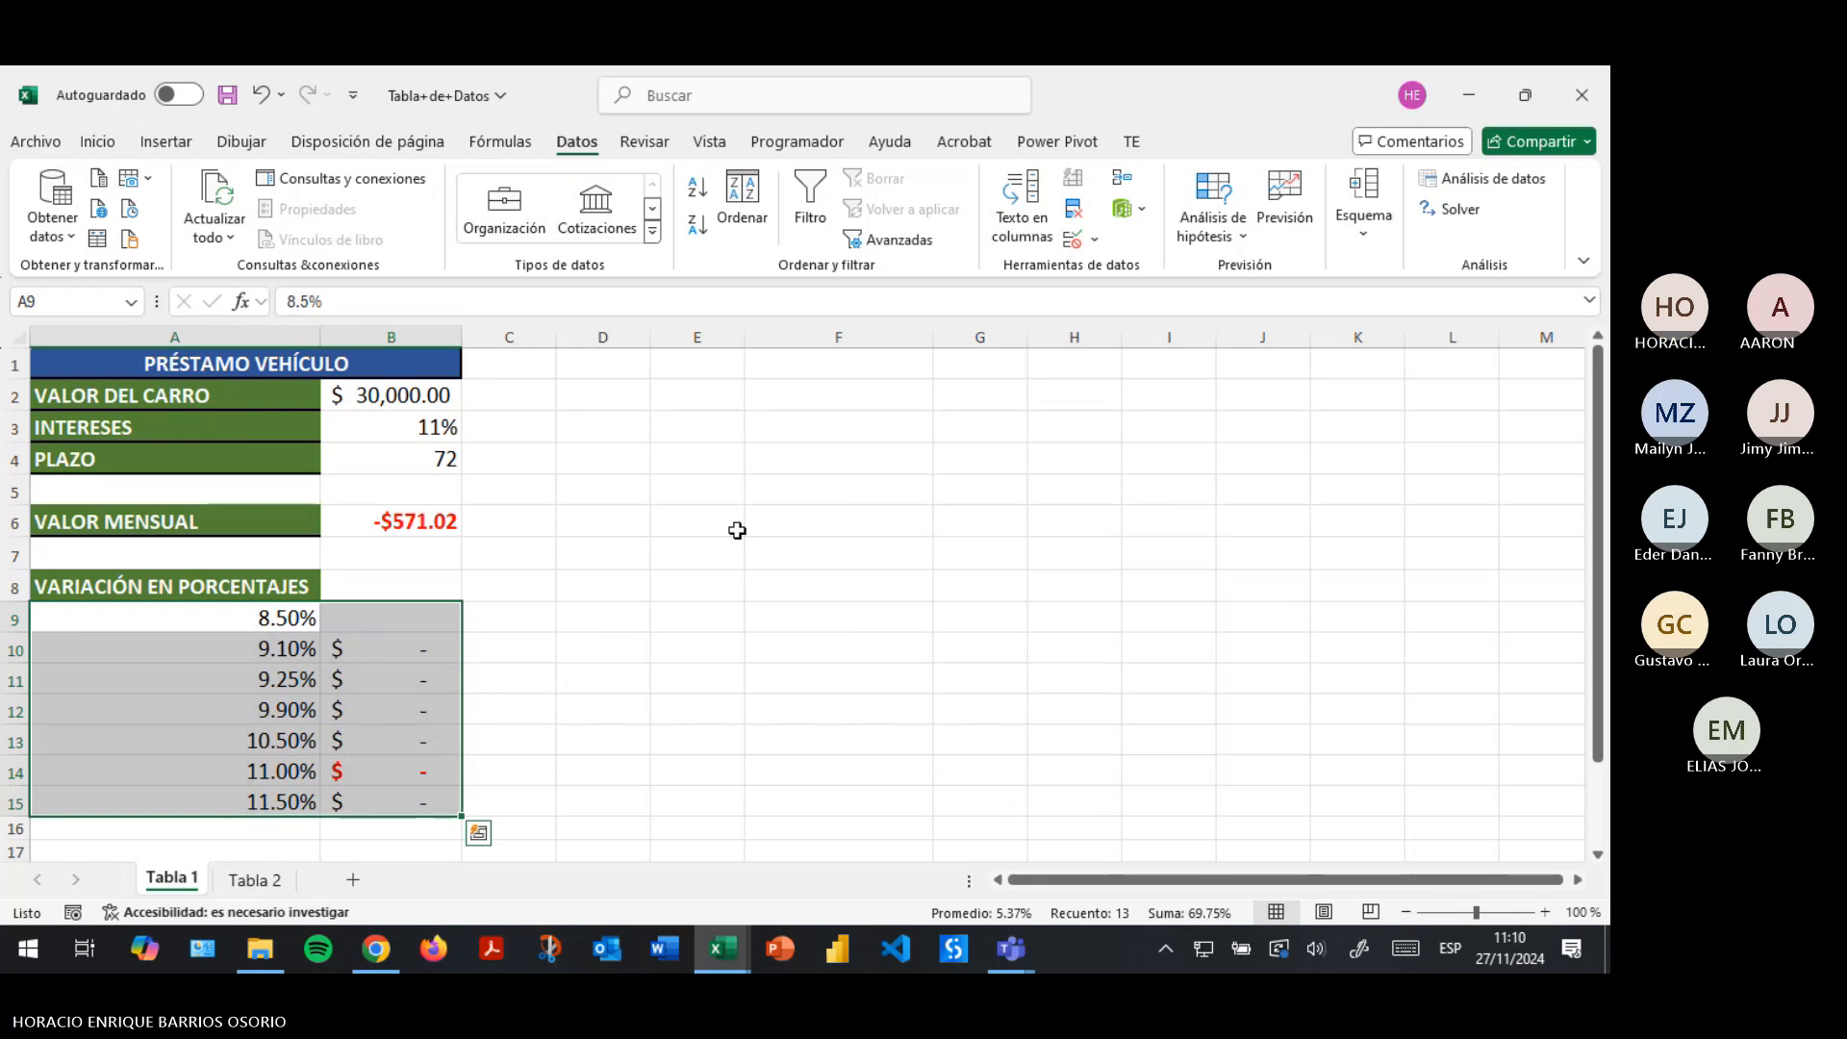
Check the TABLA formulas beside the interest rates and clear the results in B10:B15.
{"action": "left_click", "coordinate": [384, 647]}
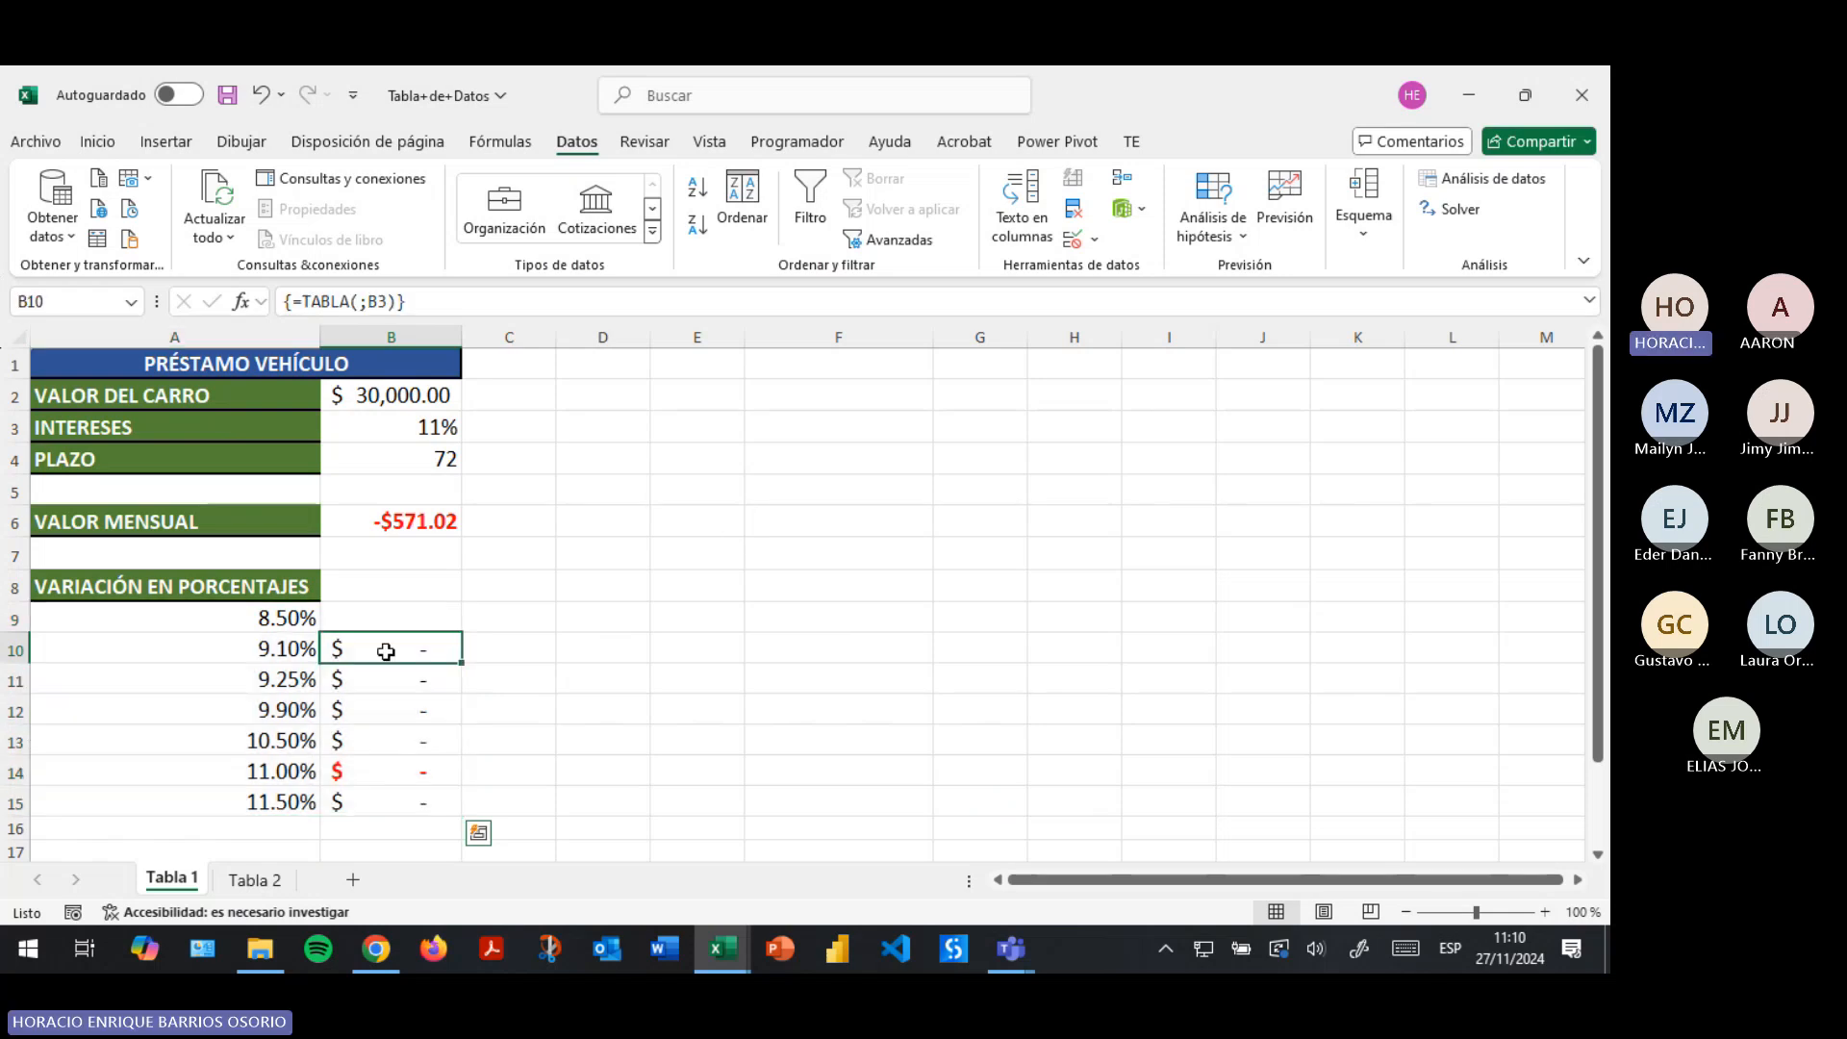
{"action": "left_click", "coordinate": [392, 708]}
{"action": "left_click_drag", "start_coordinate": [402, 789], "coordinate": [421, 651]}
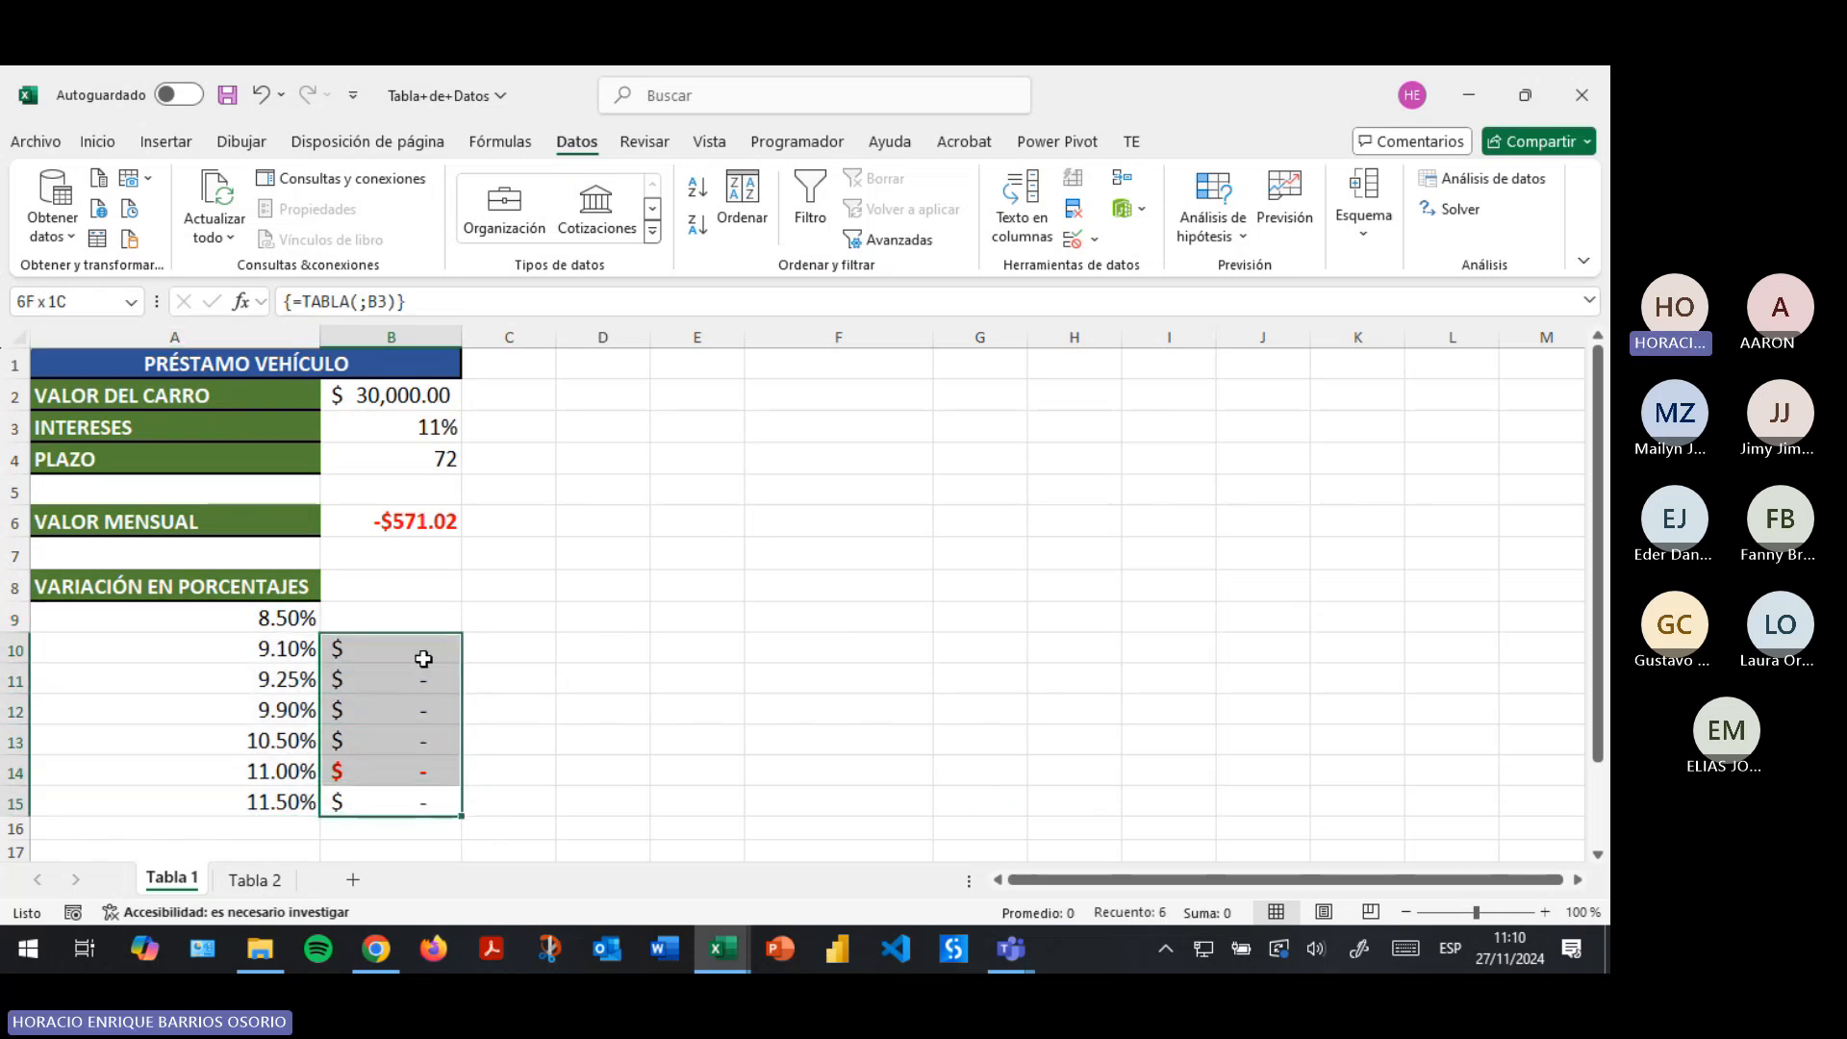
{"action": "key", "text": "Delete"}
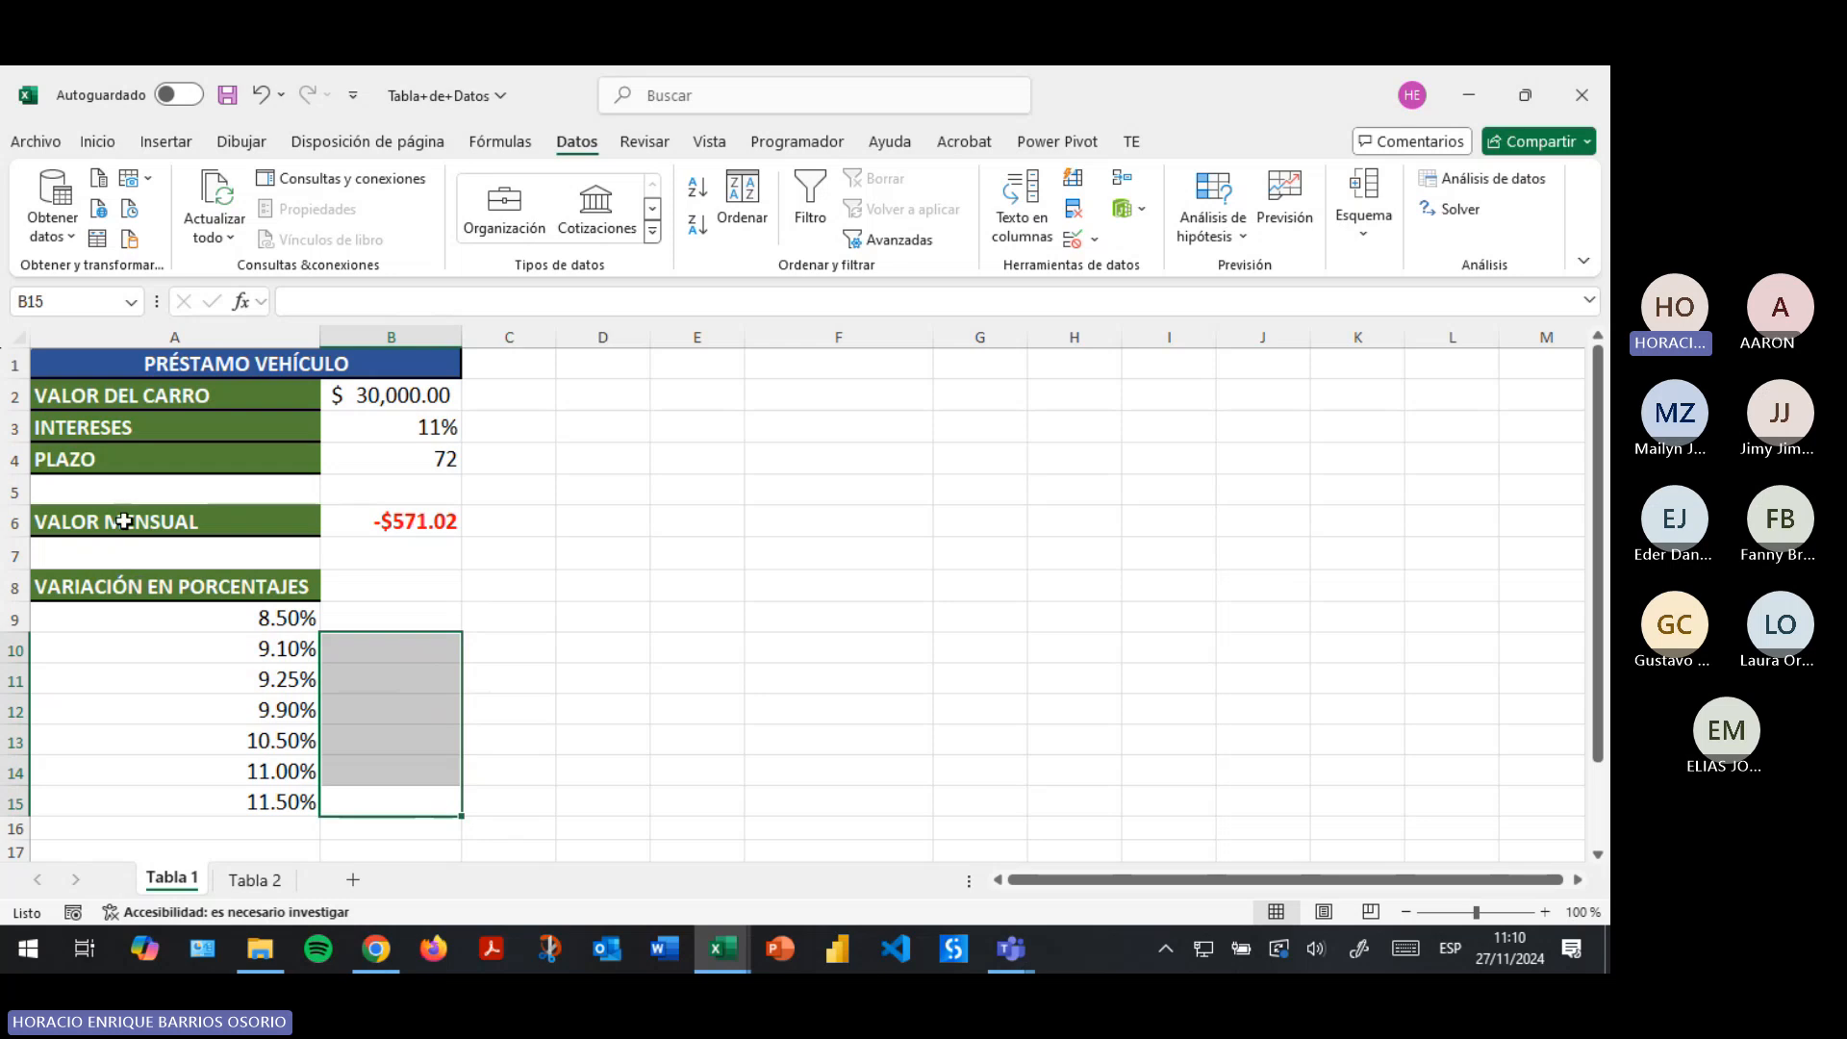
Create a what-if data table on A6:B15, including the monthly payment row, with interest cell B3 as the column input cell.
{"action": "left_click_drag", "start_coordinate": [124, 522], "coordinate": [448, 804]}
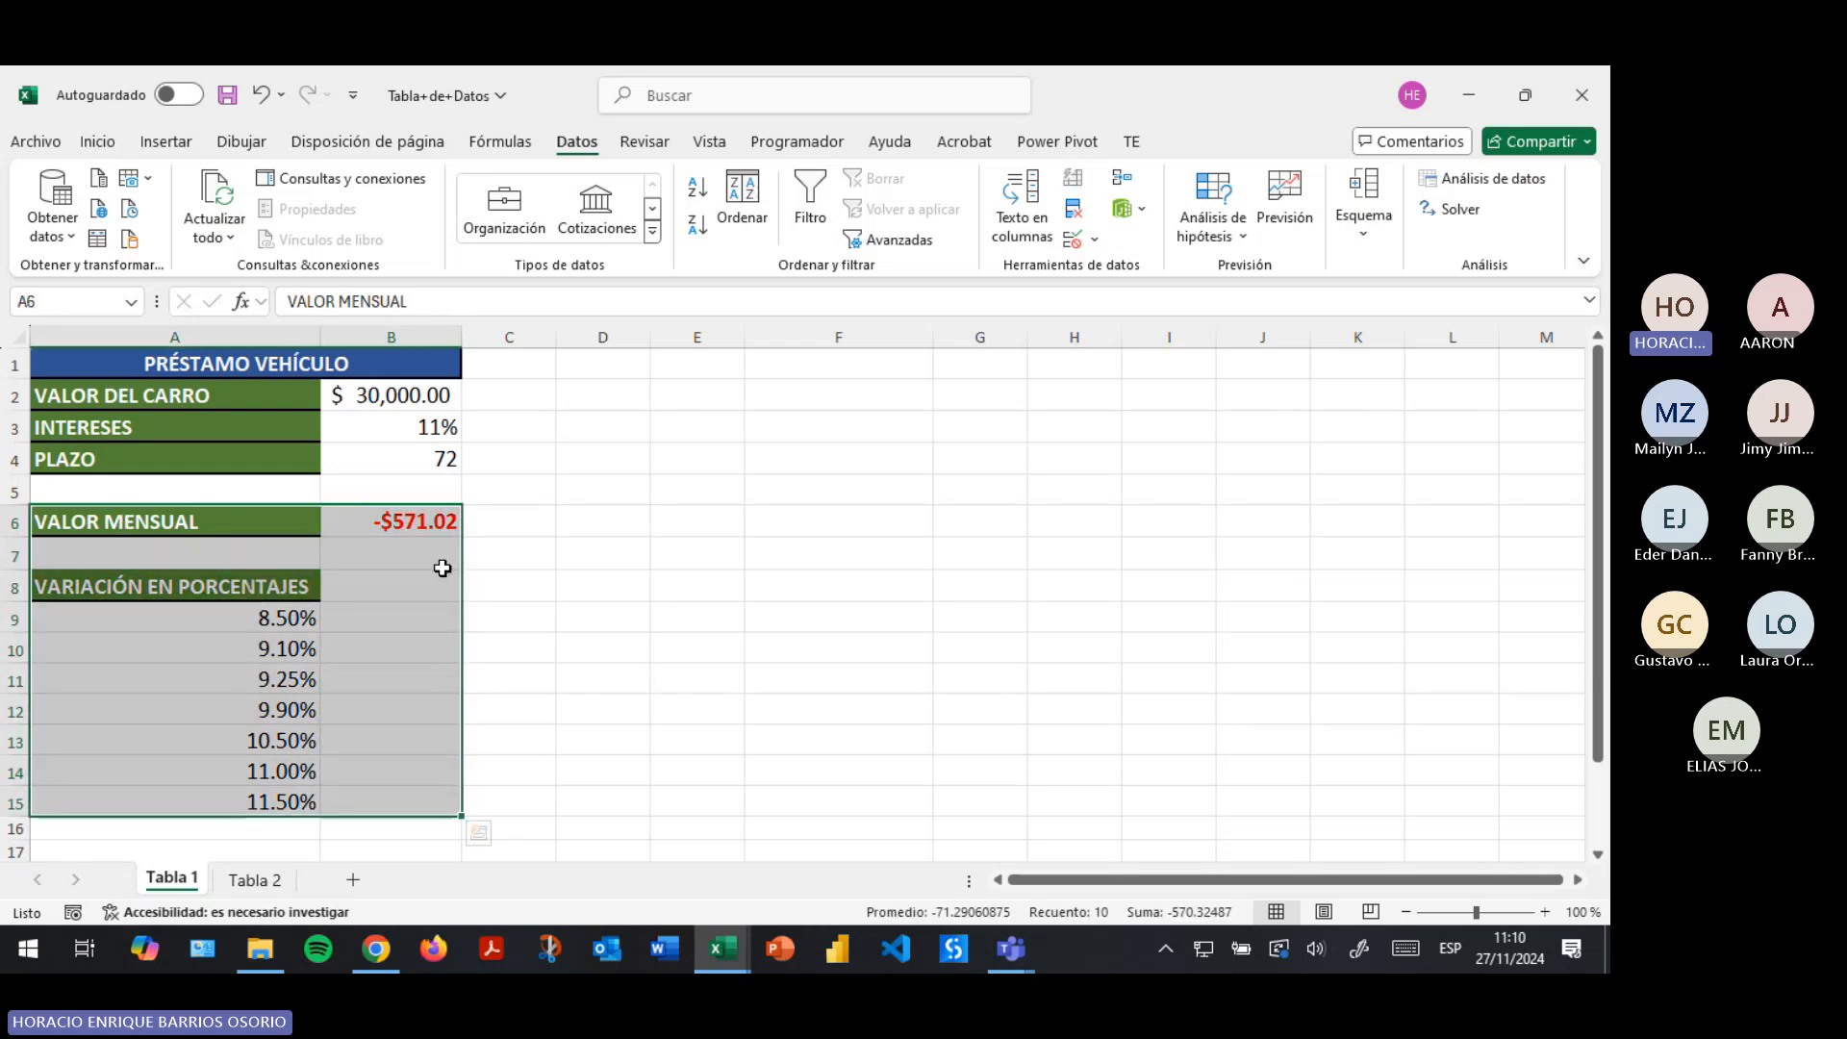
{"action": "left_click", "coordinate": [1214, 239]}
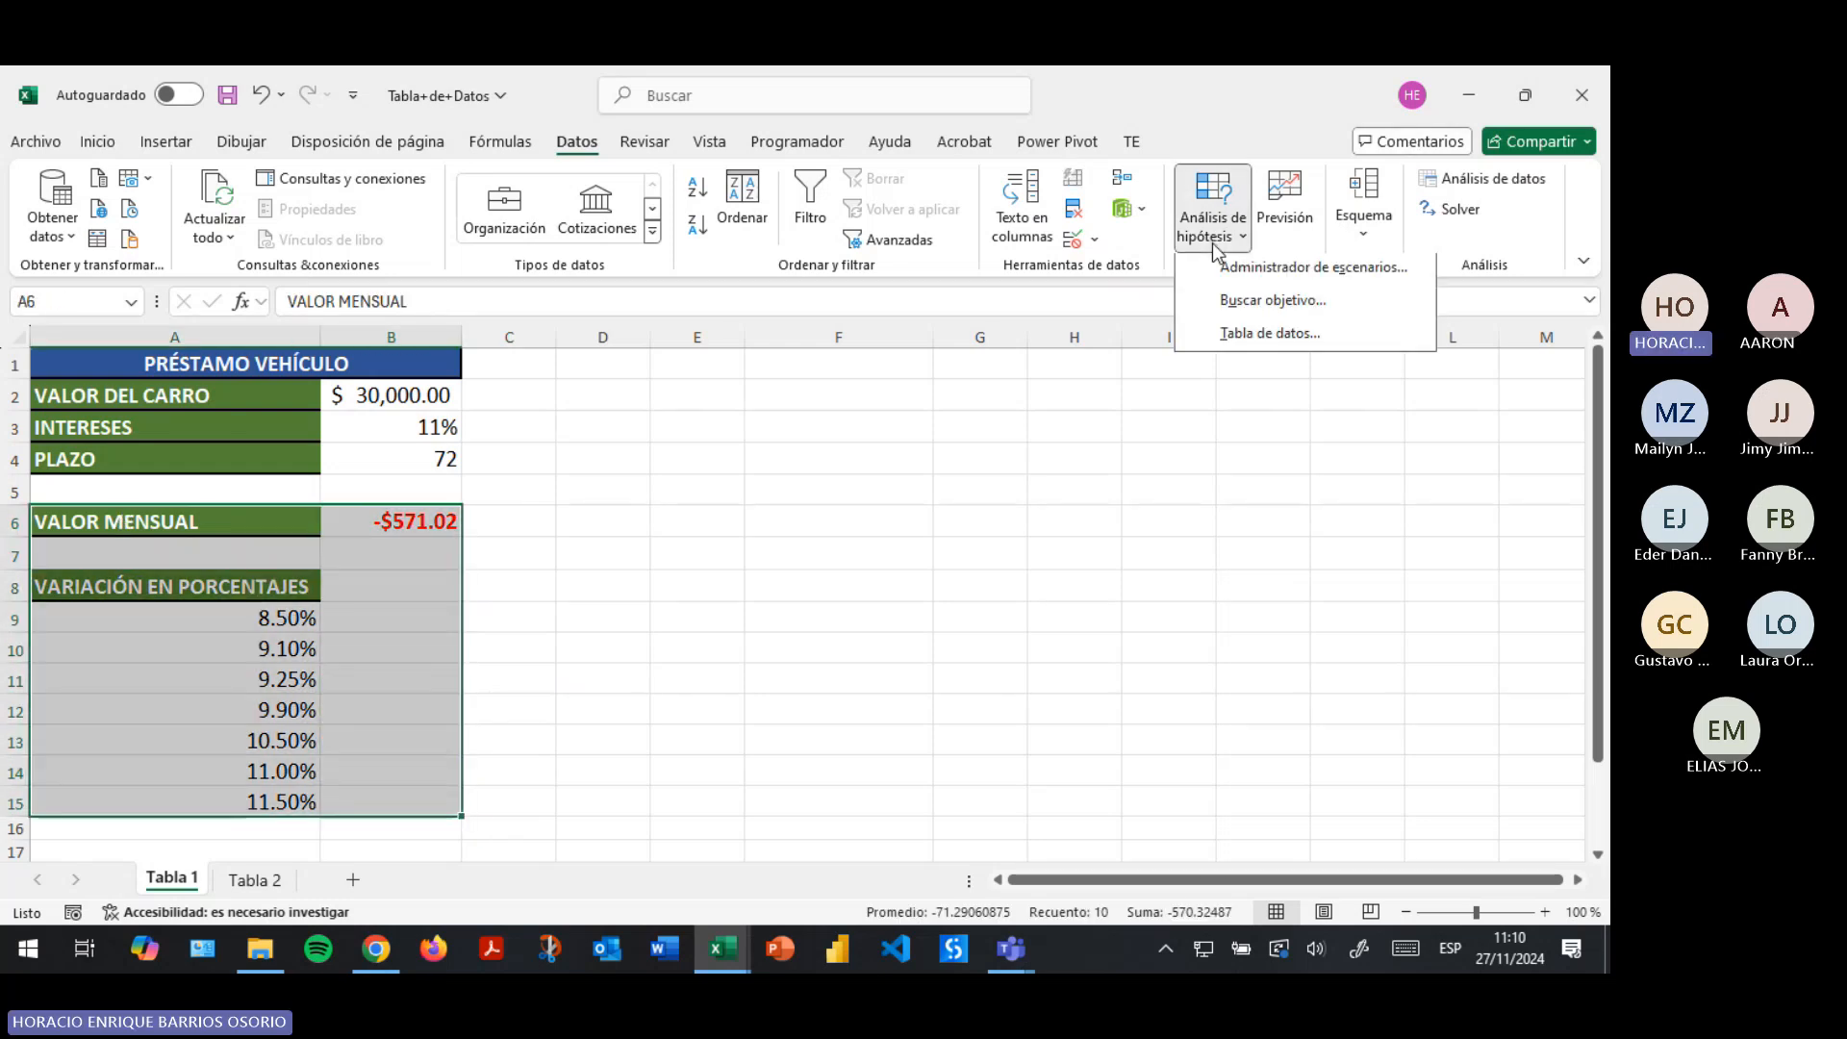
{"action": "left_click", "coordinate": [1258, 339]}
{"action": "left_click", "coordinate": [790, 493]}
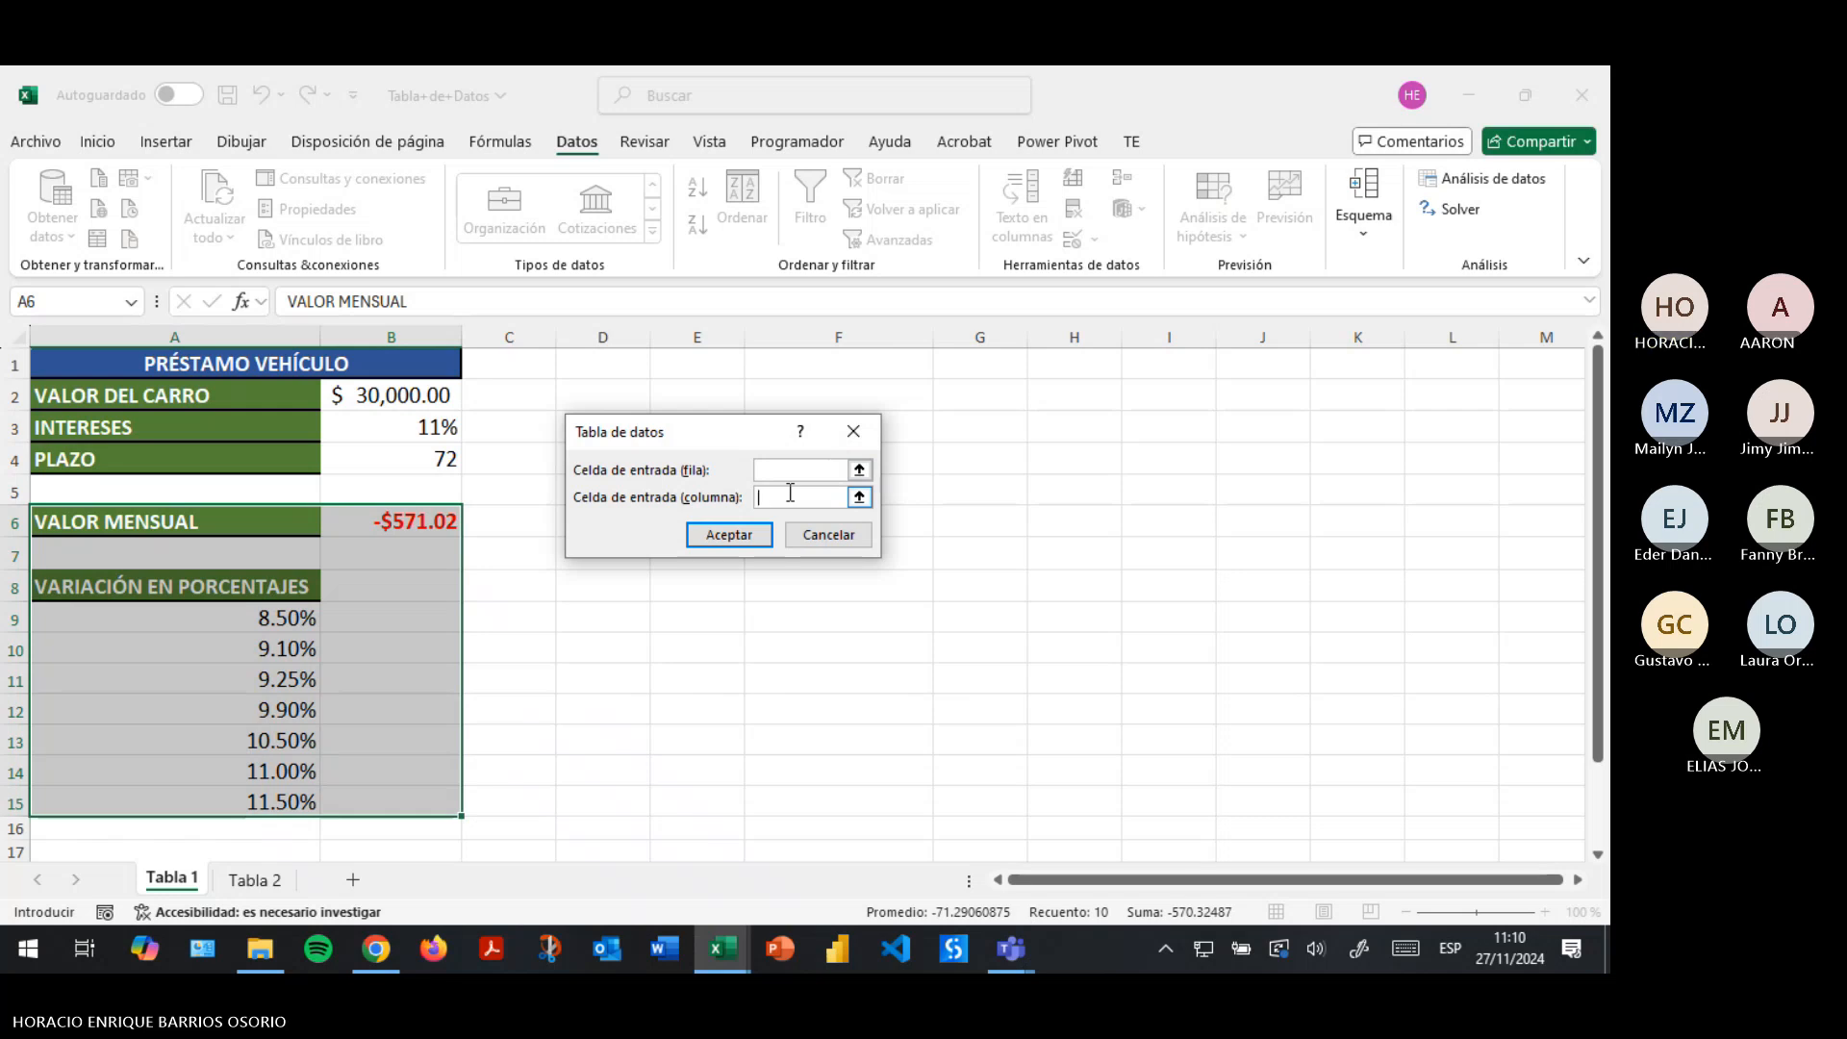
{"action": "left_click", "coordinate": [438, 427]}
{"action": "left_click", "coordinate": [741, 532]}
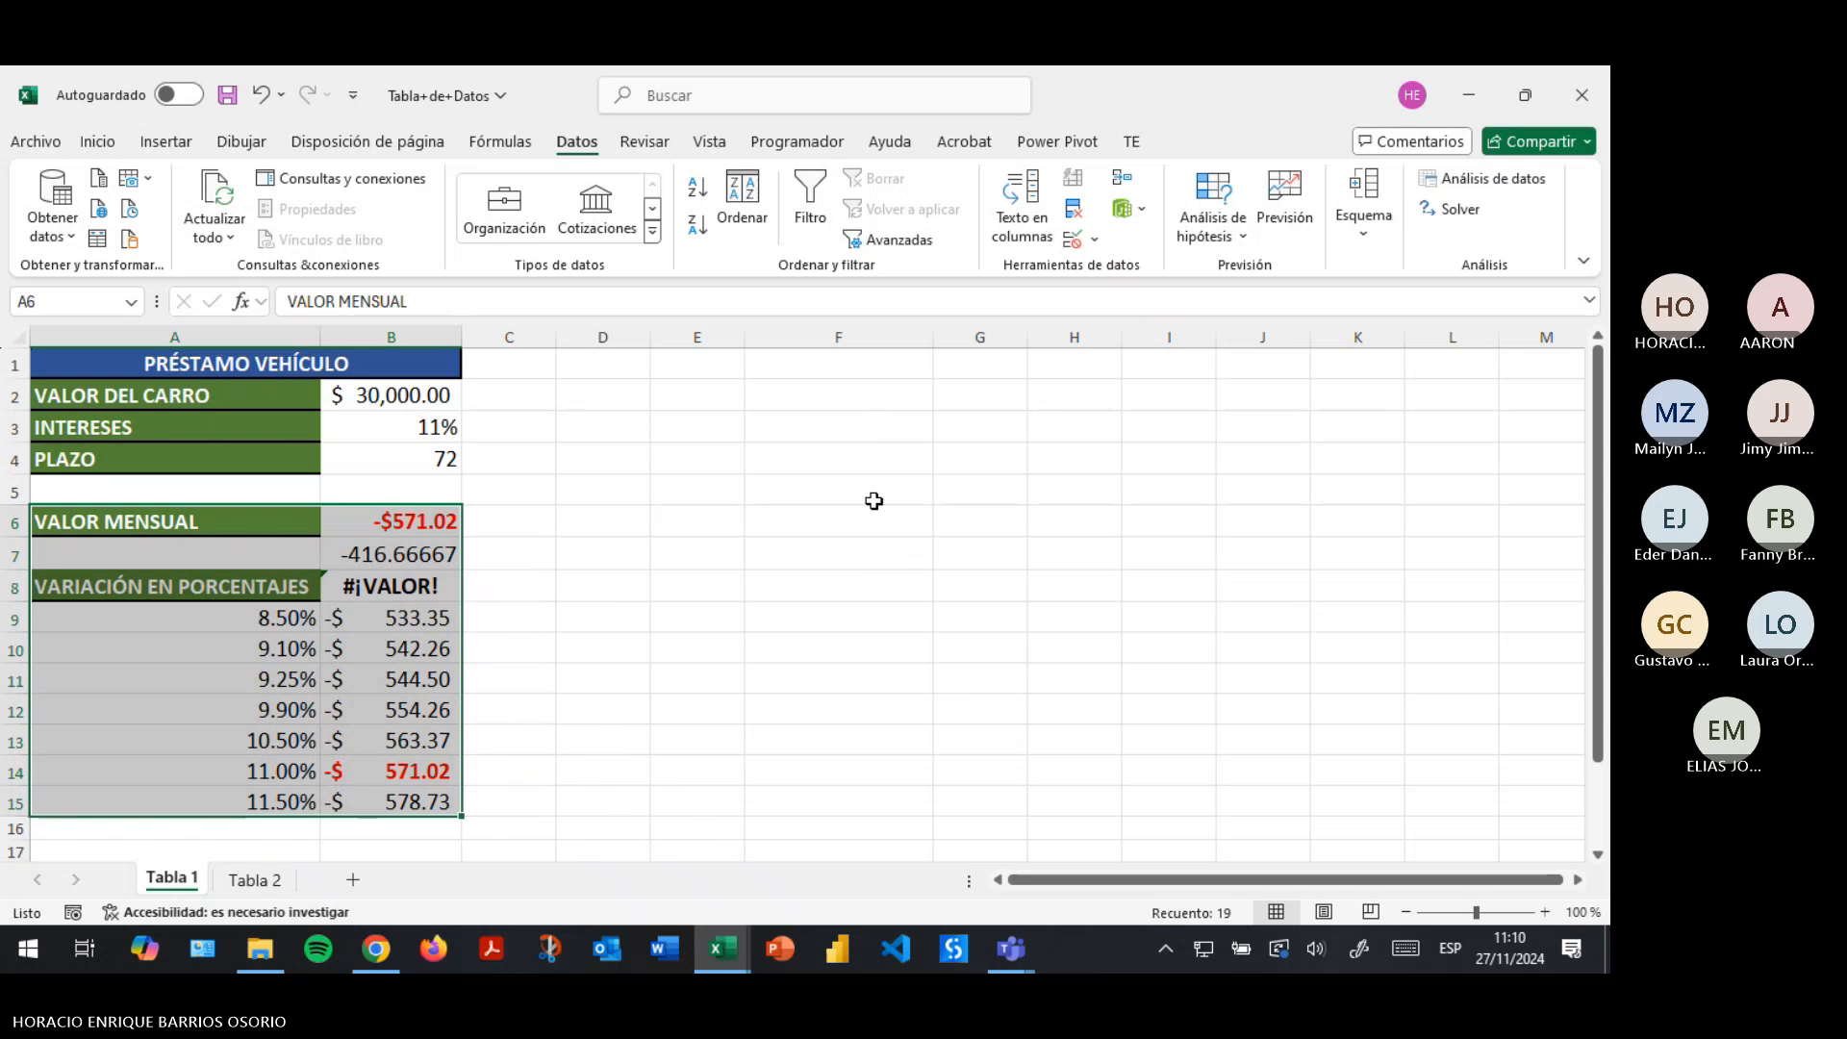
Review the PAGO formula in B6 and the monthly payments the data table calculates in B9:B15.
{"action": "left_click", "coordinate": [394, 522]}
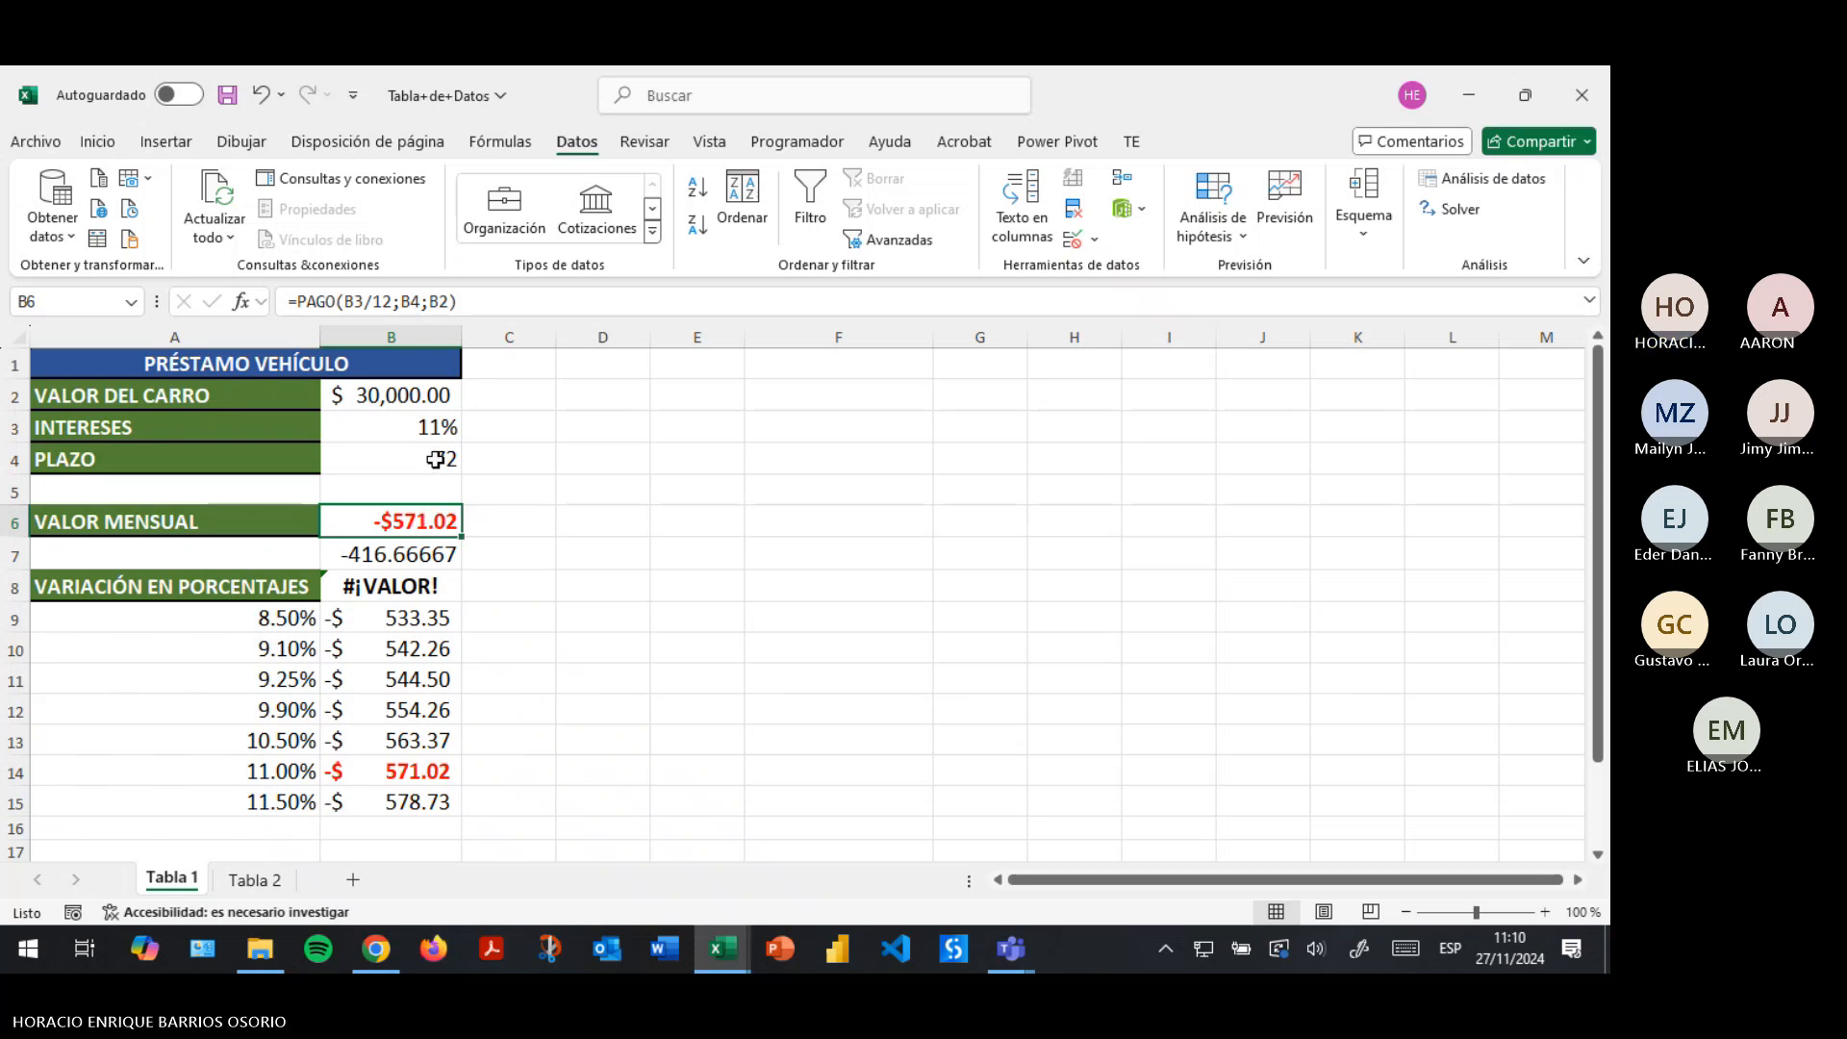
{"action": "left_click", "coordinate": [430, 552]}
{"action": "left_click", "coordinate": [415, 616]}
{"action": "left_click", "coordinate": [407, 719]}
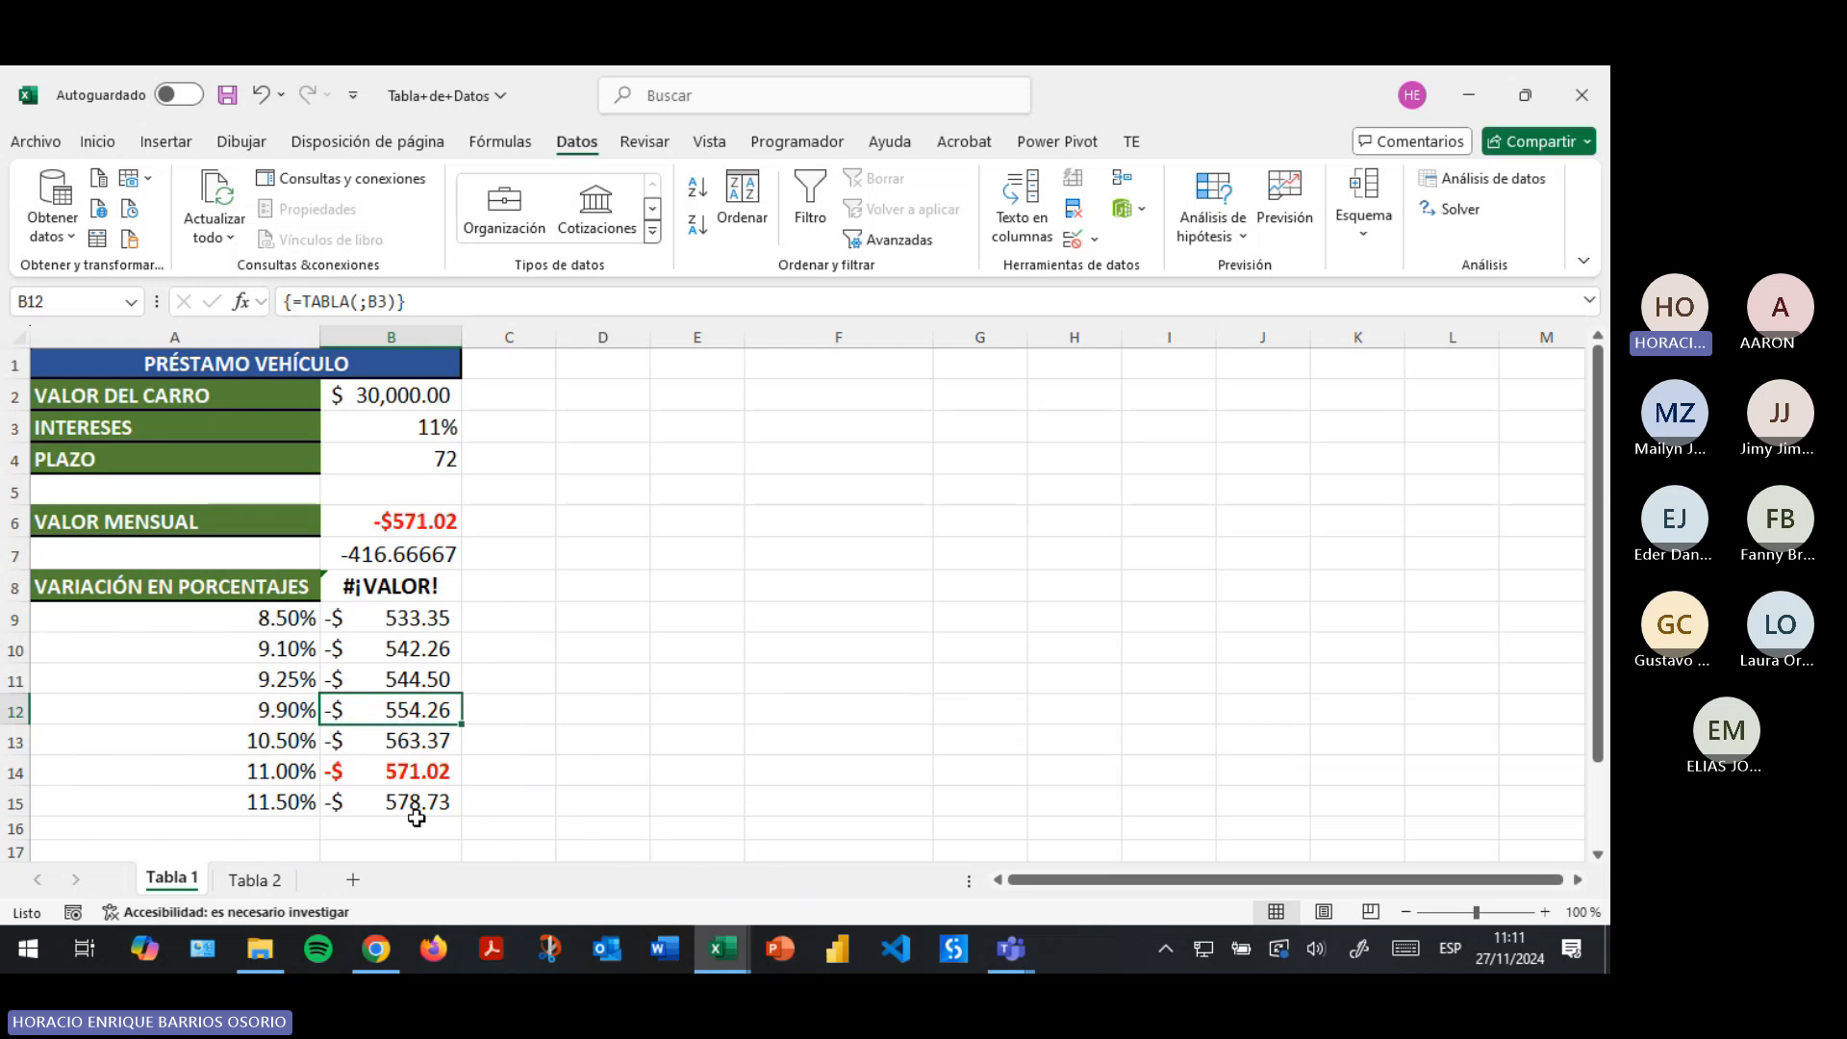
{"action": "left_click", "coordinate": [421, 626]}
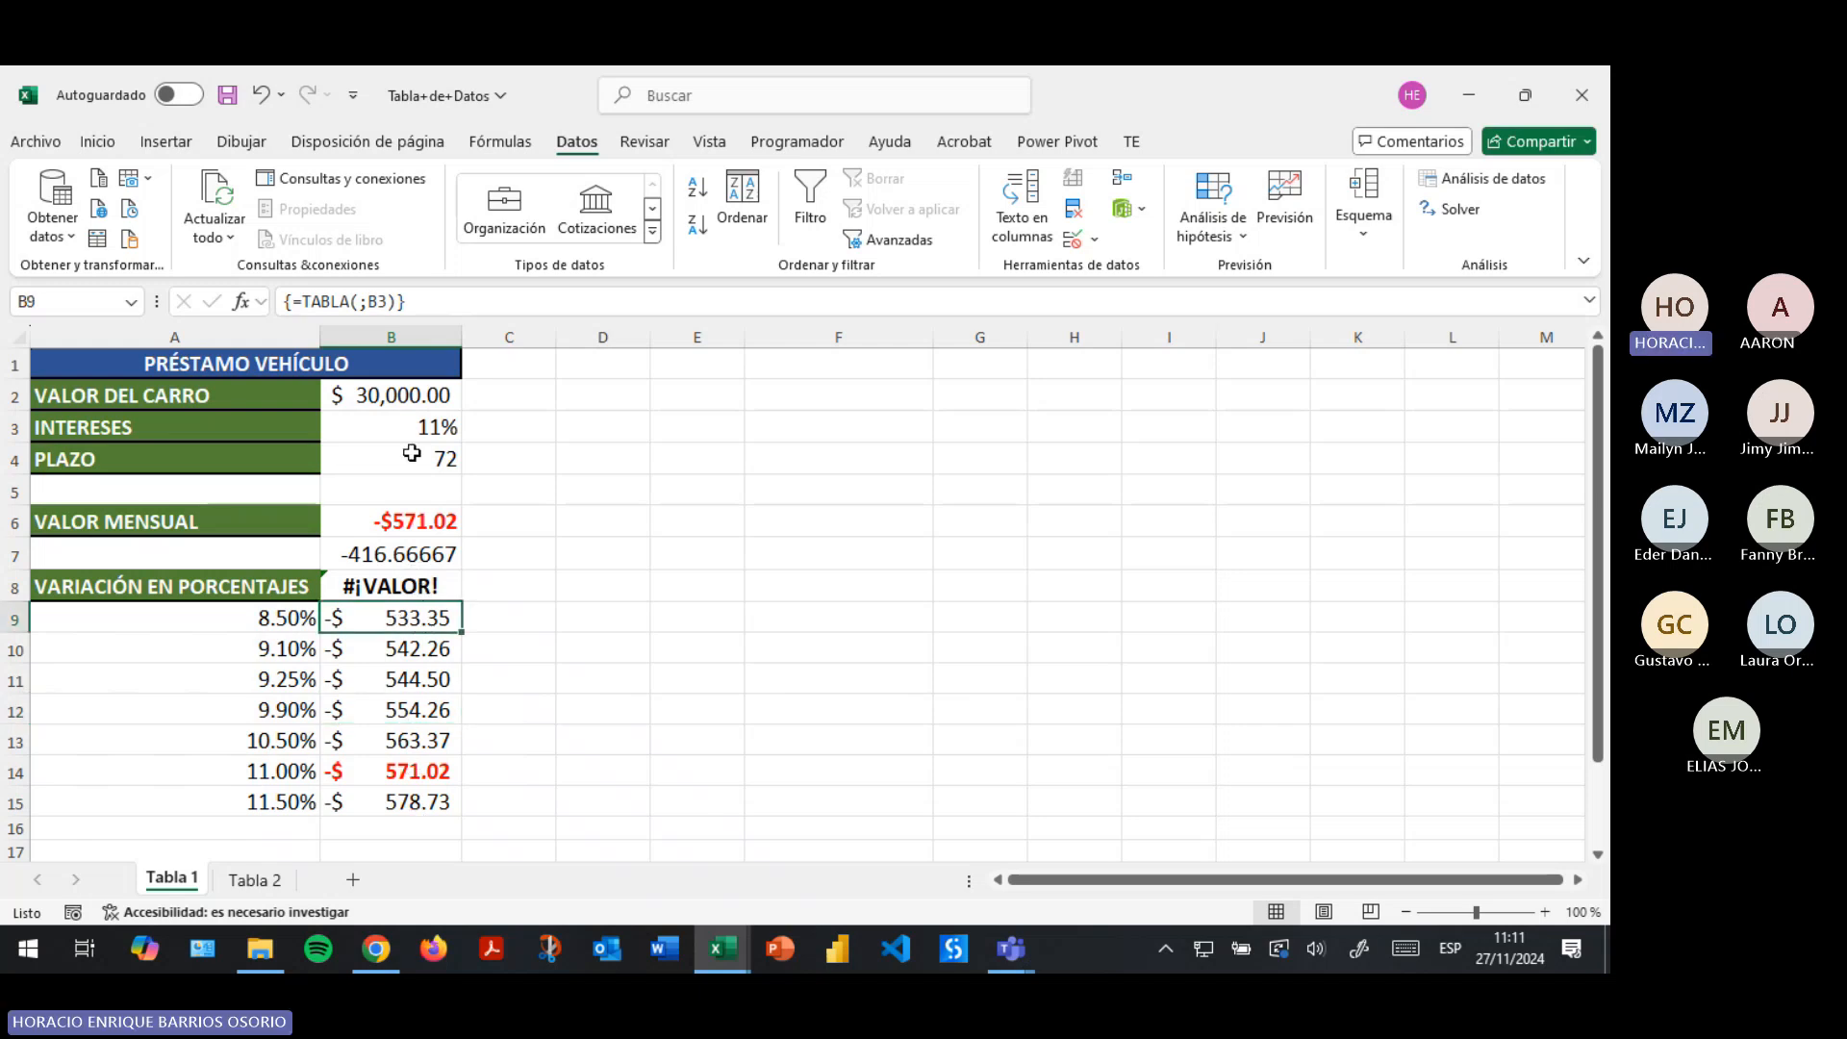
{"action": "left_click_drag", "start_coordinate": [383, 650], "coordinate": [392, 803]}
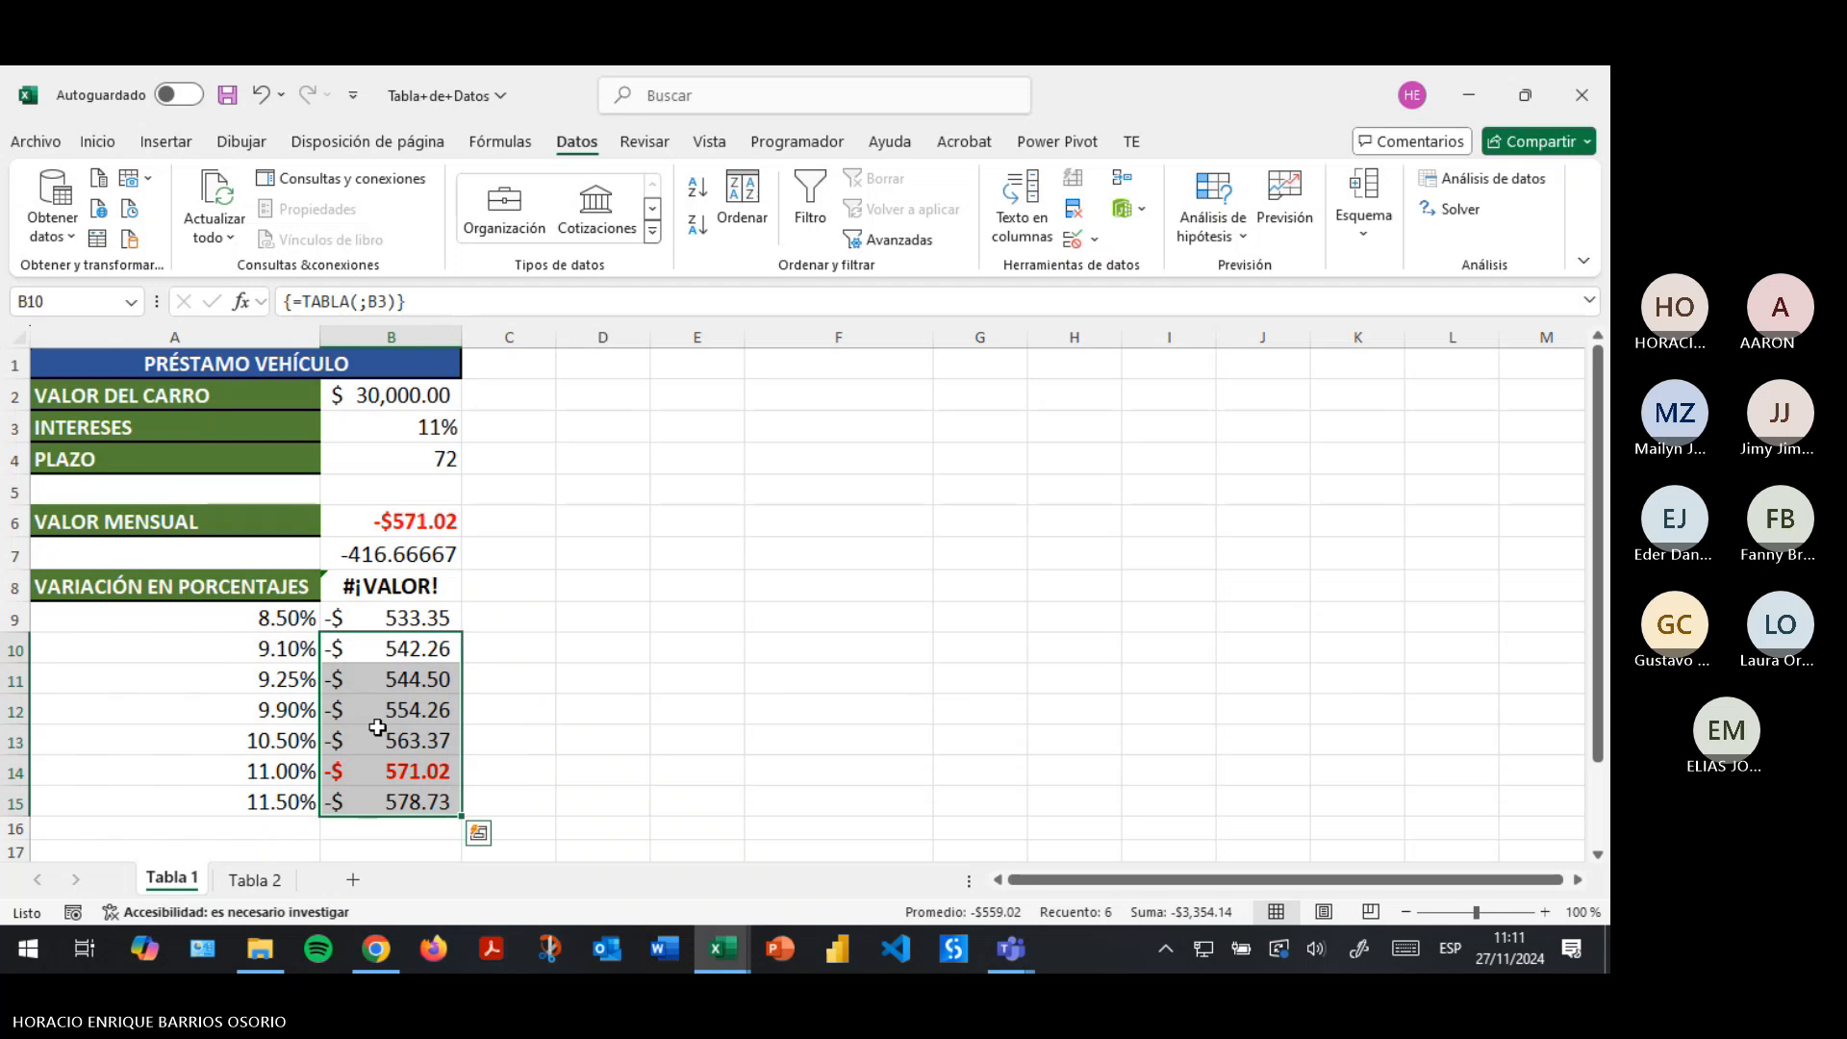
Clear the data table results in B7:B15 beside and above the interest rate variations.
{"action": "left_click", "coordinate": [389, 650]}
{"action": "left_click", "coordinate": [398, 589]}
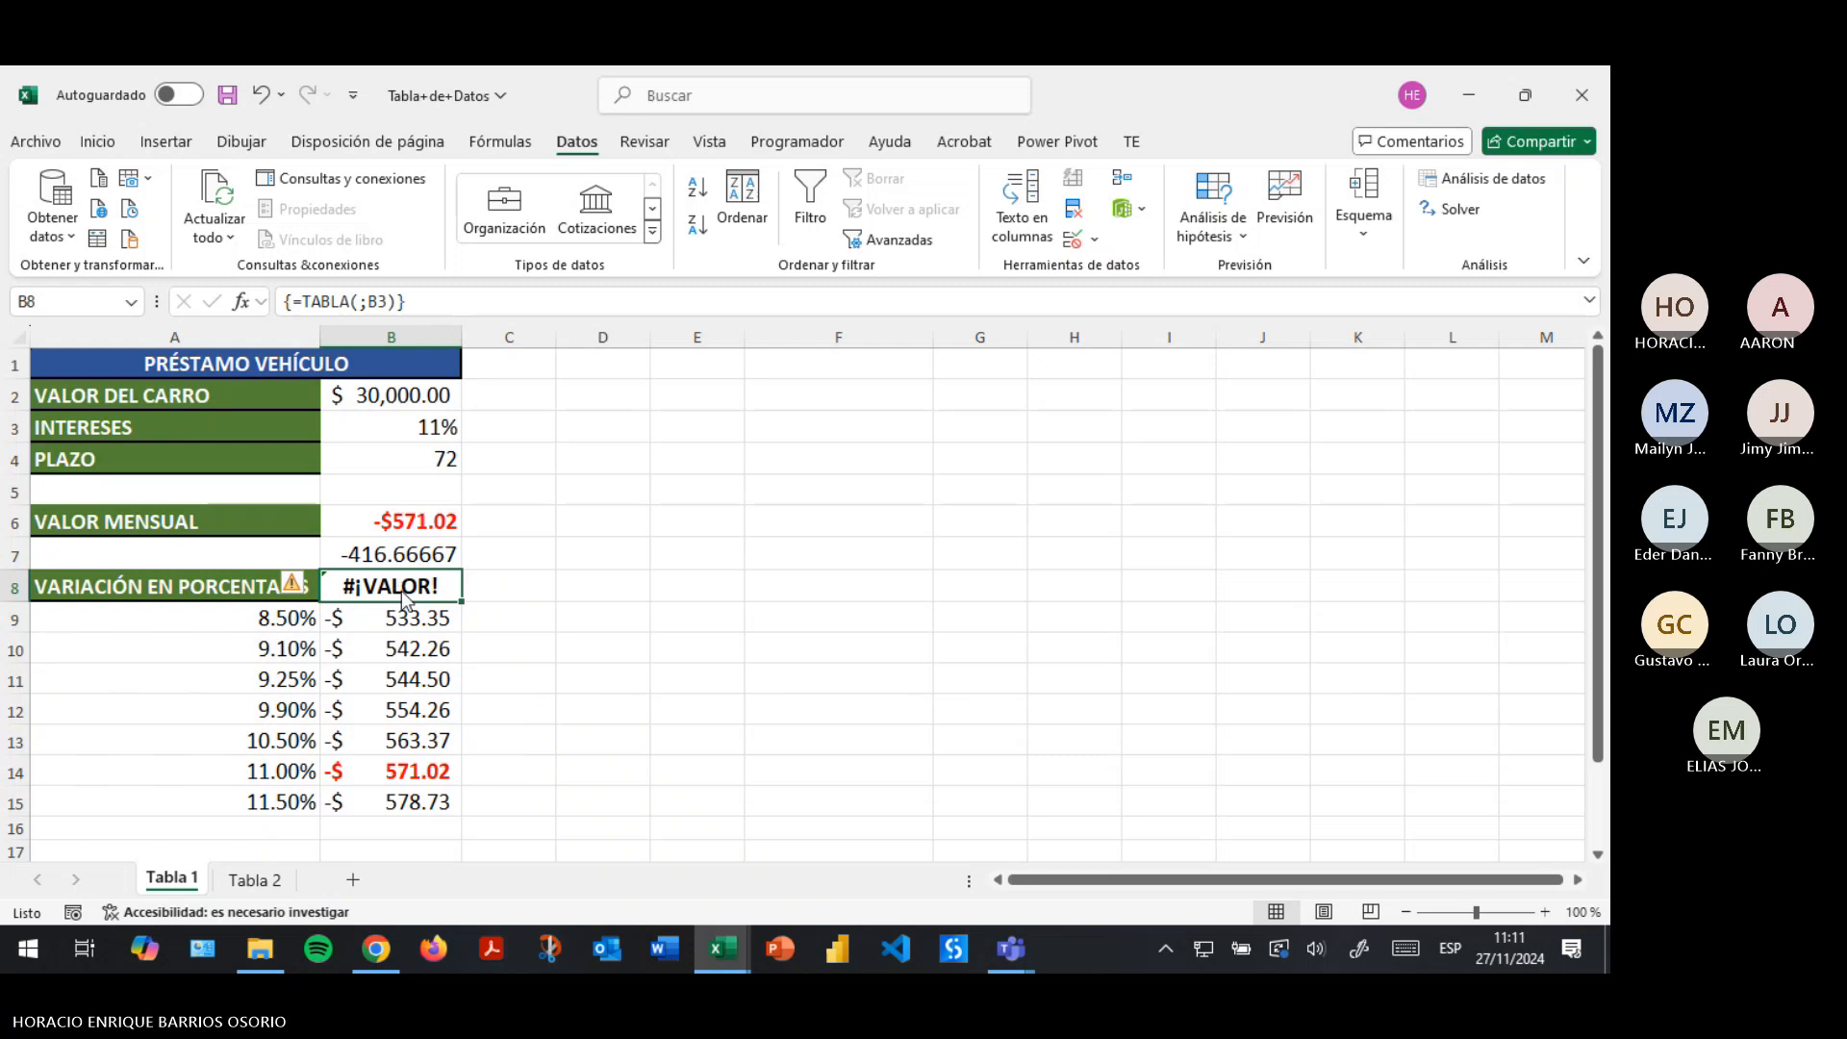
{"action": "key", "text": "Delete"}
{"action": "left_click", "coordinate": [818, 574]}
{"action": "left_click", "coordinate": [589, 617]}
{"action": "left_click_drag", "start_coordinate": [391, 555], "coordinate": [433, 795]}
{"action": "key", "text": "Delete"}
{"action": "left_click", "coordinate": [663, 652]}
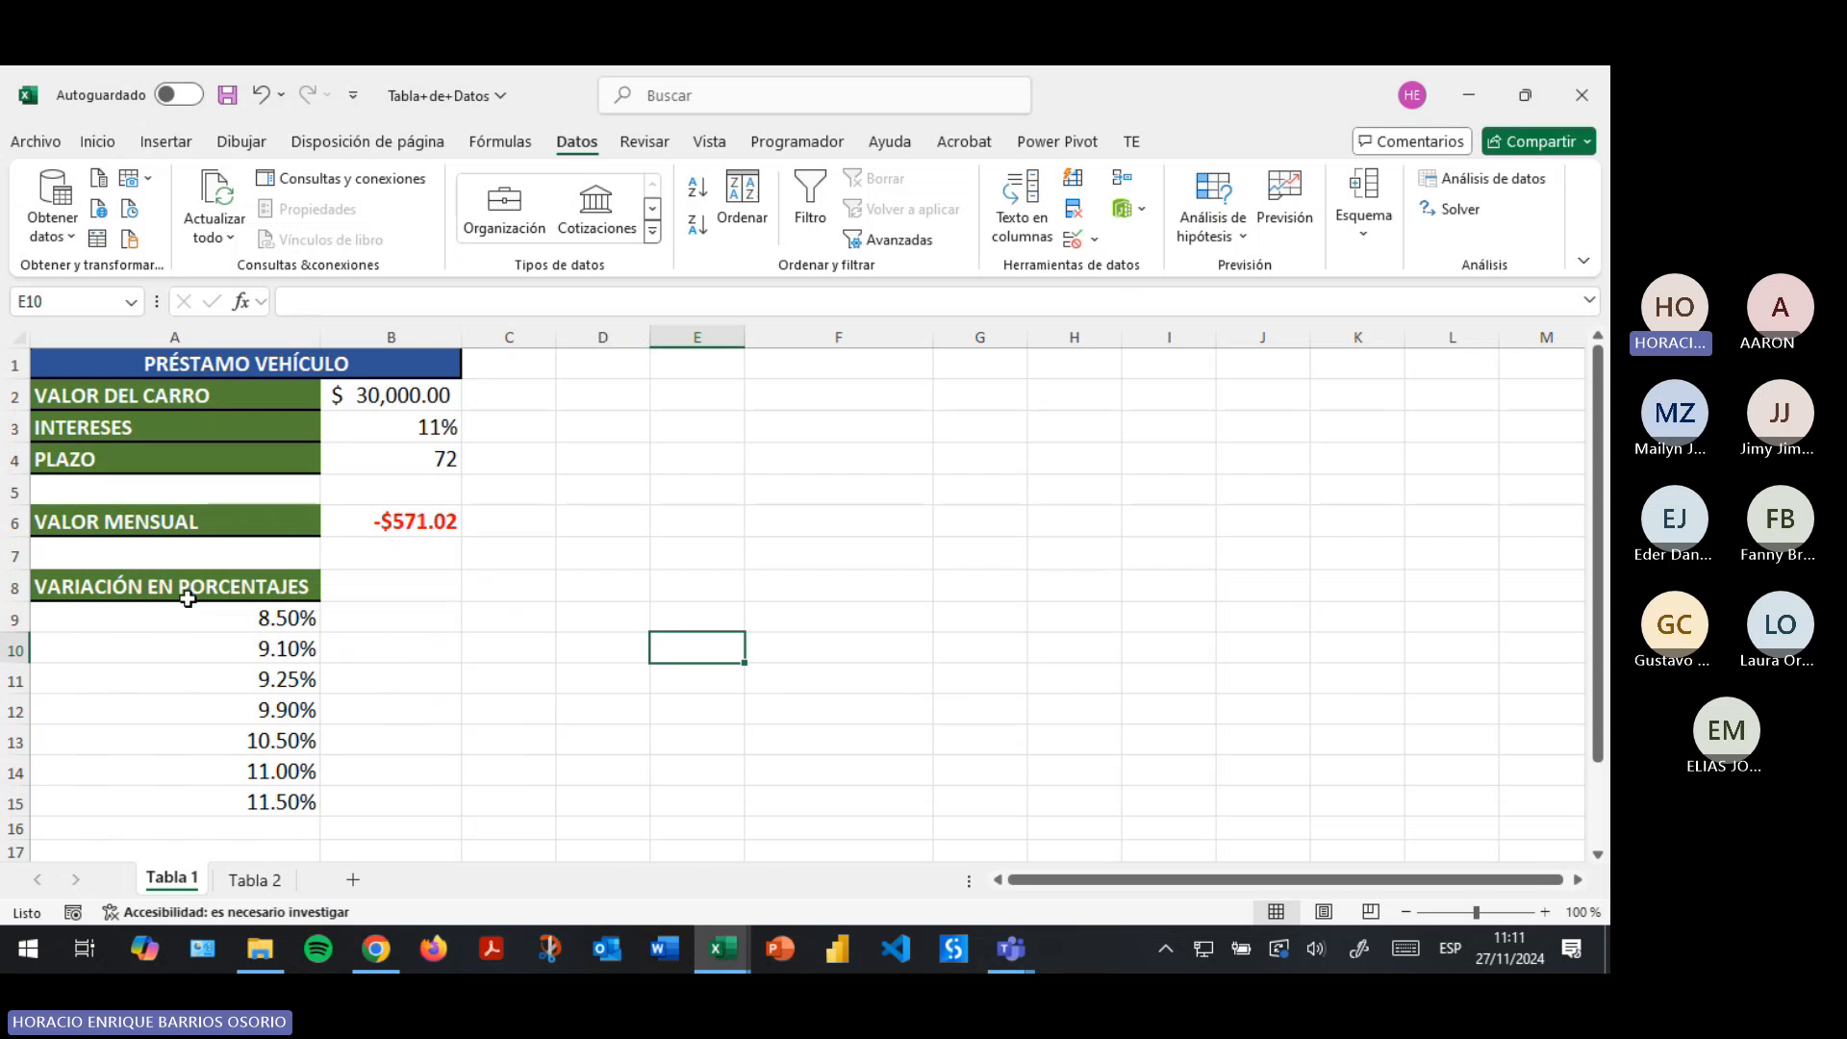
{"action": "left_click_drag", "start_coordinate": [183, 615], "coordinate": [242, 800]}
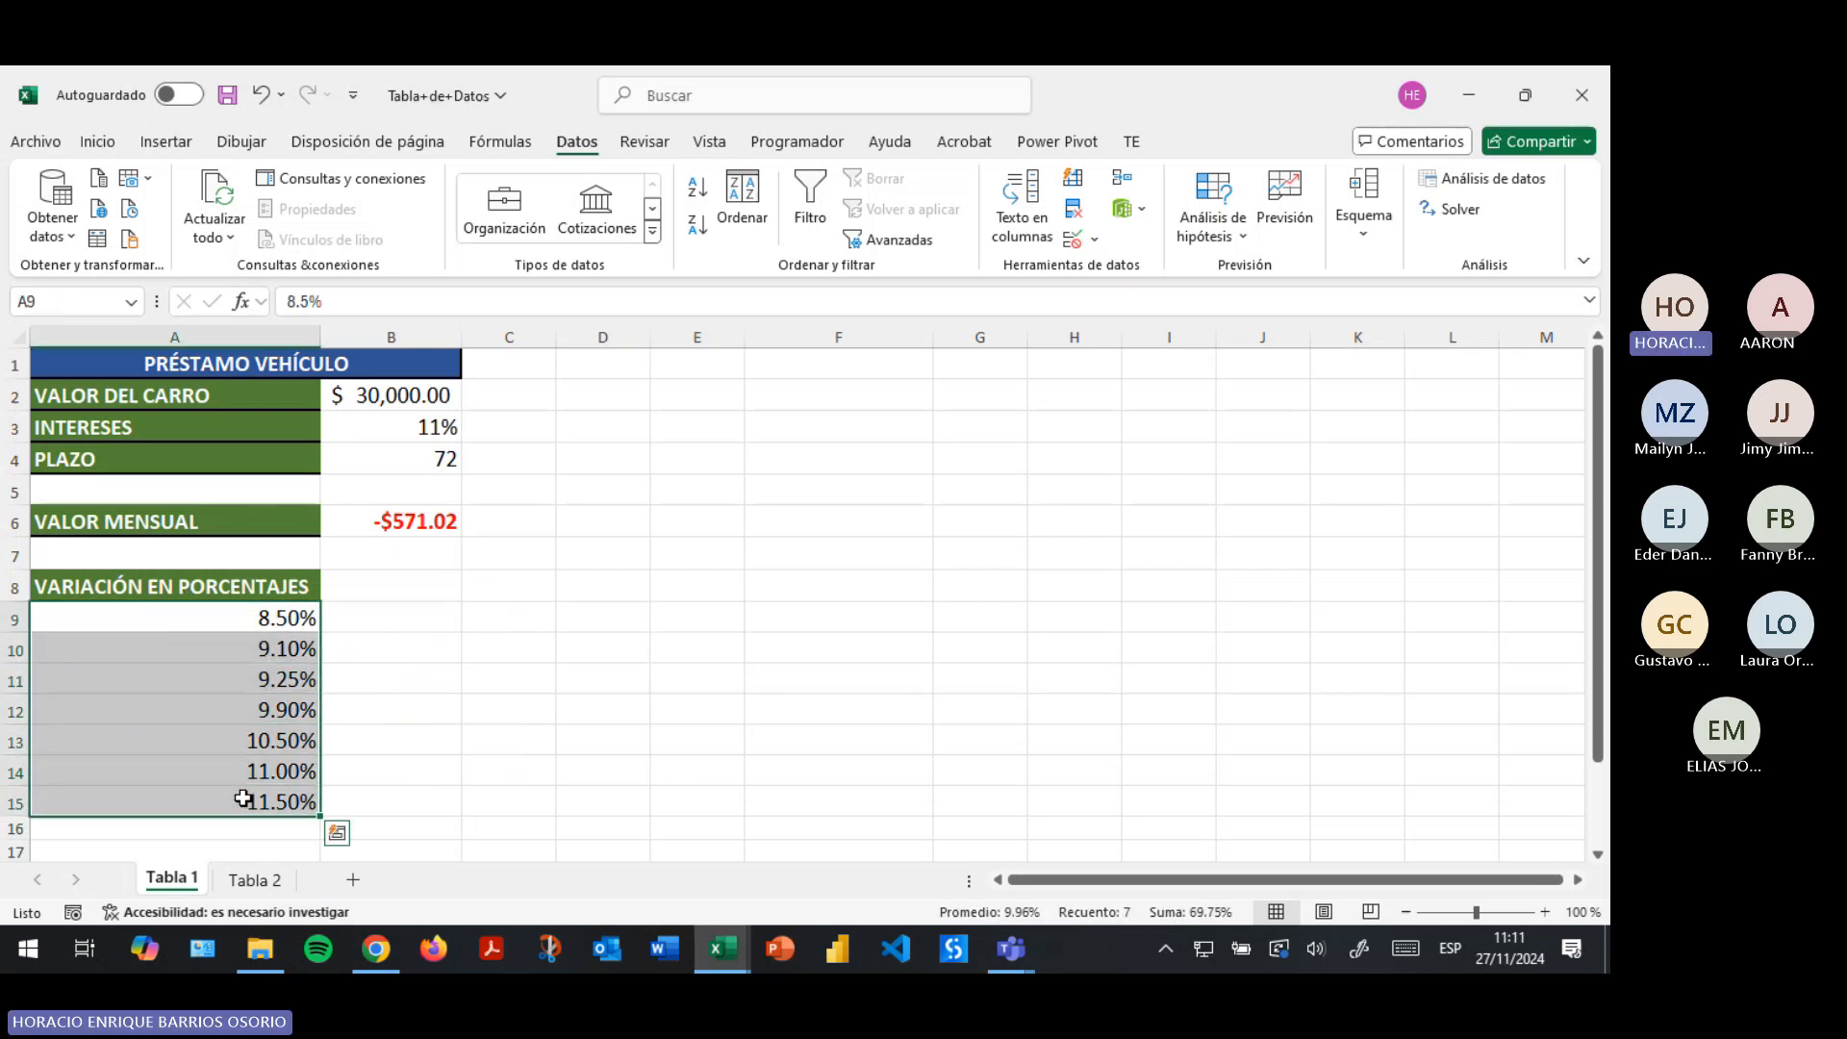
{"action": "left_click", "coordinate": [402, 521], "text": "ctrl"}
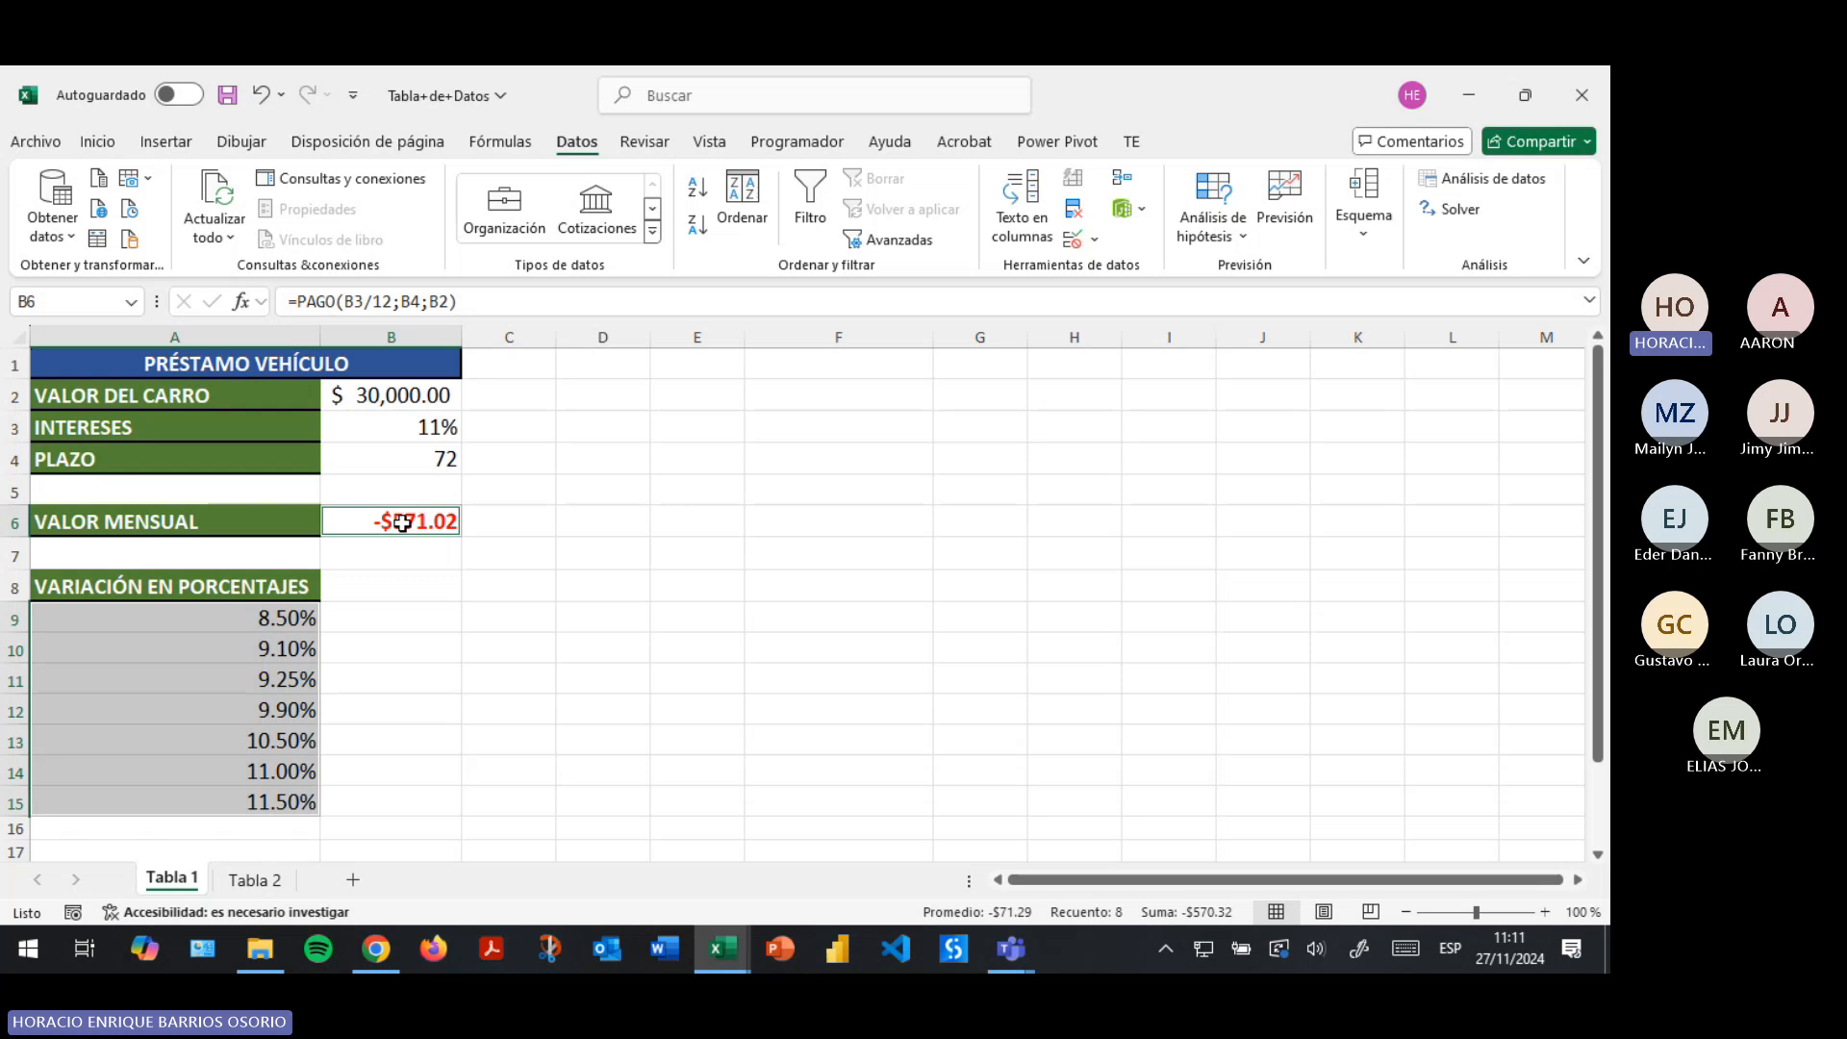
{"action": "left_click", "coordinate": [421, 584]}
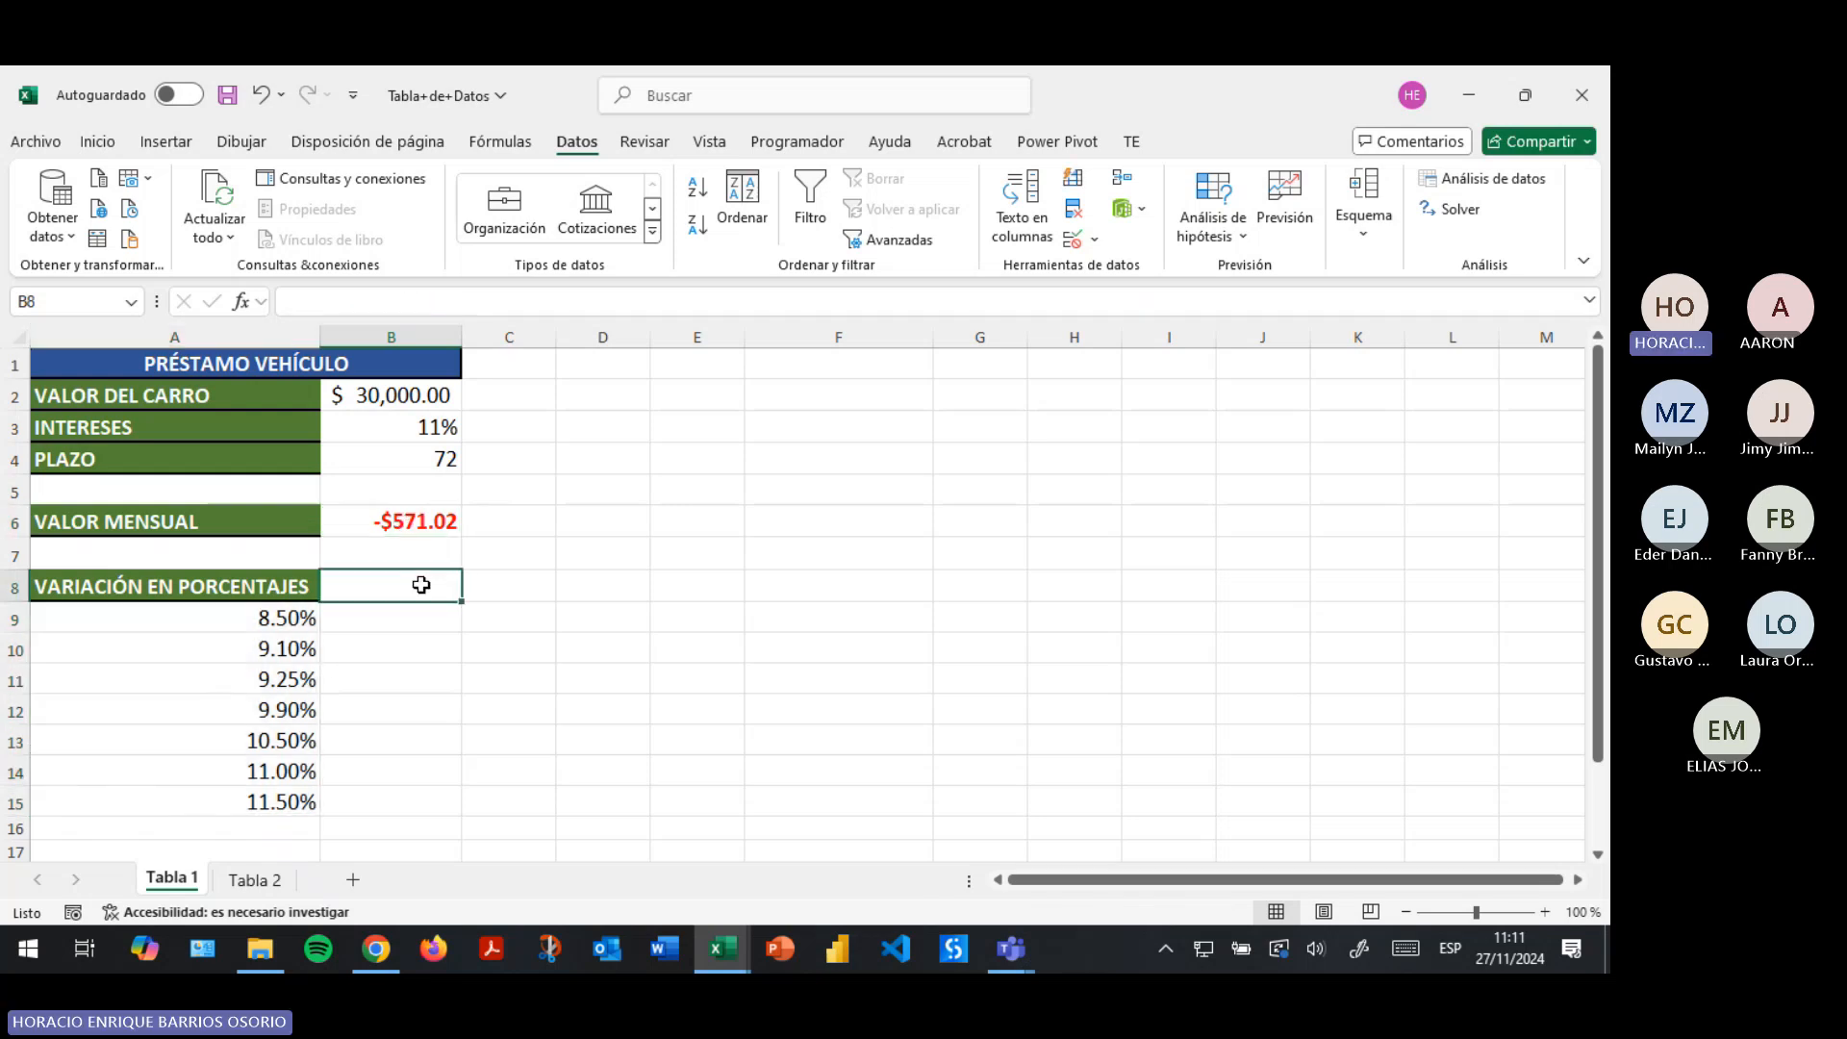
{"action": "left_click", "coordinate": [266, 621]}
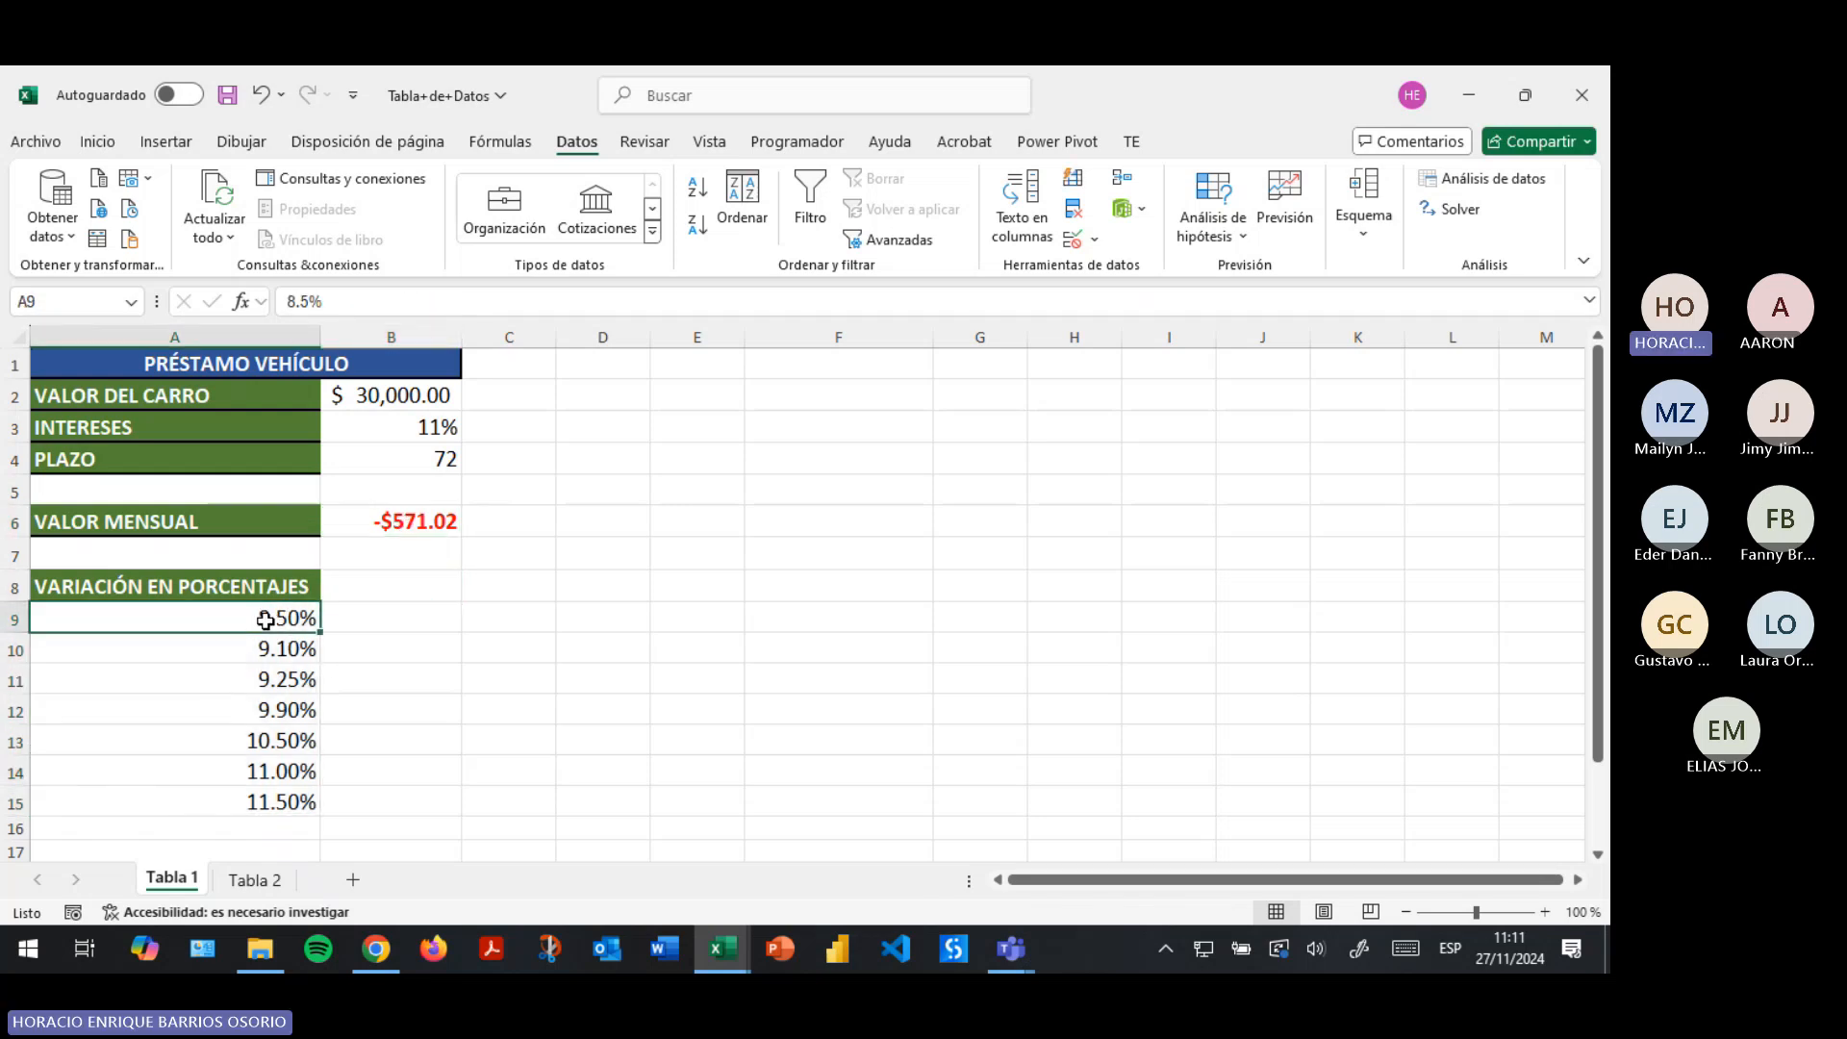
Try to create a what-if data table on rates A9:A15 plus payment cell B6, with B3 as the column input cell.
{"action": "left_click_drag", "start_coordinate": [265, 621], "coordinate": [309, 799]}
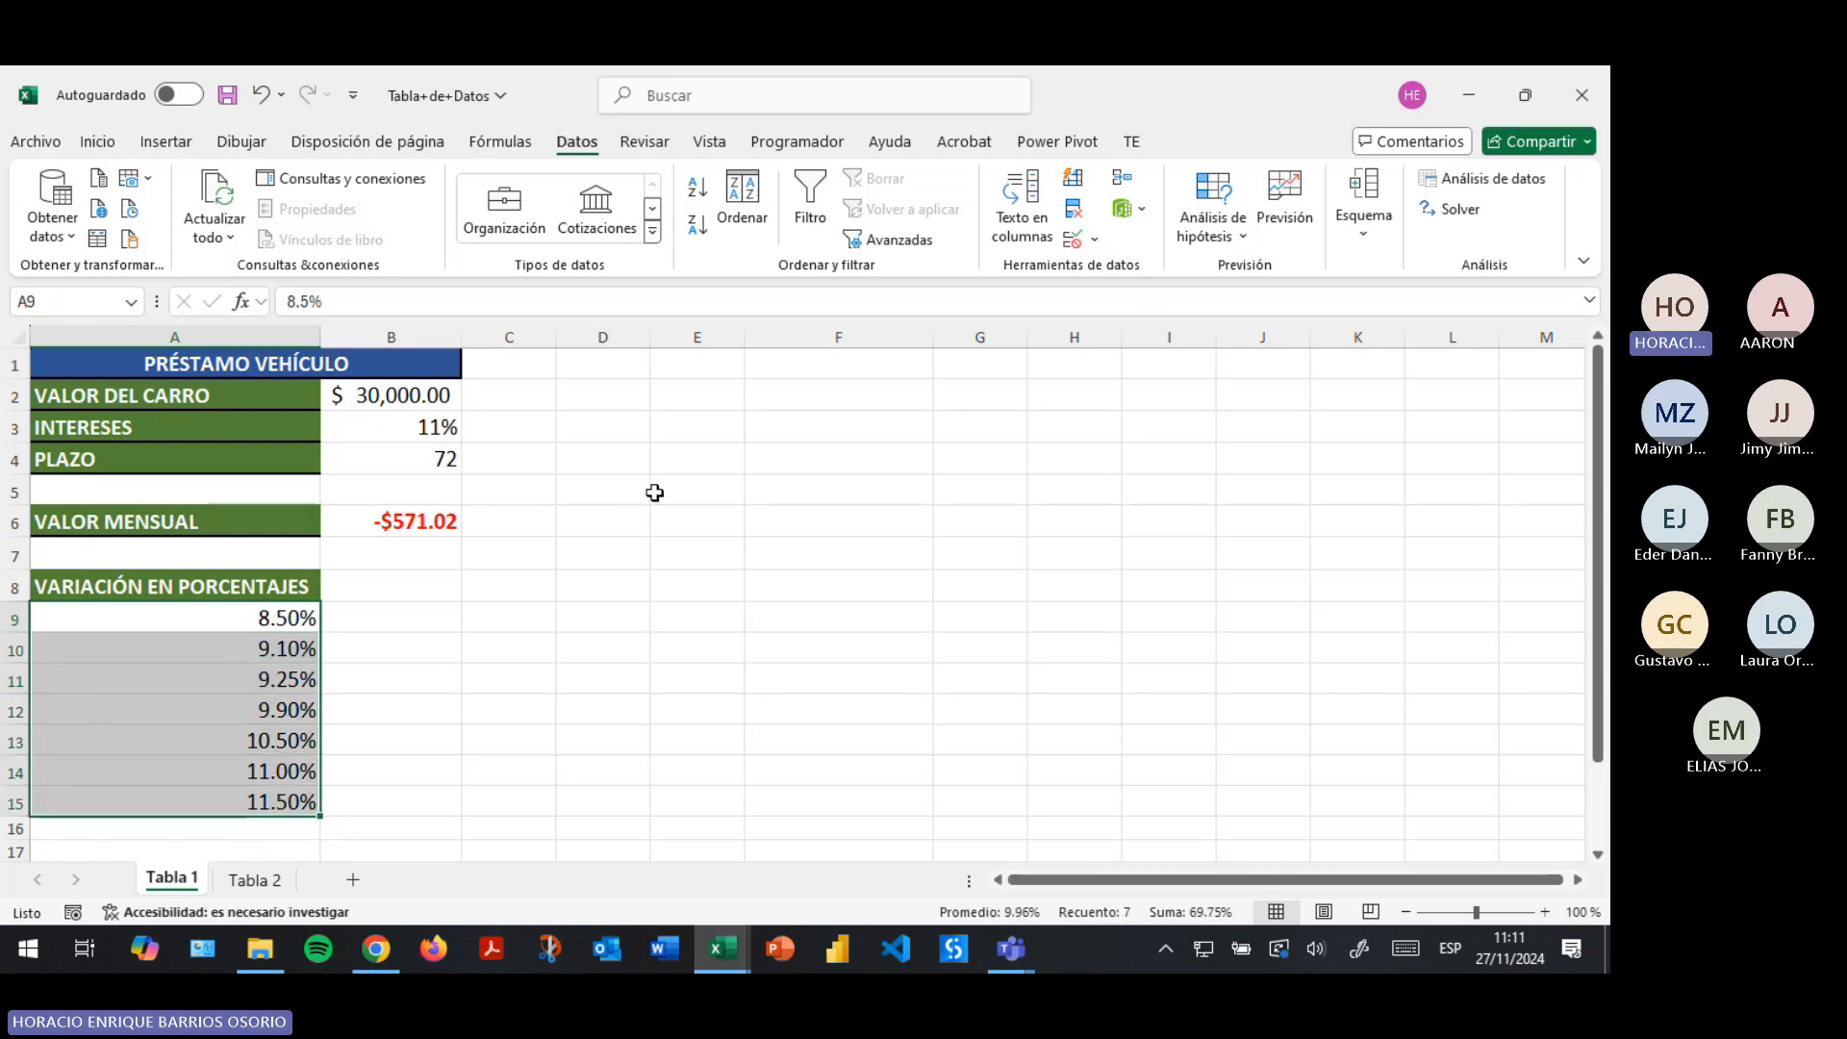
{"action": "left_click", "coordinate": [414, 512], "text": "ctrl"}
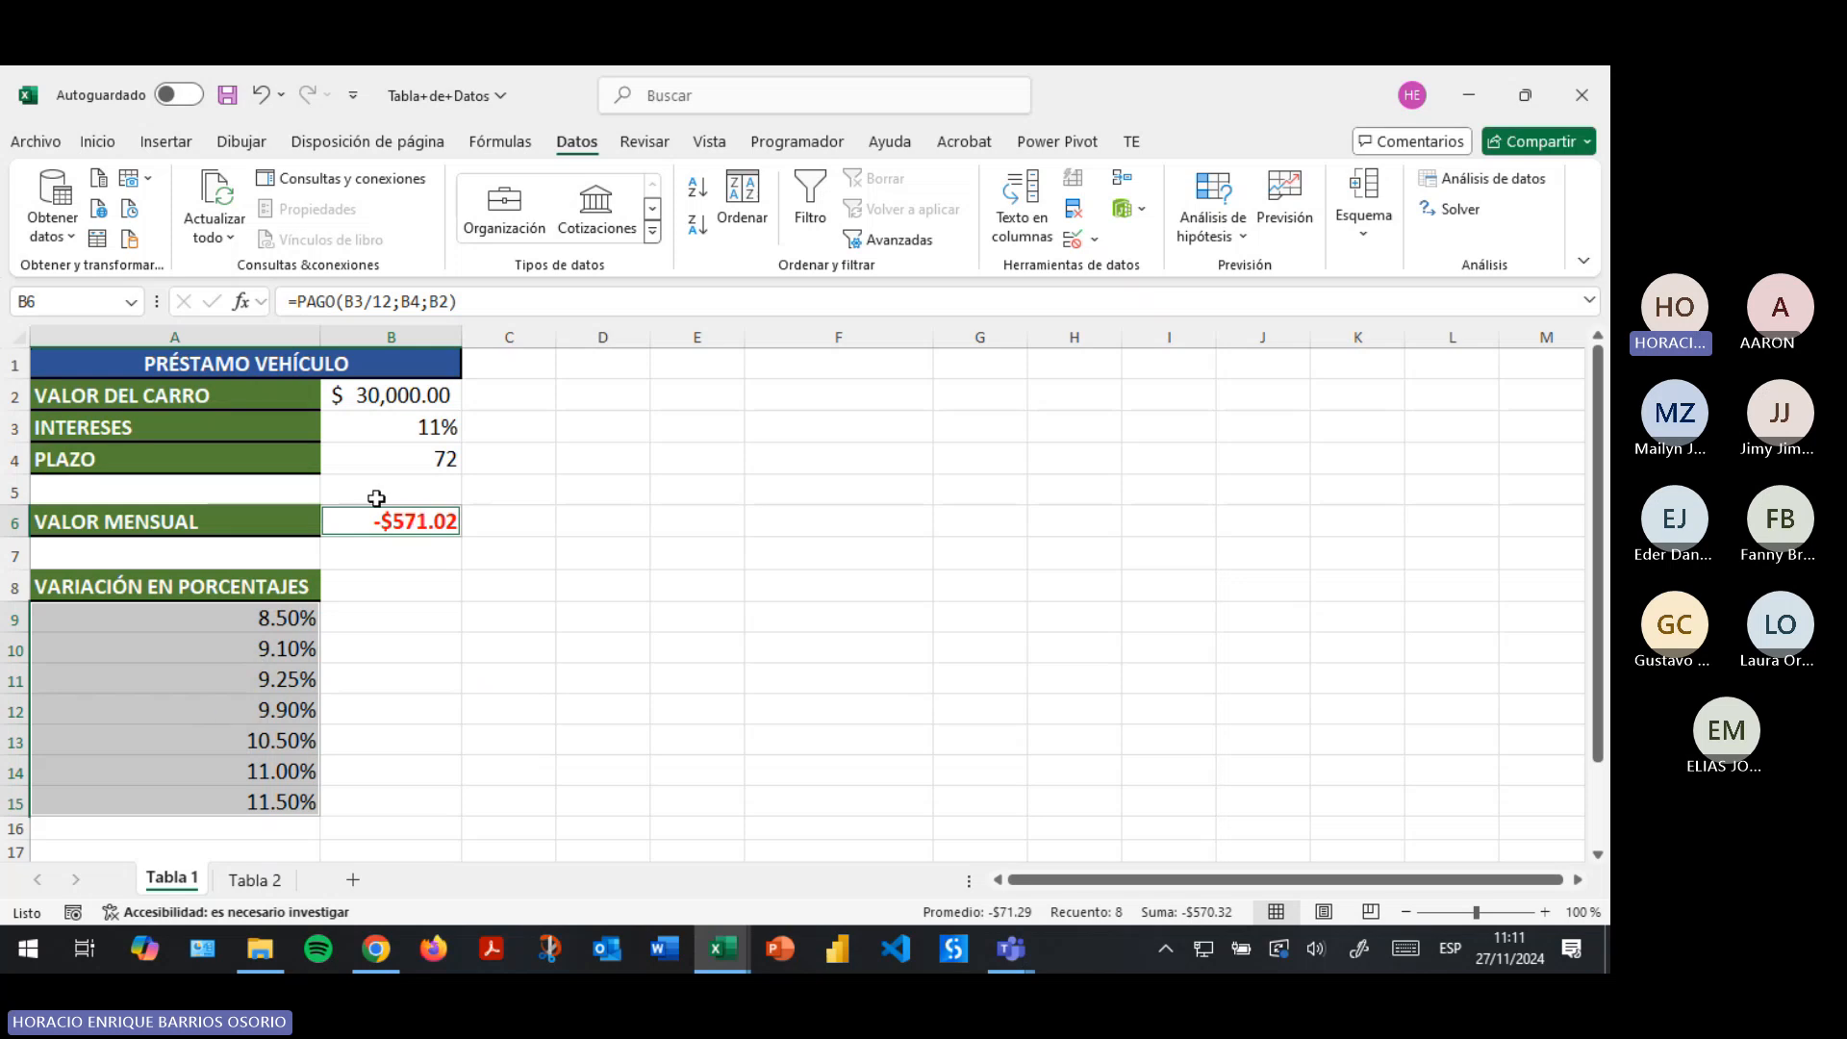
{"action": "left_click", "coordinate": [1239, 229]}
{"action": "left_click", "coordinate": [1284, 338]}
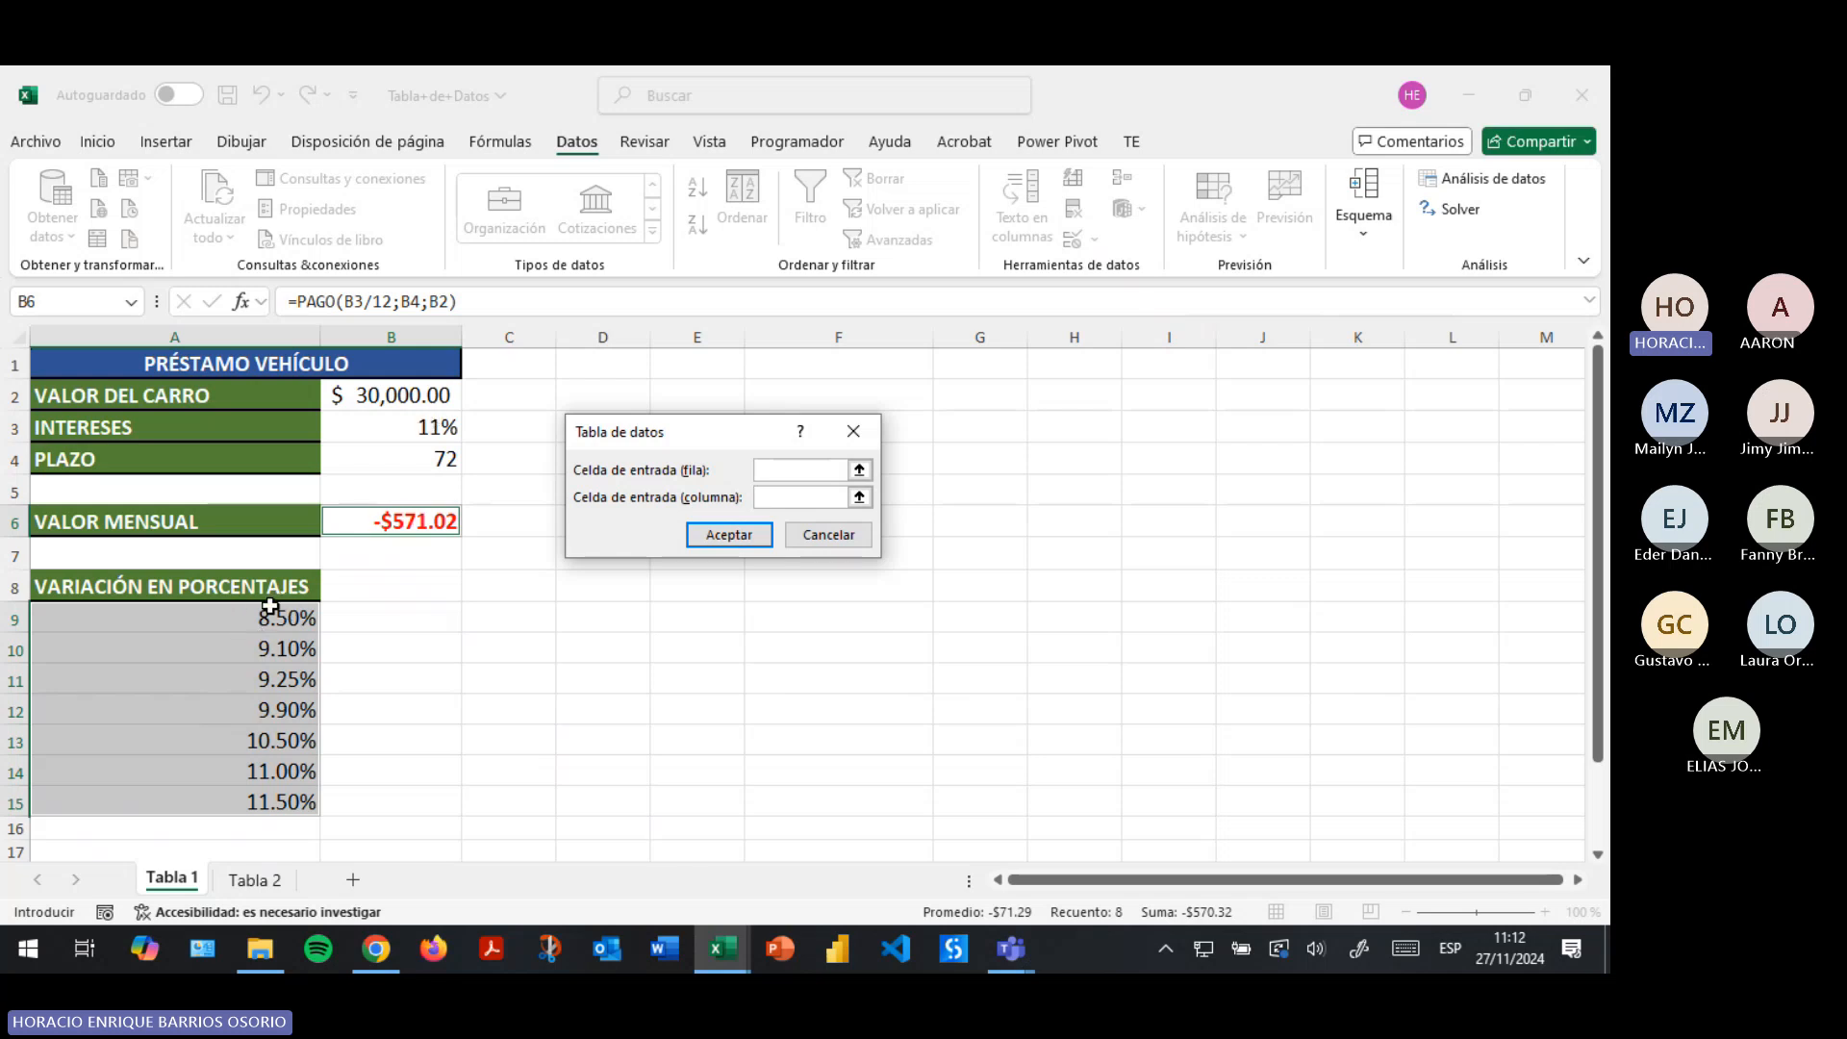
{"action": "left_click", "coordinate": [787, 494]}
{"action": "left_click", "coordinate": [762, 496]}
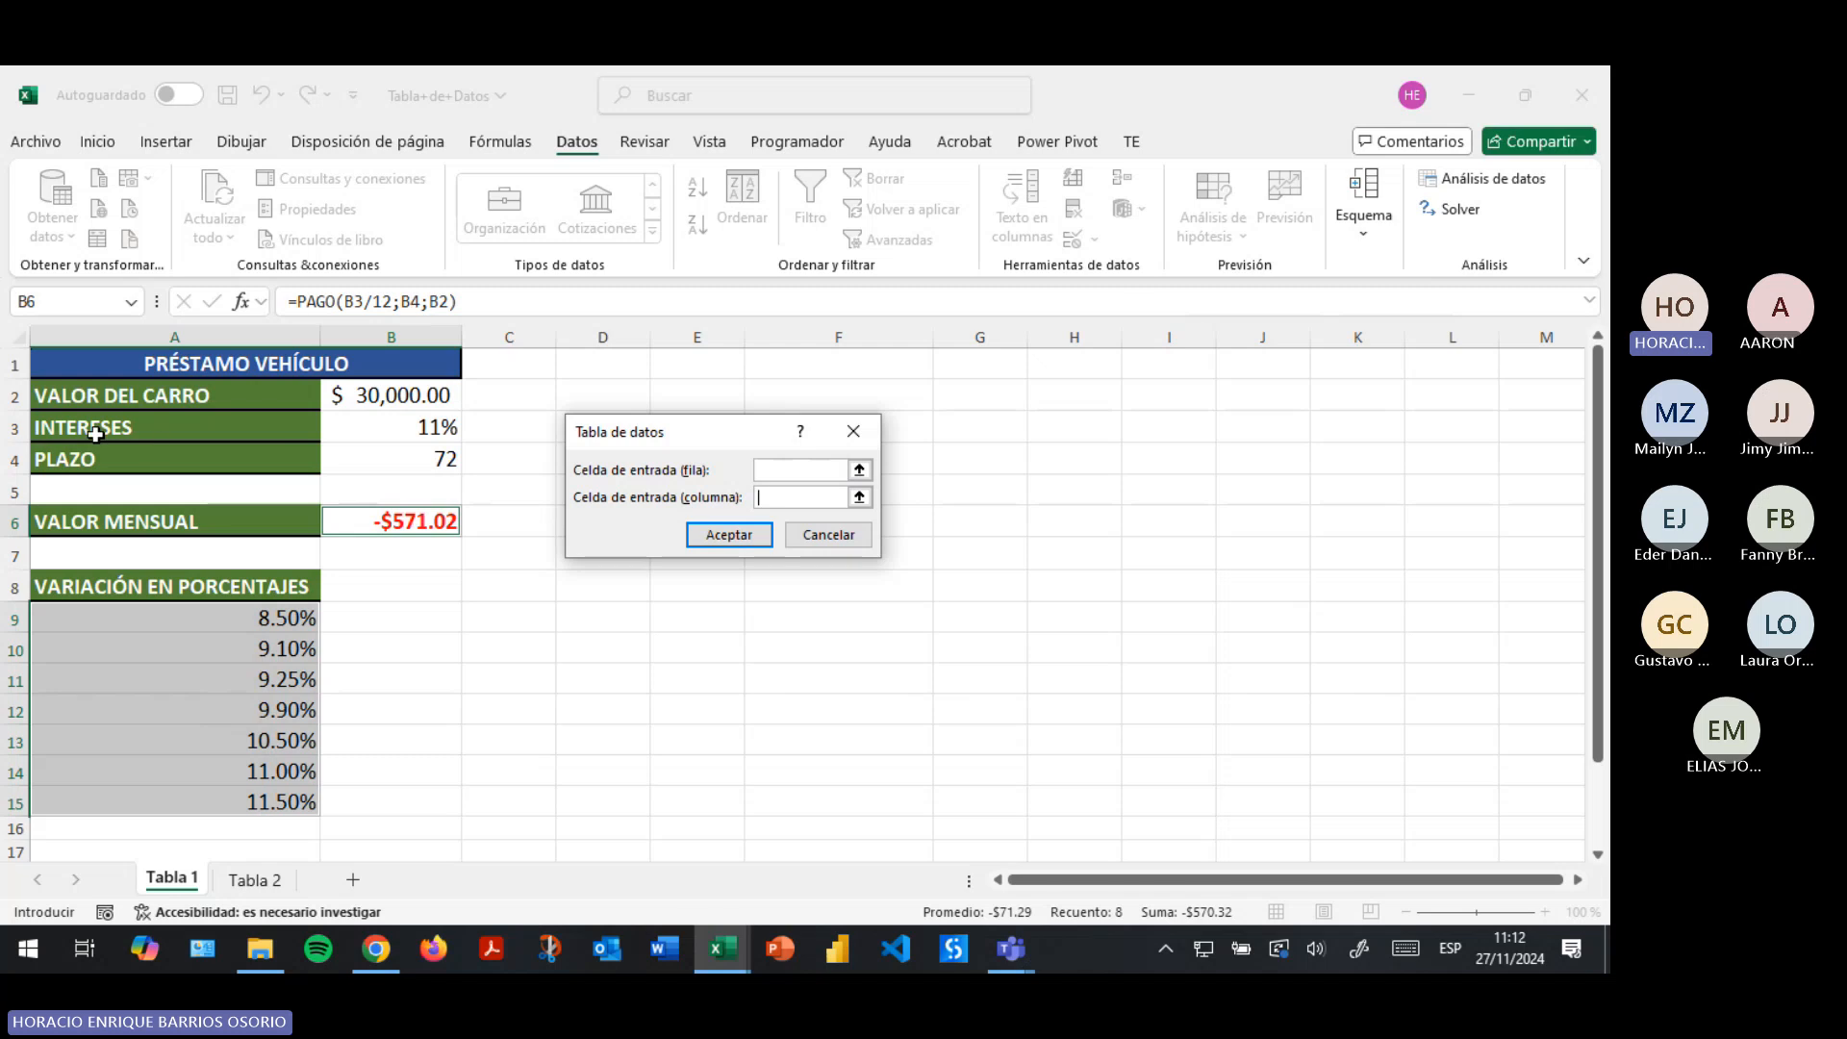
{"action": "left_click", "coordinate": [433, 424]}
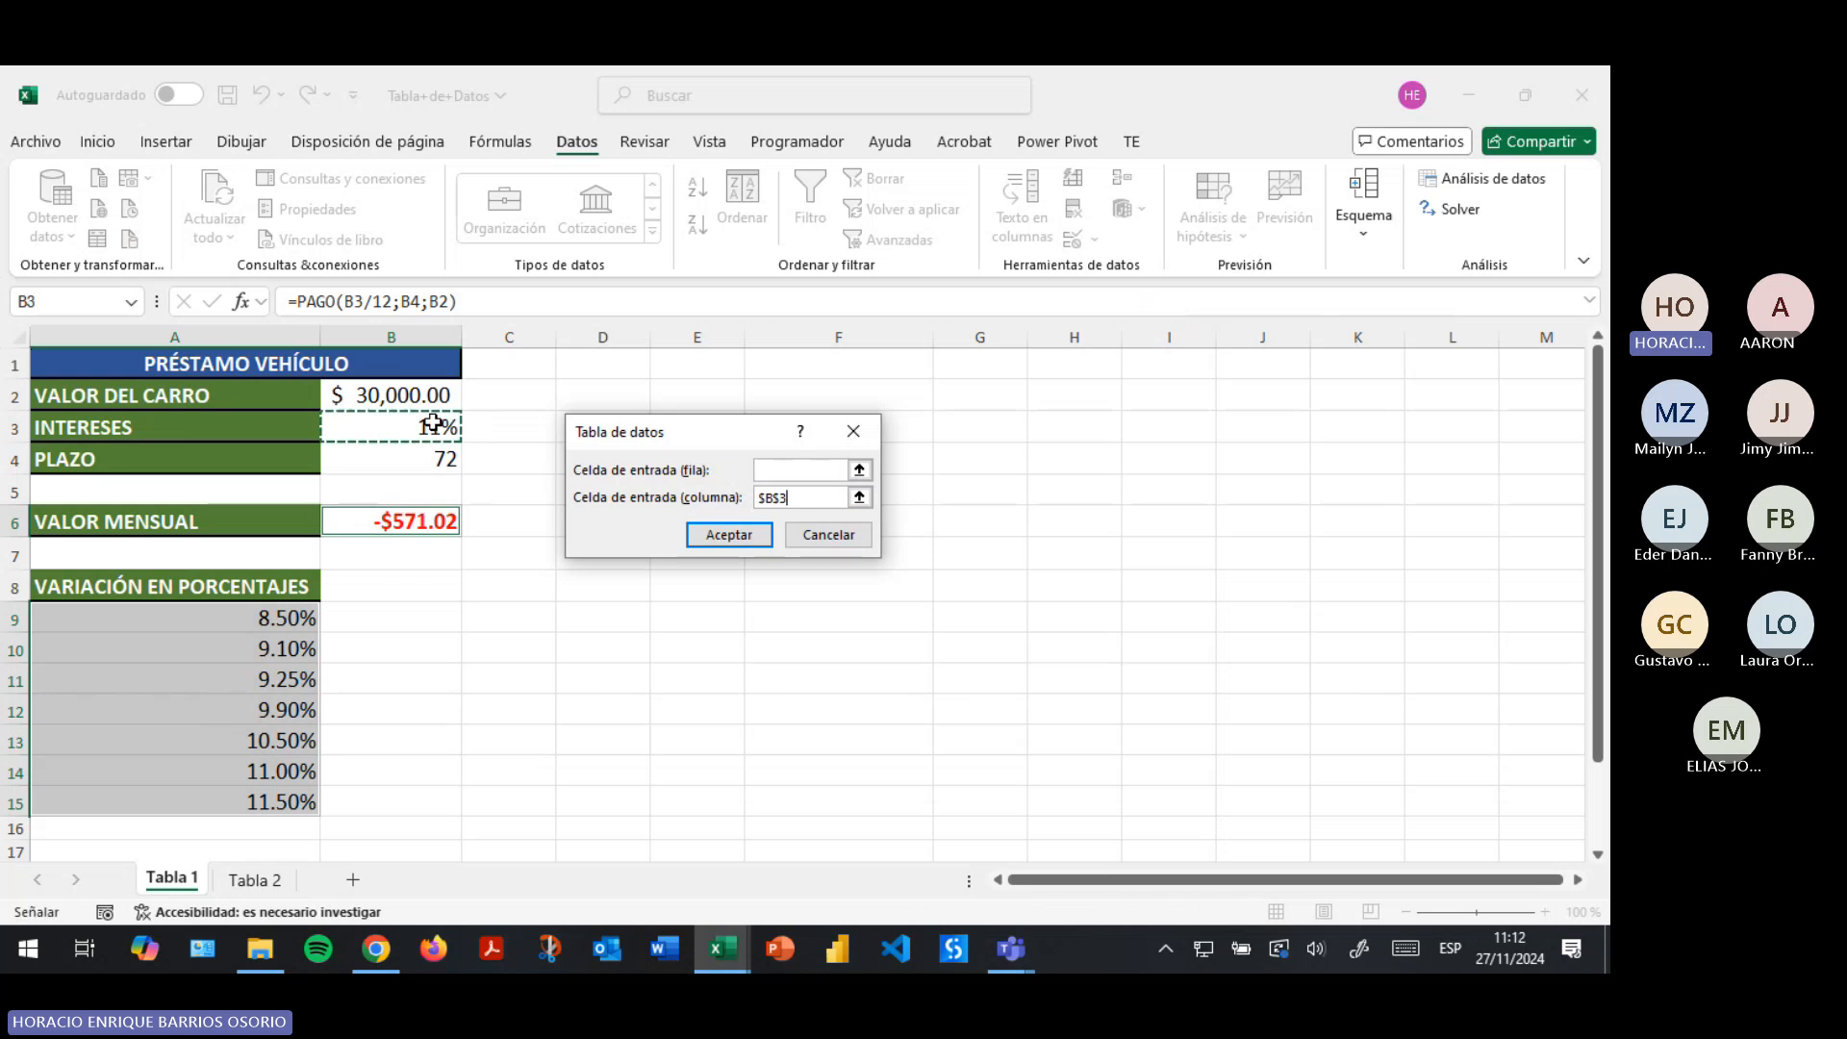
{"action": "left_click", "coordinate": [799, 497]}
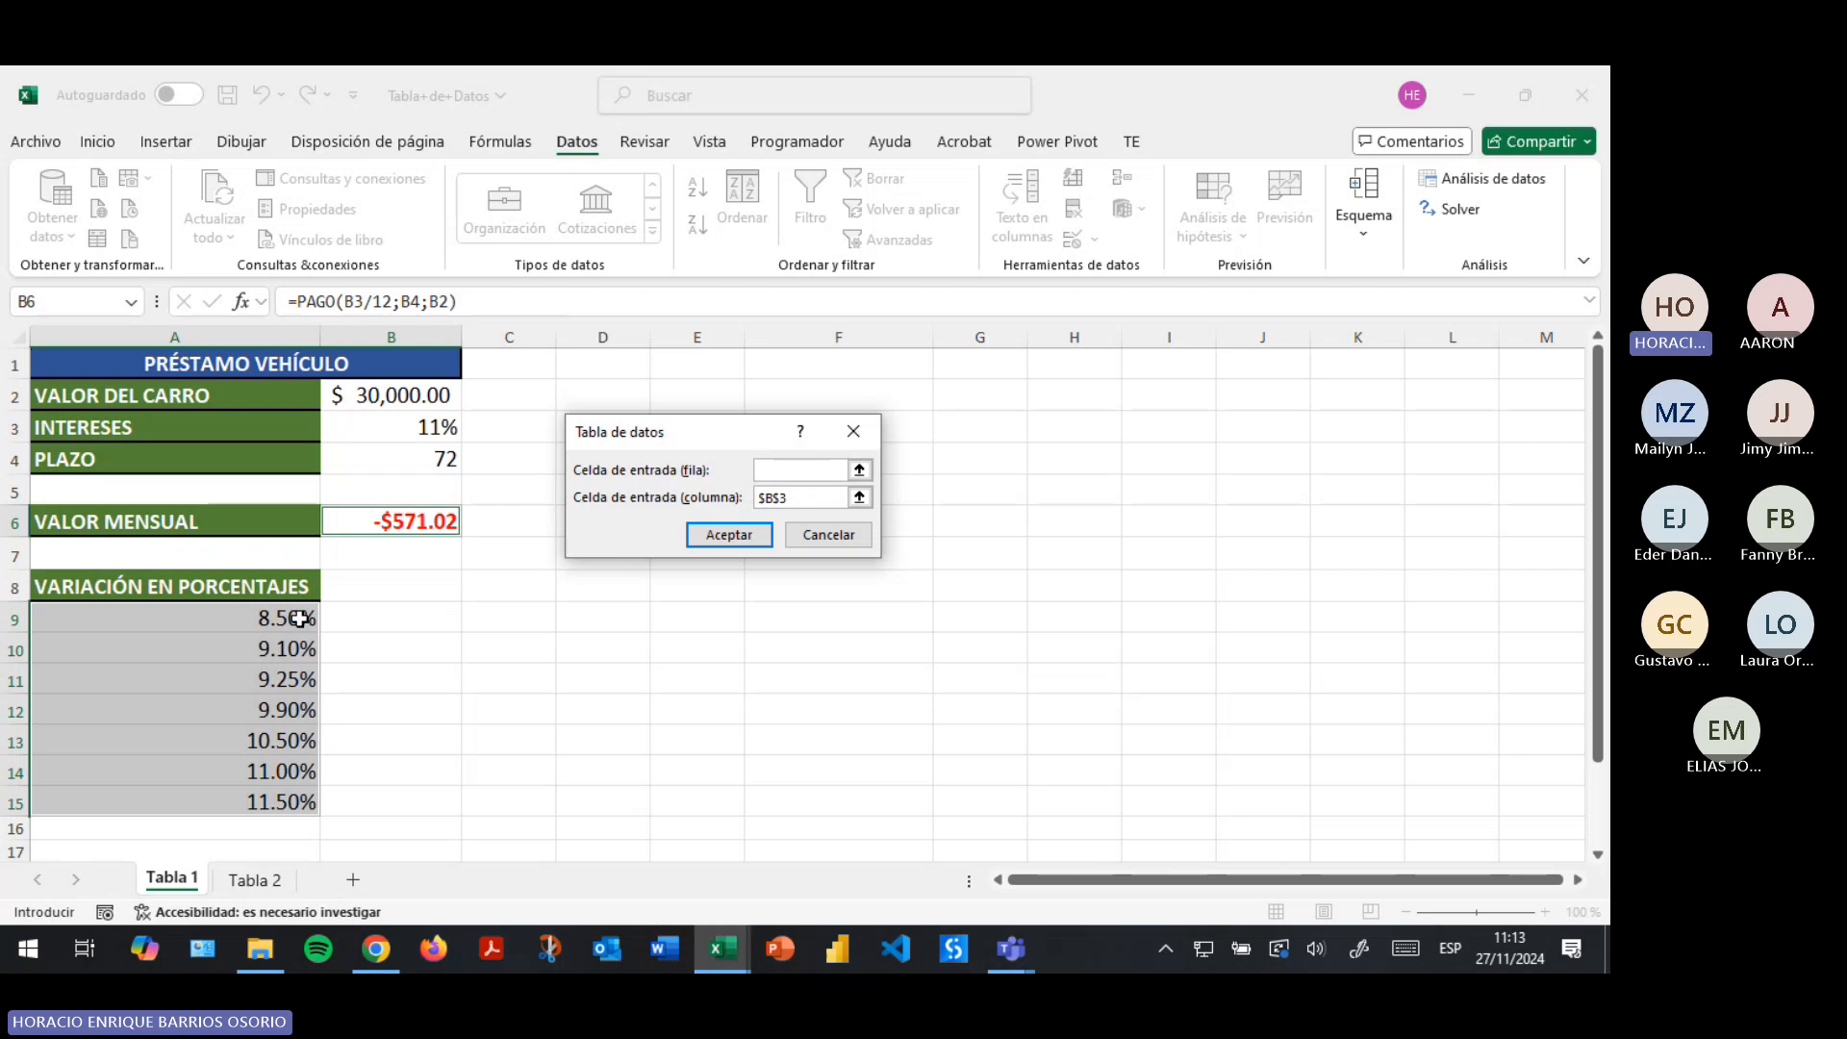
{"action": "left_click", "coordinate": [741, 532]}
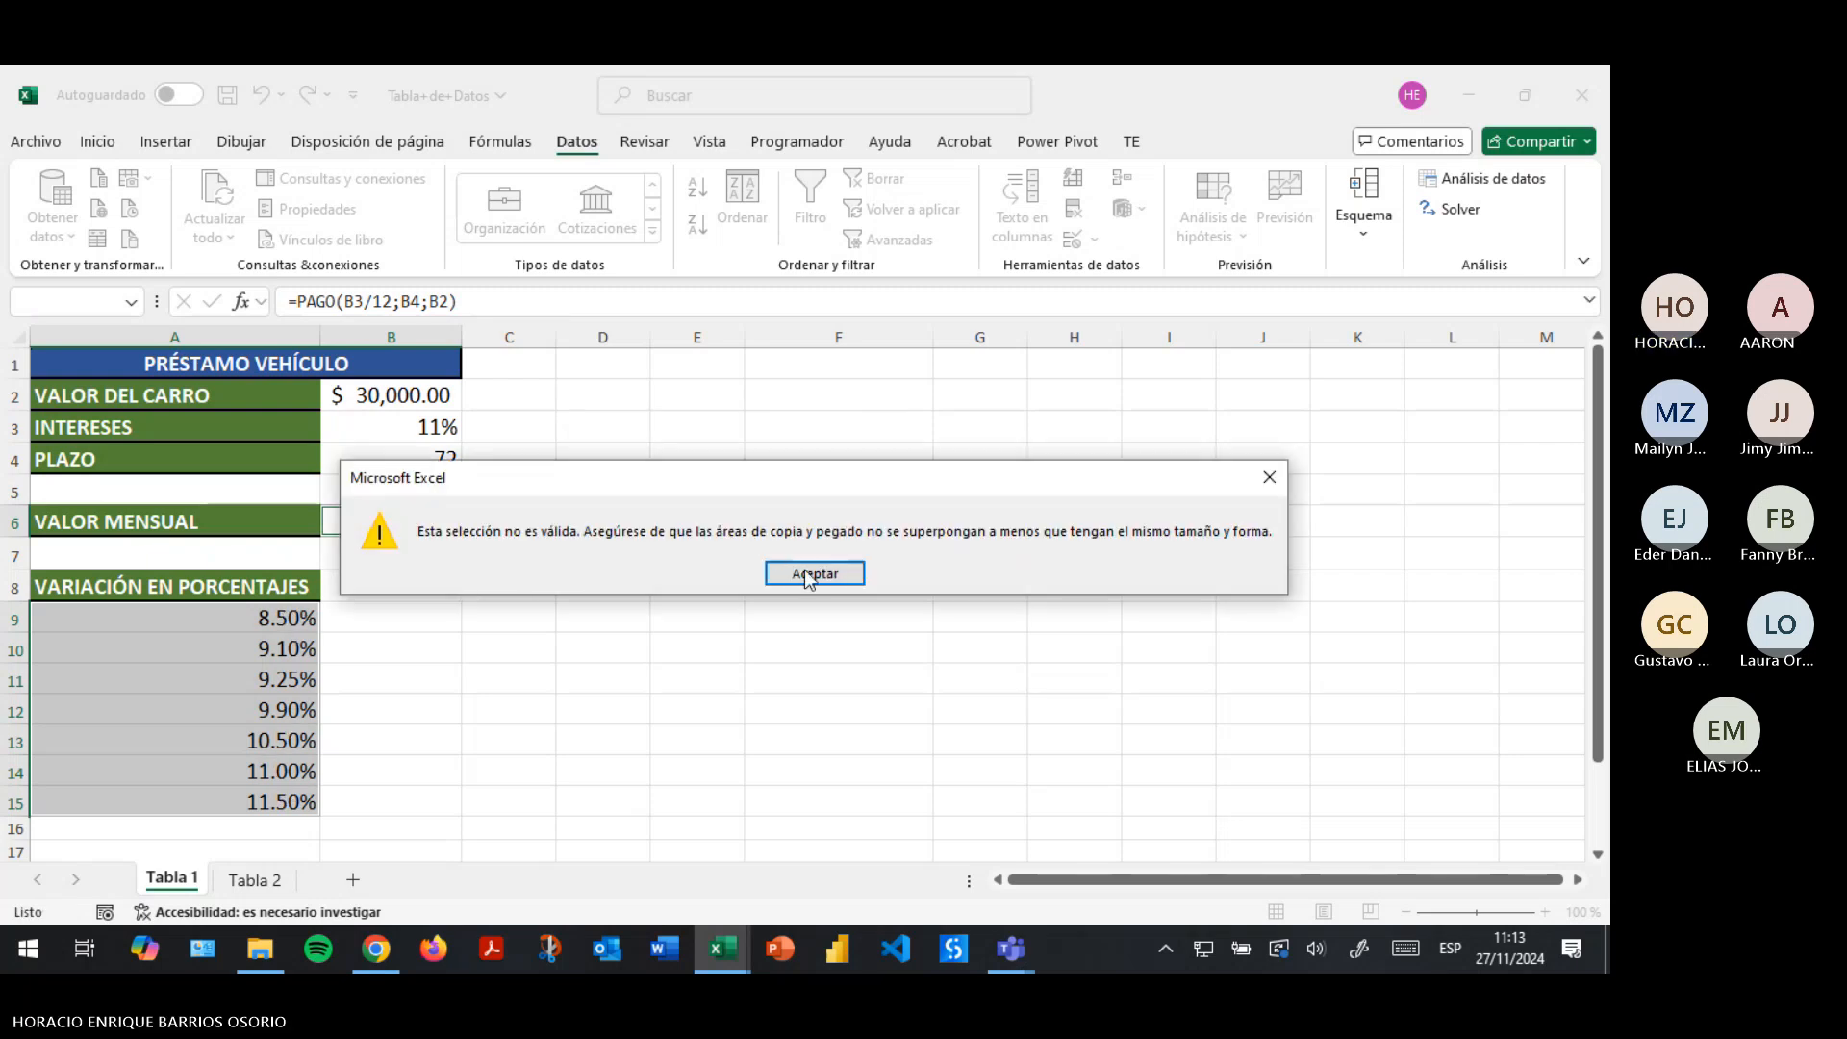
{"action": "left_click", "coordinate": [806, 574]}
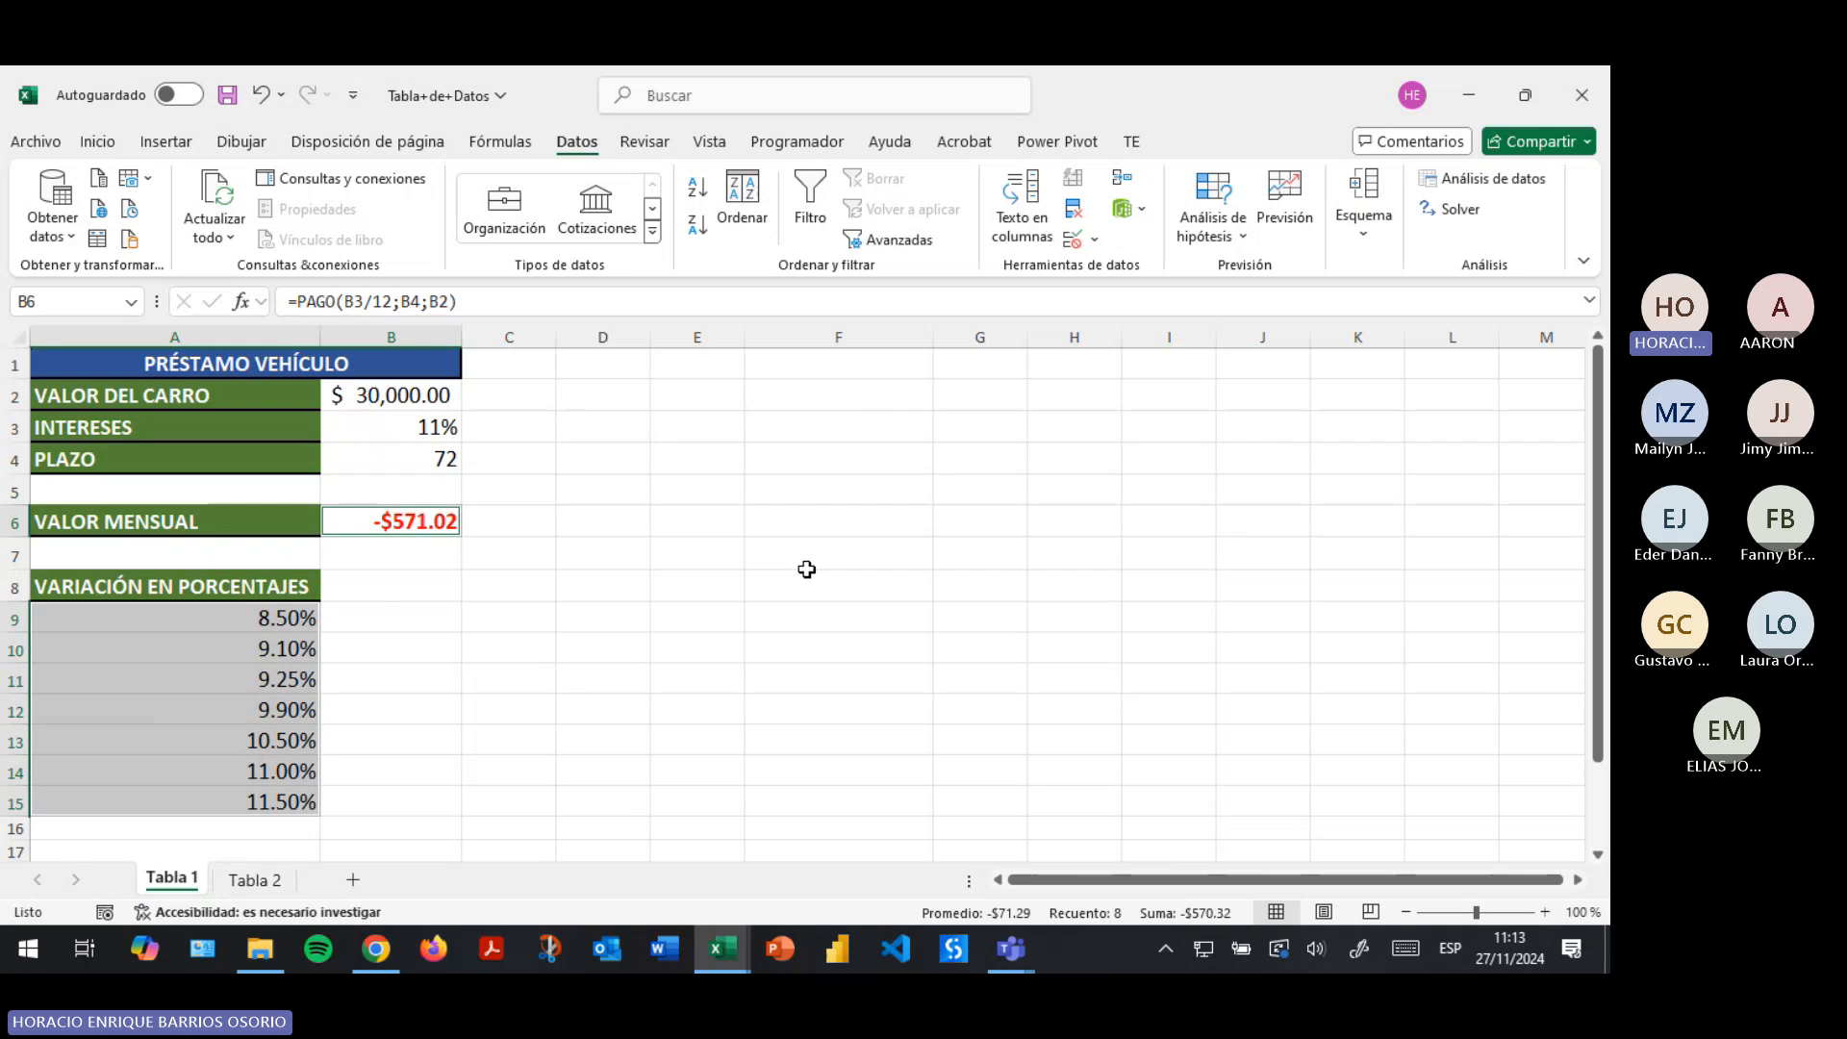
Try a what-if data table on A9:B15 alone, with interest cell B3 as the column input cell.
{"action": "left_click_drag", "start_coordinate": [284, 619], "coordinate": [412, 811]}
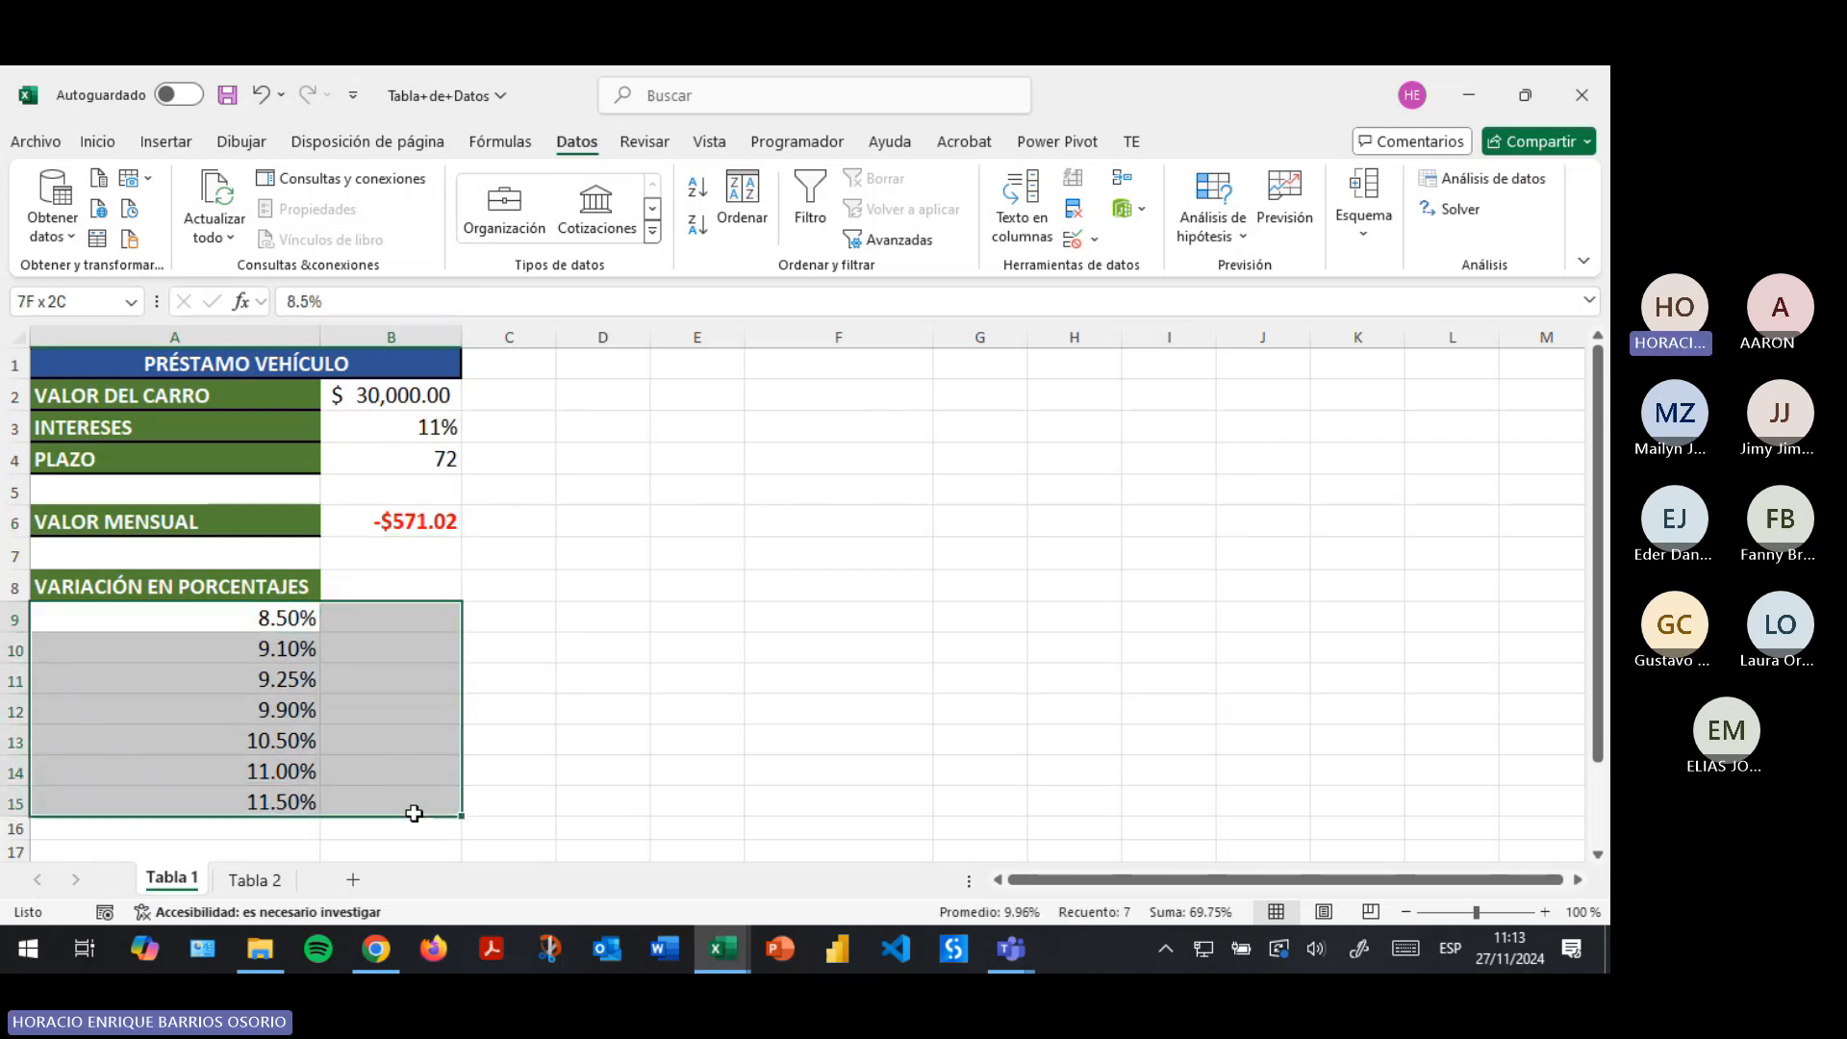
{"action": "left_click", "coordinate": [1241, 237]}
{"action": "left_click", "coordinate": [1265, 344]}
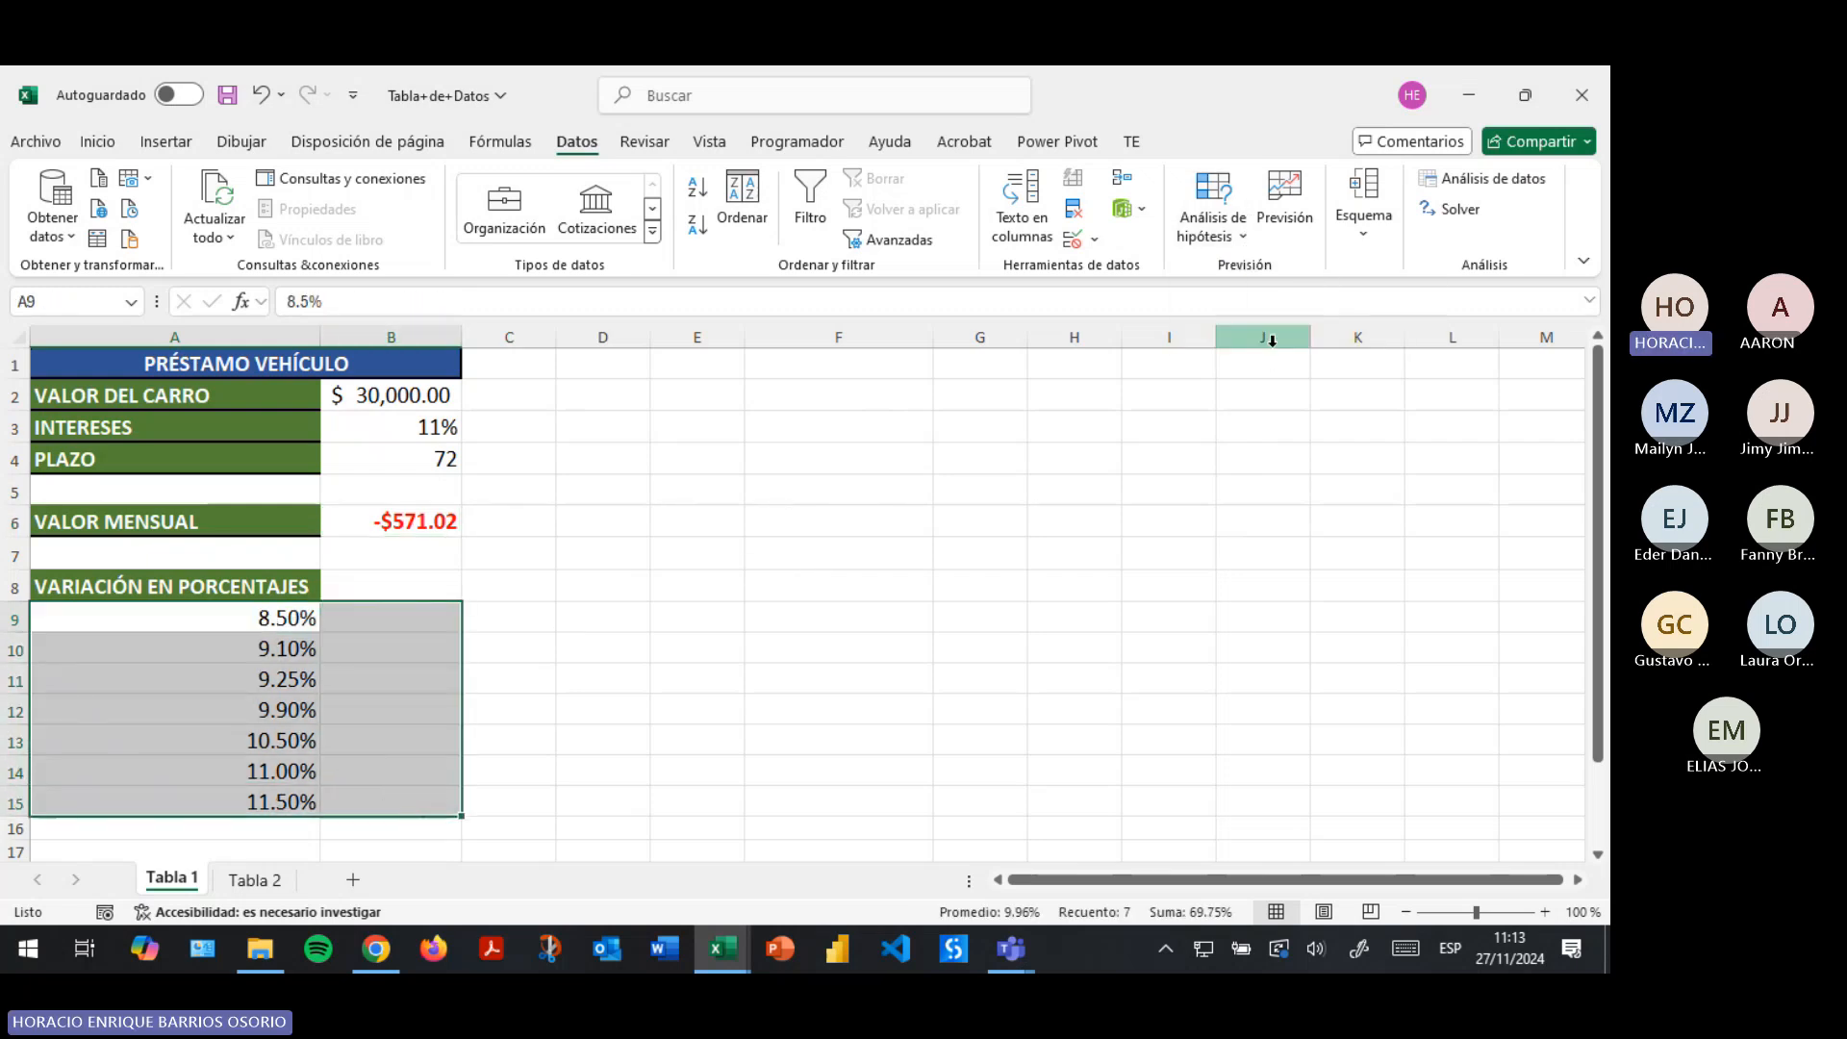
{"action": "left_click", "coordinate": [809, 497]}
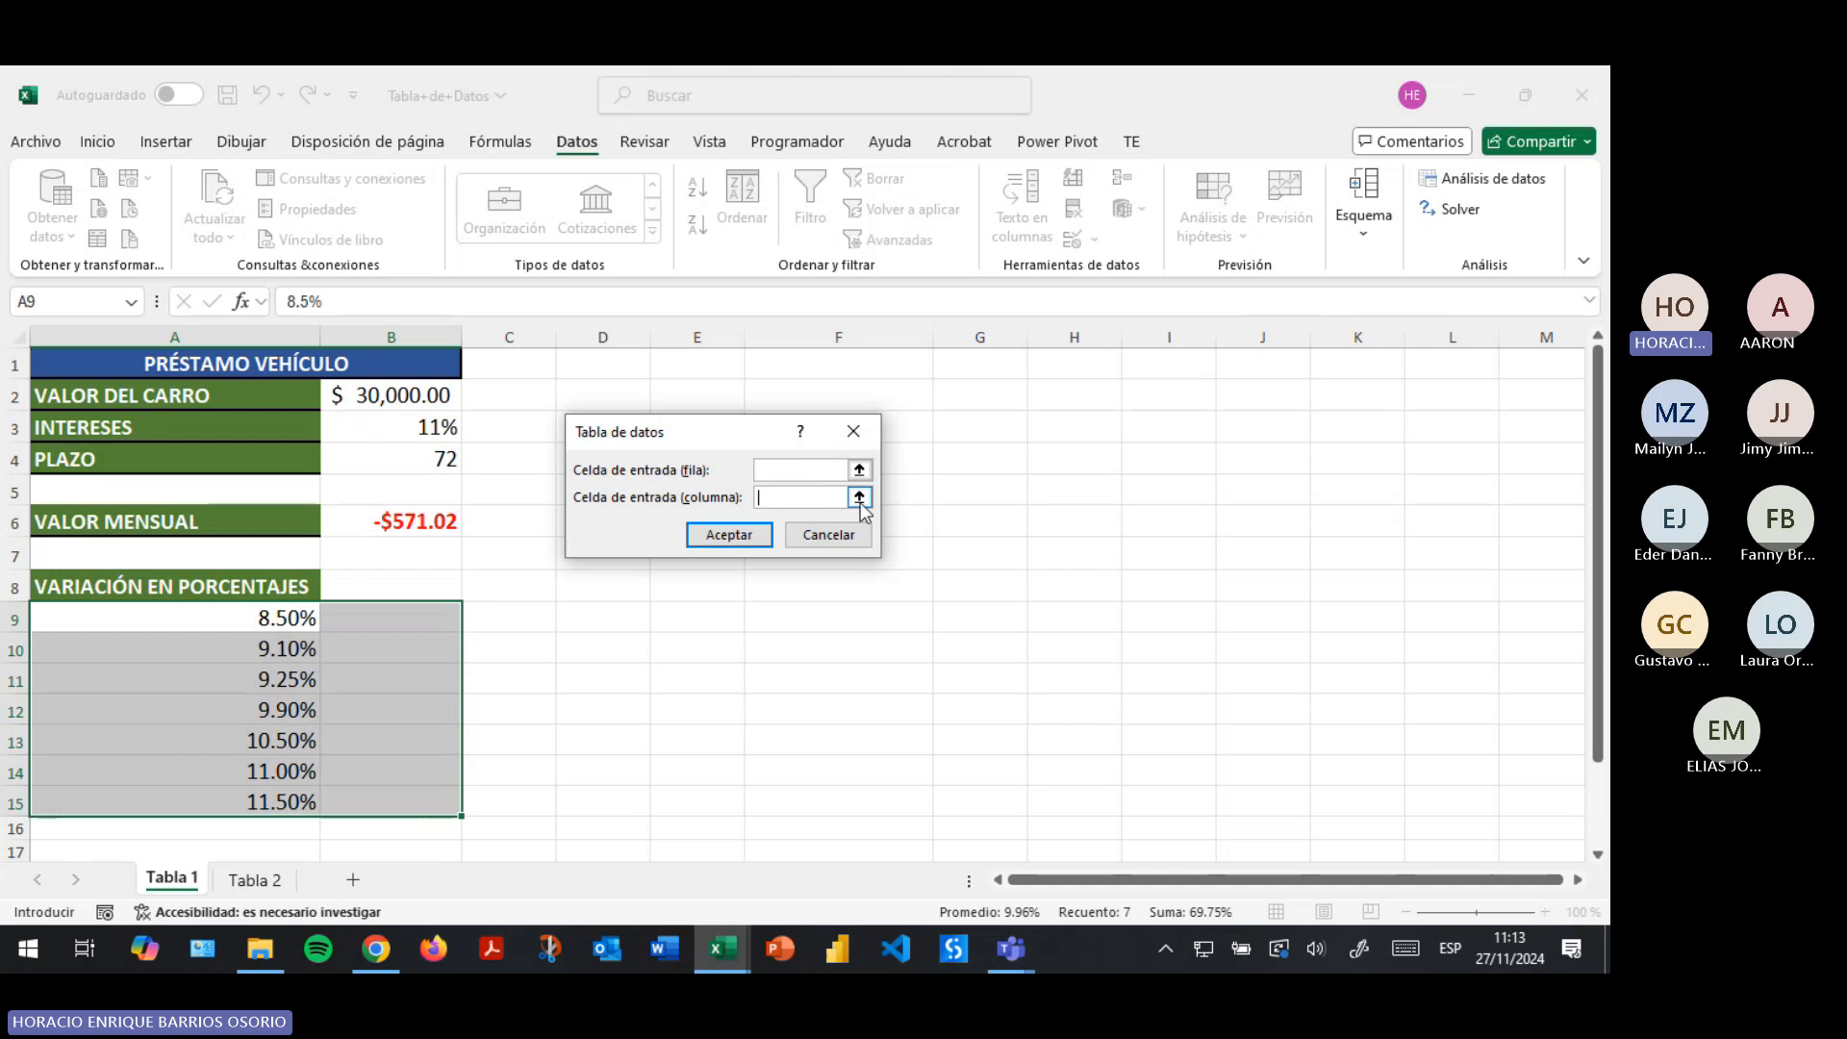
{"action": "left_click", "coordinate": [859, 497]}
{"action": "left_click", "coordinate": [409, 424]}
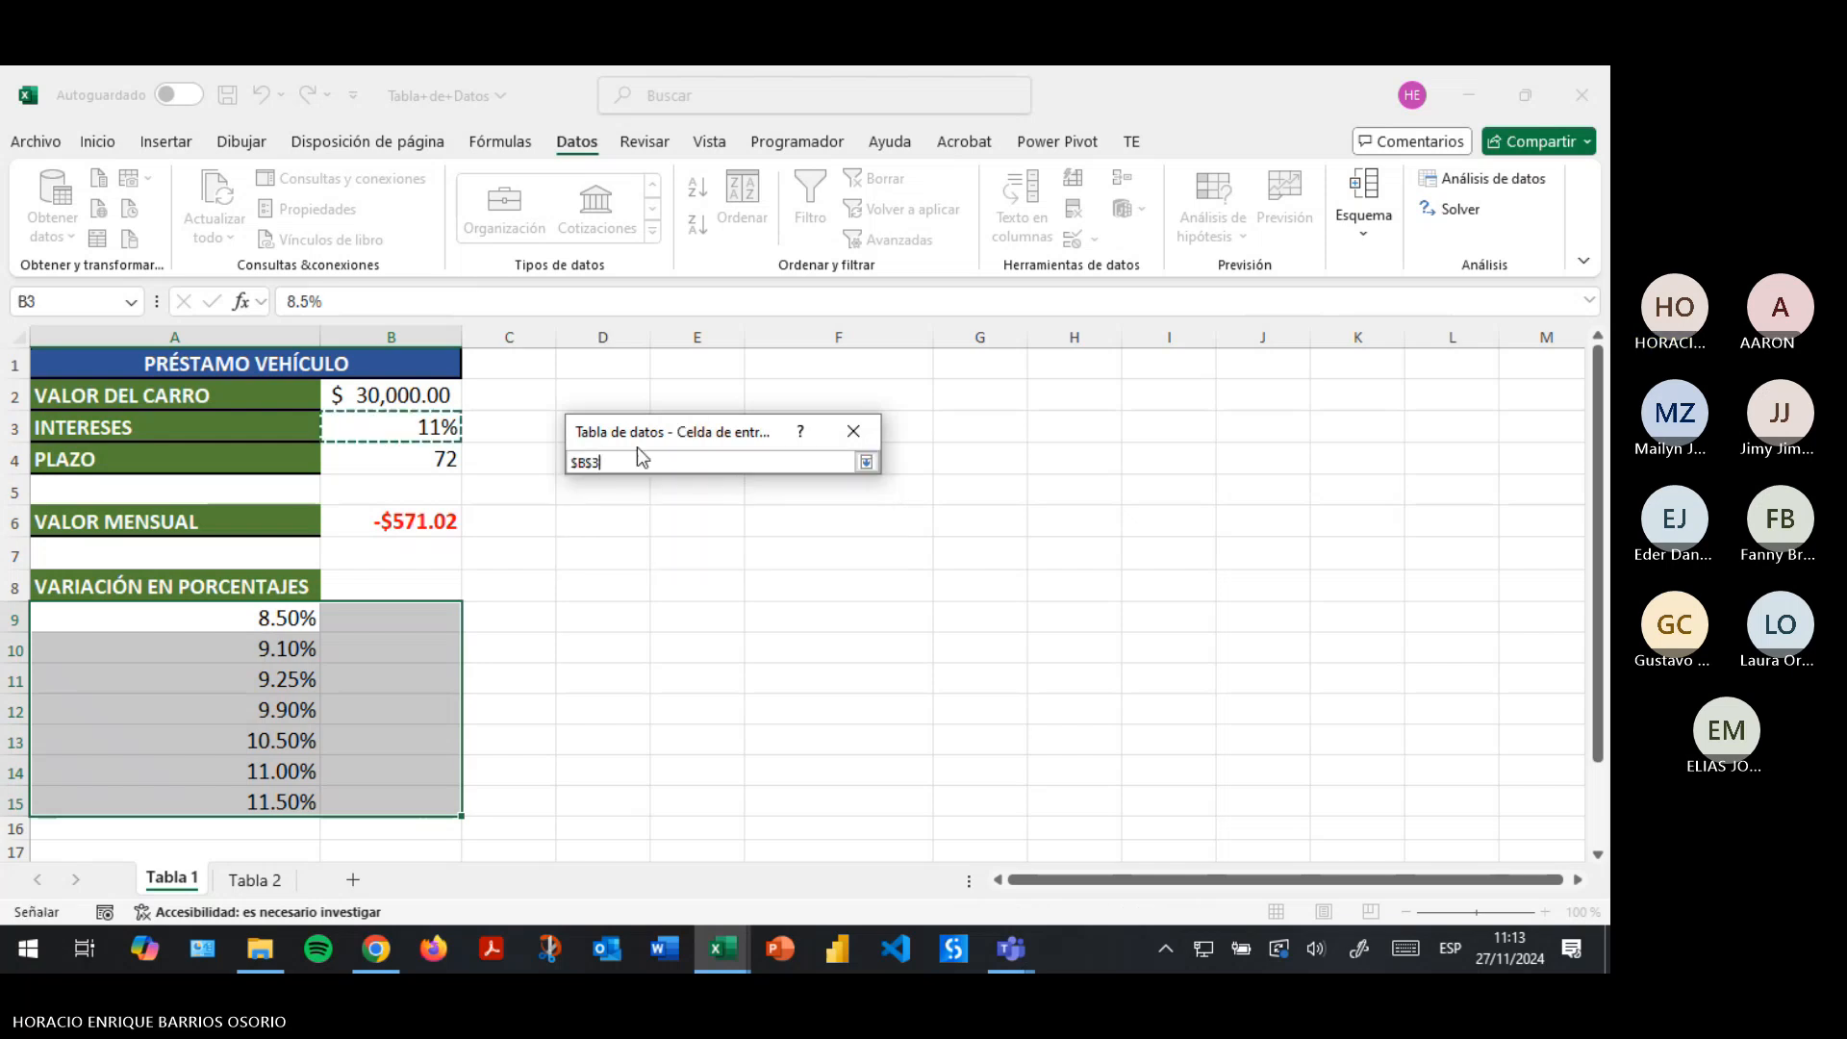
{"action": "left_click", "coordinate": [867, 464]}
{"action": "left_click", "coordinate": [737, 532]}
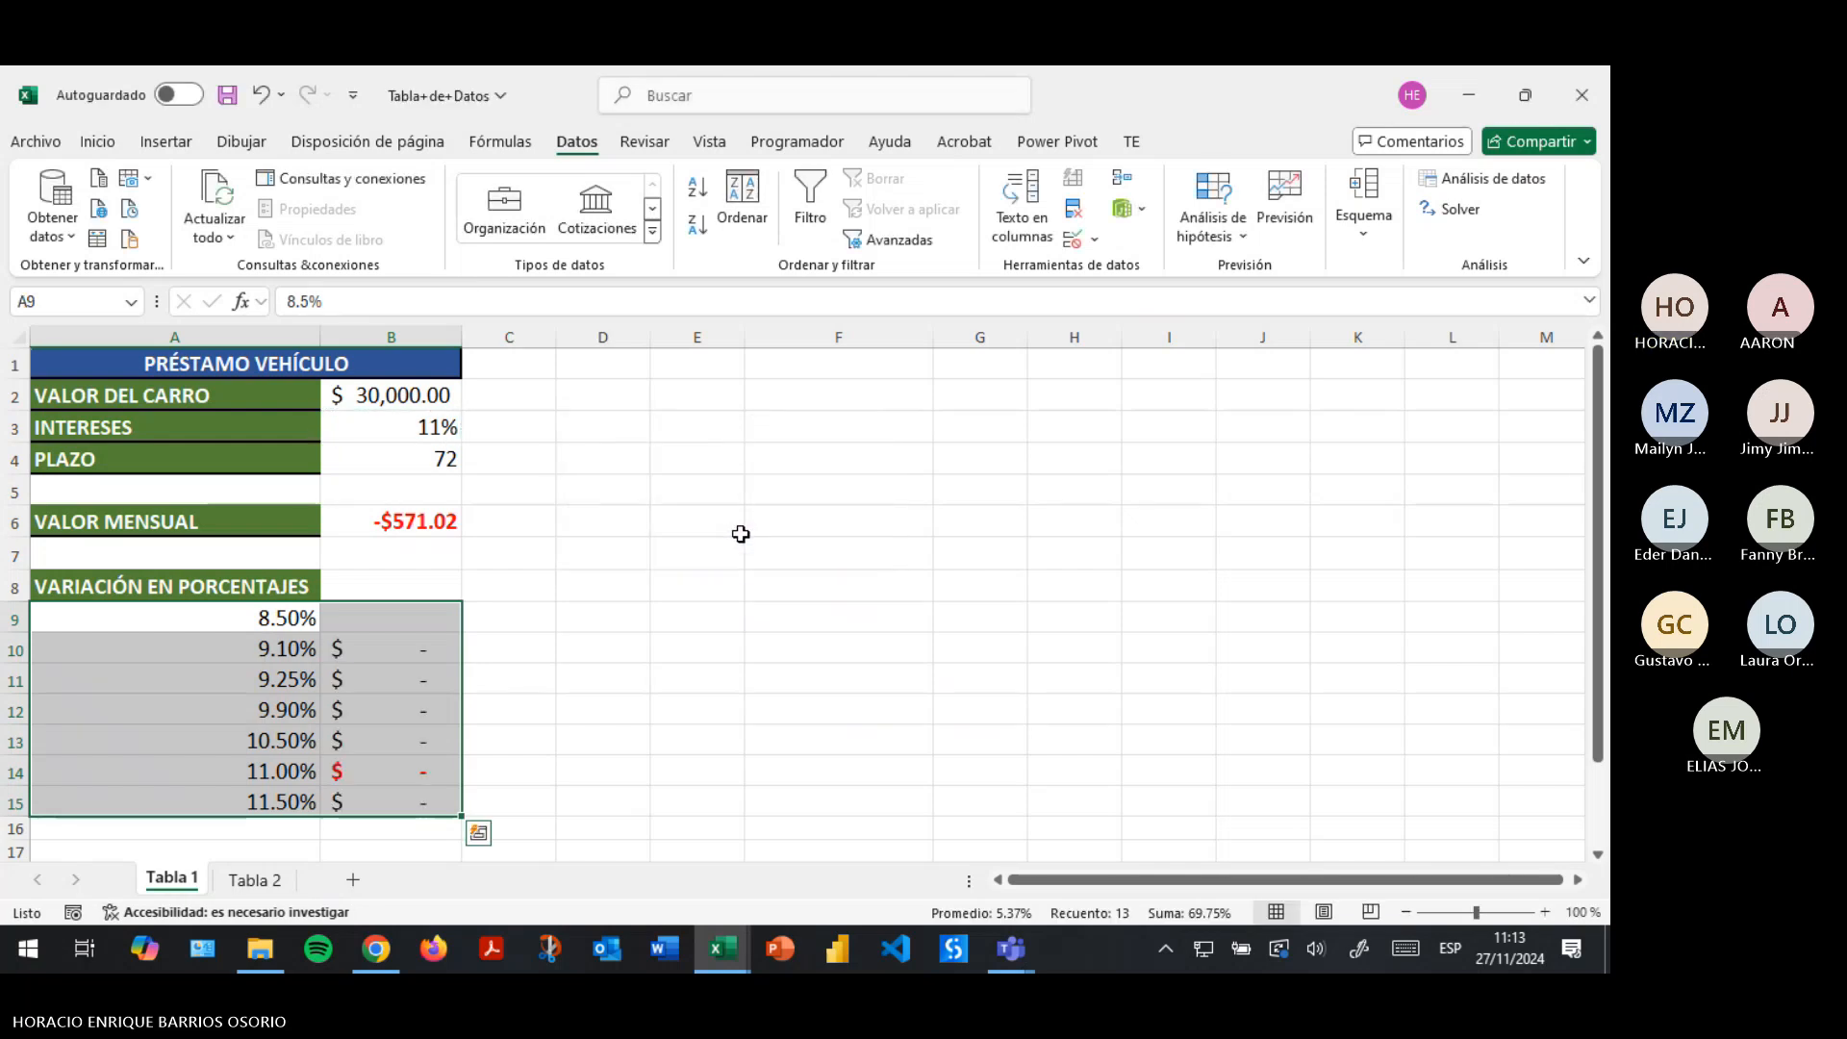
Clear the data table results in B9:B15.
{"action": "key", "text": "alt+Tab"}
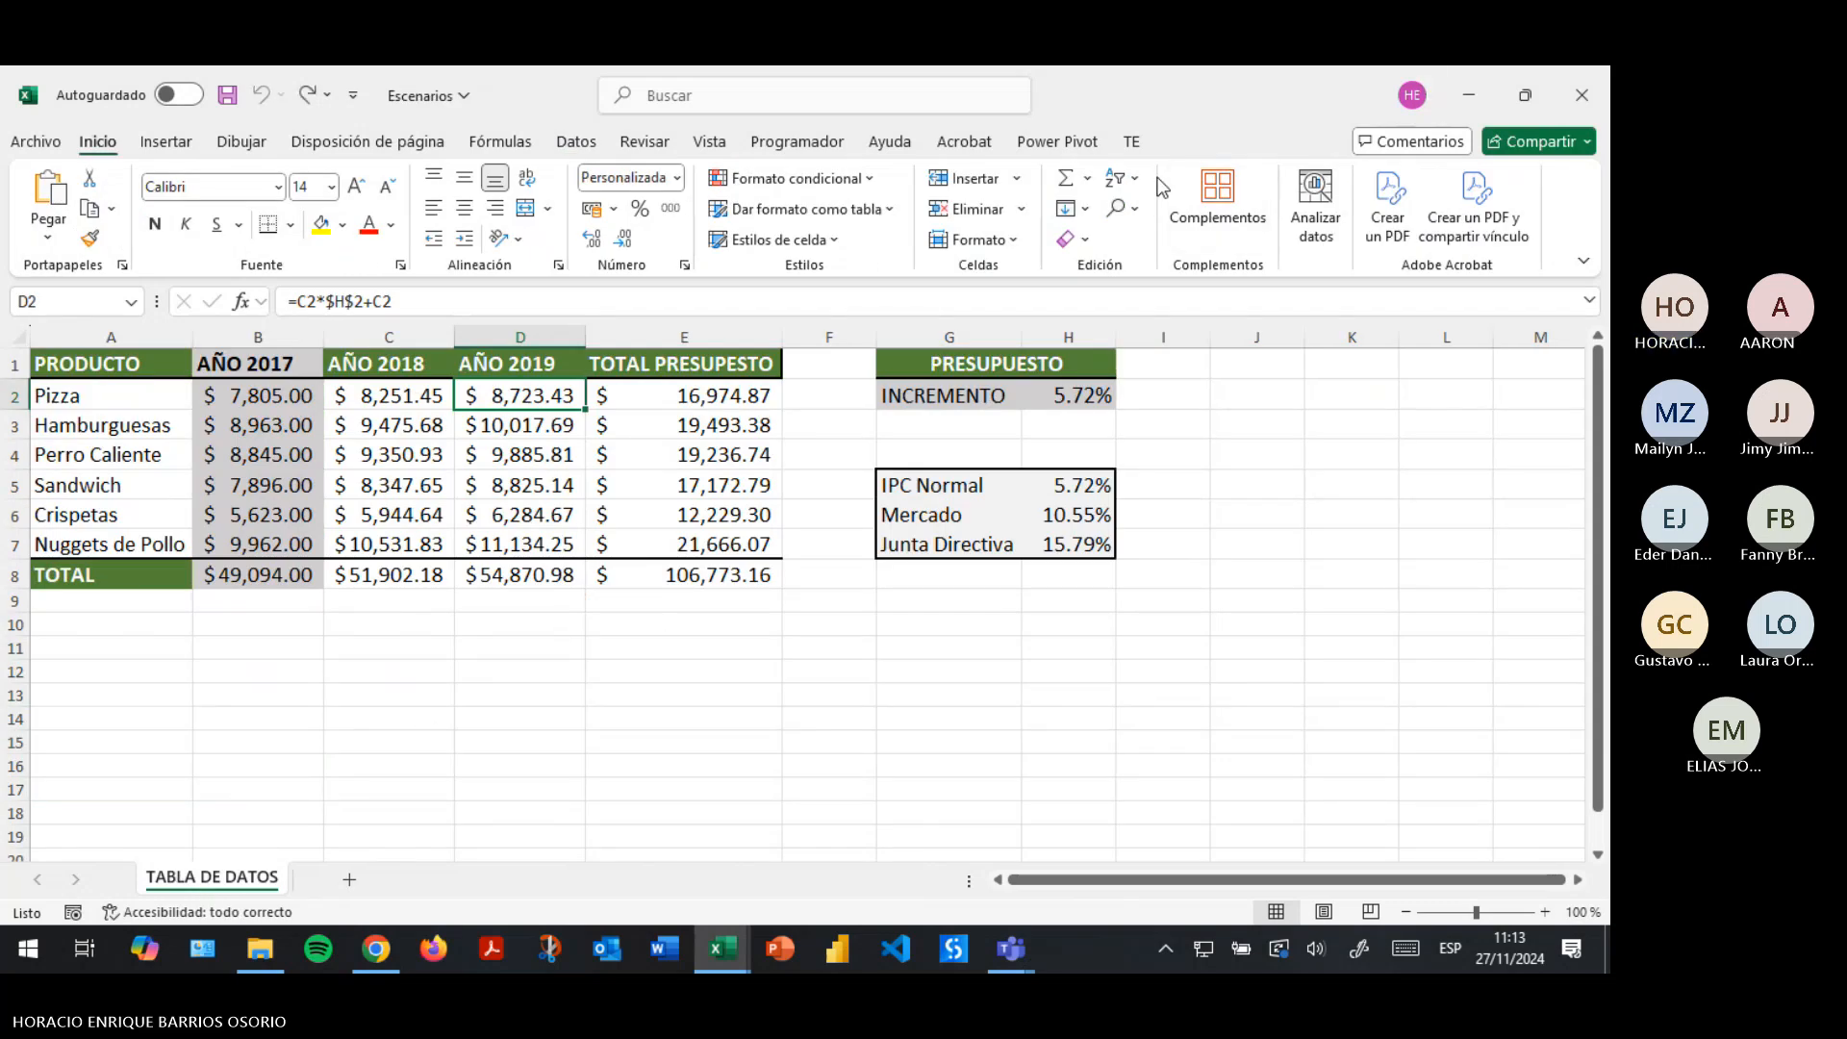
{"action": "key", "text": "alt+Tab"}
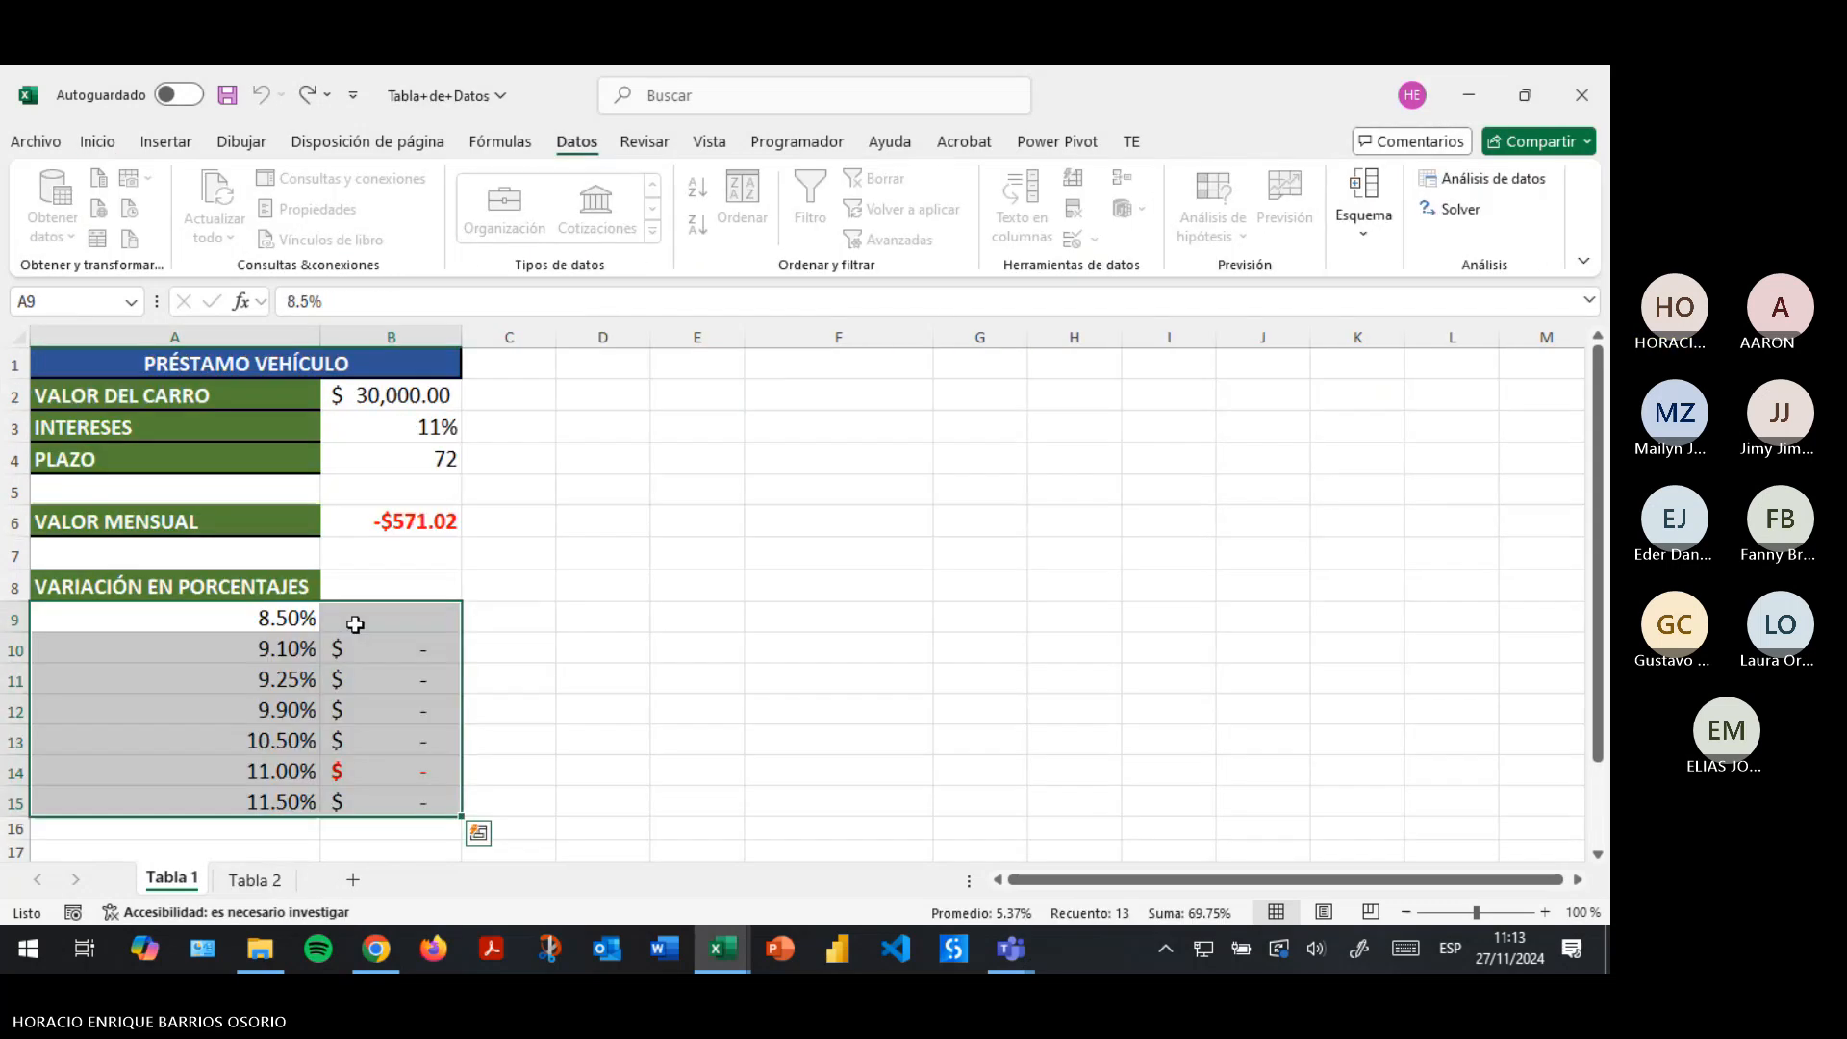
{"action": "left_click_drag", "start_coordinate": [429, 615], "coordinate": [421, 795]}
{"action": "key", "text": "Delete"}
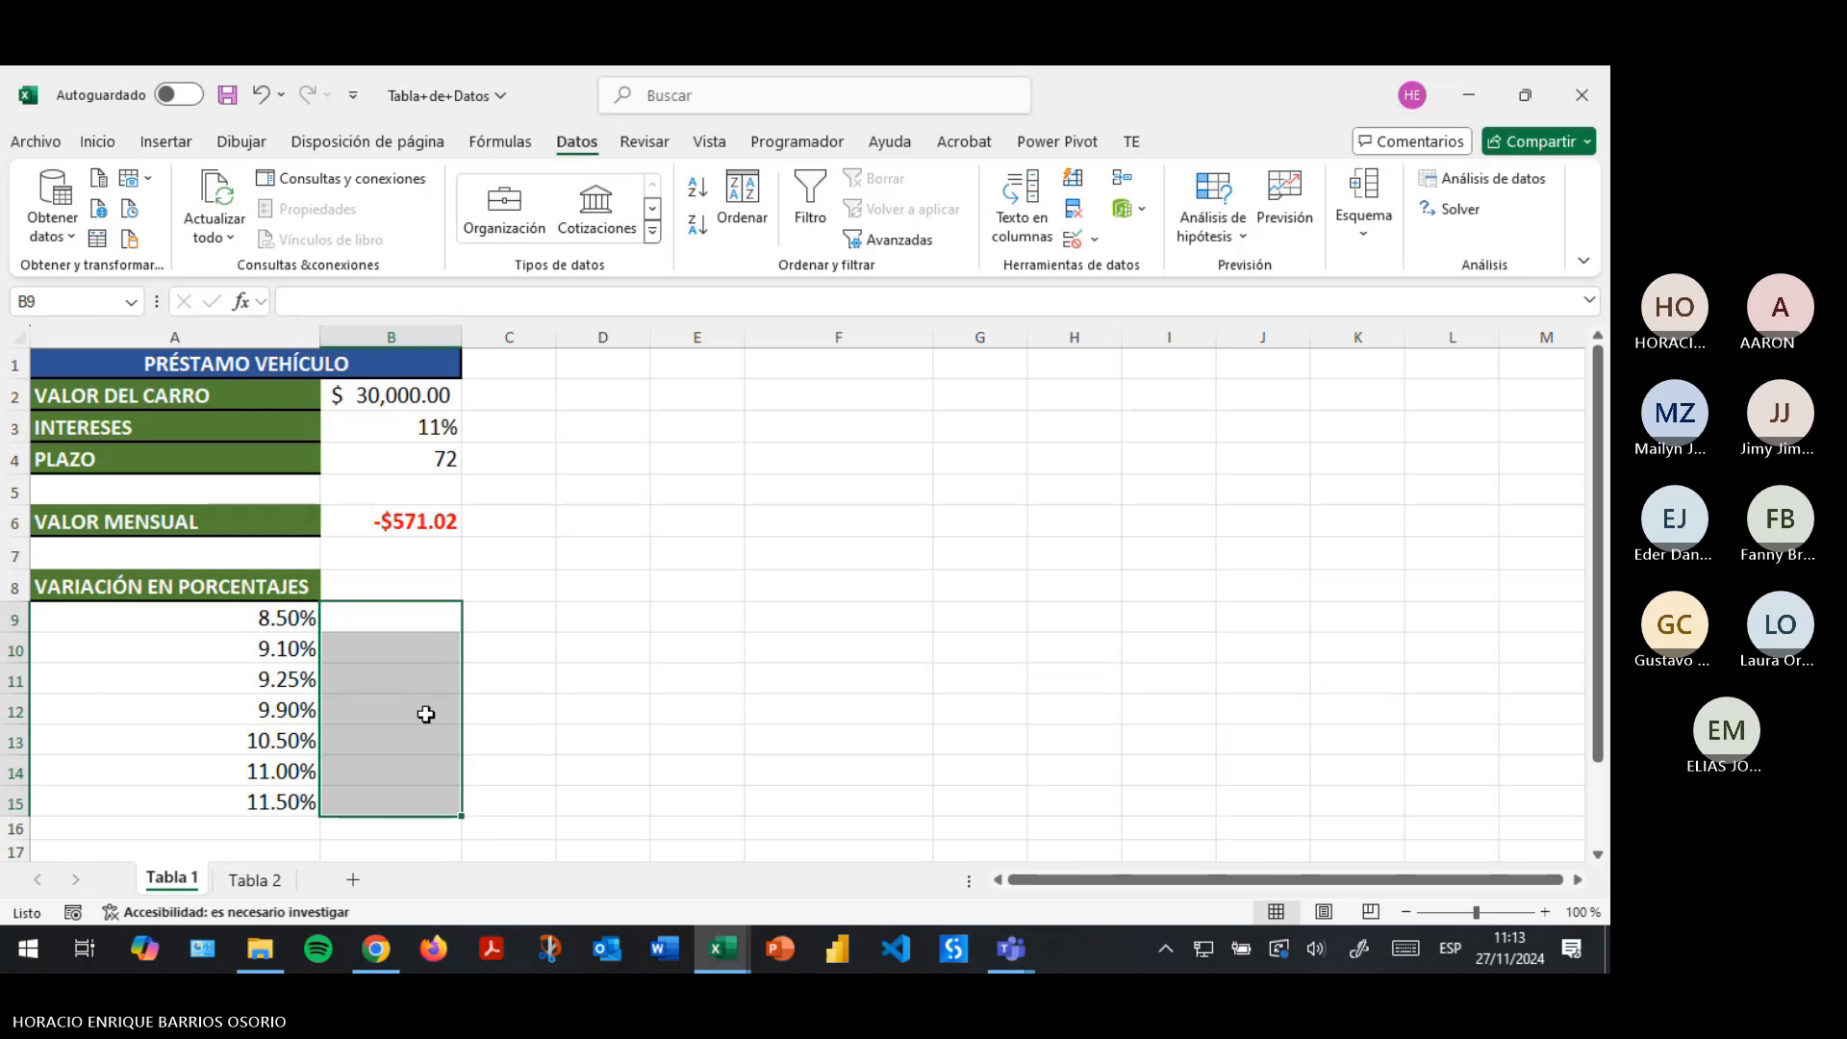
Copy the monthly payment formula from B6 into B8, beside the VARIACIÓN EN PORCENTAJES heading.
{"action": "left_click", "coordinate": [422, 649]}
{"action": "left_click", "coordinate": [416, 611]}
{"action": "left_click", "coordinate": [417, 585]}
{"action": "left_click", "coordinate": [418, 531]}
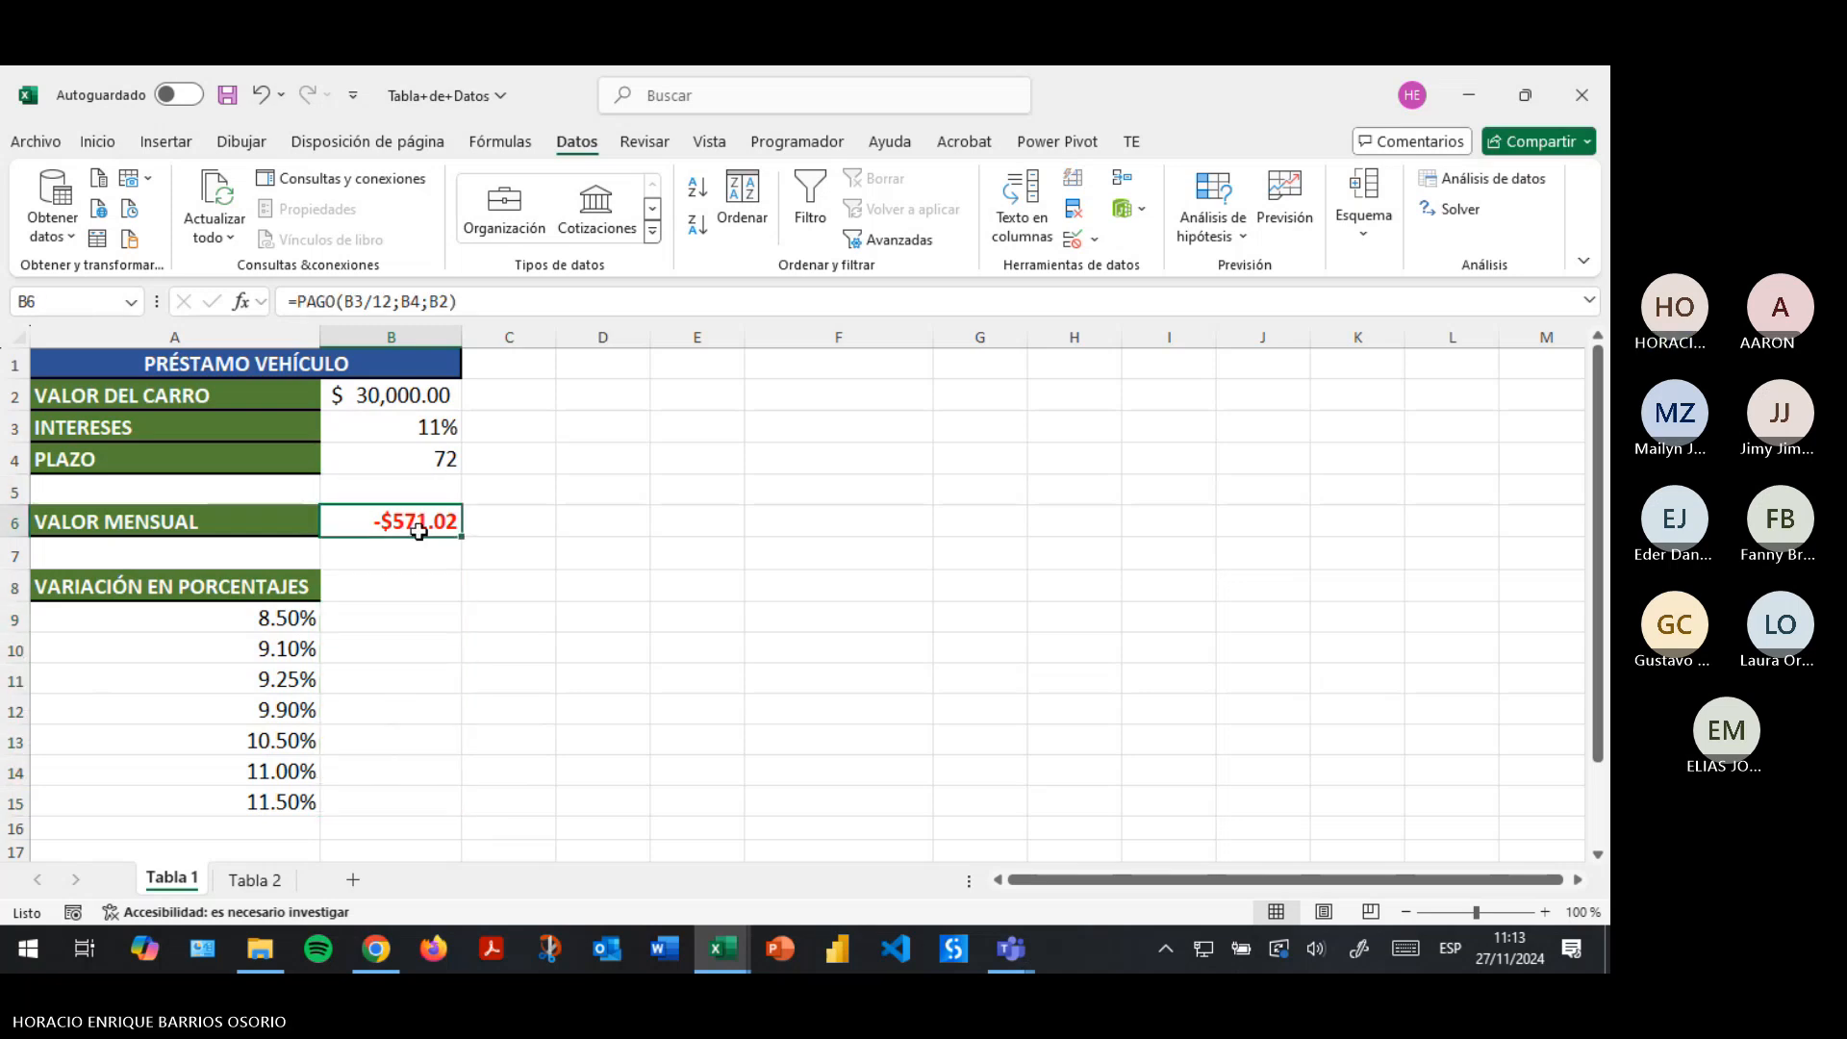
{"action": "key", "text": "ctrl+c"}
{"action": "left_click", "coordinate": [406, 594]}
{"action": "key", "text": "Return"}
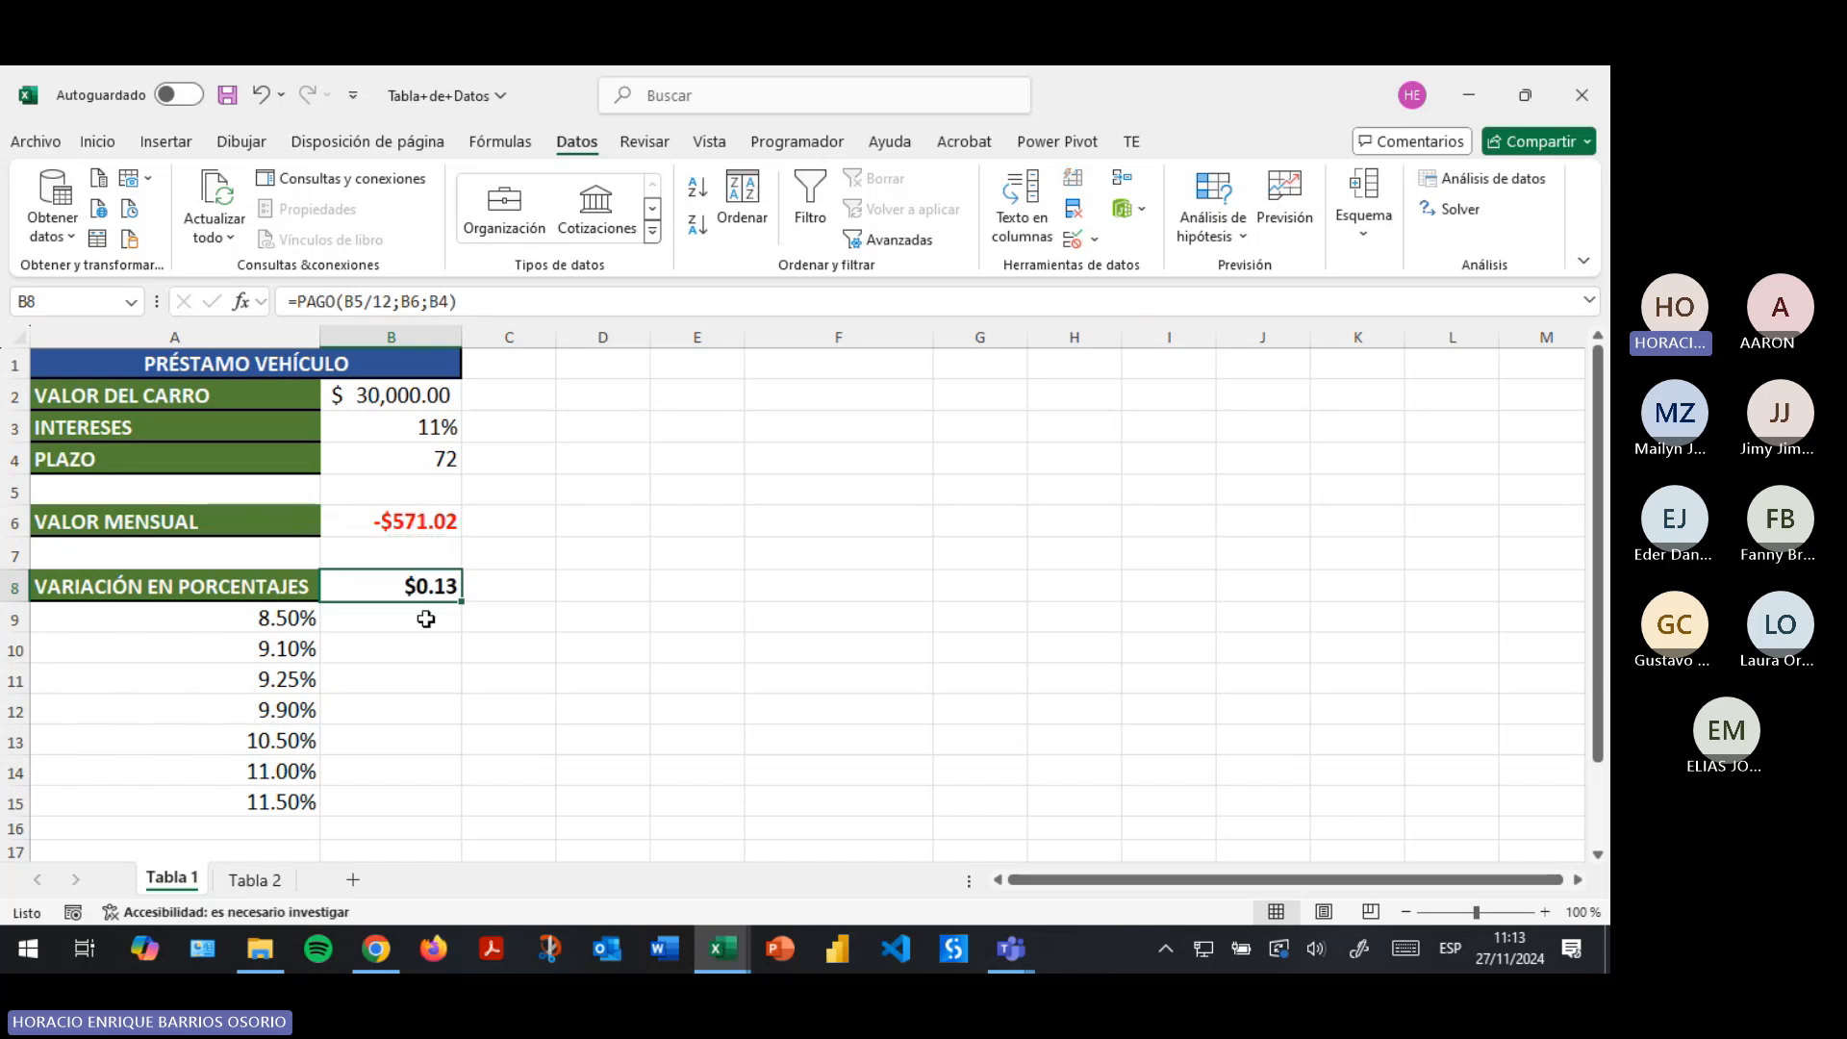
Correct the cell references in B8 so the formula reads =PAGO(B3/12;B4;B2).
{"action": "left_click", "coordinate": [364, 301]}
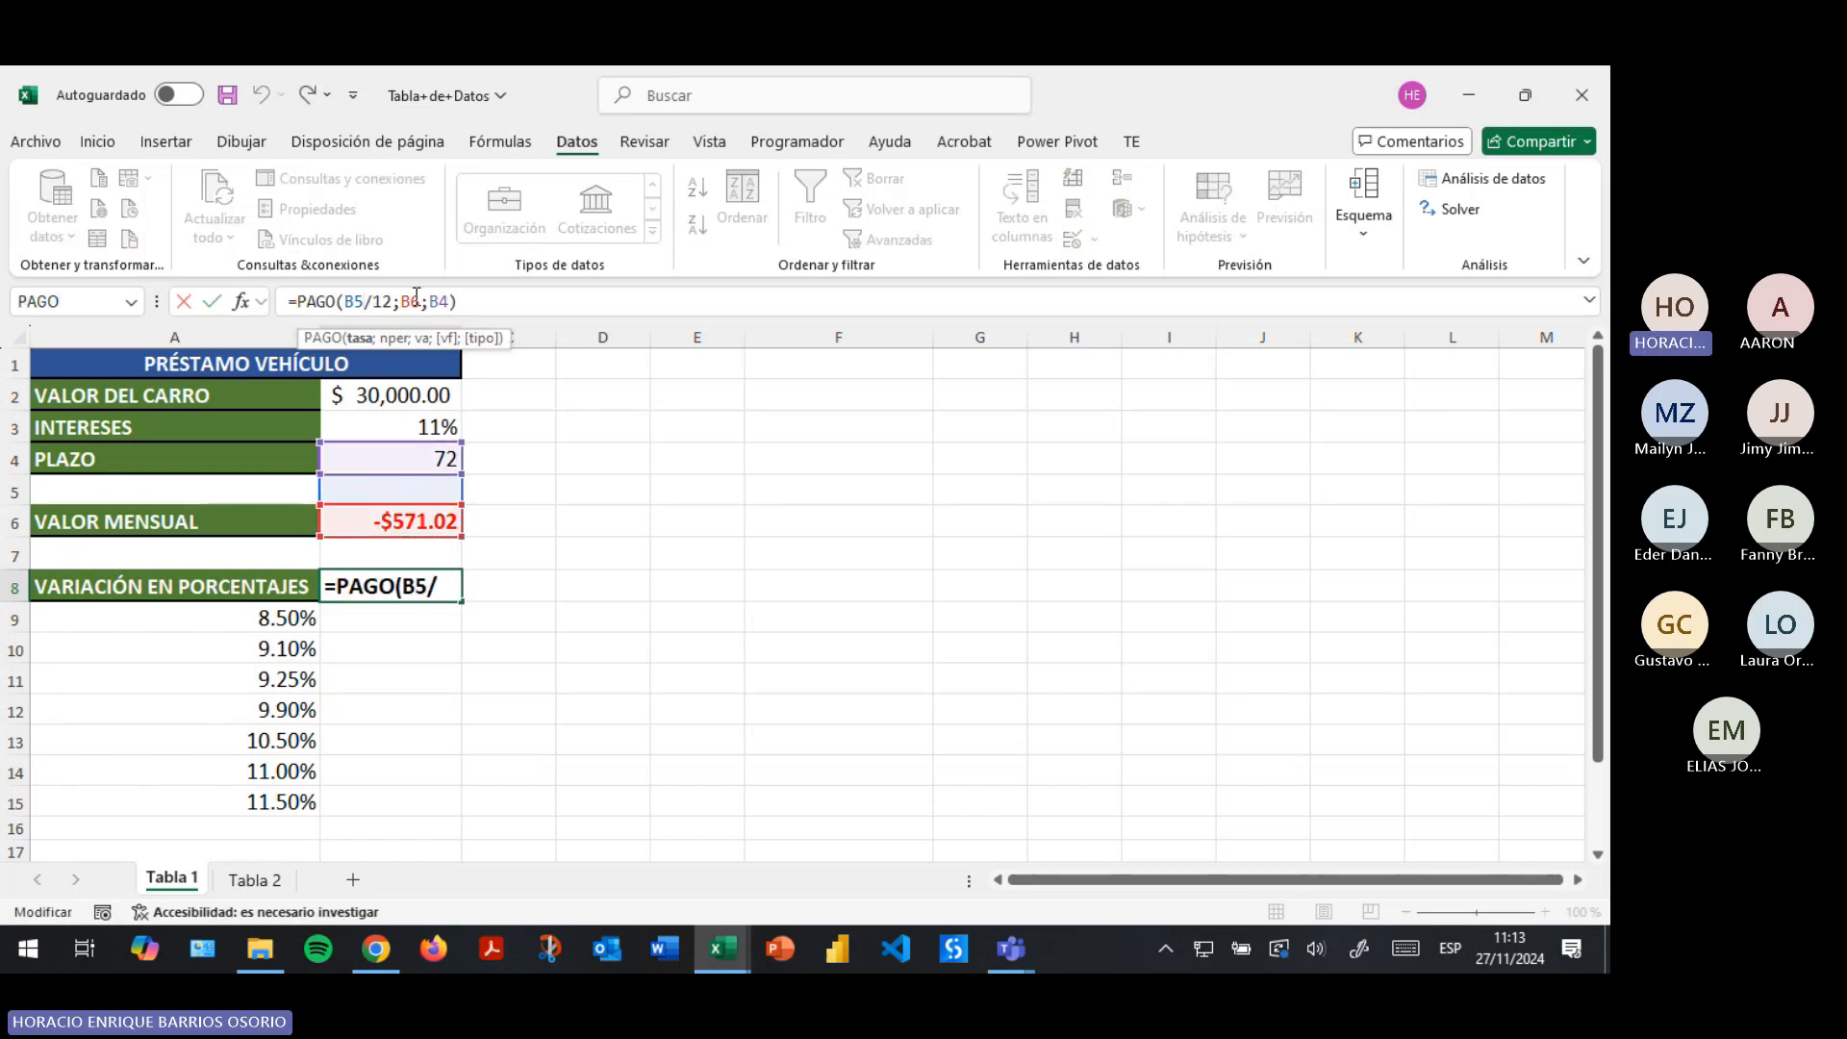
{"action": "key", "text": "BackSpace"}
{"action": "key", "text": "BackSpace"}
{"action": "left_click", "coordinate": [380, 426]}
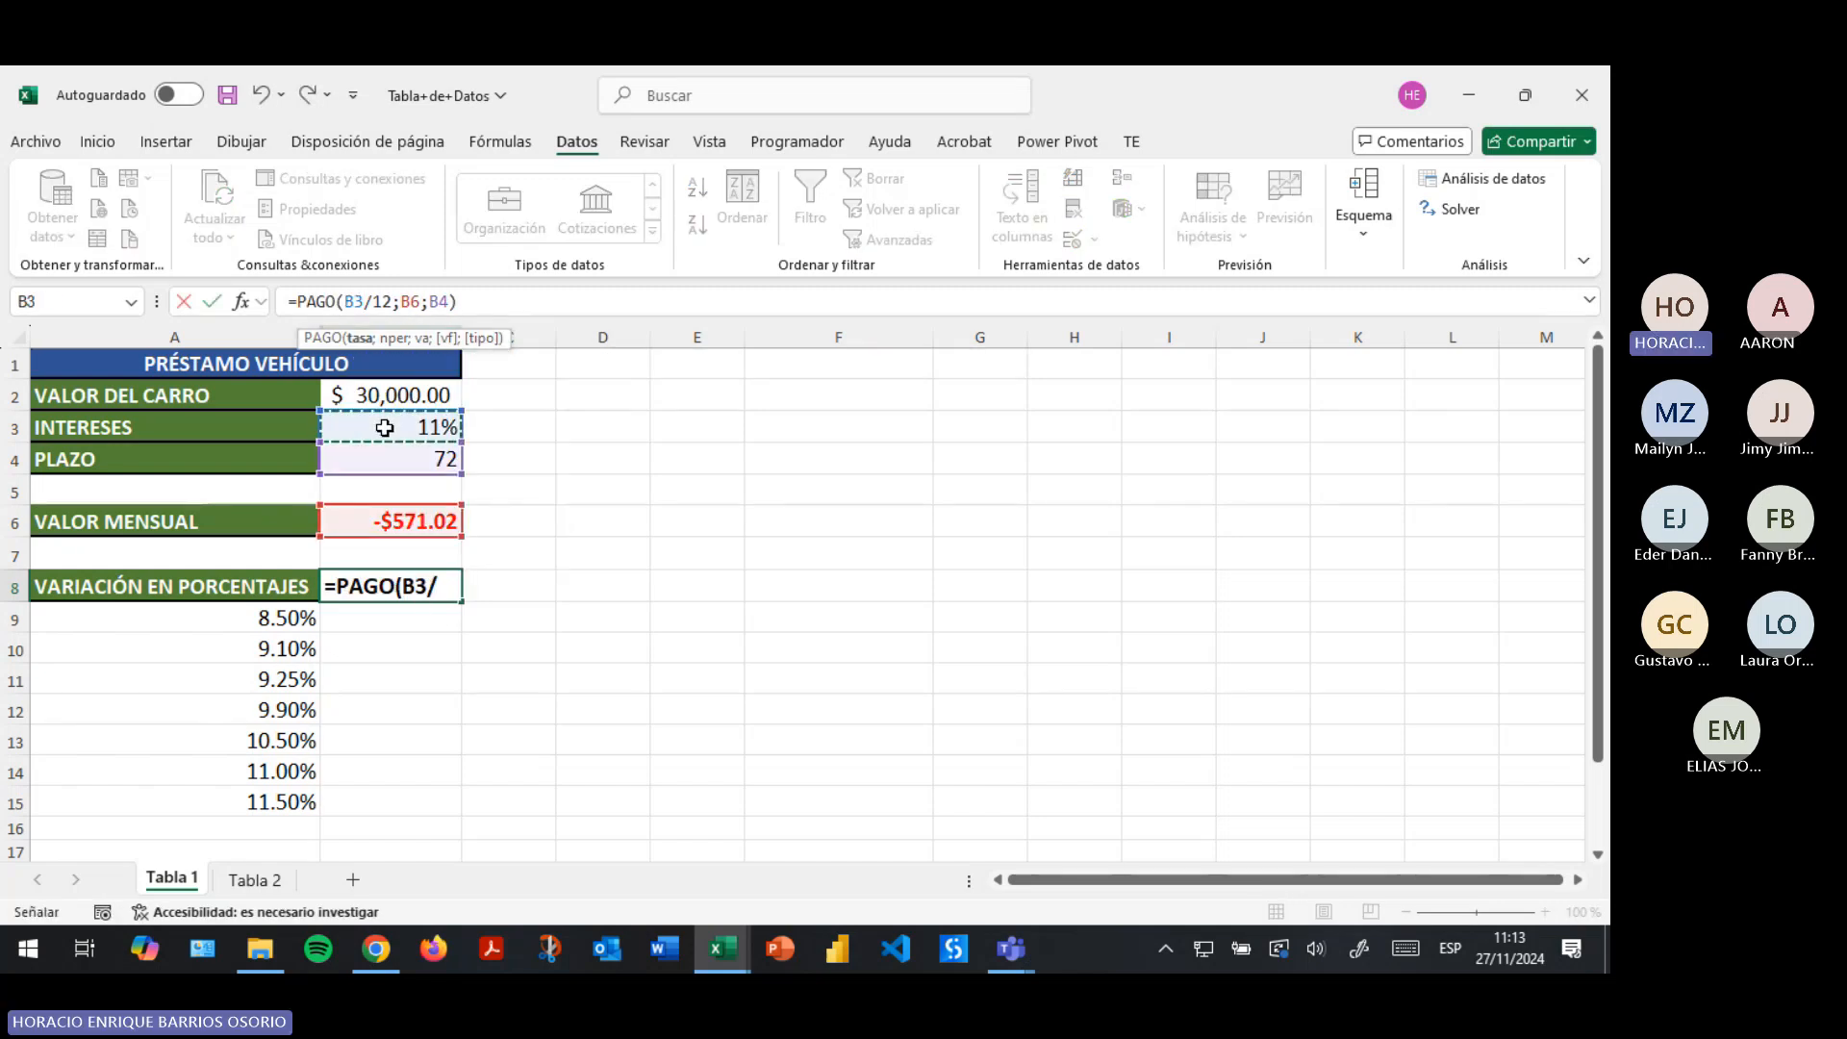
{"action": "key", "text": "Return"}
{"action": "left_click", "coordinate": [402, 584]}
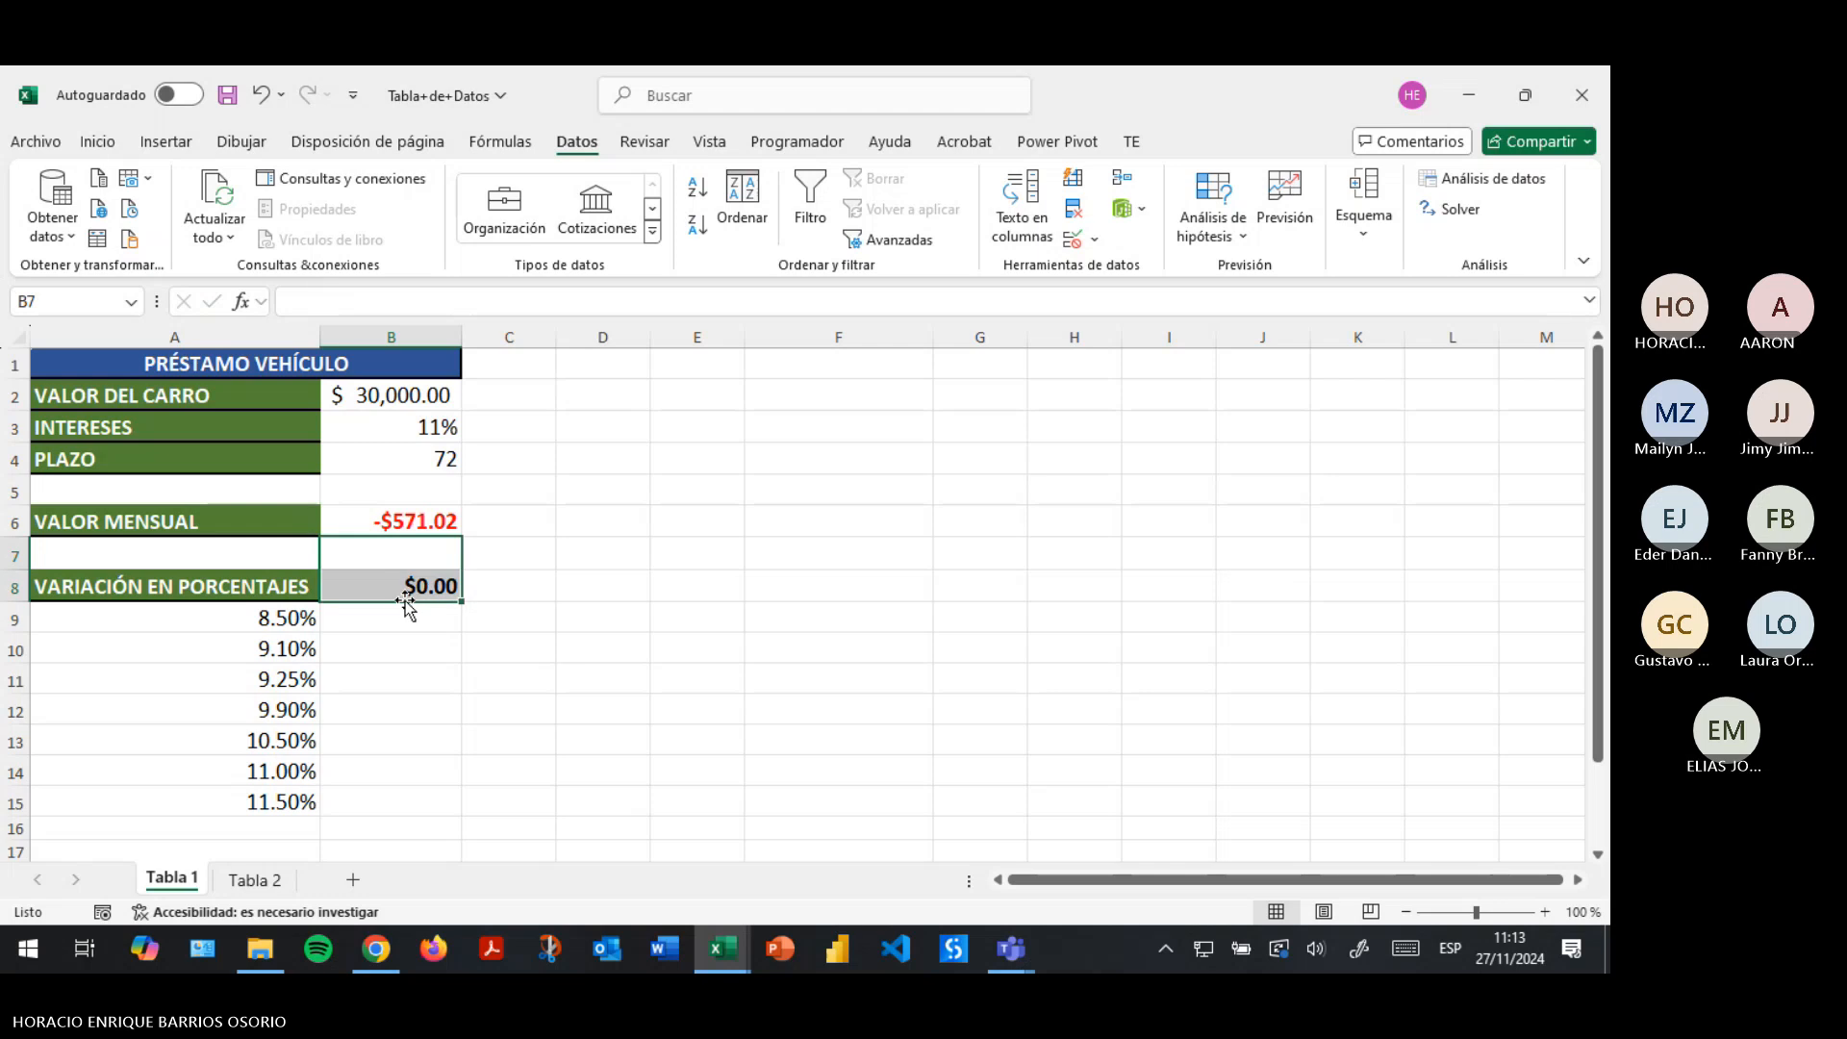
{"action": "left_click", "coordinate": [404, 301]}
{"action": "double_click", "coordinate": [408, 302]}
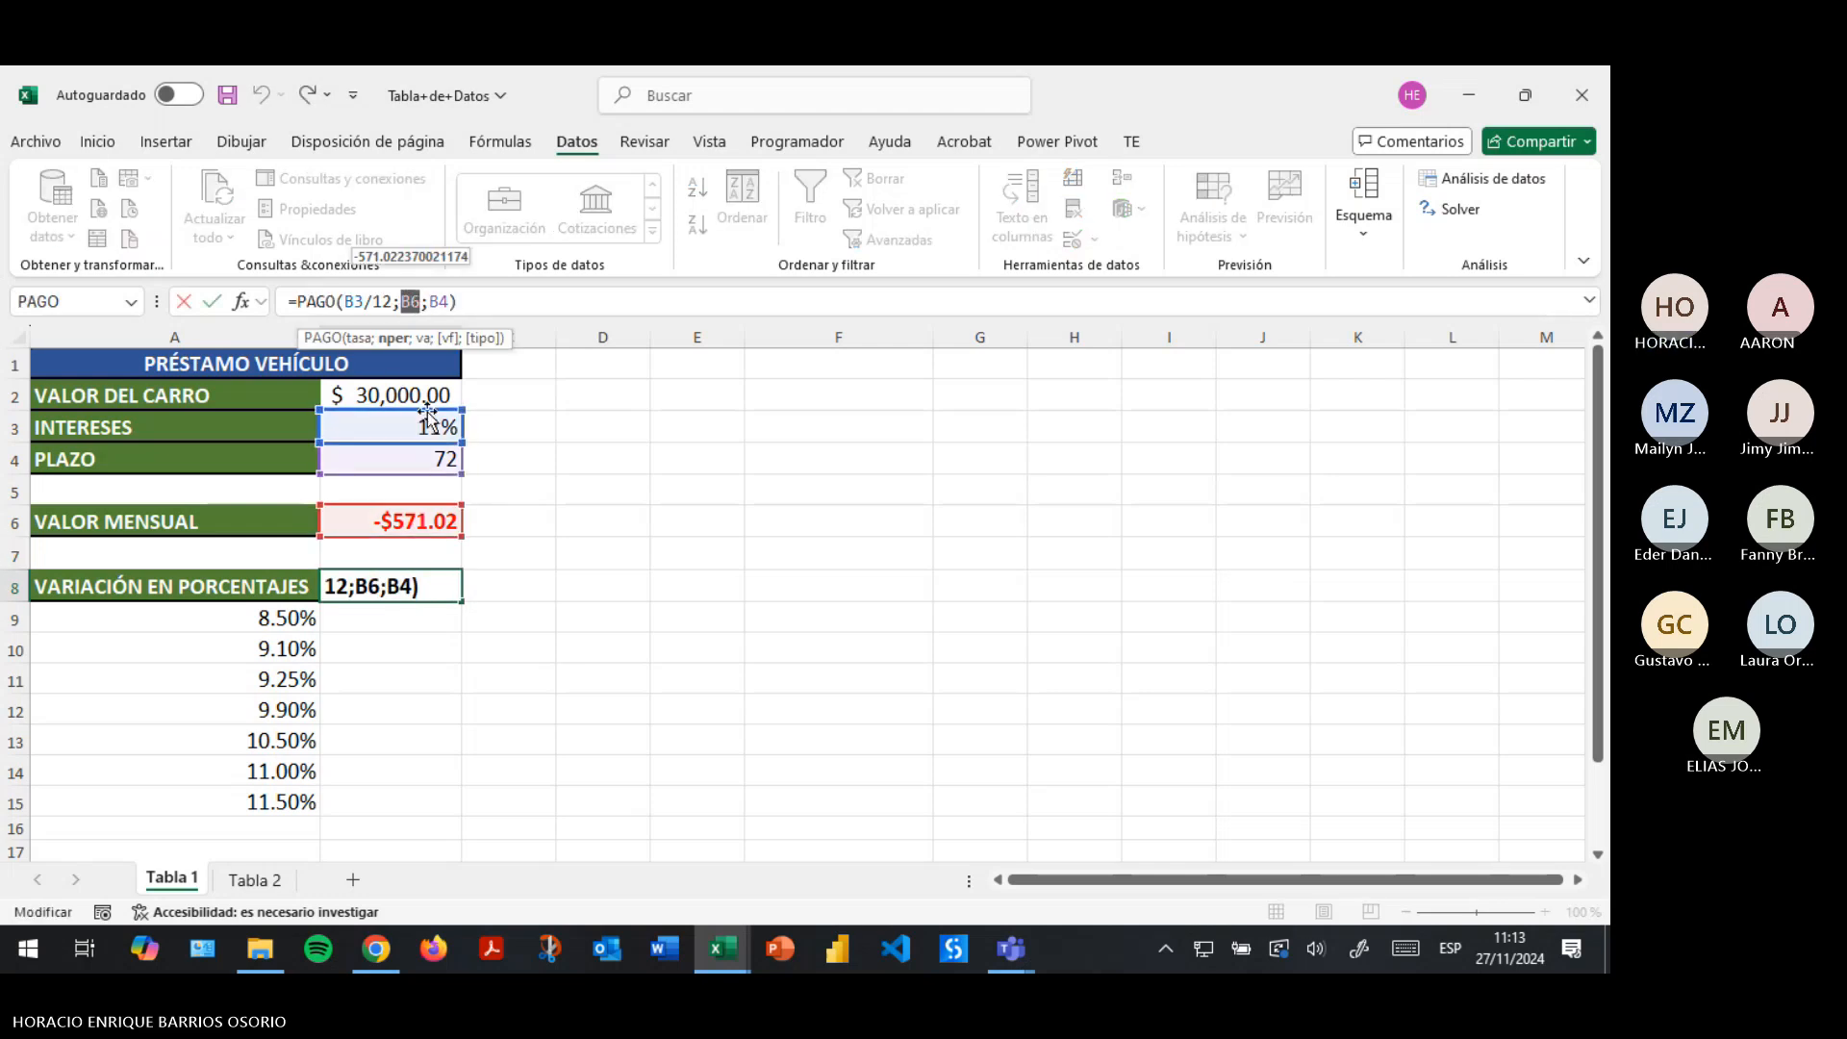
{"action": "left_click", "coordinate": [429, 472]}
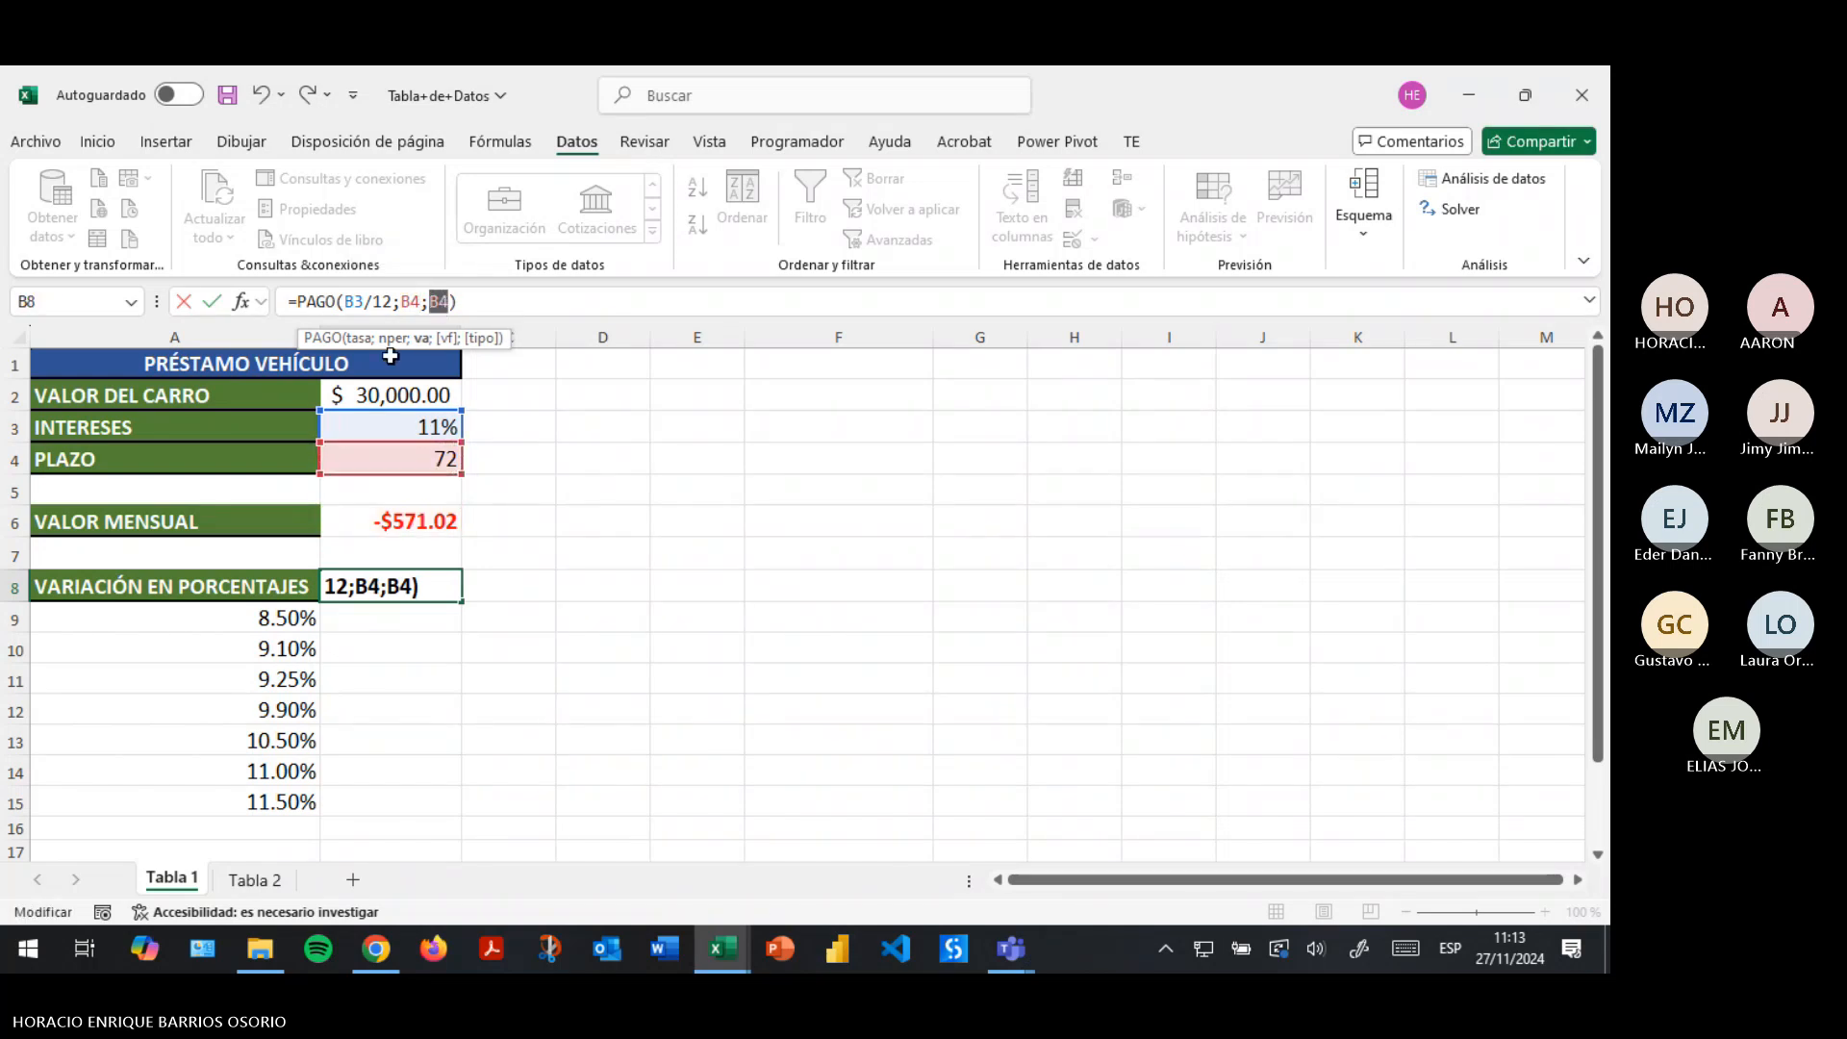
{"action": "left_click", "coordinate": [372, 397]}
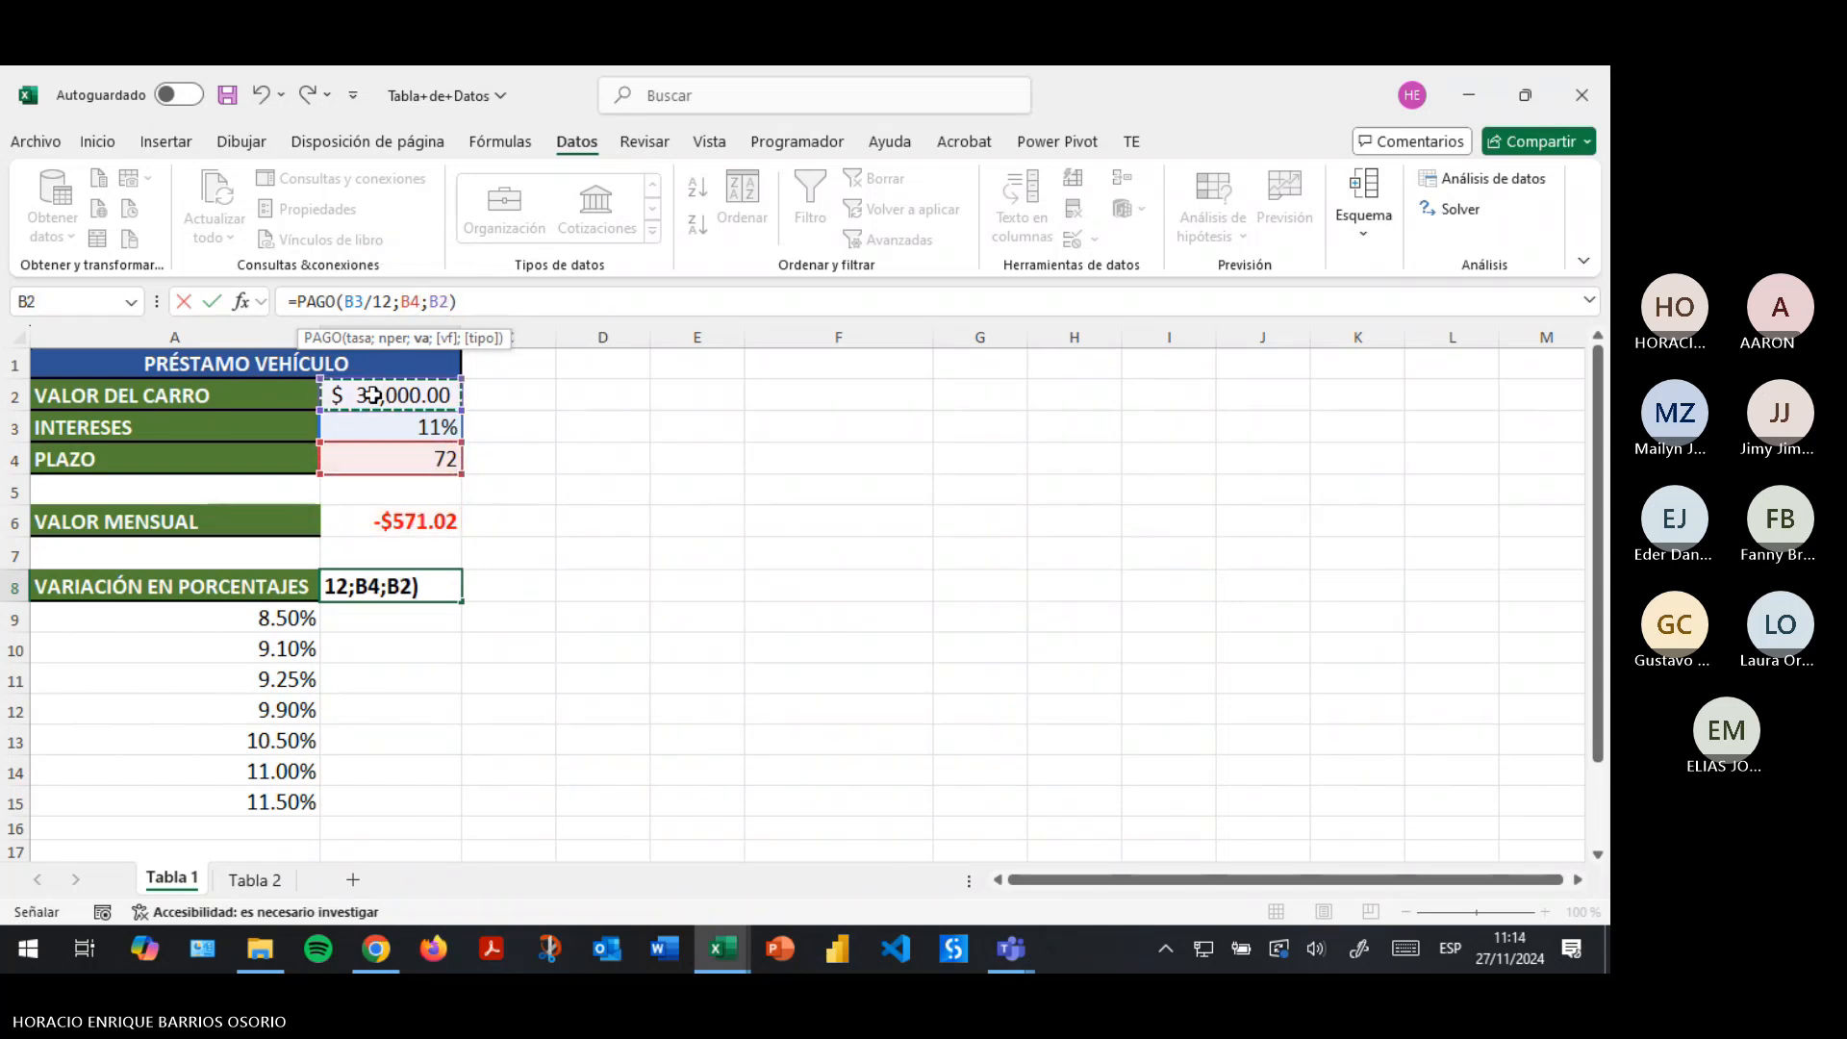
{"action": "key", "text": "Return"}
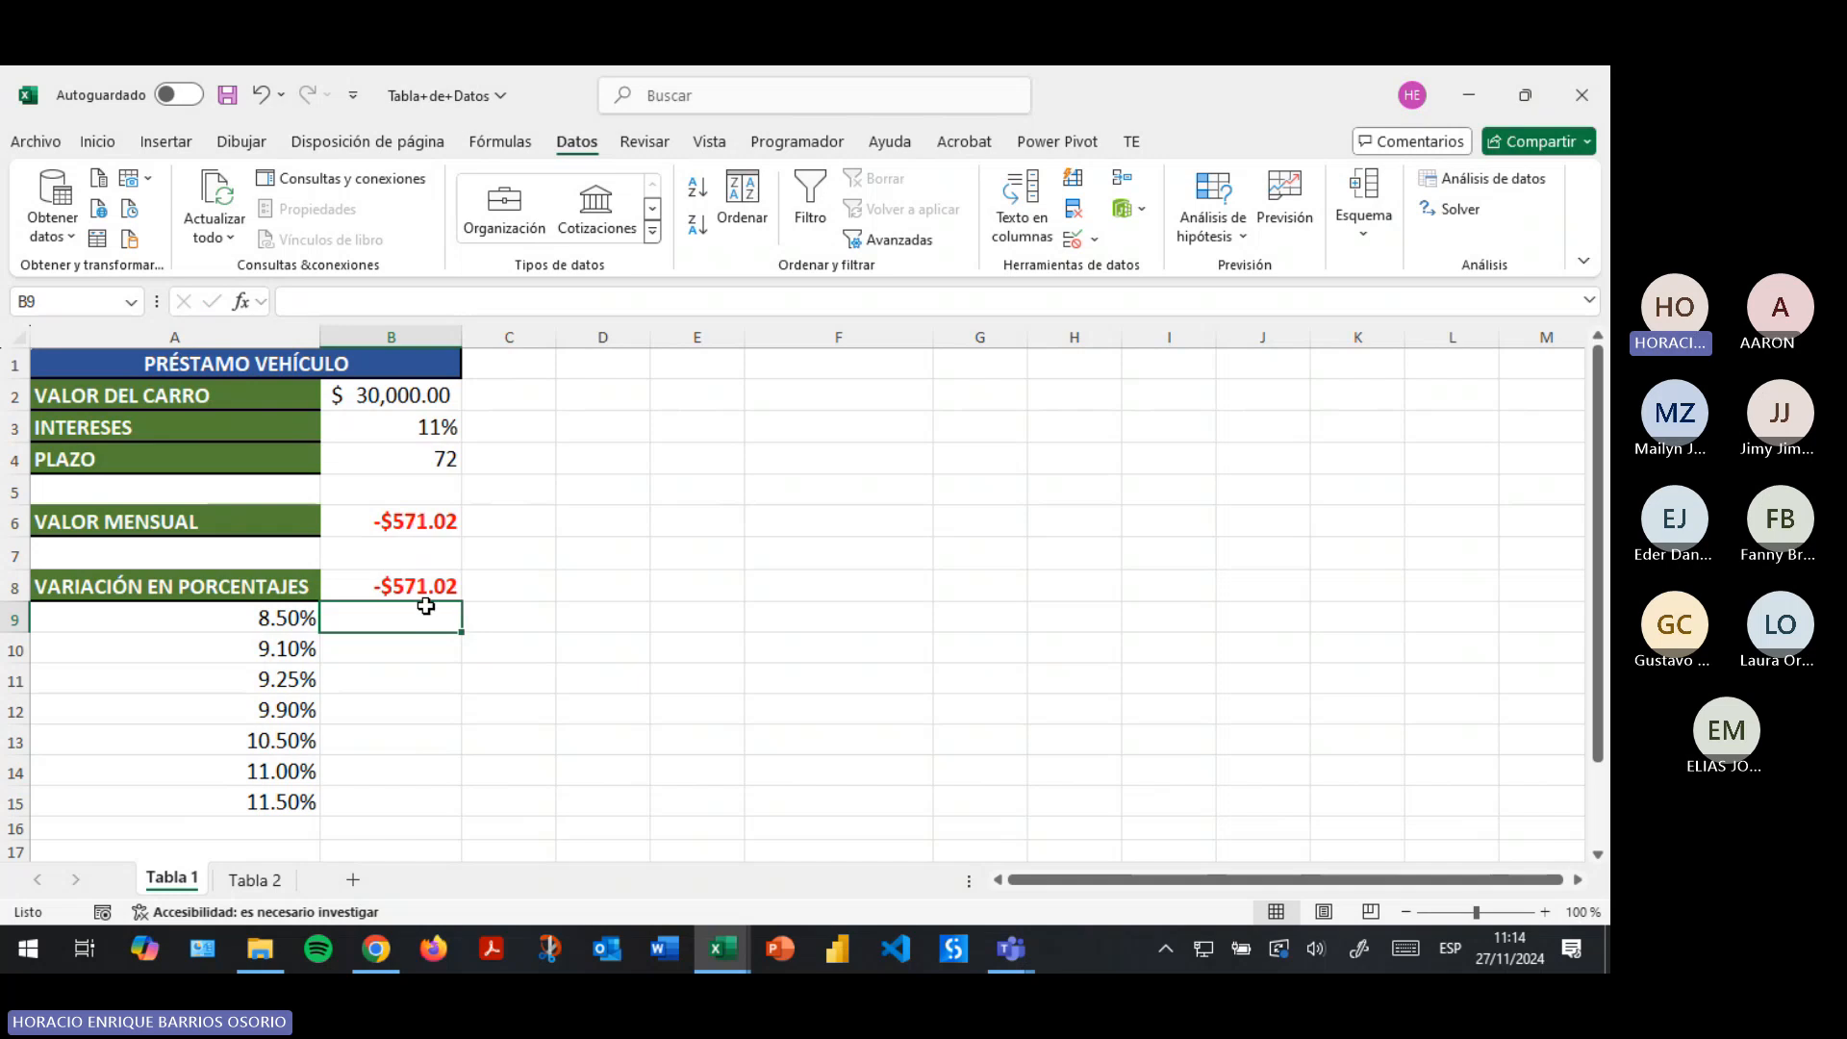
{"action": "left_click", "coordinate": [427, 590]}
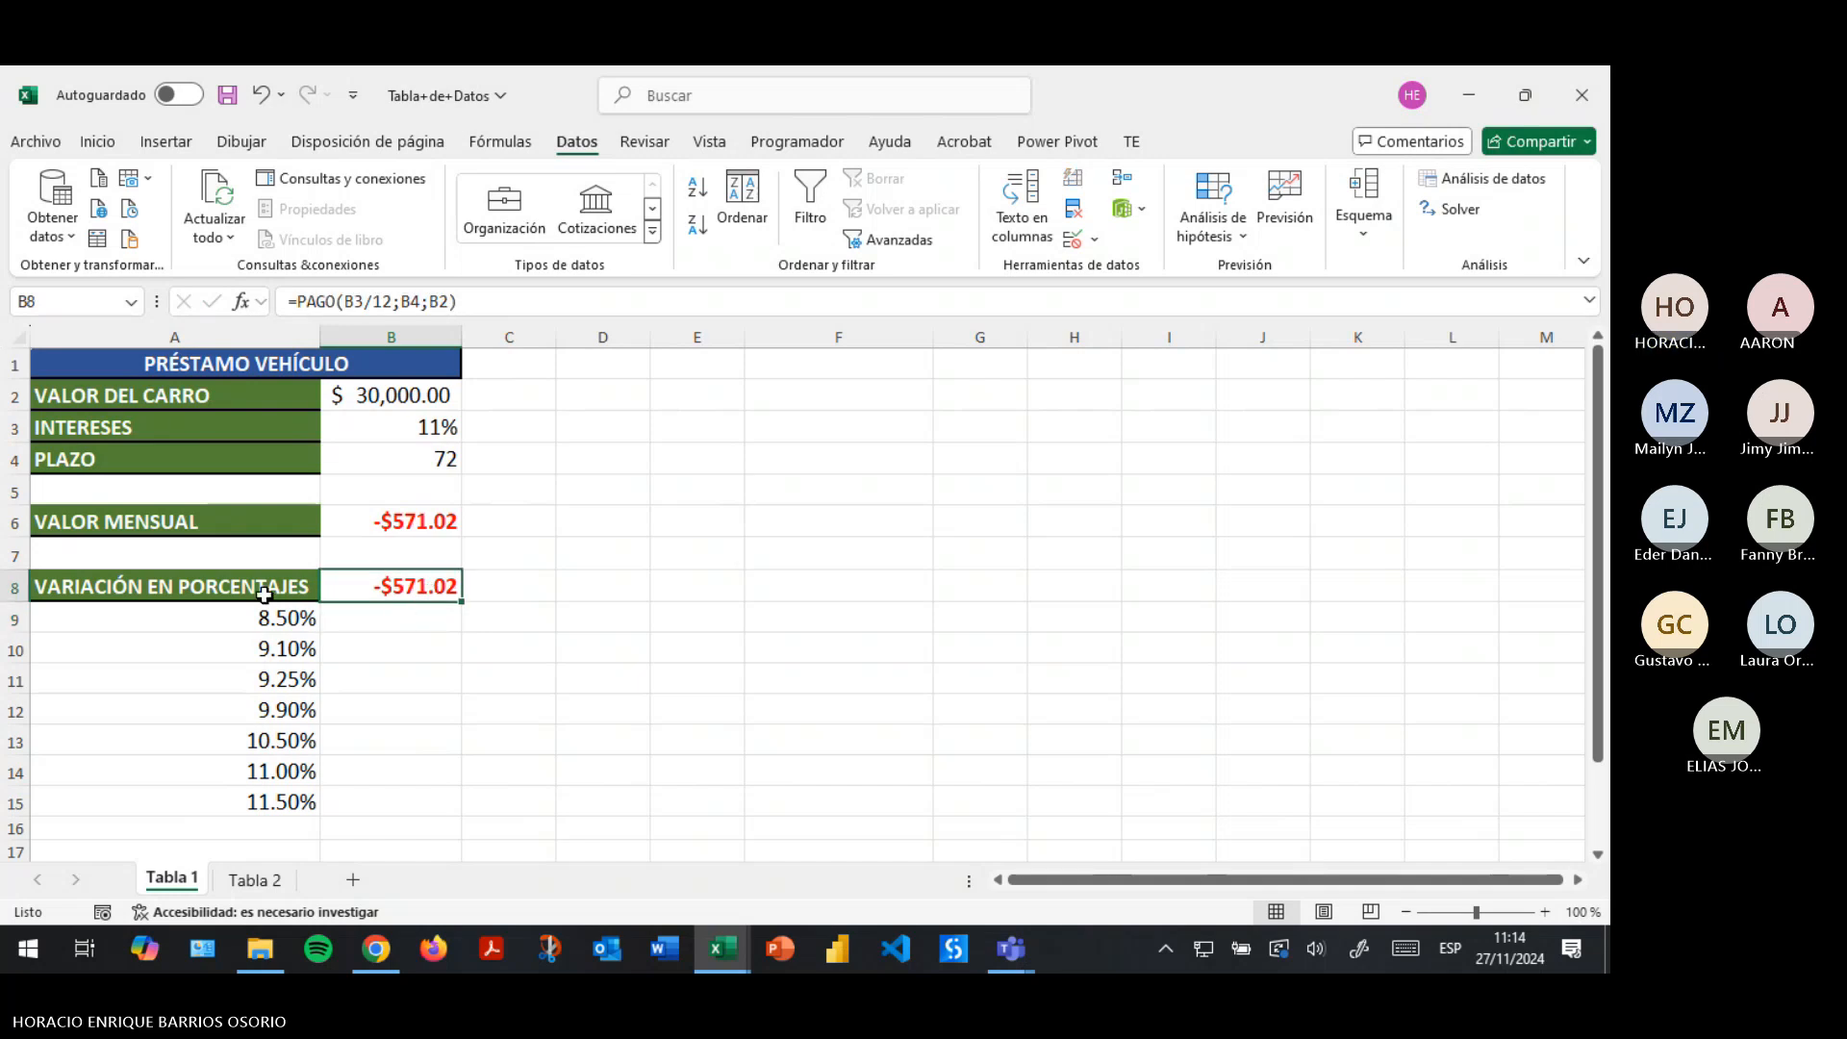
Create a what-if data table on A8:B15 with interest cell B3 as the column input cell.
{"action": "left_click_drag", "start_coordinate": [265, 594], "coordinate": [395, 812]}
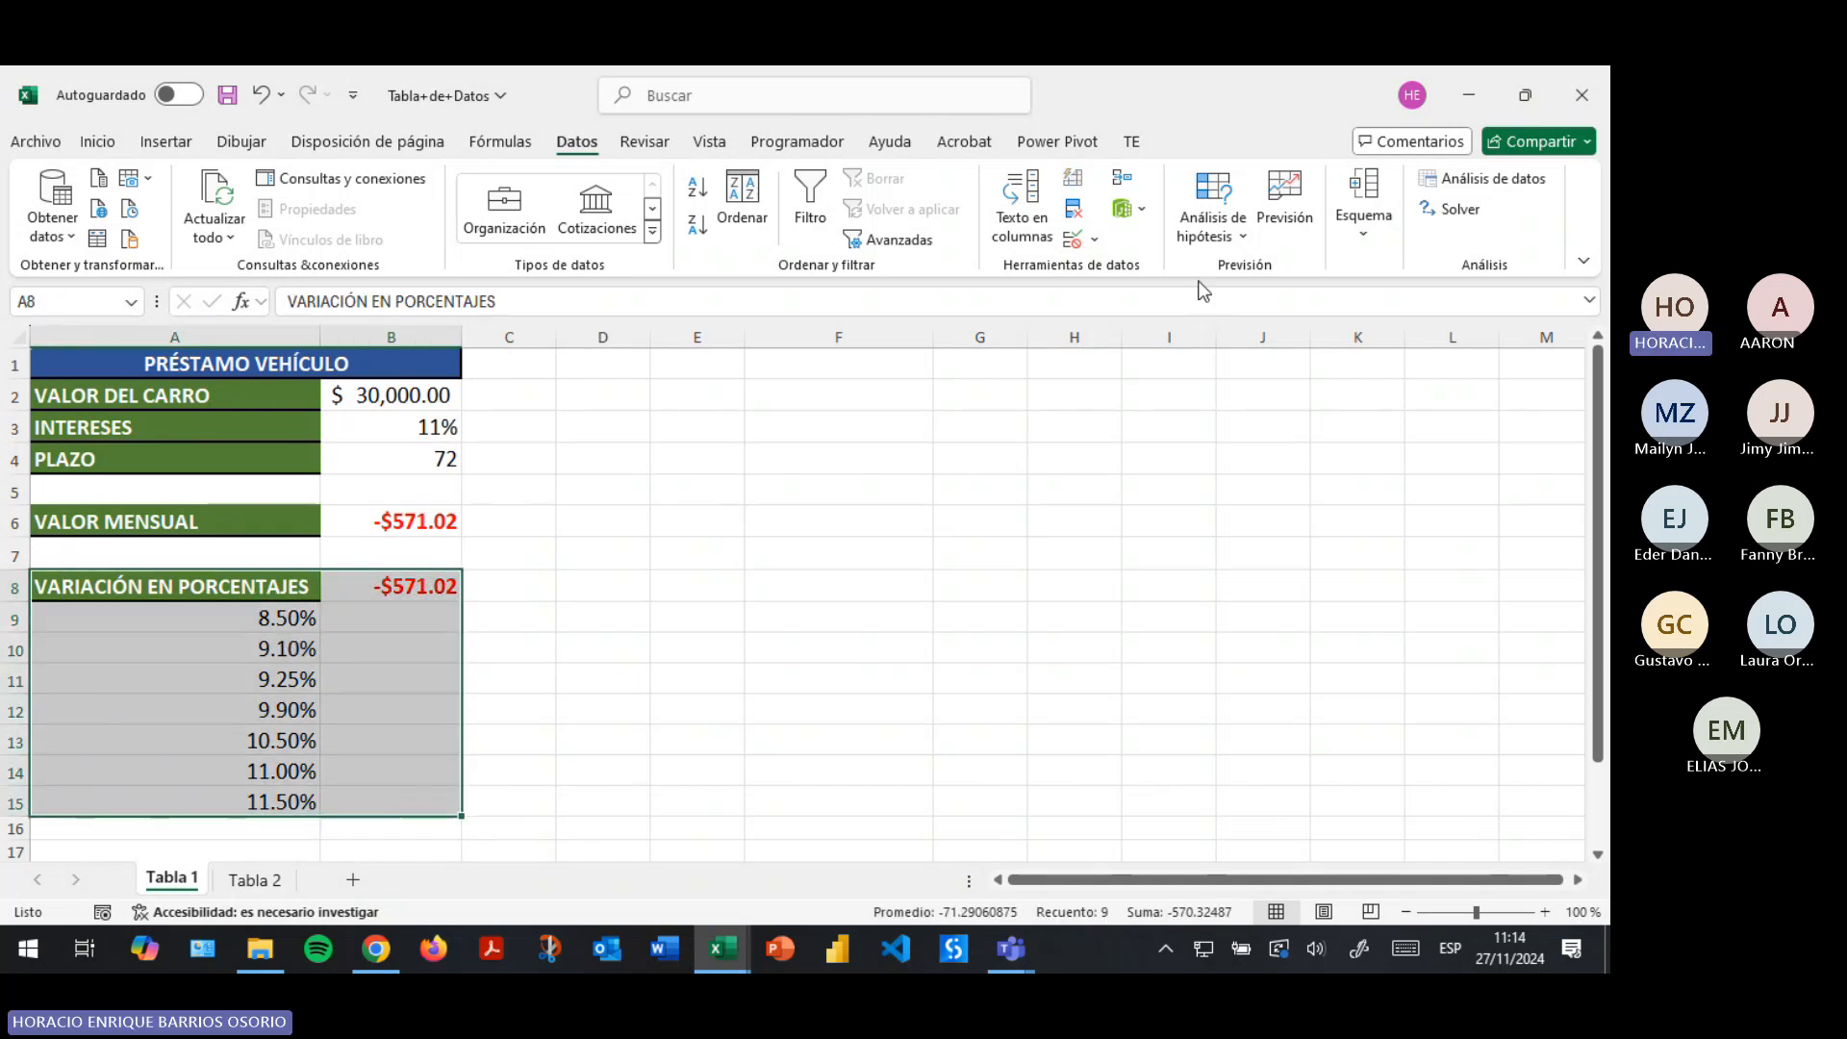
{"action": "left_click", "coordinate": [1238, 241]}
{"action": "left_click", "coordinate": [1270, 346]}
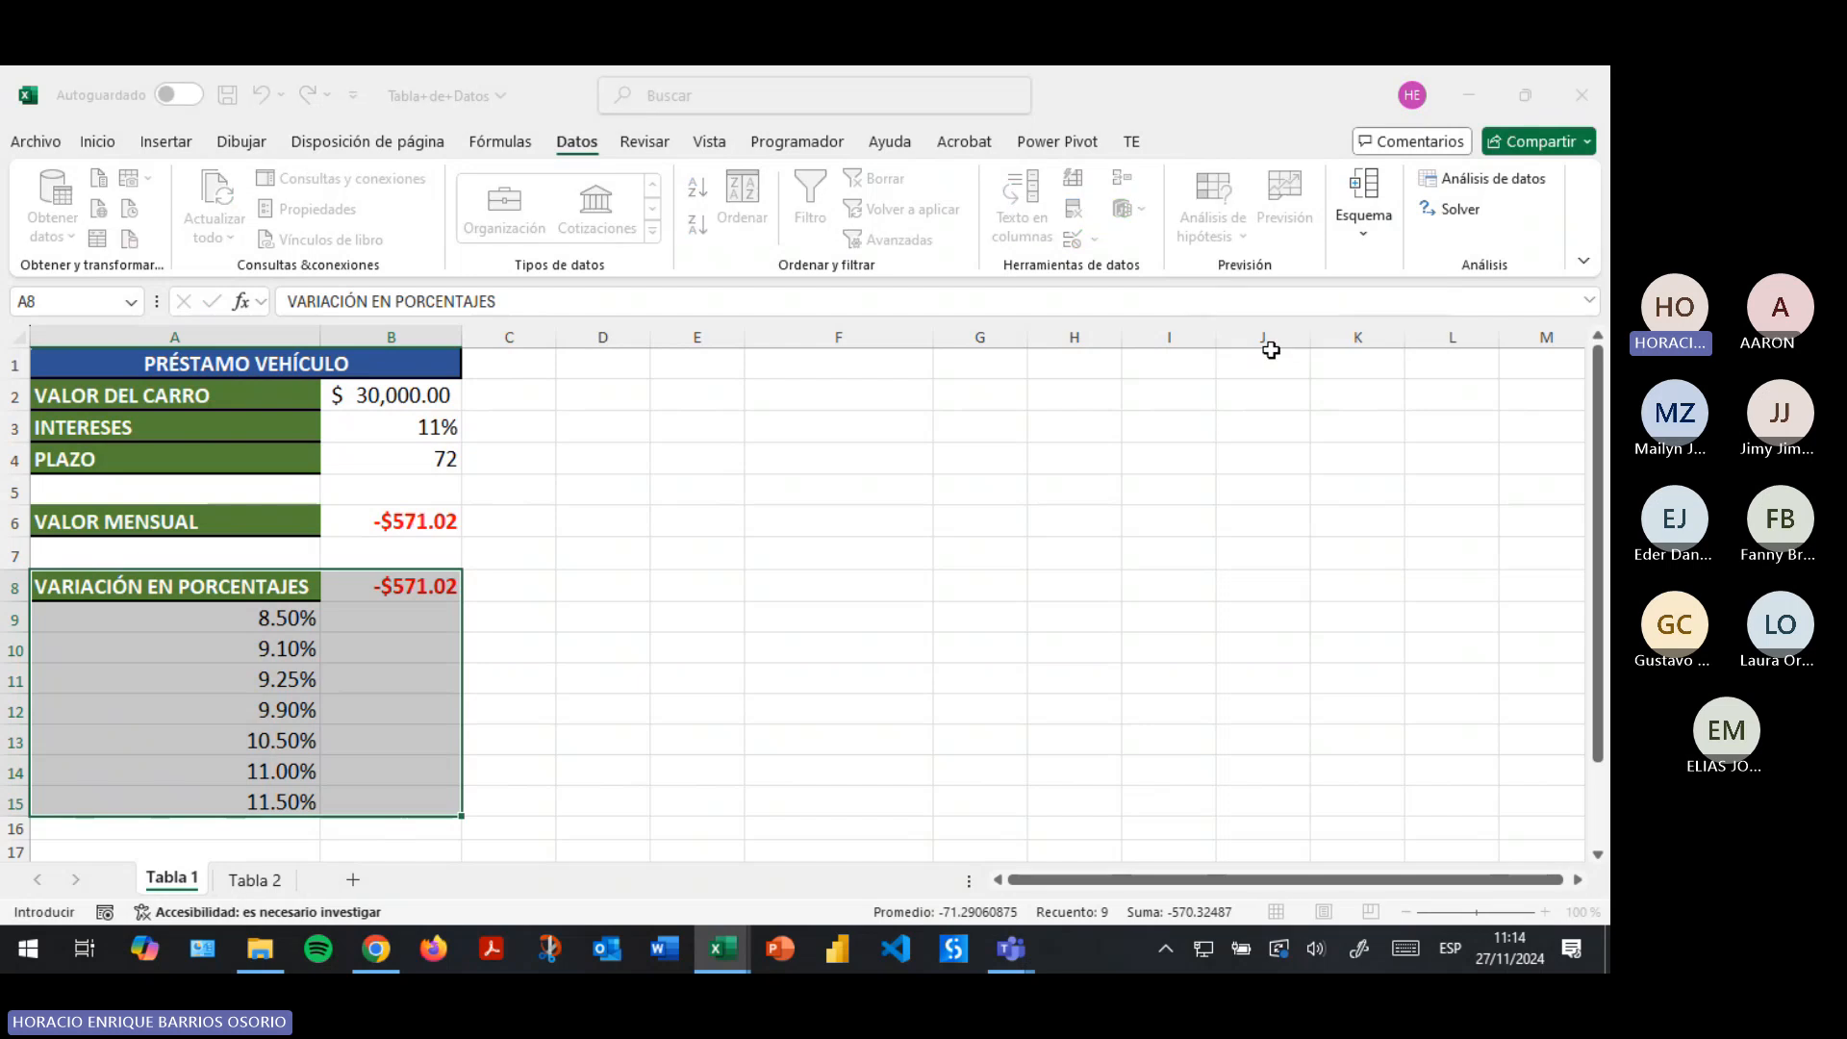
{"action": "left_click", "coordinate": [836, 498]}
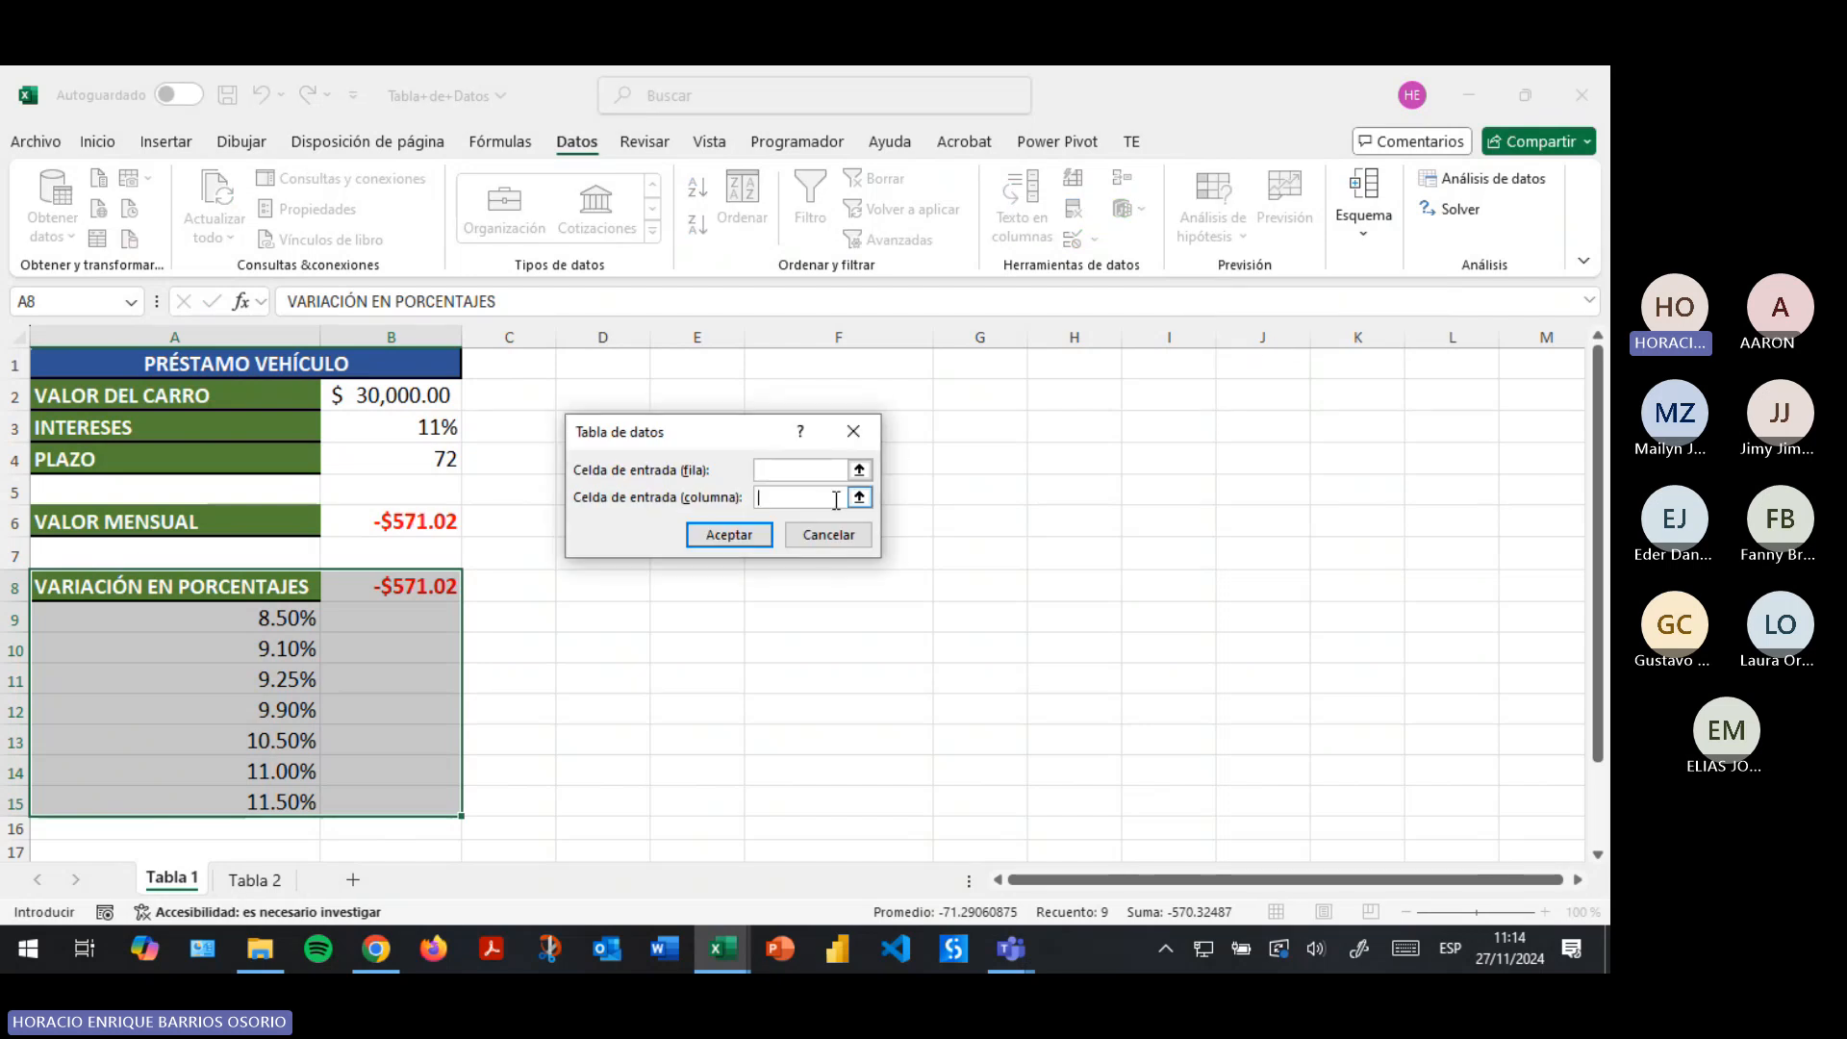
{"action": "left_click", "coordinate": [859, 498]}
{"action": "left_click", "coordinate": [402, 428]}
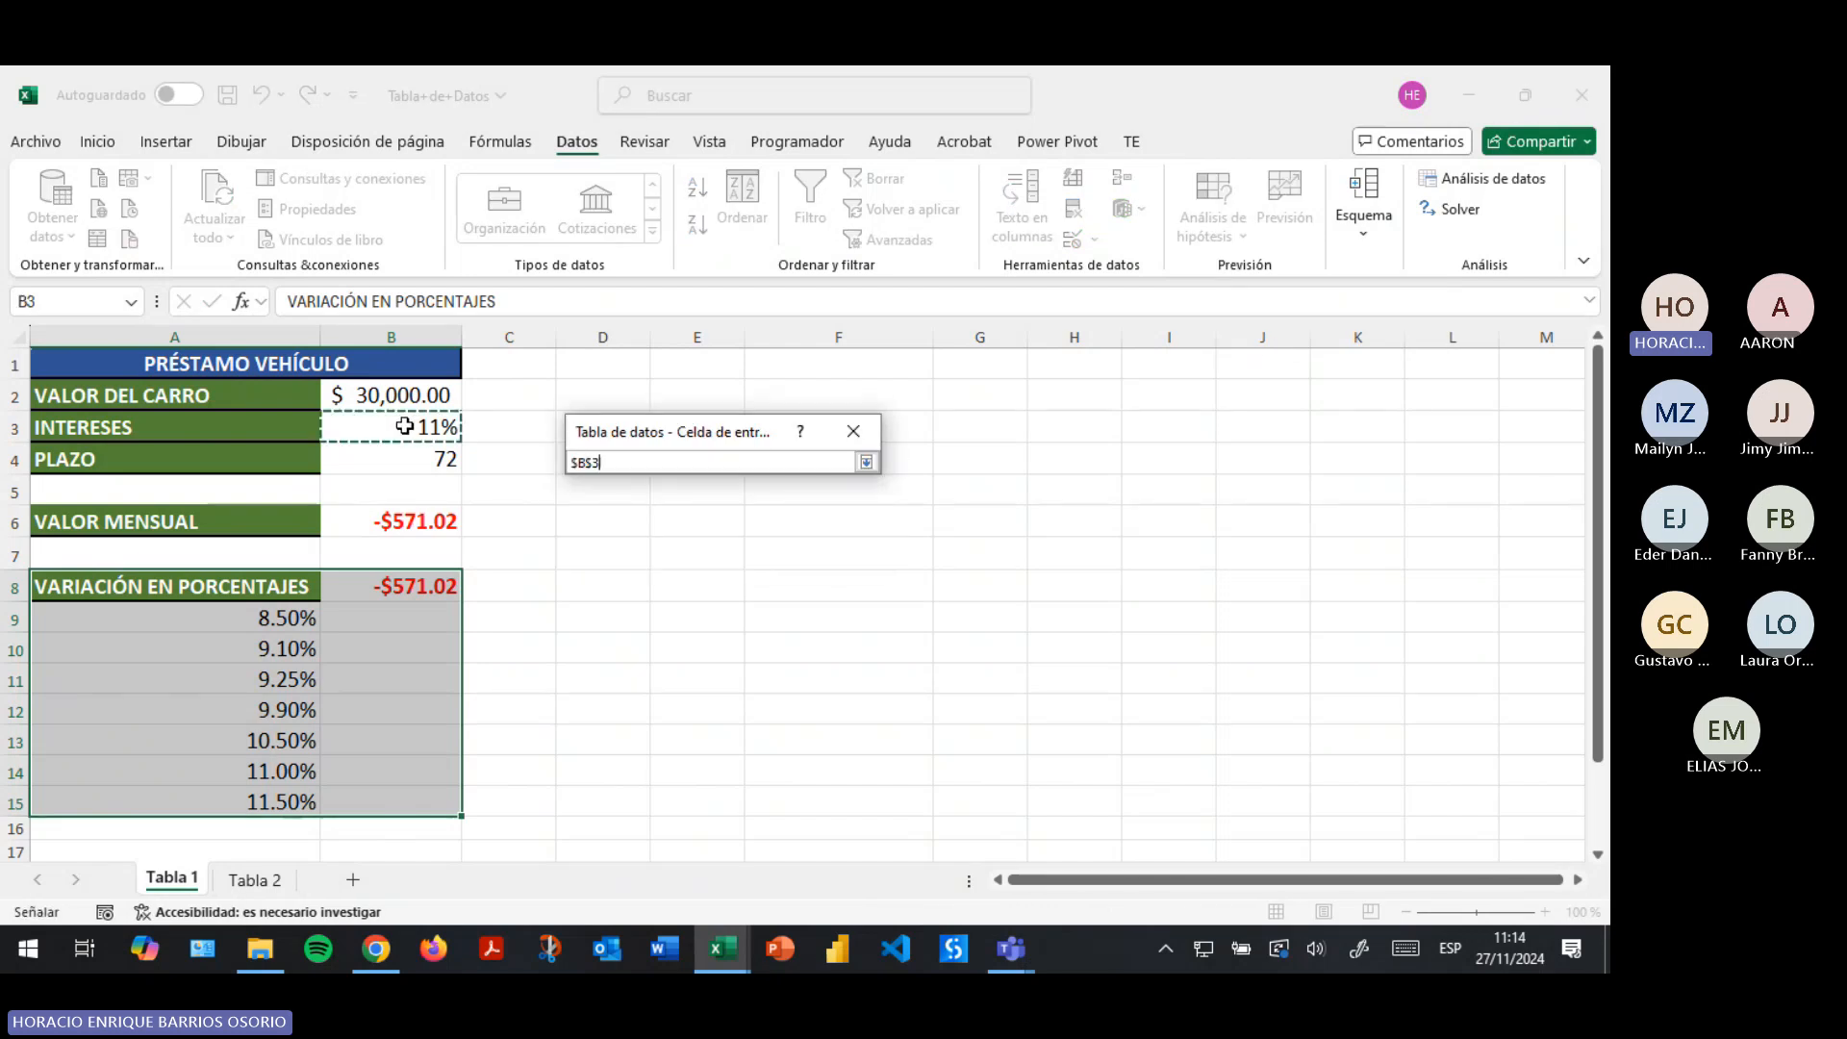
{"action": "left_click", "coordinate": [867, 463]}
{"action": "left_click", "coordinate": [733, 532]}
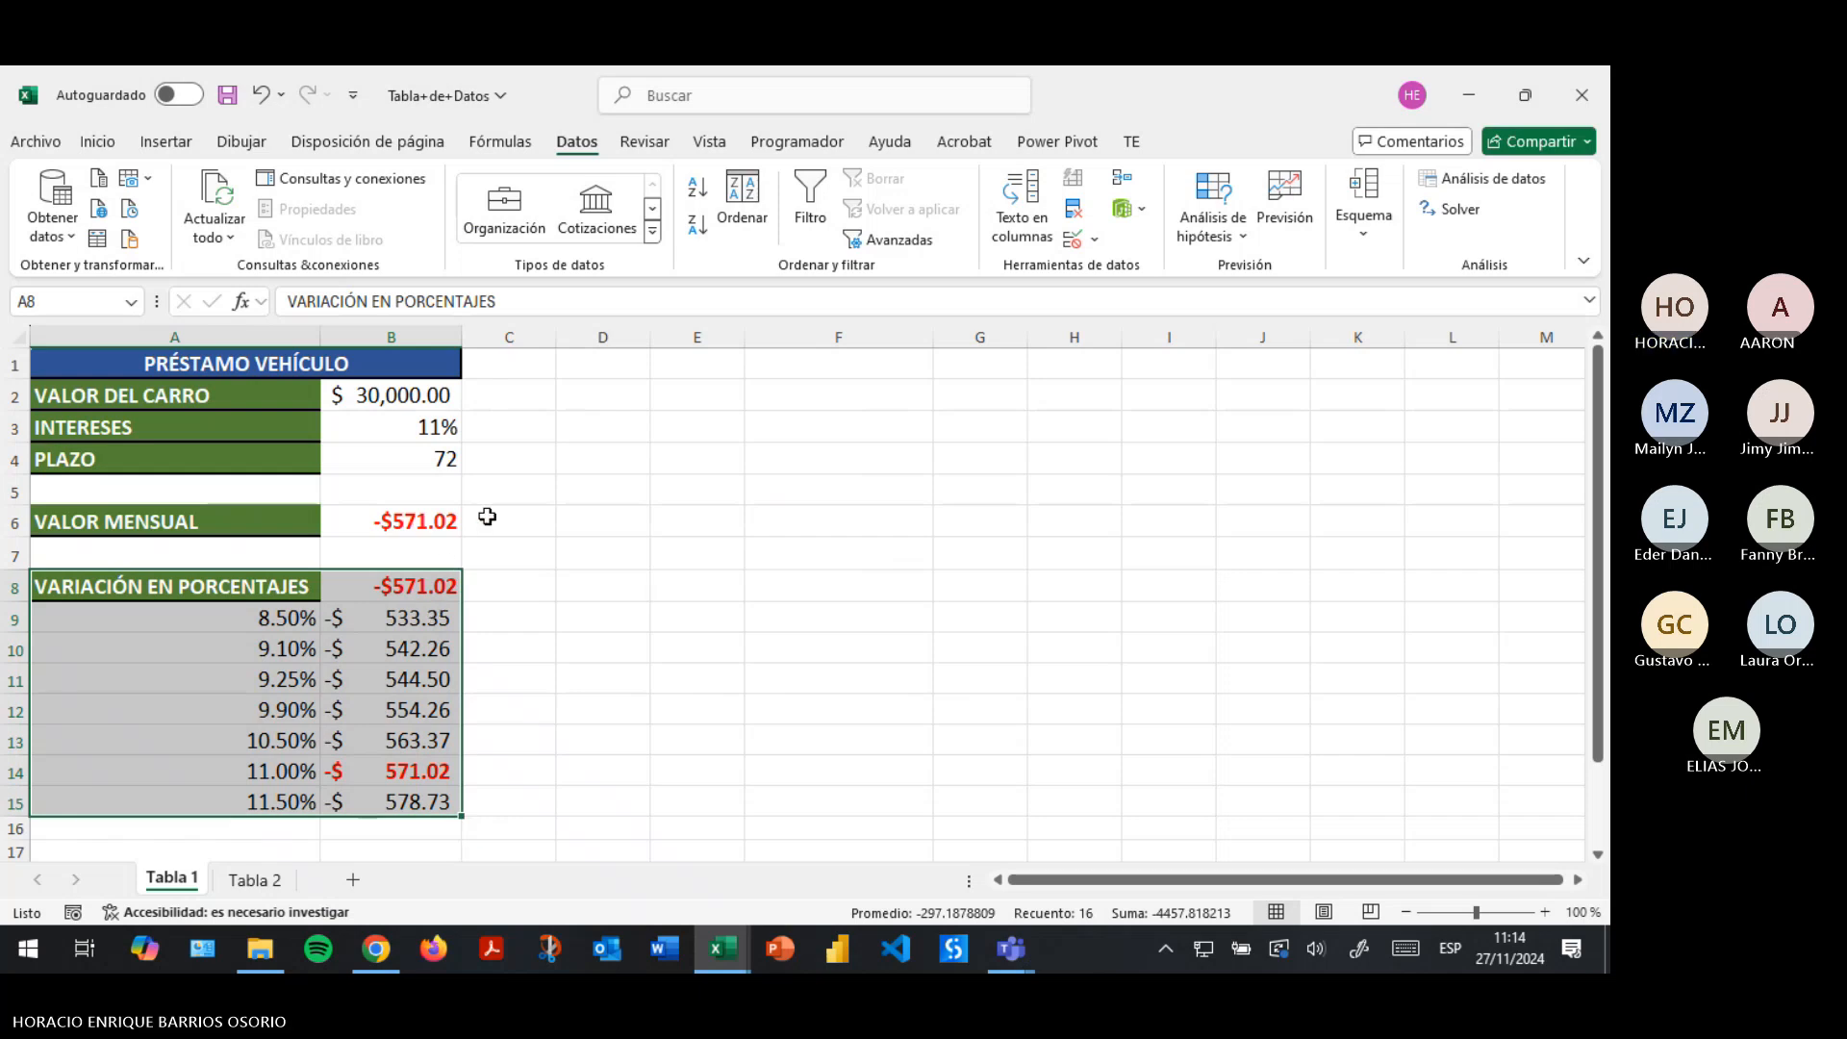
{"action": "left_click", "coordinate": [588, 642]}
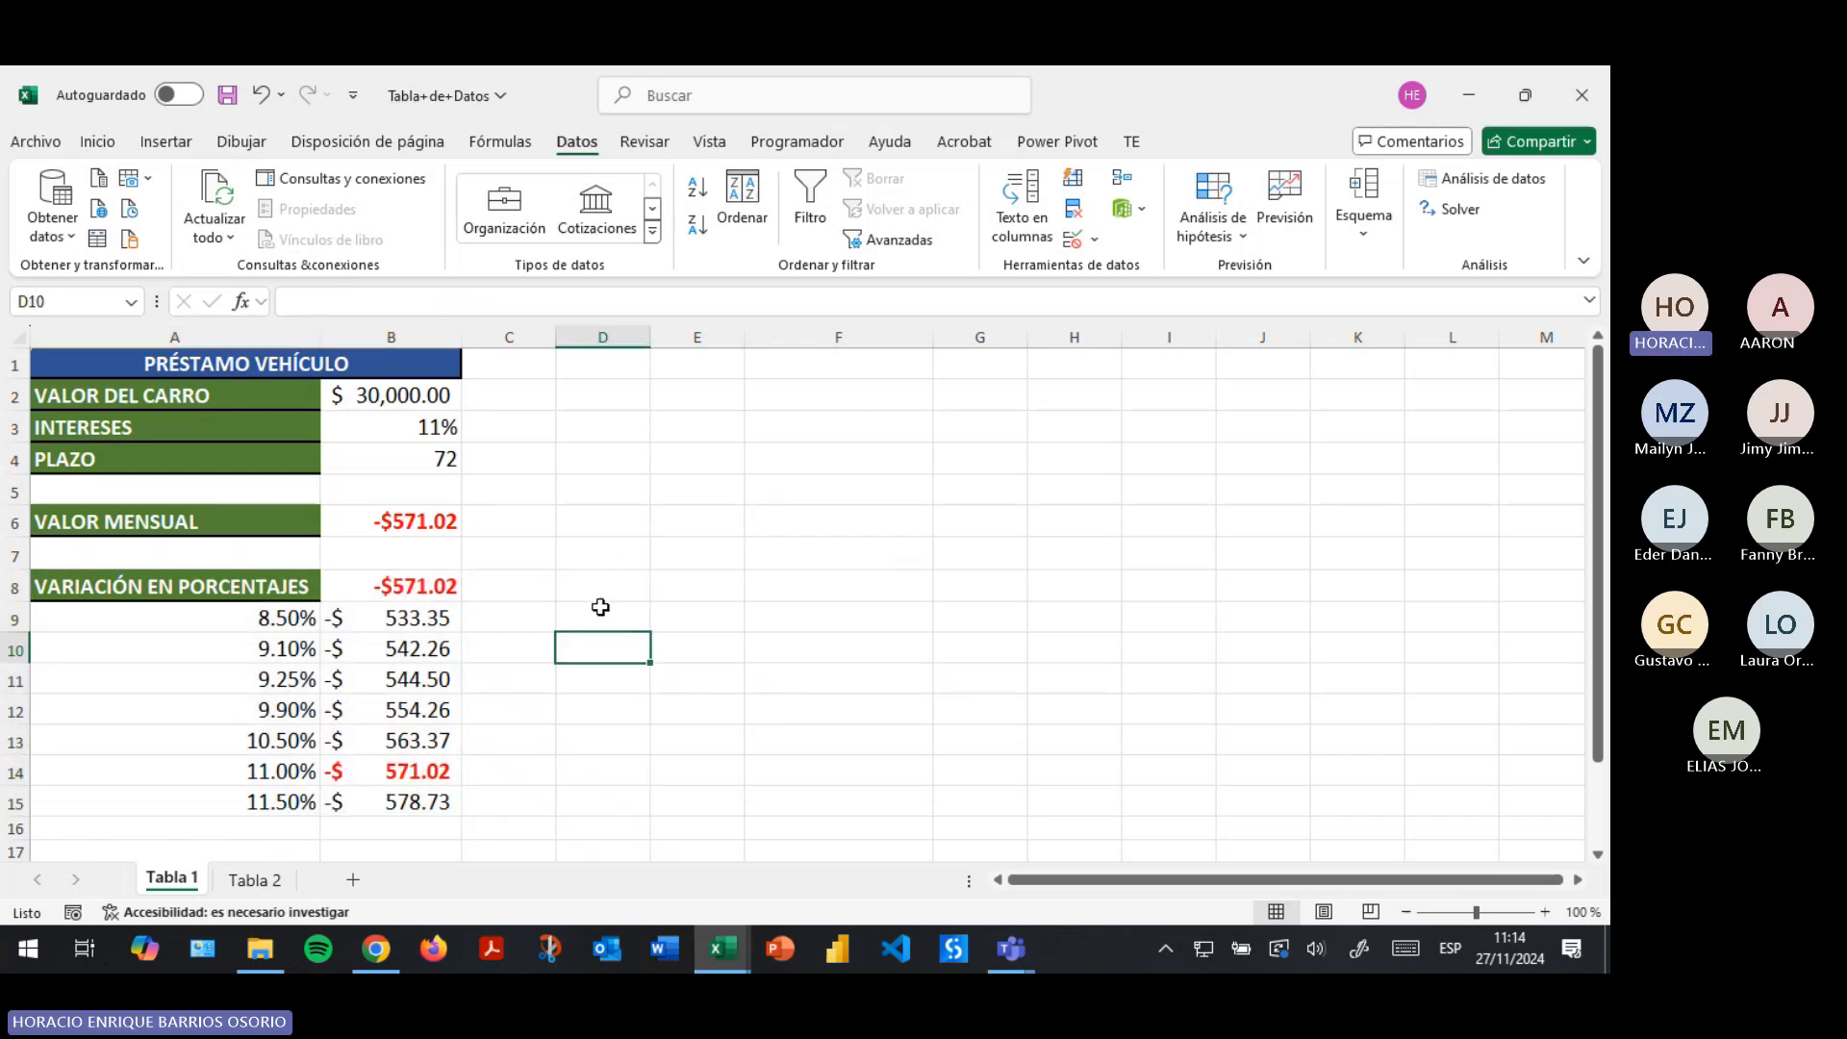
Examine the loan inputs in A2:B6, the payment formulas in B6 and B8, and the data table range A8:B15.
{"action": "left_click_drag", "start_coordinate": [208, 397], "coordinate": [440, 539]}
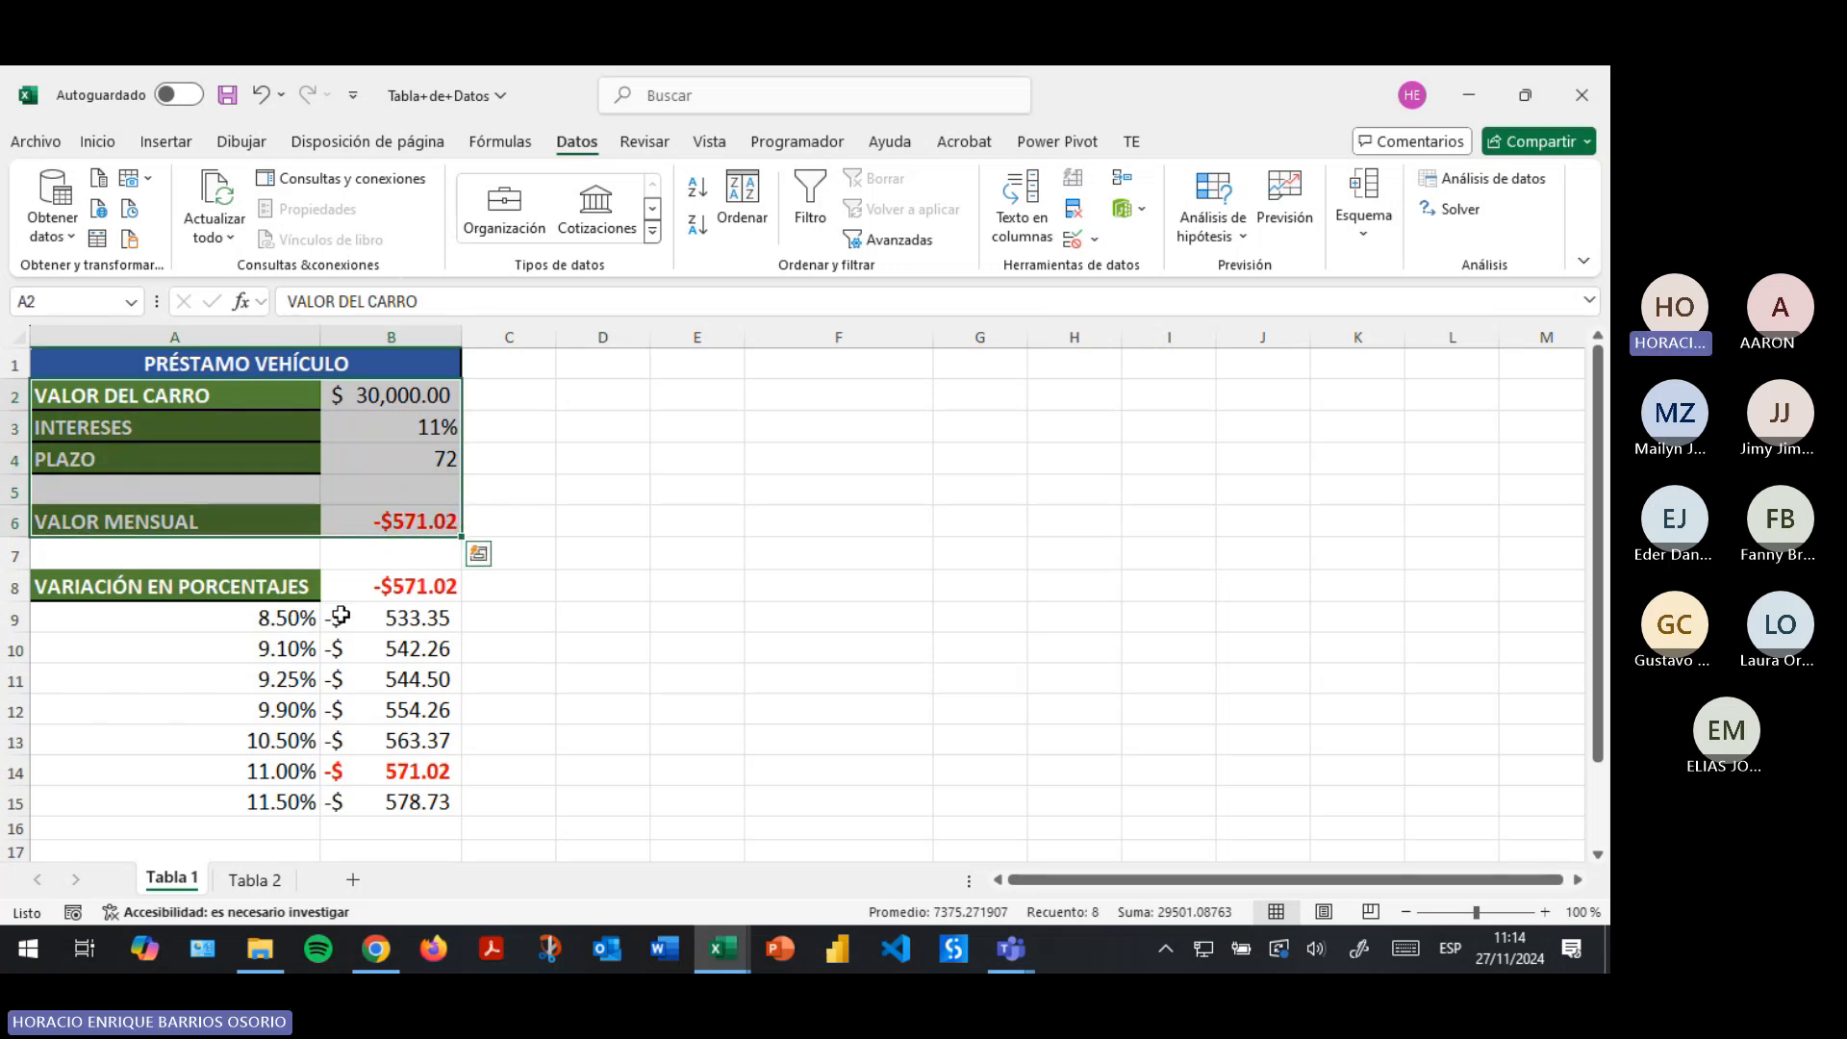
{"action": "left_click", "coordinate": [438, 521]}
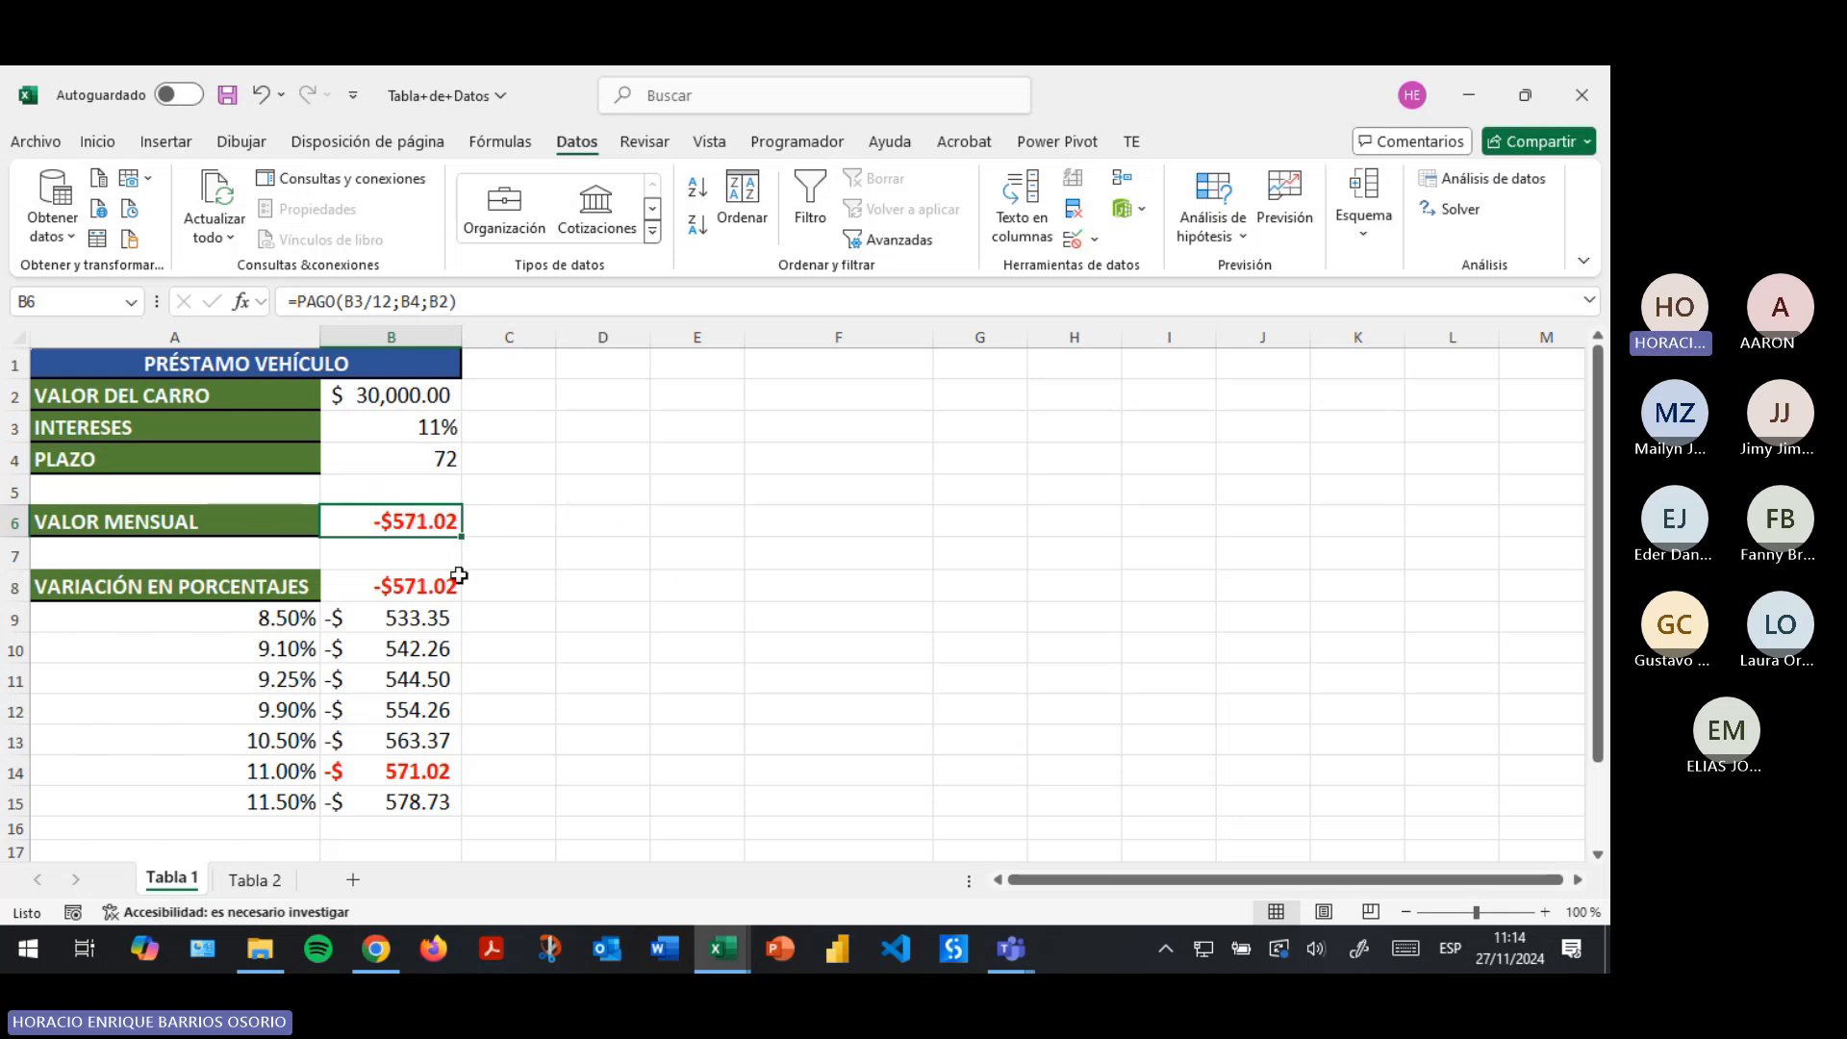
{"action": "left_click", "coordinate": [394, 591]}
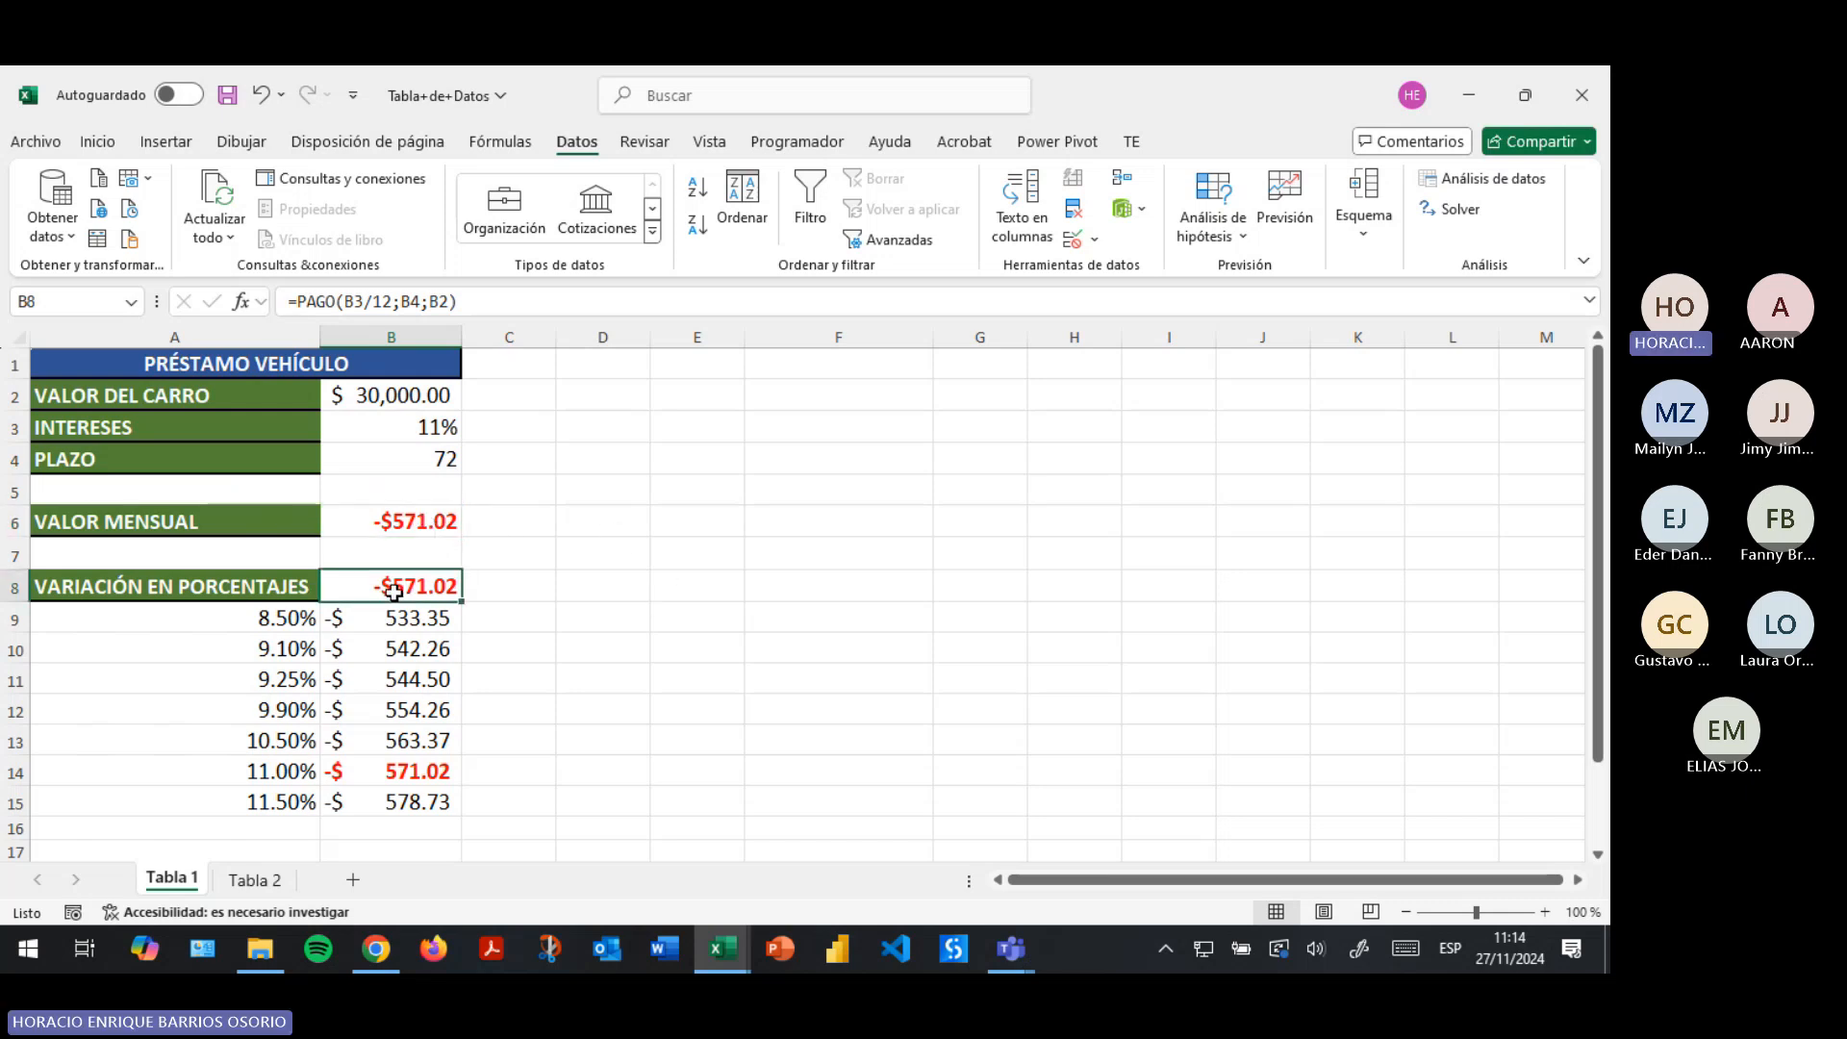
{"action": "left_click", "coordinate": [406, 522]}
{"action": "left_click", "coordinate": [402, 586]}
{"action": "left_click_drag", "start_coordinate": [266, 620], "coordinate": [303, 805]}
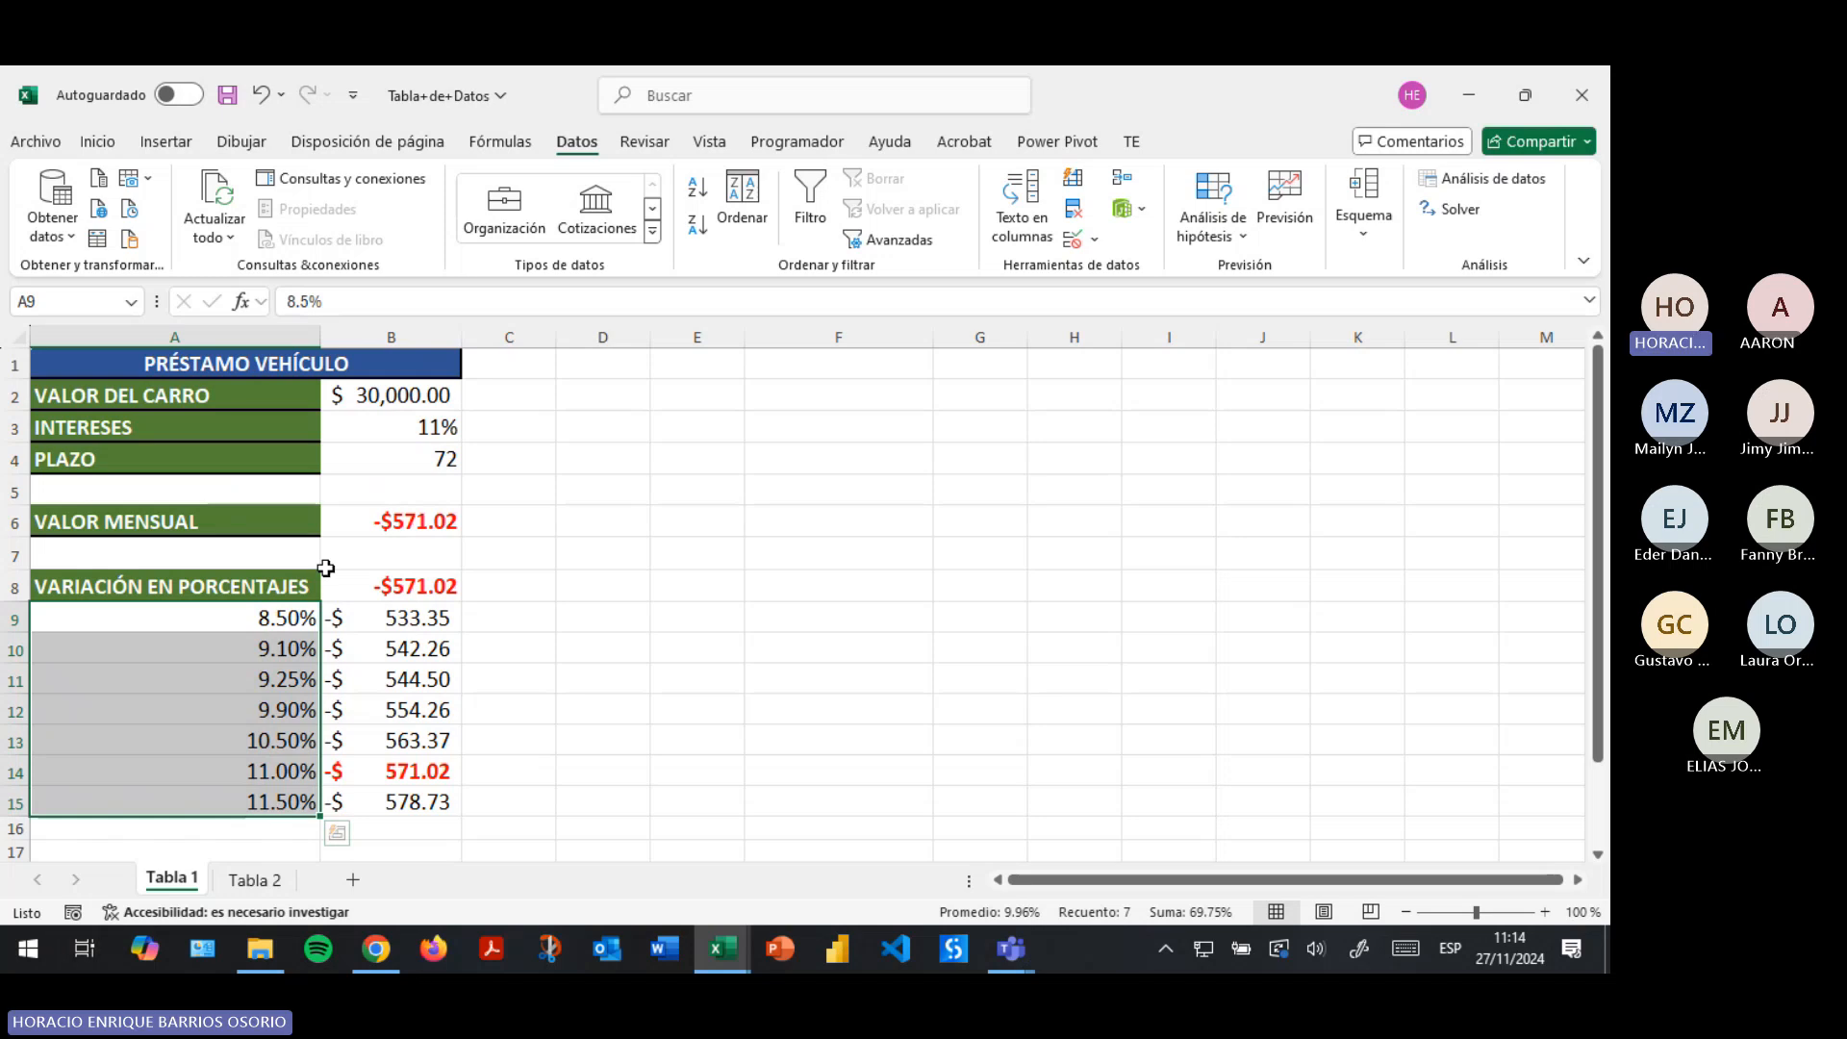
{"action": "left_click_drag", "start_coordinate": [269, 584], "coordinate": [411, 793]}
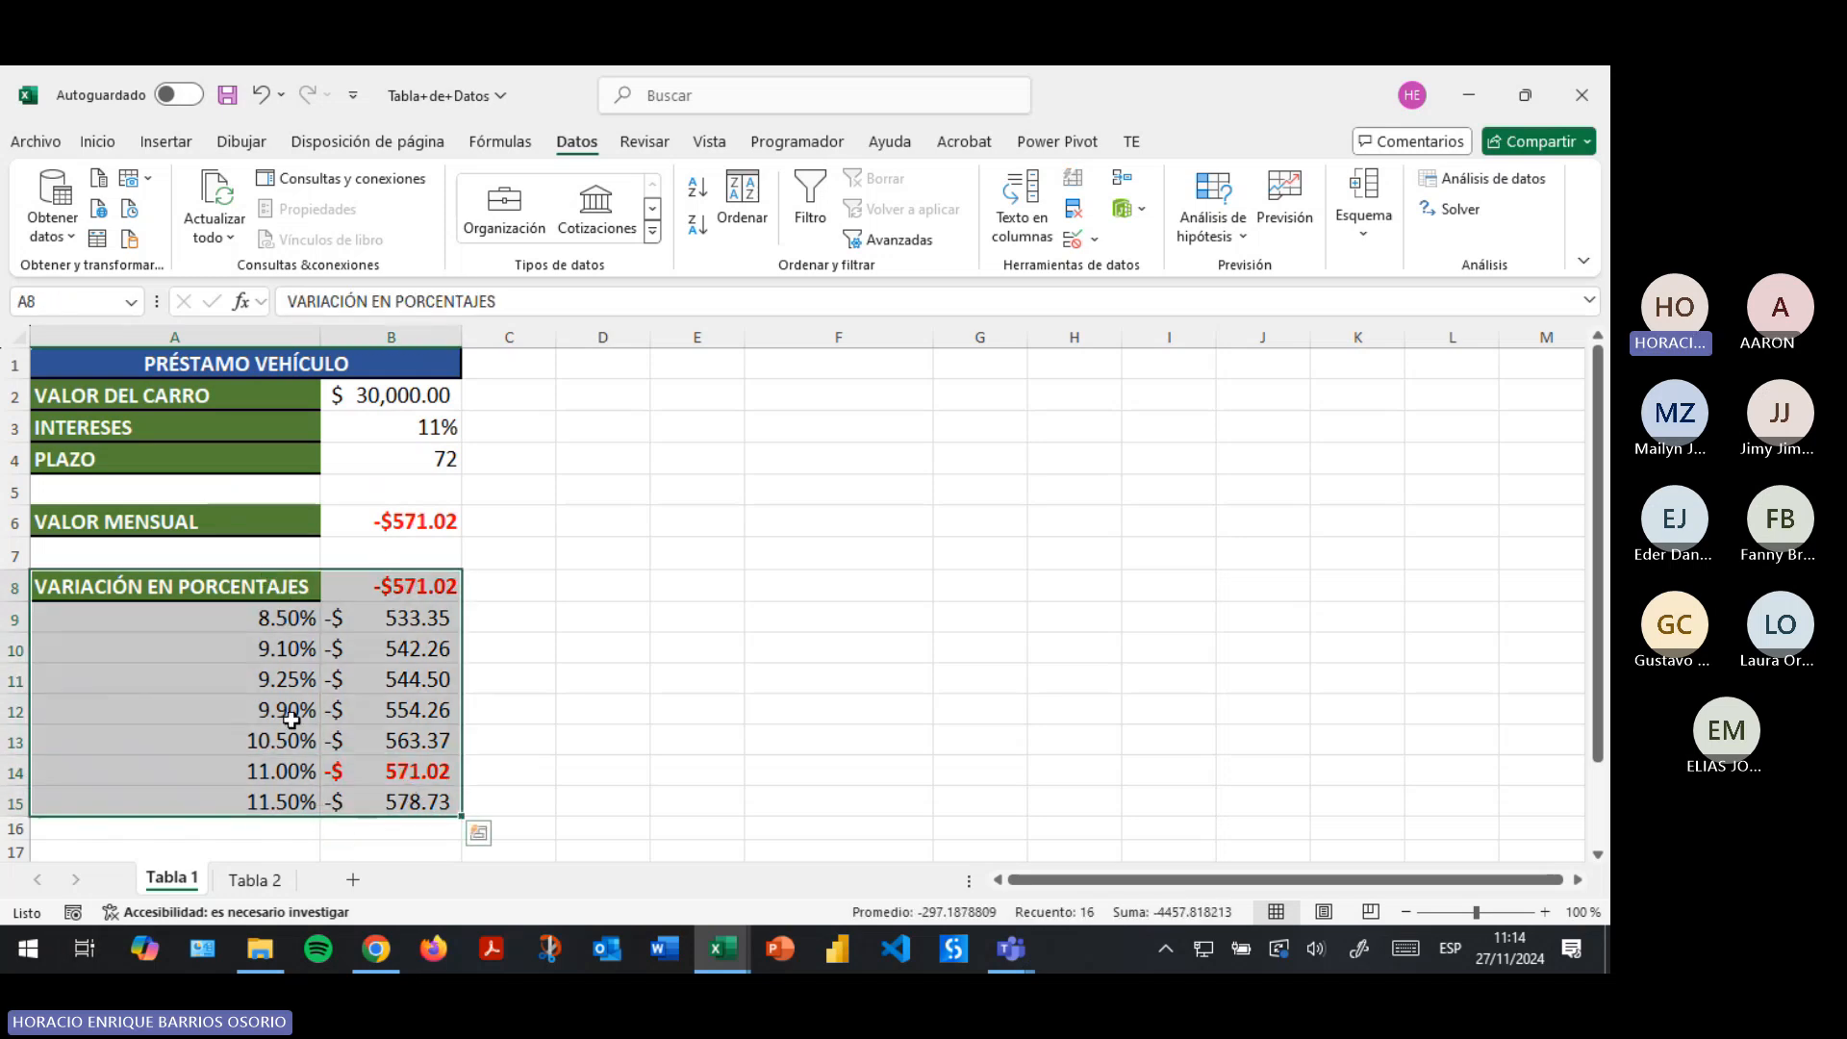
{"action": "left_click", "coordinate": [409, 581]}
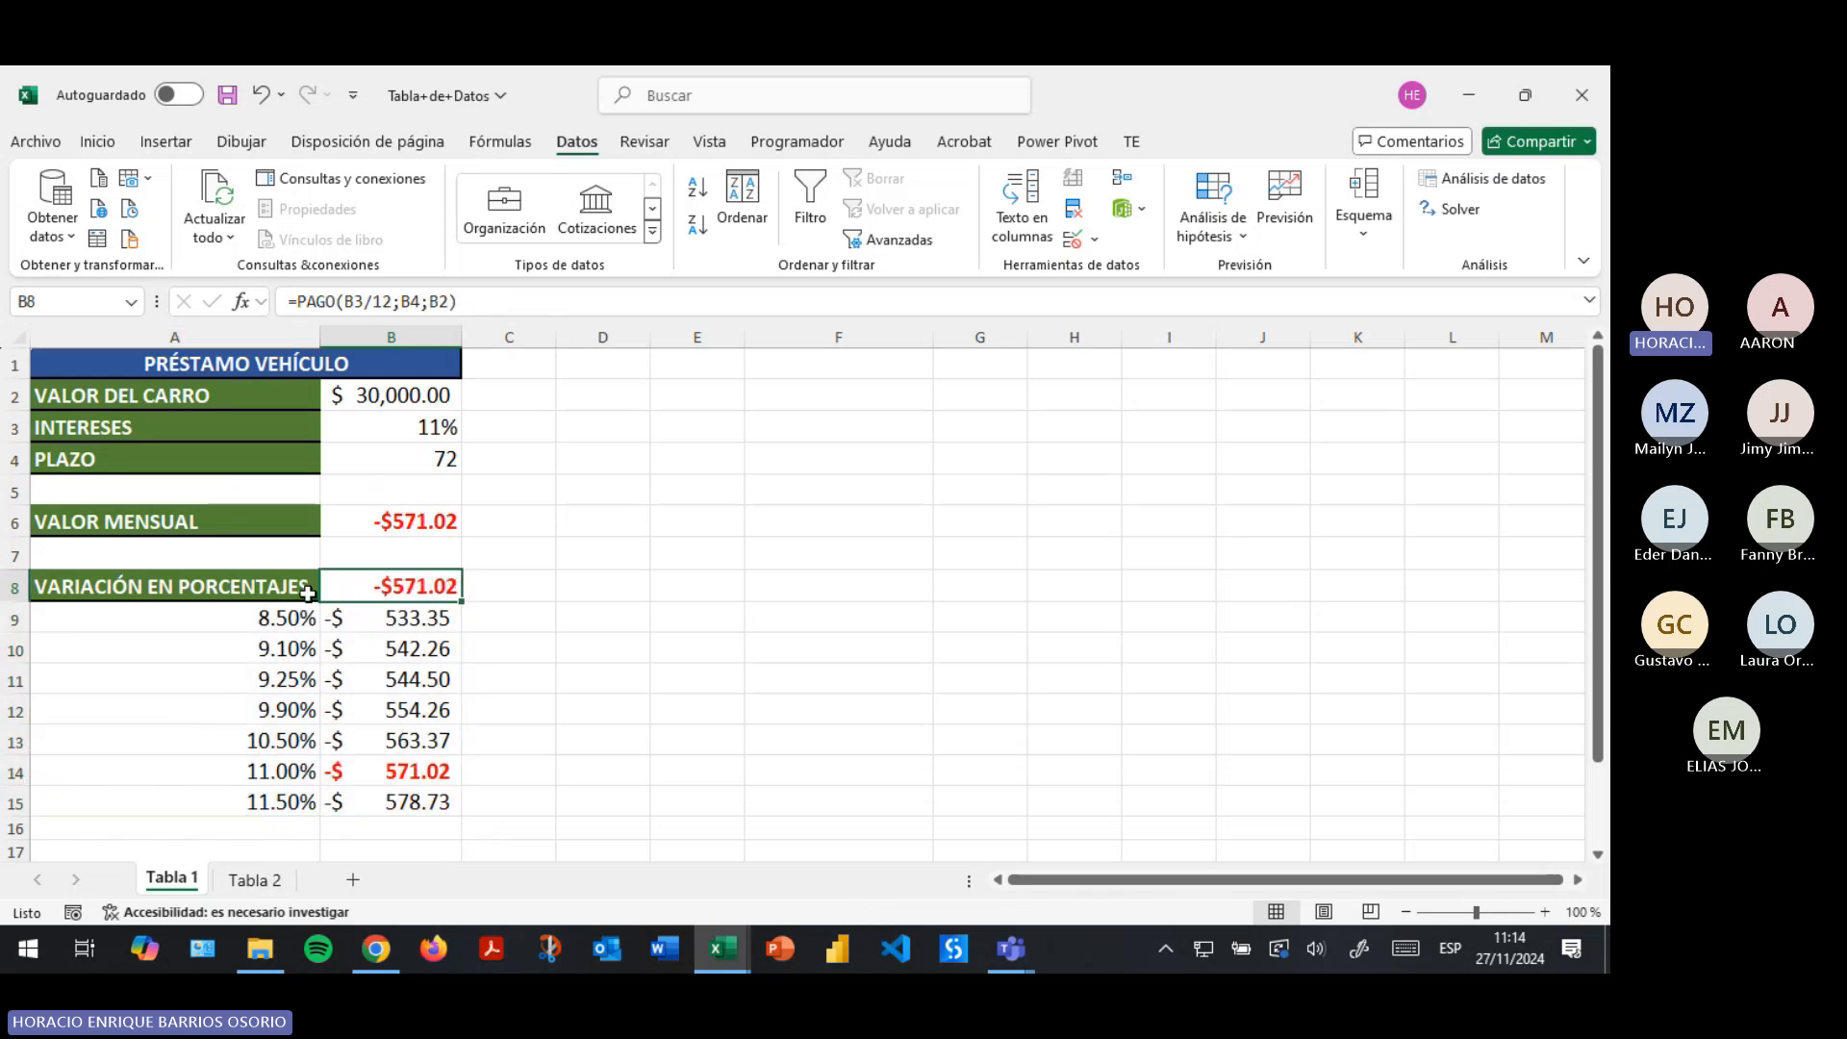
{"action": "left_click", "coordinate": [252, 589]}
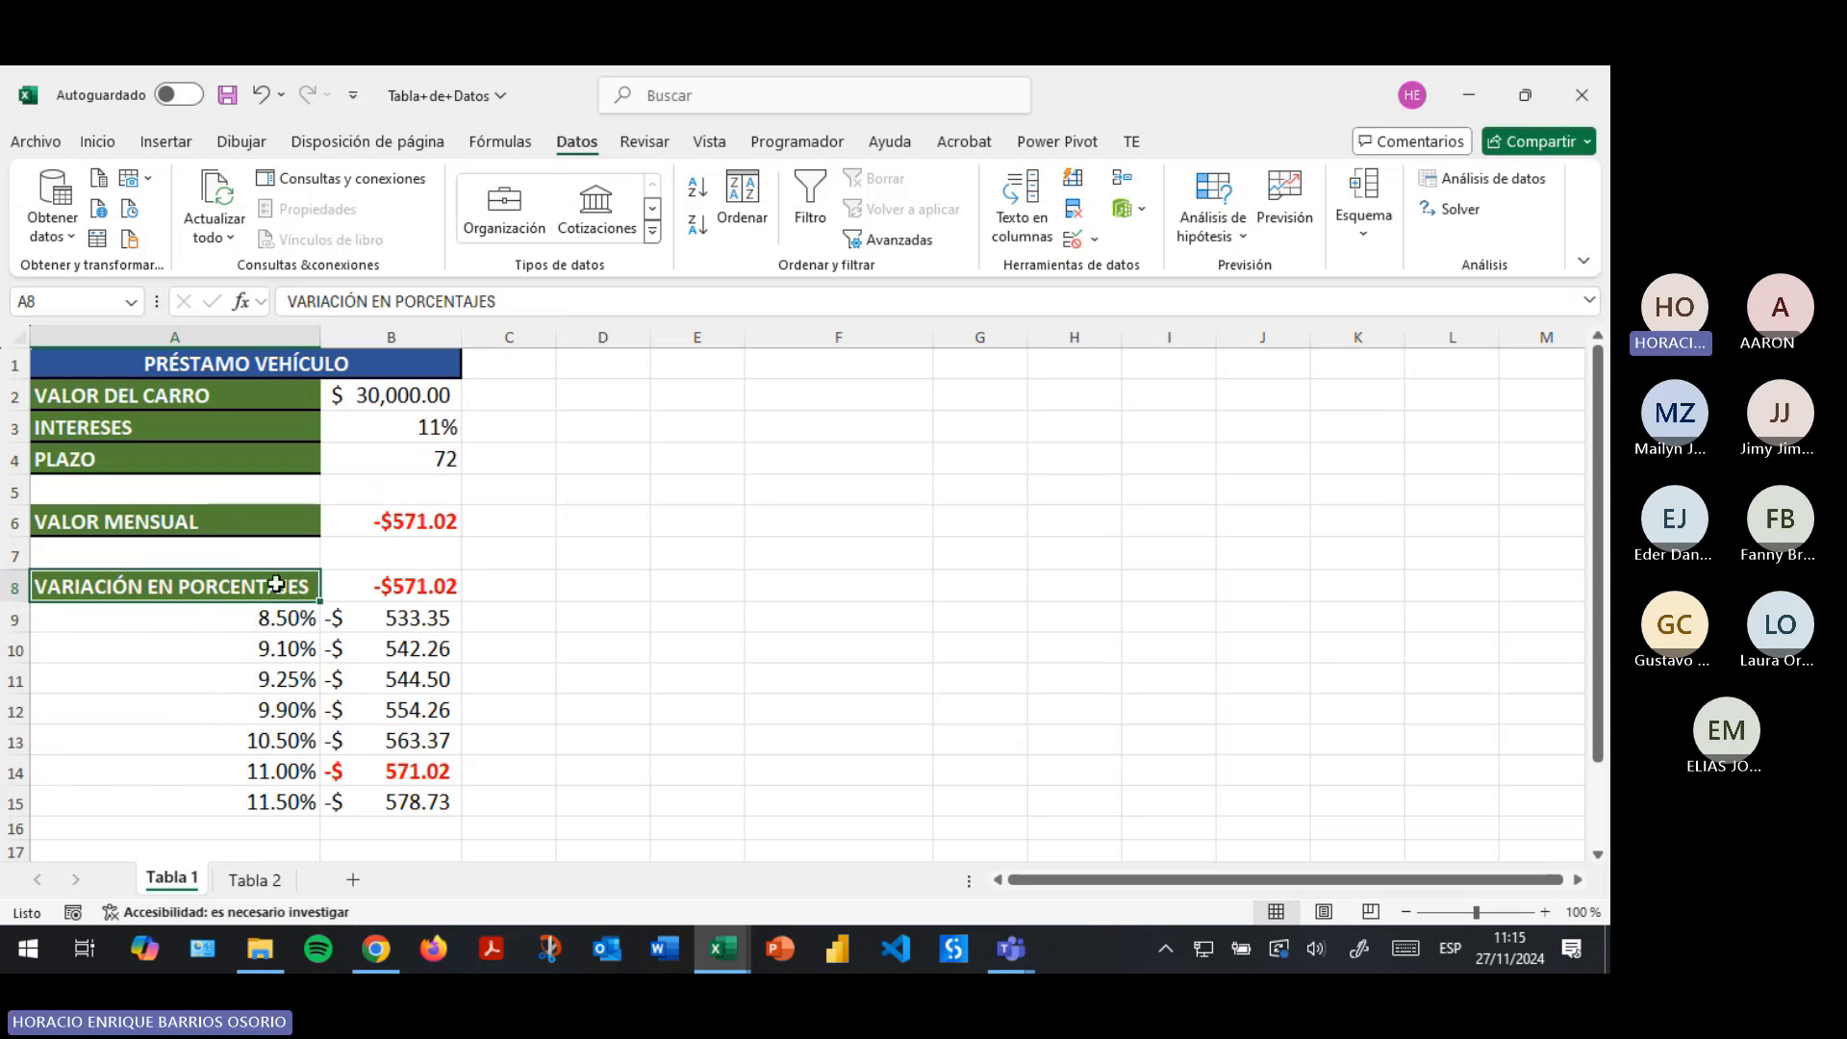
{"action": "left_click_drag", "start_coordinate": [287, 613], "coordinate": [383, 789]}
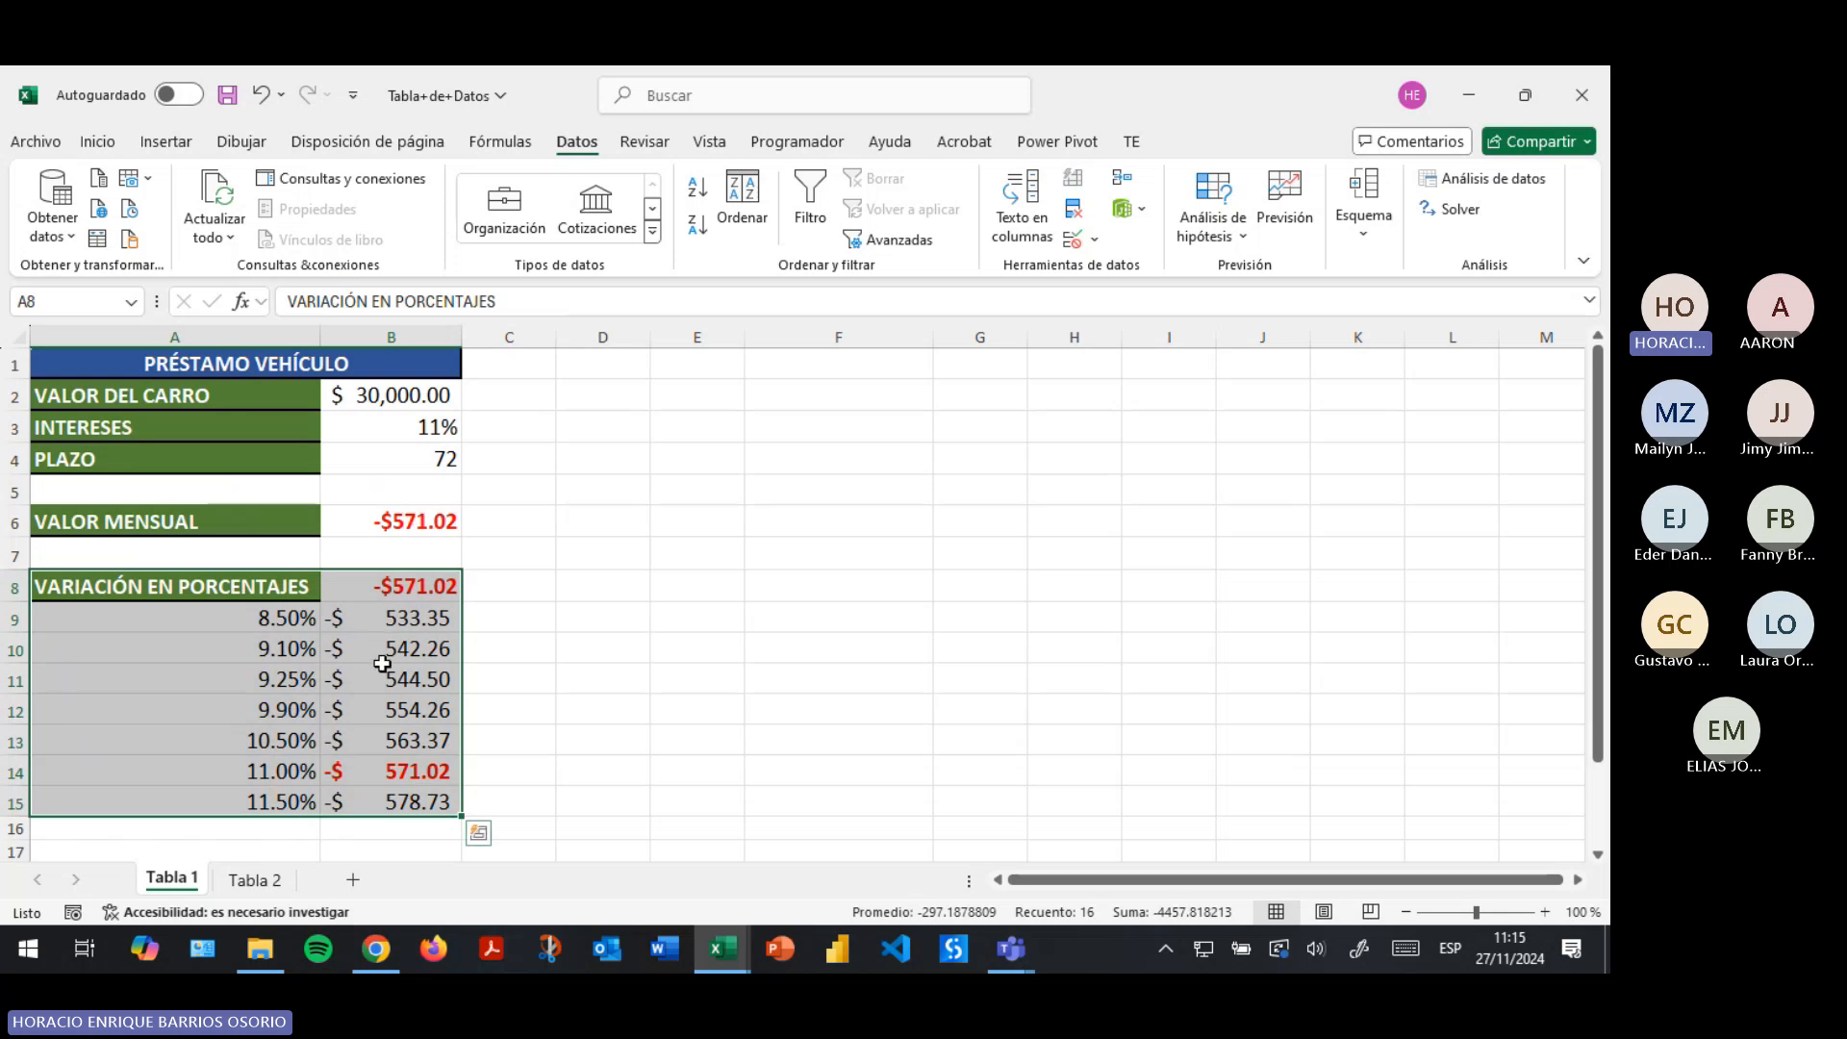
{"action": "left_click", "coordinate": [1212, 221]}
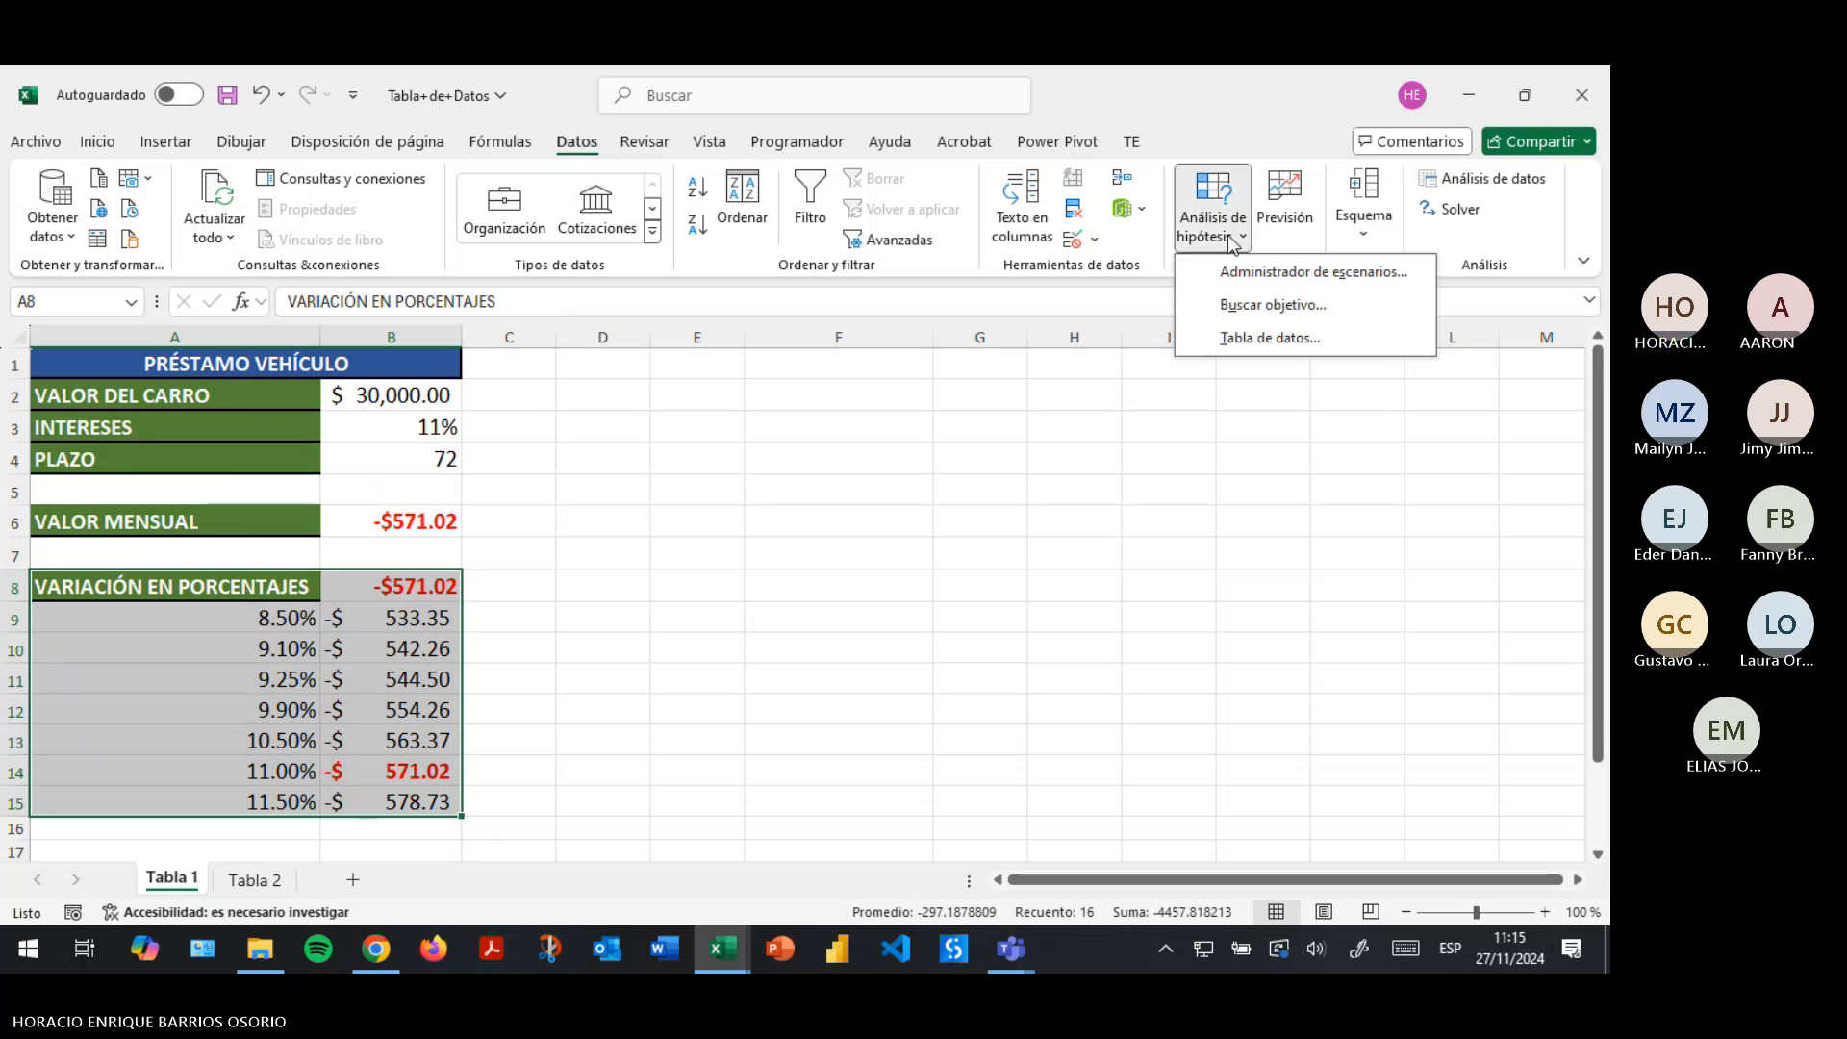
{"action": "left_click", "coordinate": [1236, 336]}
{"action": "left_click", "coordinate": [787, 497]}
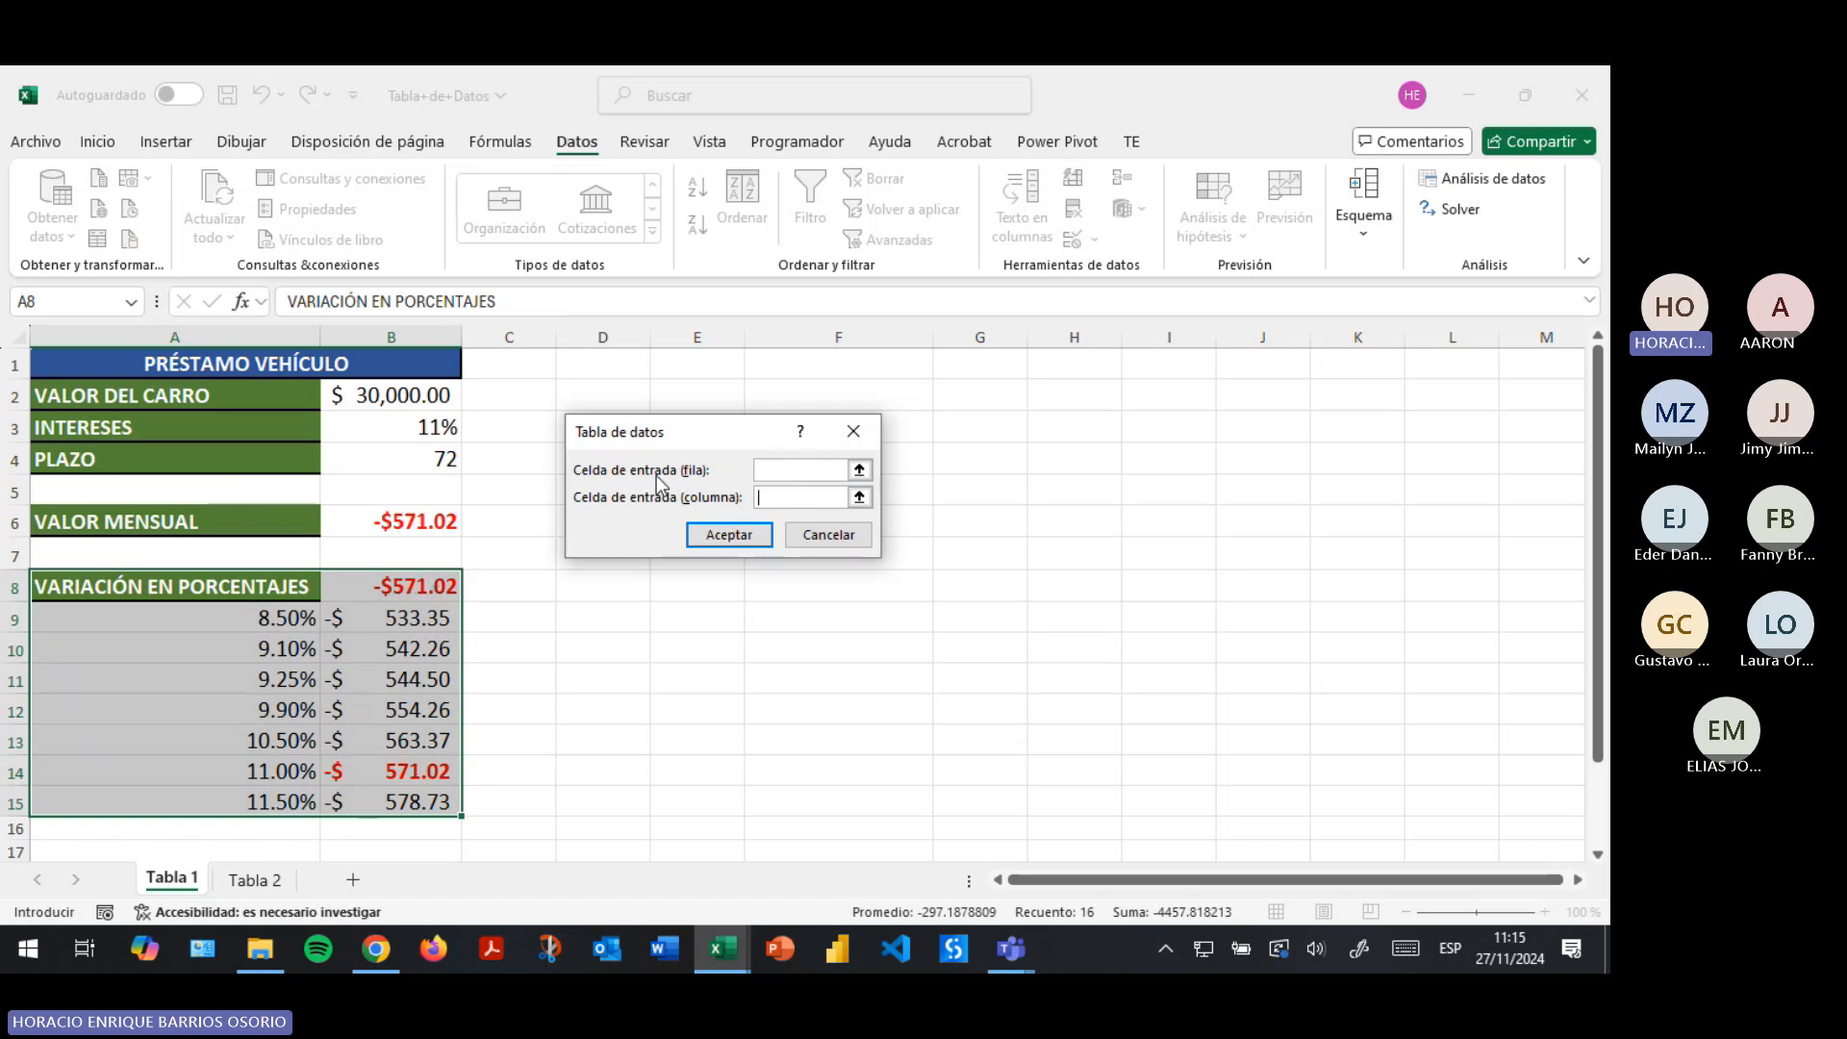
{"action": "left_click", "coordinate": [449, 438]}
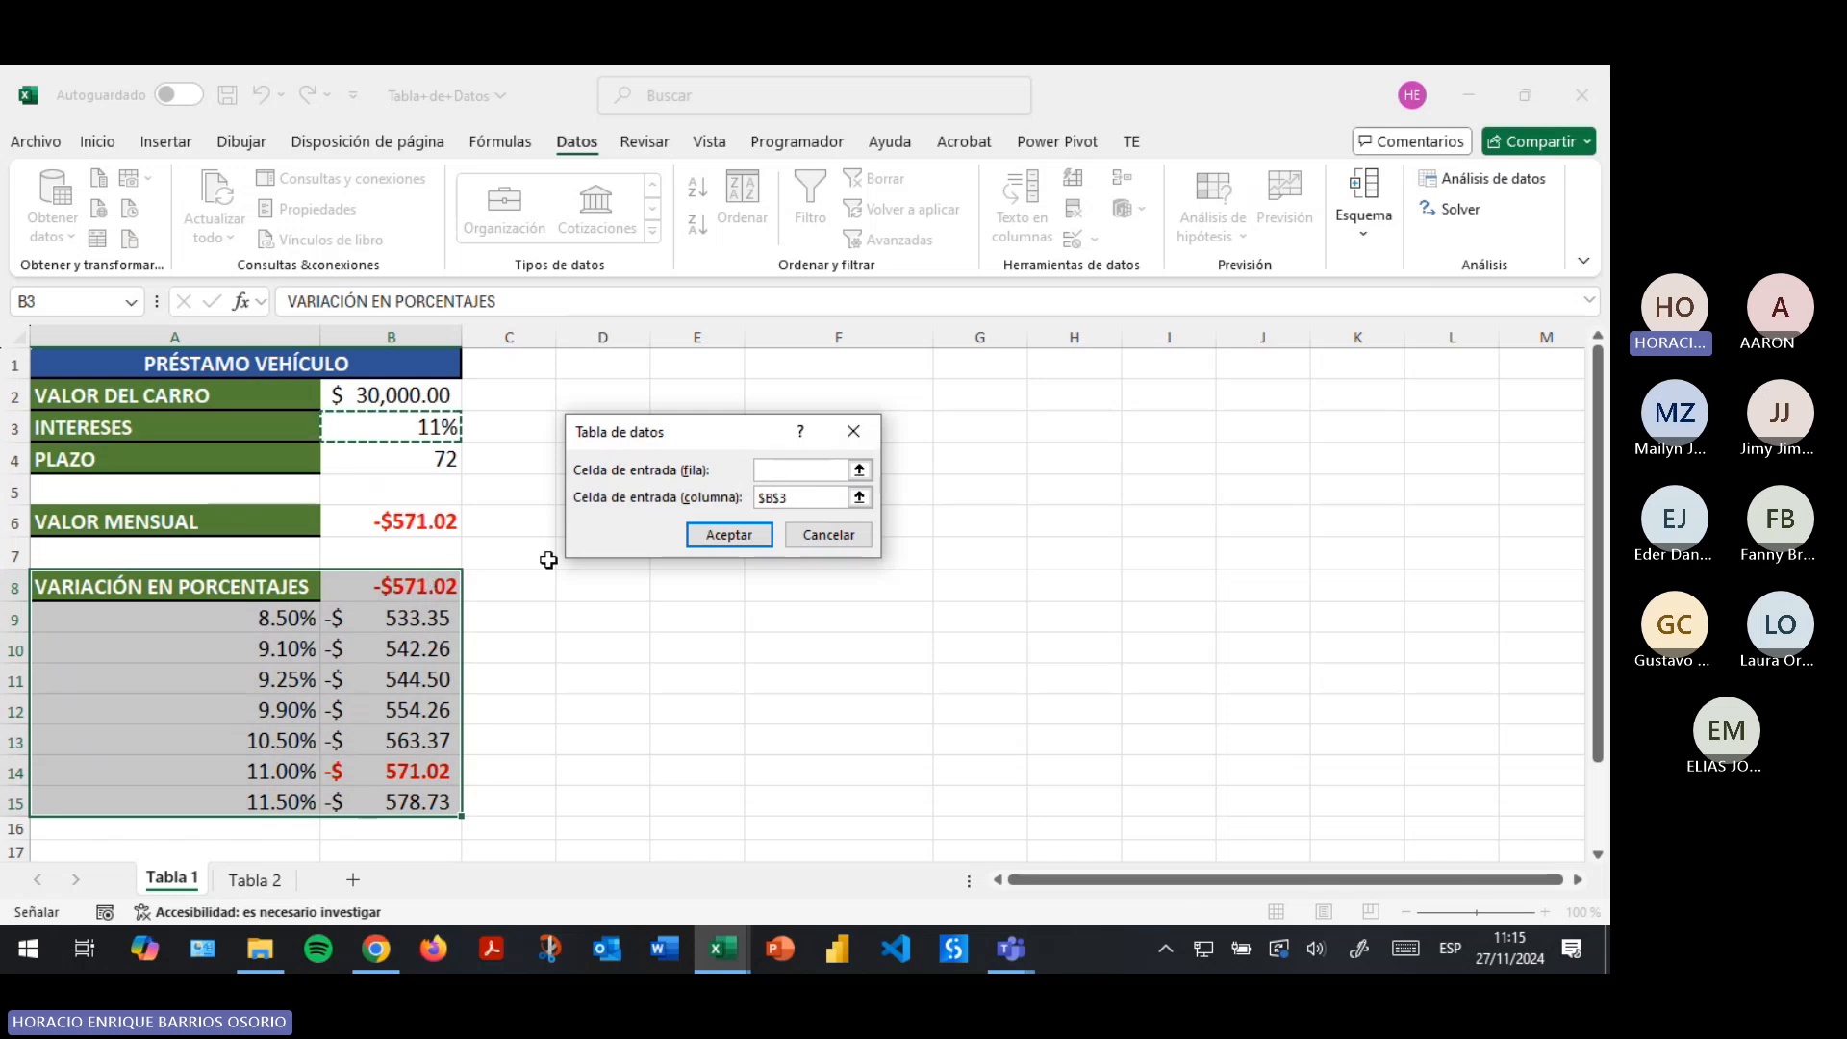
{"action": "left_click", "coordinate": [797, 499]}
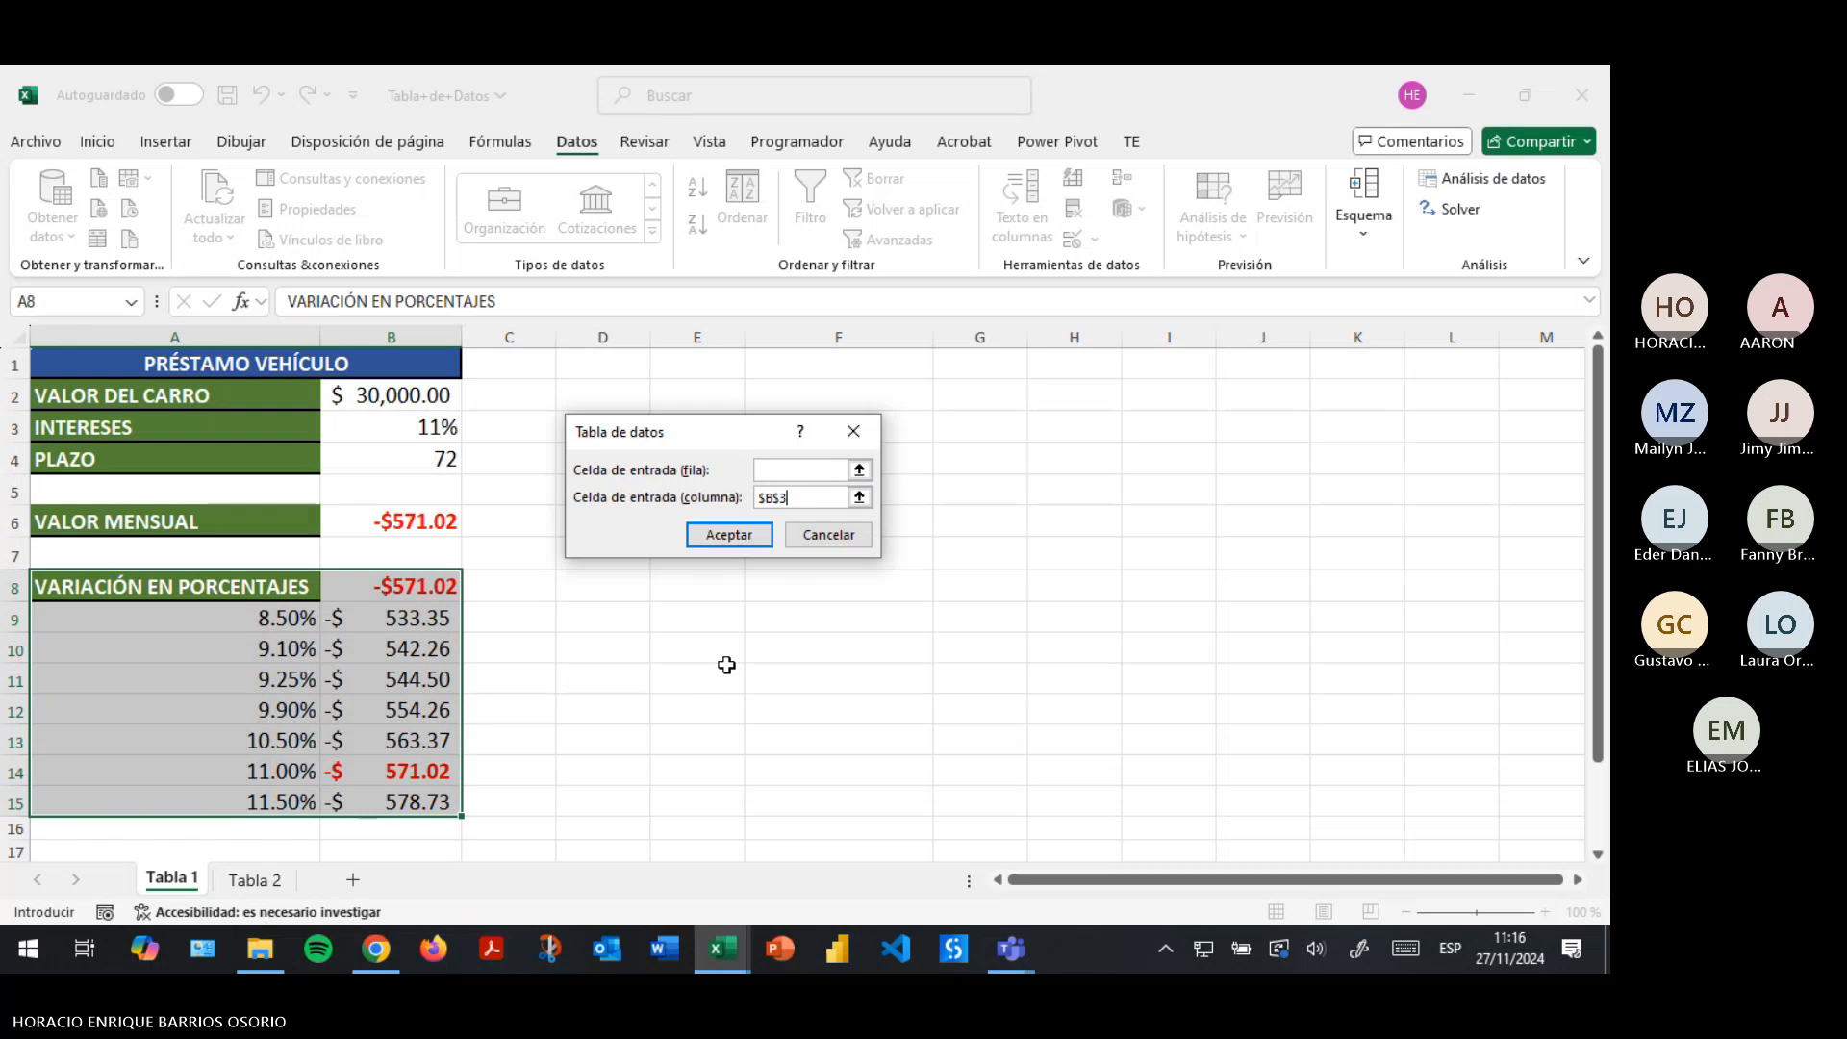
{"action": "left_click", "coordinate": [833, 534]}
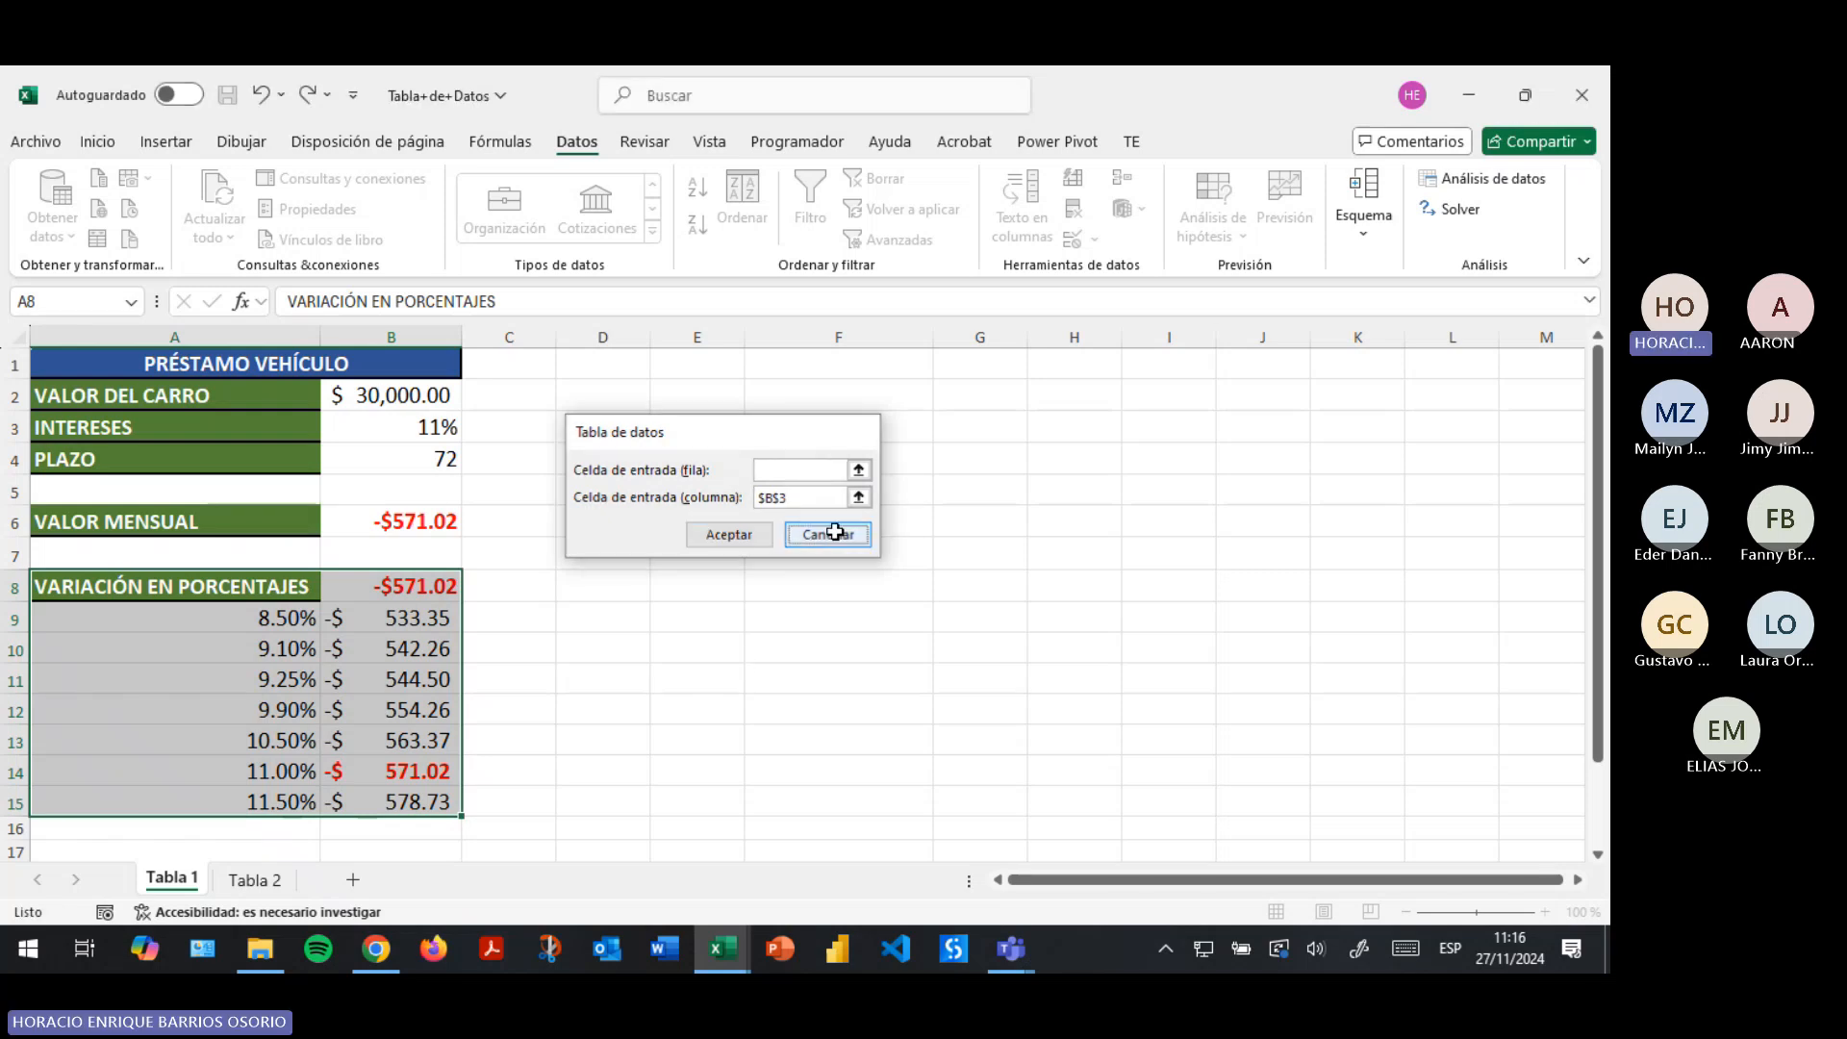
{"action": "left_click", "coordinate": [619, 588]}
Make the interest reference B3 absolute in the VALOR MENSUAL formula in B6.
{"action": "left_click", "coordinate": [394, 582]}
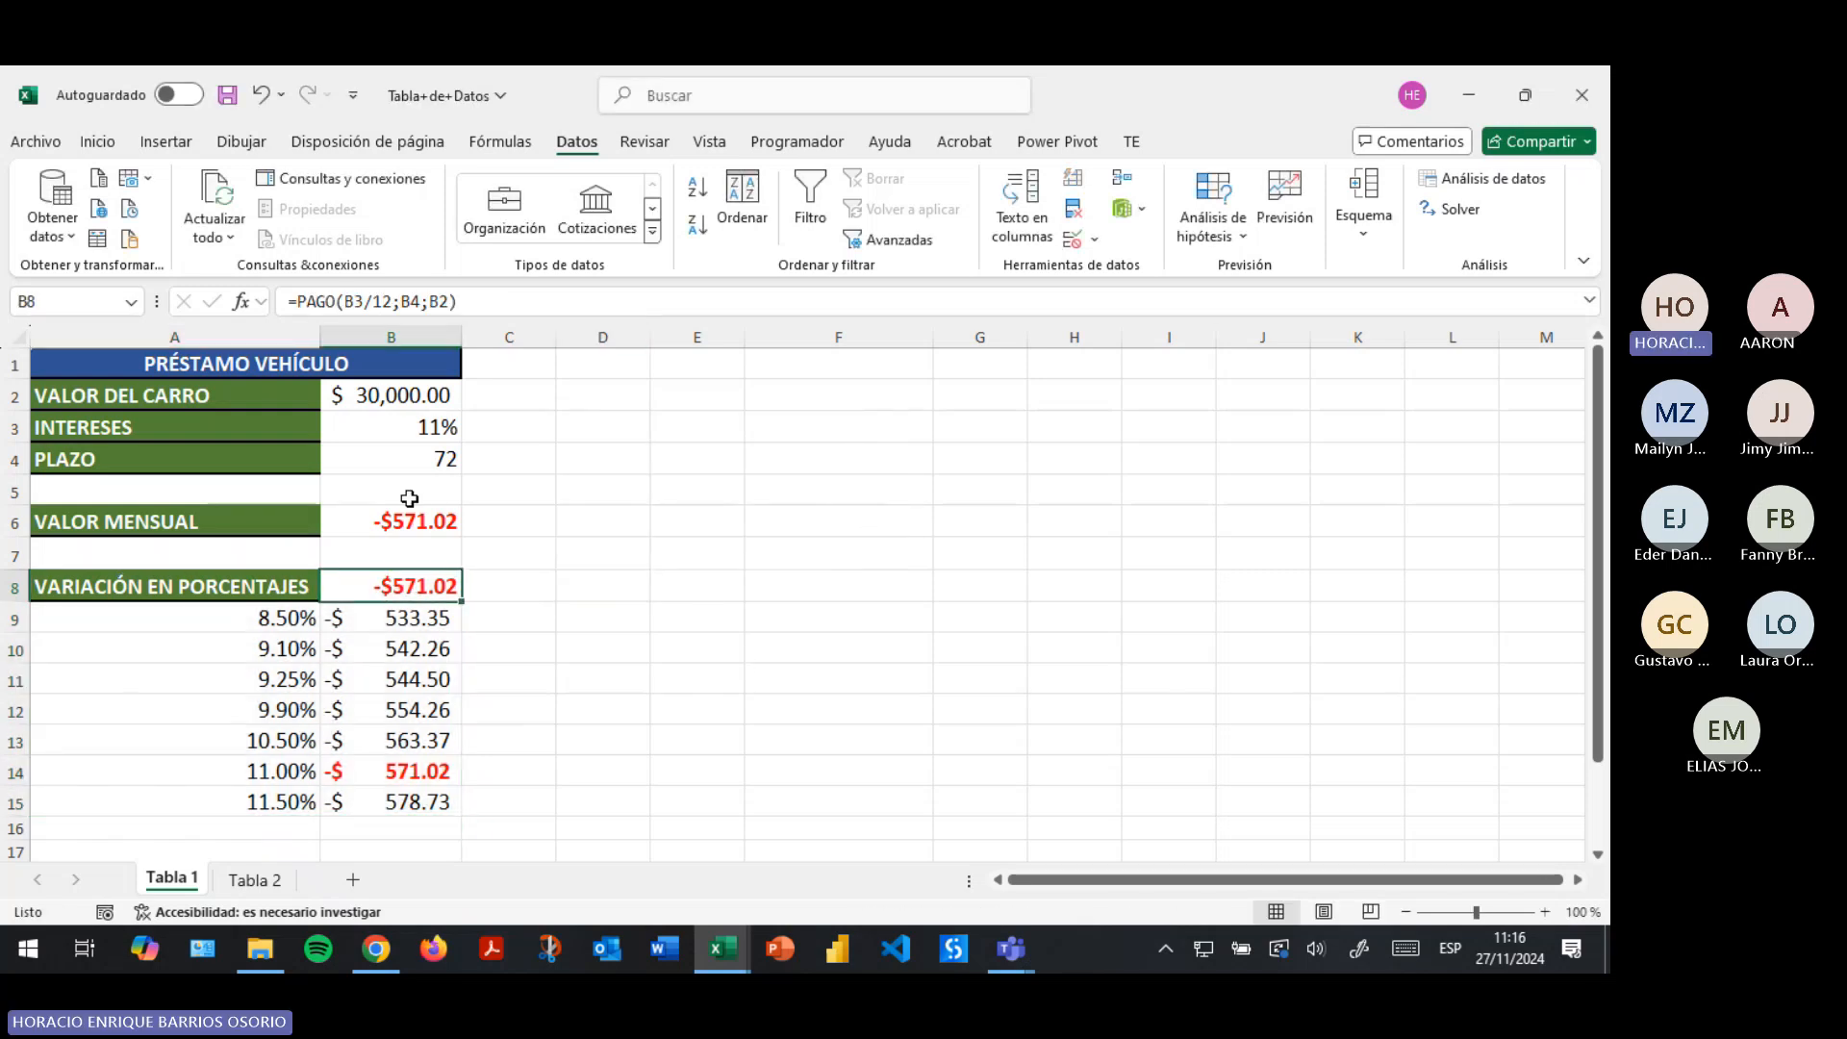
{"action": "left_click", "coordinate": [408, 498]}
{"action": "left_click", "coordinate": [389, 522]}
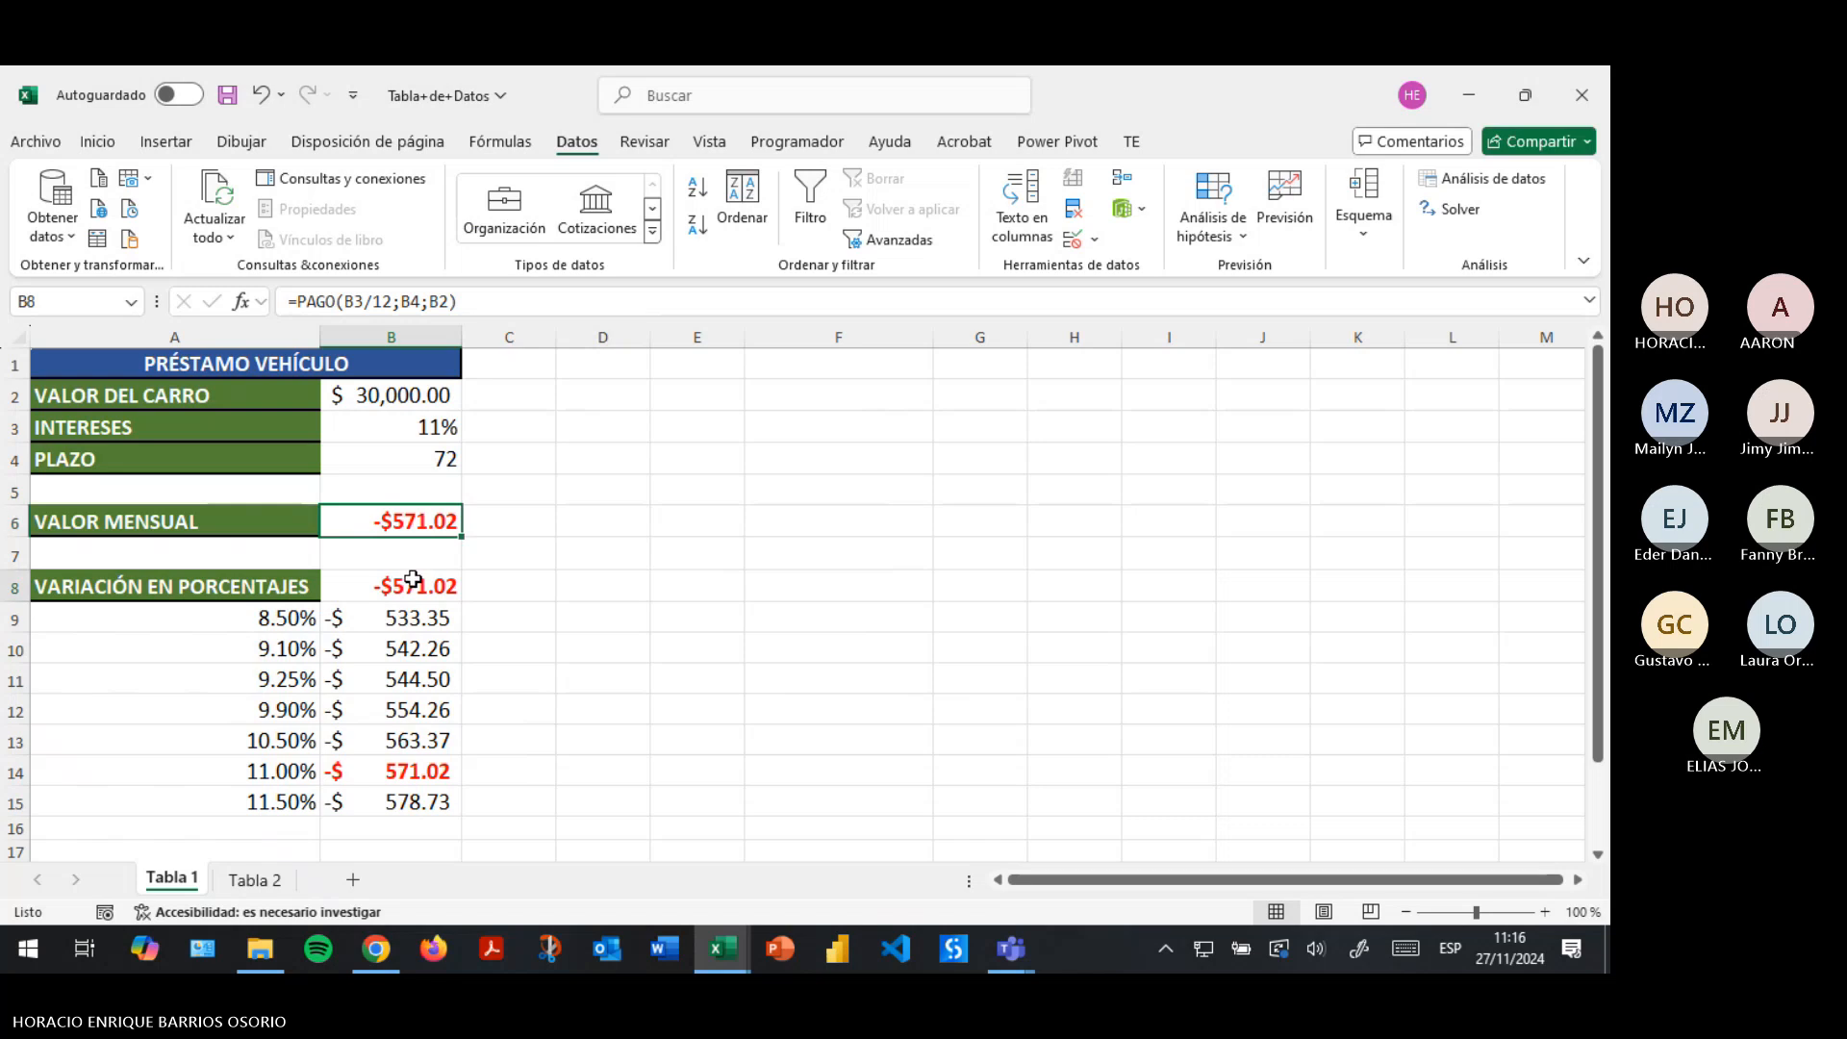
{"action": "left_click", "coordinate": [418, 527]}
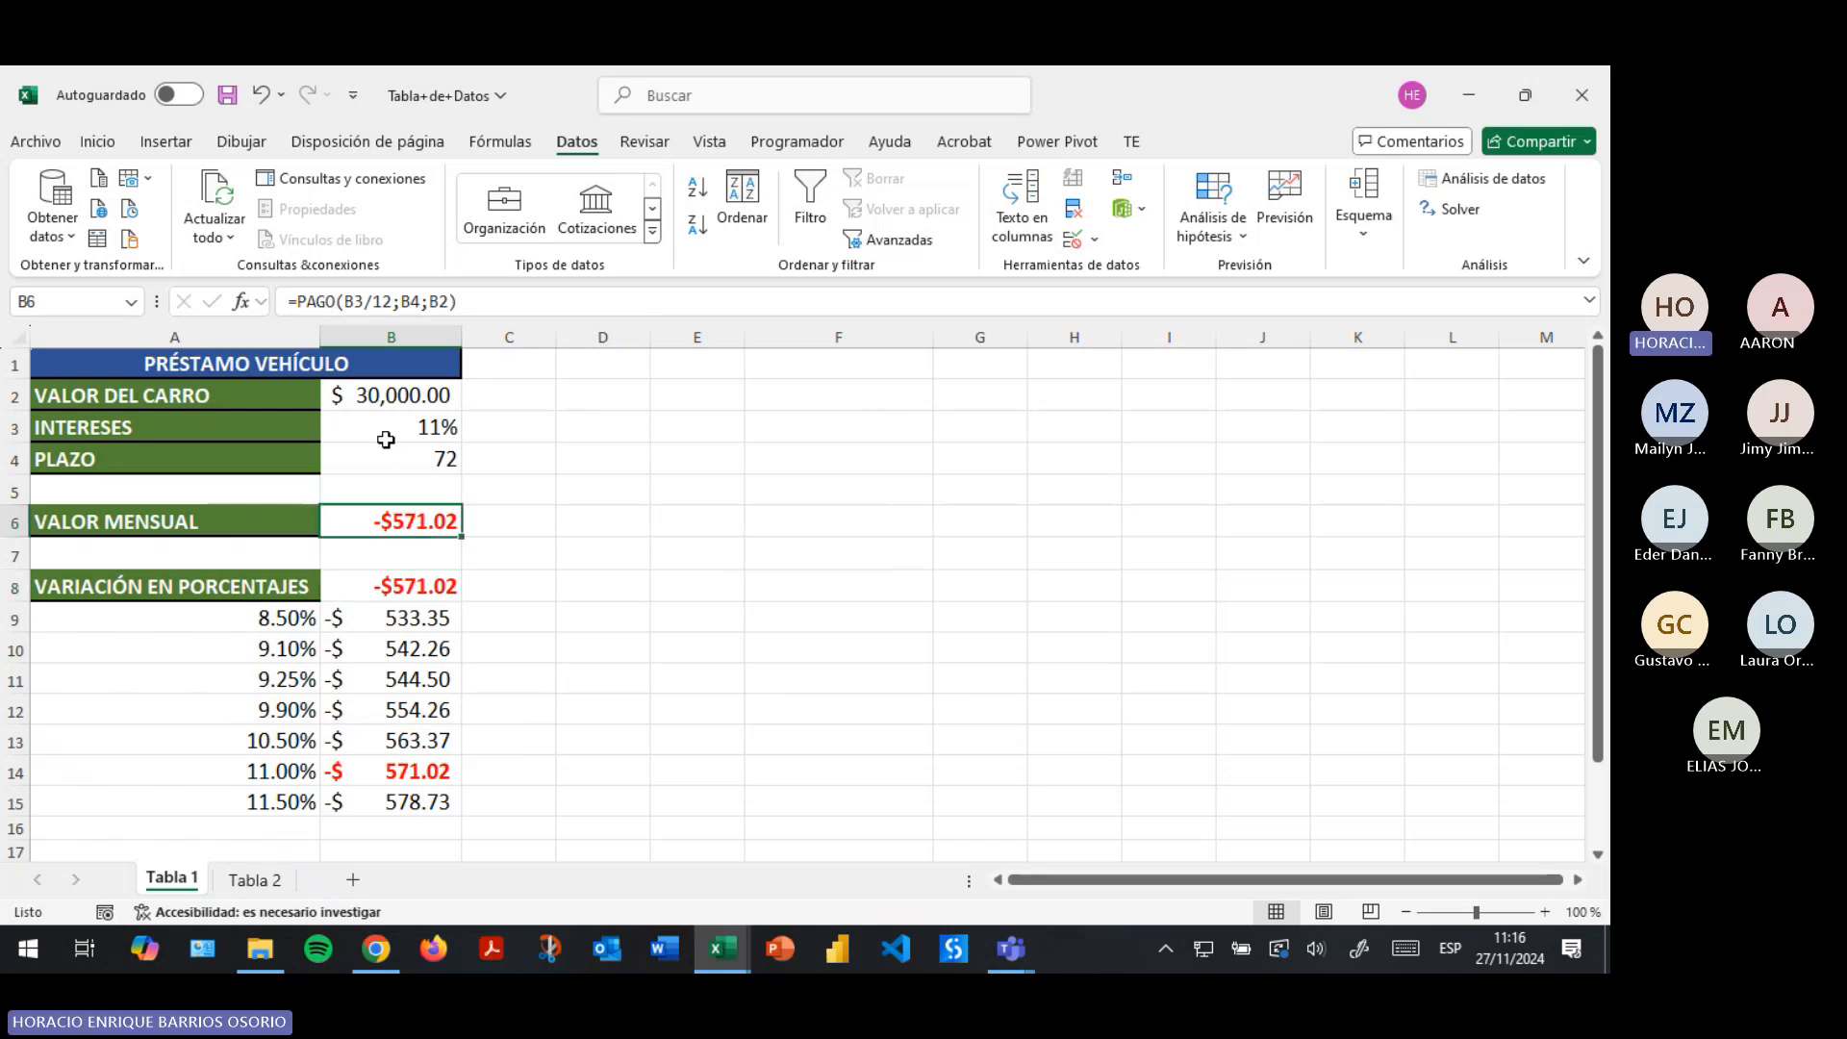
{"action": "left_click", "coordinate": [364, 301]}
{"action": "left_click", "coordinate": [420, 301]}
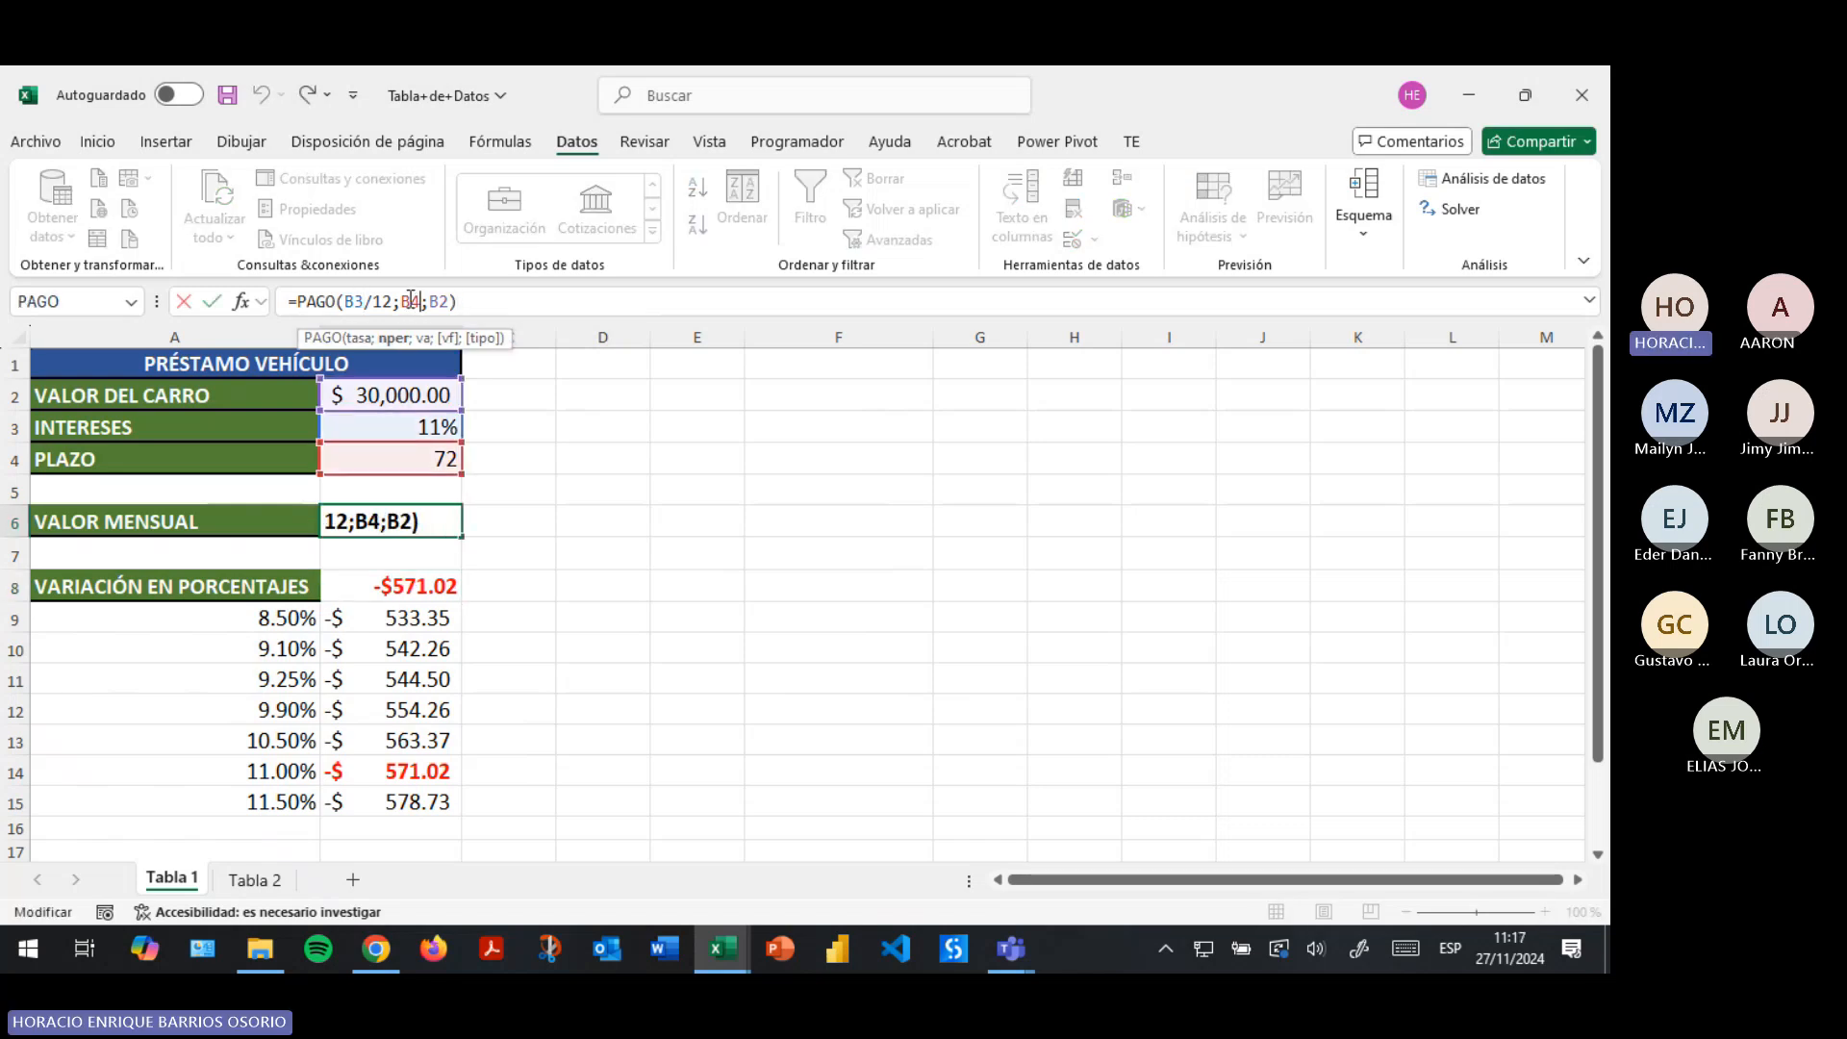
{"action": "double_click", "coordinate": [355, 300]}
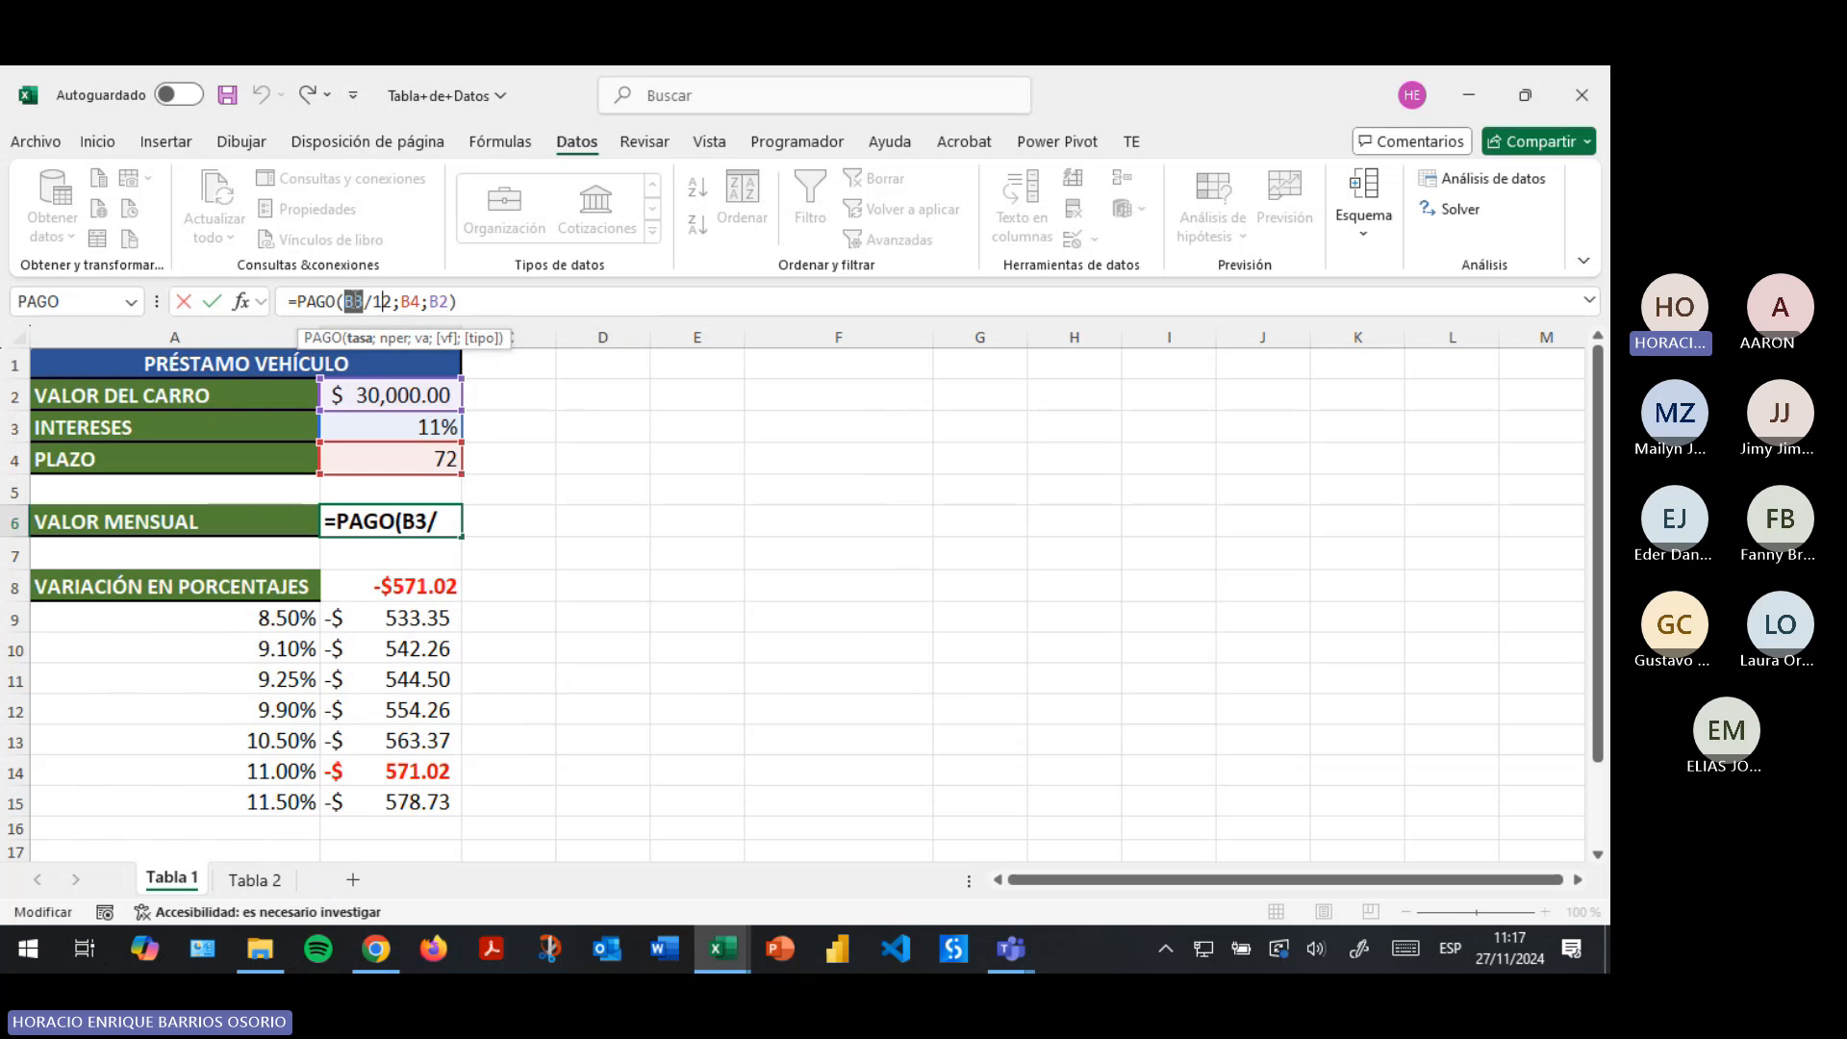
{"action": "key", "text": "F4"}
{"action": "key", "text": "Right"}
{"action": "key", "text": "Right"}
{"action": "key", "text": "Right"}
{"action": "key", "text": "Right"}
{"action": "key", "text": "Right"}
{"action": "key", "text": "Right"}
{"action": "key", "text": "Right"}
{"action": "key", "text": "Right"}
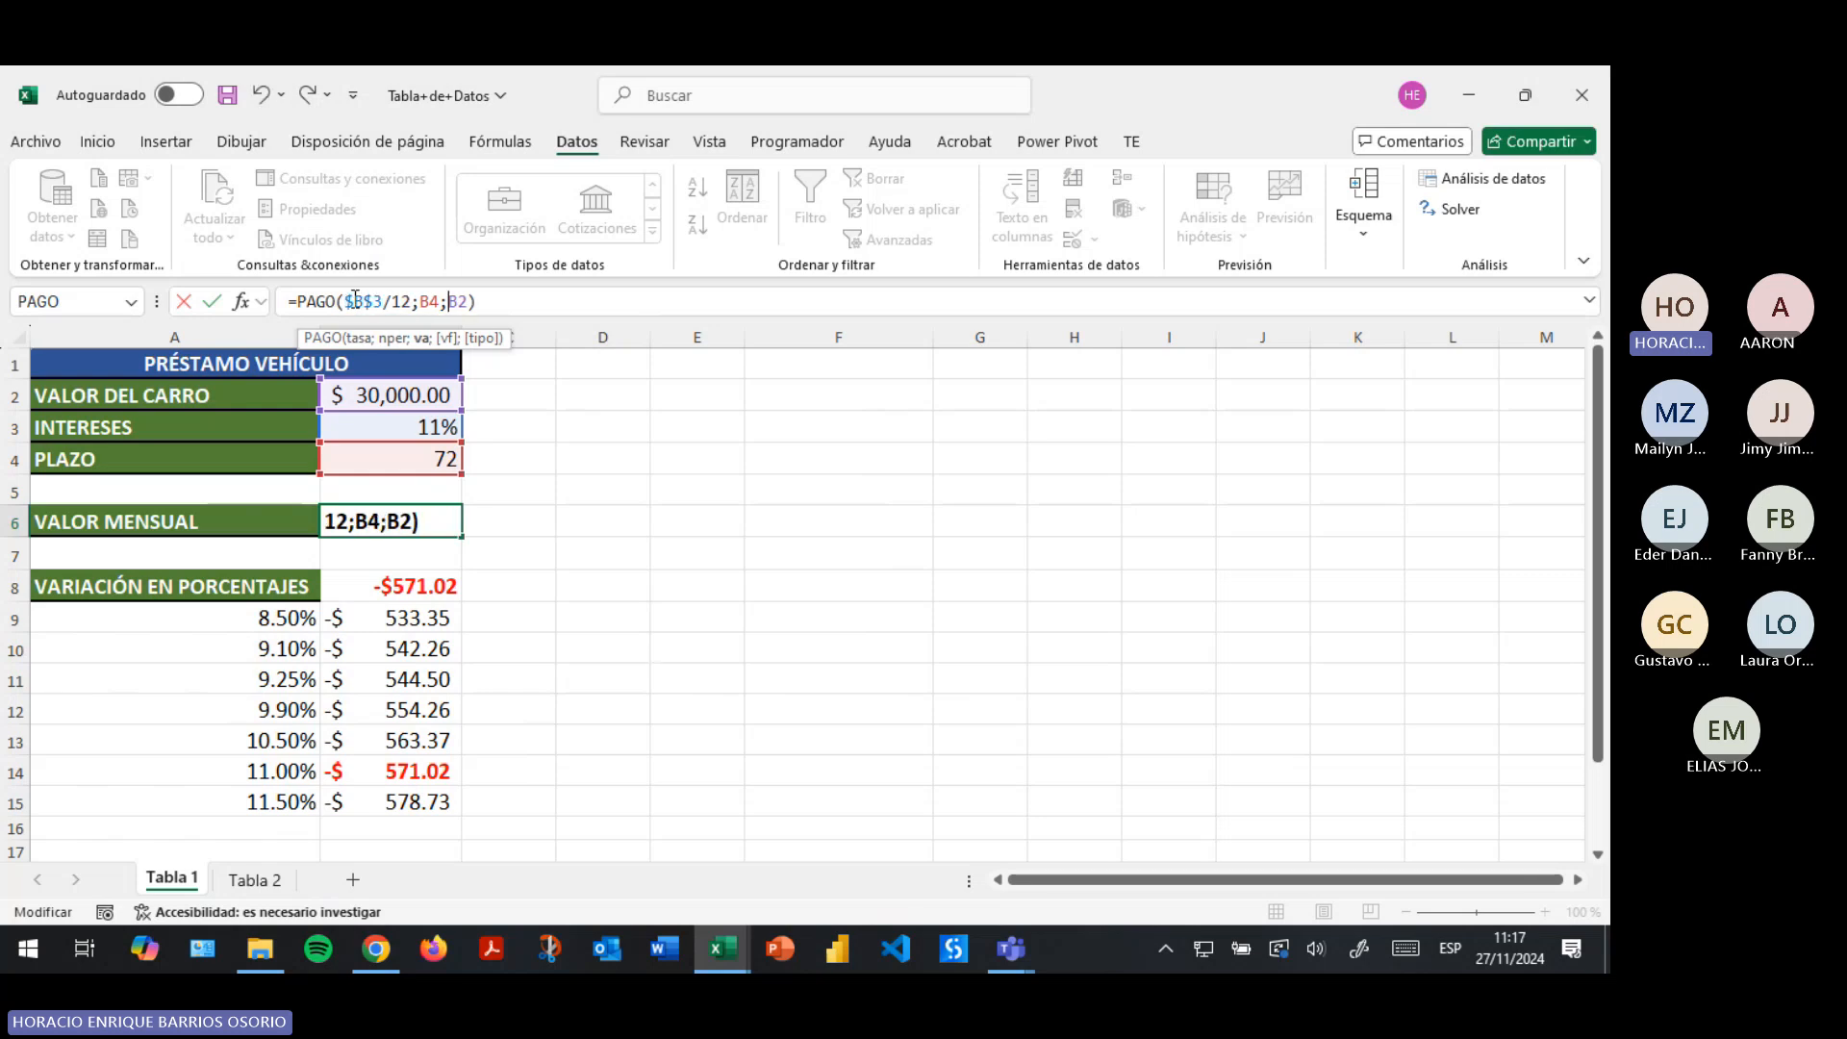
{"action": "key", "text": "BackSpace"}
{"action": "key", "text": "BackSpace"}
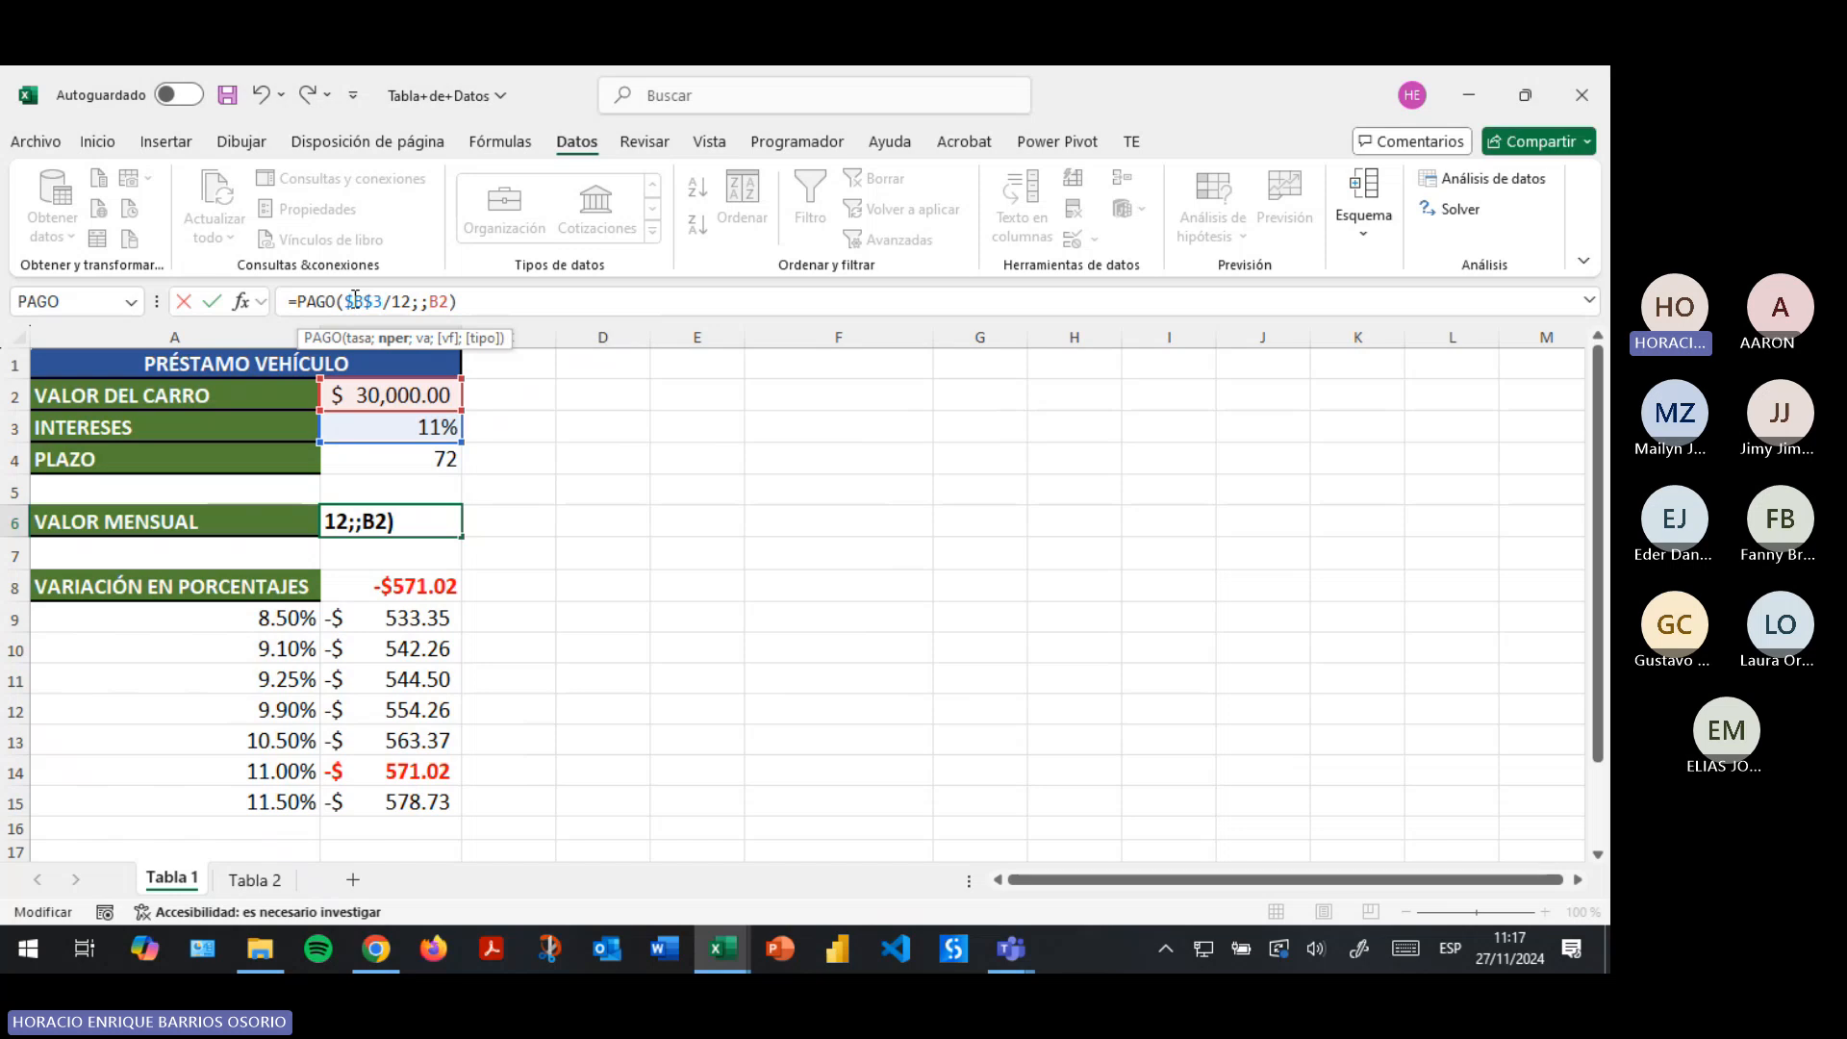
{"action": "key", "text": "super"}
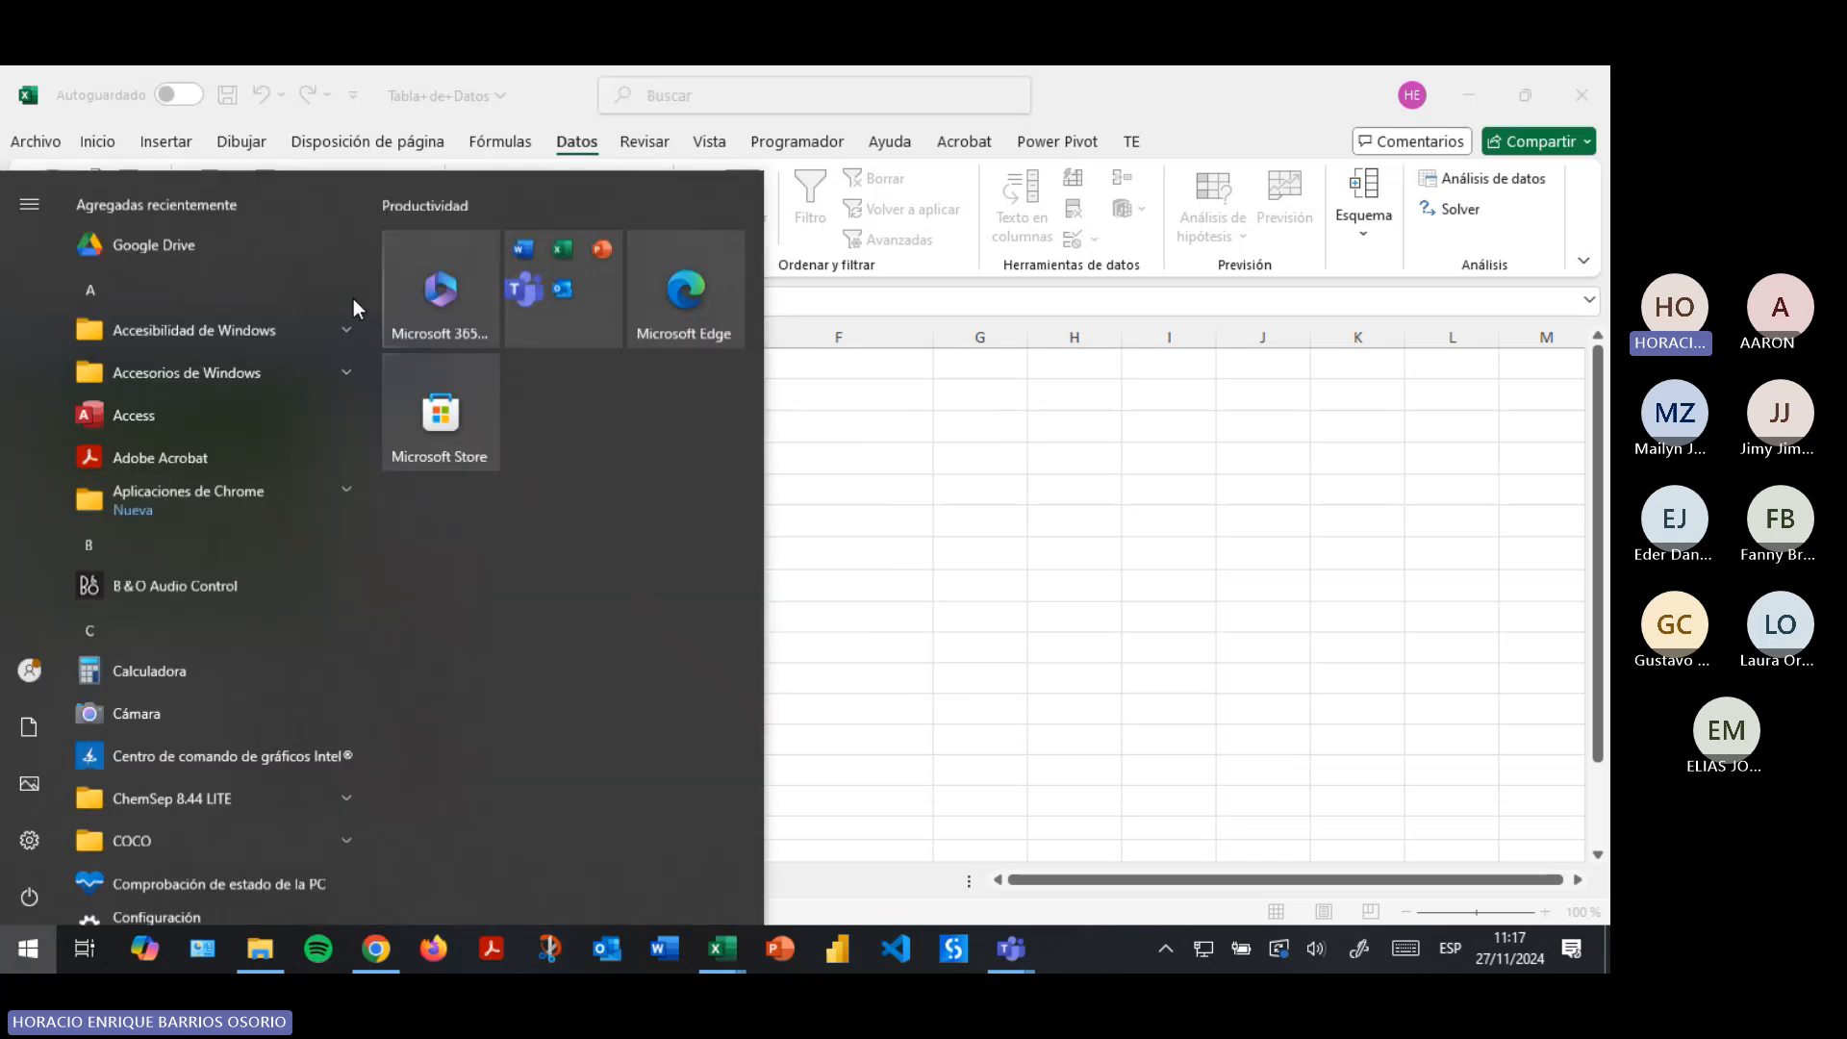
{"action": "key", "text": "Escape"}
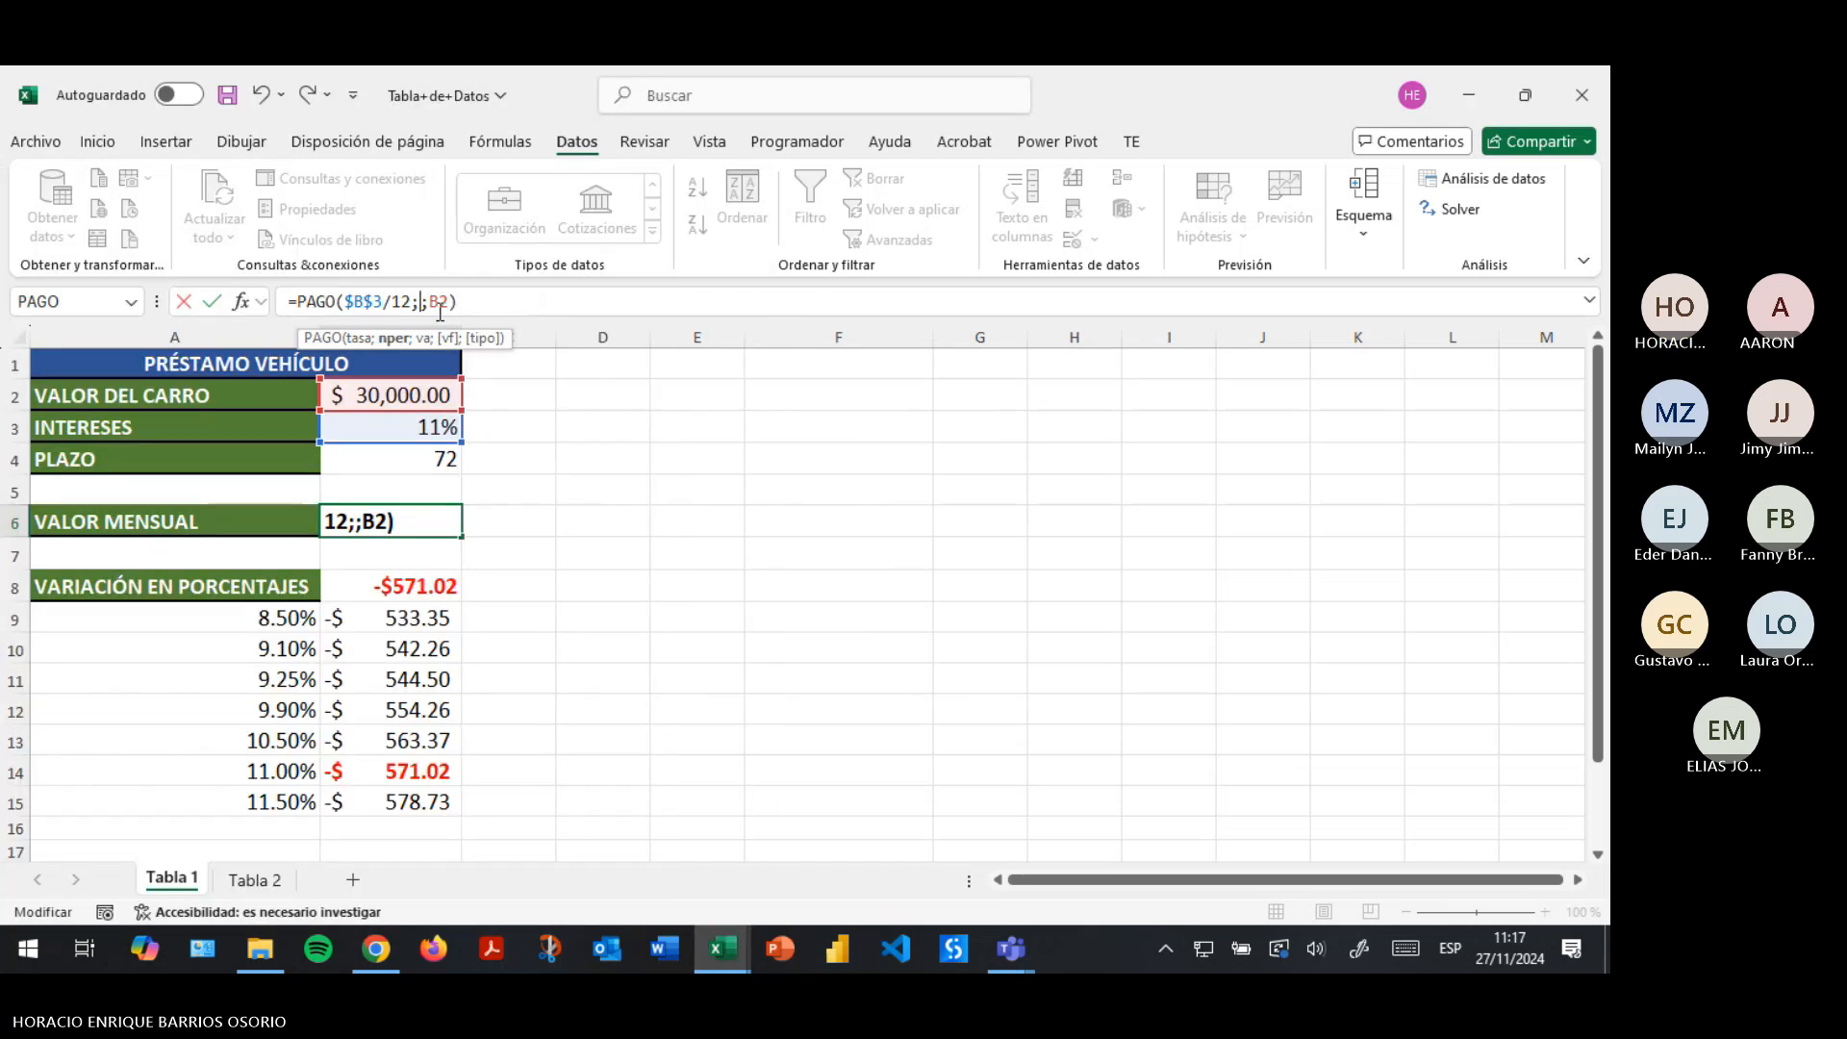
{"action": "key", "text": "ctrl+z"}
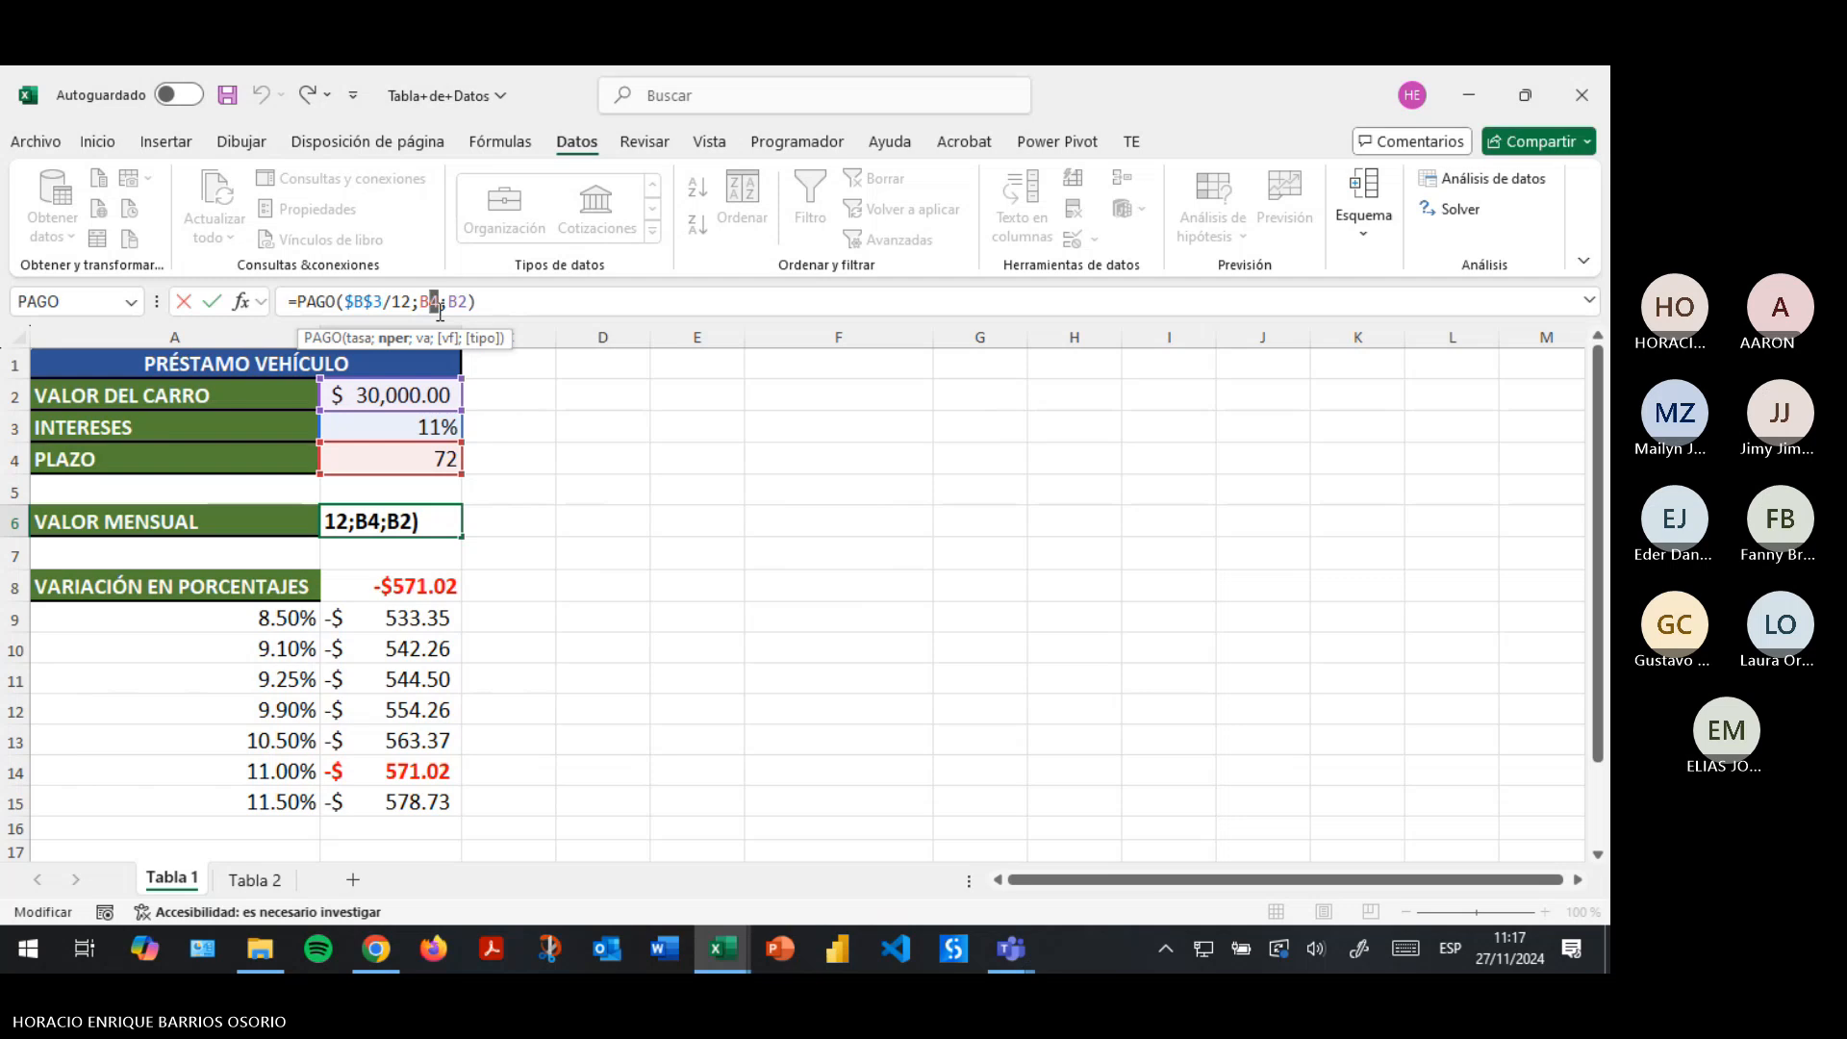
Make the term and car value references absolute in B6 so the formula reads =PAGO($B$3/12;$B$4;$B$2).
{"action": "key", "text": "F4"}
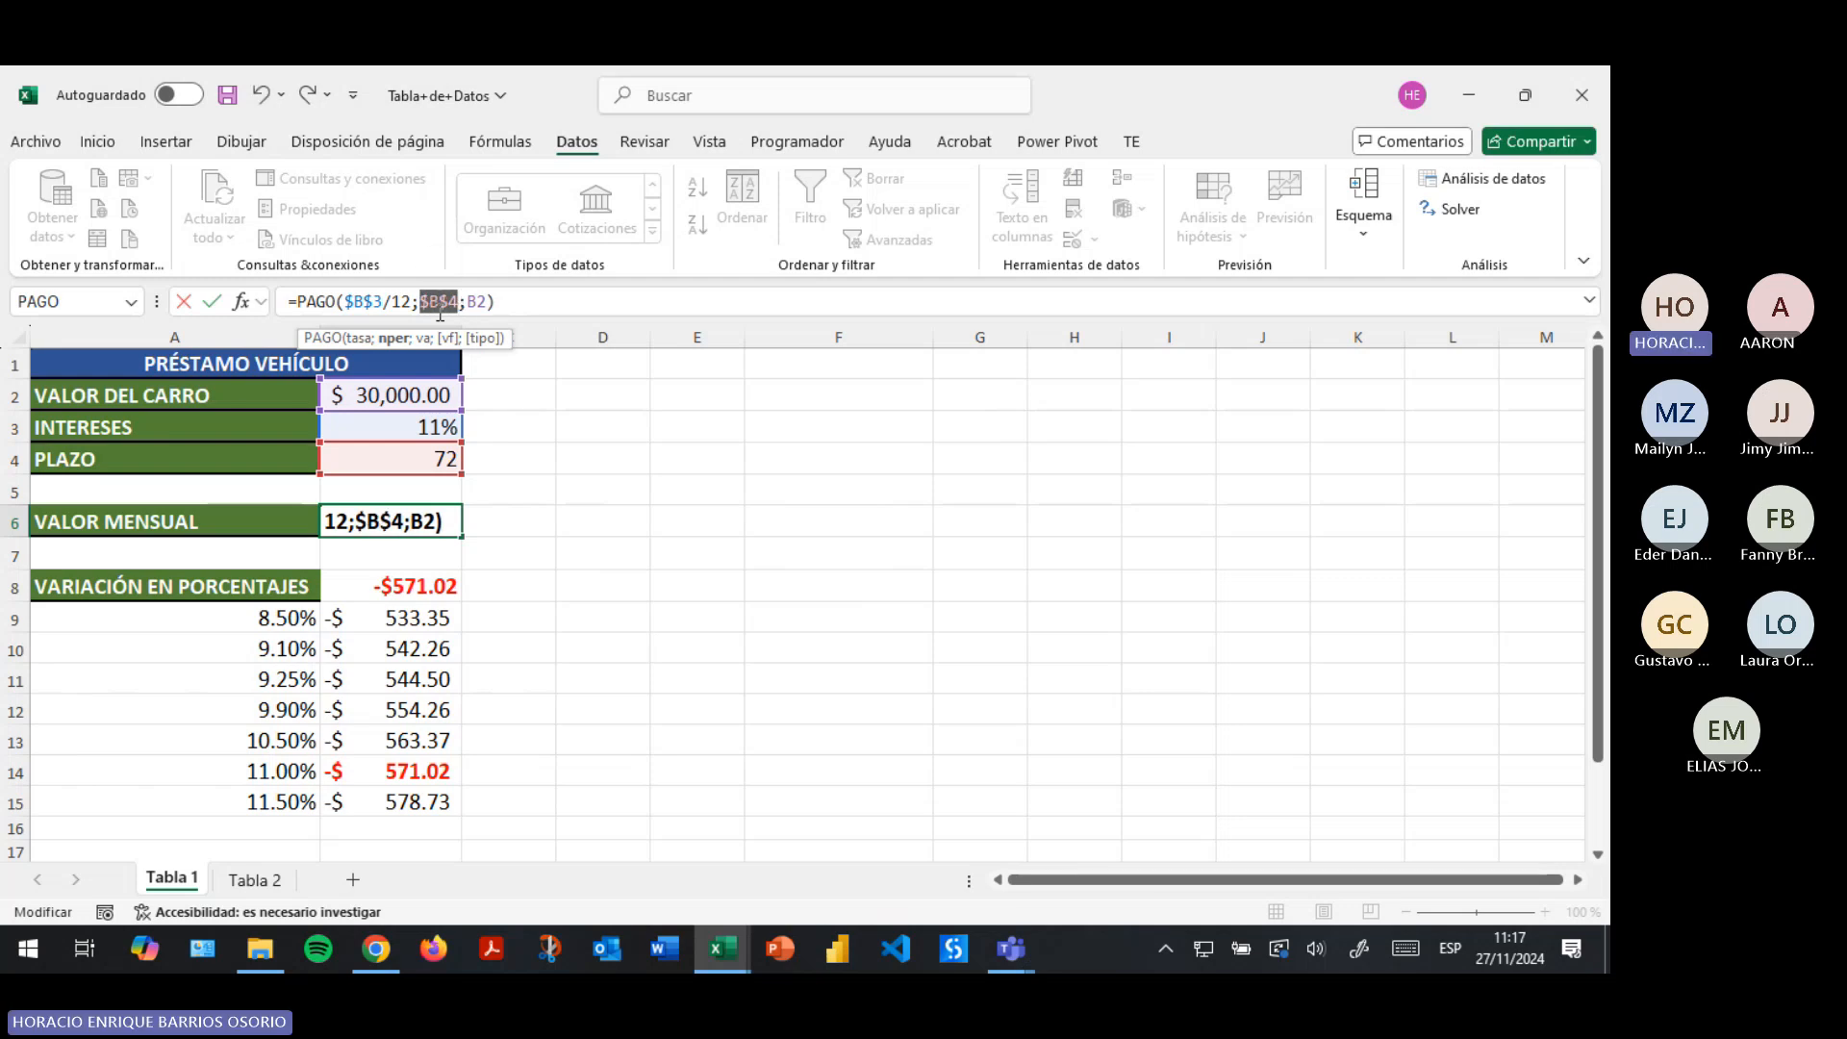
{"action": "key", "text": "shift+Left"}
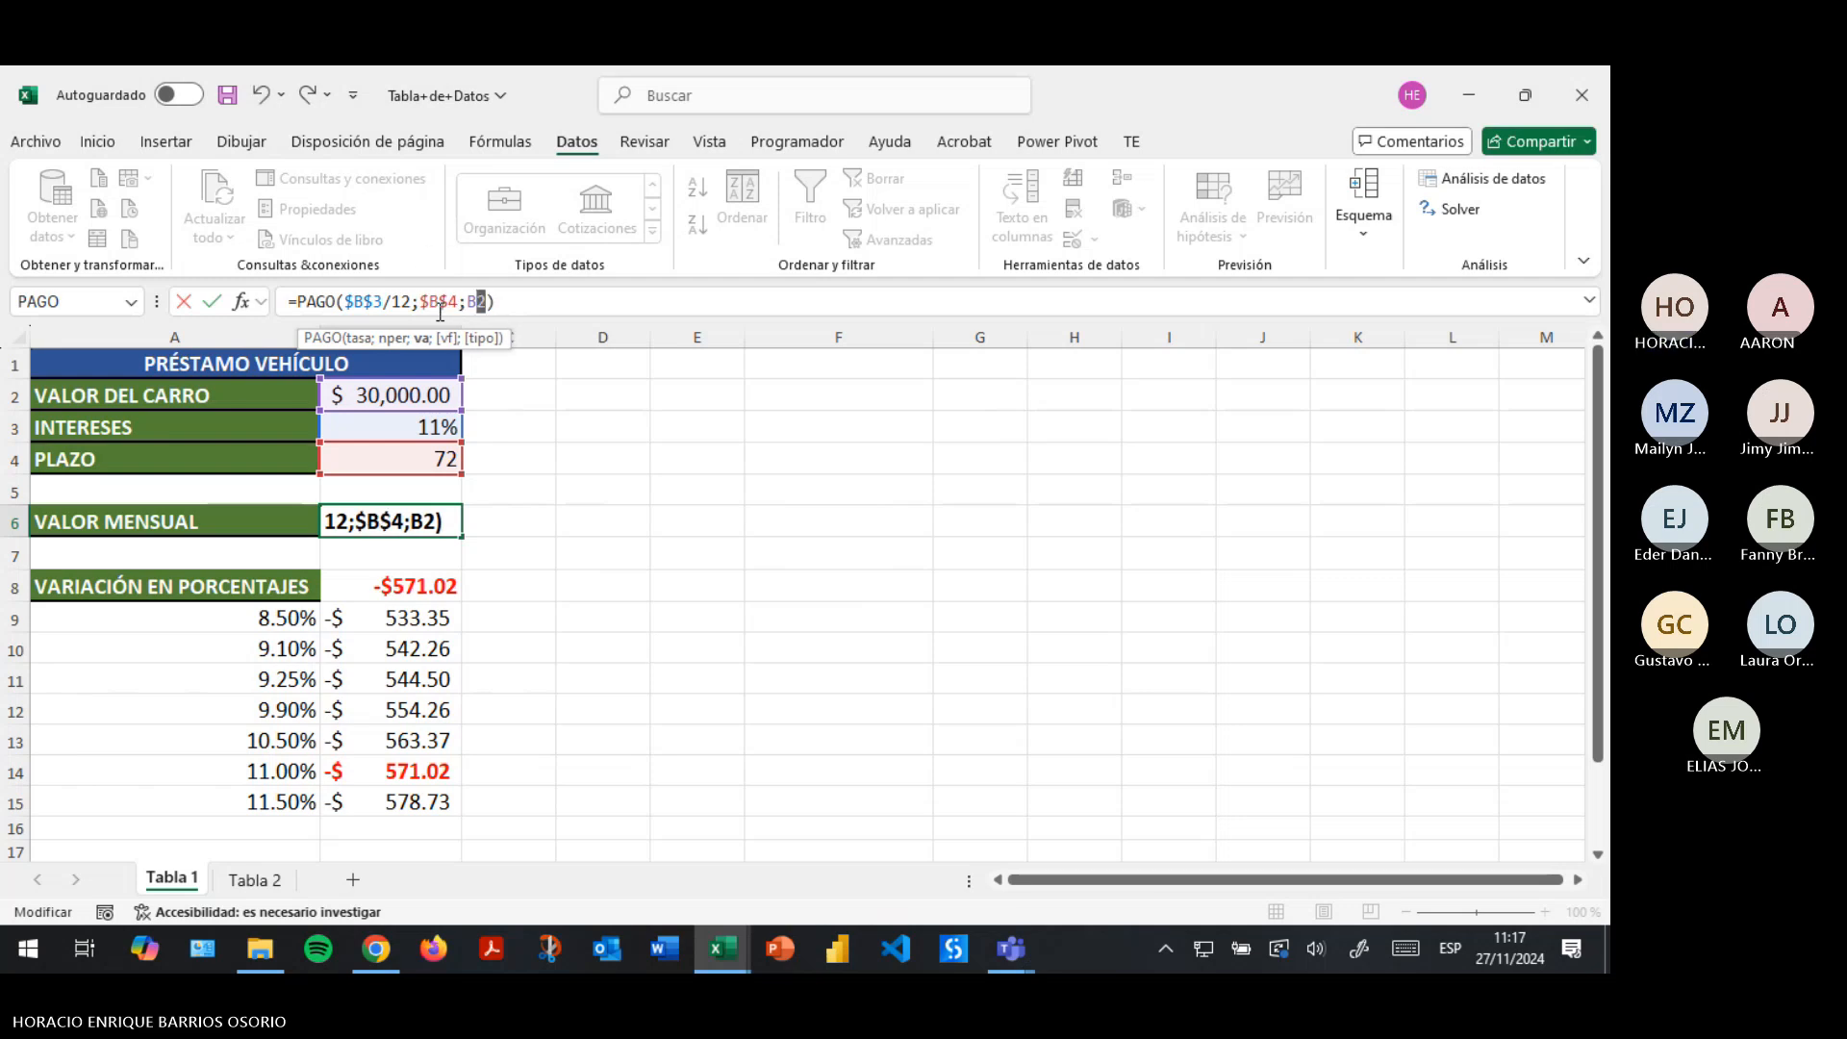
{"action": "key", "text": "F4"}
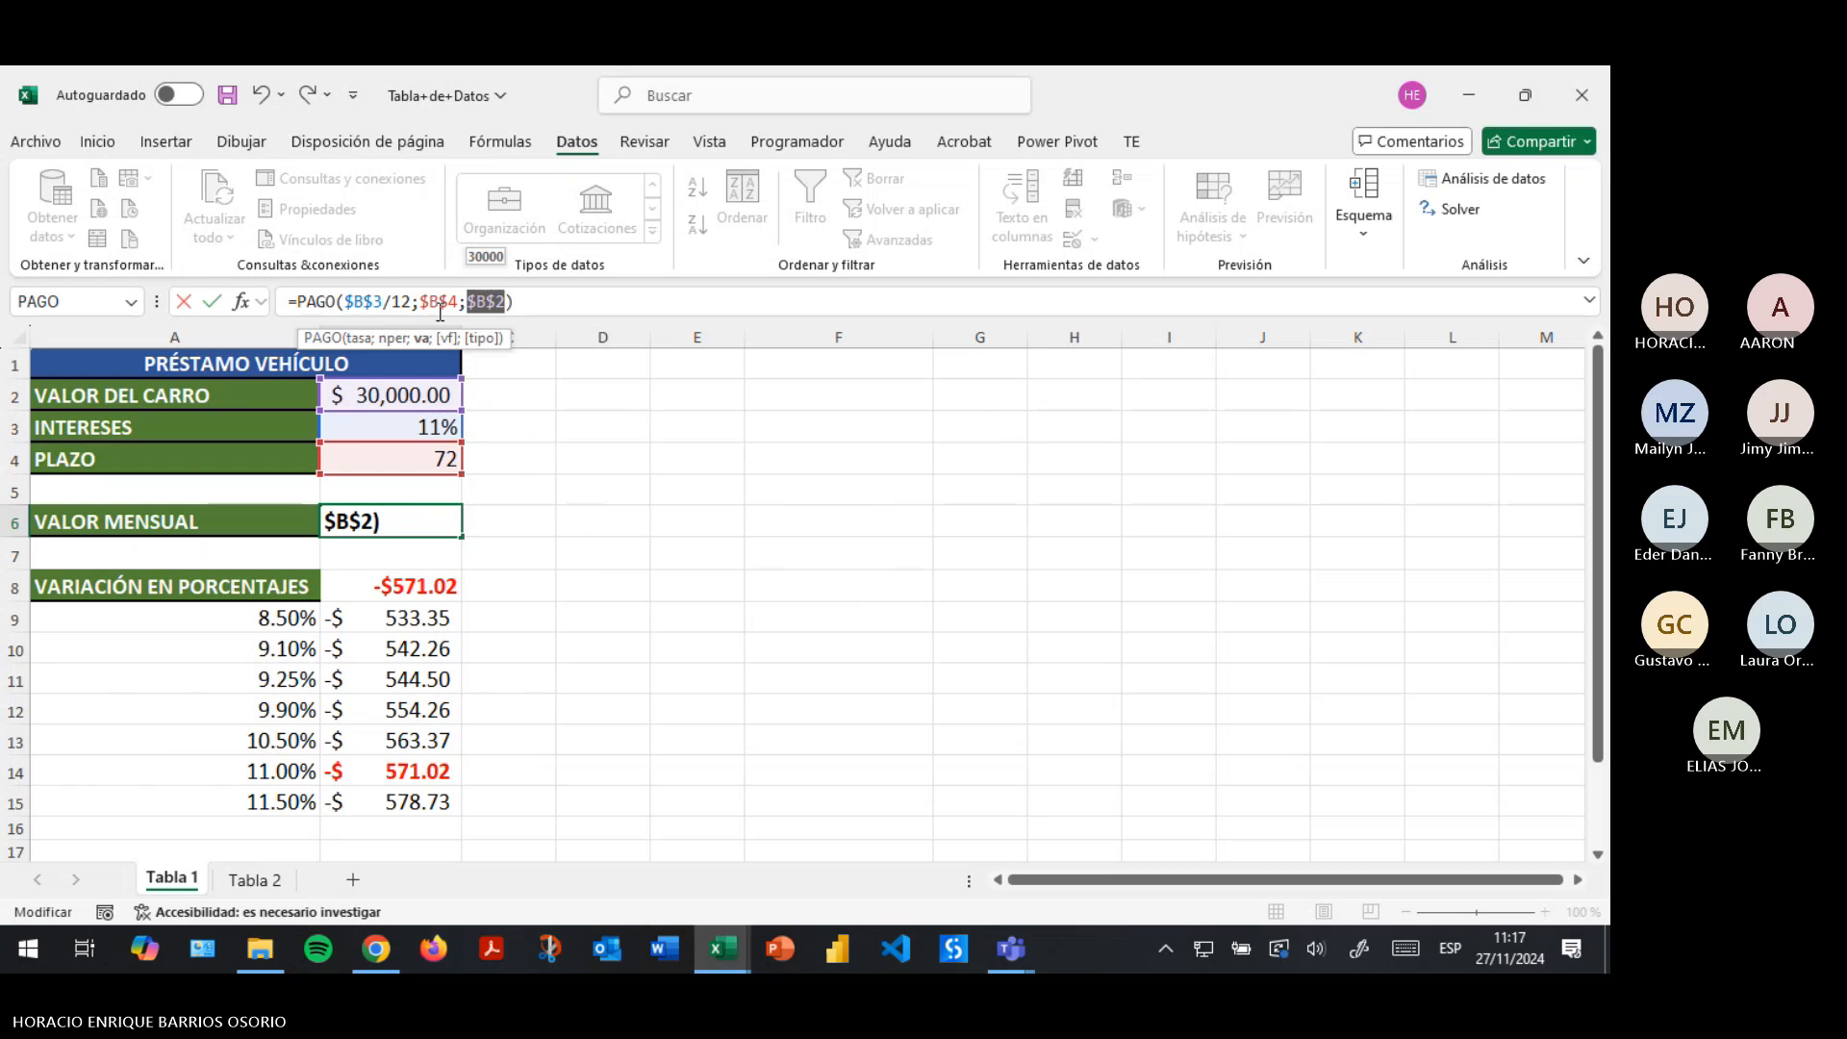
{"action": "key", "text": "Return"}
Copy the absolute-reference payment formula from B6 into B8, beside the VARIACIÓN EN PORCENTAJES heading.
{"action": "left_click", "coordinate": [416, 522]}
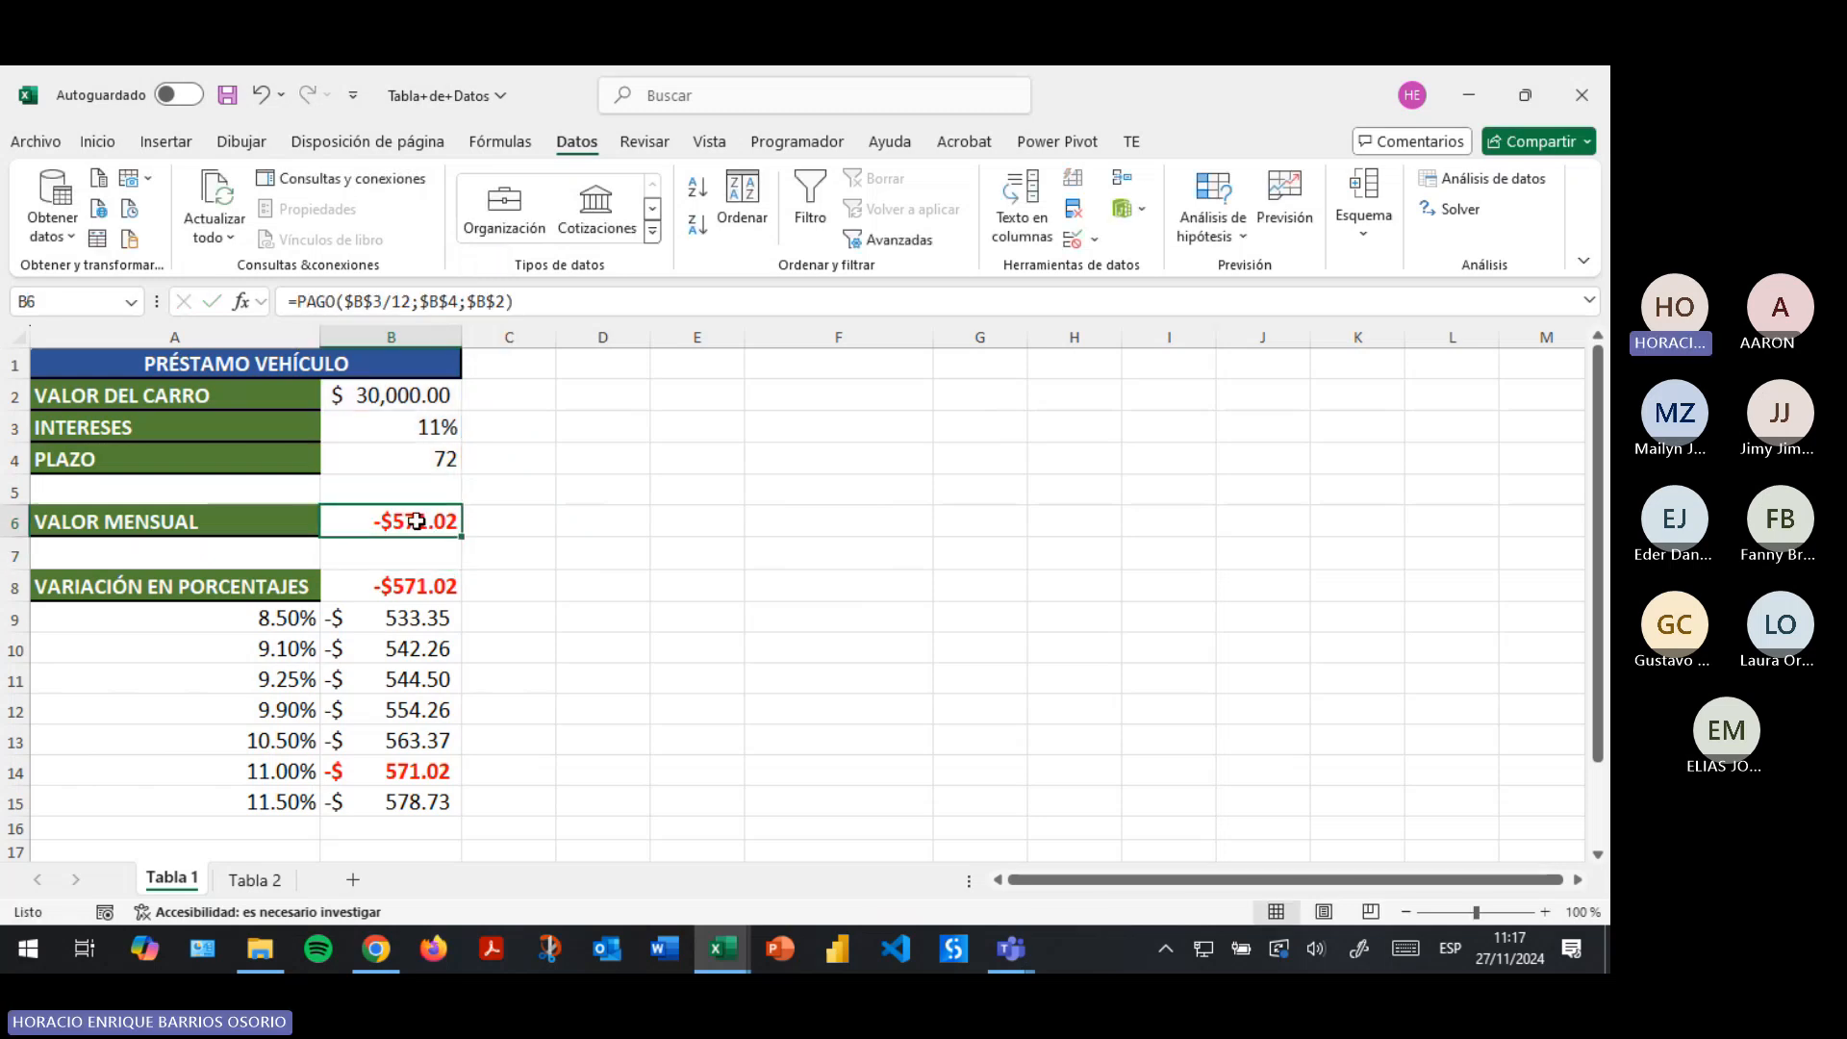
{"action": "key", "text": "ctrl+c"}
{"action": "key", "text": "Down"}
{"action": "key", "text": "Down"}
{"action": "key", "text": "Return"}
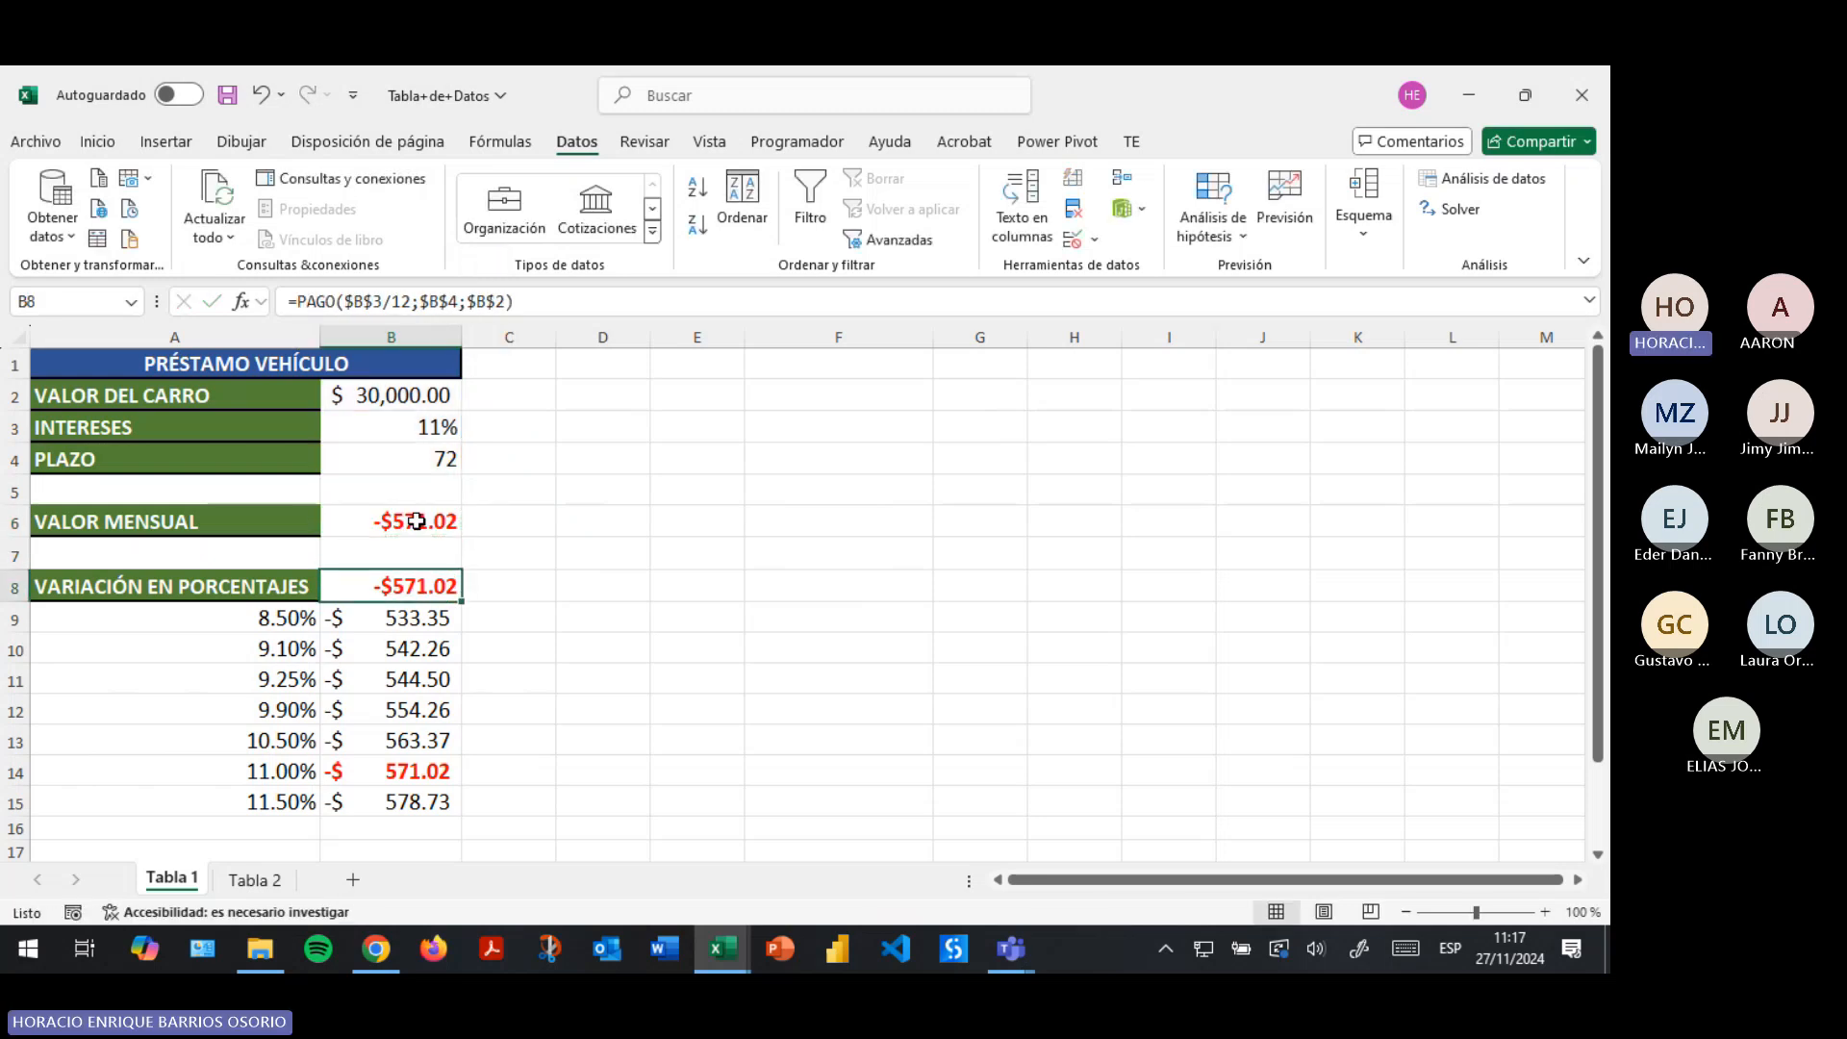
Clear the old data table results in B9:B15 and save the workbook.
{"action": "left_click_drag", "start_coordinate": [423, 616], "coordinate": [451, 791]}
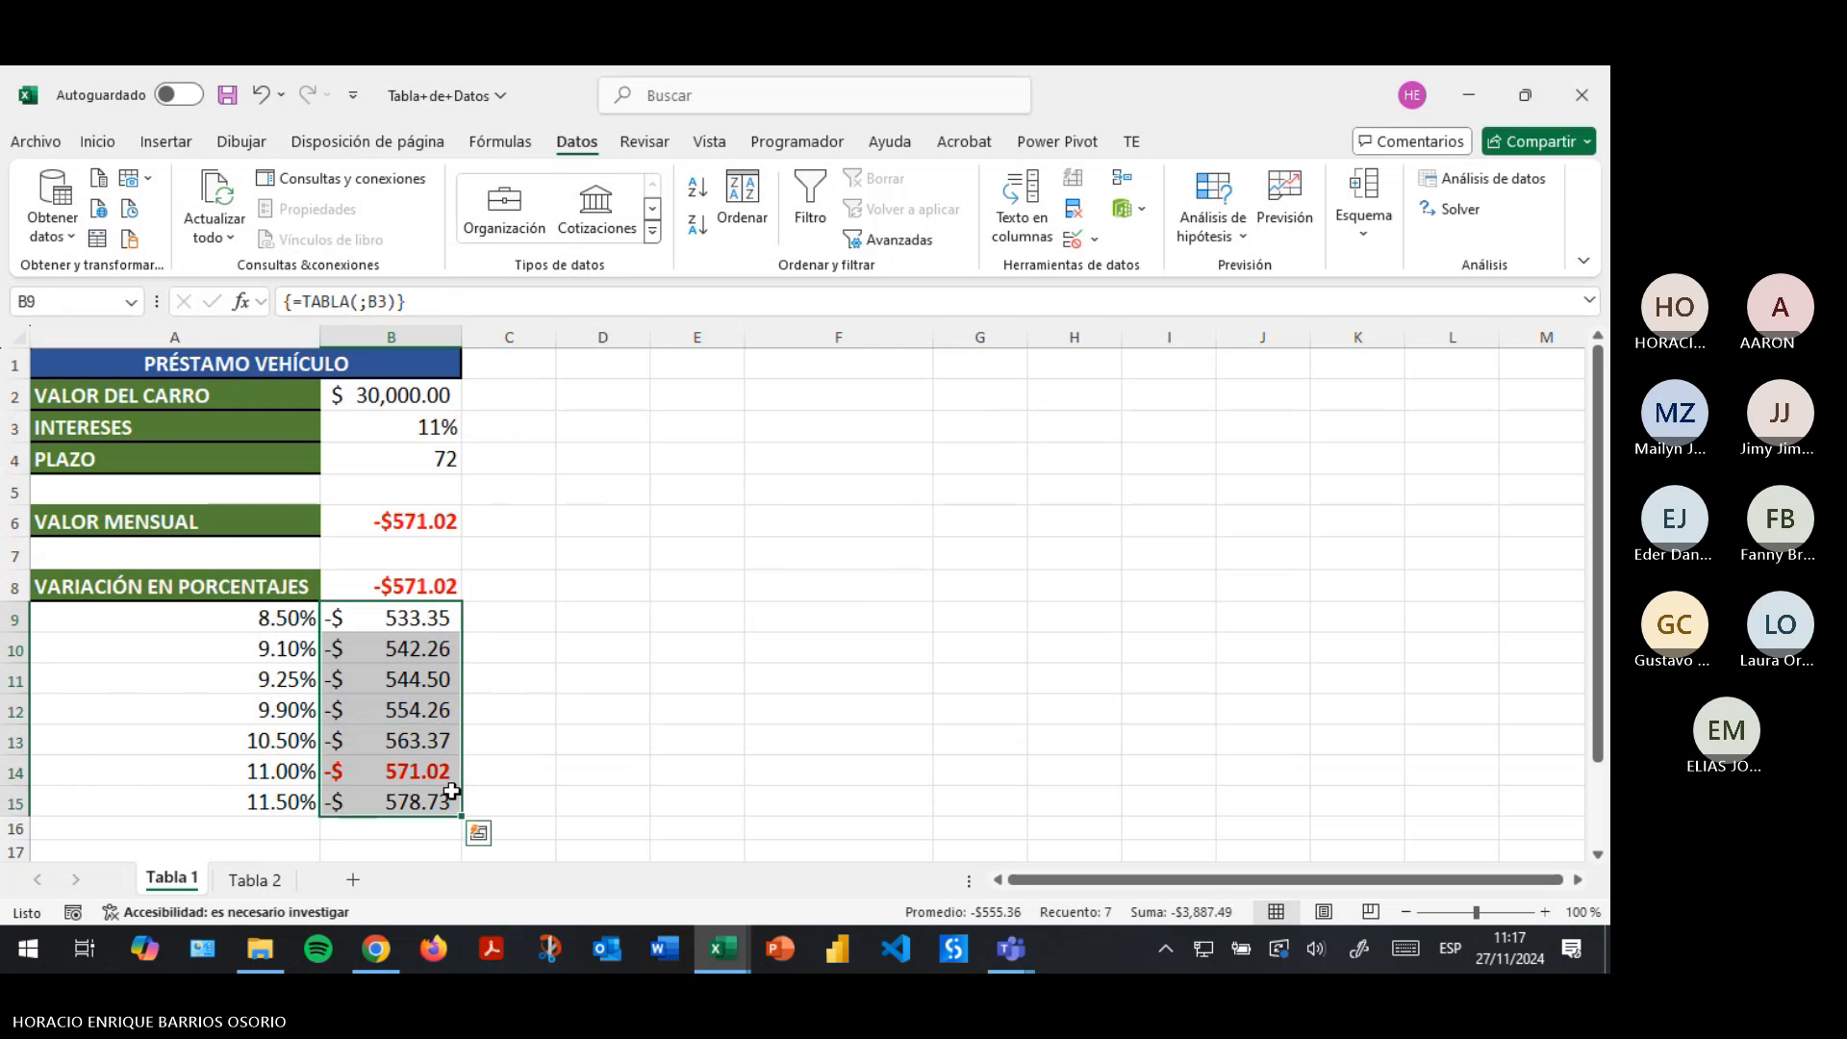
{"action": "key", "text": "Delete"}
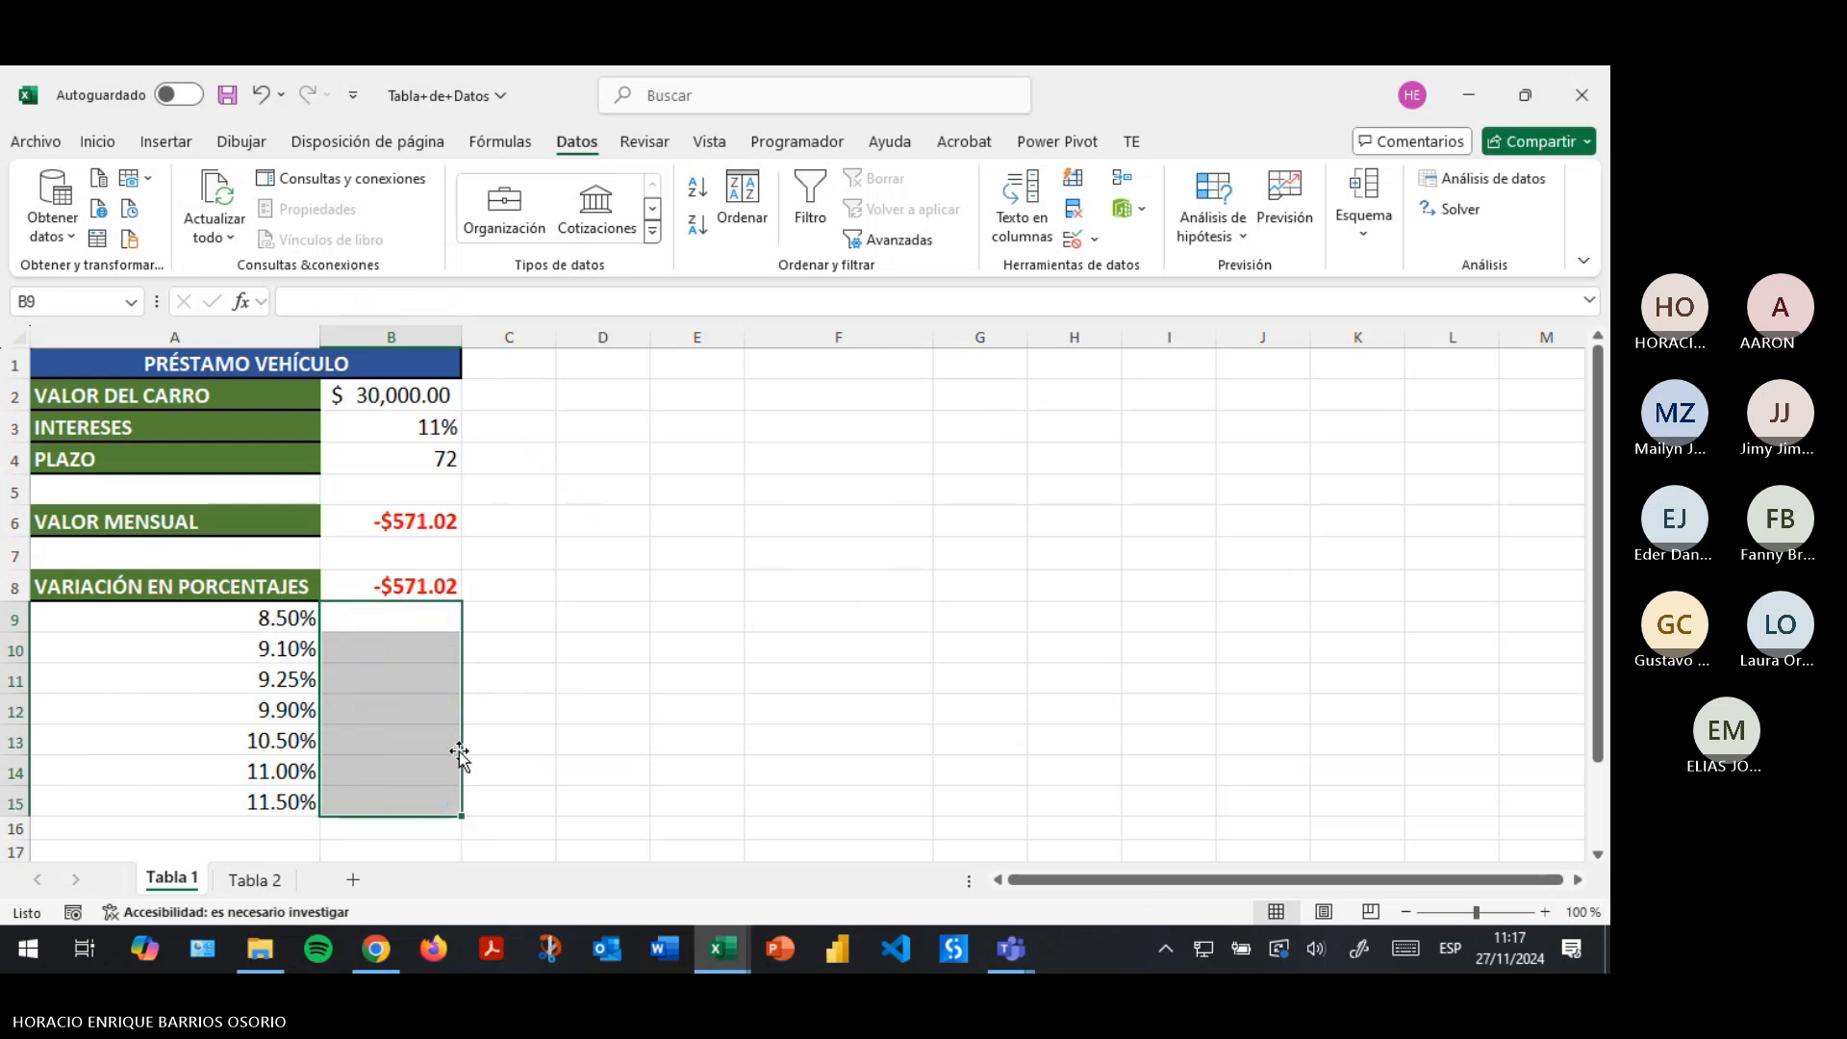
{"action": "left_click", "coordinate": [224, 93]}
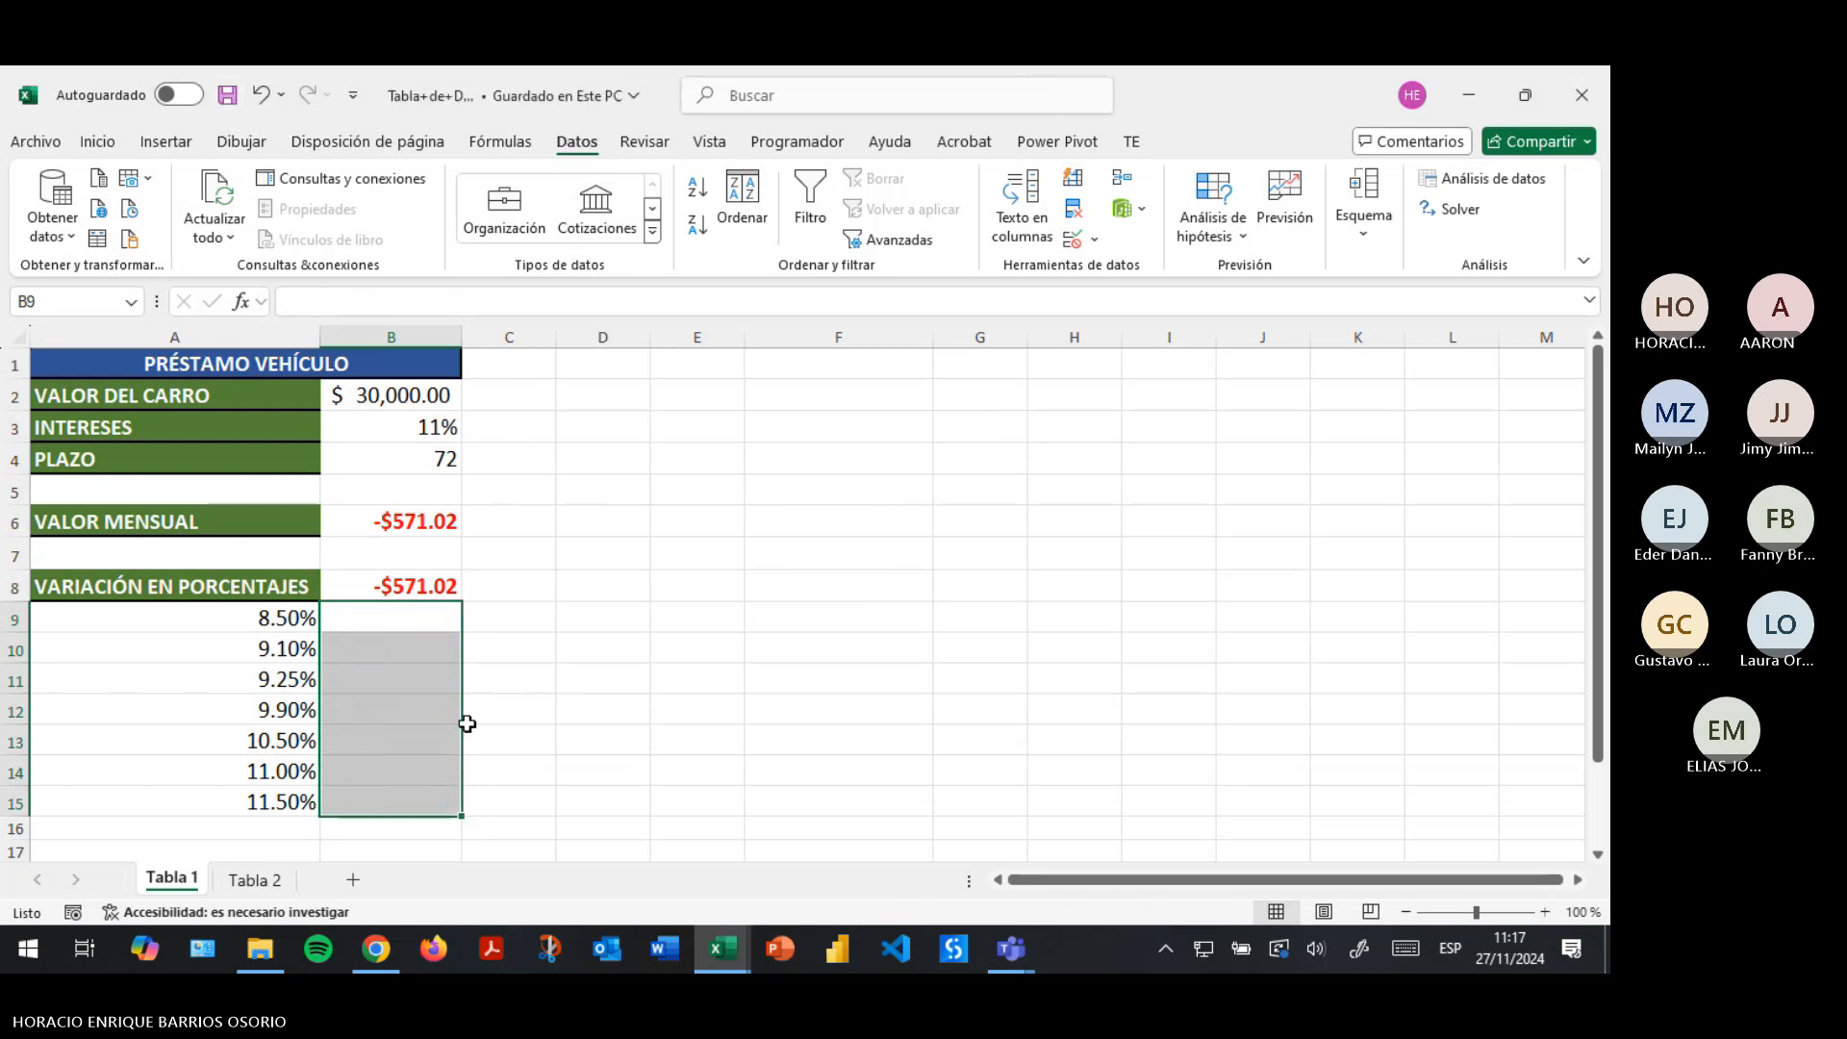
{"action": "left_click", "coordinate": [389, 643]}
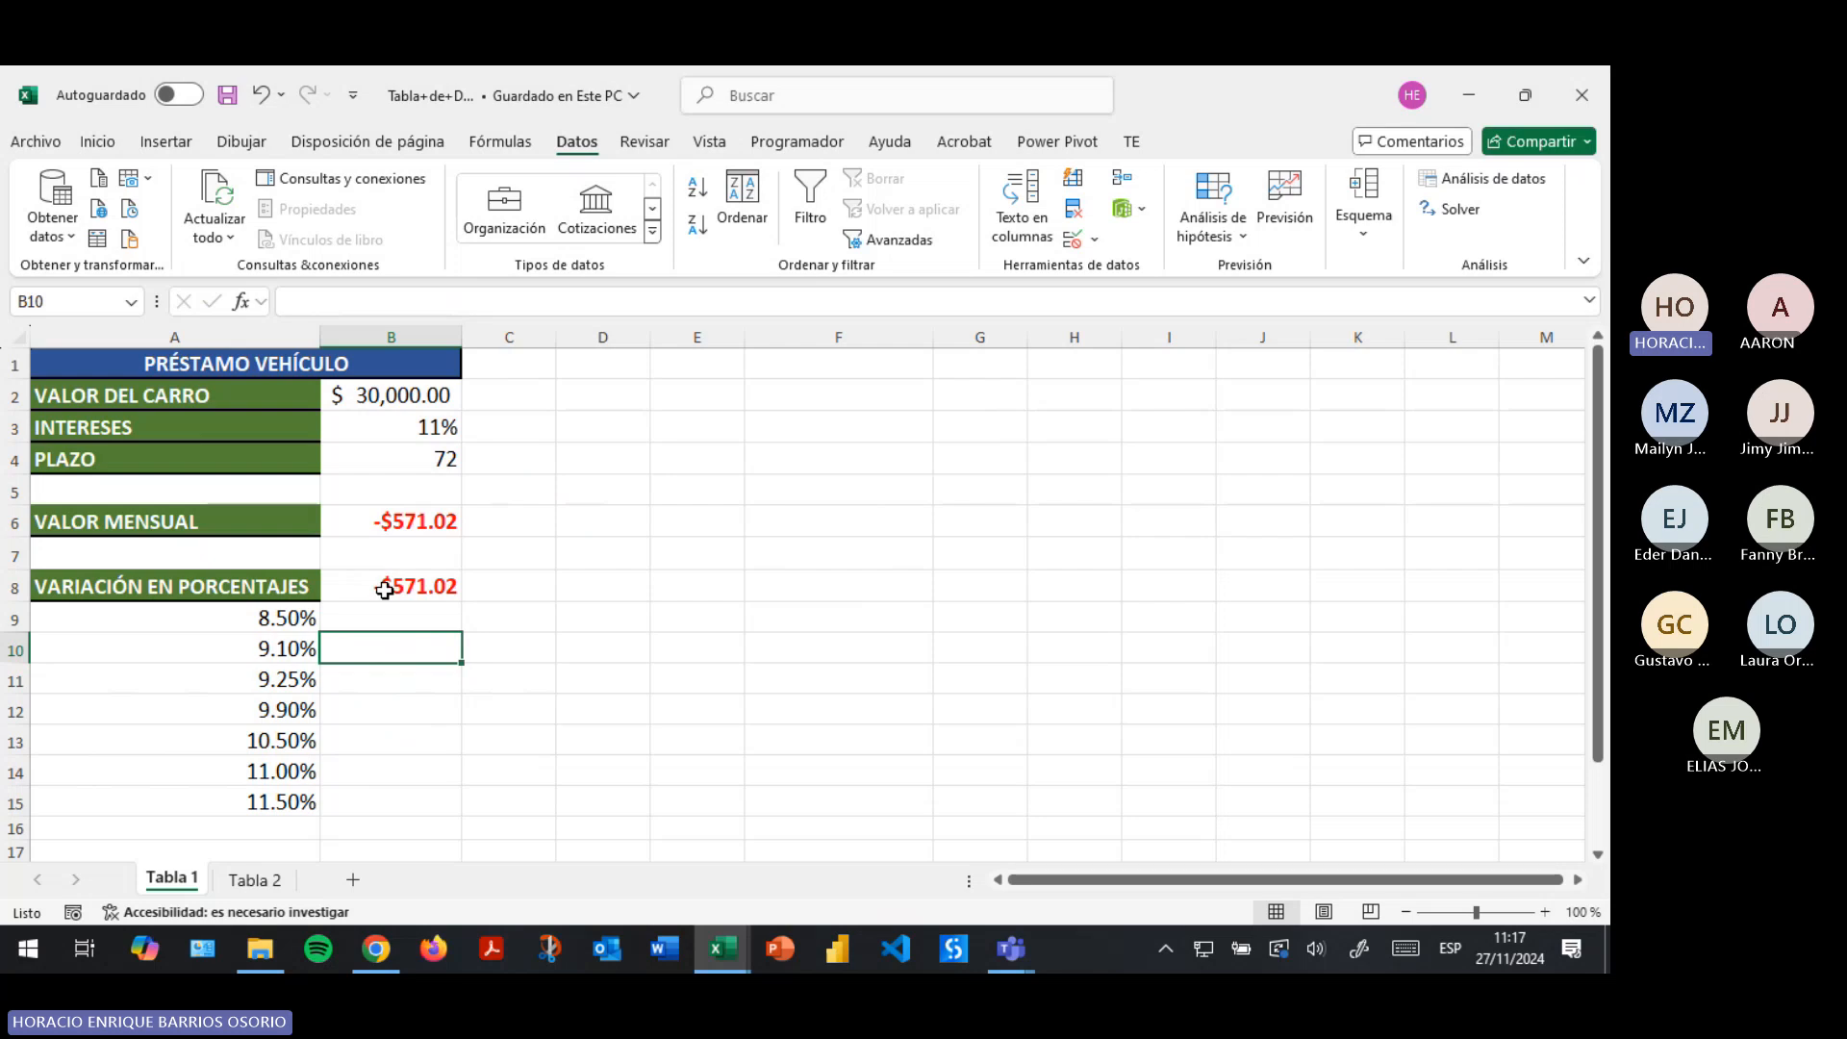
Create a what-if data table over A8:B15, using the interest cell $B$3 as the column input cell.
{"action": "left_click", "coordinate": [385, 588]}
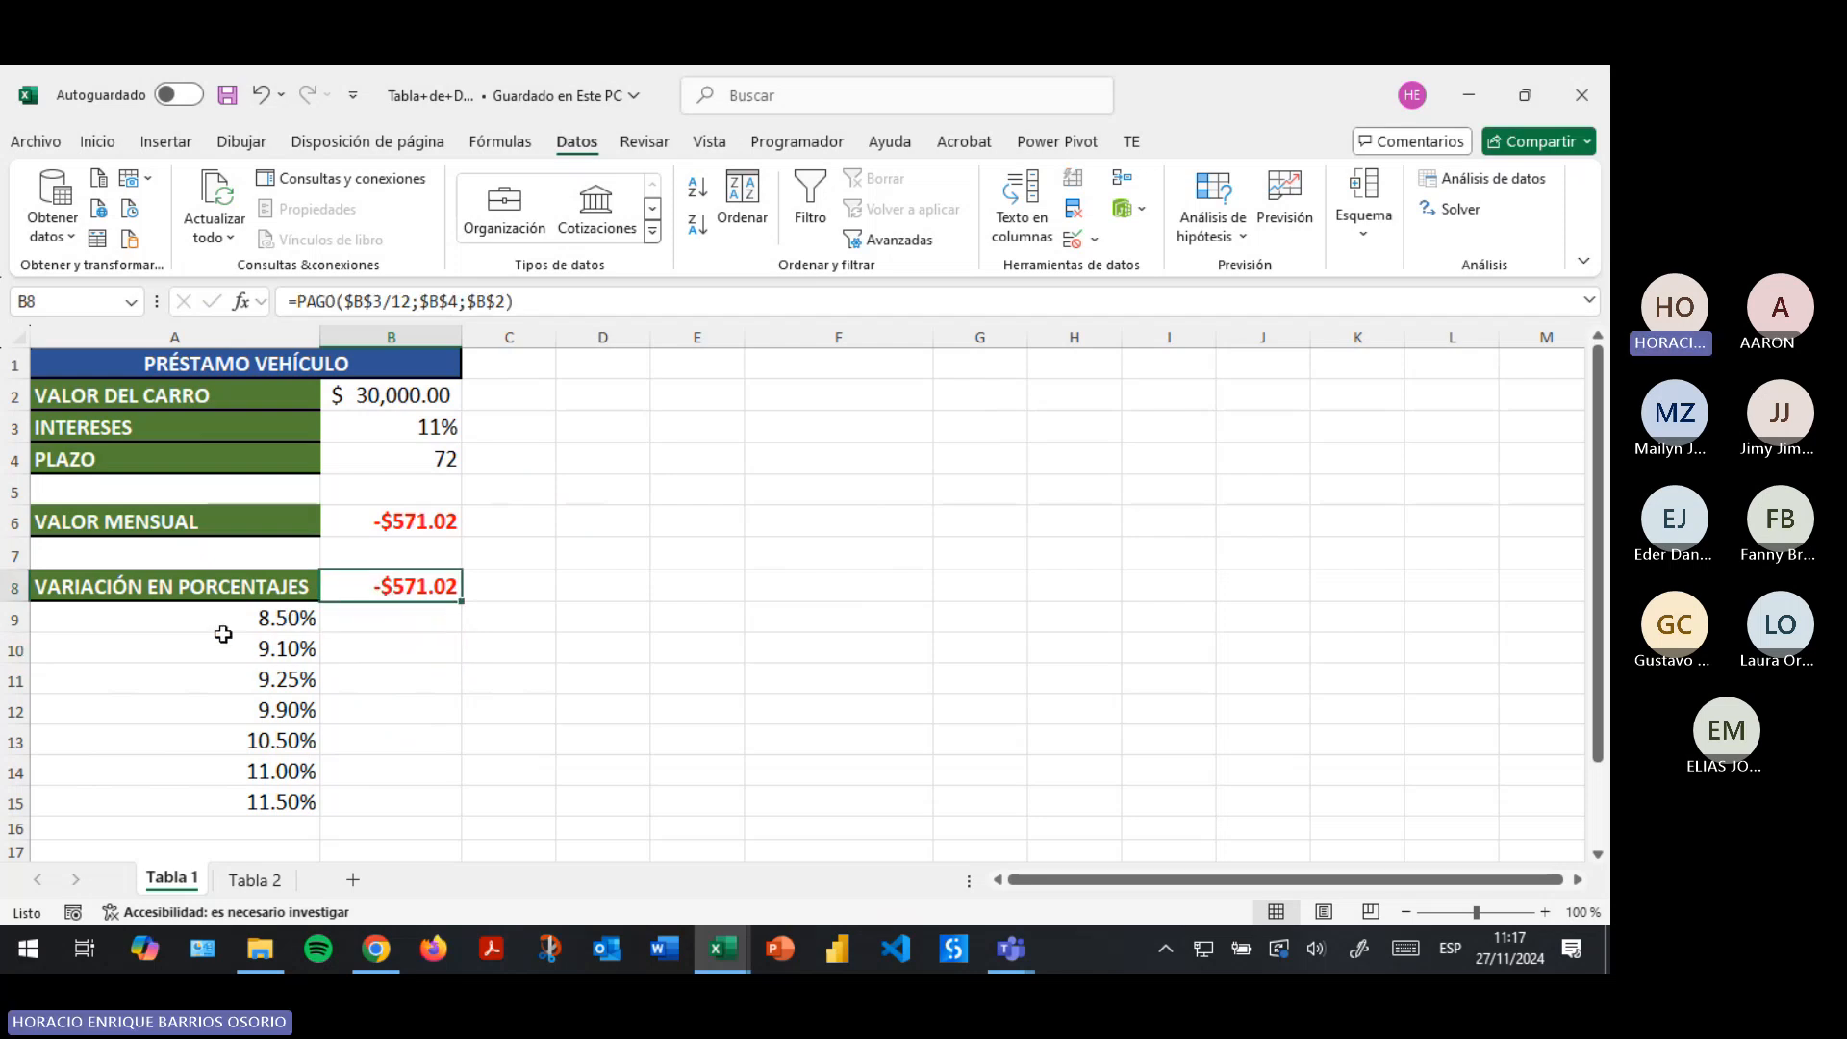
{"action": "left_click_drag", "start_coordinate": [223, 634], "coordinate": [229, 808]}
{"action": "left_click", "coordinate": [415, 595]}
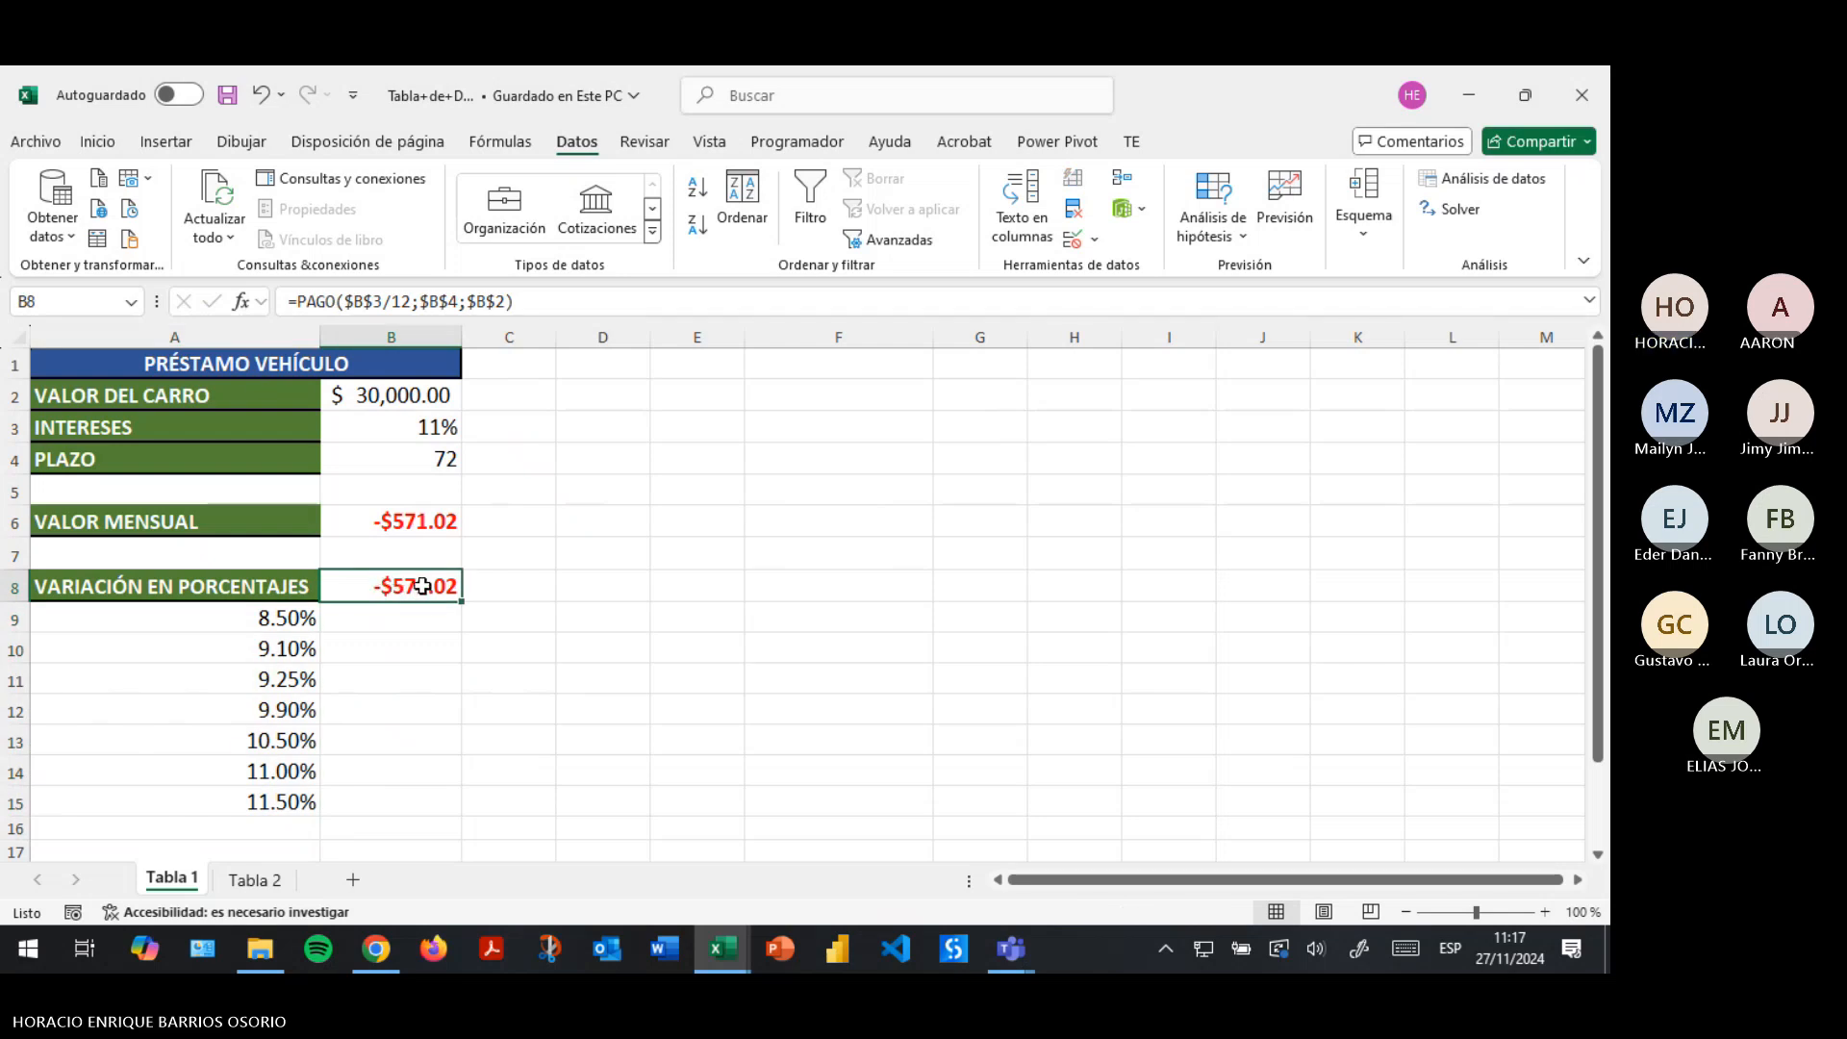
{"action": "left_click_drag", "start_coordinate": [446, 585], "coordinate": [251, 791]}
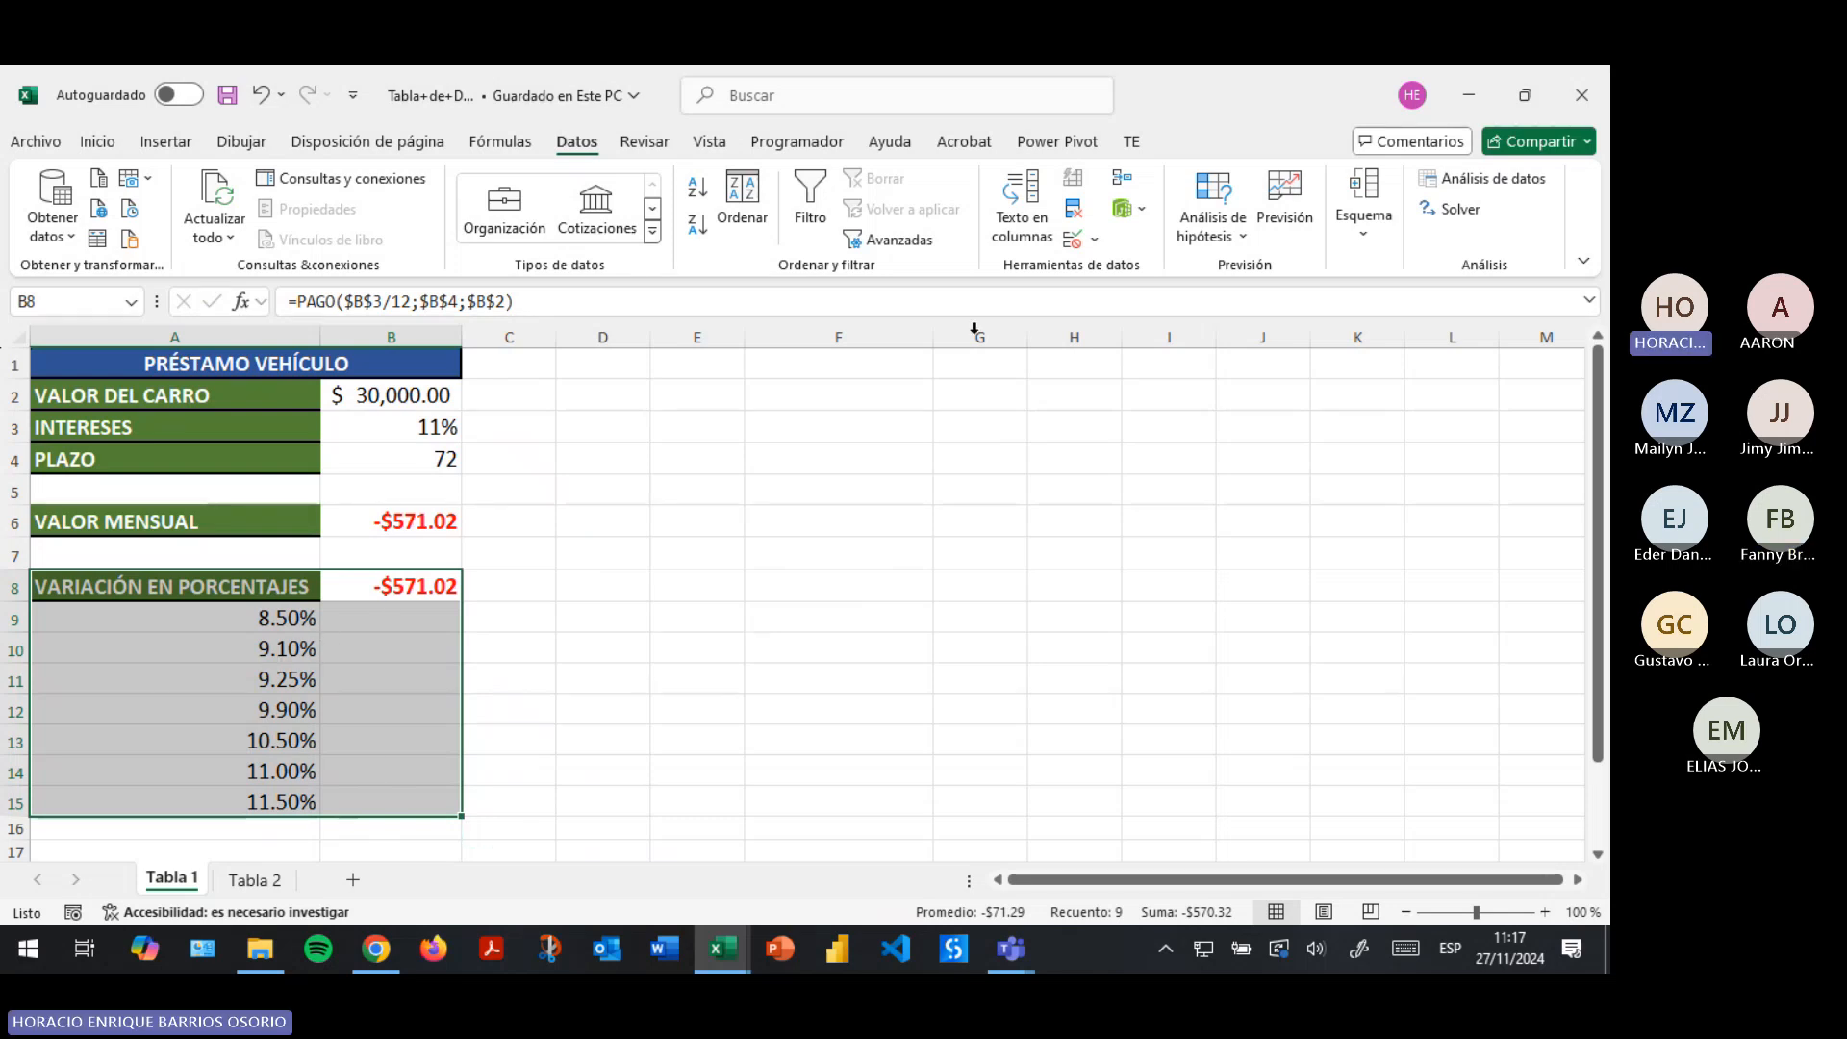
{"action": "left_click", "coordinate": [1212, 226]}
{"action": "left_click", "coordinate": [1263, 335]}
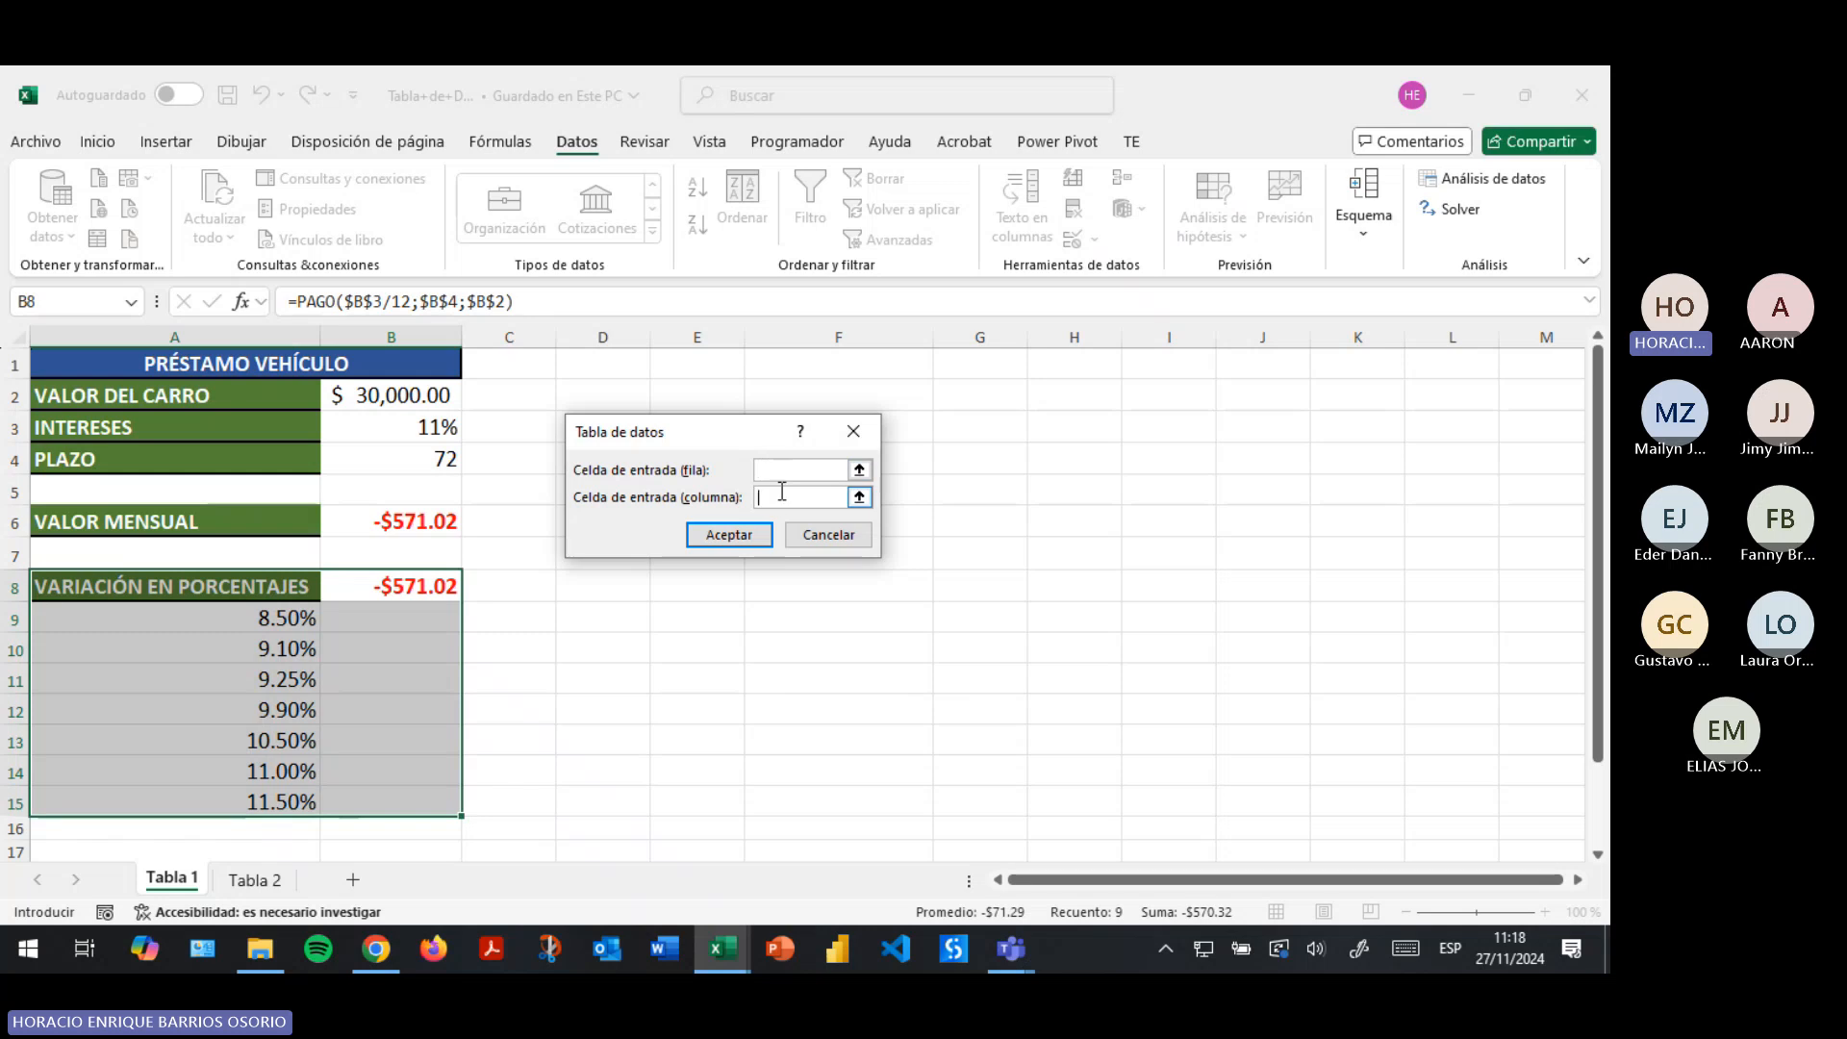
{"action": "left_click", "coordinate": [771, 497]}
{"action": "left_click", "coordinate": [859, 497]}
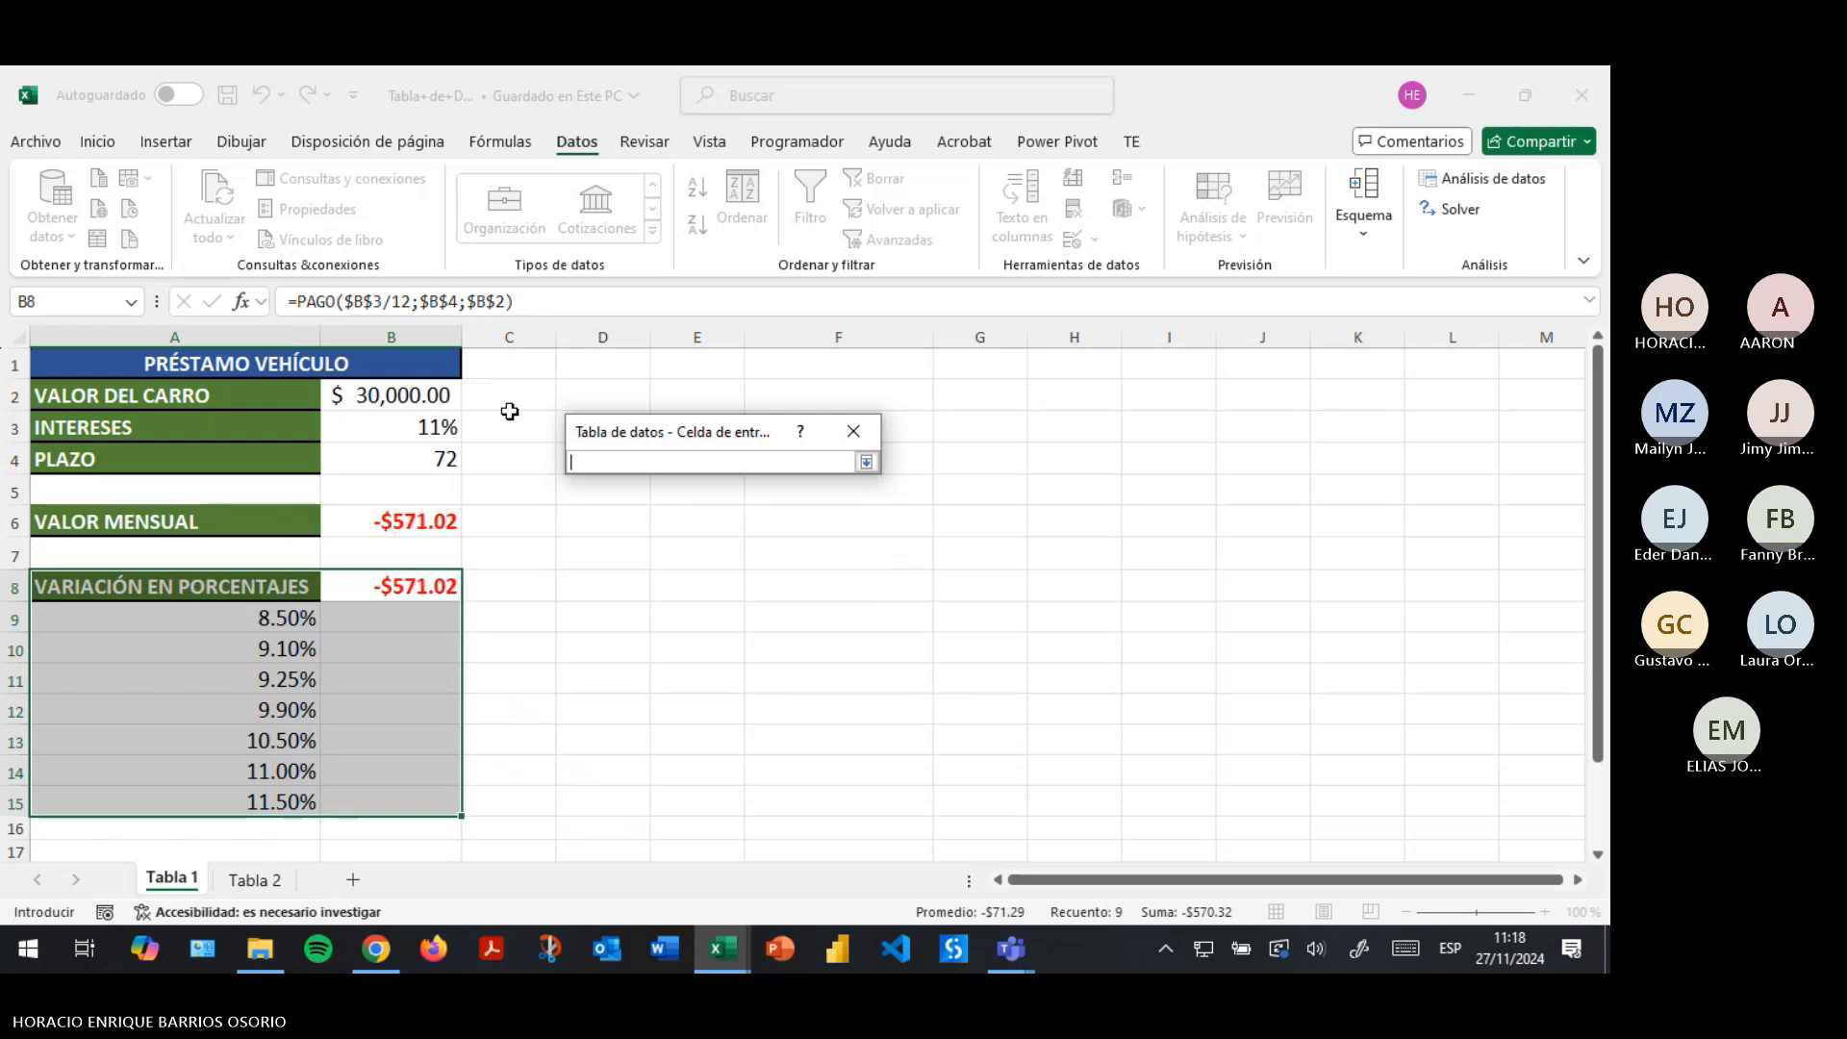
{"action": "left_click", "coordinate": [439, 427]}
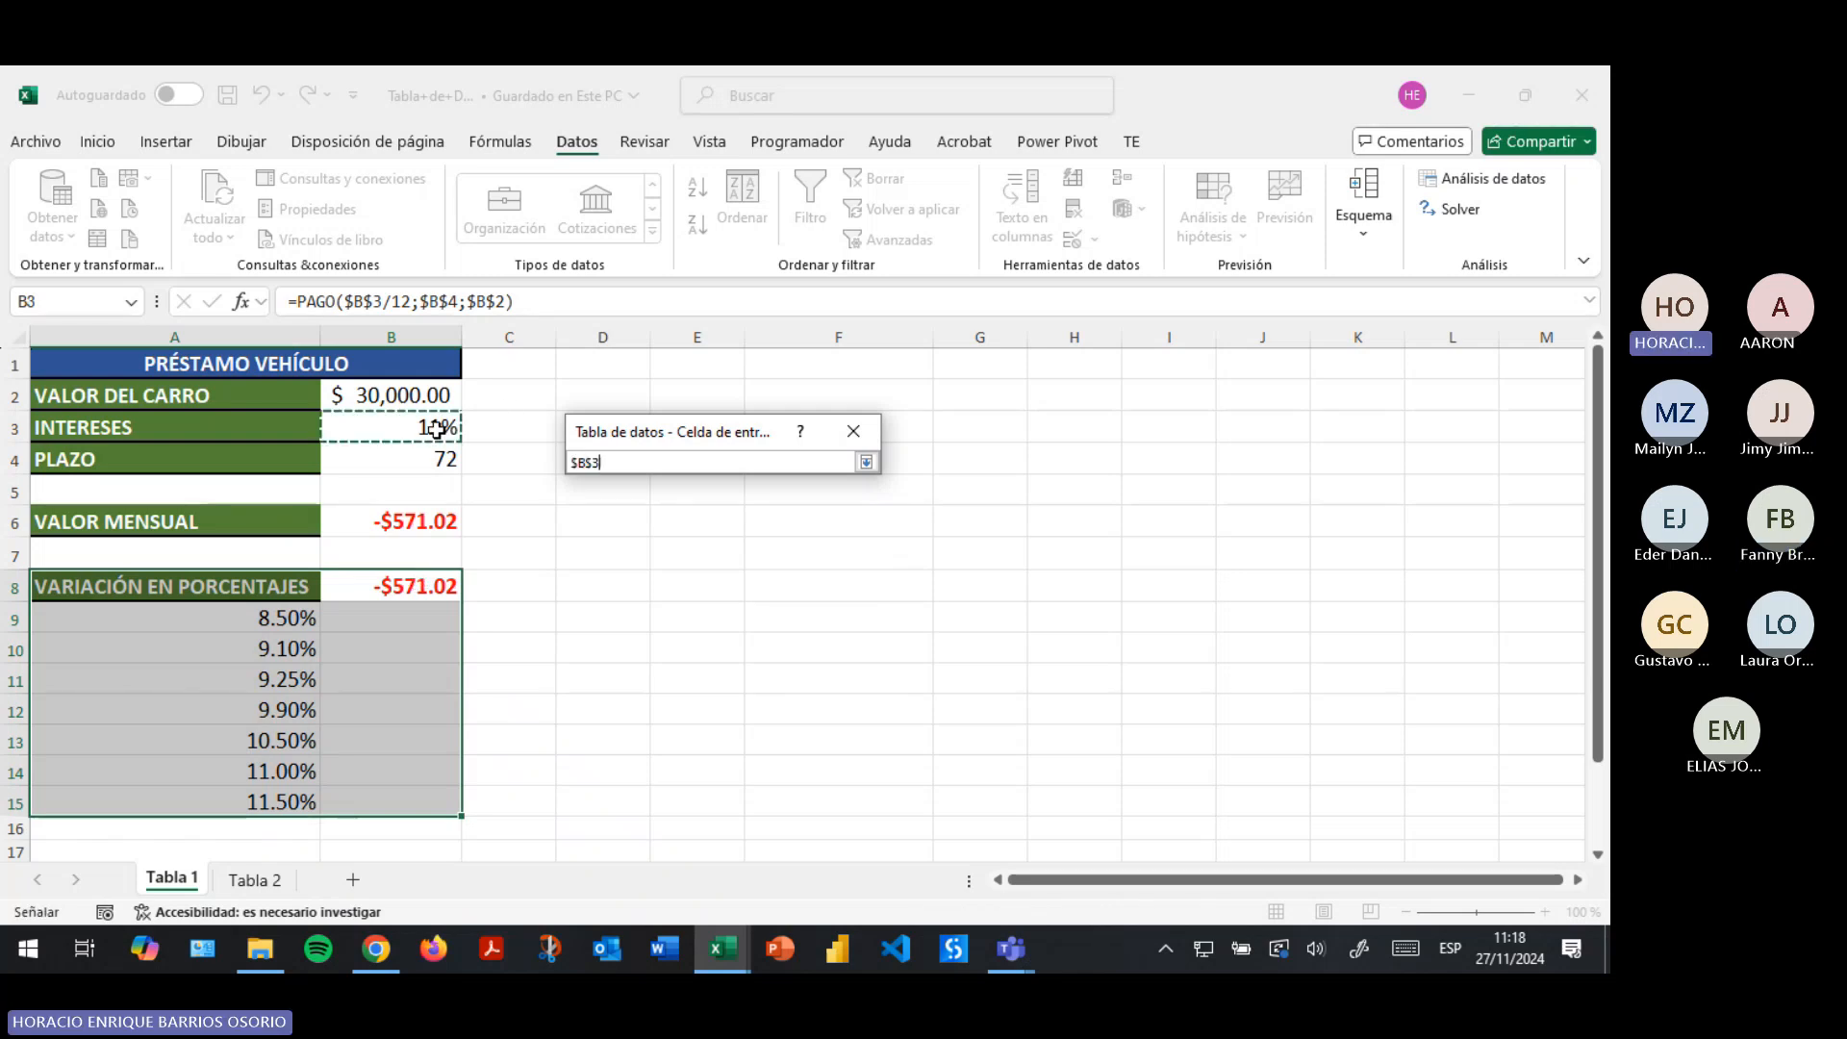
{"action": "left_click", "coordinate": [866, 463]}
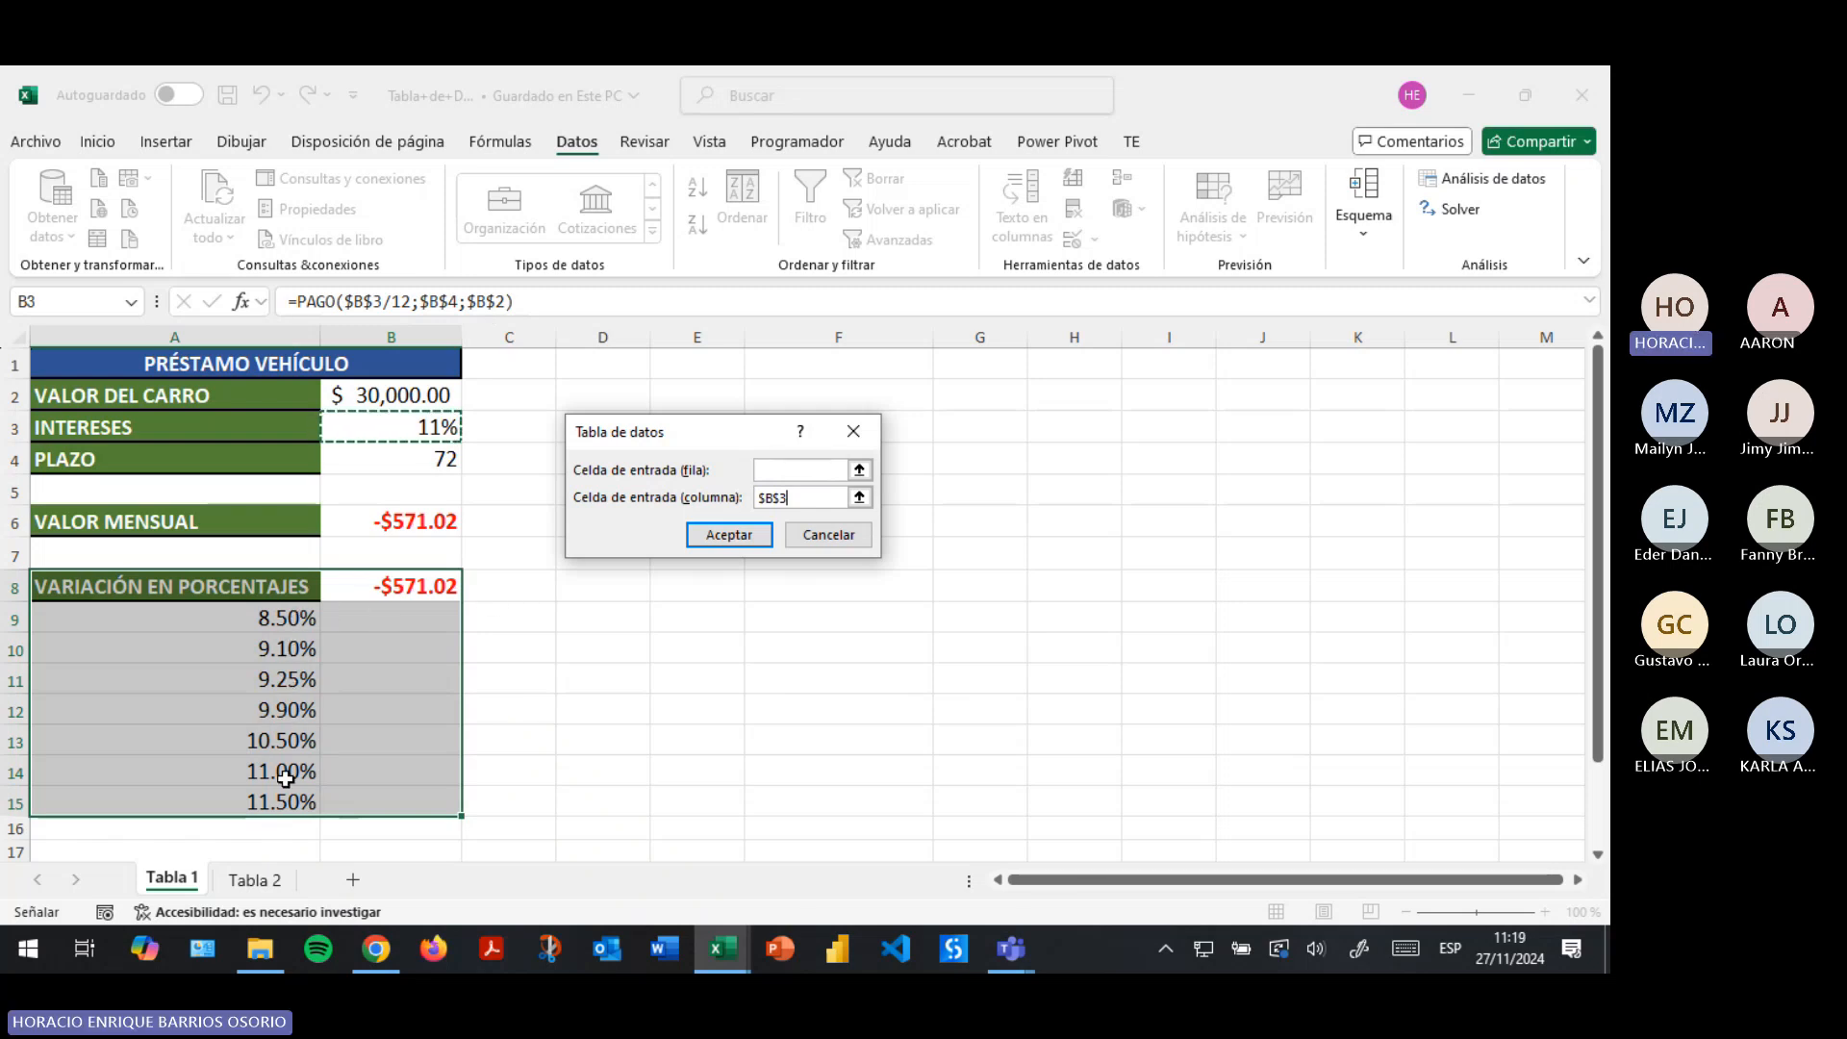
{"action": "left_click_drag", "start_coordinate": [809, 499], "coordinate": [693, 498]}
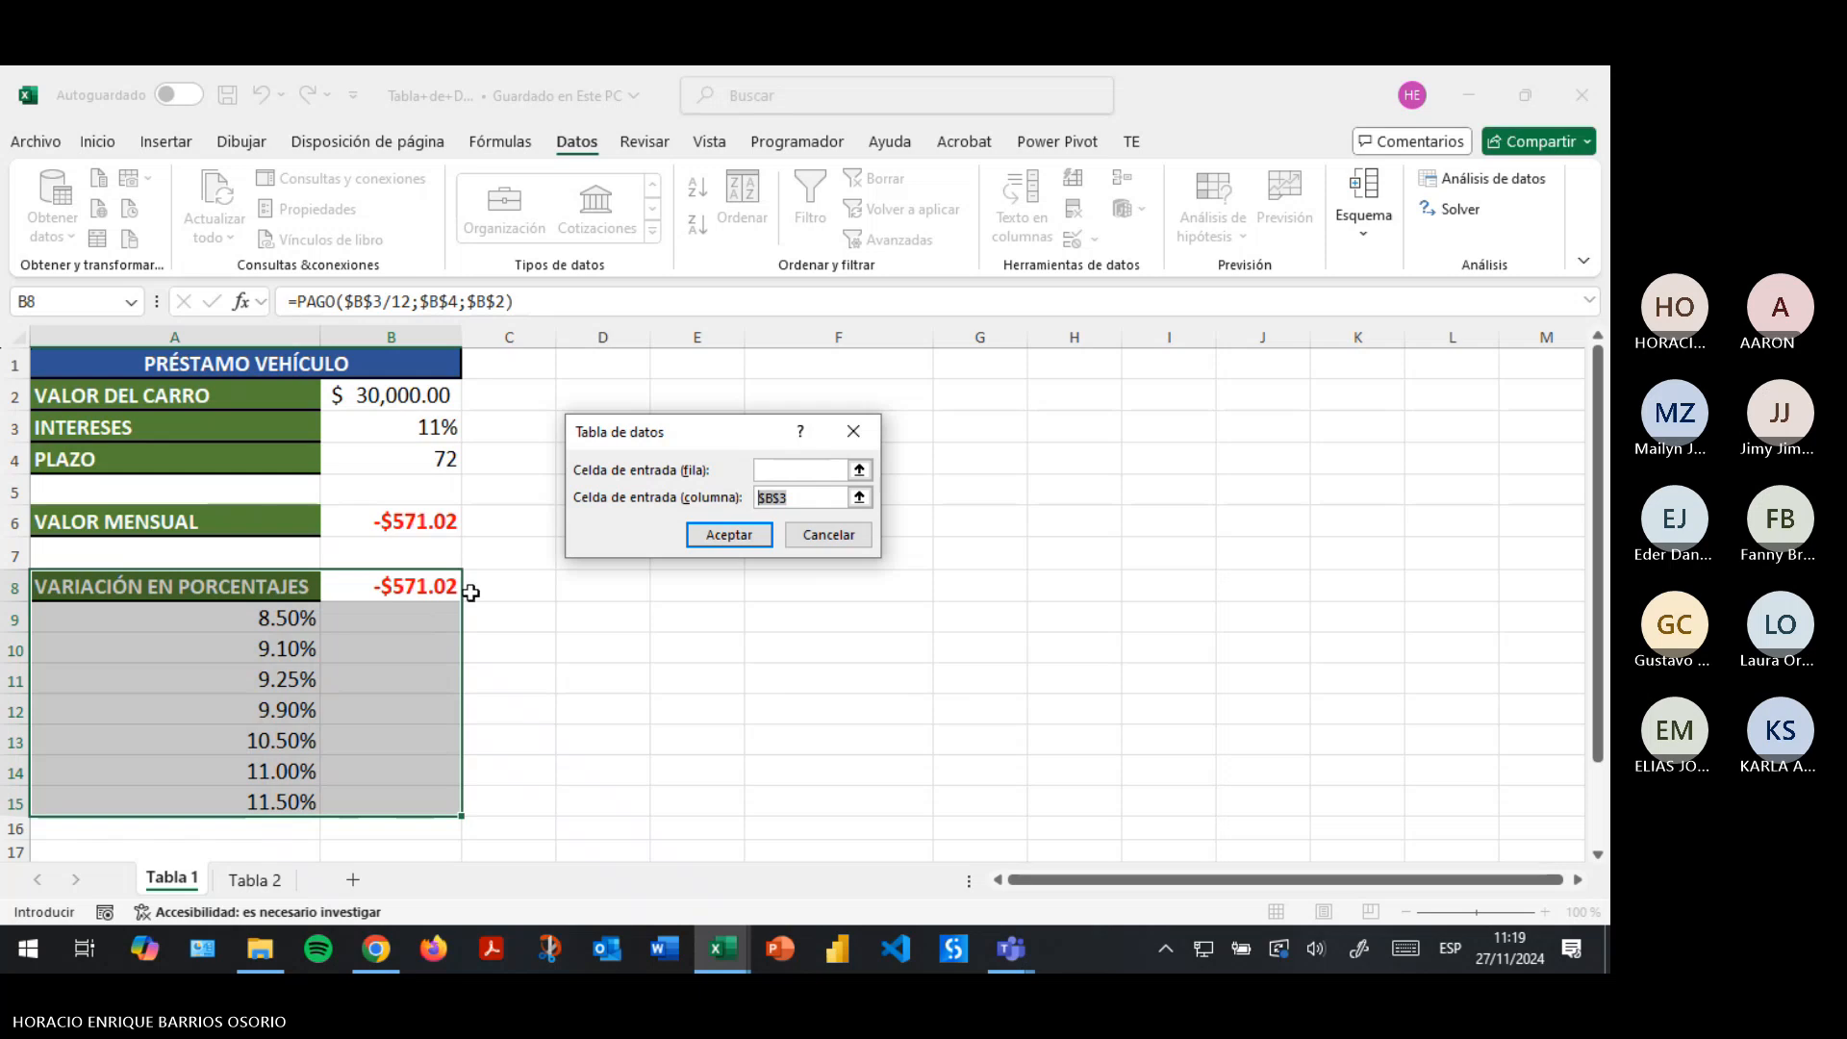
{"action": "left_click", "coordinate": [729, 532]}
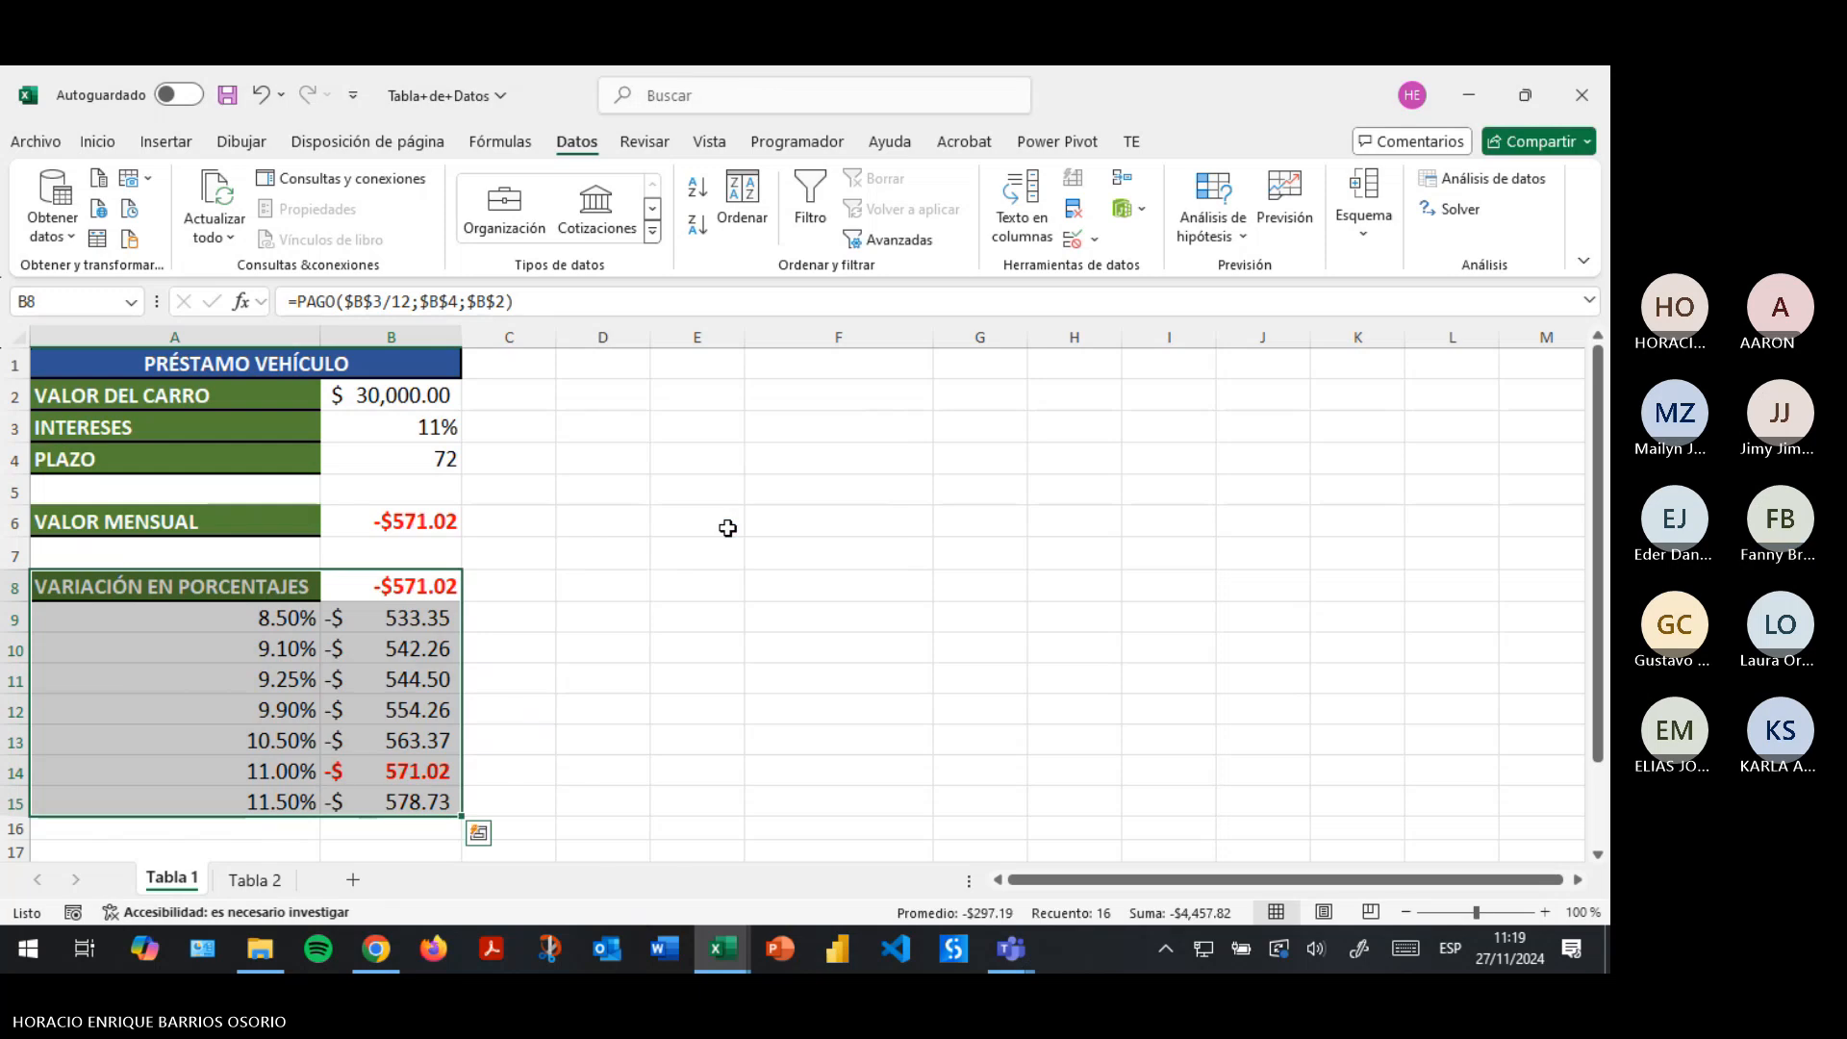
Examine the data table formulas and payments in B9:B15 against the interest rates in A9:A15.
{"action": "left_click", "coordinate": [962, 642]}
{"action": "left_click_drag", "start_coordinate": [433, 621], "coordinate": [429, 808]}
{"action": "left_click", "coordinate": [424, 679]}
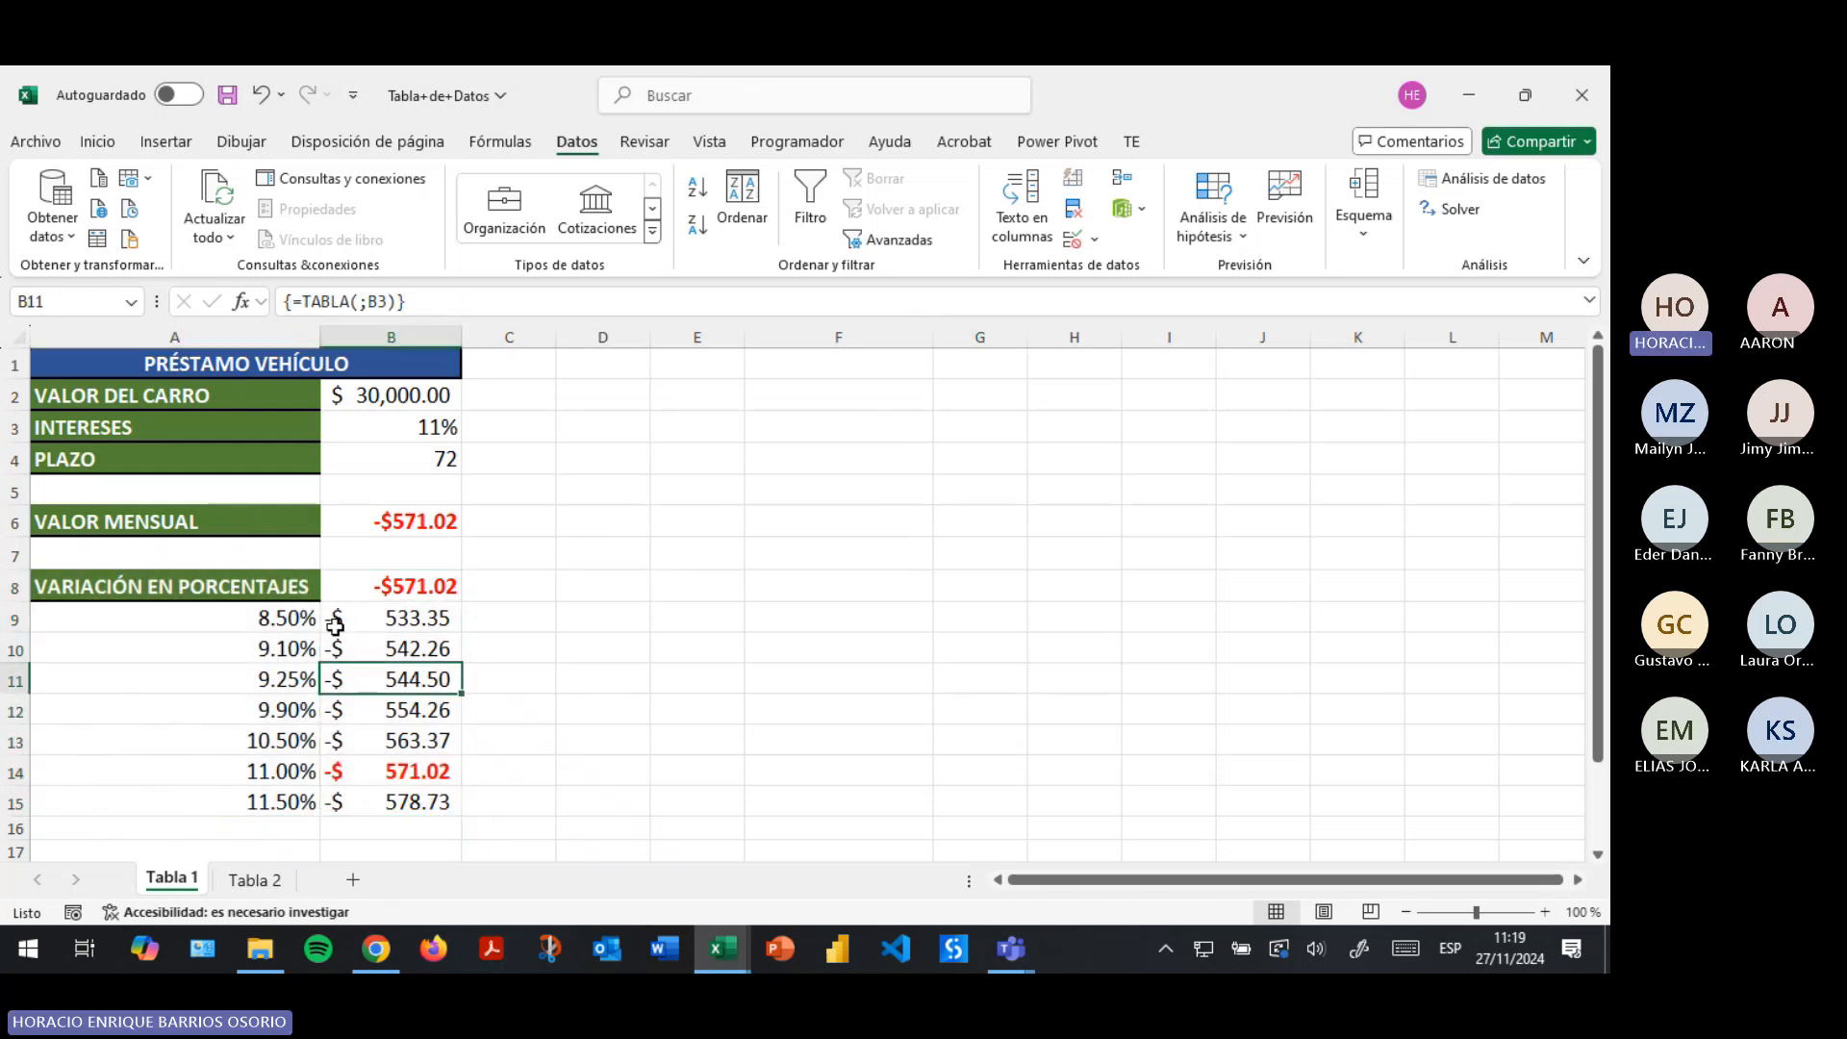
{"action": "left_click_drag", "start_coordinate": [285, 621], "coordinate": [344, 618]}
{"action": "left_click", "coordinate": [264, 624]}
{"action": "left_click", "coordinate": [397, 622]}
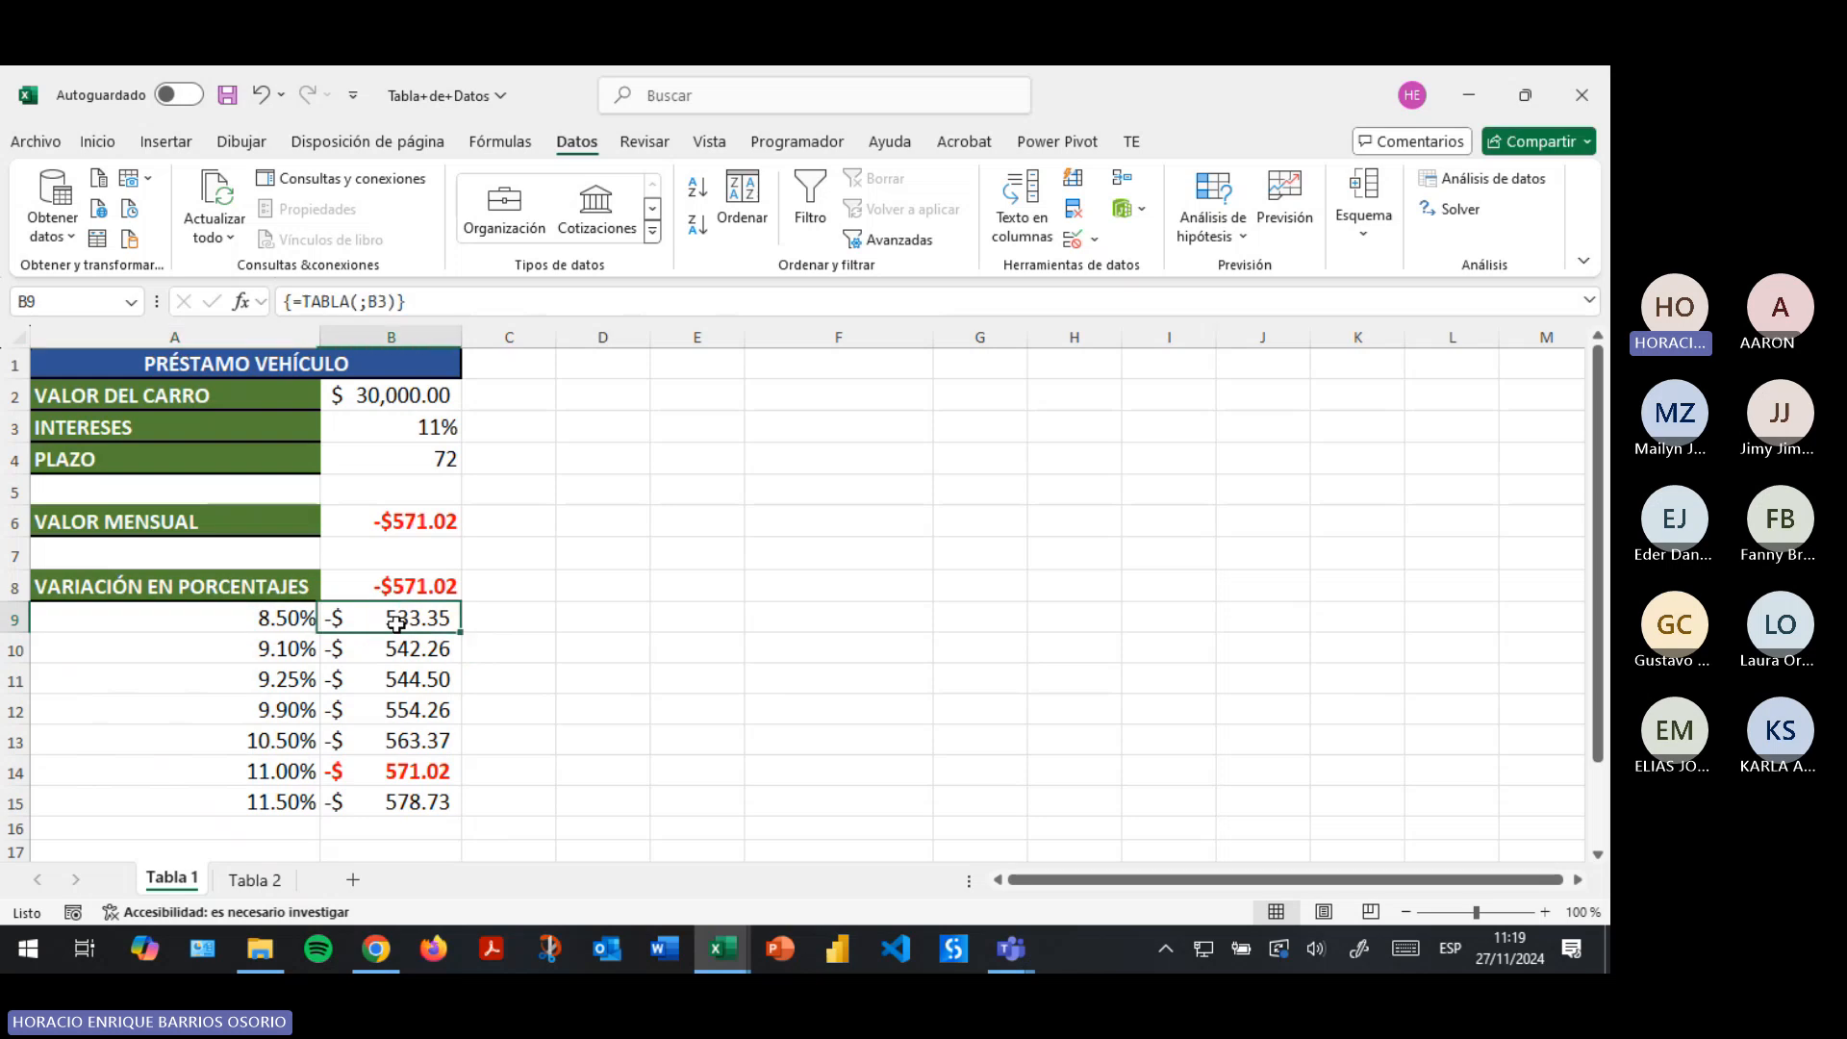
{"action": "left_click", "coordinate": [276, 620]}
{"action": "left_click", "coordinate": [370, 623]}
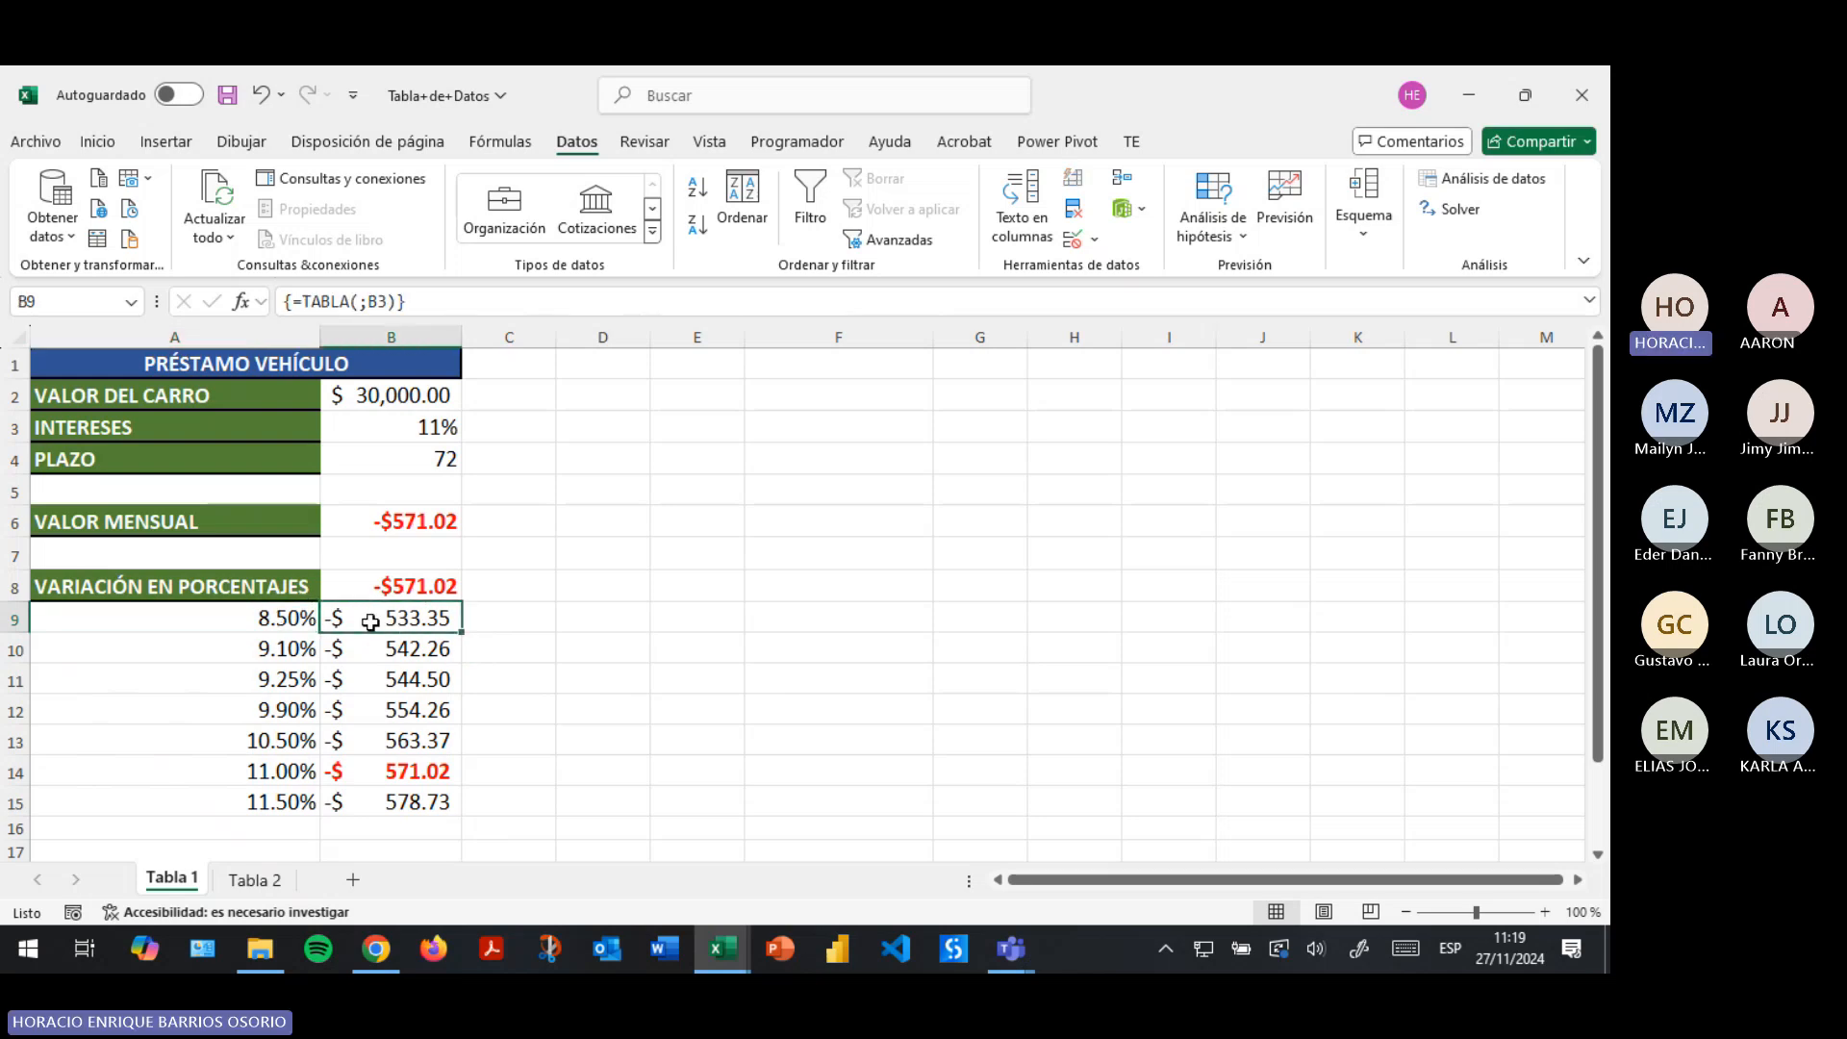
{"action": "left_click", "coordinate": [418, 649]}
{"action": "left_click", "coordinate": [416, 681]}
{"action": "left_click", "coordinate": [413, 712]}
{"action": "left_click", "coordinate": [398, 744]}
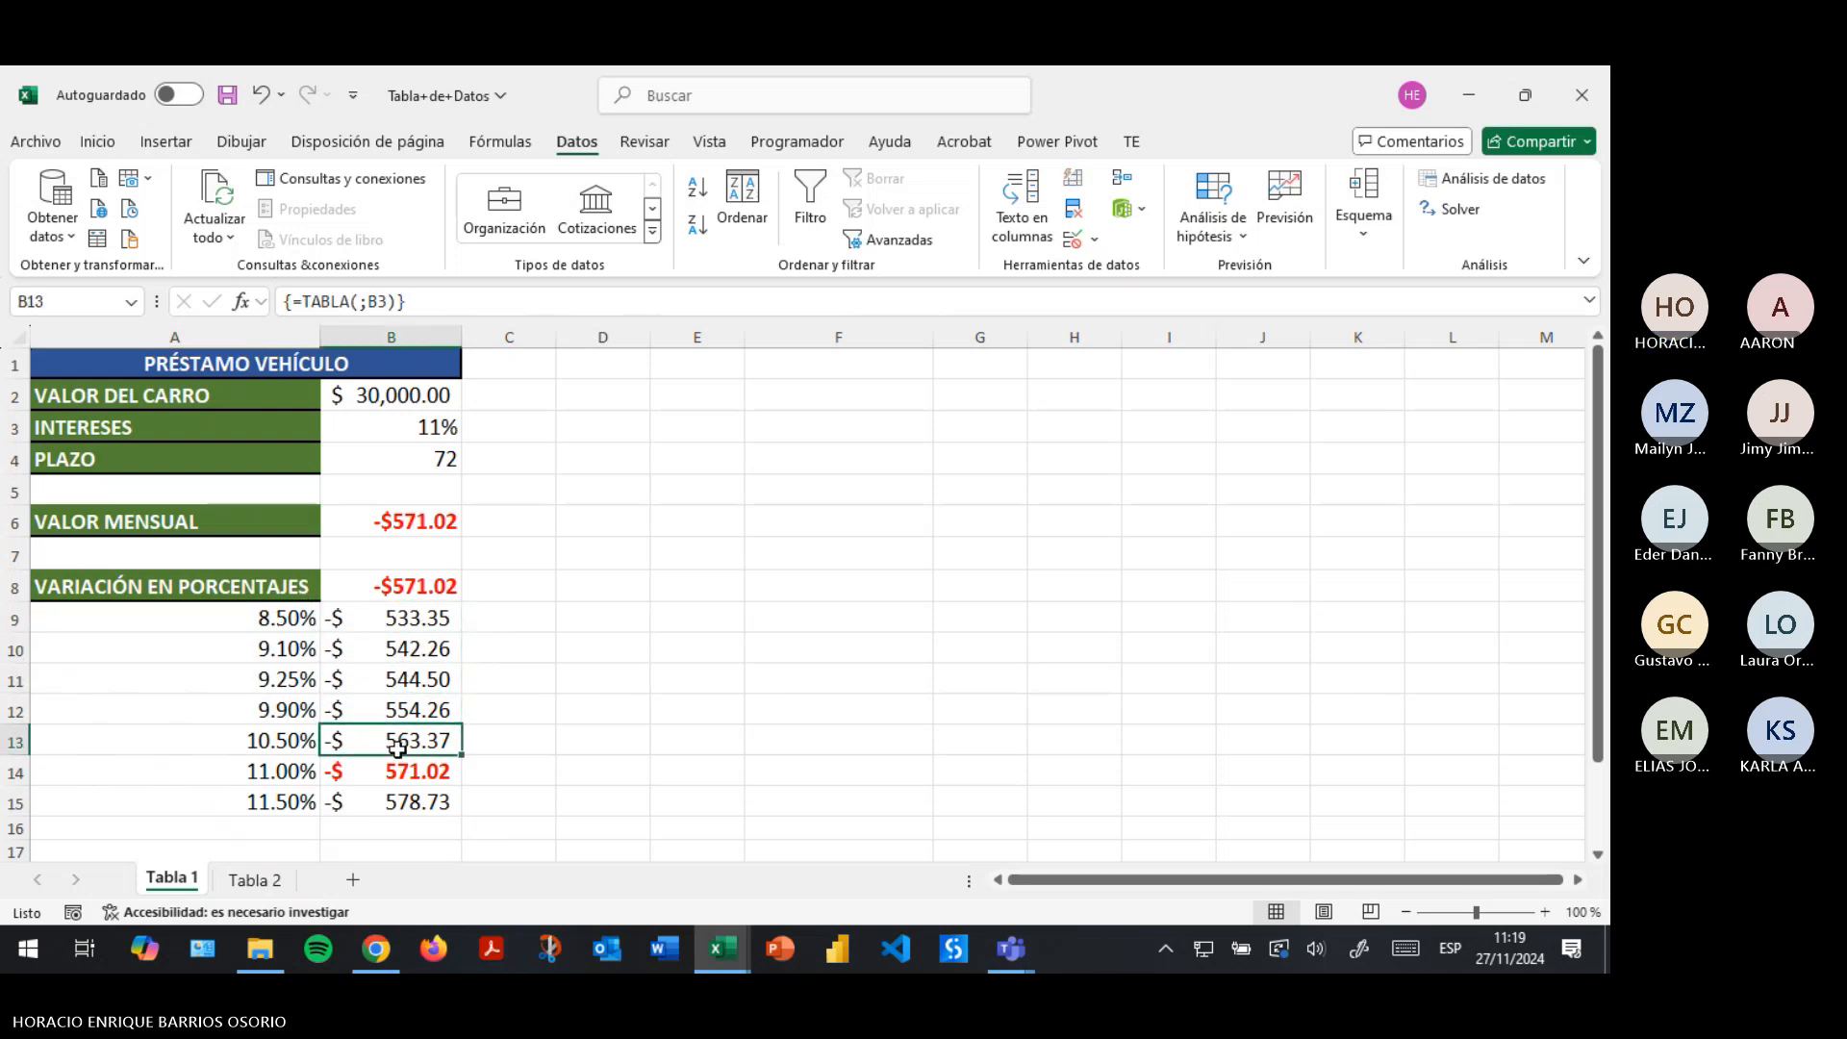
{"action": "left_click", "coordinate": [414, 772]}
{"action": "left_click", "coordinate": [404, 802]}
{"action": "left_click", "coordinate": [293, 802]}
{"action": "left_click", "coordinate": [293, 771]}
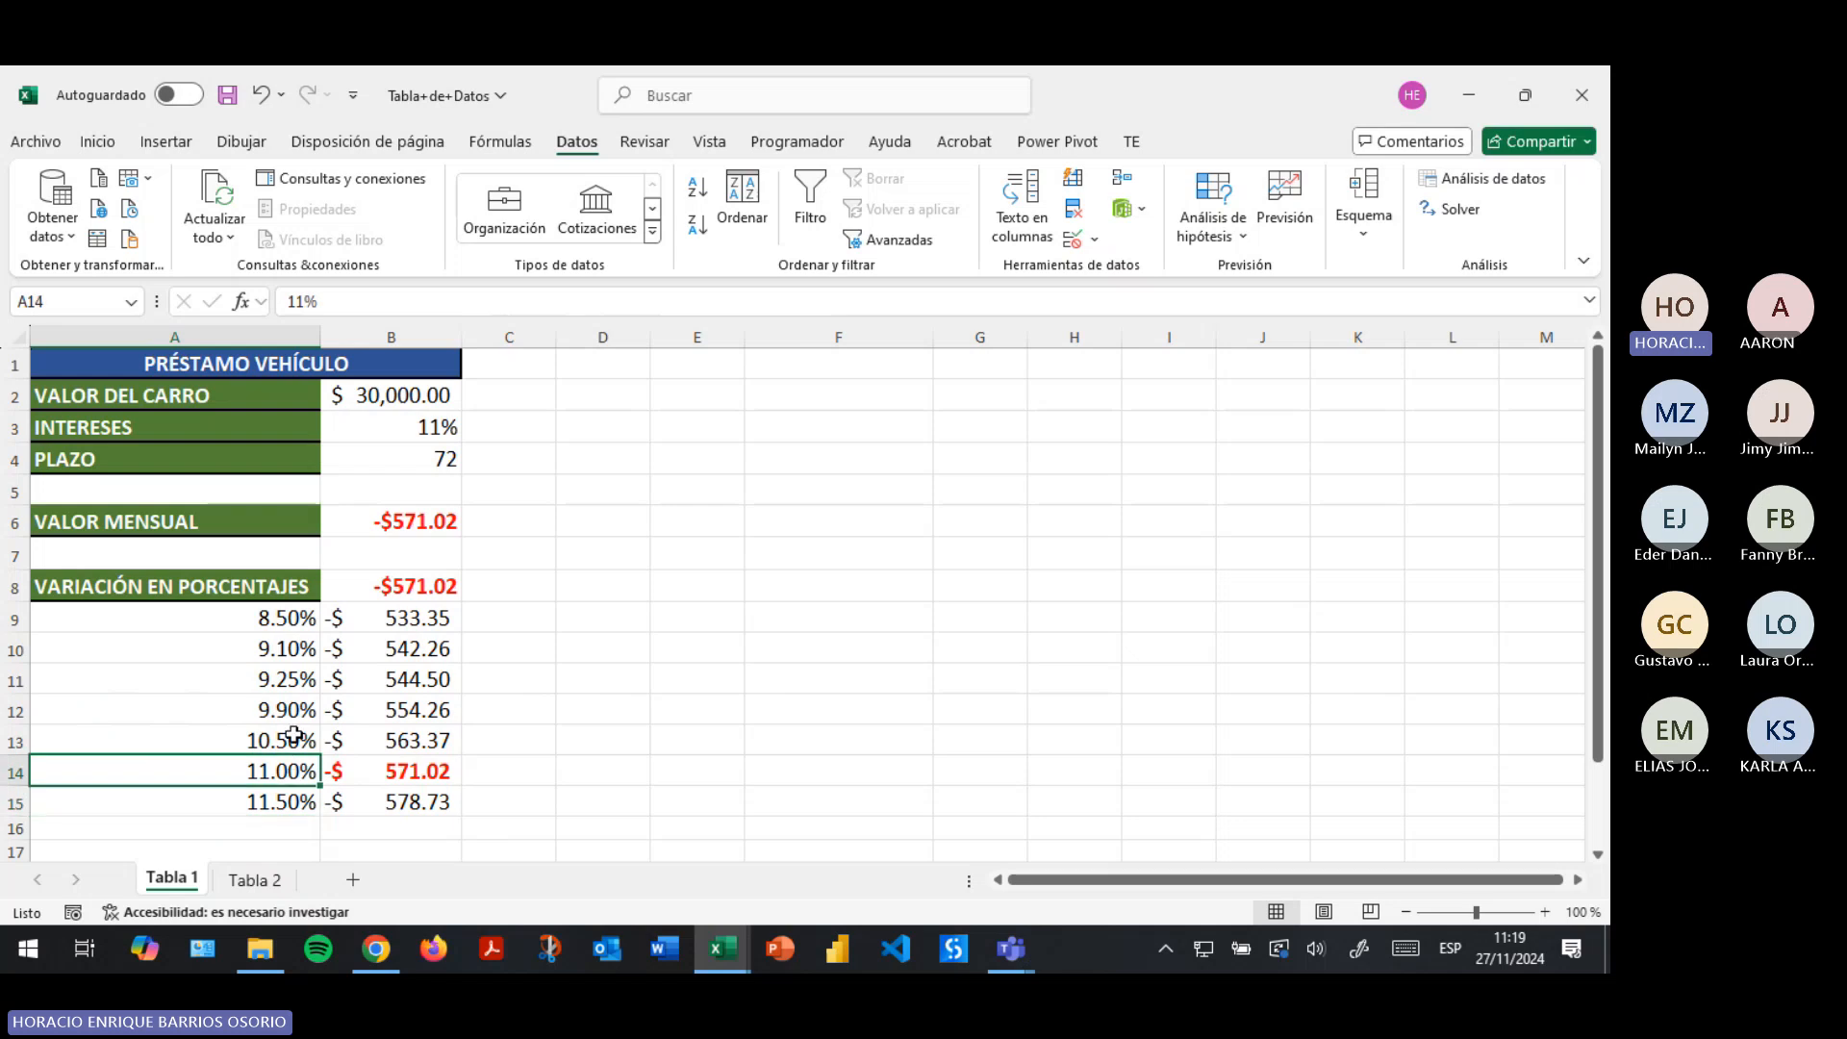
{"action": "left_click", "coordinate": [290, 624]}
{"action": "left_click", "coordinate": [431, 623]}
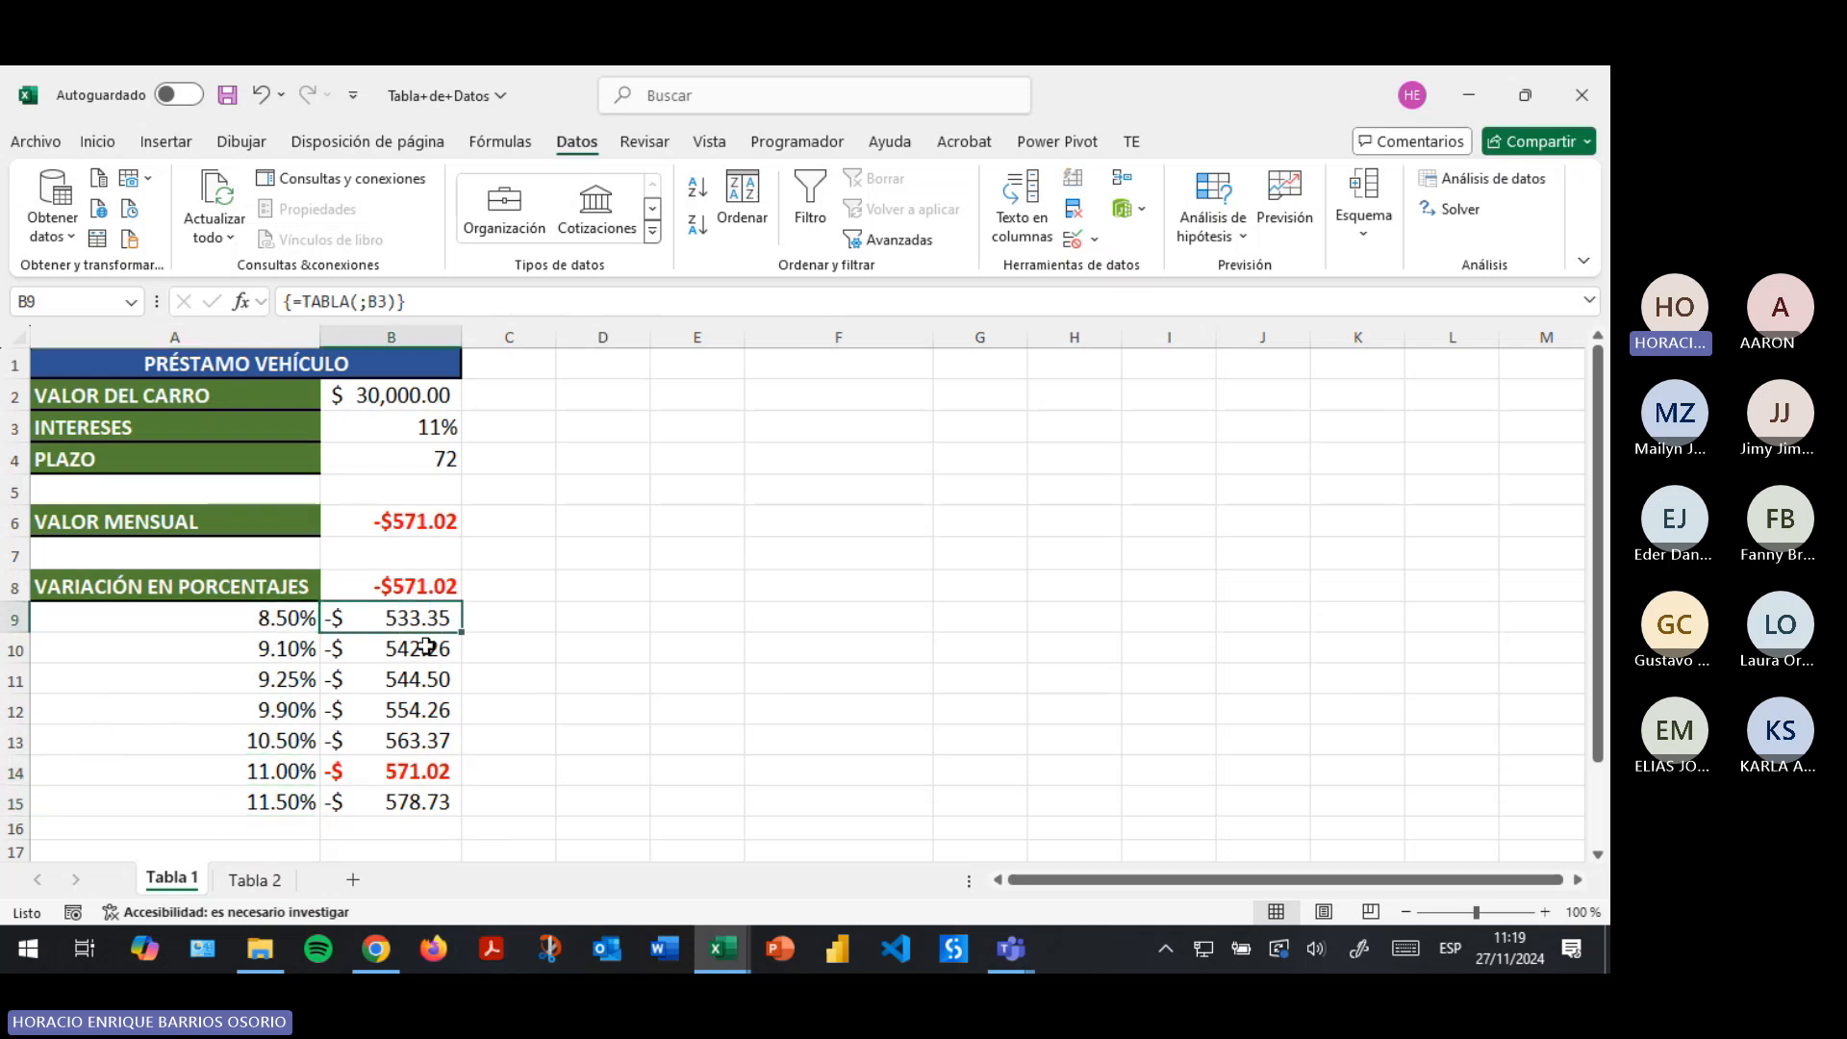
Save the workbook and review the payment formula and data table results in B8:B15.
{"action": "left_click", "coordinate": [220, 96]}
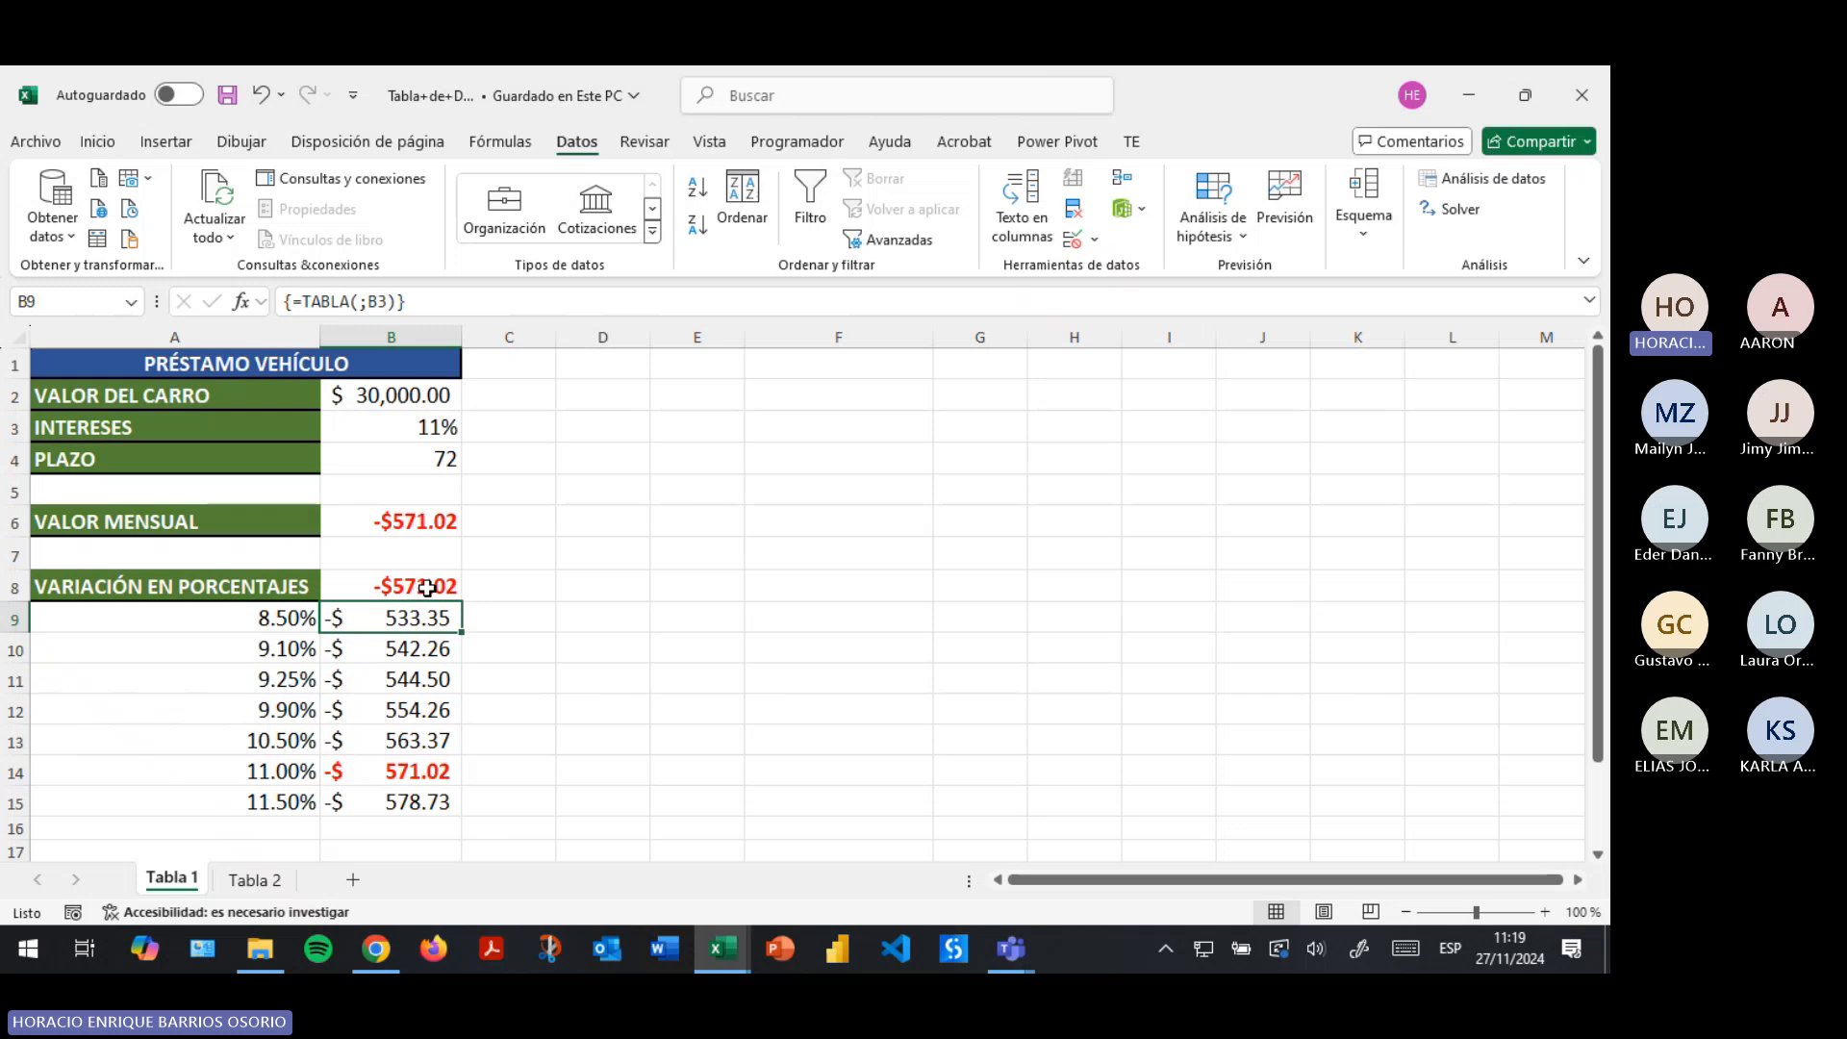
{"action": "left_click_drag", "start_coordinate": [416, 589], "coordinate": [414, 803]}
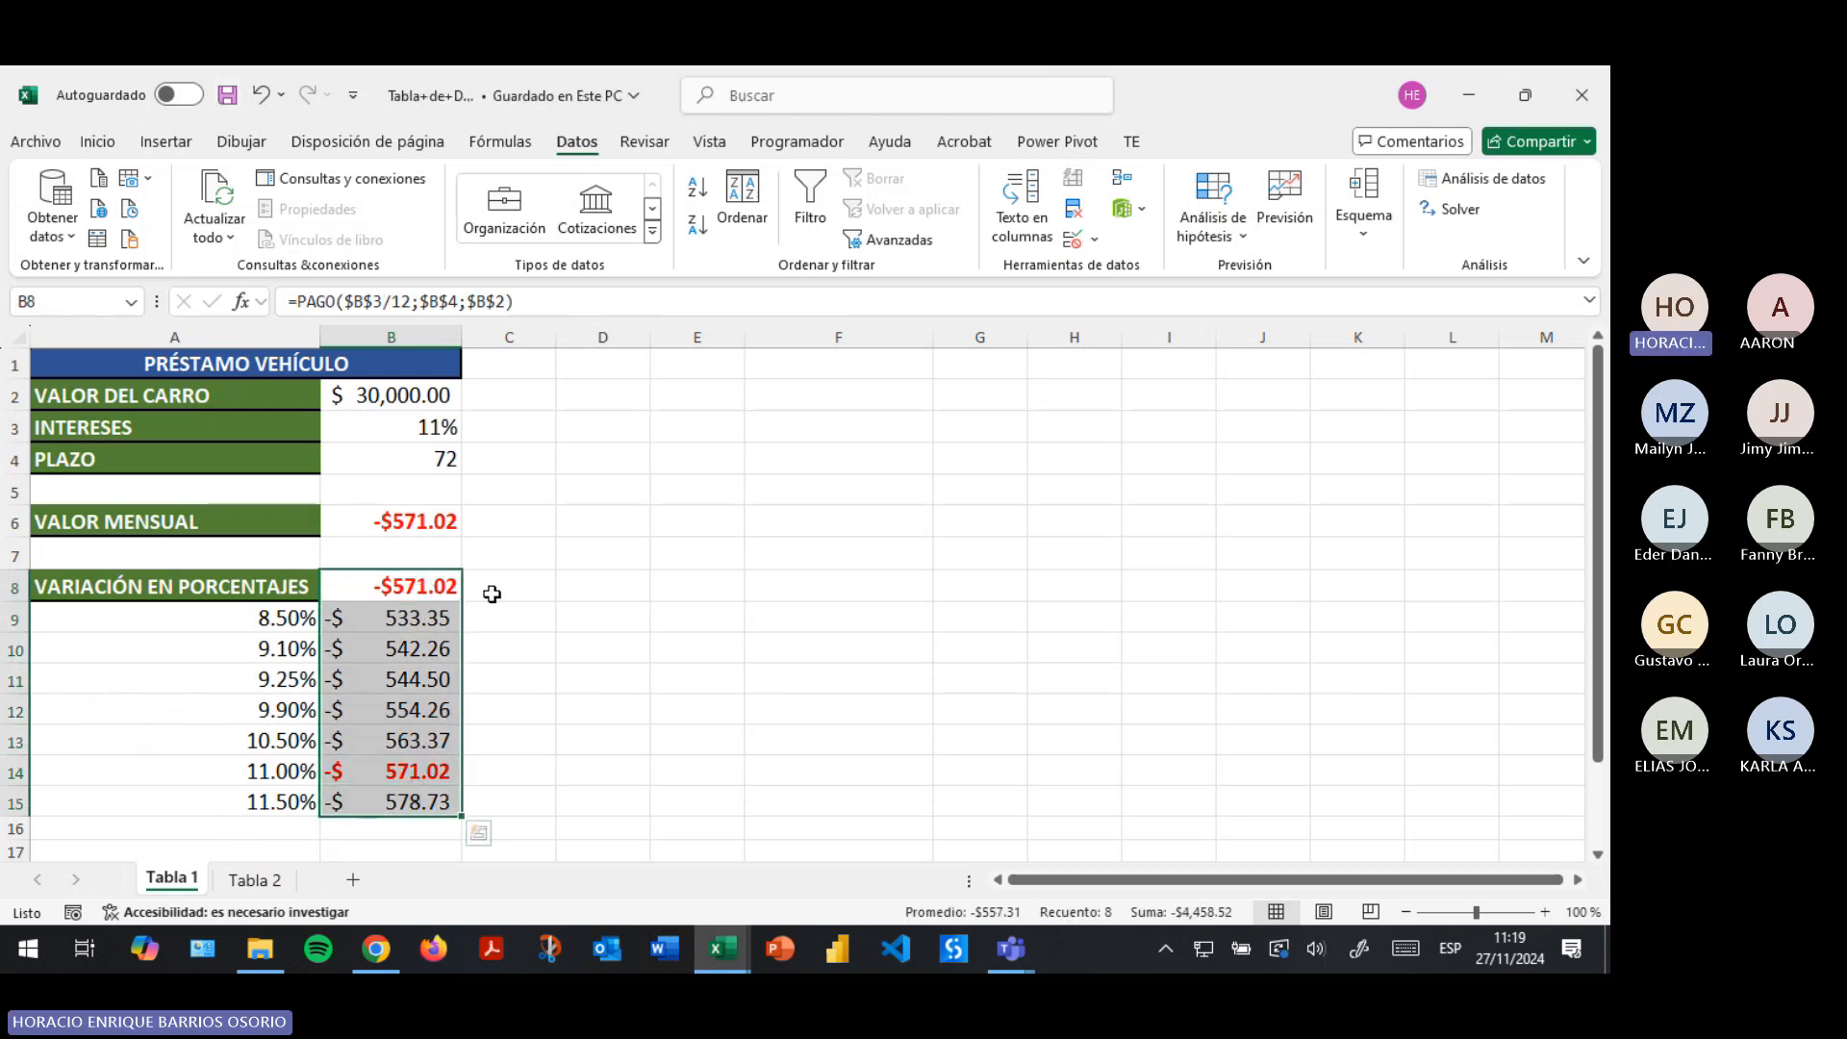
{"action": "left_click_drag", "start_coordinate": [382, 618], "coordinate": [375, 797]}
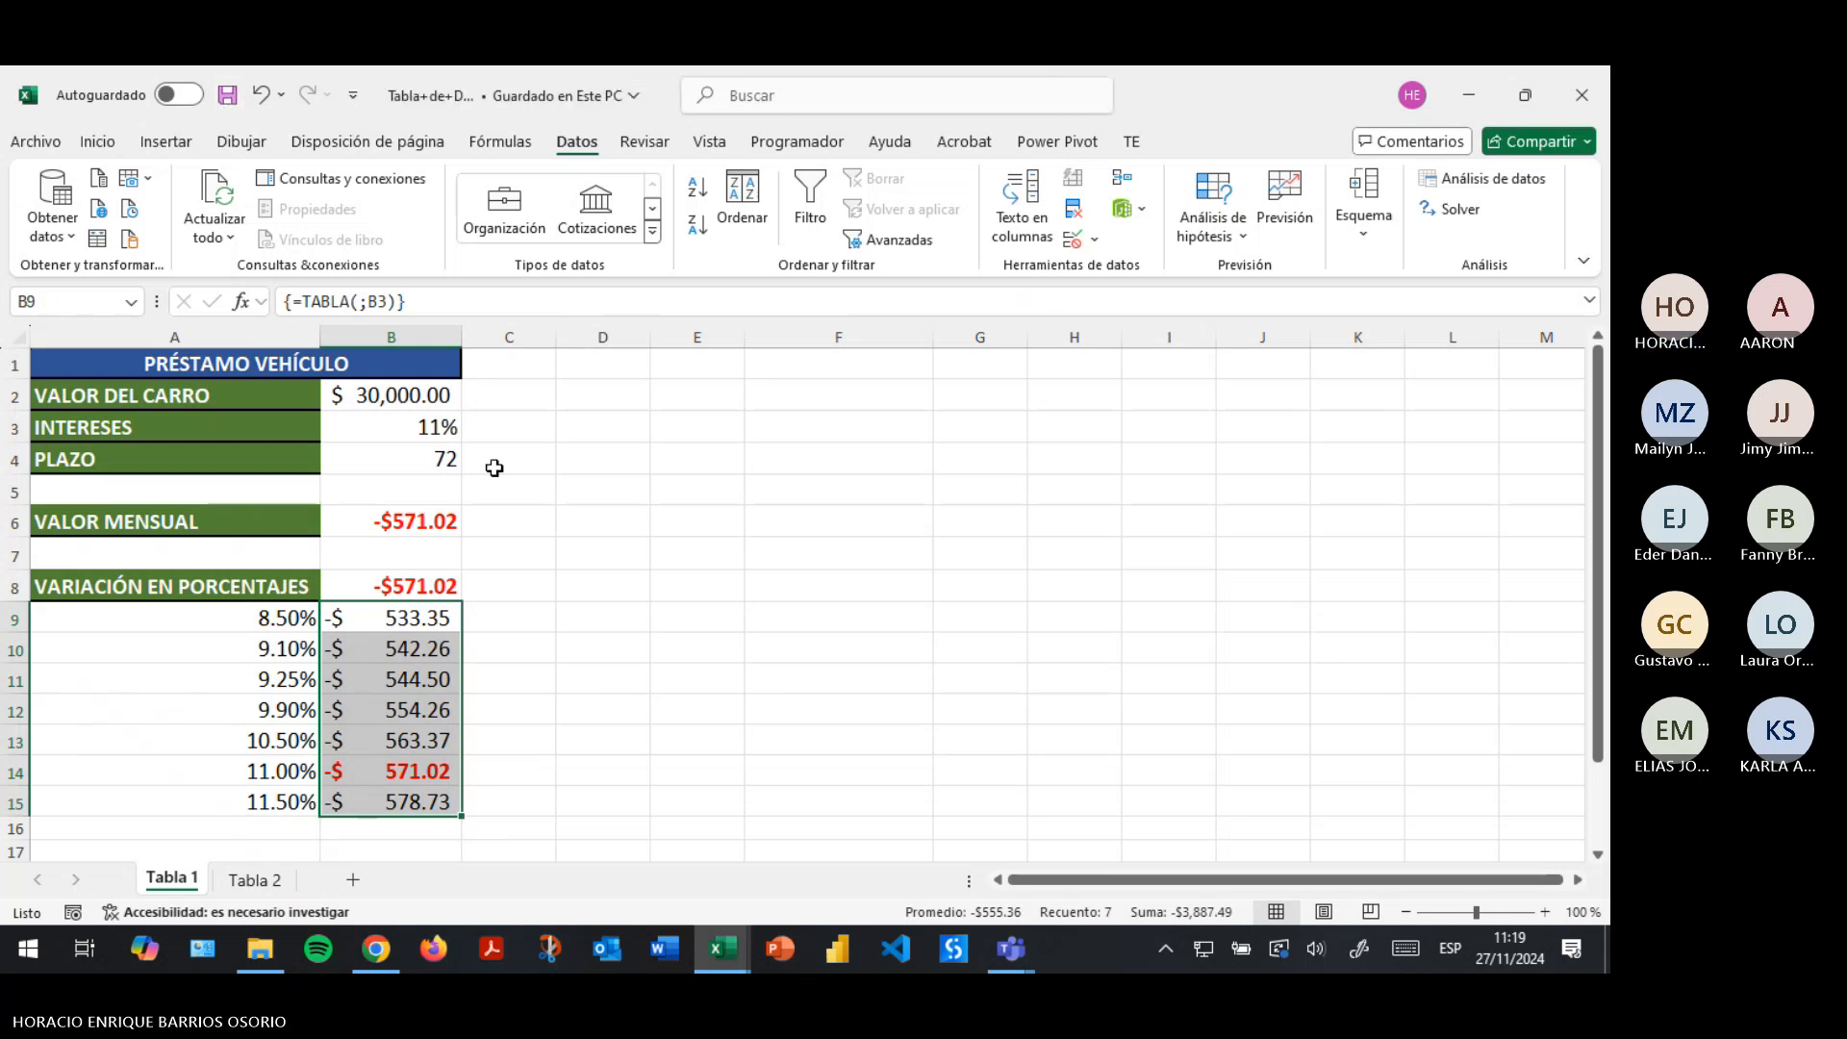
Compare the layouts of sheets Tabla 1 and Tabla 2, checking Tabla 1's rates and the payment formula in B8.
{"action": "left_click", "coordinate": [248, 883]}
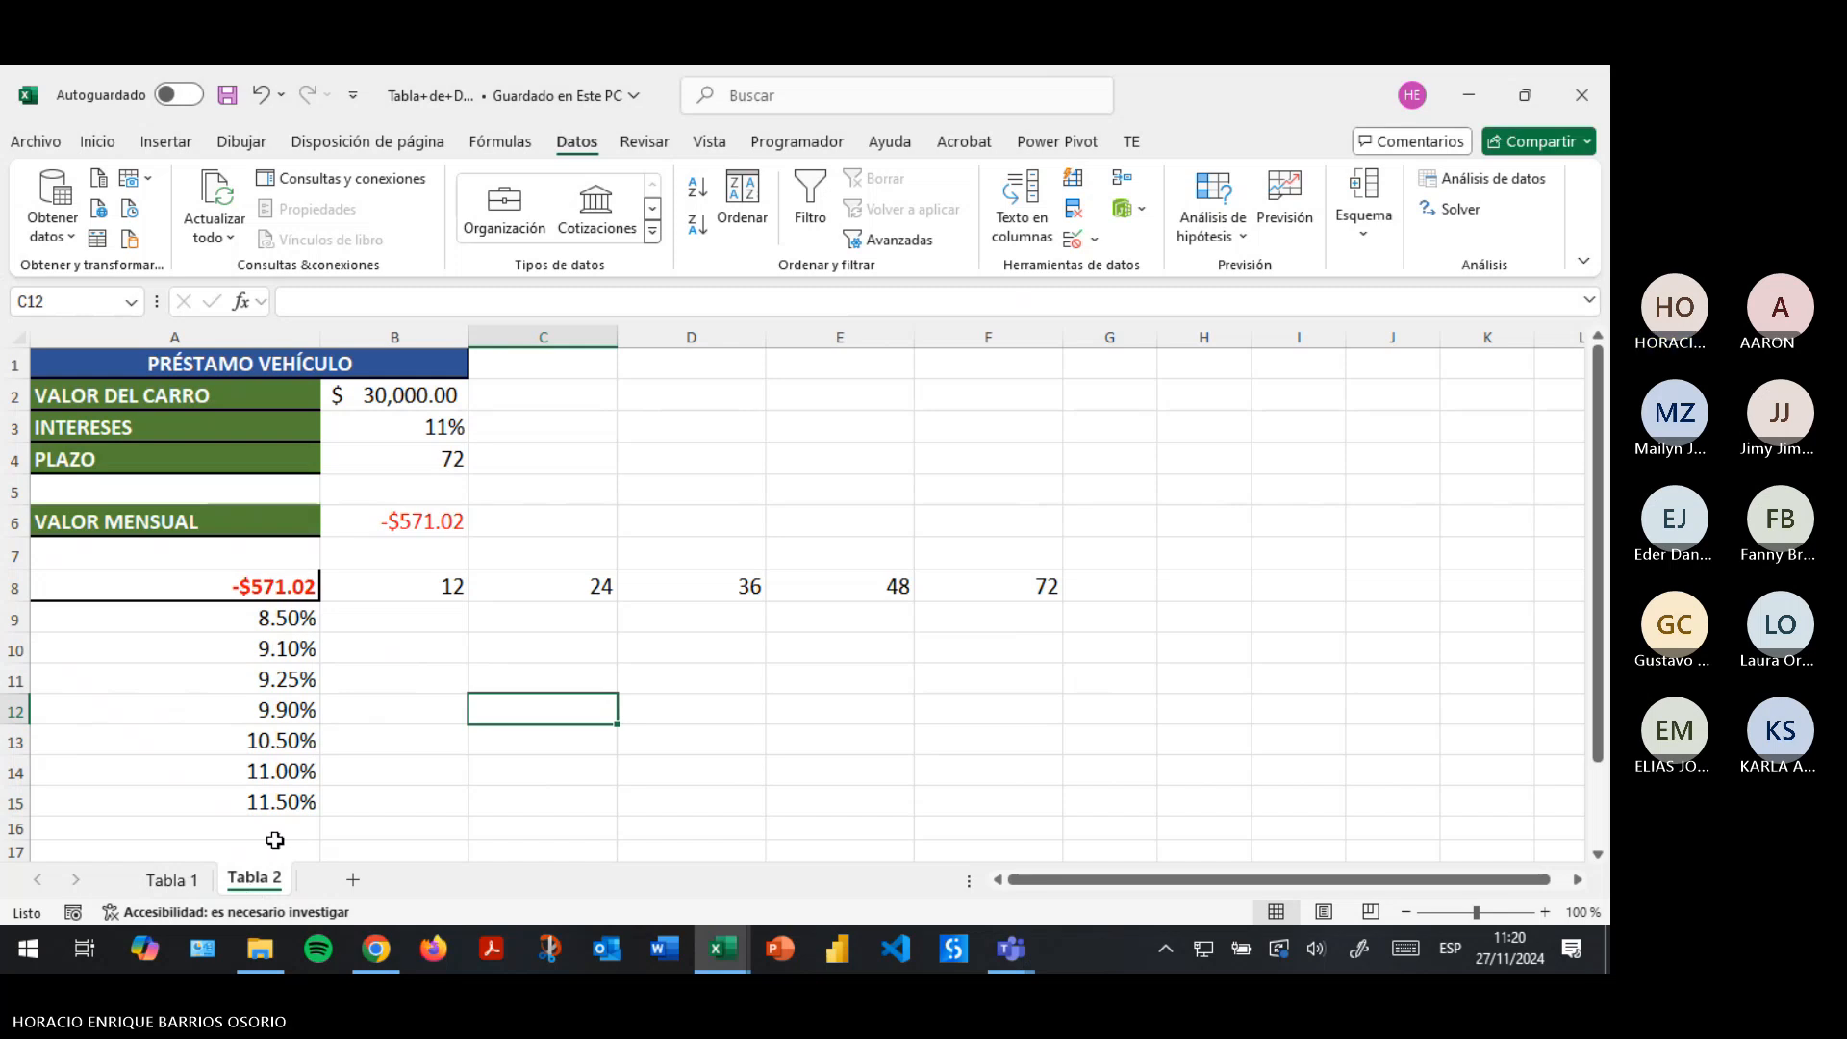
{"action": "left_click", "coordinate": [176, 890]}
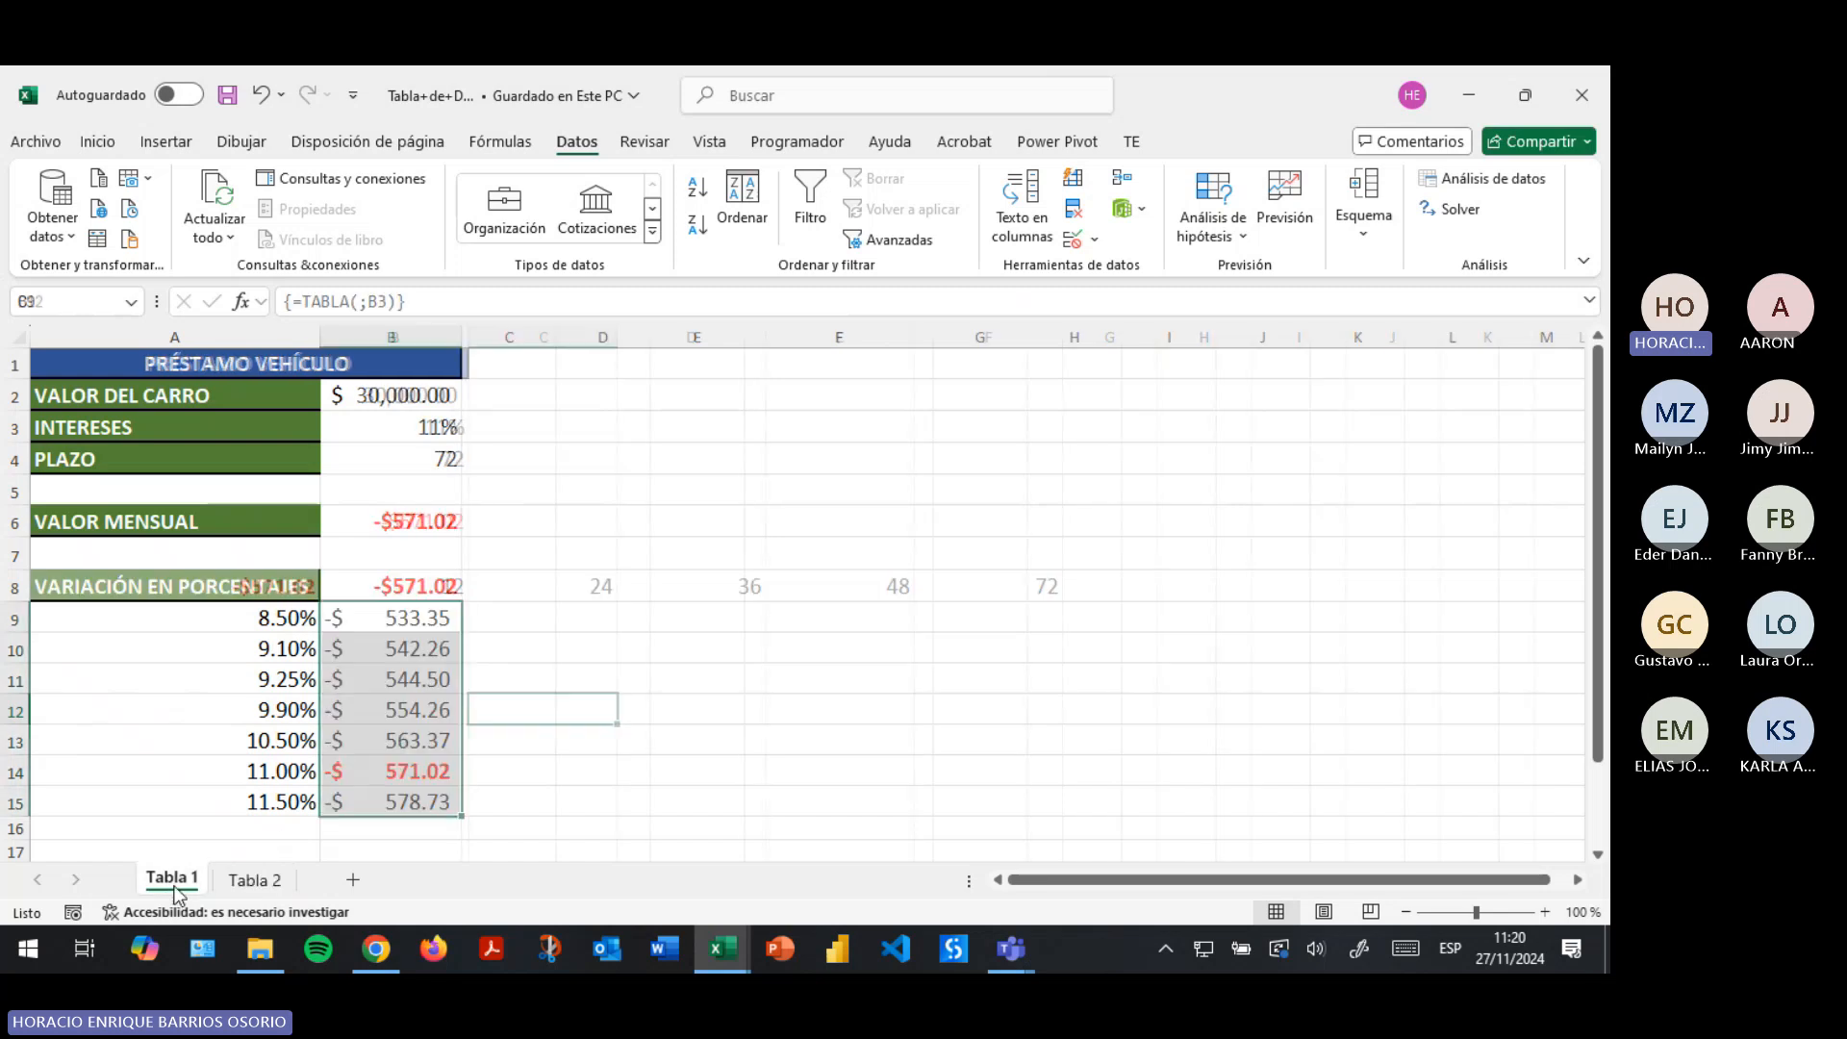
{"action": "left_click", "coordinate": [254, 879]}
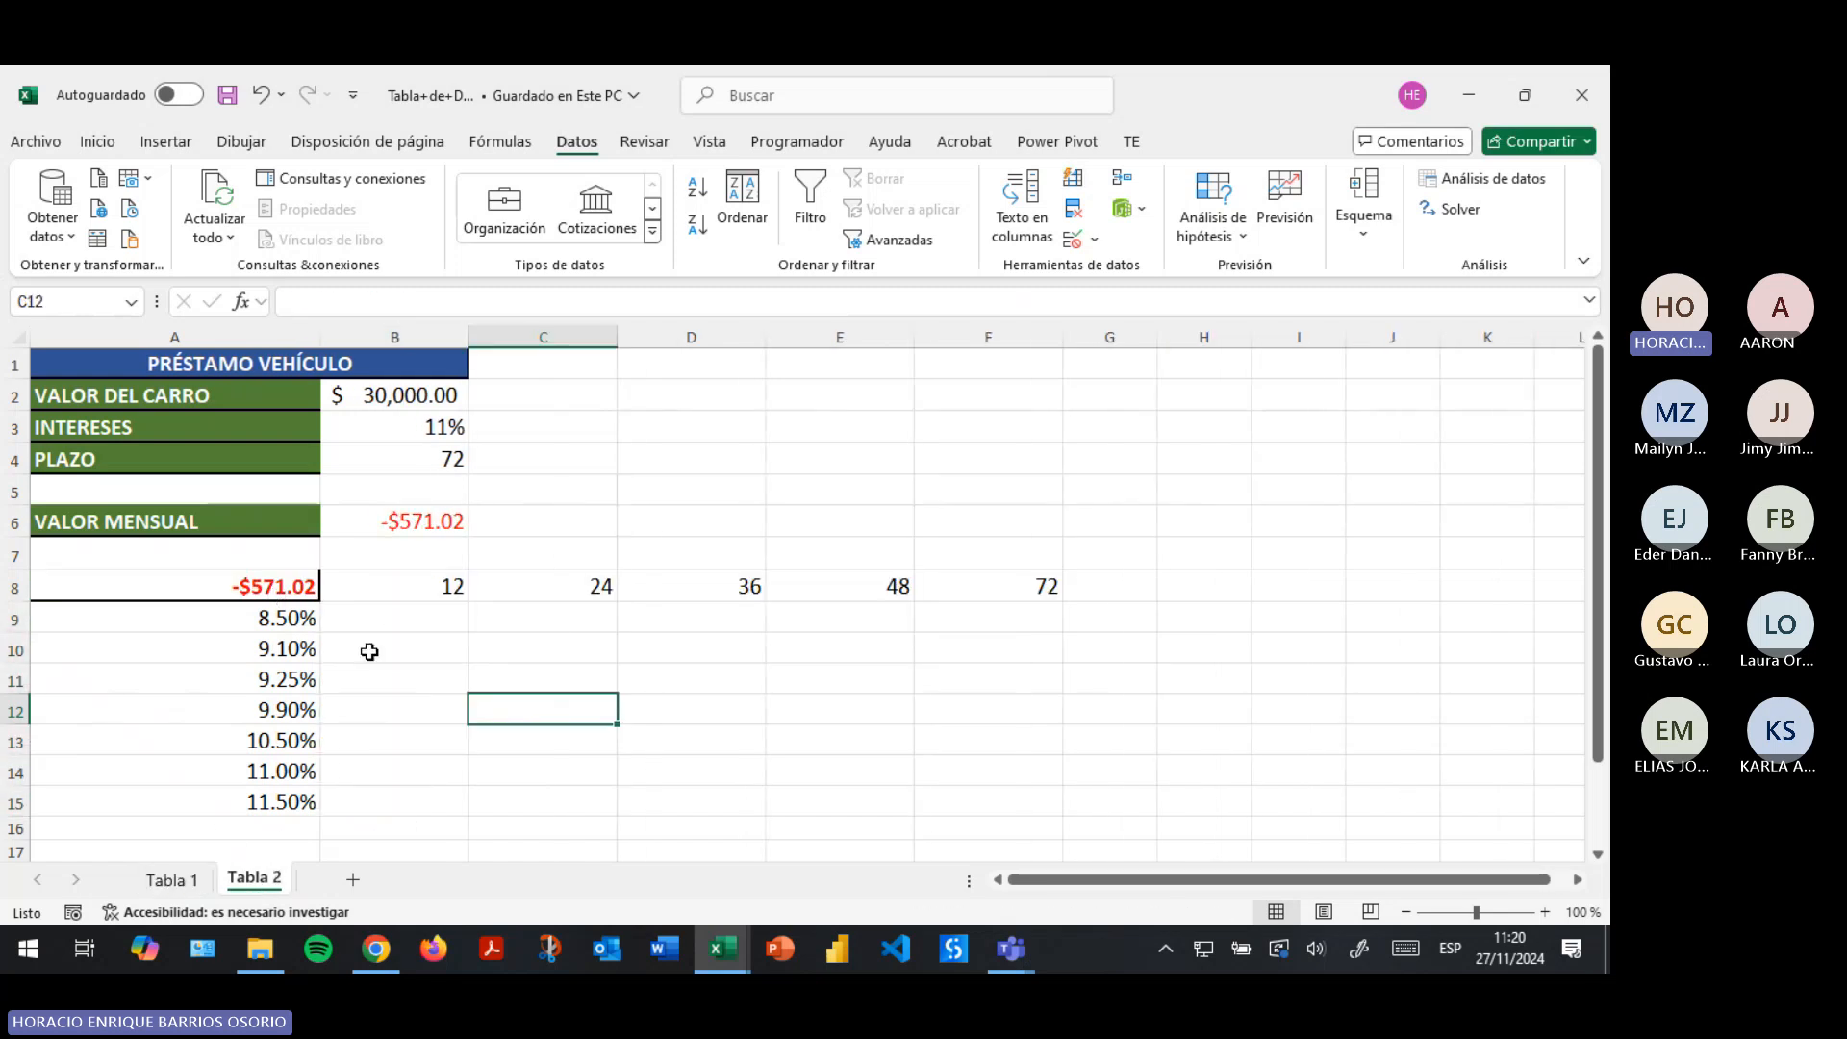
{"action": "left_click", "coordinate": [183, 881]}
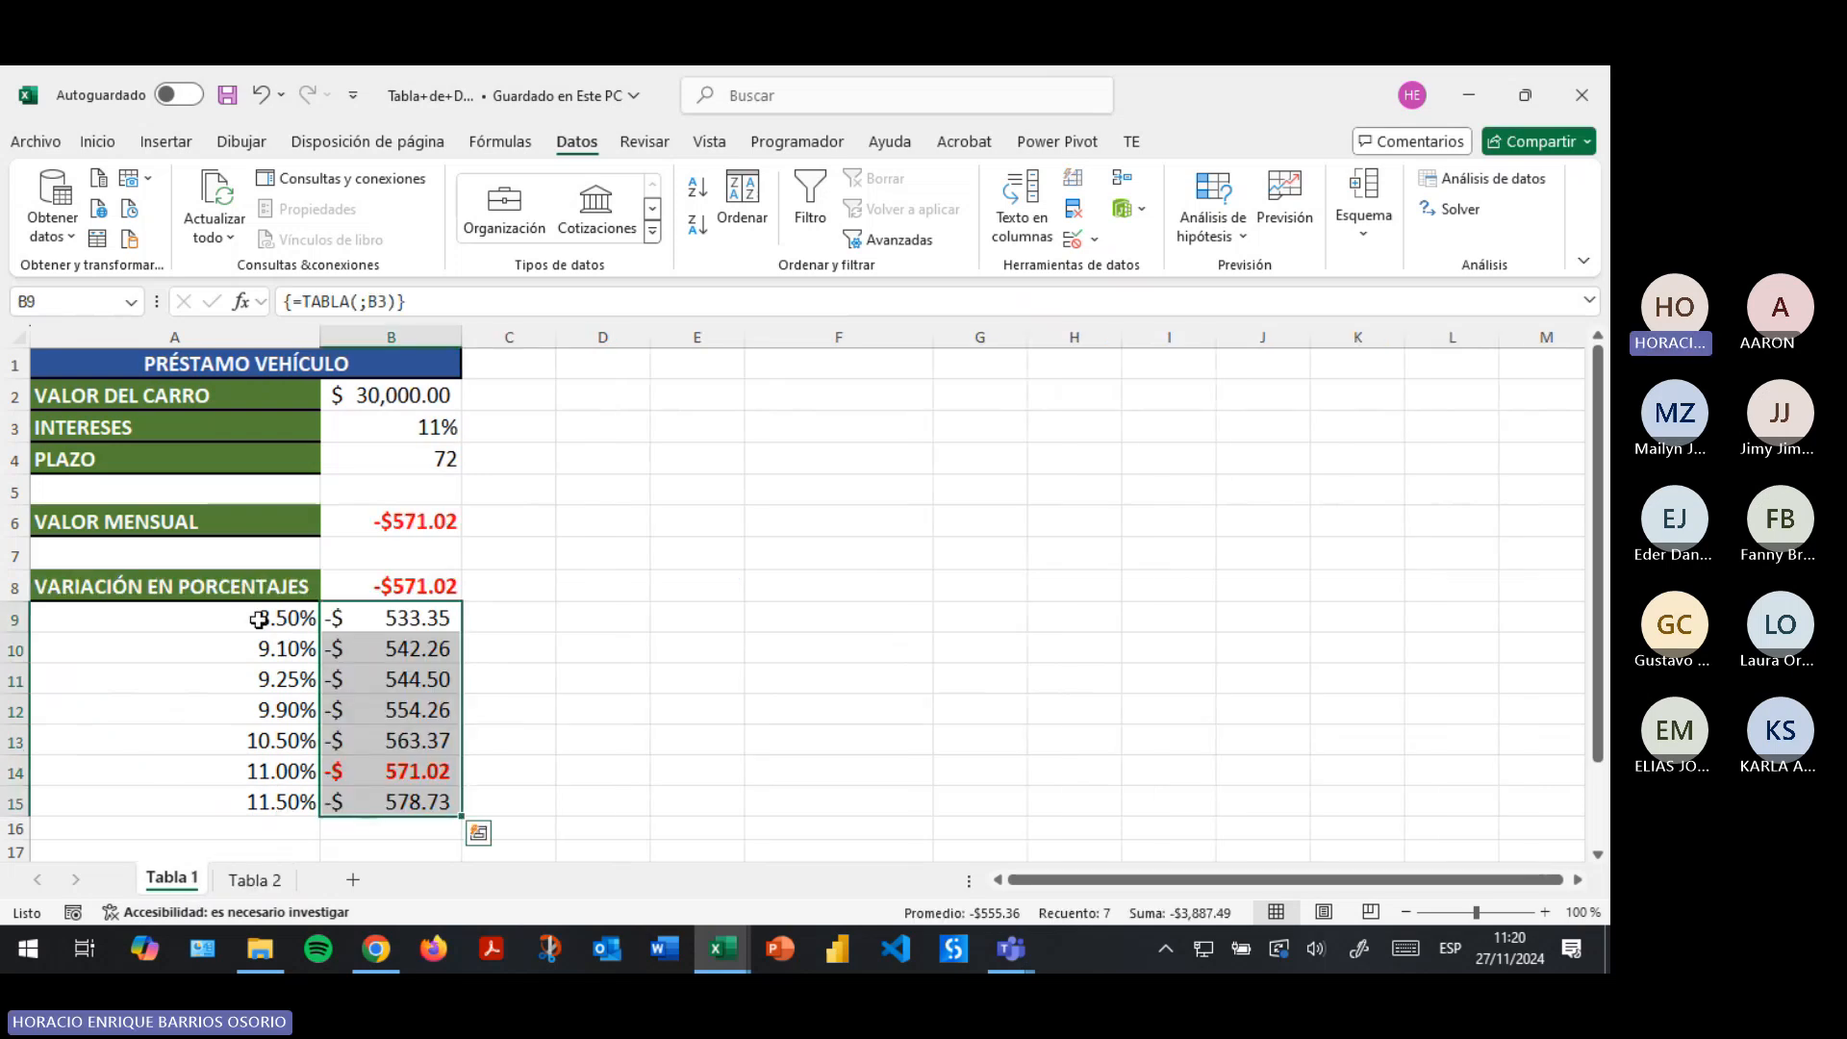
{"action": "left_click_drag", "start_coordinate": [258, 621], "coordinate": [241, 775]}
{"action": "left_click", "coordinate": [399, 585]}
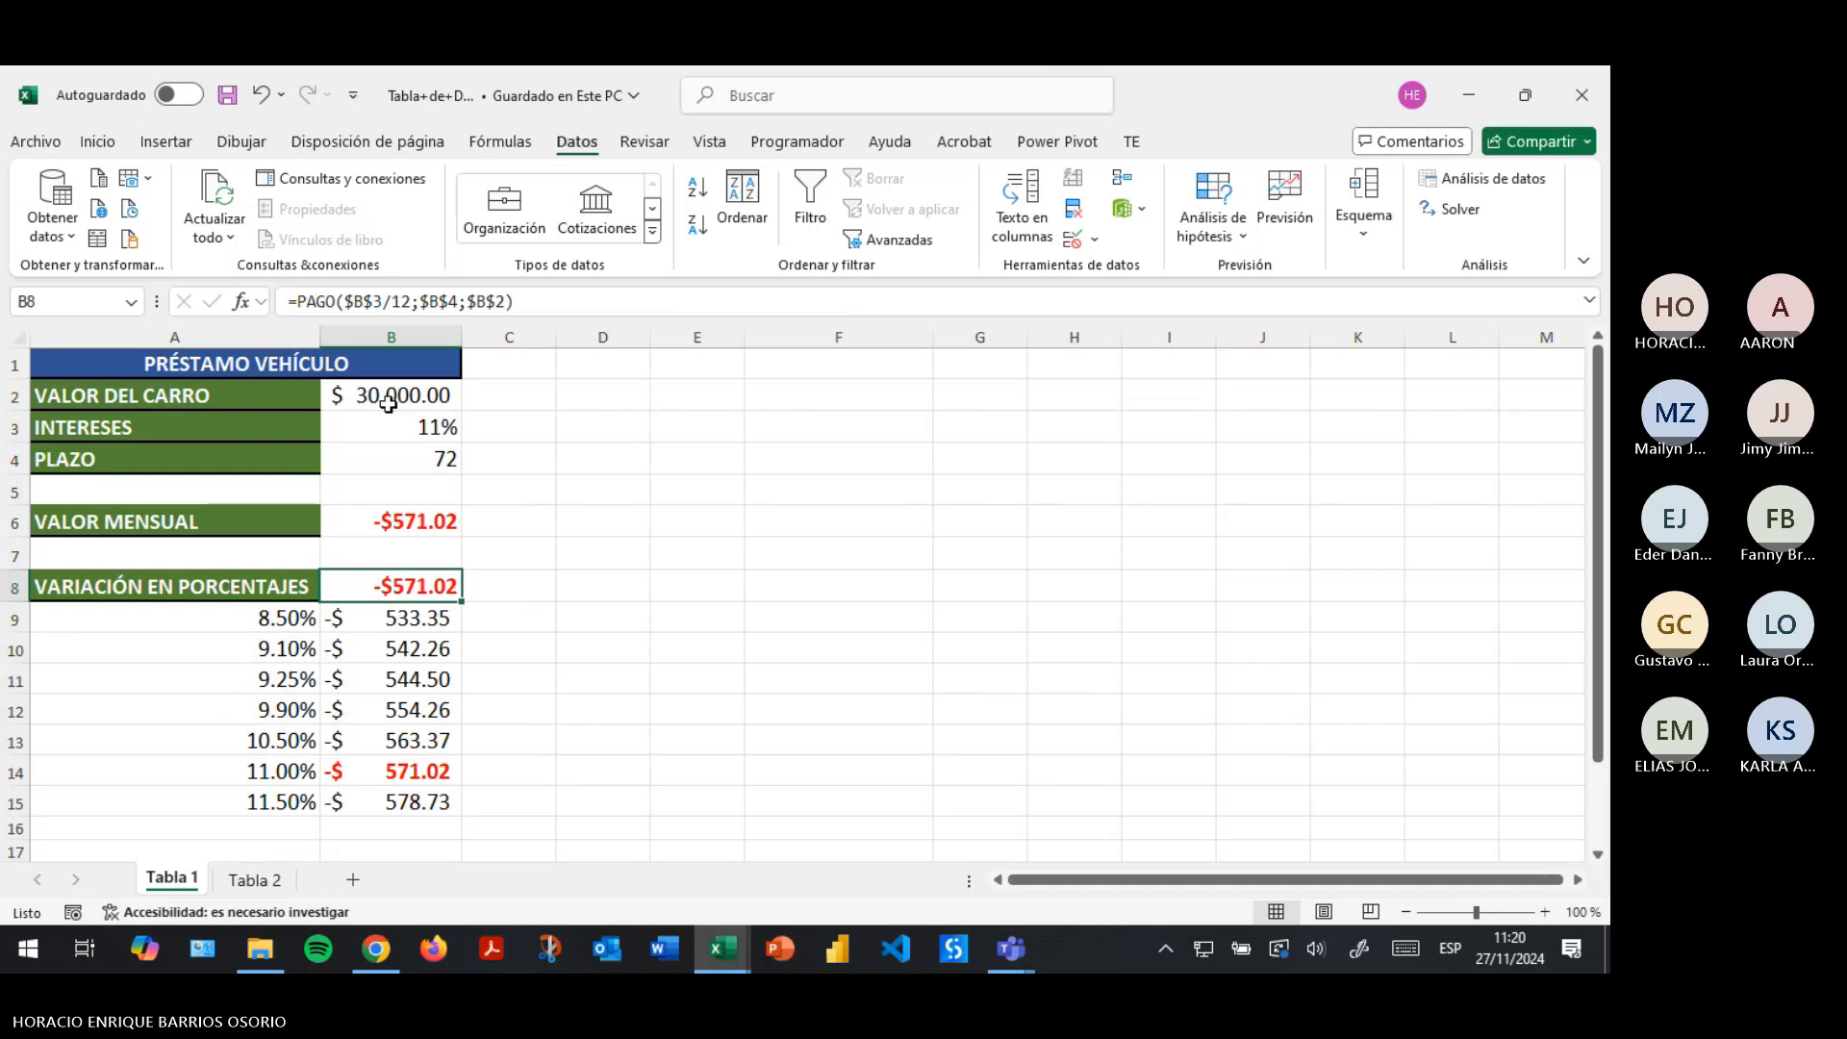
{"action": "left_click", "coordinate": [372, 304]}
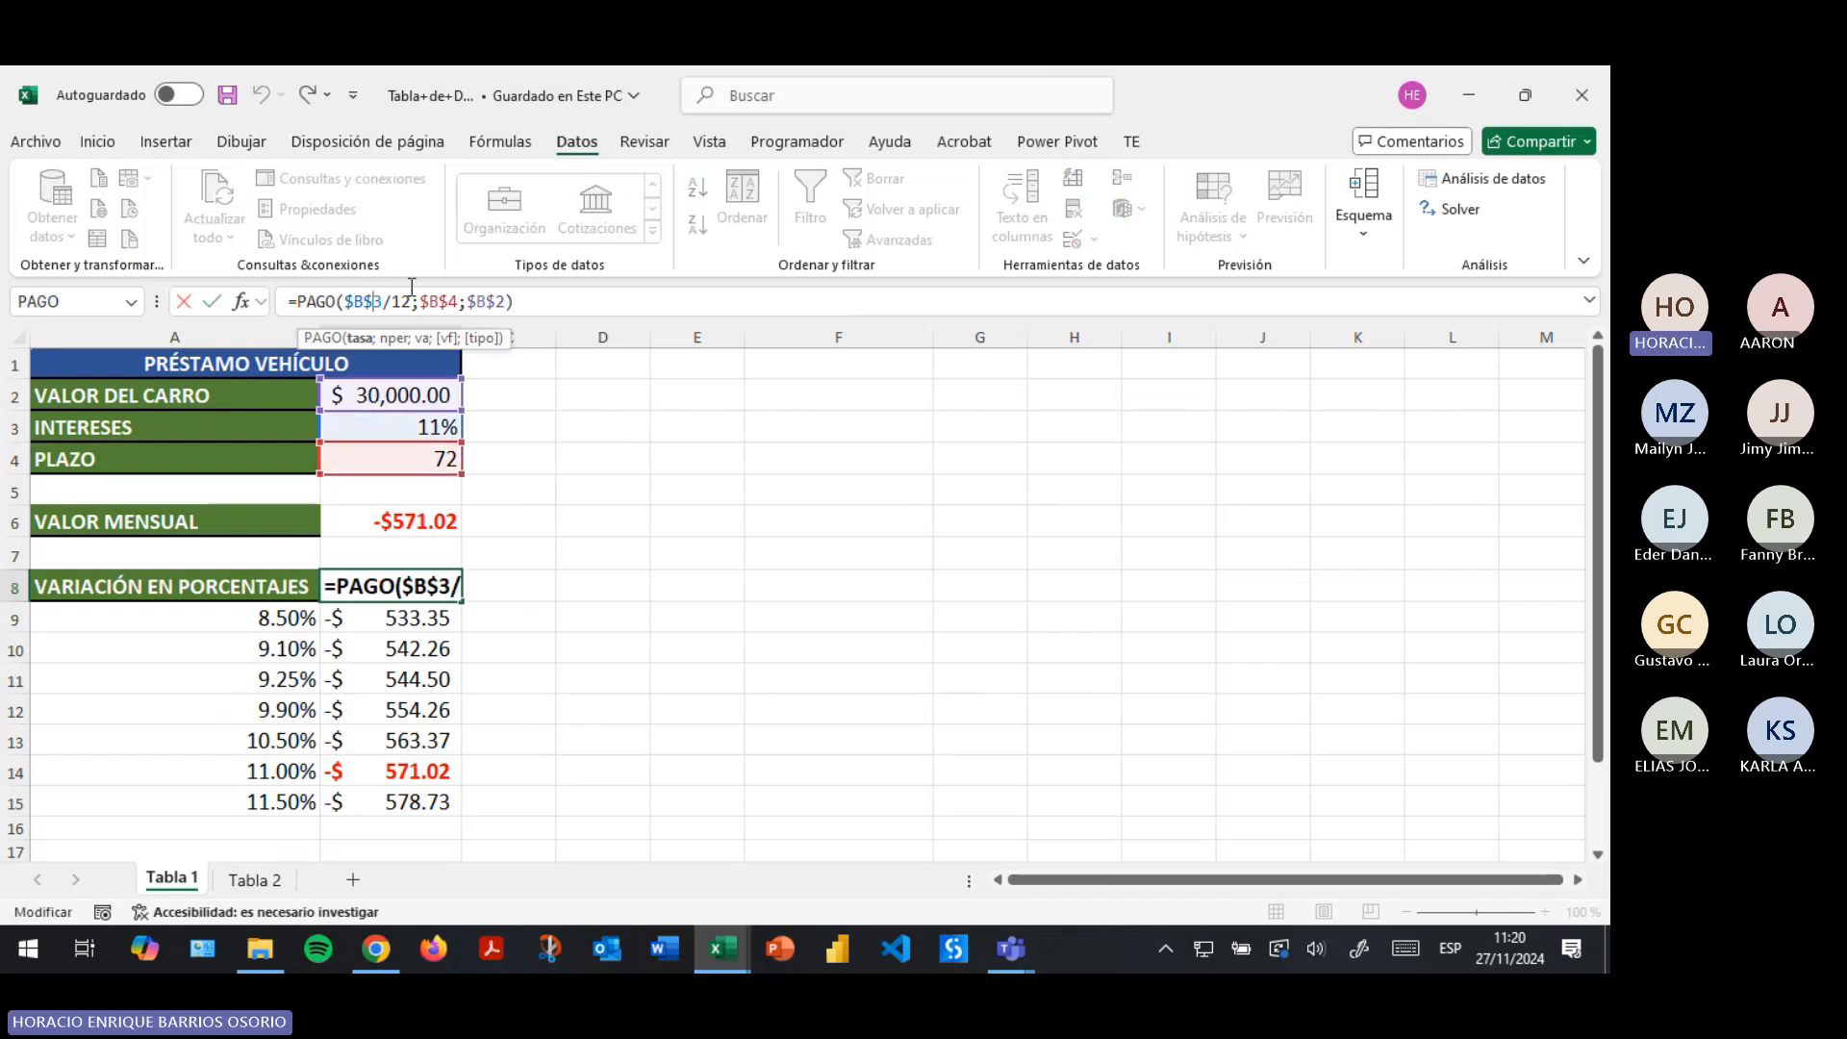
{"action": "key", "text": "Escape"}
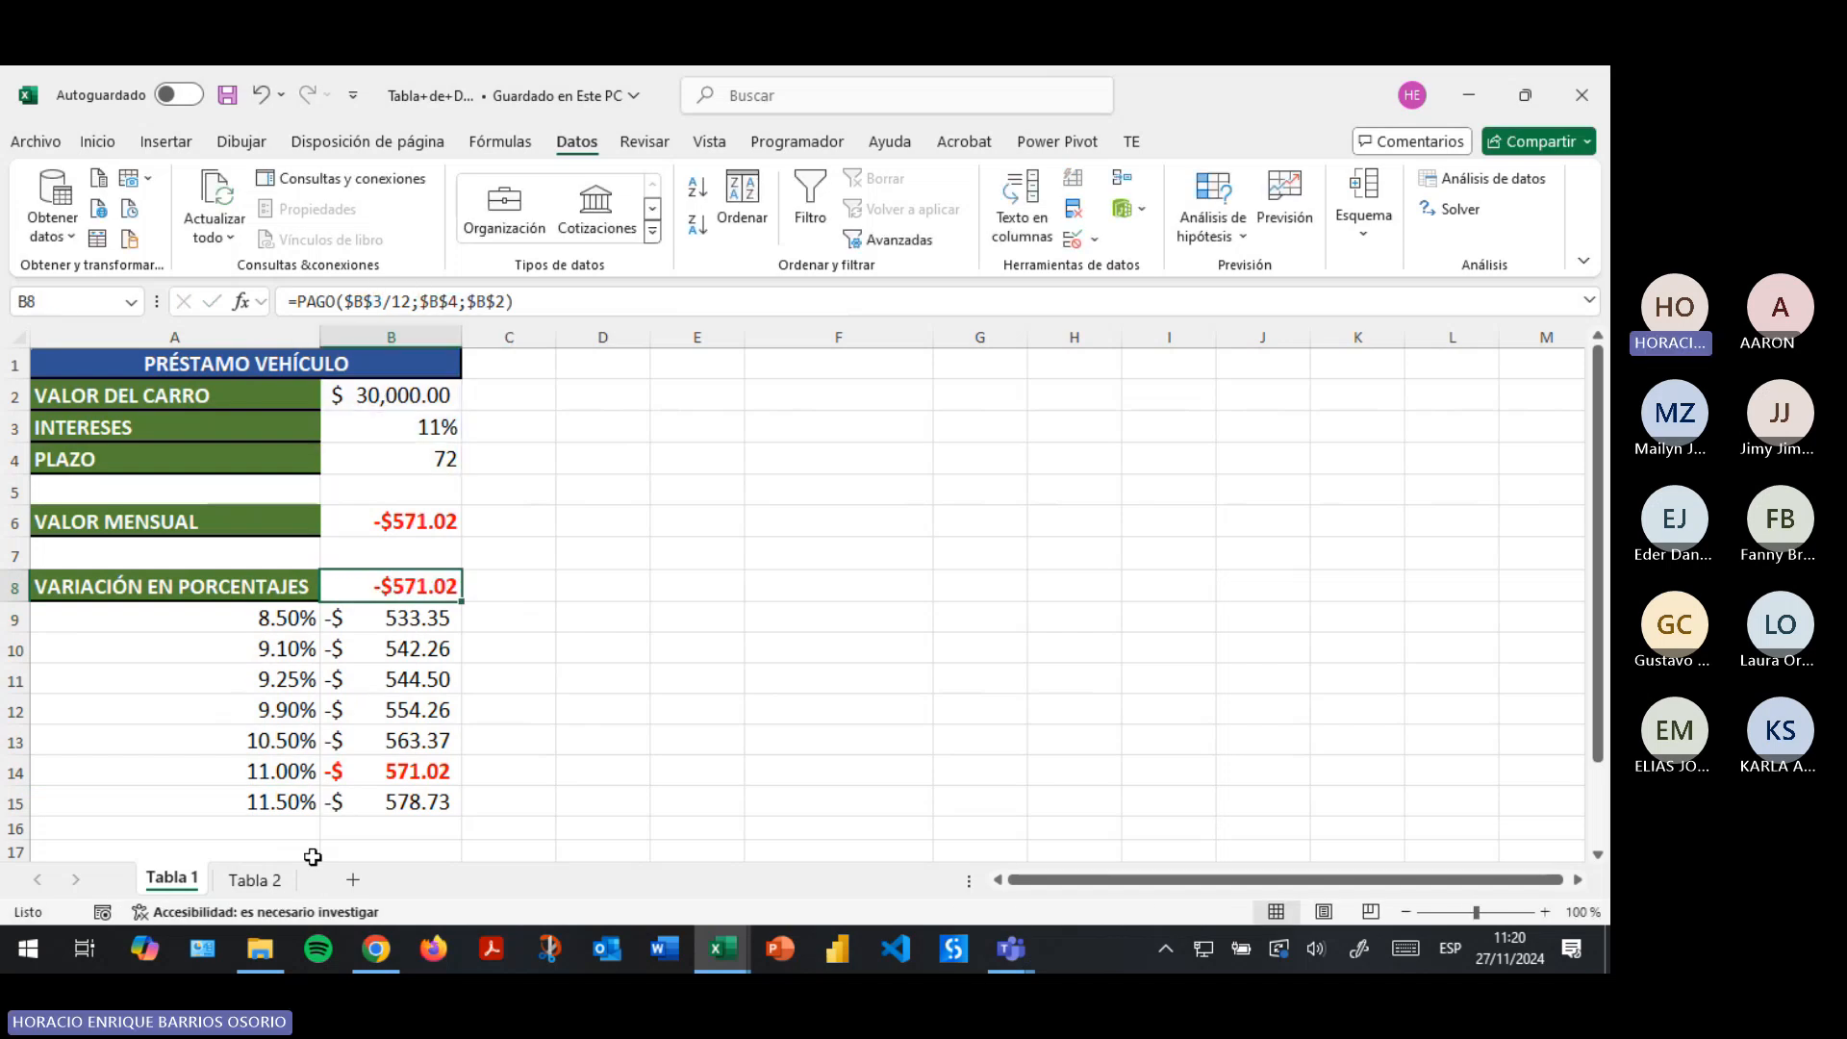
Switch to sheet Tabla 2 and examine the loan terms in B8:F8 and the interest rates in A9:A15.
{"action": "left_click", "coordinate": [257, 882]}
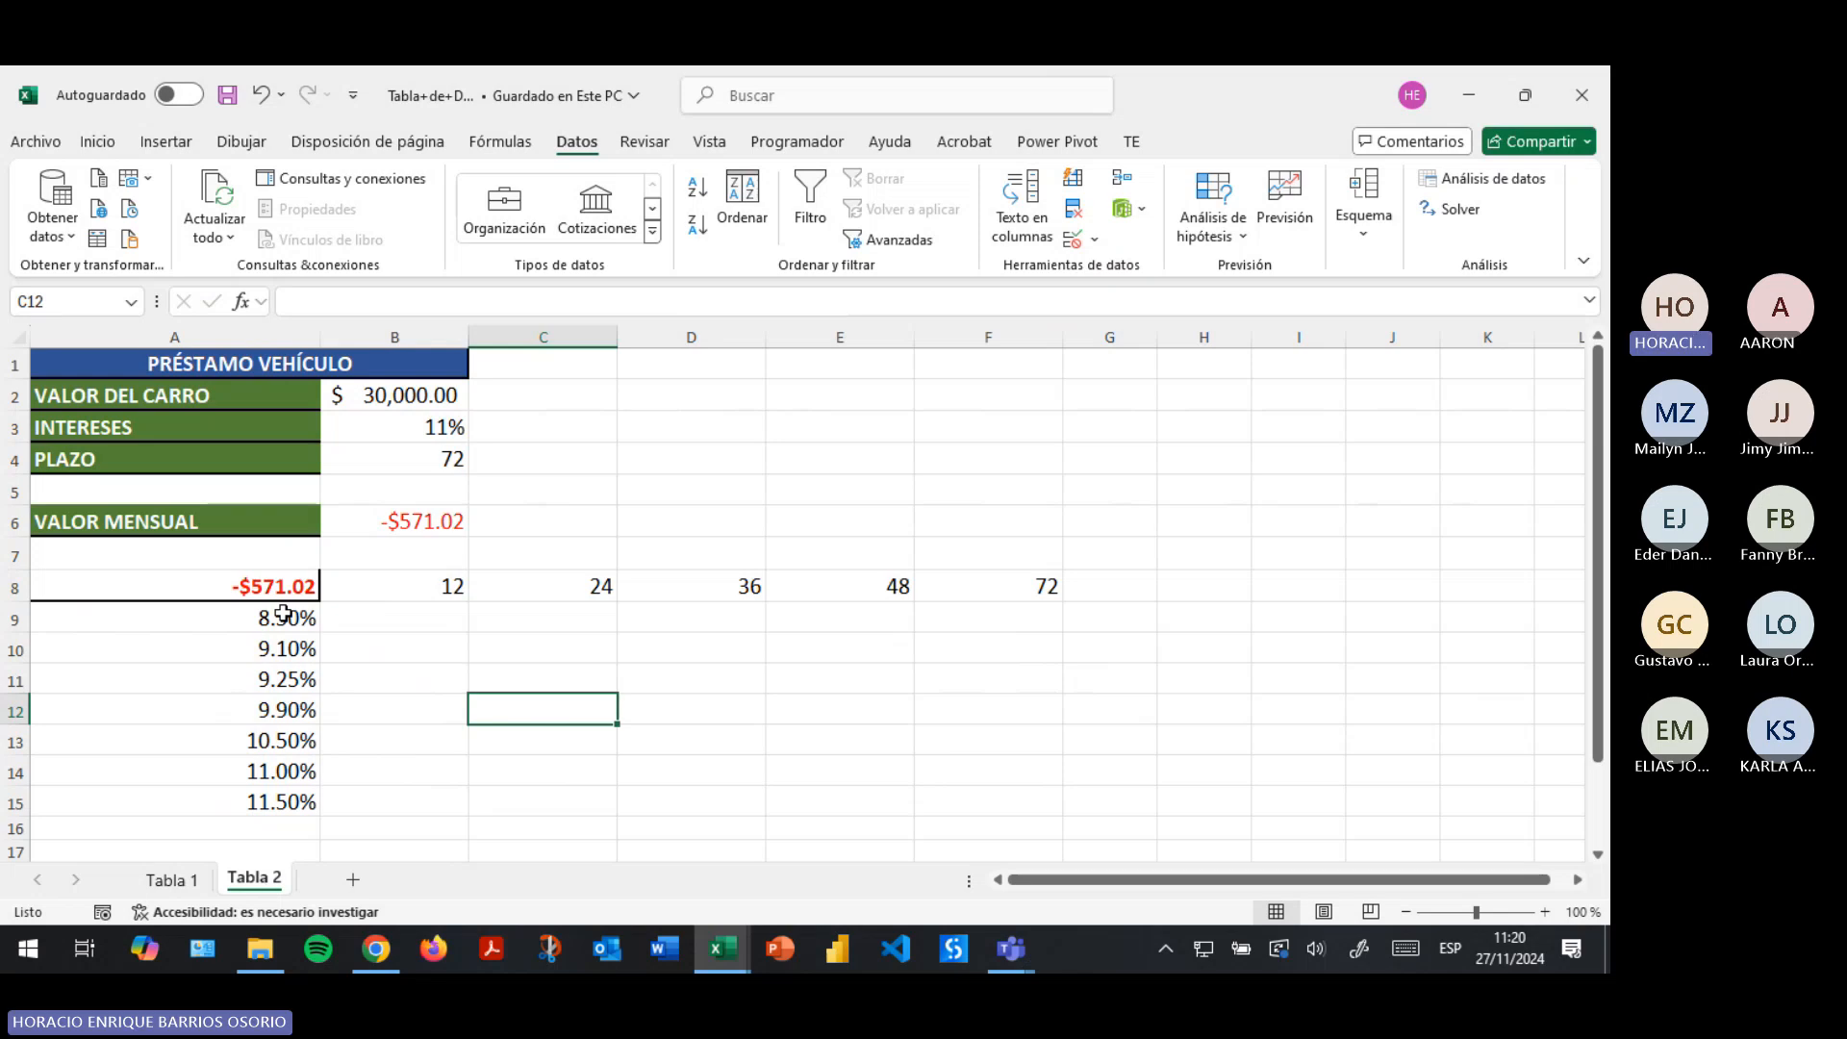
{"action": "left_click_drag", "start_coordinate": [370, 587], "coordinate": [1029, 585]}
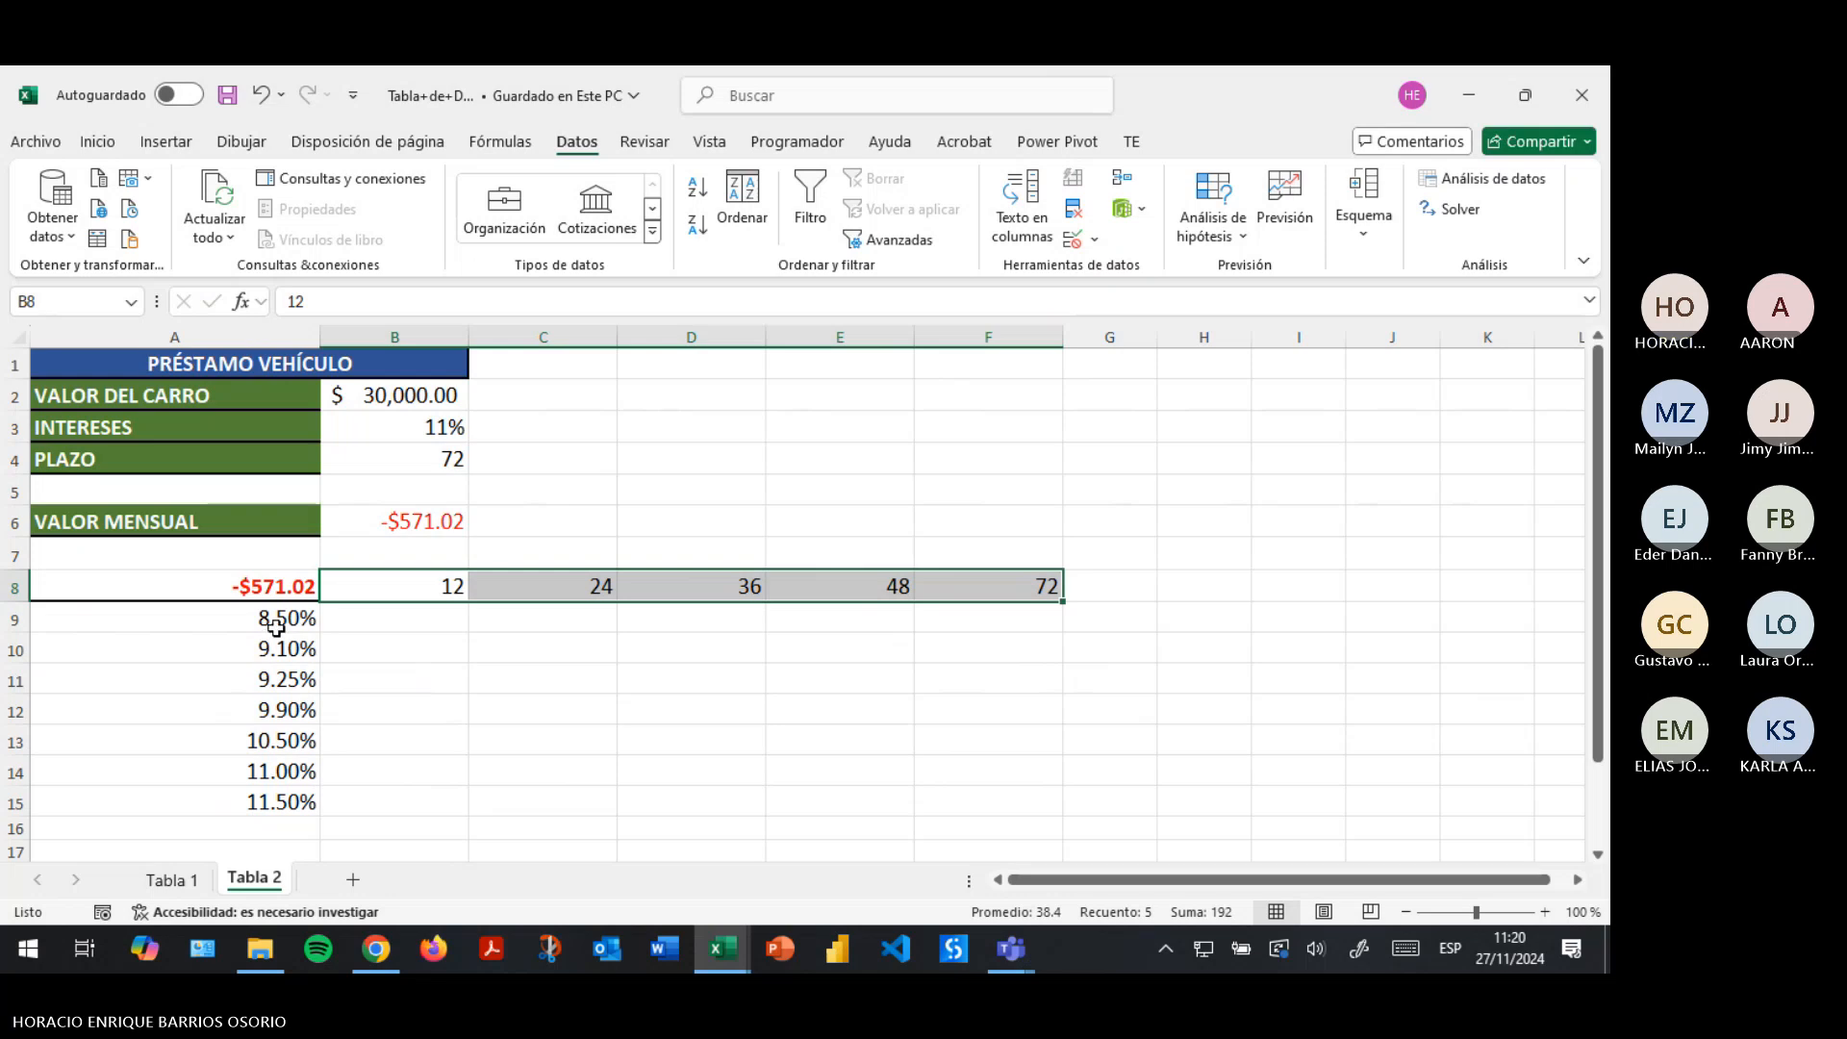
{"action": "left_click_drag", "start_coordinate": [273, 618], "coordinate": [313, 819]}
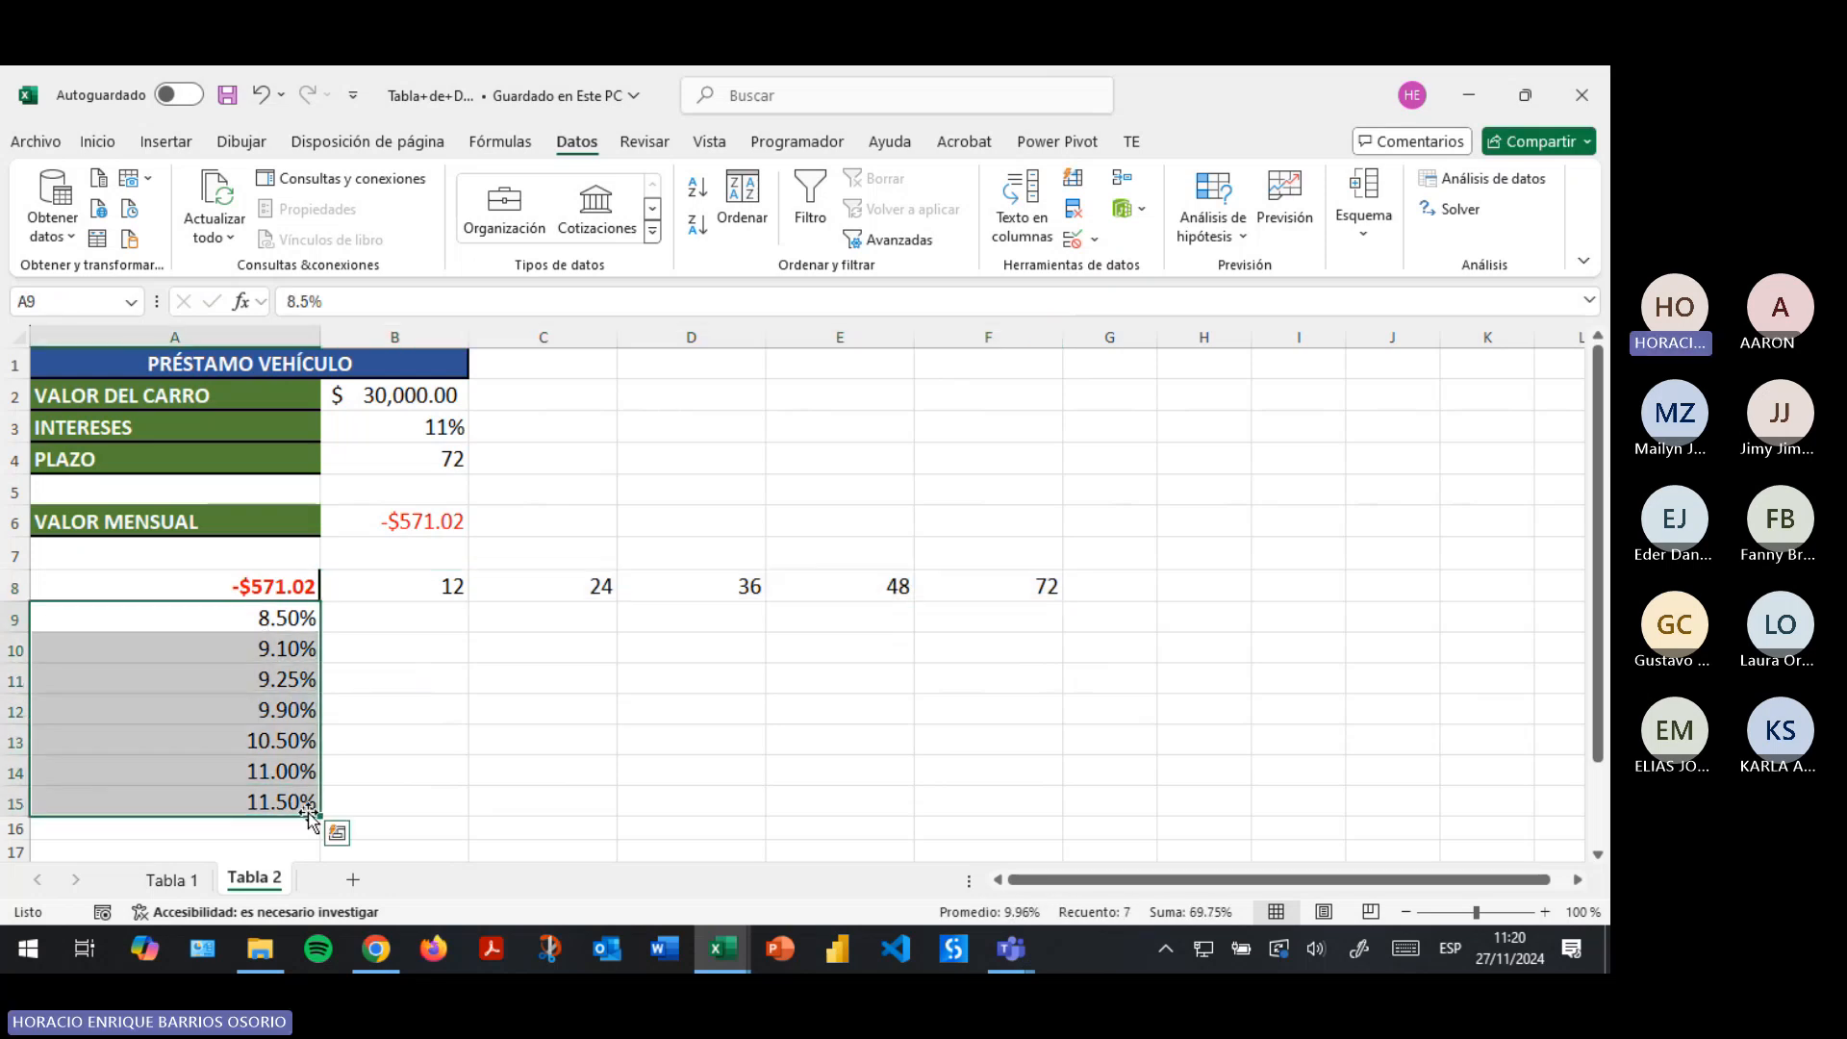
{"action": "left_click", "coordinate": [256, 685]}
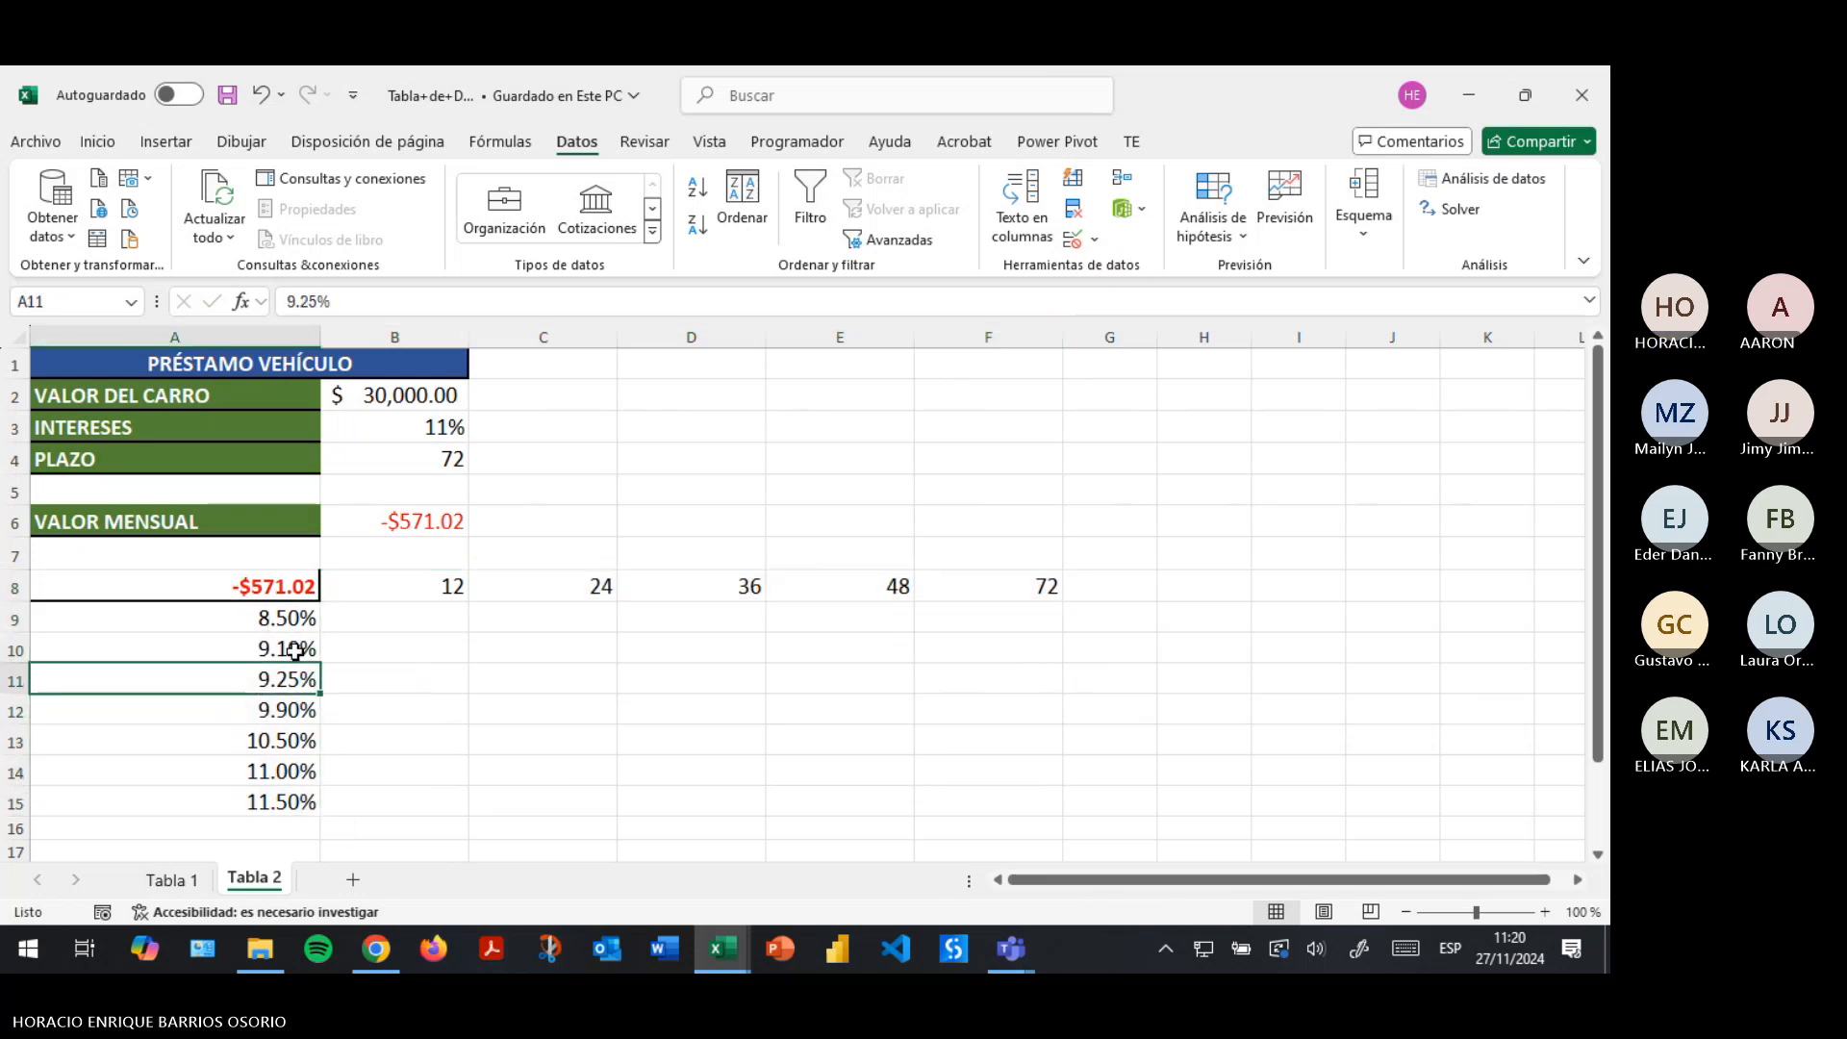
{"action": "left_click", "coordinate": [301, 618]}
{"action": "left_click_drag", "start_coordinate": [302, 652], "coordinate": [309, 789]}
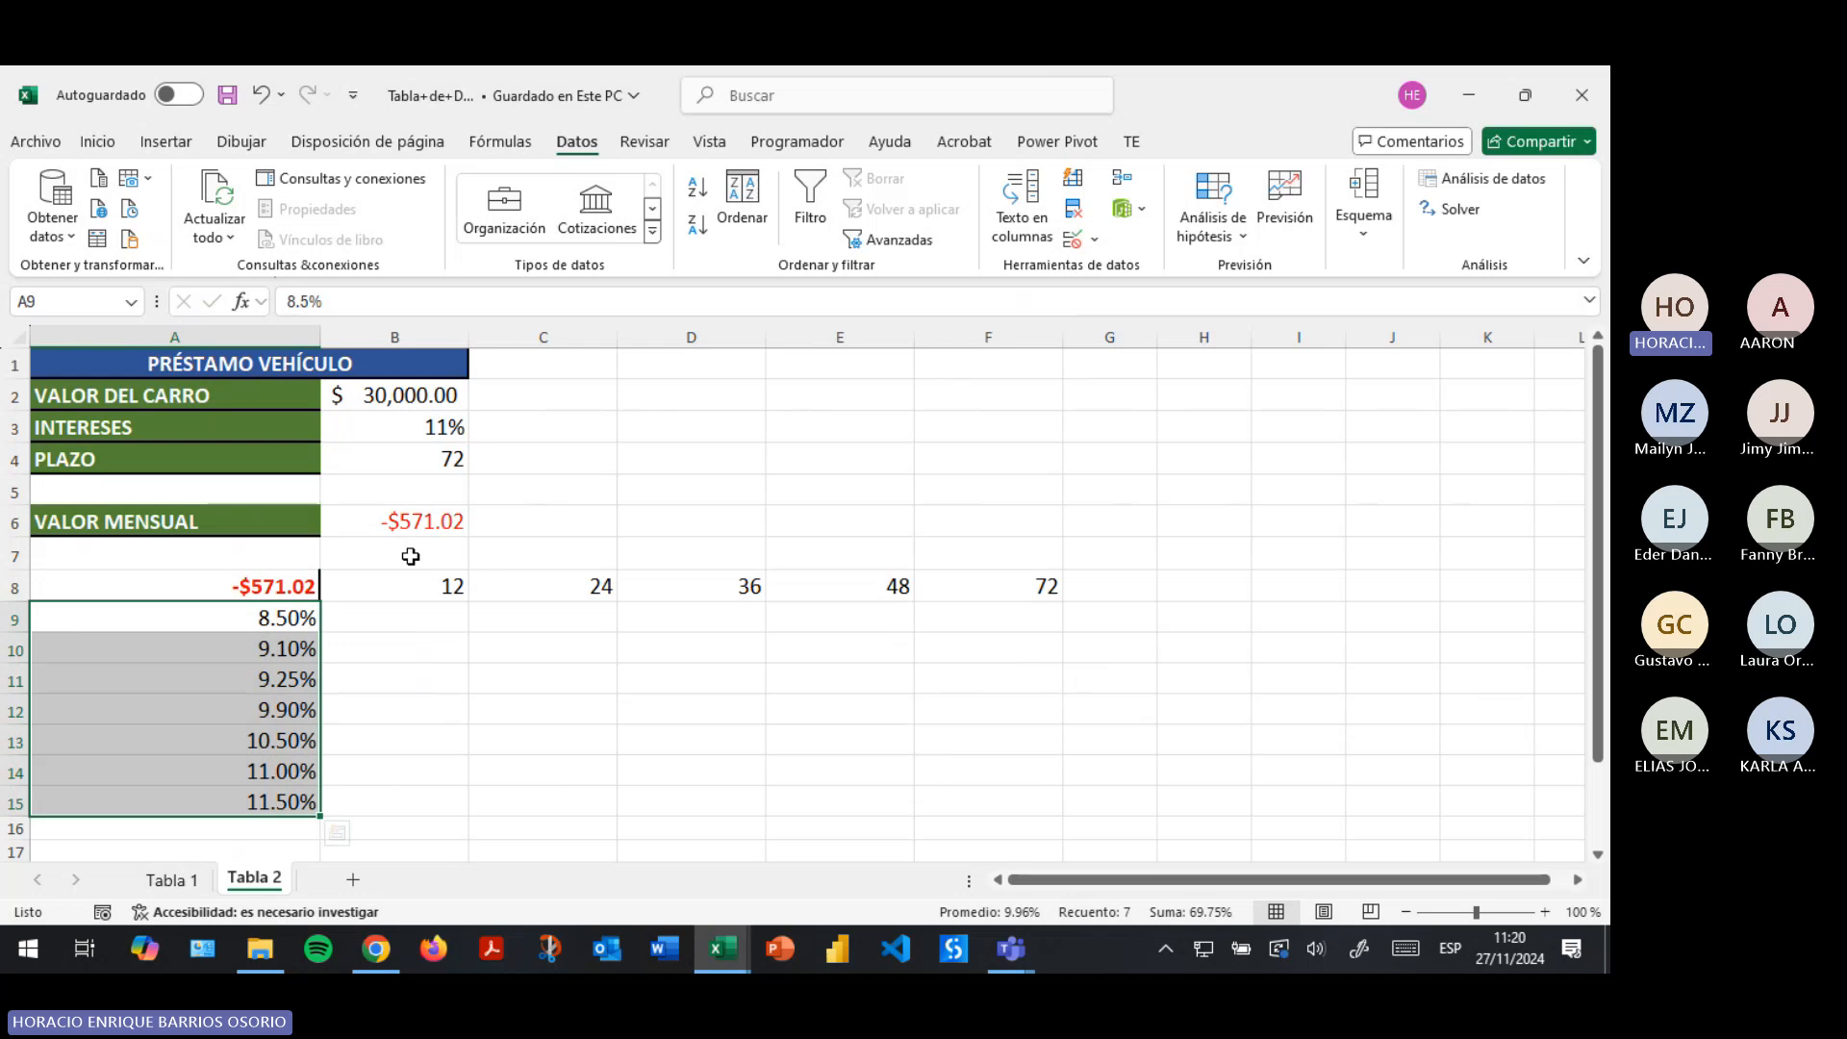
{"action": "left_click_drag", "start_coordinate": [356, 587], "coordinate": [972, 581]}
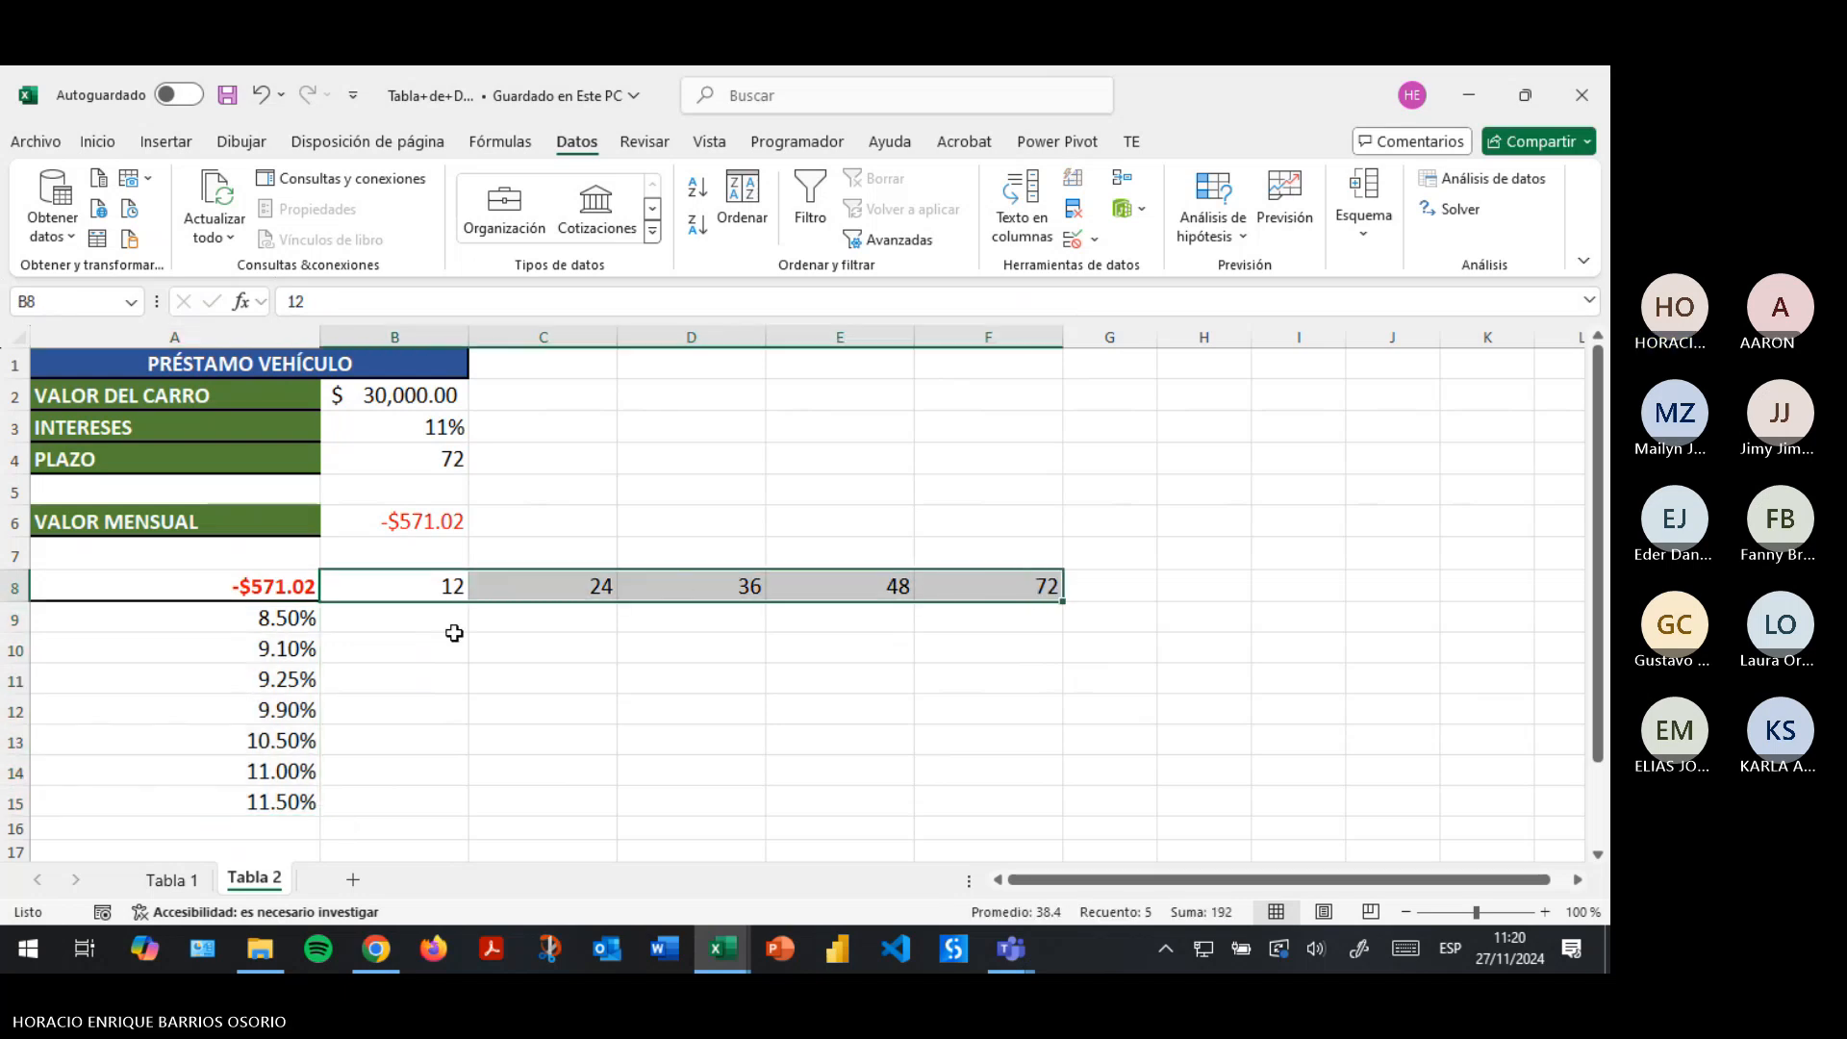
Examine the interest rates in A9:A15, the loan terms in B8:F8 and the payment formula in A8.
{"action": "left_click_drag", "start_coordinate": [285, 621], "coordinate": [271, 801]}
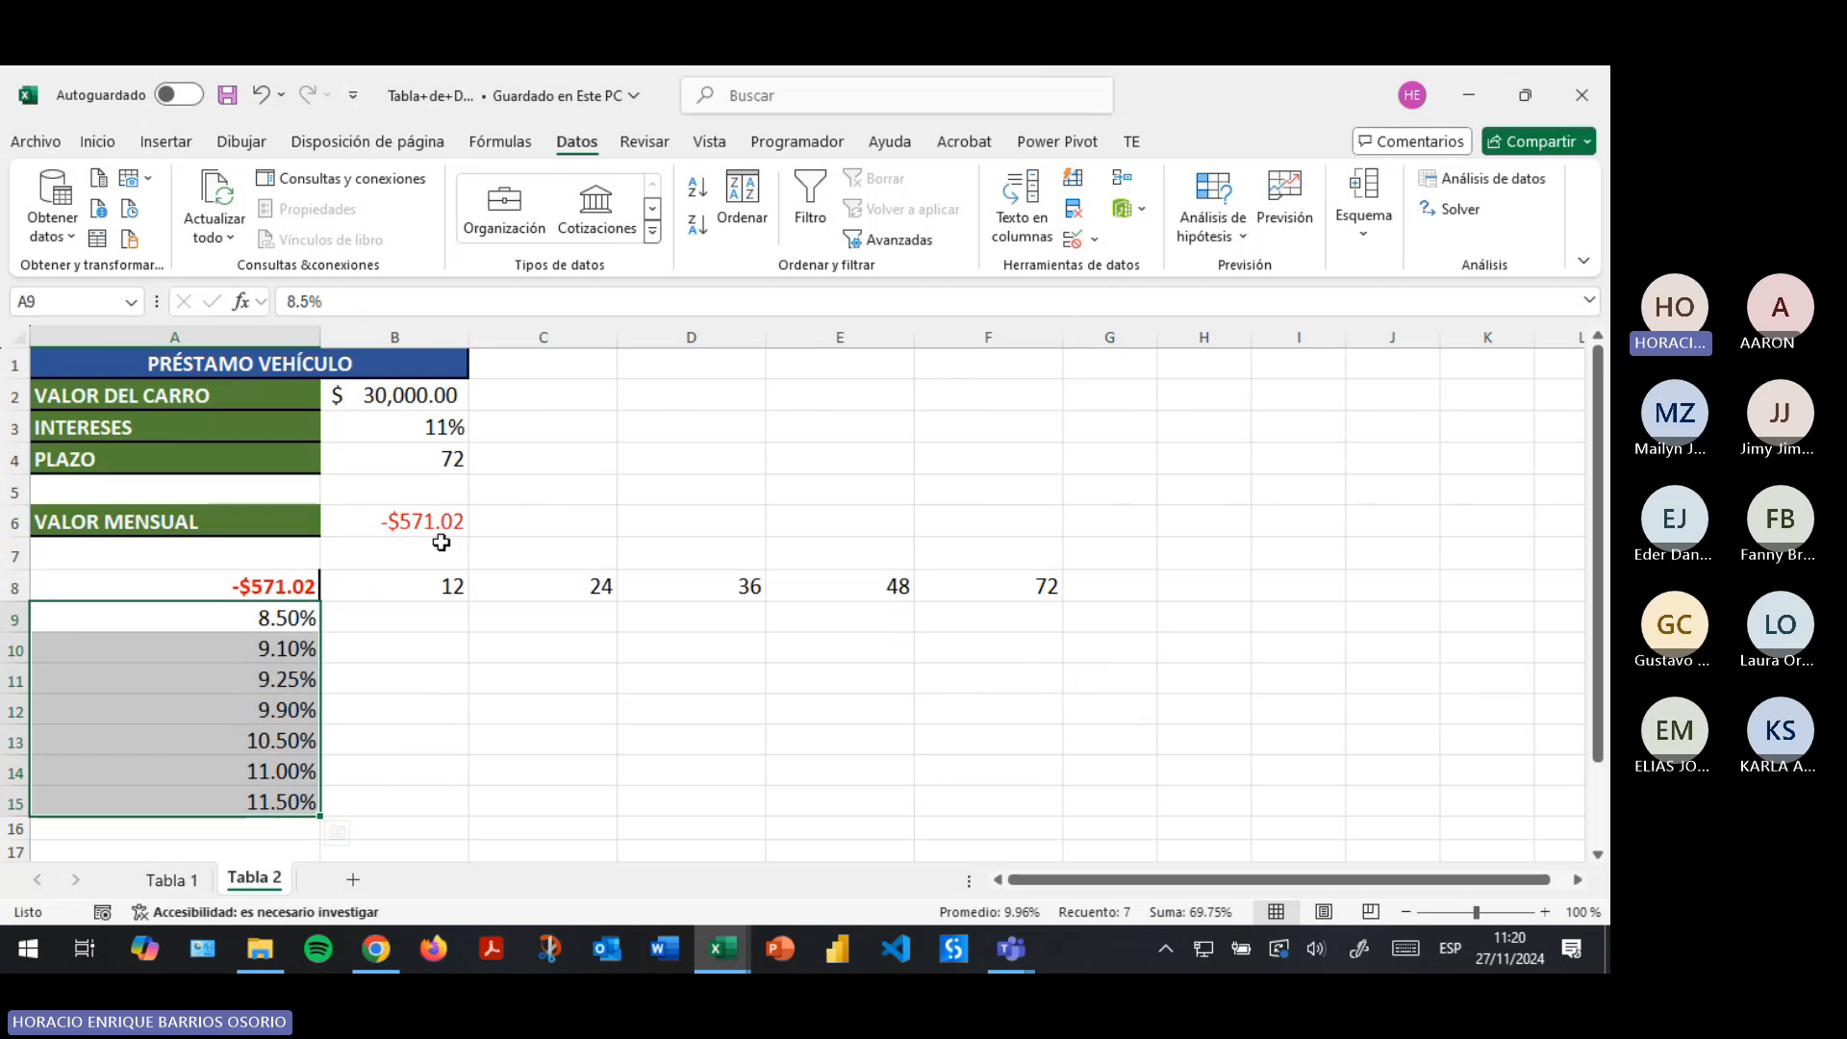
{"action": "left_click_drag", "start_coordinate": [363, 581], "coordinate": [1047, 581]}
{"action": "left_click_drag", "start_coordinate": [243, 626], "coordinate": [256, 802]}
{"action": "left_click", "coordinate": [386, 712]}
{"action": "left_click", "coordinate": [375, 607]}
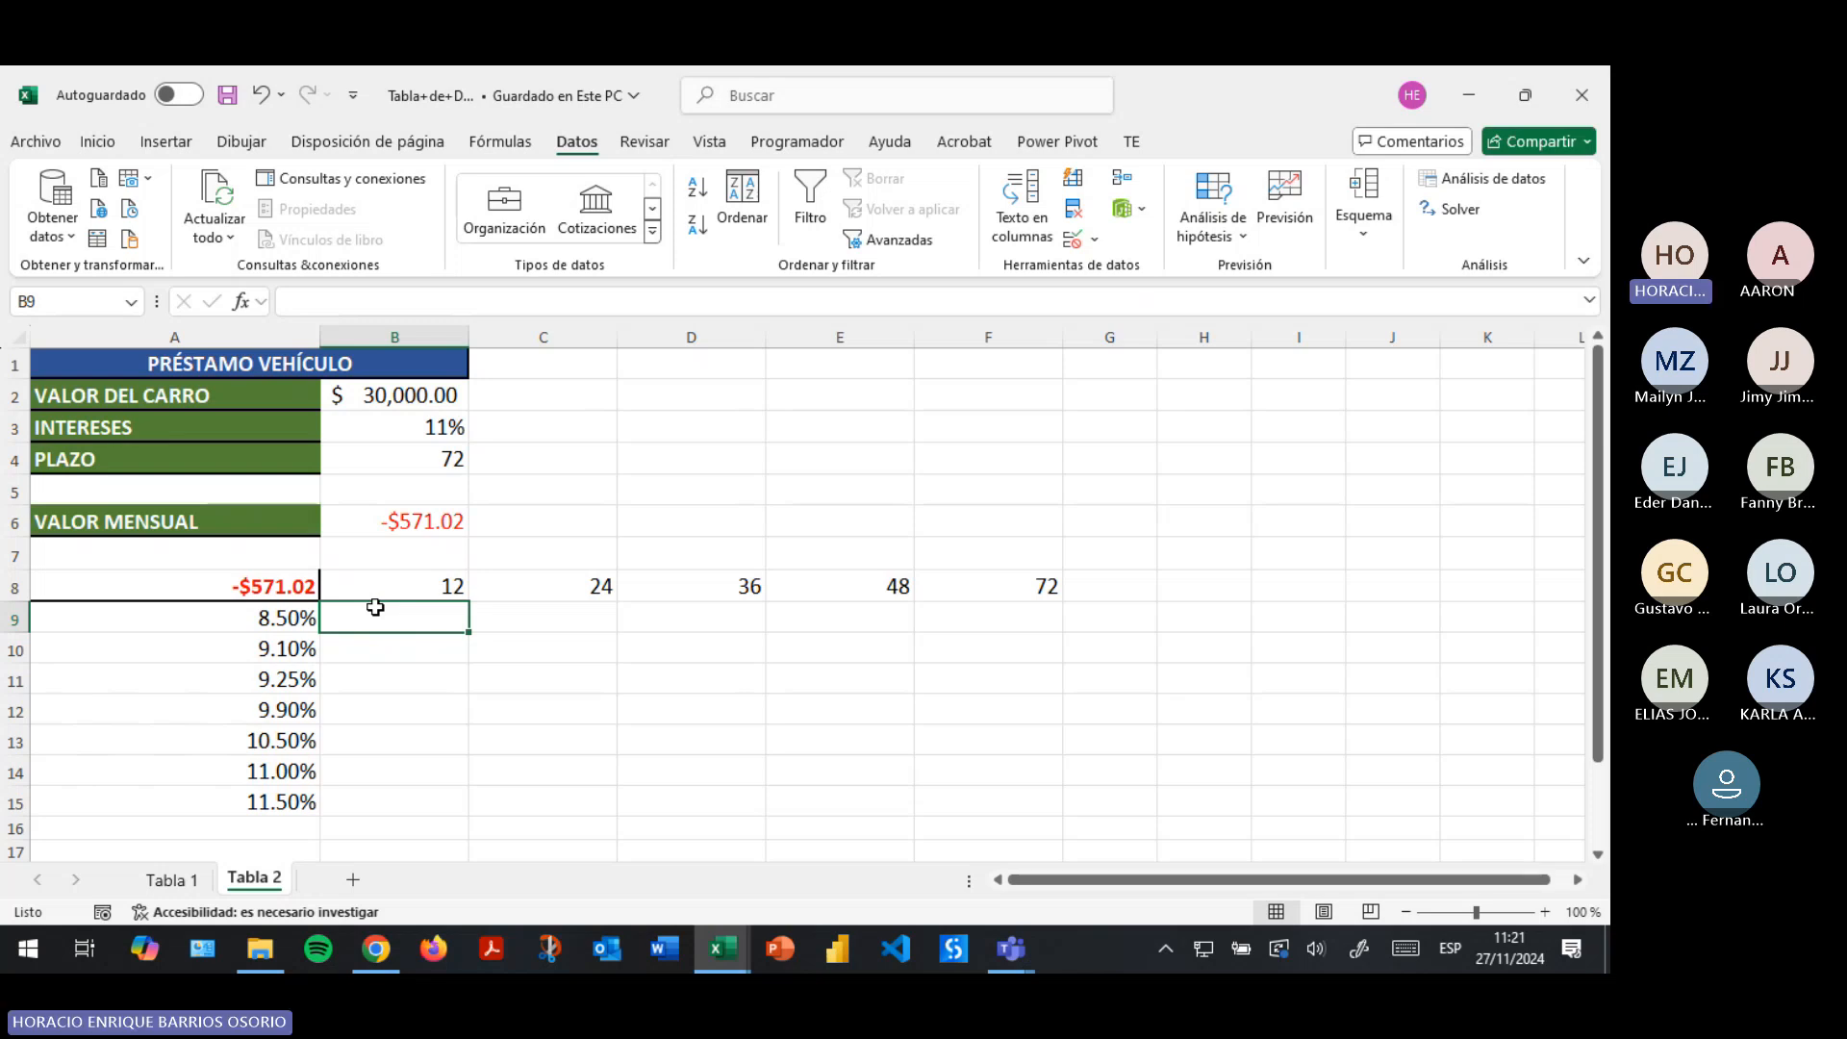
{"action": "left_click", "coordinate": [239, 592]}
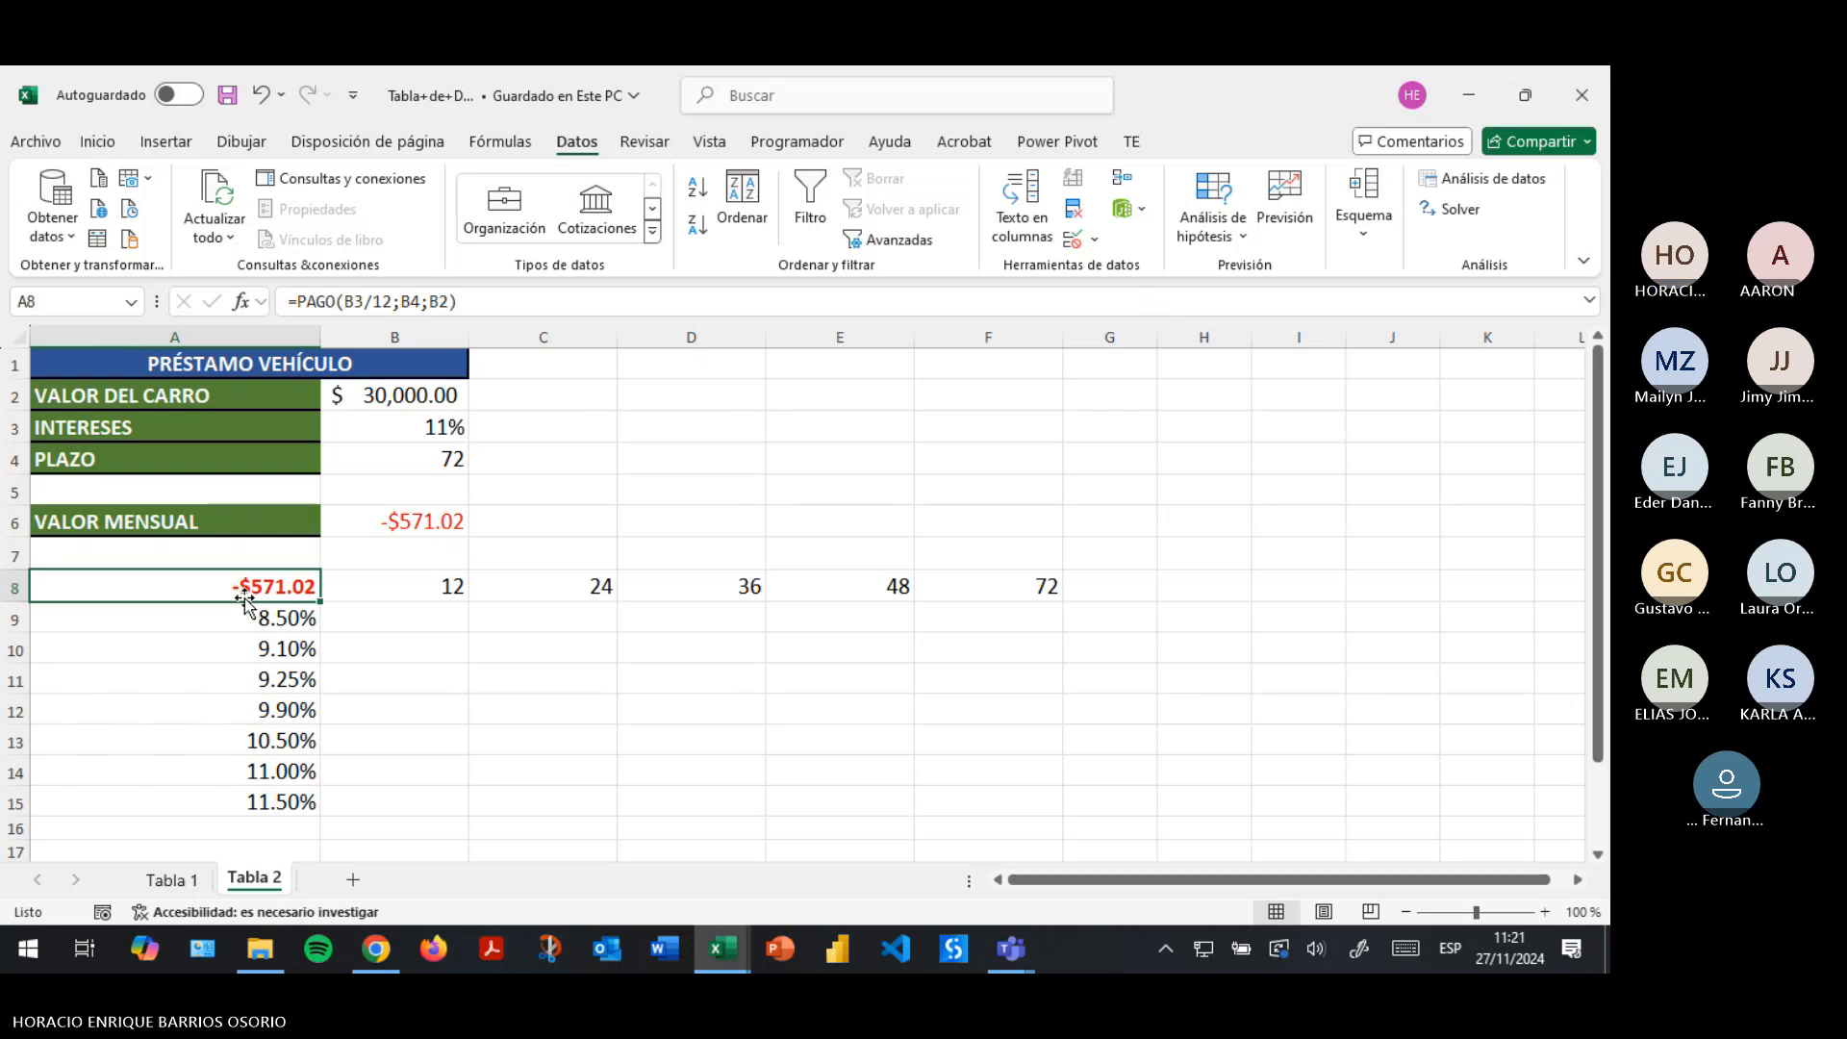
Try to create a data table over A8:F15 with B8:F8 as row input and A9:A15 as column input.
{"action": "left_click_drag", "start_coordinate": [211, 590], "coordinate": [997, 800]}
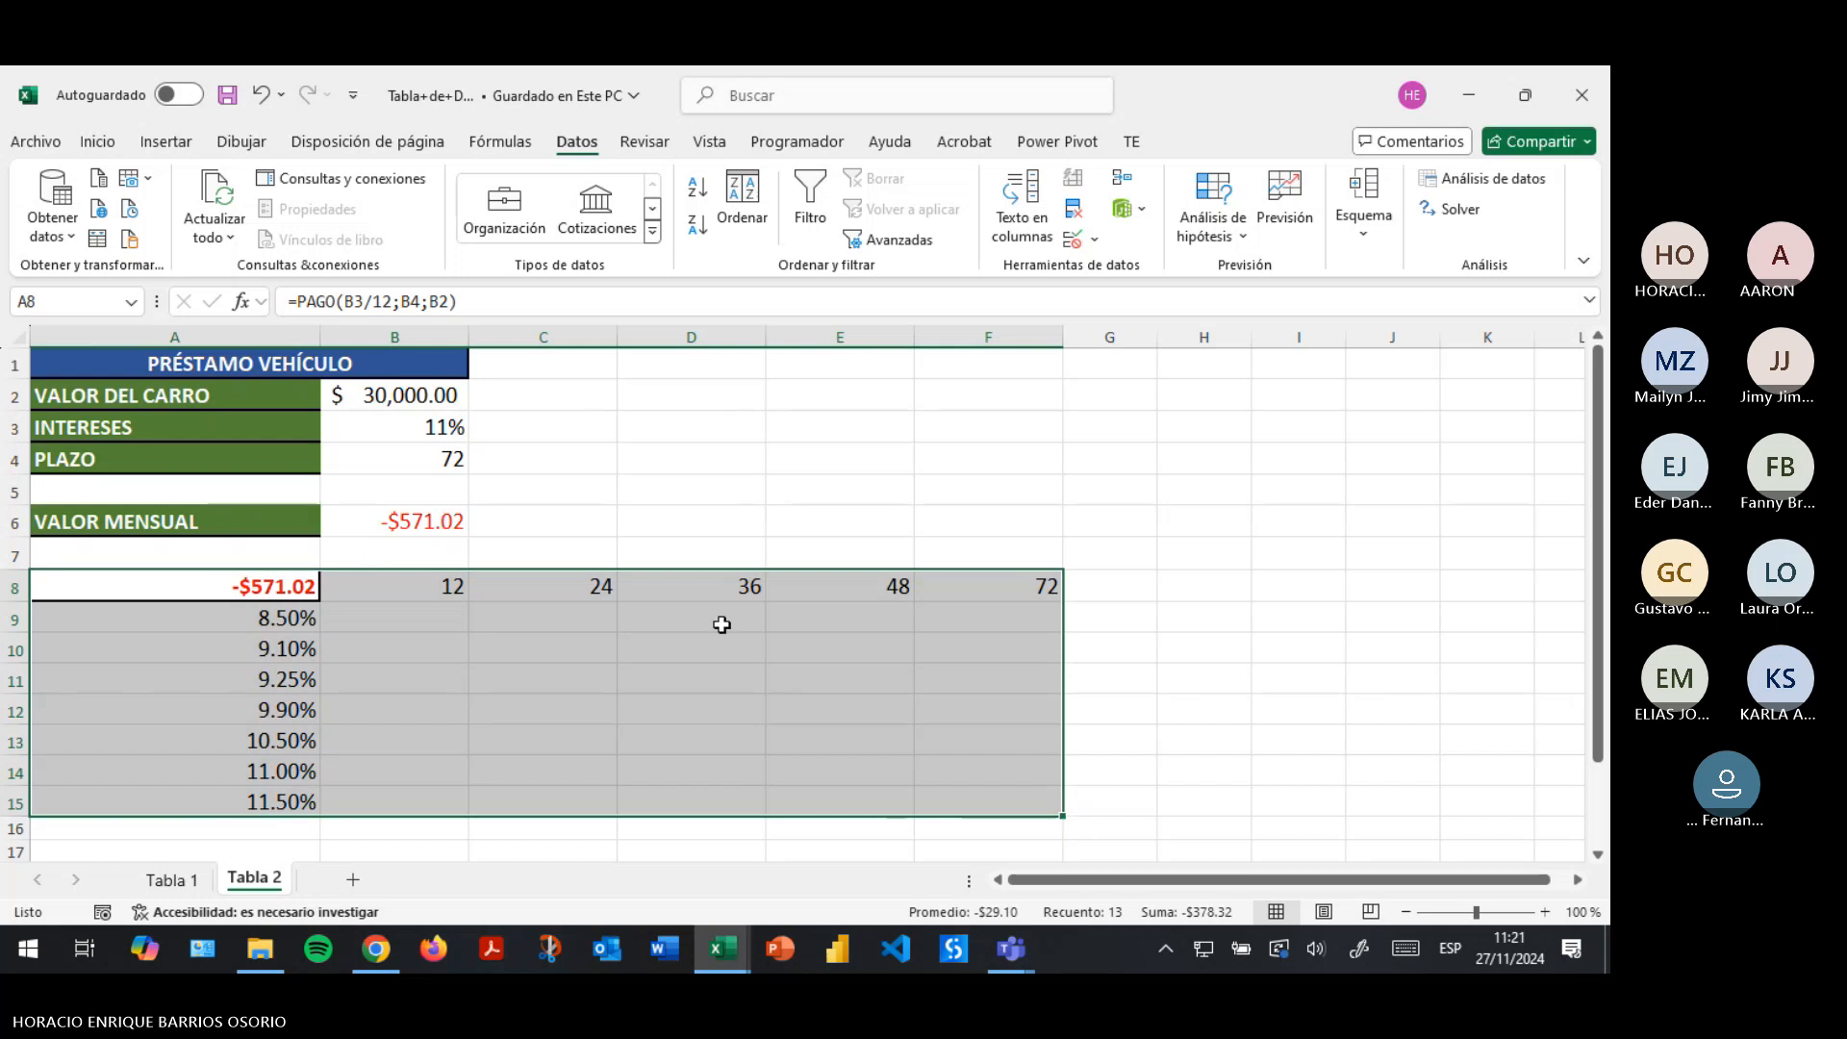
{"action": "left_click", "coordinate": [1241, 236]}
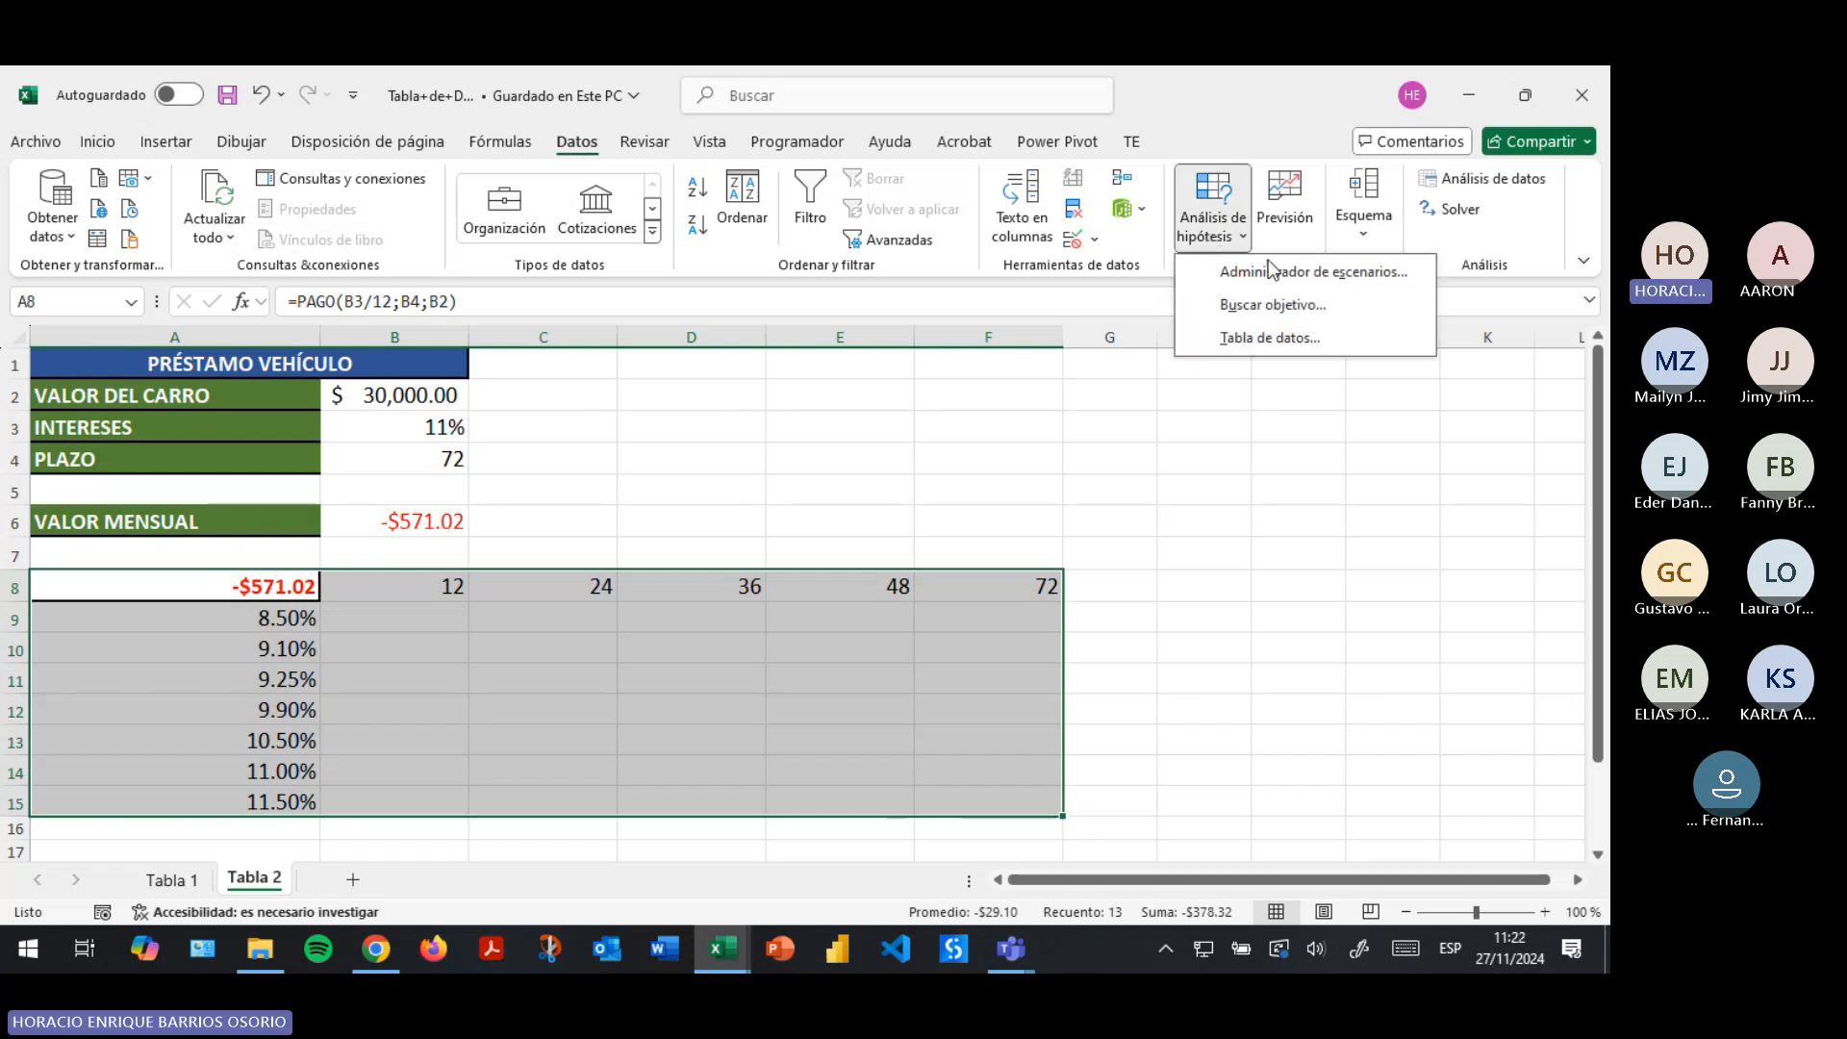
{"action": "left_click", "coordinate": [1270, 337]}
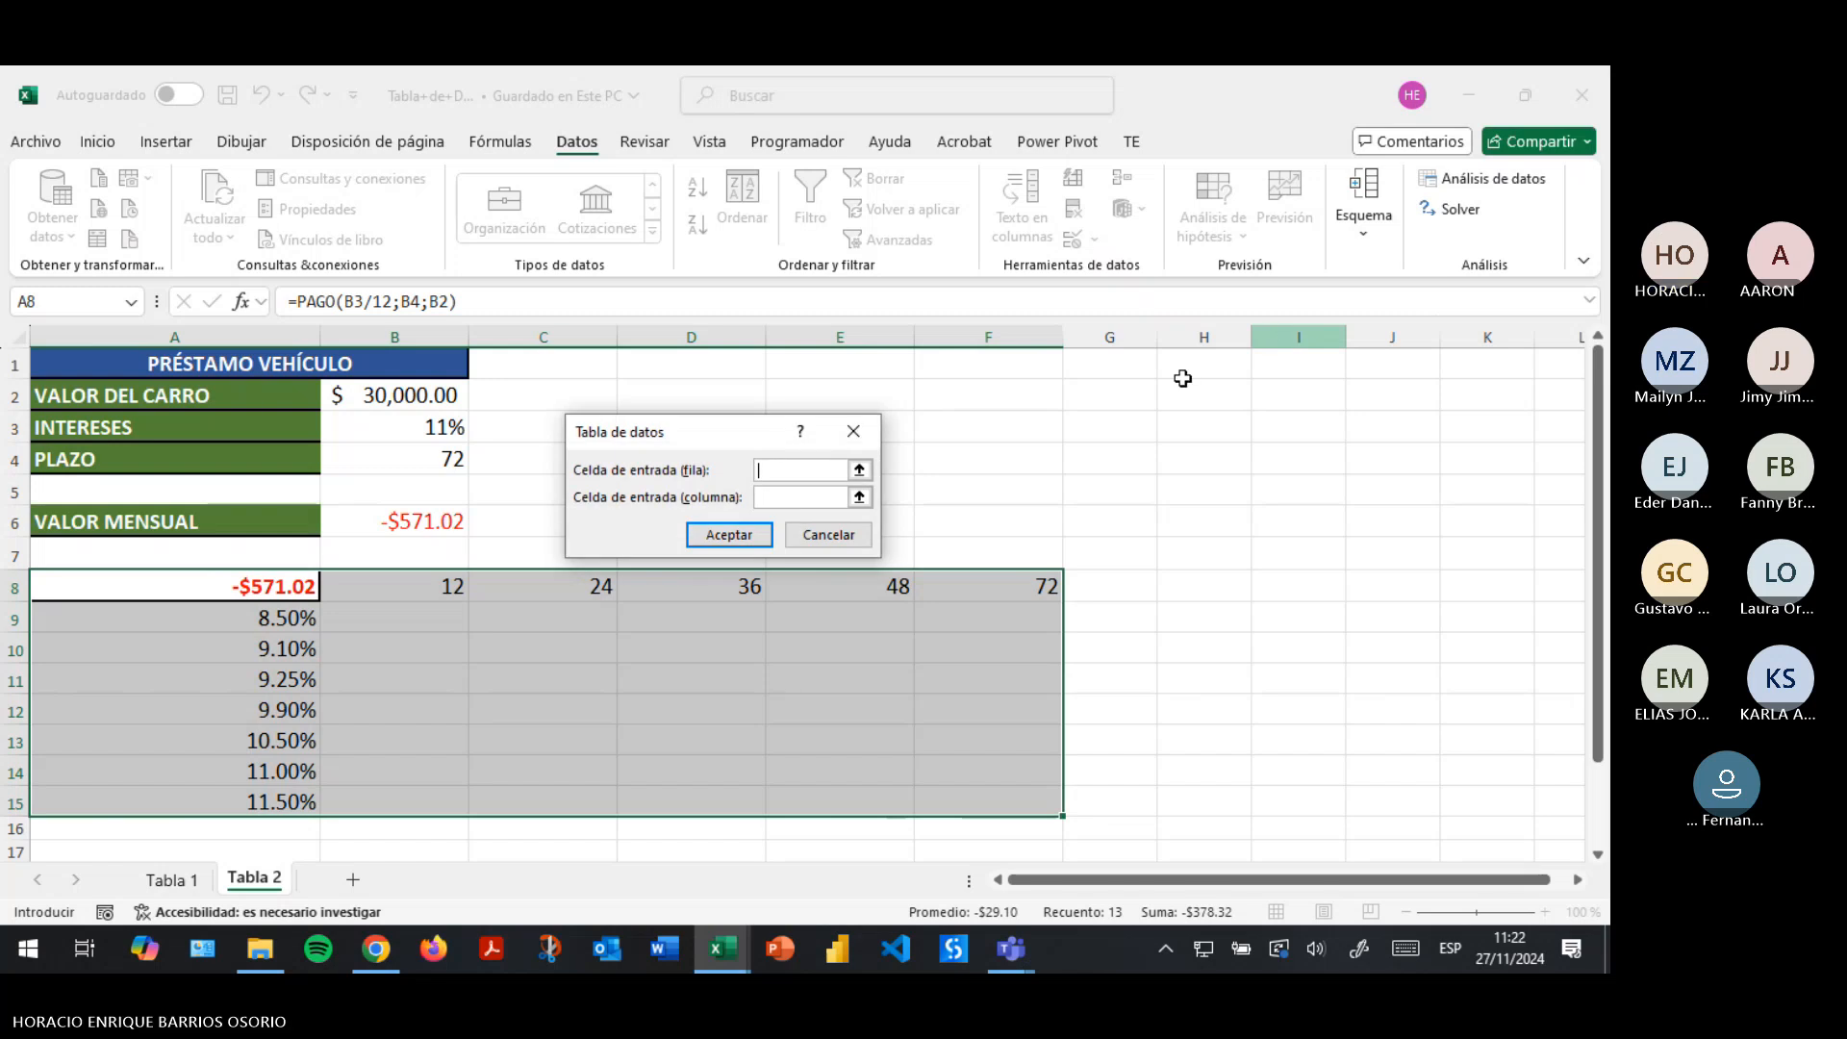
{"action": "left_click_drag", "start_coordinate": [705, 432], "coordinate": [776, 408]}
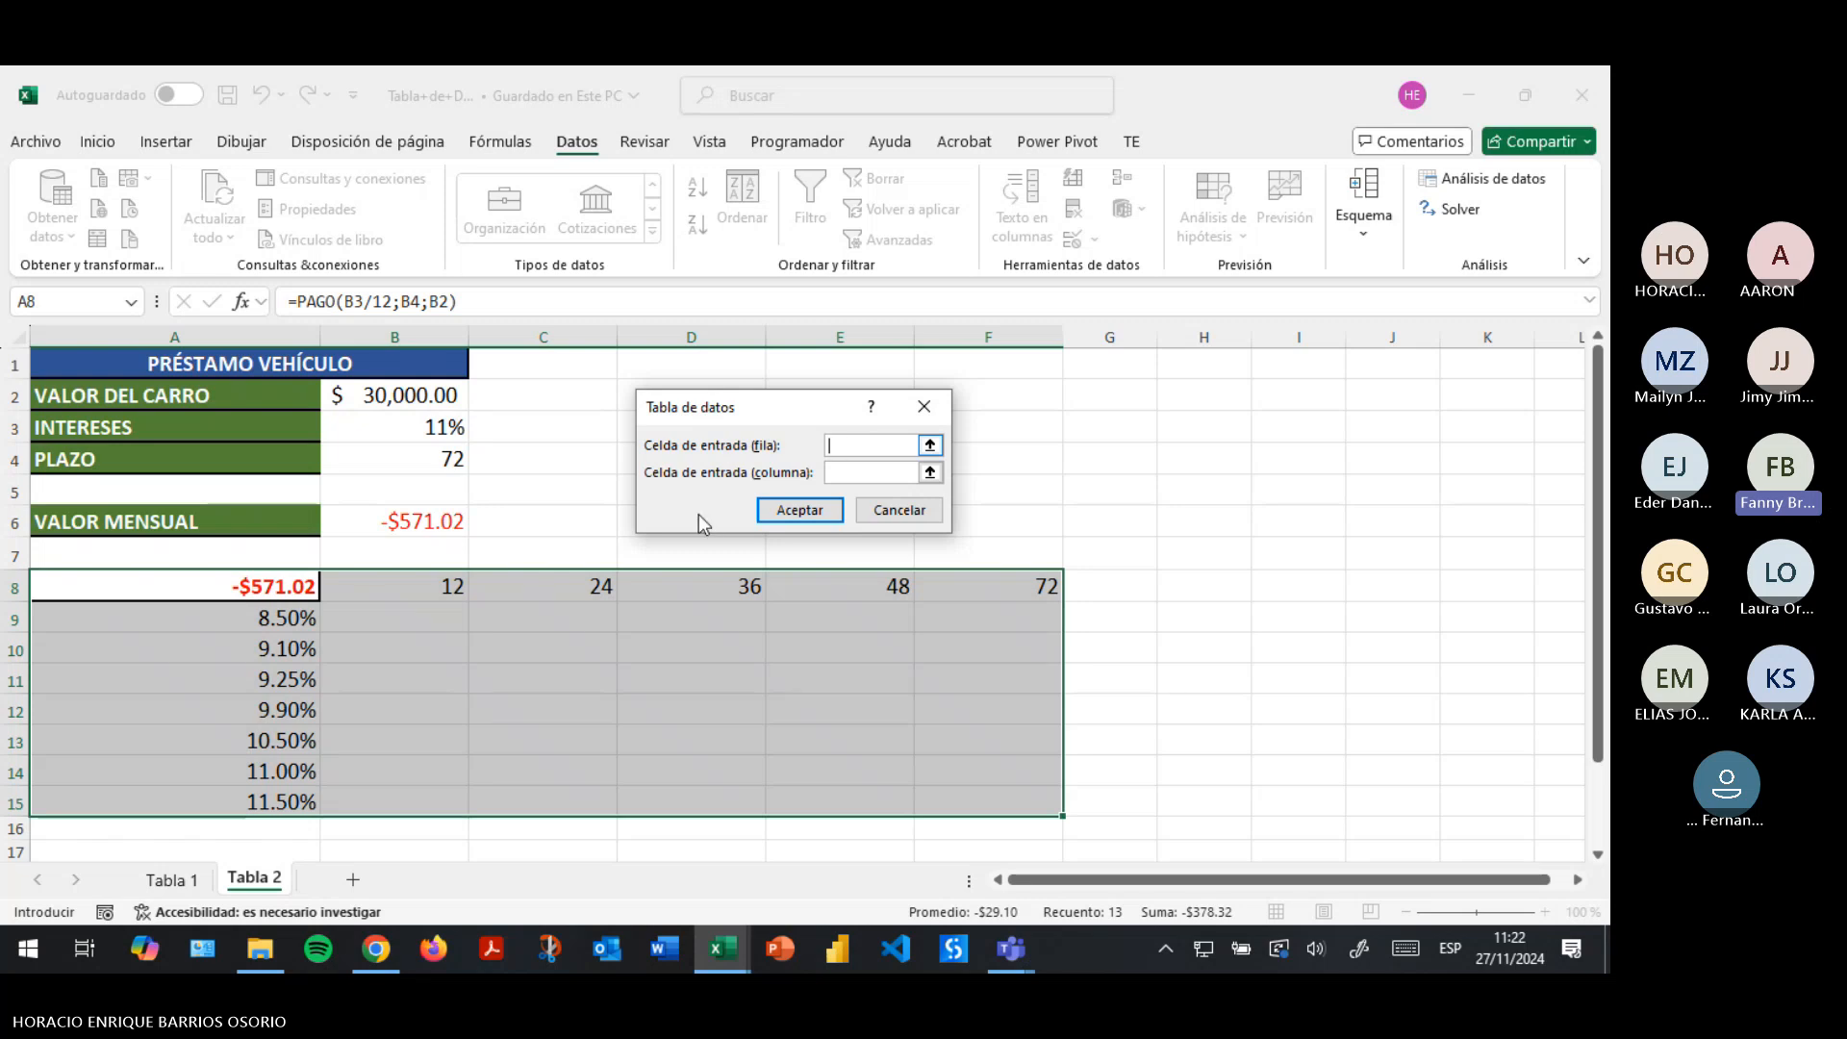
{"action": "left_click_drag", "start_coordinate": [400, 581], "coordinate": [977, 581]}
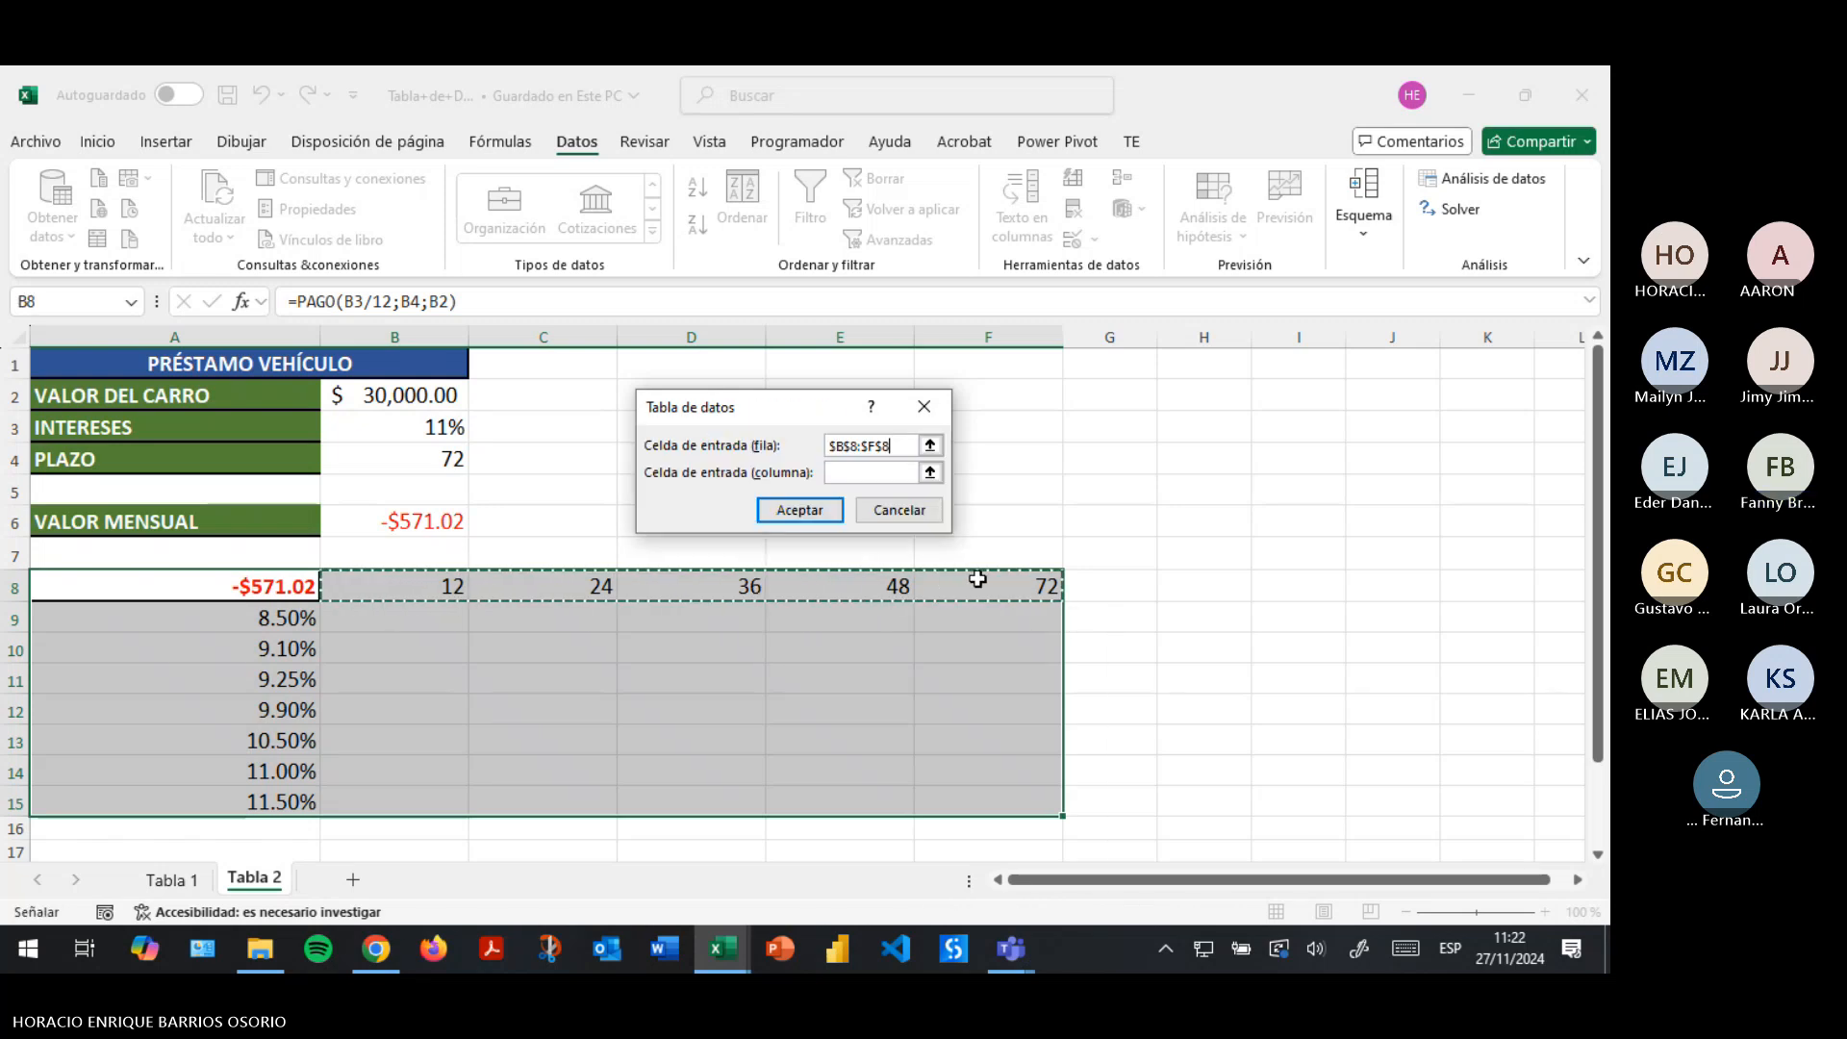
{"action": "left_click", "coordinate": [897, 472]}
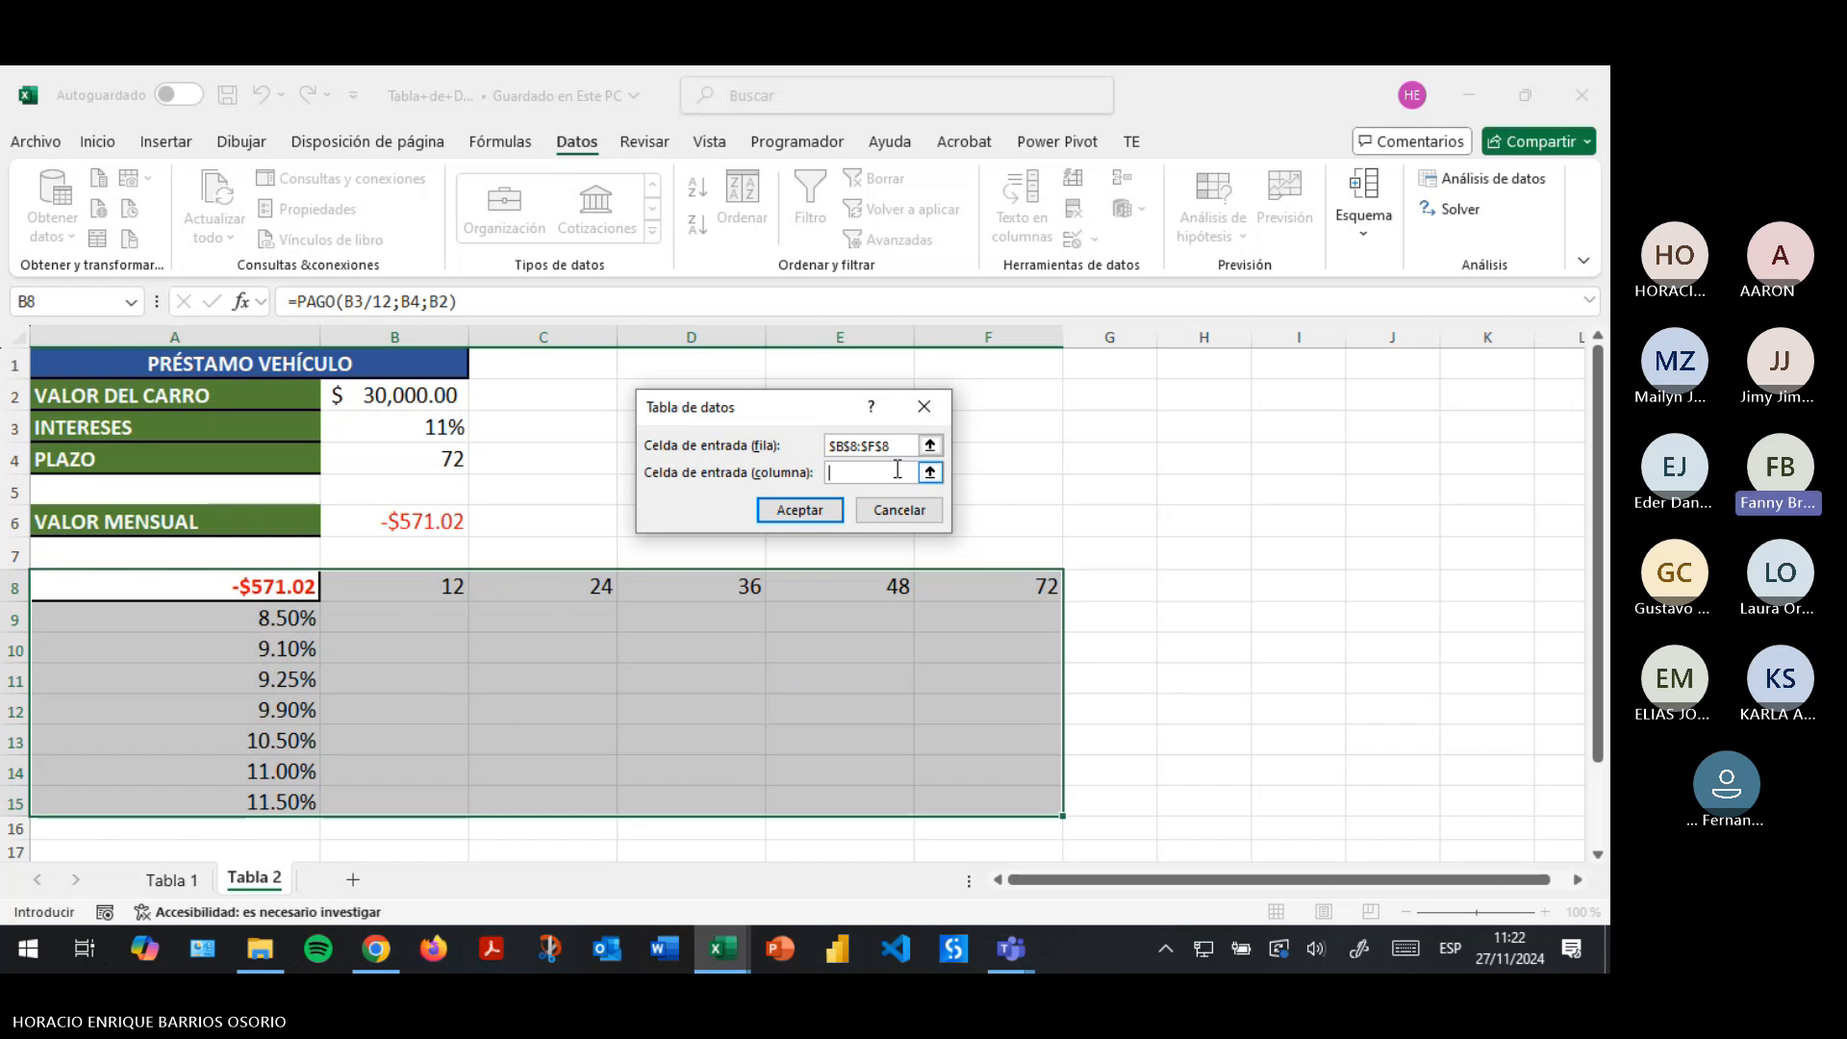
{"action": "left_click", "coordinate": [232, 629]}
{"action": "left_click_drag", "start_coordinate": [231, 629], "coordinate": [219, 777]}
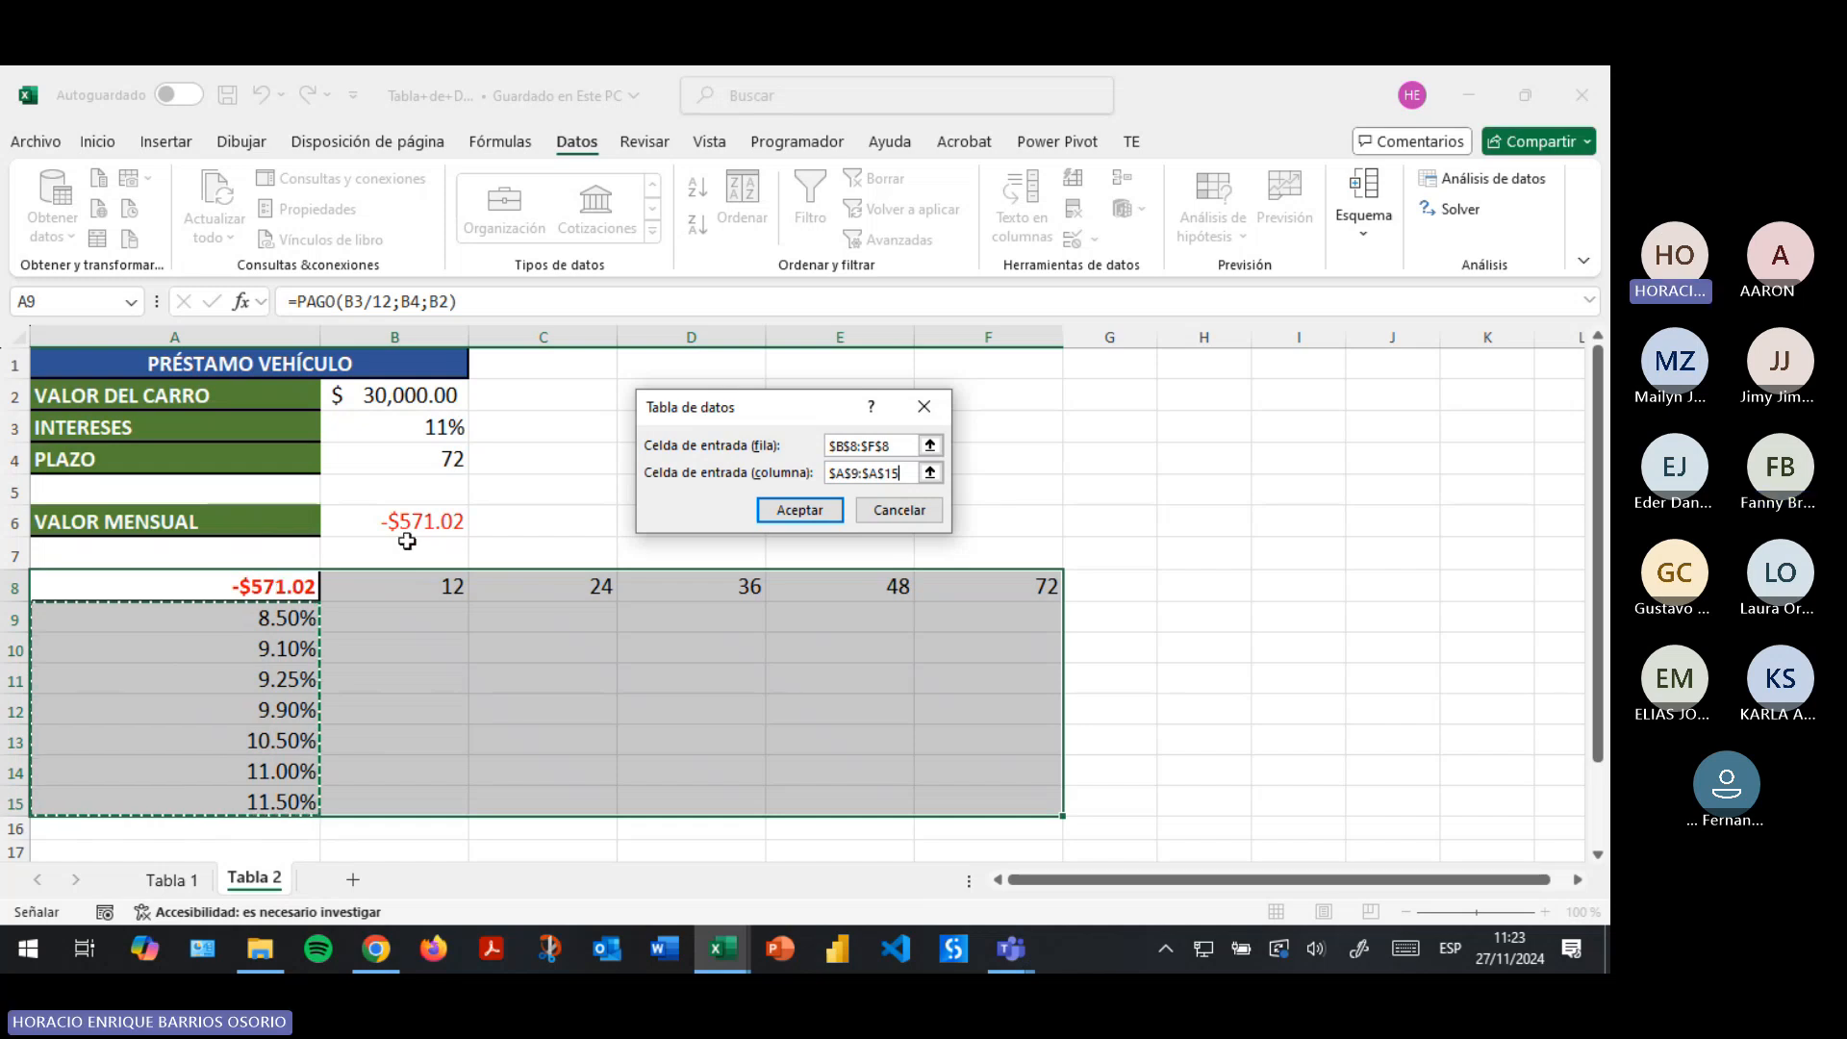
{"action": "left_click", "coordinate": [768, 518]}
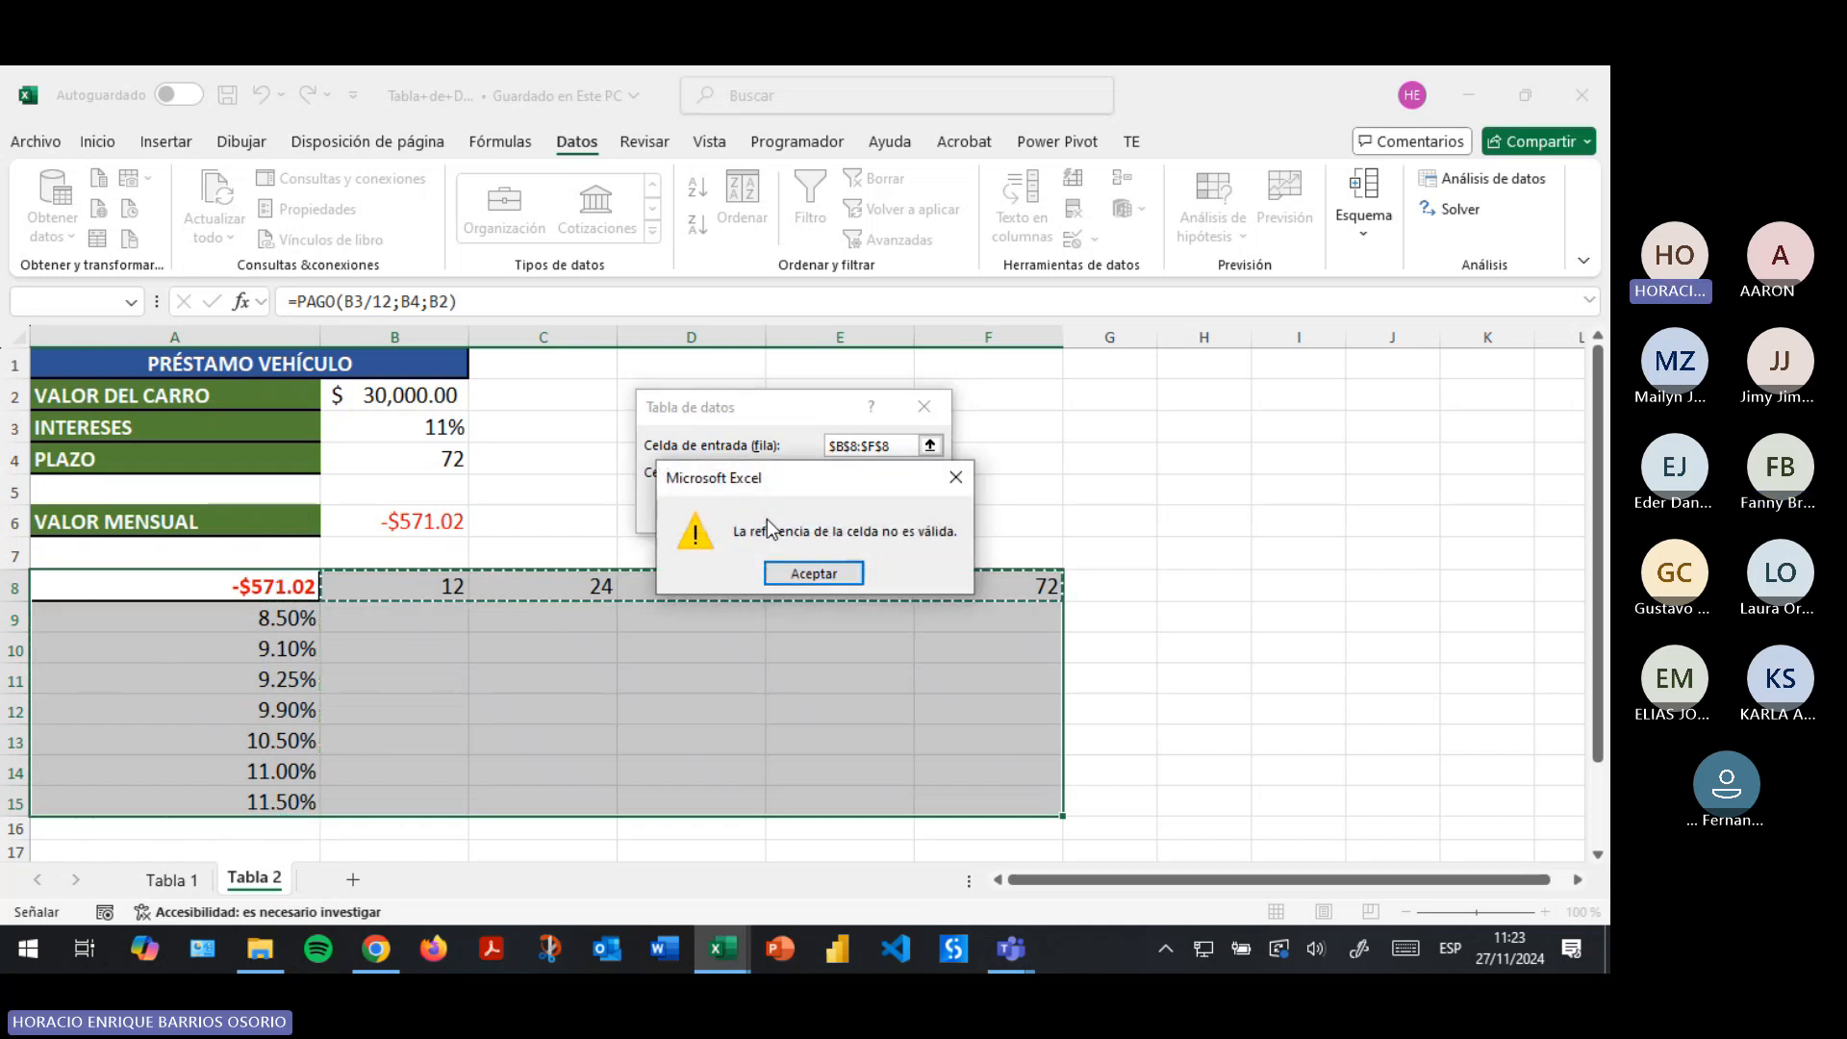
{"action": "left_click", "coordinate": [808, 573]}
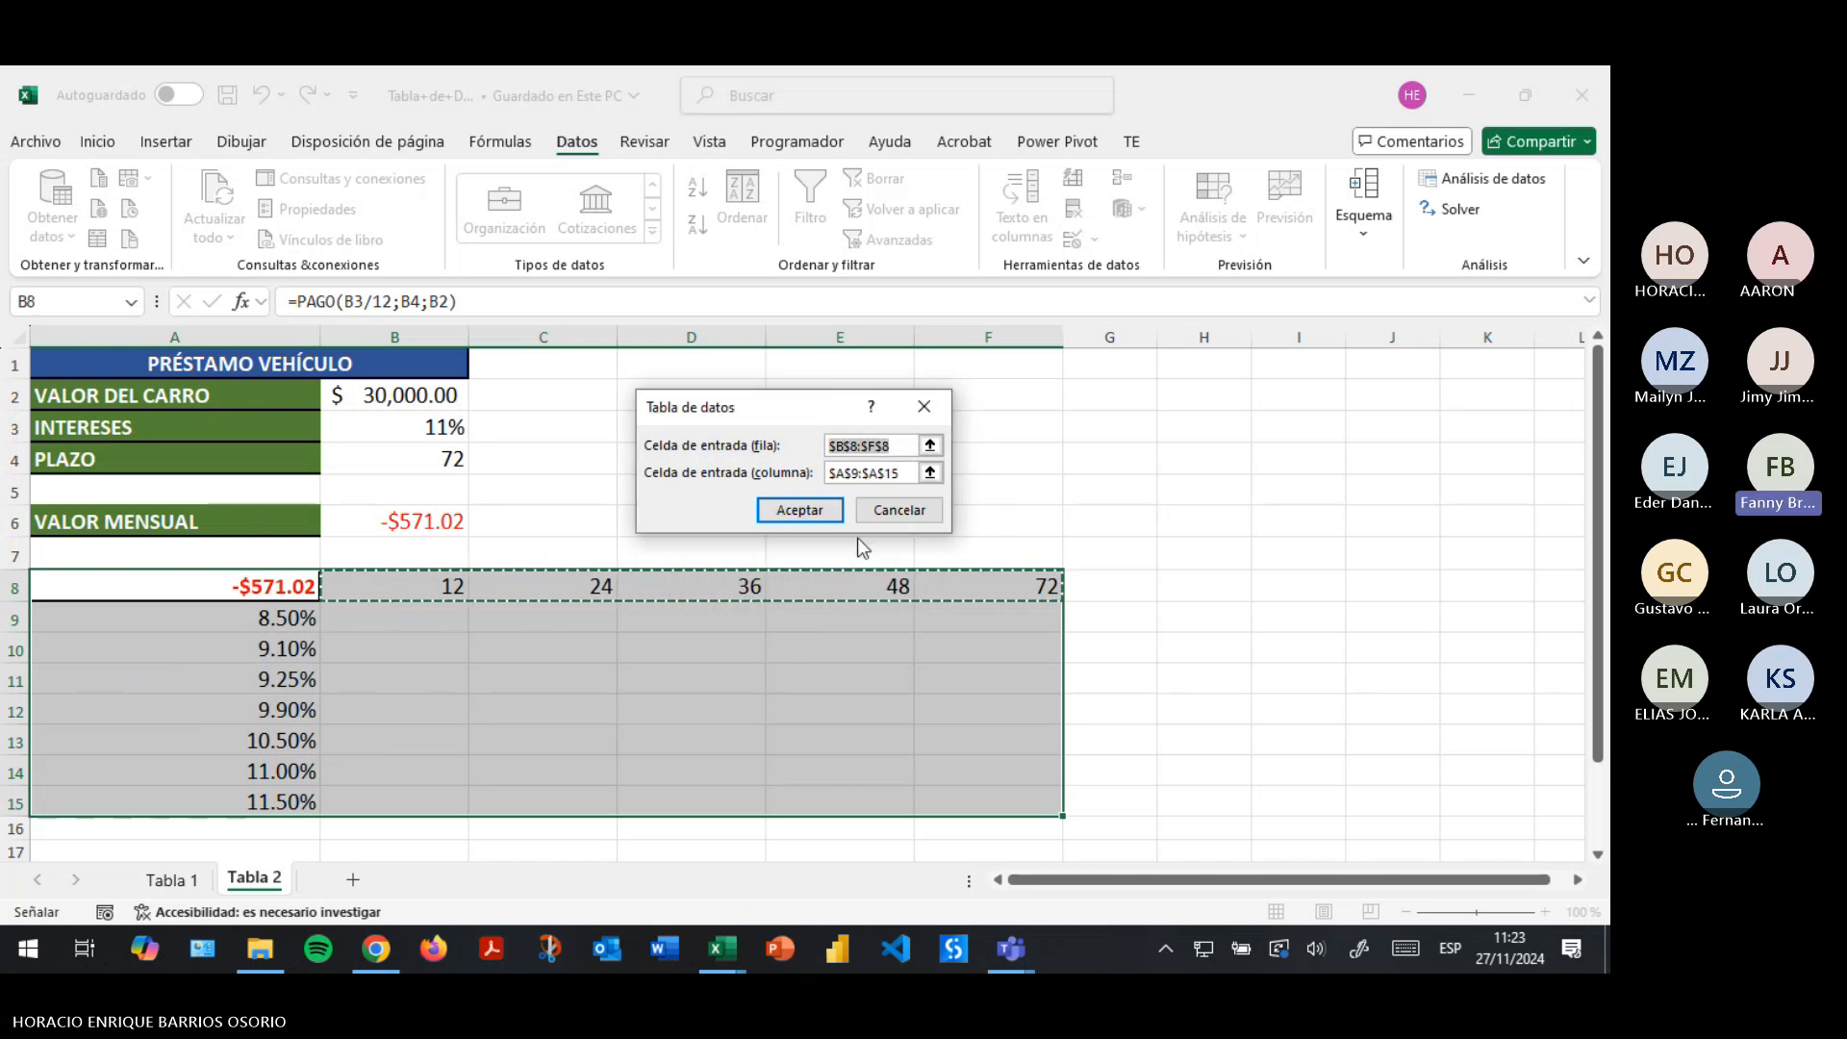
Clear both input references and cancel the data table setup.
{"action": "key", "text": "BackSpace"}
{"action": "left_click", "coordinate": [857, 472]}
{"action": "double_click", "coordinate": [852, 470]}
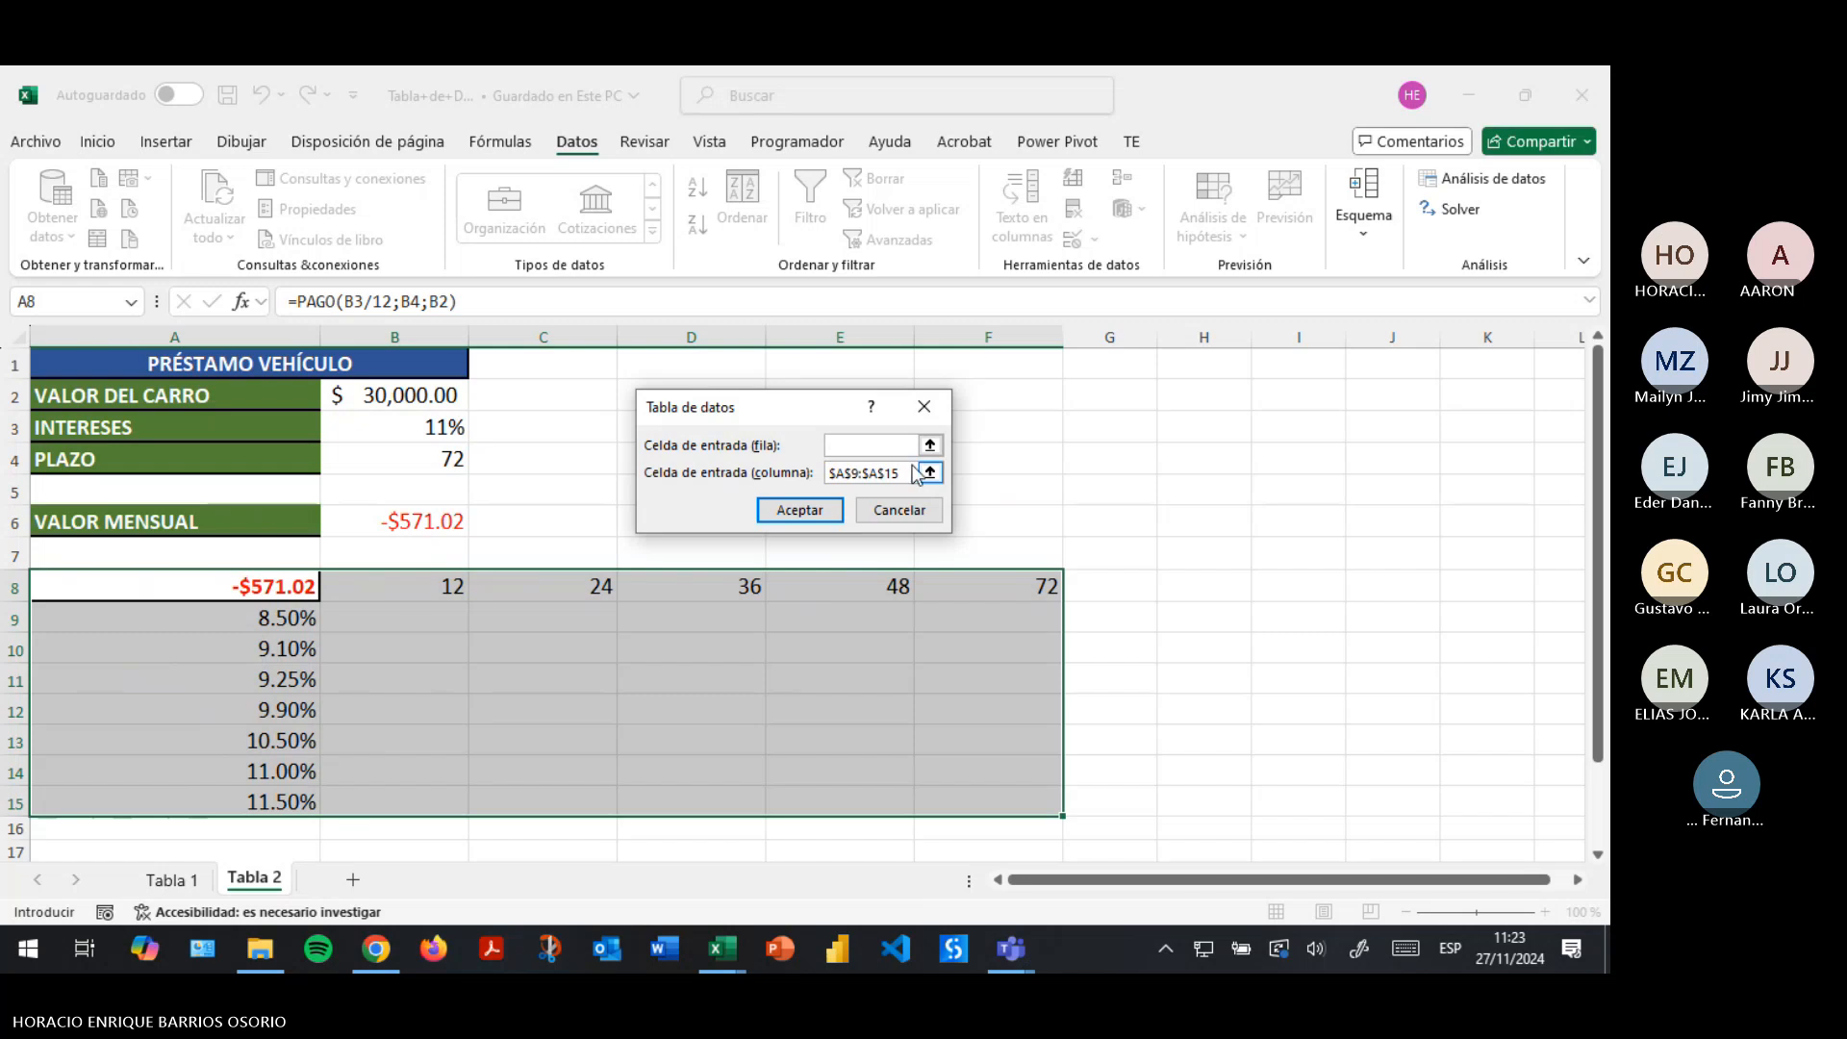
{"action": "left_click_drag", "start_coordinate": [905, 472], "coordinate": [656, 474]}
{"action": "key", "text": "BackSpace"}
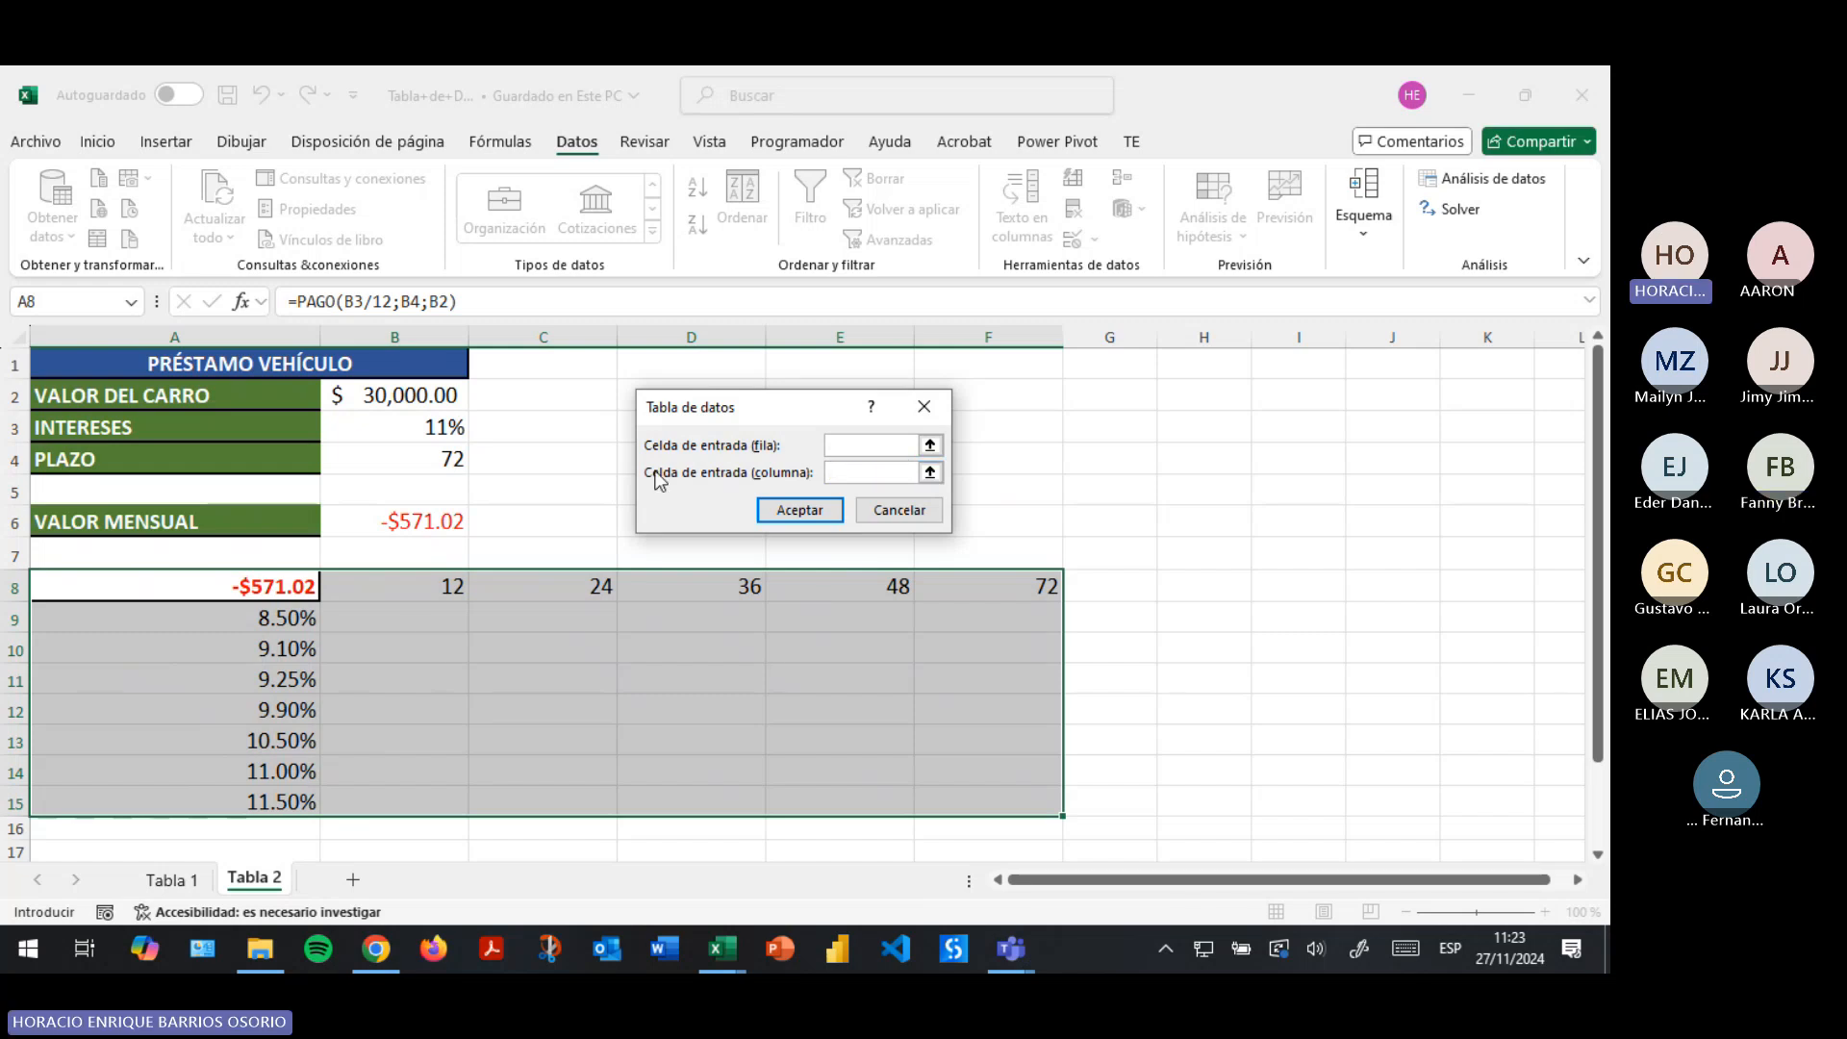
{"action": "left_click", "coordinate": [833, 444]}
{"action": "left_click", "coordinate": [899, 510]}
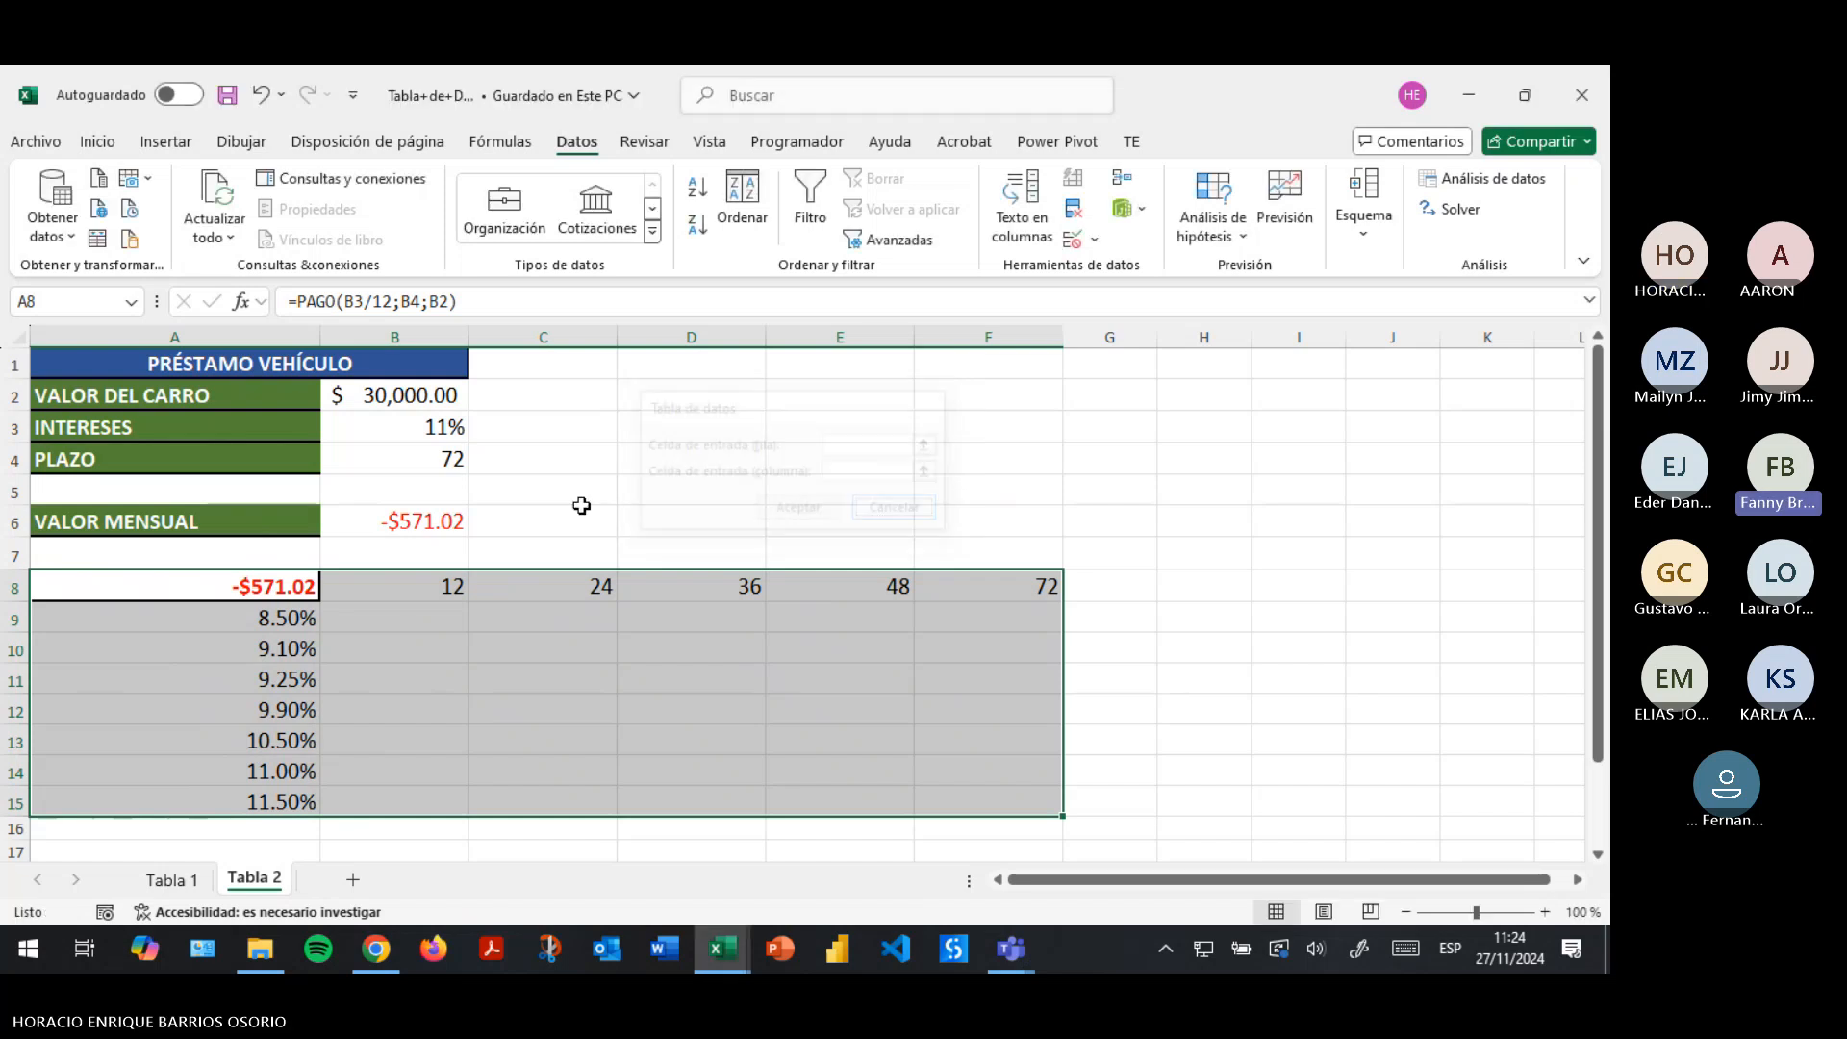
Inspect the cell references in the PAGO formula in A8, leaving it unedited.
{"action": "left_click", "coordinate": [237, 589]}
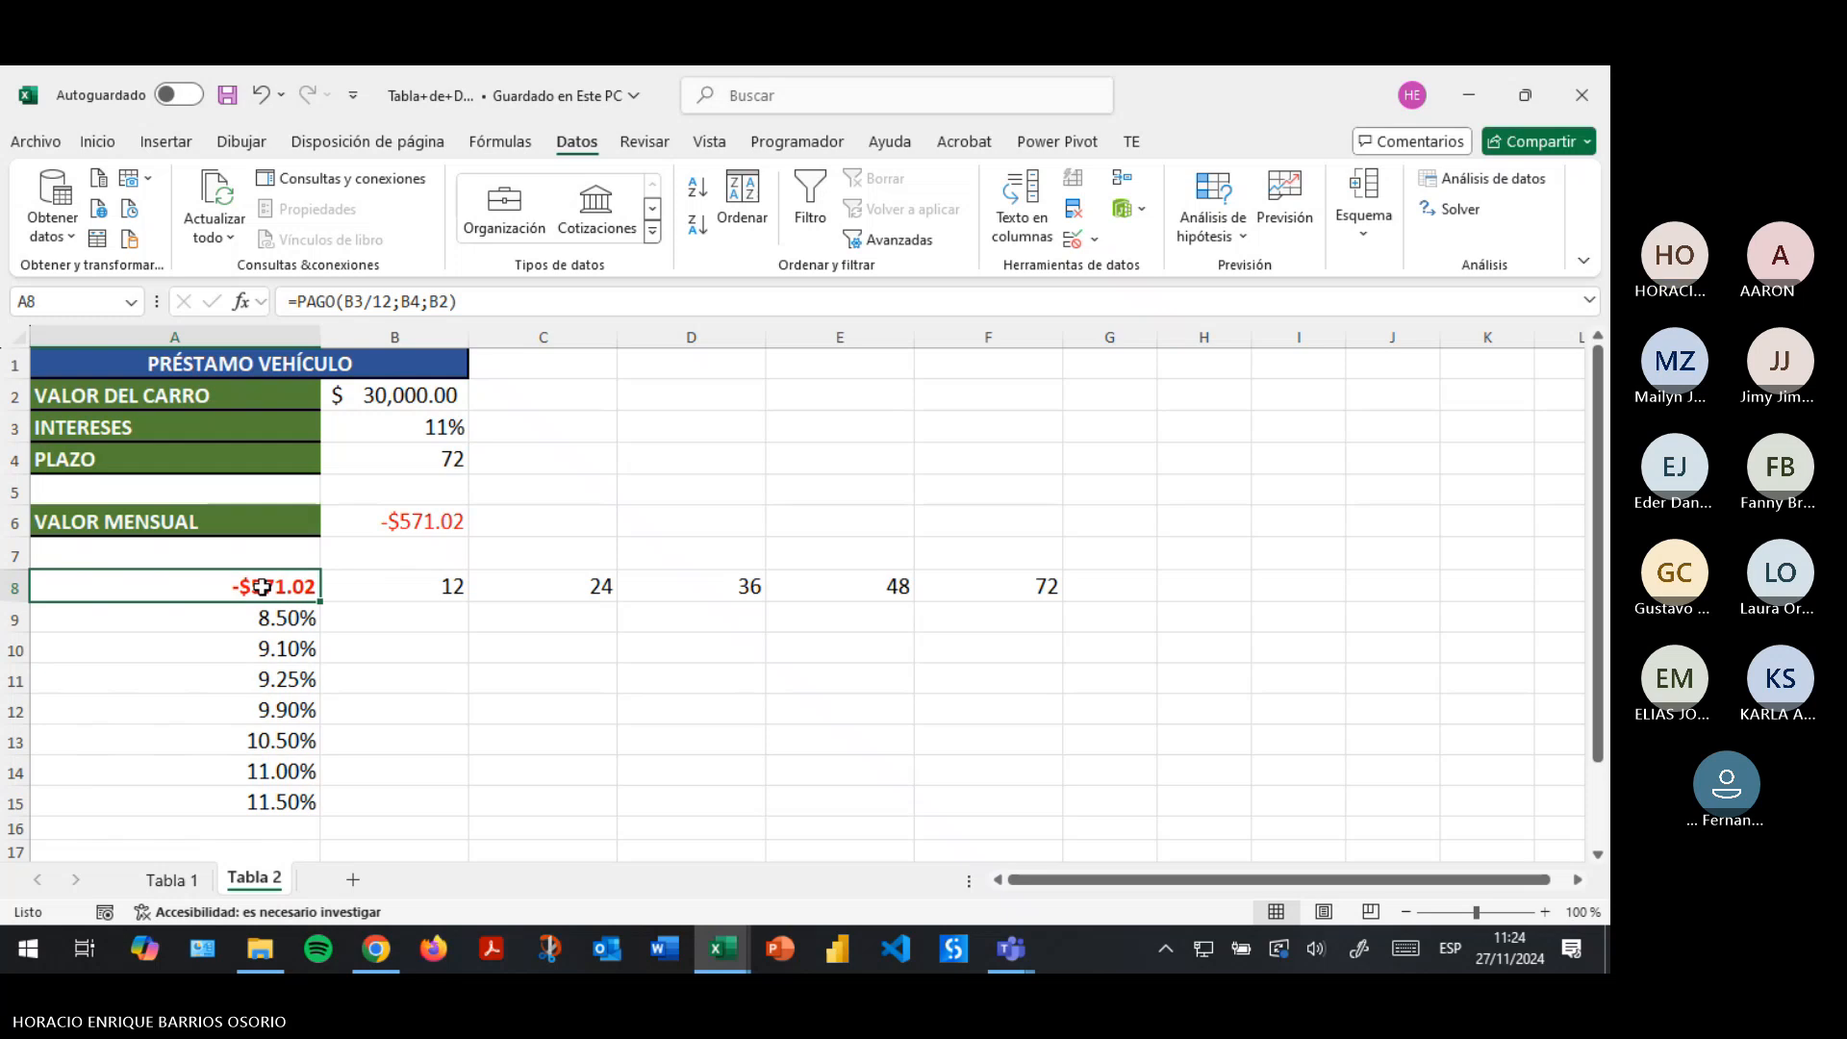
{"action": "left_click", "coordinate": [350, 302]}
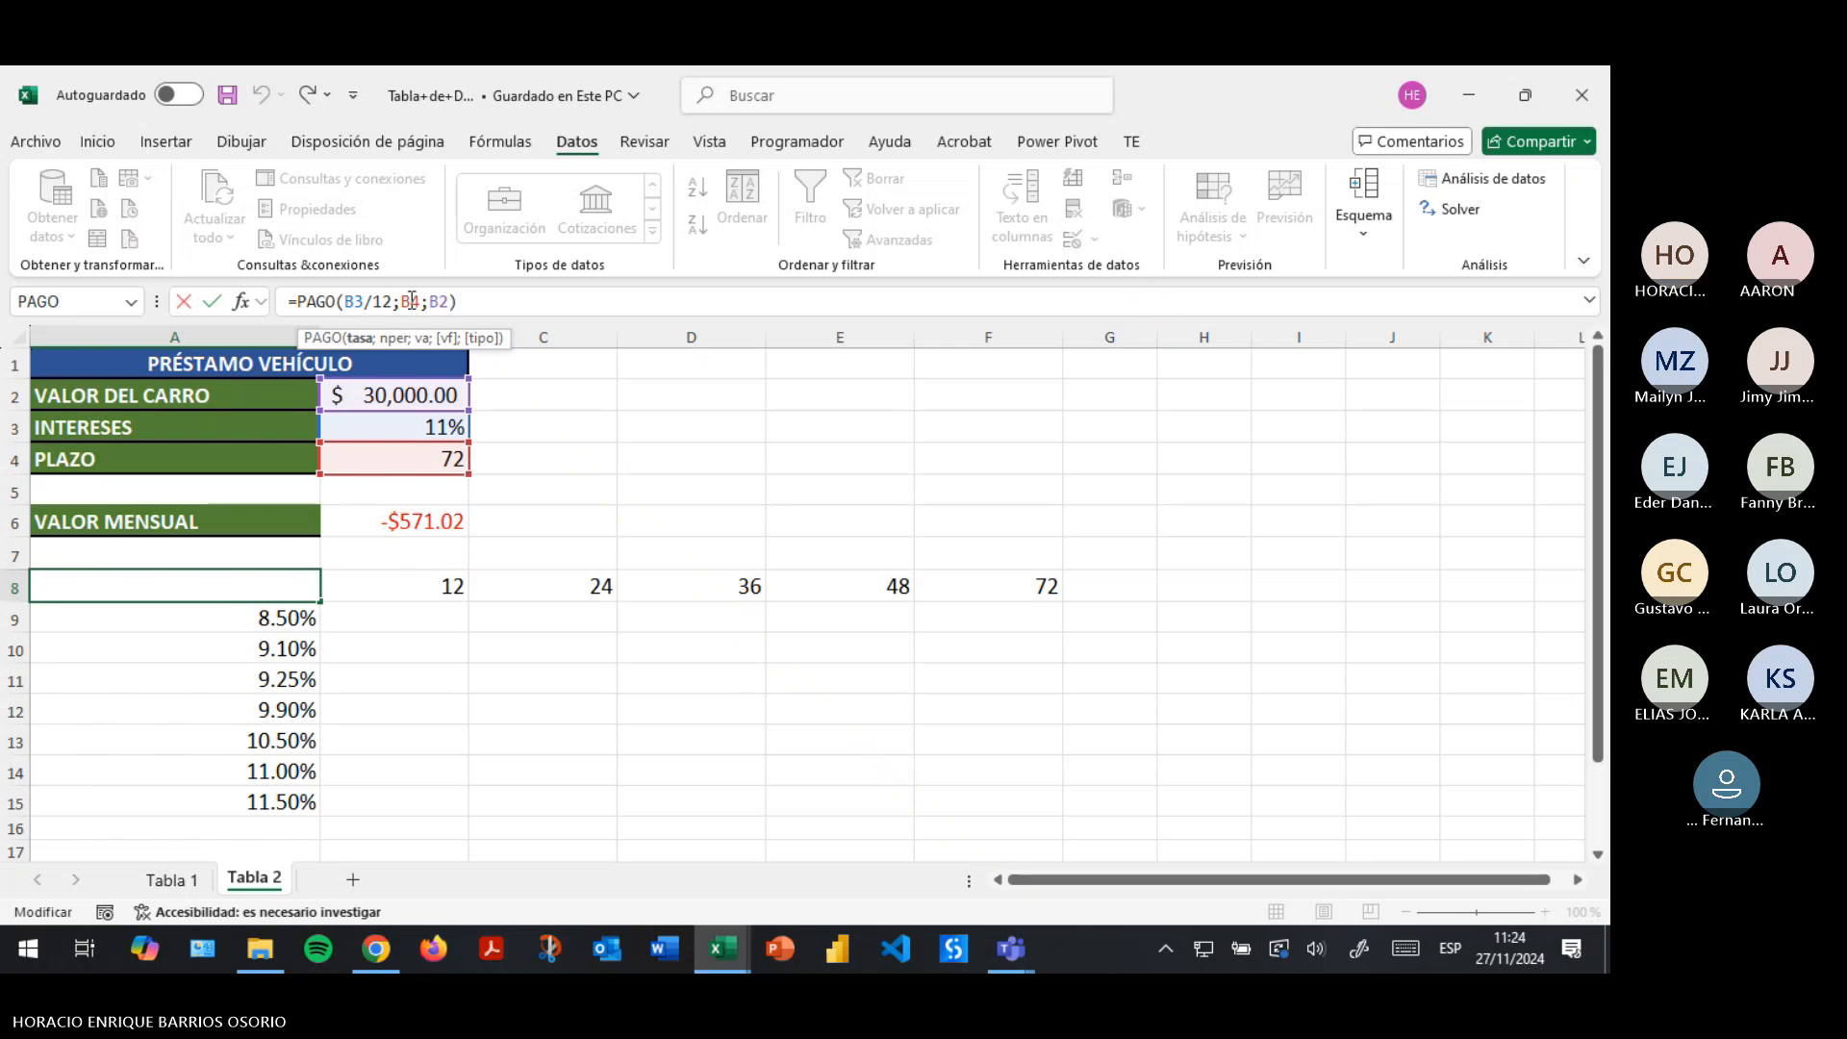
{"action": "left_click", "coordinate": [410, 302]}
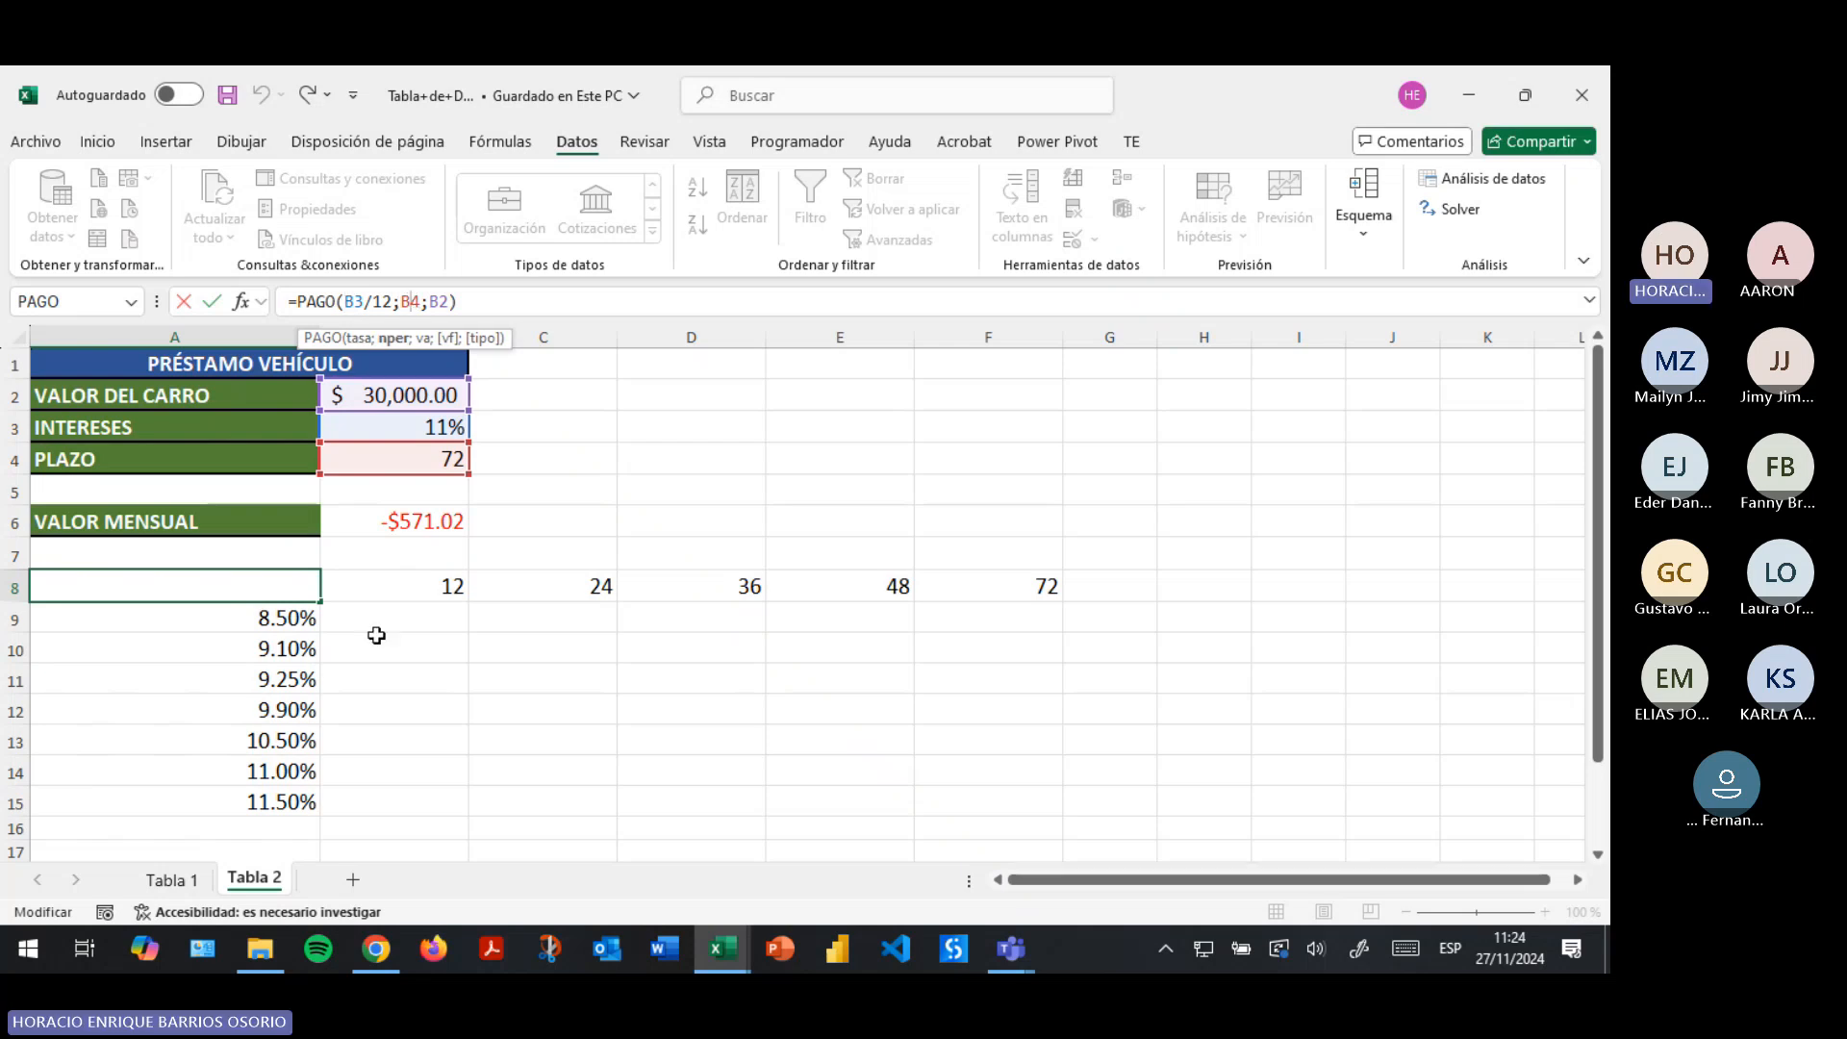
{"action": "key", "text": "Return"}
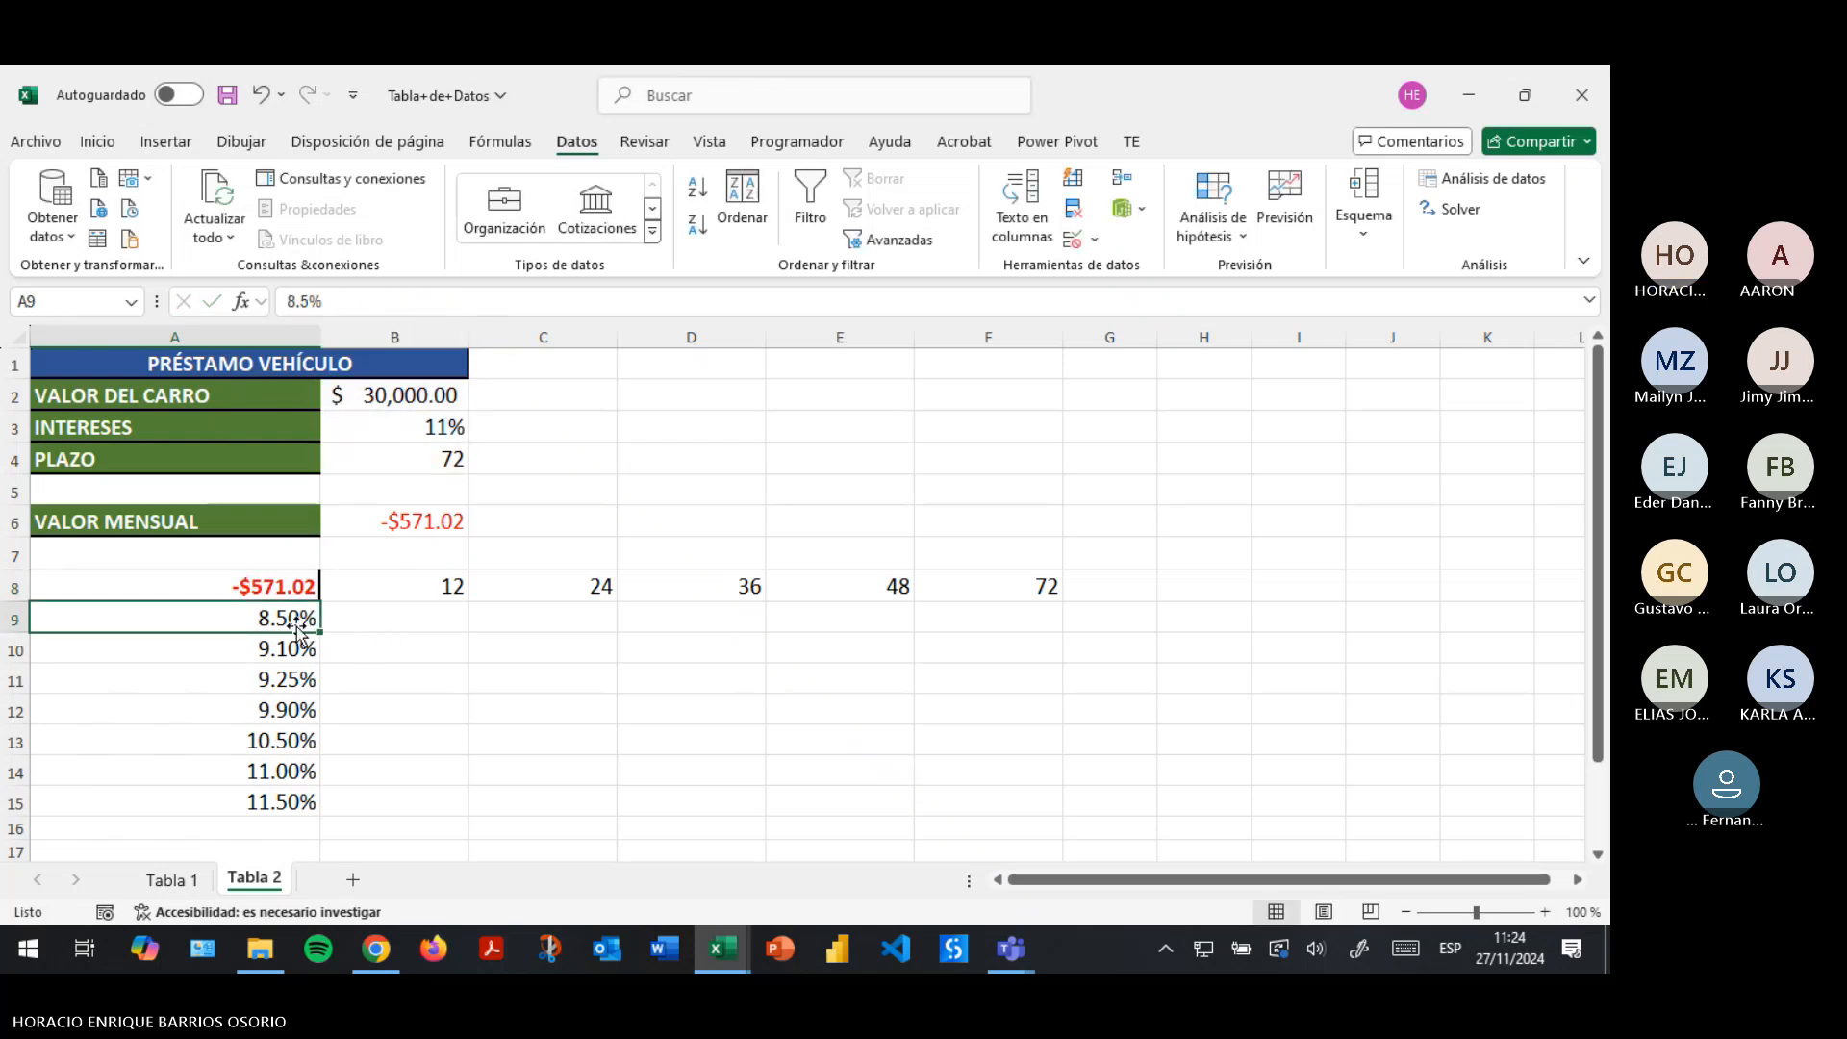
Start a data table for the range A8:F15 with the interest cell B3 as the column input cell.
{"action": "left_click_drag", "start_coordinate": [245, 582], "coordinate": [972, 804]}
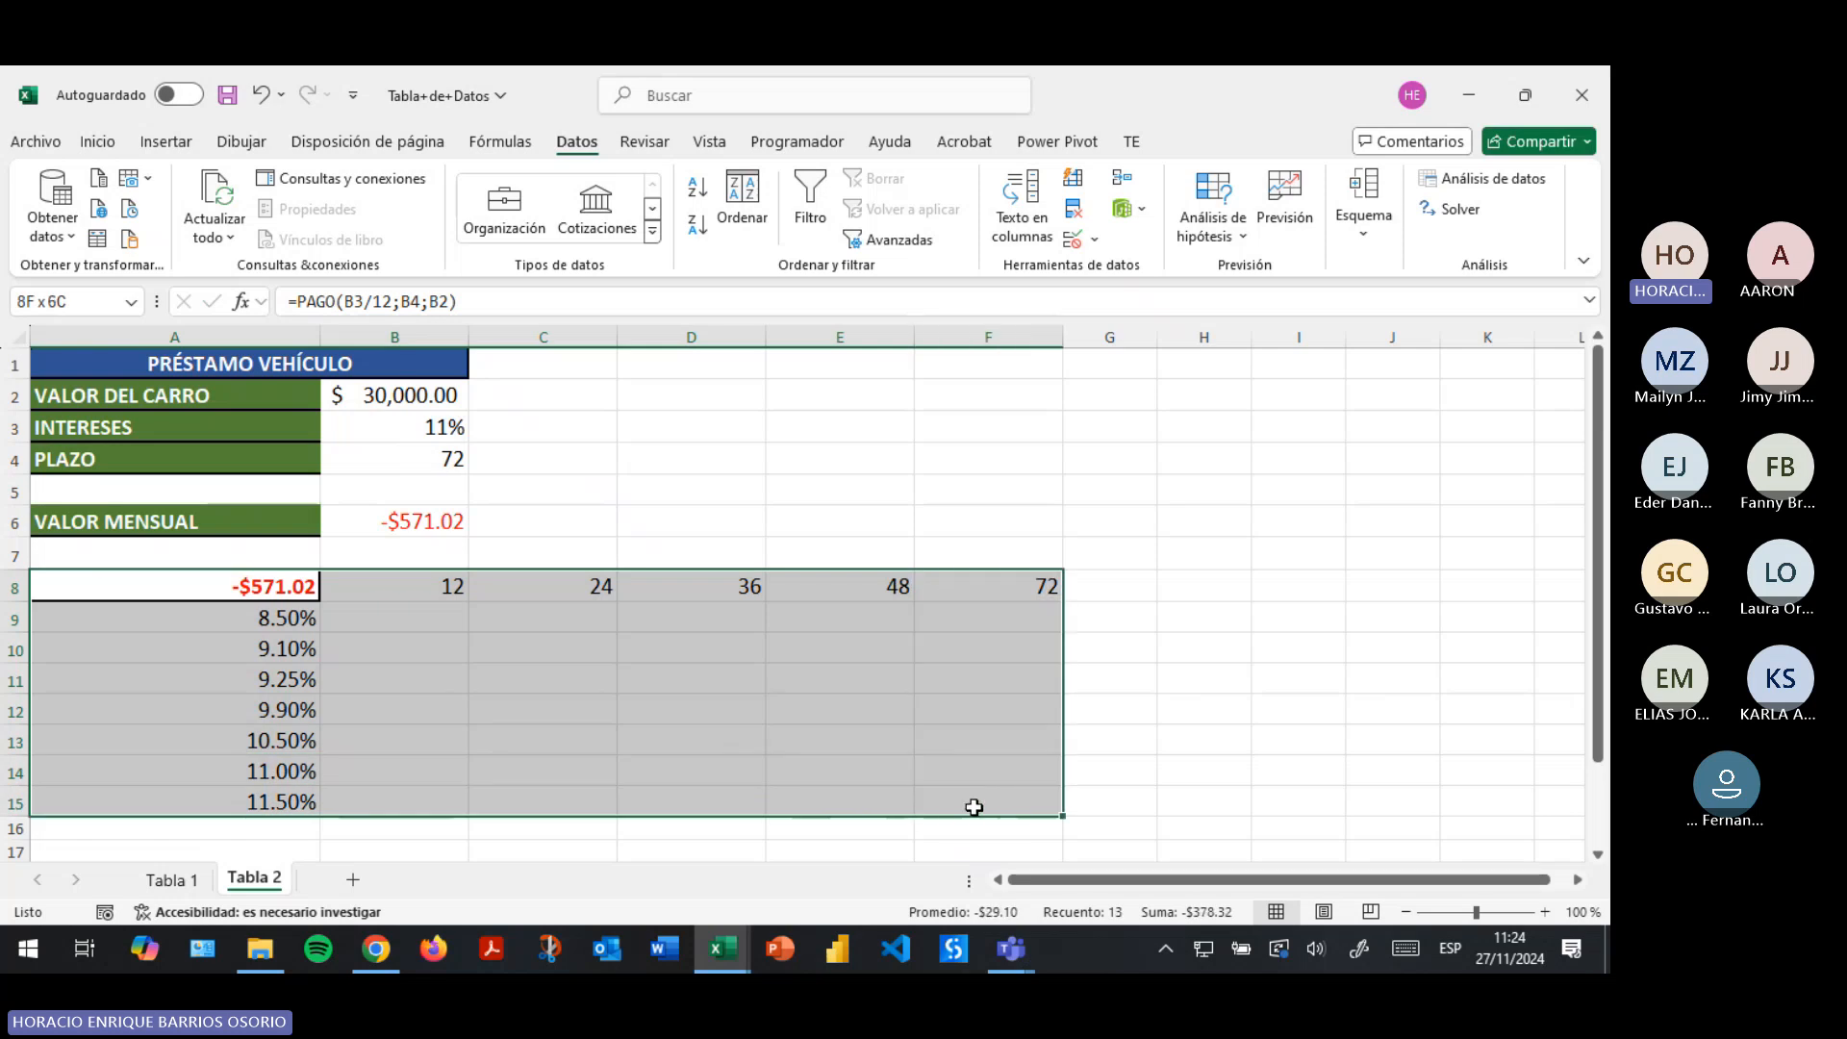
{"action": "left_click", "coordinate": [1244, 231]}
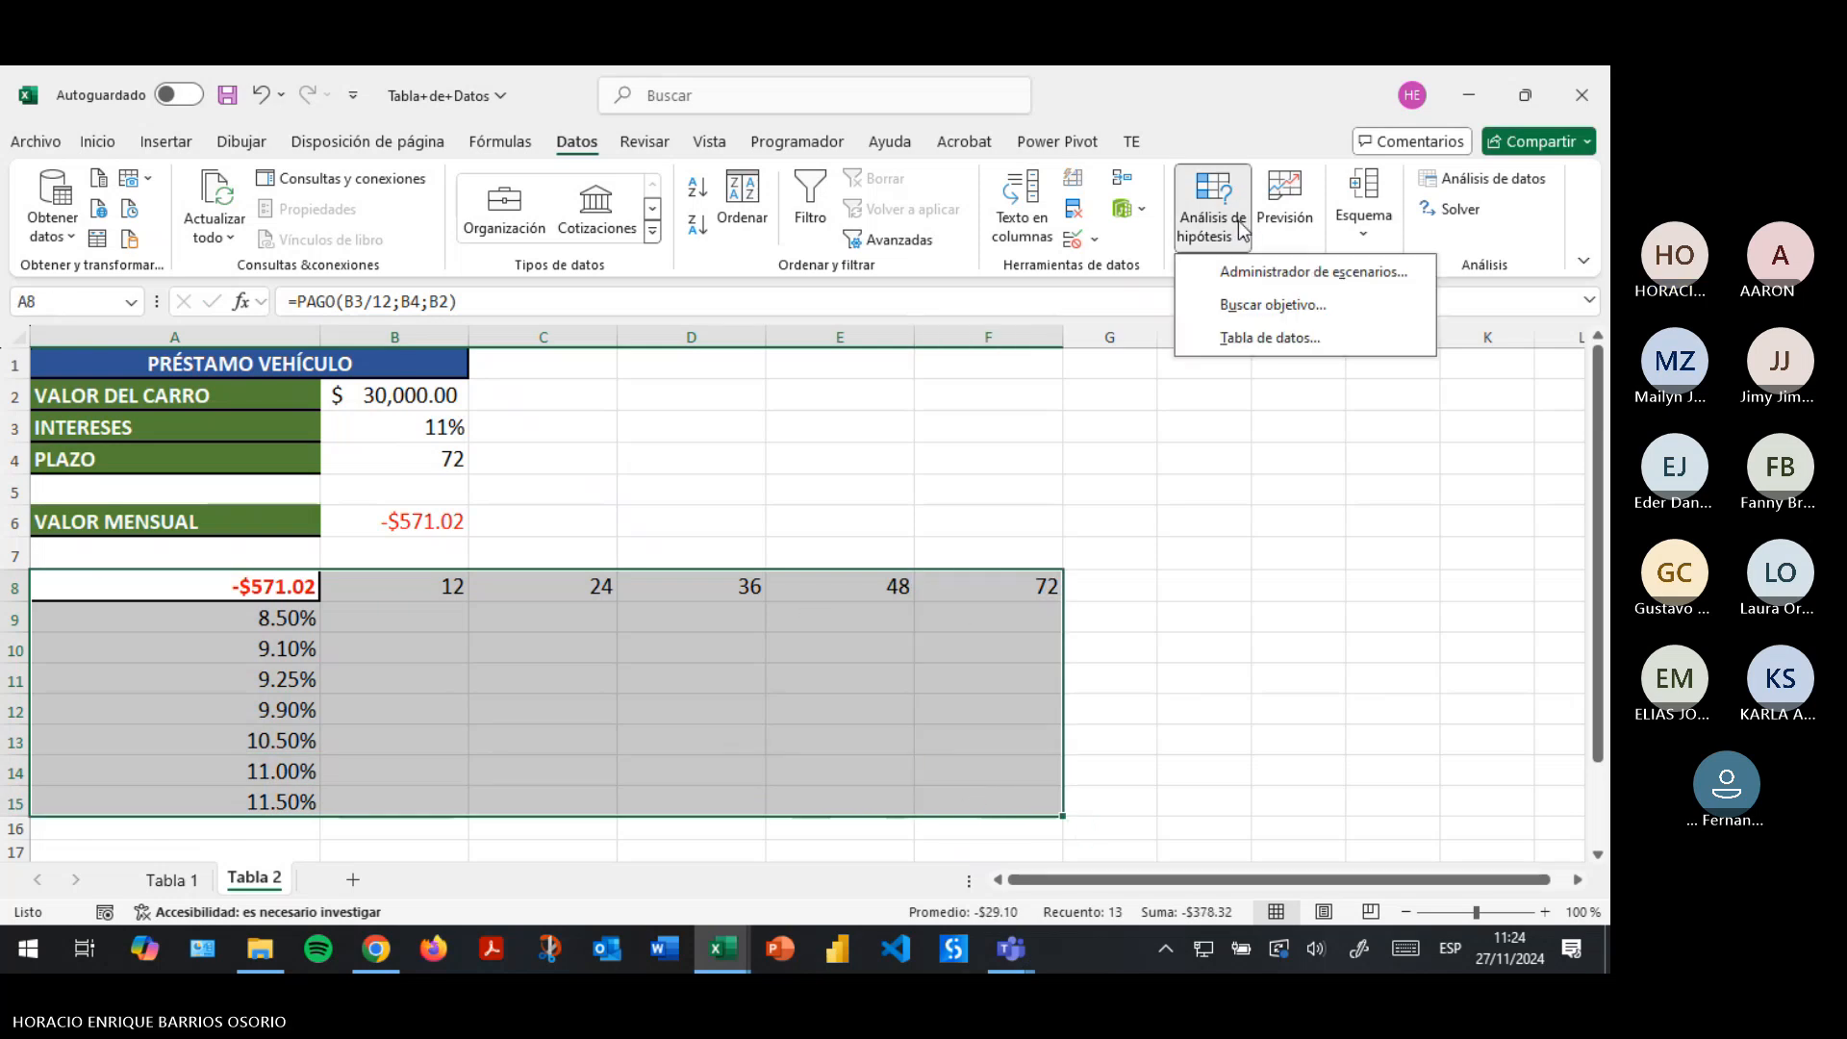
{"action": "left_click", "coordinate": [1262, 306]}
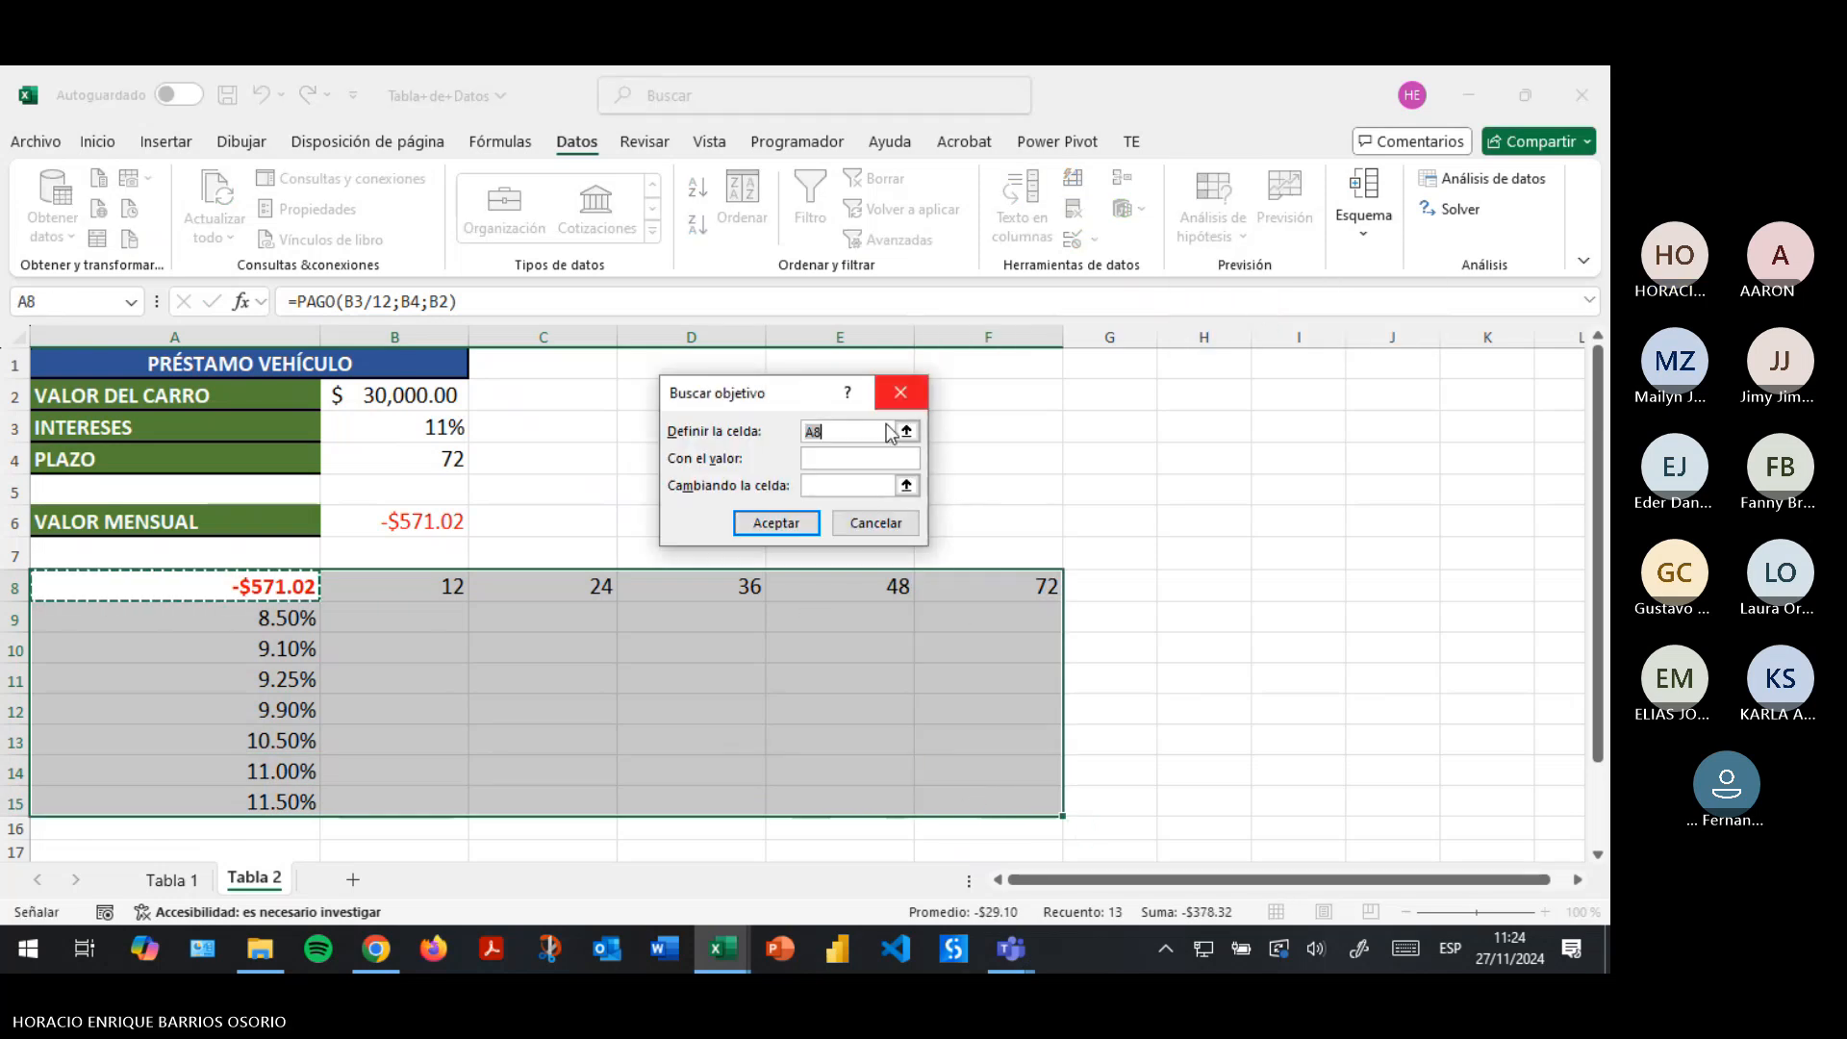
{"action": "left_click", "coordinate": [876, 523]}
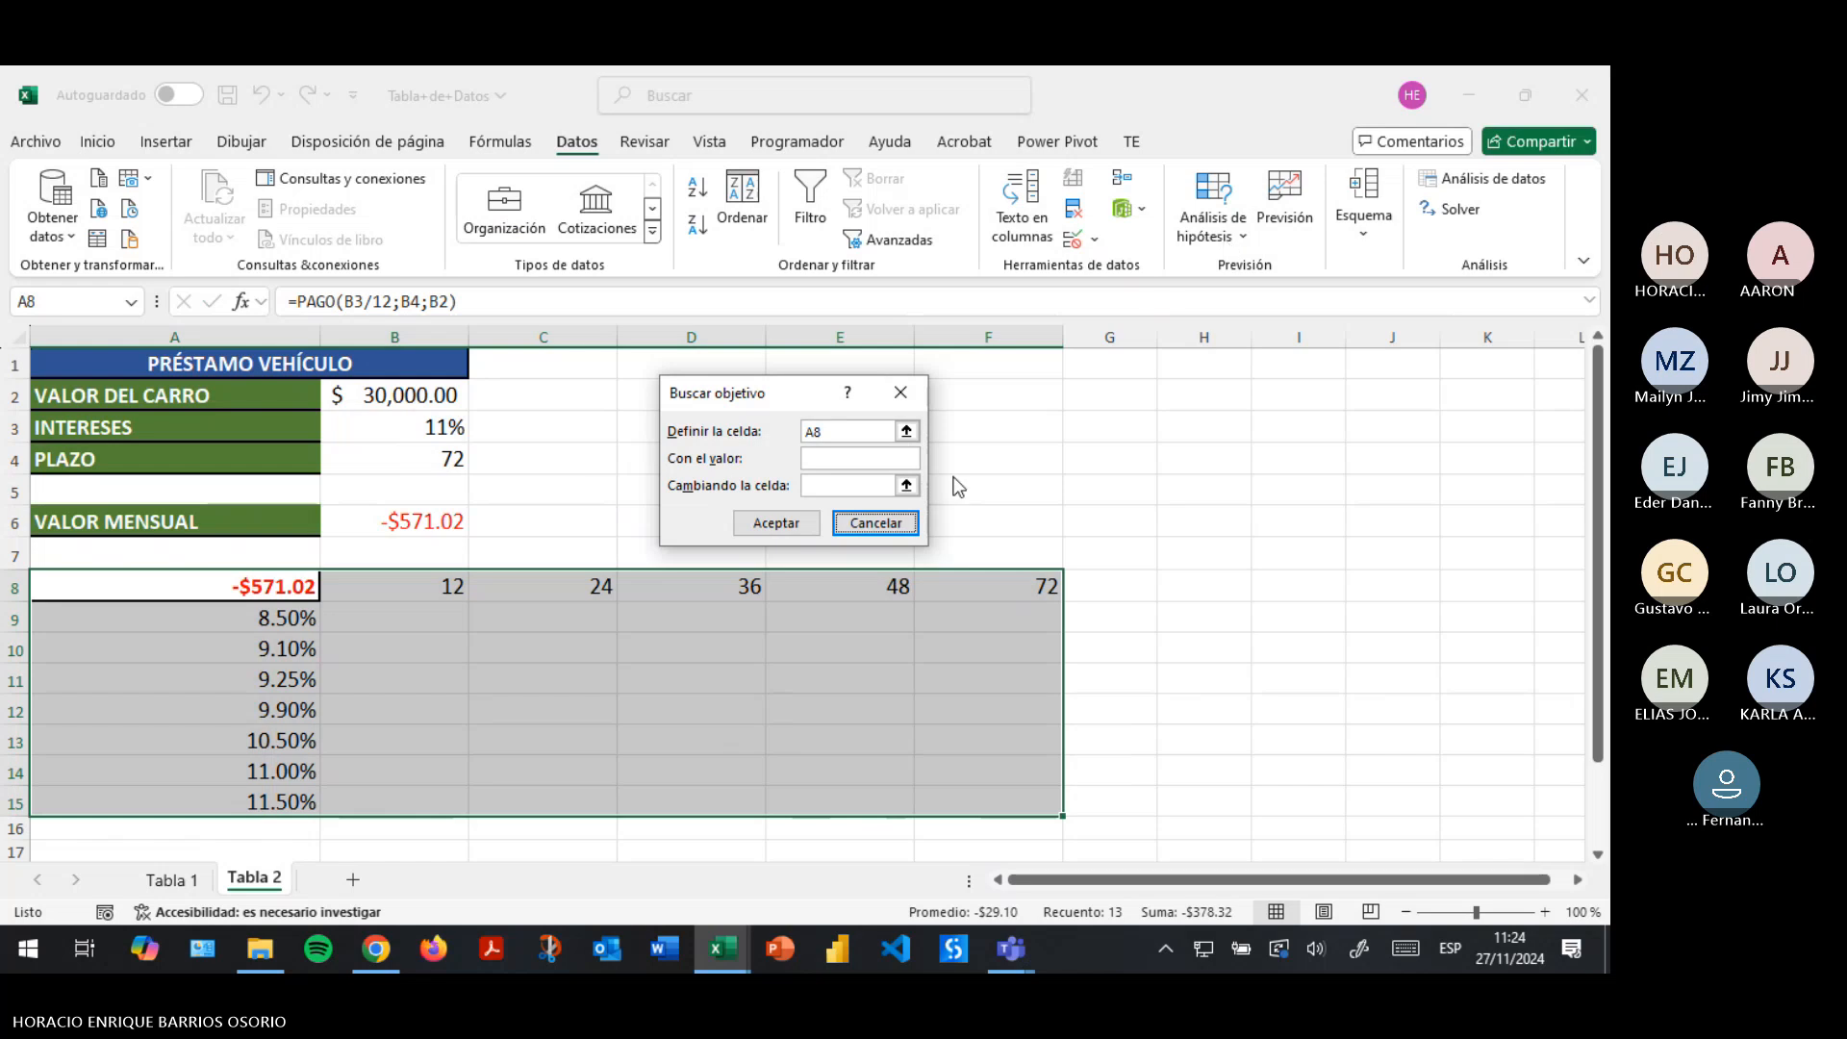
{"action": "left_click", "coordinate": [1233, 233]}
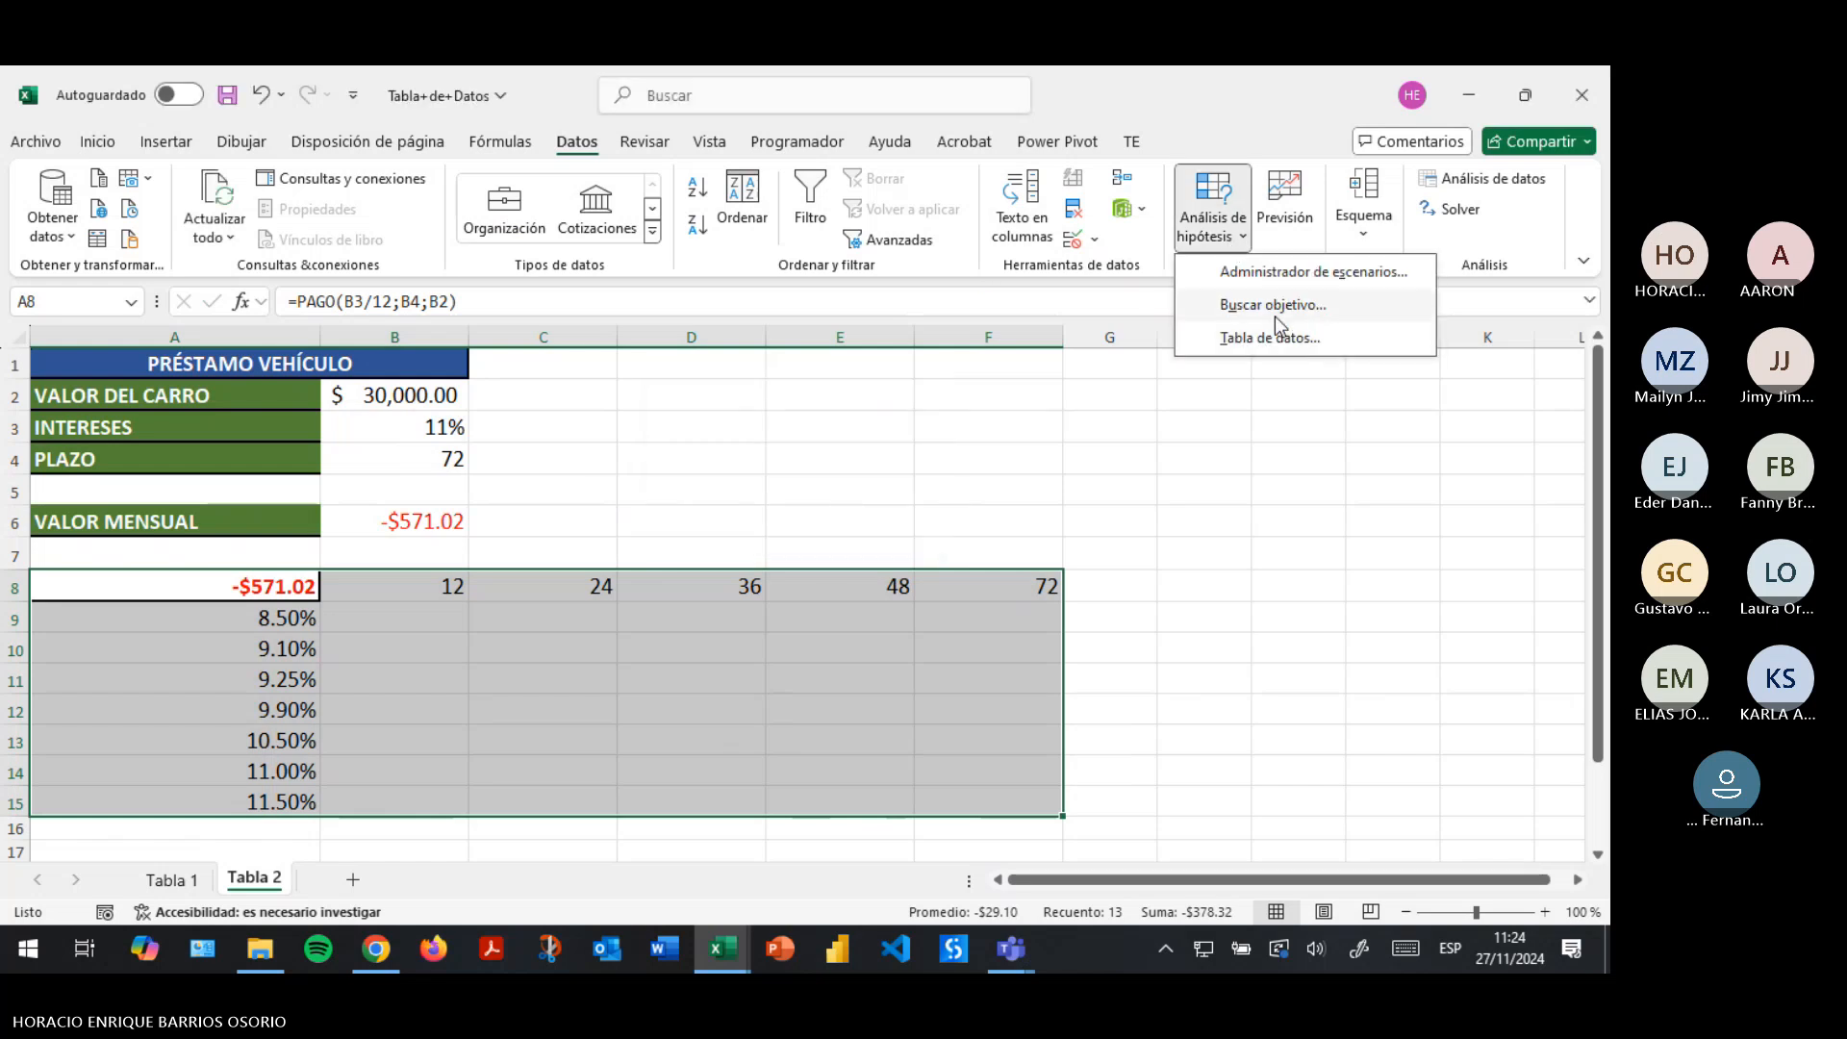
{"action": "left_click", "coordinate": [1268, 338]}
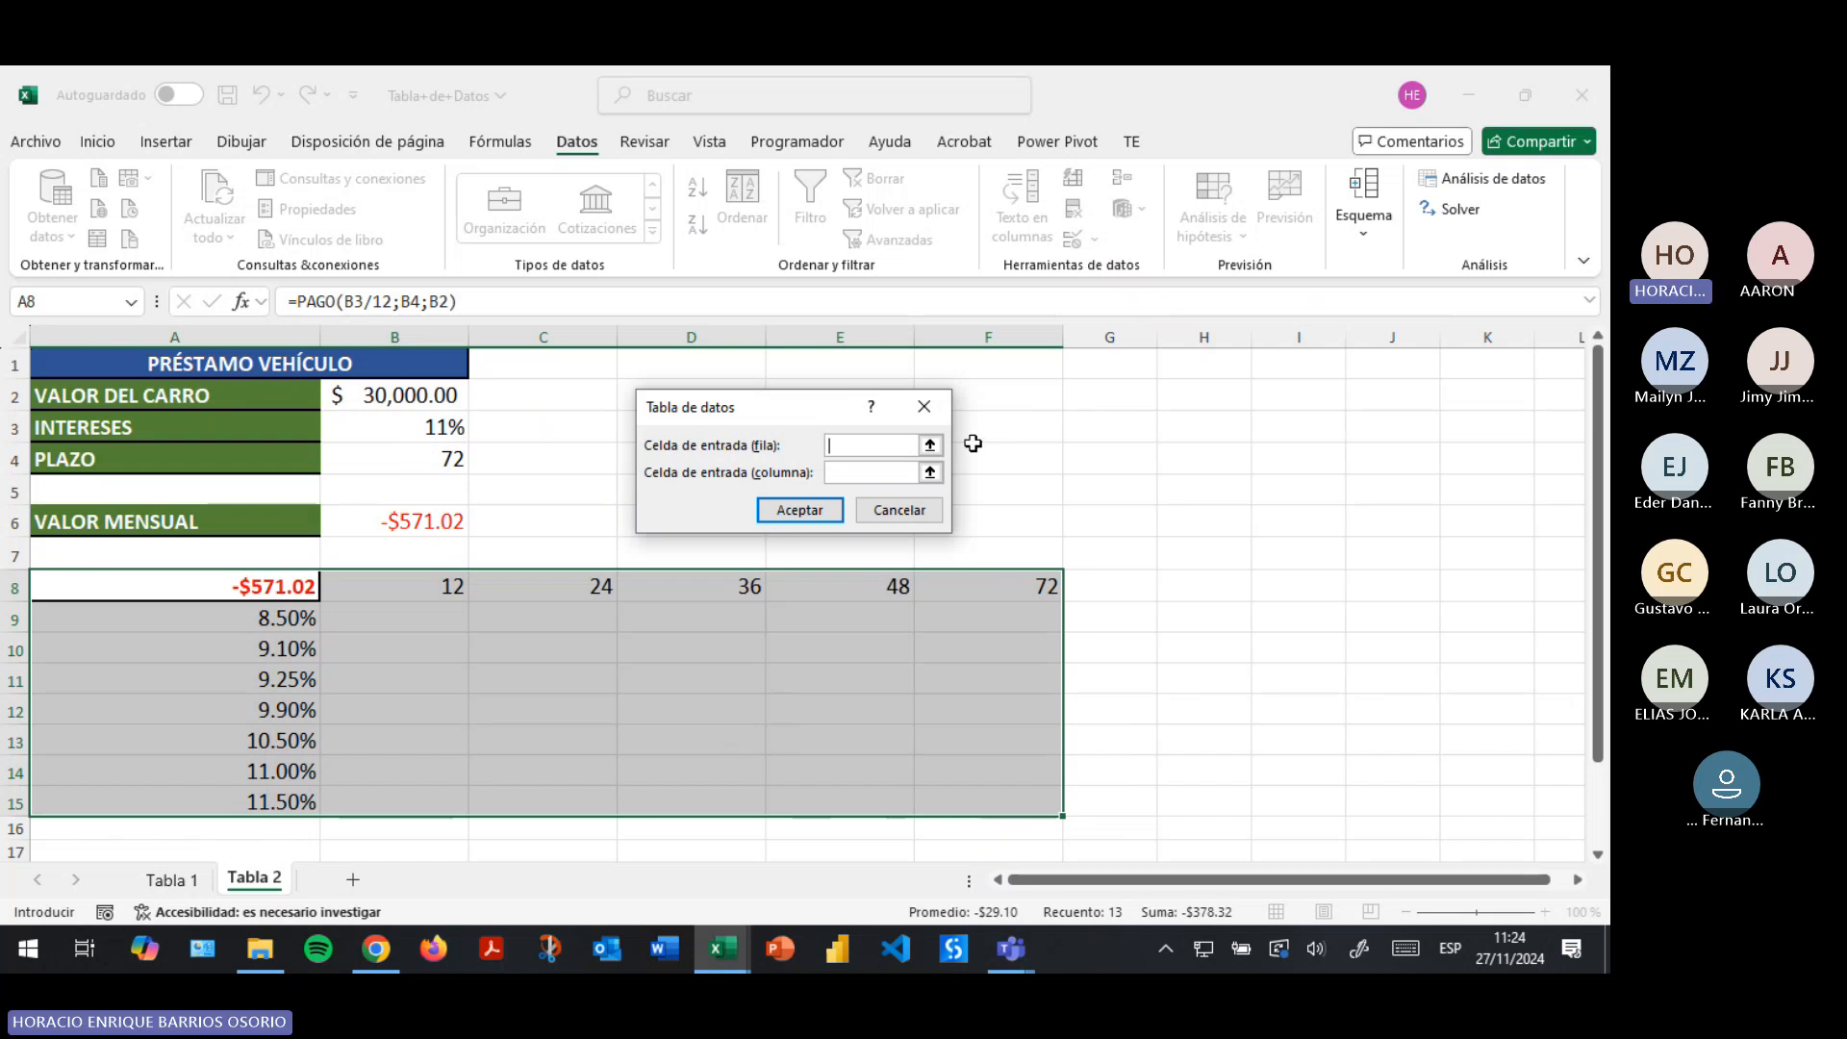
{"action": "left_click", "coordinate": [850, 470]}
{"action": "left_click", "coordinate": [859, 444]}
{"action": "left_click", "coordinate": [436, 433]}
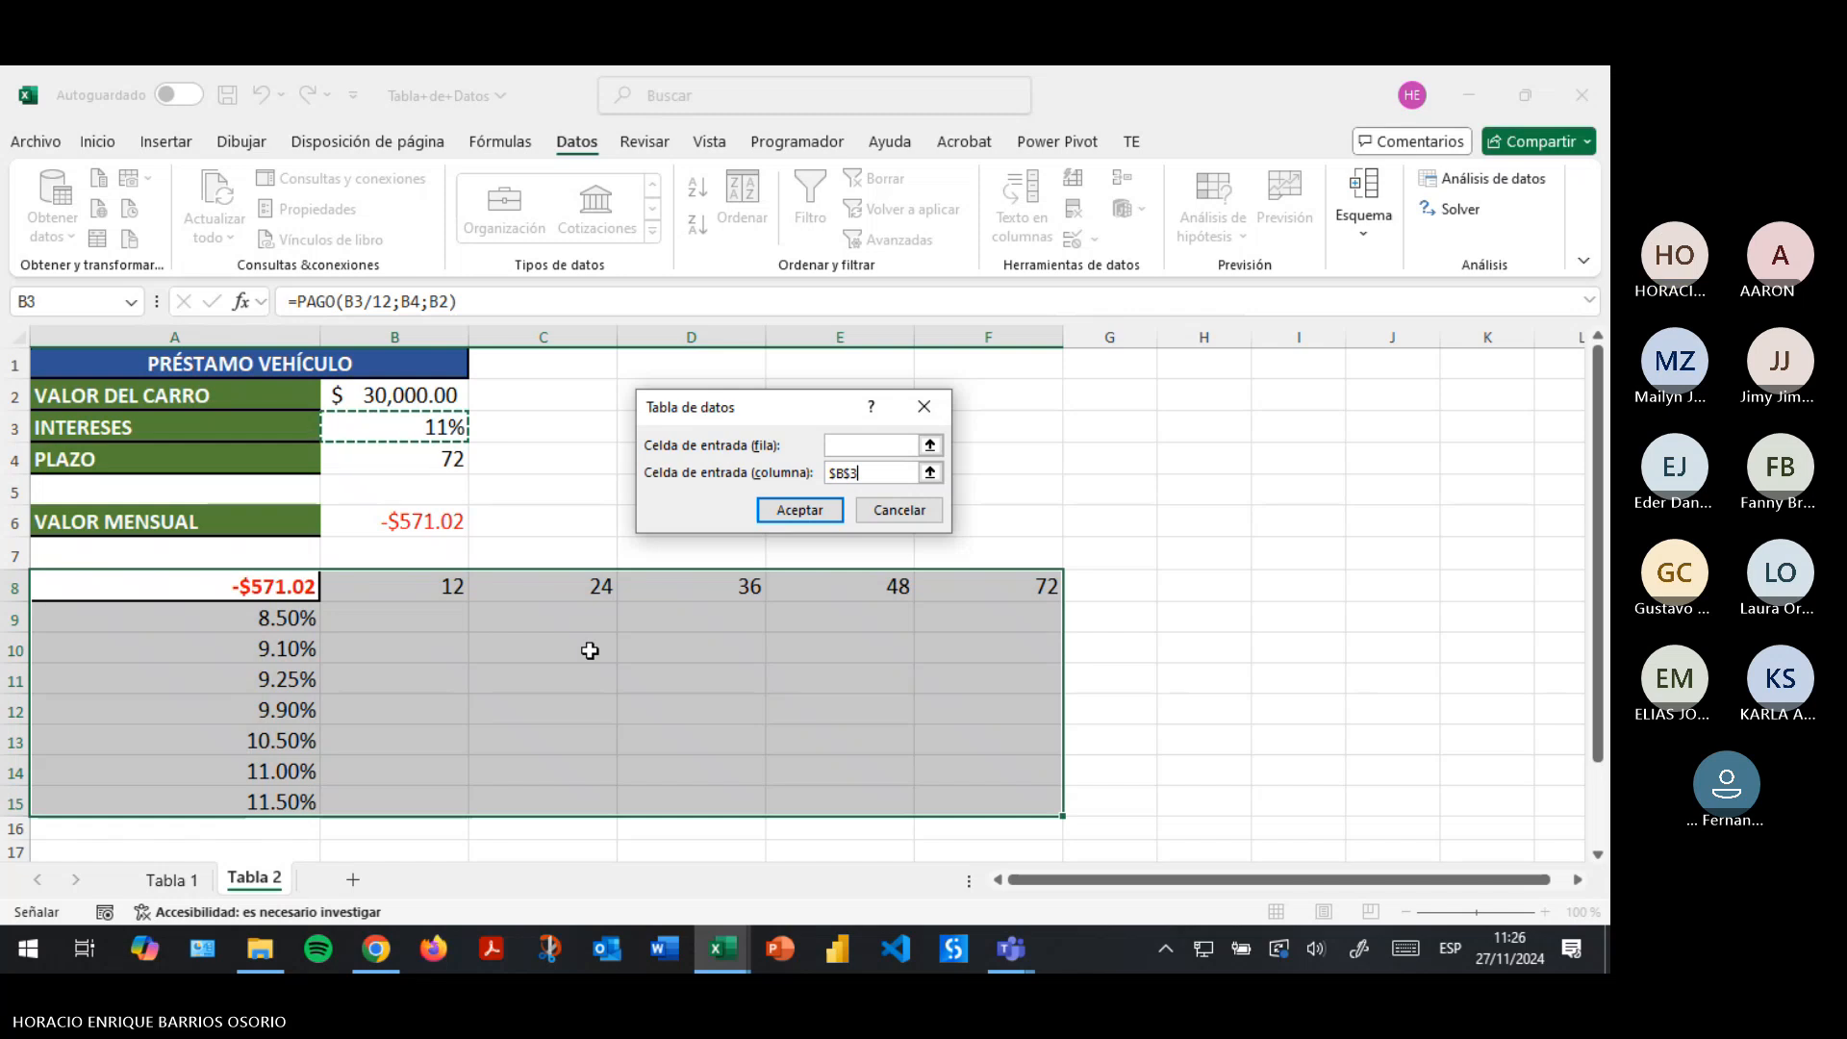
{"action": "double_click", "coordinate": [872, 470]}
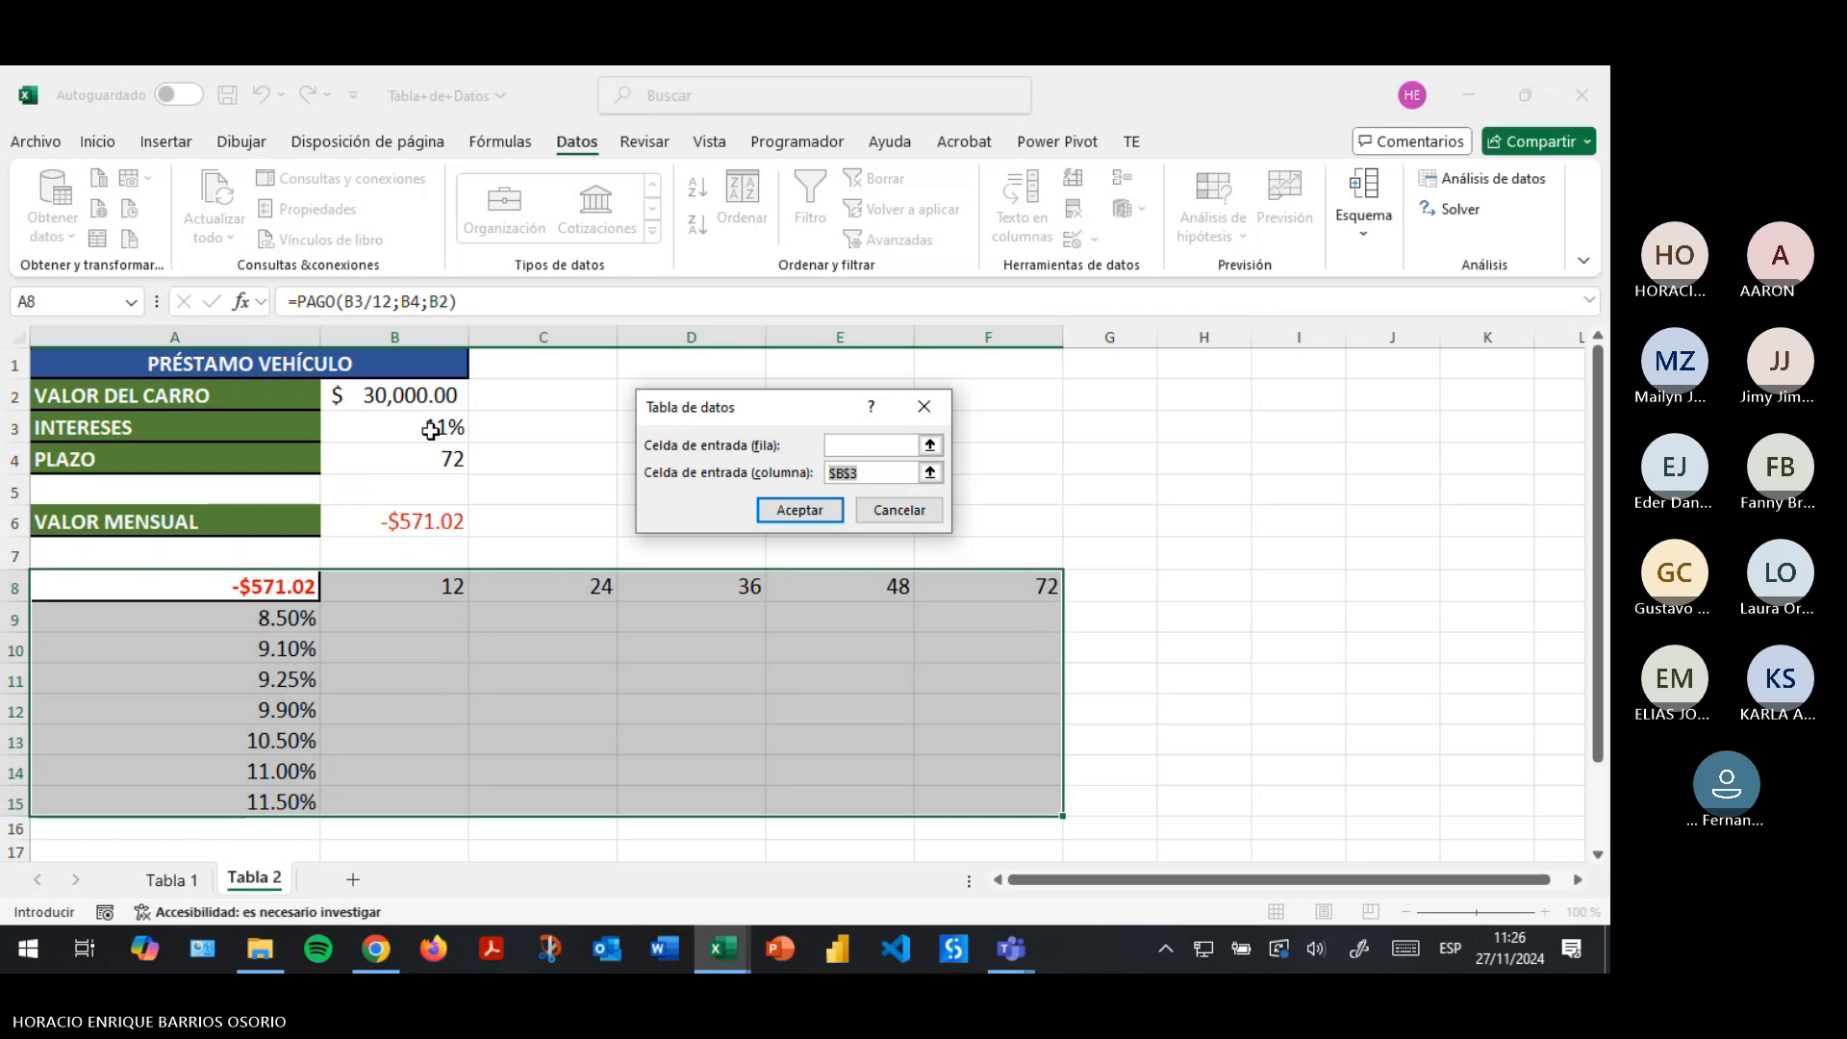
{"action": "left_click", "coordinate": [434, 428]}
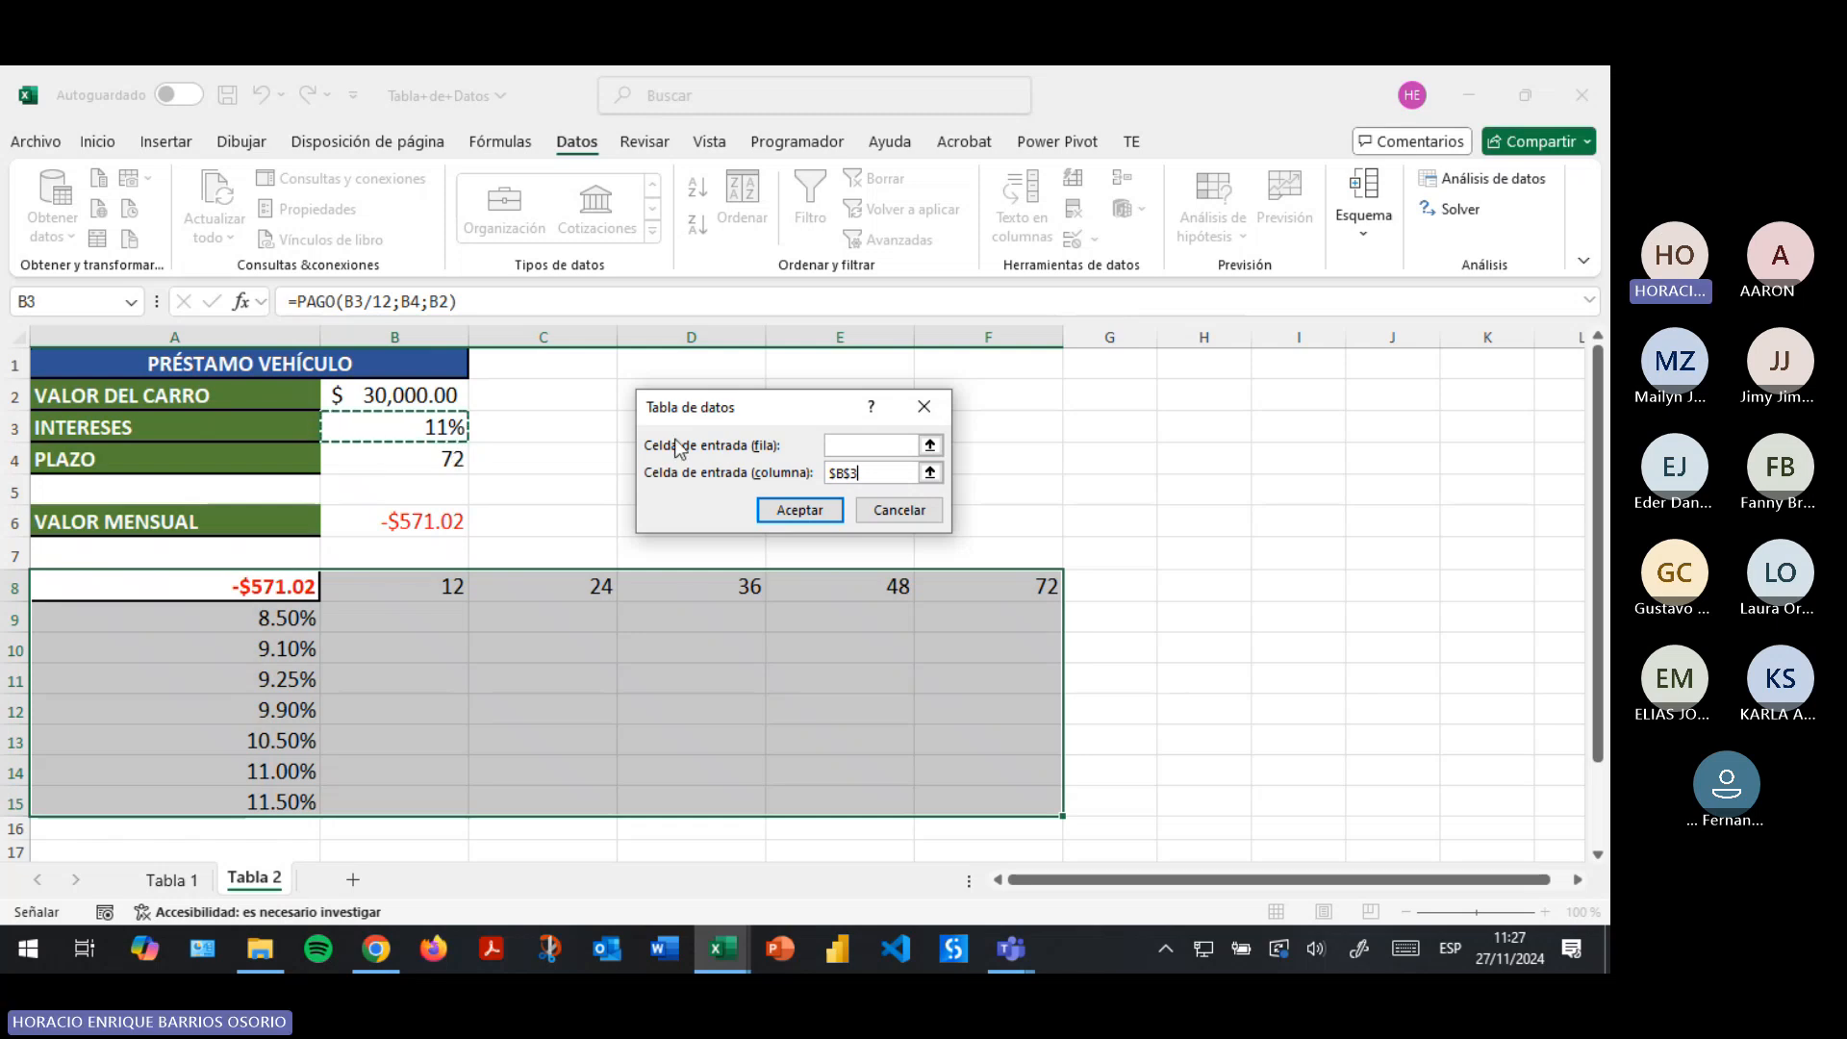
Set the loan term cell B4 as the row input cell and create the two-variable data table.
{"action": "left_click", "coordinate": [859, 445]}
{"action": "left_click", "coordinate": [384, 459]}
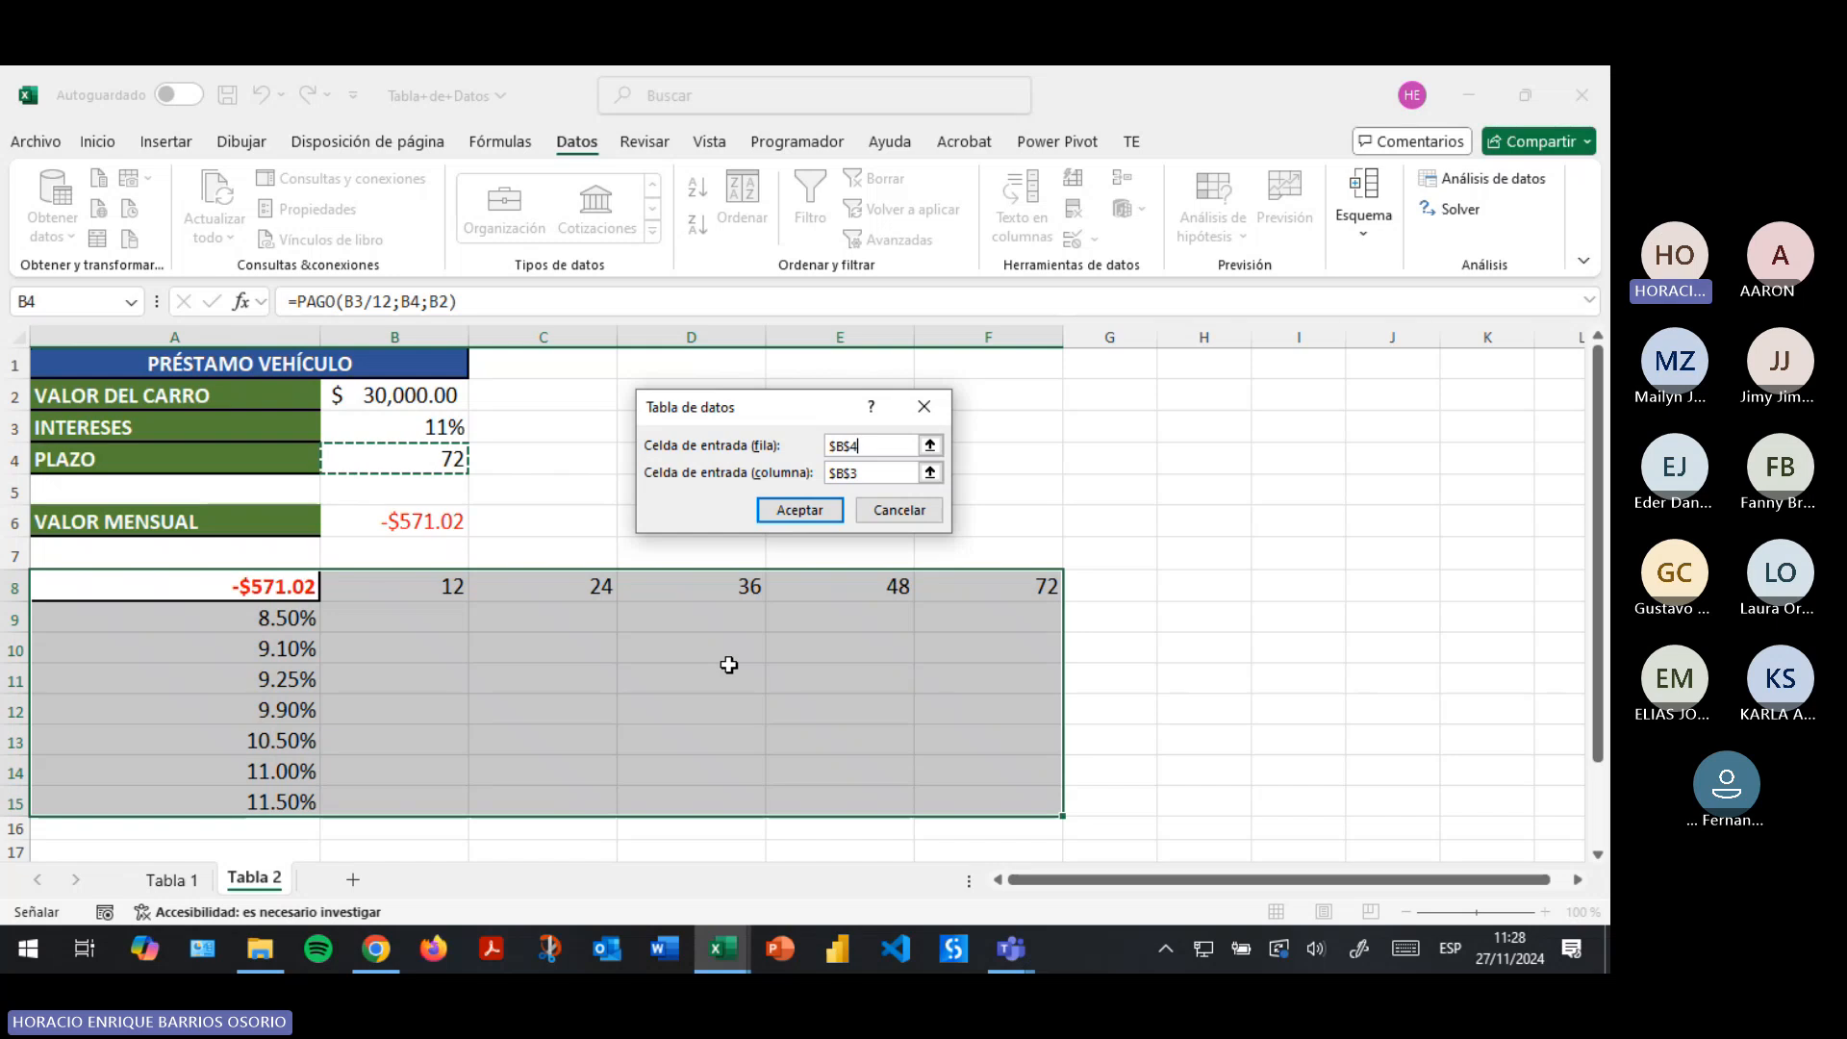
{"action": "left_click", "coordinate": [815, 518]}
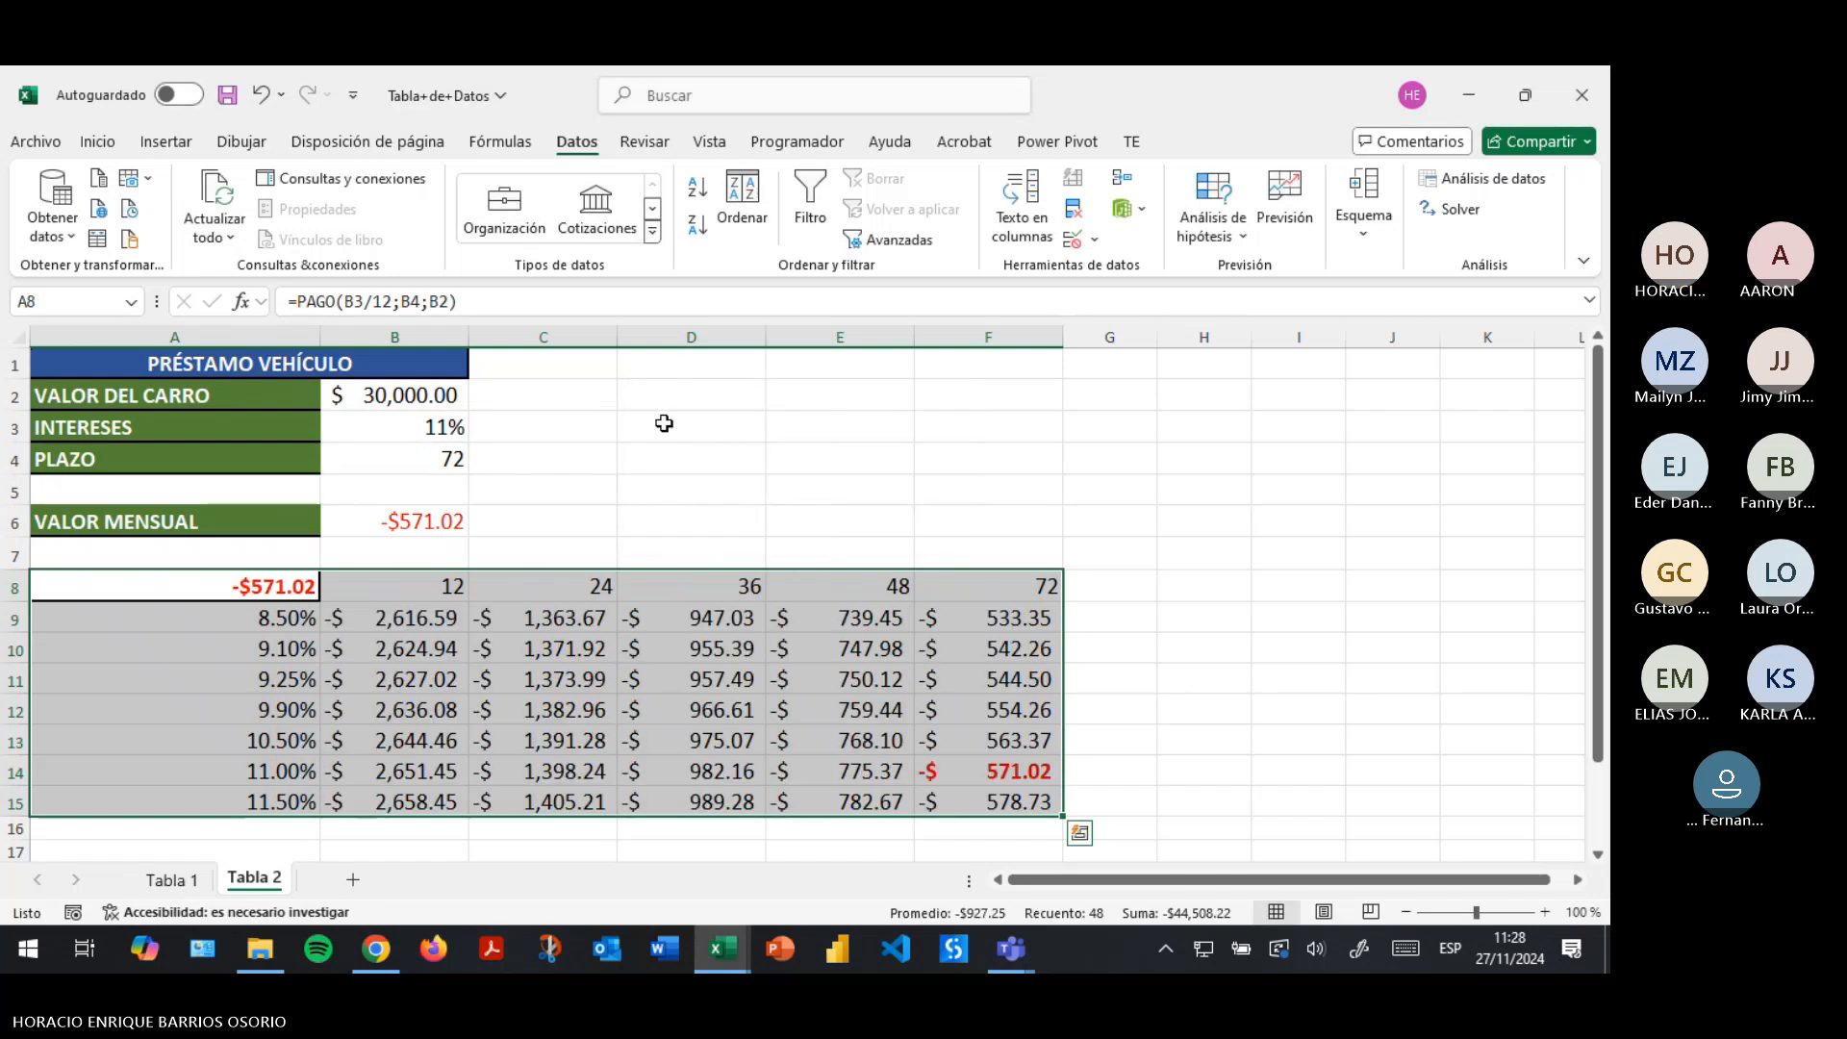
Review the calculated payments in B9:F15 against the interest rates in column A and the terms in row 8.
{"action": "left_click", "coordinate": [554, 434]}
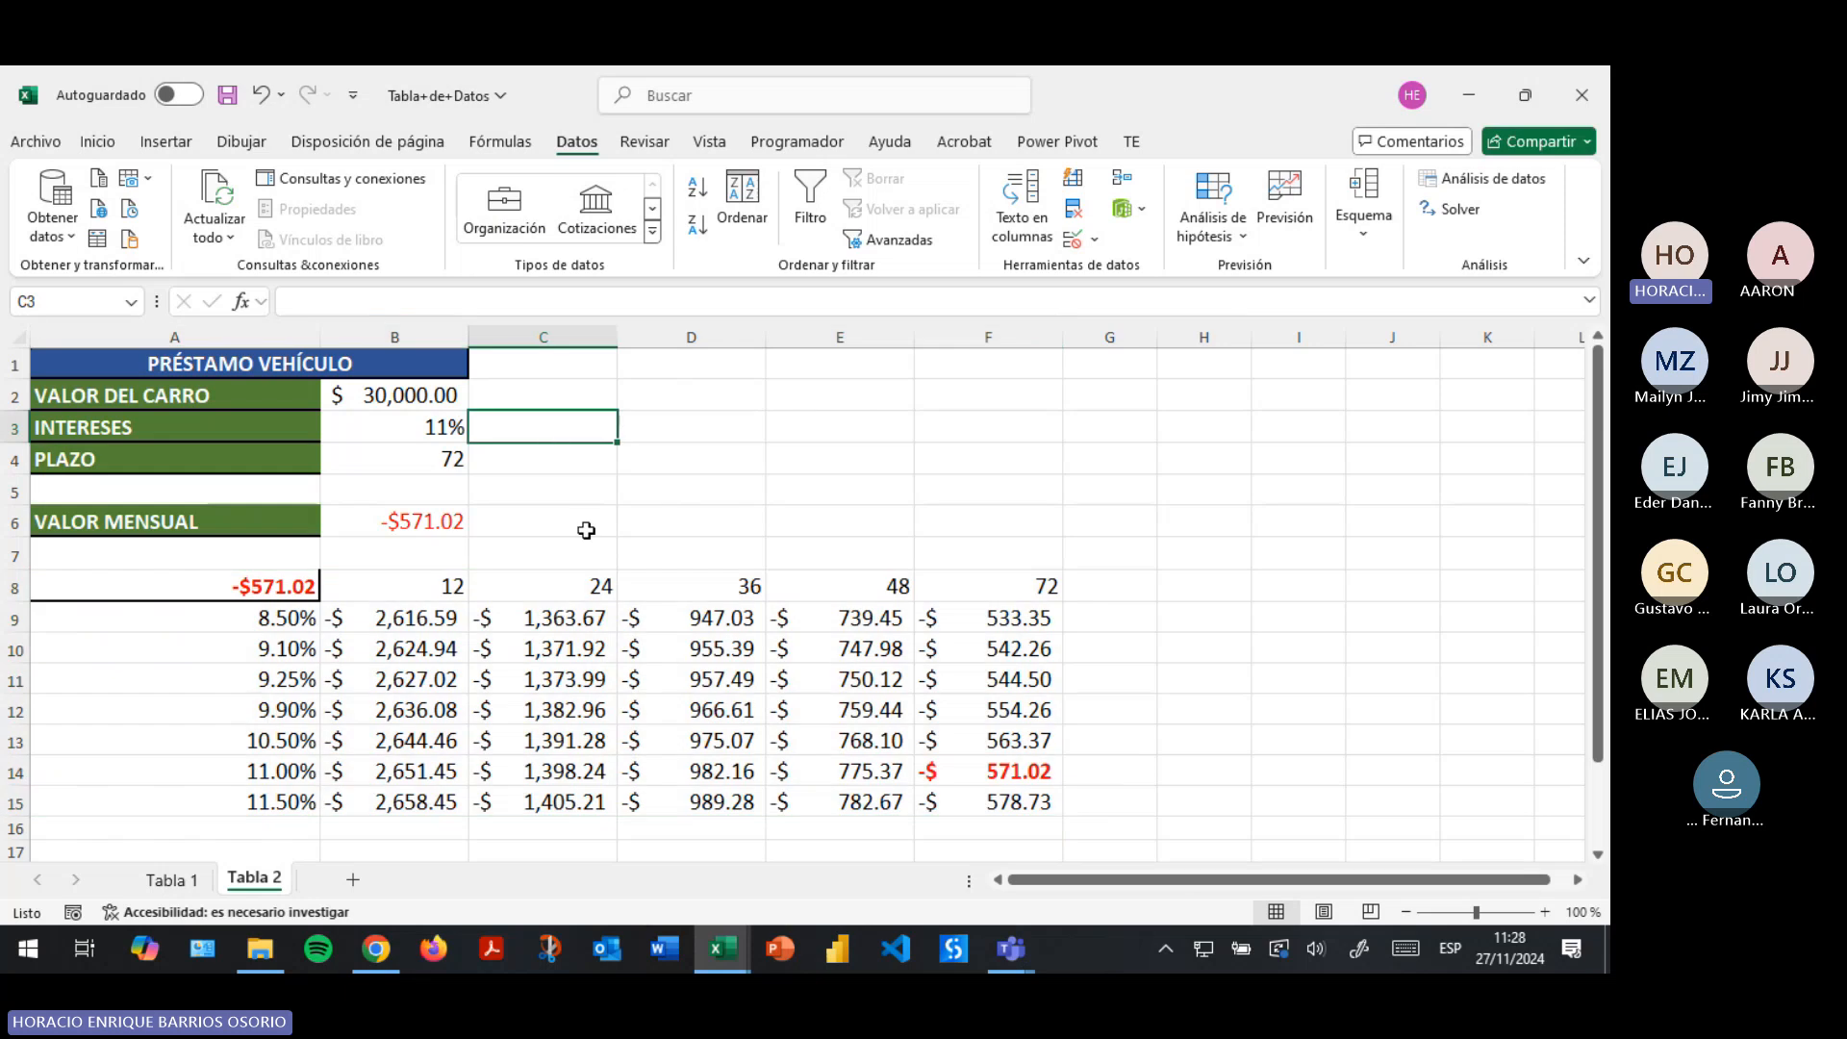
{"action": "left_click", "coordinate": [550, 532]}
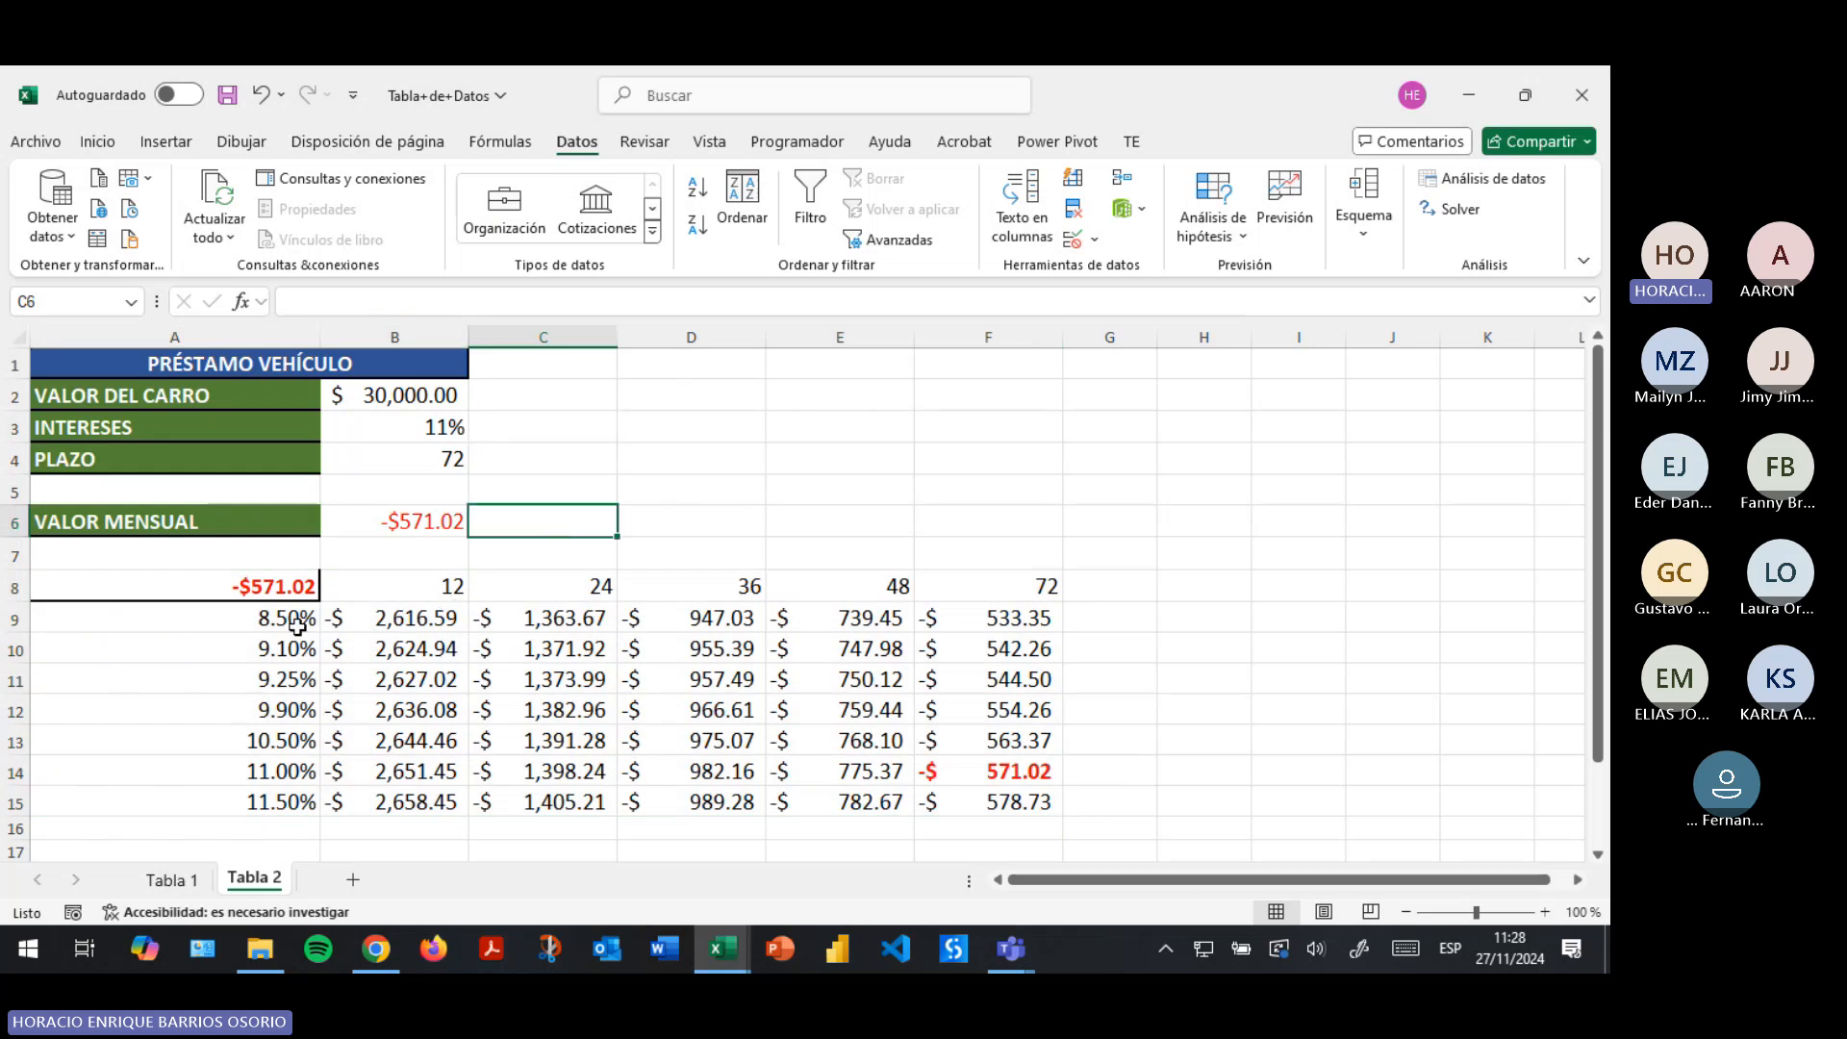
{"action": "left_click", "coordinate": [692, 498]}
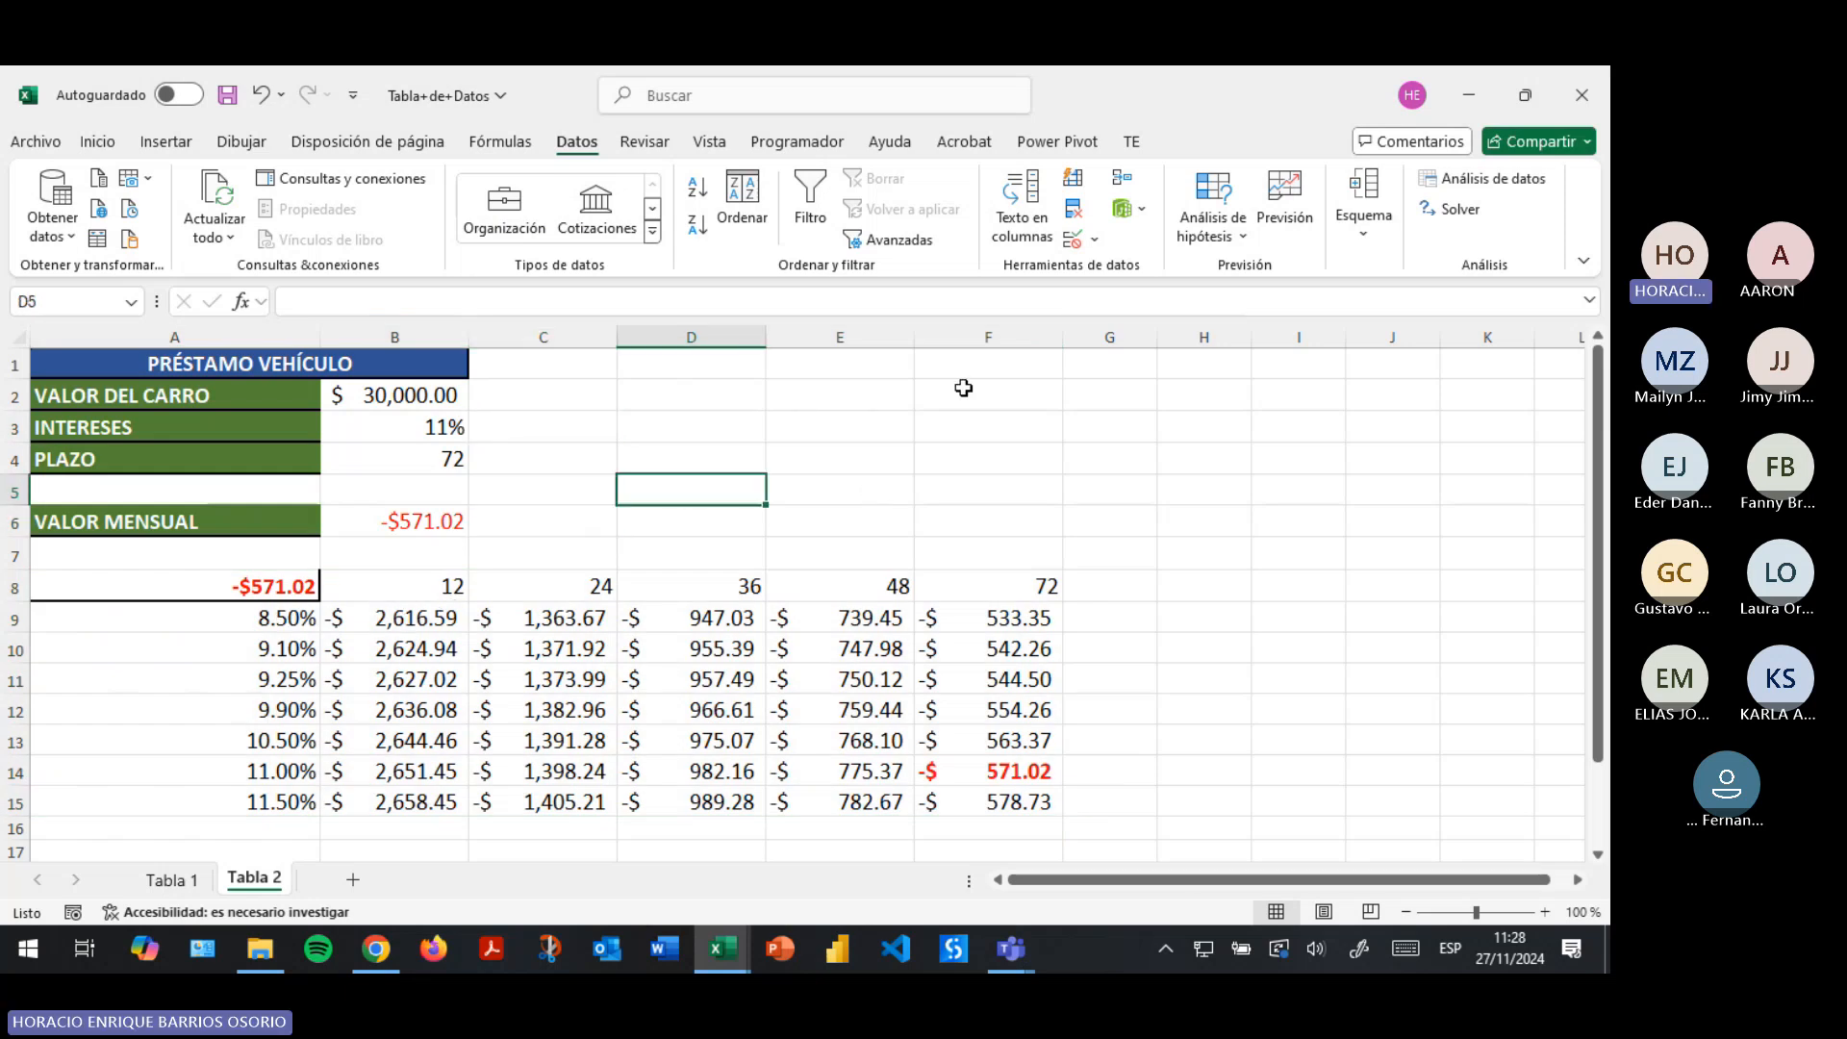
{"action": "left_click", "coordinate": [1243, 437]}
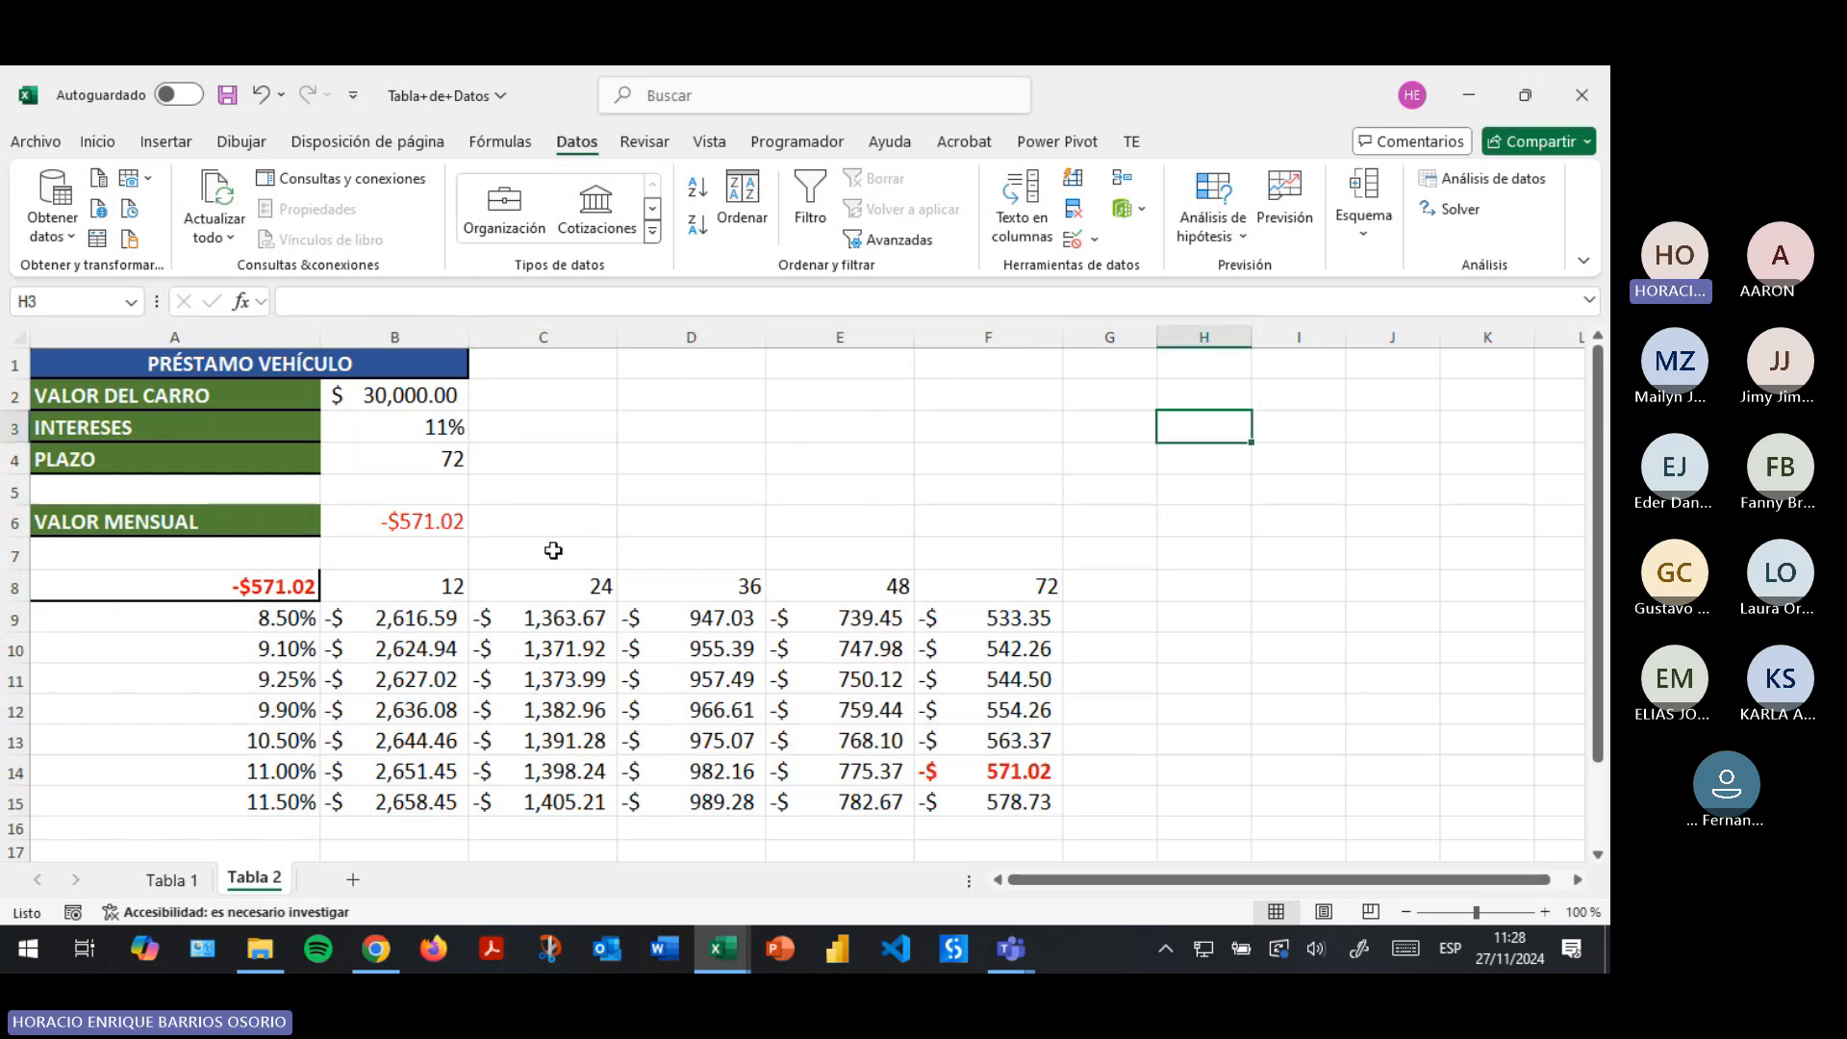
{"action": "left_click", "coordinate": [277, 625]}
{"action": "left_click", "coordinate": [382, 582]}
{"action": "left_click", "coordinate": [291, 608]}
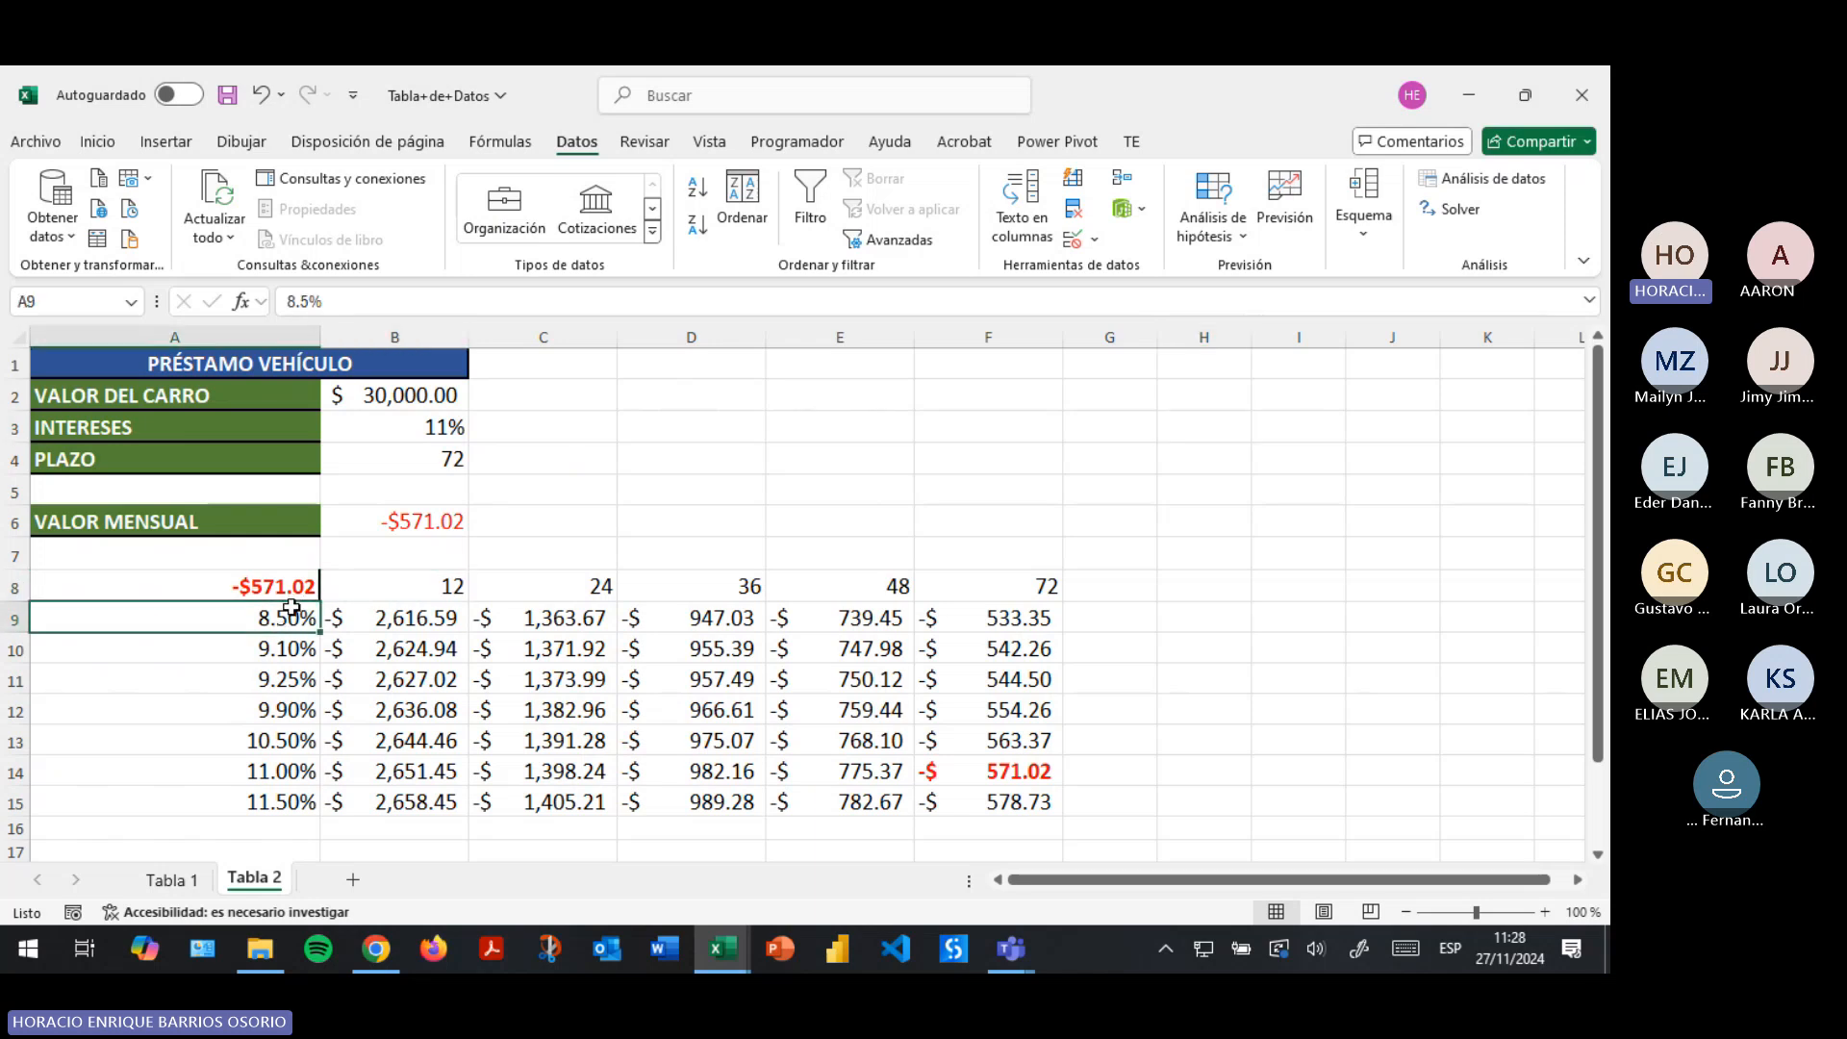
Compare the monthly payment in B6 with the rate and term headings and the payment in F14.
{"action": "left_click", "coordinate": [421, 529]}
{"action": "left_click", "coordinate": [277, 630]}
{"action": "left_click", "coordinate": [627, 579]}
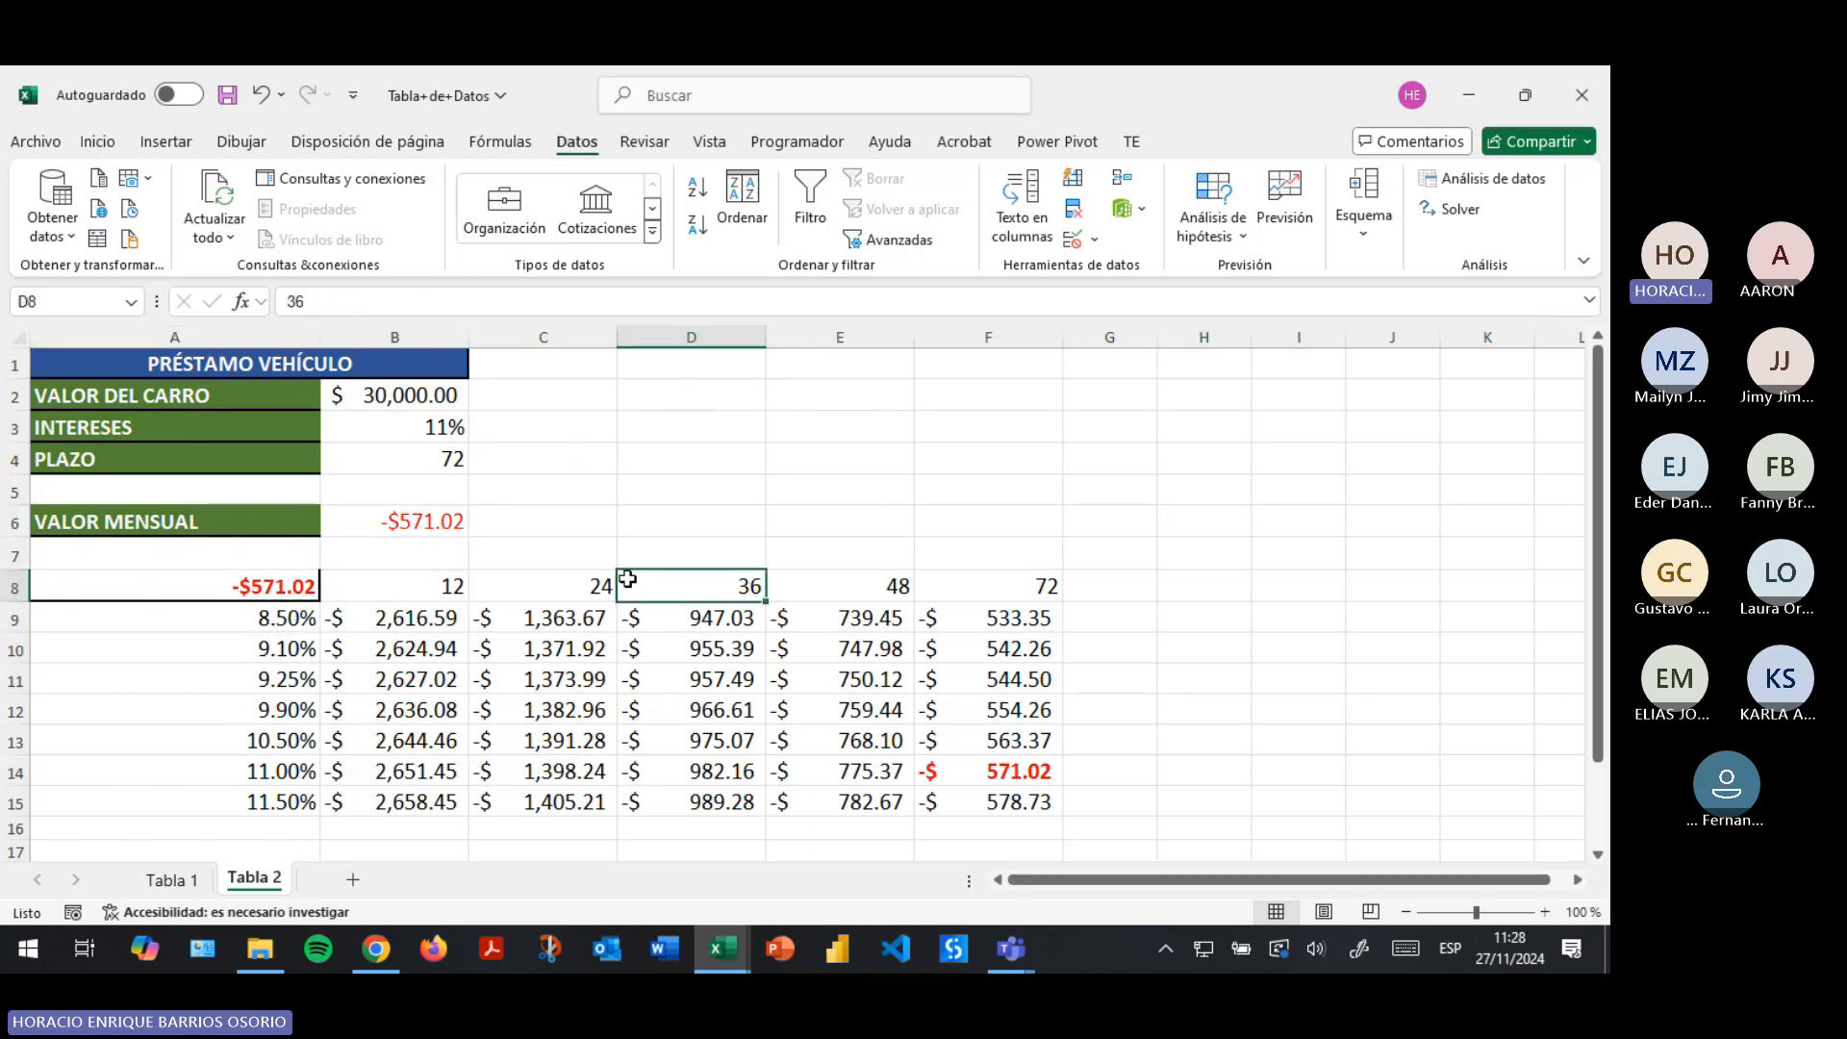
{"action": "left_click", "coordinate": [430, 615]}
{"action": "left_click", "coordinate": [1010, 776]}
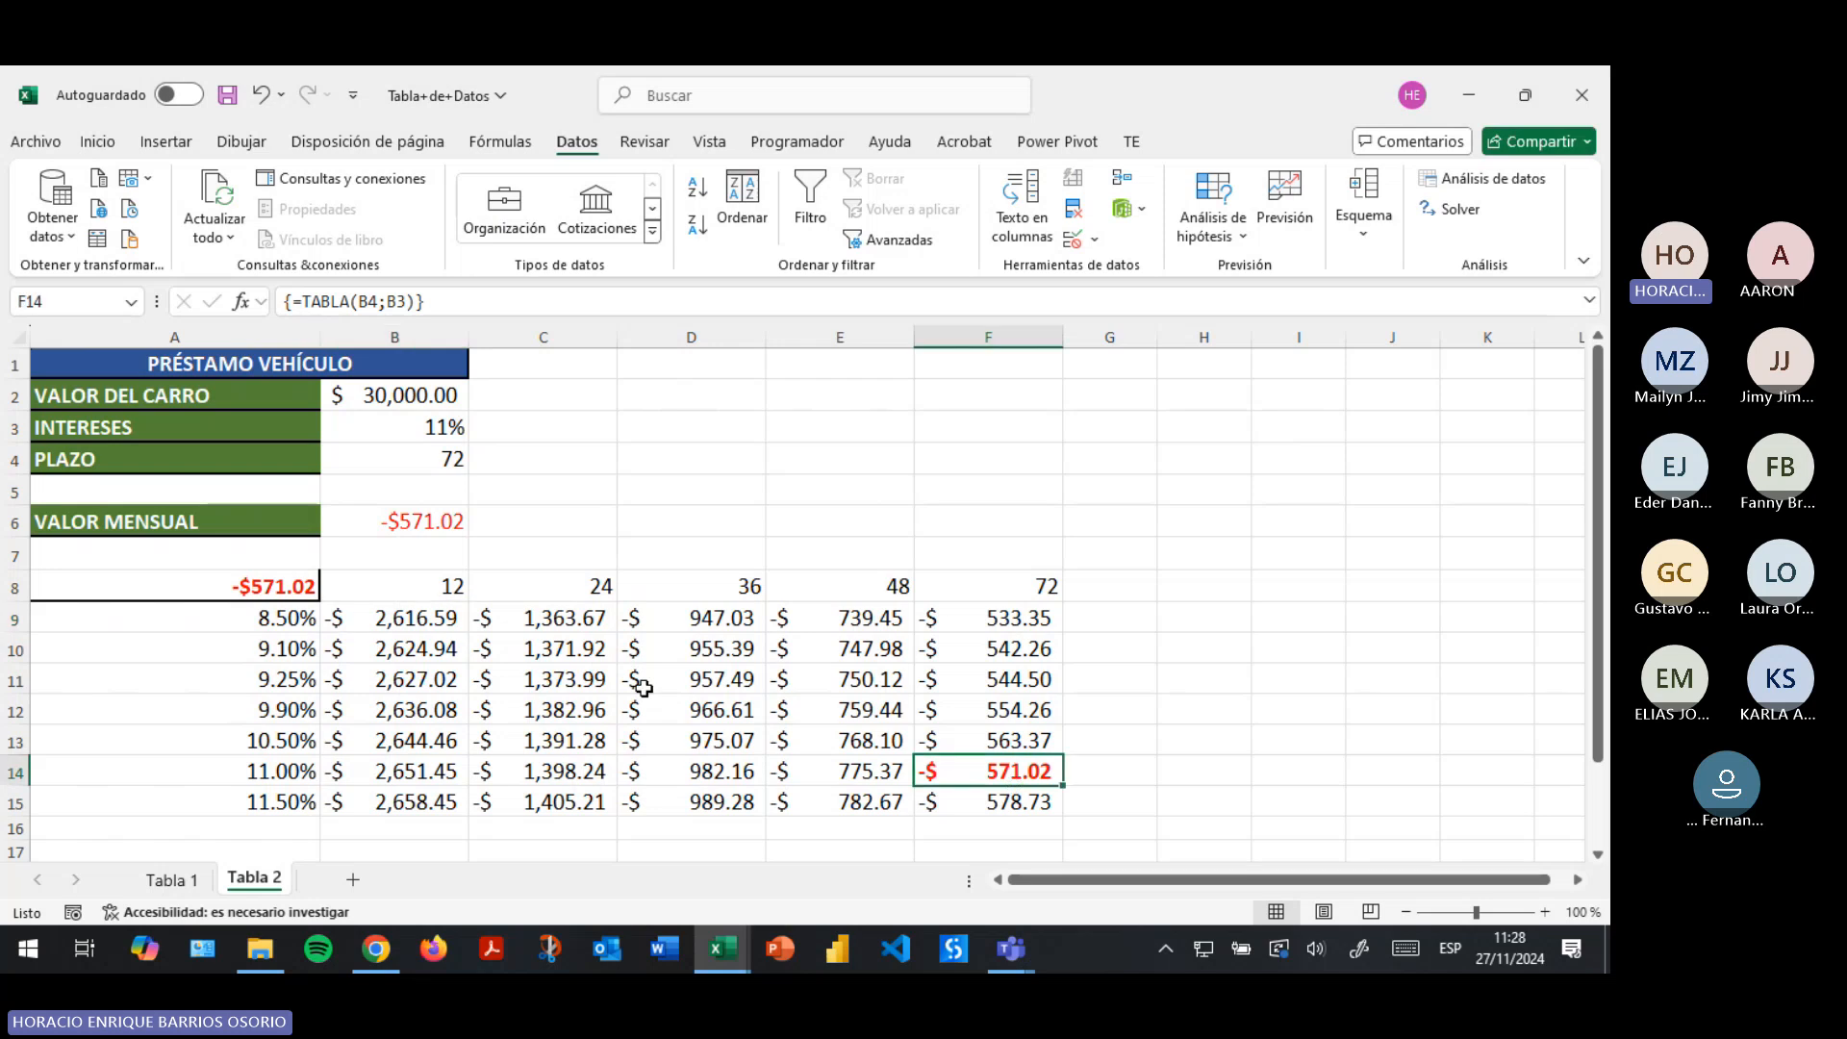
{"action": "left_click", "coordinate": [445, 618]}
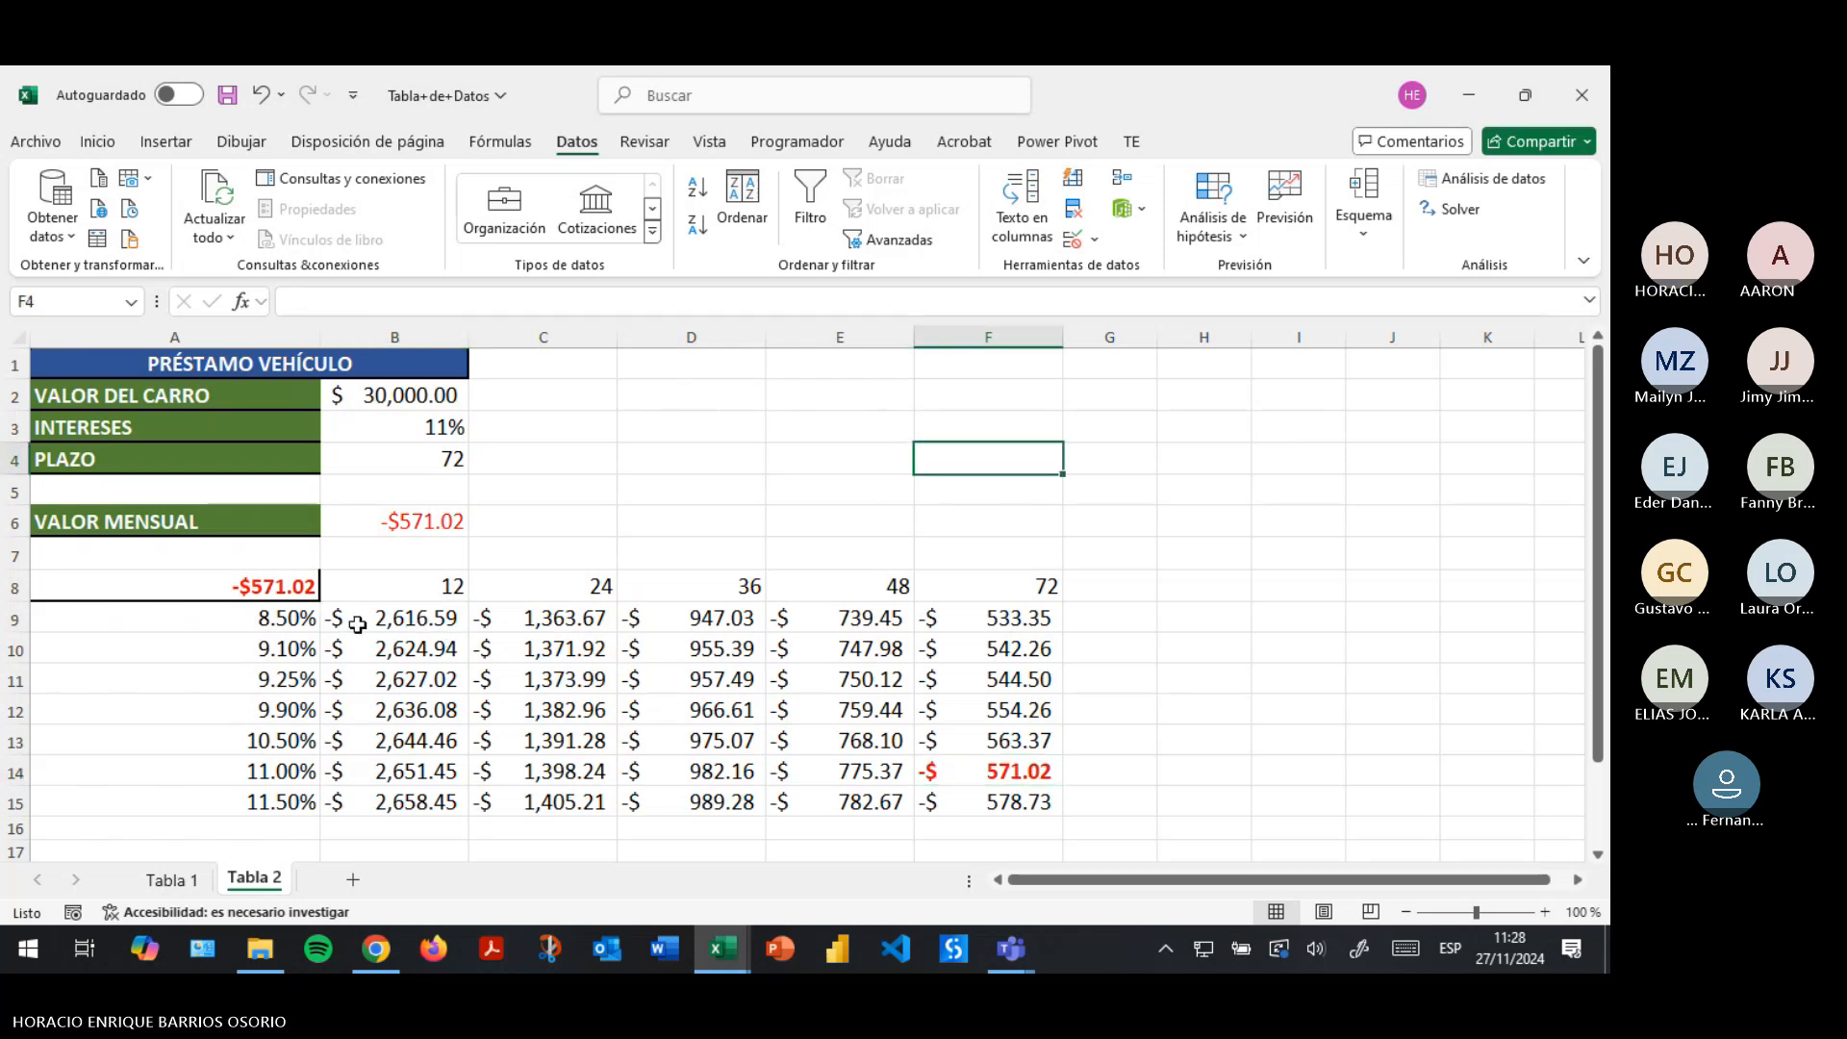
Inspect the TABLA array formula behind the payments in several cells of B9:F15.
{"action": "left_click", "coordinate": [360, 623]}
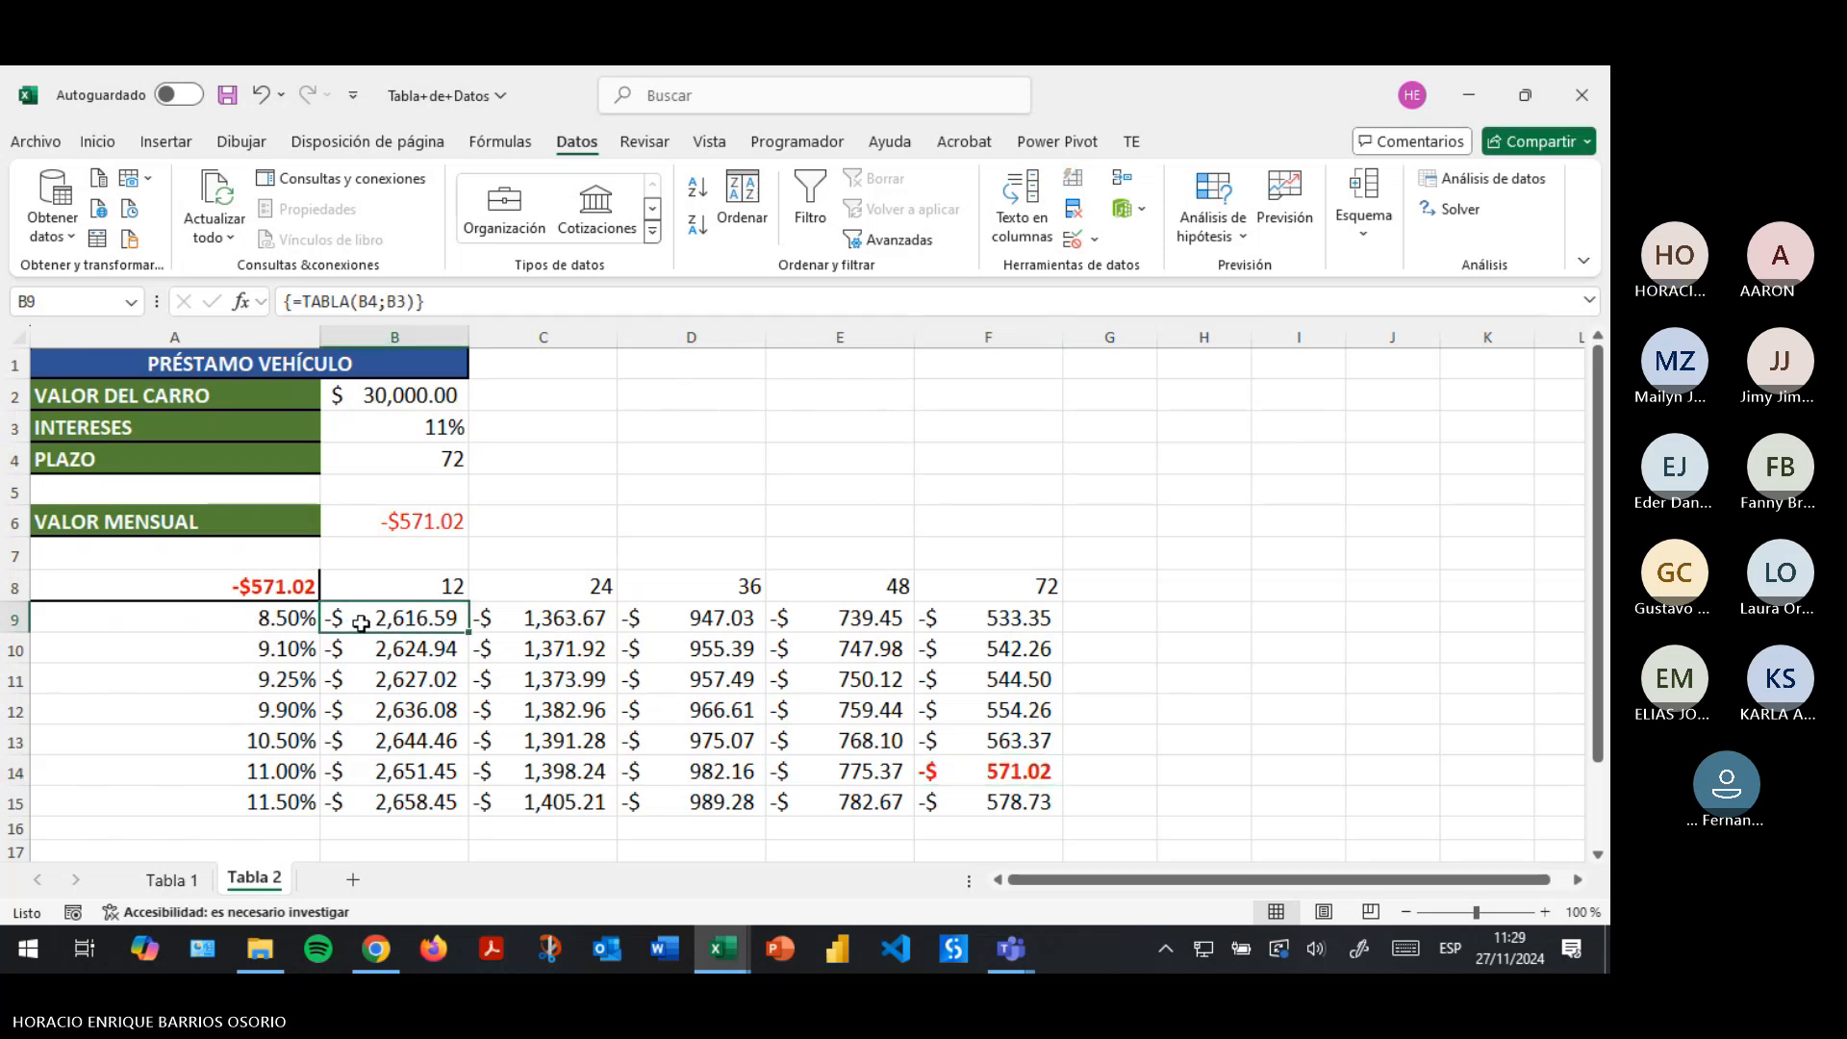
{"action": "left_click", "coordinate": [564, 617]}
{"action": "left_click", "coordinate": [397, 619]}
{"action": "left_click", "coordinate": [396, 651]}
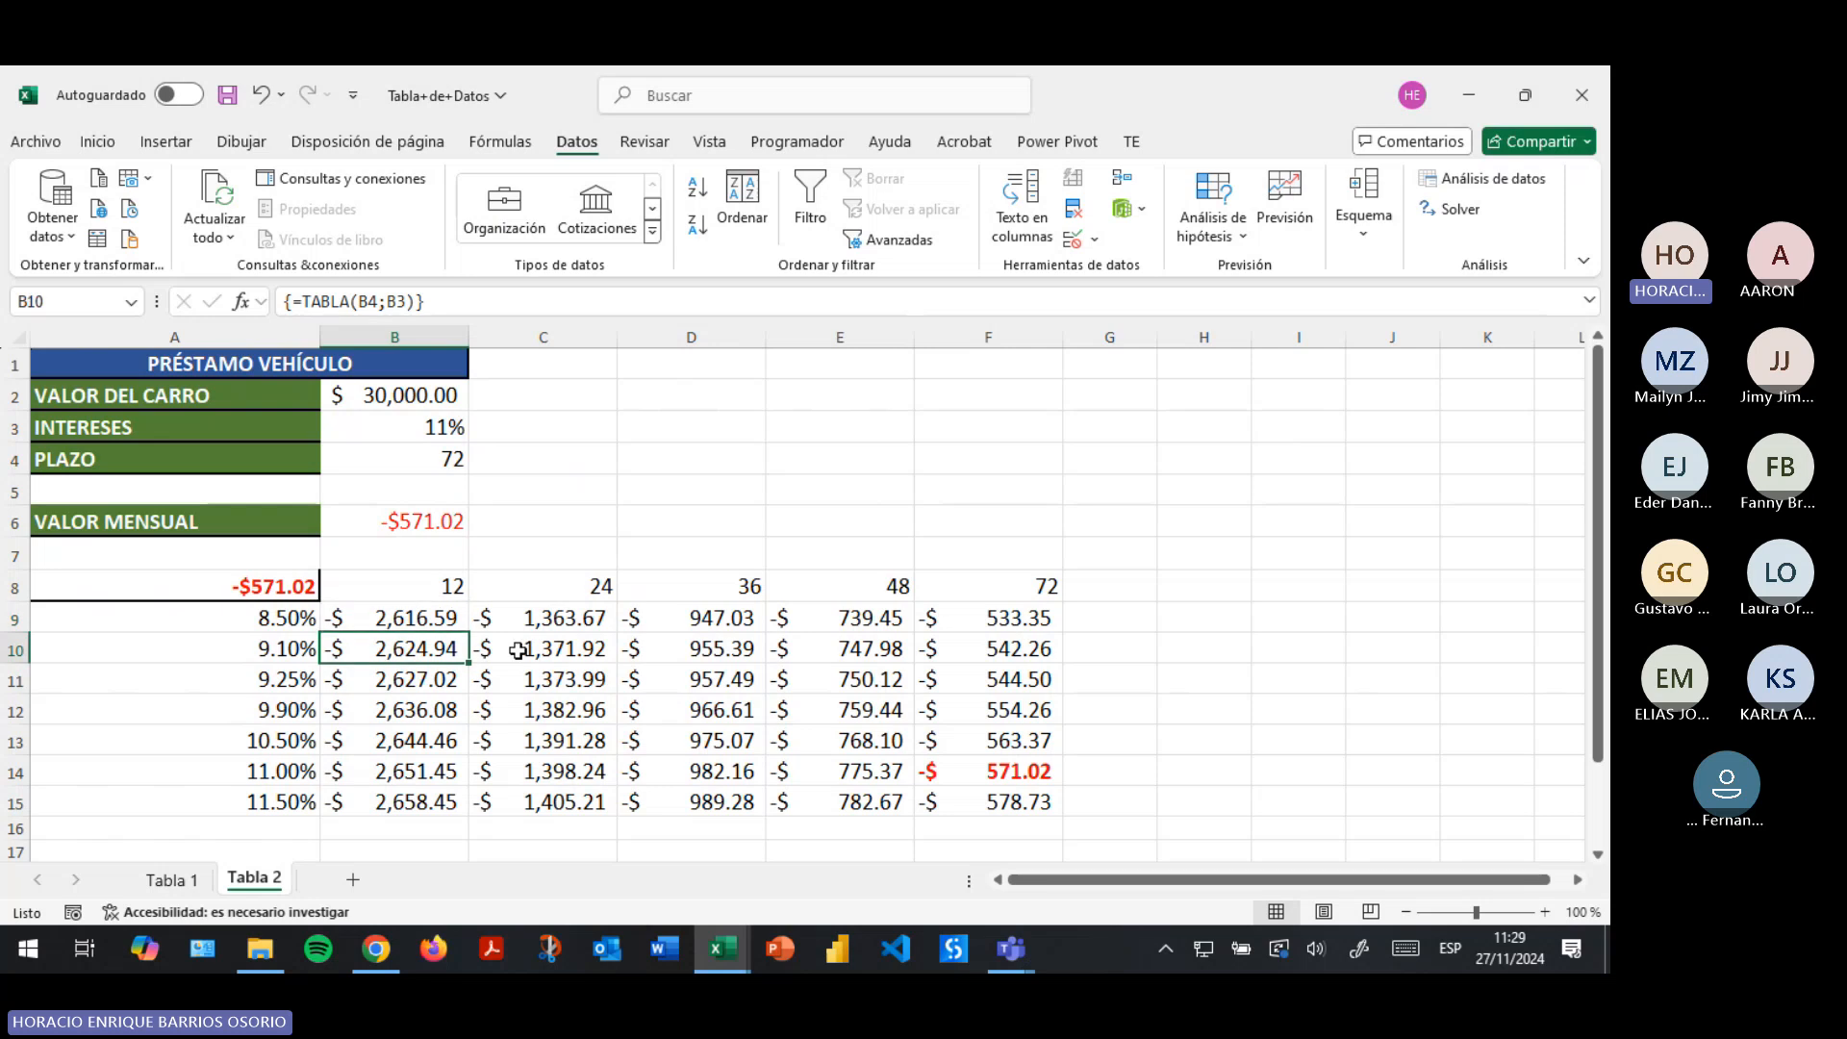
{"action": "left_click", "coordinate": [473, 648]}
{"action": "left_click", "coordinate": [435, 679]}
{"action": "left_click", "coordinate": [847, 711]}
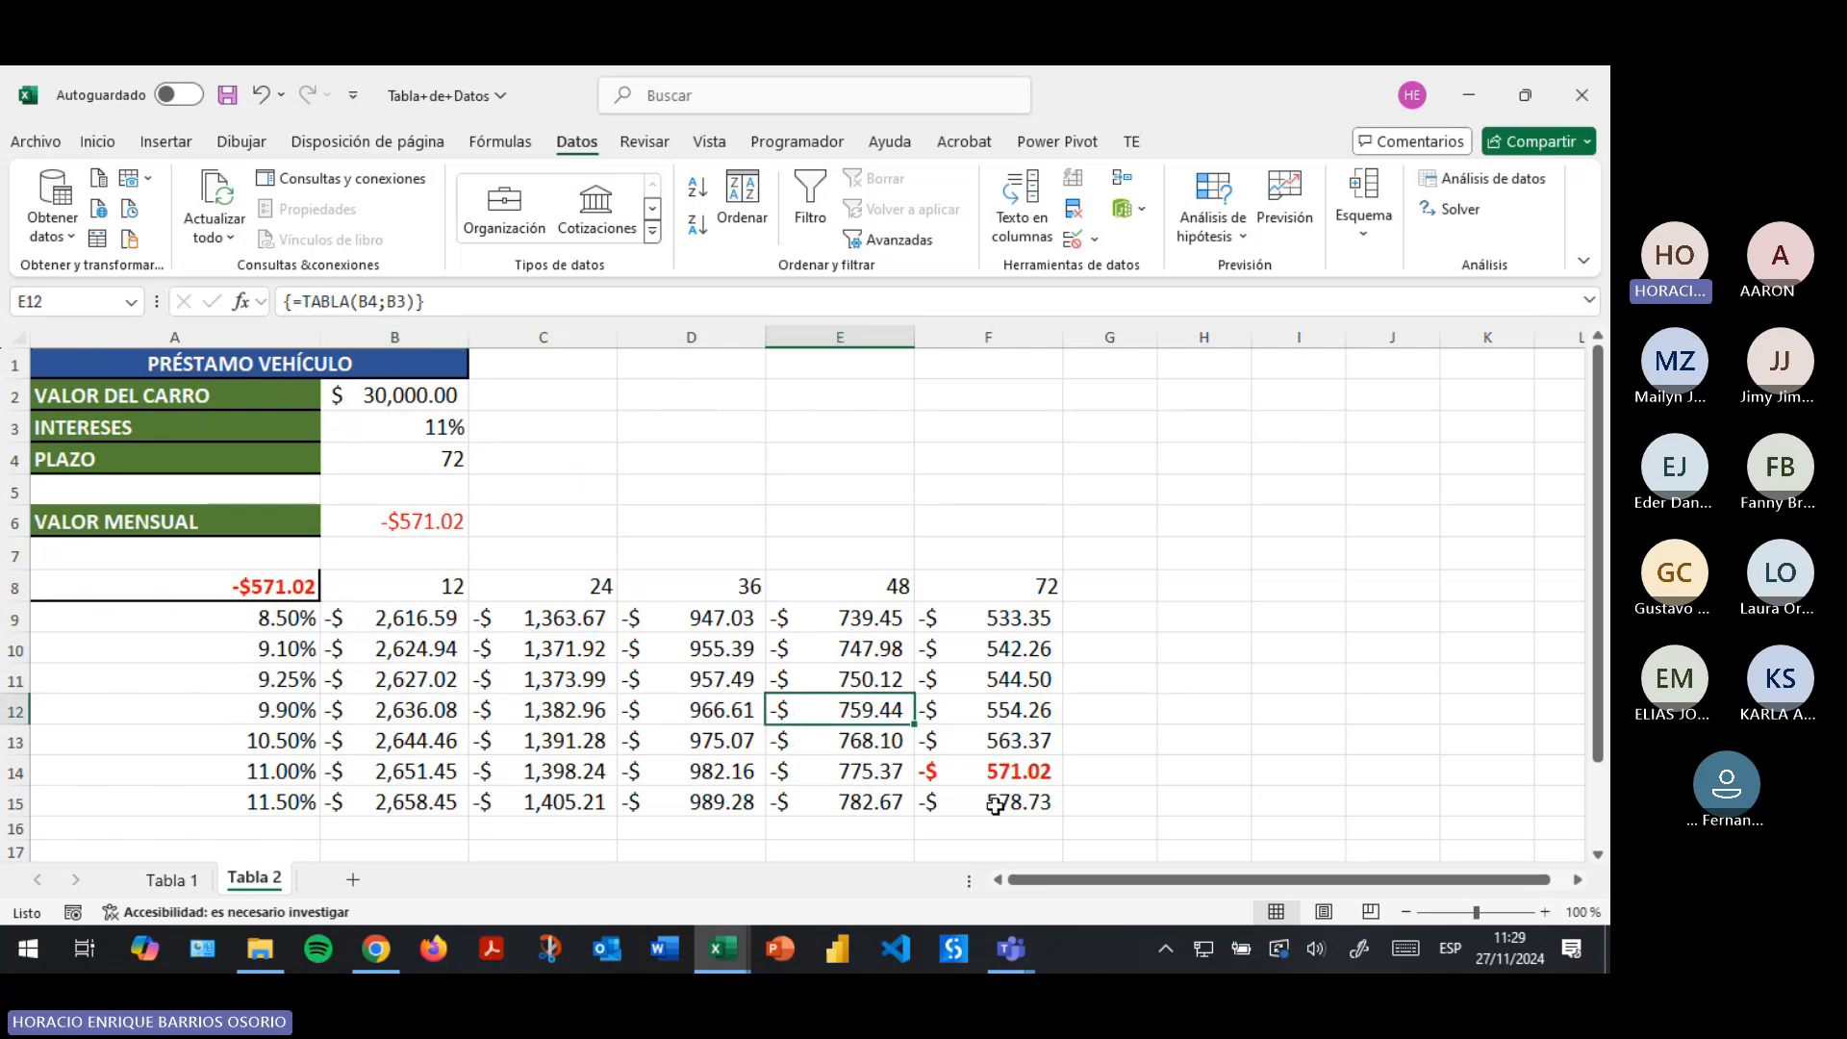
{"action": "left_click", "coordinate": [995, 806]}
{"action": "left_click", "coordinate": [410, 613]}
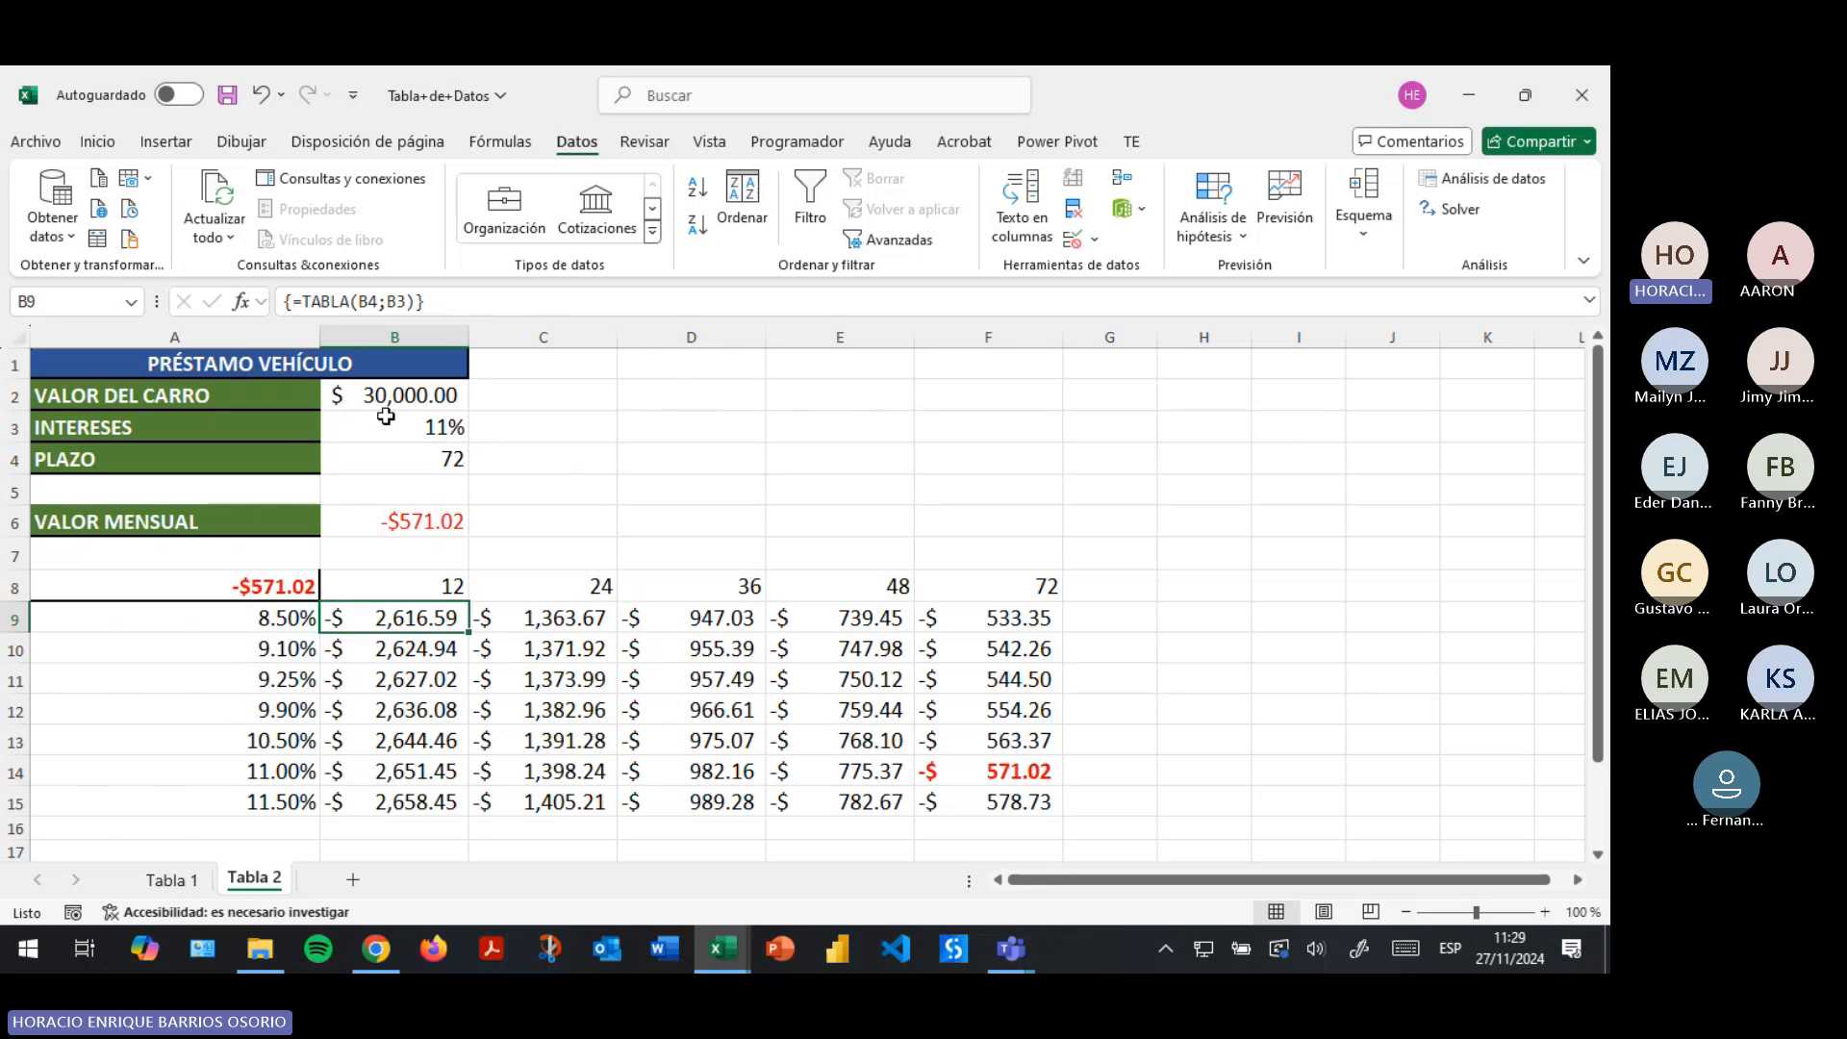
Examine the row and column input references in B9's TABLA formula, leaving it unedited.
{"action": "left_click", "coordinate": [286, 301]}
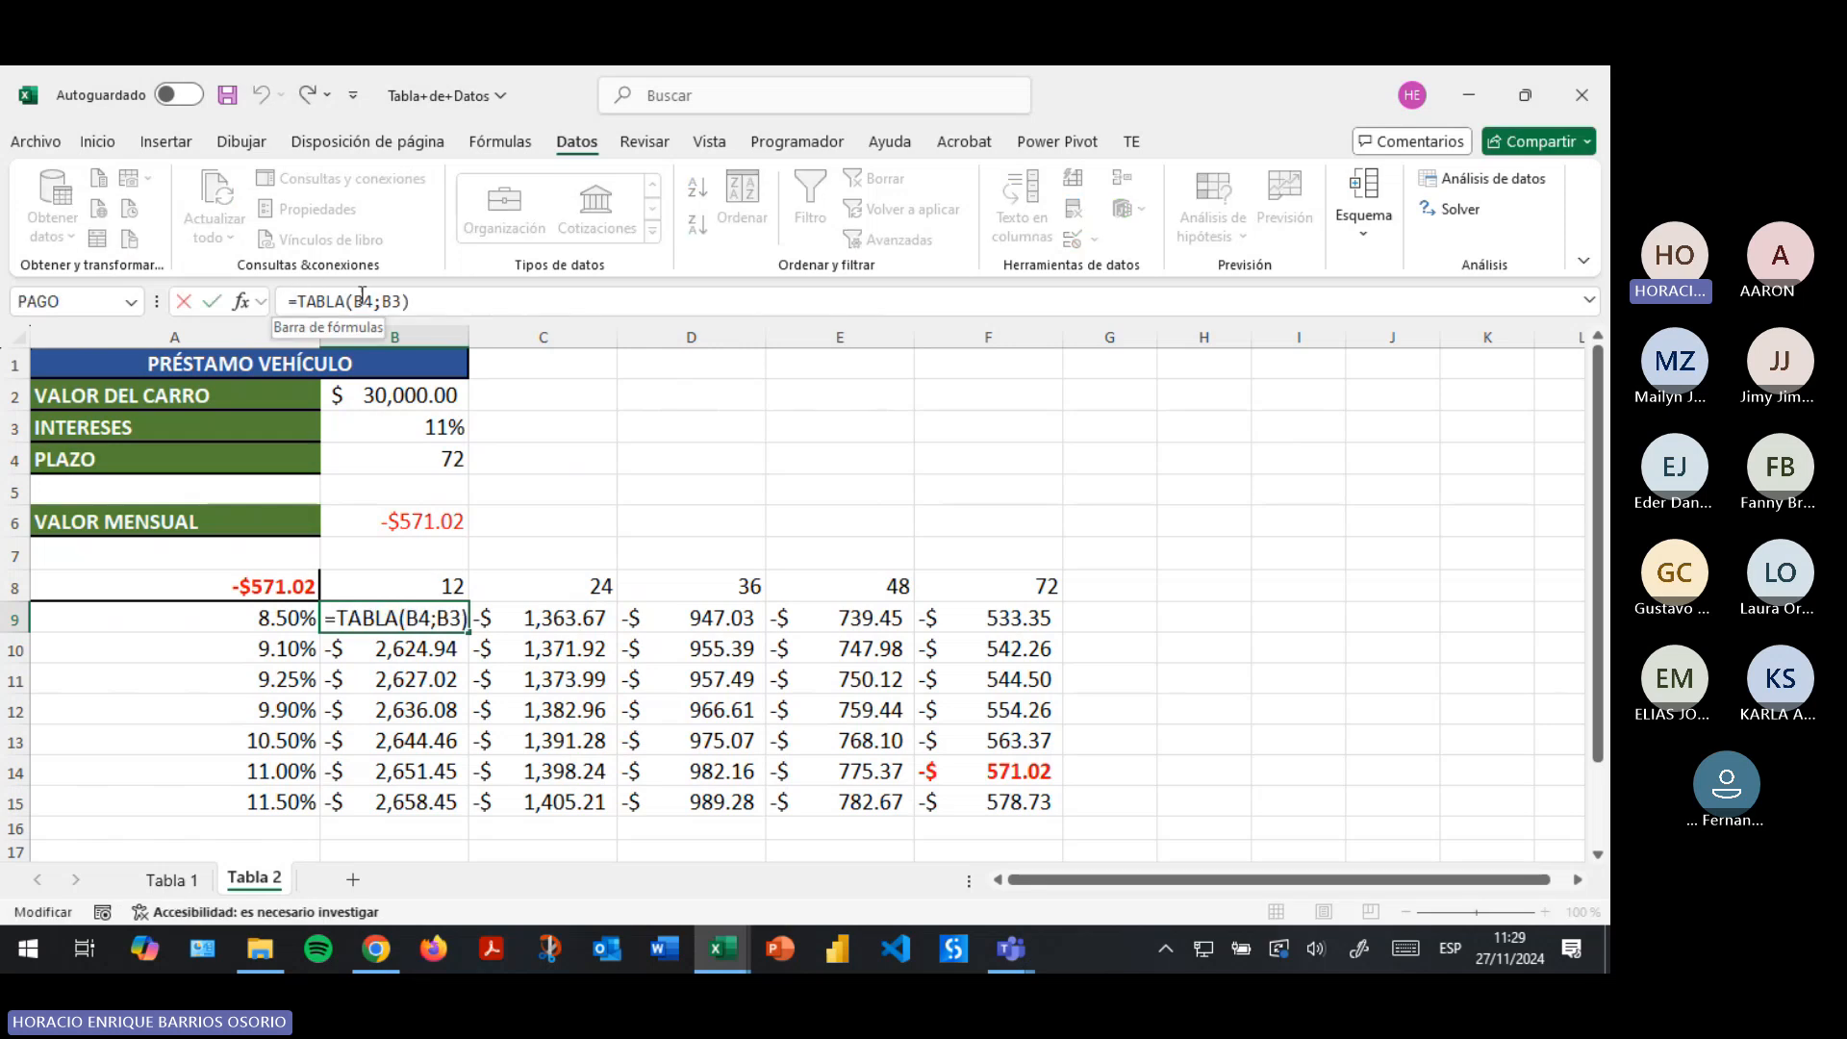
{"action": "left_click", "coordinate": [301, 301]}
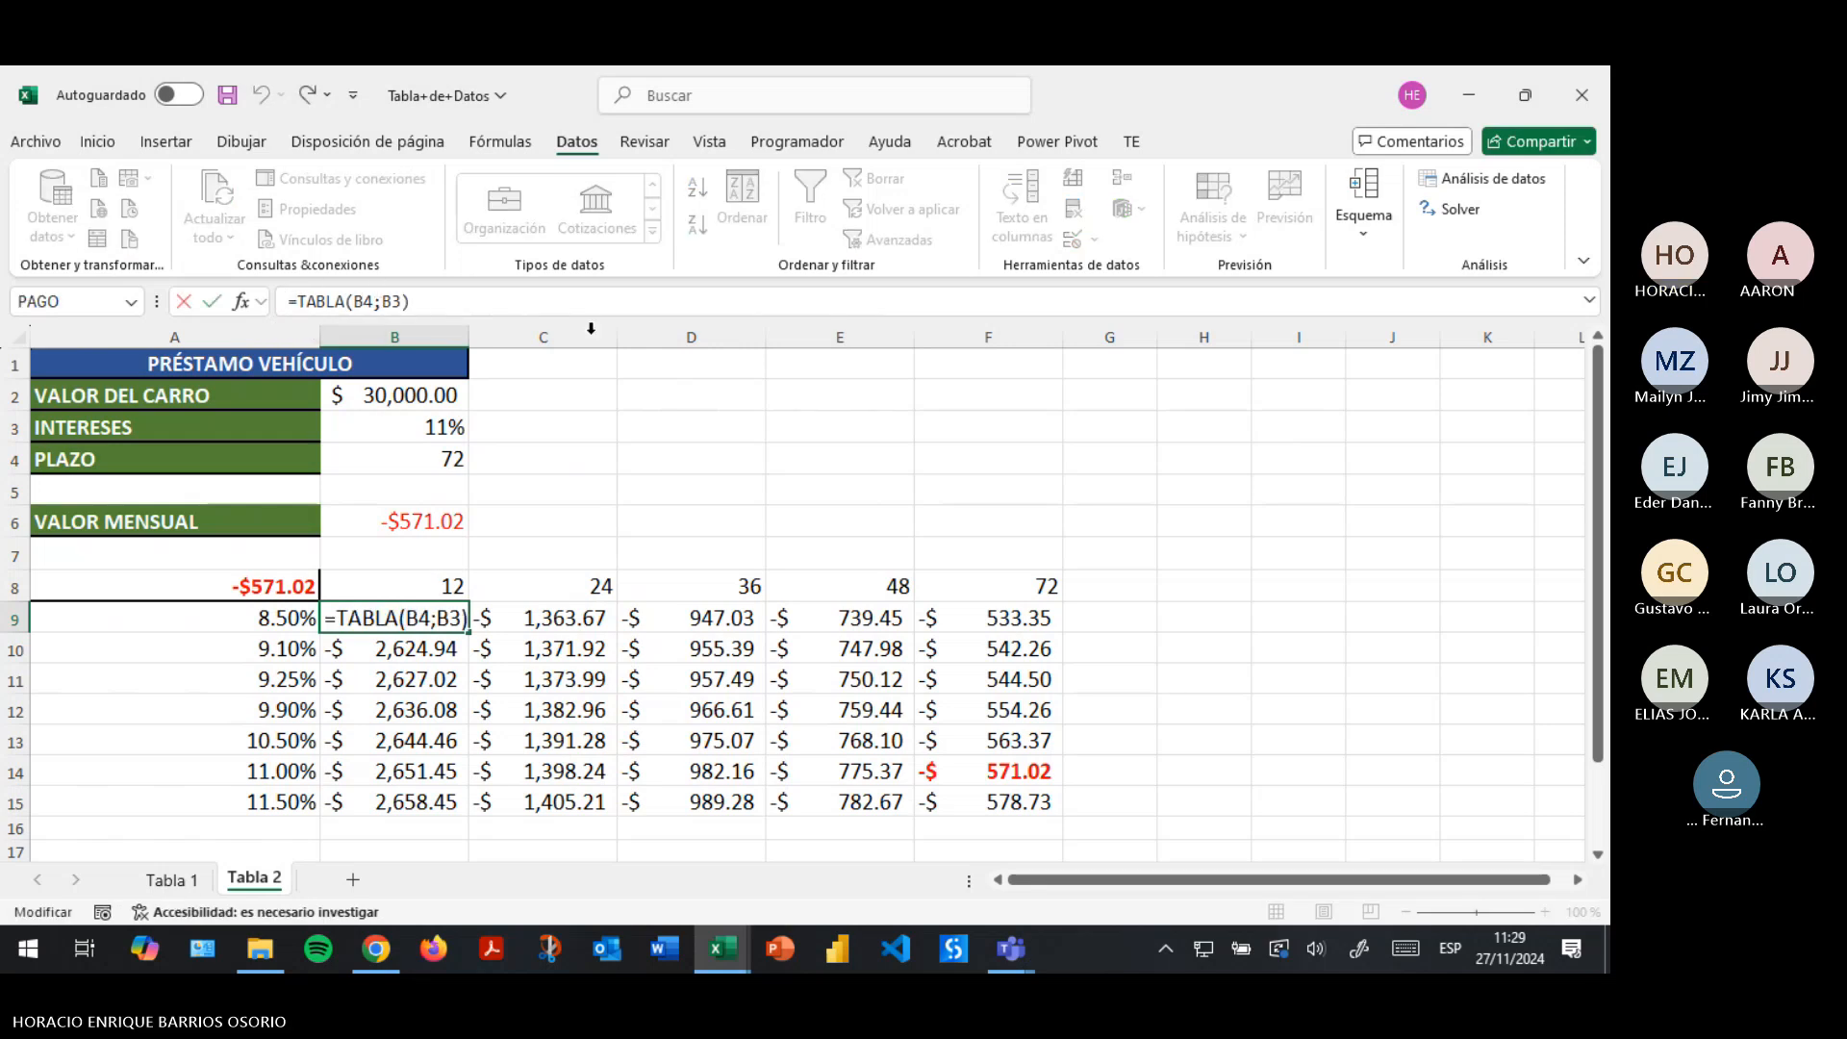
{"action": "key", "text": "Escape"}
{"action": "left_click", "coordinate": [517, 677]}
{"action": "left_click", "coordinate": [358, 620]}
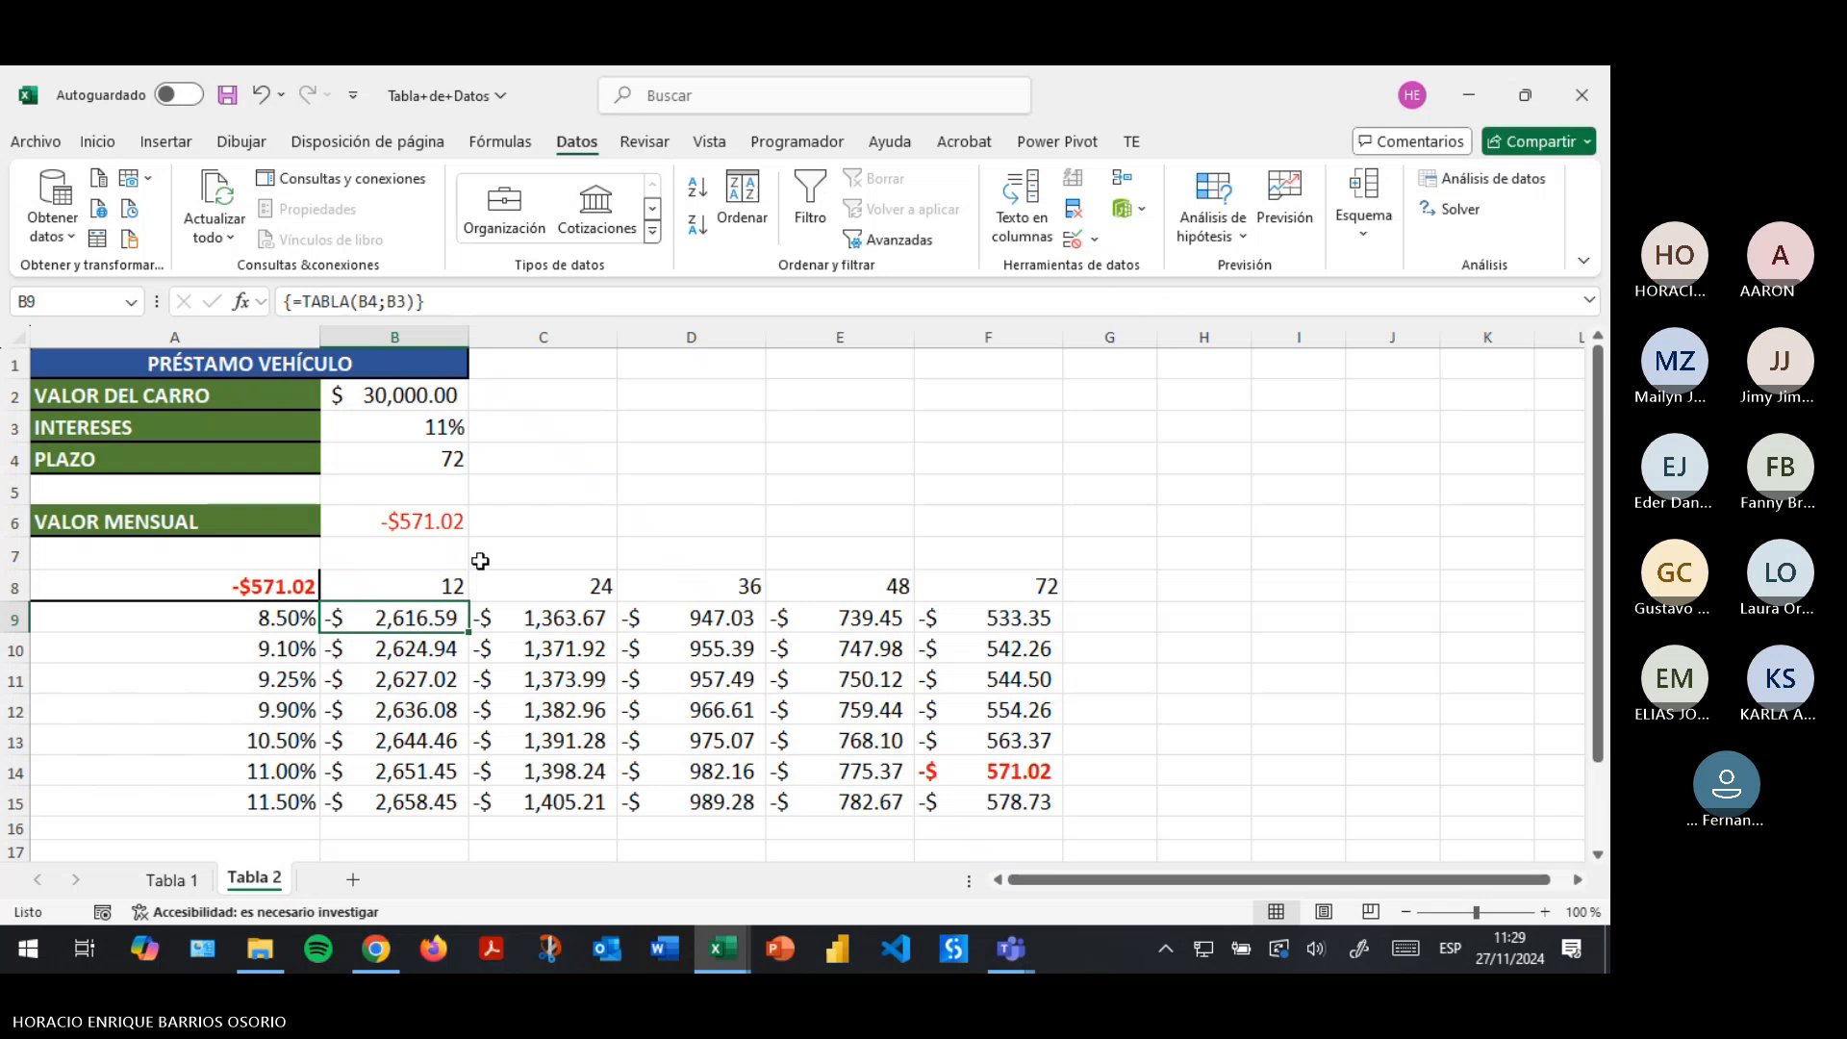
Check the array formula cell by cell across the data table results in B9:F15.
{"action": "key", "text": "Down"}
{"action": "key", "text": "Right"}
{"action": "key", "text": "Down"}
{"action": "key", "text": "Right"}
{"action": "key", "text": "Down"}
{"action": "key", "text": "Right"}
{"action": "key", "text": "Down"}
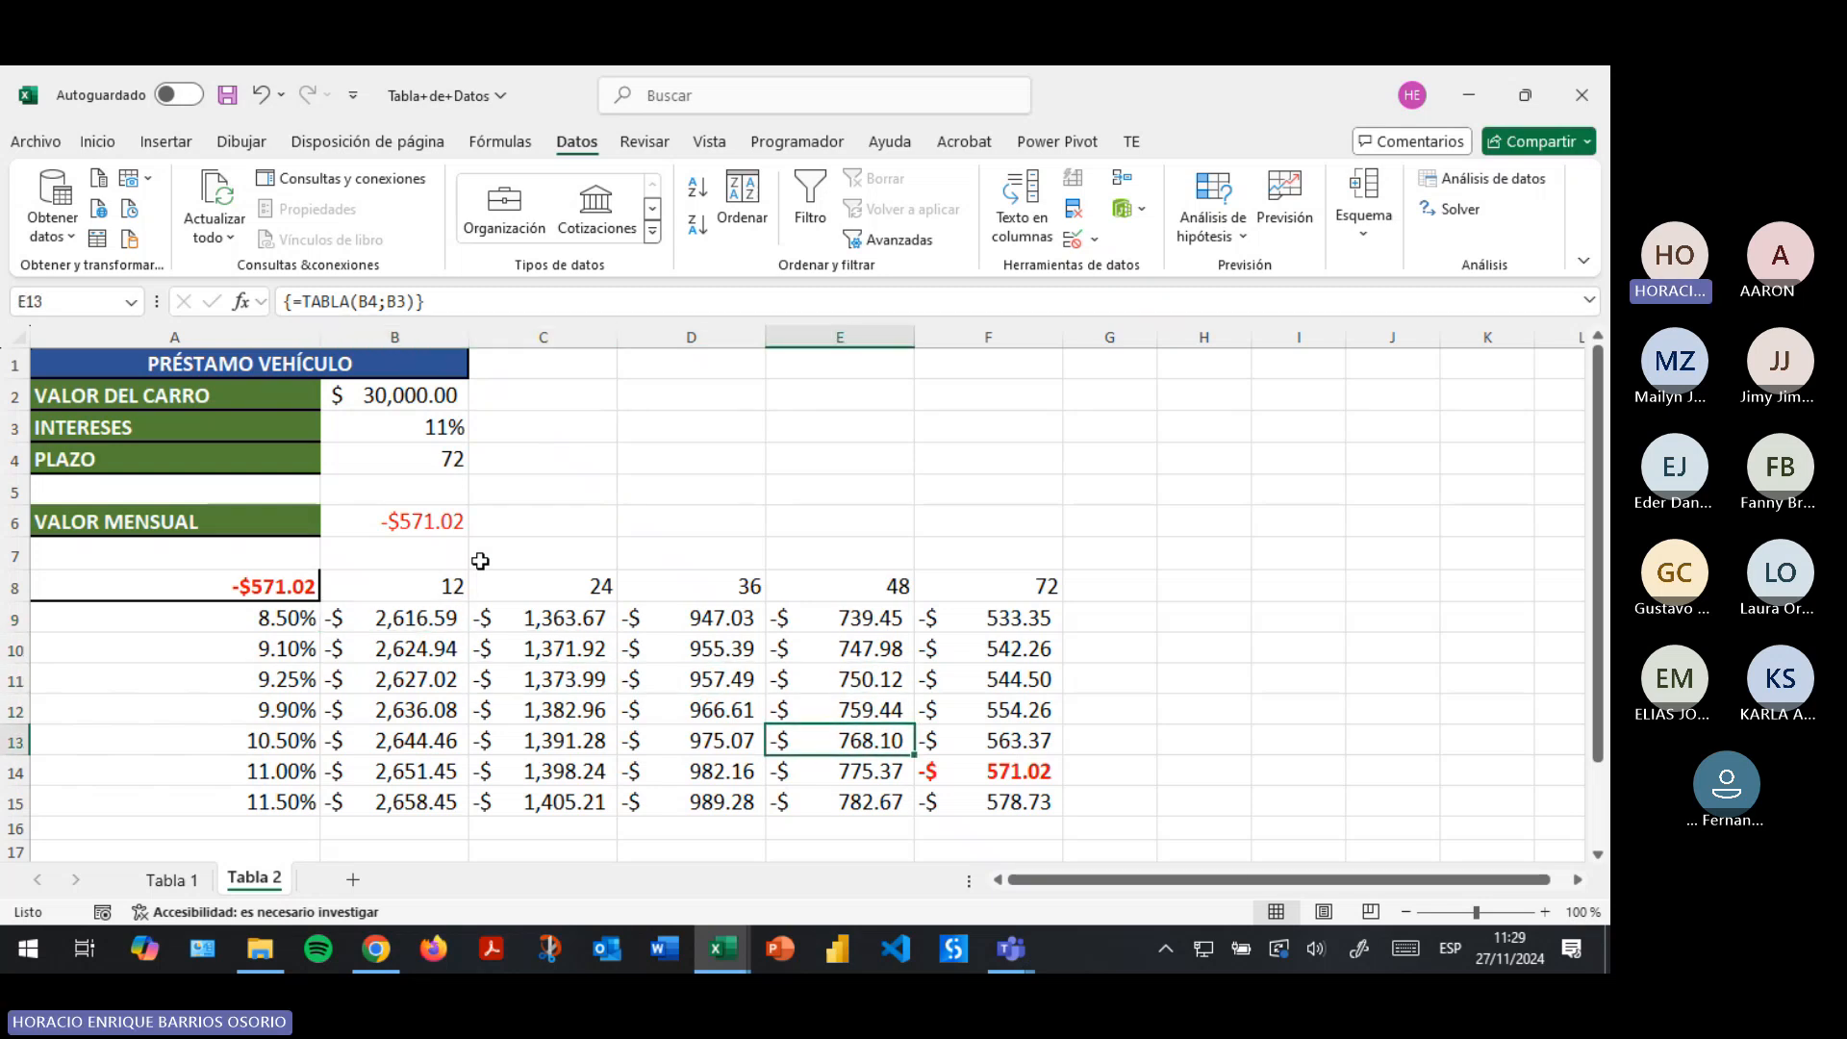
{"action": "key", "text": "Down"}
{"action": "key", "text": "Right"}
{"action": "key", "text": "Down"}
{"action": "key", "text": "Up"}
{"action": "key", "text": "Up"}
{"action": "key", "text": "Up"}
{"action": "key", "text": "Up"}
{"action": "key", "text": "Up"}
{"action": "key", "text": "Up"}
{"action": "key", "text": "Left"}
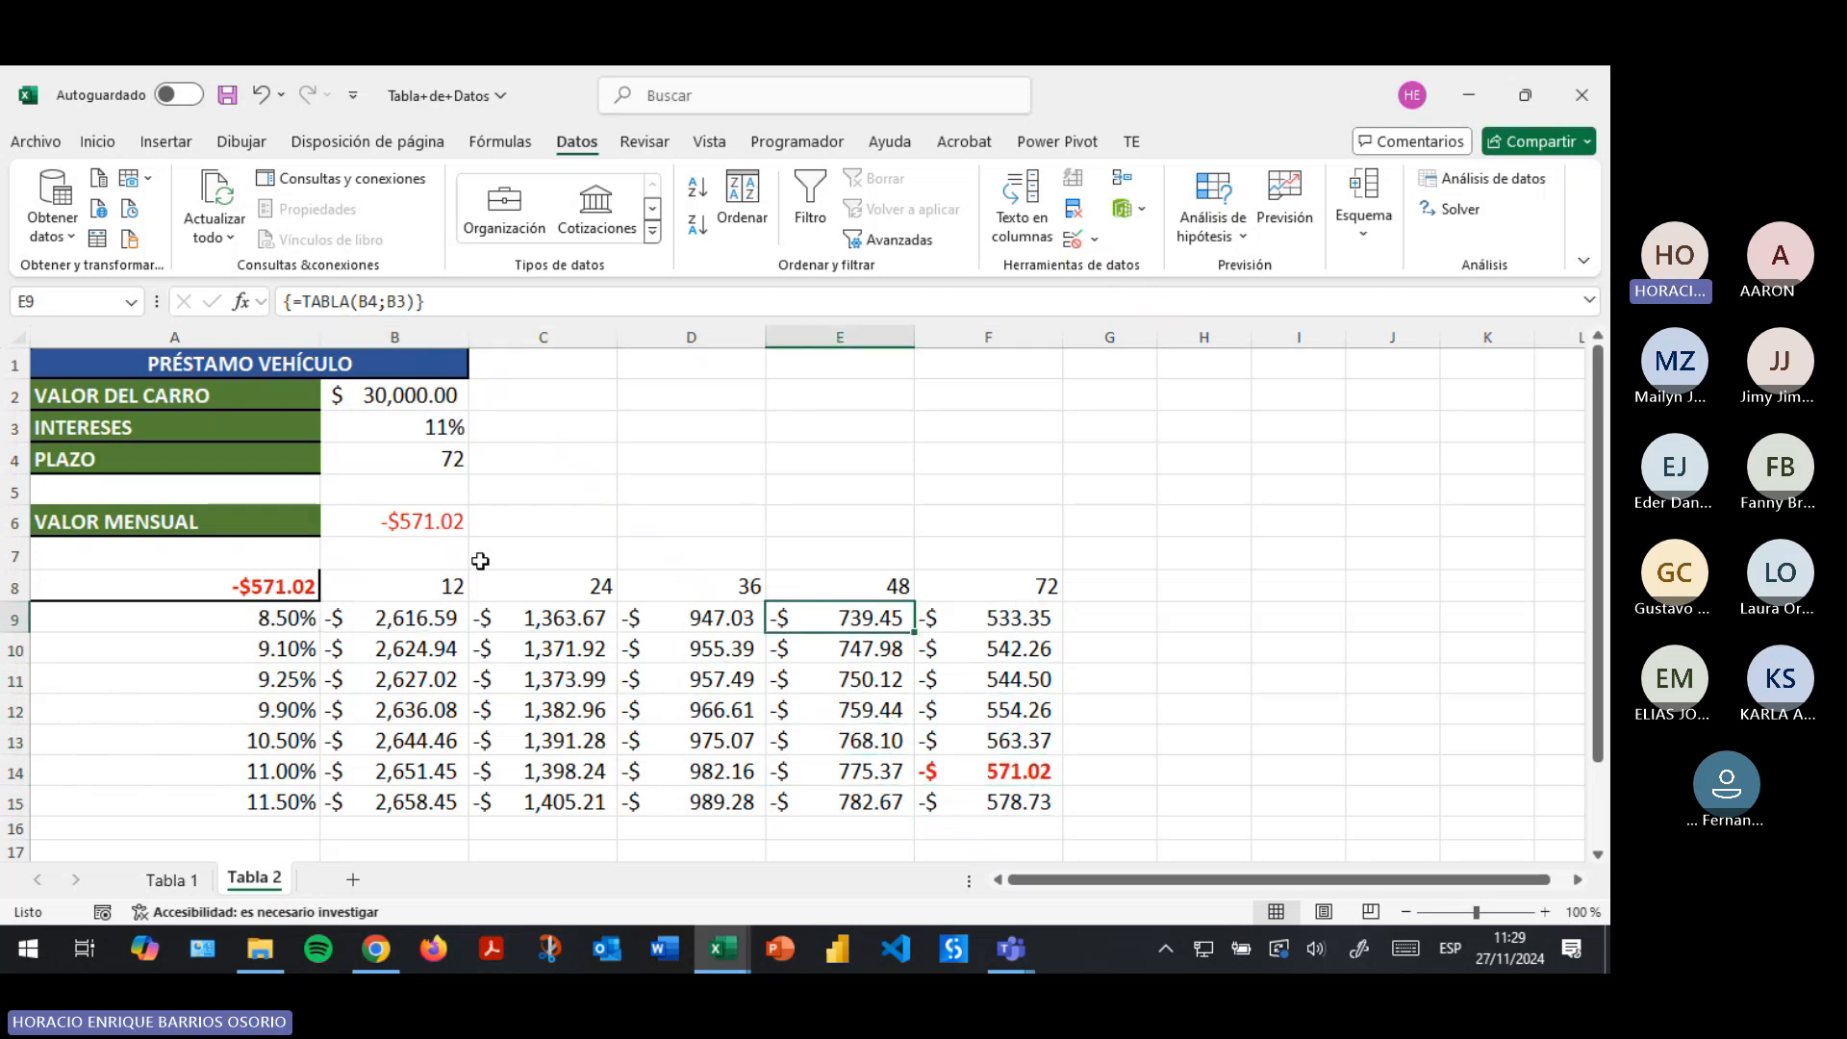
{"action": "key", "text": "Left"}
{"action": "key", "text": "Left"}
{"action": "key", "text": "Left"}
{"action": "key", "text": "Down"}
{"action": "key", "text": "Down"}
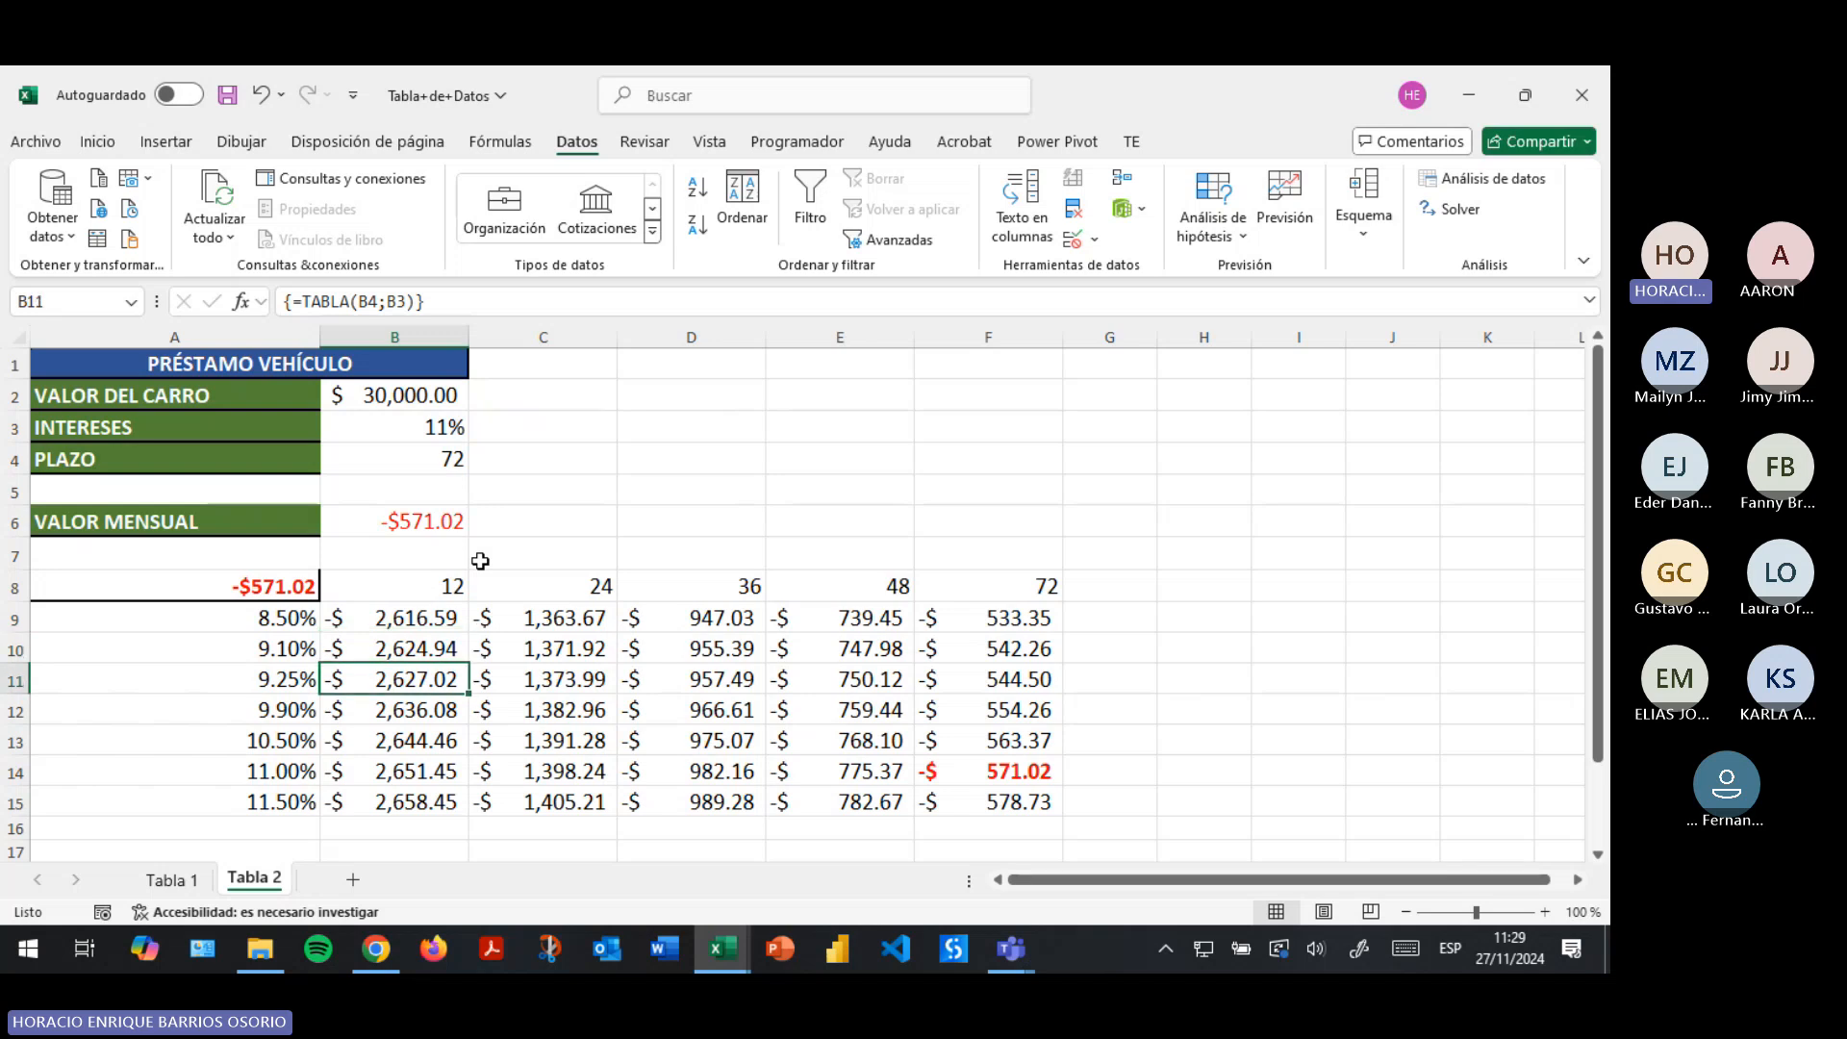
{"action": "key", "text": "Down"}
{"action": "key", "text": "Down"}
{"action": "key", "text": "Down"}
{"action": "key", "text": "Right"}
{"action": "key", "text": "Right"}
{"action": "key", "text": "Right"}
{"action": "key", "text": "Right"}
{"action": "key", "text": "Right"}
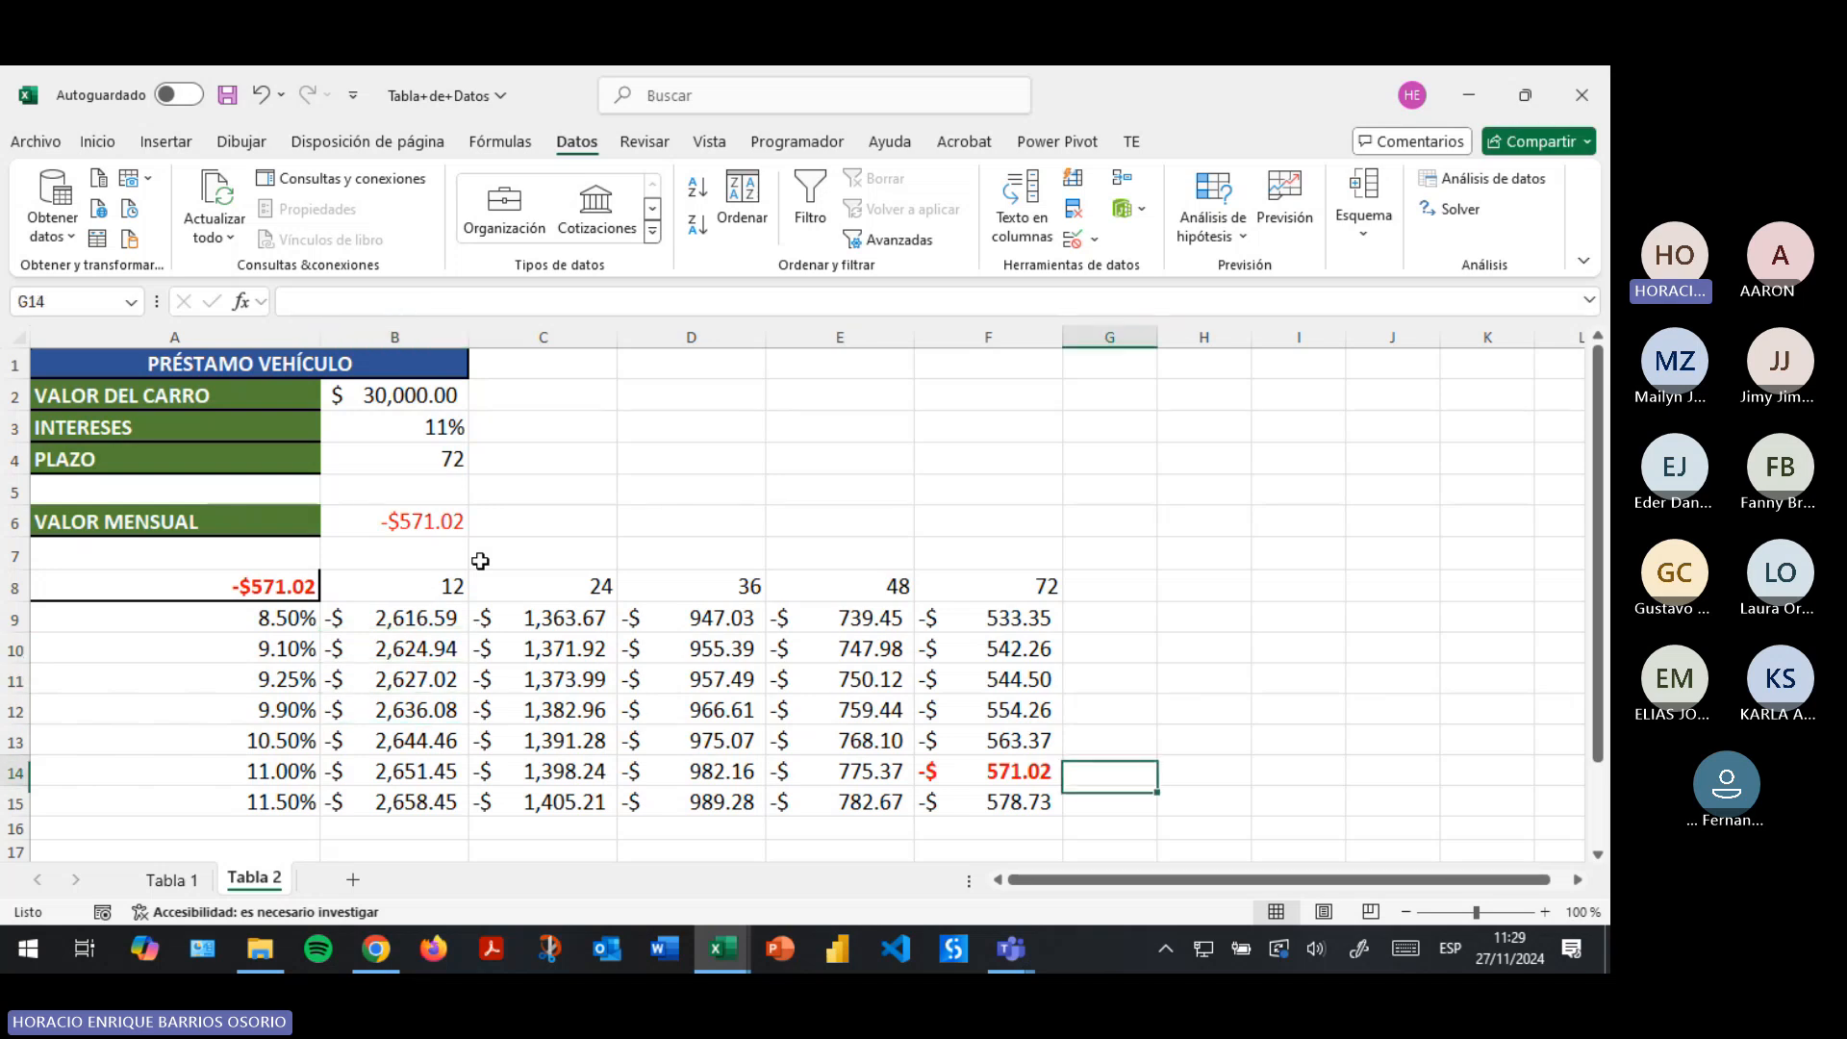
Try to overwrite the payment in F14 with the letter "d".
{"action": "key", "text": "Left"}
{"action": "type", "text": "d"}
{"action": "key", "text": "Return"}
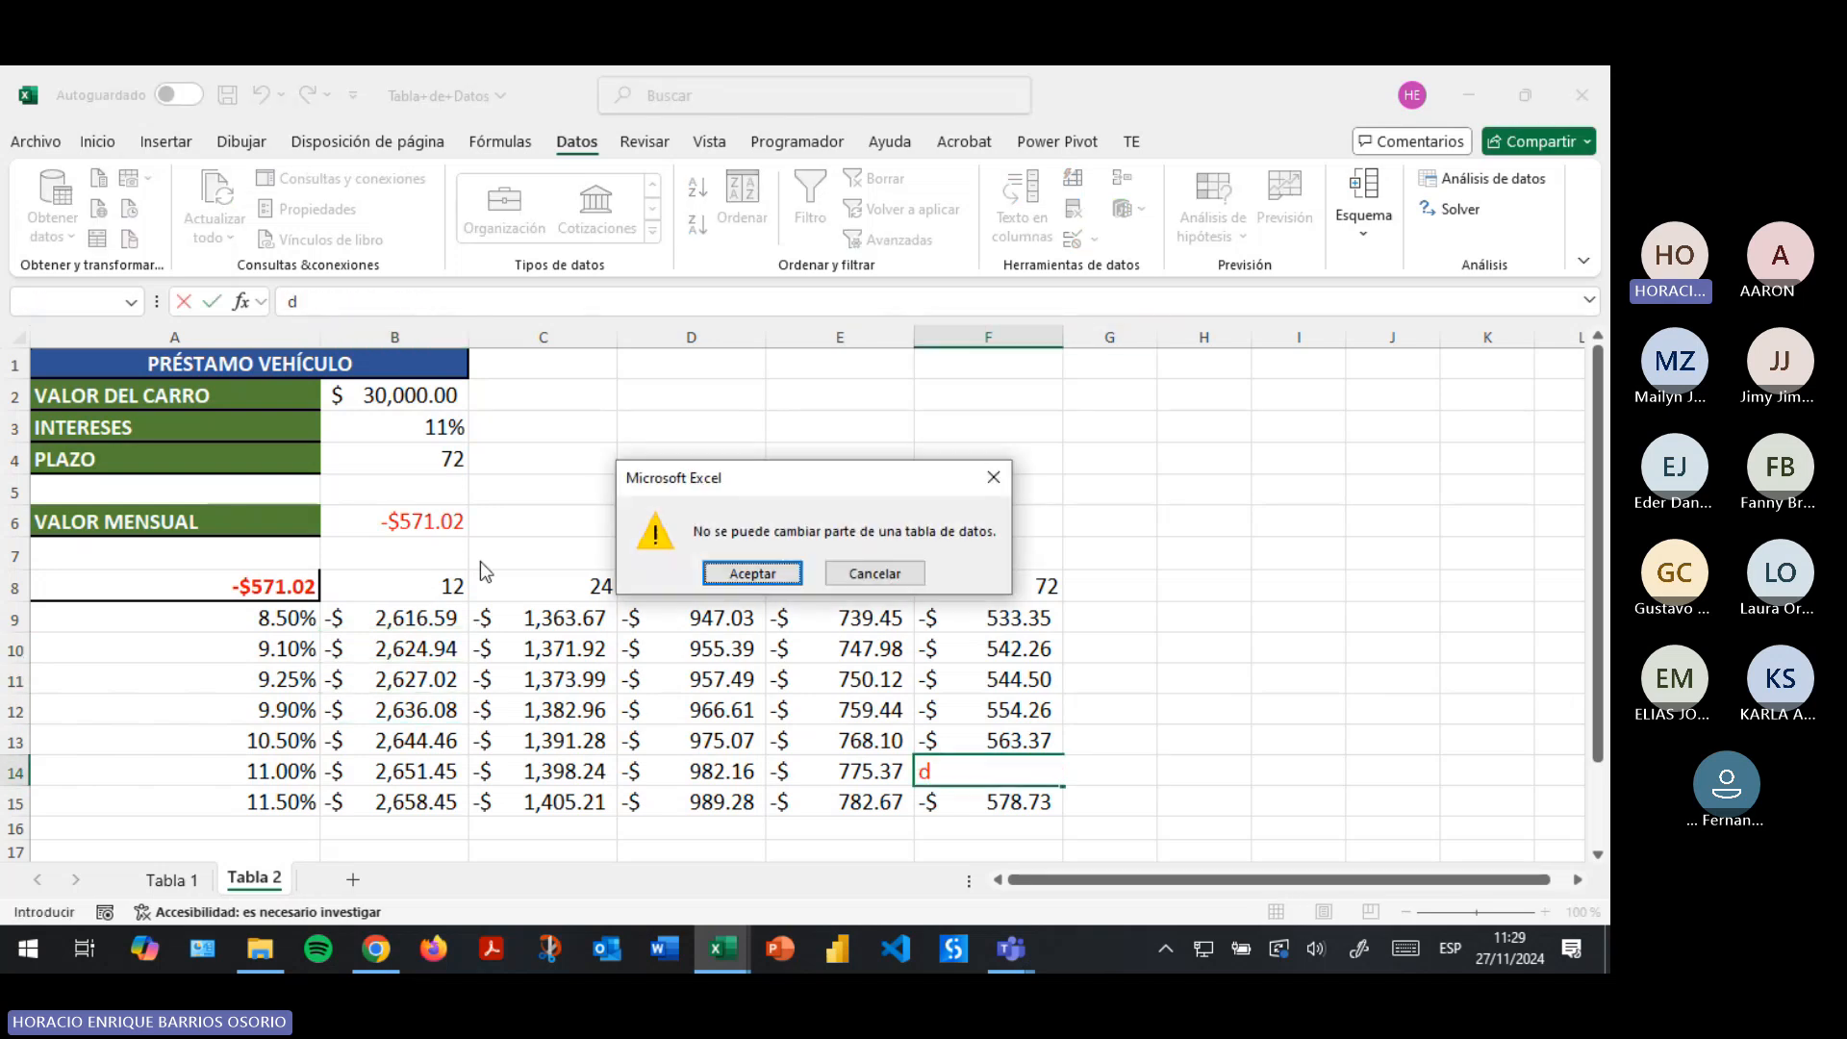
{"action": "left_click", "coordinate": [784, 575]}
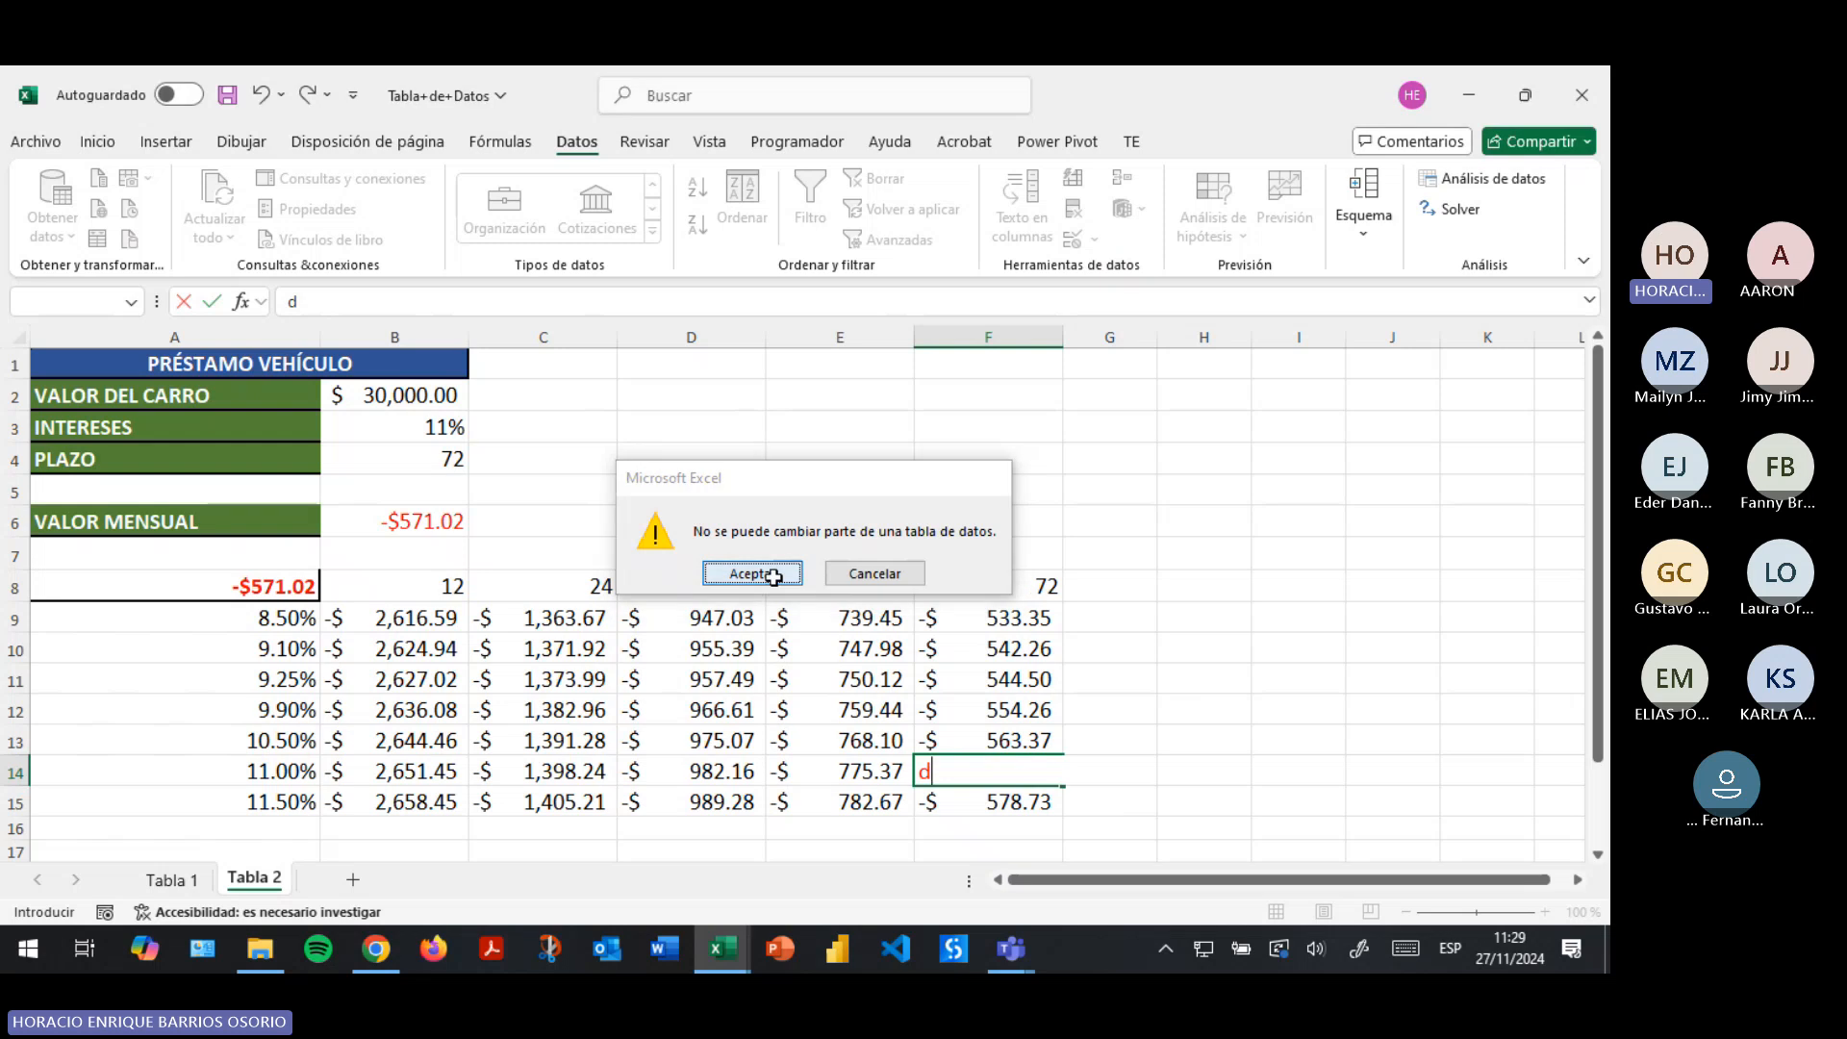
{"action": "key", "text": "Escape"}
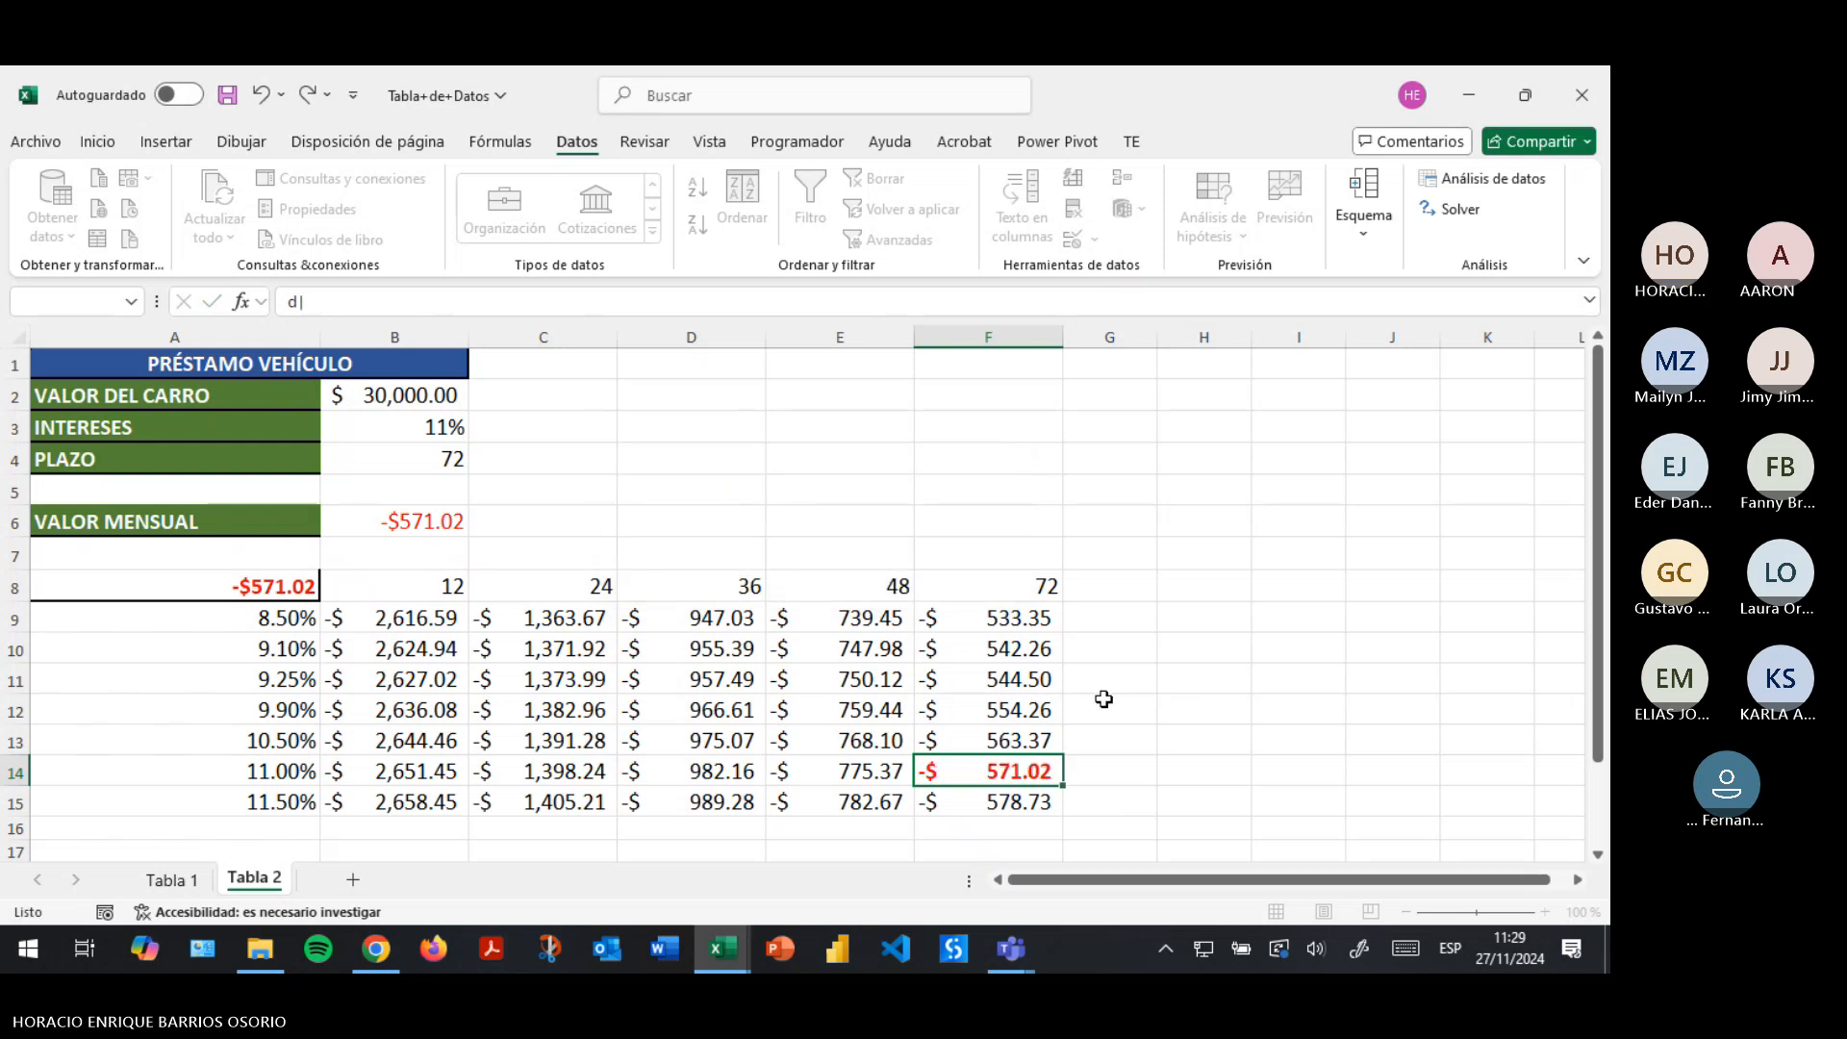
Select the calculated results range B9:F15 to identify the cells that belong to the data table.
{"action": "left_click", "coordinate": [1197, 785]}
{"action": "left_click", "coordinate": [1108, 791]}
{"action": "left_click_drag", "start_coordinate": [428, 627], "coordinate": [1039, 811]}
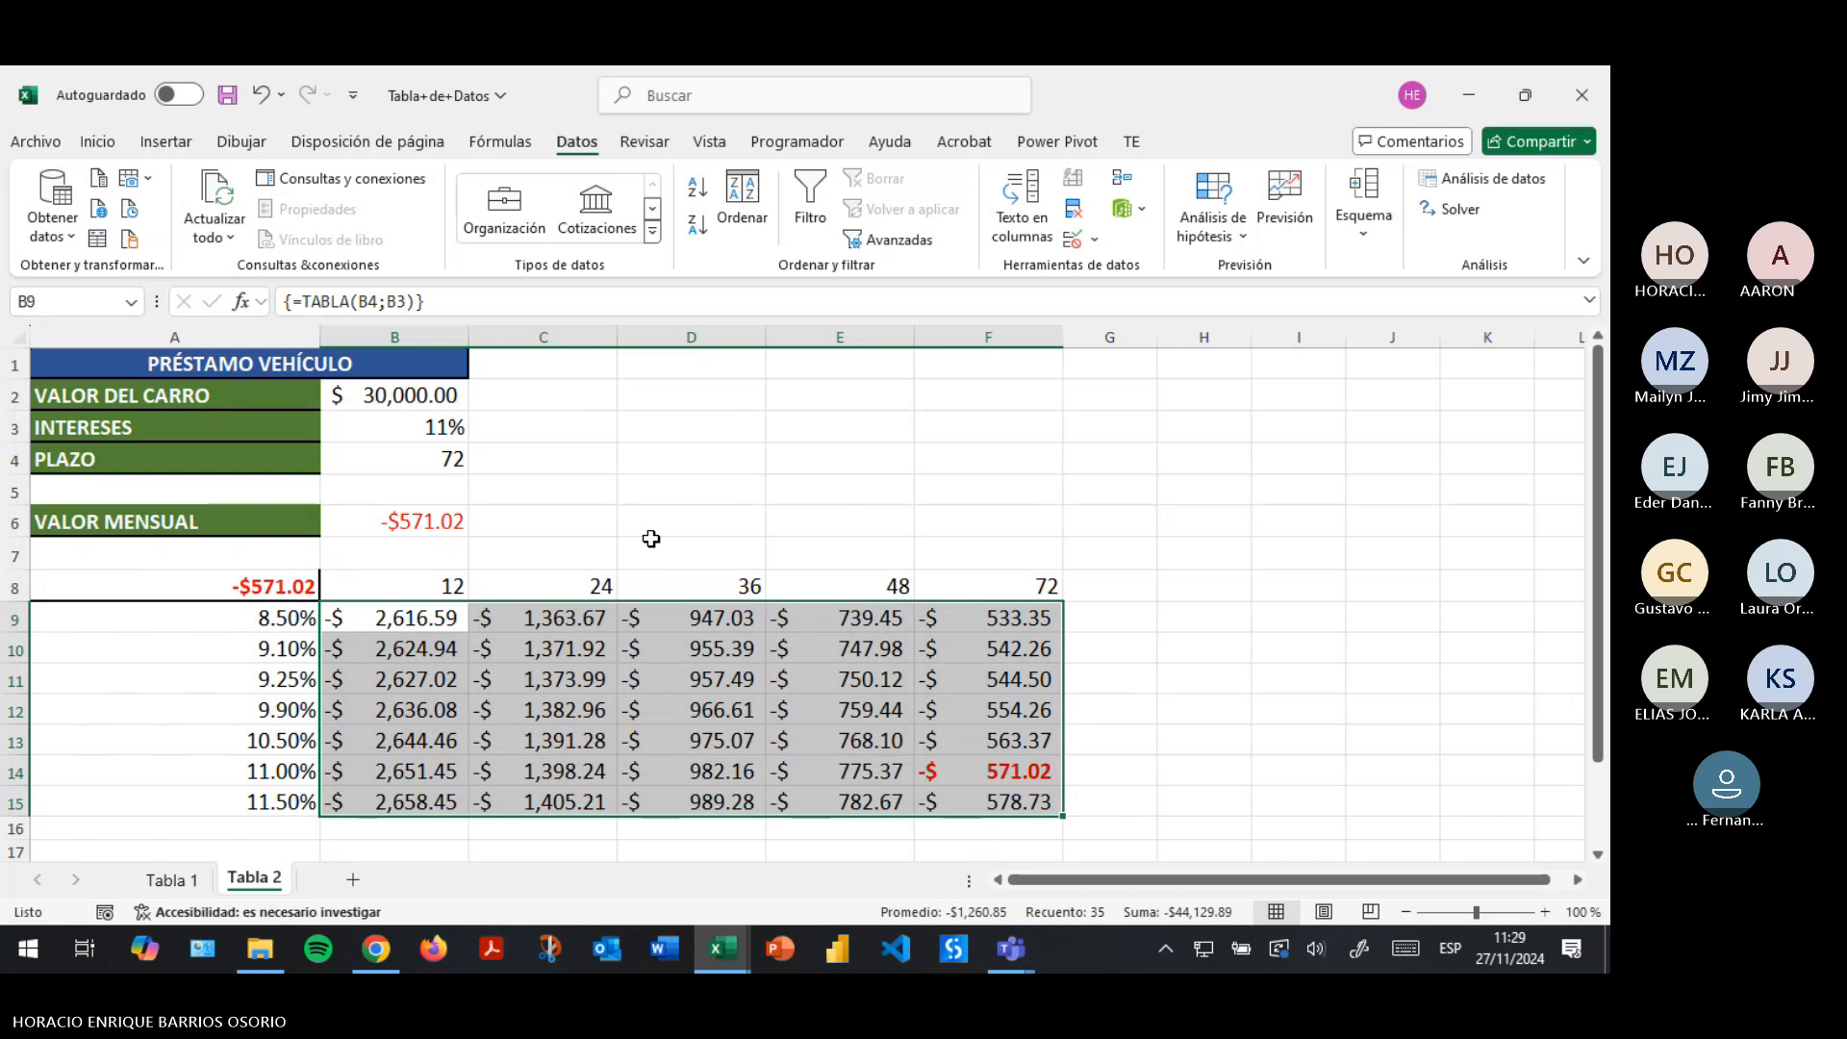
Set the interest rate in A15 to 15%.
{"action": "left_click", "coordinate": [281, 627]}
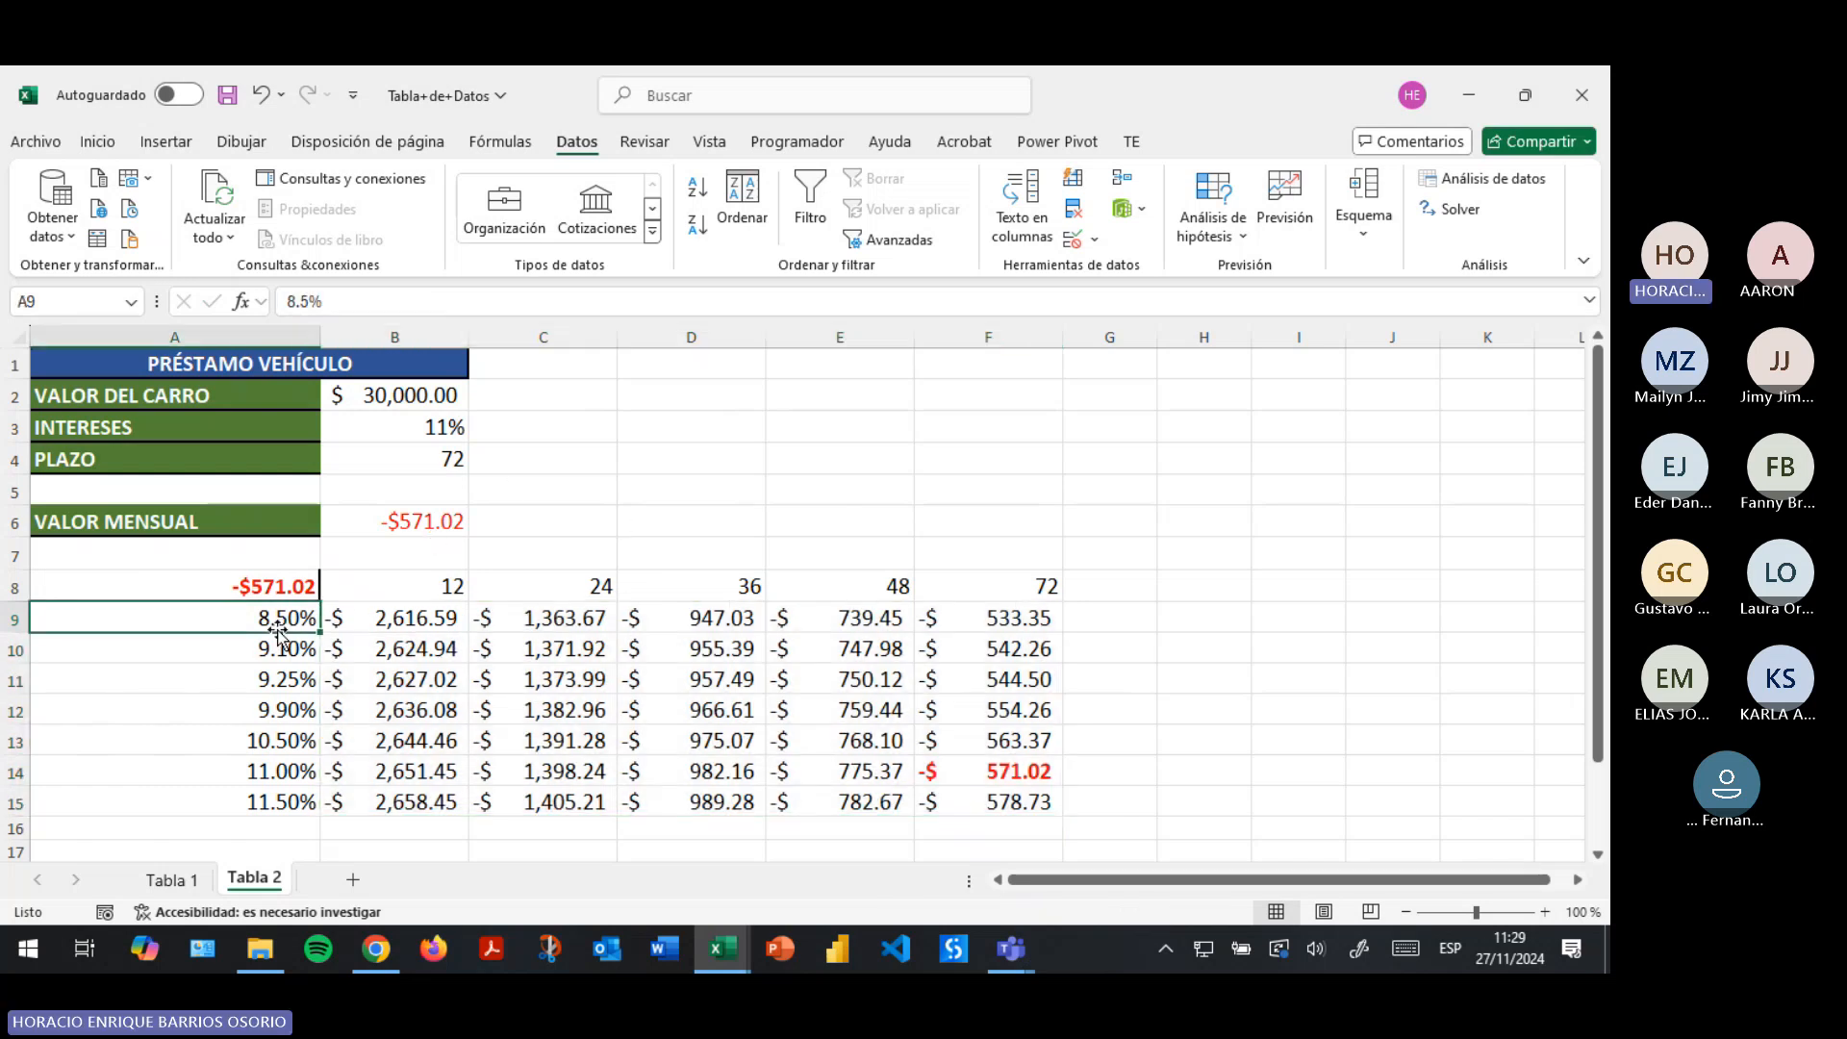
{"action": "key", "text": "Down"}
{"action": "key", "text": "Down"}
{"action": "key", "text": "Down"}
{"action": "key", "text": "Down"}
{"action": "key", "text": "Down"}
{"action": "key", "text": "Down"}
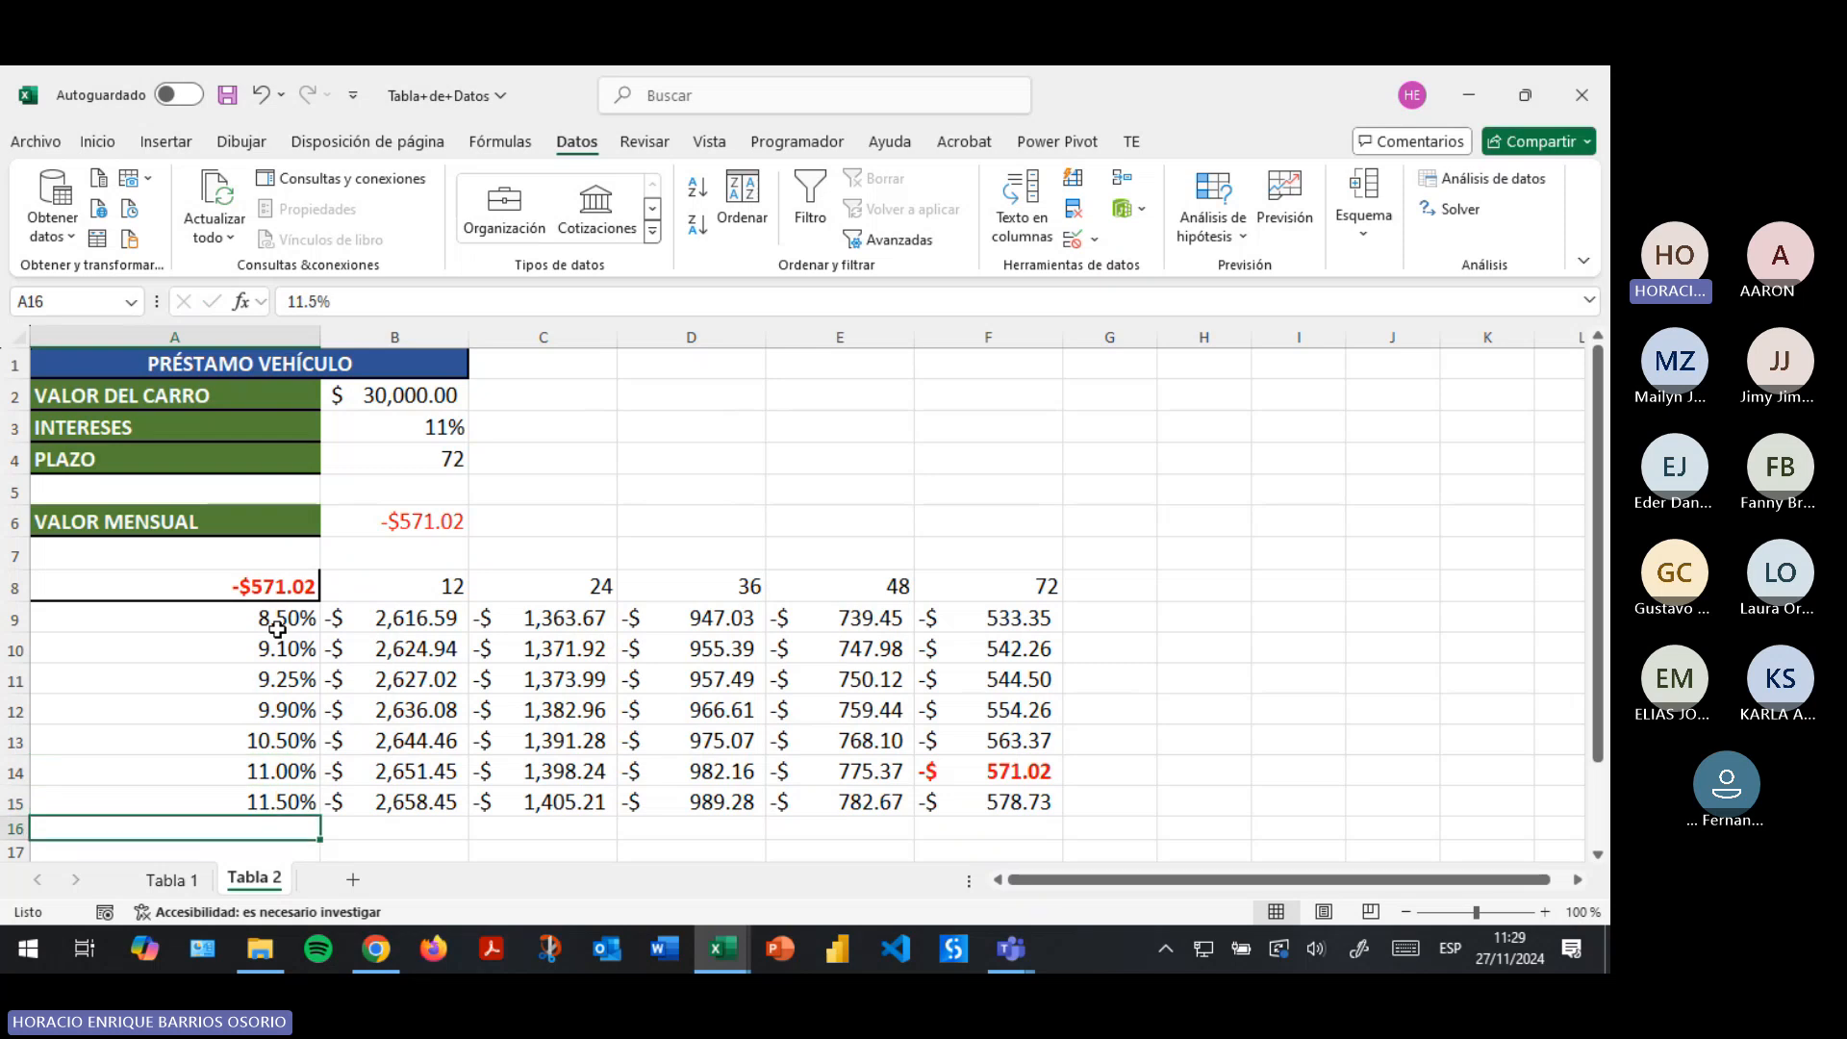
{"action": "type", "text": "15"}
{"action": "key", "text": "Return"}
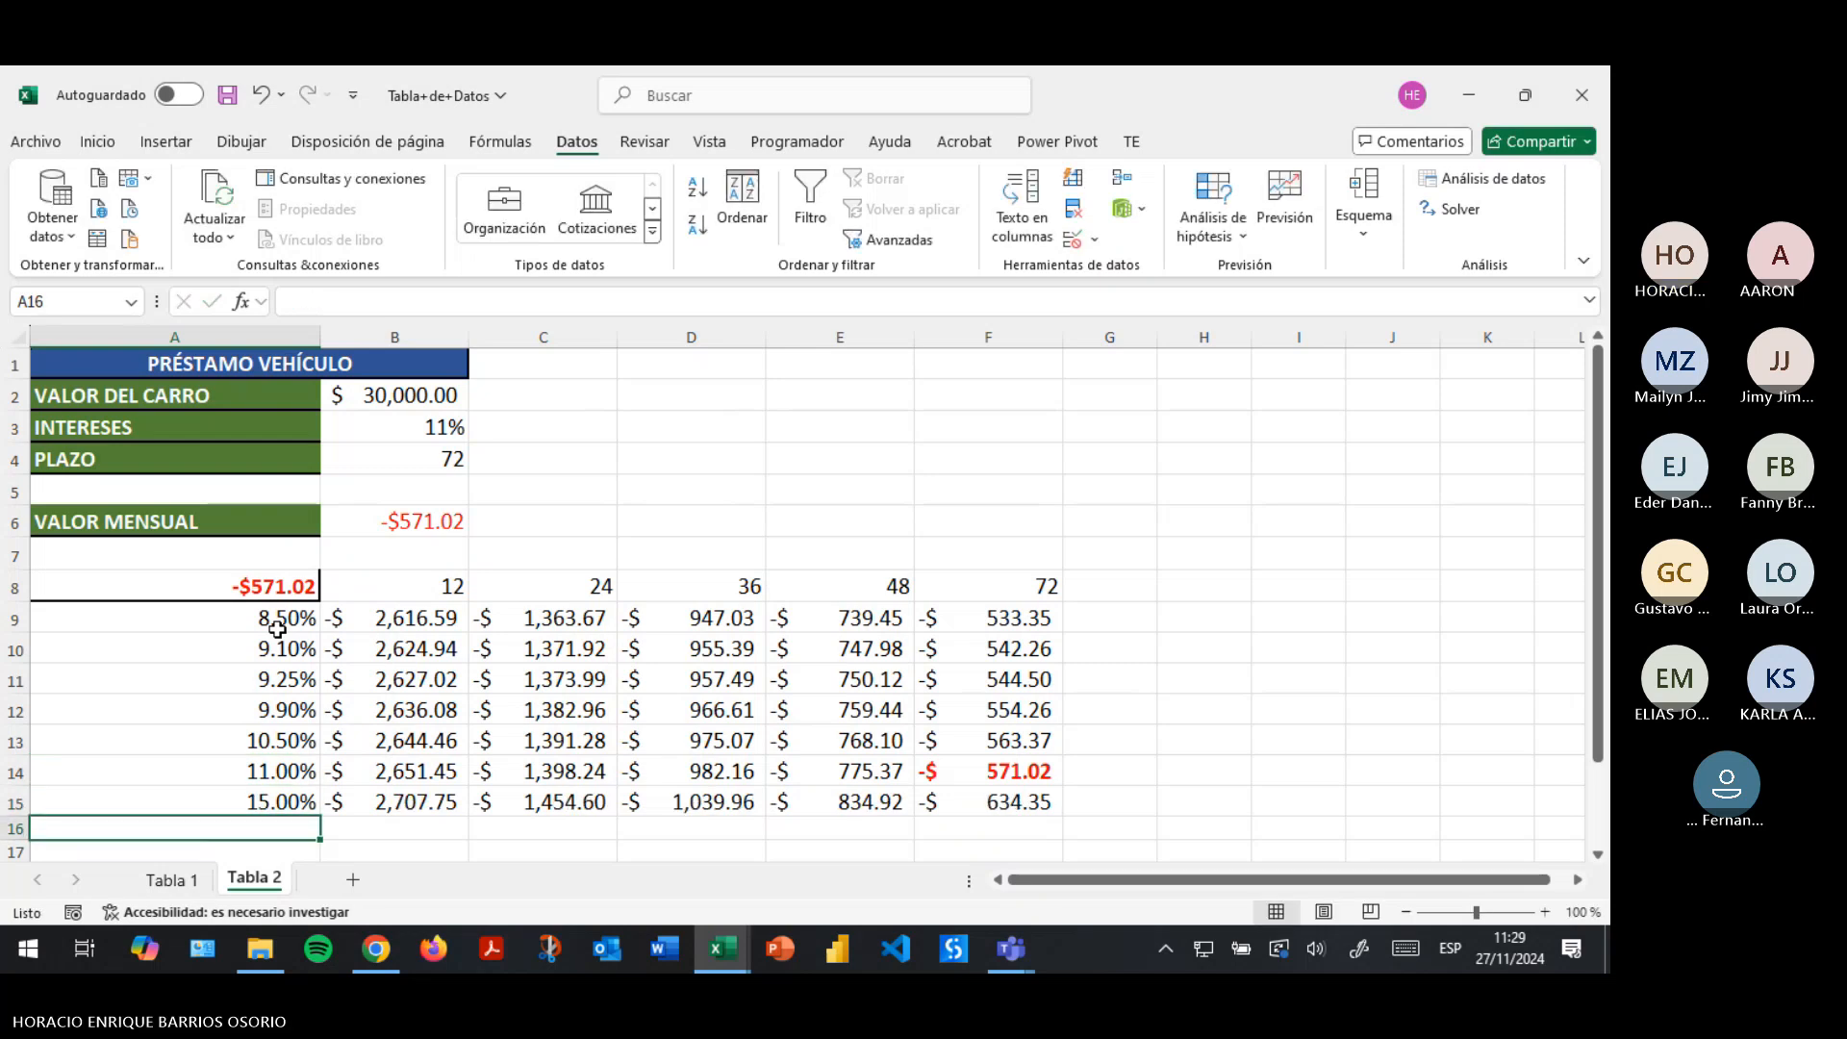
Add a 120-month term in G8, just beyond the data table's term headings.
{"action": "key", "text": "Up"}
{"action": "key", "text": "Up"}
{"action": "key", "text": "Up"}
{"action": "key", "text": "Up"}
{"action": "key", "text": "Up"}
{"action": "key", "text": "Up"}
{"action": "key", "text": "Up"}
{"action": "key", "text": "Up"}
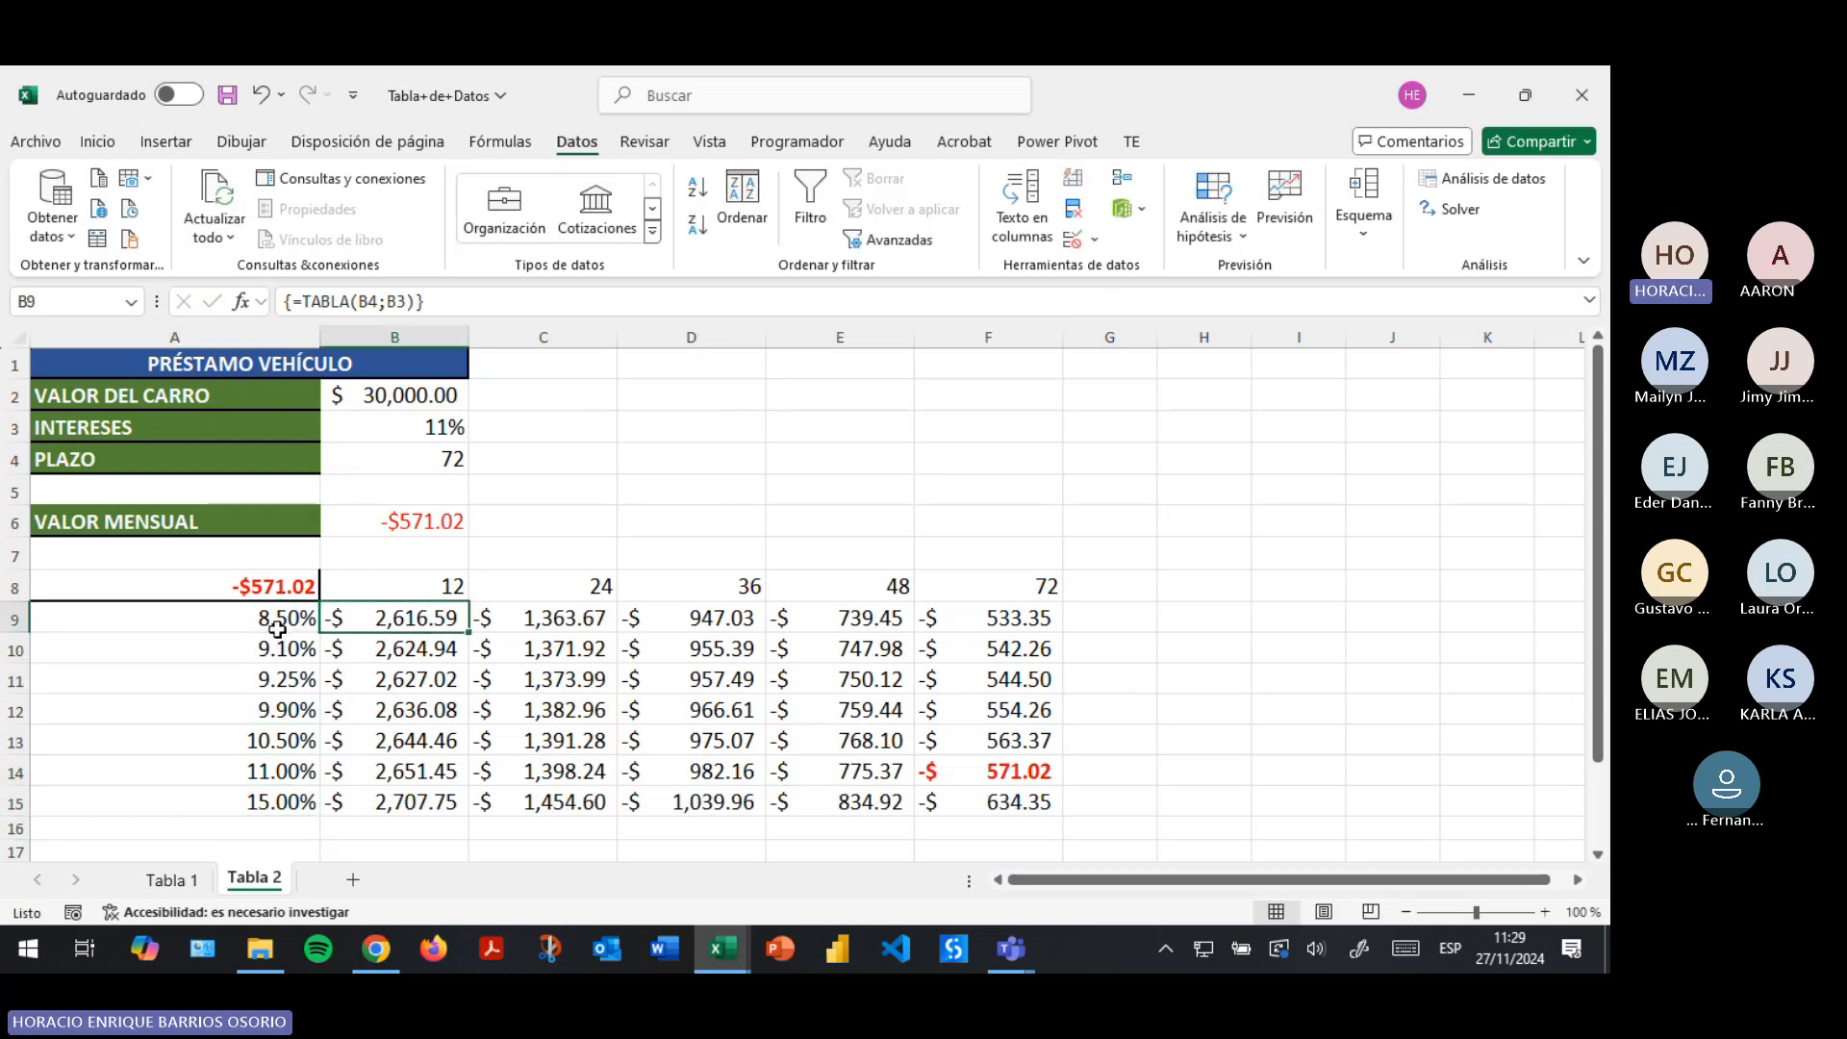
{"action": "key", "text": "Right"}
{"action": "key", "text": "Right"}
{"action": "key", "text": "Right"}
{"action": "key", "text": "Right"}
{"action": "key", "text": "Right"}
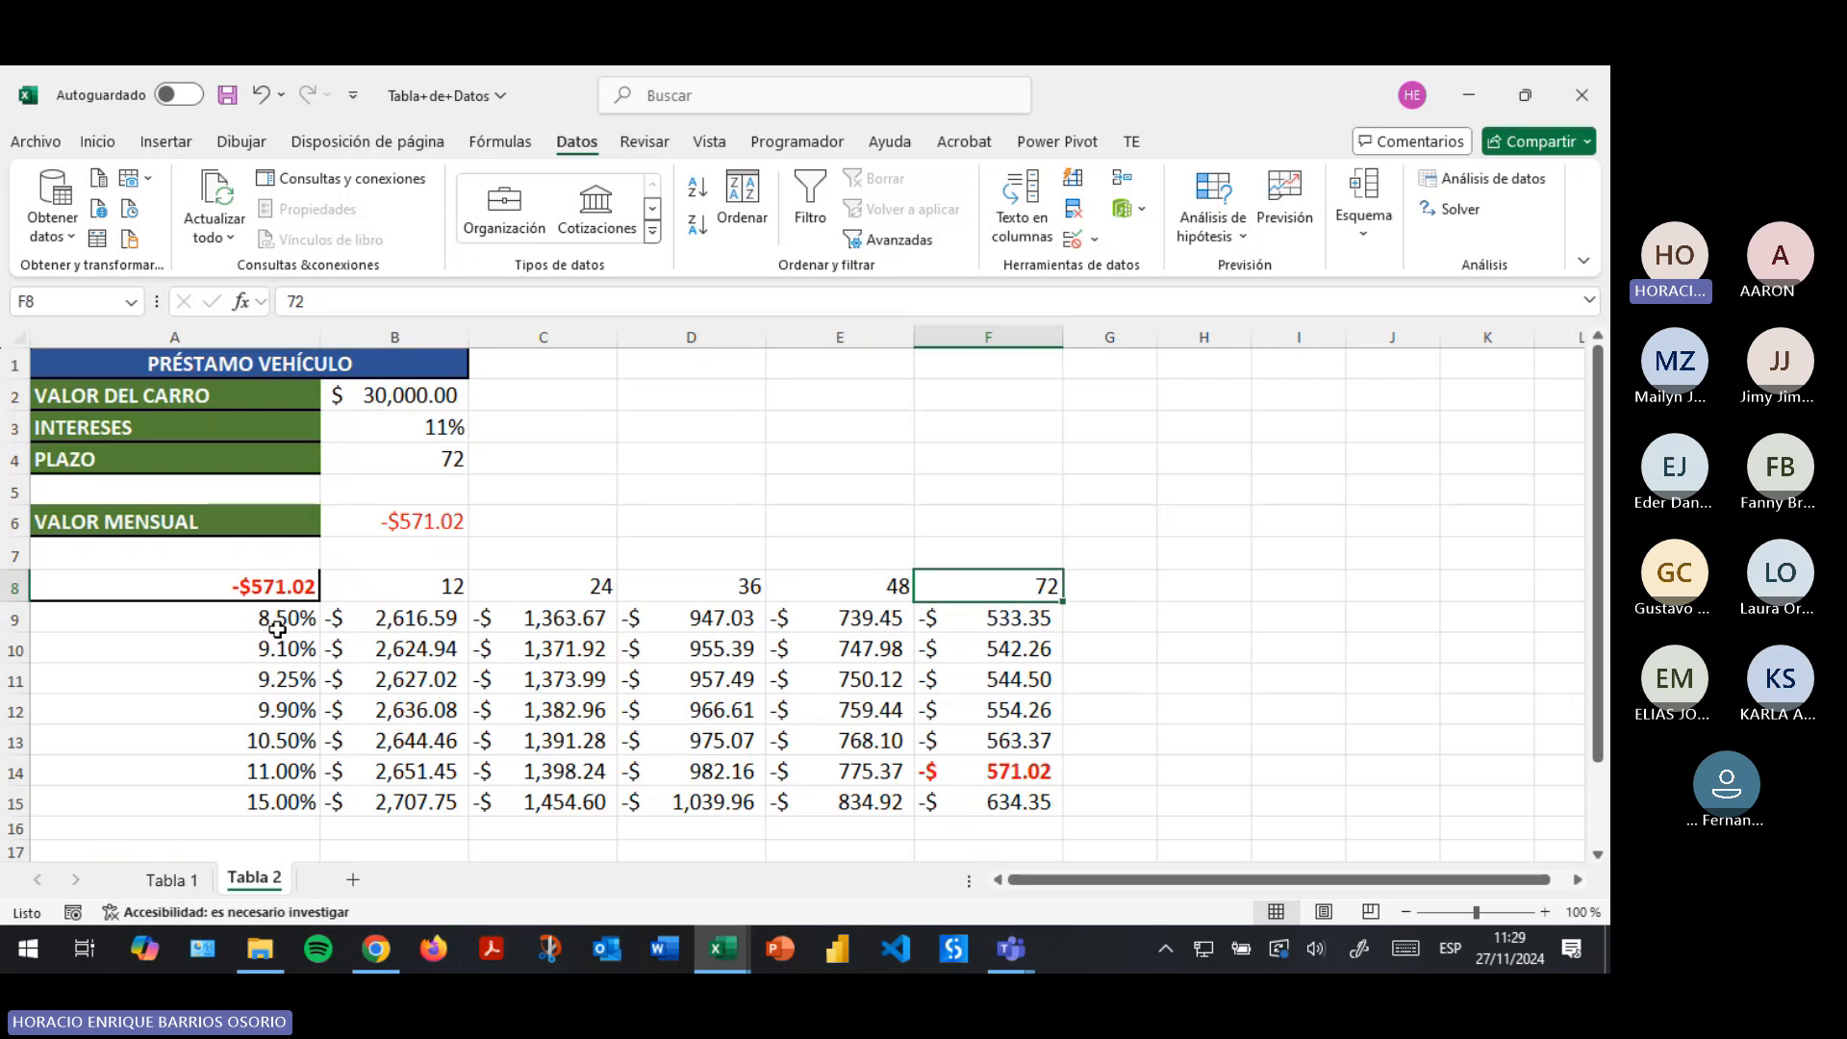
{"action": "key", "text": "Left"}
{"action": "key", "text": "Right"}
{"action": "key", "text": "Right"}
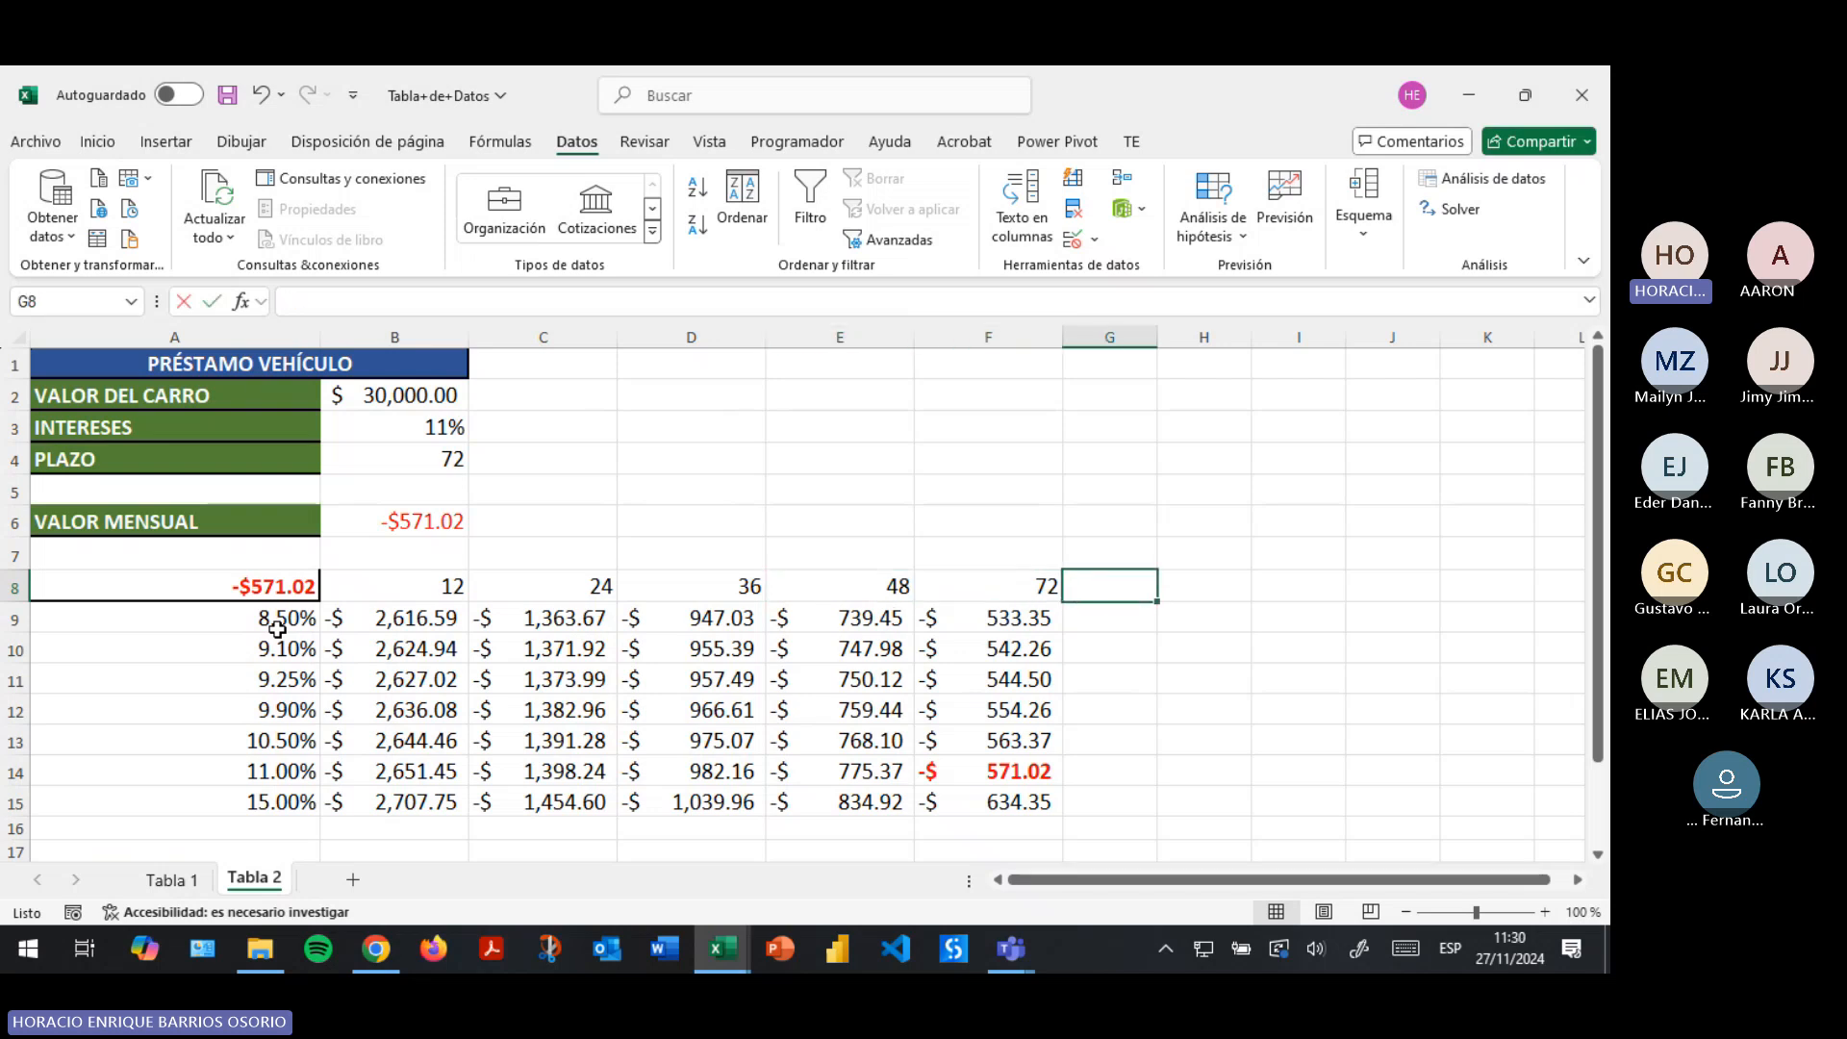
{"action": "type", "text": "120"}
{"action": "key", "text": "Return"}
{"action": "key", "text": "Up"}
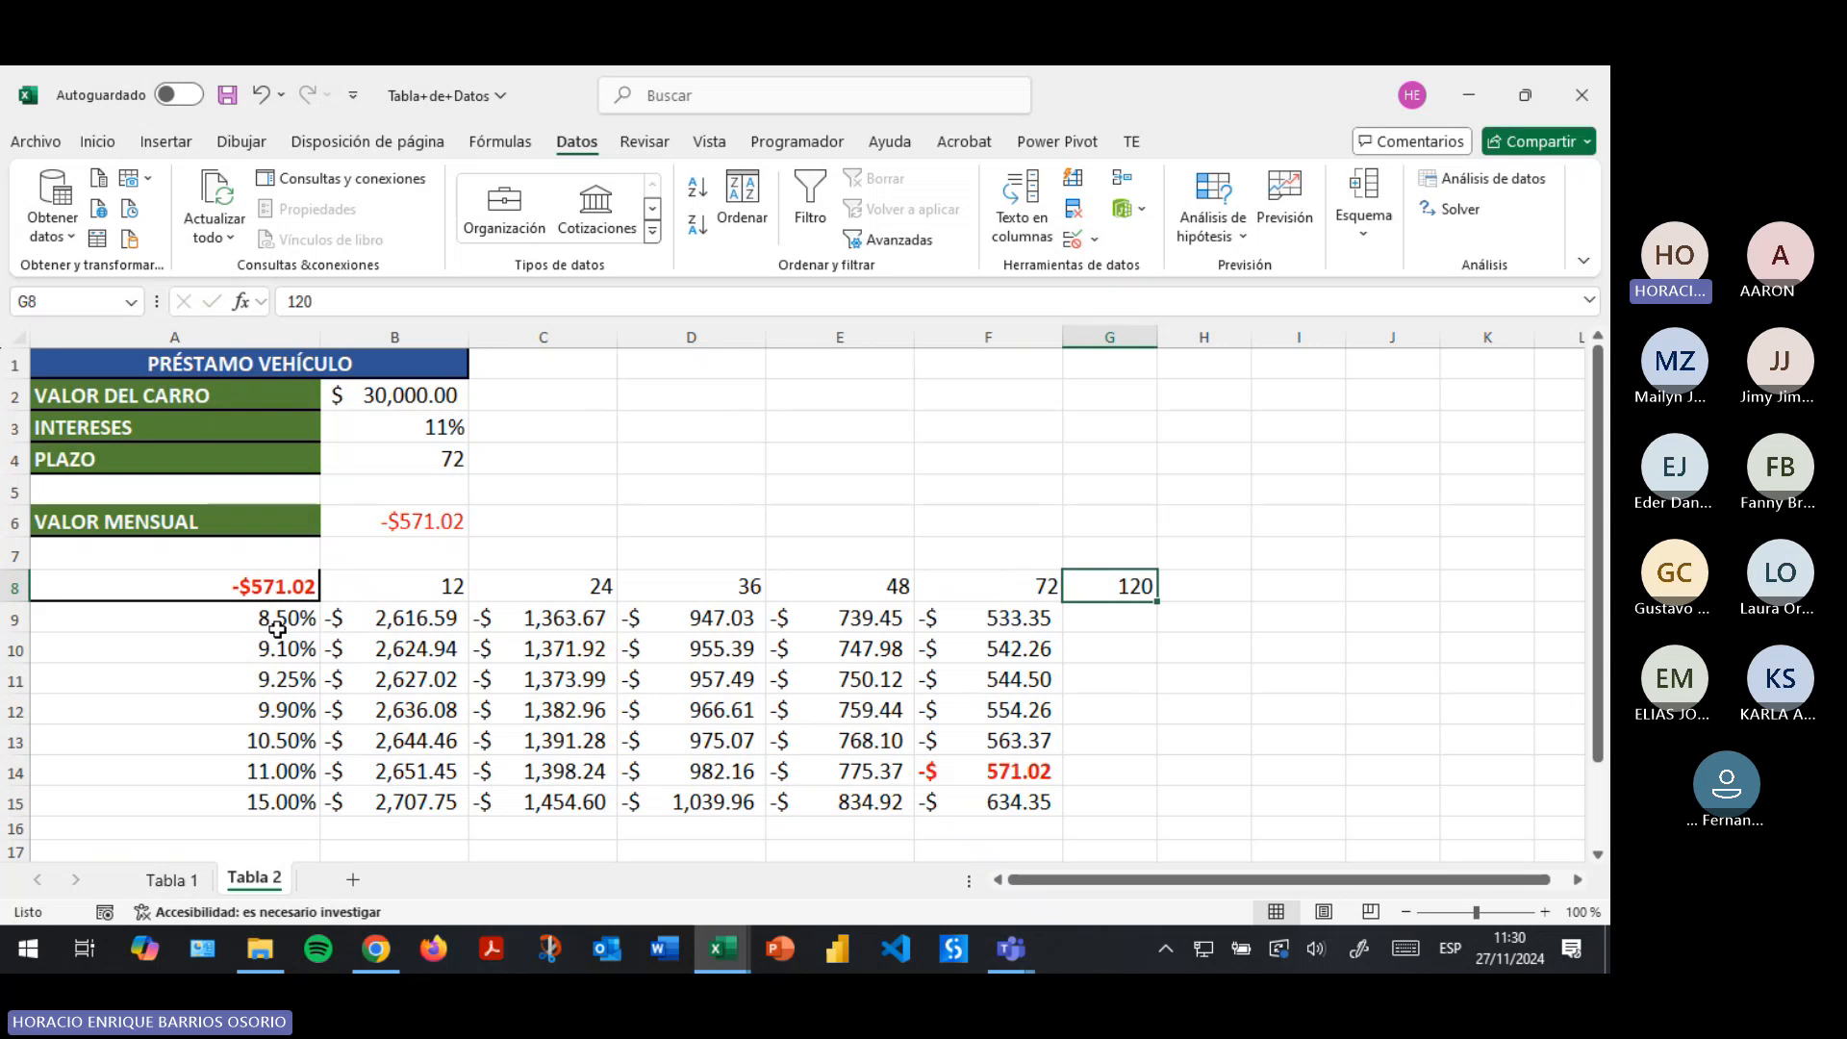
Set the loan term in F8 to 120.
{"action": "key", "text": "Down"}
{"action": "key", "text": "Left"}
{"action": "key", "text": "Right"}
{"action": "key", "text": "Up"}
{"action": "key", "text": "Left"}
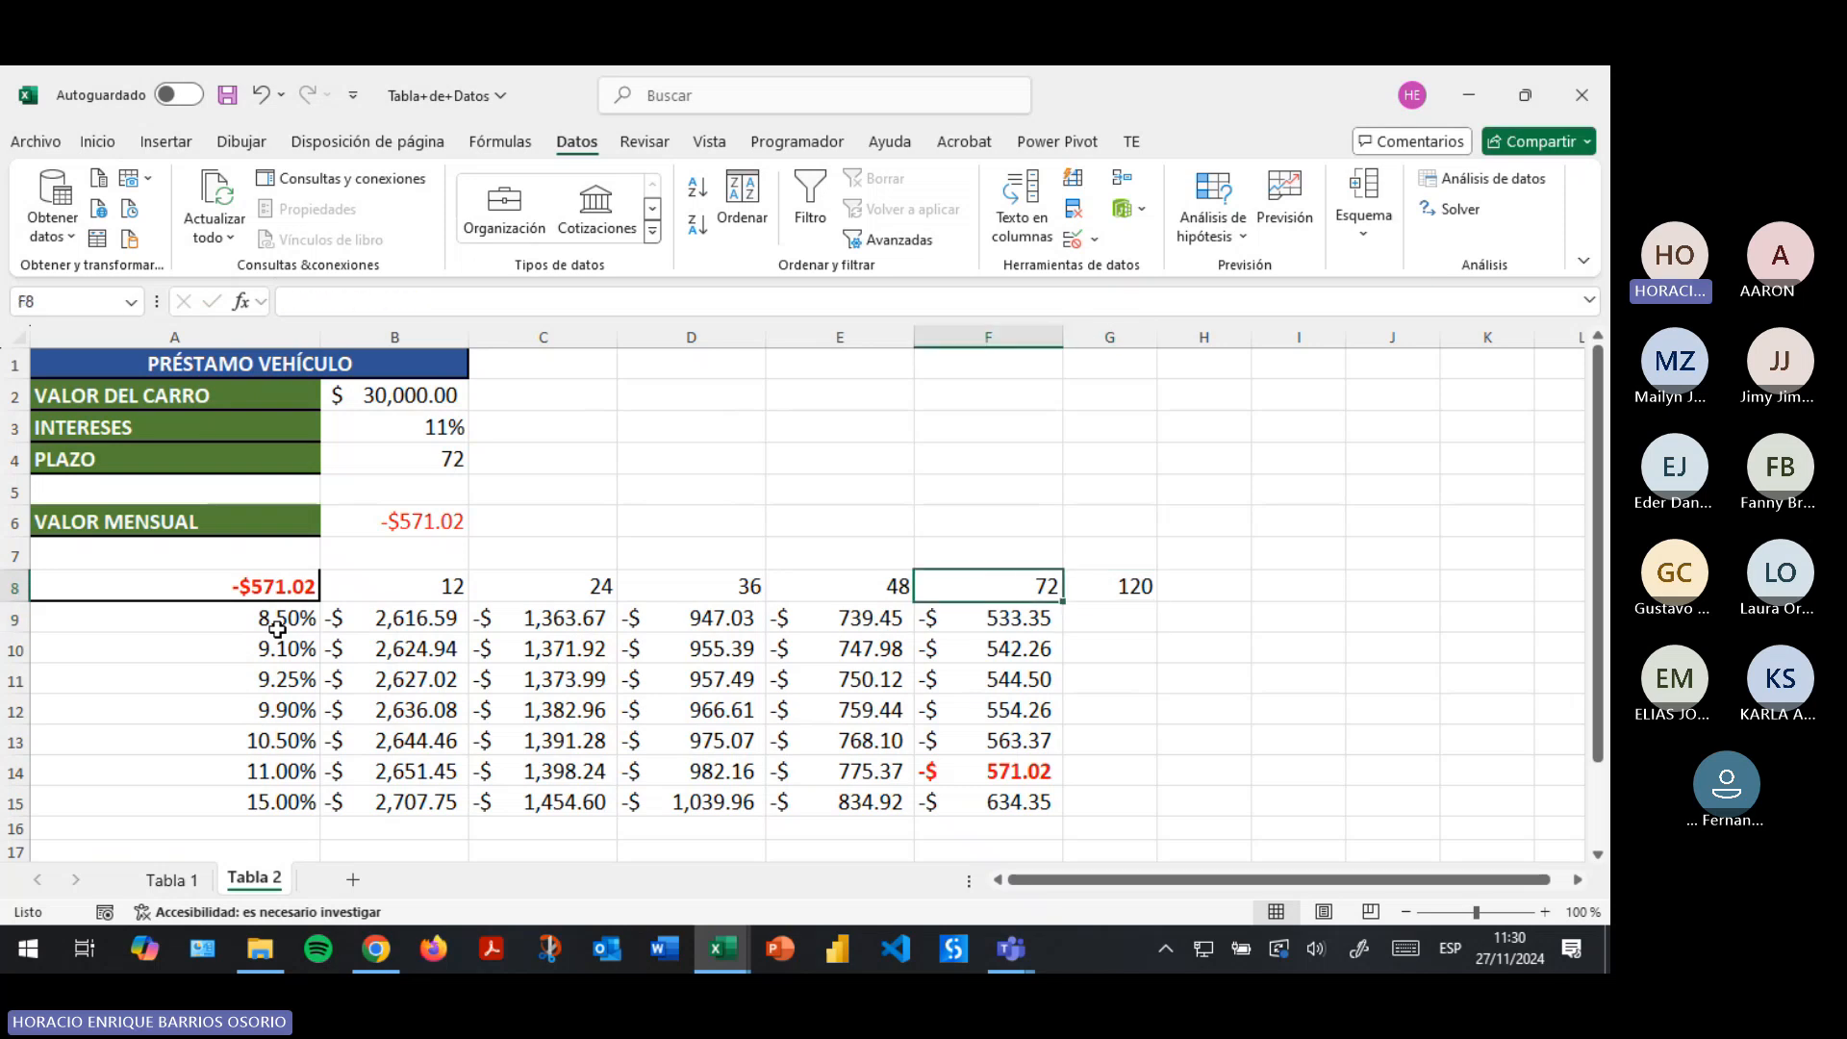
{"action": "type", "text": "120"}
{"action": "key", "text": "Return"}
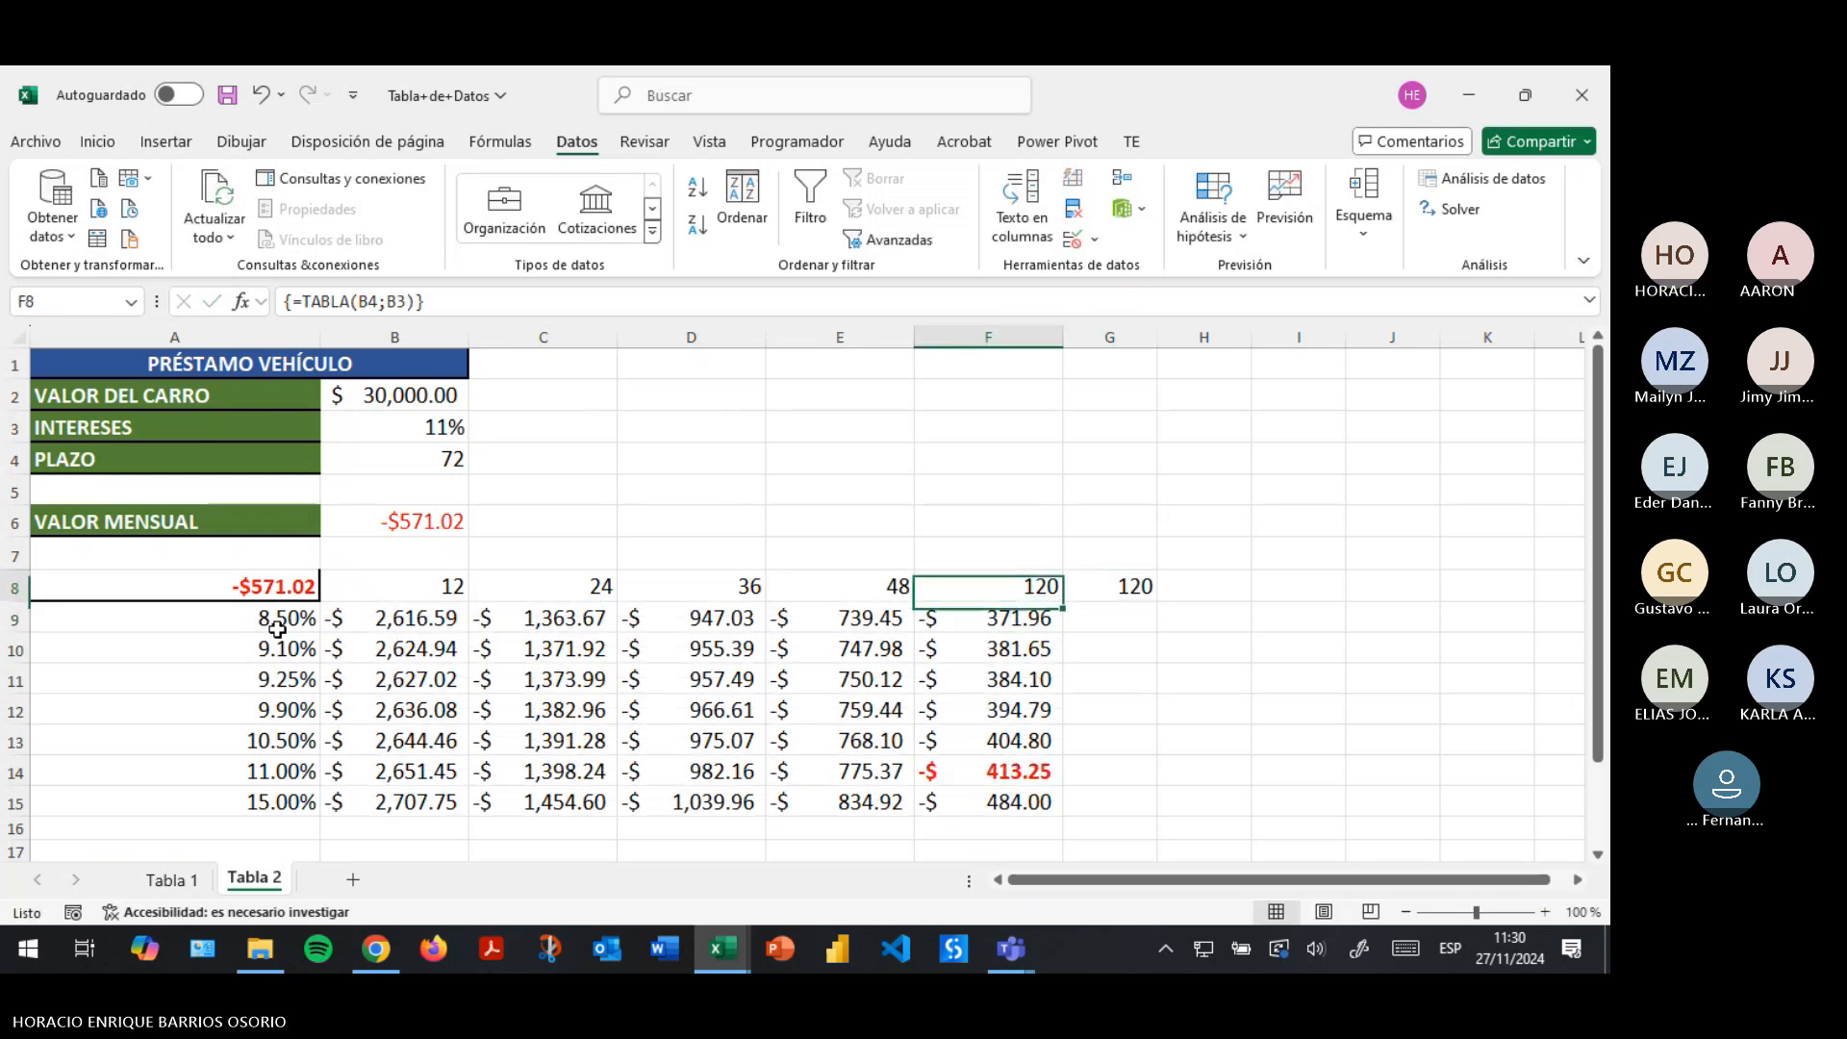
Restore the loan term in F8 to 72 and clear the extra term from G8.
{"action": "key", "text": "Up"}
{"action": "type", "text": "72"}
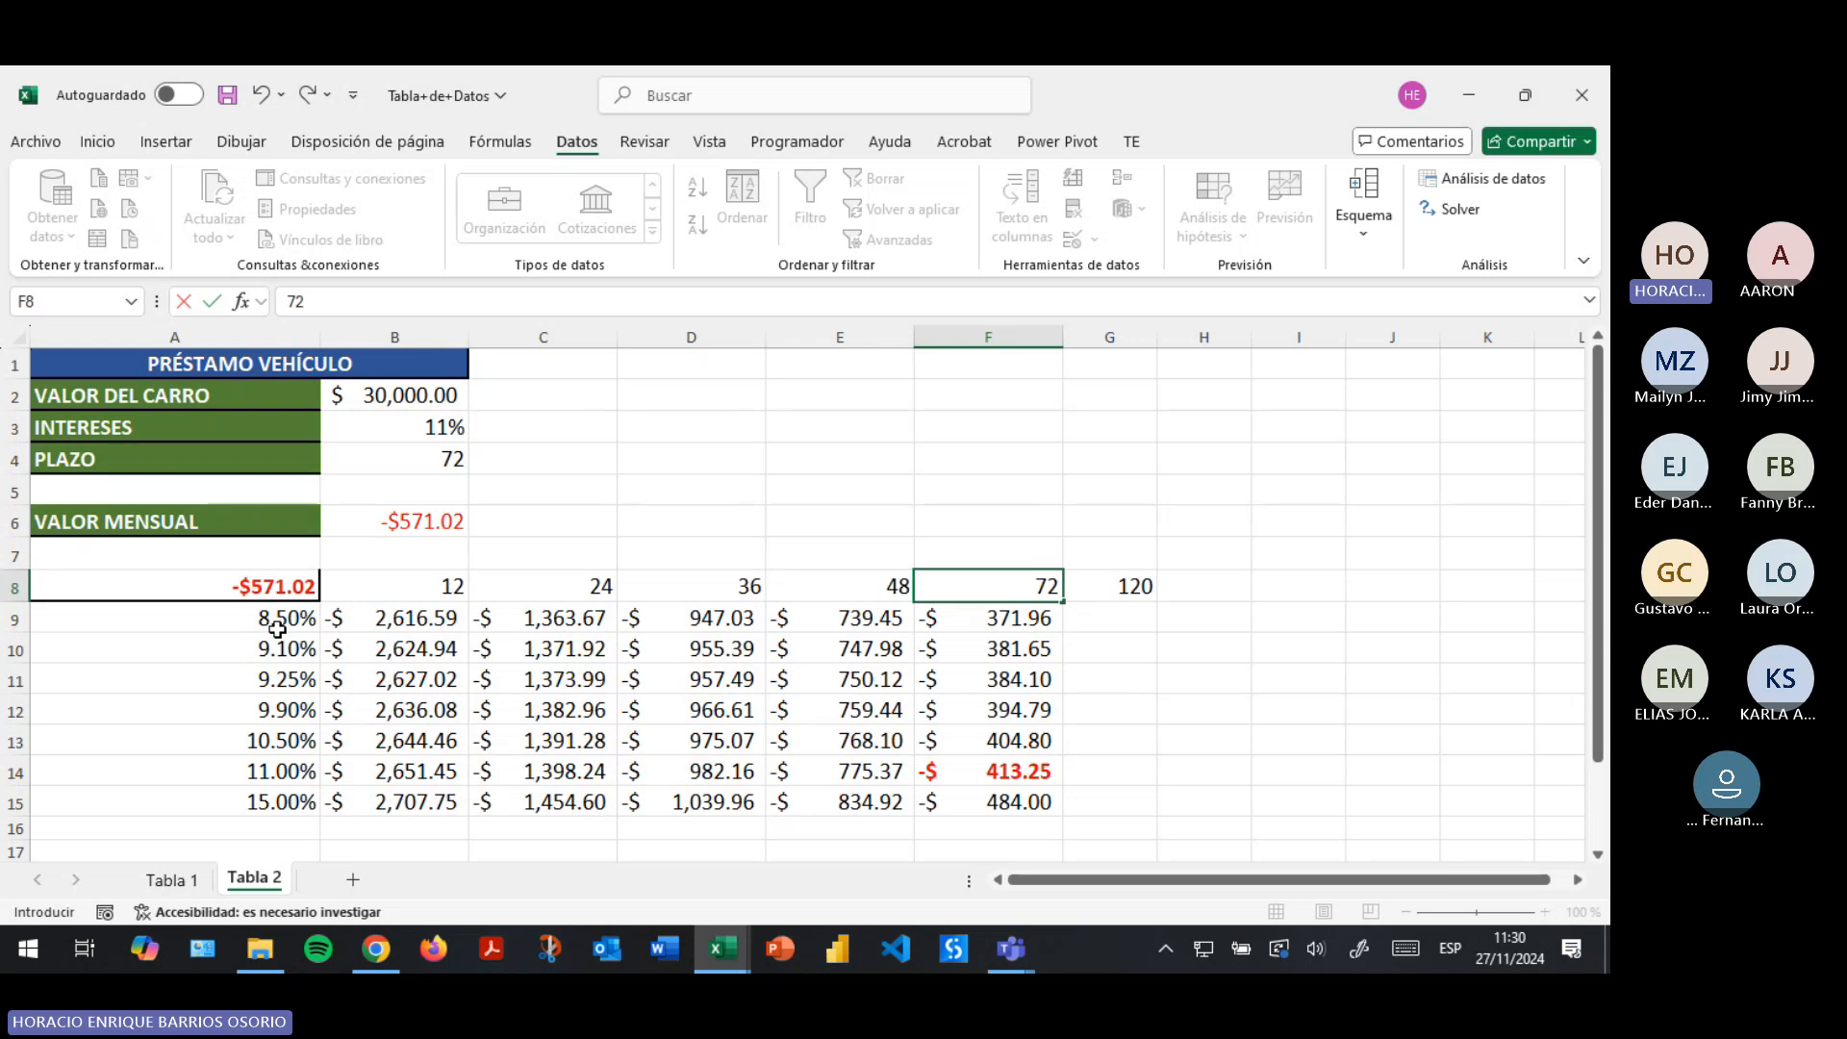
{"action": "key", "text": "Tab"}
{"action": "key", "text": "Left"}
{"action": "key", "text": "Left"}
{"action": "key", "text": "Left"}
{"action": "key", "text": "Left"}
{"action": "key", "text": "Left"}
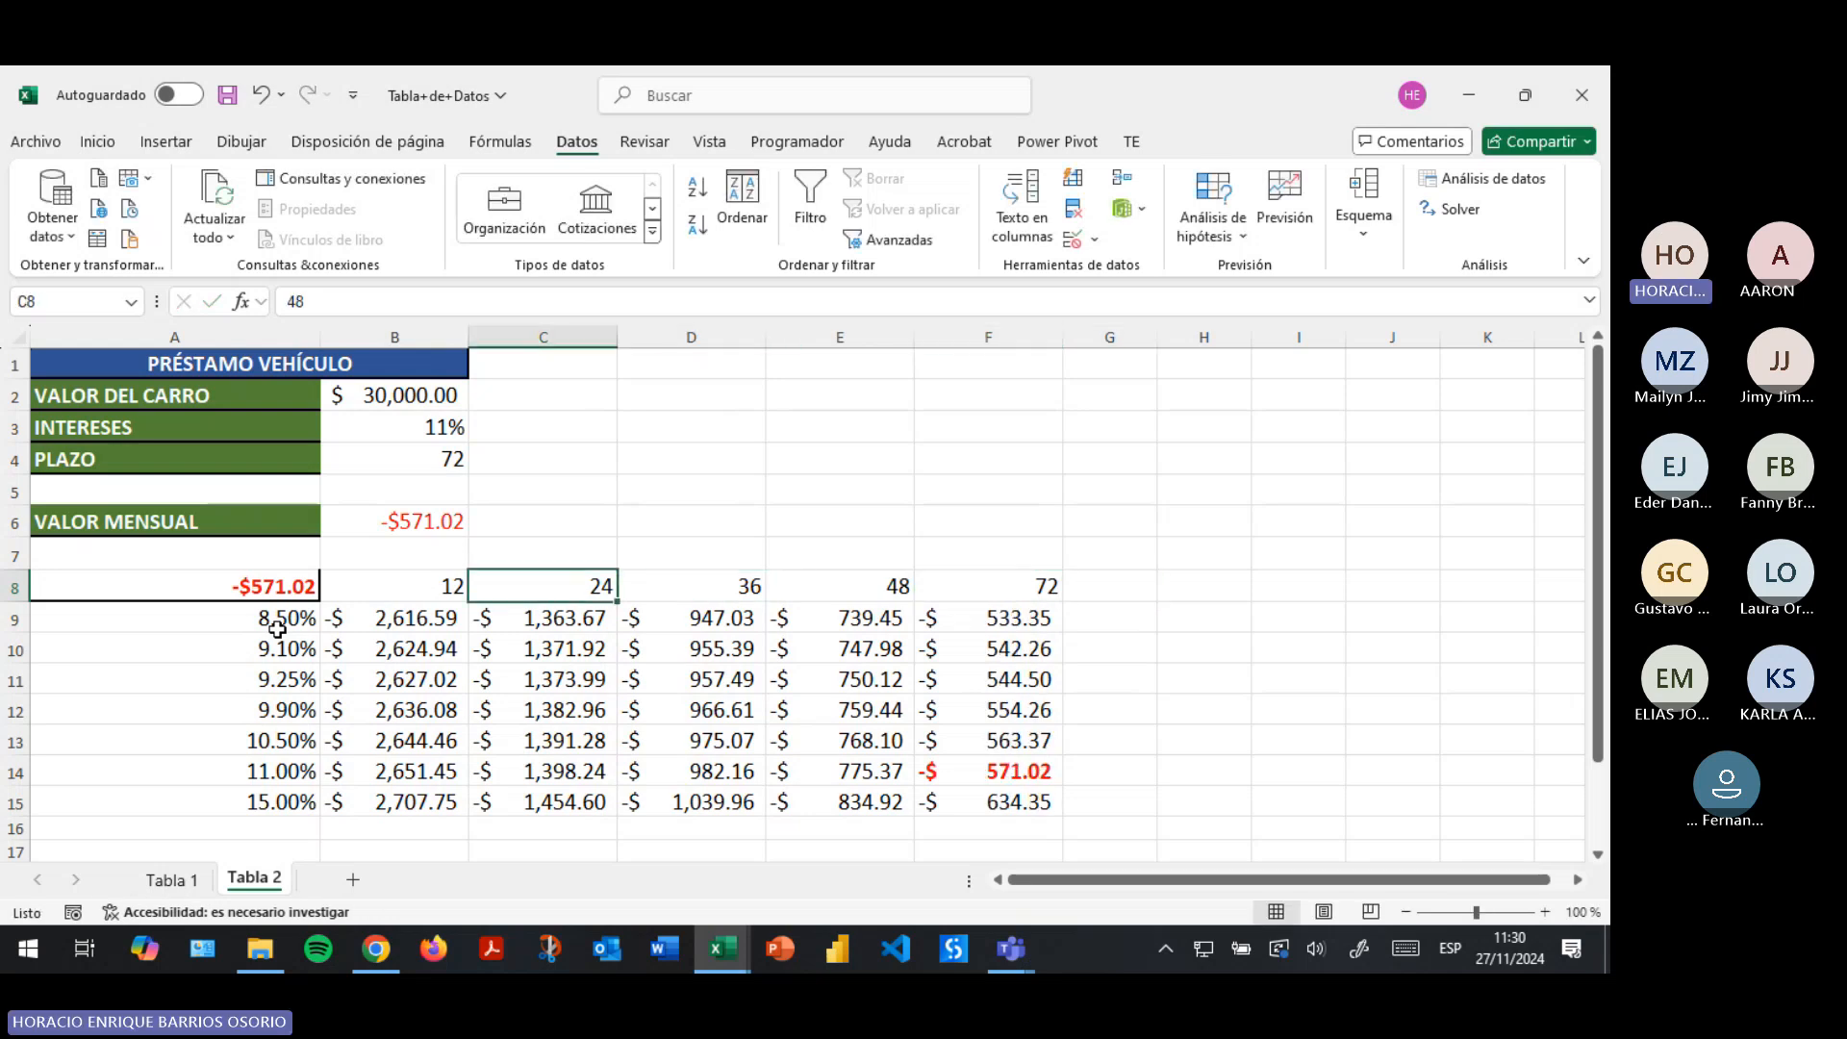
Set the loan term in D8 to 30.
{"action": "key", "text": "Right"}
{"action": "key", "text": "Right"}
{"action": "key", "text": "Right"}
{"action": "key", "text": "Right"}
{"action": "key", "text": "Left"}
{"action": "key", "text": "Left"}
{"action": "key", "text": "Left"}
{"action": "key", "text": "Right"}
{"action": "type", "text": "30"}
{"action": "key", "text": "Return"}
{"action": "key", "text": "Up"}
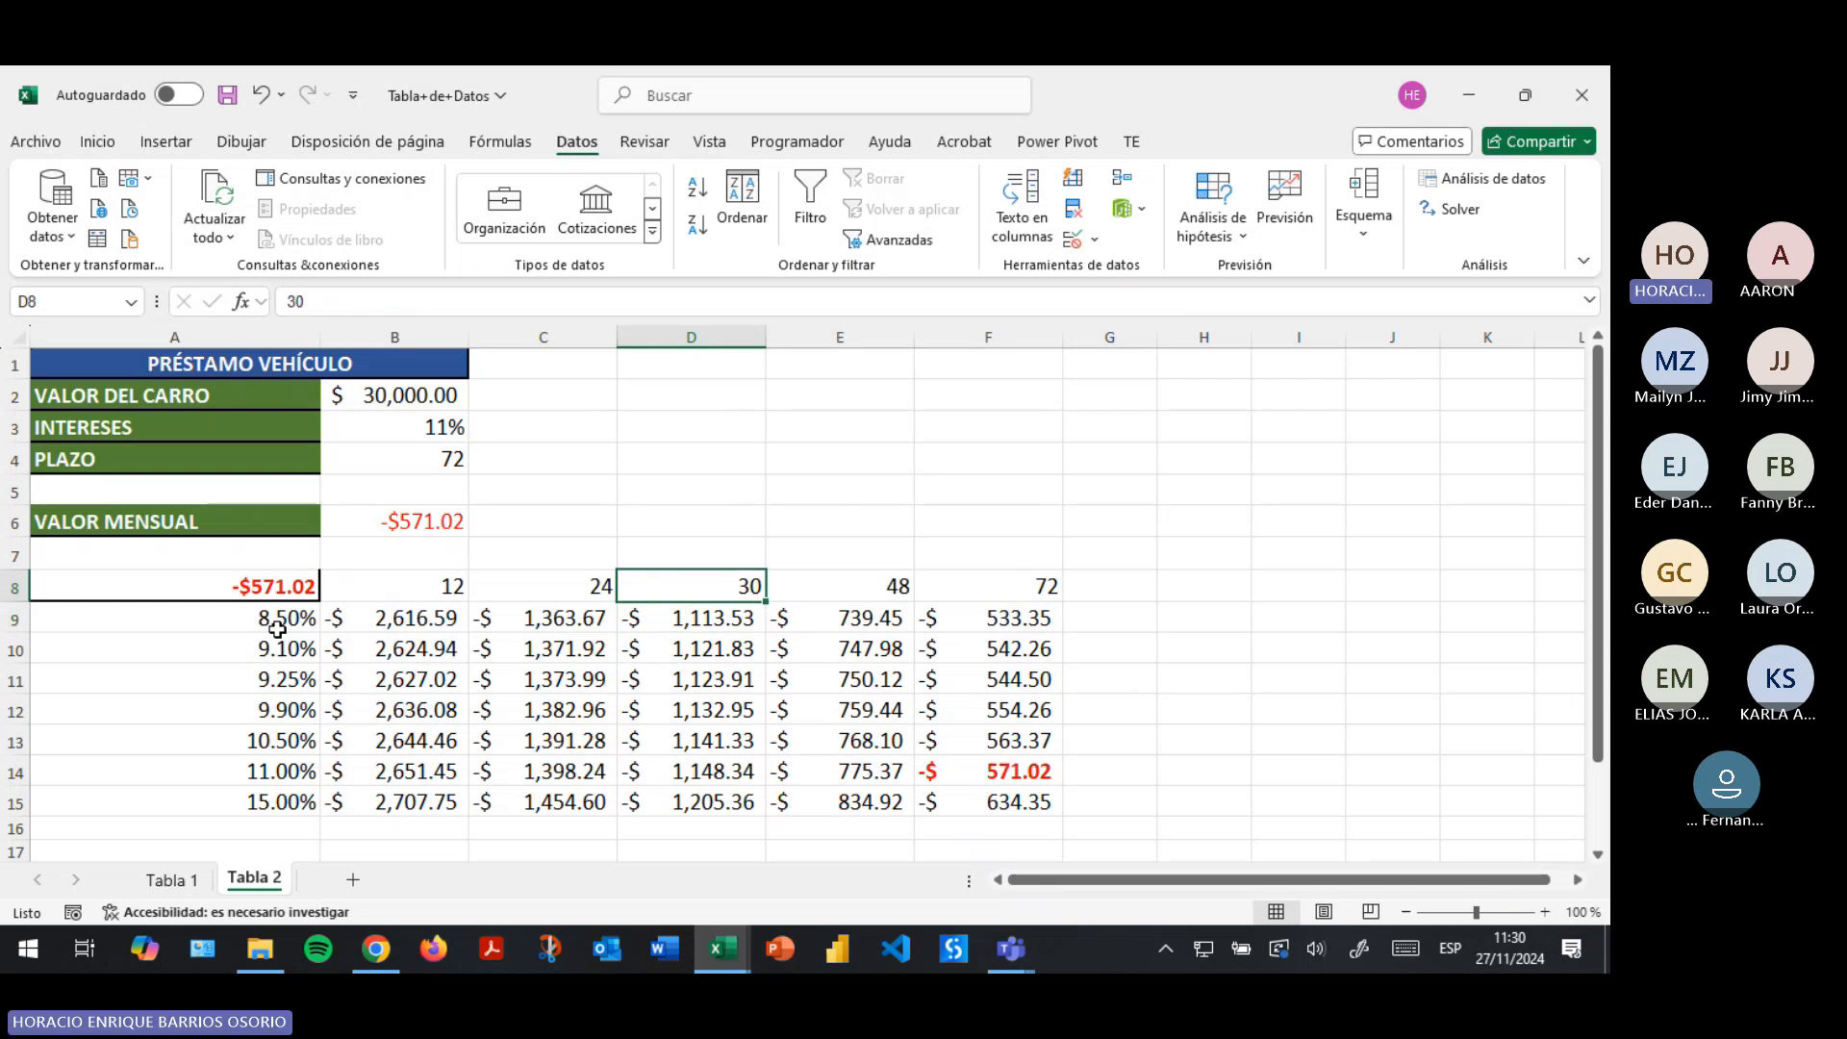
Restore the loan term in D8 to 36.
{"action": "type", "text": "36"}
{"action": "key", "text": "Return"}
{"action": "key", "text": "Return"}
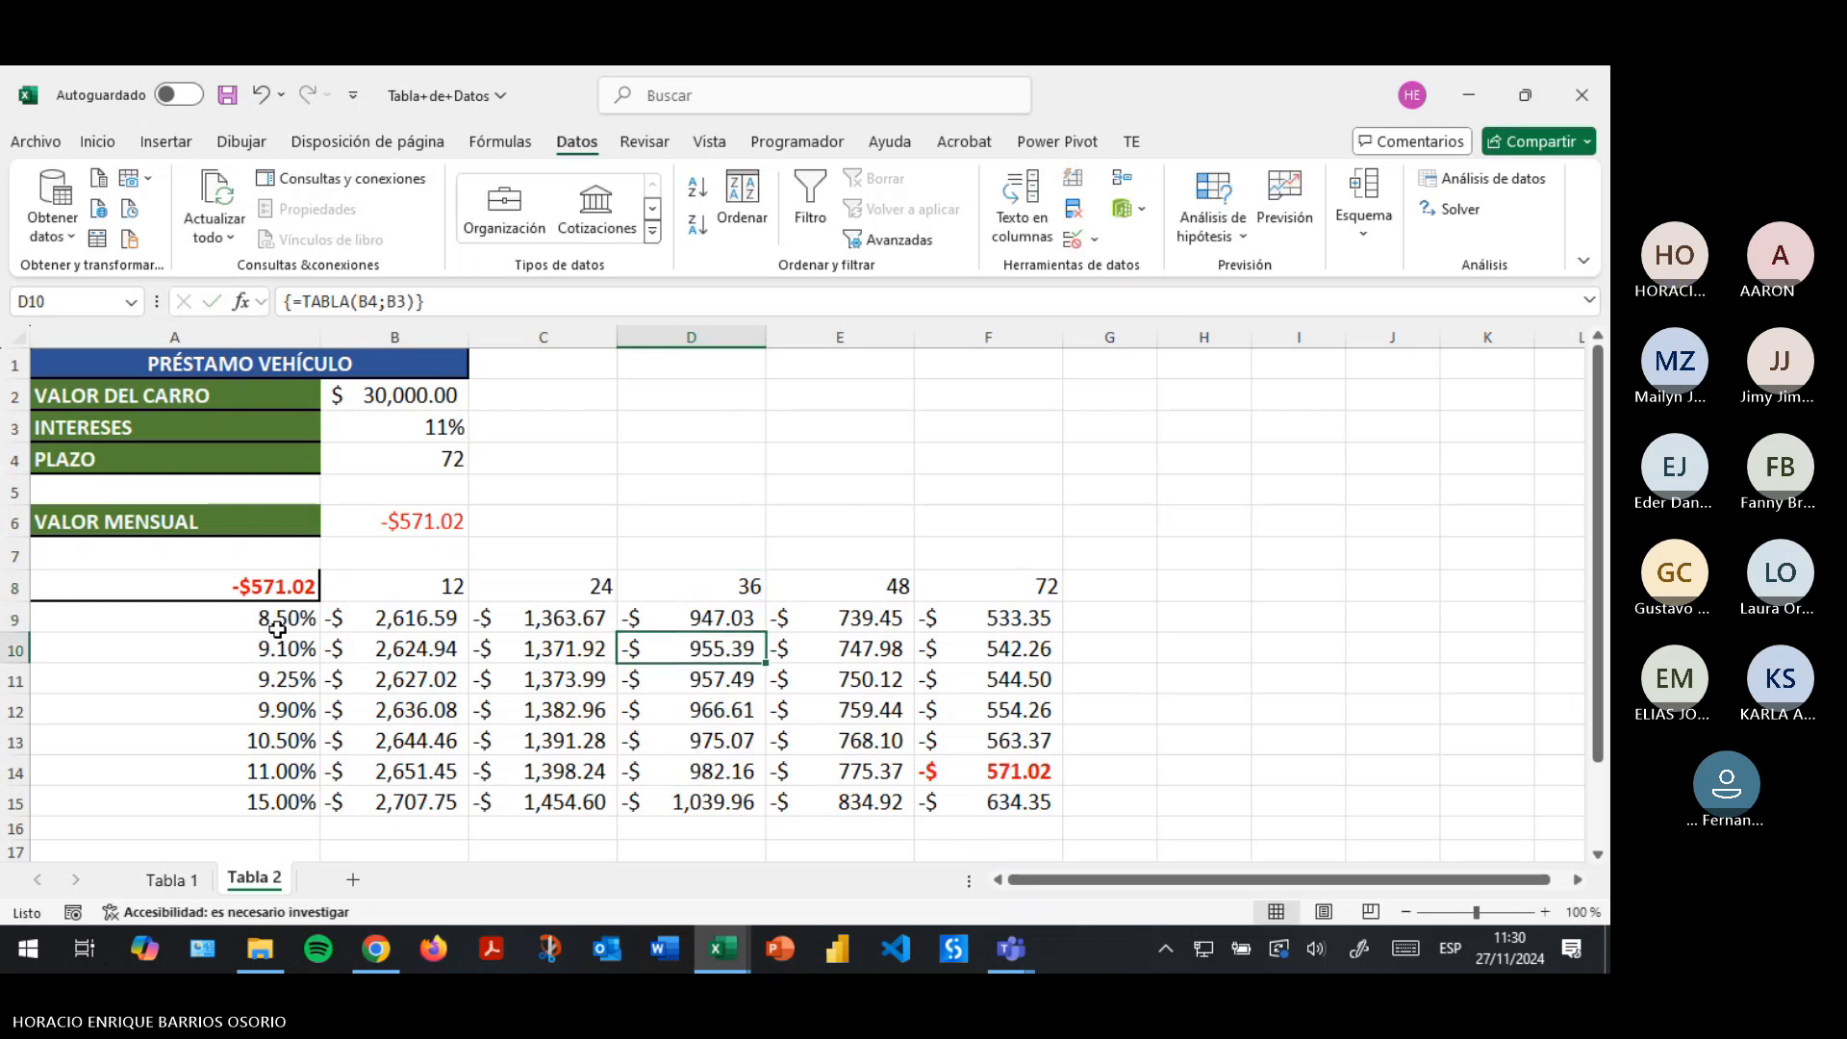
Restore the interest rate in A15 to 11.5%.
{"action": "key", "text": "Left"}
{"action": "key", "text": "Left"}
{"action": "key", "text": "Left"}
{"action": "key", "text": "Down"}
{"action": "key", "text": "Down"}
{"action": "key", "text": "Down"}
{"action": "key", "text": "Down"}
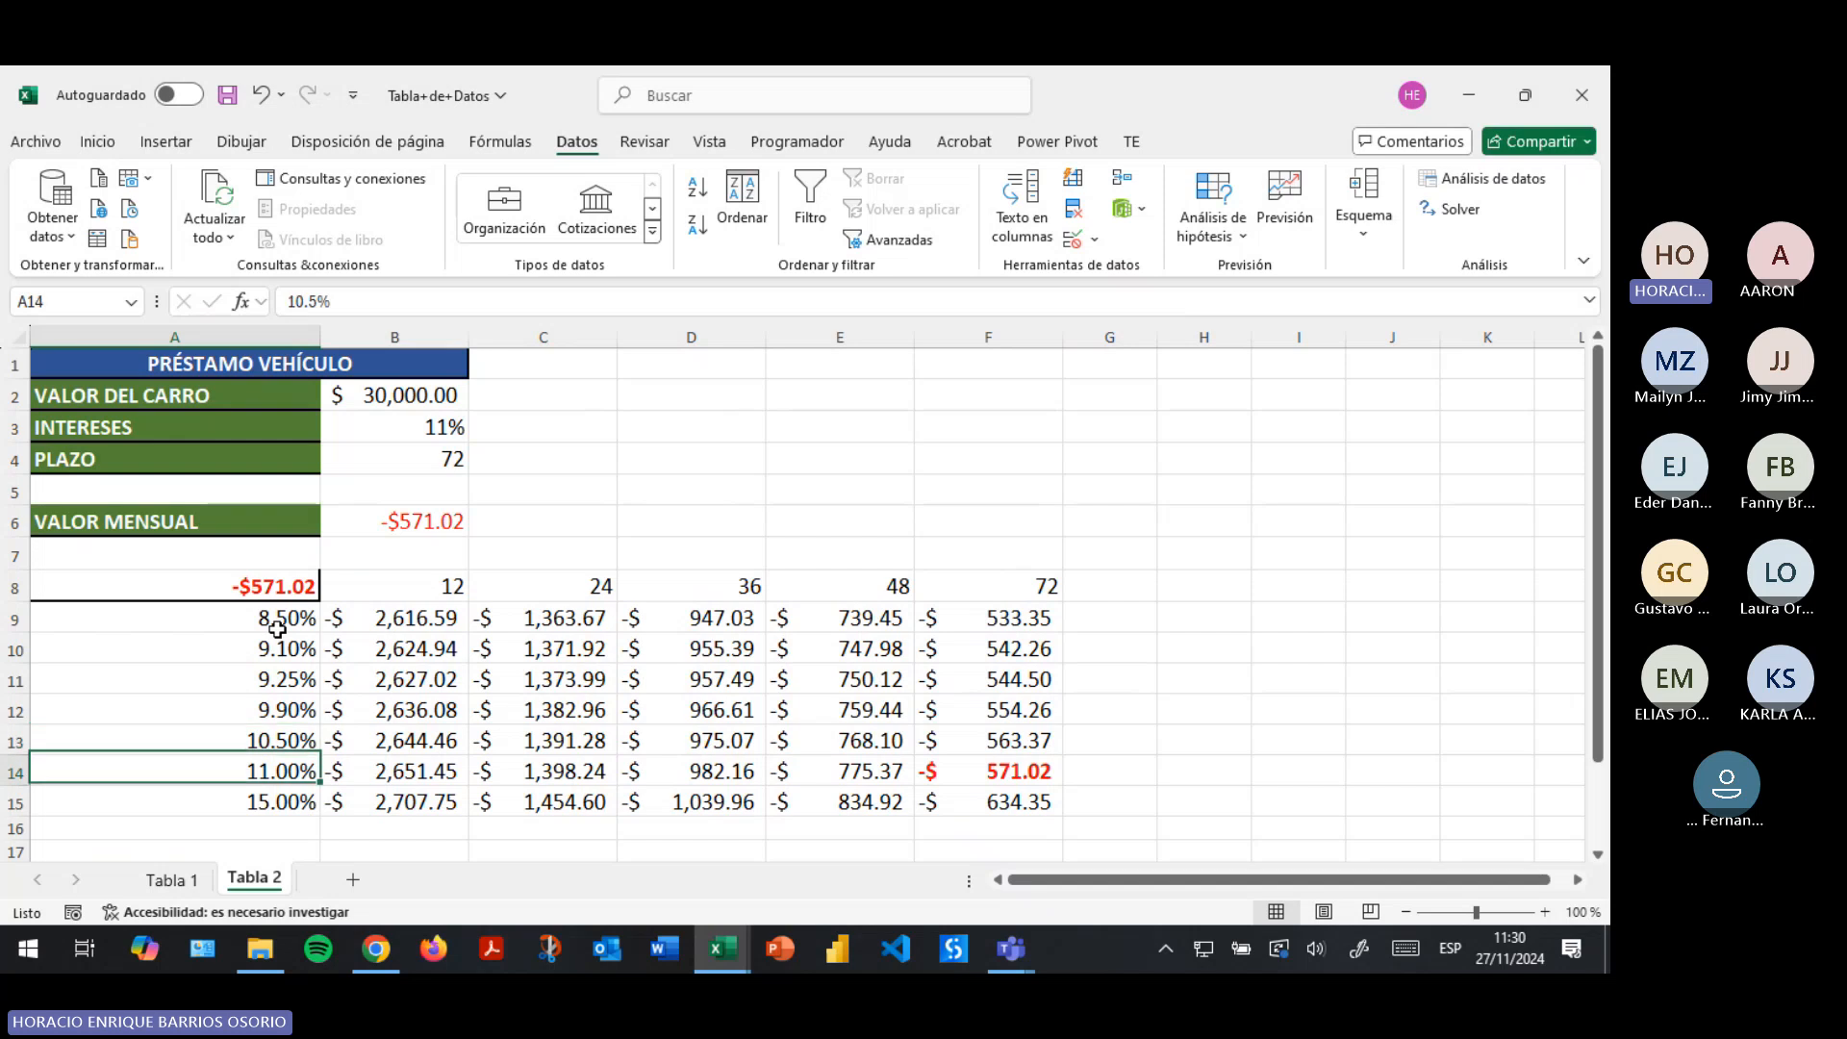
{"action": "key", "text": "Down"}
{"action": "type", "text": "11.5"}
{"action": "key", "text": "Return"}
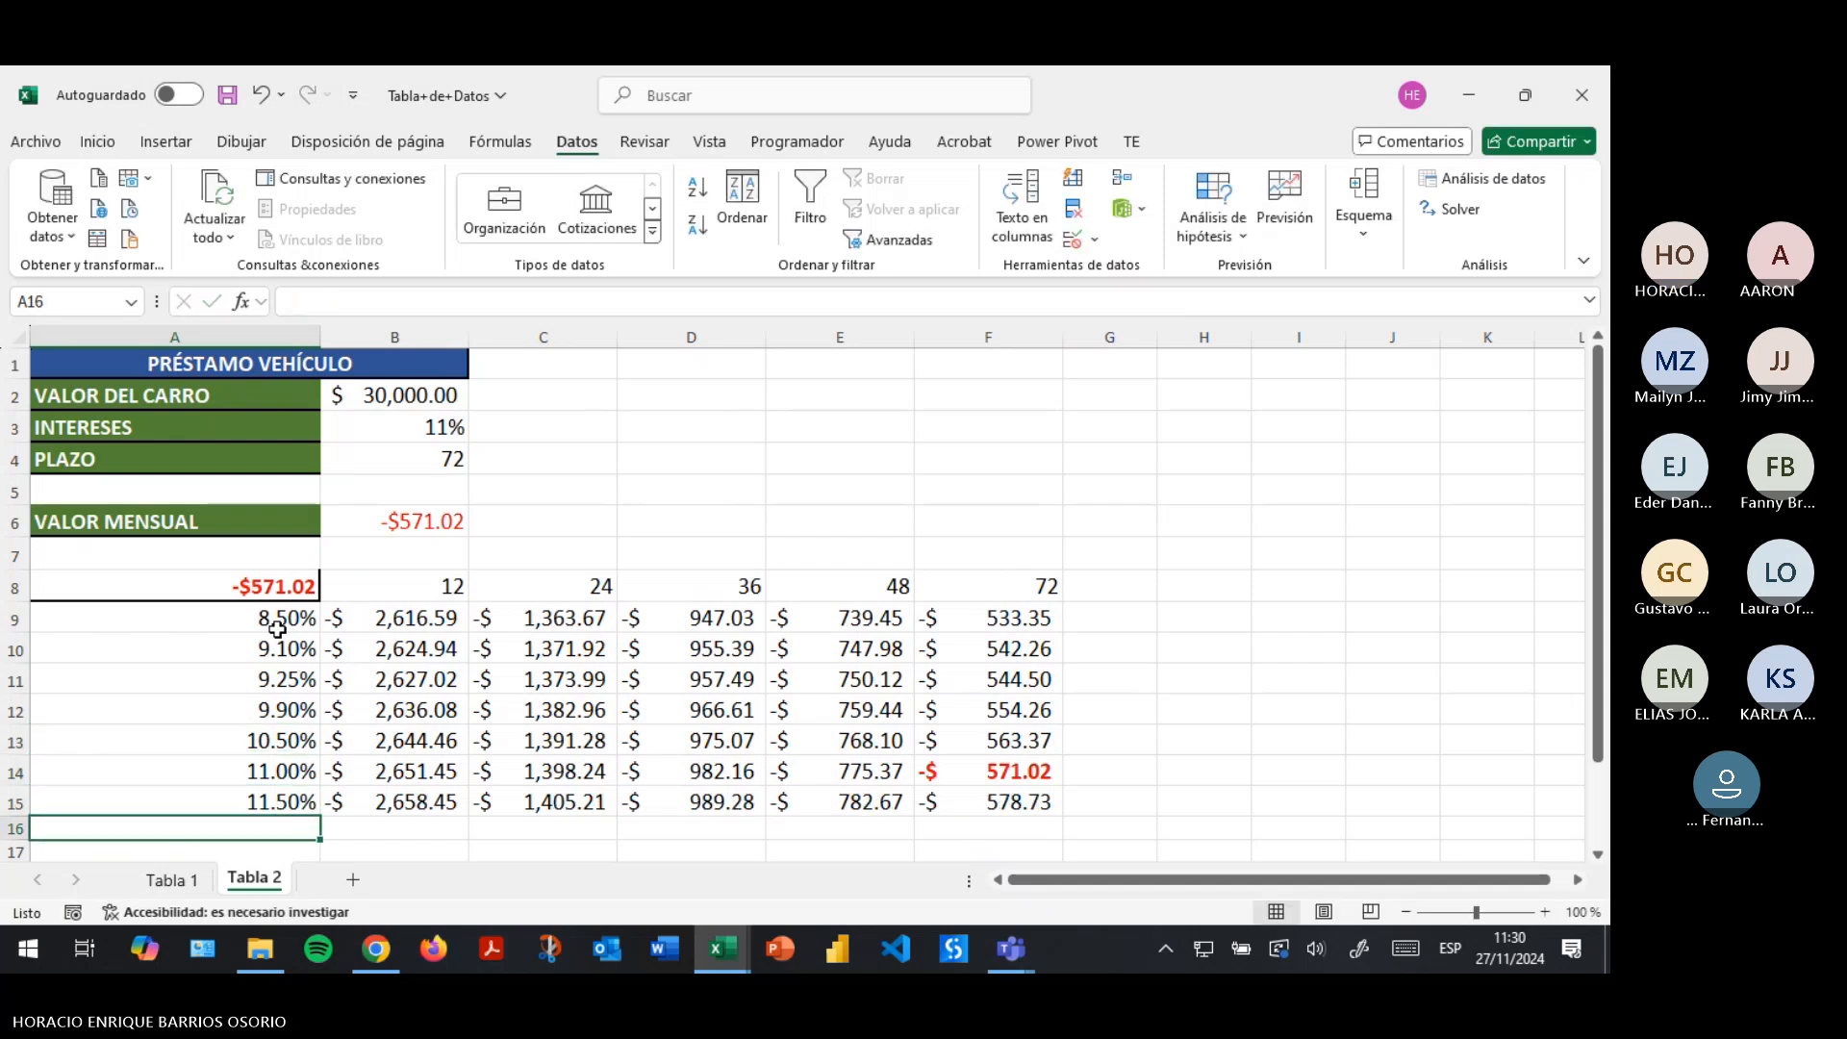
Set the loan's interest rate in B3 to 10%.
{"action": "key", "text": "Up"}
{"action": "key", "text": "Up"}
{"action": "key", "text": "Up"}
{"action": "key", "text": "Up"}
{"action": "key", "text": "Up"}
{"action": "key", "text": "Up"}
{"action": "key", "text": "Up"}
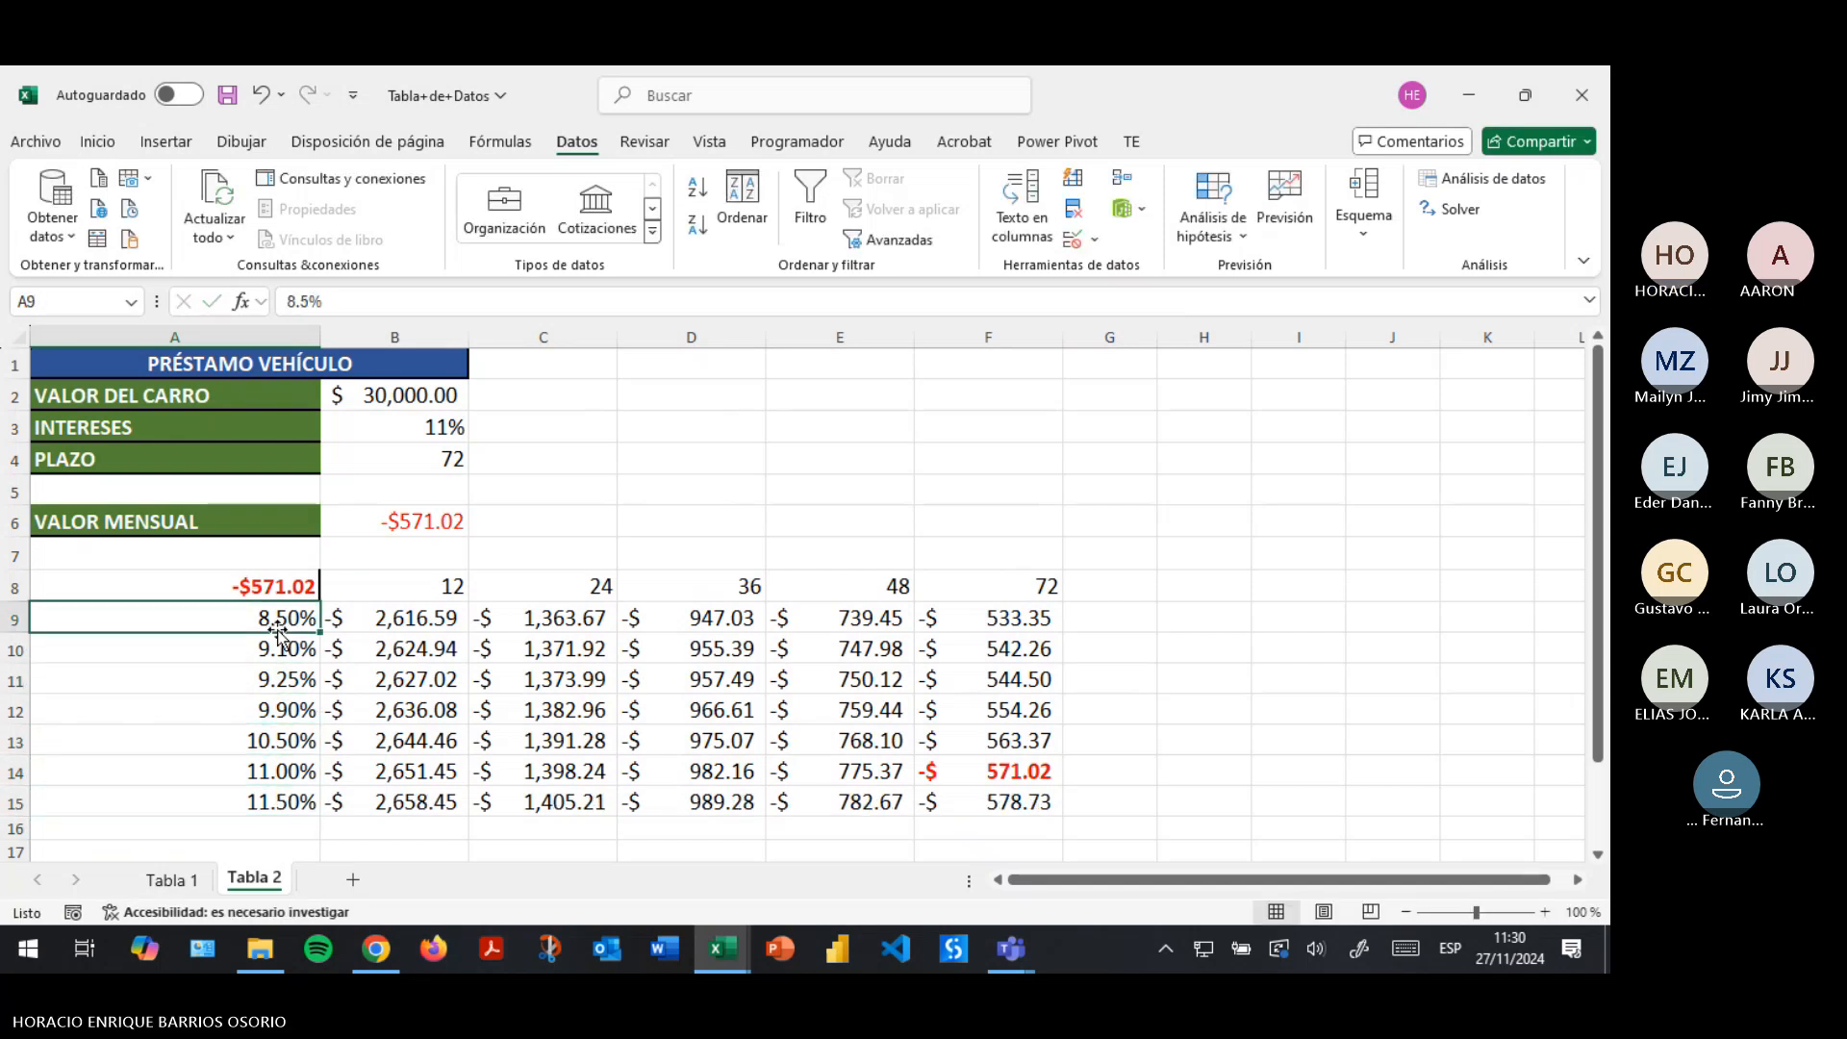
{"action": "key", "text": "Up"}
{"action": "key", "text": "Right"}
{"action": "key", "text": "Up"}
{"action": "key", "text": "Up"}
{"action": "key", "text": "Up"}
{"action": "key", "text": "Up"}
{"action": "key", "text": "Up"}
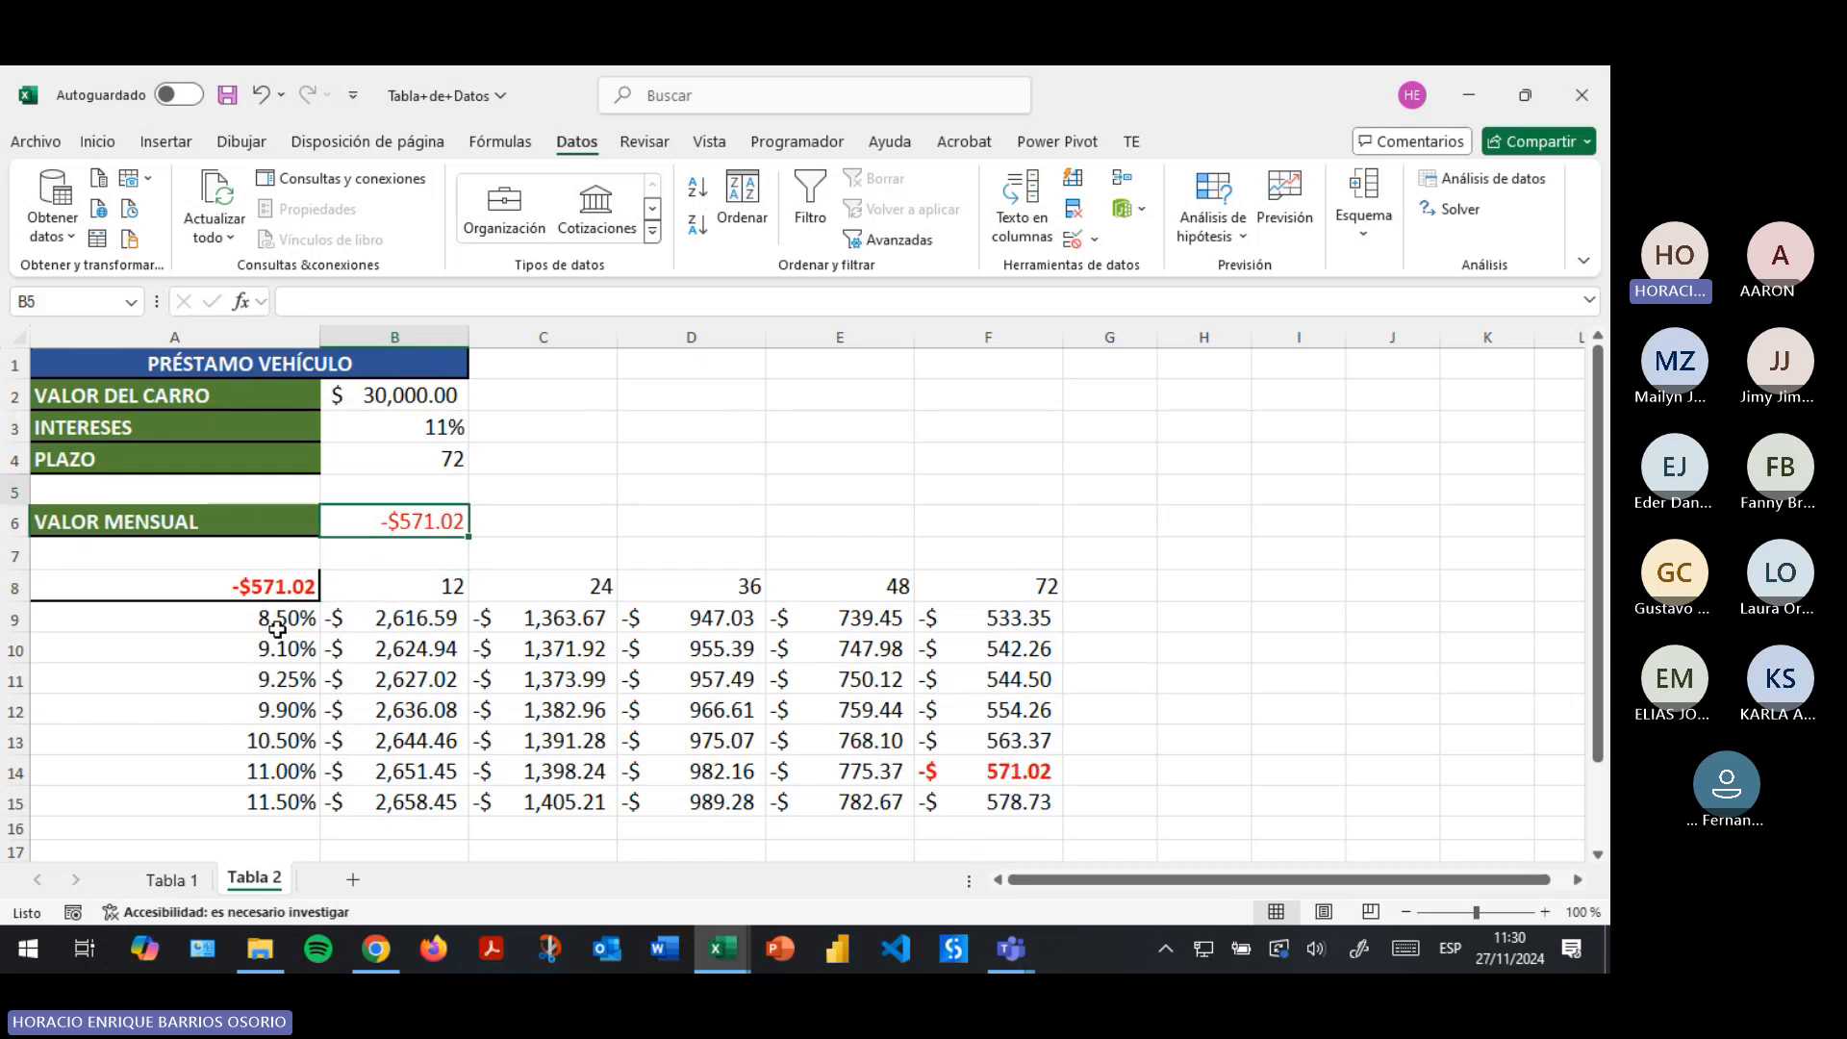
{"action": "type", "text": "10"}
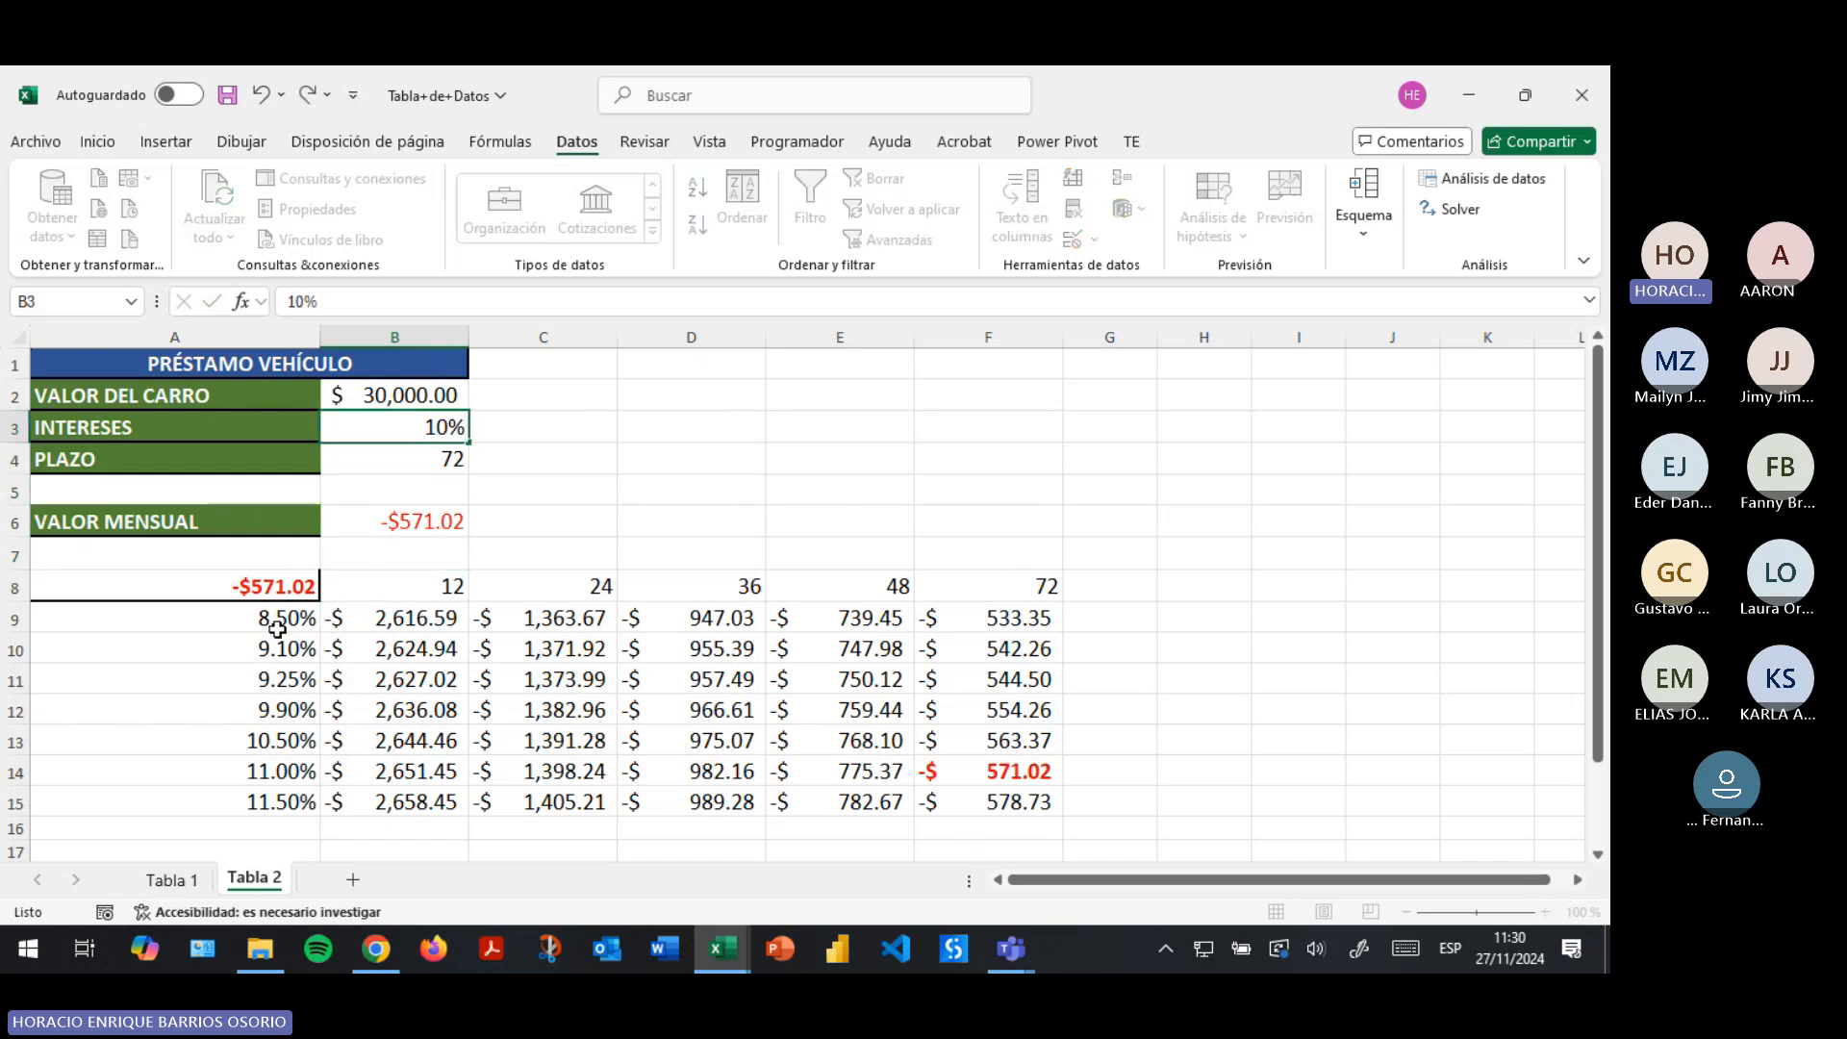
{"action": "key", "text": "Return"}
Examine the payment formulas in B6 and A8 and the loan terms across row 8.
{"action": "key", "text": "Down"}
{"action": "key", "text": "Down"}
{"action": "key", "text": "Down"}
{"action": "key", "text": "Down"}
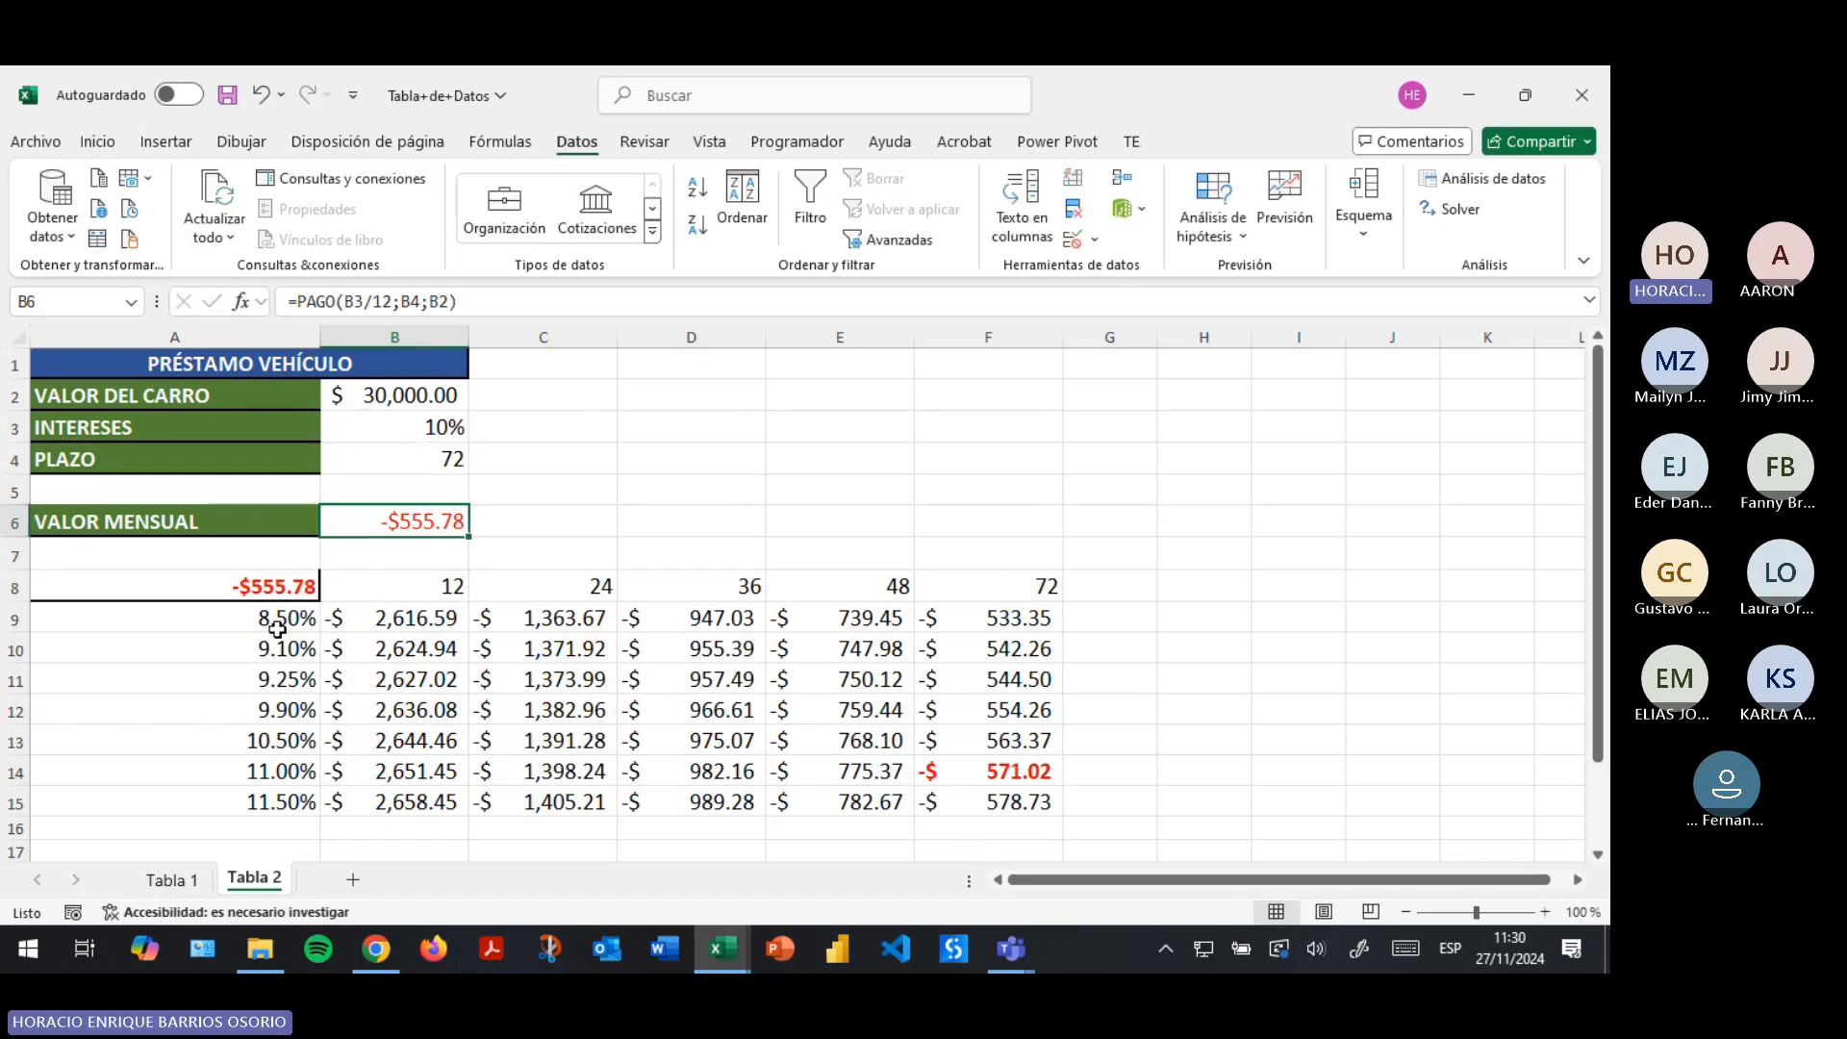
{"action": "key", "text": "Left"}
{"action": "key", "text": "End"}
{"action": "key", "text": "Right"}
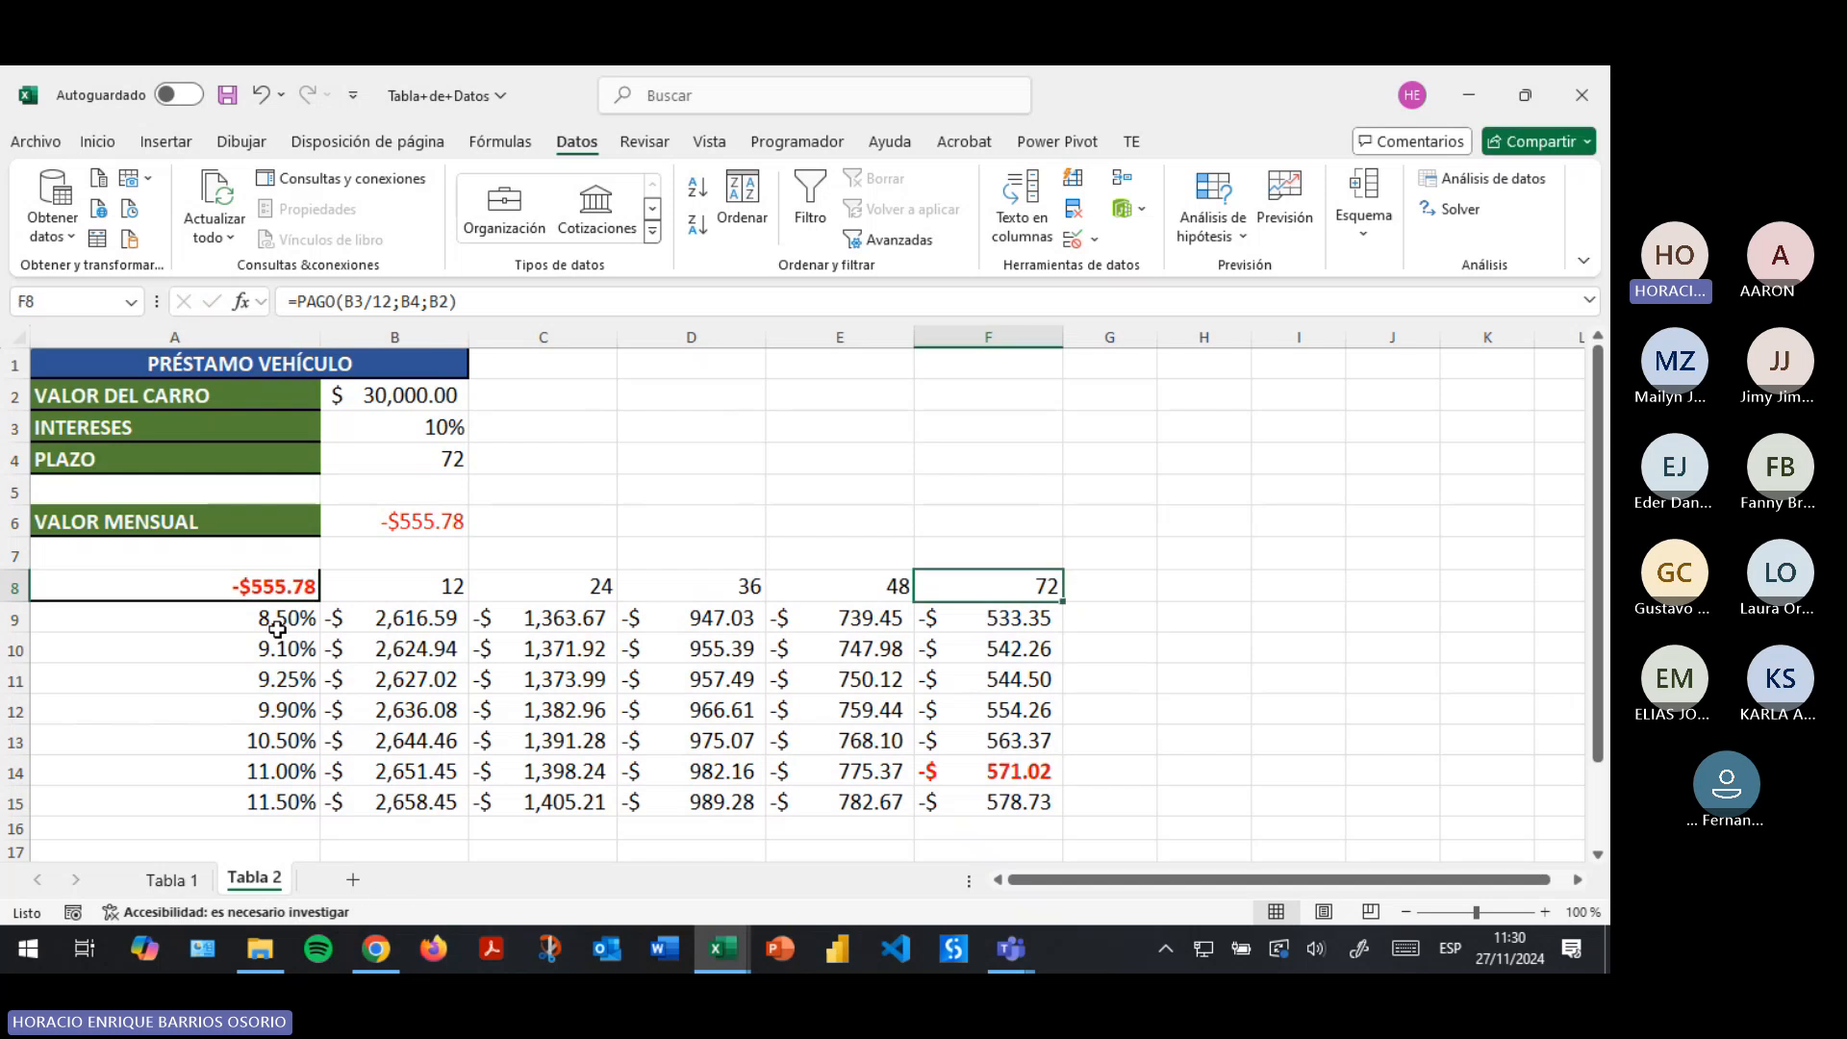
{"action": "key", "text": "Left"}
{"action": "key", "text": "Left"}
{"action": "key", "text": "Left"}
{"action": "key", "text": "Left"}
{"action": "key", "text": "Left"}
Restore the loan's interest rate in B3 to 11%.
{"action": "key", "text": "Right"}
{"action": "key", "text": "Up"}
{"action": "key", "text": "Up"}
{"action": "key", "text": "Up"}
{"action": "key", "text": "Up"}
{"action": "key", "text": "Up"}
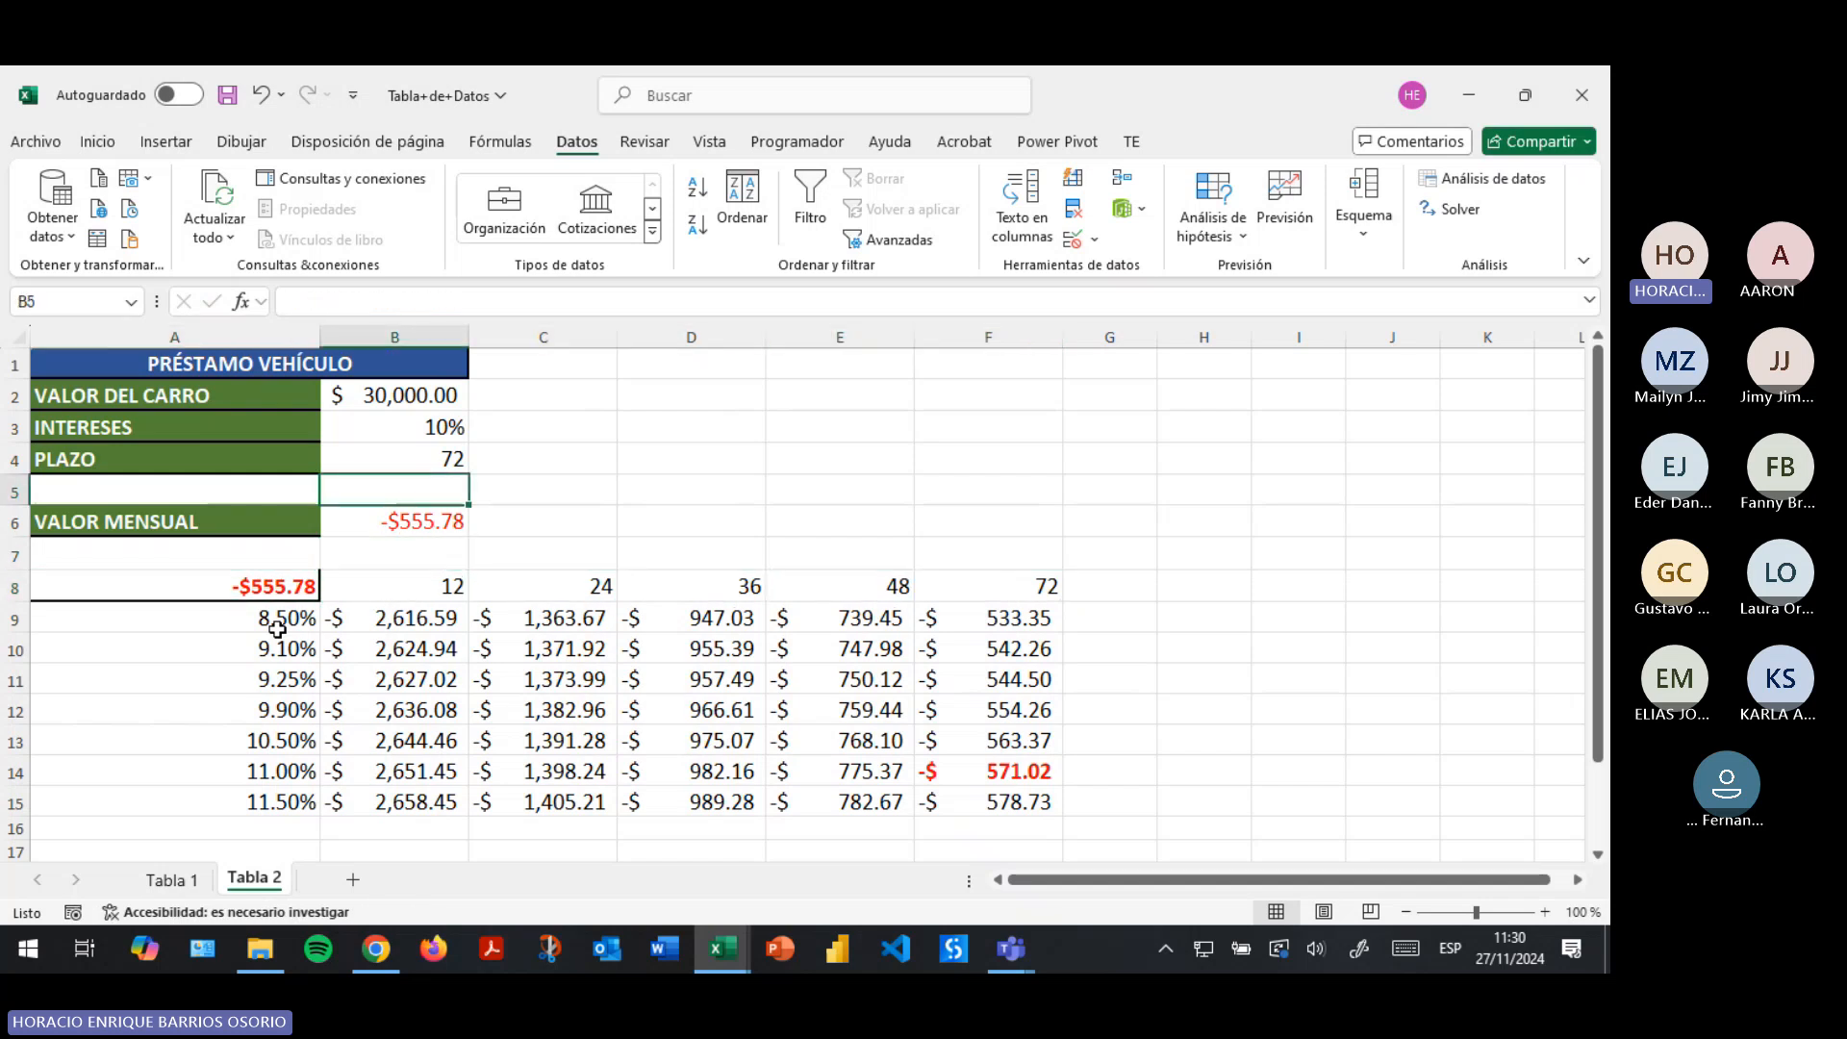
{"action": "type", "text": "11"}
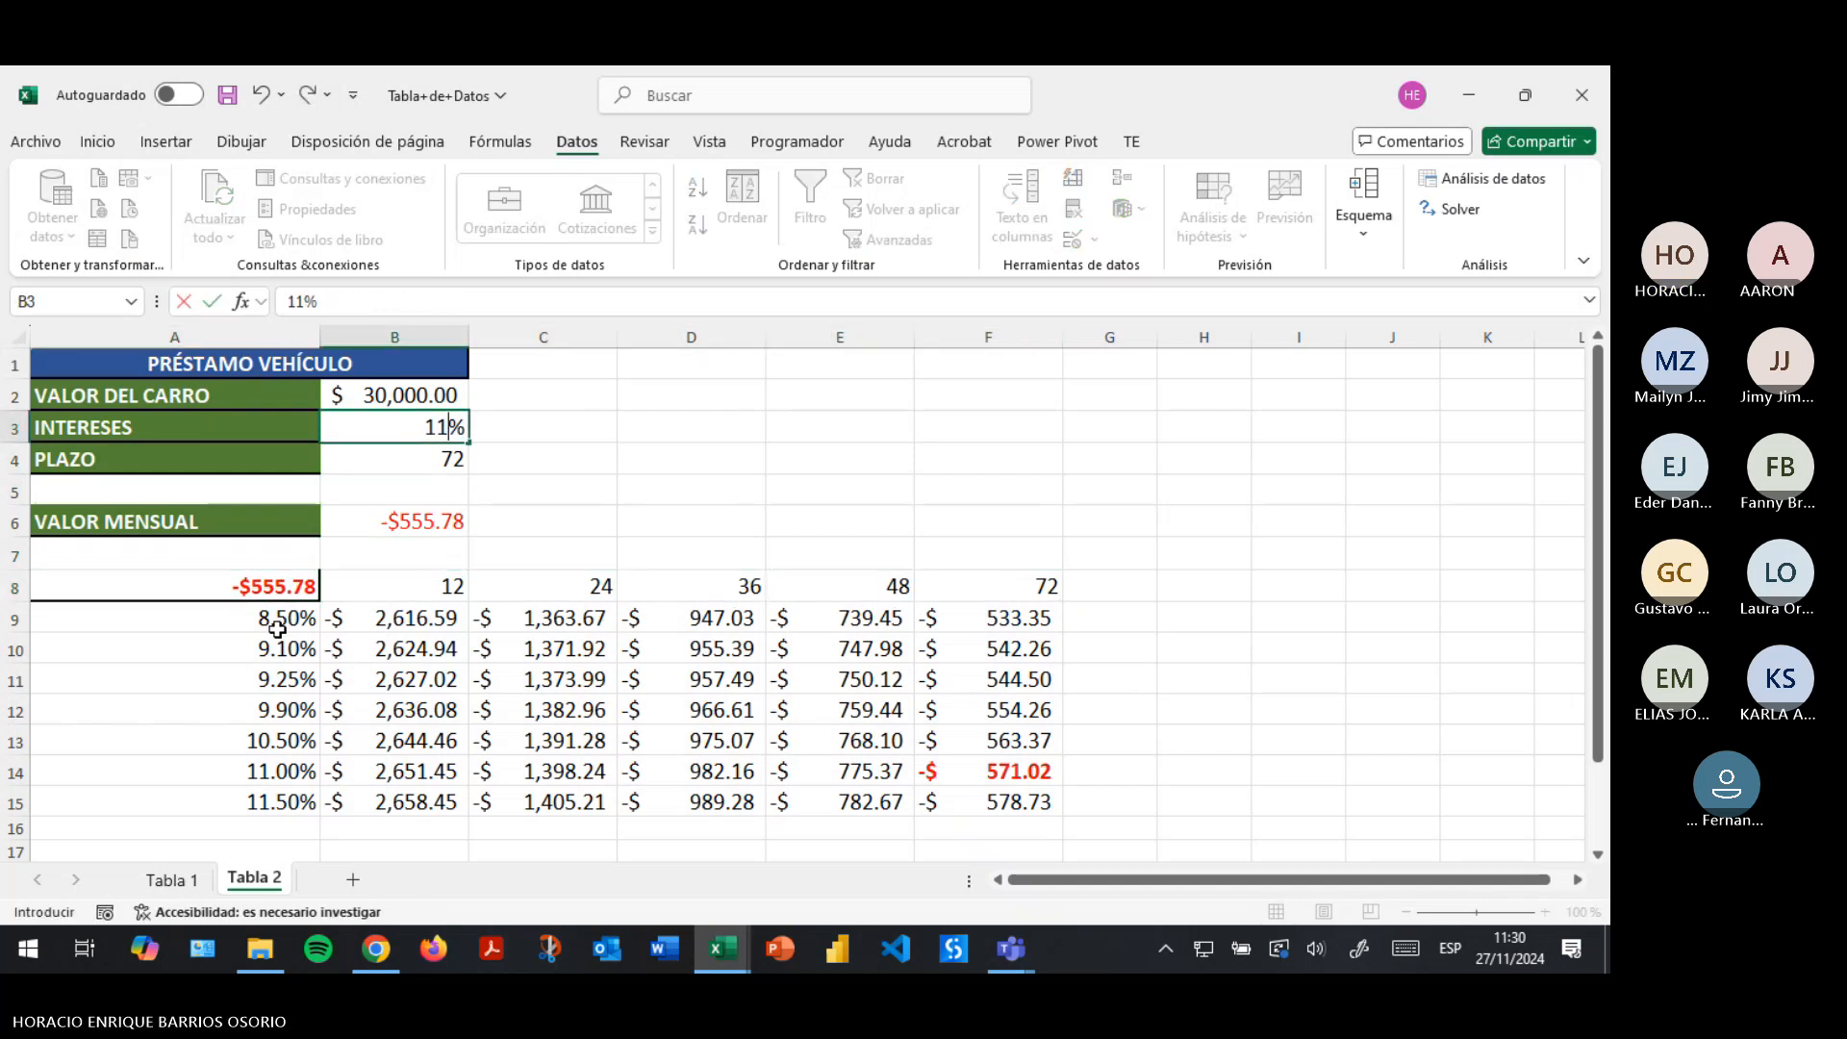
{"action": "key", "text": "Return"}
{"action": "key", "text": "Up"}
Set the loan term in B4 to 36.
{"action": "key", "text": "Down"}
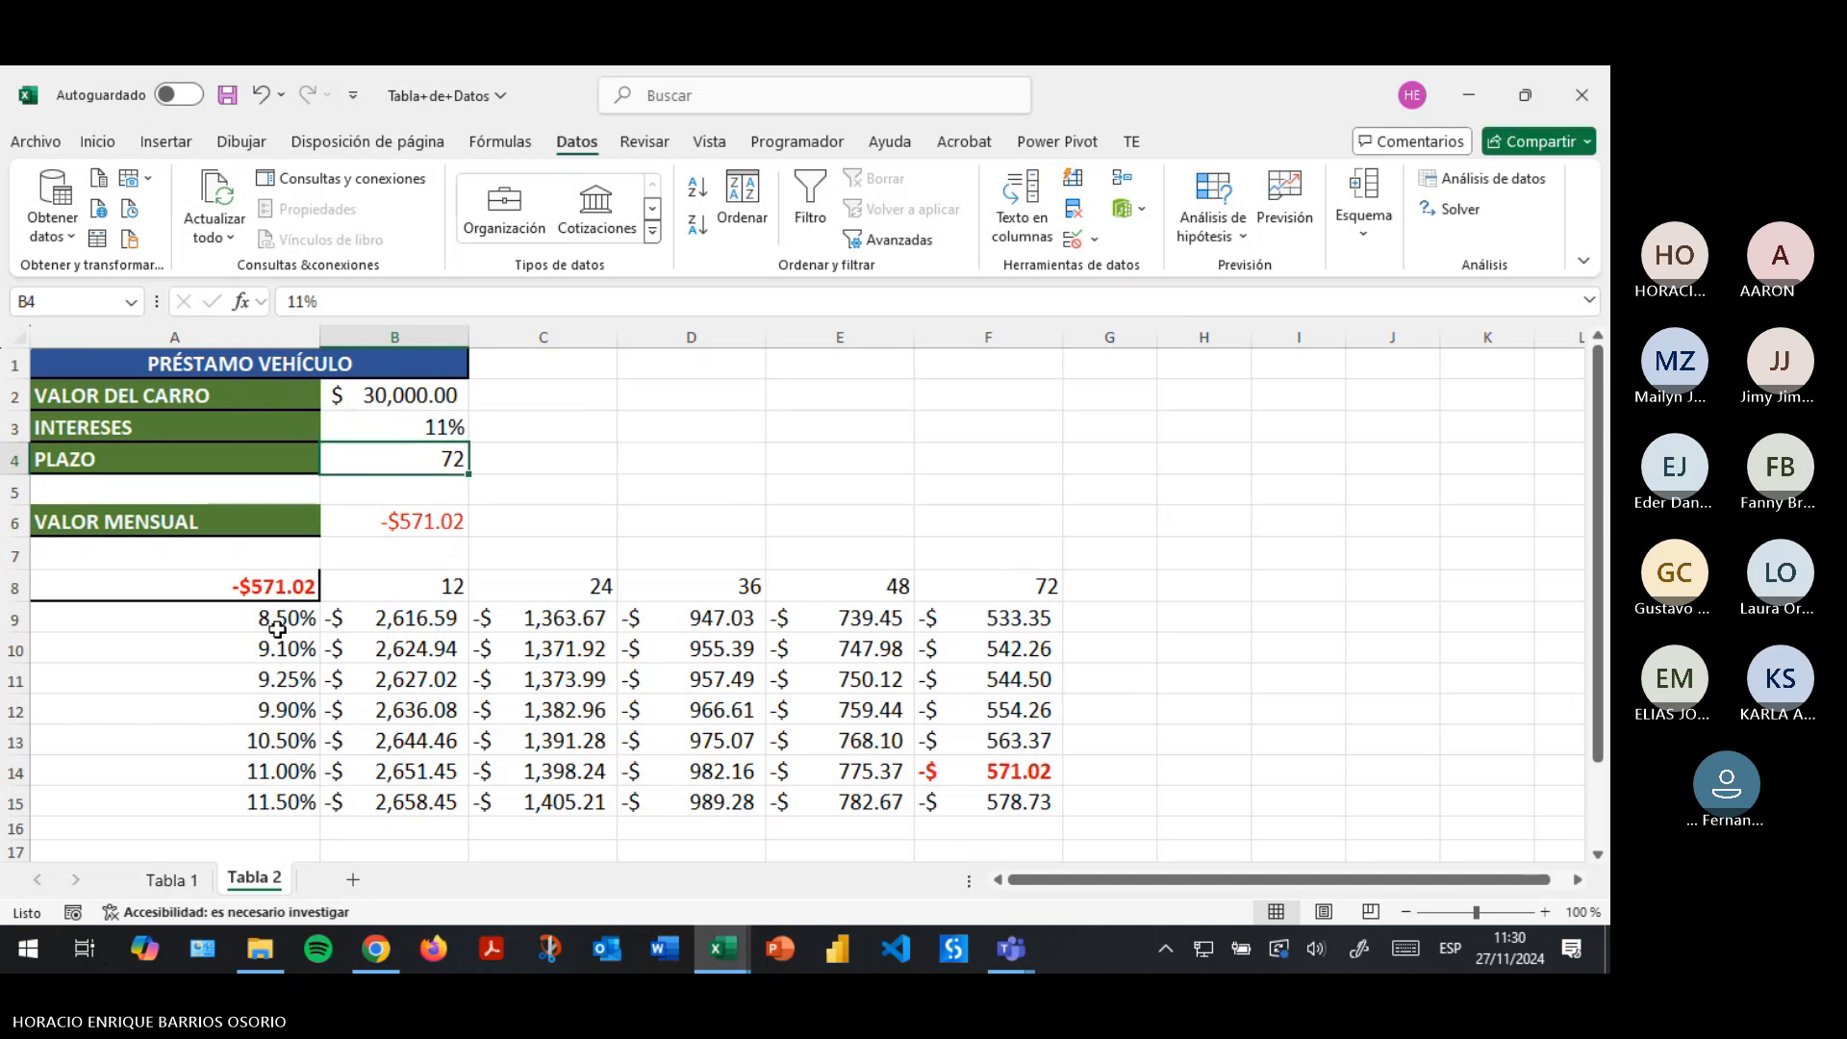
{"action": "type", "text": "36"}
{"action": "key", "text": "Return"}
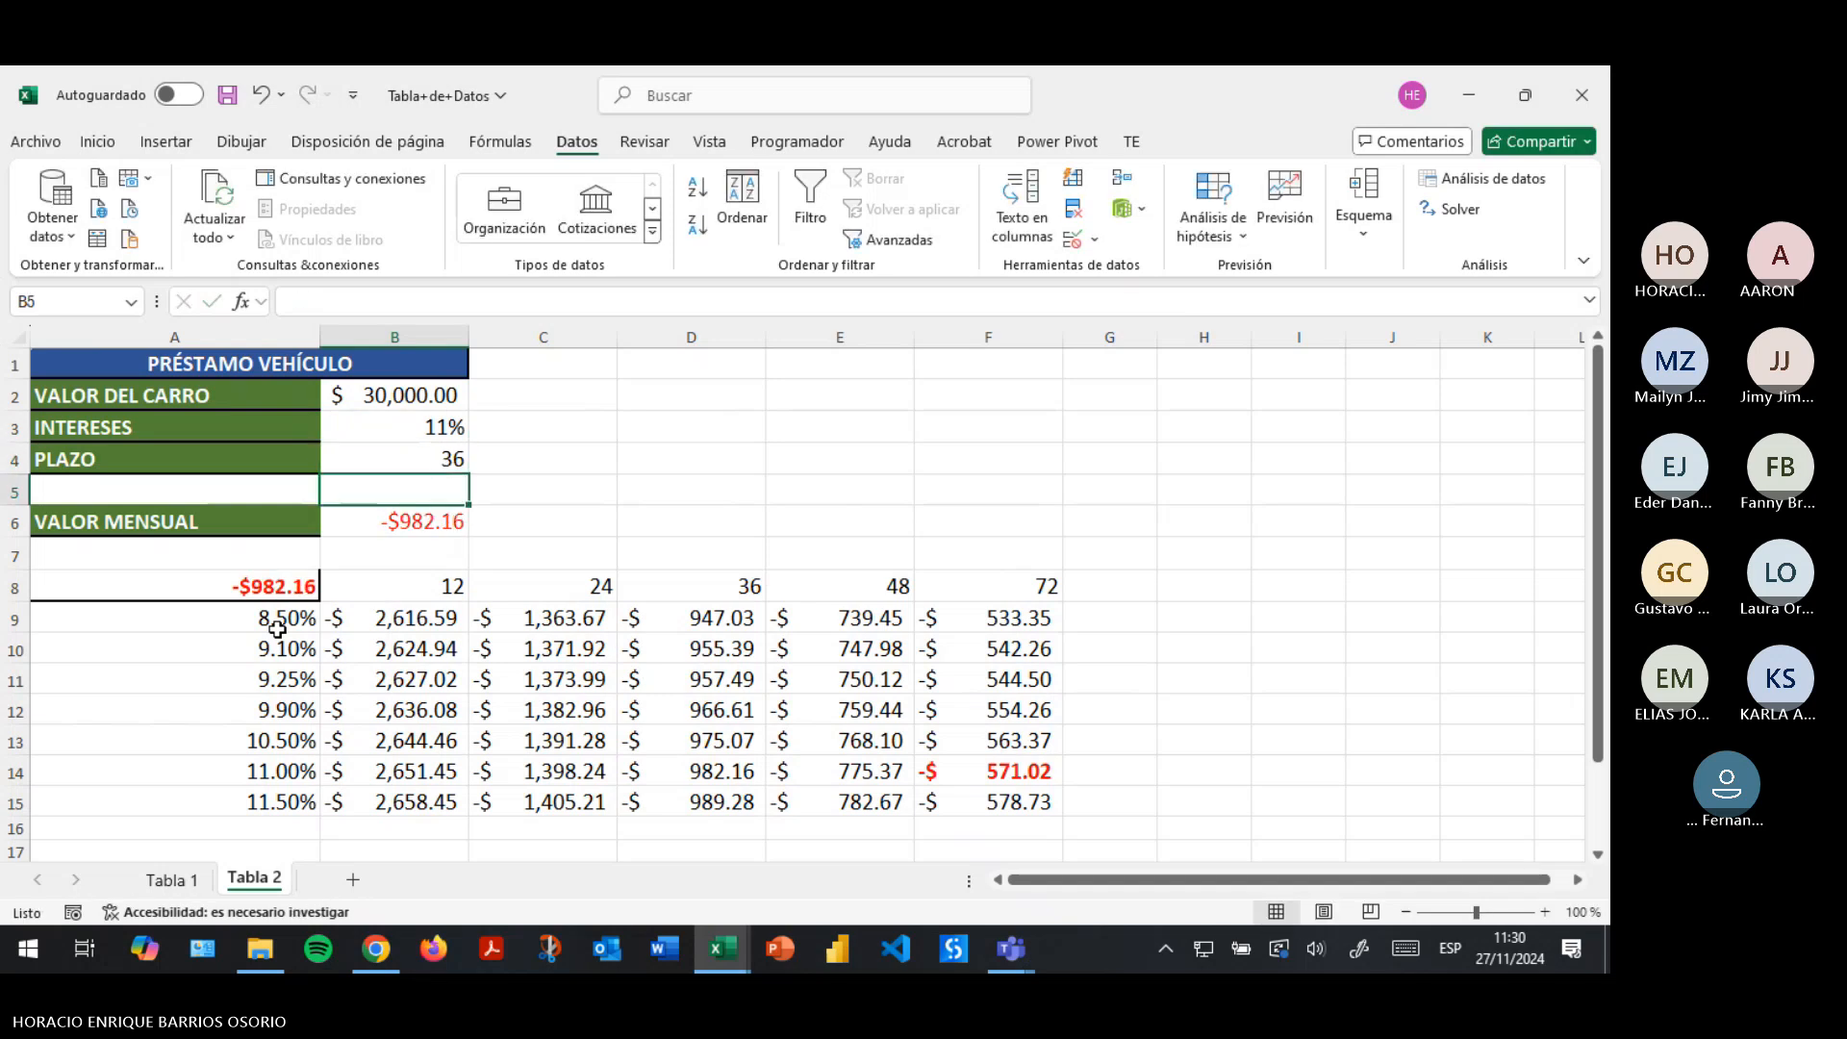
Restore the loan term in B4 to 72.
{"action": "key", "text": "Up"}
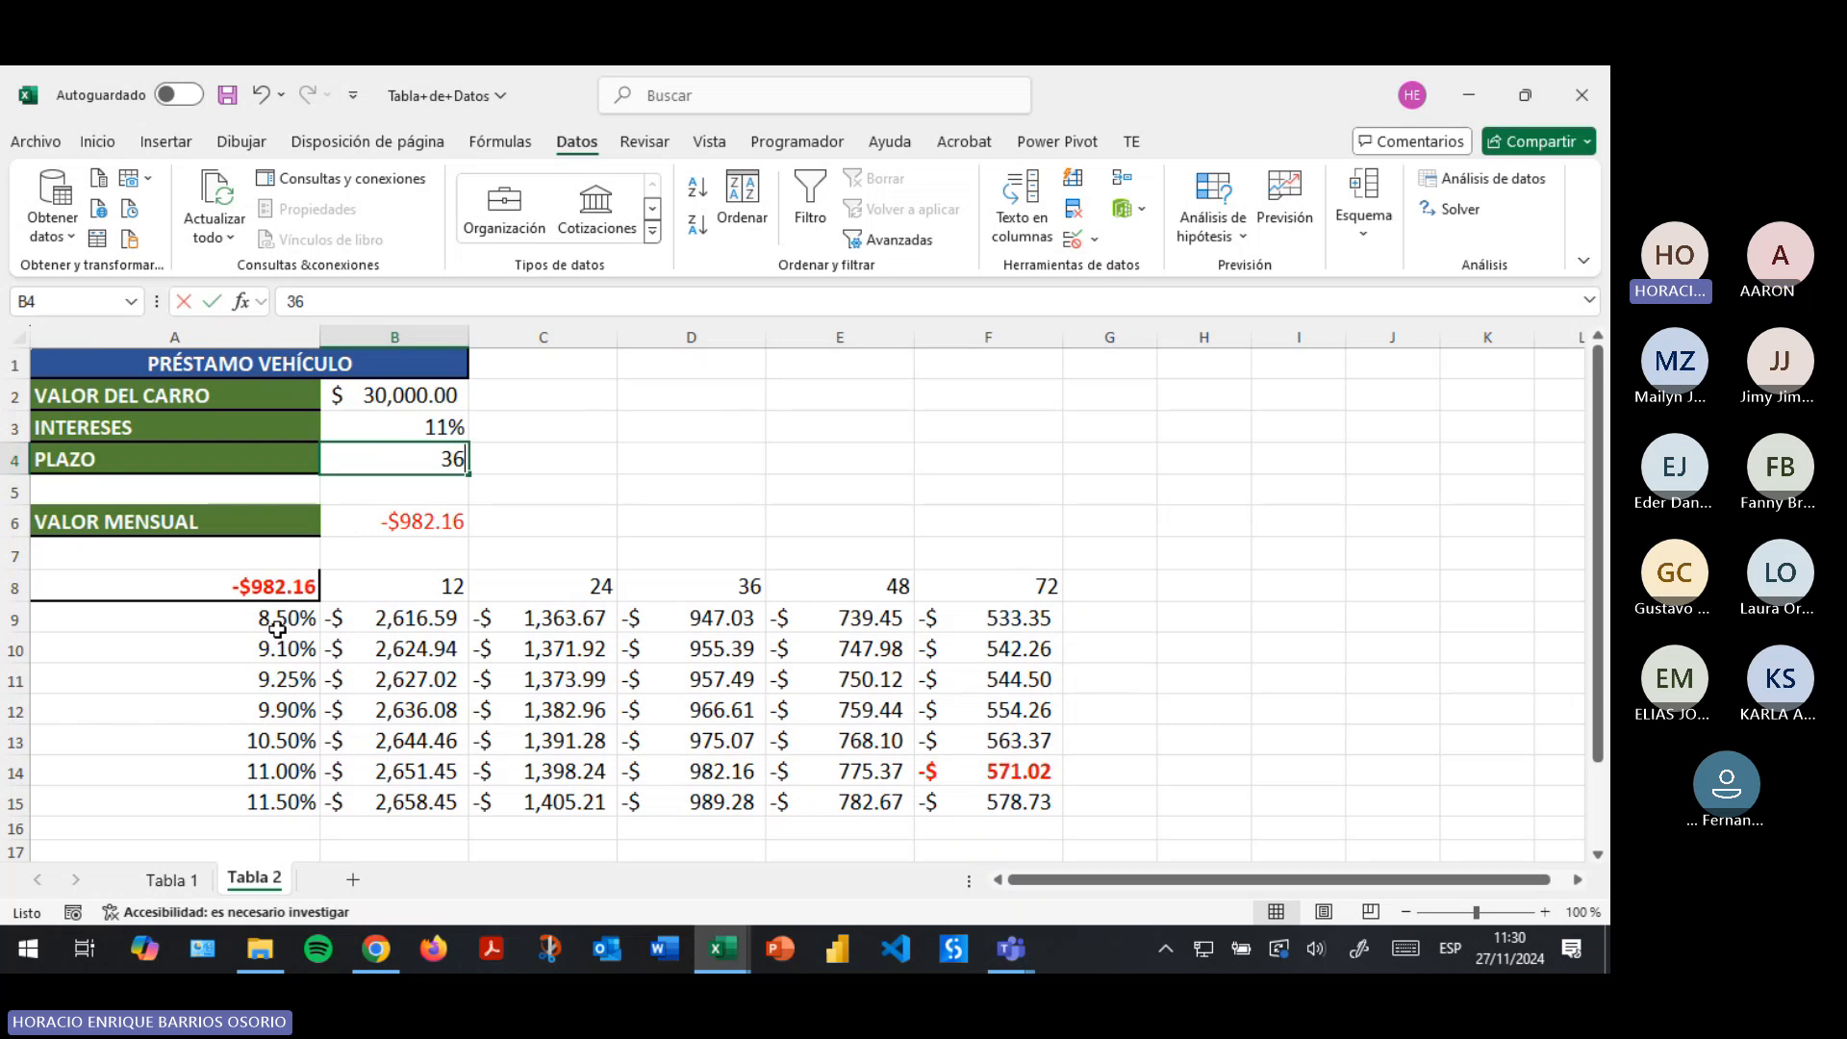
{"action": "type", "text": "72"}
{"action": "key", "text": "Return"}
Select the data table's calculated payments in B9:F15 to review which cells the table formula fills.
{"action": "key", "text": "Down"}
{"action": "key", "text": "Down"}
{"action": "key", "text": "Down"}
{"action": "key", "text": "Right"}
{"action": "key", "text": "Right"}
{"action": "key", "text": "Right"}
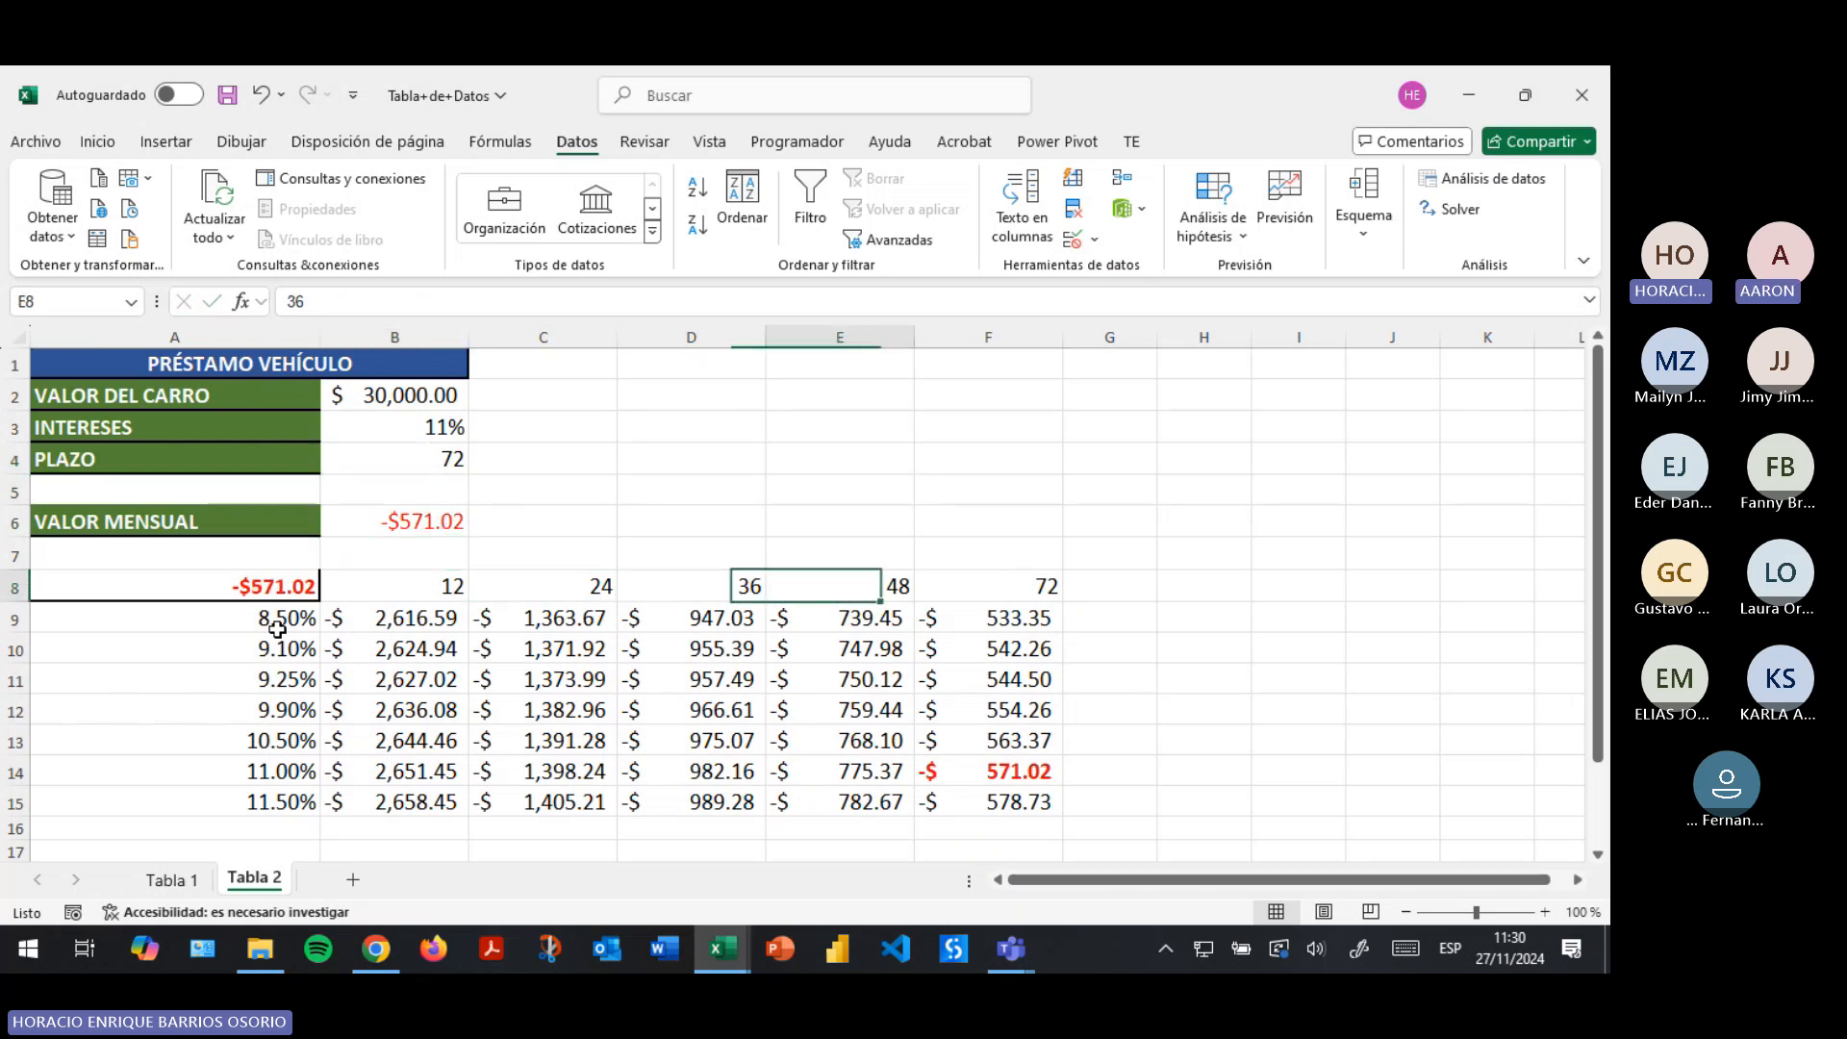
{"action": "key", "text": "Down"}
{"action": "key", "text": "Left"}
{"action": "key", "text": "Left"}
{"action": "key", "text": "Left"}
{"action": "key", "text": "shift+Right"}
{"action": "key", "text": "shift+Right"}
{"action": "key", "text": "shift+Right"}
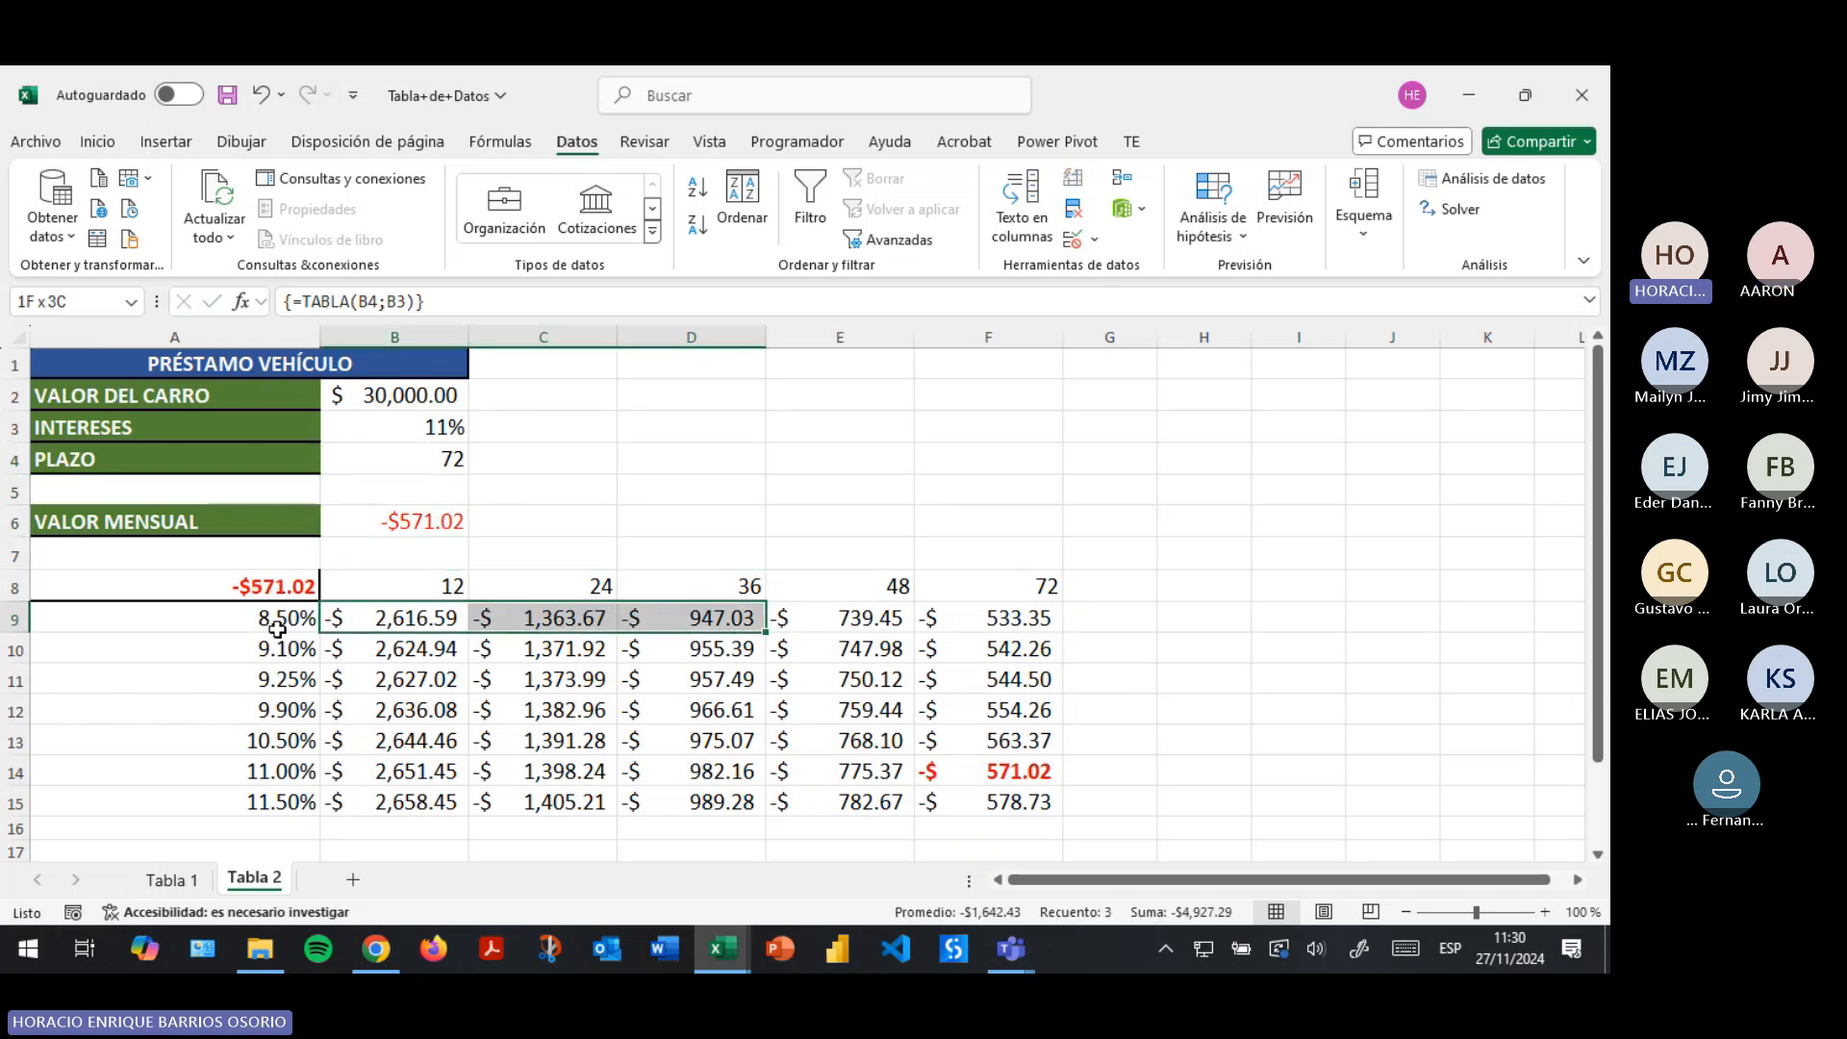
{"action": "key", "text": "shift+Down"}
{"action": "key", "text": "shift+Right"}
{"action": "key", "text": "shift+Down"}
{"action": "key", "text": "shift+Down"}
{"action": "key", "text": "shift+Down"}
{"action": "key", "text": "shift+Down"}
{"action": "key", "text": "shift+Down"}
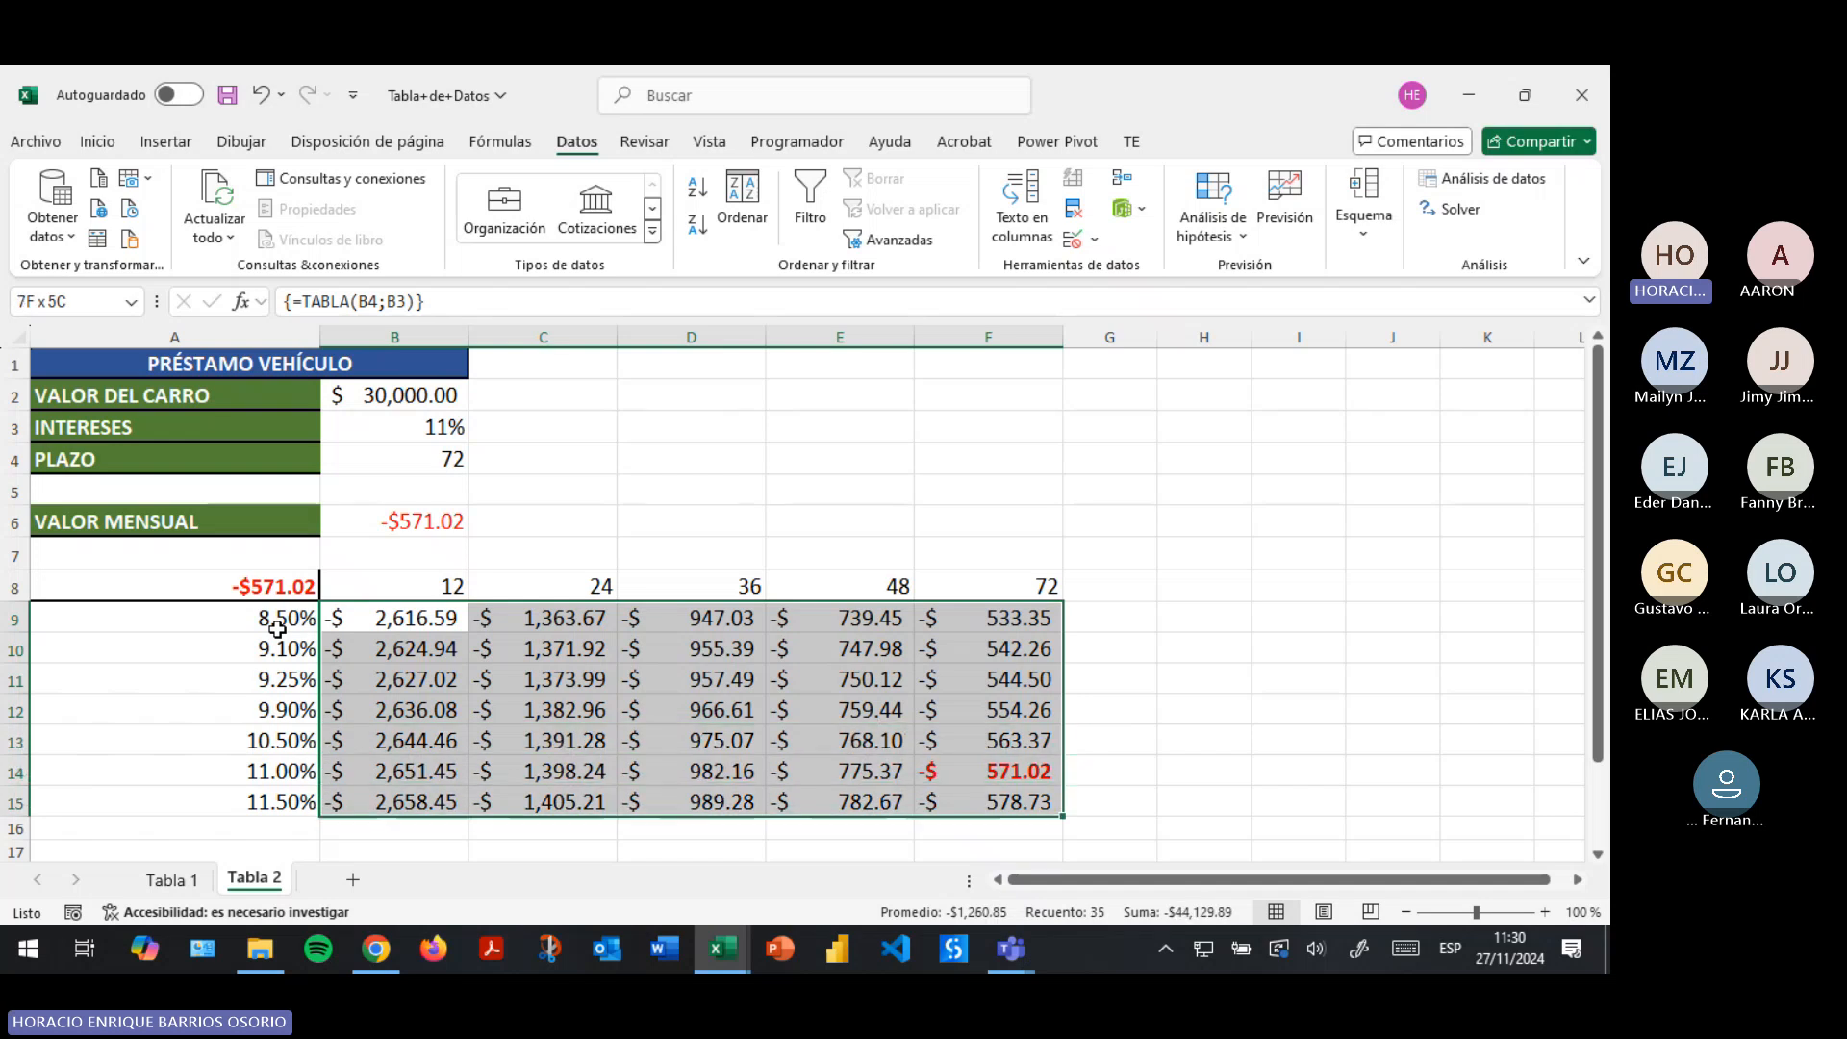
Select the interest rates down column A, starting at A9, to review the table's column inputs.
{"action": "key", "text": "Up"}
{"action": "key", "text": "Left"}
{"action": "key", "text": "Down"}
{"action": "key", "text": "Down"}
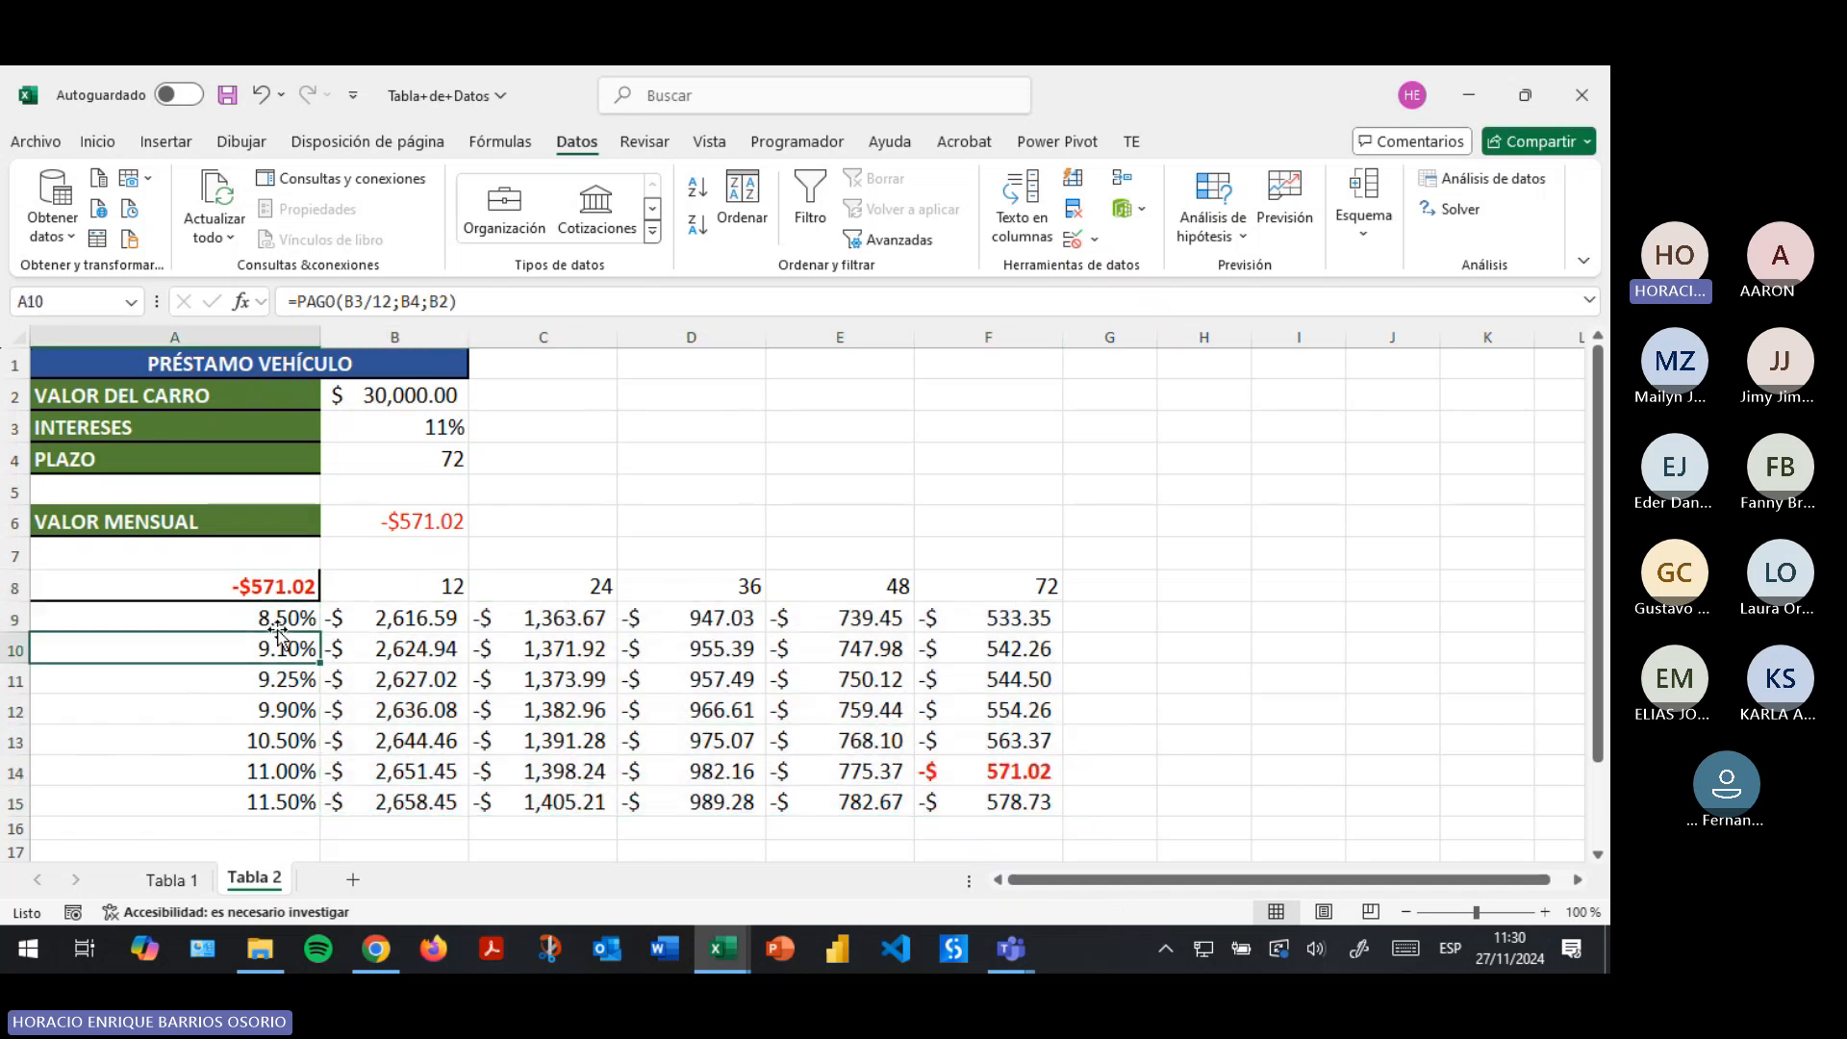
{"action": "key", "text": "Up"}
{"action": "key", "text": "shift+Down"}
{"action": "key", "text": "shift+Down"}
{"action": "key", "text": "shift+Down"}
{"action": "key", "text": "shift+Down"}
{"action": "key", "text": "shift+Down"}
{"action": "key", "text": "shift+Down"}
{"action": "key", "text": "shift+Down"}
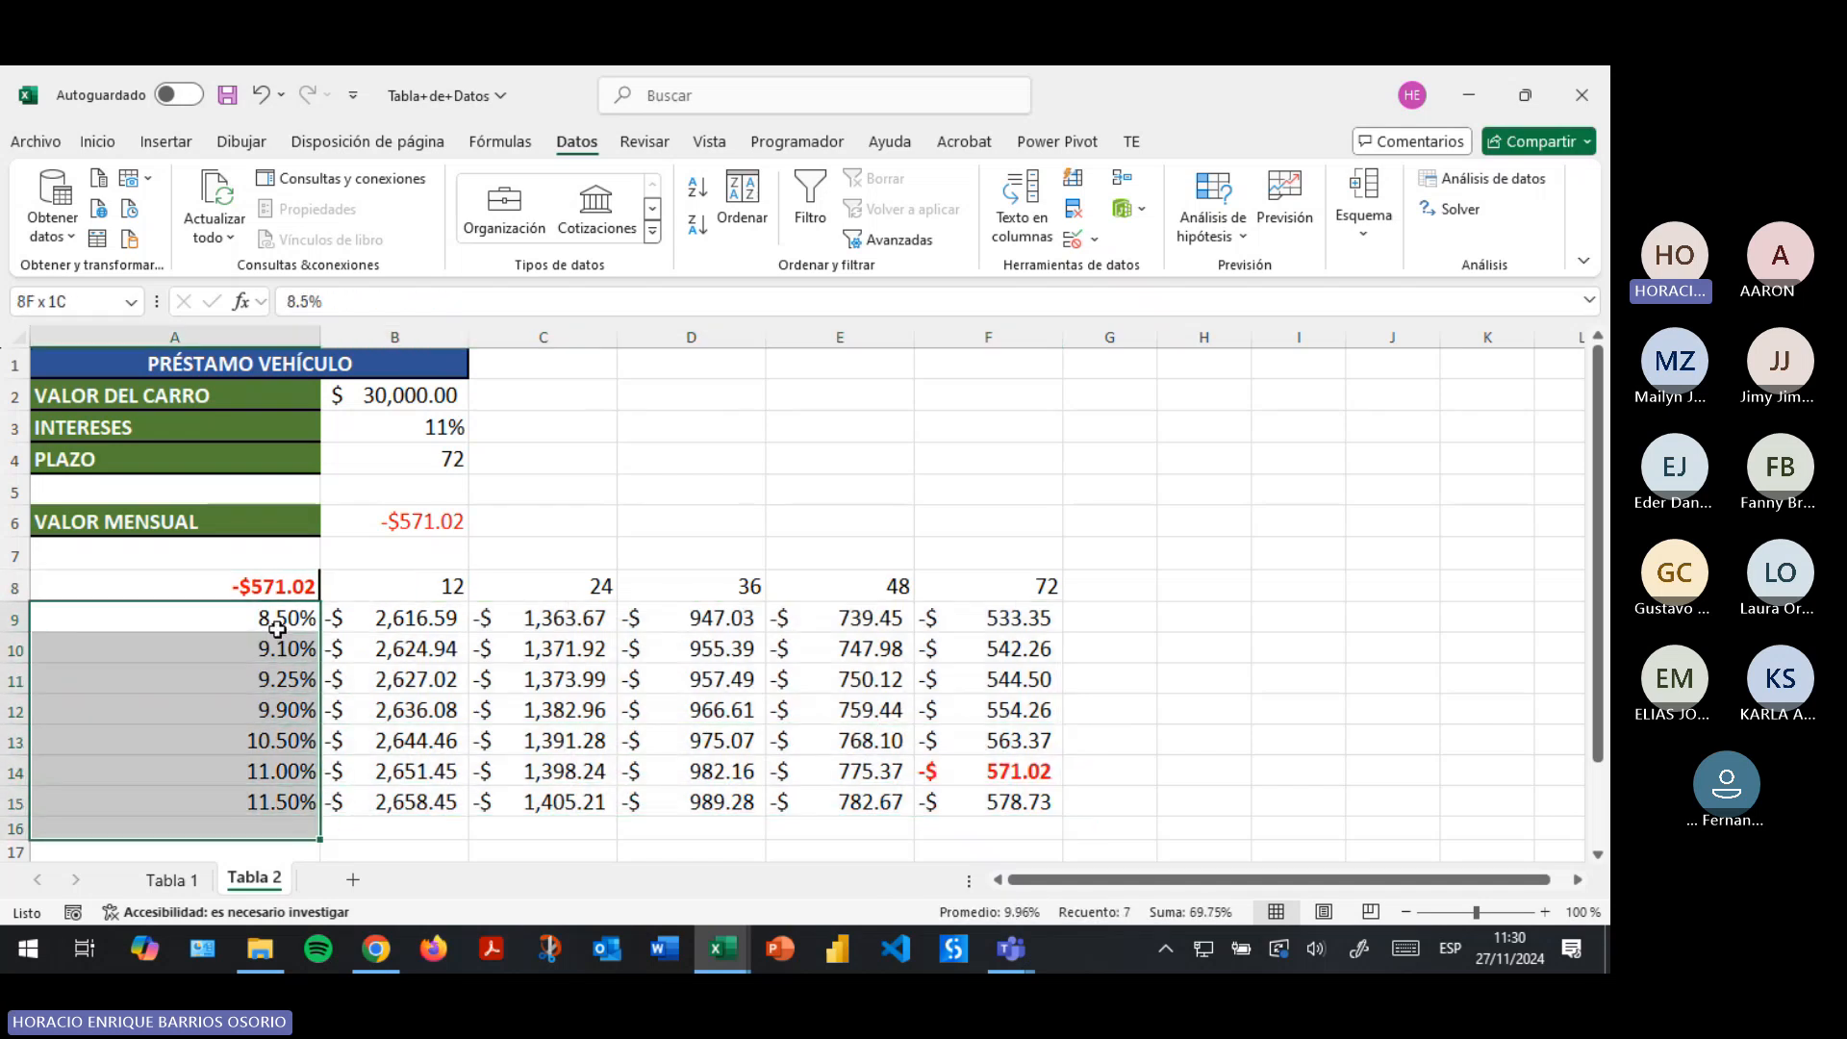
Select the loan terms across row 8 to review the table's row inputs, ending on the formula in A8.
{"action": "key", "text": "Up"}
{"action": "key", "text": "shift+Right"}
{"action": "key", "text": "shift+Right"}
{"action": "key", "text": "shift+Right"}
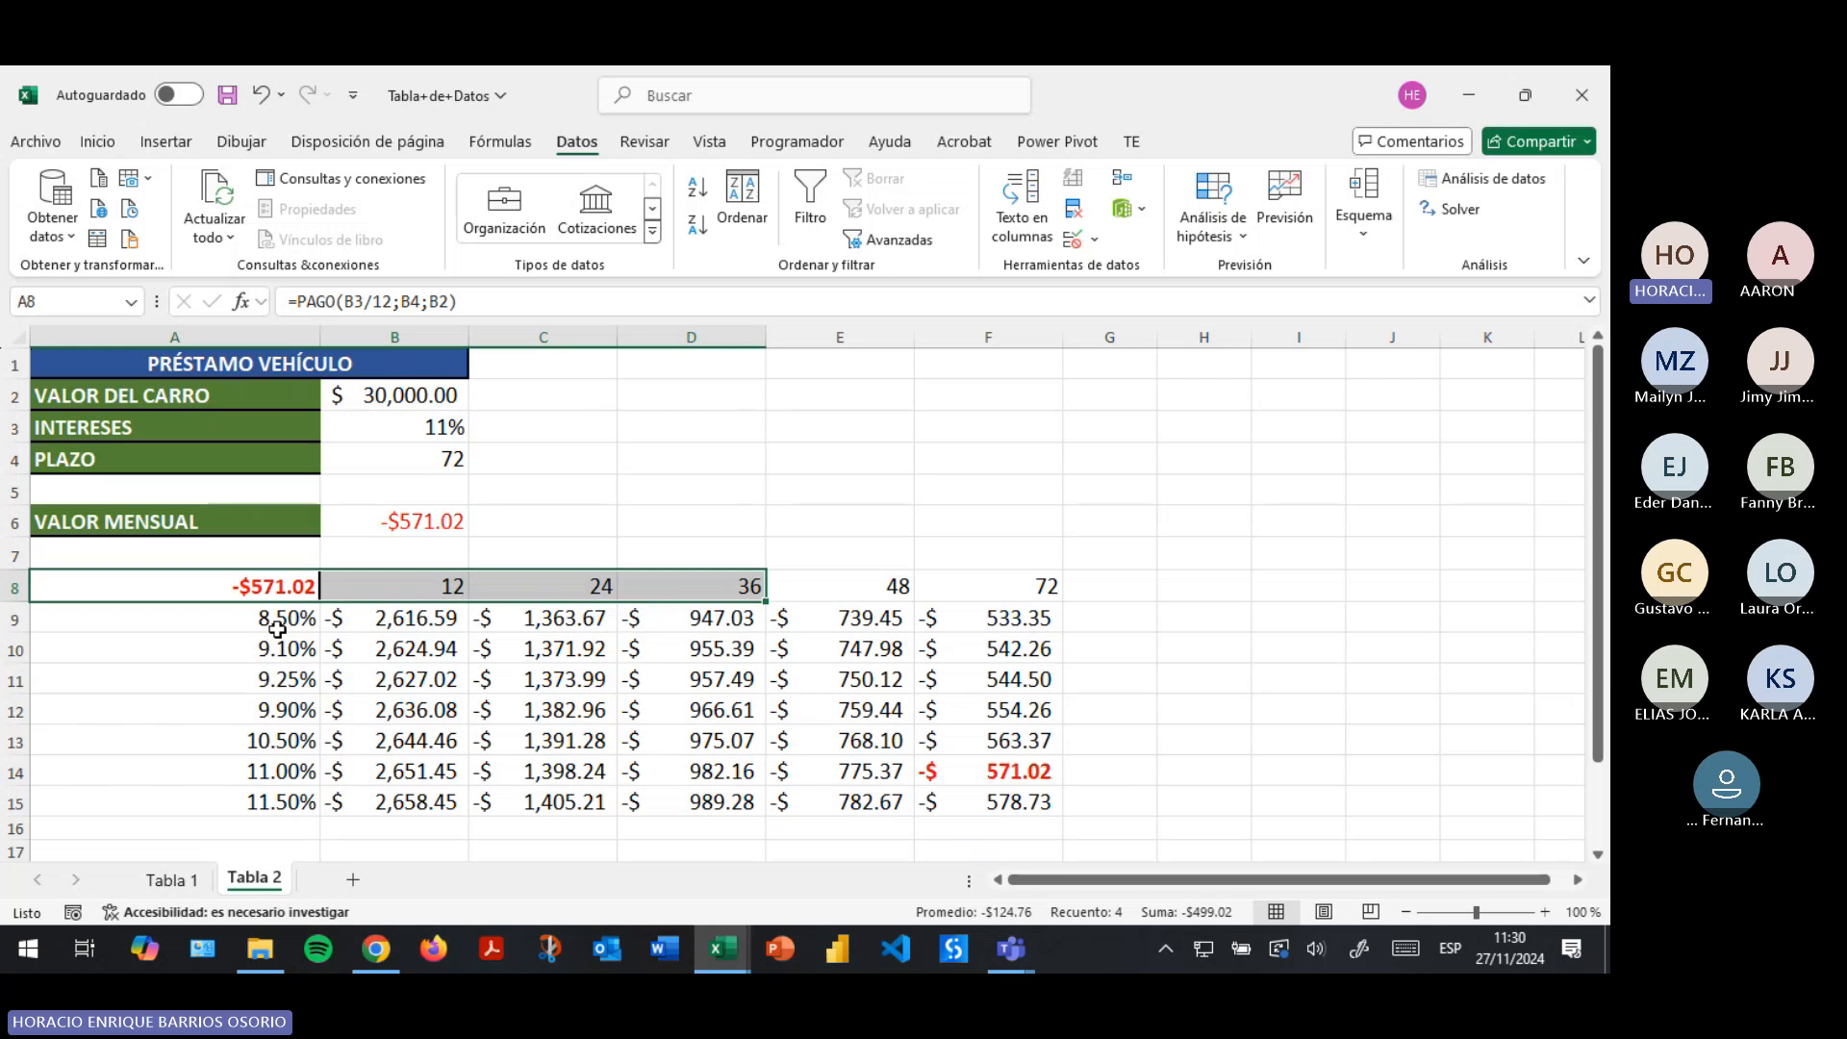
{"action": "key", "text": "Right"}
{"action": "key", "text": "shift+Right"}
{"action": "key", "text": "shift+Right"}
{"action": "key", "text": "shift+Right"}
{"action": "key", "text": "shift+Right"}
{"action": "key", "text": "Left"}
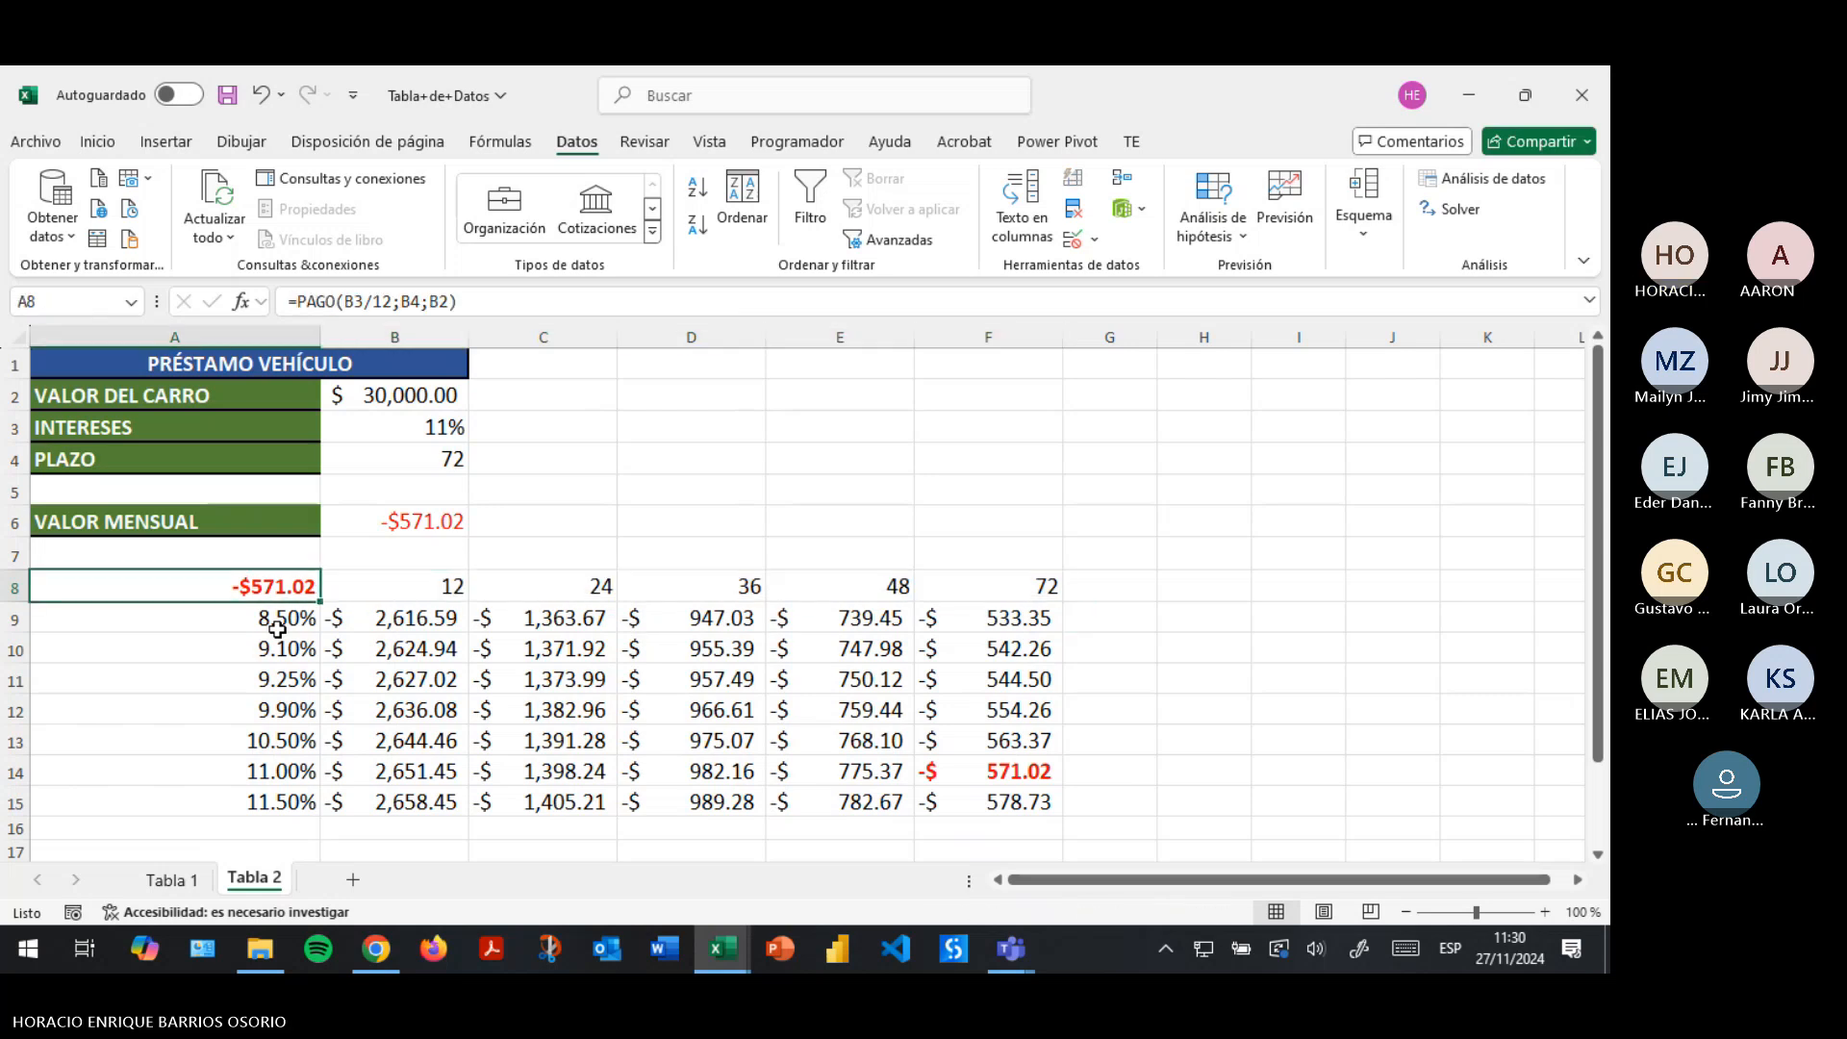
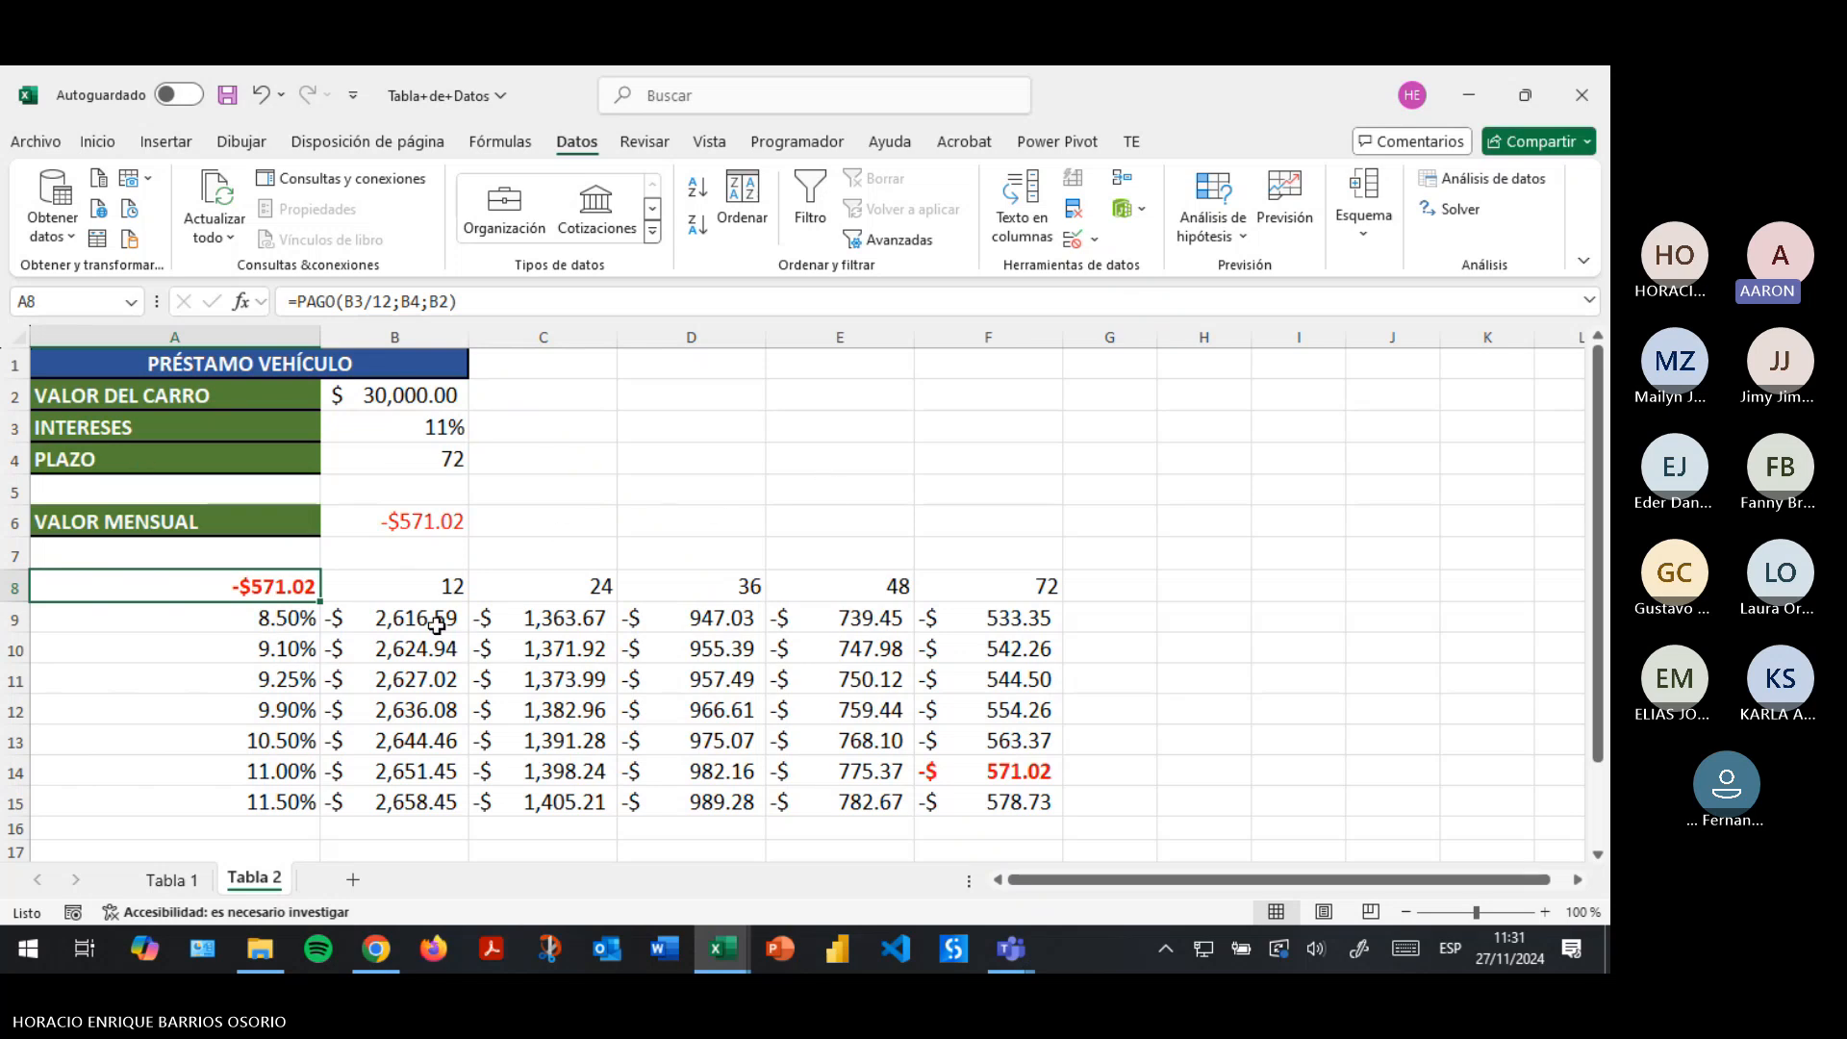
Try to re-enter the TABLA(B4;B3) array formula over the payment range B9:F15.
{"action": "left_click", "coordinate": [411, 609]}
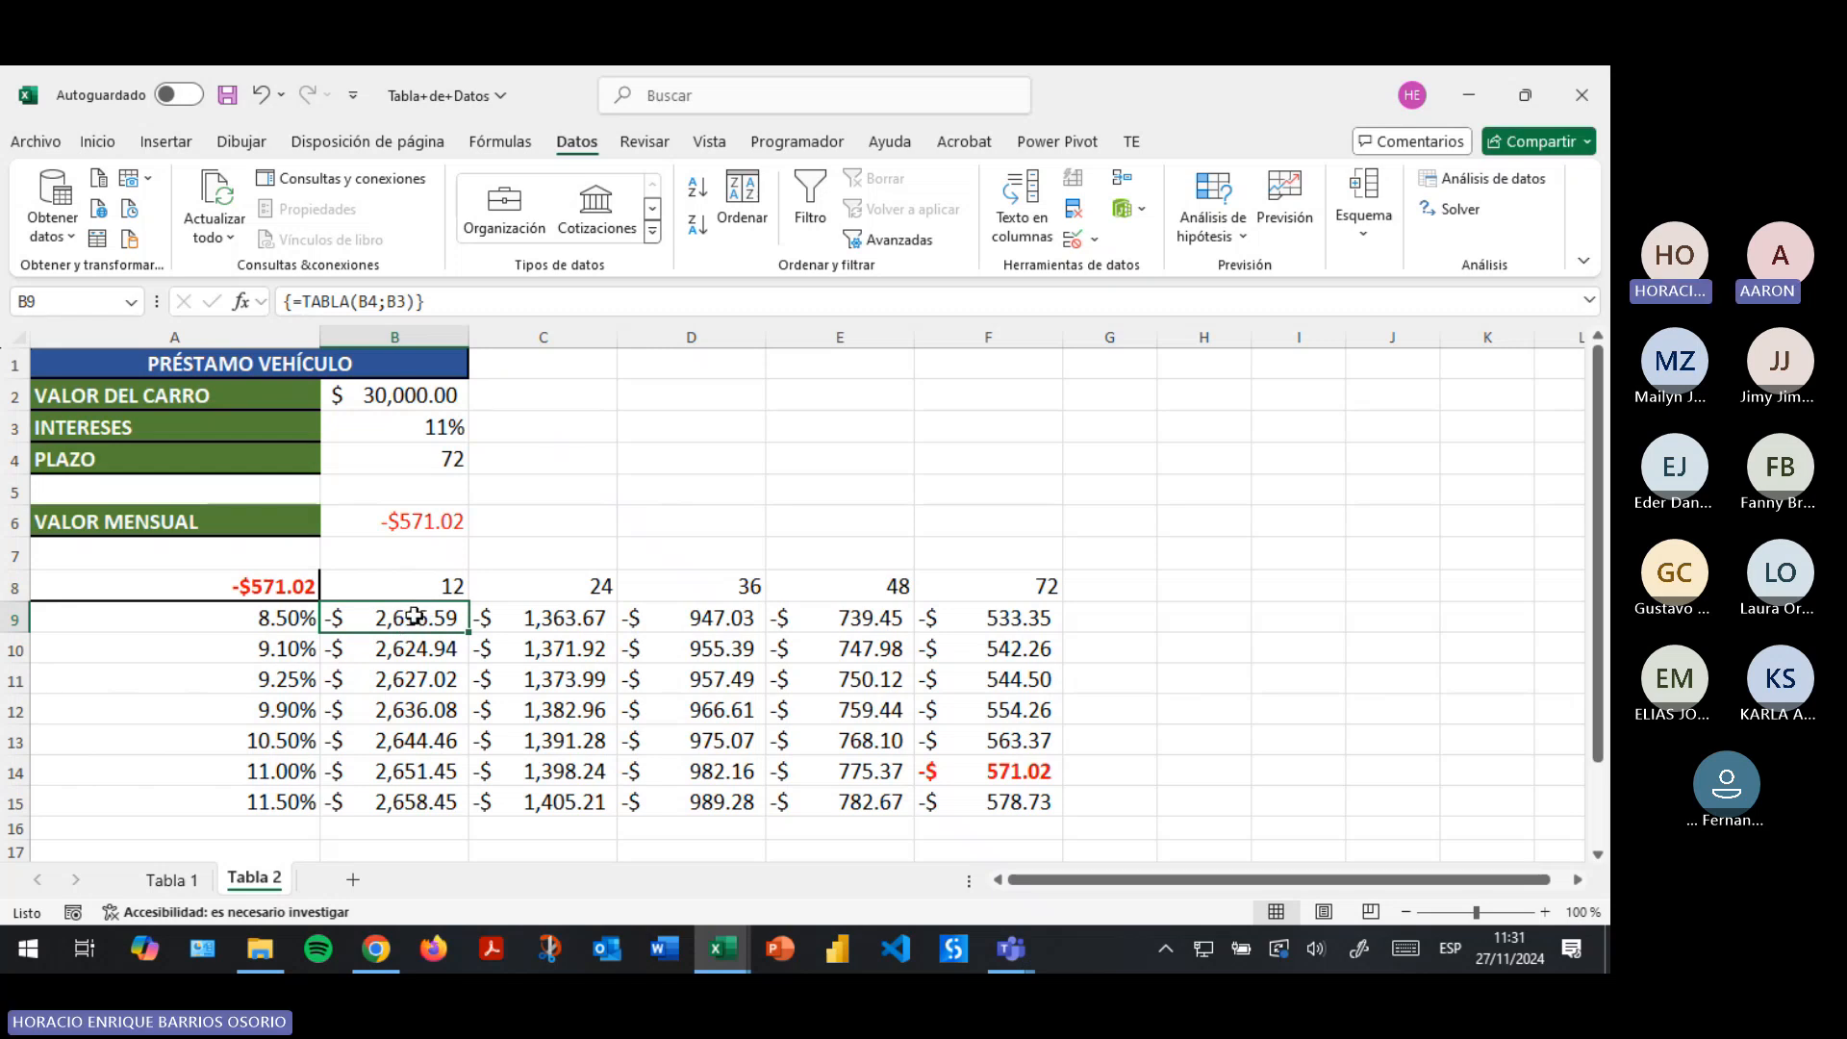
{"action": "left_click_drag", "start_coordinate": [413, 615], "coordinate": [1023, 808]}
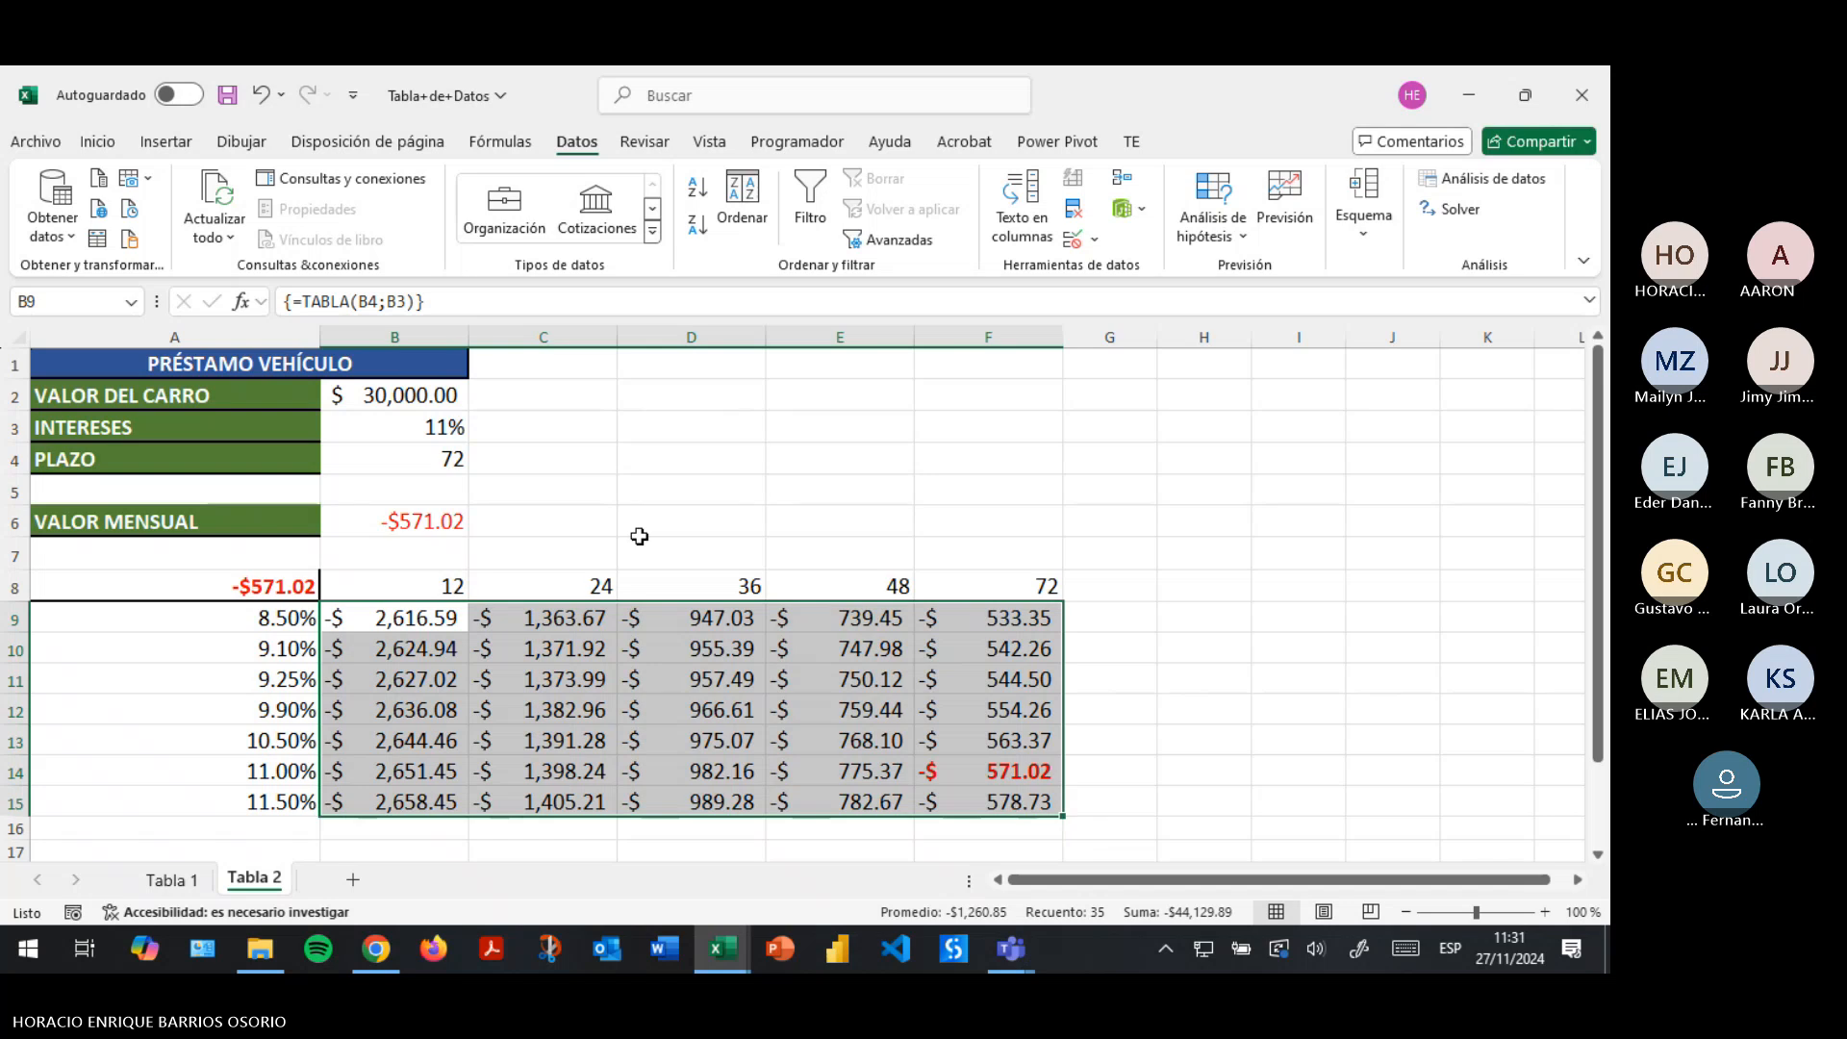
{"action": "left_click", "coordinate": [391, 304]}
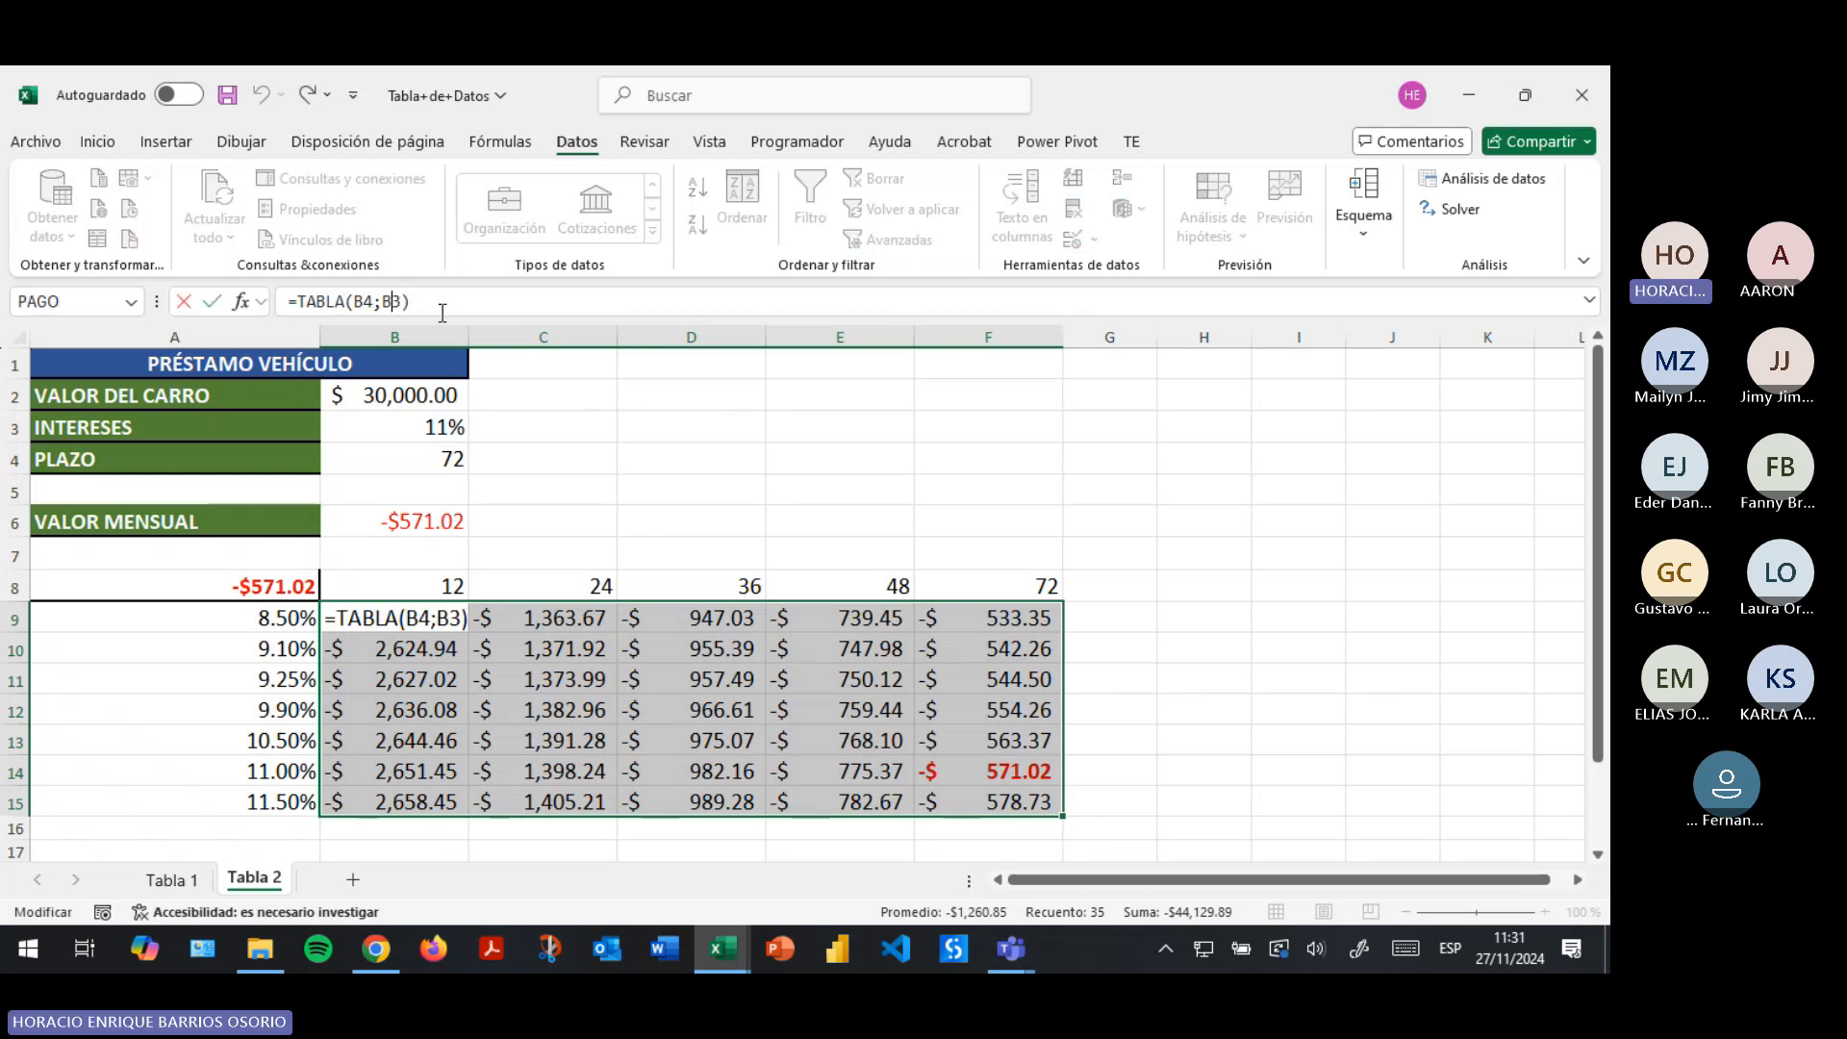
{"action": "key", "text": "ctrl+shift+Return"}
{"action": "left_click", "coordinate": [558, 565]}
{"action": "left_click", "coordinate": [440, 618]}
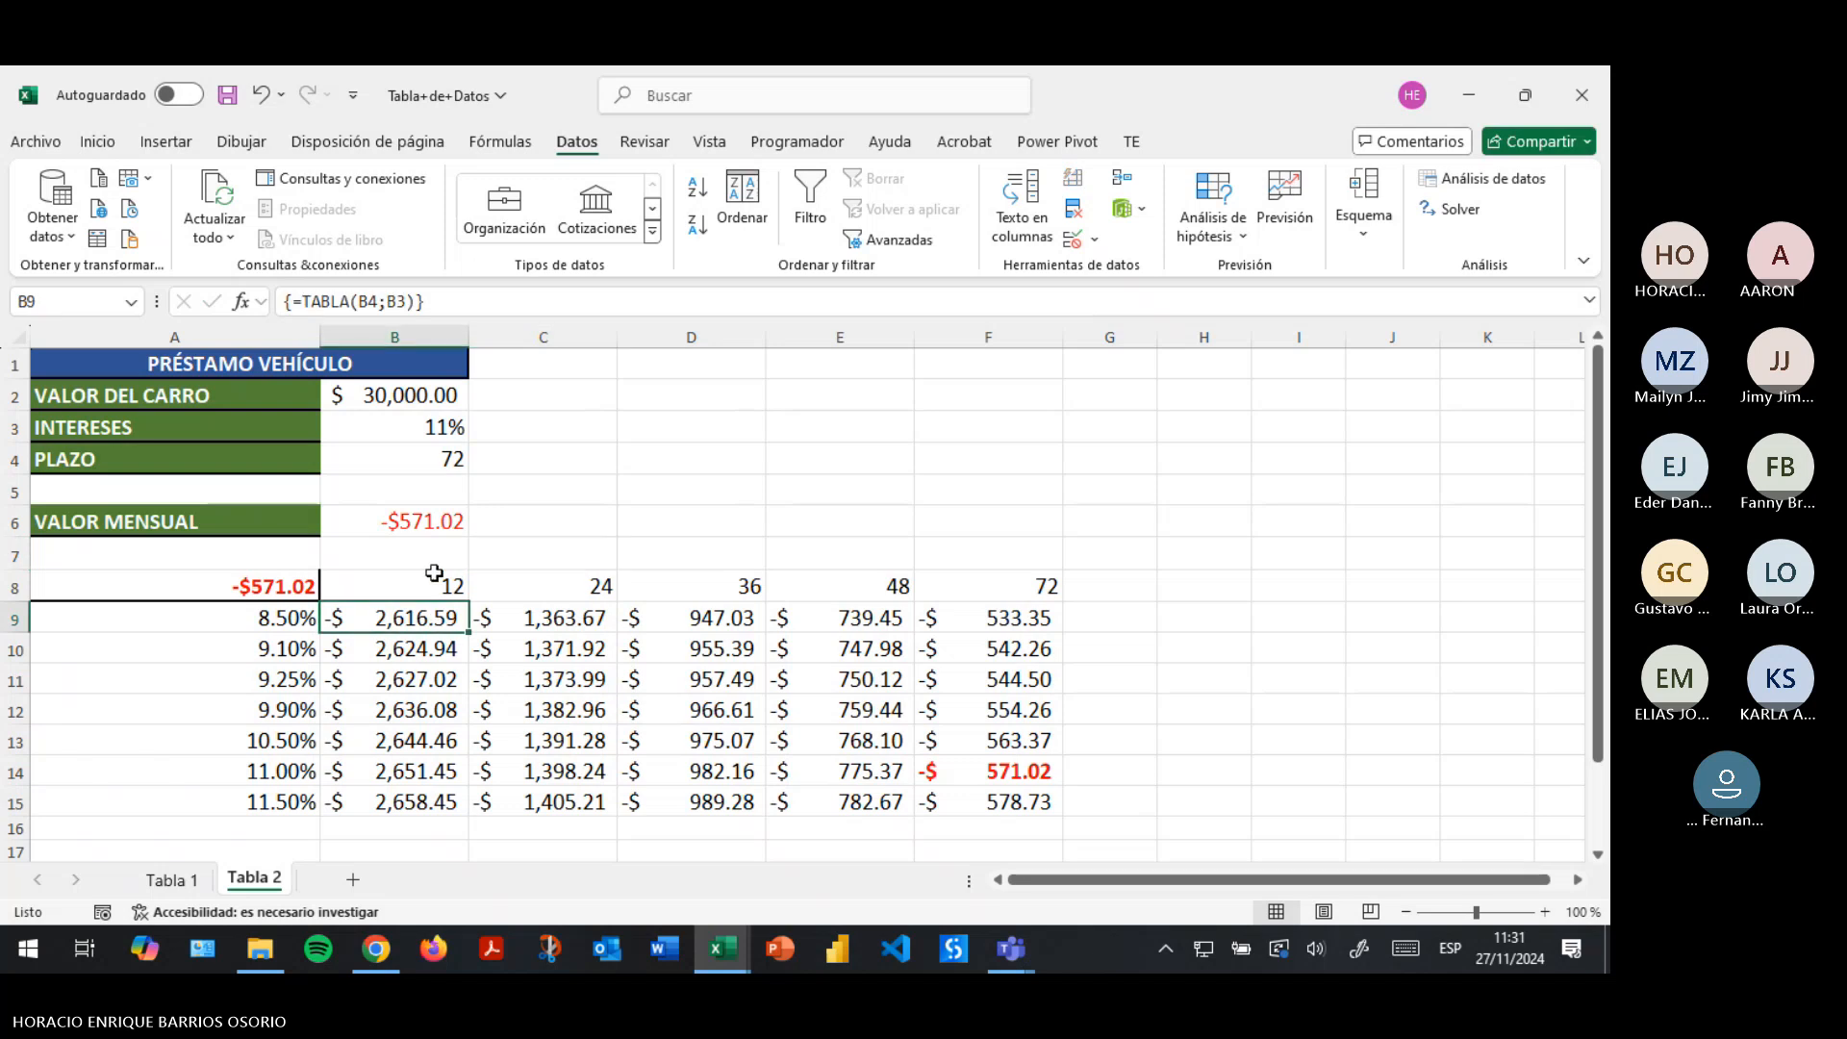
Look for a table function in the suggestions for =tab and =dat in D1, and cancel the entry.
{"action": "left_click", "coordinate": [716, 373]}
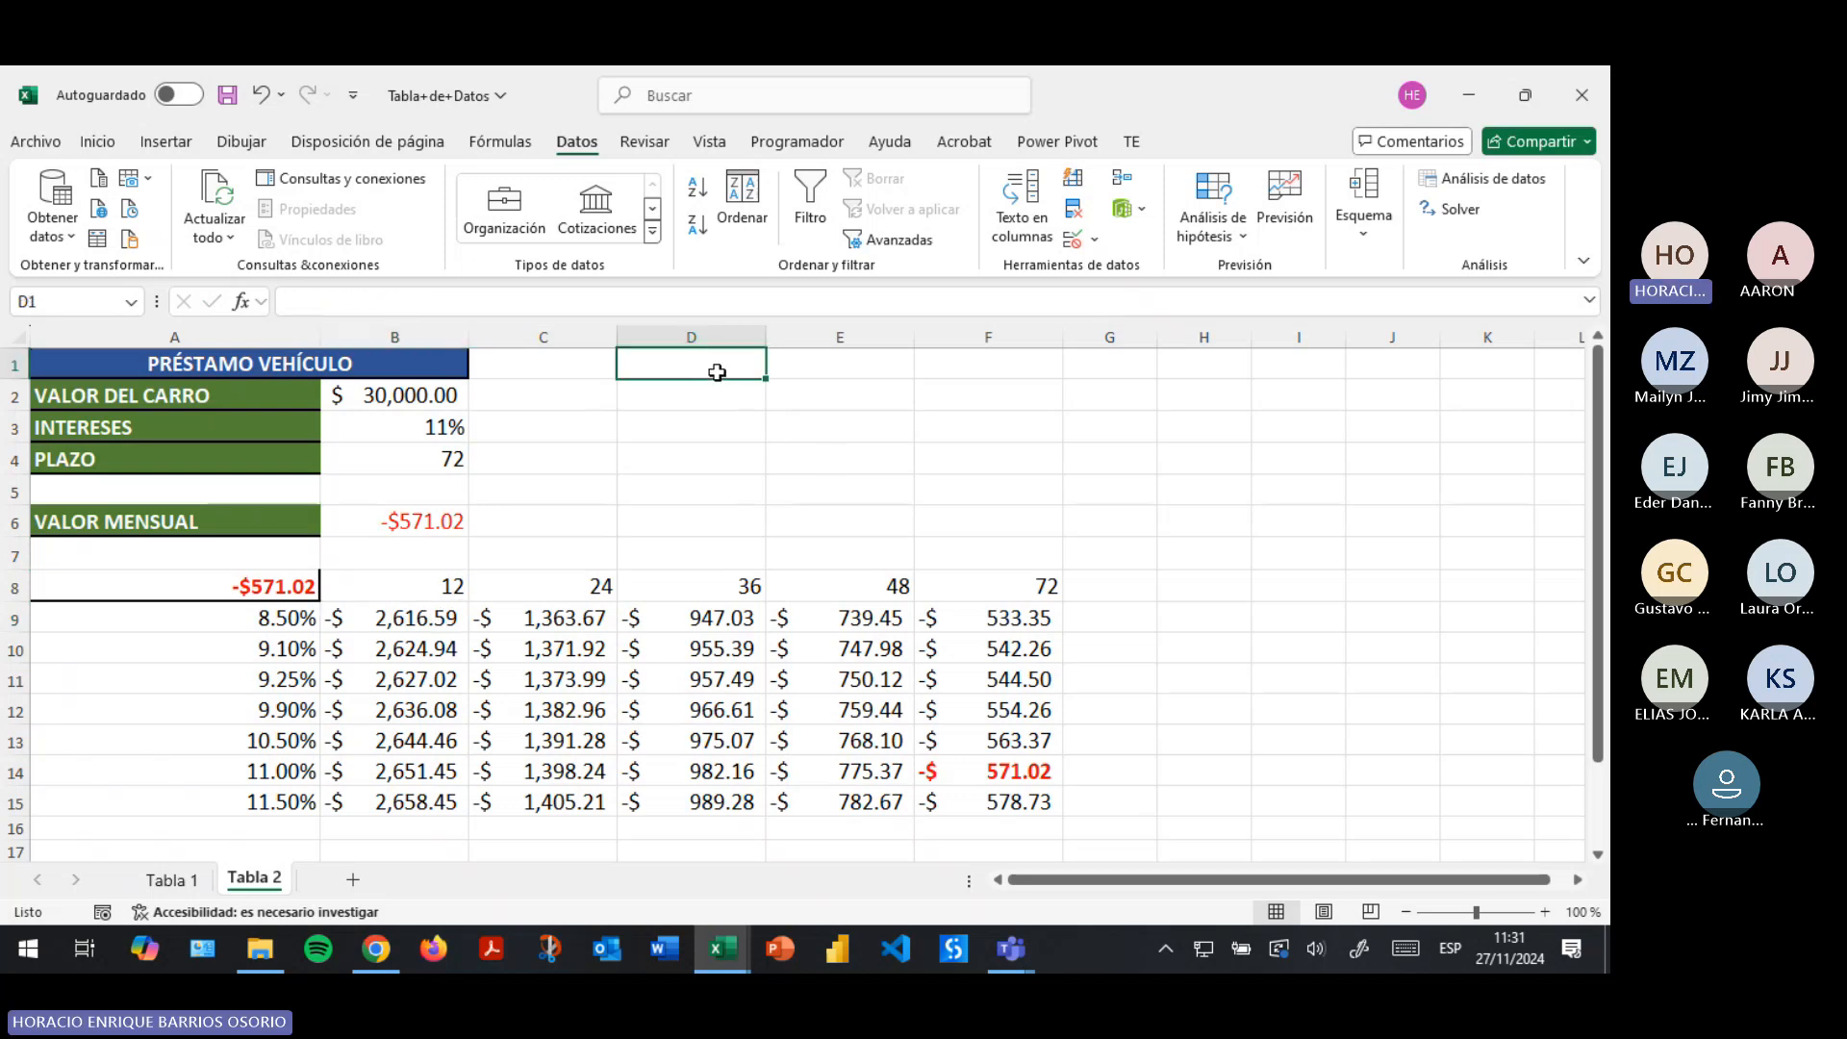
{"action": "type", "text": ")"}
{"action": "type", "text": "ta"}
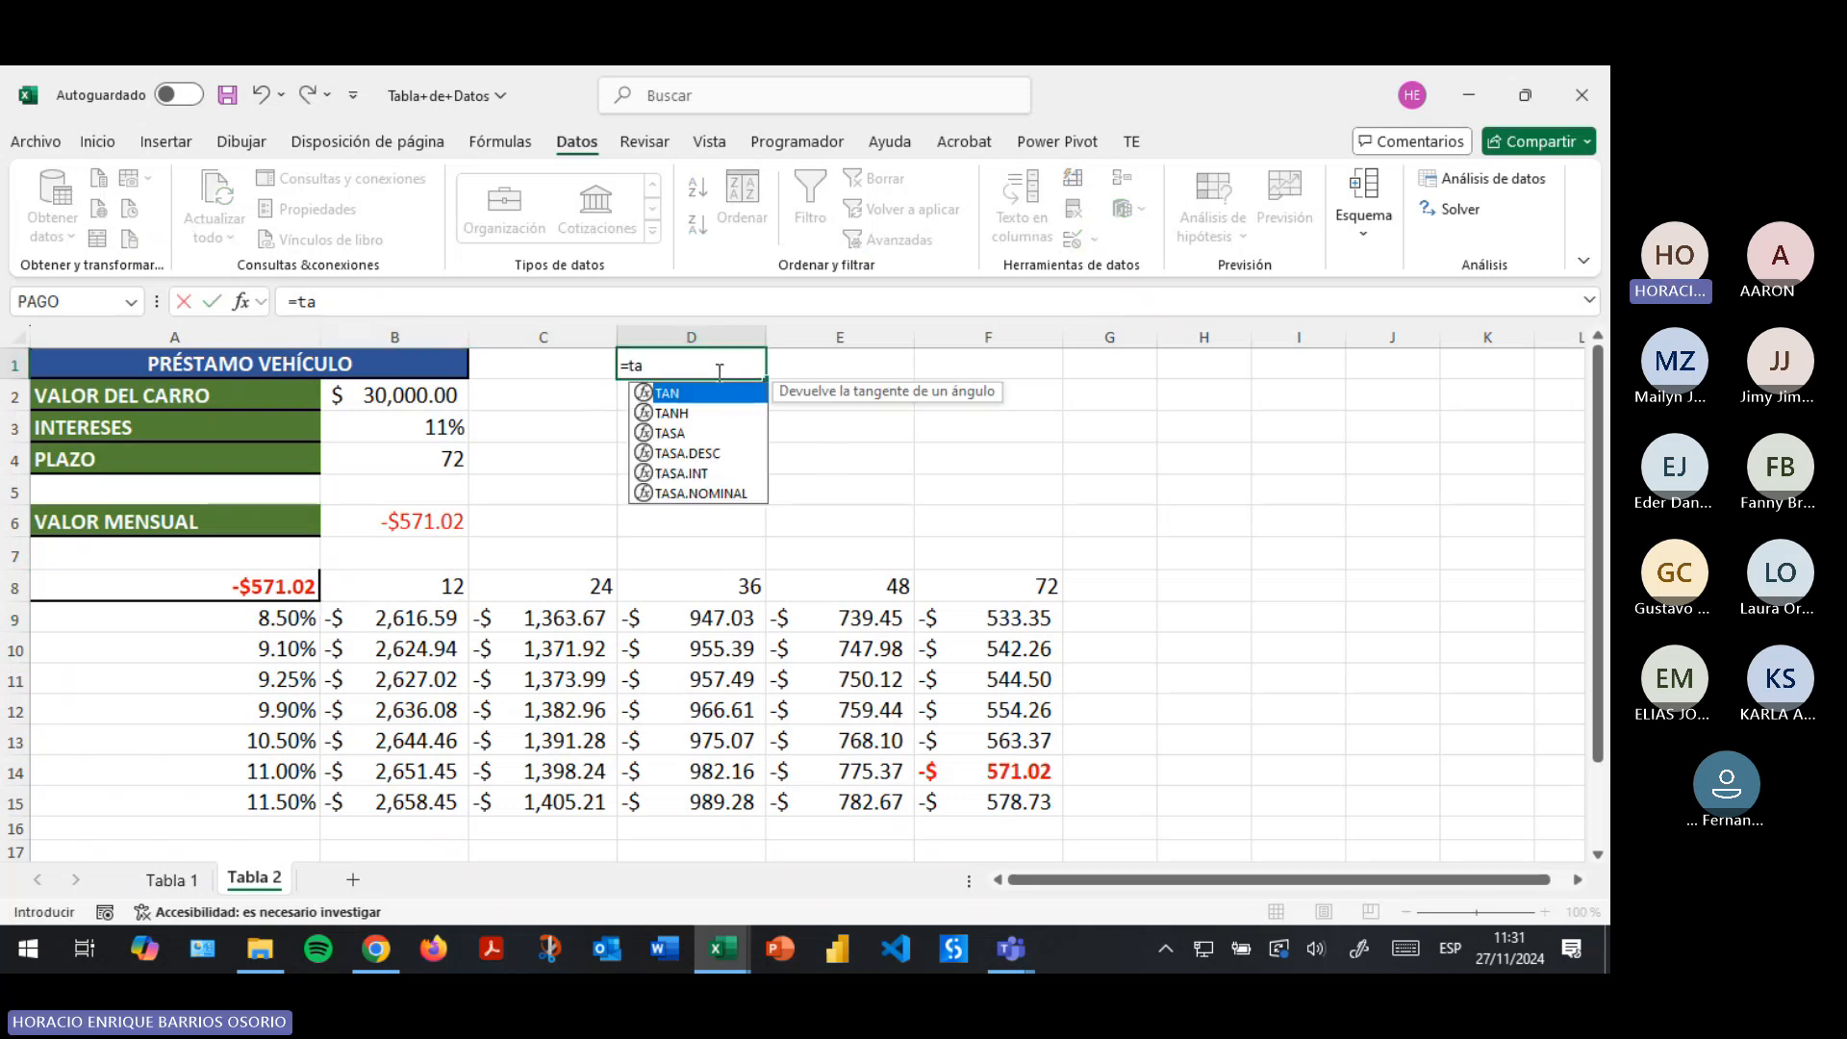
{"action": "type", "text": "s"}
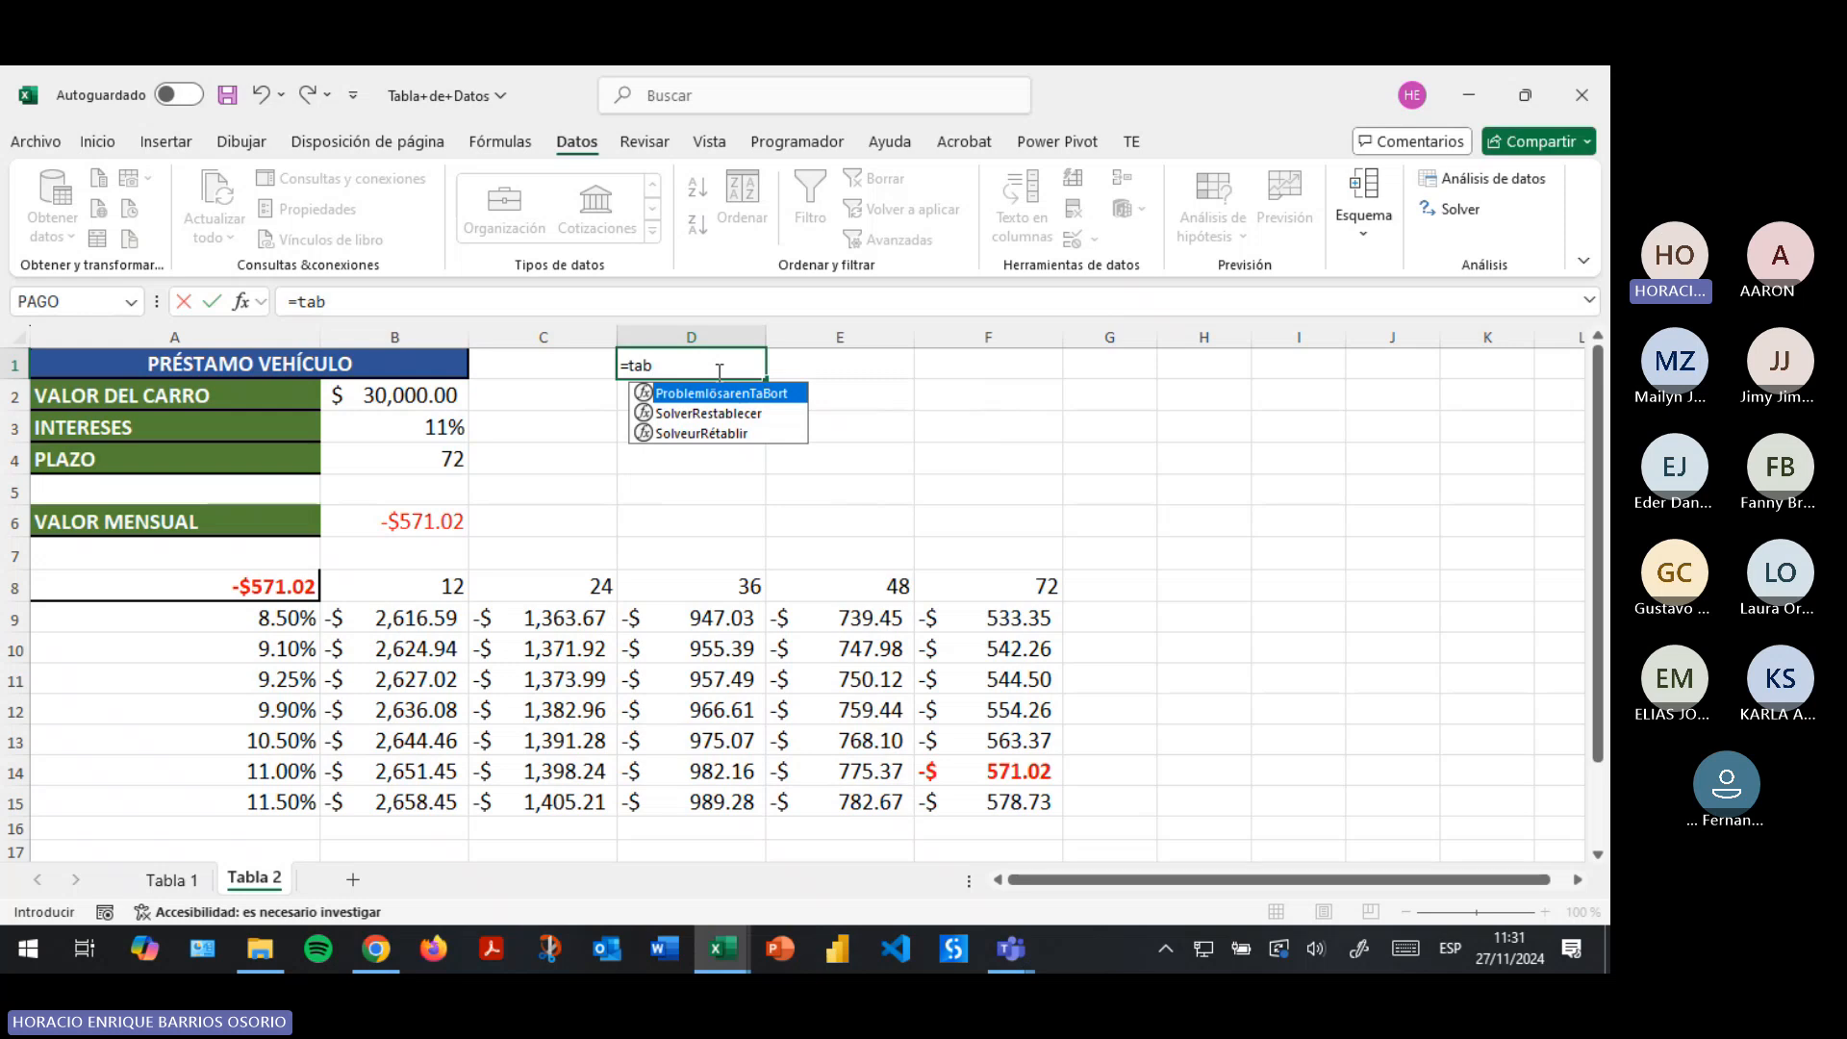
{"action": "key", "text": "BackSpace"}
{"action": "key", "text": "BackSpace"}
{"action": "key", "text": "BackSpace"}
{"action": "type", "text": "tabl"}
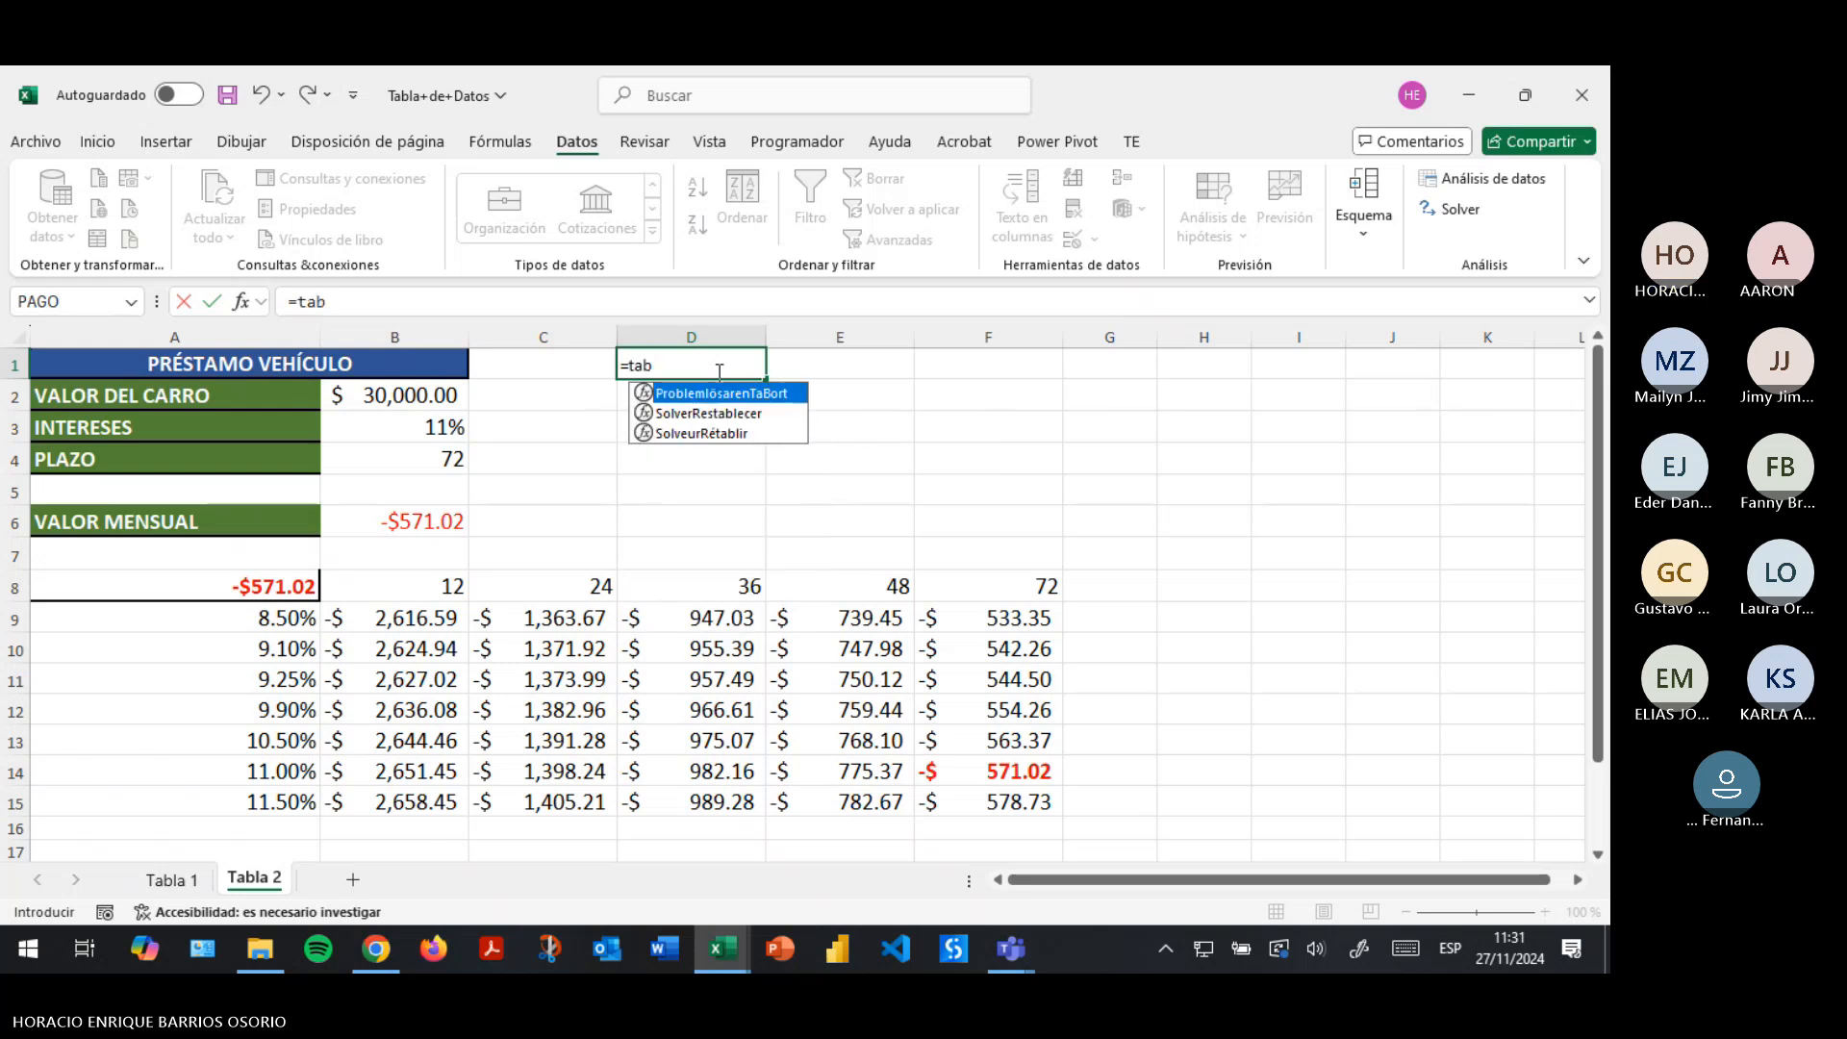
{"action": "key", "text": "BackSpace"}
{"action": "key", "text": "BackSpace"}
{"action": "key", "text": "BackSpace"}
{"action": "key", "text": "BackSpace"}
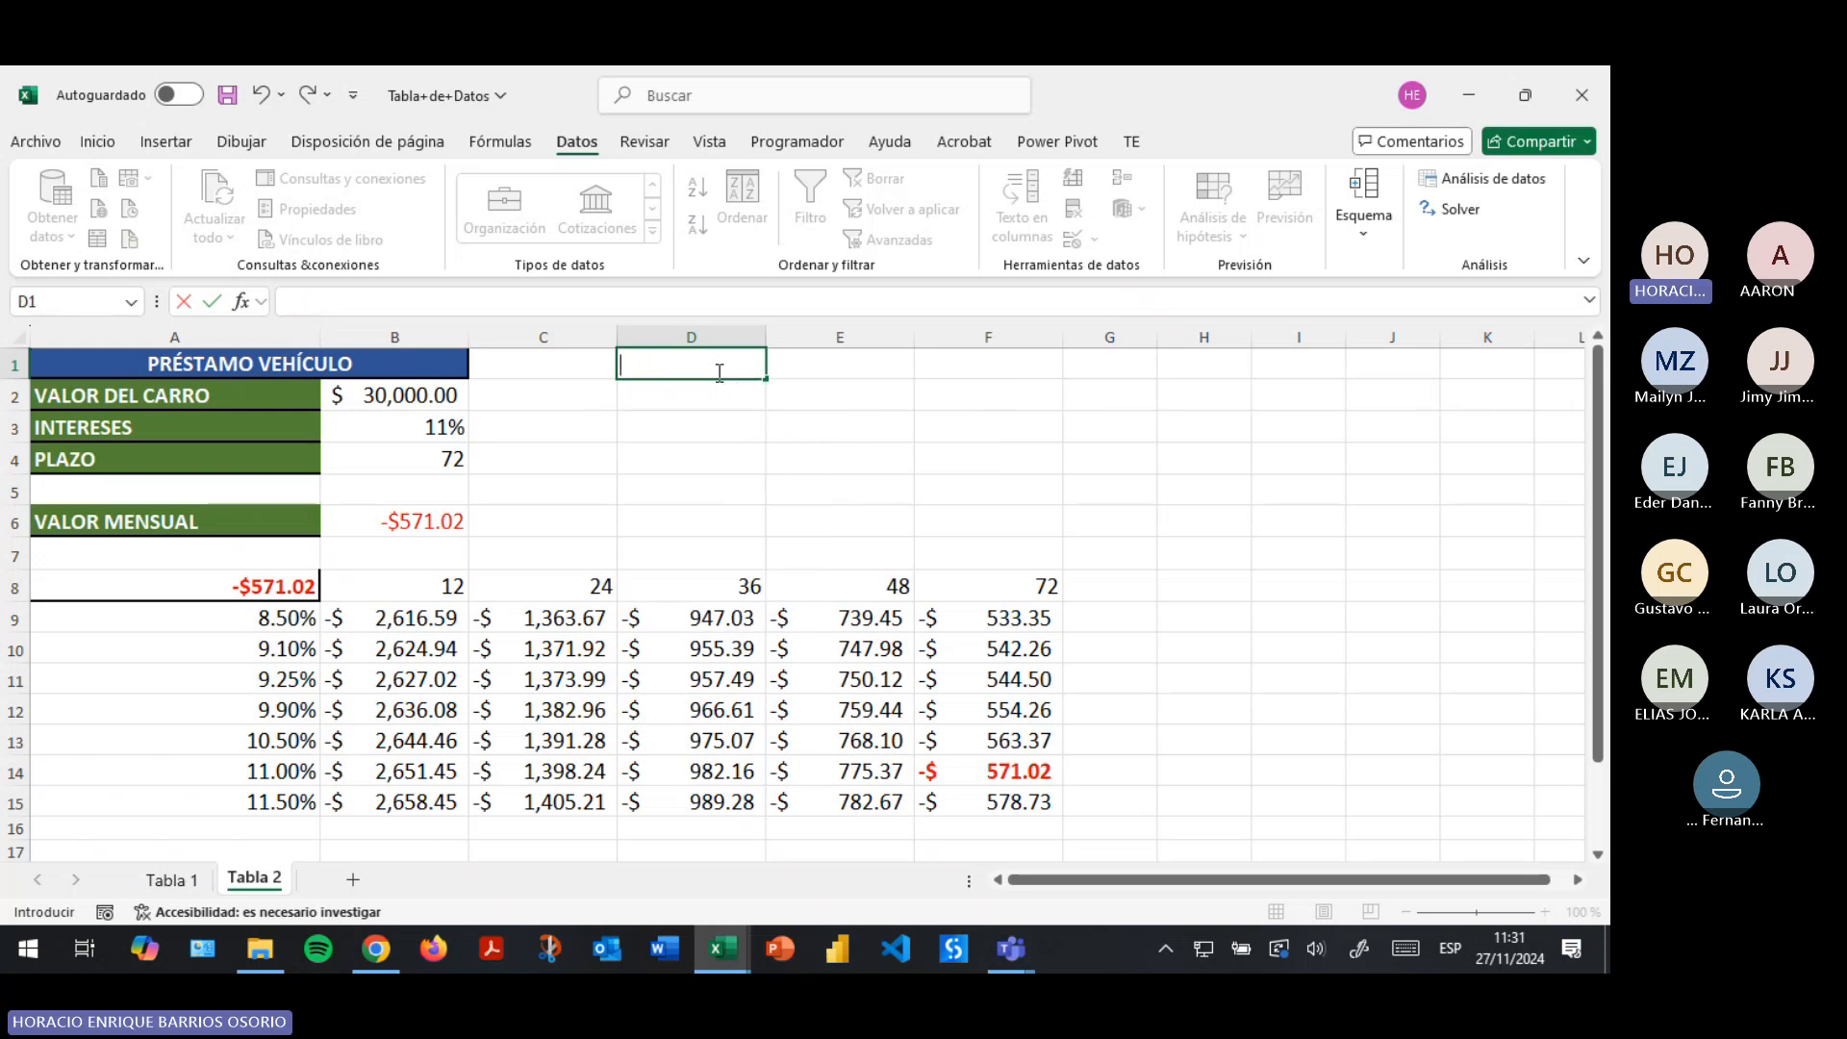
{"action": "type", "text": "tab"}
{"action": "key", "text": "BackSpace"}
{"action": "key", "text": "BackSpace"}
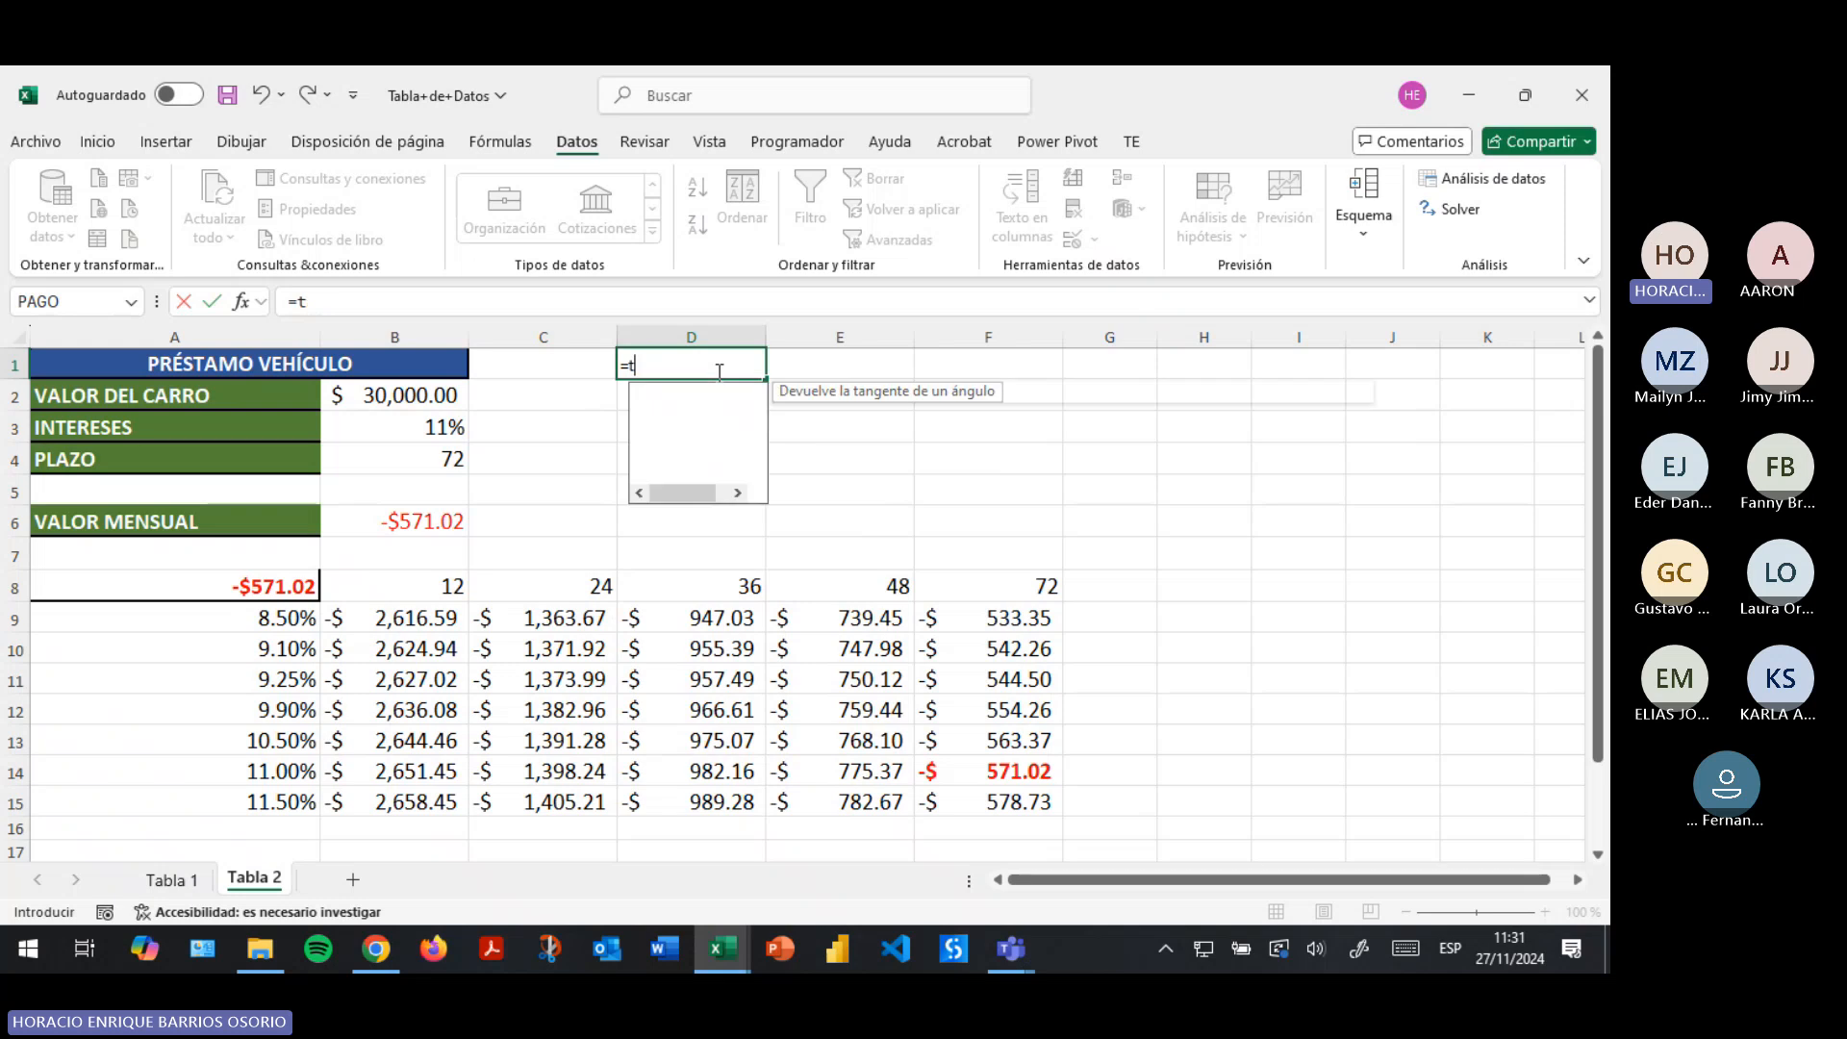
{"action": "key", "text": "BackSpace"}
{"action": "type", "text": "dat"}
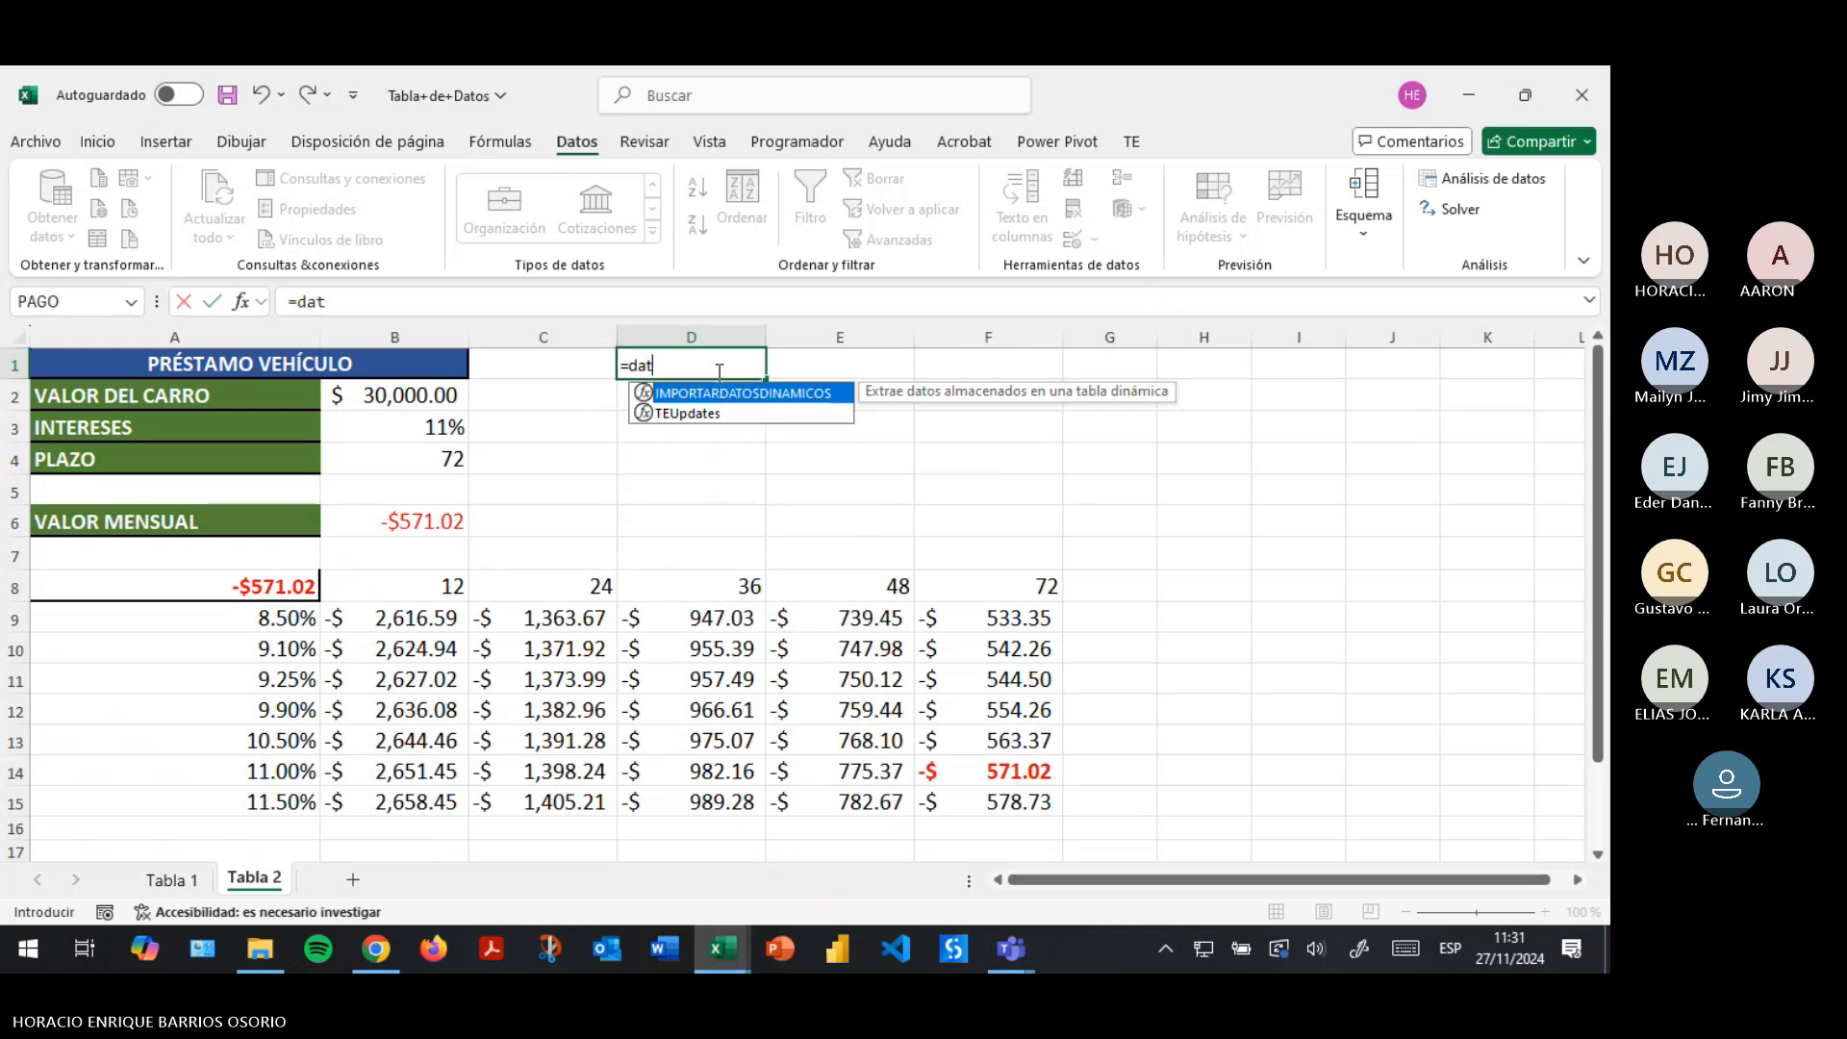
{"action": "key", "text": "BackSpace"}
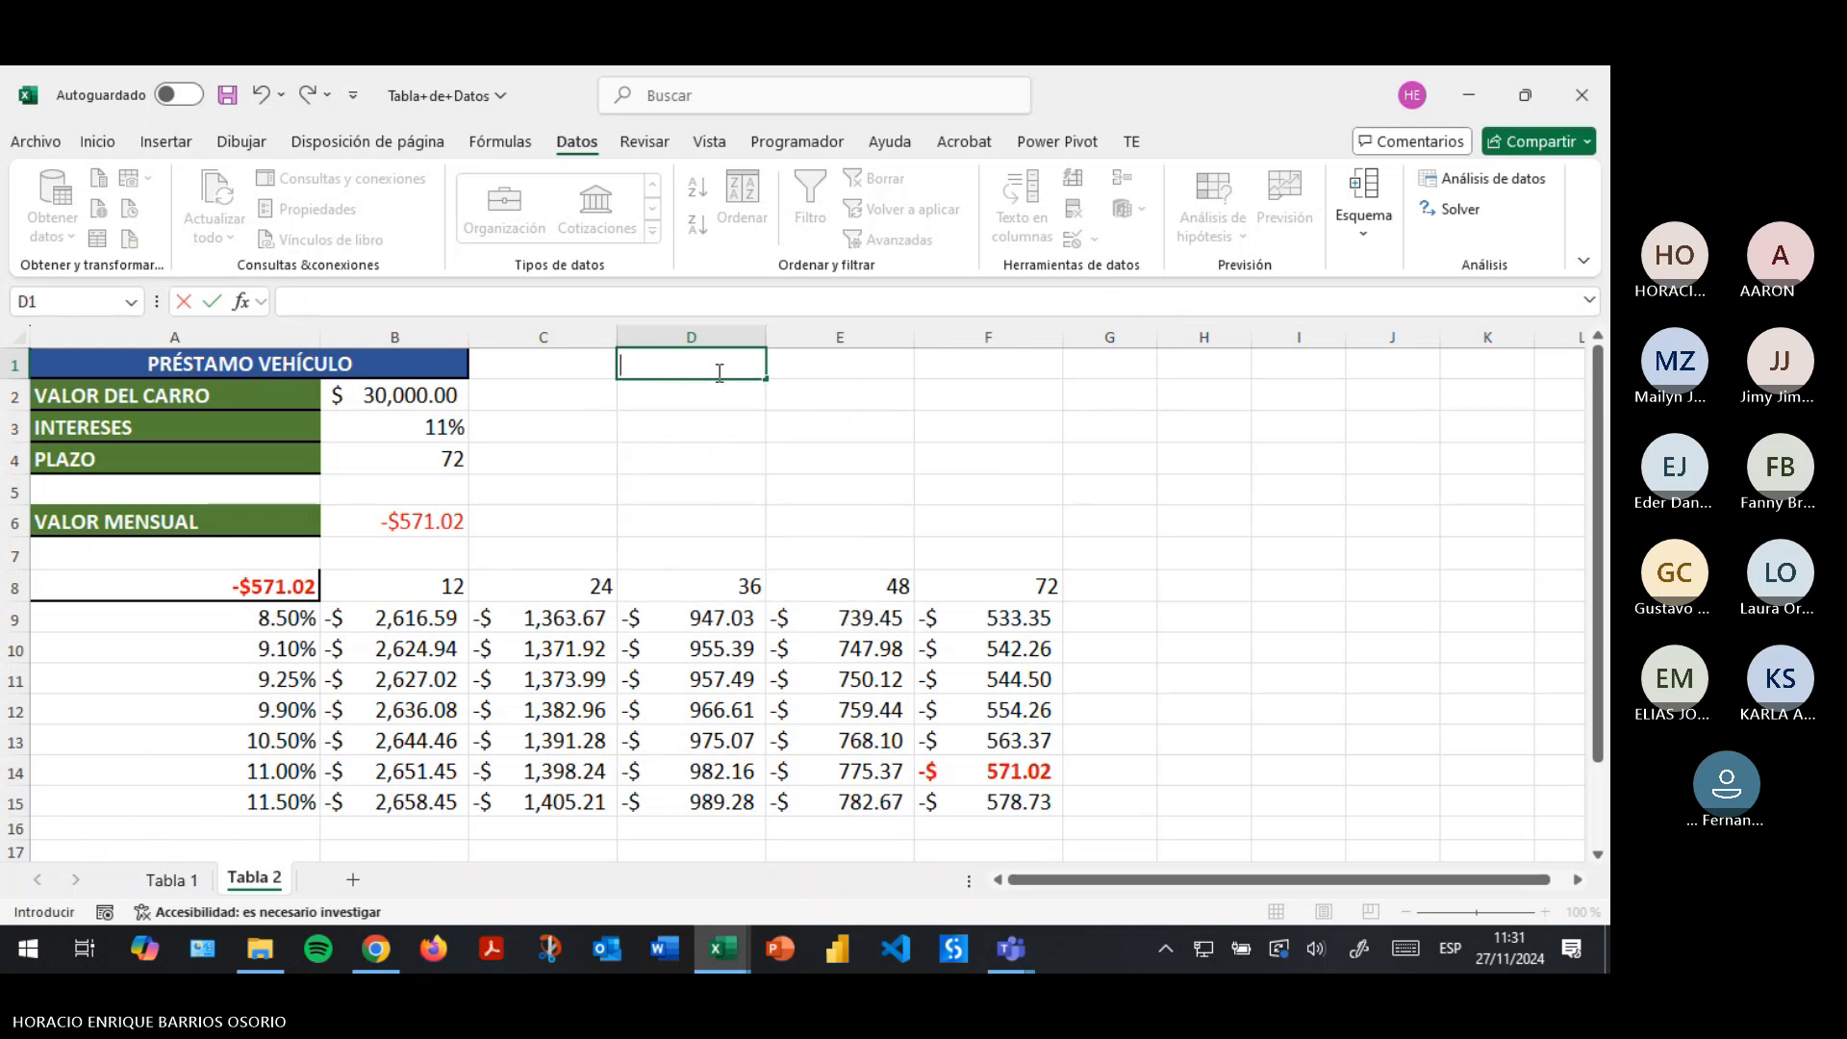
{"action": "key", "text": "Escape"}
Examine the table formula in the first result cells, B9 and C9.
{"action": "key", "text": "Left"}
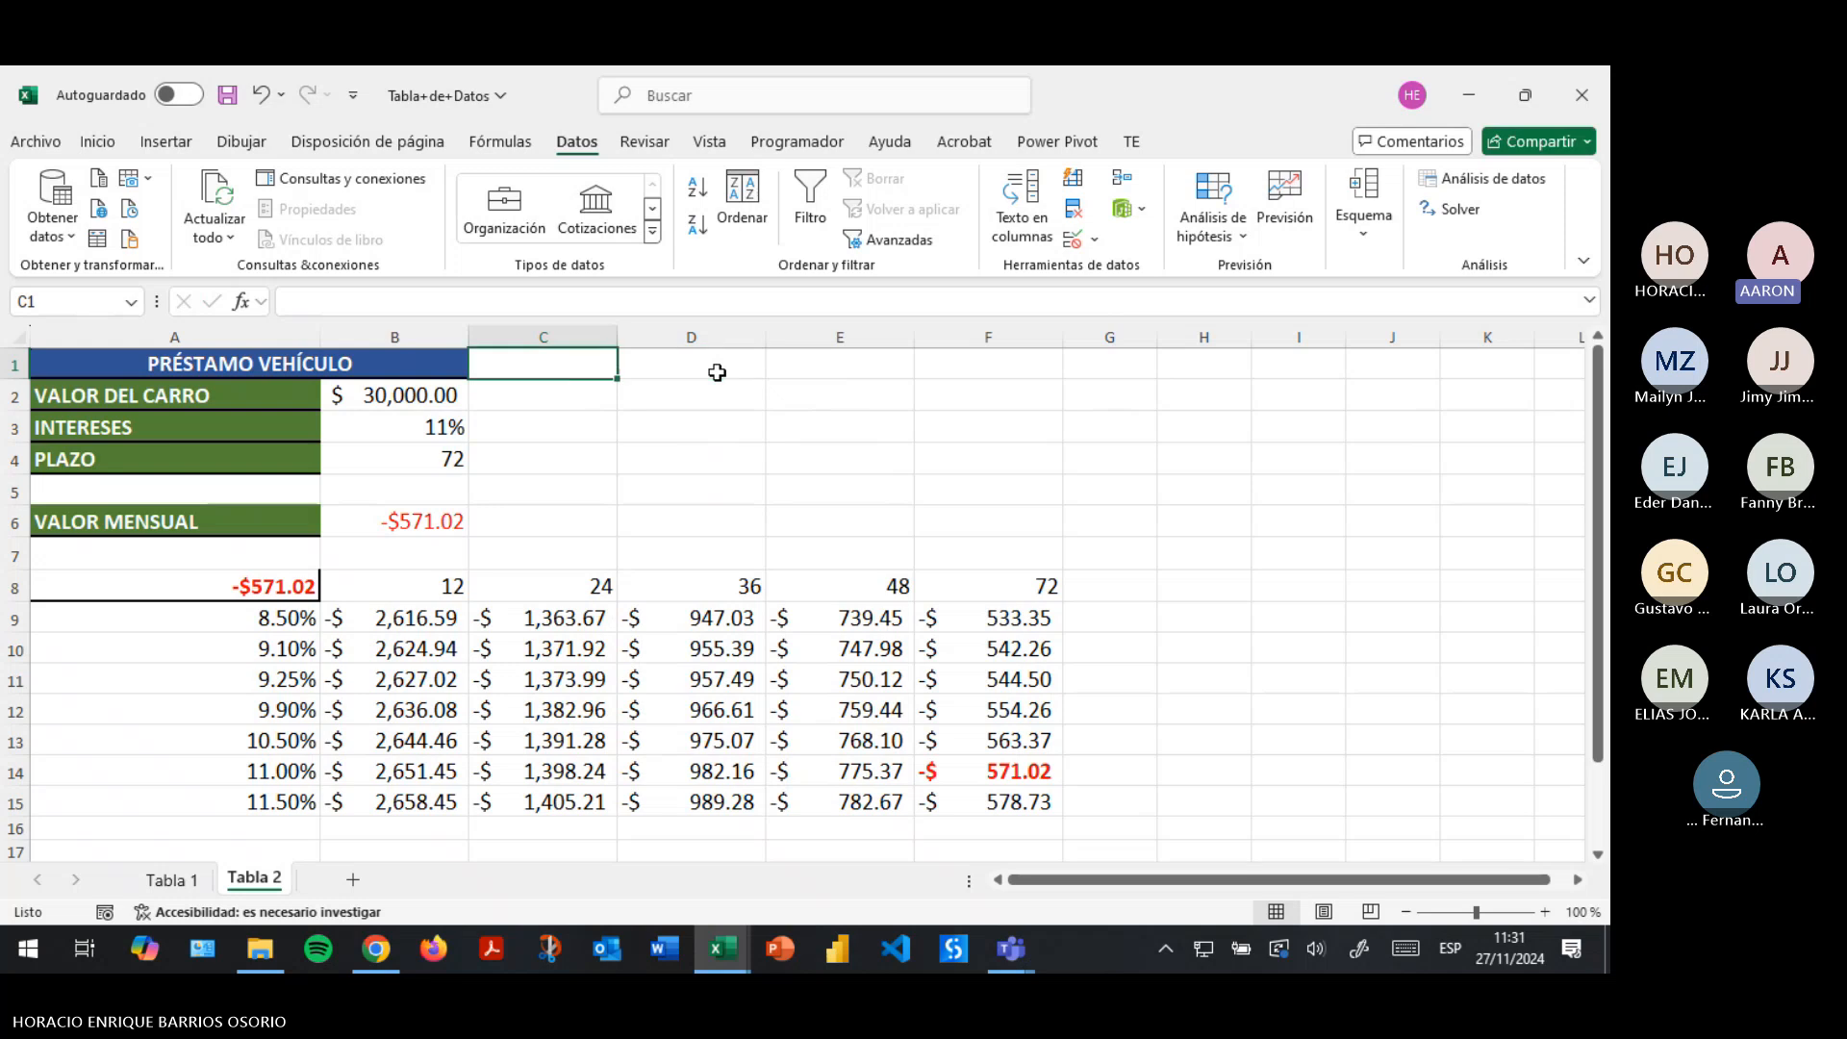
{"action": "key", "text": "Down"}
{"action": "key", "text": "Down"}
{"action": "key", "text": "Down"}
{"action": "key", "text": "Down"}
{"action": "key", "text": "Down"}
{"action": "key", "text": "Down"}
{"action": "key", "text": "Down"}
{"action": "key", "text": "Left"}
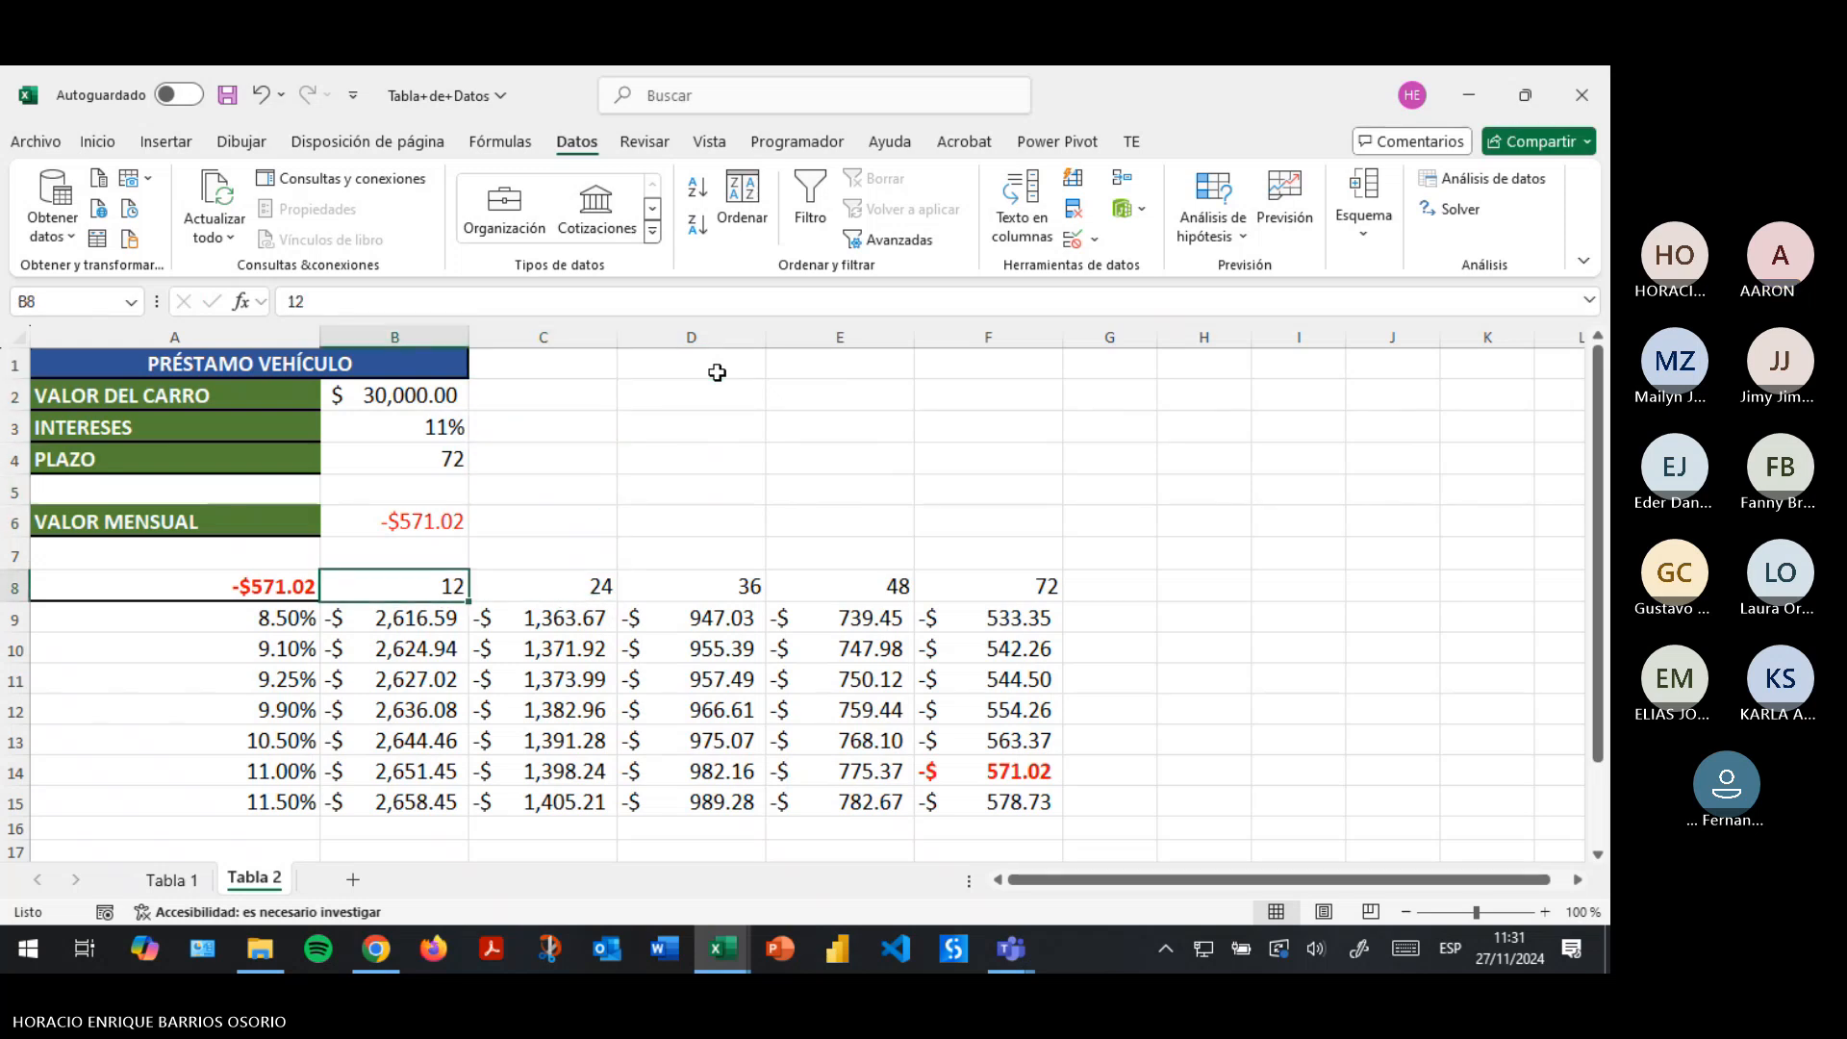
{"action": "key", "text": "Down"}
{"action": "key", "text": "Right"}
{"action": "key", "text": "Left"}
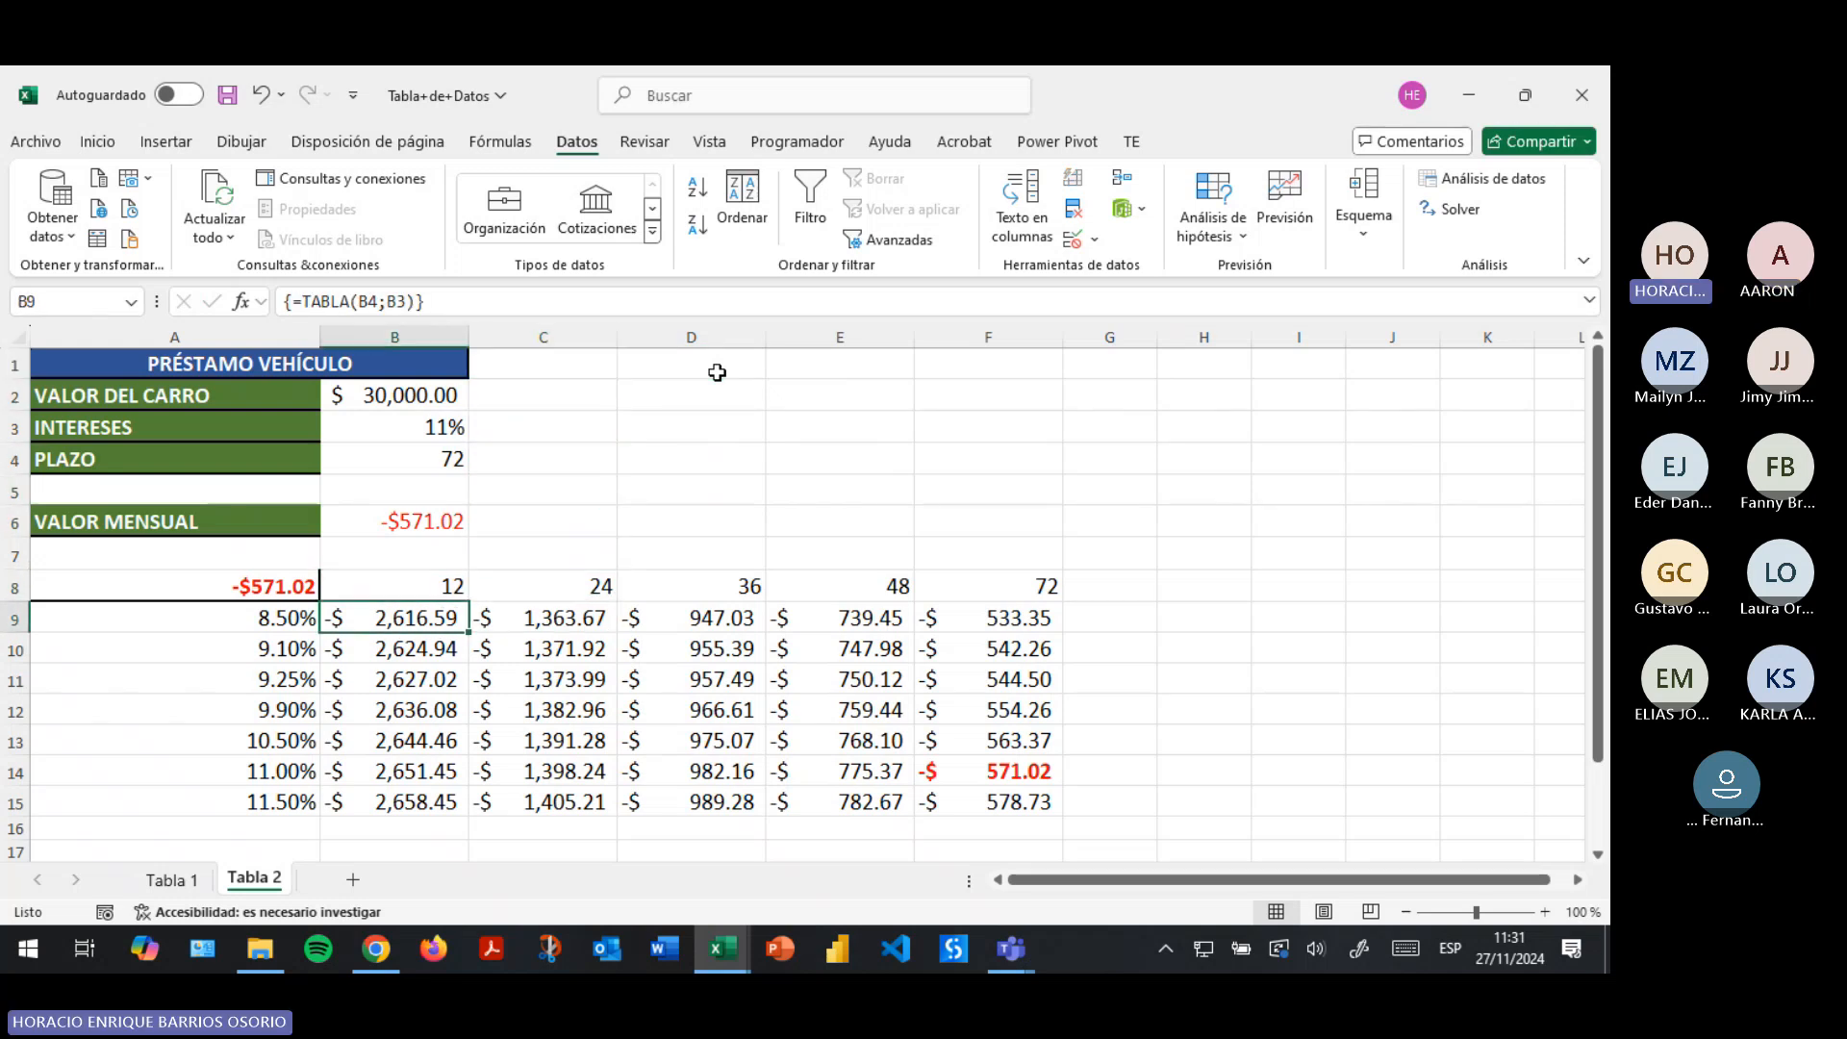
{"action": "key", "text": "Right"}
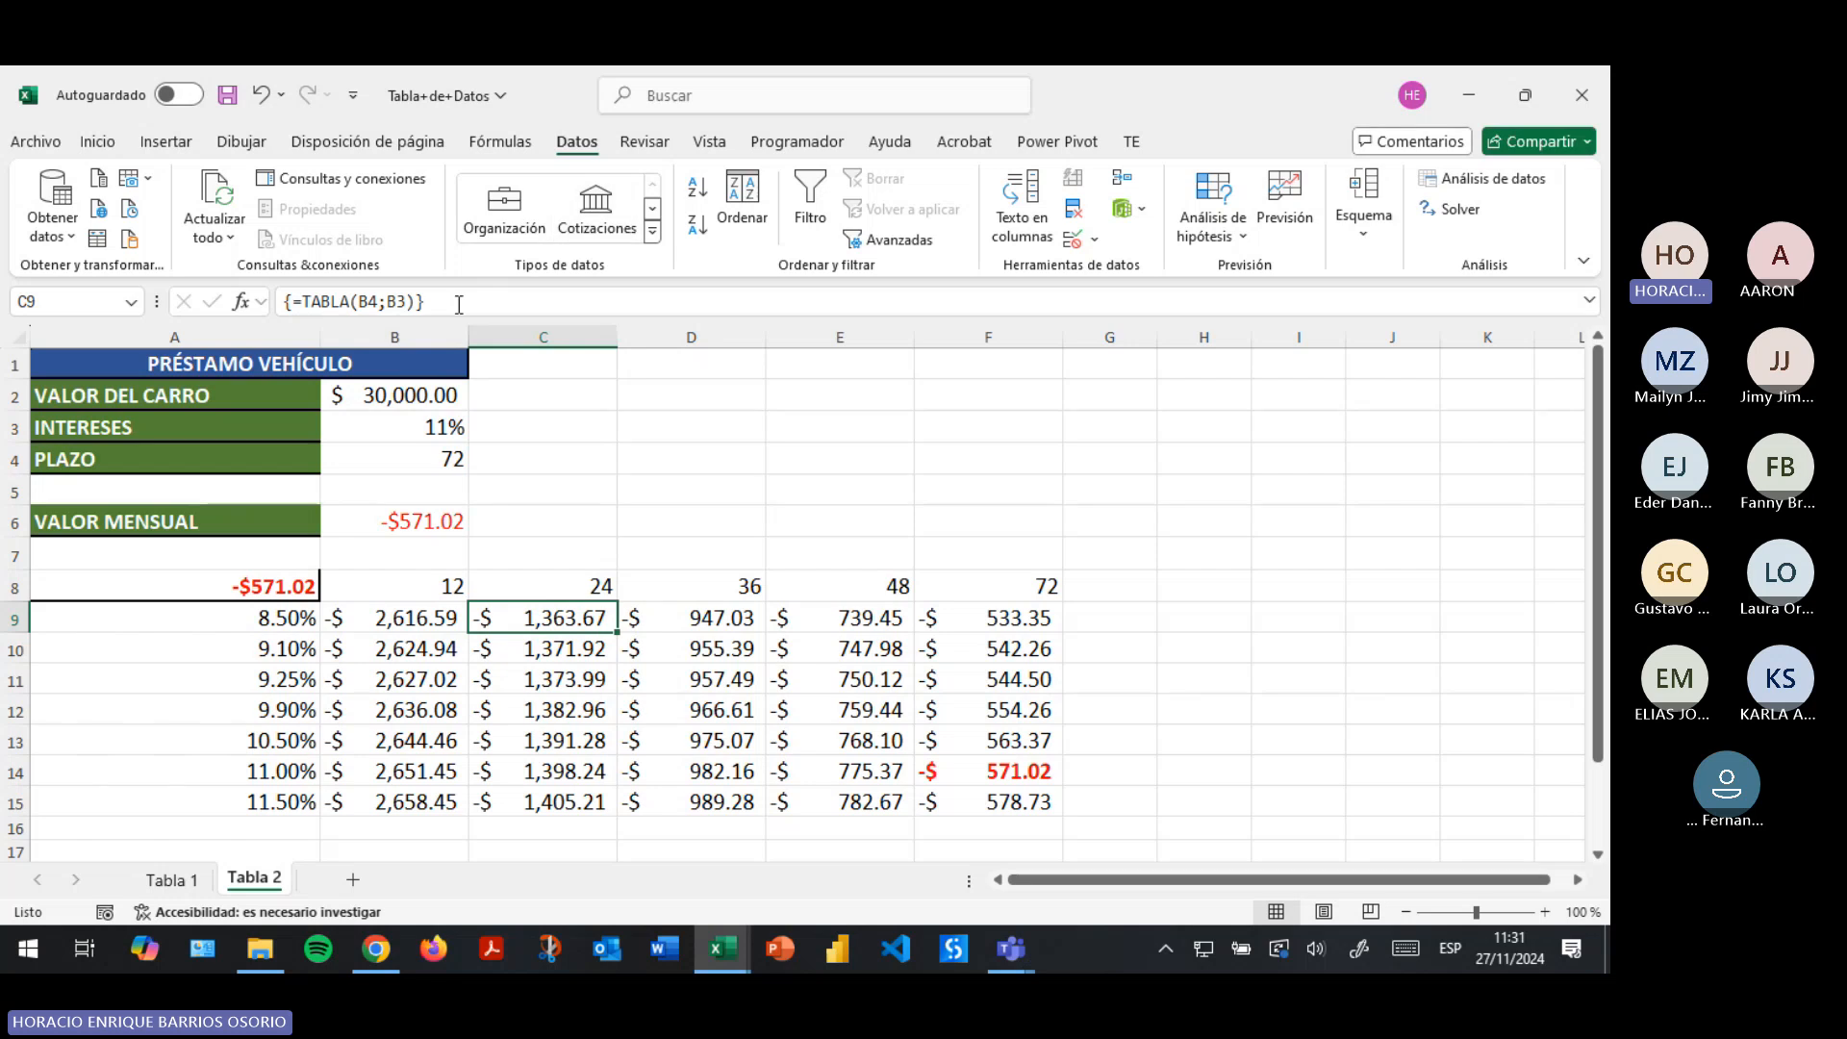
{"action": "key", "text": "F2"}
{"action": "type", "text": "="}
{"action": "left_click", "coordinate": [1487, 553]}
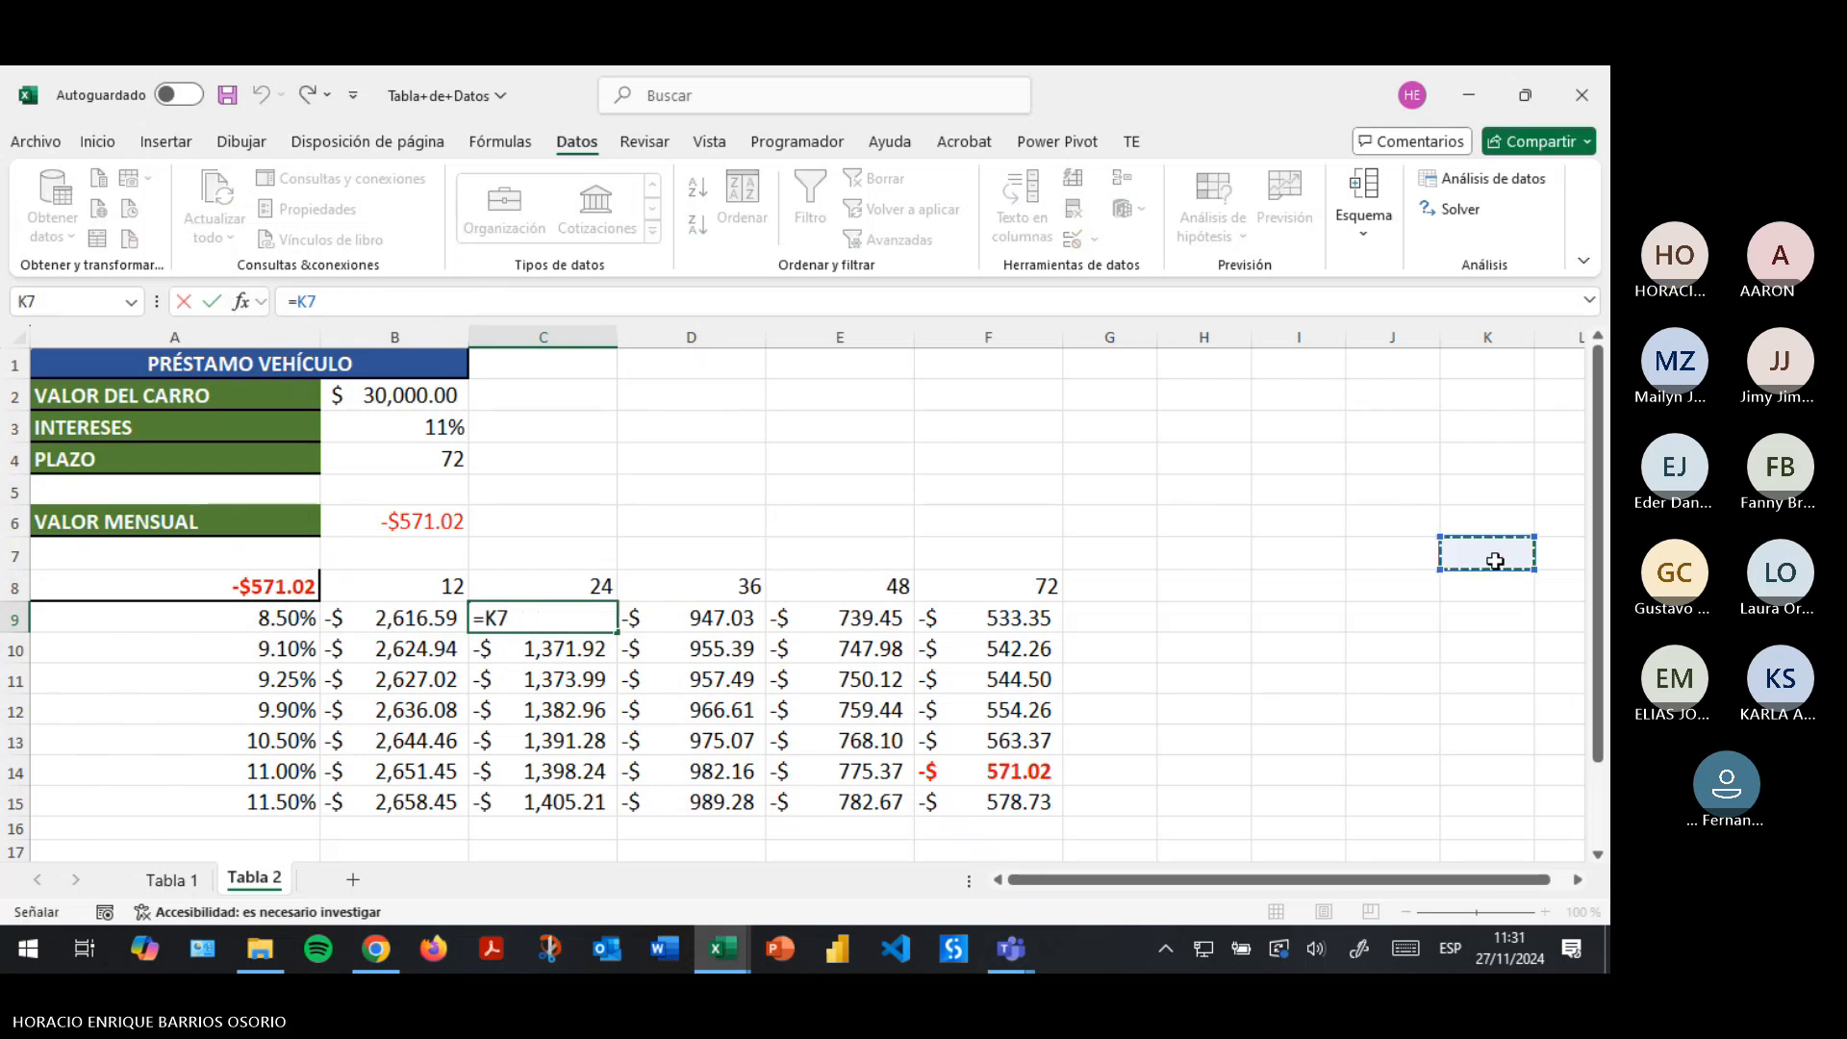
{"action": "key", "text": "Escape"}
Try pasting the =TABLA(B4;B3) formula into G2, and undo the paste.
{"action": "left_click", "coordinate": [1133, 399]}
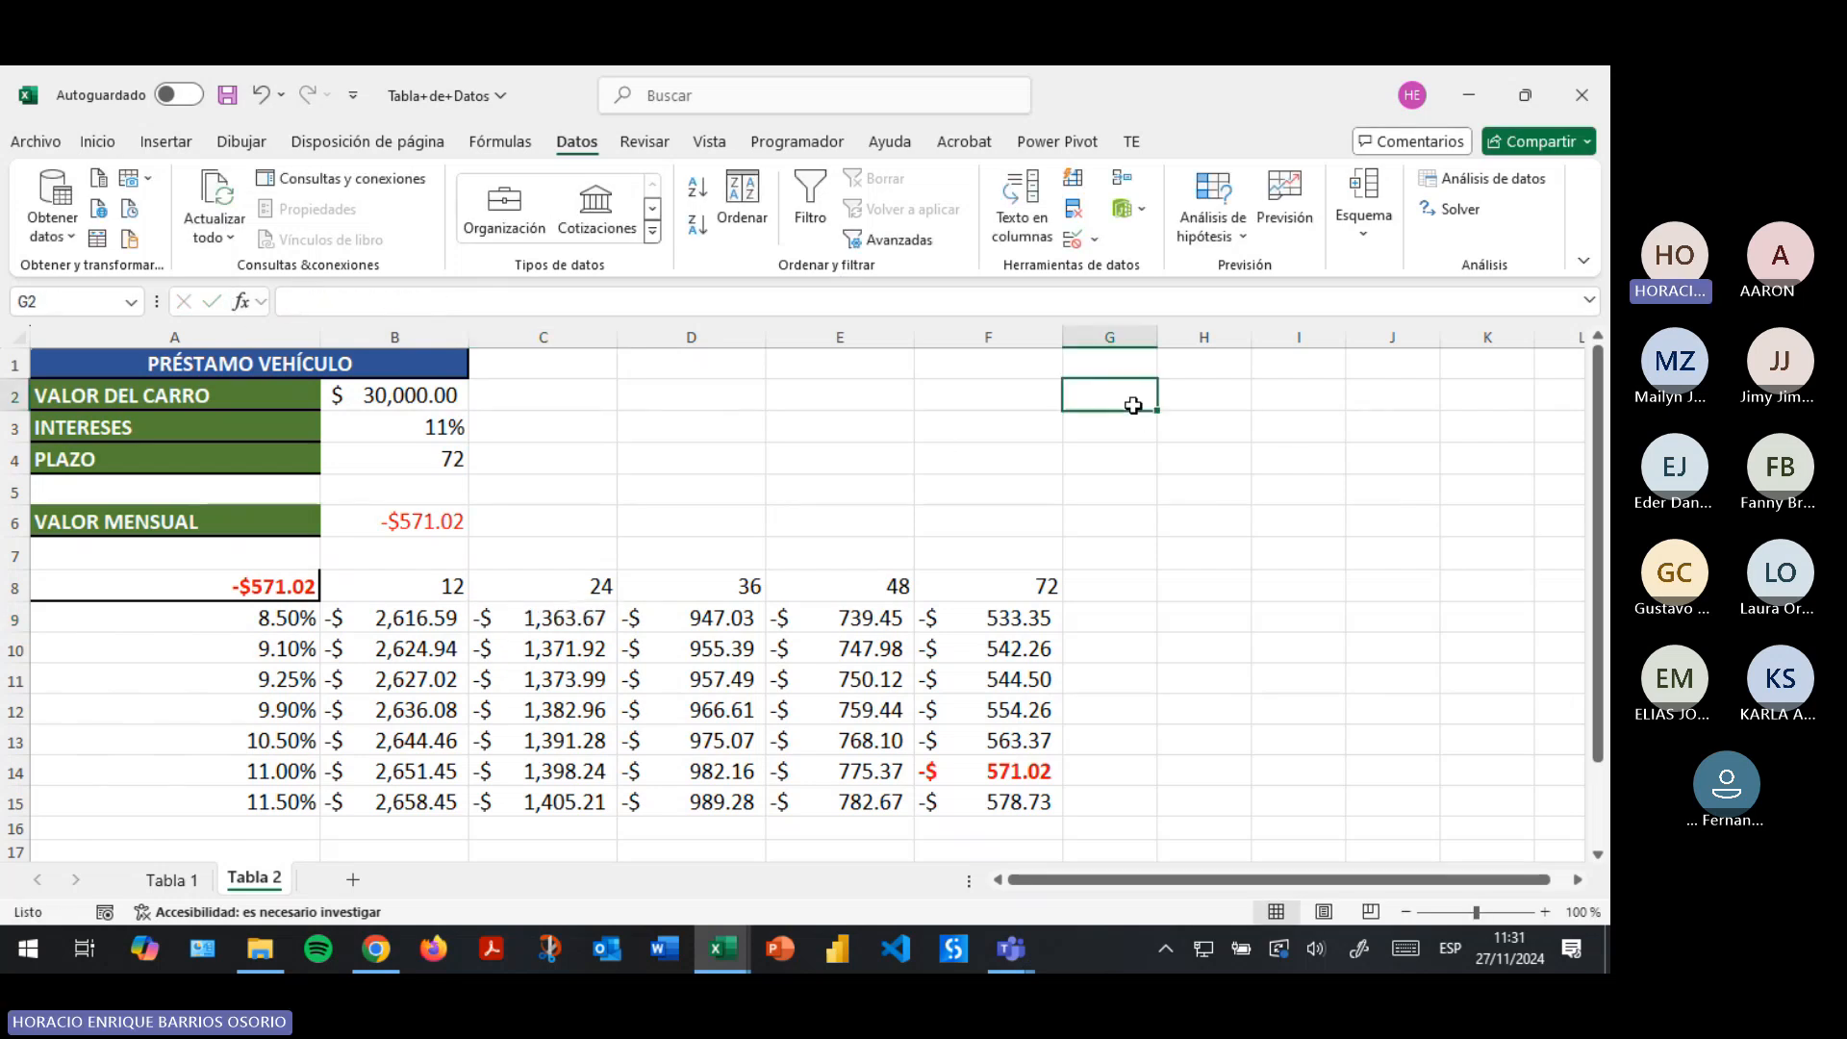
{"action": "key", "text": "ctrl+v"}
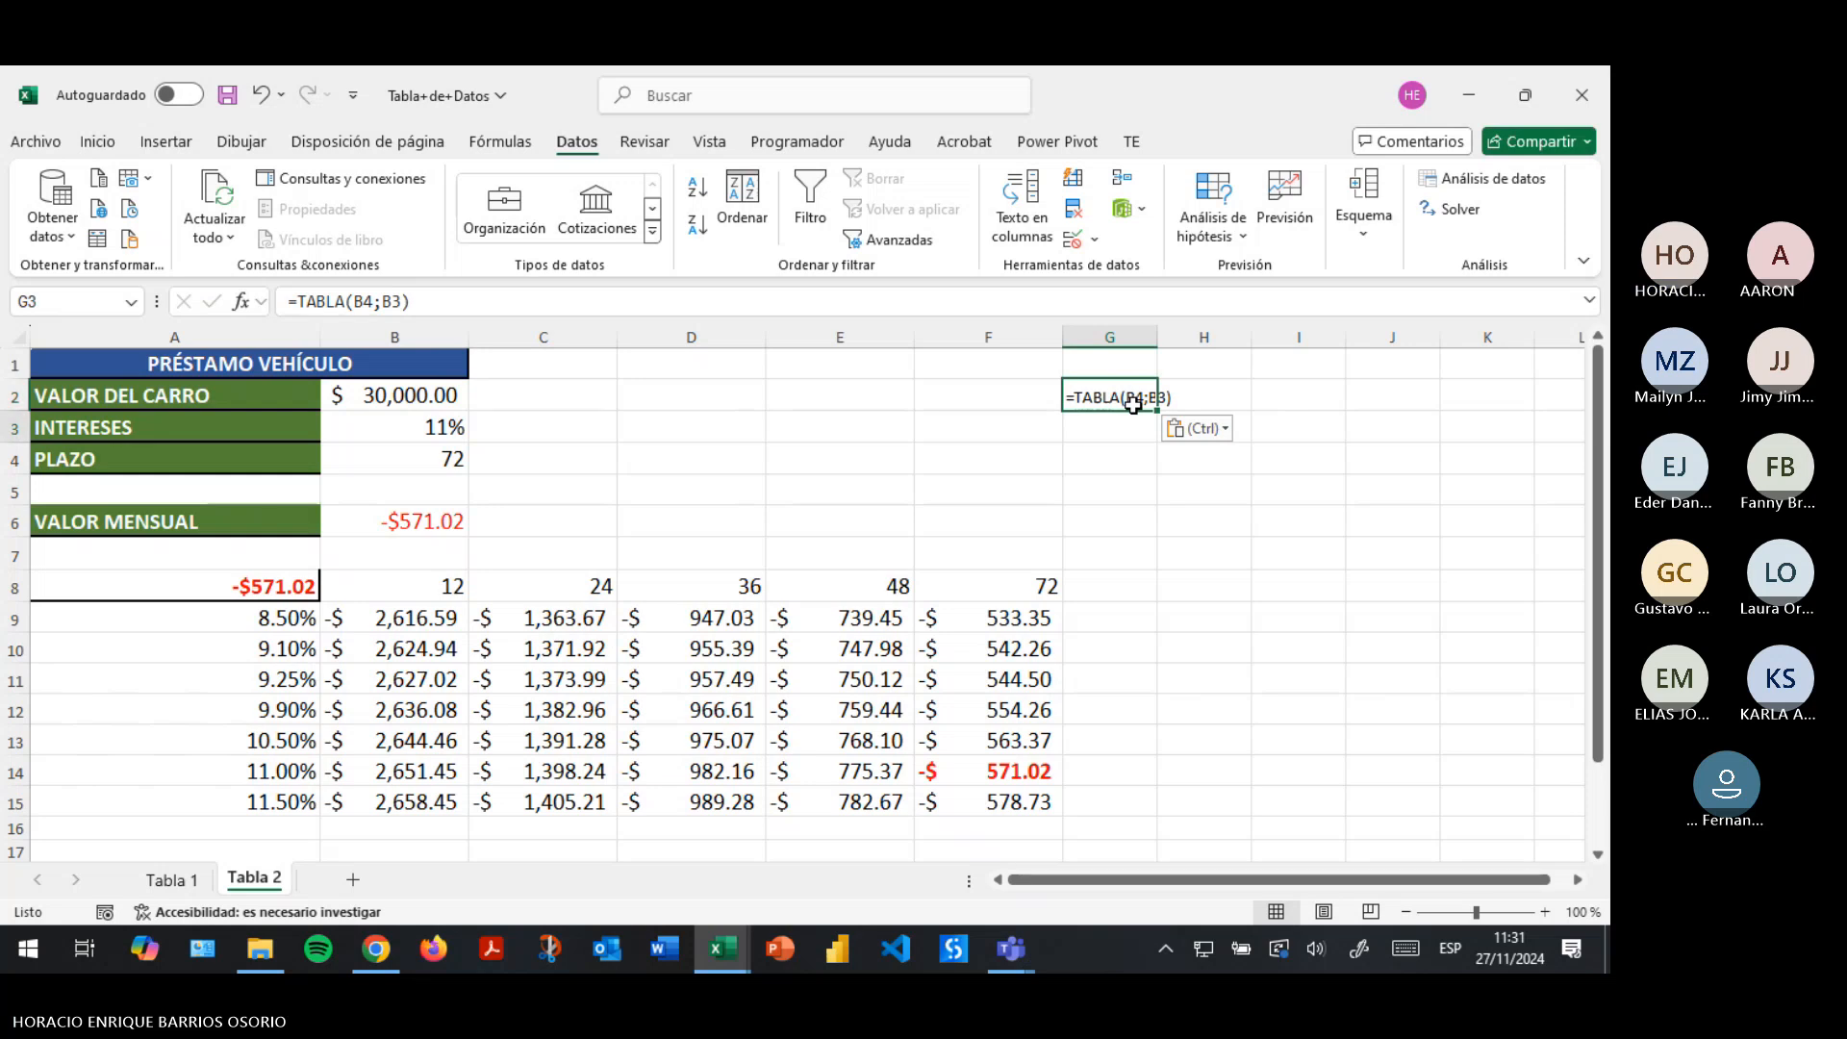
{"action": "left_click", "coordinate": [293, 300]}
{"action": "left_click_drag", "start_coordinate": [292, 304], "coordinate": [495, 290]}
{"action": "key", "text": "Escape"}
{"action": "key", "text": "ctrl+v"}
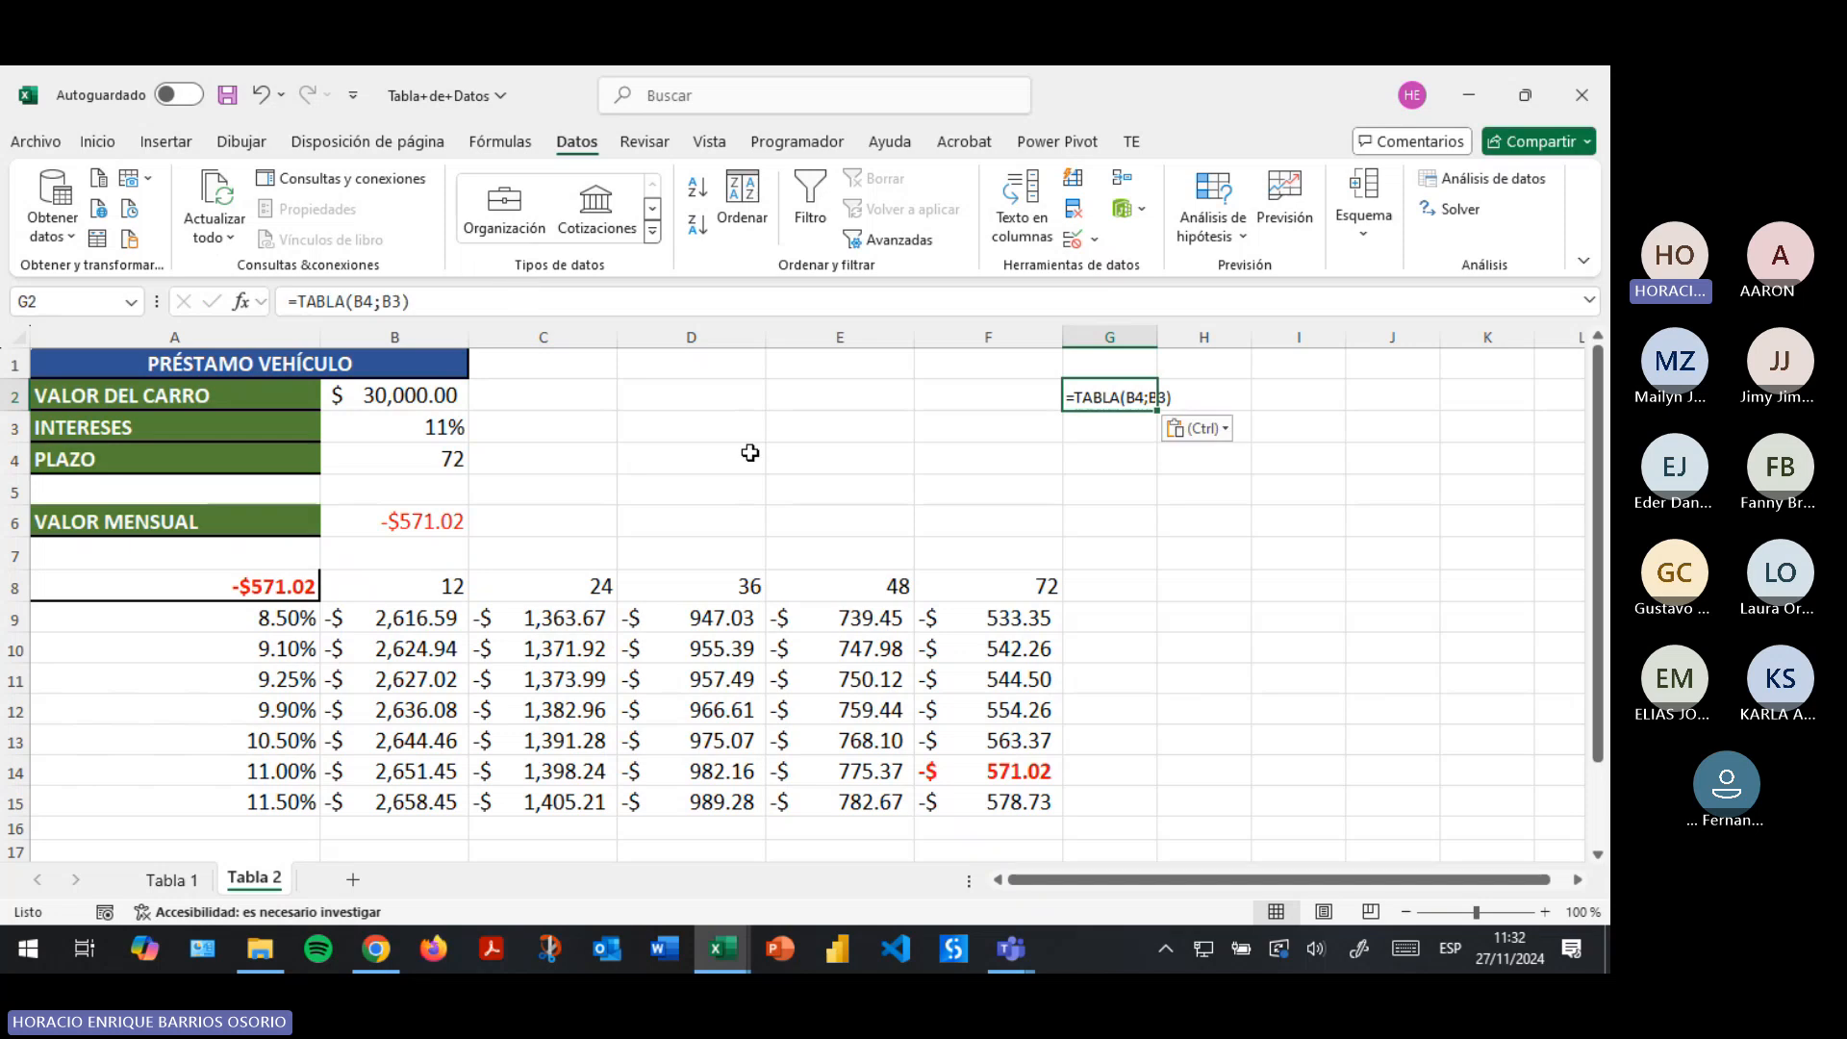
{"action": "key", "text": "ctrl+z"}
Look for the data table command among the what-if analysis options.
{"action": "left_click", "coordinate": [972, 453]}
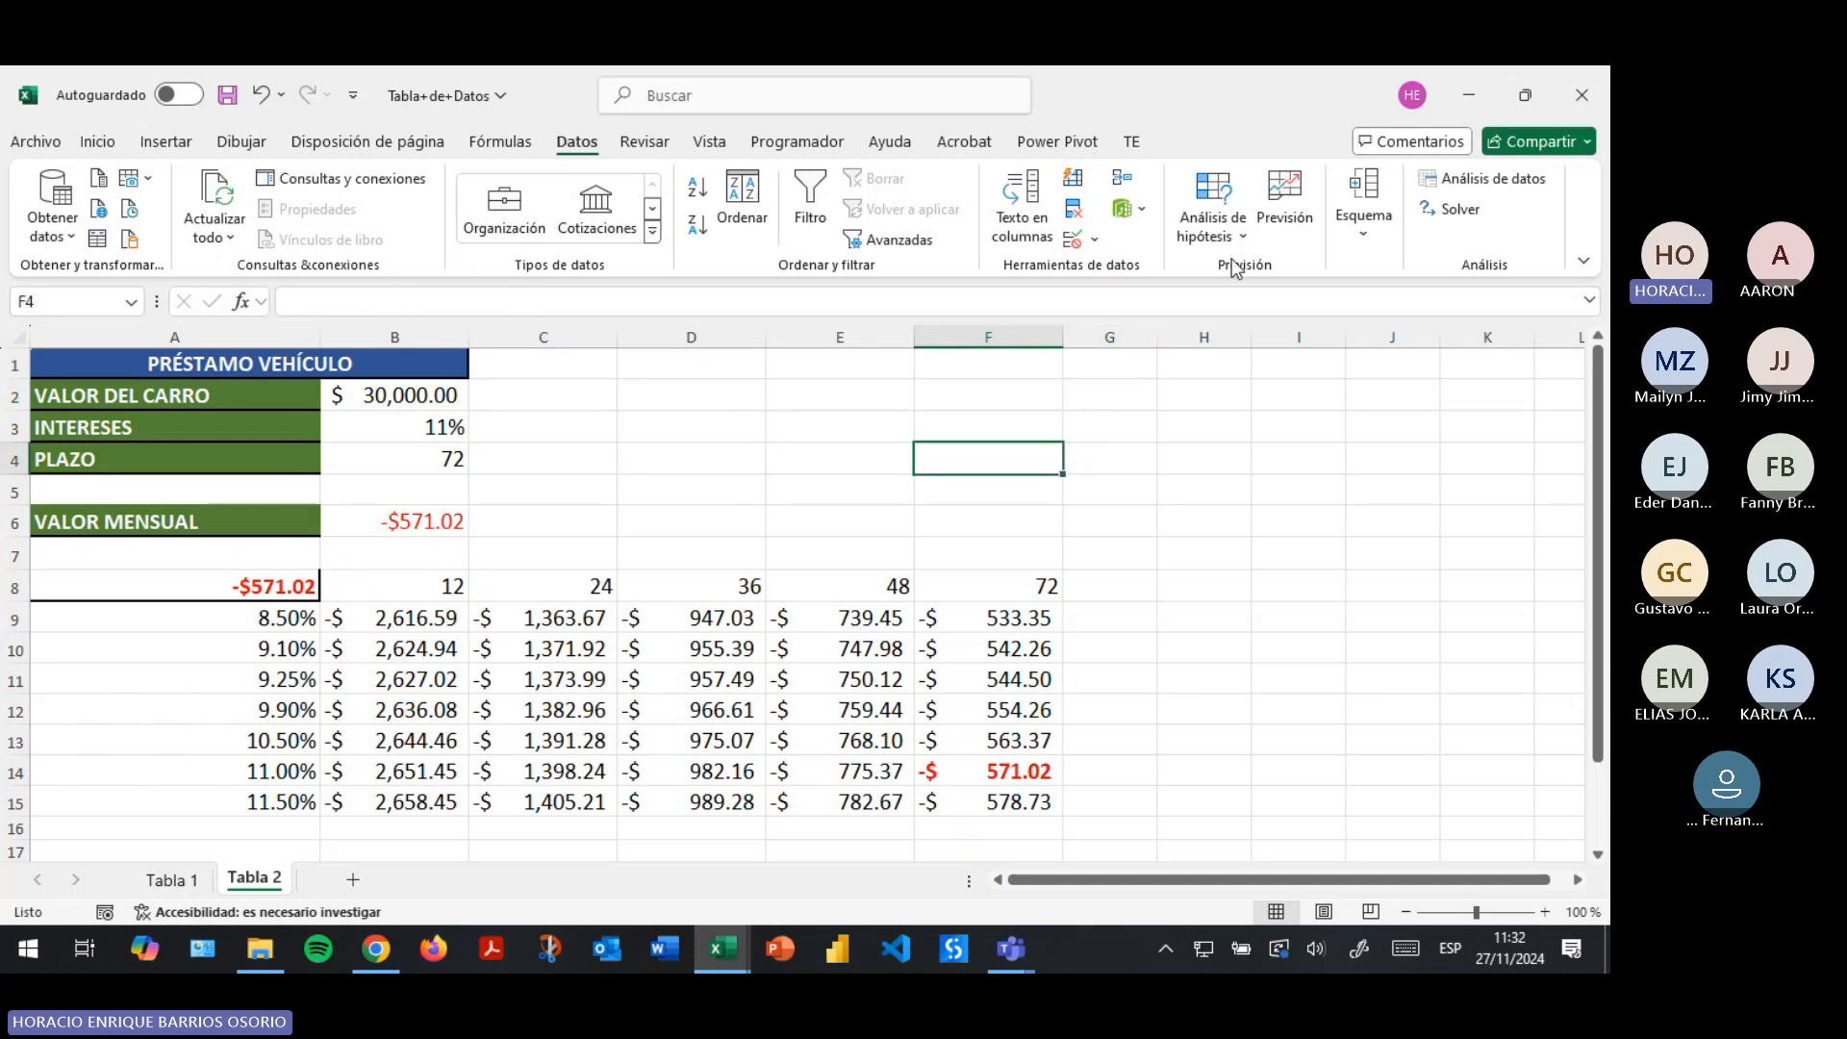
{"action": "left_click", "coordinate": [1227, 236]}
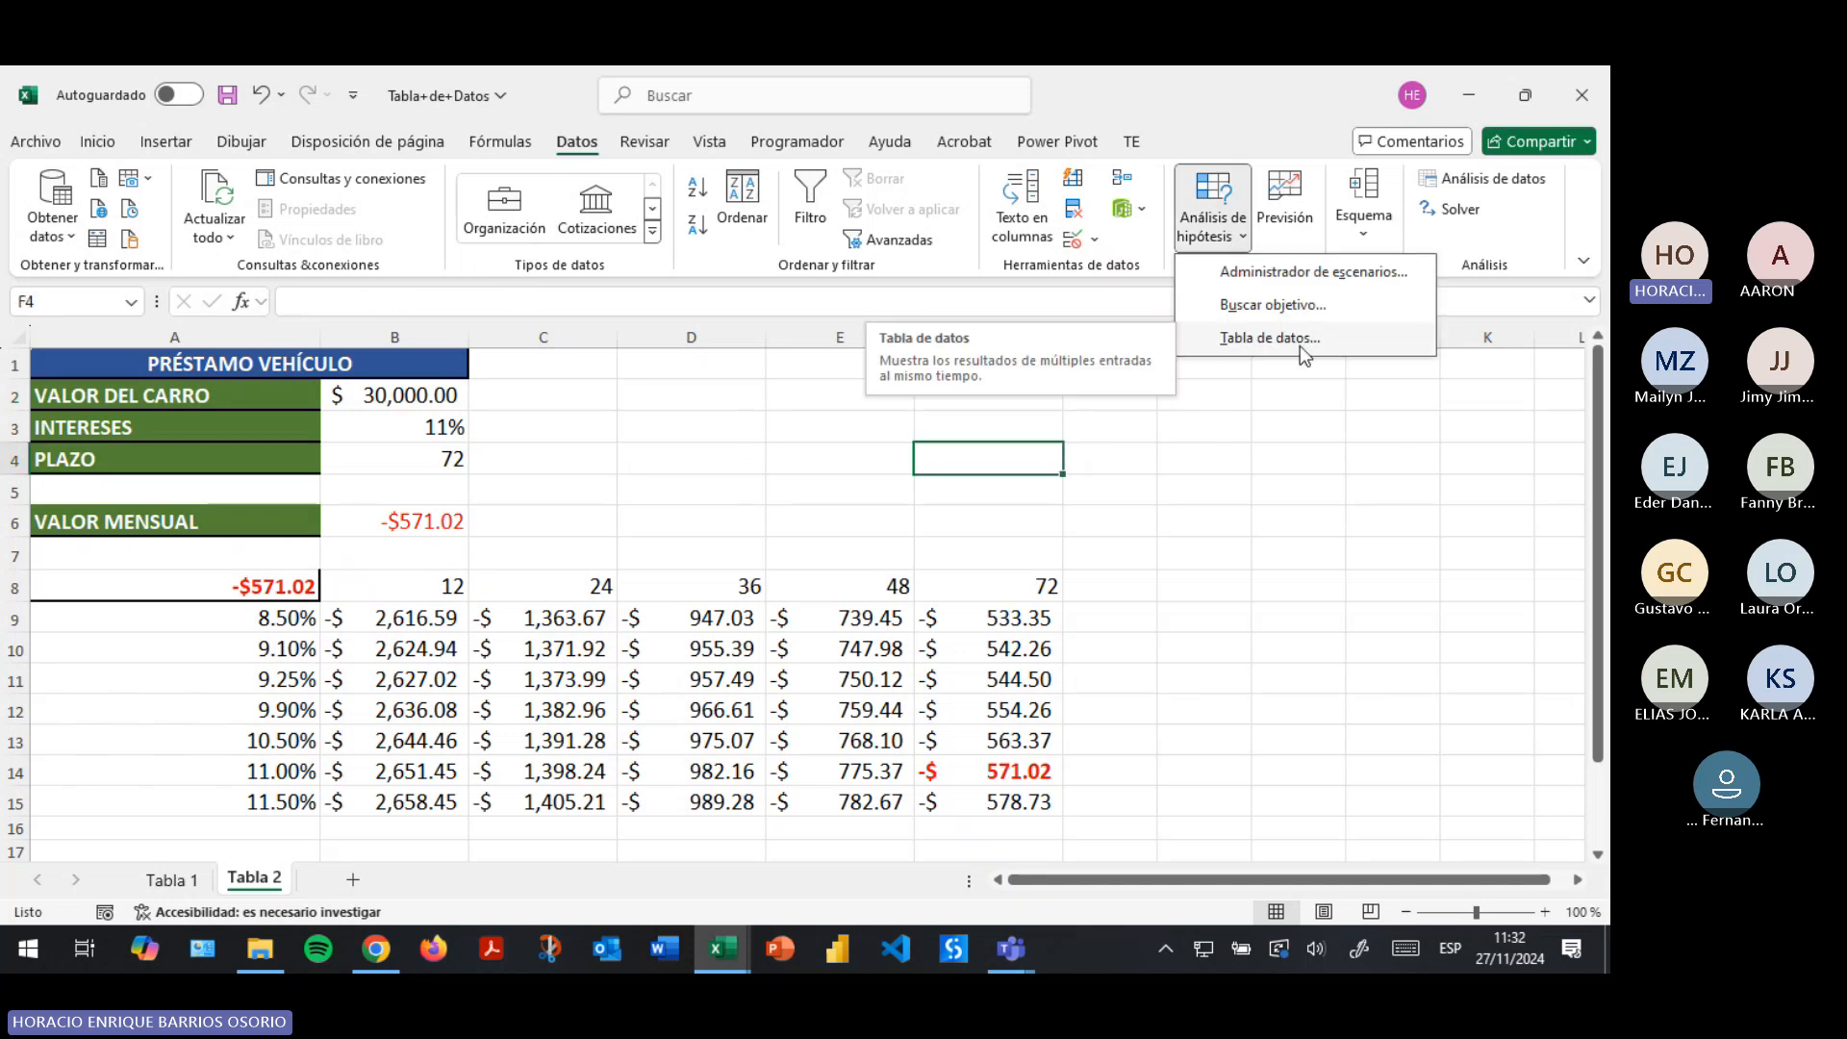
{"action": "left_click", "coordinate": [767, 501]}
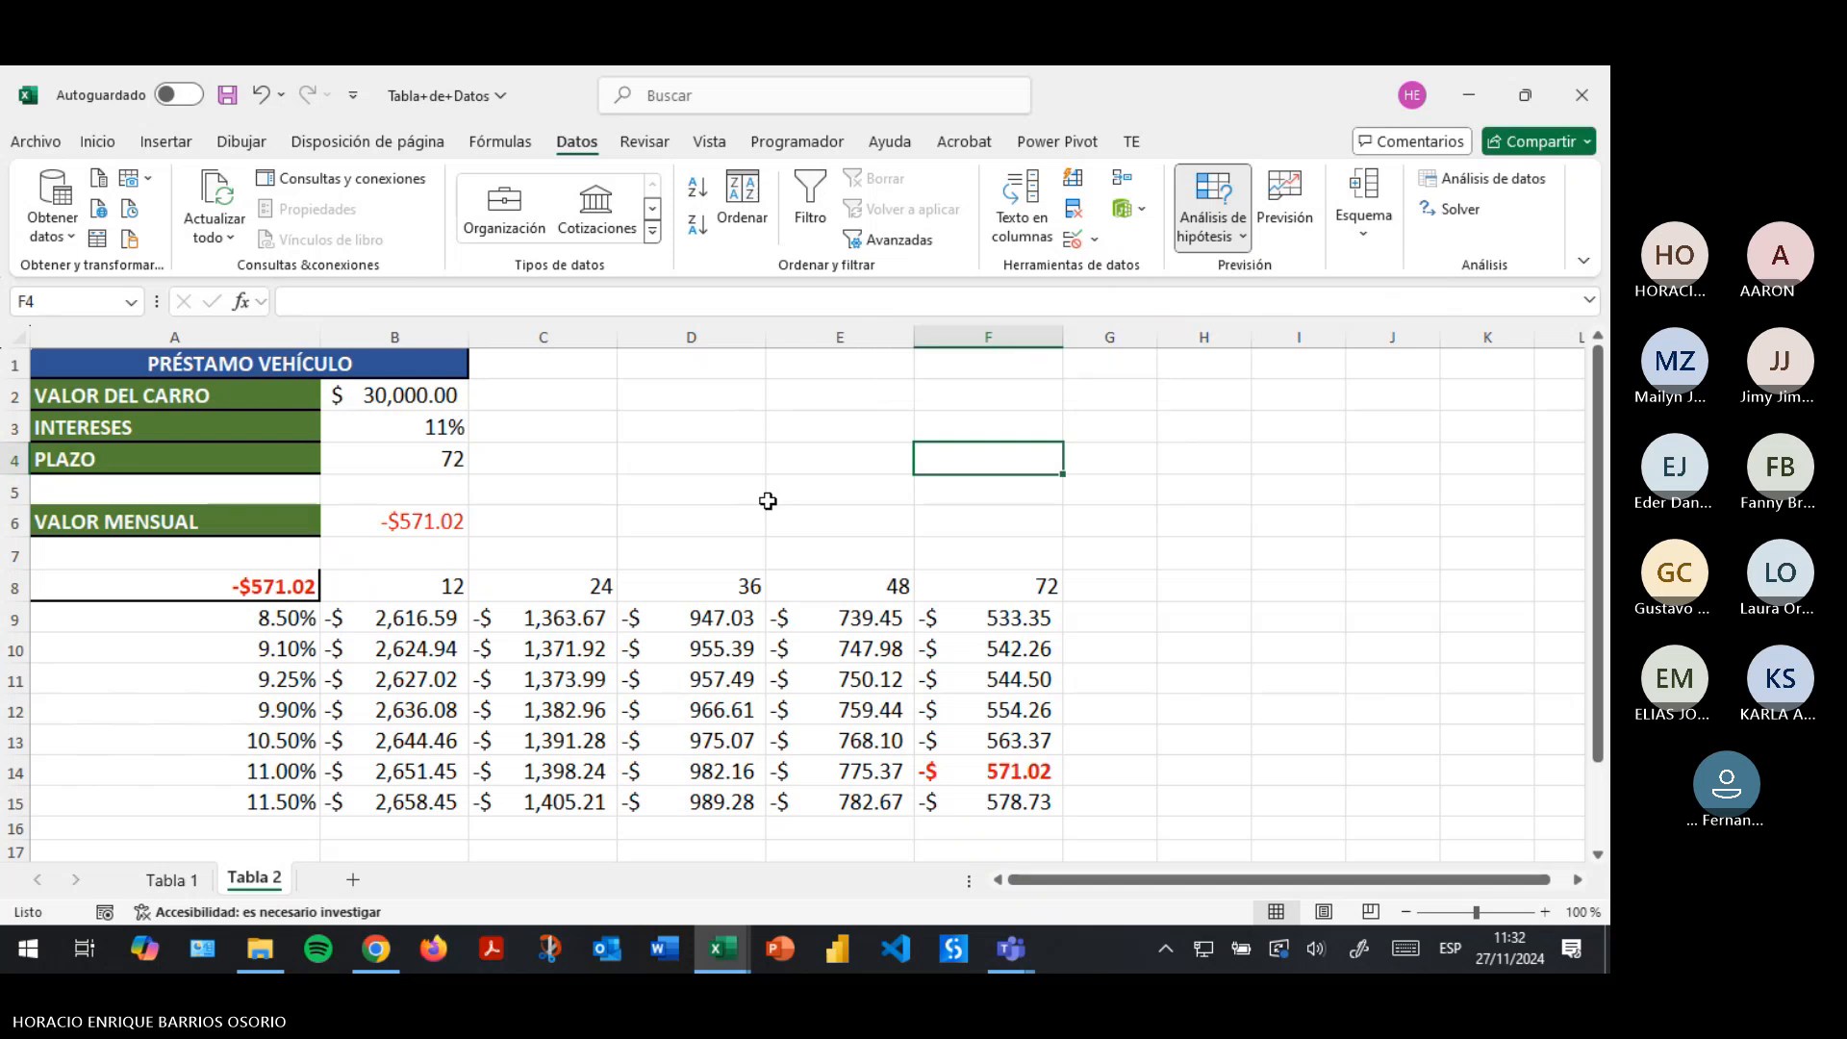
Copy the payment table A8:F15 and paste it below, starting at A21.
{"action": "left_click_drag", "start_coordinate": [385, 586], "coordinate": [1020, 803]}
{"action": "left_click_drag", "start_coordinate": [217, 597], "coordinate": [962, 804]}
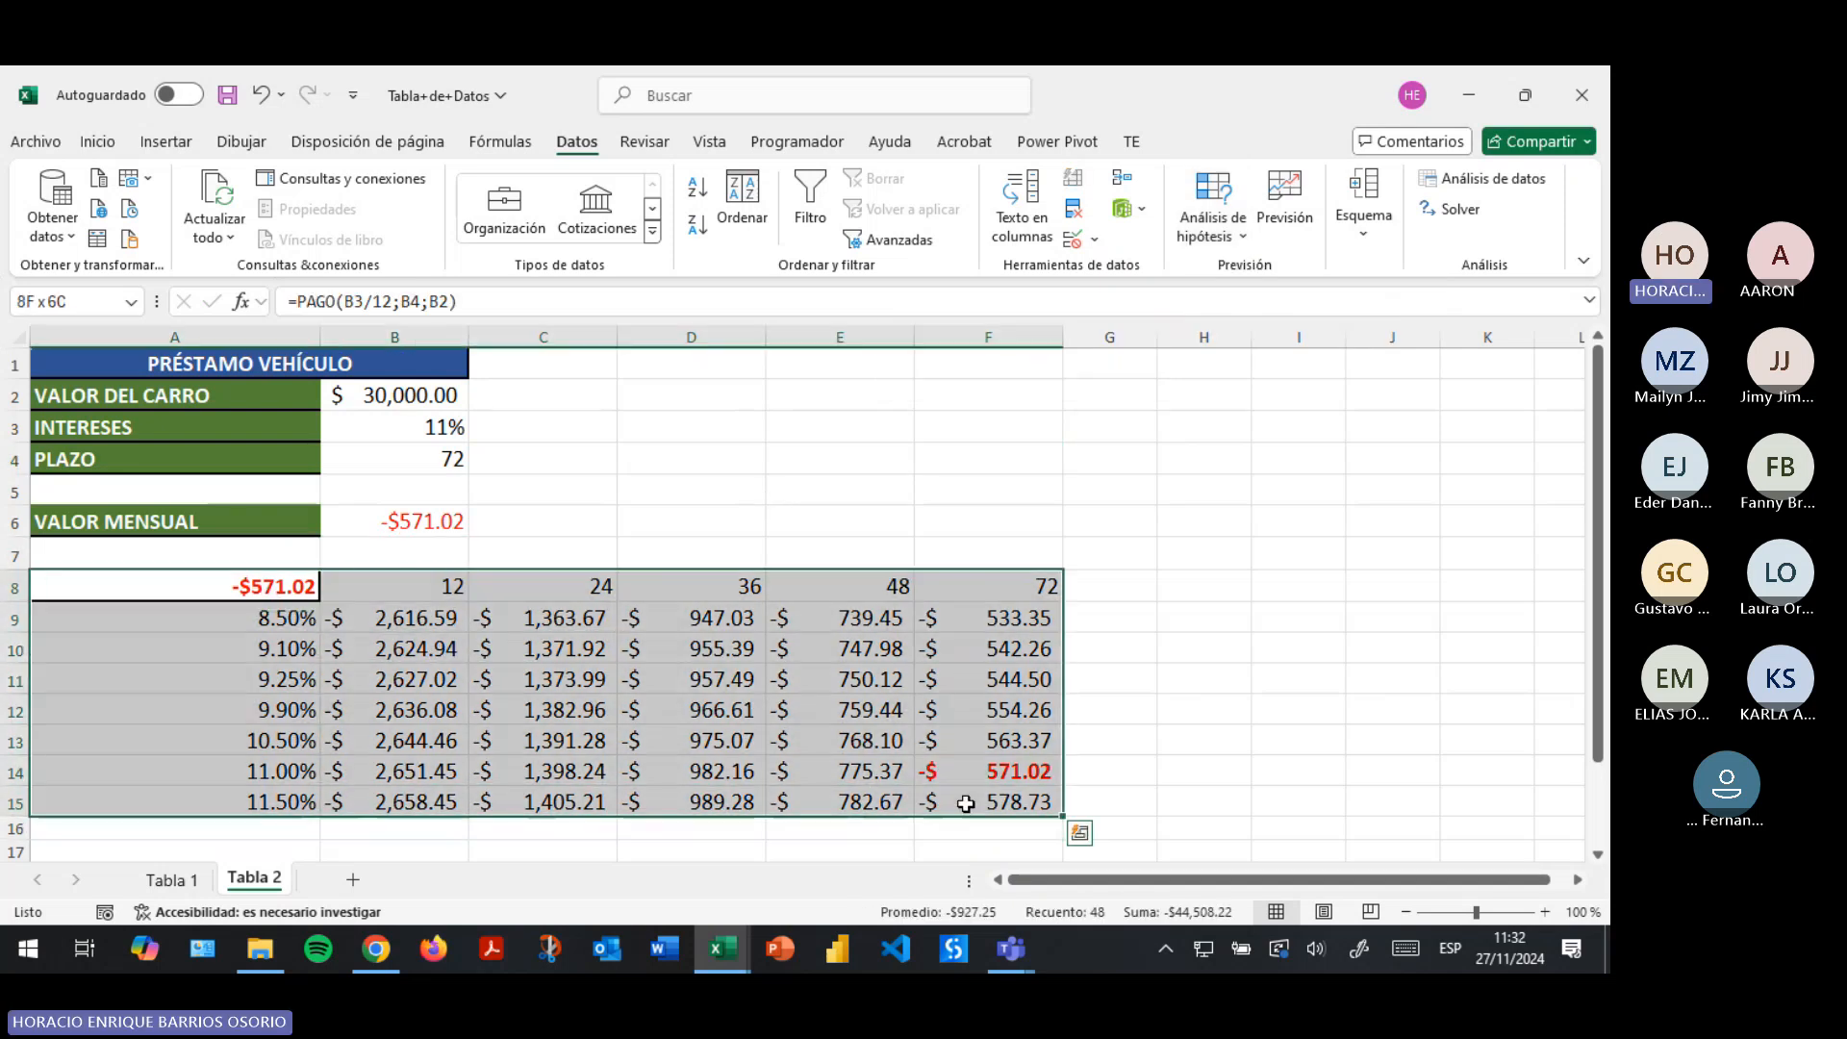
{"action": "key", "text": "ctrl+c"}
{"action": "scroll", "coordinate": [708, 626], "scroll_direction": "down", "scroll_amount": 4}
{"action": "left_click", "coordinate": [150, 591]}
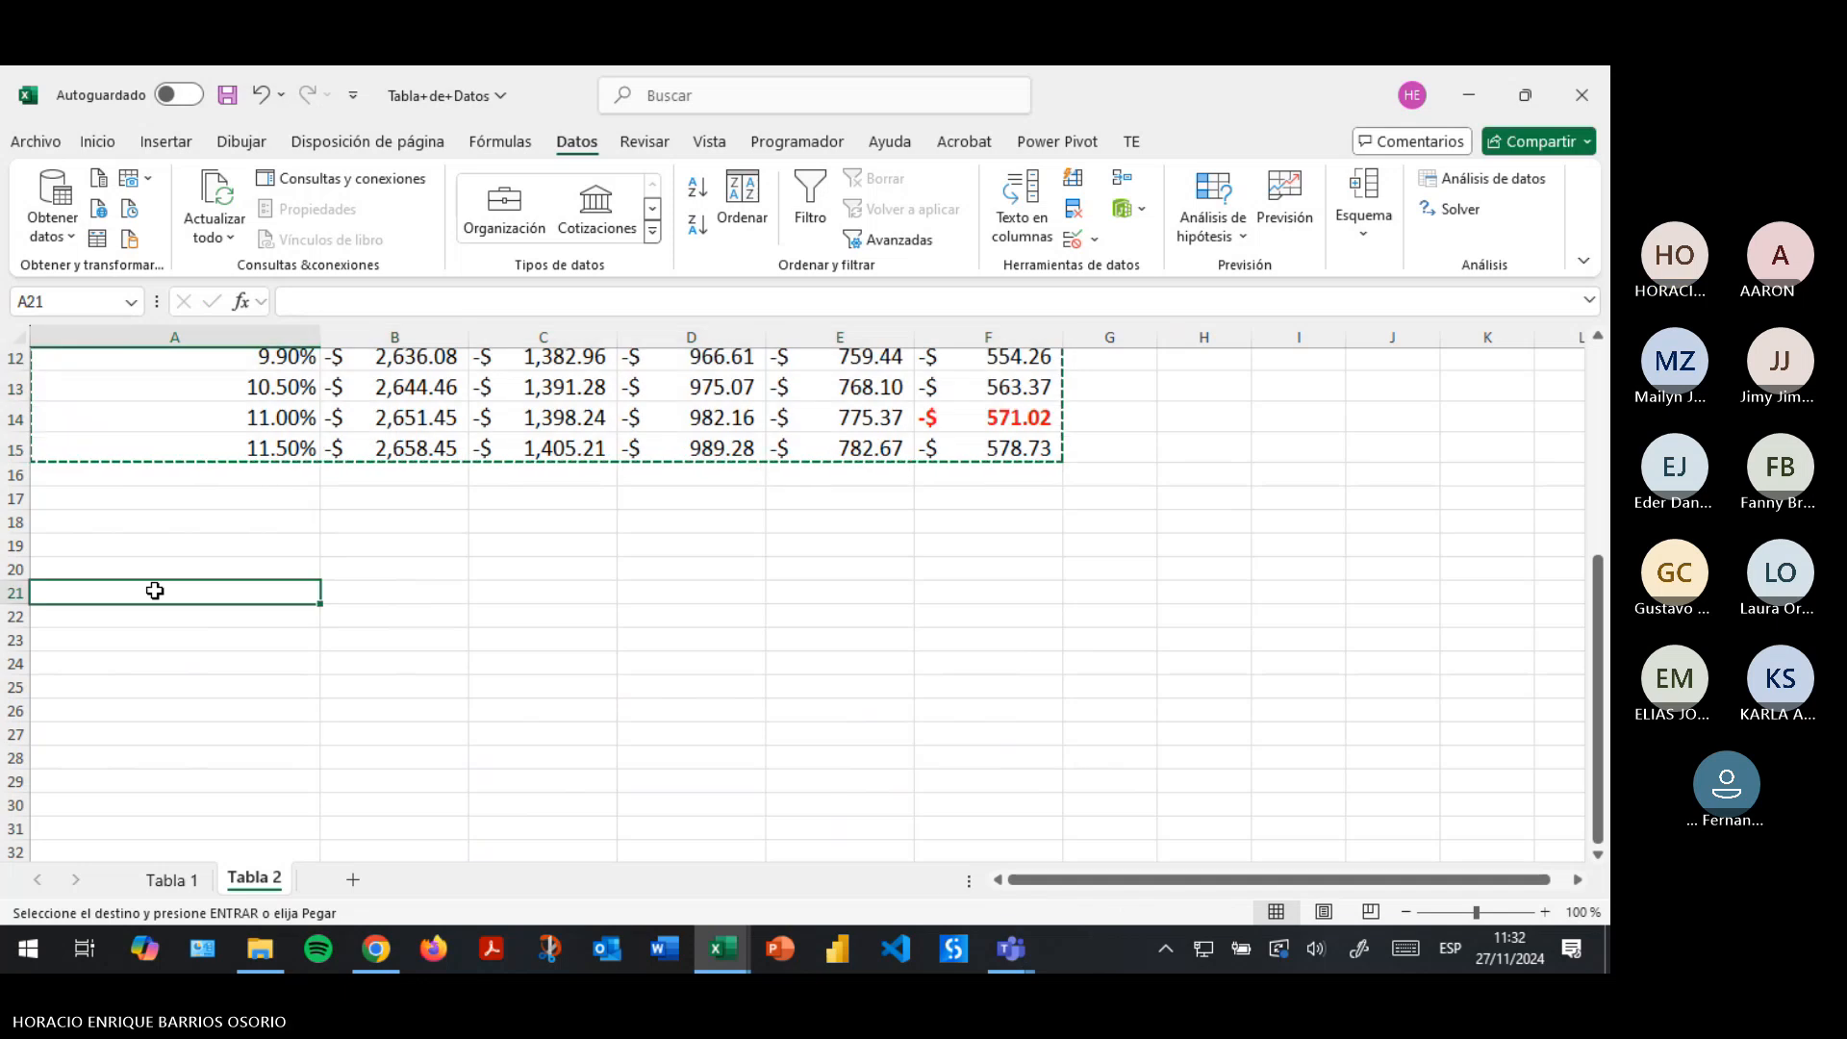
{"action": "right_click", "coordinate": [165, 589]}
{"action": "left_click", "coordinate": [216, 227]}
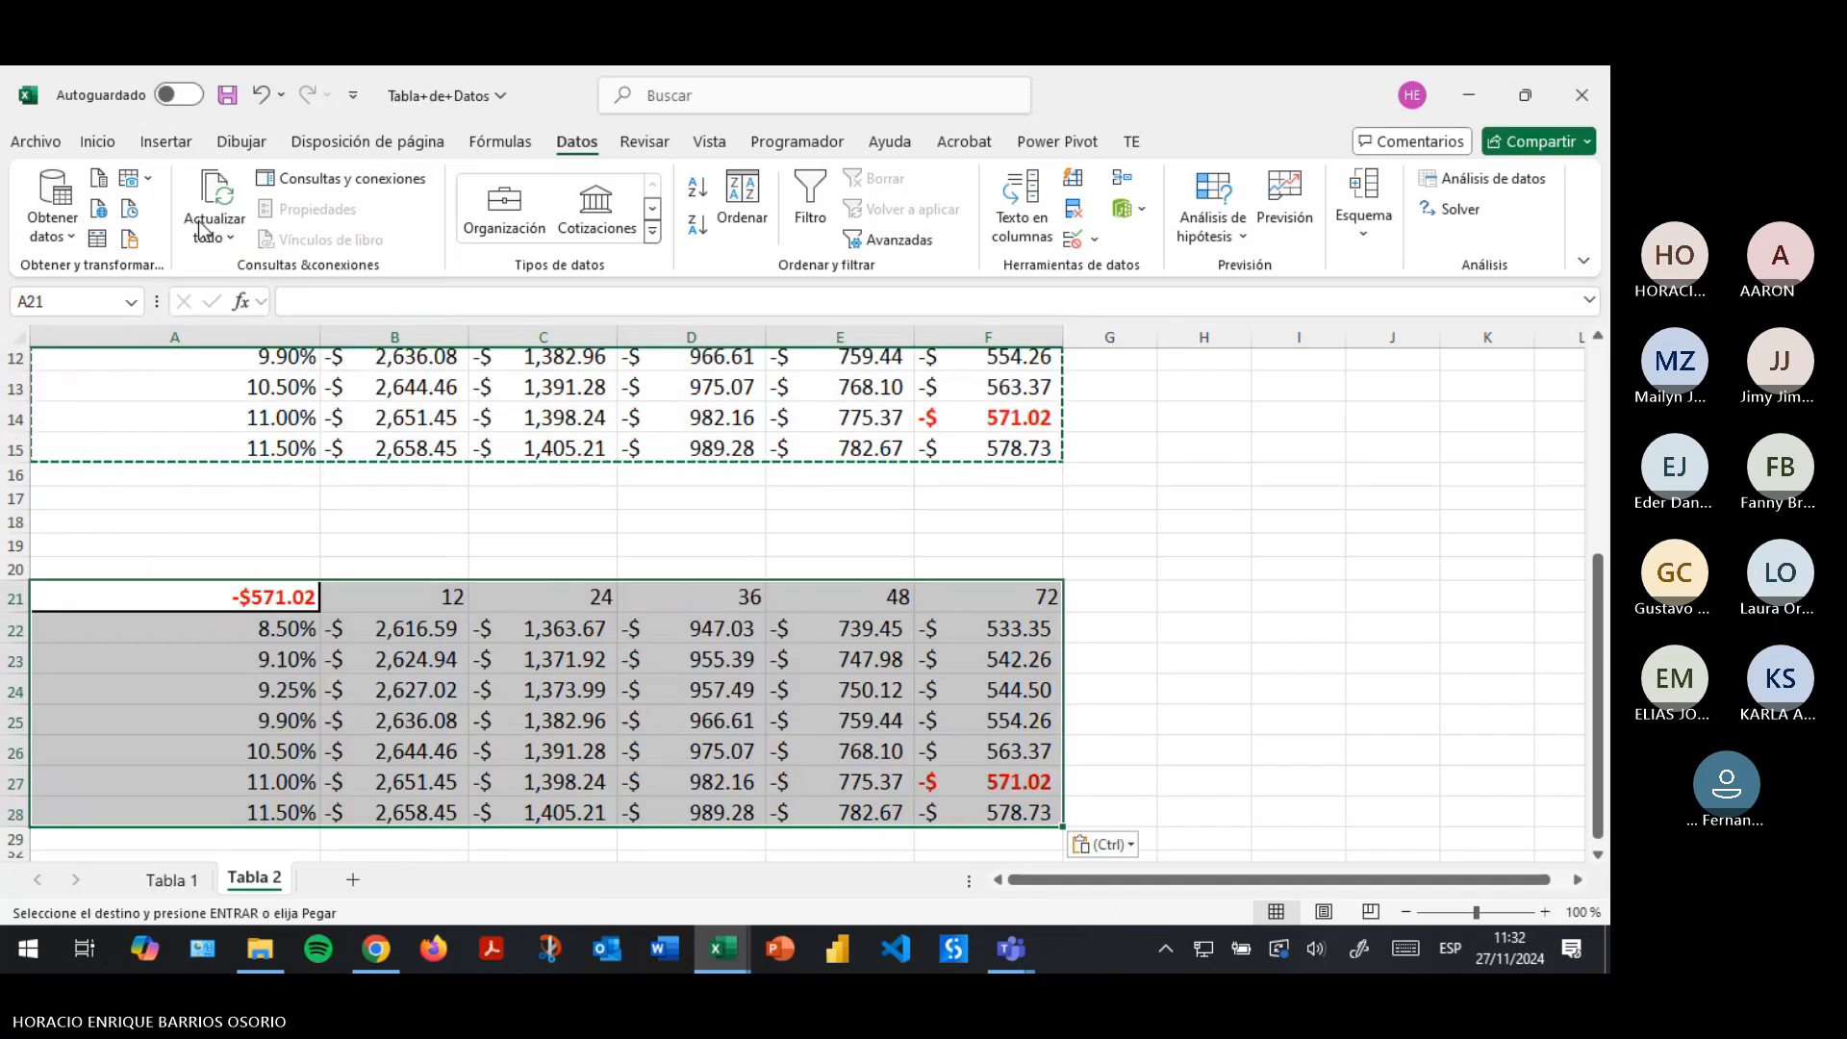
Check the pasted contents of F21 and F23, and clear the copied table from A21:F28.
{"action": "left_click", "coordinate": [1052, 599]}
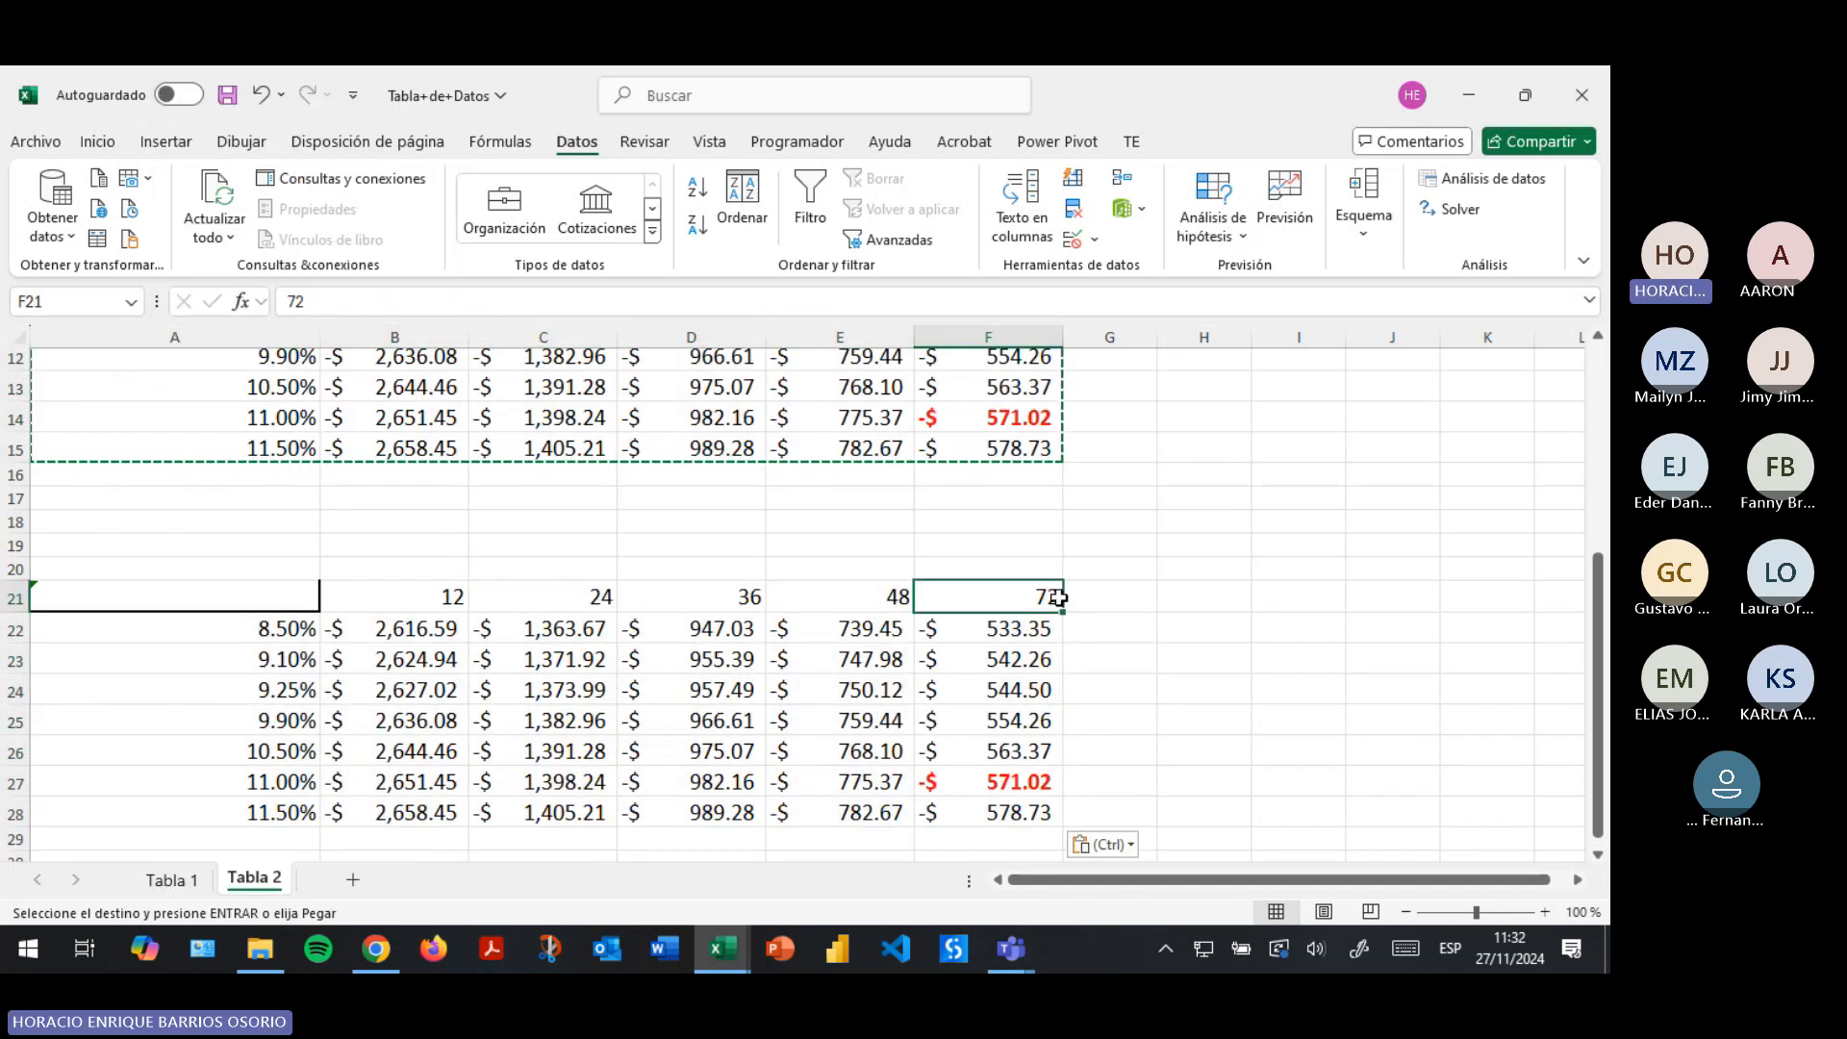
{"action": "left_click", "coordinate": [1020, 660]}
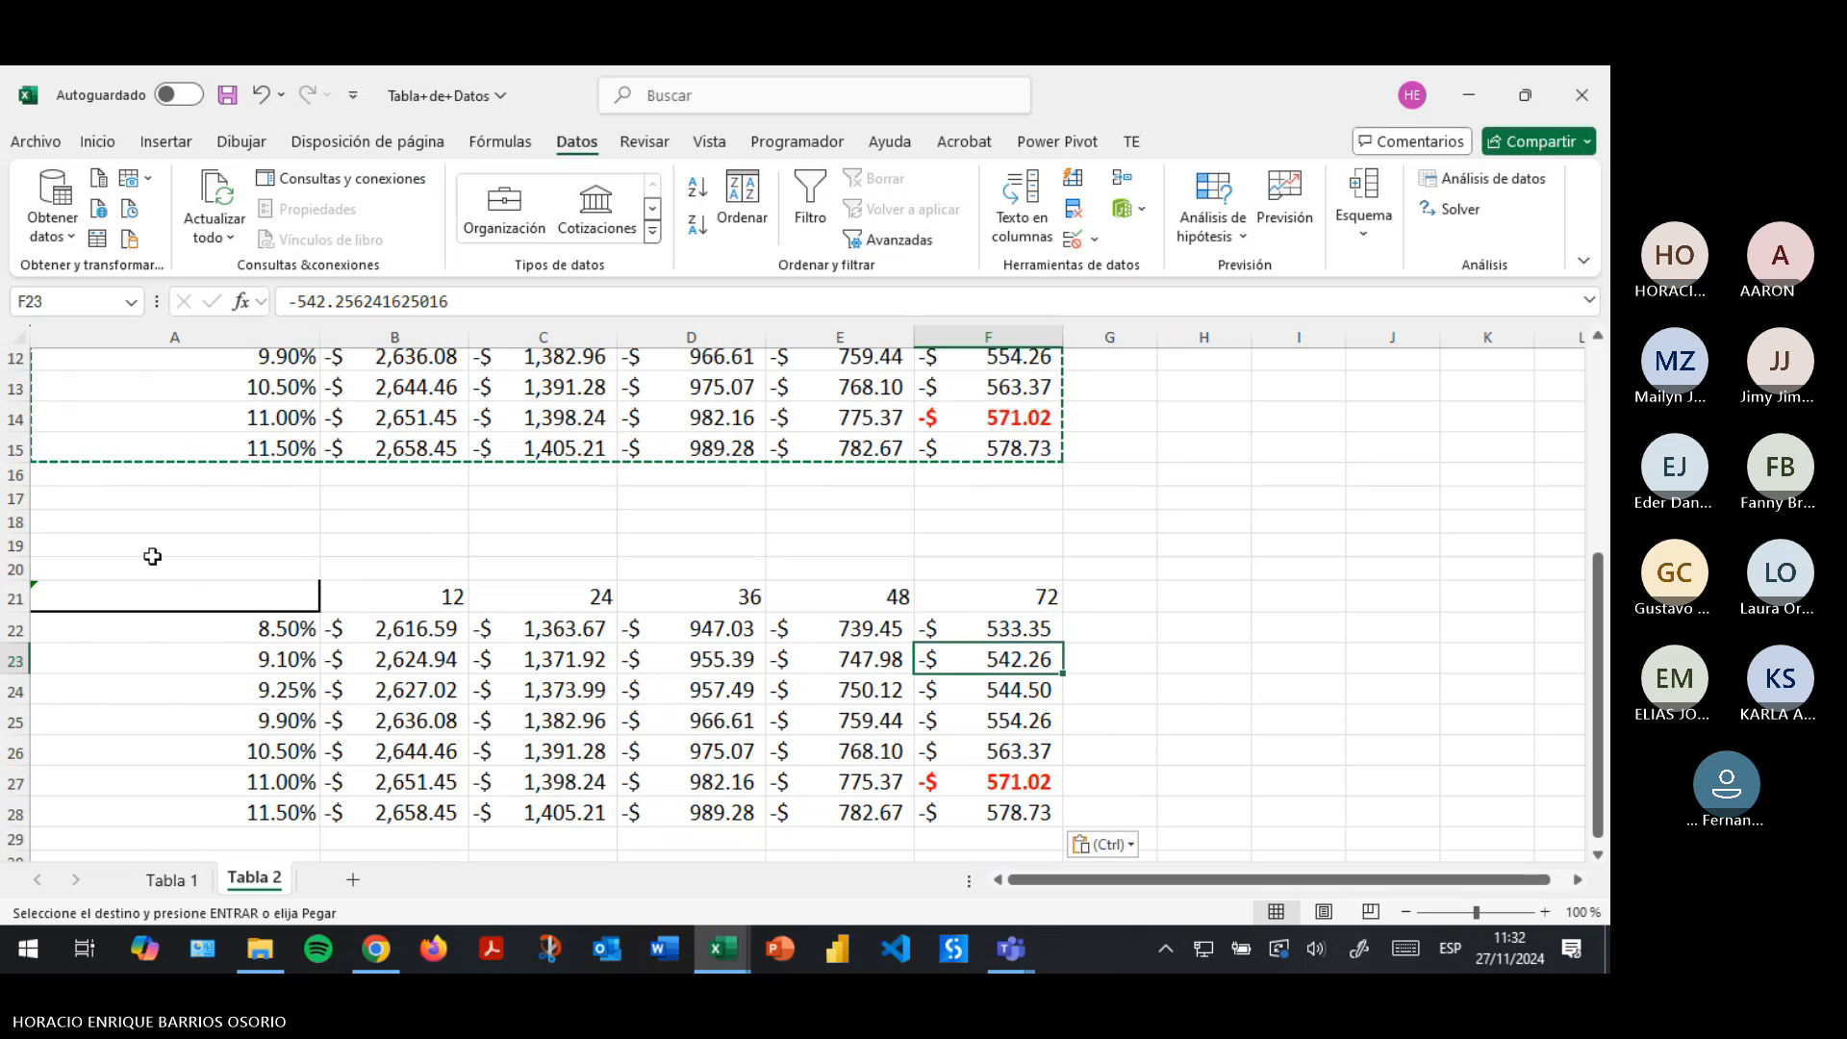
{"action": "left_click_drag", "start_coordinate": [183, 589], "coordinate": [1073, 813]}
{"action": "key", "text": "Delete"}
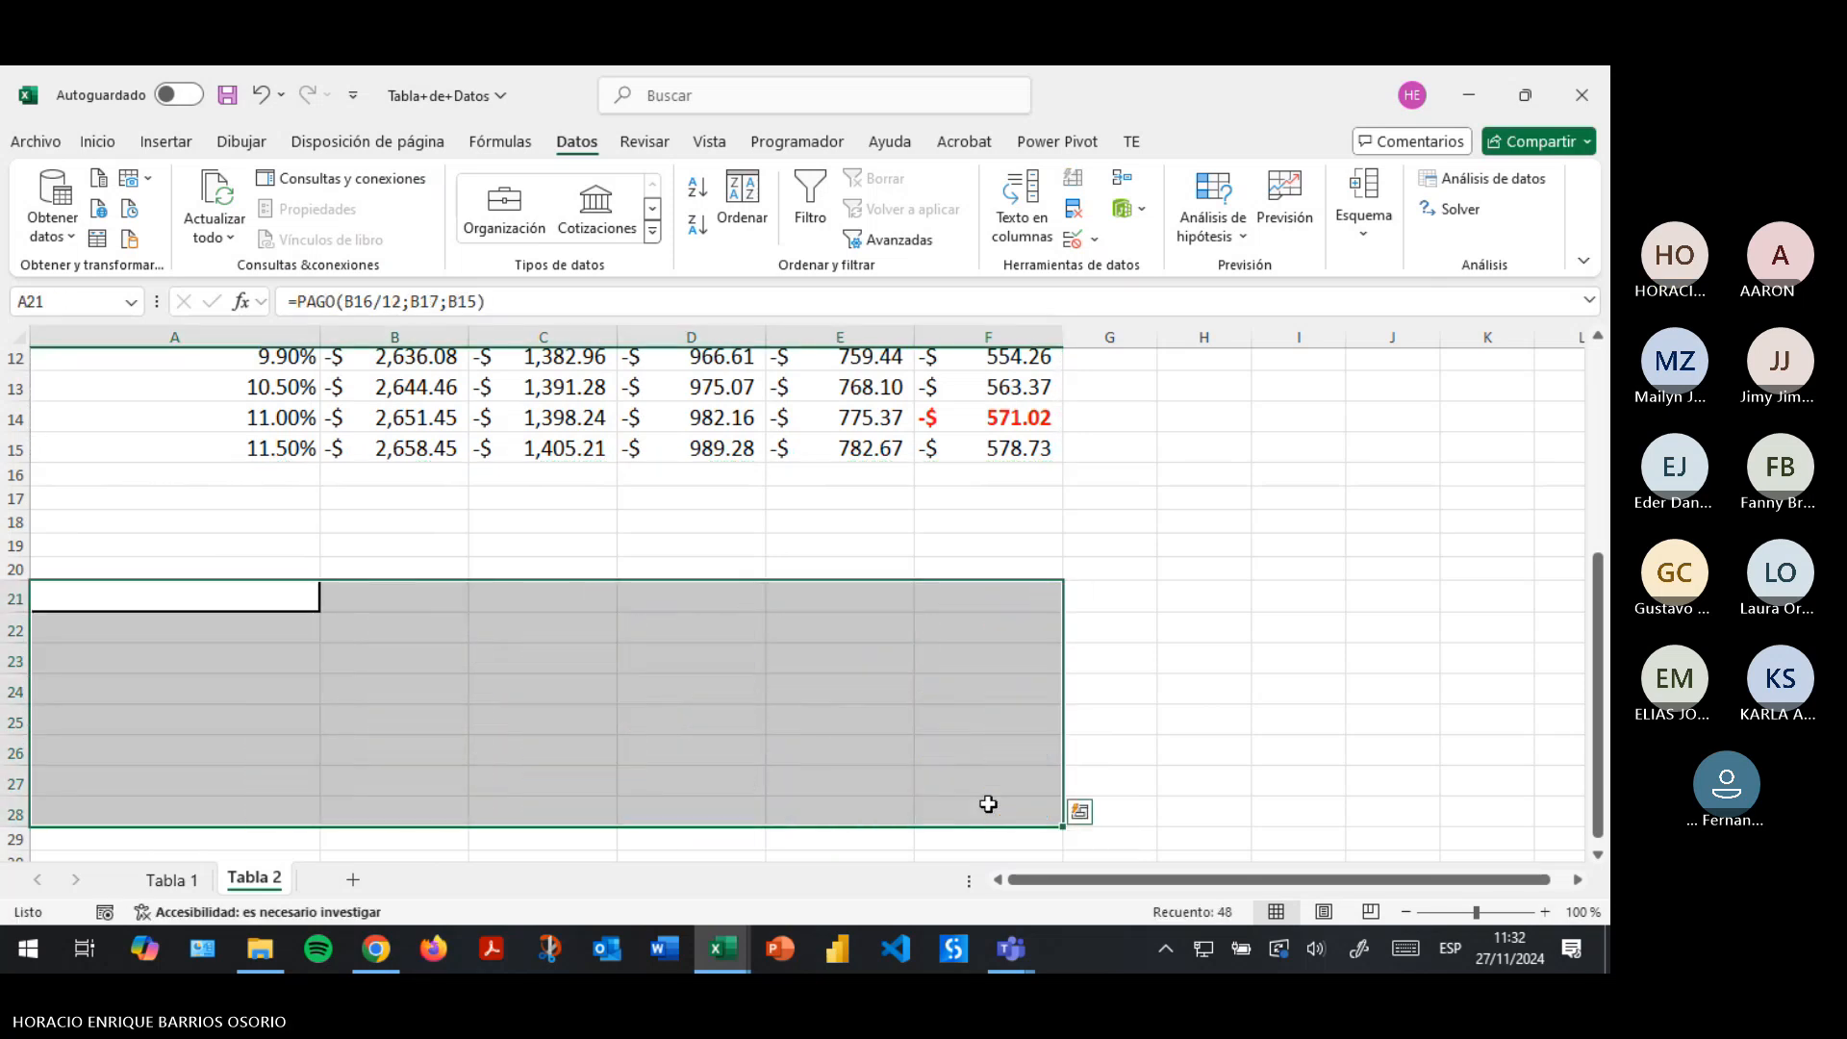
Copy the table A8:F15 again, paste it as values only at A21, and check the contents of F27.
{"action": "scroll", "coordinate": [235, 516], "scroll_direction": "up", "scroll_amount": 2}
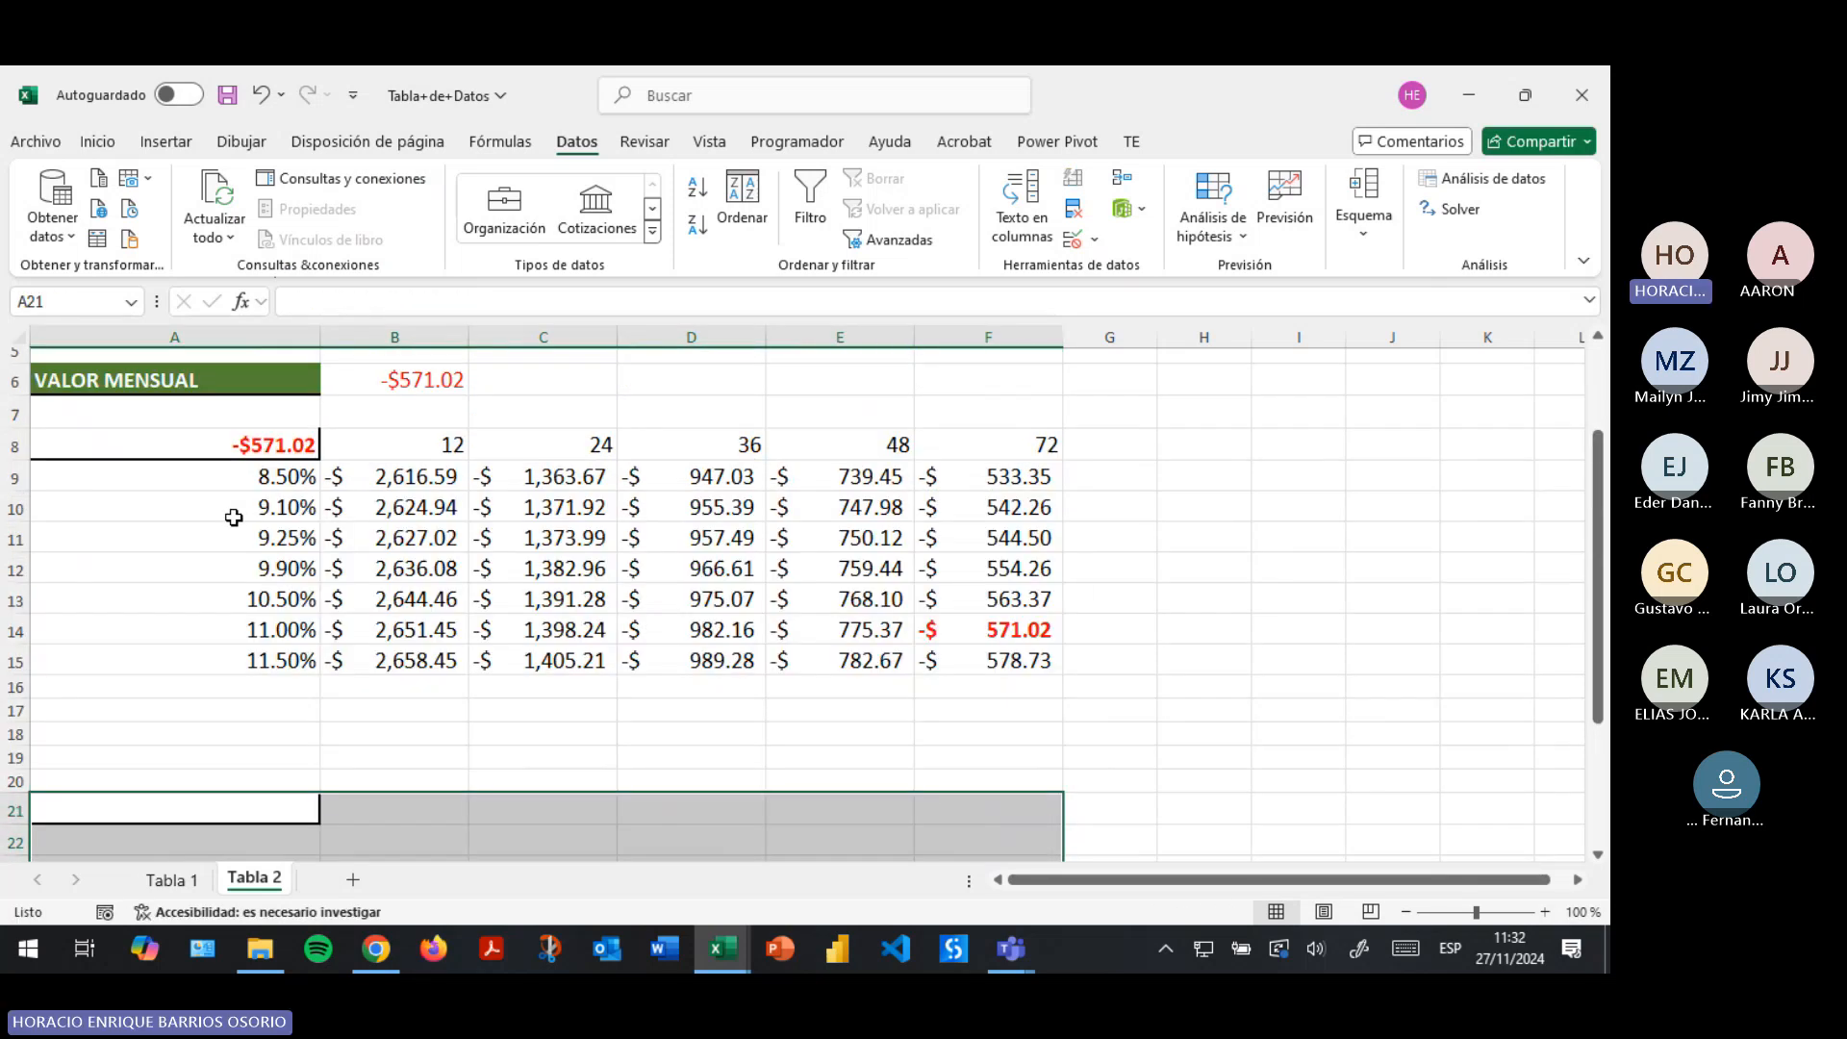
{"action": "left_click_drag", "start_coordinate": [247, 444], "coordinate": [953, 658]}
{"action": "key", "text": "ctrl+c"}
{"action": "scroll", "coordinate": [730, 648], "scroll_direction": "down", "scroll_amount": 2}
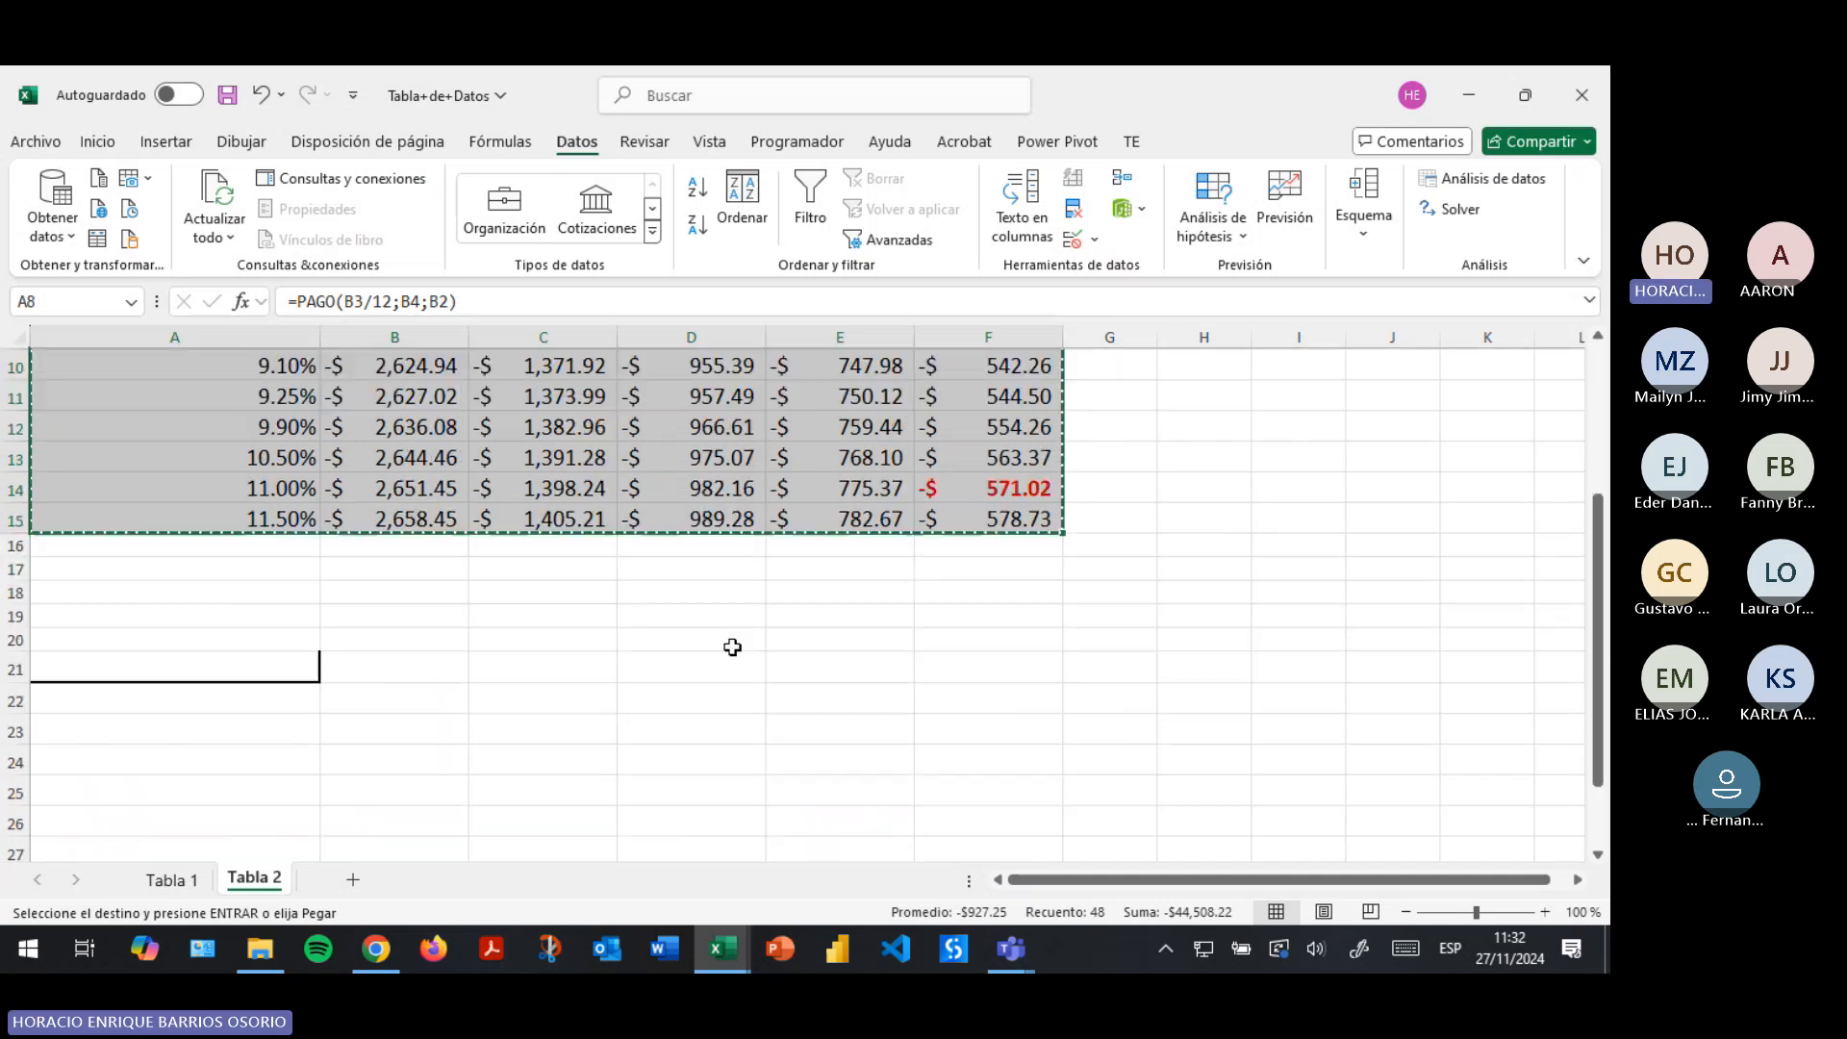
{"action": "left_click", "coordinate": [259, 590]}
{"action": "right_click", "coordinate": [256, 589]}
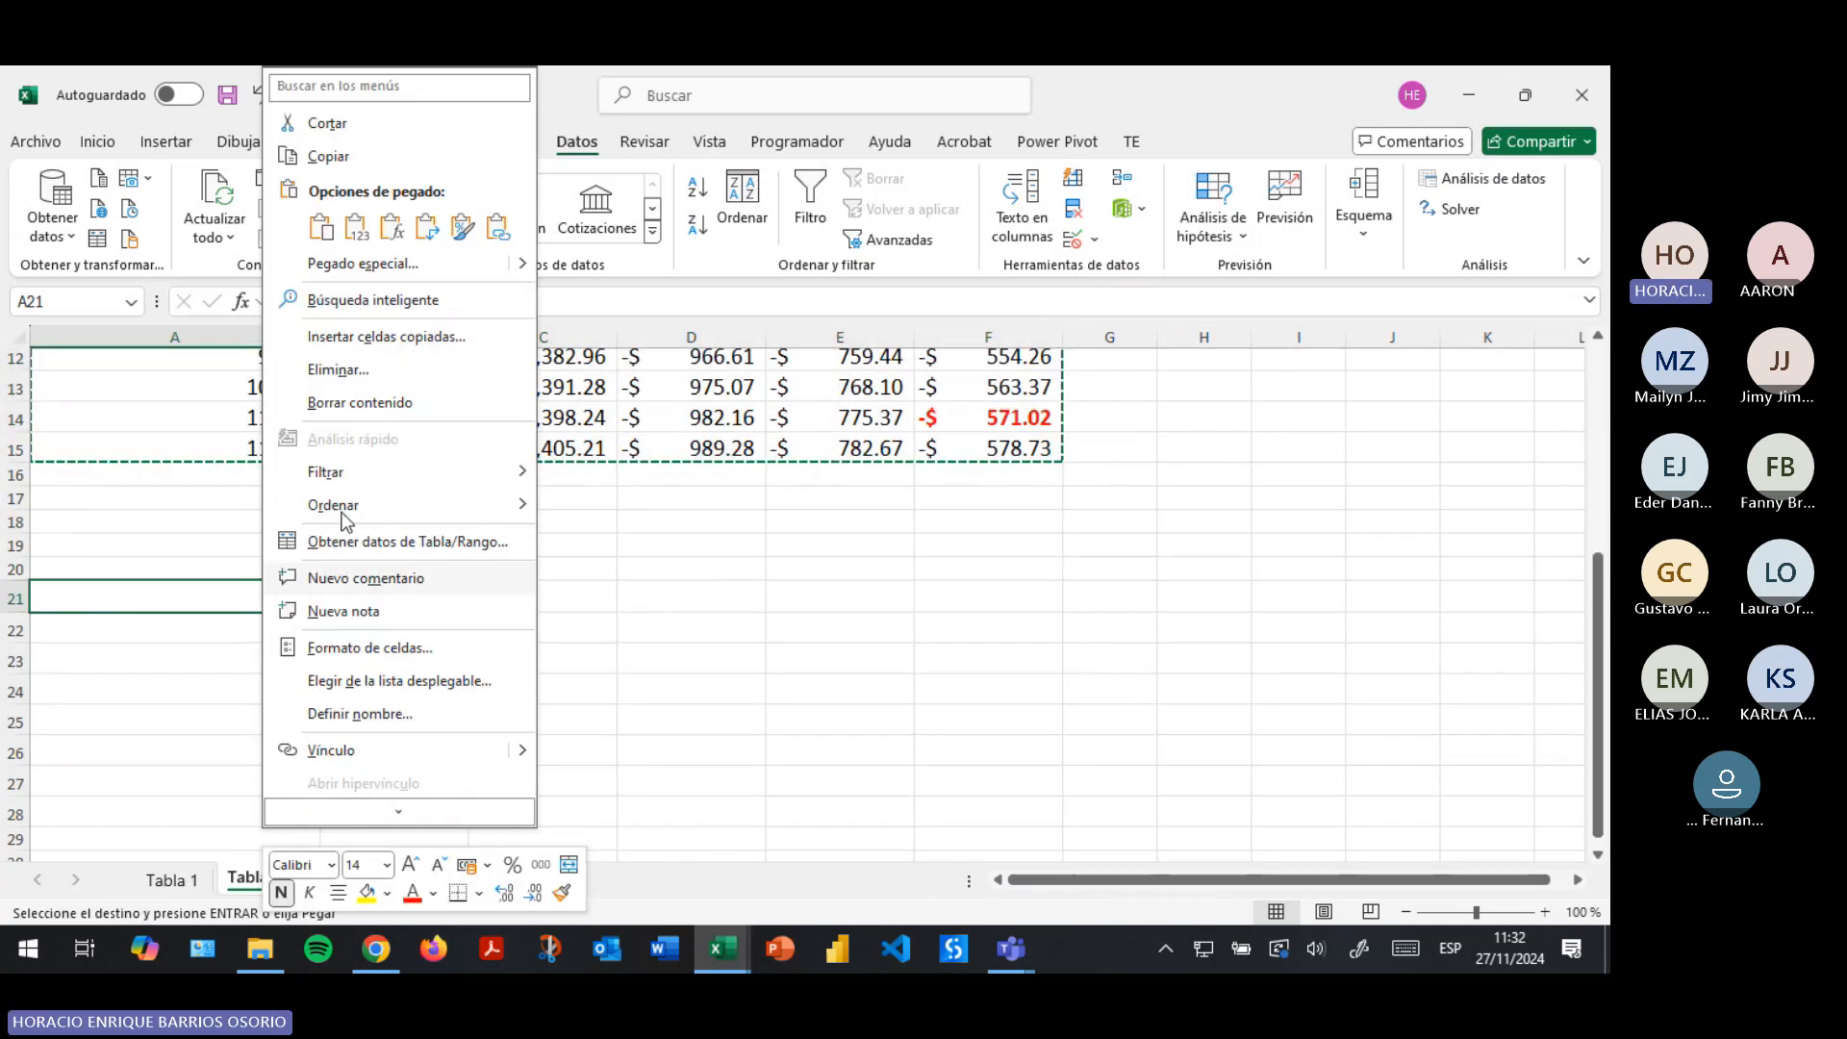
{"action": "left_click", "coordinate": [354, 227]}
{"action": "left_click", "coordinate": [924, 785]}
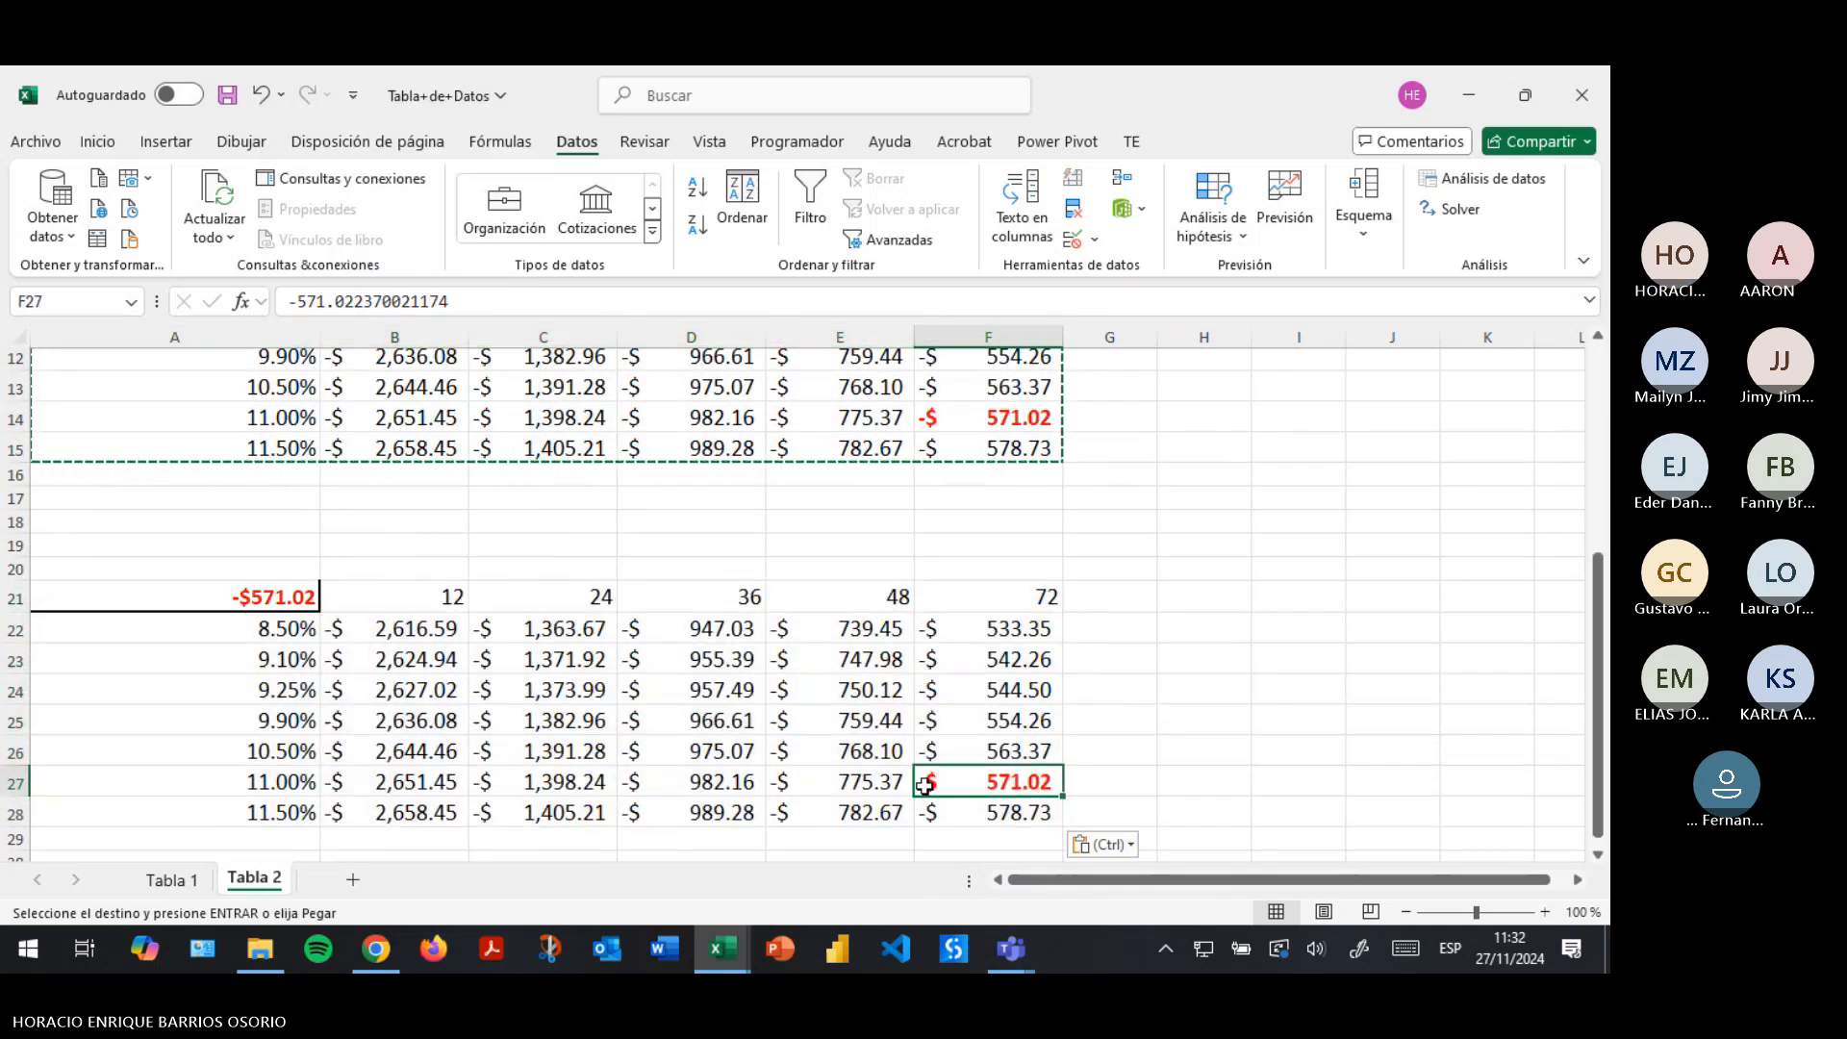
Delete the corner payment in A21, and clear the rest of the pasted values through F28.
{"action": "left_click", "coordinate": [276, 589]}
{"action": "key", "text": "Delete"}
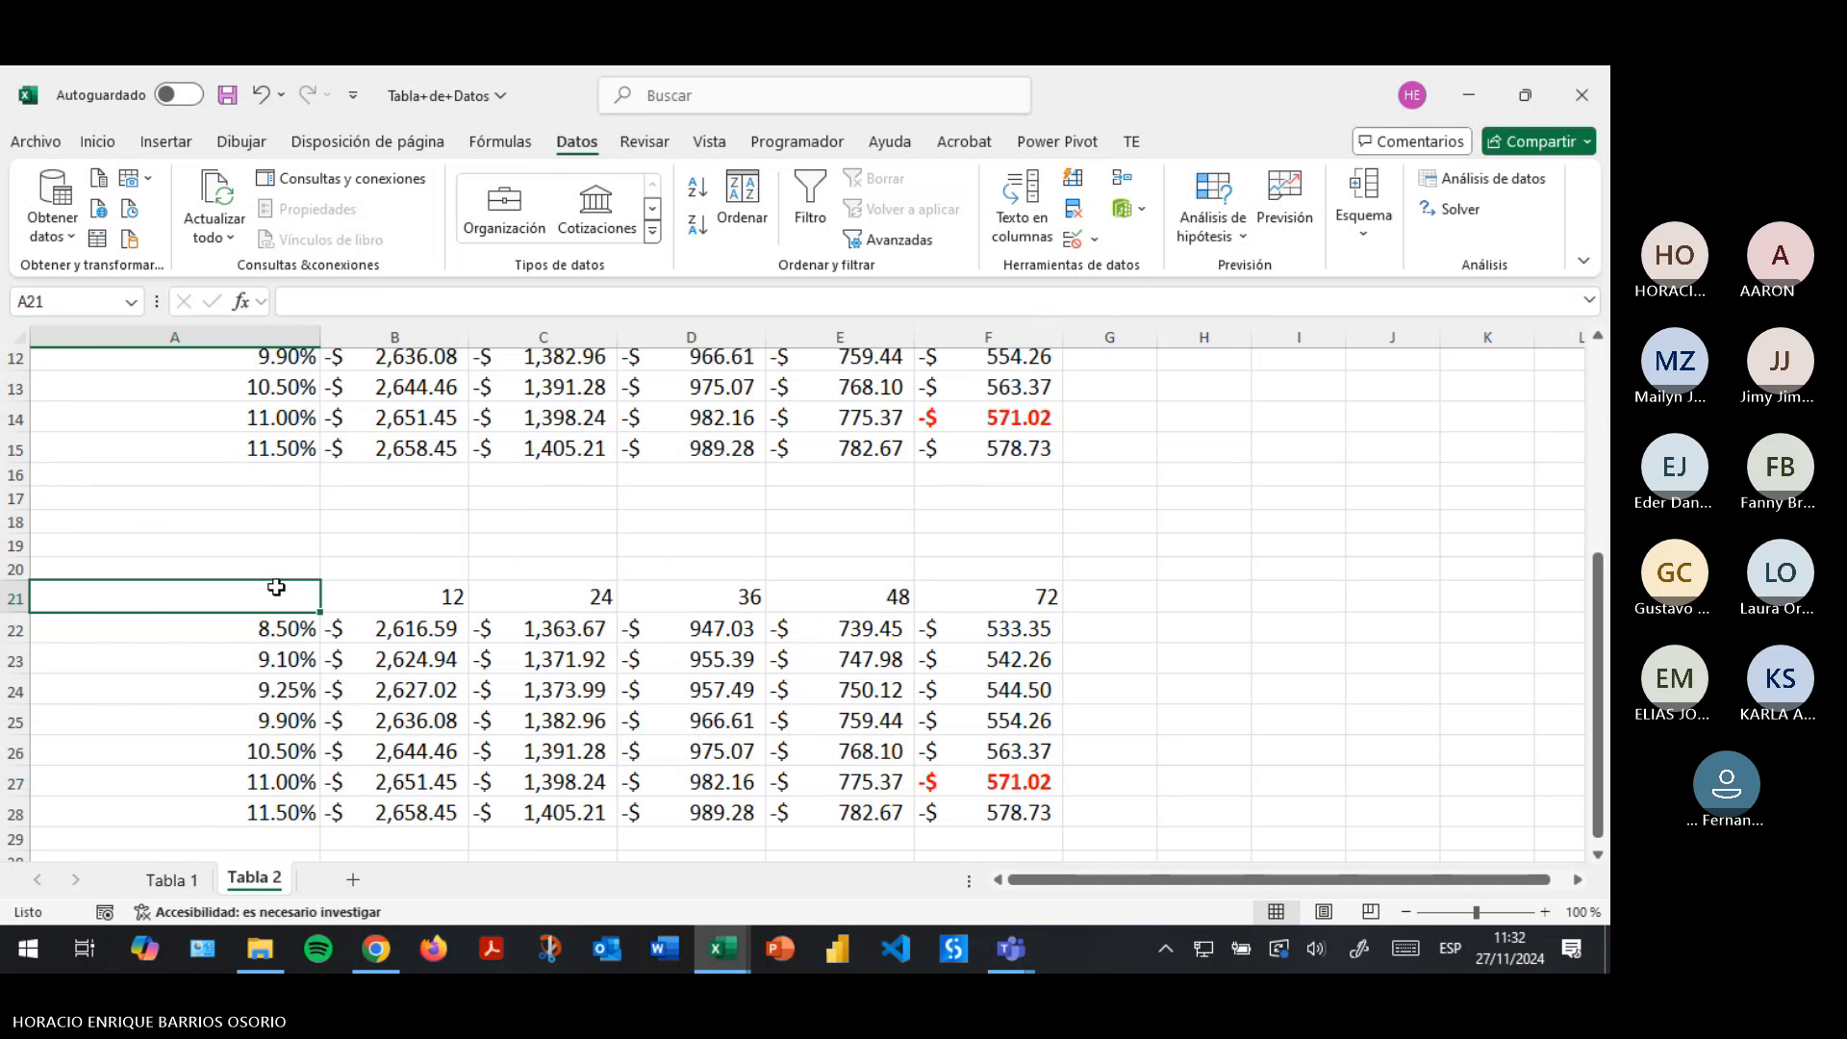
{"action": "left_click_drag", "start_coordinate": [276, 588], "coordinate": [1032, 830]}
{"action": "key", "text": "Delete"}
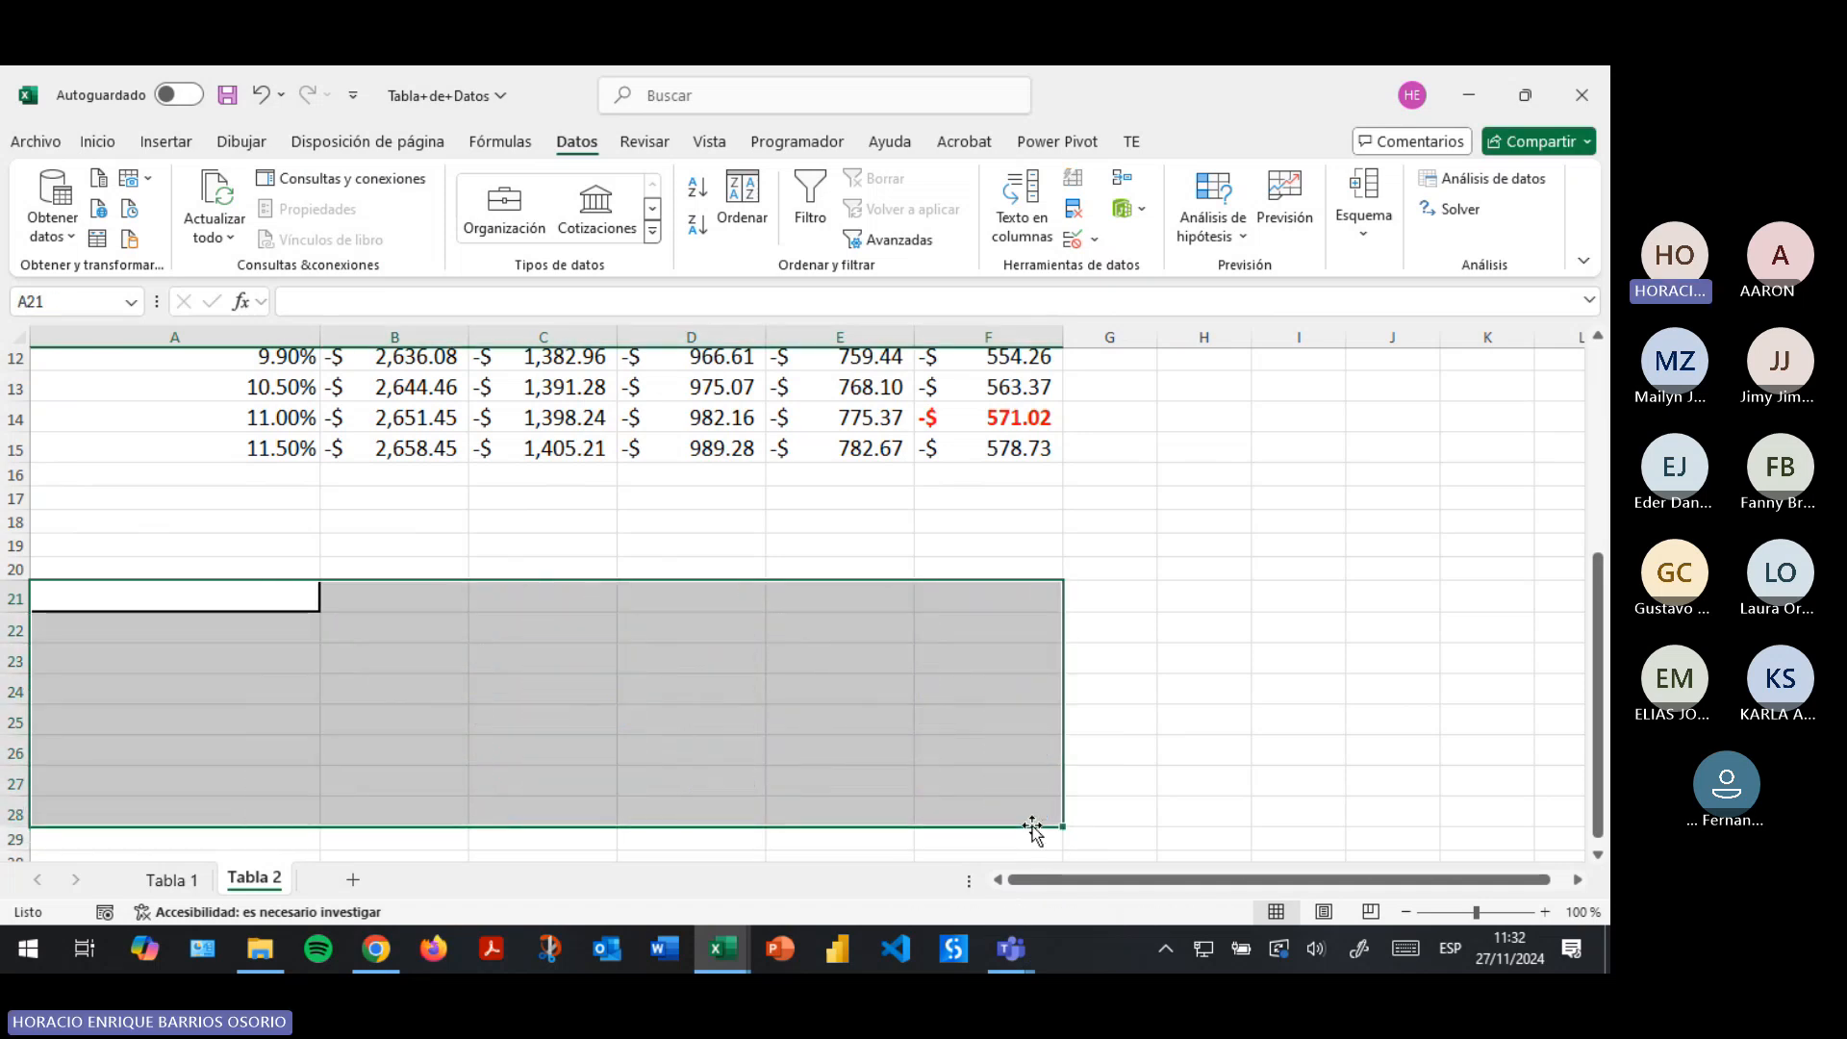
Save the workbook with the original payment table in place.
{"action": "scroll", "coordinate": [972, 842], "scroll_direction": "up", "scroll_amount": 4}
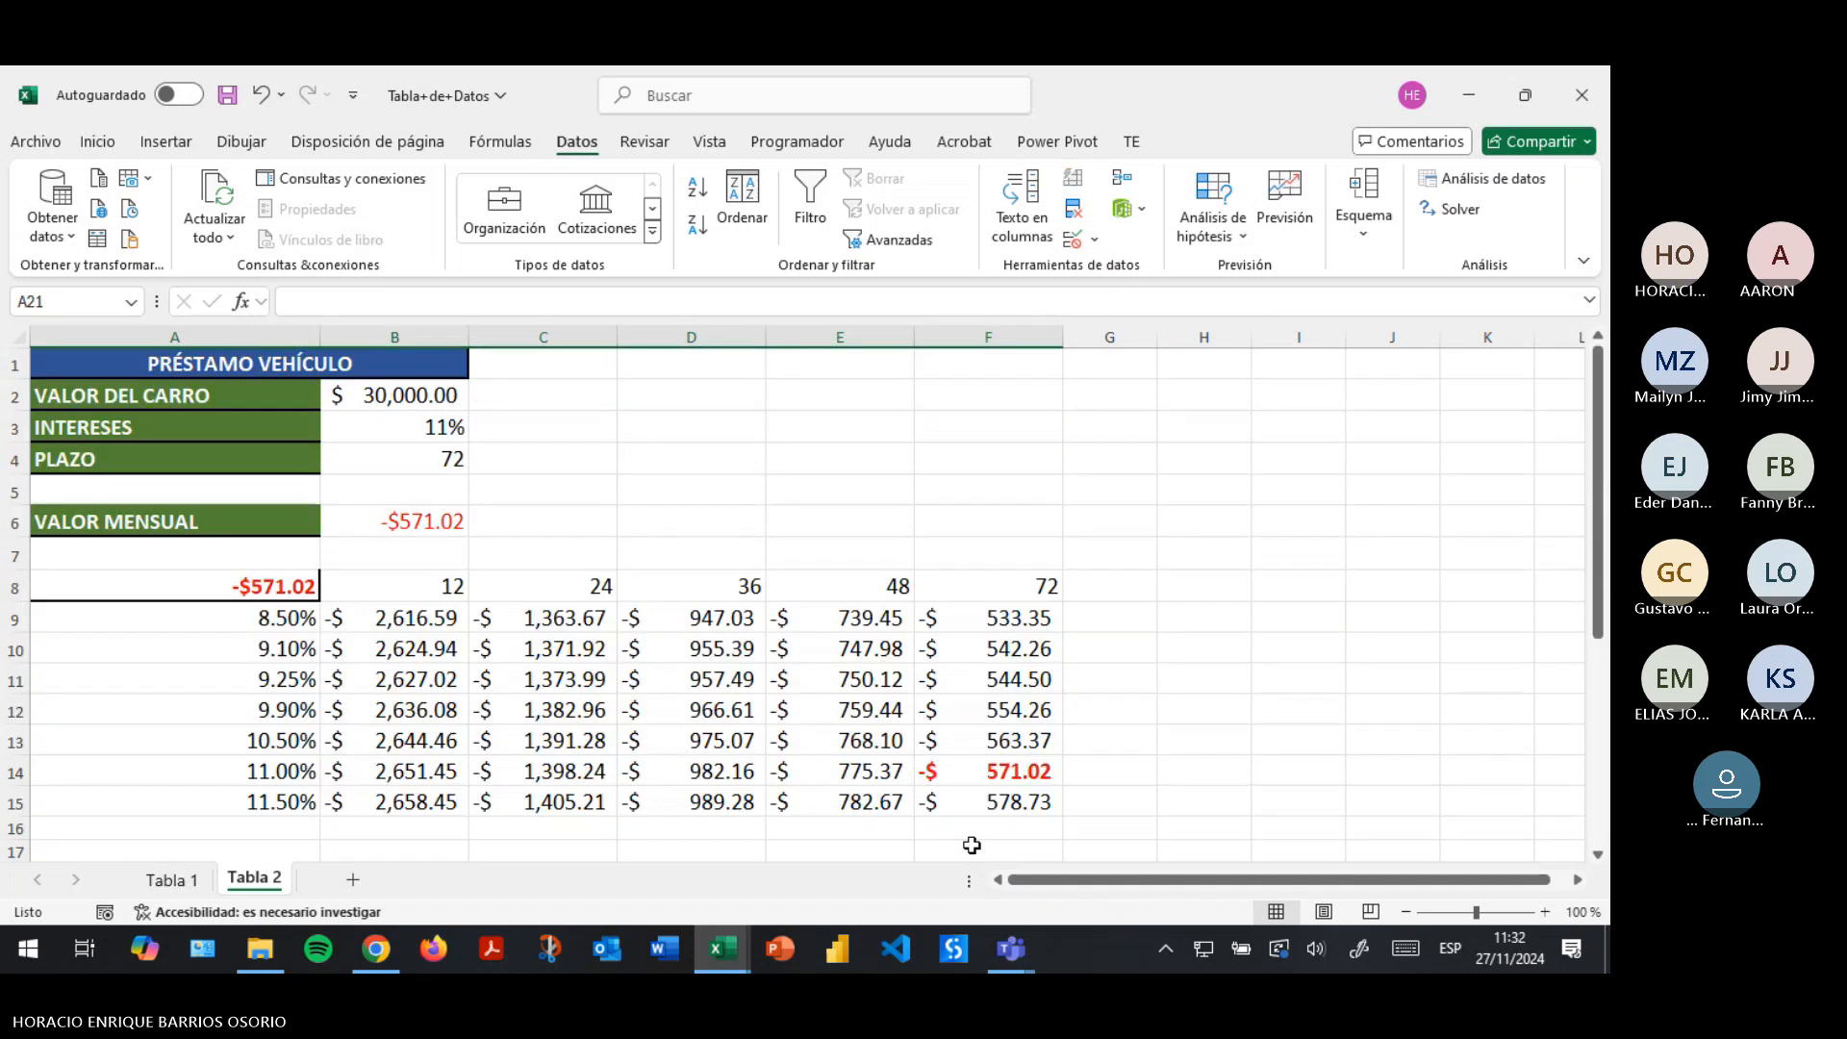
{"action": "left_click", "coordinate": [225, 96]}
Review the formula in D9 and the table range B8:F15, and save the workbook again.
{"action": "left_click", "coordinate": [691, 617]}
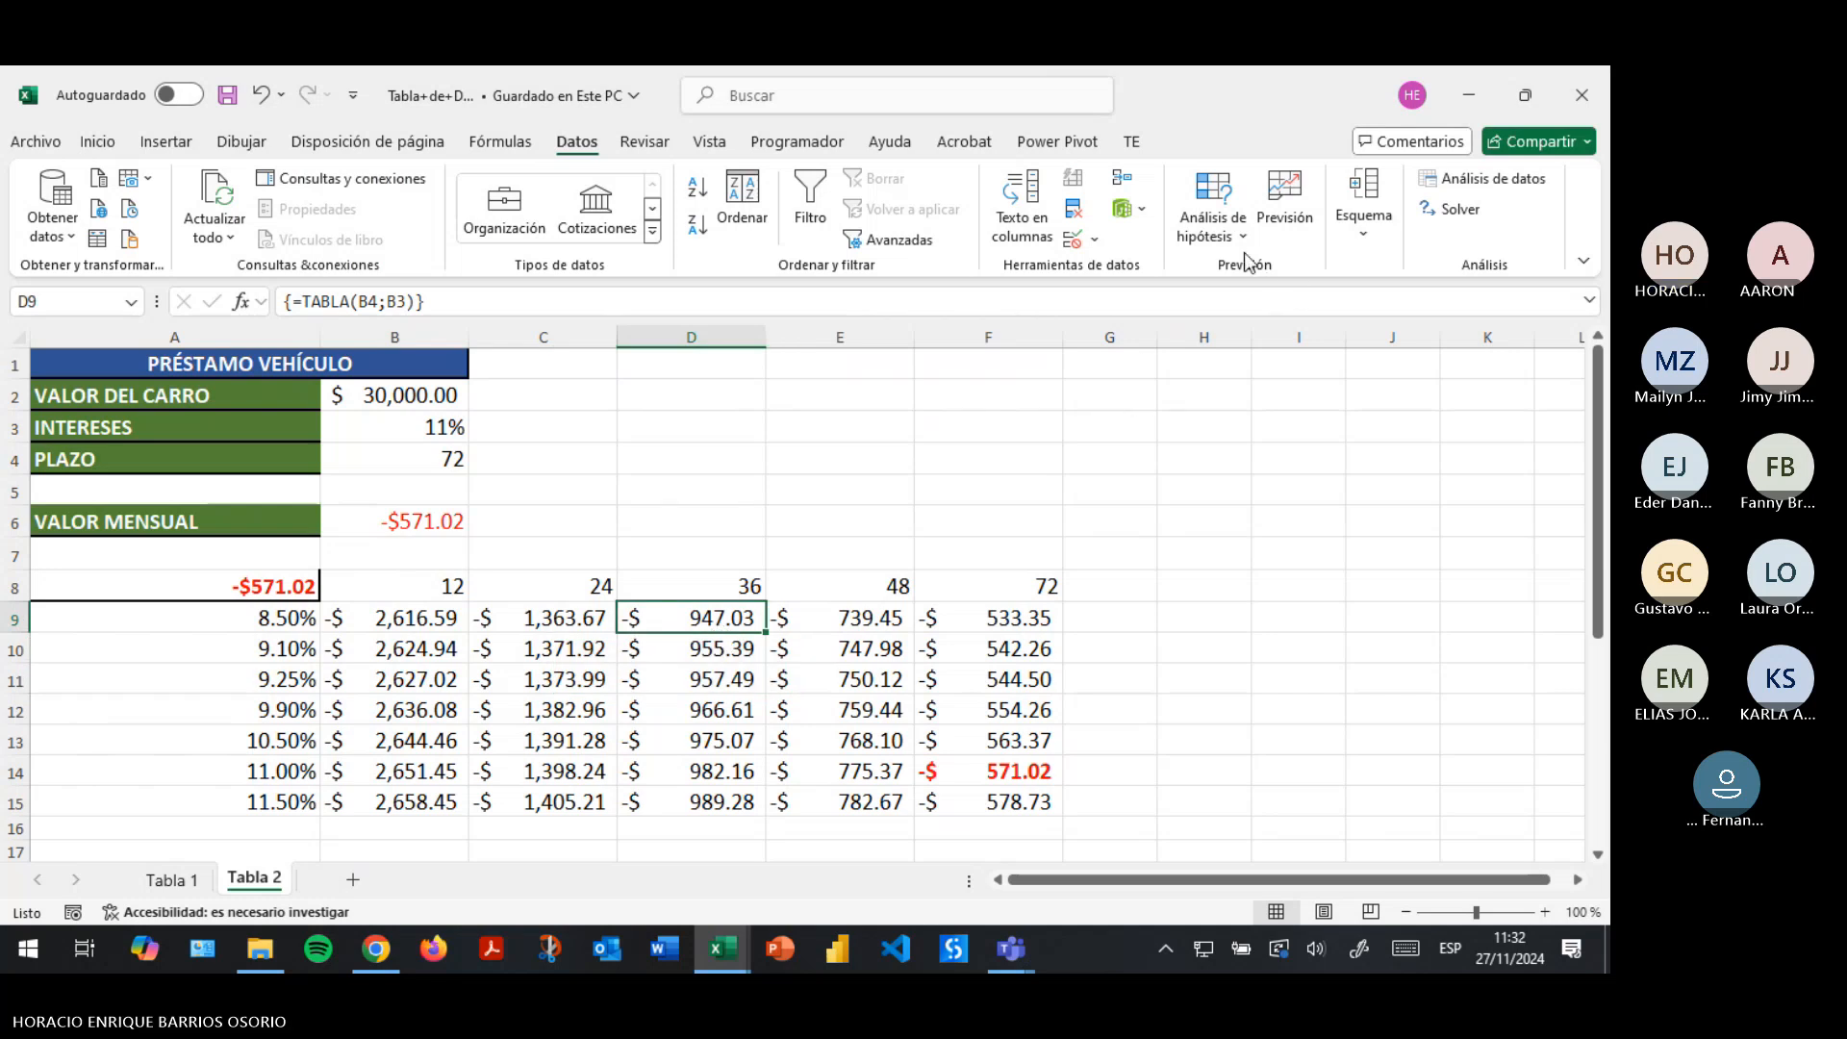
{"action": "left_click", "coordinate": [1363, 248]}
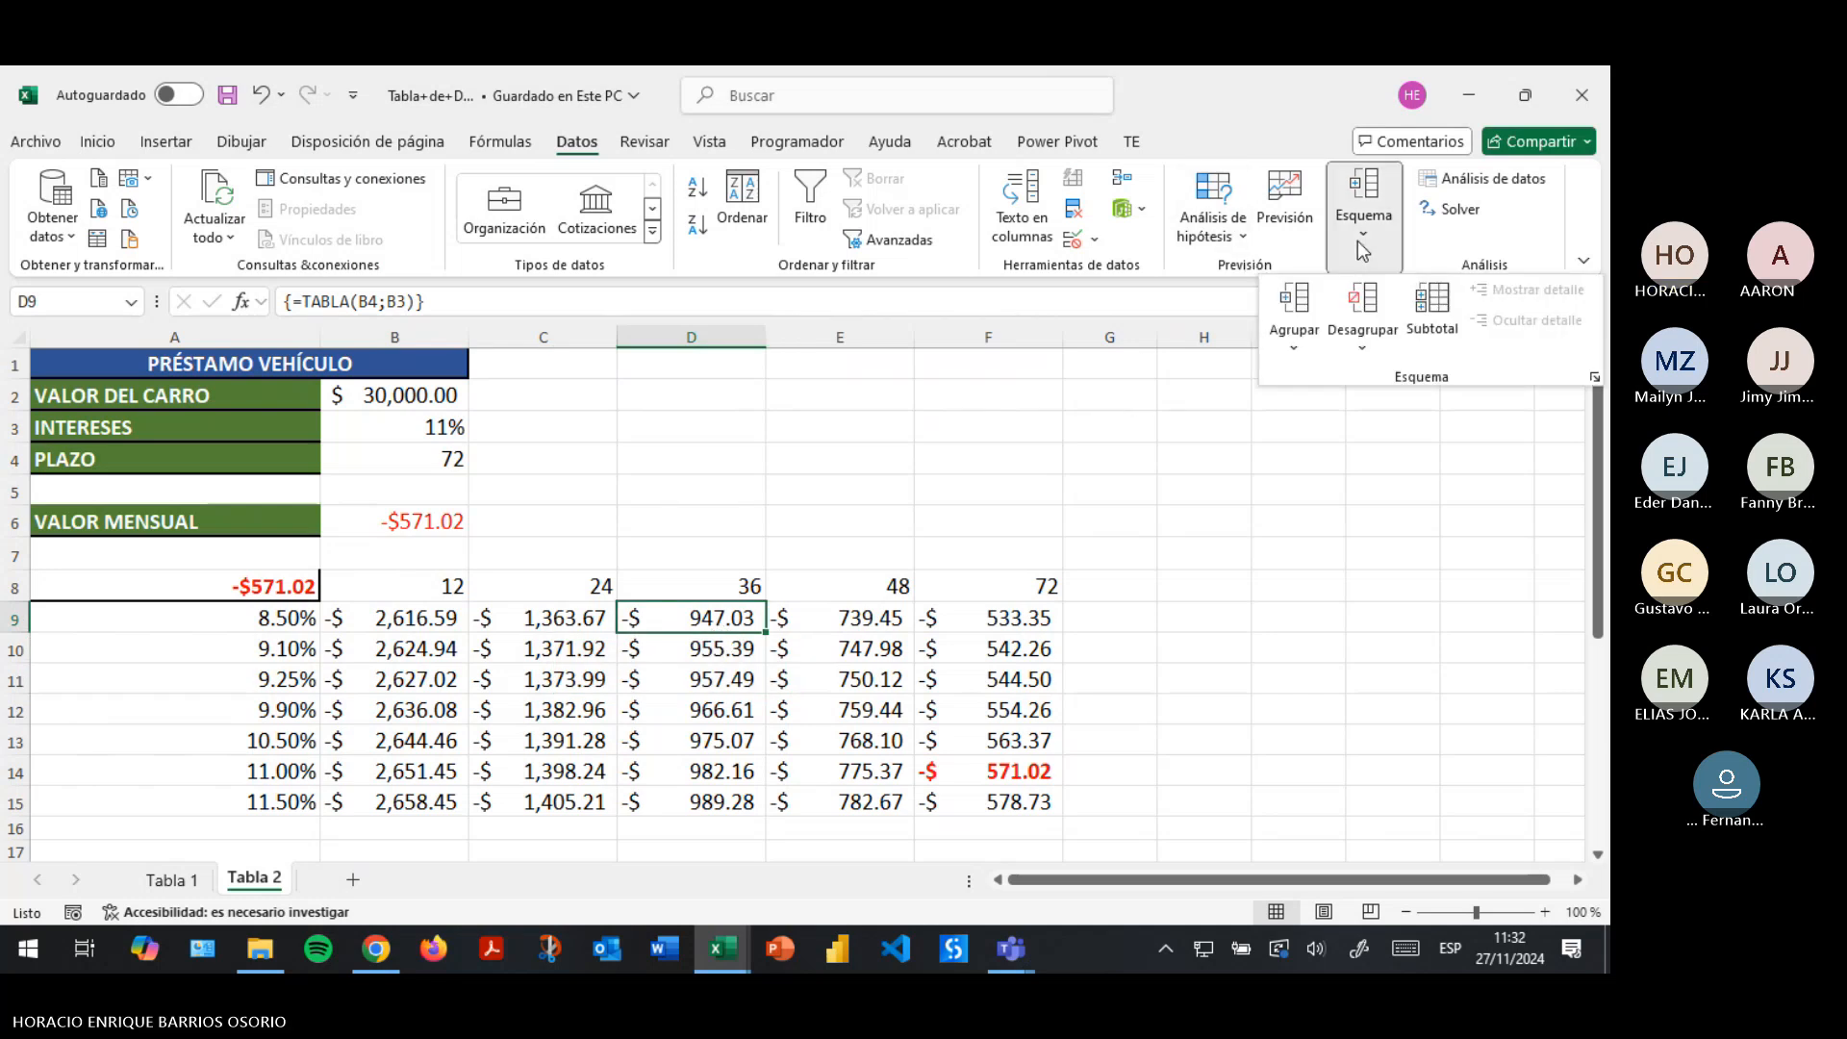
{"action": "left_click", "coordinate": [1228, 233]}
{"action": "left_click", "coordinate": [539, 640]}
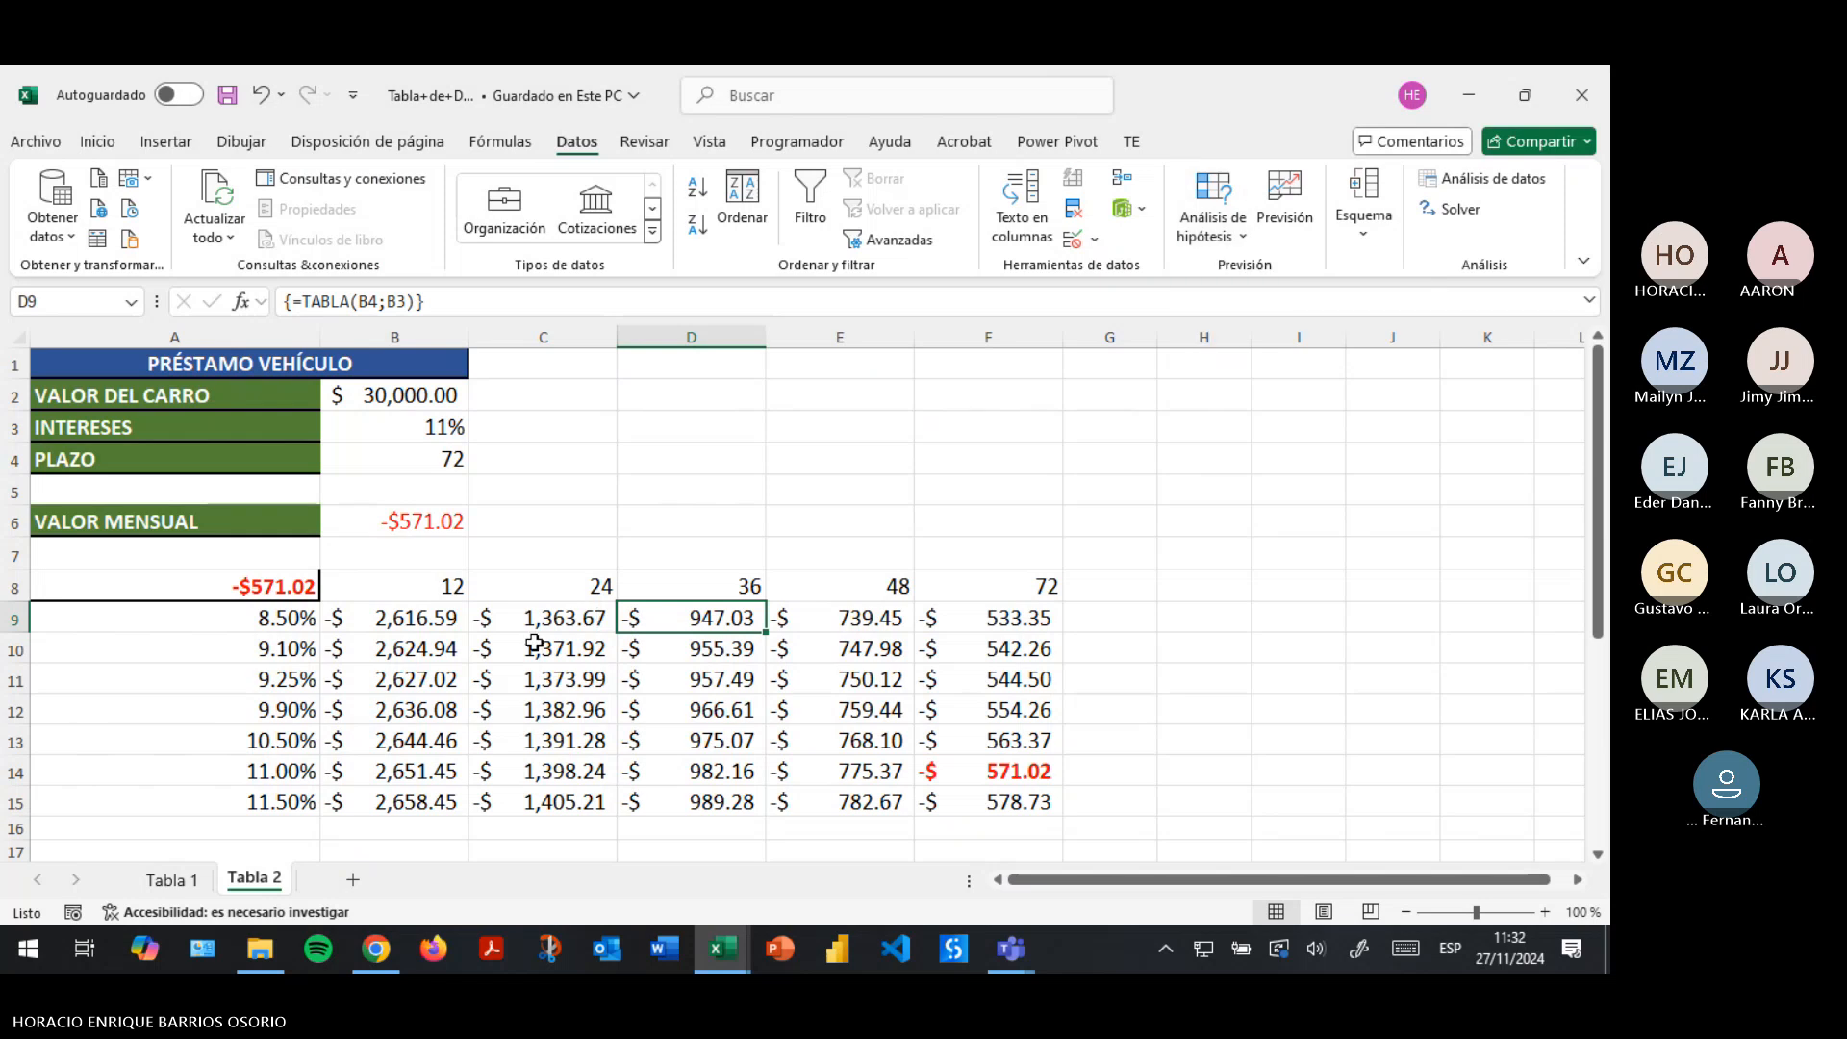
{"action": "left_click_drag", "start_coordinate": [416, 596], "coordinate": [1049, 804]}
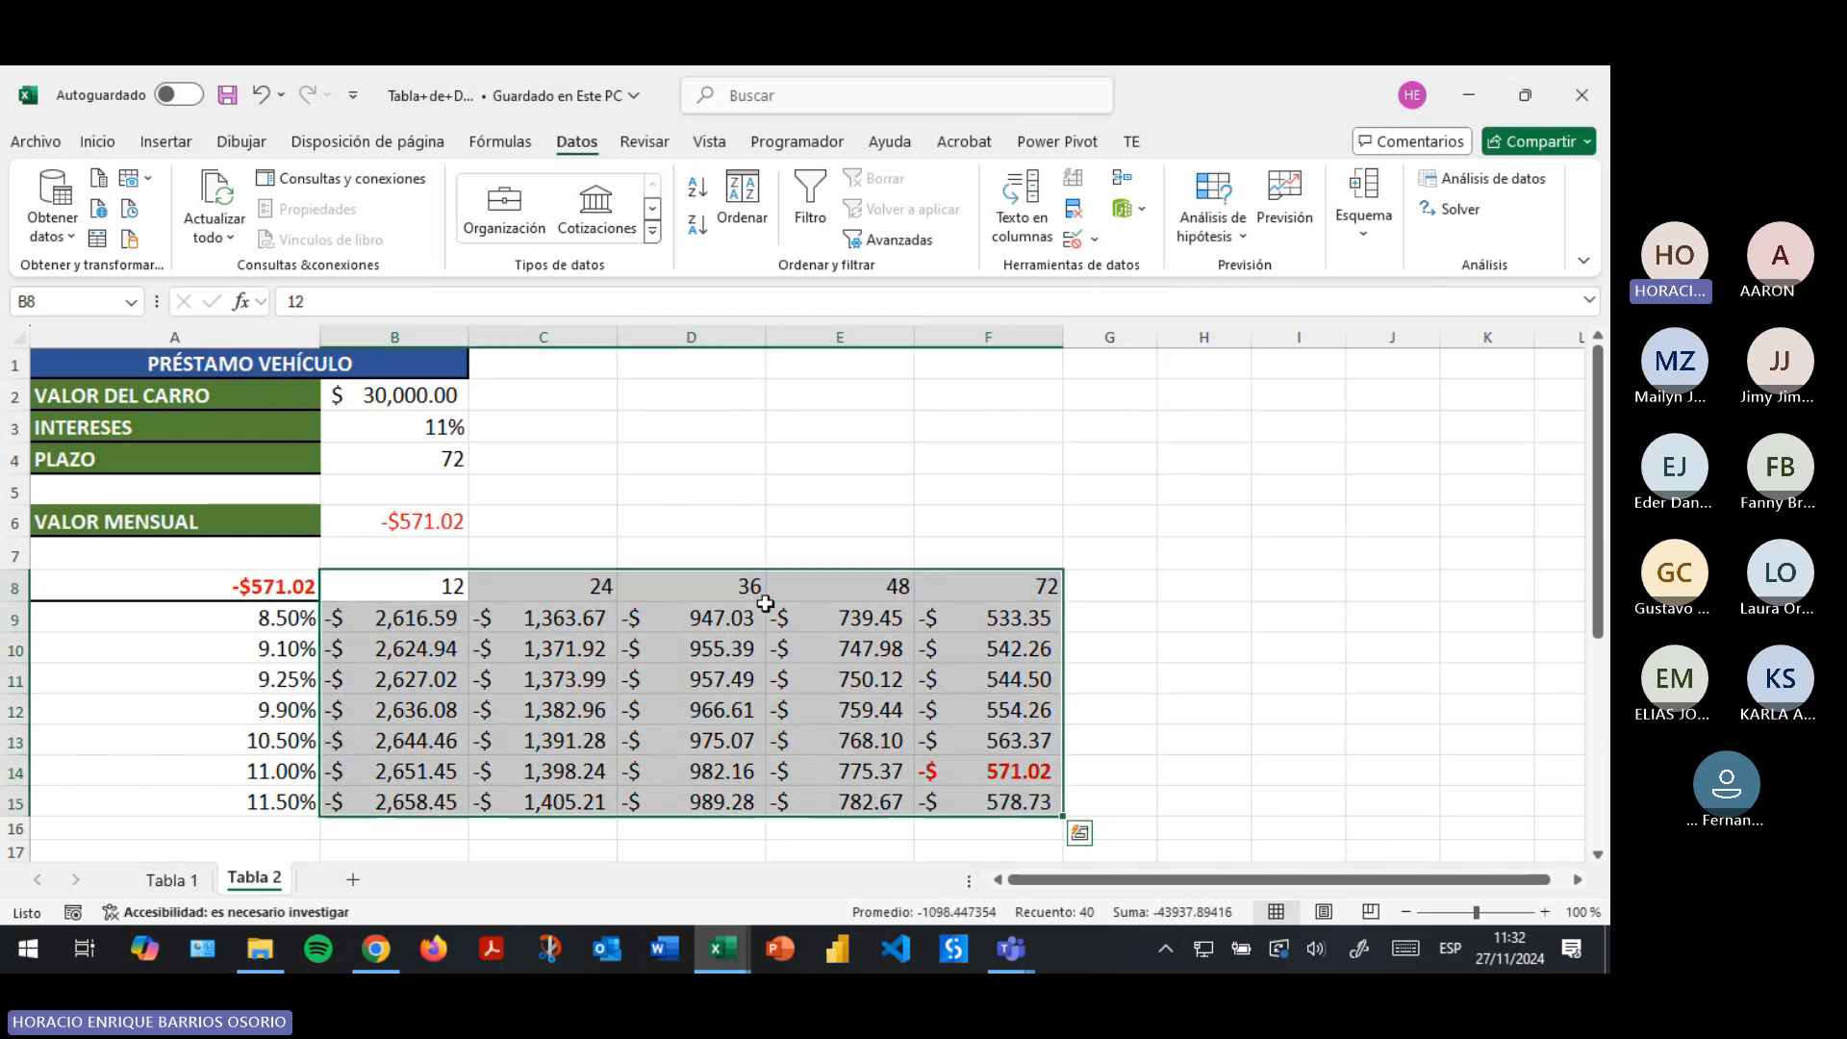
{"action": "left_click", "coordinate": [227, 93]}
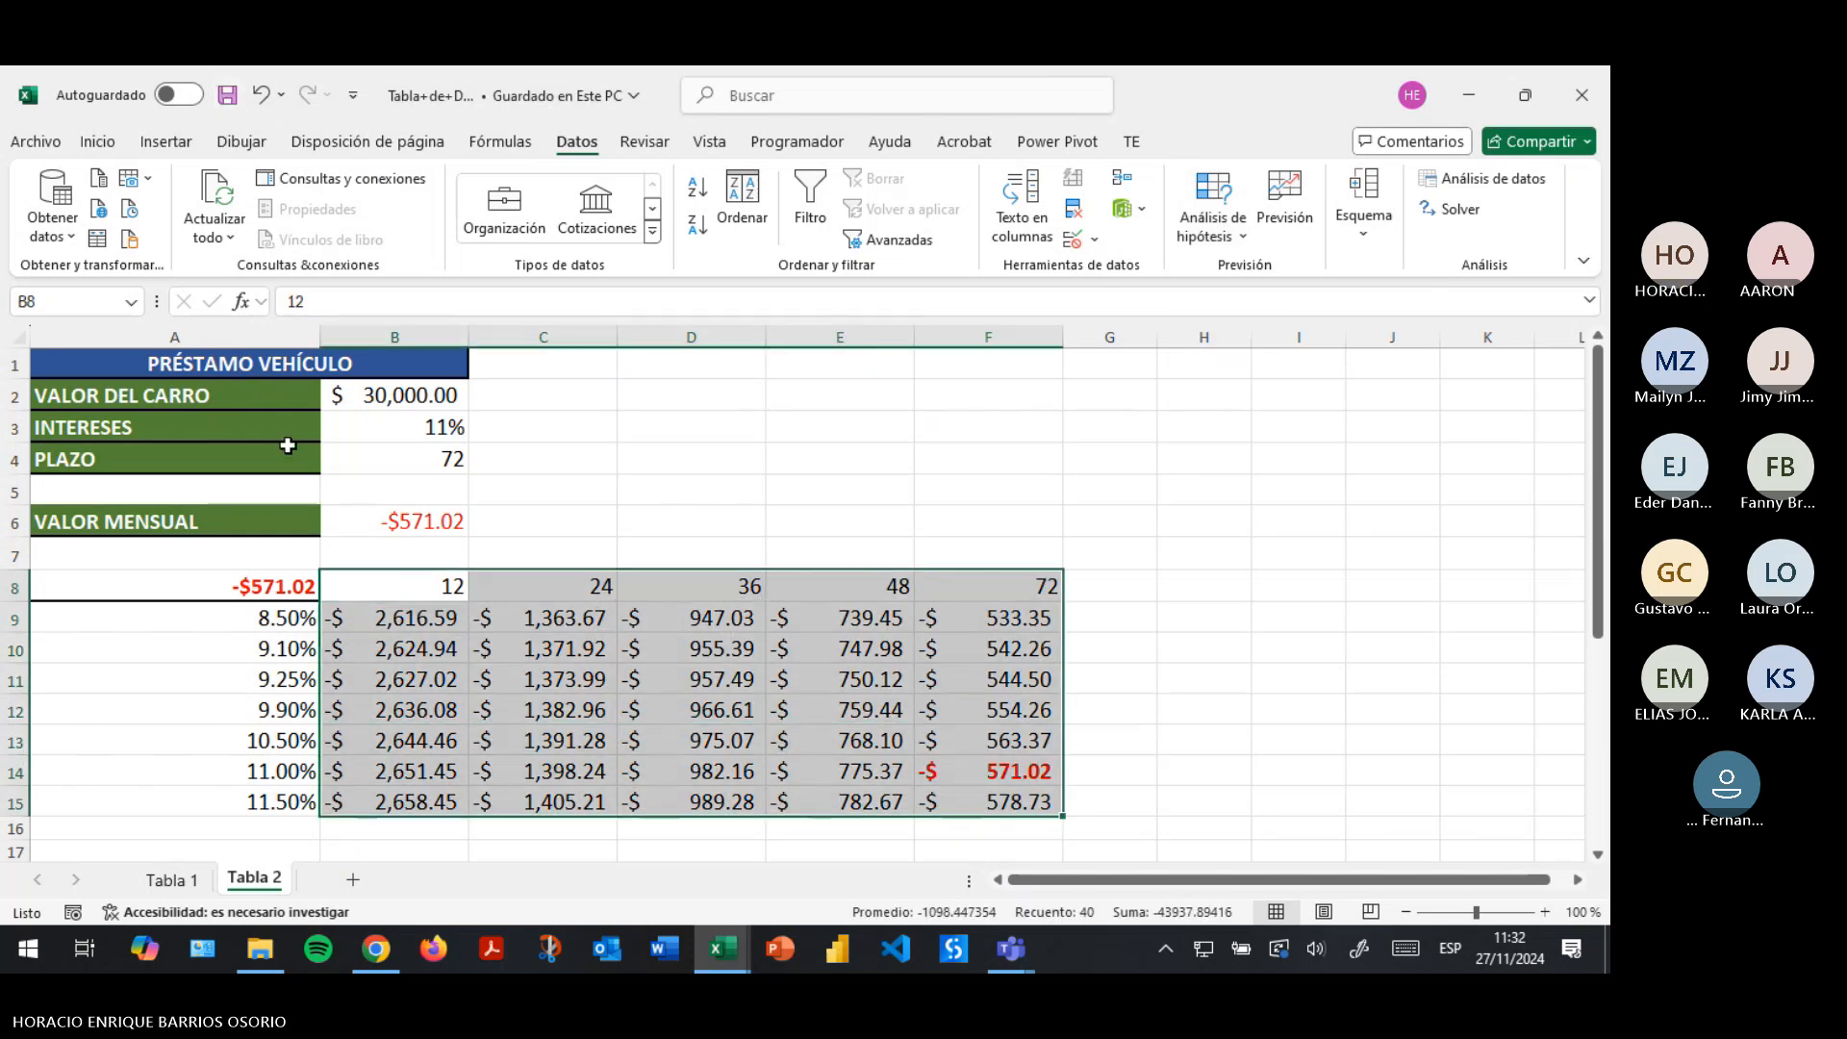
Select the full data table A8:F15 and its header row A8:F8 to review the table's extent.
{"action": "left_click_drag", "start_coordinate": [205, 584], "coordinate": [966, 806]}
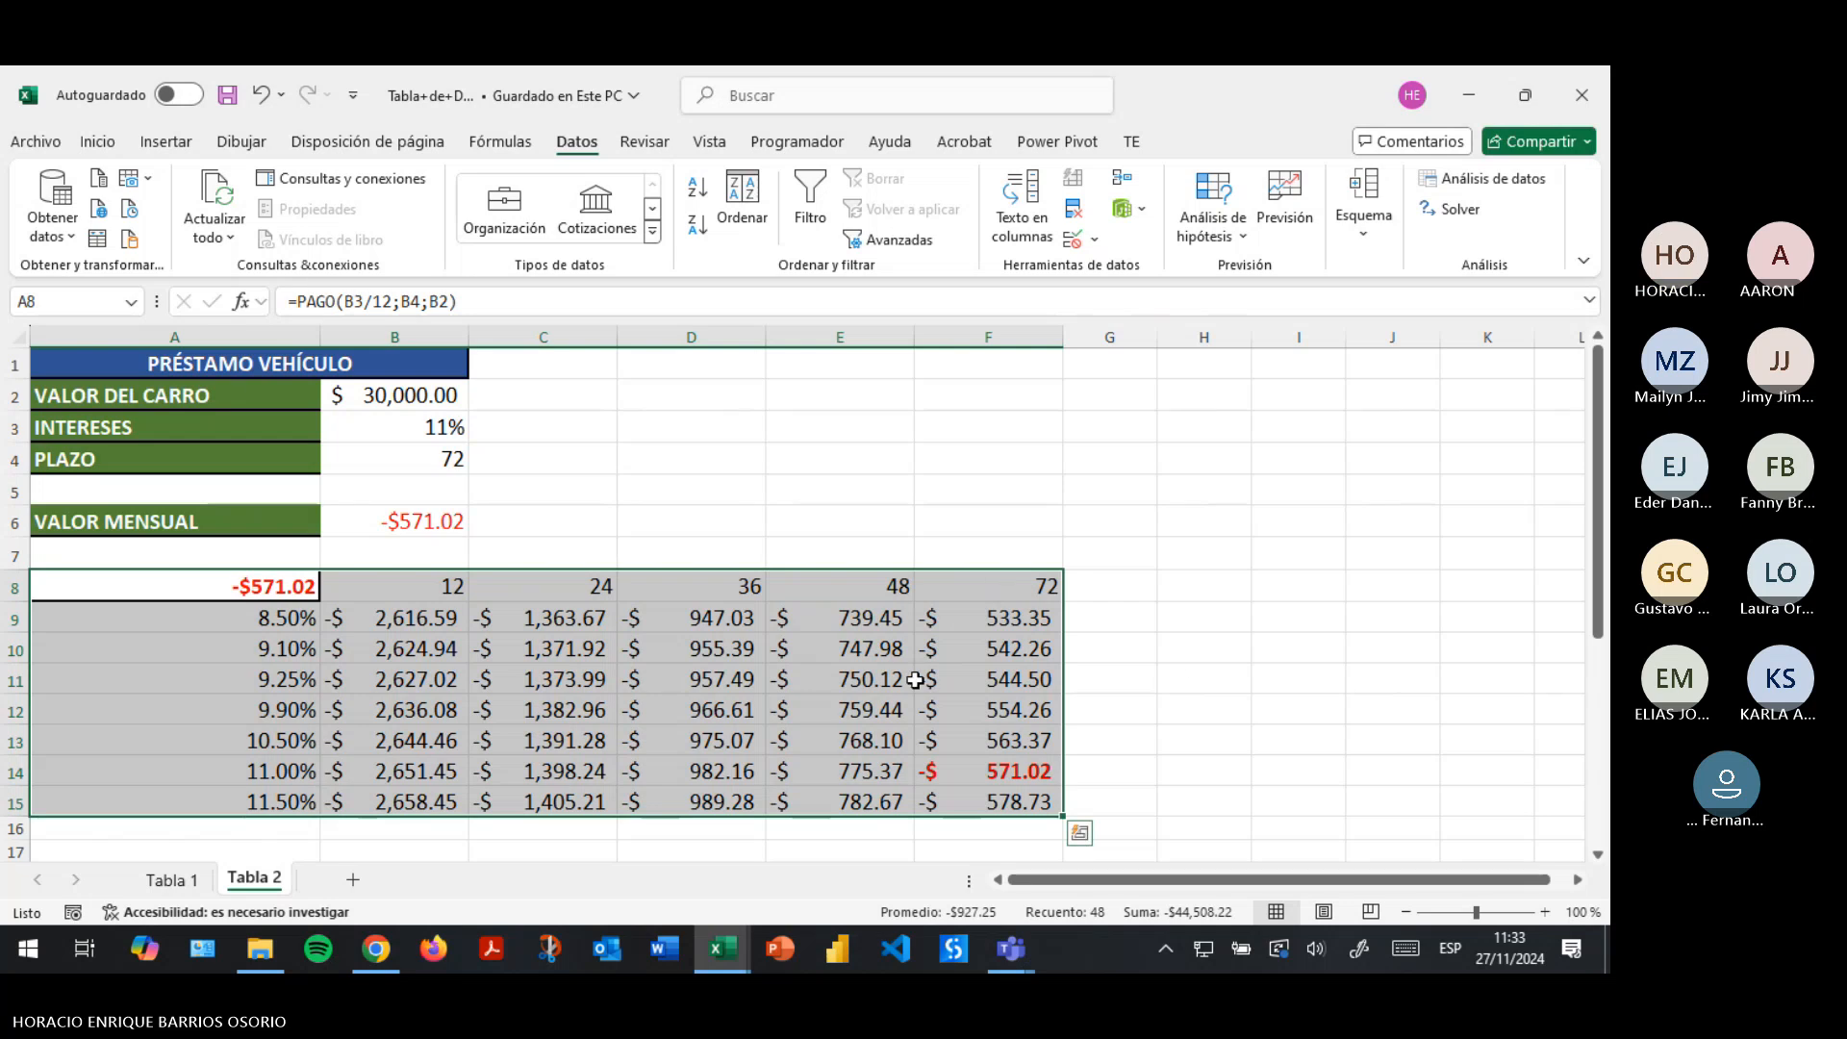
{"action": "left_click", "coordinate": [724, 638]}
{"action": "left_click_drag", "start_coordinate": [193, 592], "coordinate": [1026, 597]}
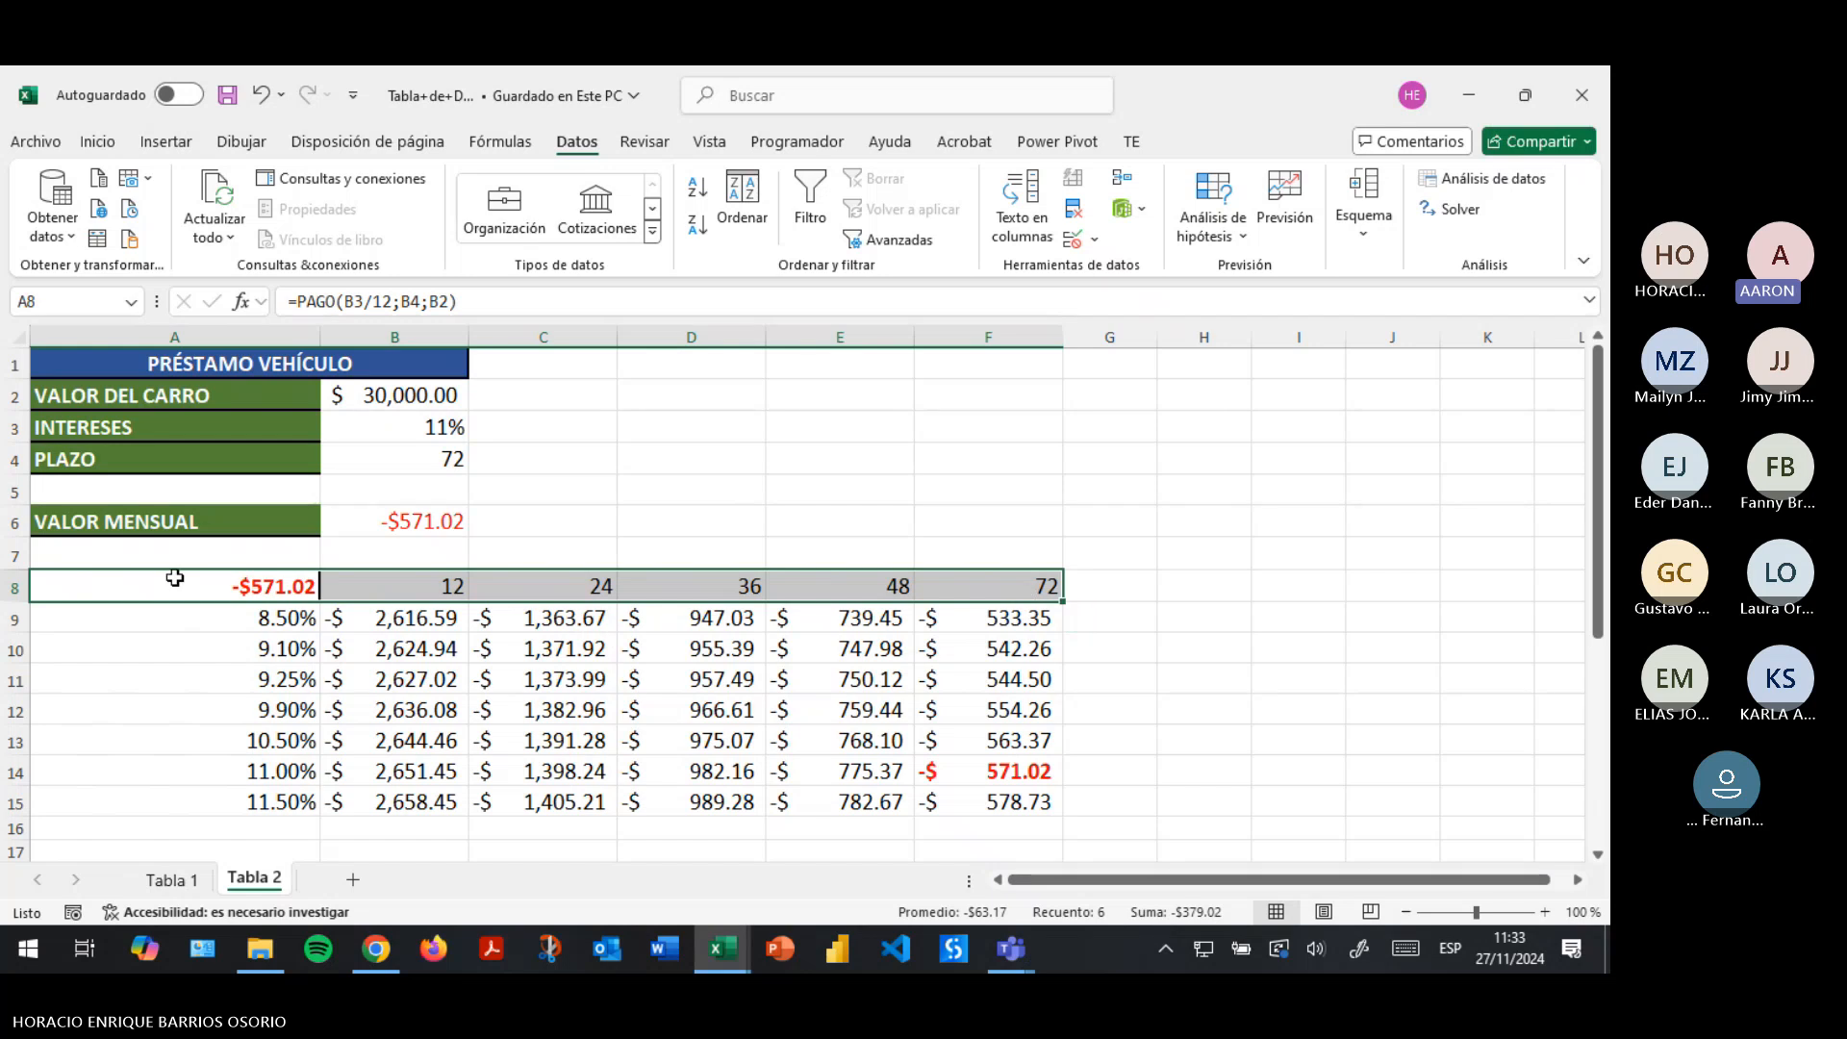
Try to format the range A8:F15 as a table with headers in a medium style, and cancel the table creation.
{"action": "left_click_drag", "start_coordinate": [152, 581], "coordinate": [1011, 798]}
{"action": "left_click", "coordinate": [97, 141]}
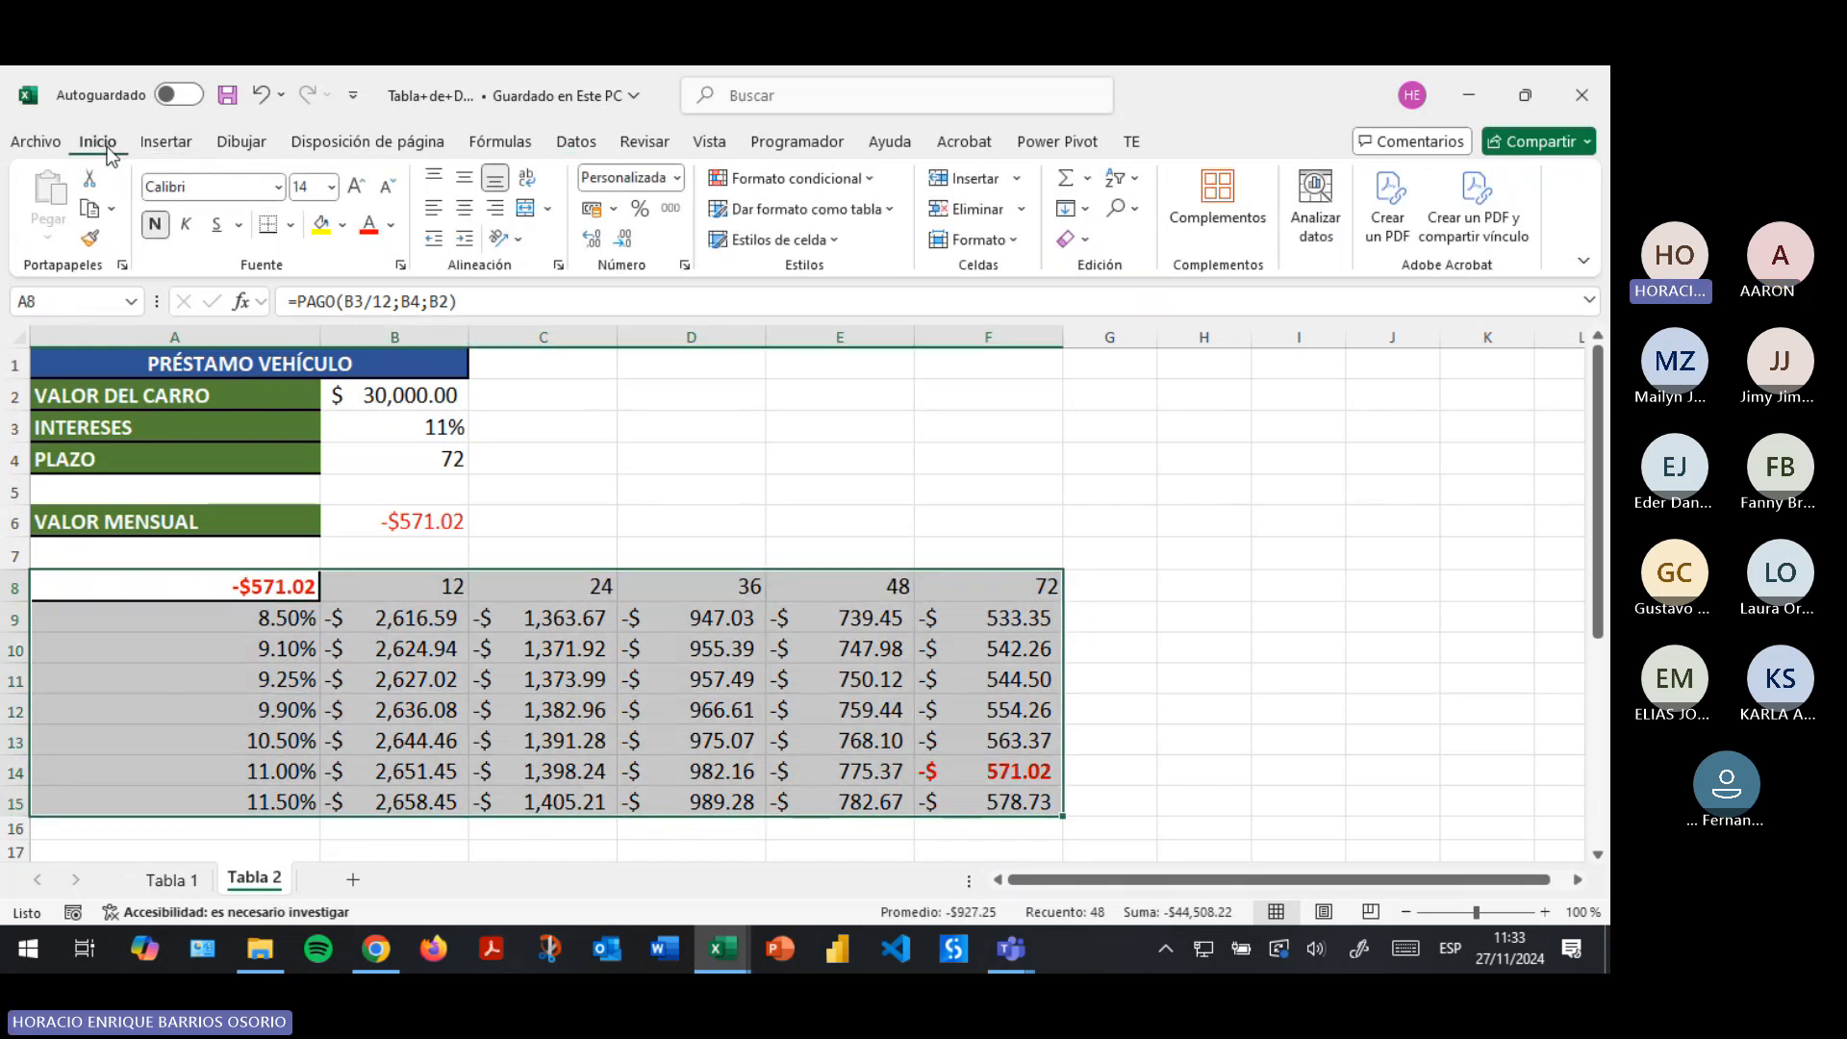
{"action": "left_click", "coordinate": [847, 209]}
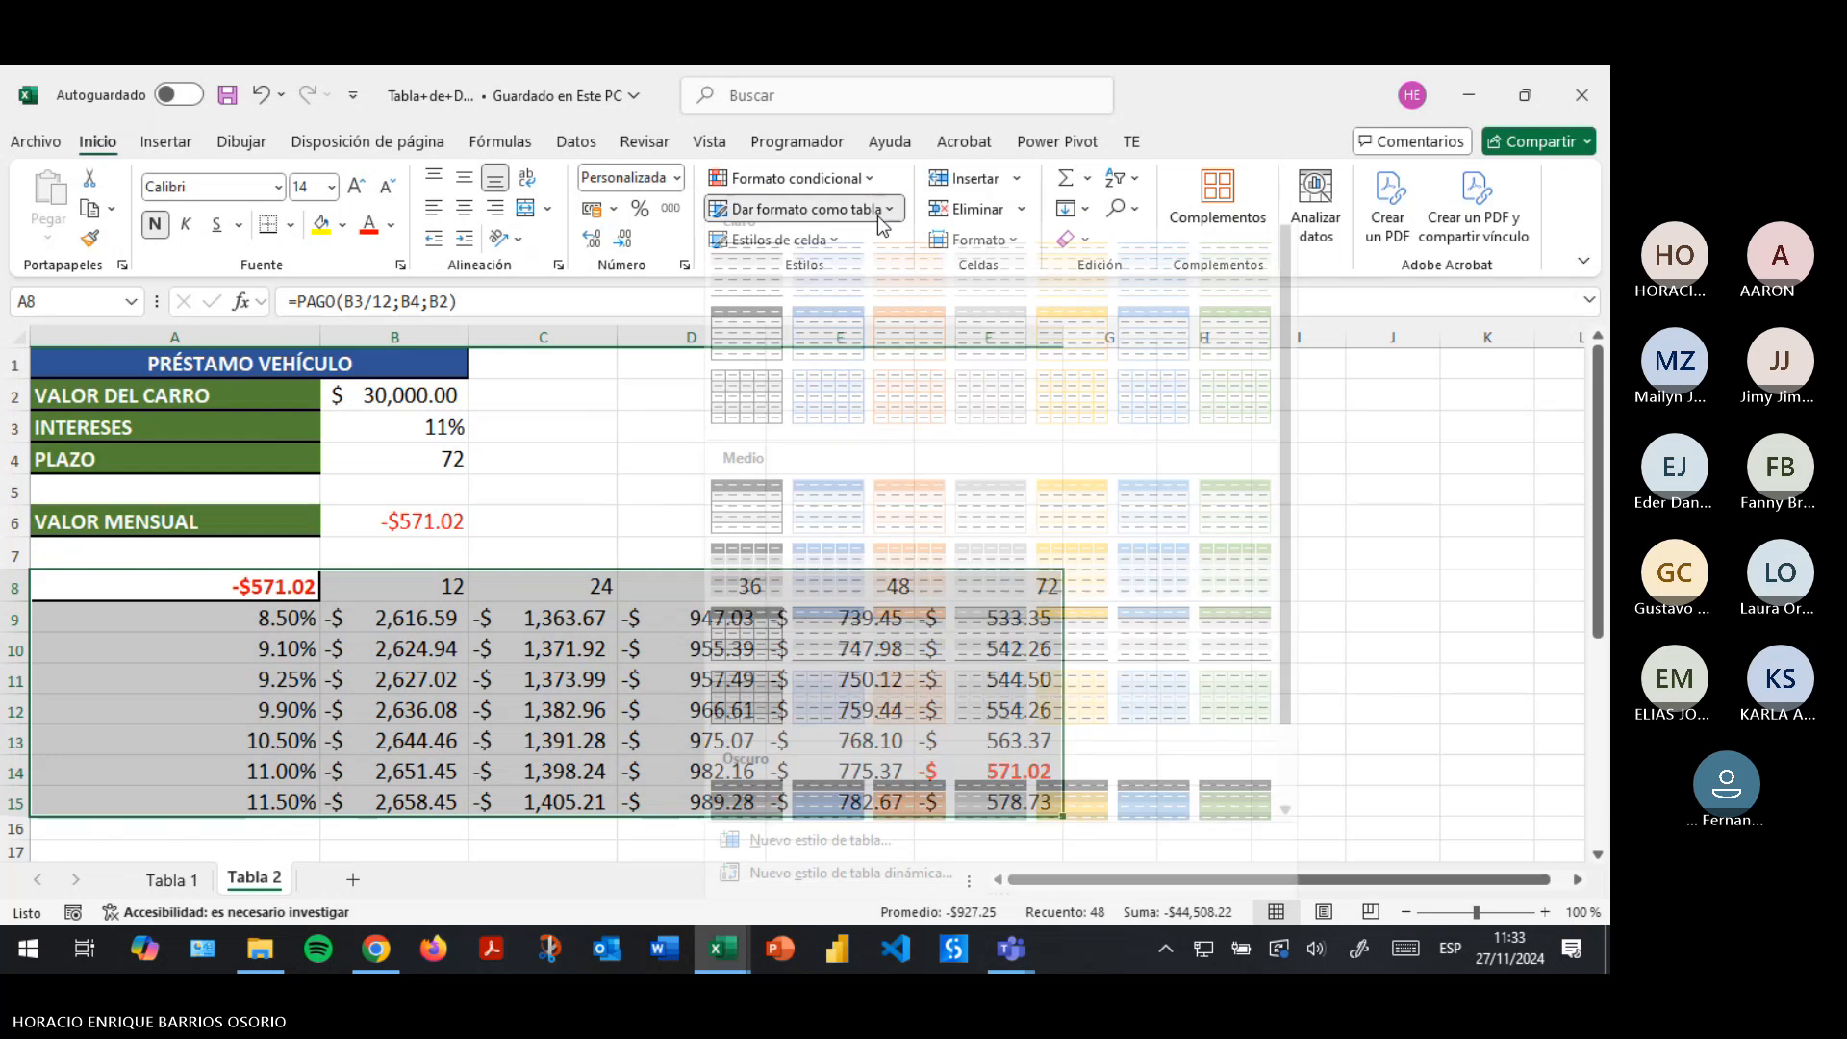
{"action": "left_click", "coordinate": [770, 510]}
{"action": "left_click", "coordinate": [769, 555]}
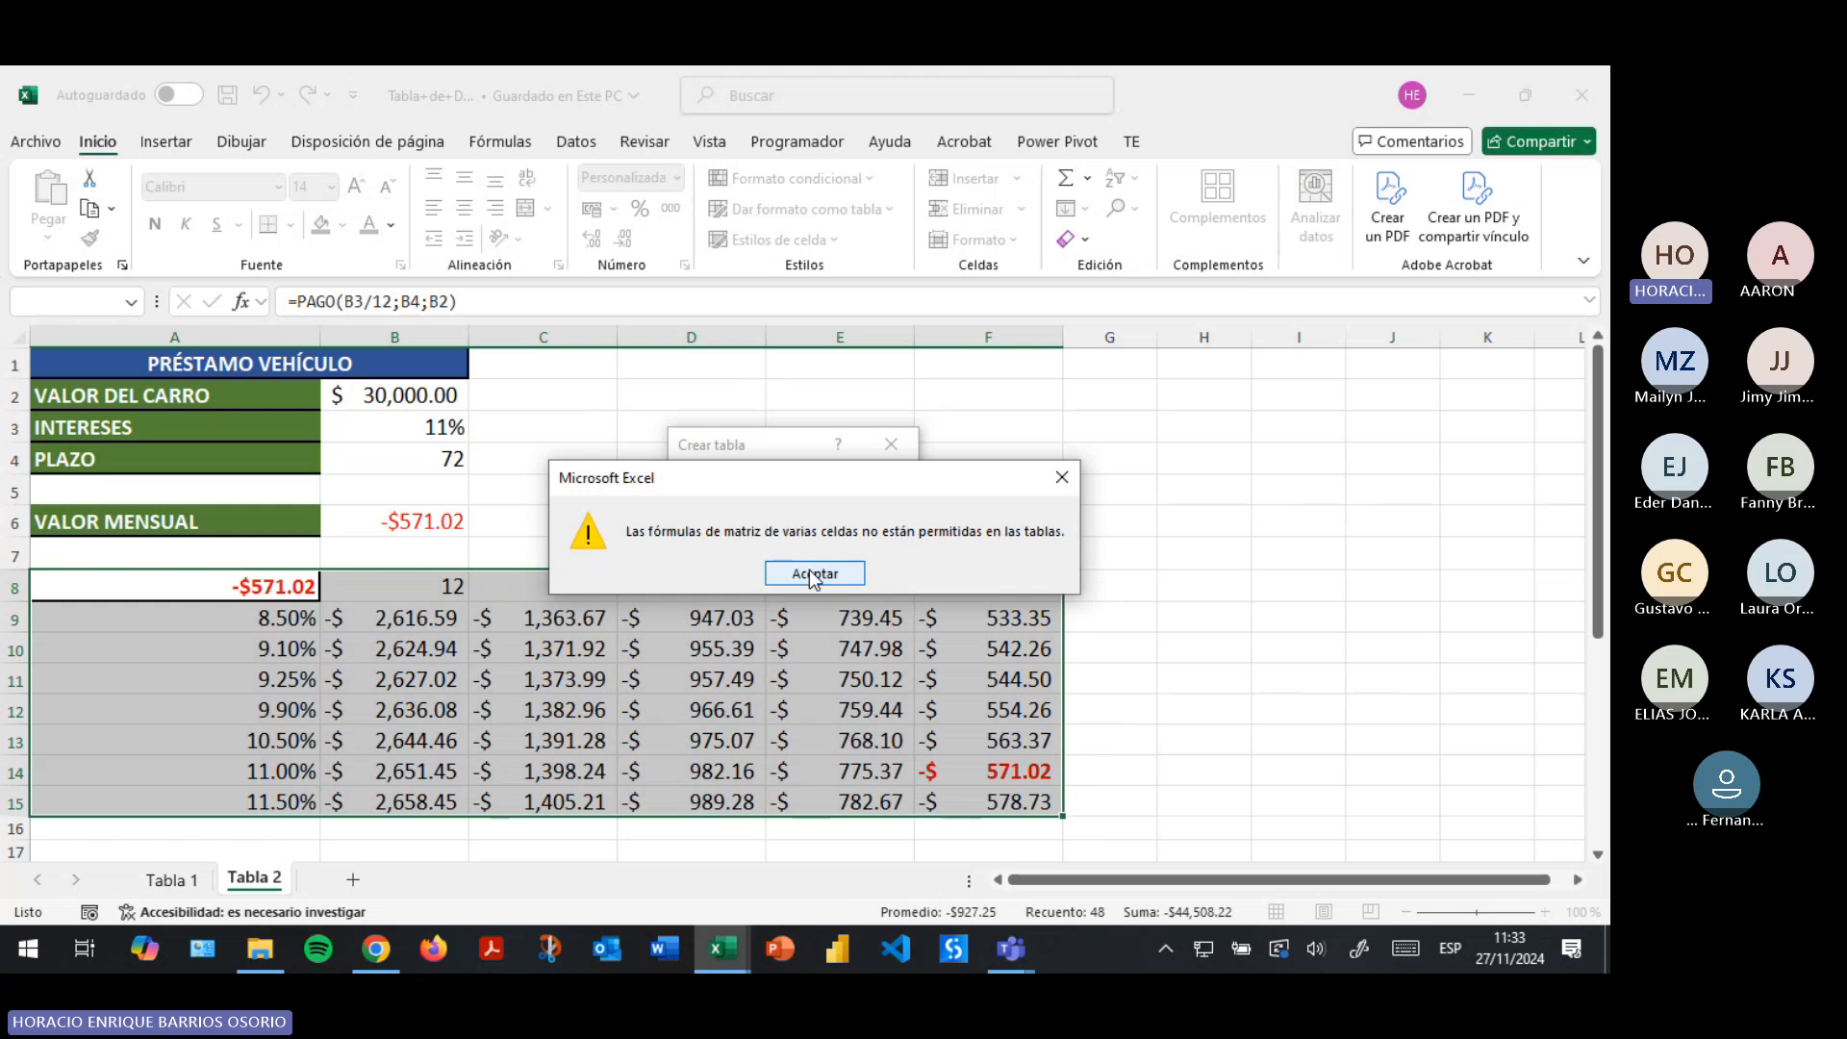
{"action": "left_click", "coordinate": [811, 574]}
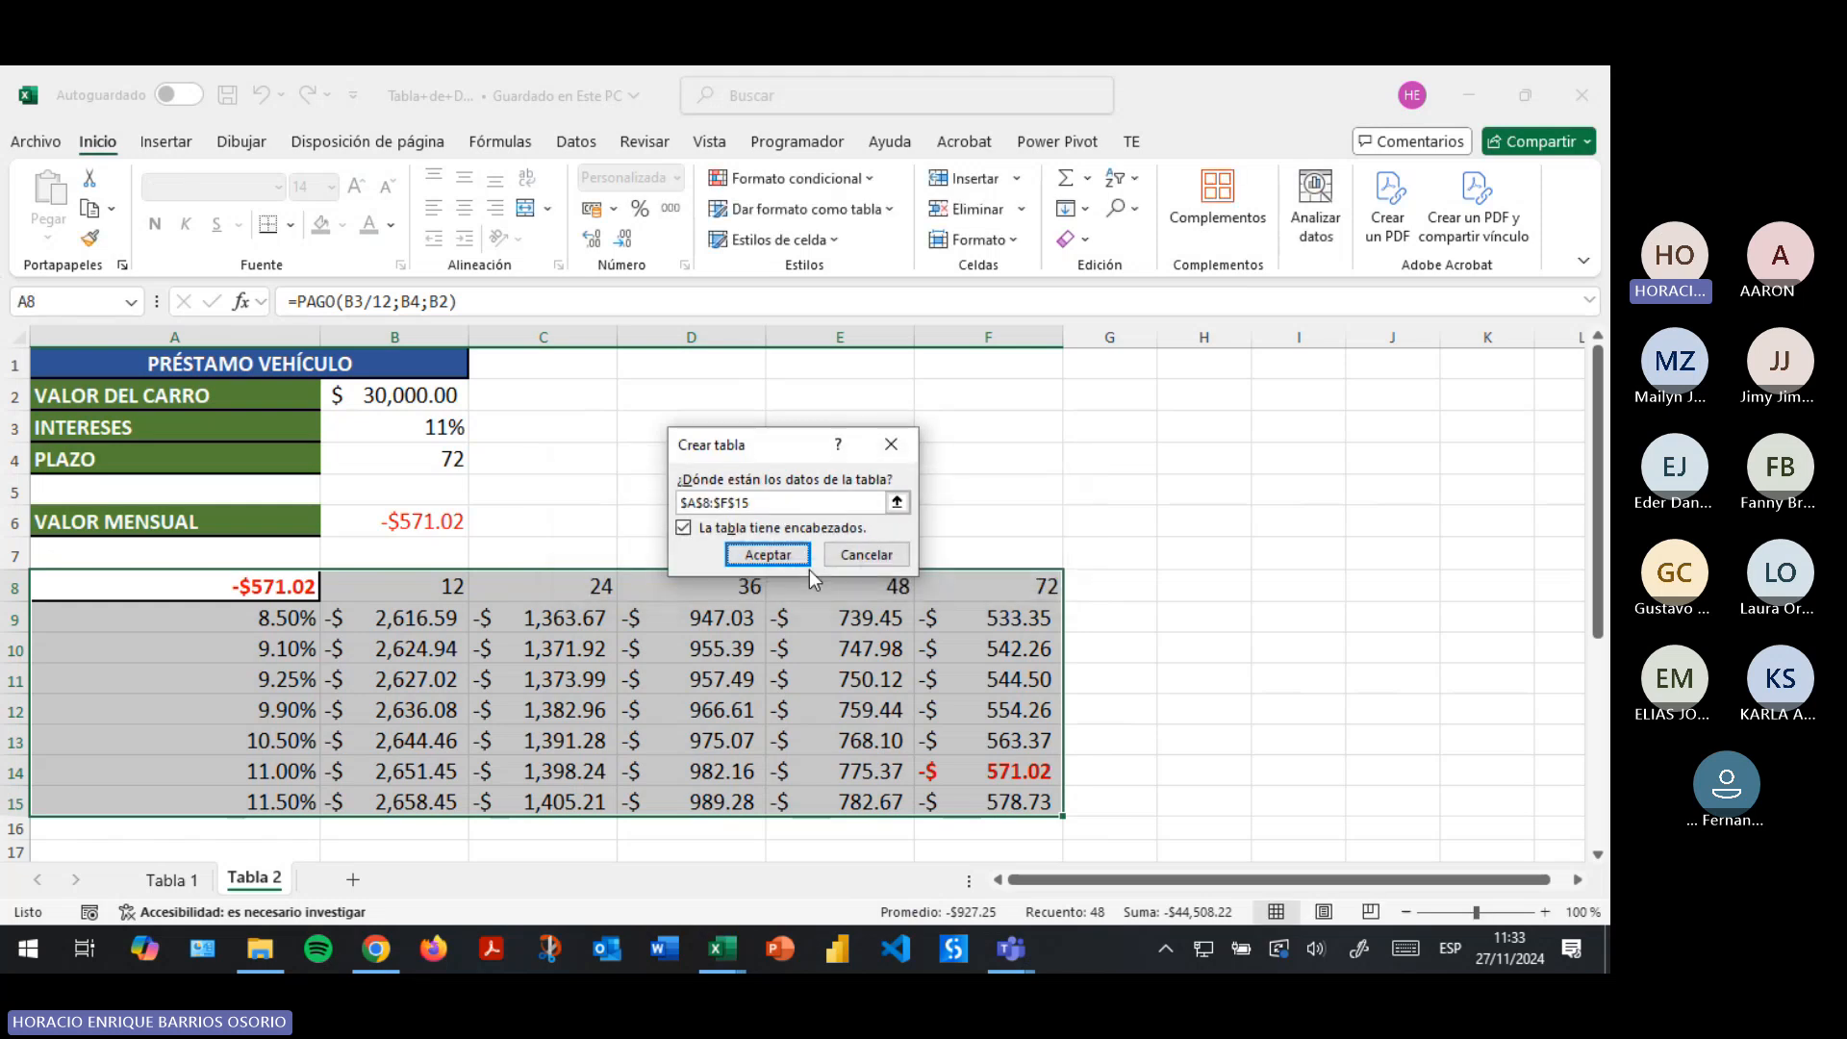
{"action": "left_click", "coordinate": [857, 552]}
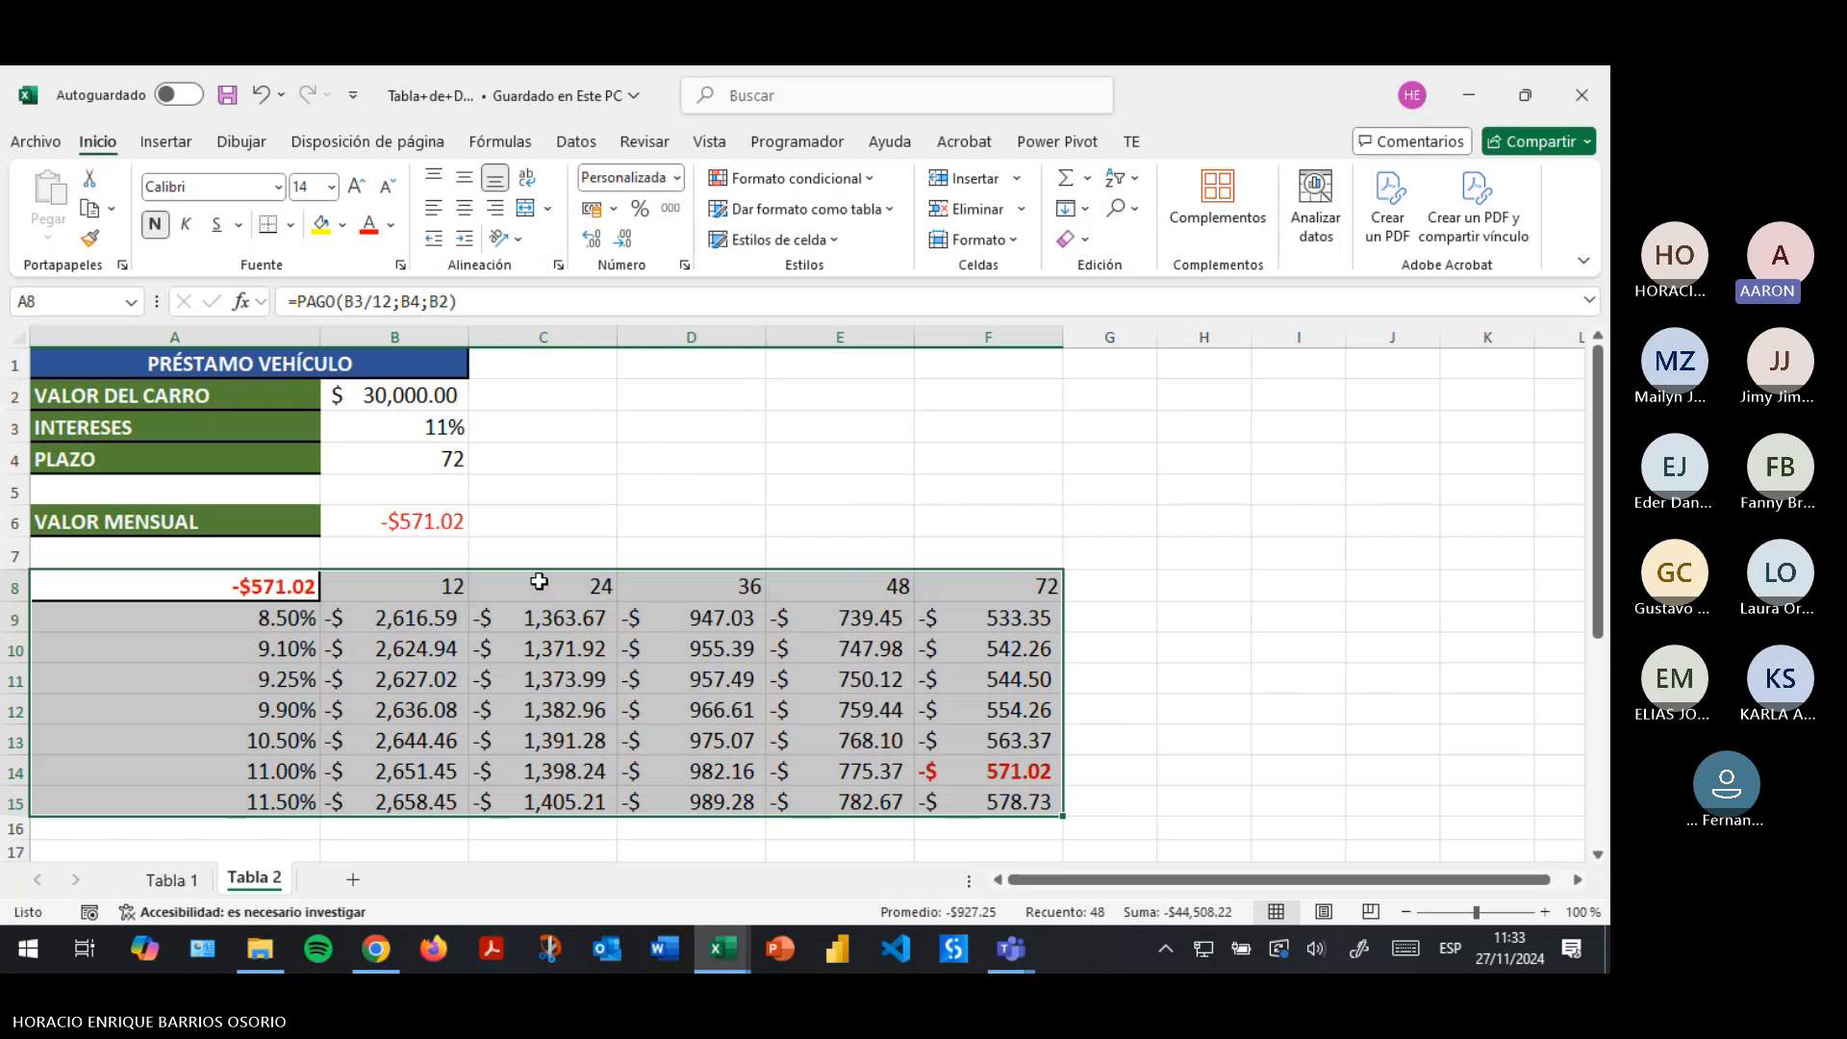
Inspect the array formula behind the 8.50% payments for 12 and 24 months in B9 and C9.
{"action": "left_click", "coordinate": [402, 620]}
{"action": "left_click", "coordinate": [567, 623]}
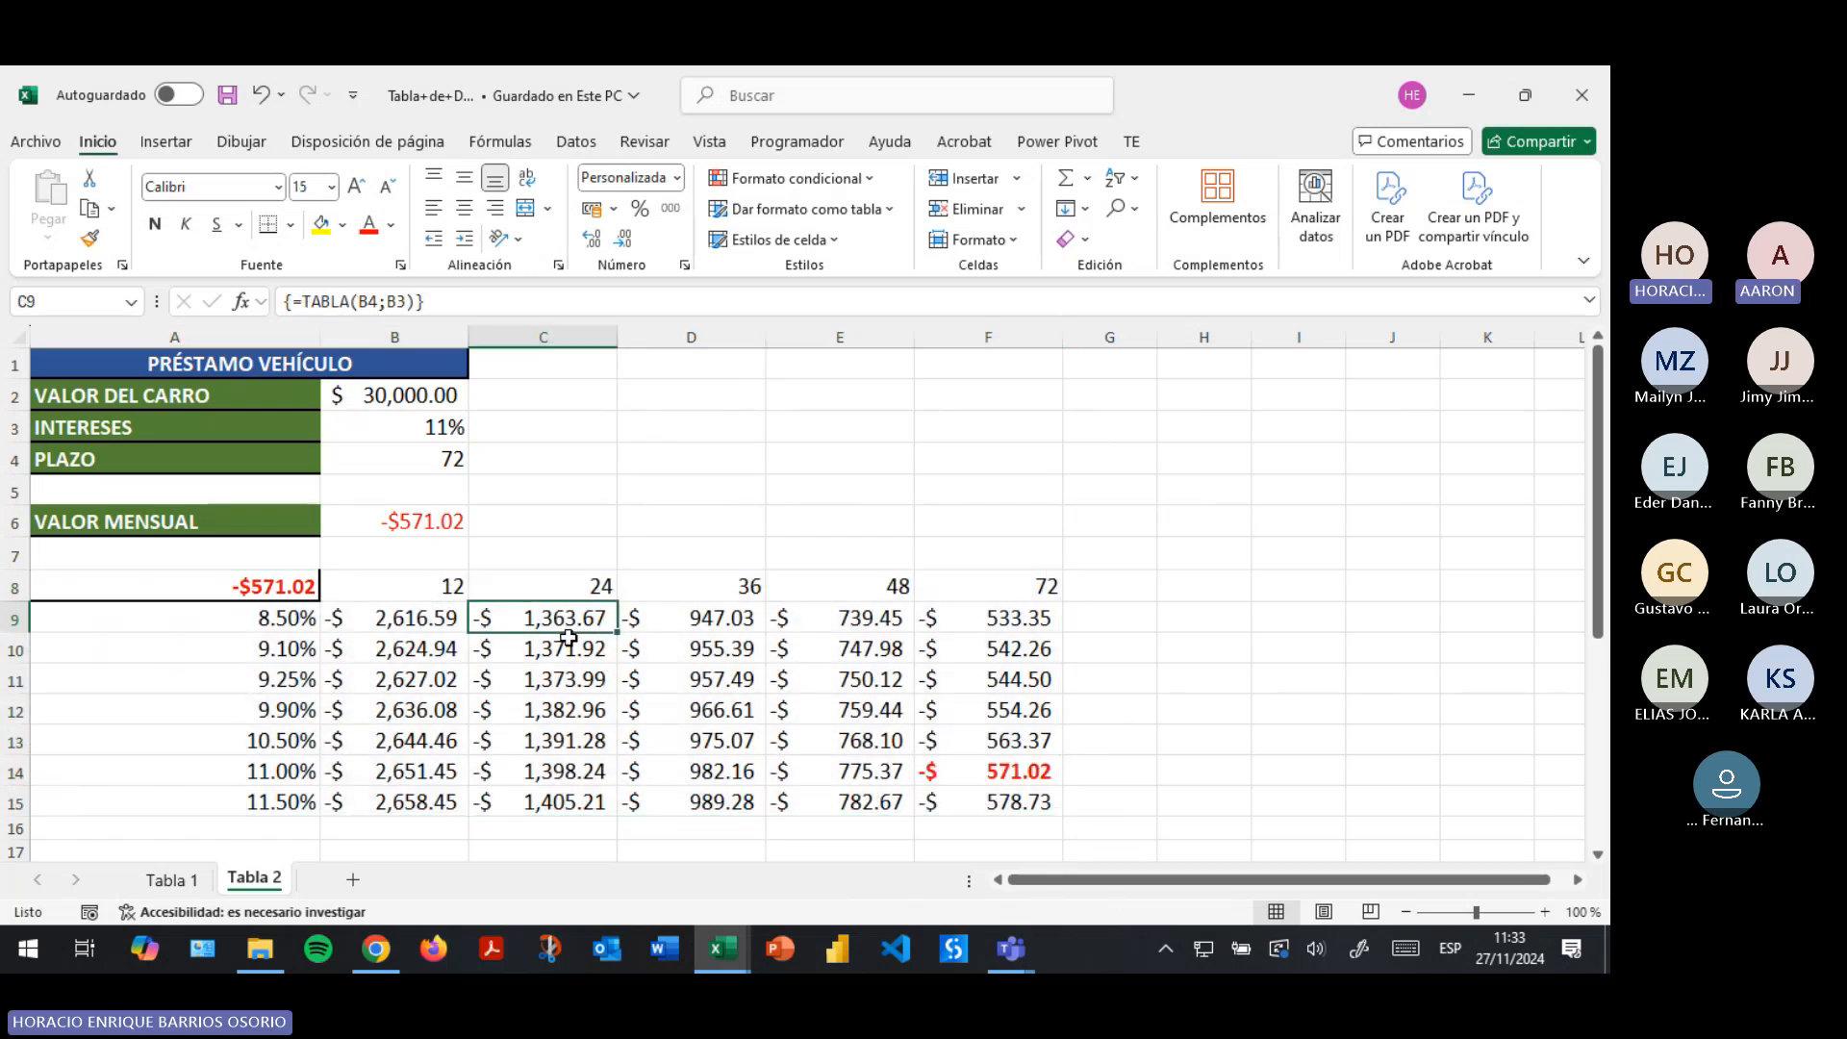
Examine the payment results in B9:F15, the interest rates in A9:A15 and the terms in B8:F8 of the two-variable table.
{"action": "left_click_drag", "start_coordinate": [423, 620], "coordinate": [1005, 797]}
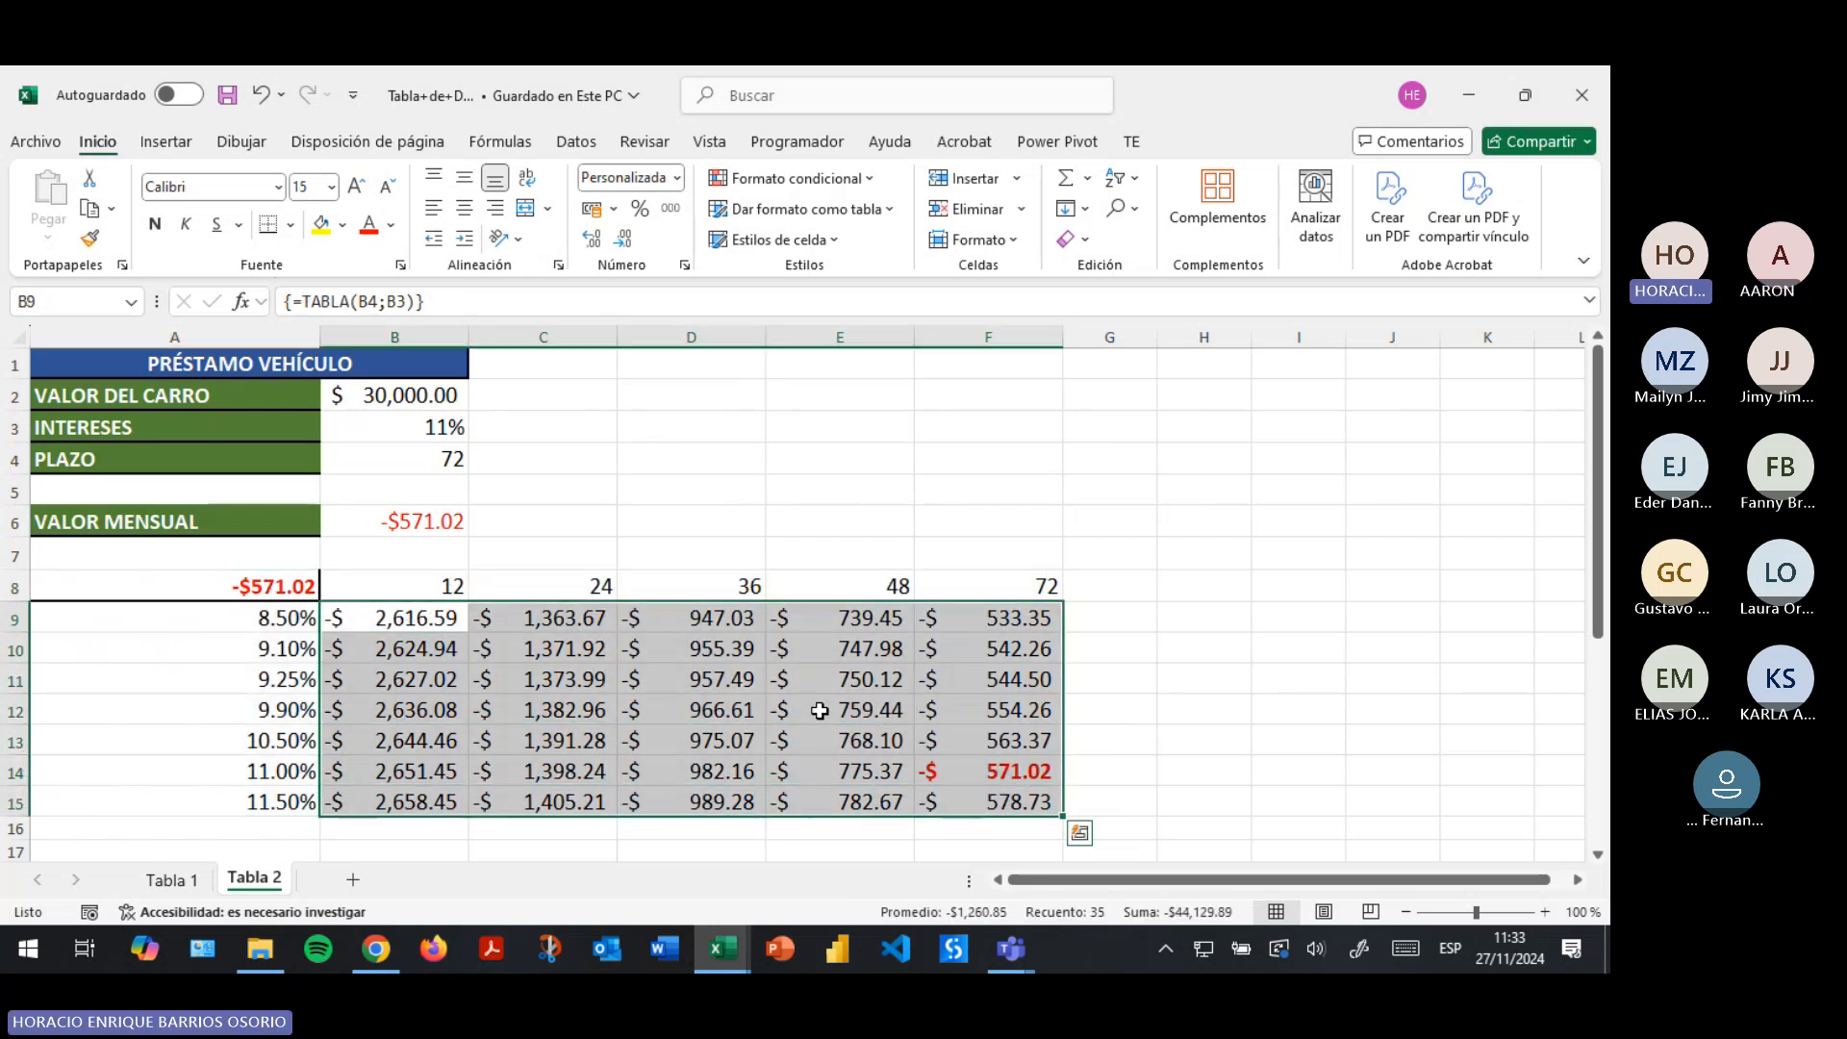
{"action": "left_click", "coordinate": [495, 527]}
{"action": "left_click_drag", "start_coordinate": [279, 619], "coordinate": [274, 801]}
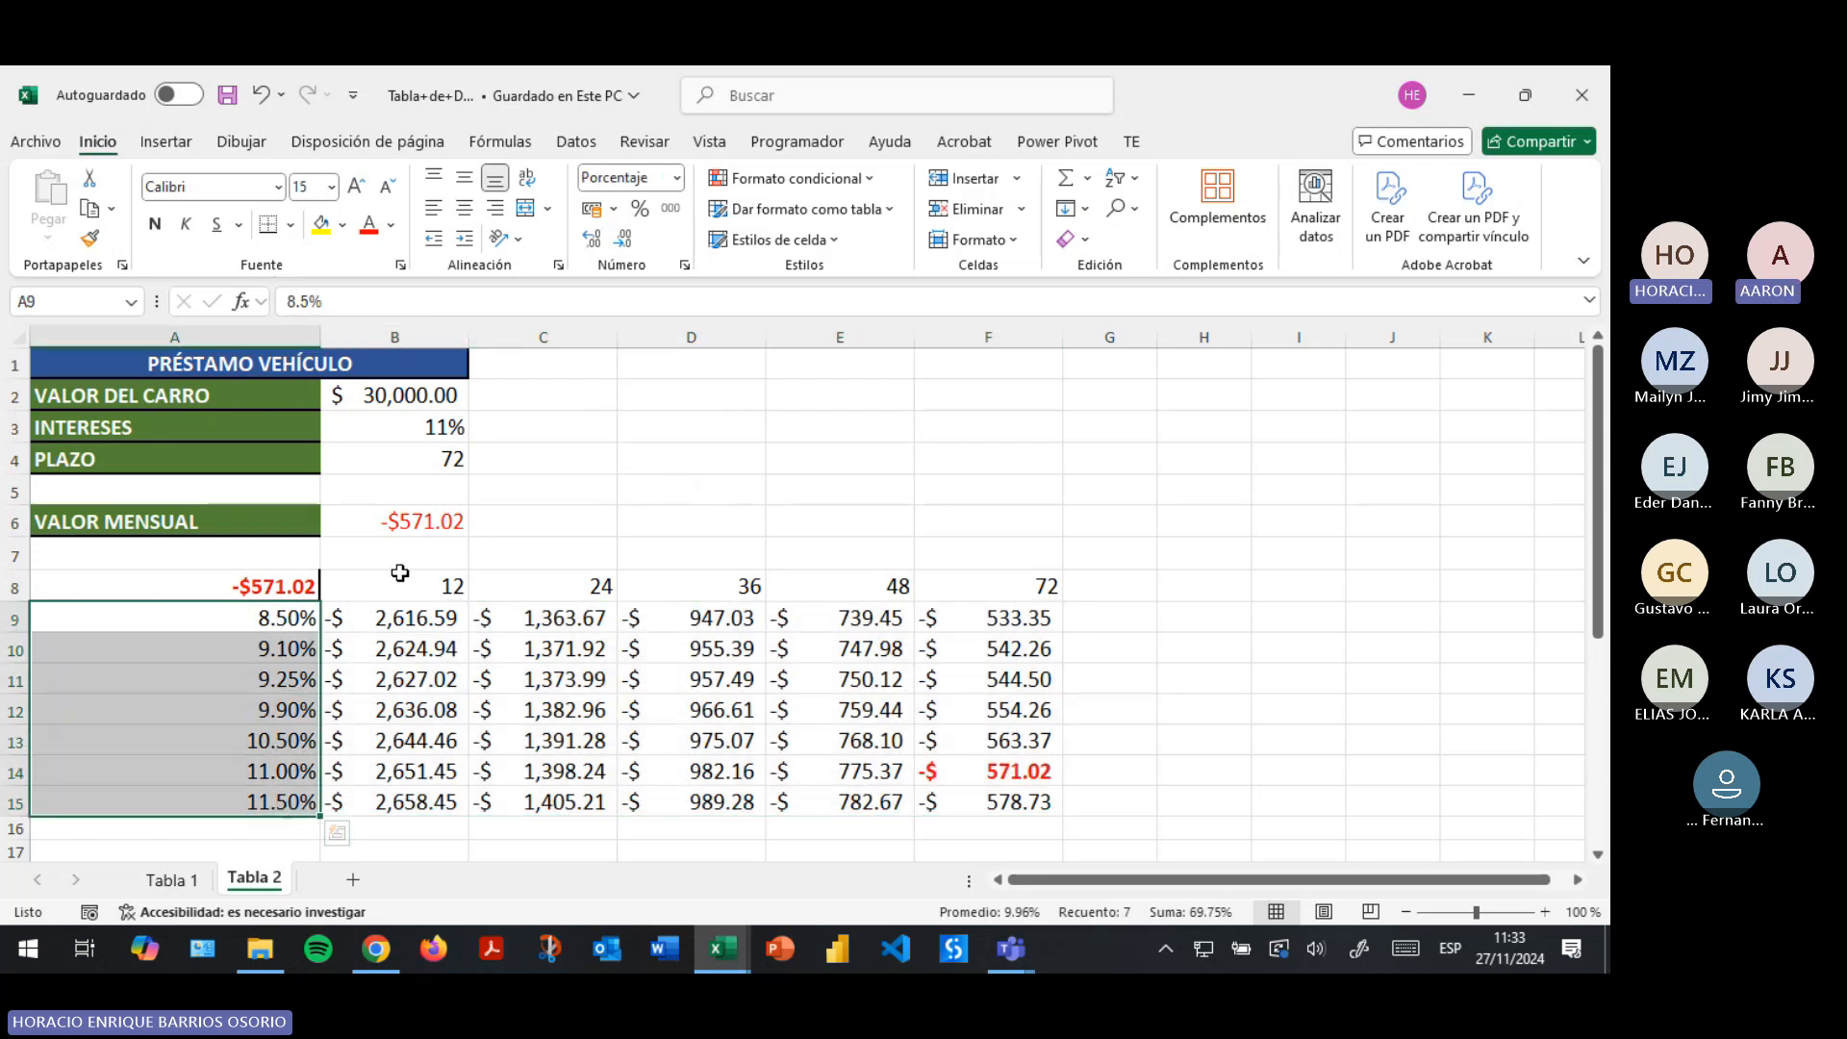
{"action": "left_click_drag", "start_coordinate": [400, 573], "coordinate": [1010, 581]}
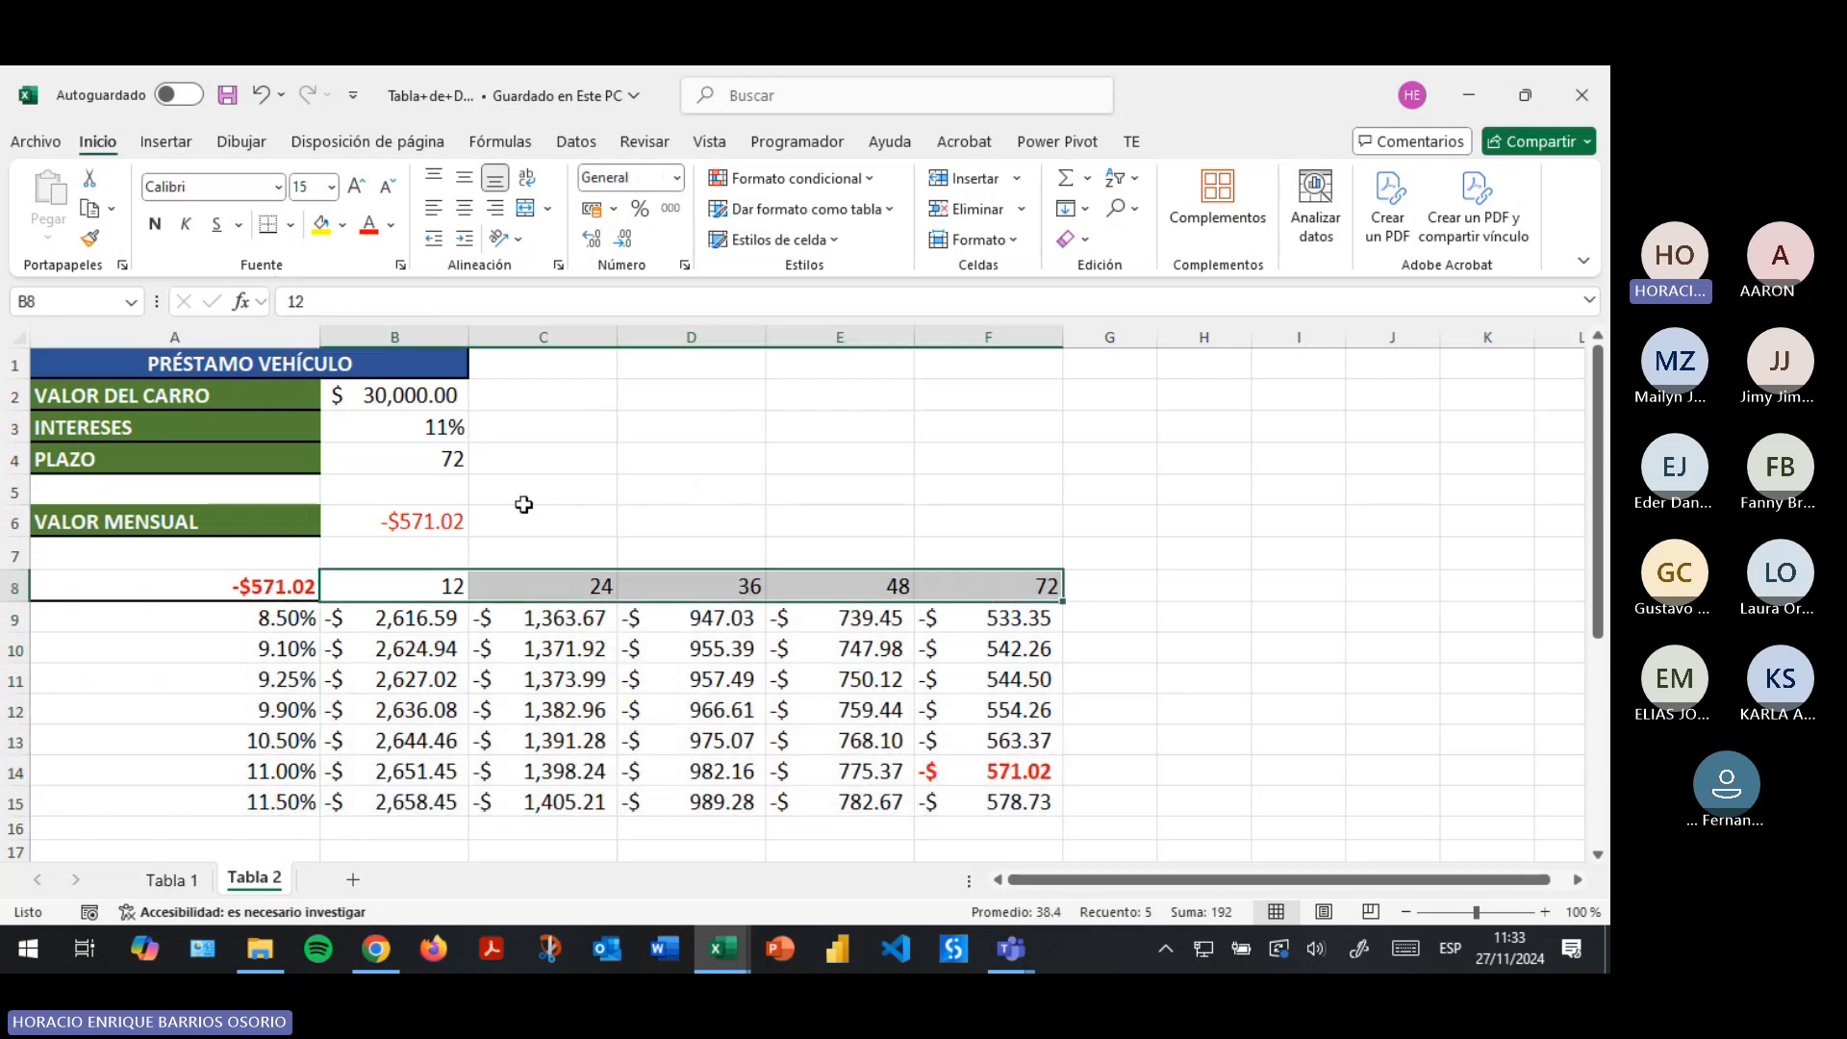
Review the monthly payment results in B8:B15 on the Tabla 1 sheet and the formulas behind them.
{"action": "left_click", "coordinate": [168, 879]}
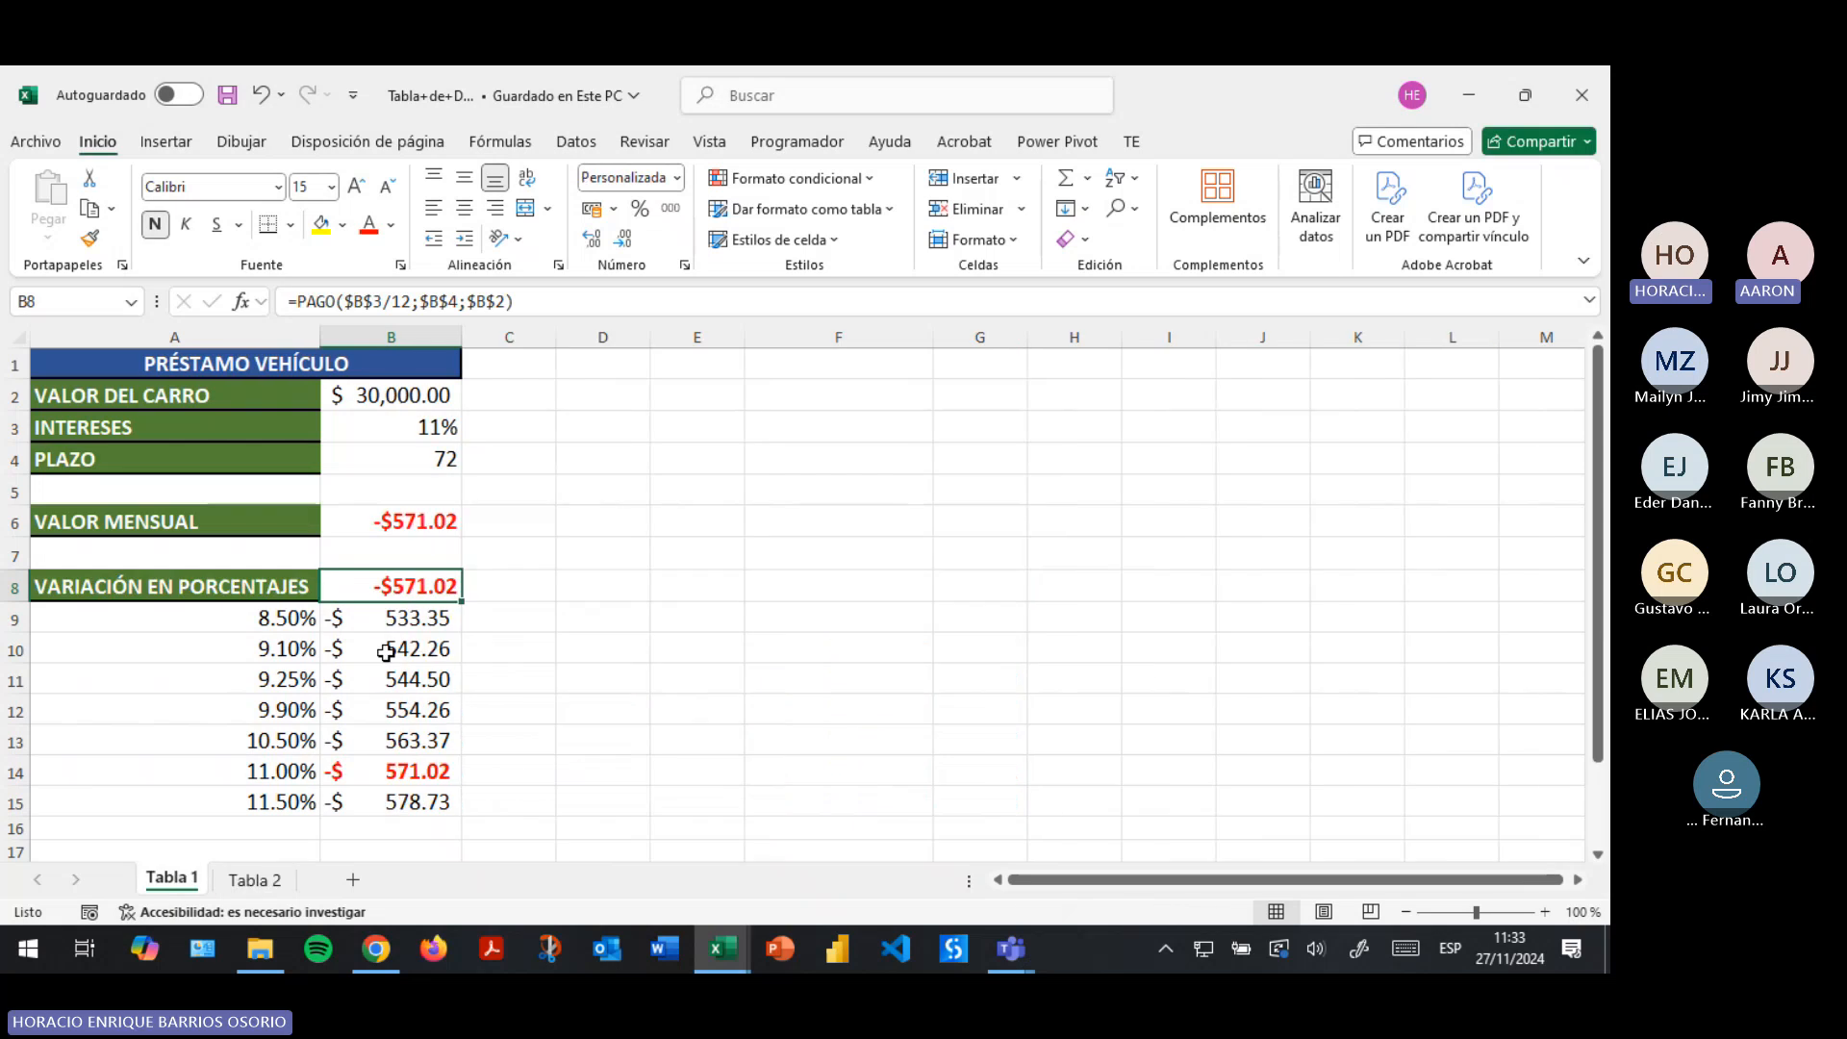
{"action": "left_click_drag", "start_coordinate": [409, 621], "coordinate": [428, 800]}
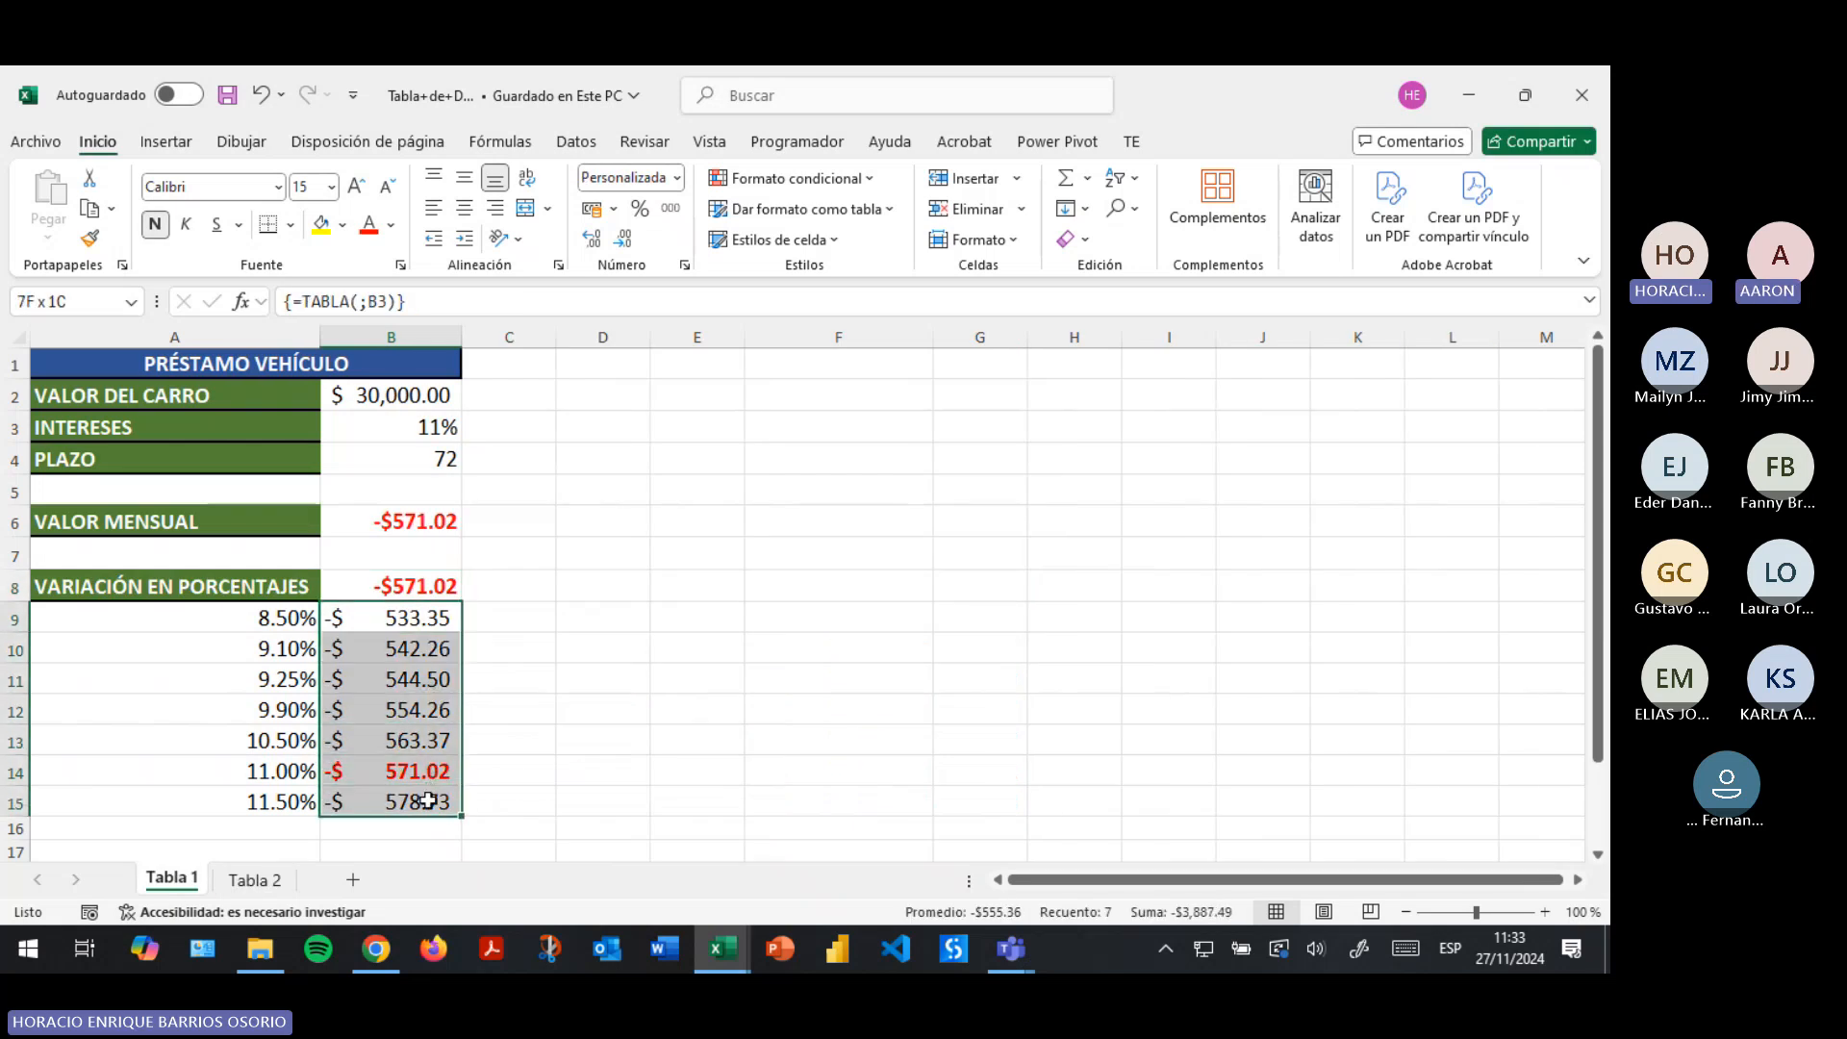
{"action": "left_click", "coordinate": [413, 585]}
{"action": "left_click", "coordinate": [418, 648]}
{"action": "left_click", "coordinate": [423, 710]}
{"action": "left_click", "coordinate": [430, 794]}
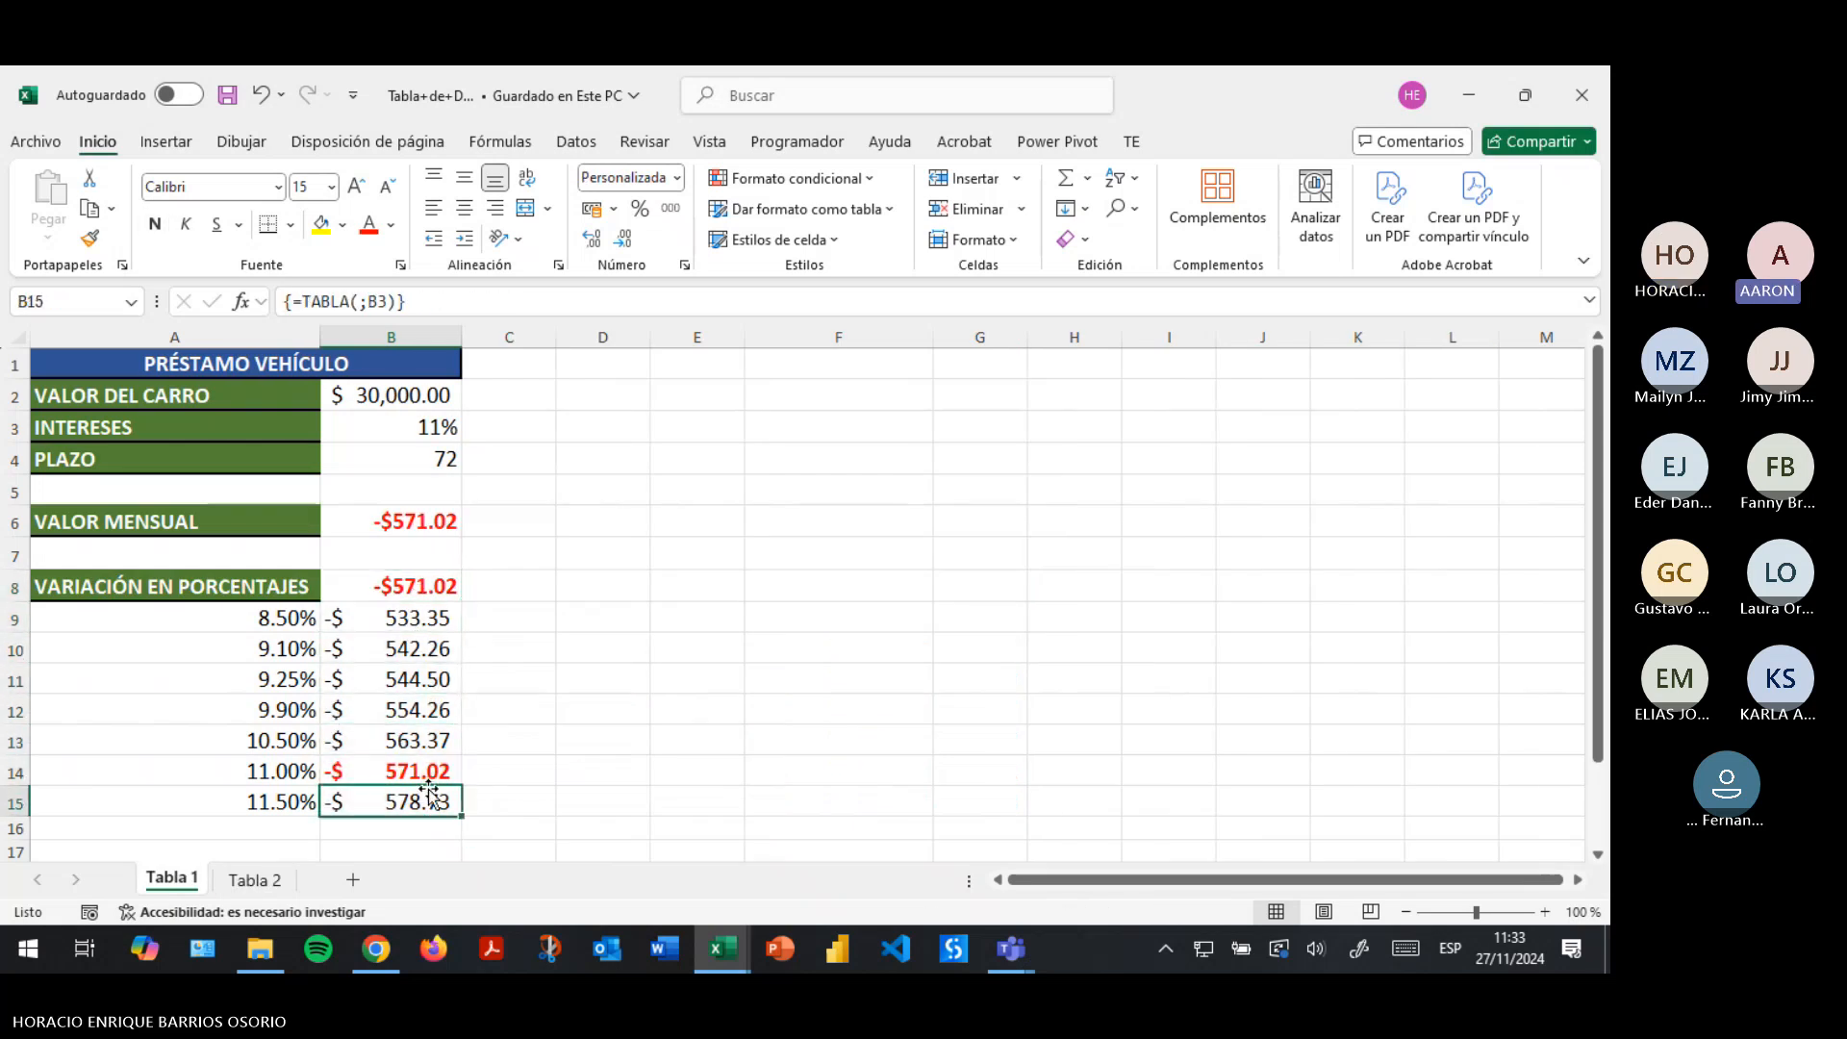
Try to format the range A8:B15 on Tabla 1 as a table with headers.
{"action": "left_click_drag", "start_coordinate": [279, 586], "coordinate": [428, 801]}
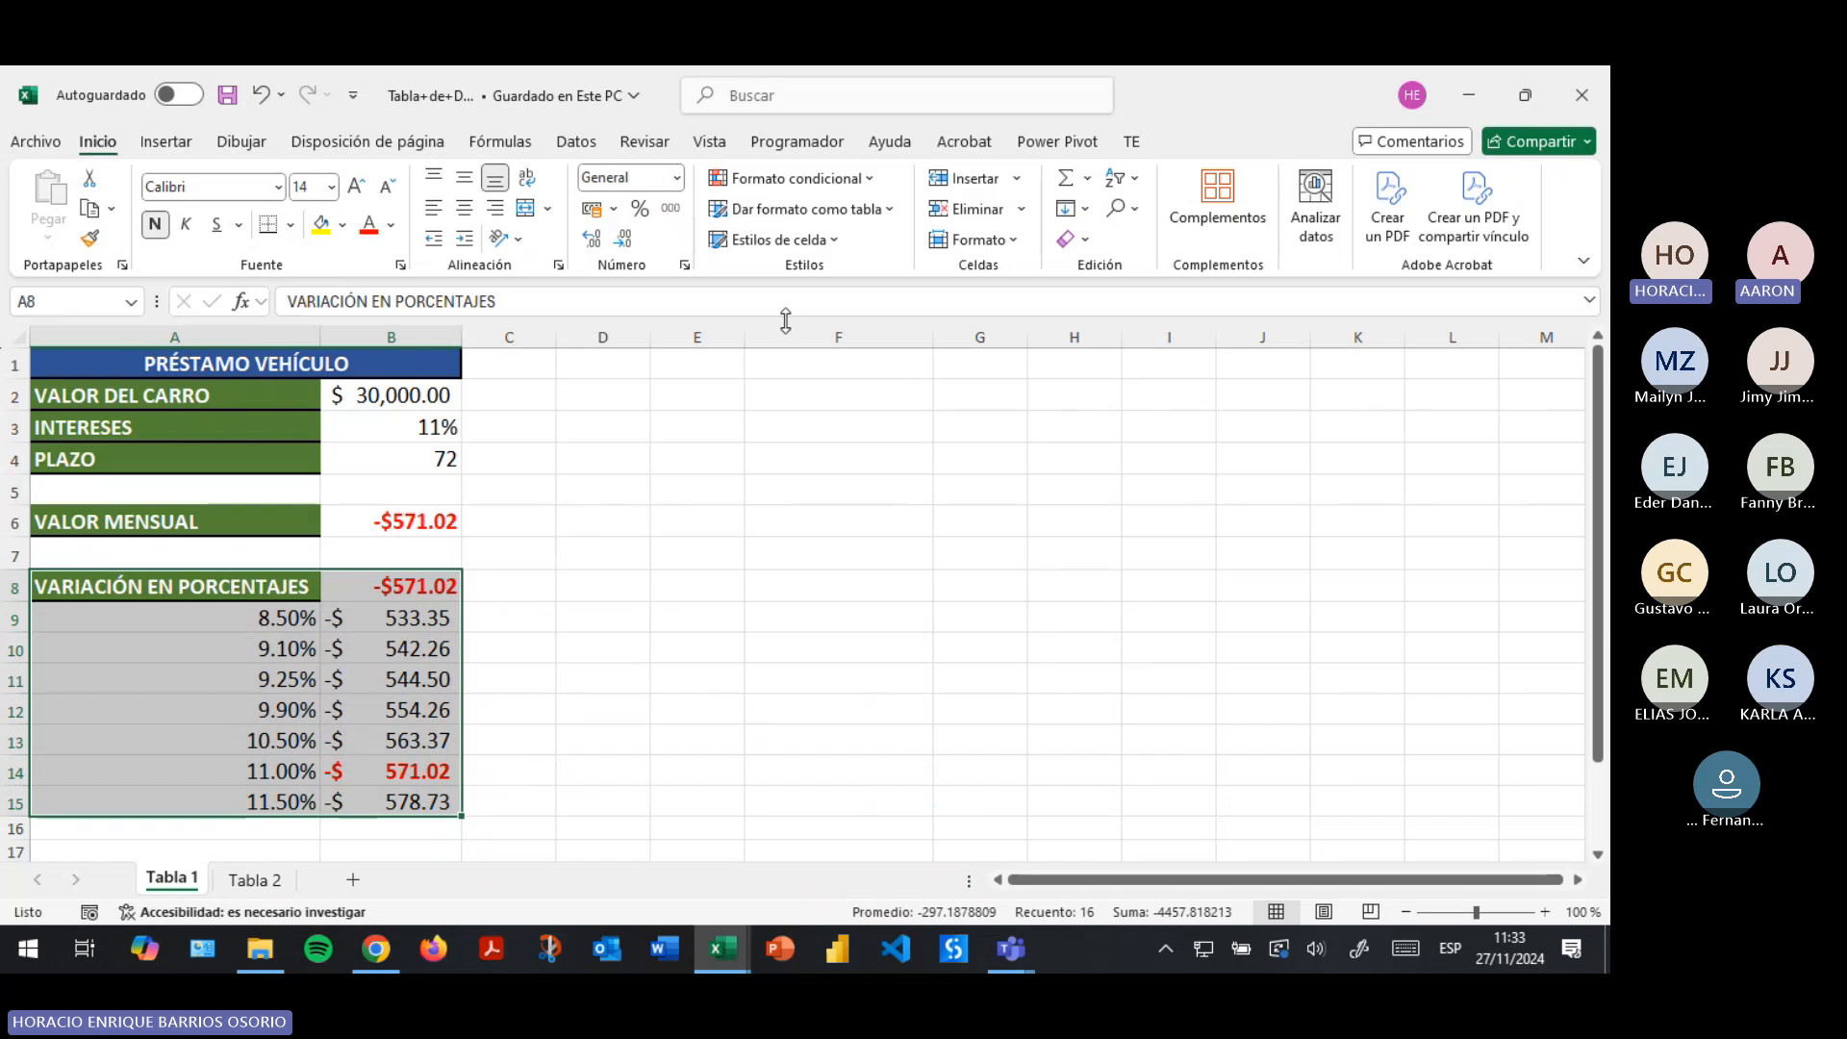
{"action": "left_click", "coordinate": [806, 209]}
{"action": "left_click", "coordinate": [821, 302]}
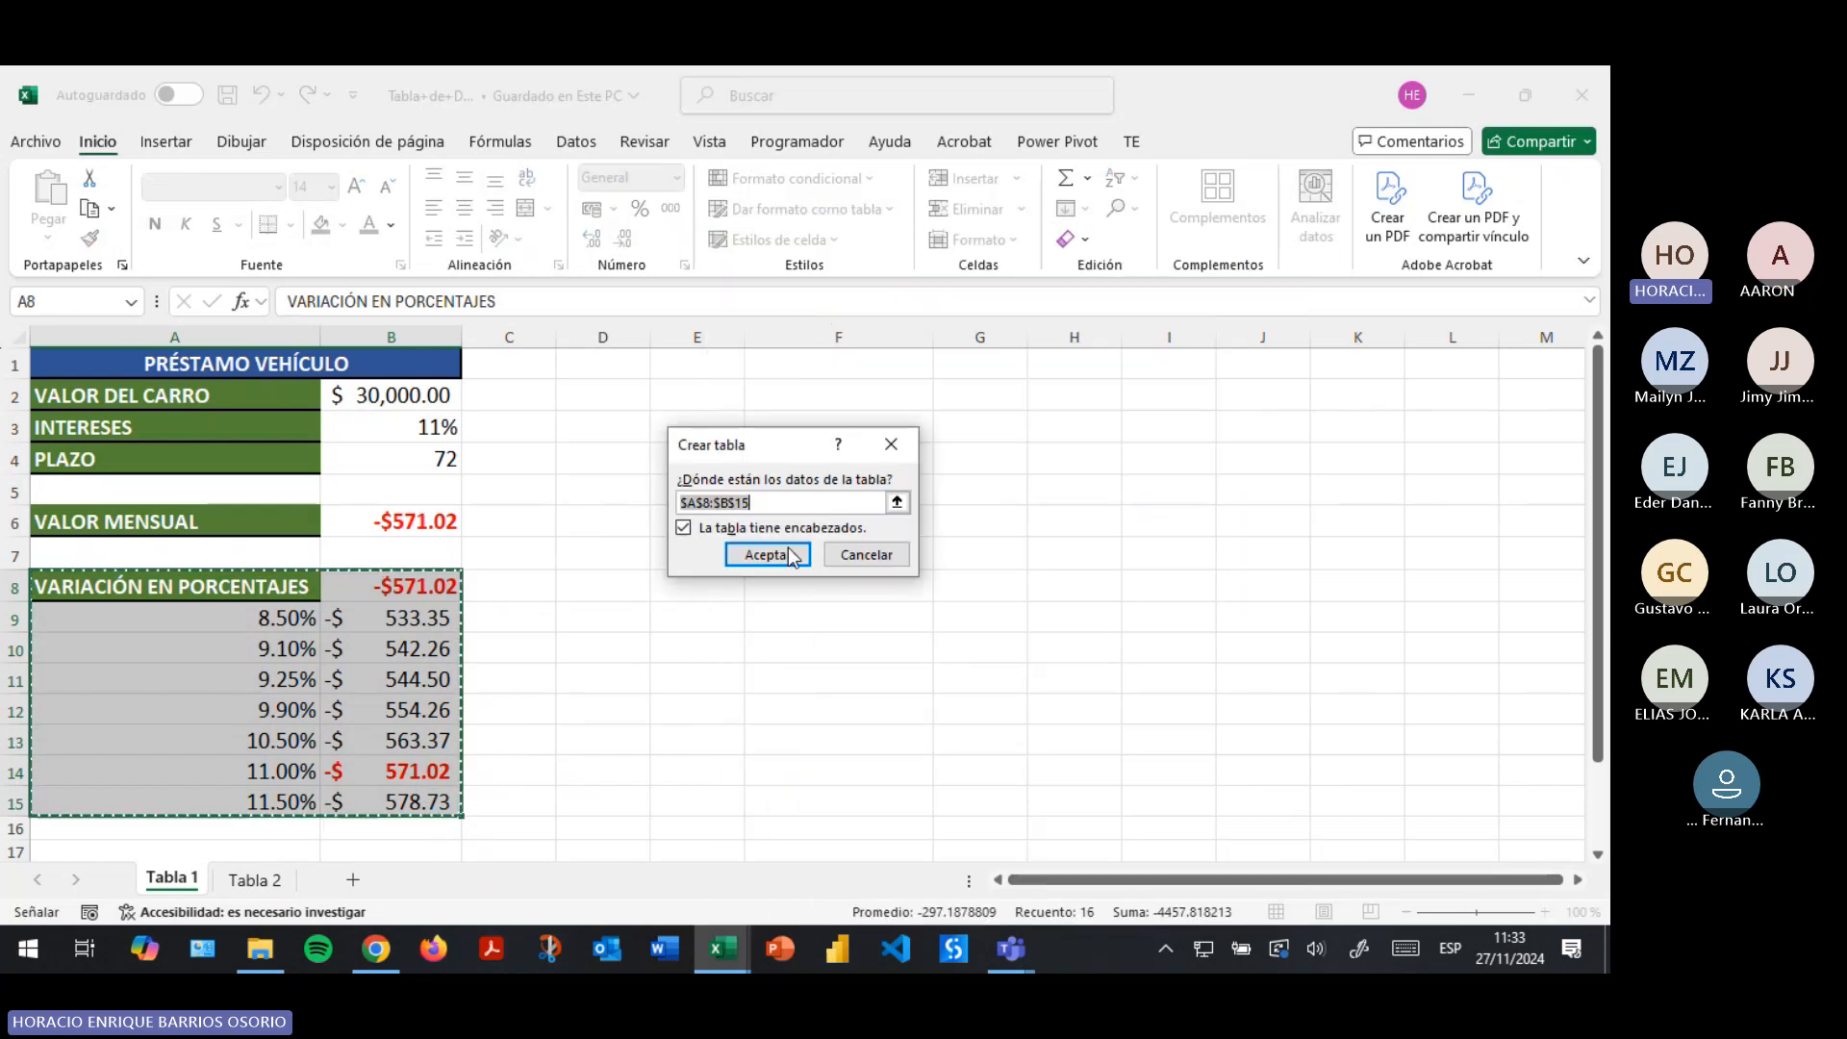
{"action": "left_click", "coordinate": [791, 557]}
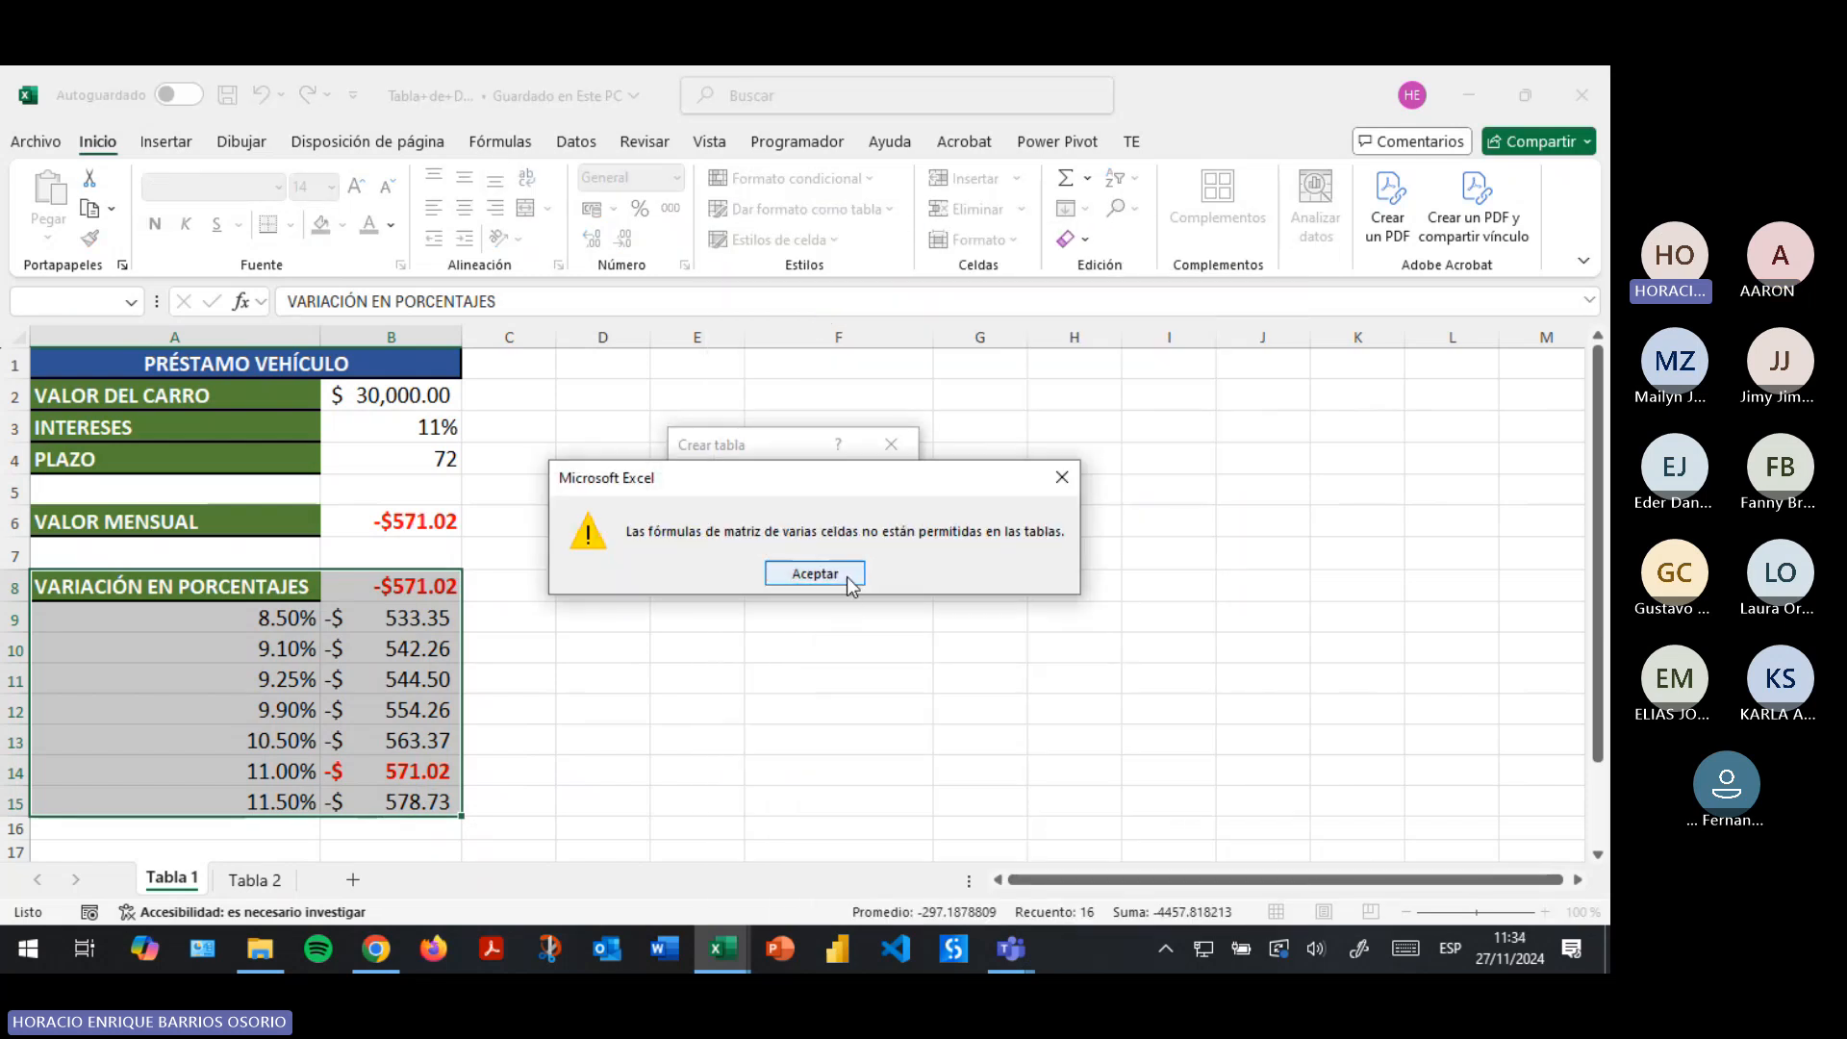
{"action": "left_click", "coordinate": [851, 579]}
{"action": "left_click", "coordinate": [887, 552]}
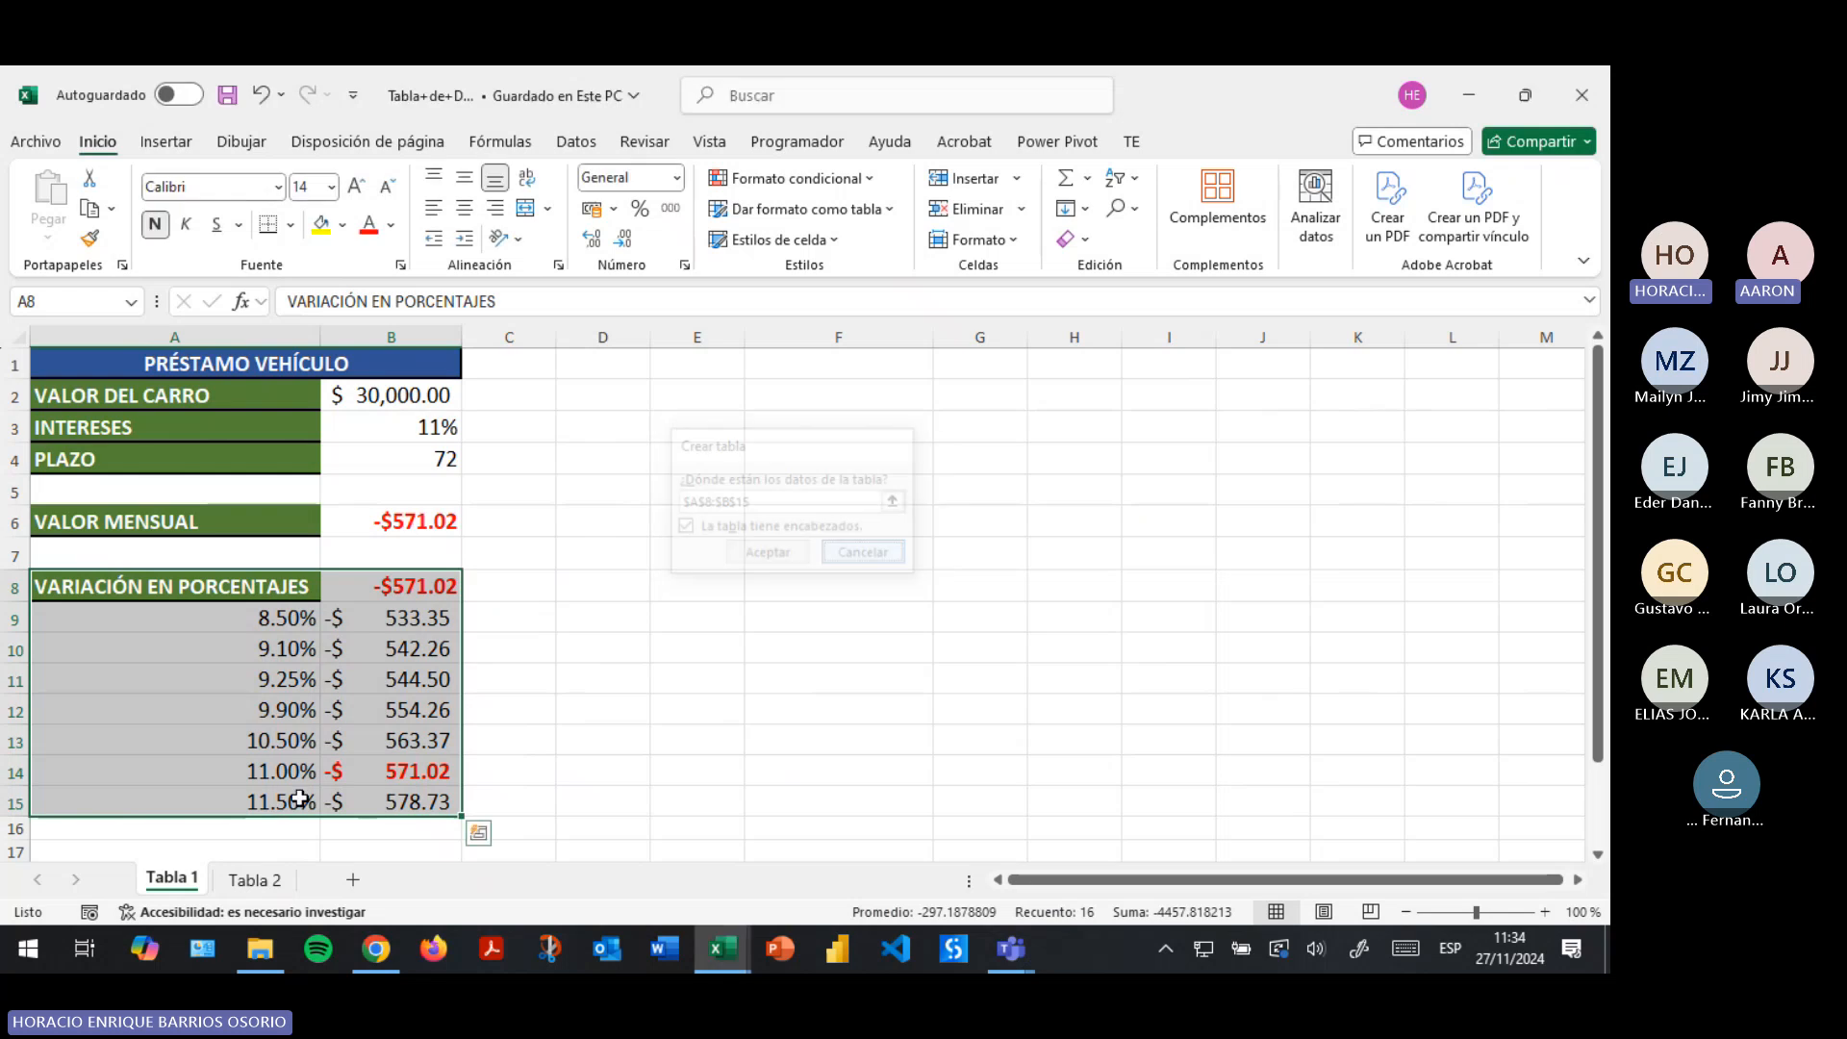
Select A8:F15 on the Tabla 2 sheet and view the What-If Analysis options without applying any.
{"action": "left_click", "coordinate": [255, 879]}
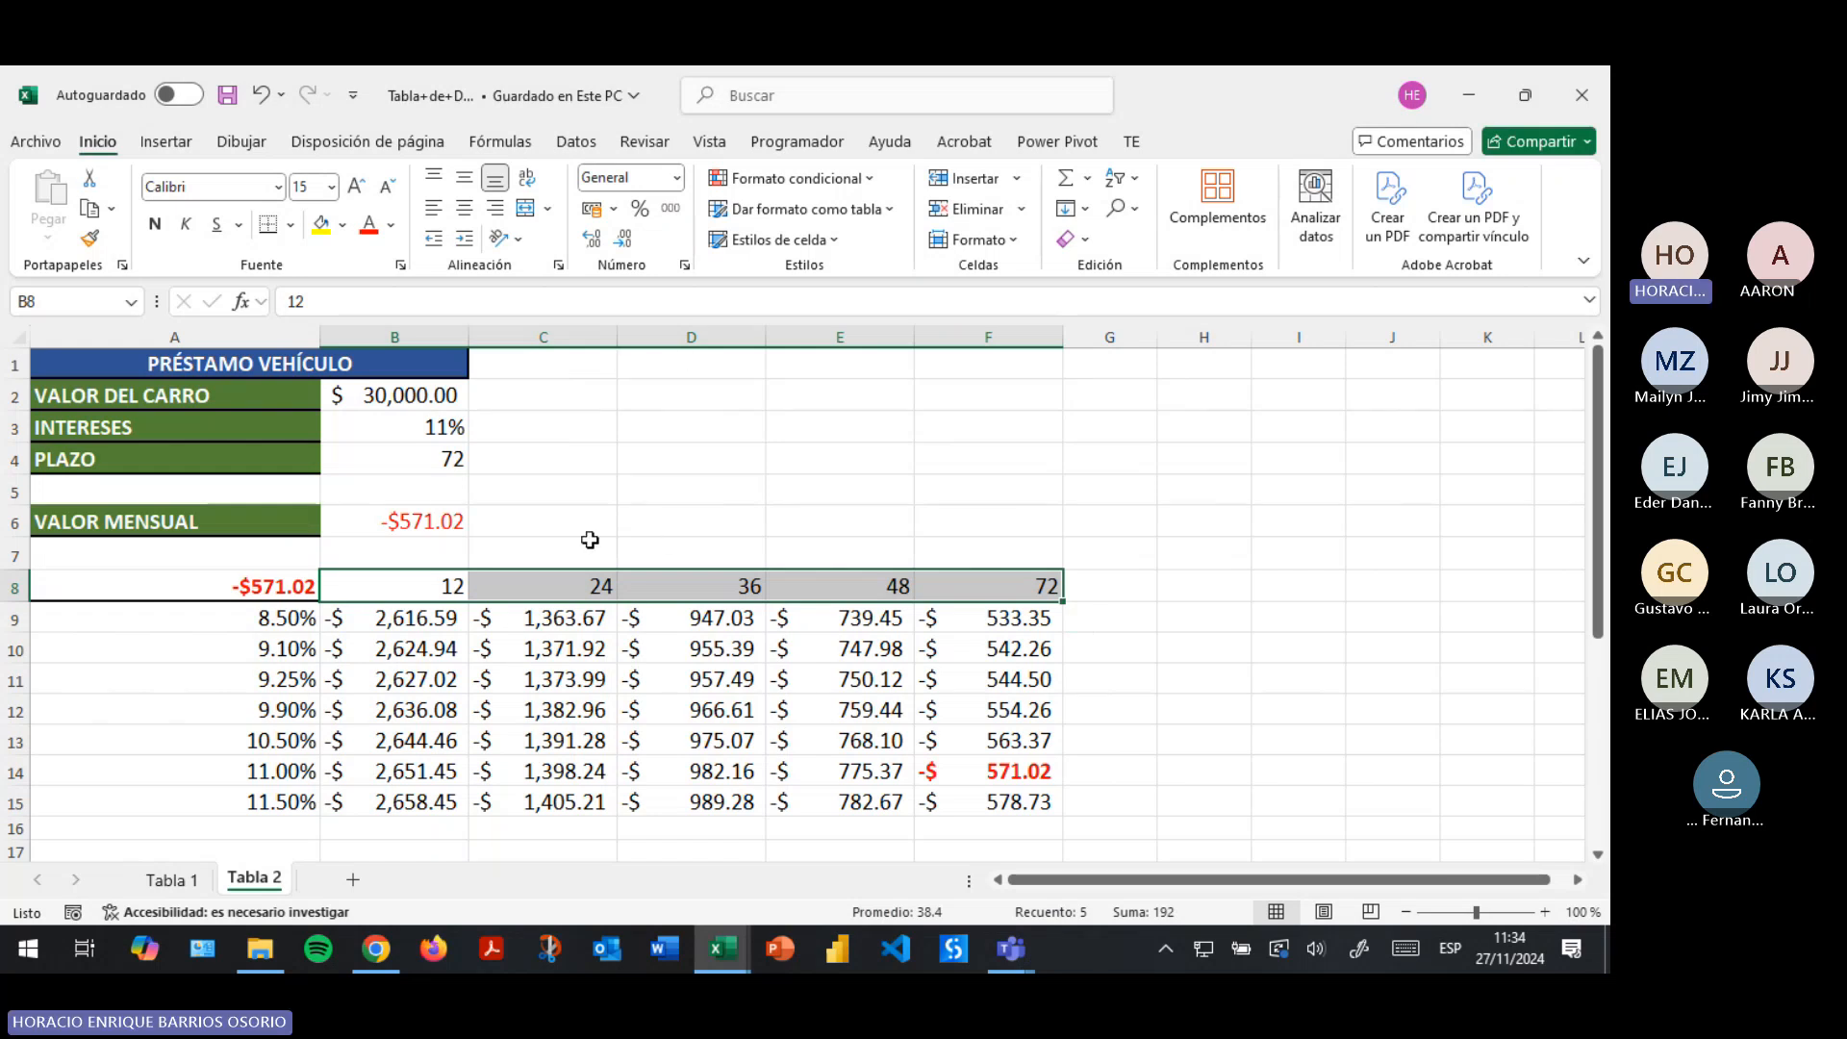
{"action": "left_click_drag", "start_coordinate": [192, 581], "coordinate": [997, 799]}
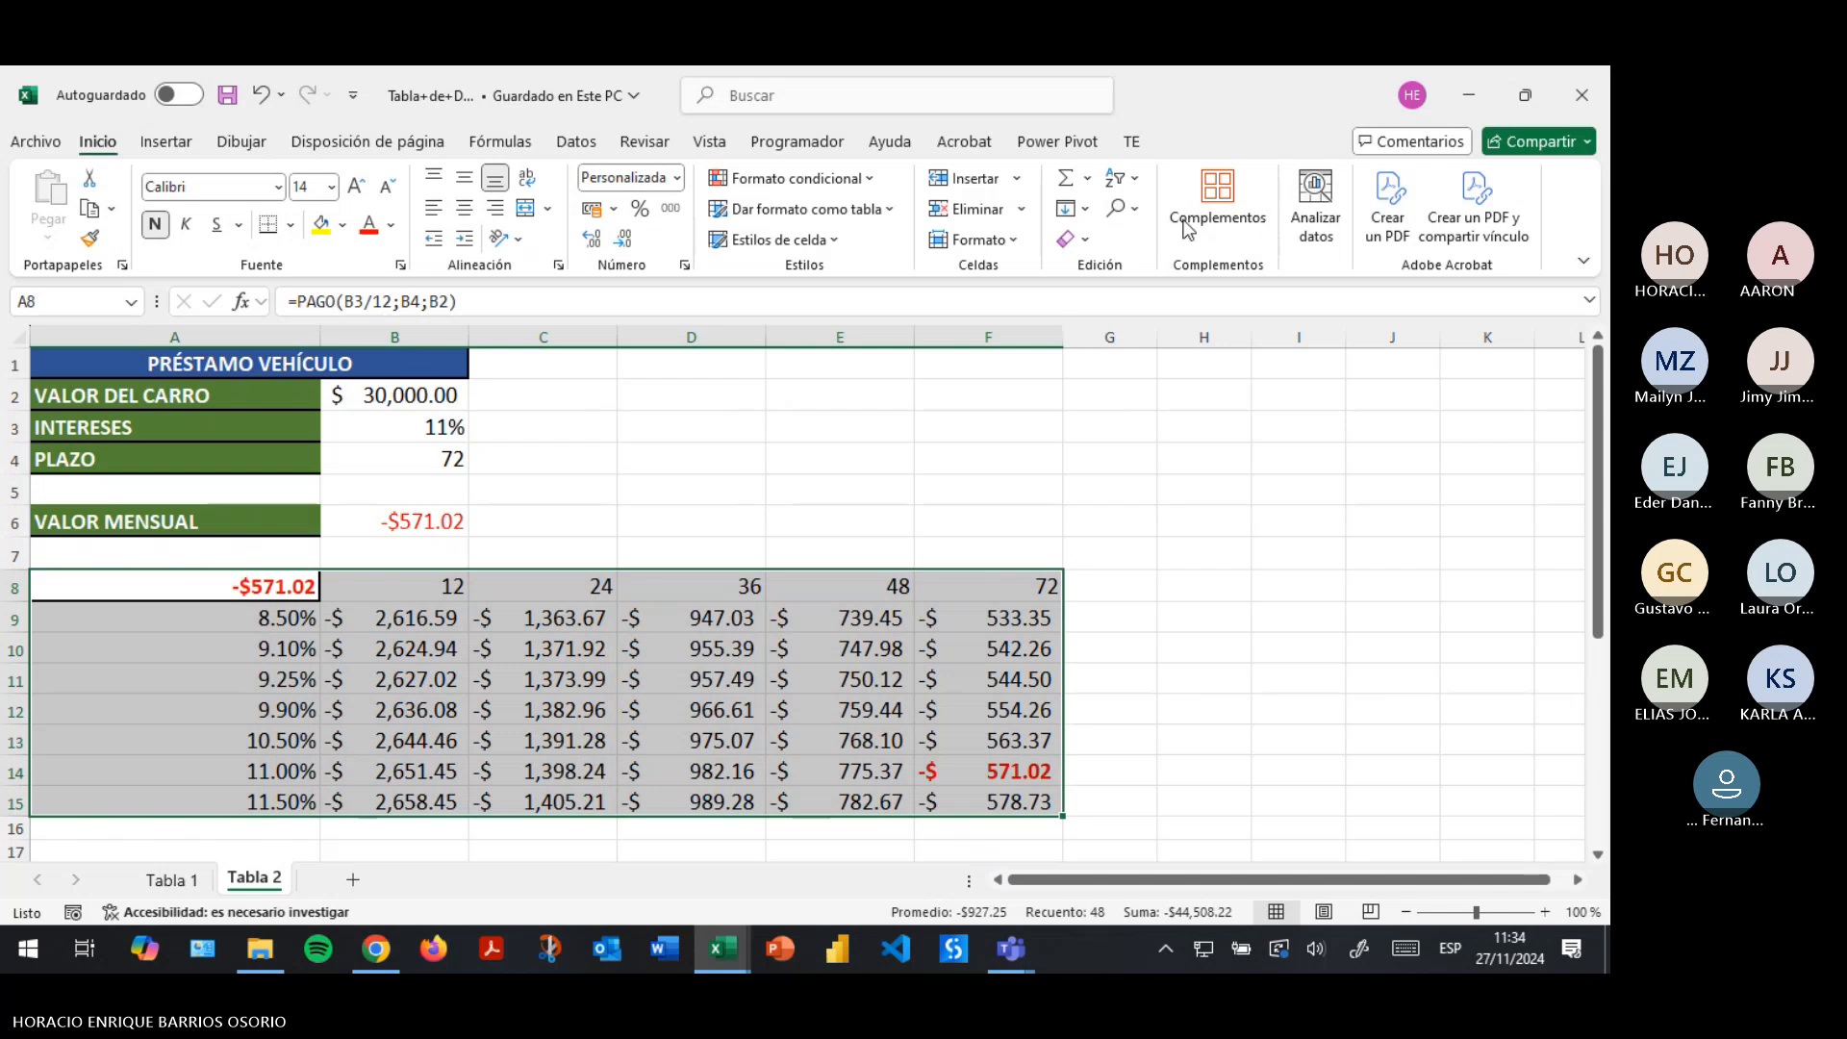
{"action": "left_click", "coordinate": [499, 141]}
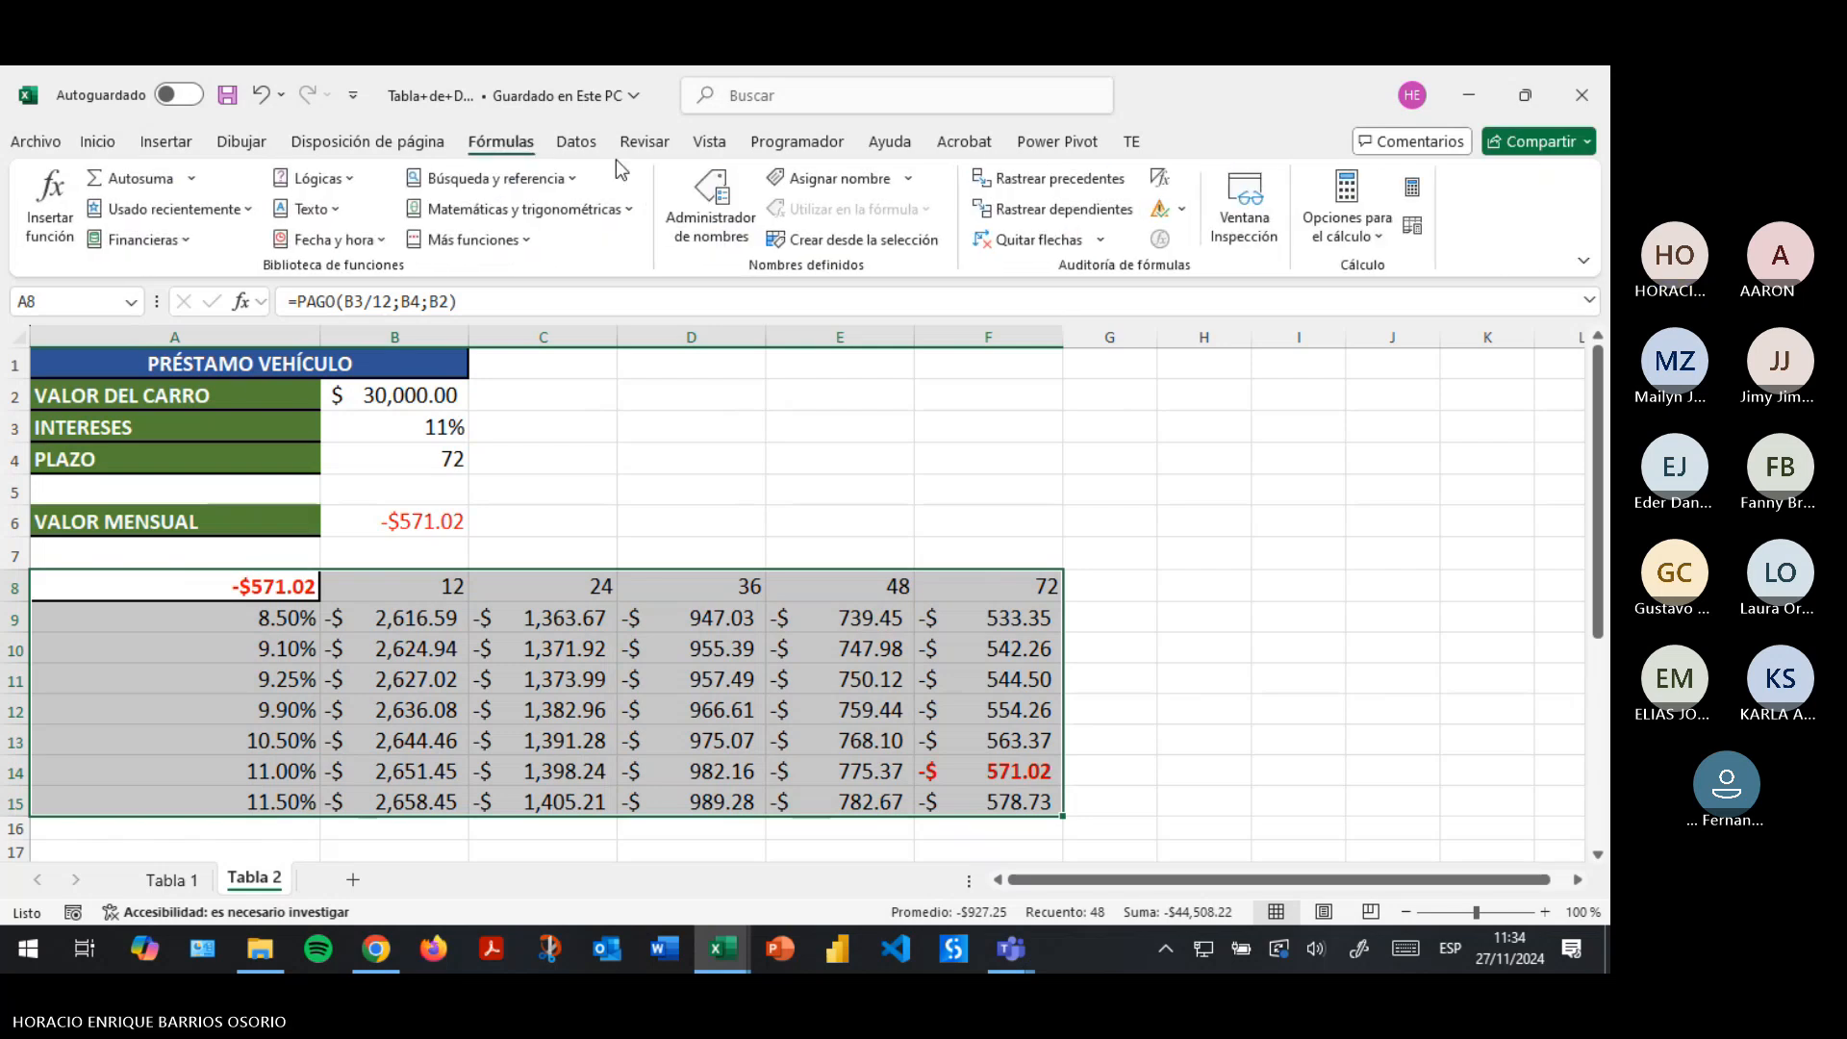
{"action": "left_click", "coordinate": [578, 142]}
{"action": "left_click", "coordinate": [1212, 214]}
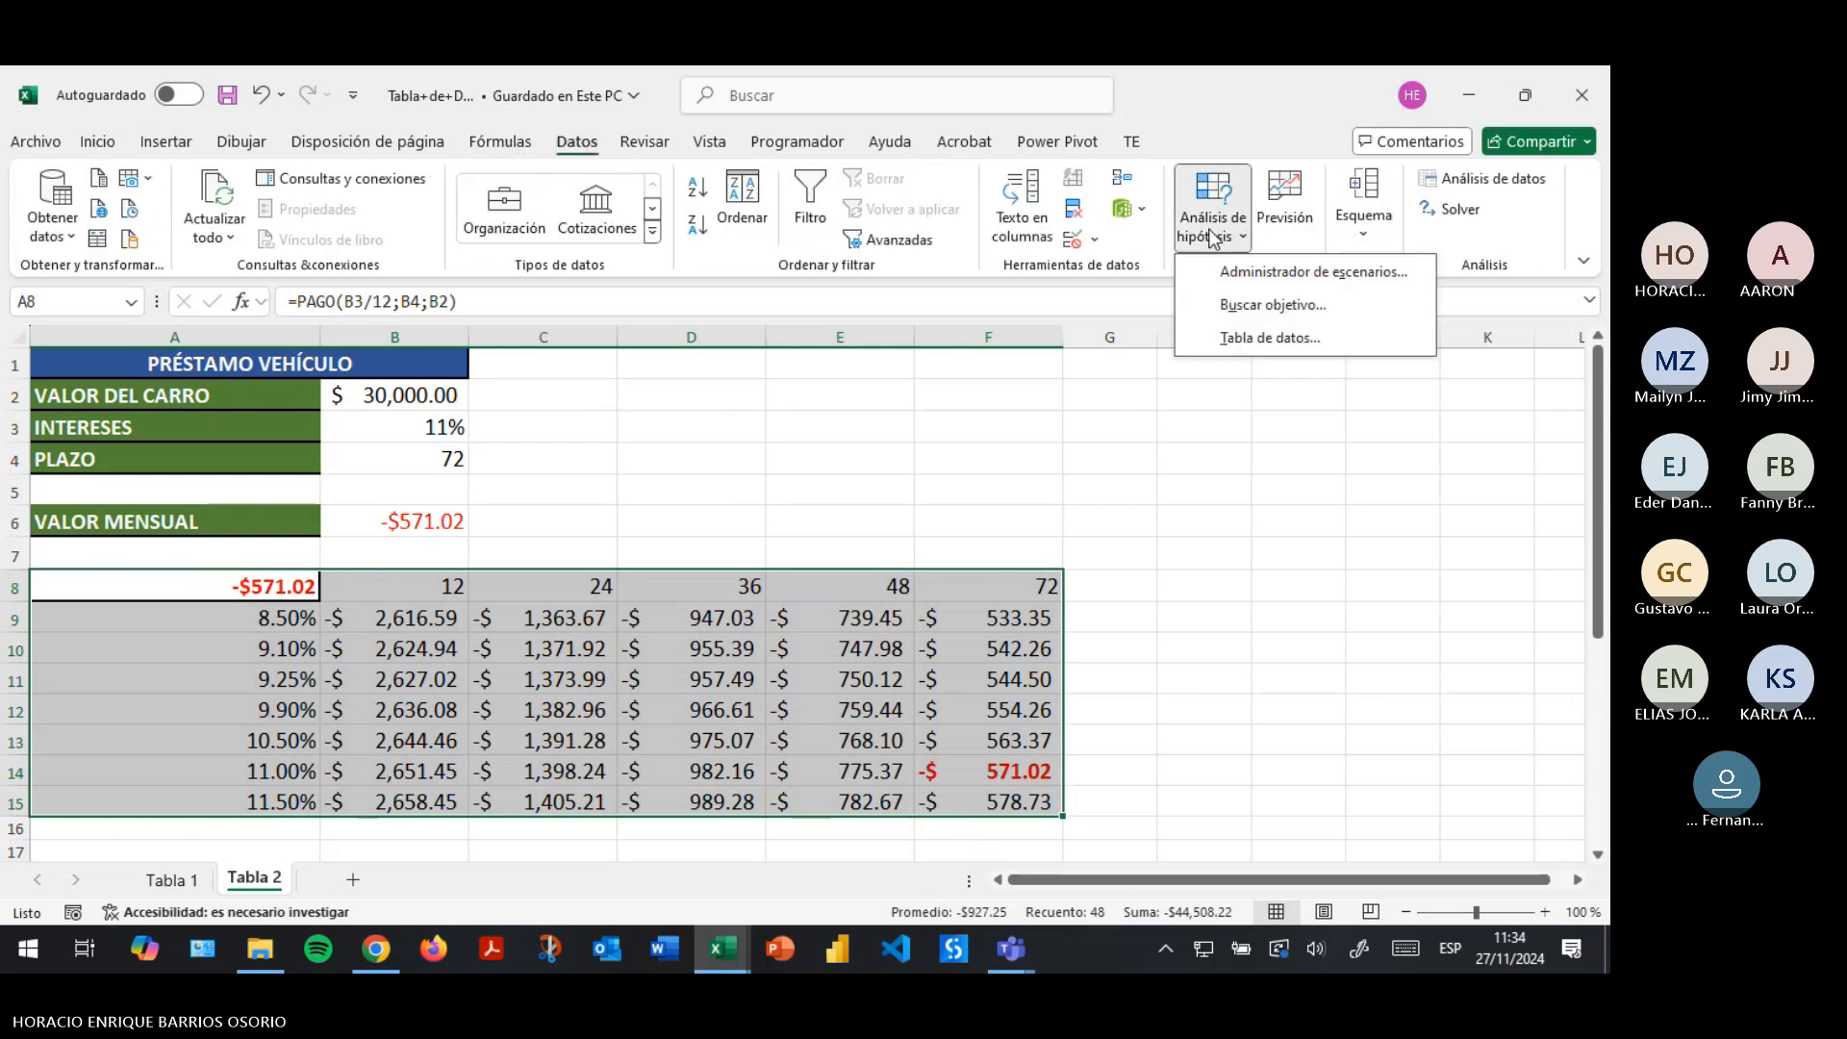
{"action": "left_click", "coordinate": [813, 516]}
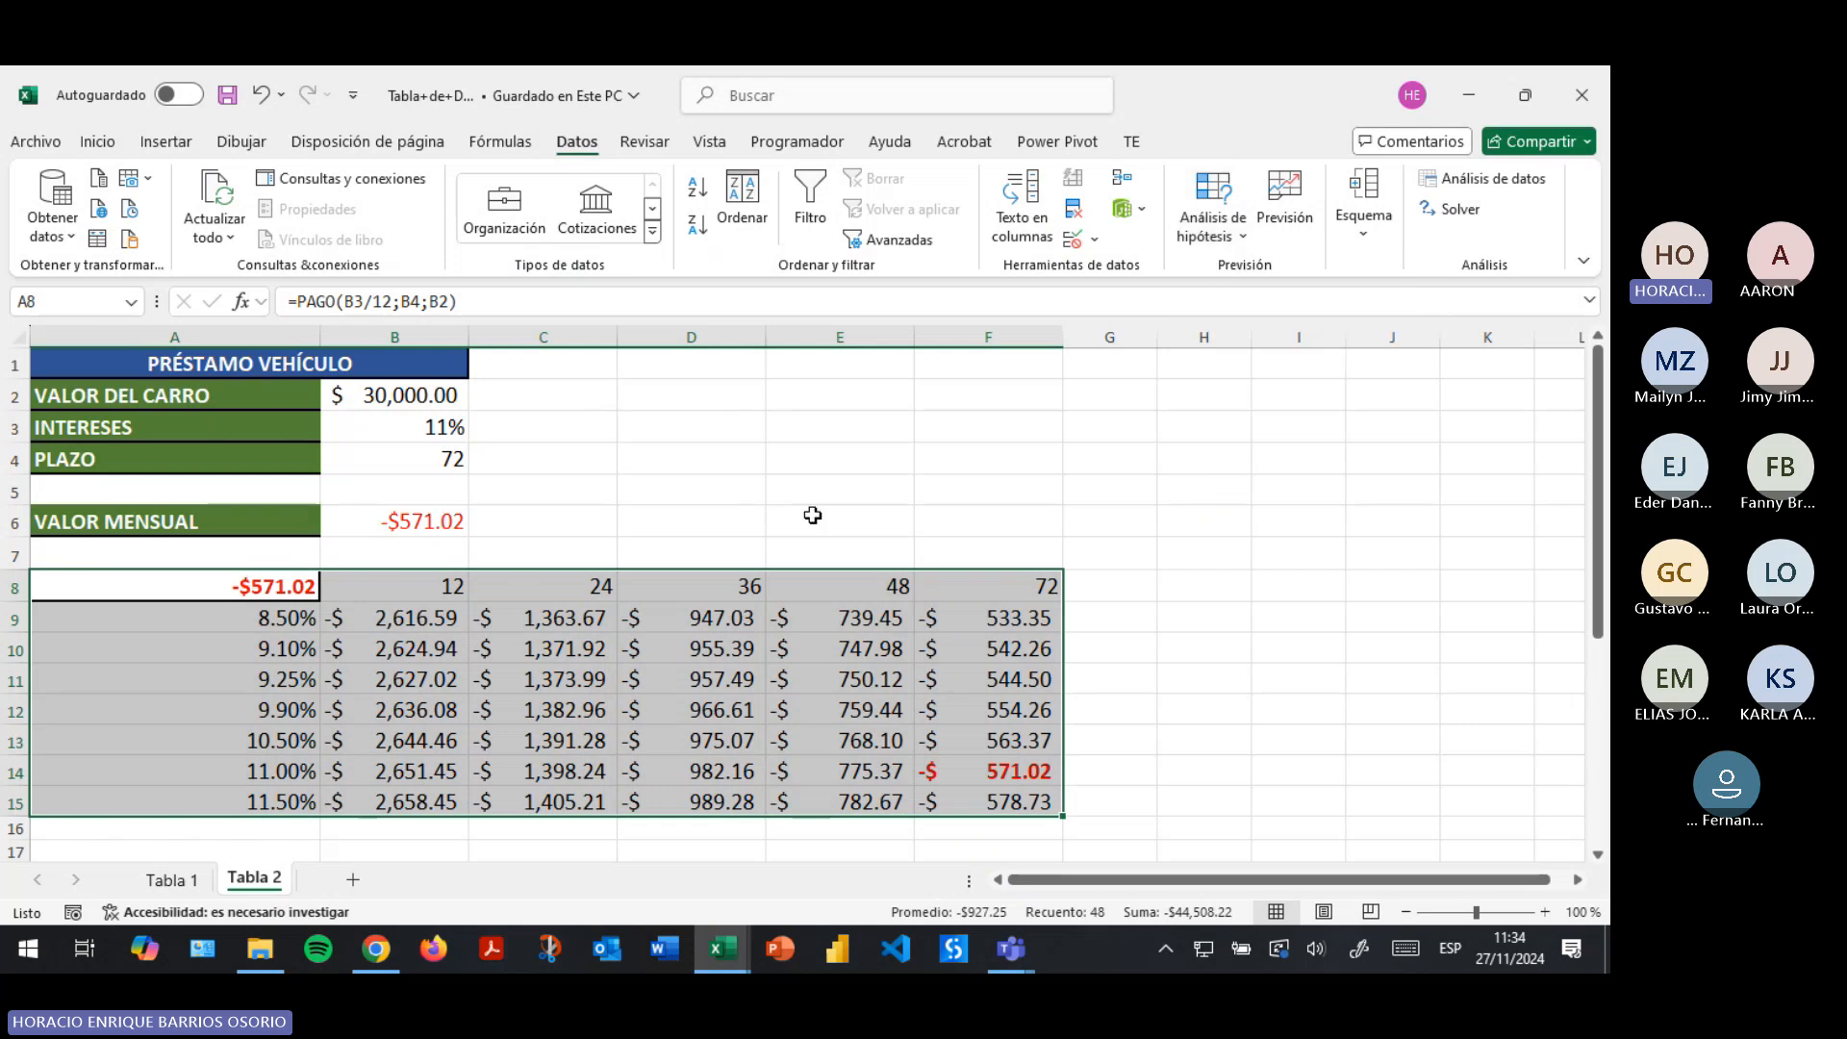
{"action": "left_click", "coordinate": [813, 516]}
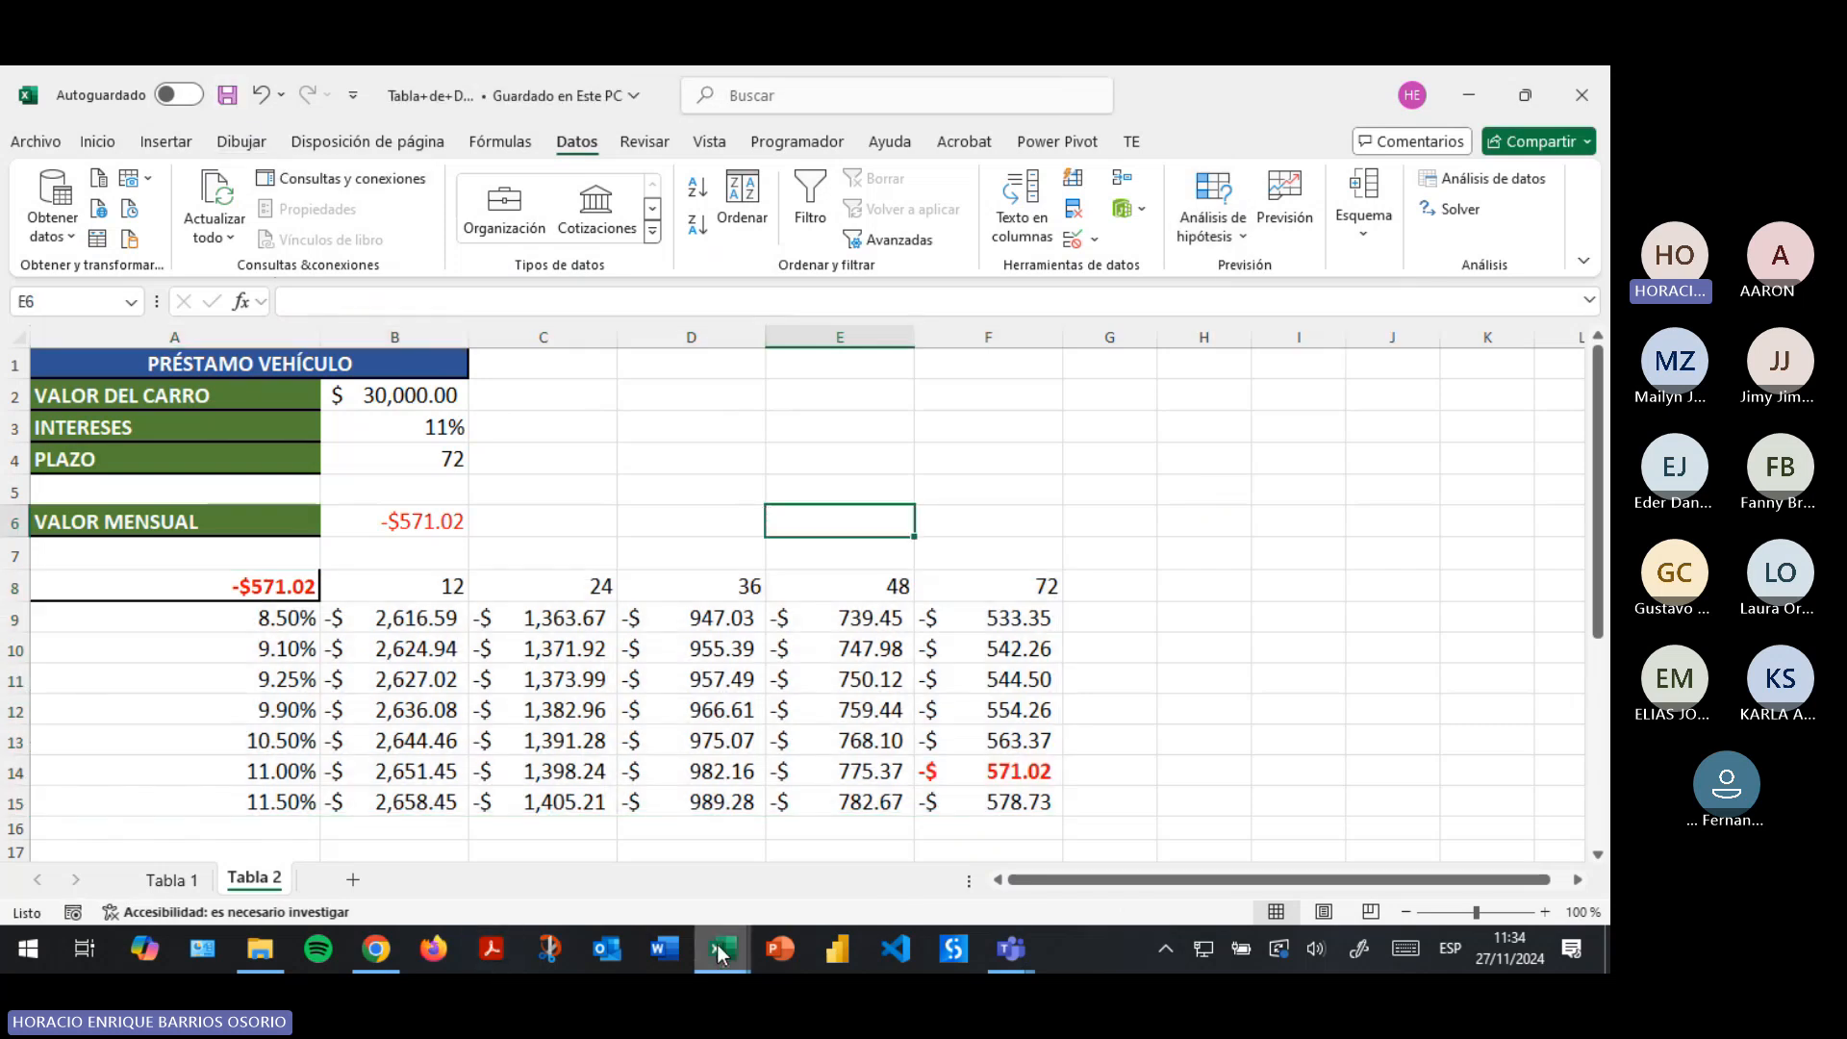
Switch to the Escenarios workbook and review its product list in column A, from the PRODUCTO header to the TOTAL row.
{"action": "mouse_move", "coordinate": [722, 953]}
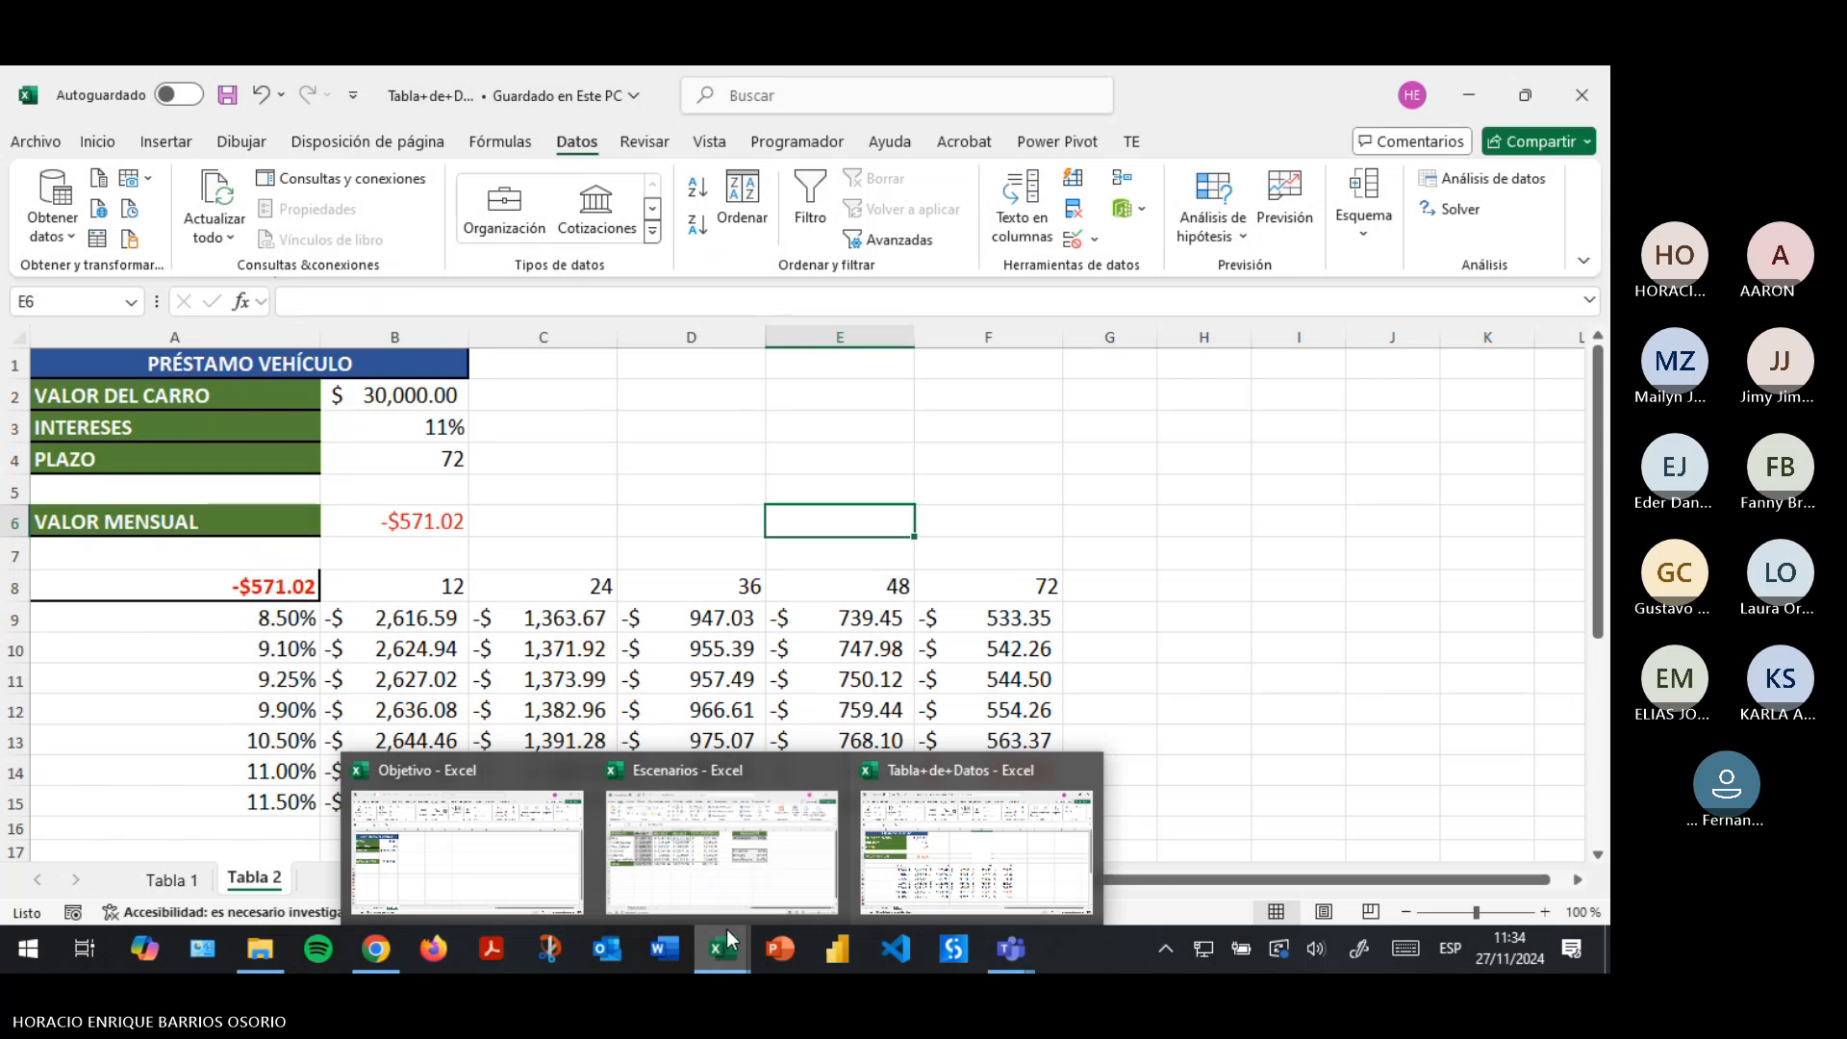
{"action": "left_click", "coordinate": [722, 847]}
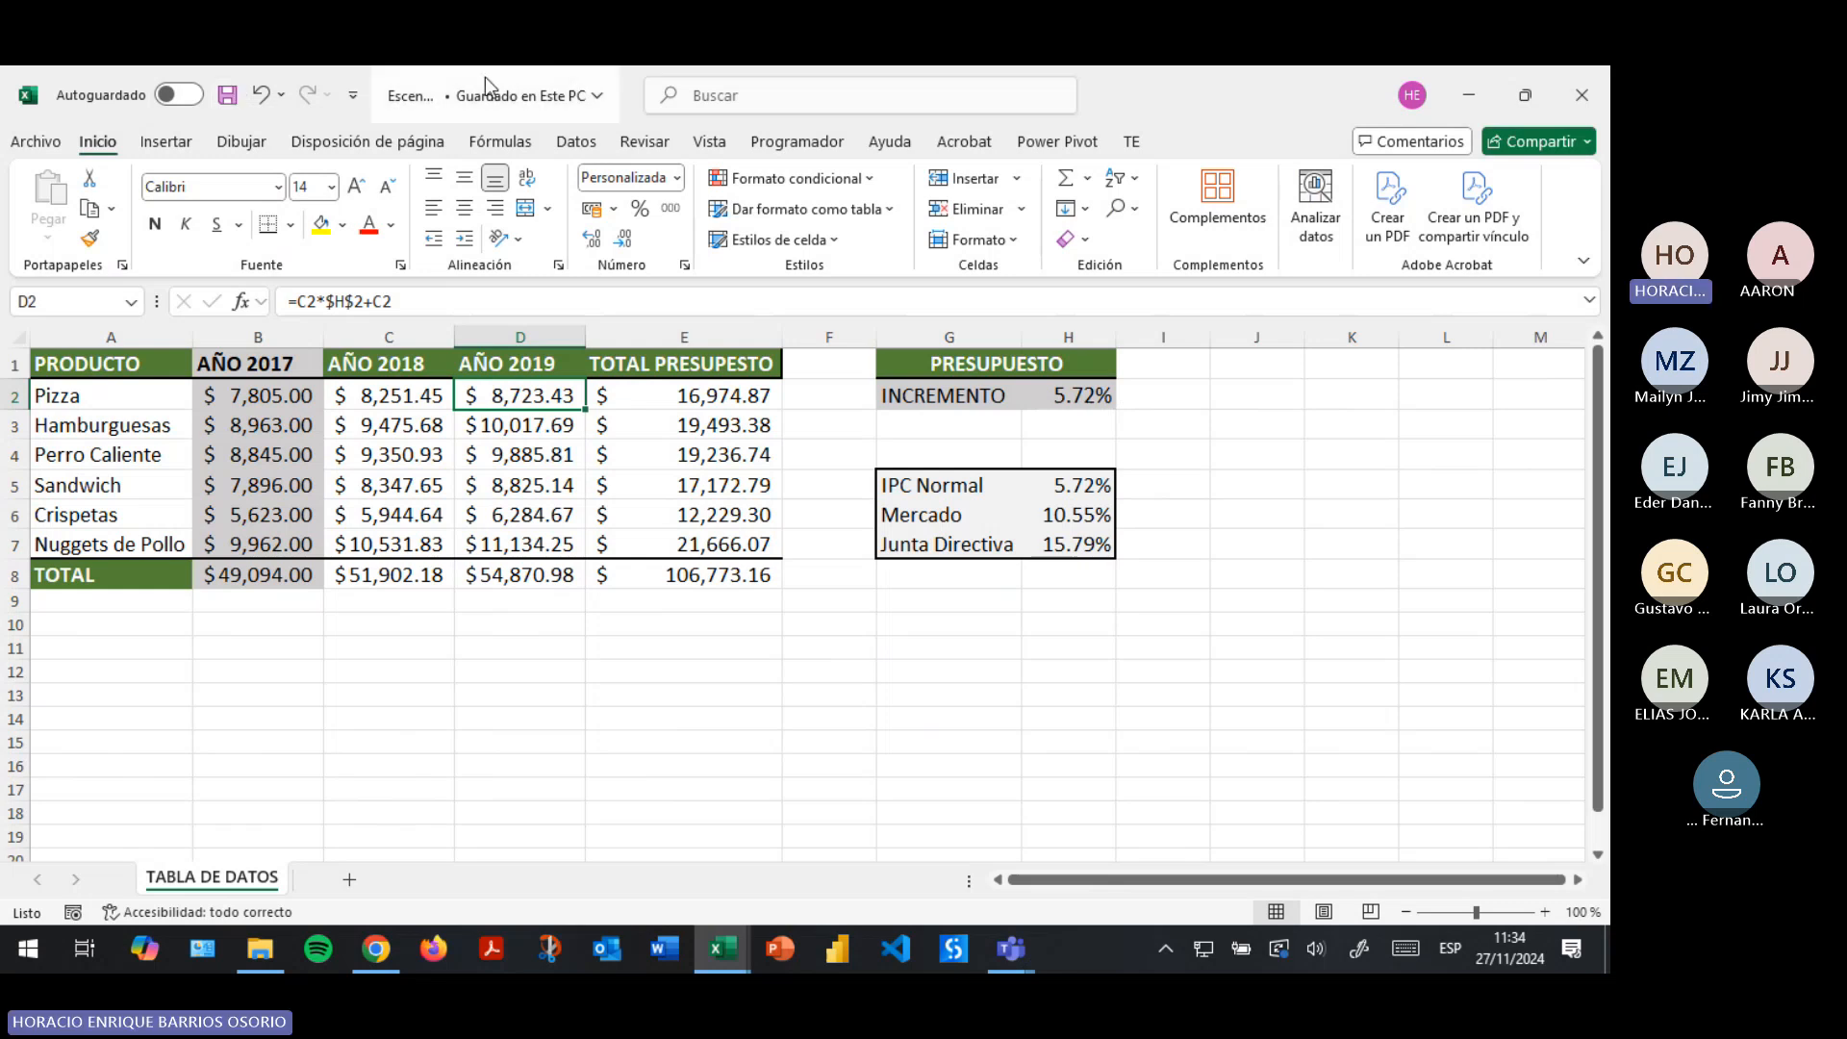
{"action": "left_click", "coordinate": [182, 461]}
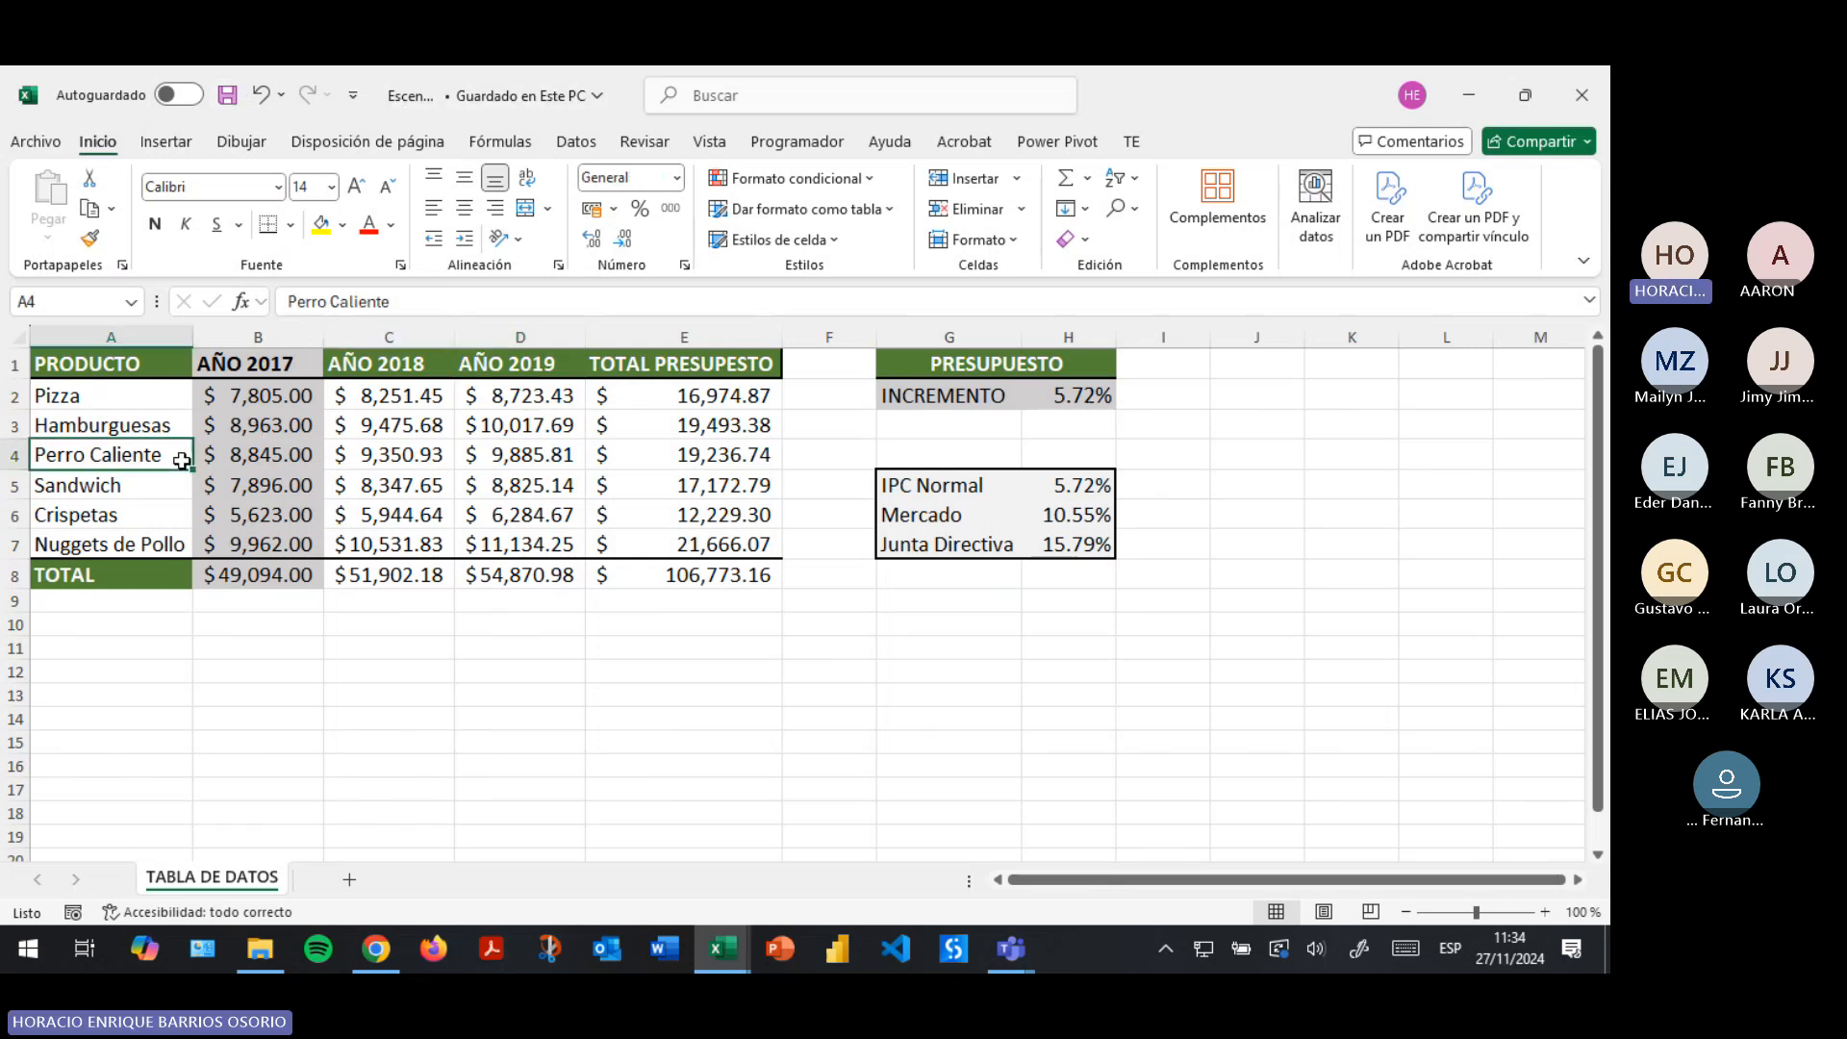
{"action": "left_click", "coordinate": [147, 366]}
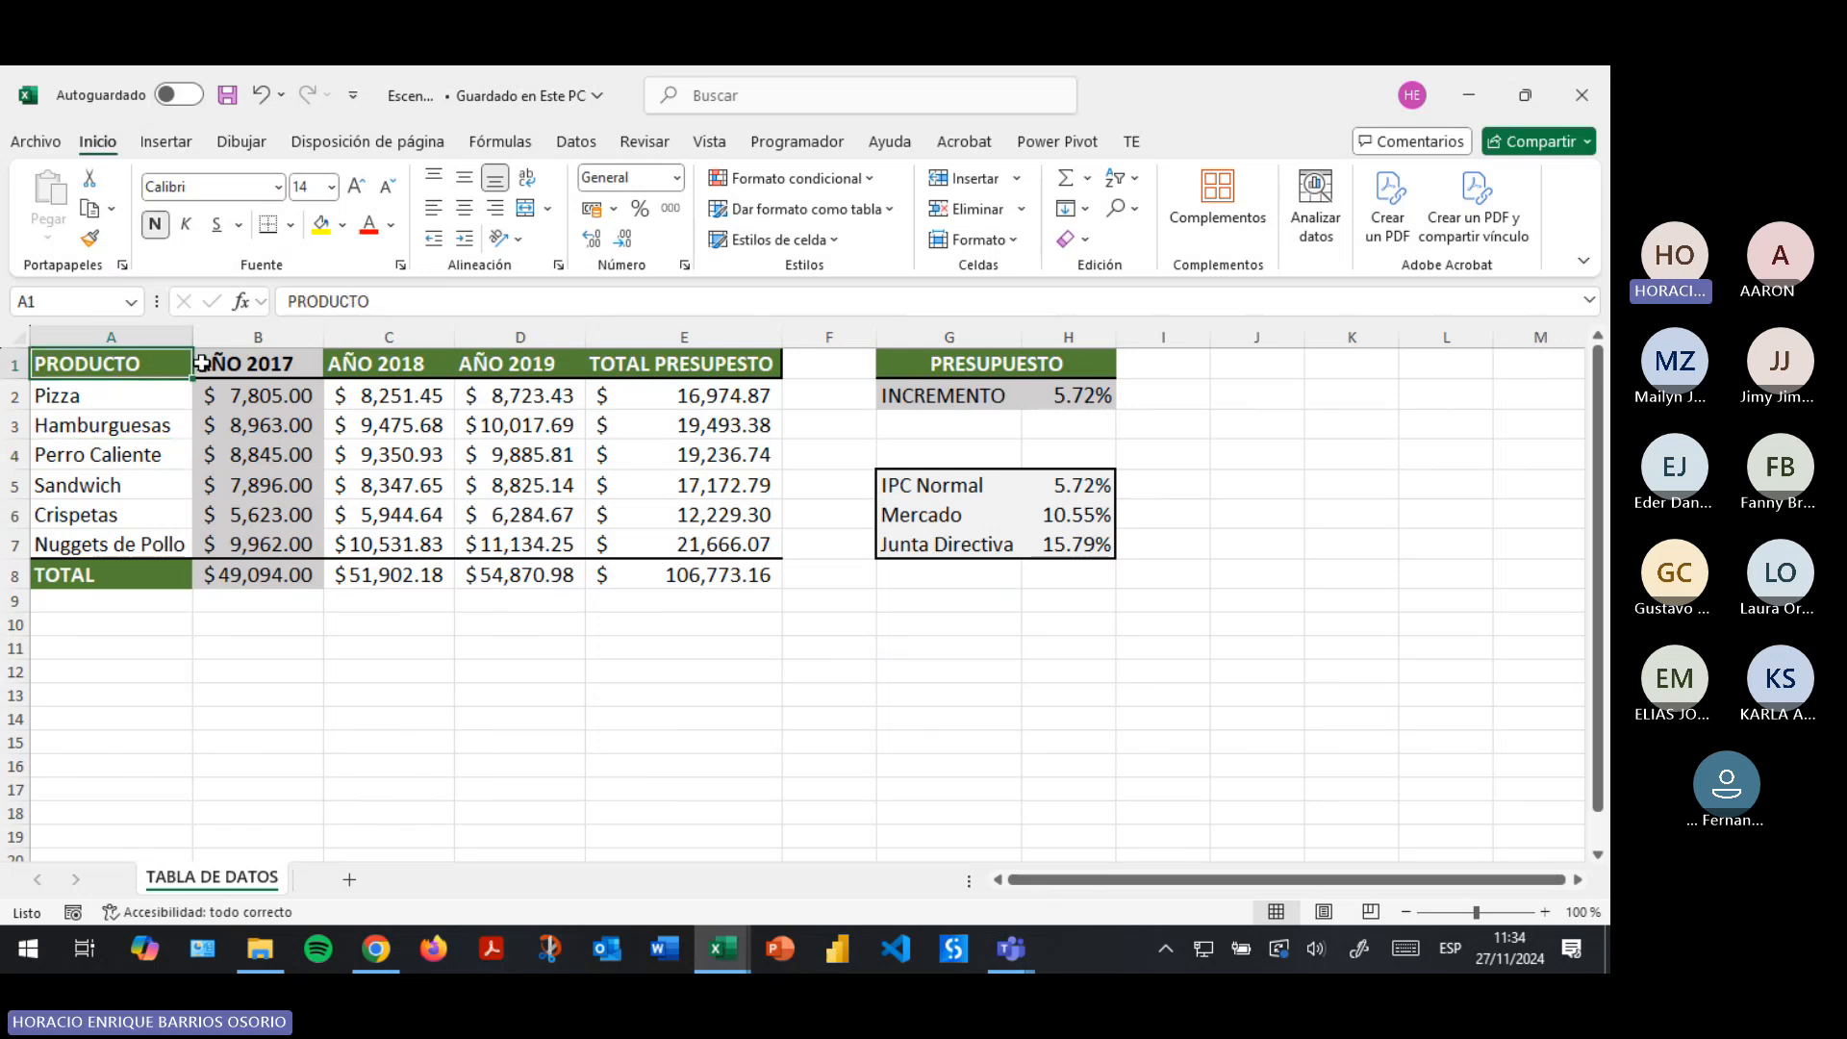
{"action": "left_click", "coordinate": [104, 405]}
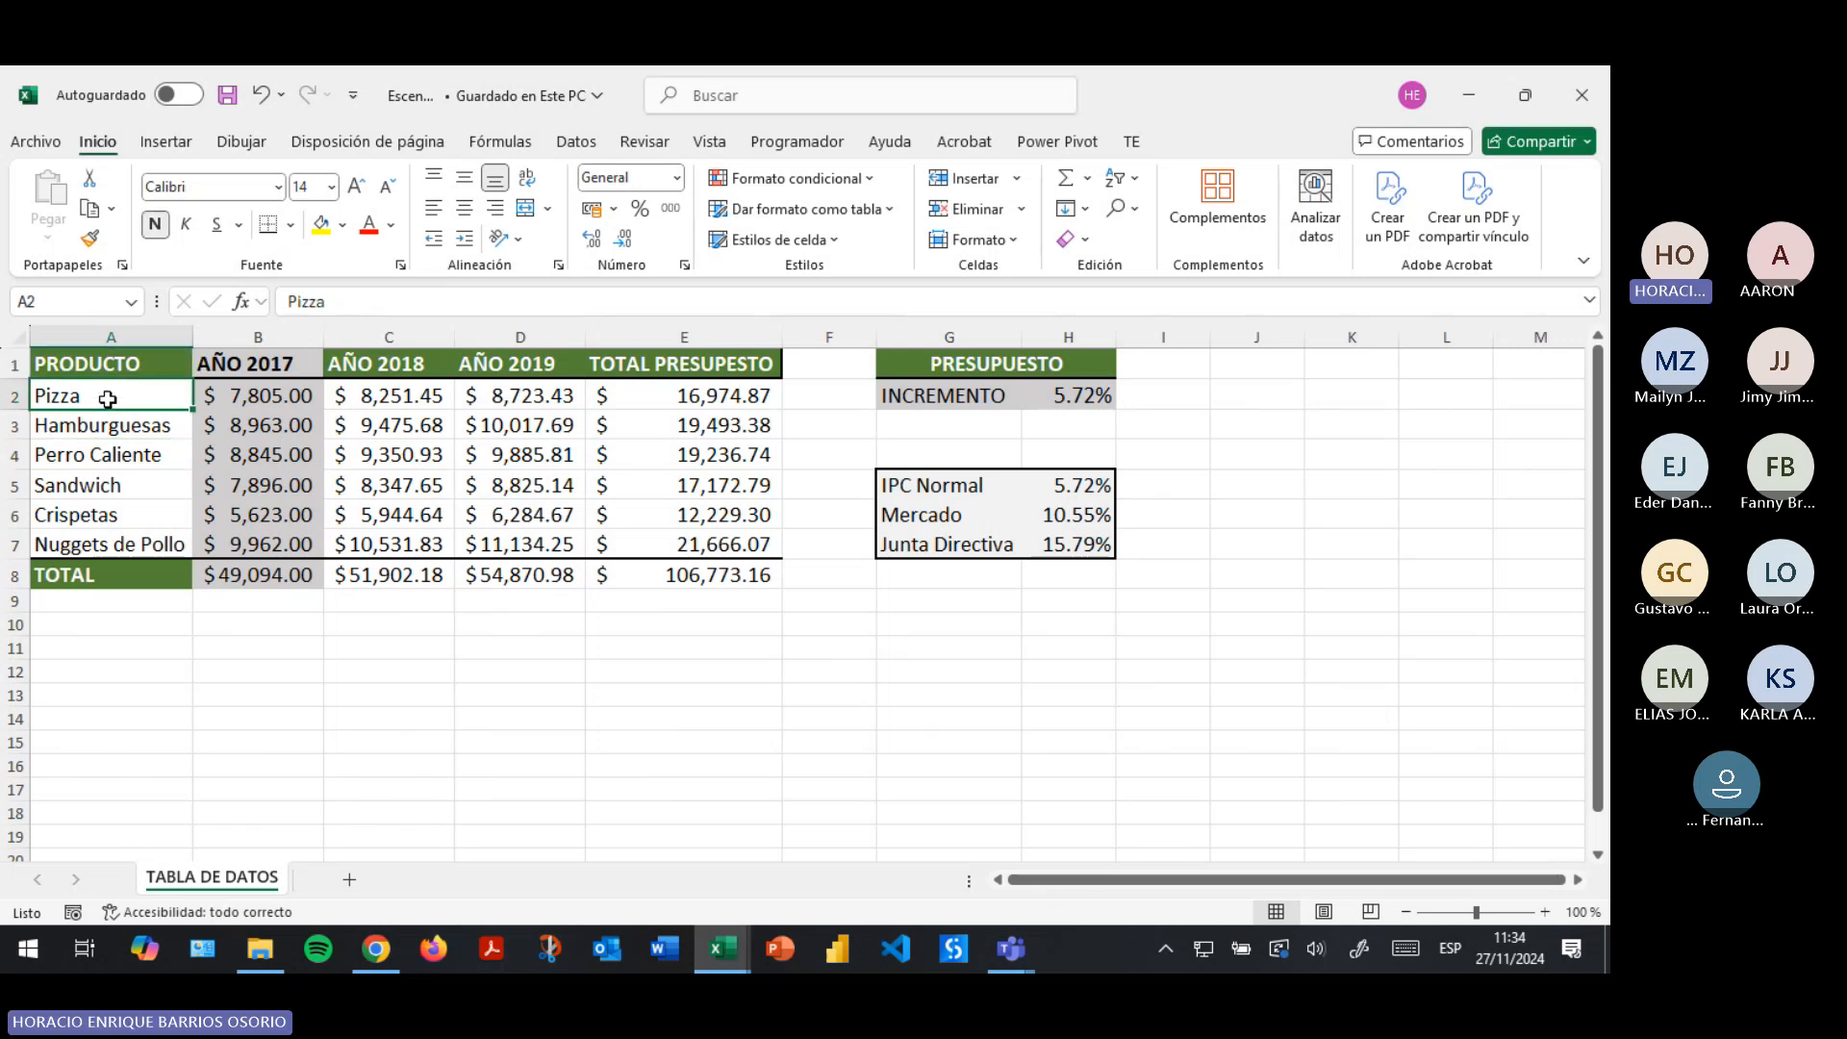
{"action": "left_click", "coordinate": [132, 481]}
{"action": "left_click", "coordinate": [163, 508]}
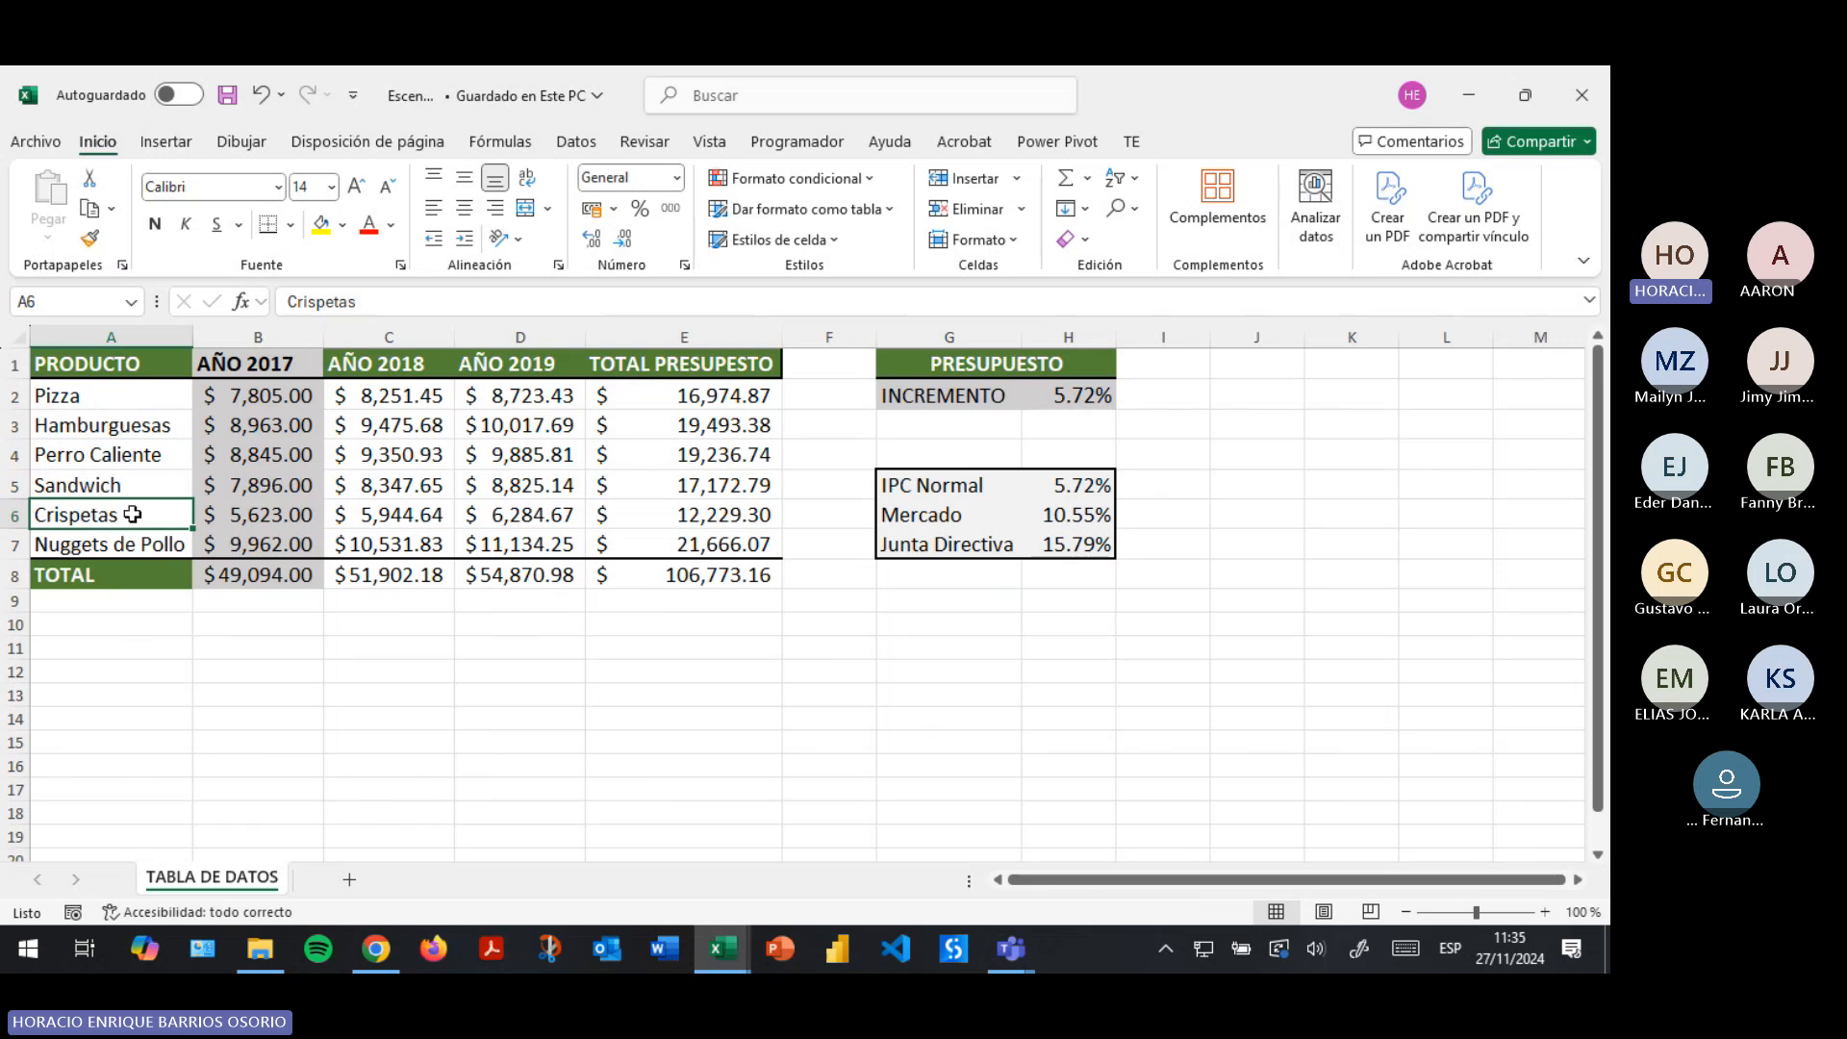
{"action": "left_click", "coordinate": [115, 543]}
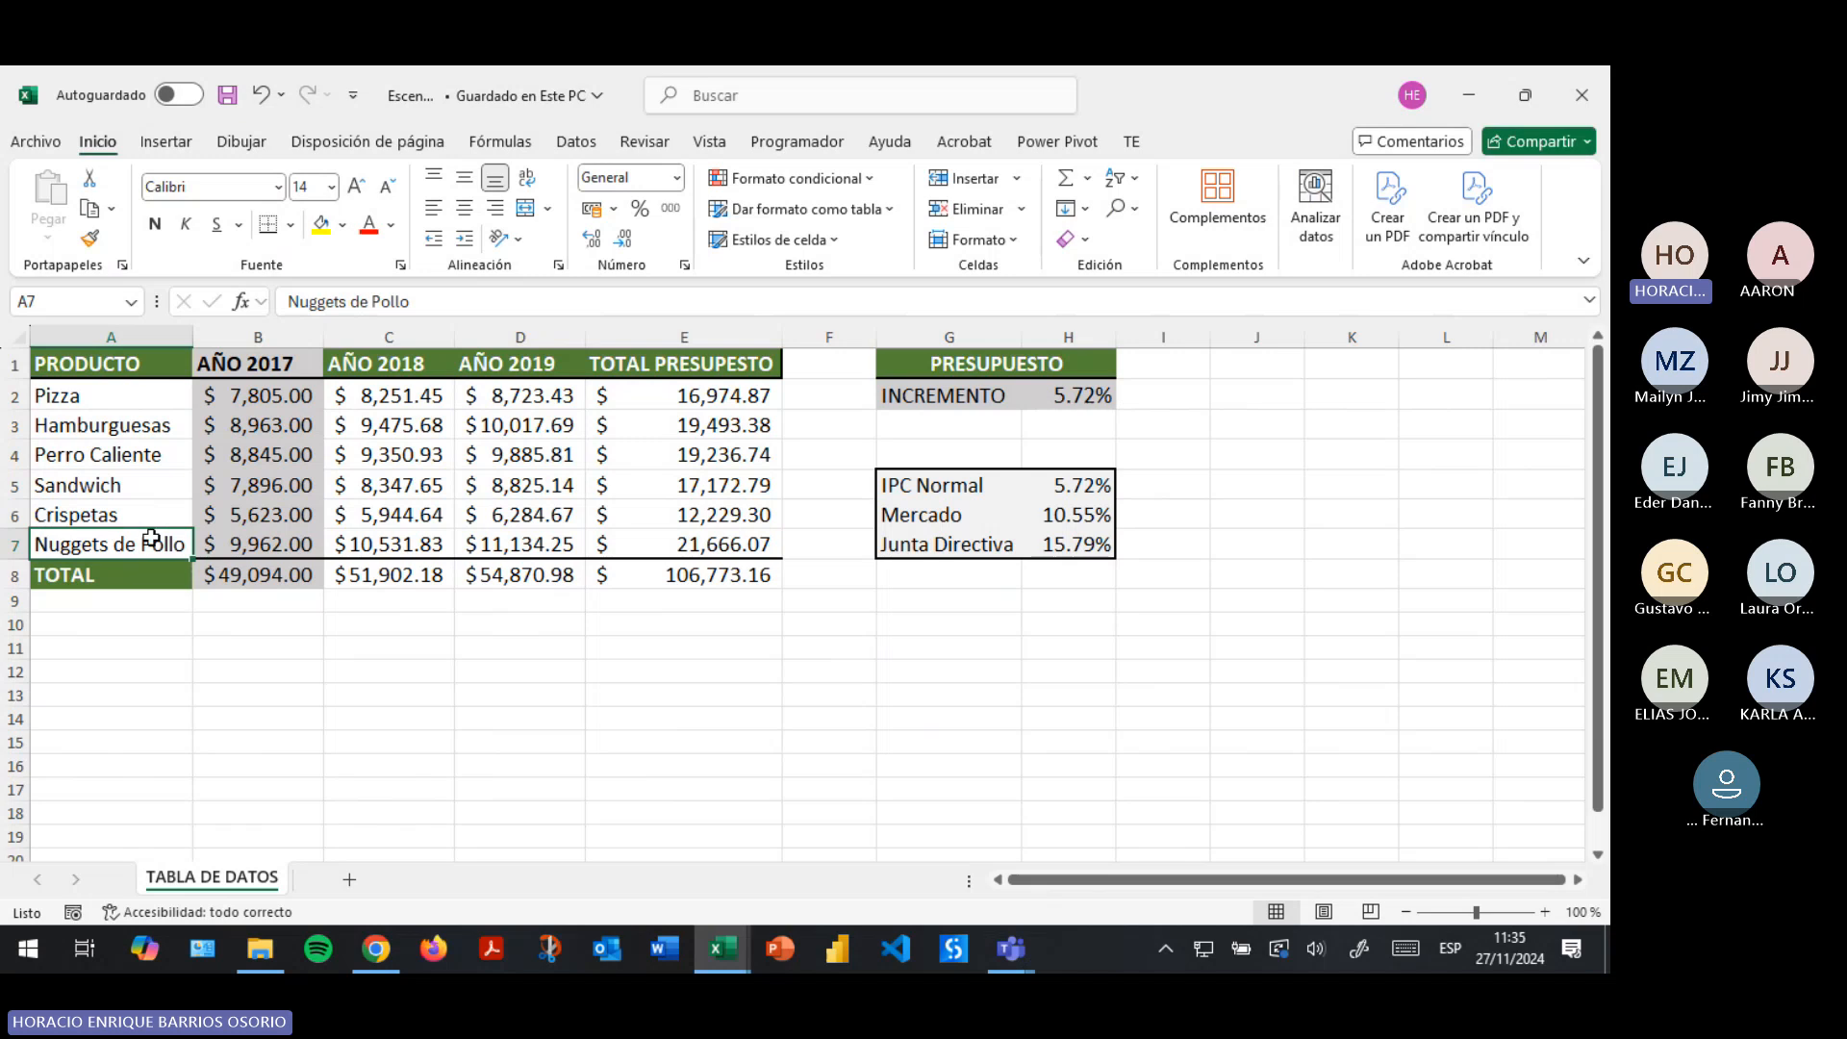
{"action": "left_click", "coordinate": [130, 576]}
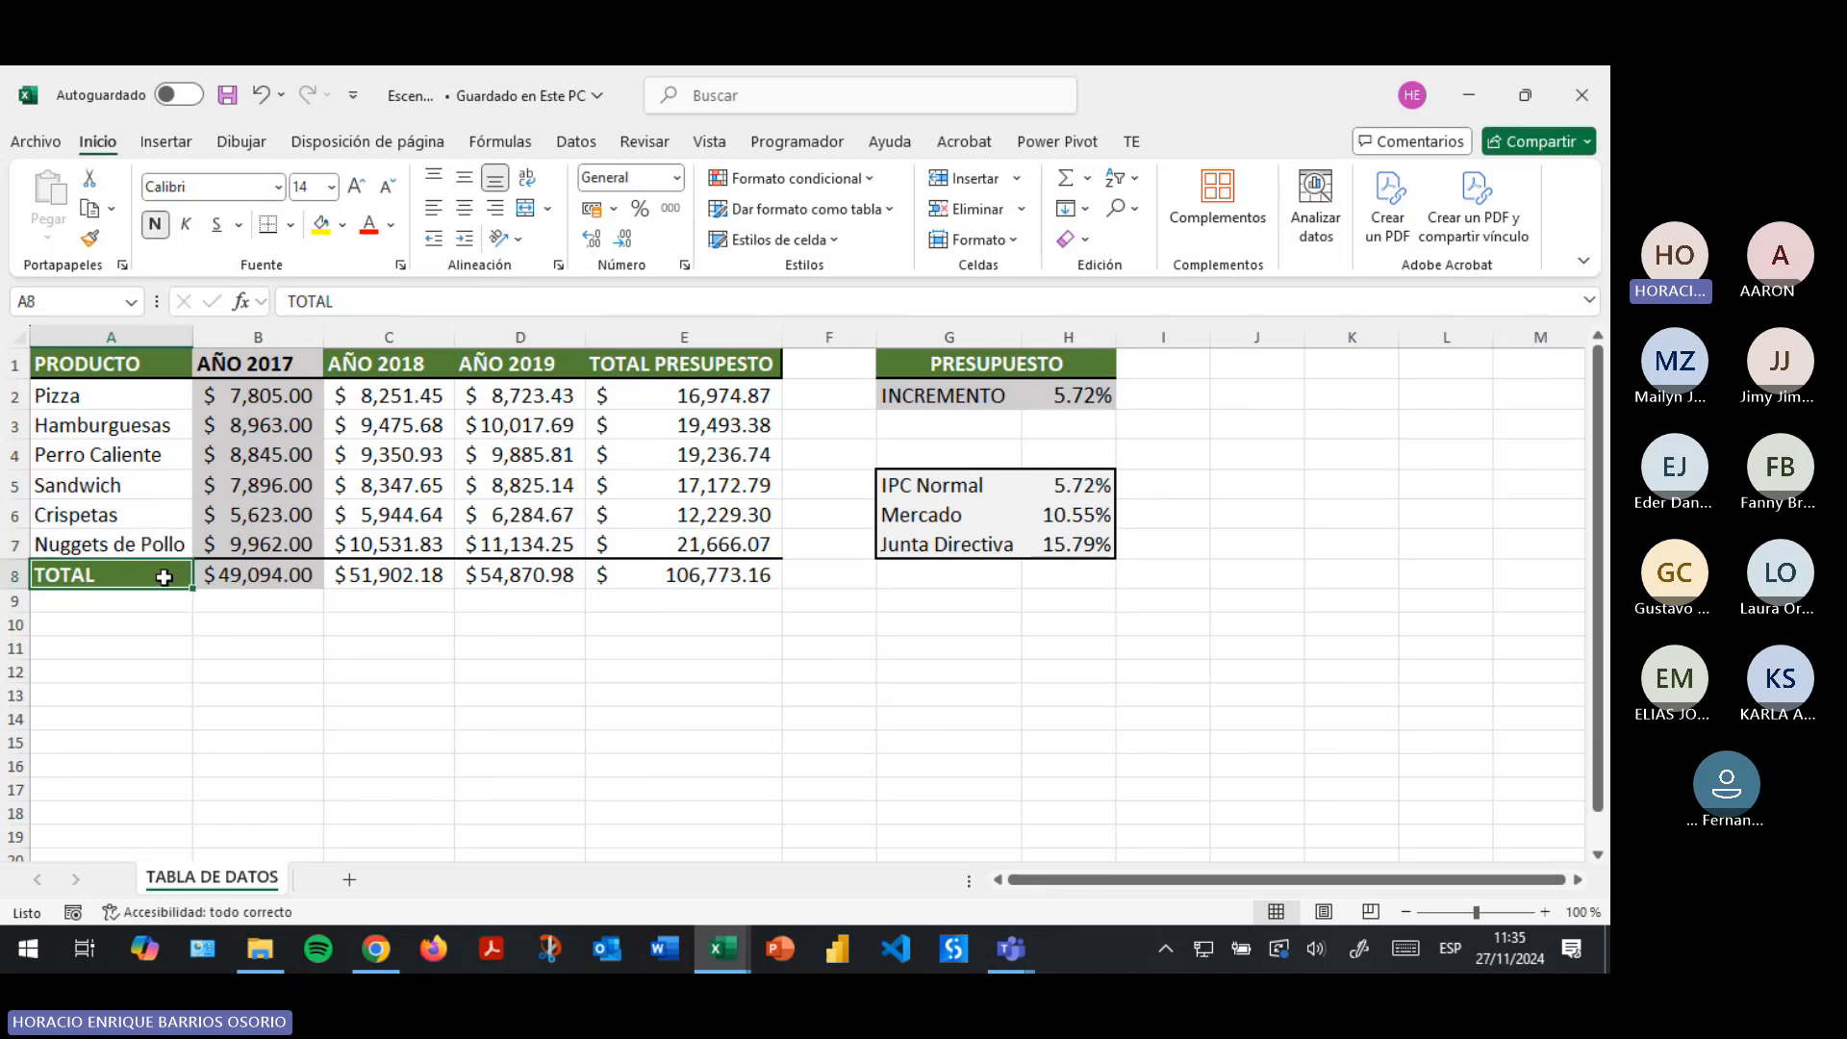
Inspect the formulas in the TOTAL row for the yearly columns and the budget total.
{"action": "left_click", "coordinate": [269, 572]}
{"action": "left_click", "coordinate": [391, 289]}
{"action": "key", "text": "Return"}
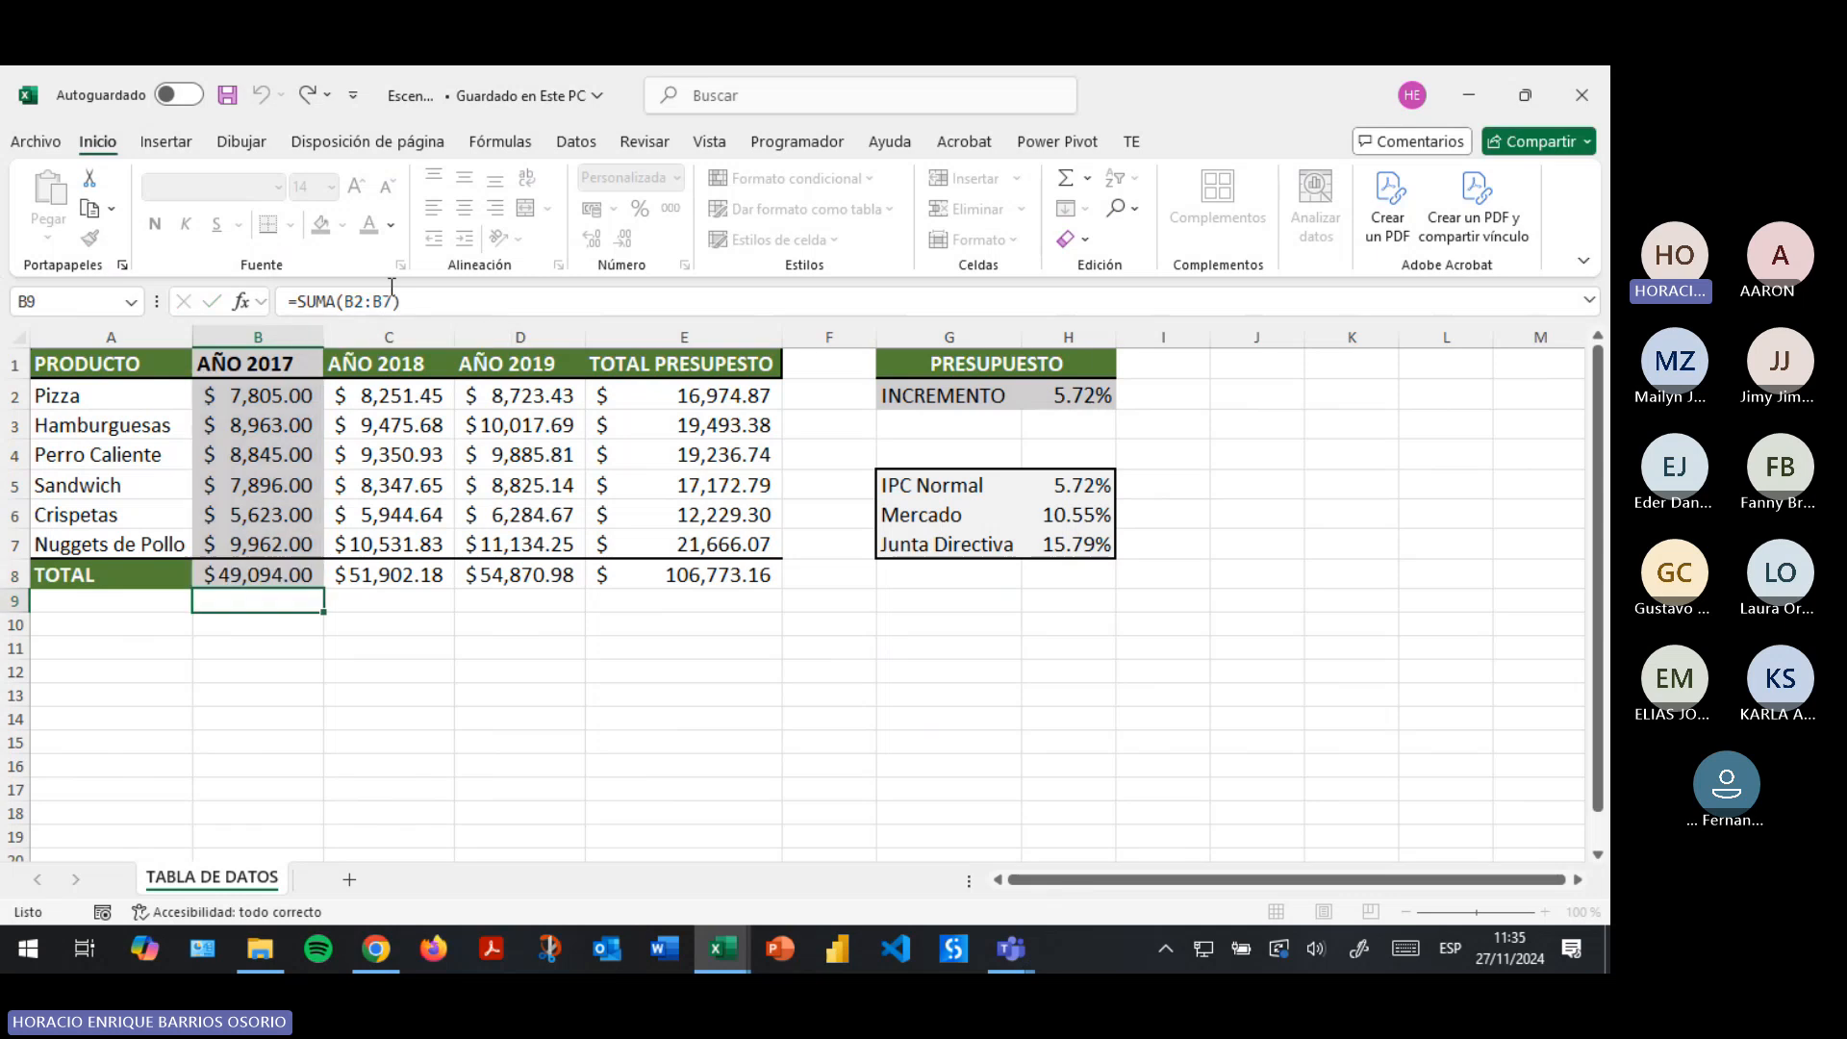
{"action": "key", "text": "Right"}
{"action": "key", "text": "Up"}
{"action": "key", "text": "Right"}
{"action": "key", "text": "Right"}
{"action": "key", "text": "Left"}
{"action": "key", "text": "Left"}
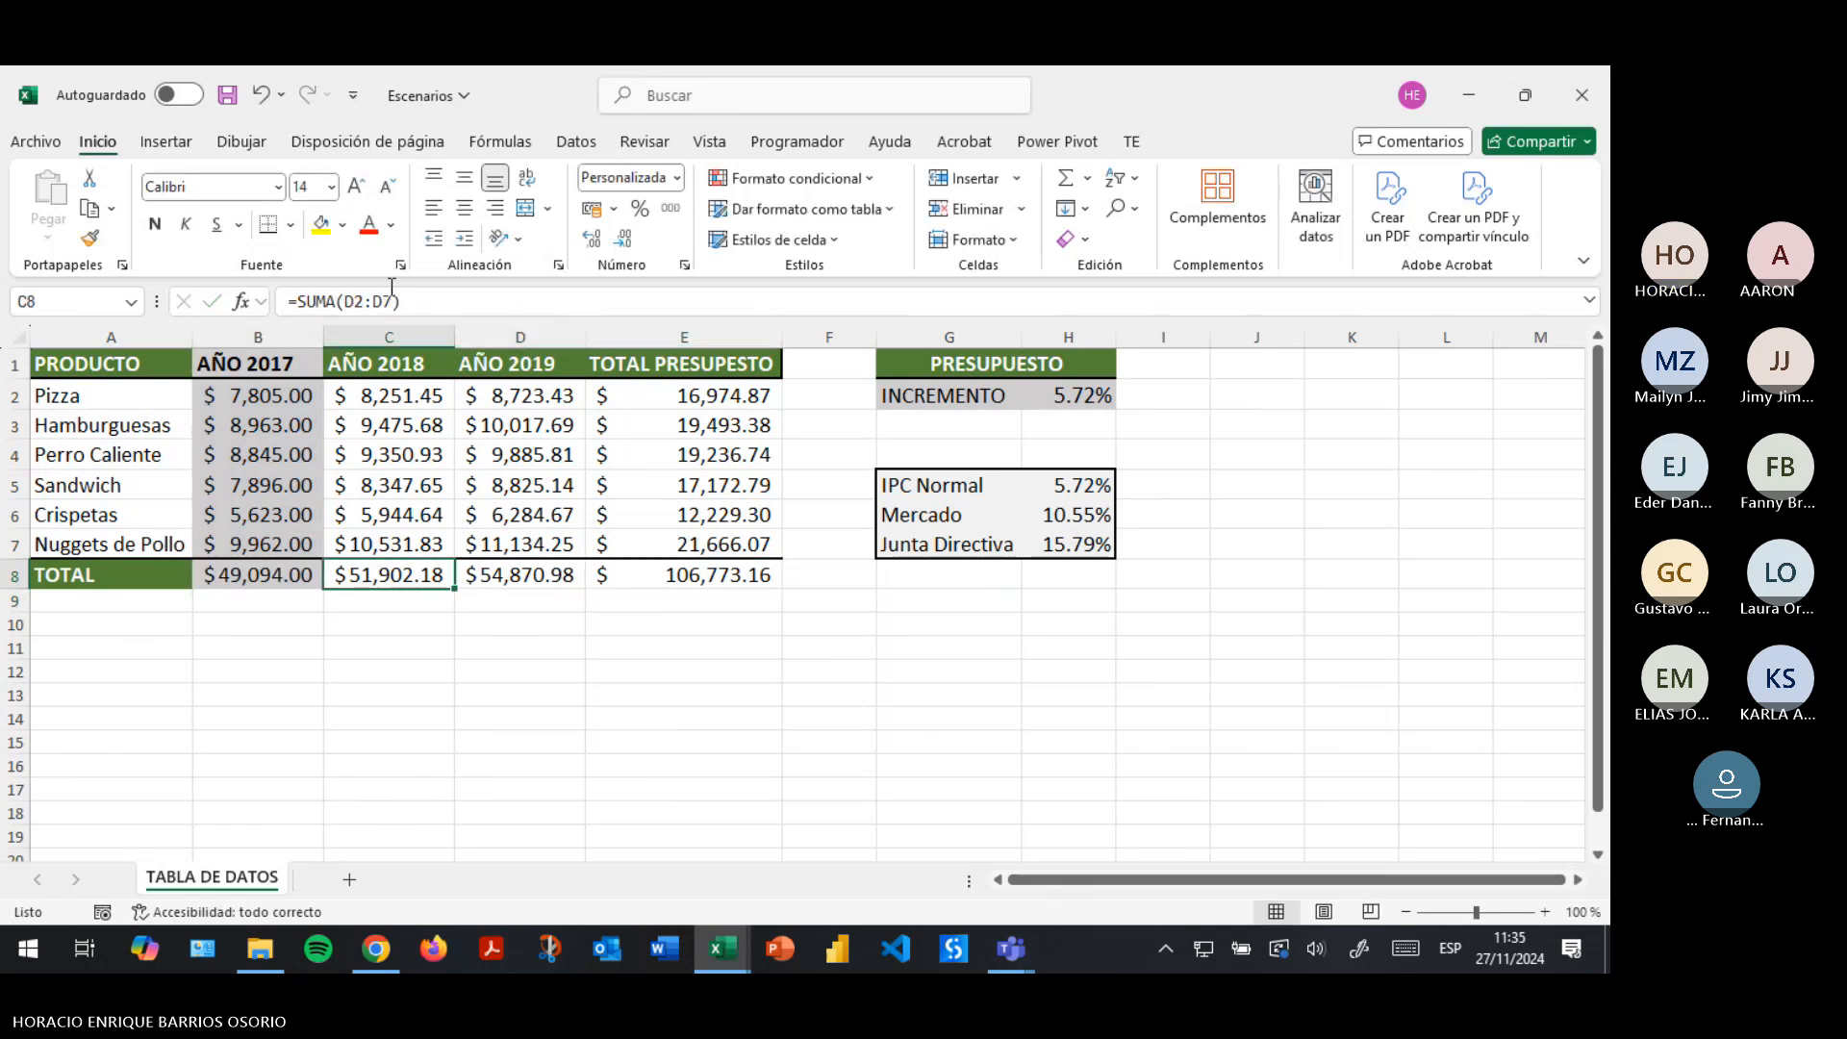
{"action": "key", "text": "Right"}
{"action": "key", "text": "Right"}
{"action": "key", "text": "Right"}
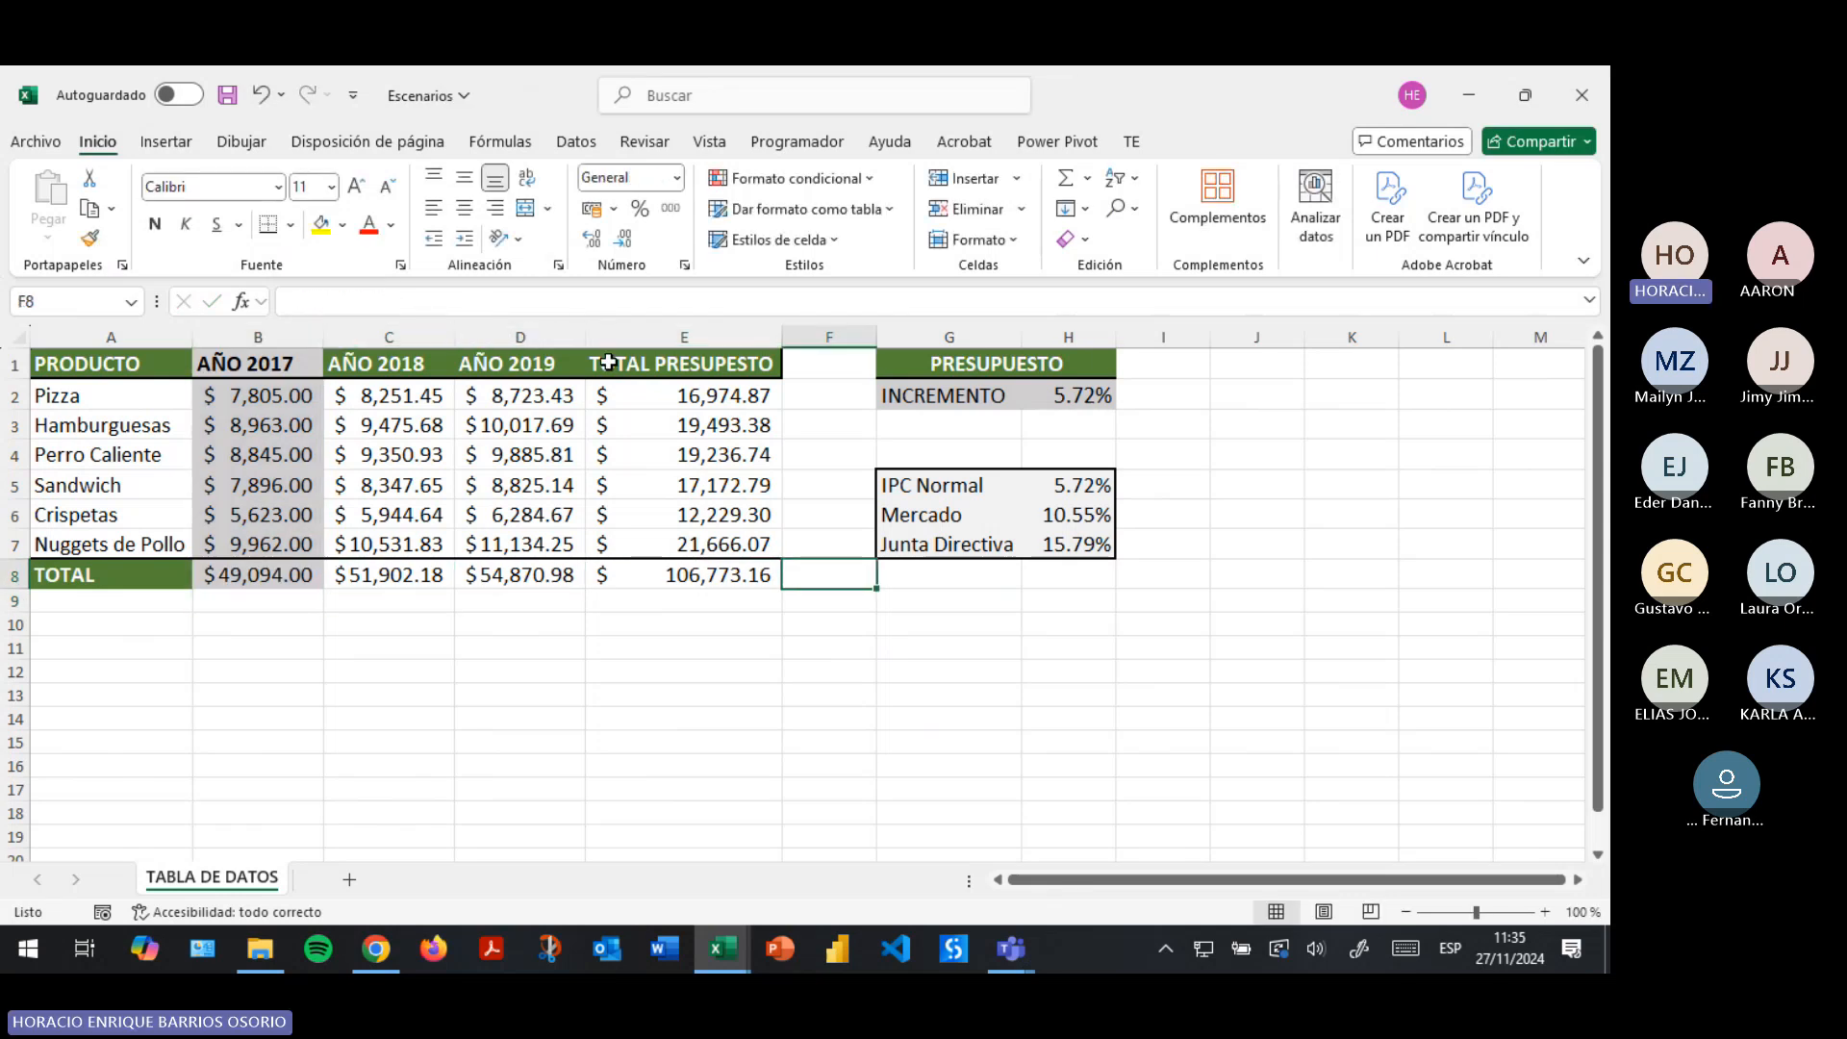
Correct the heading in E1 to TOTAL PRESUPUESTO and save the workbook.
{"action": "left_click", "coordinate": [731, 398]}
{"action": "left_click", "coordinate": [712, 363]}
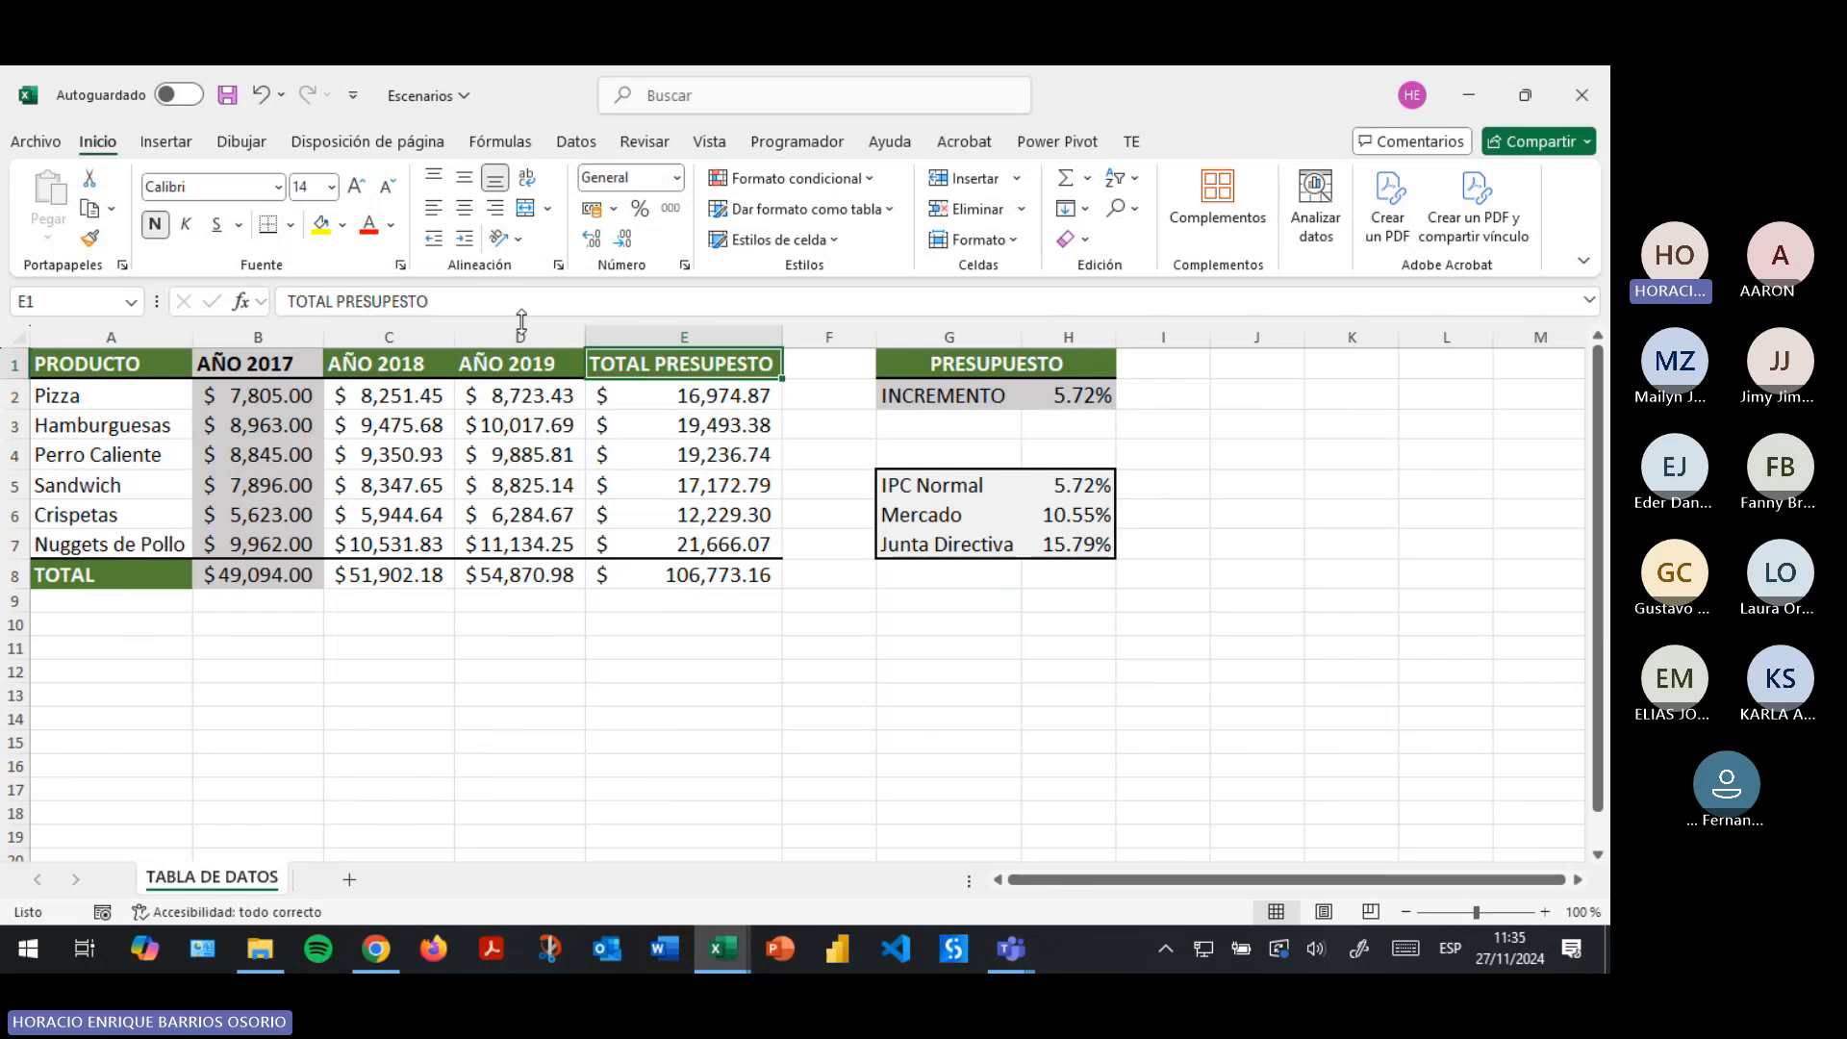
{"action": "left_click", "coordinate": [394, 298]}
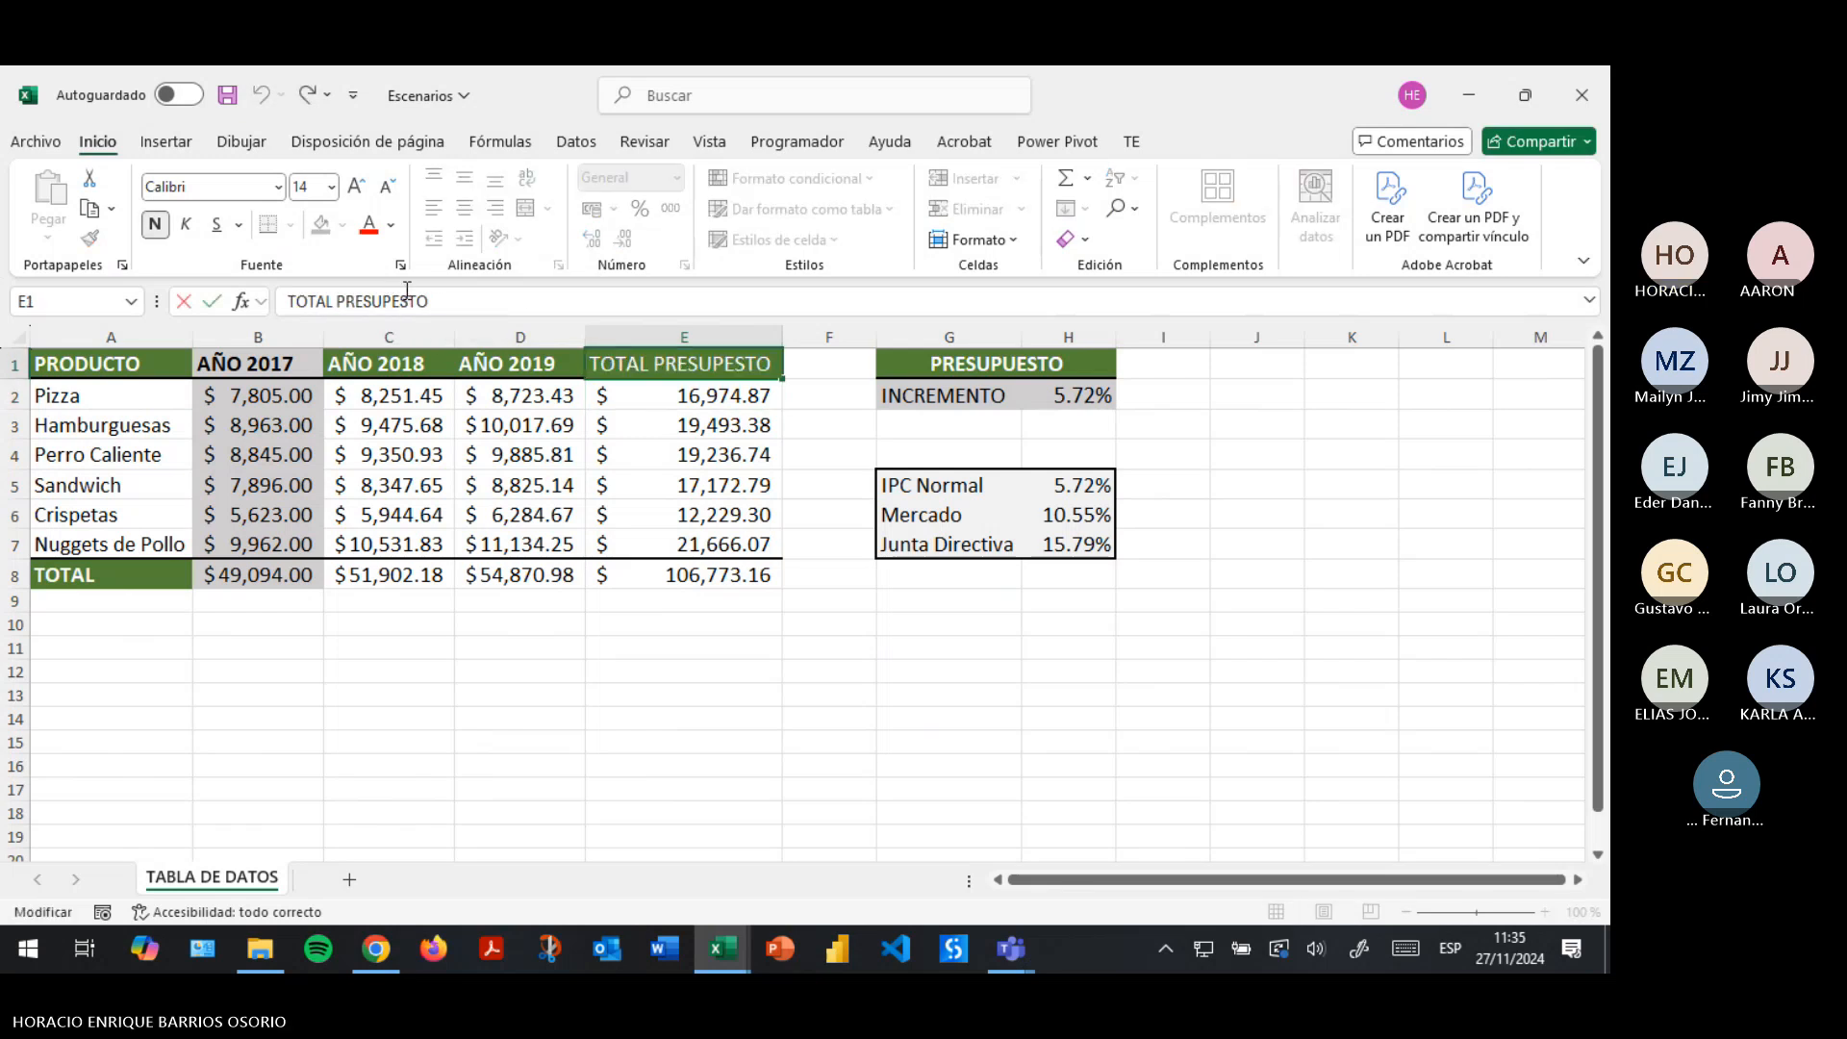
{"action": "type", "text": "U"}
{"action": "key", "text": "Return"}
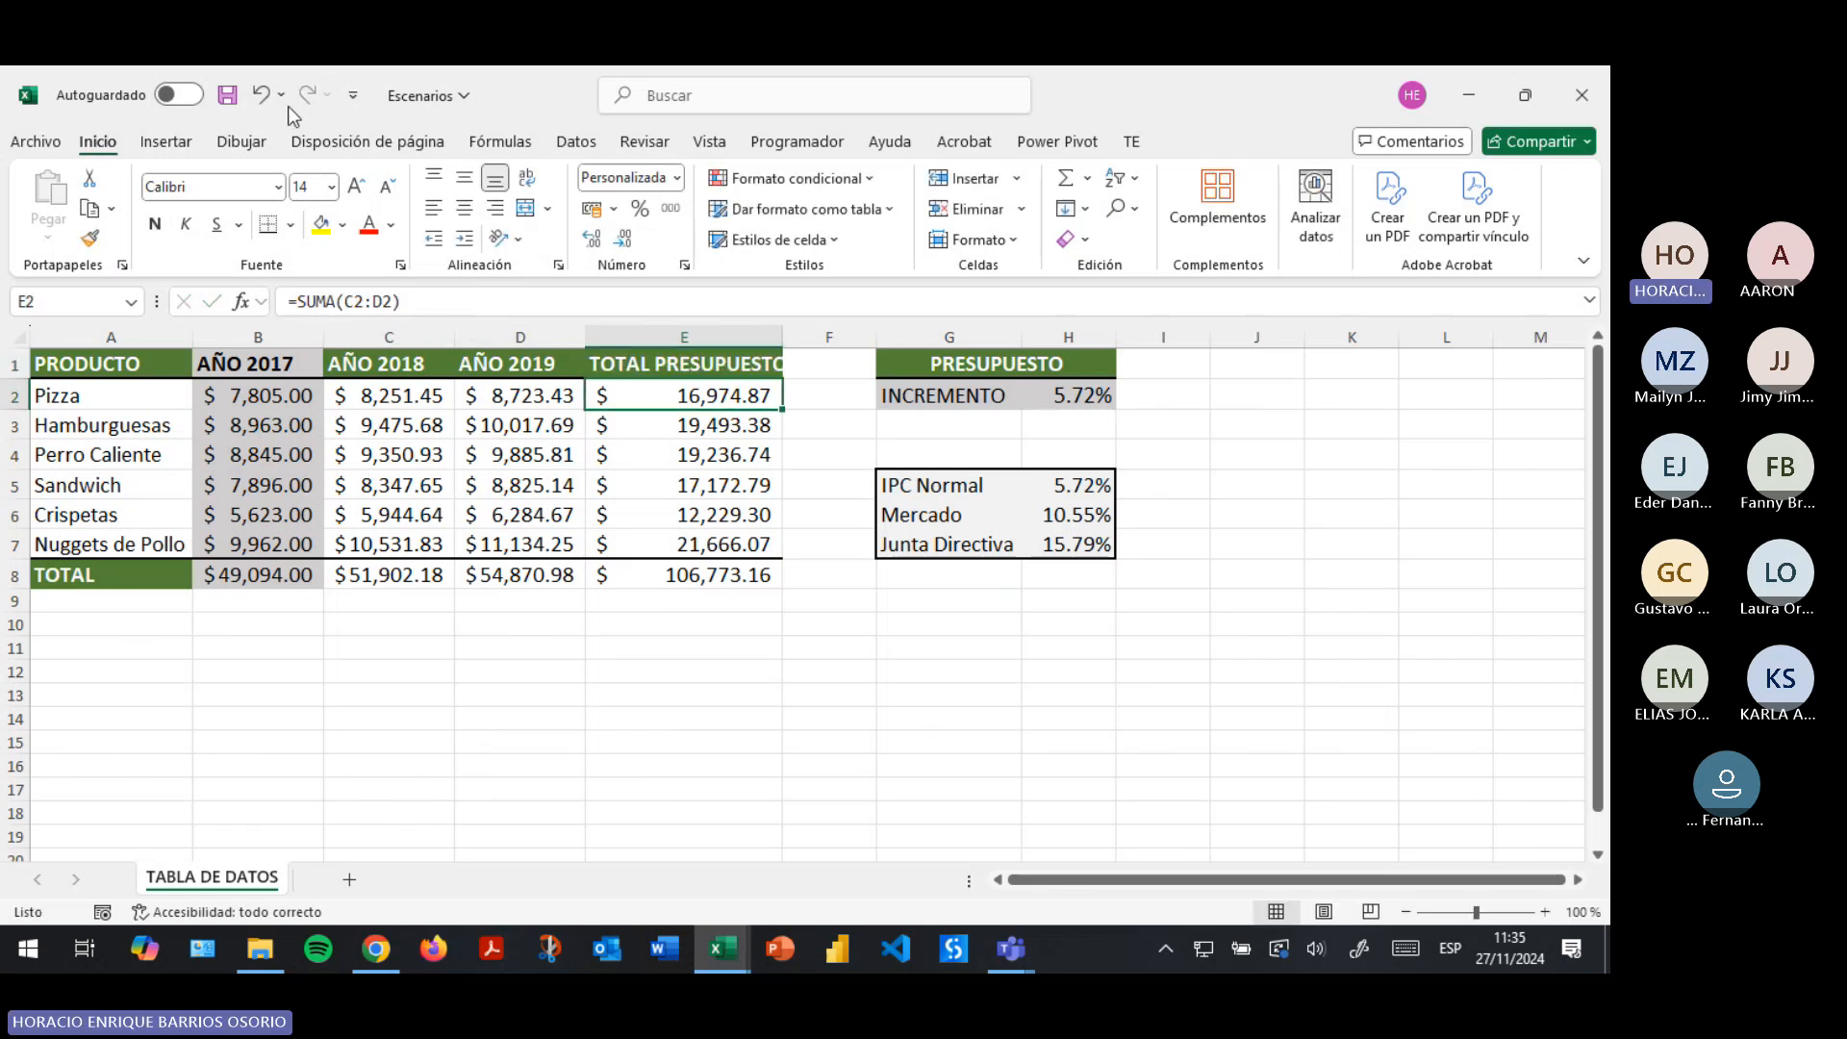
{"action": "left_click", "coordinate": [227, 94]}
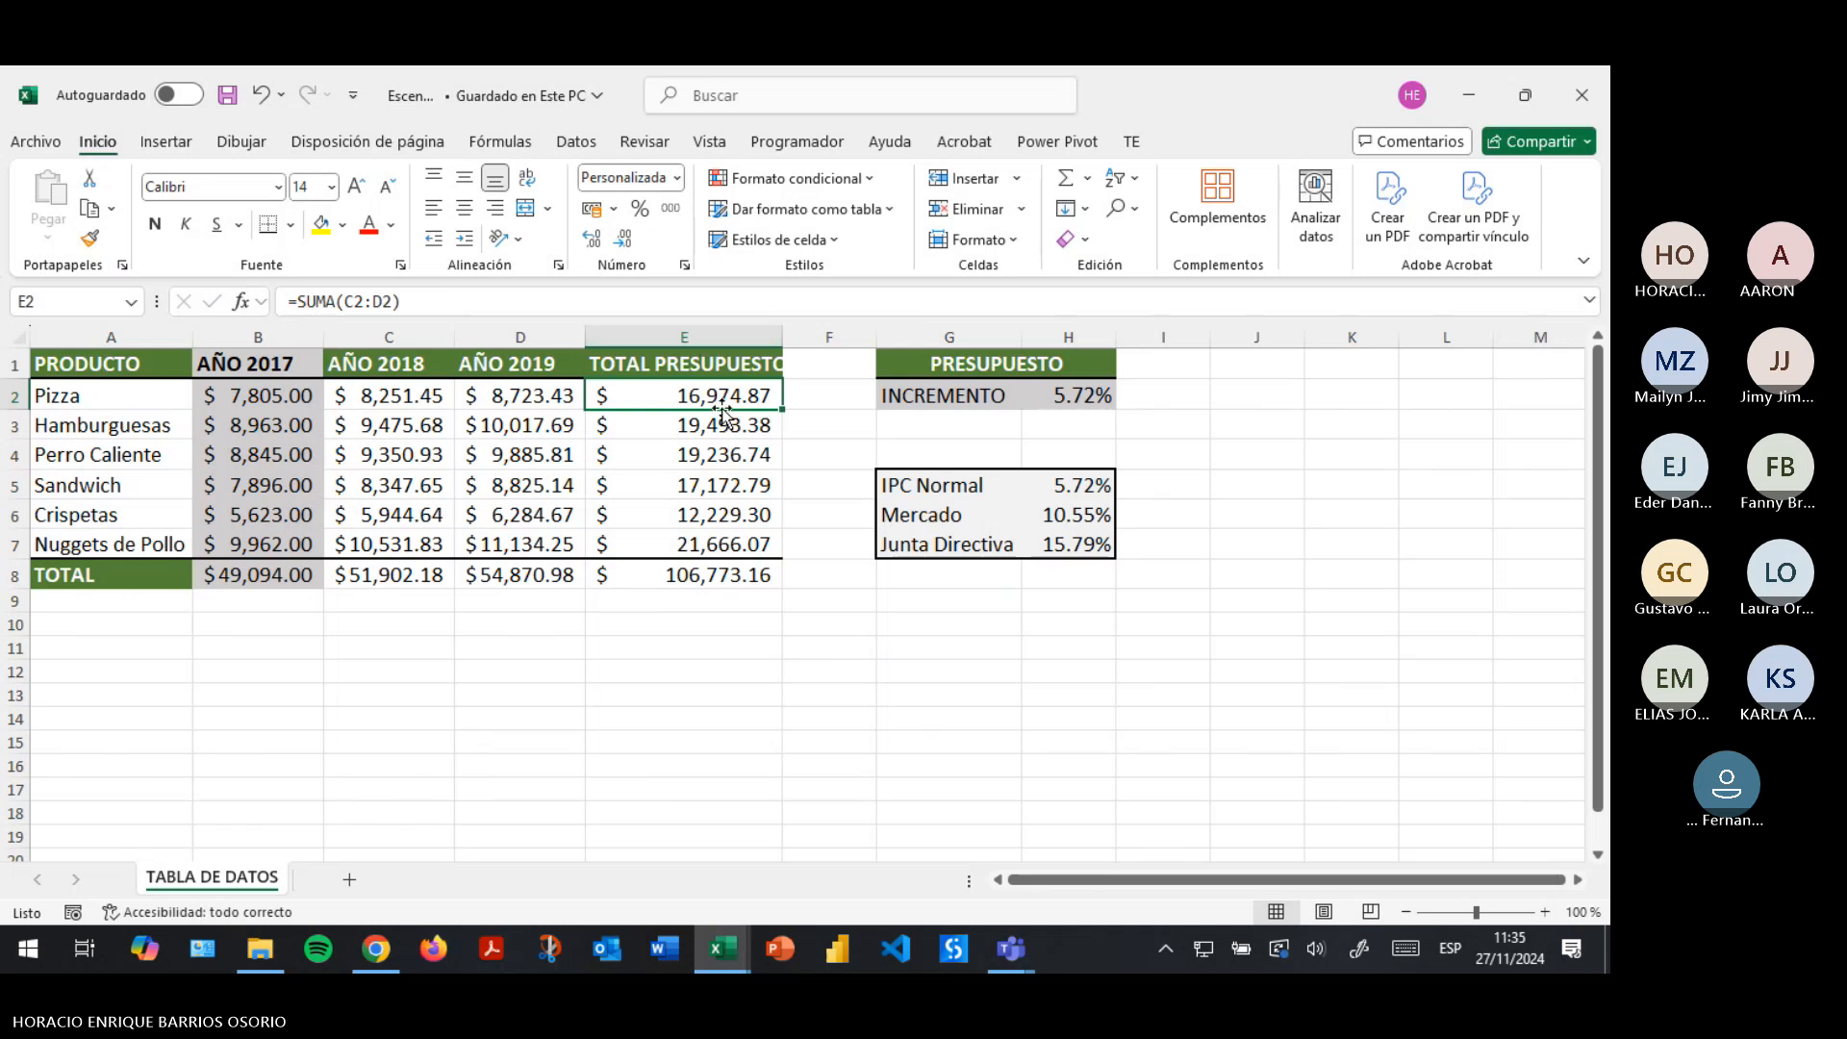
Check the cell references in the TOTAL PRESUPUESTO formulas in E2, E3, E4 and E8, and save the workbook.
{"action": "left_click", "coordinate": [502, 302]}
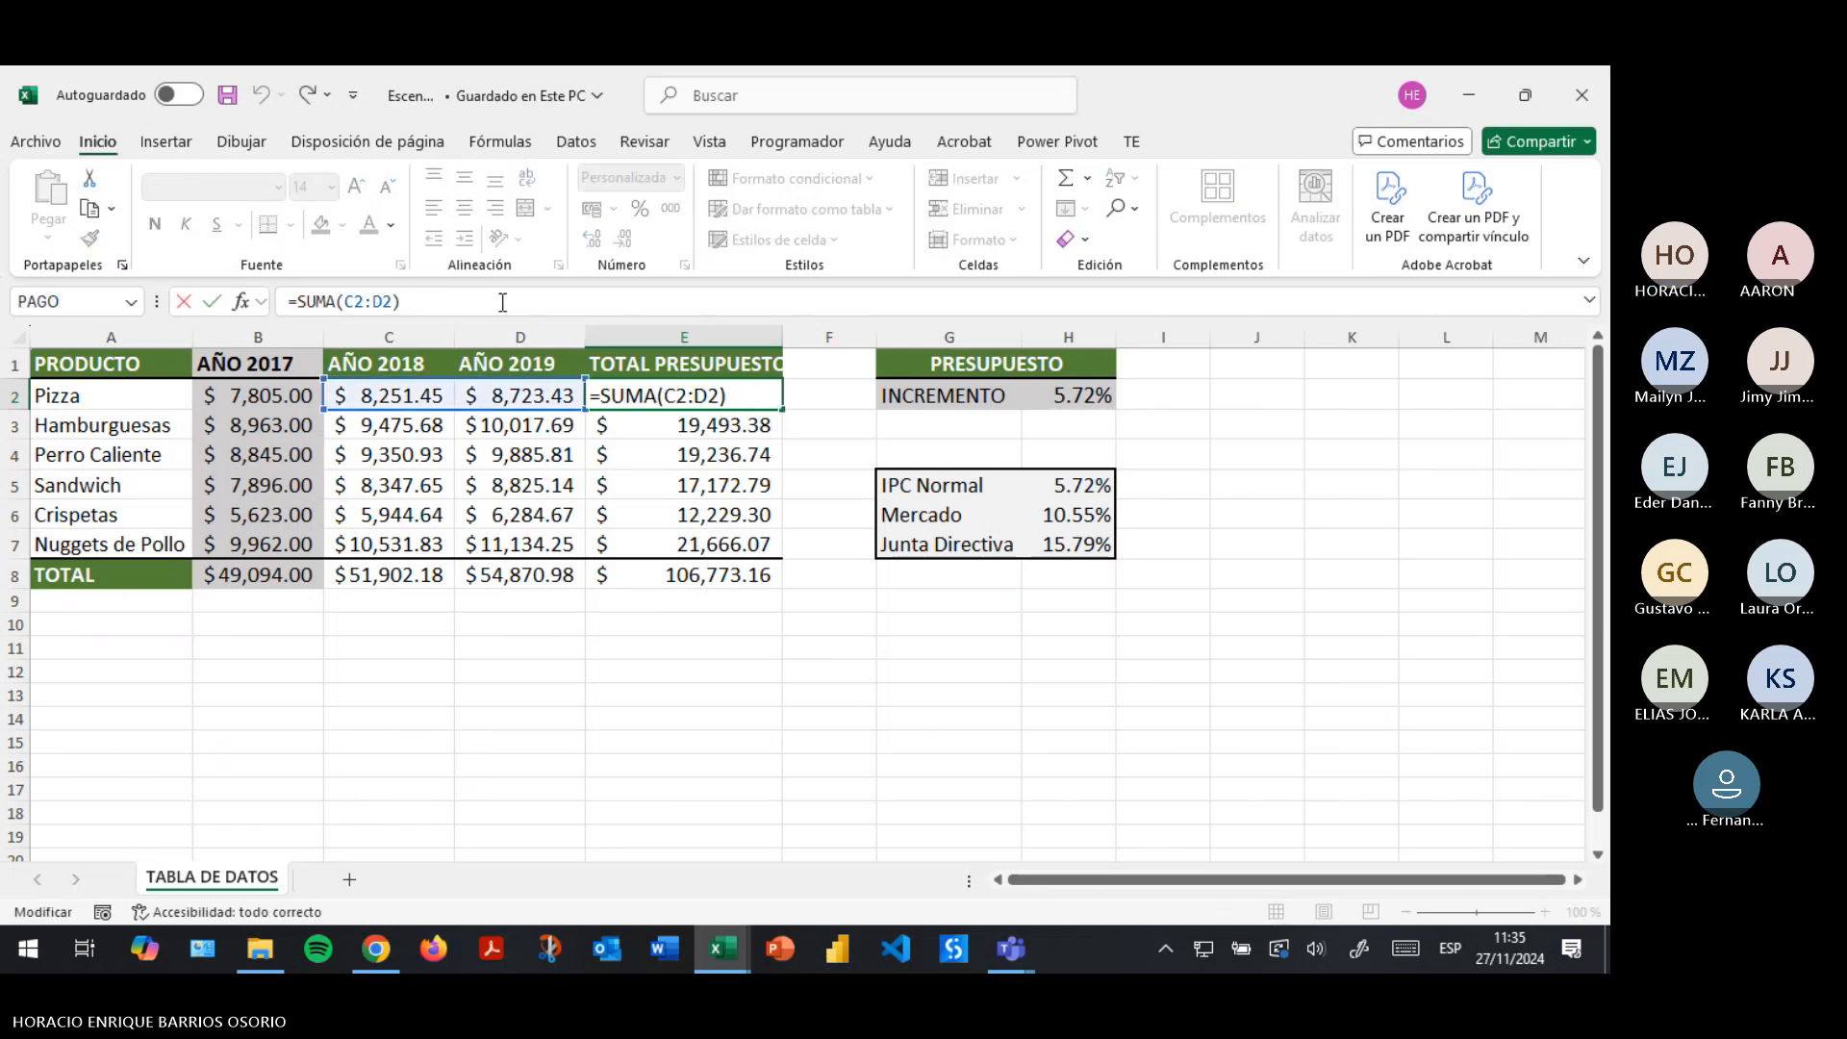
{"action": "key", "text": "Return"}
{"action": "left_click", "coordinate": [502, 303]}
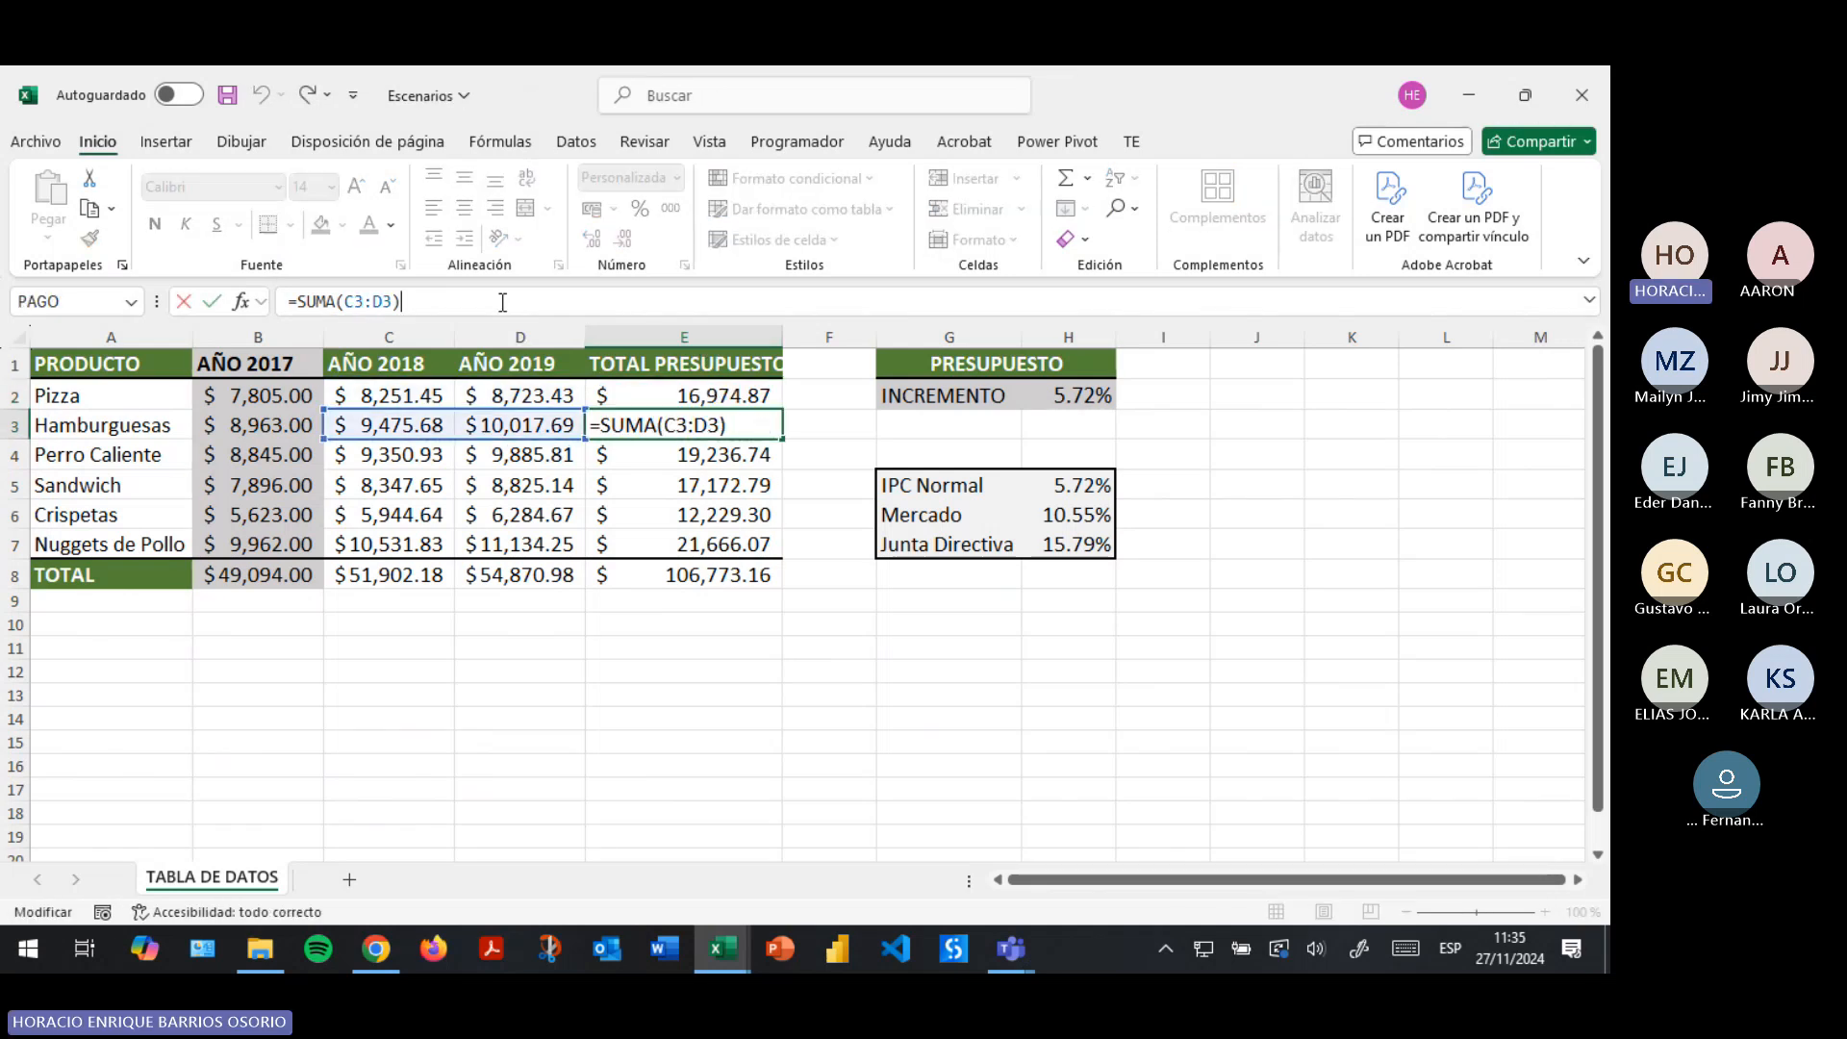
{"action": "key", "text": "Return"}
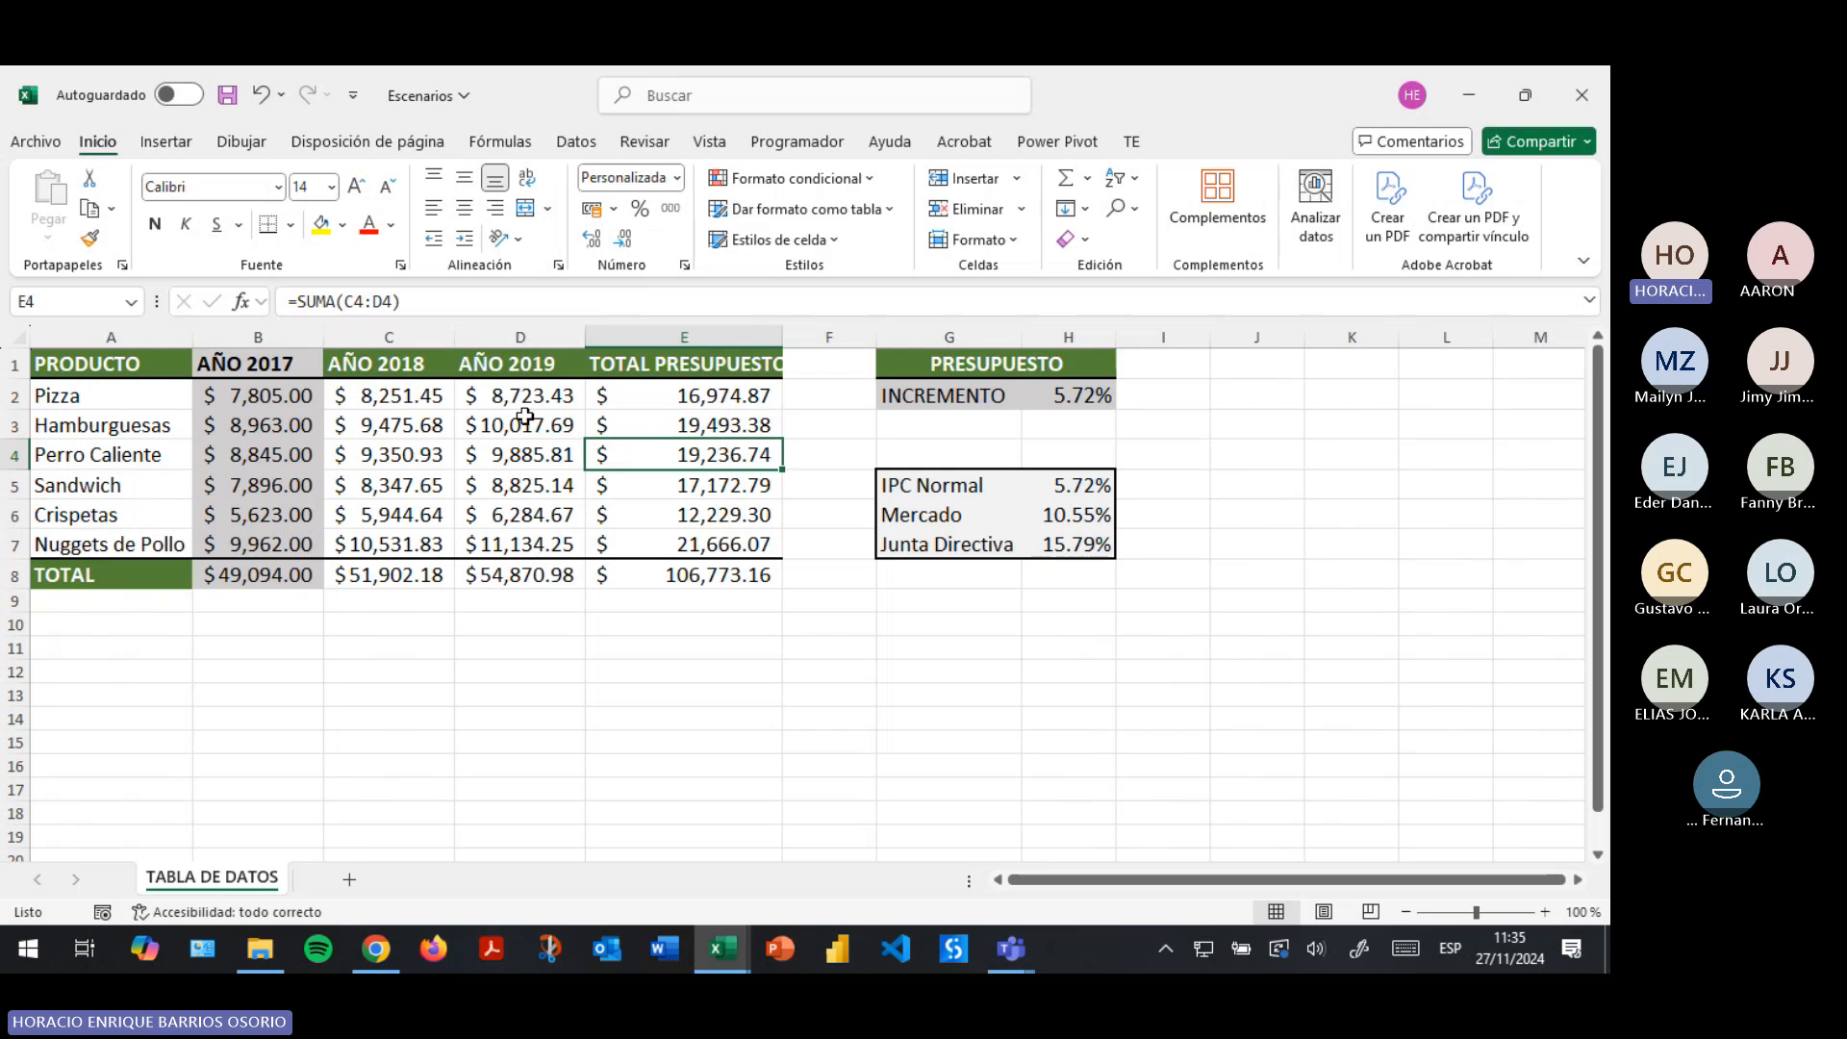
{"action": "left_click", "coordinate": [400, 302]}
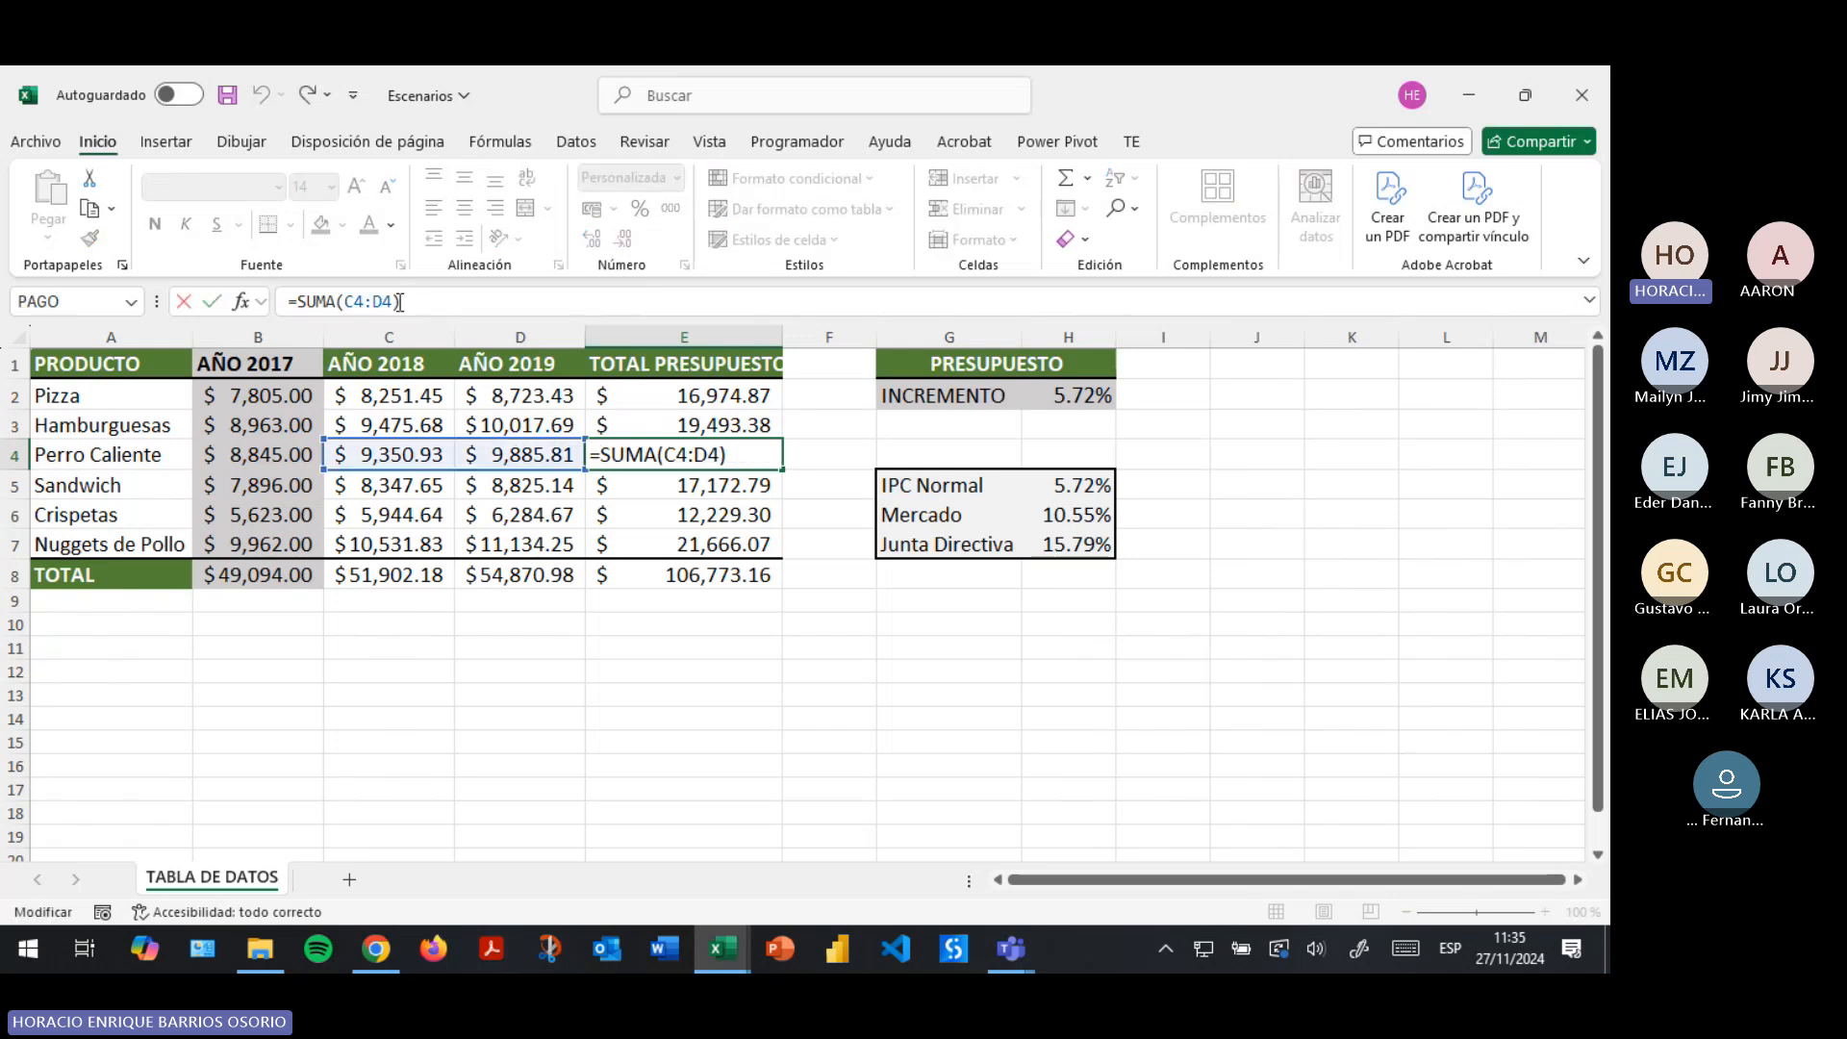
{"action": "key", "text": "Return"}
{"action": "left_click", "coordinate": [709, 575]}
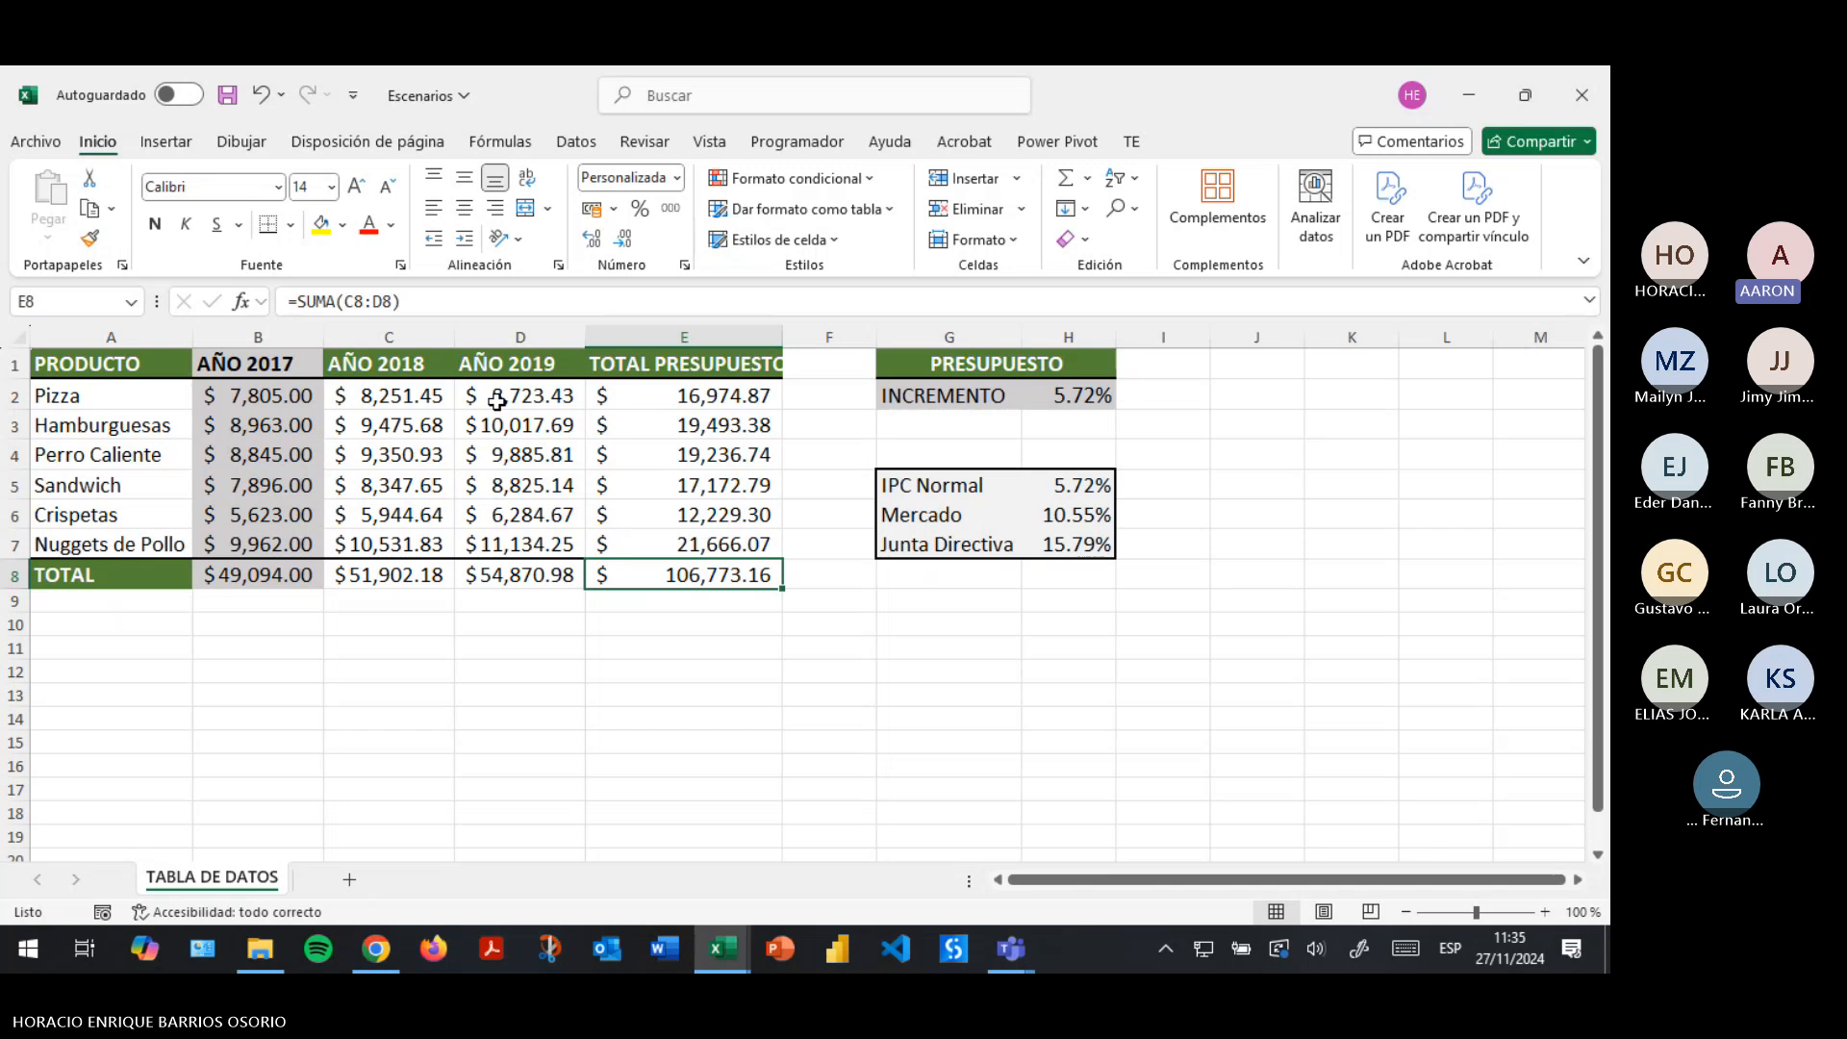
{"action": "left_click", "coordinate": [228, 93]}
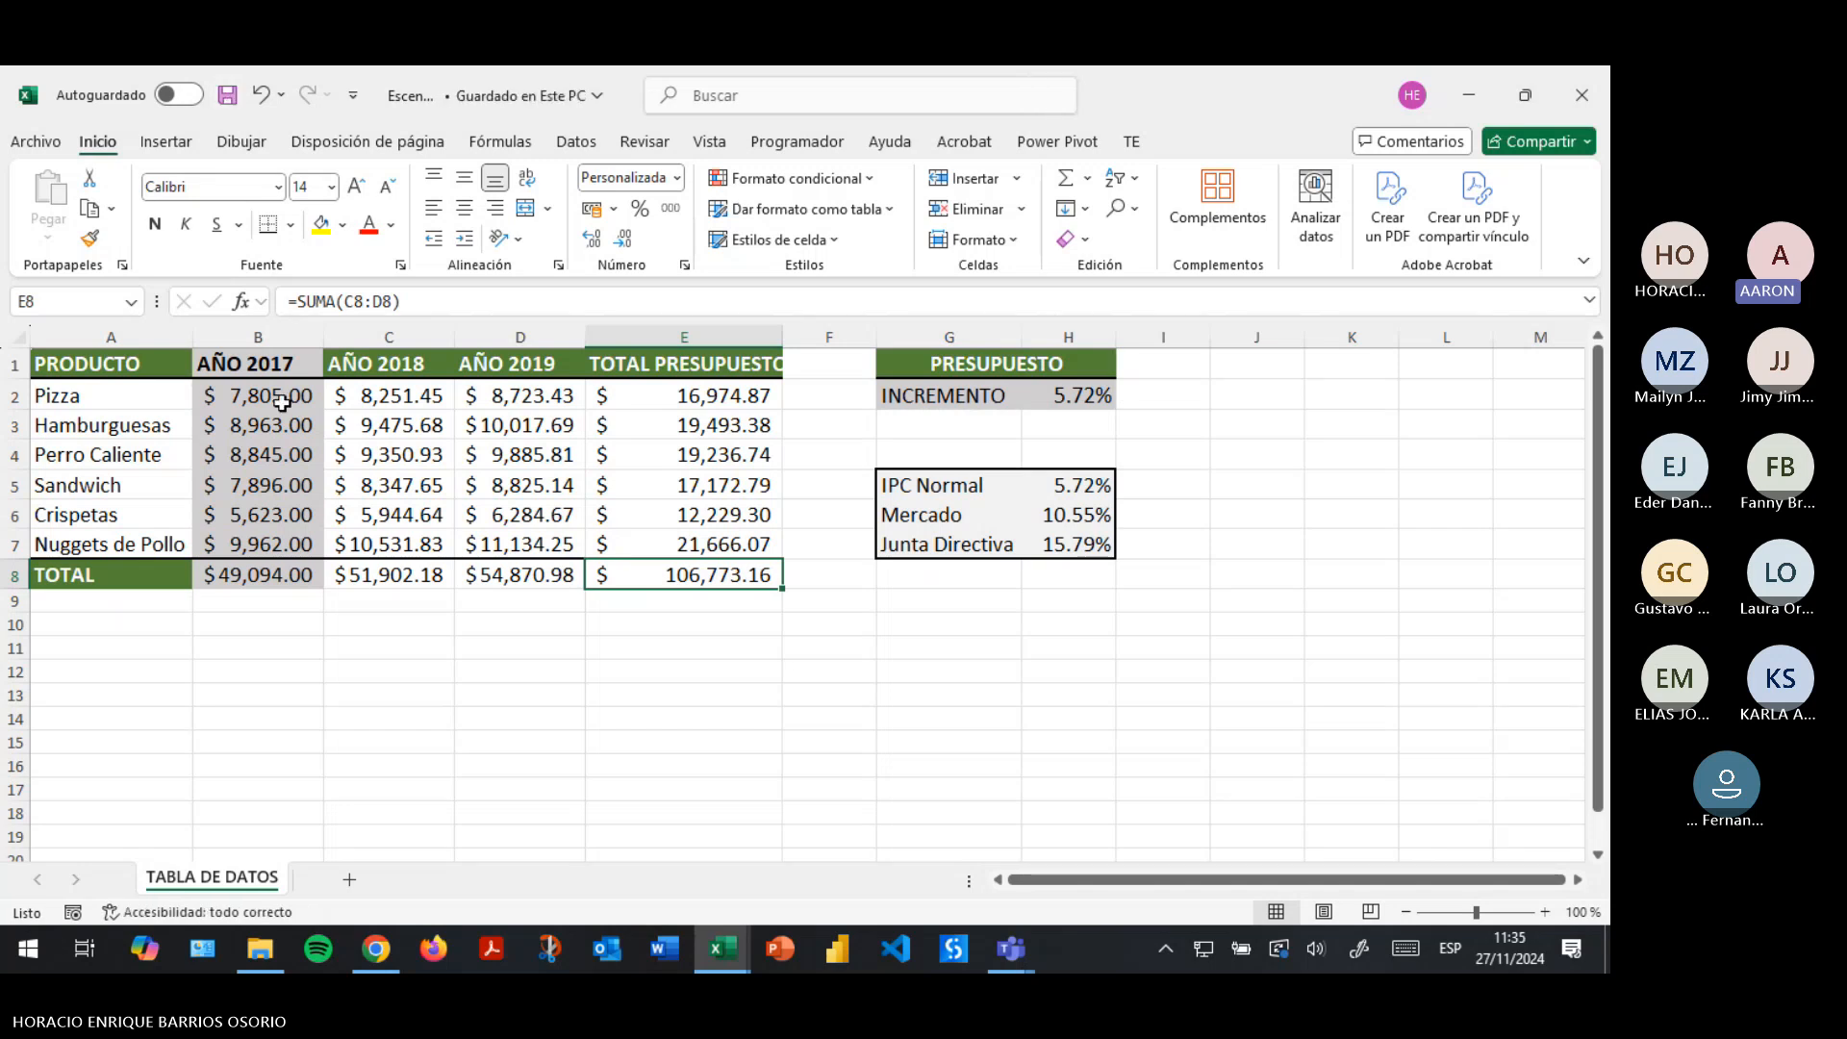
Inspect the AÑO 2017 total formula in B8 and highlight the whole column from B1 to B8.
{"action": "left_click", "coordinate": [271, 574]}
{"action": "left_click", "coordinate": [410, 301]}
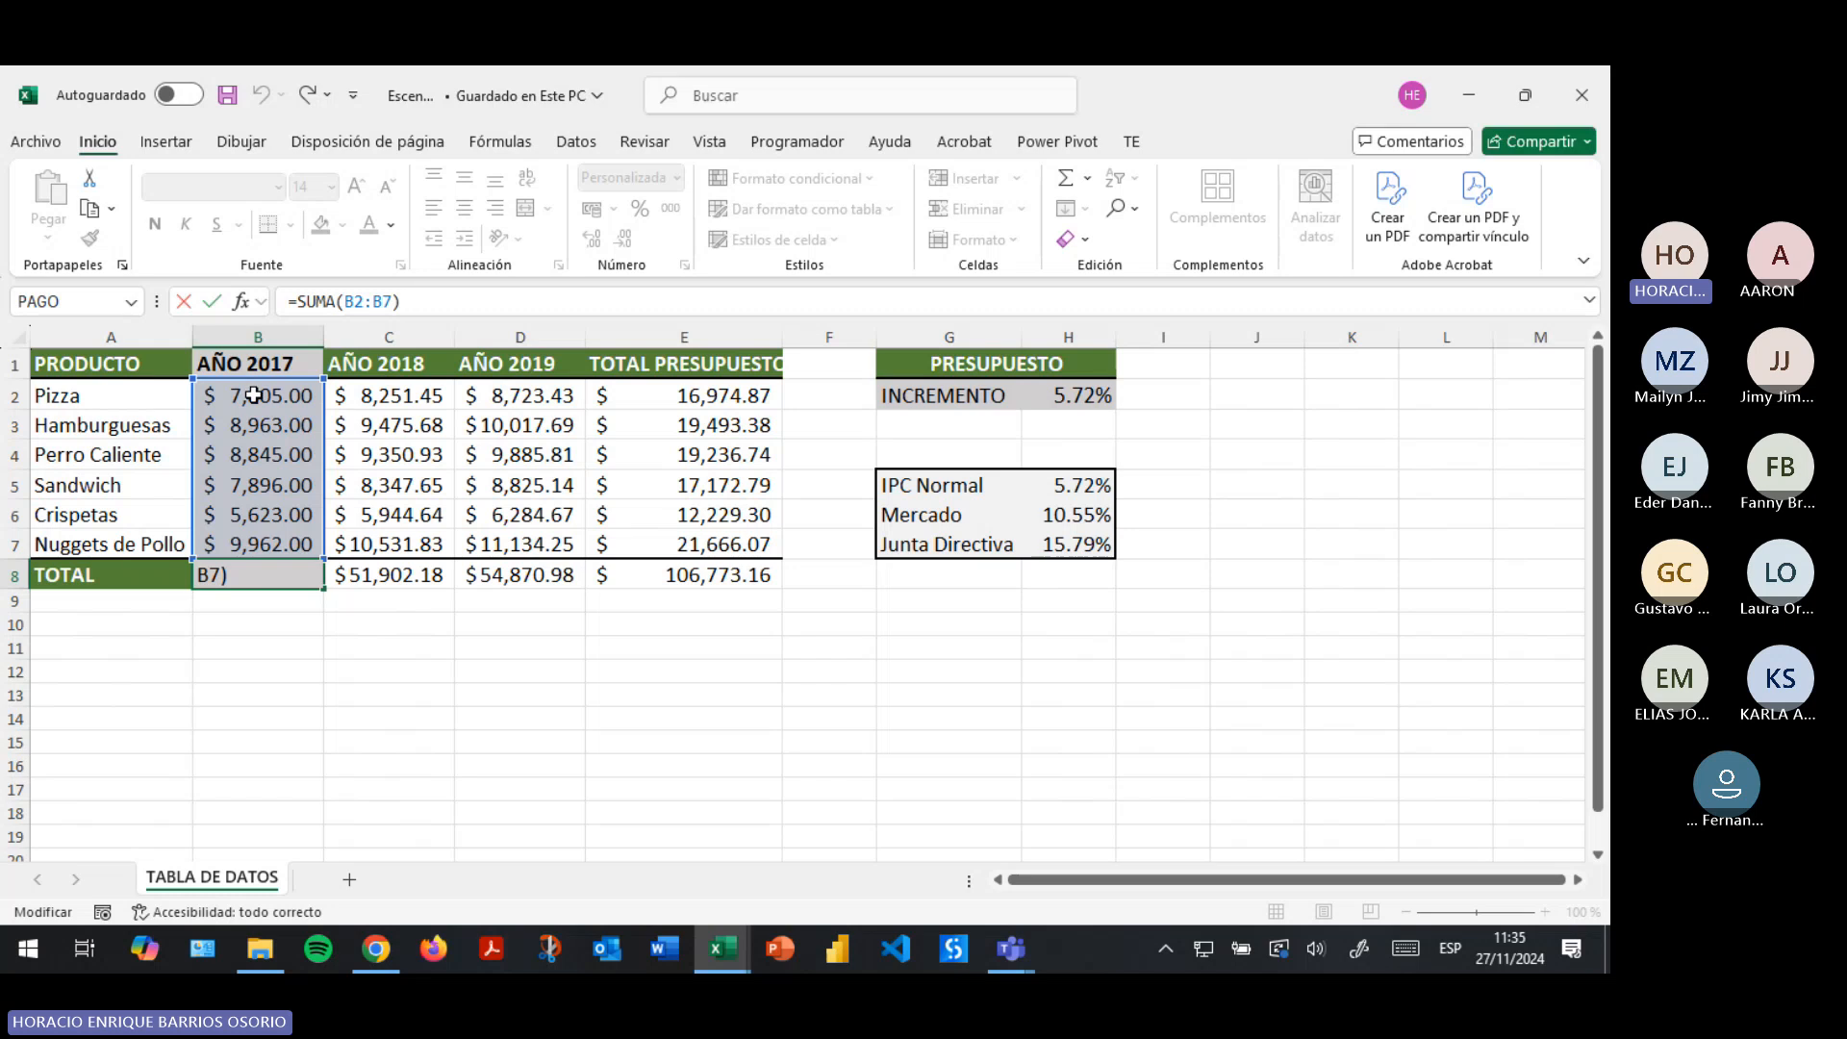
{"action": "key", "text": "Return"}
{"action": "left_click", "coordinate": [272, 568]}
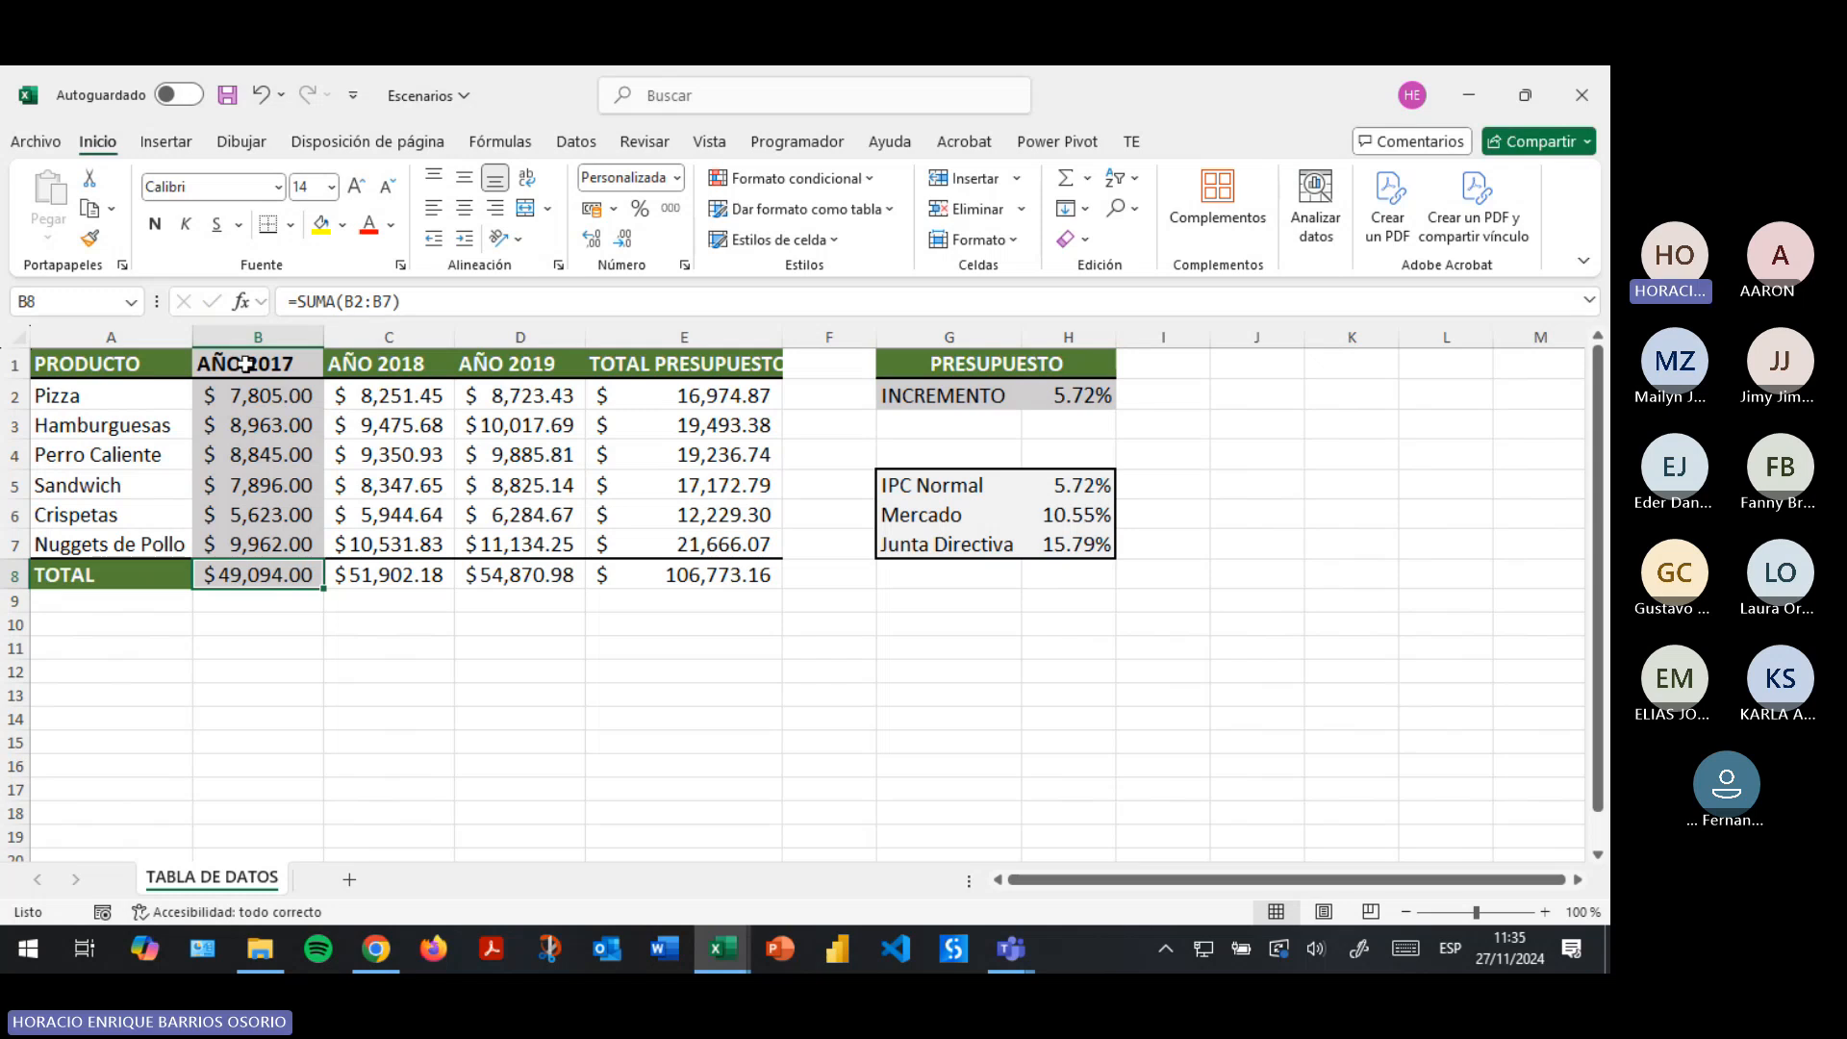
{"action": "left_click_drag", "start_coordinate": [246, 364], "coordinate": [261, 577]}
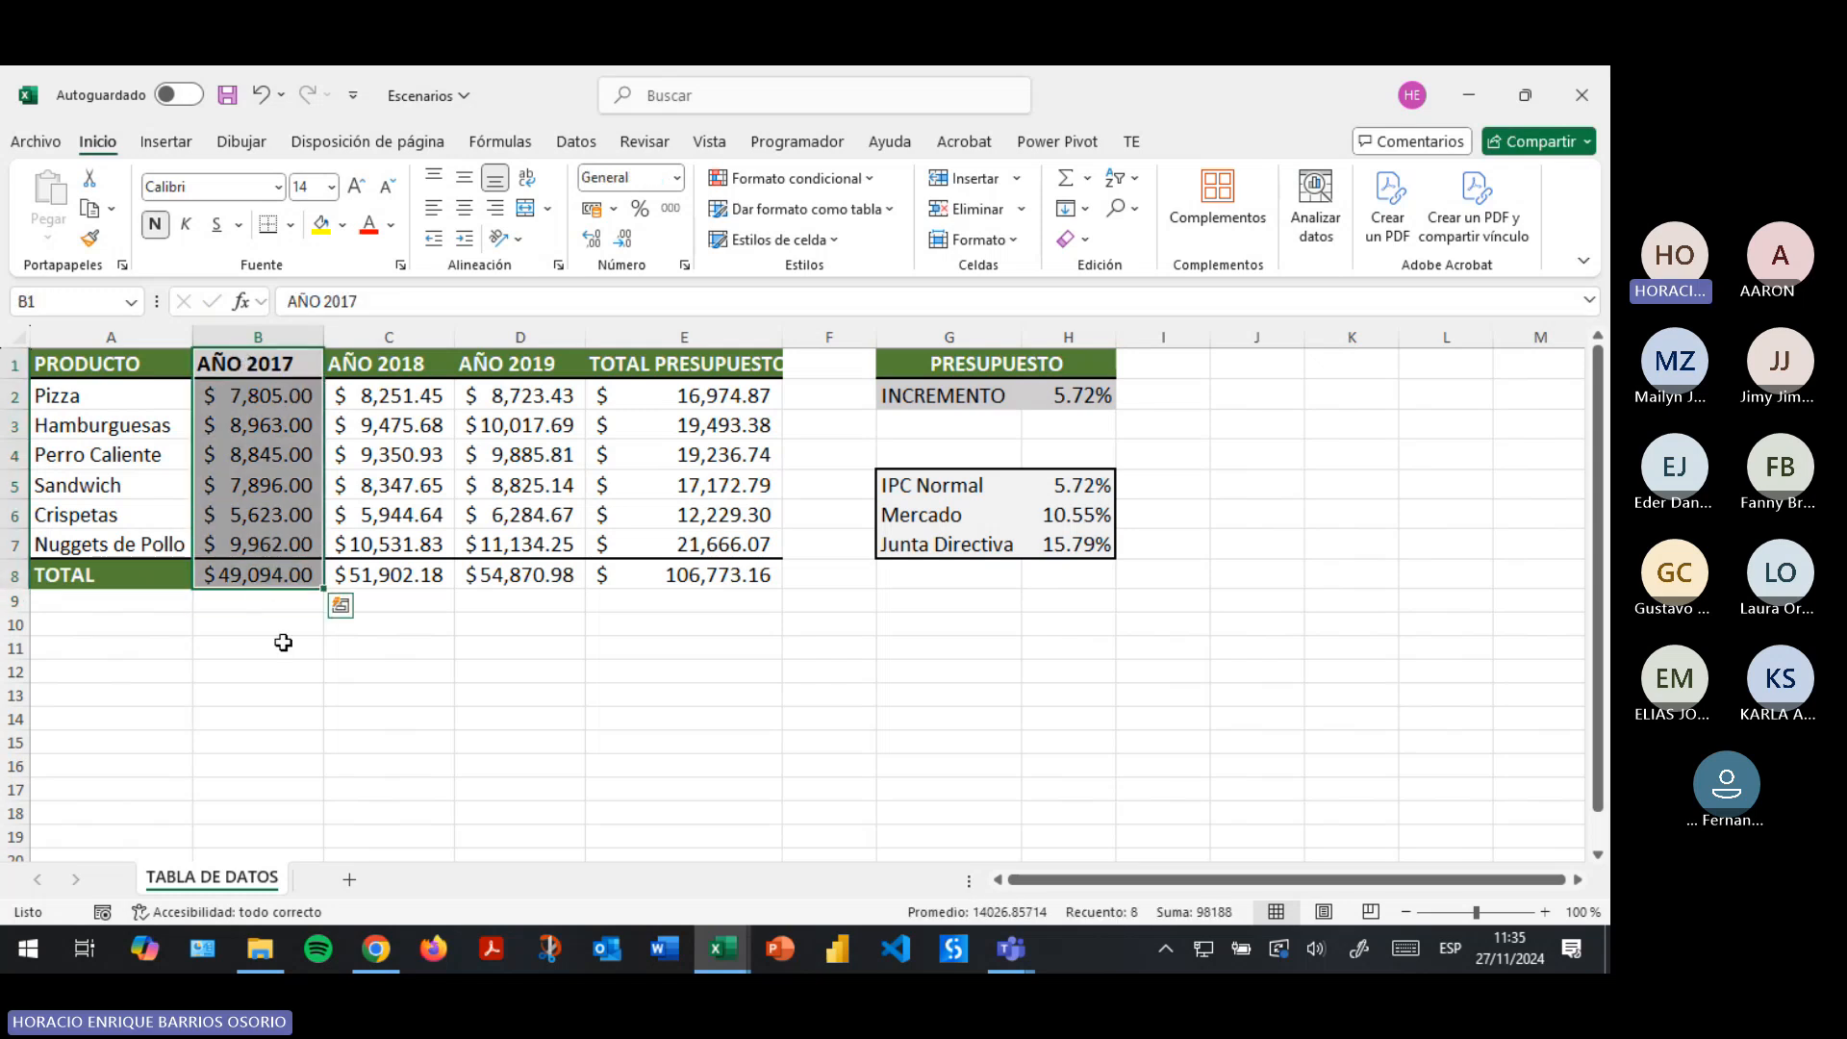
Review the TOTAL PRESUPUESTO cells for Pizza in E2 and for the TOTAL row in E8.
{"action": "left_click", "coordinate": [283, 643]}
{"action": "left_click", "coordinate": [699, 392]}
{"action": "left_click", "coordinate": [716, 582]}
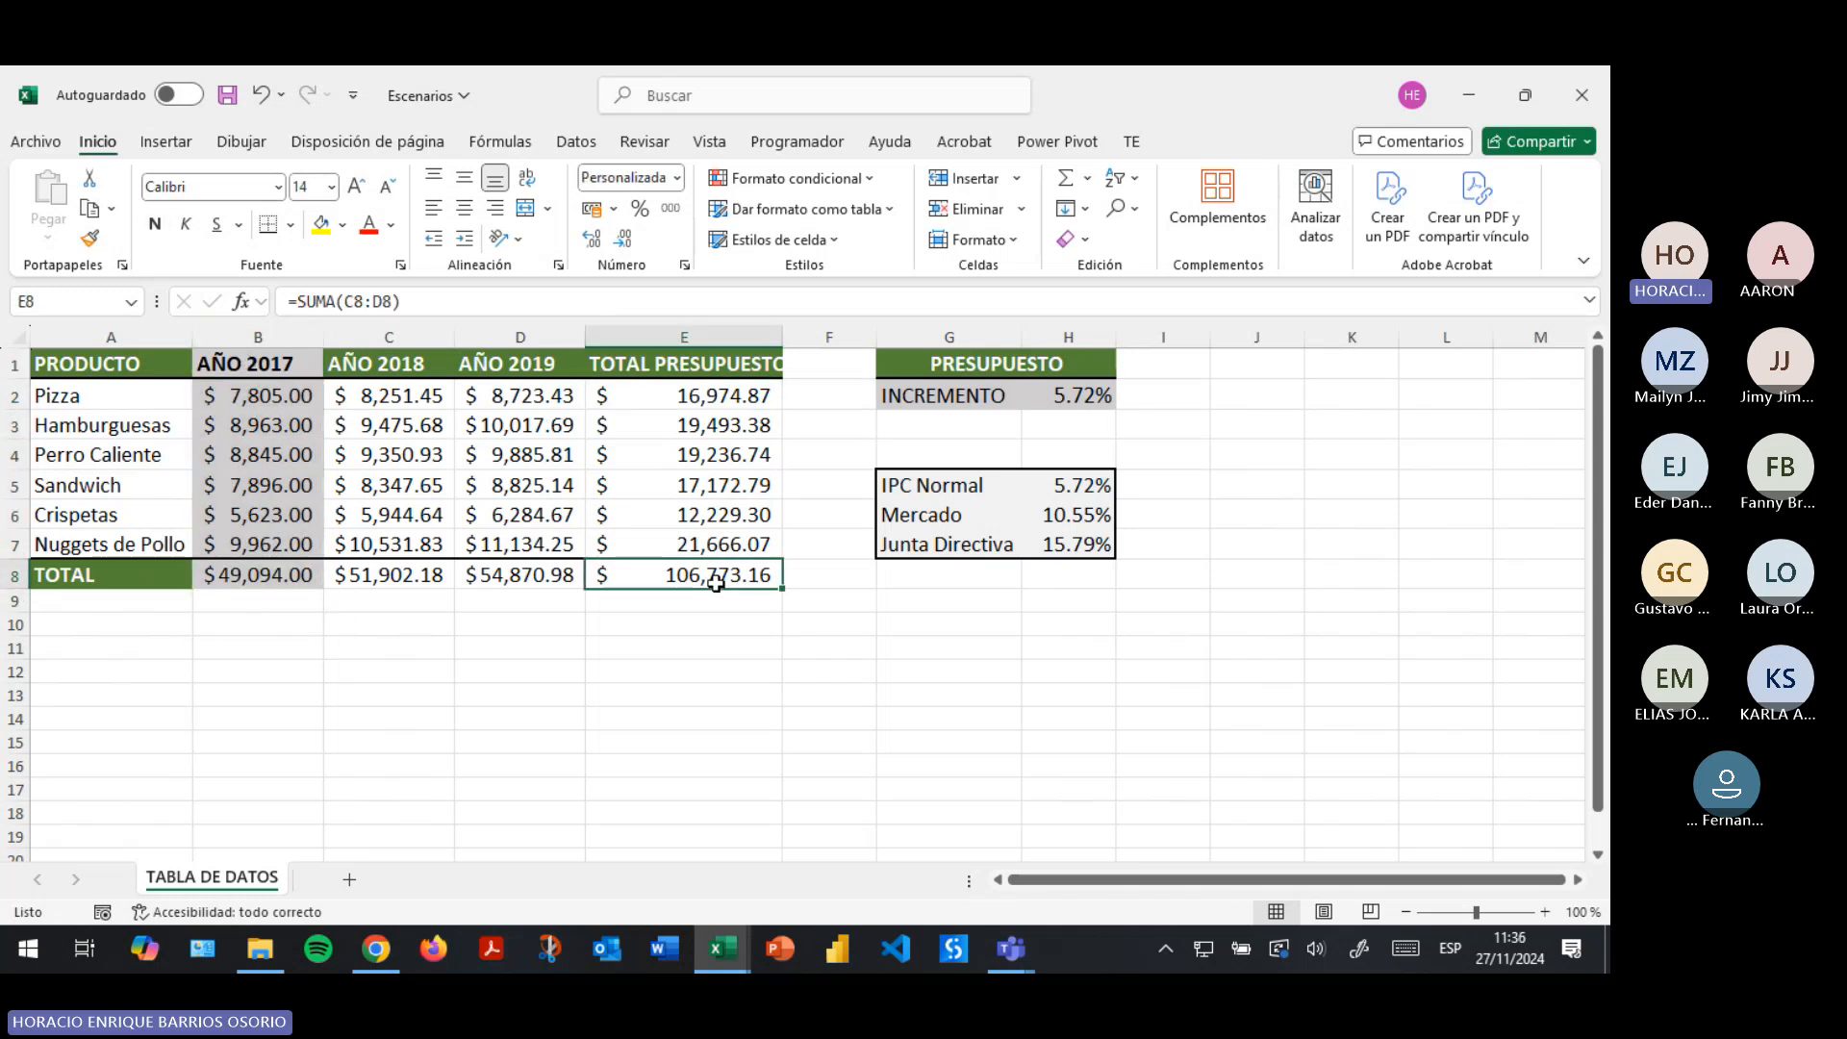
{"action": "left_click", "coordinate": [640, 673]}
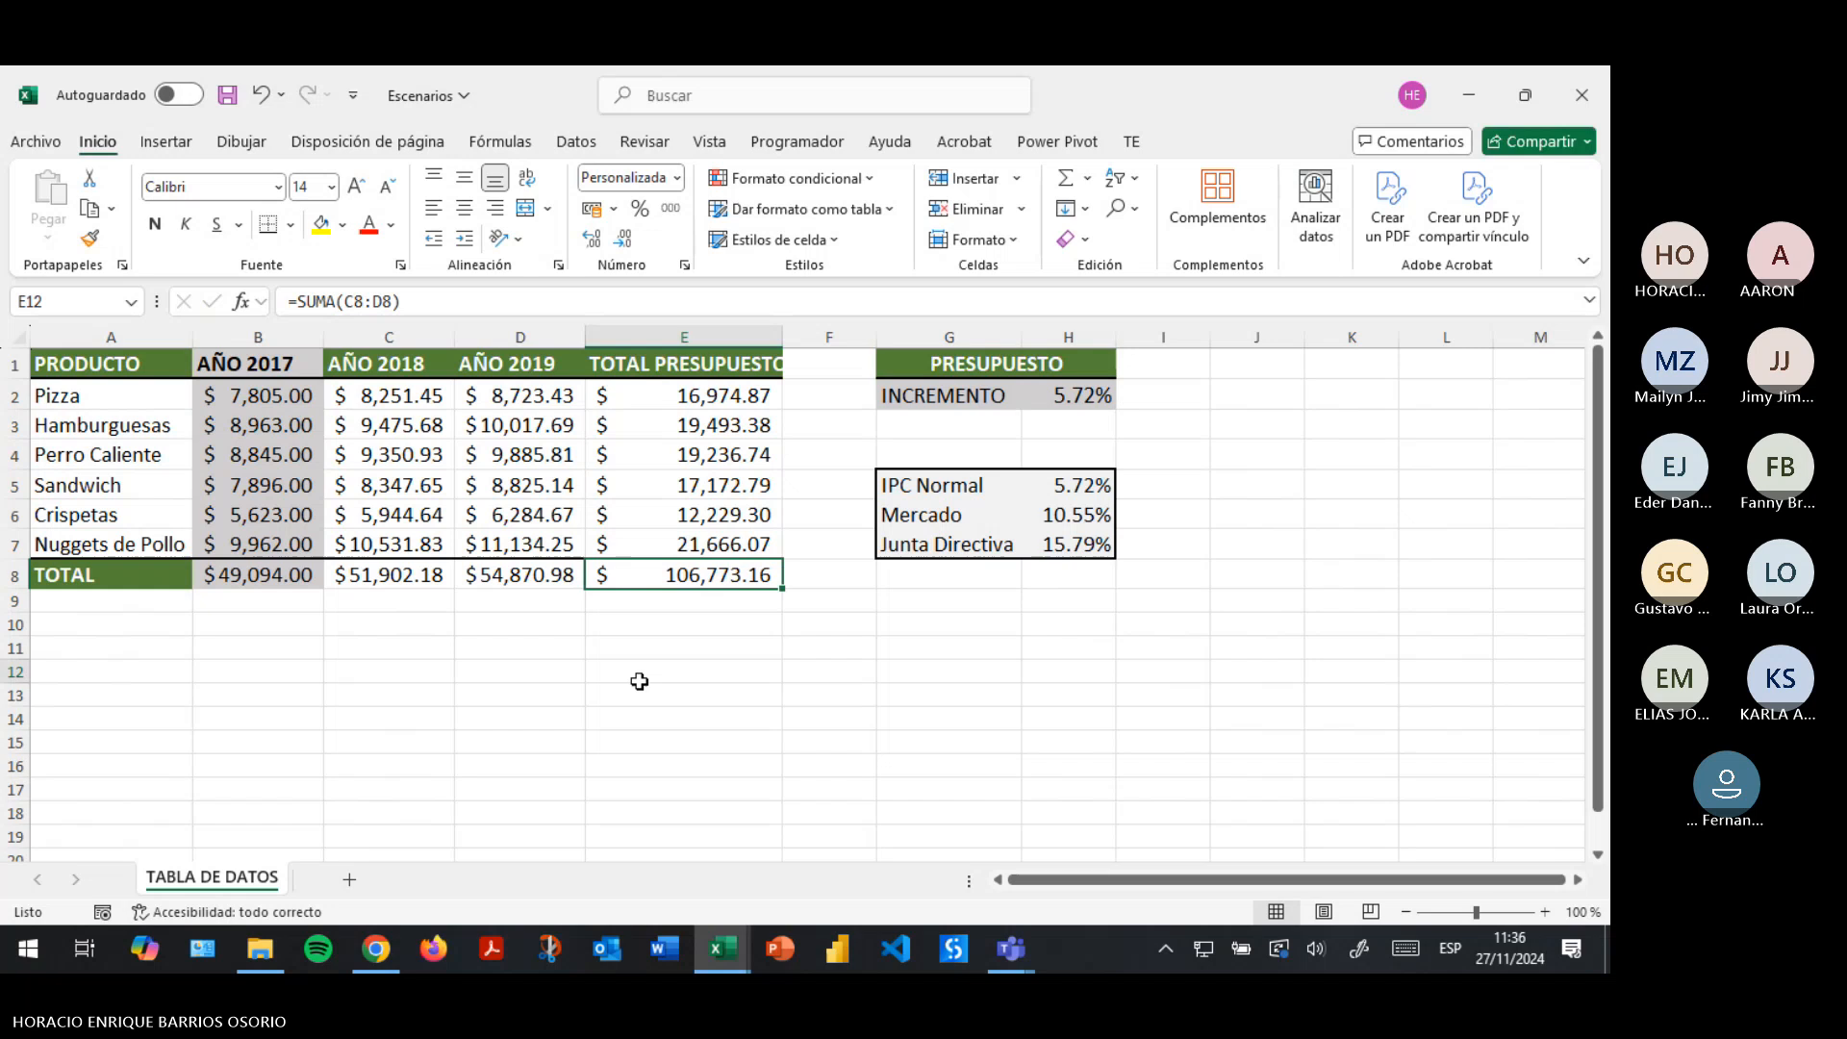
View the Pizza increase formulas in C2 and D2, tracing the cells that C2 refers to.
{"action": "left_click", "coordinate": [431, 396]}
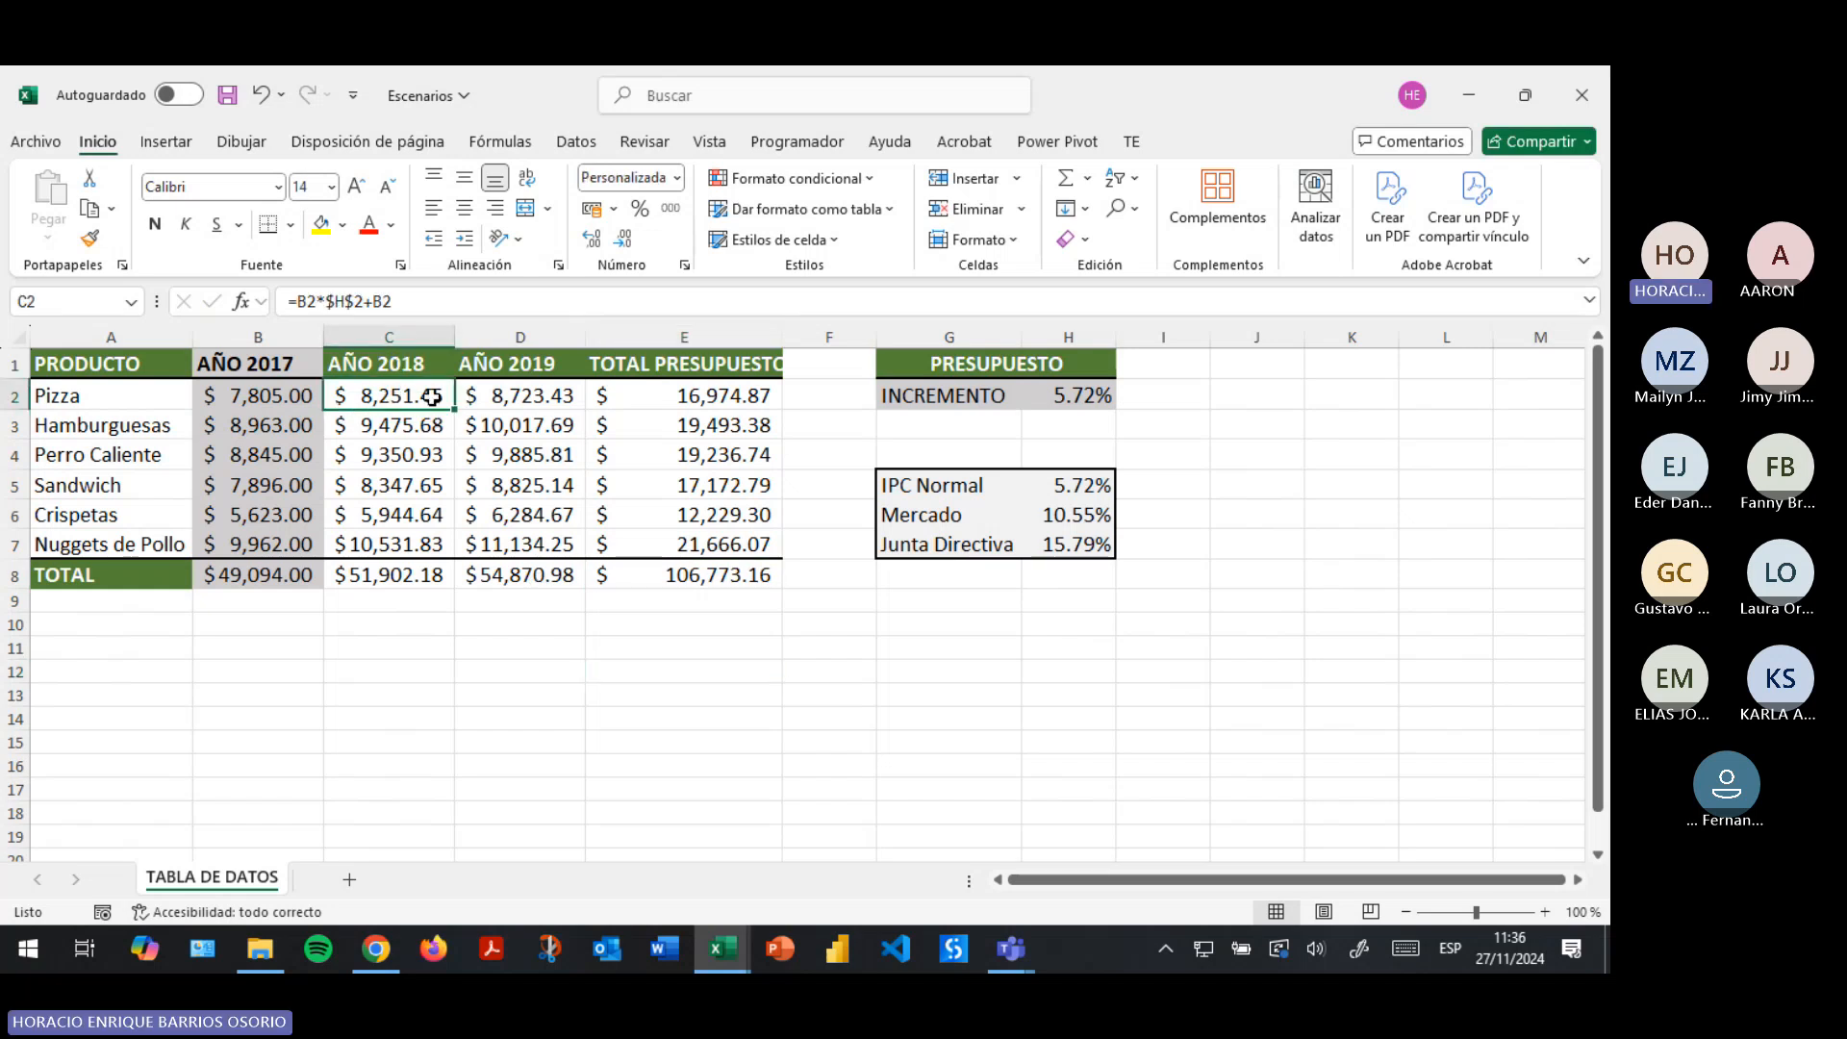
{"action": "key", "text": "Right"}
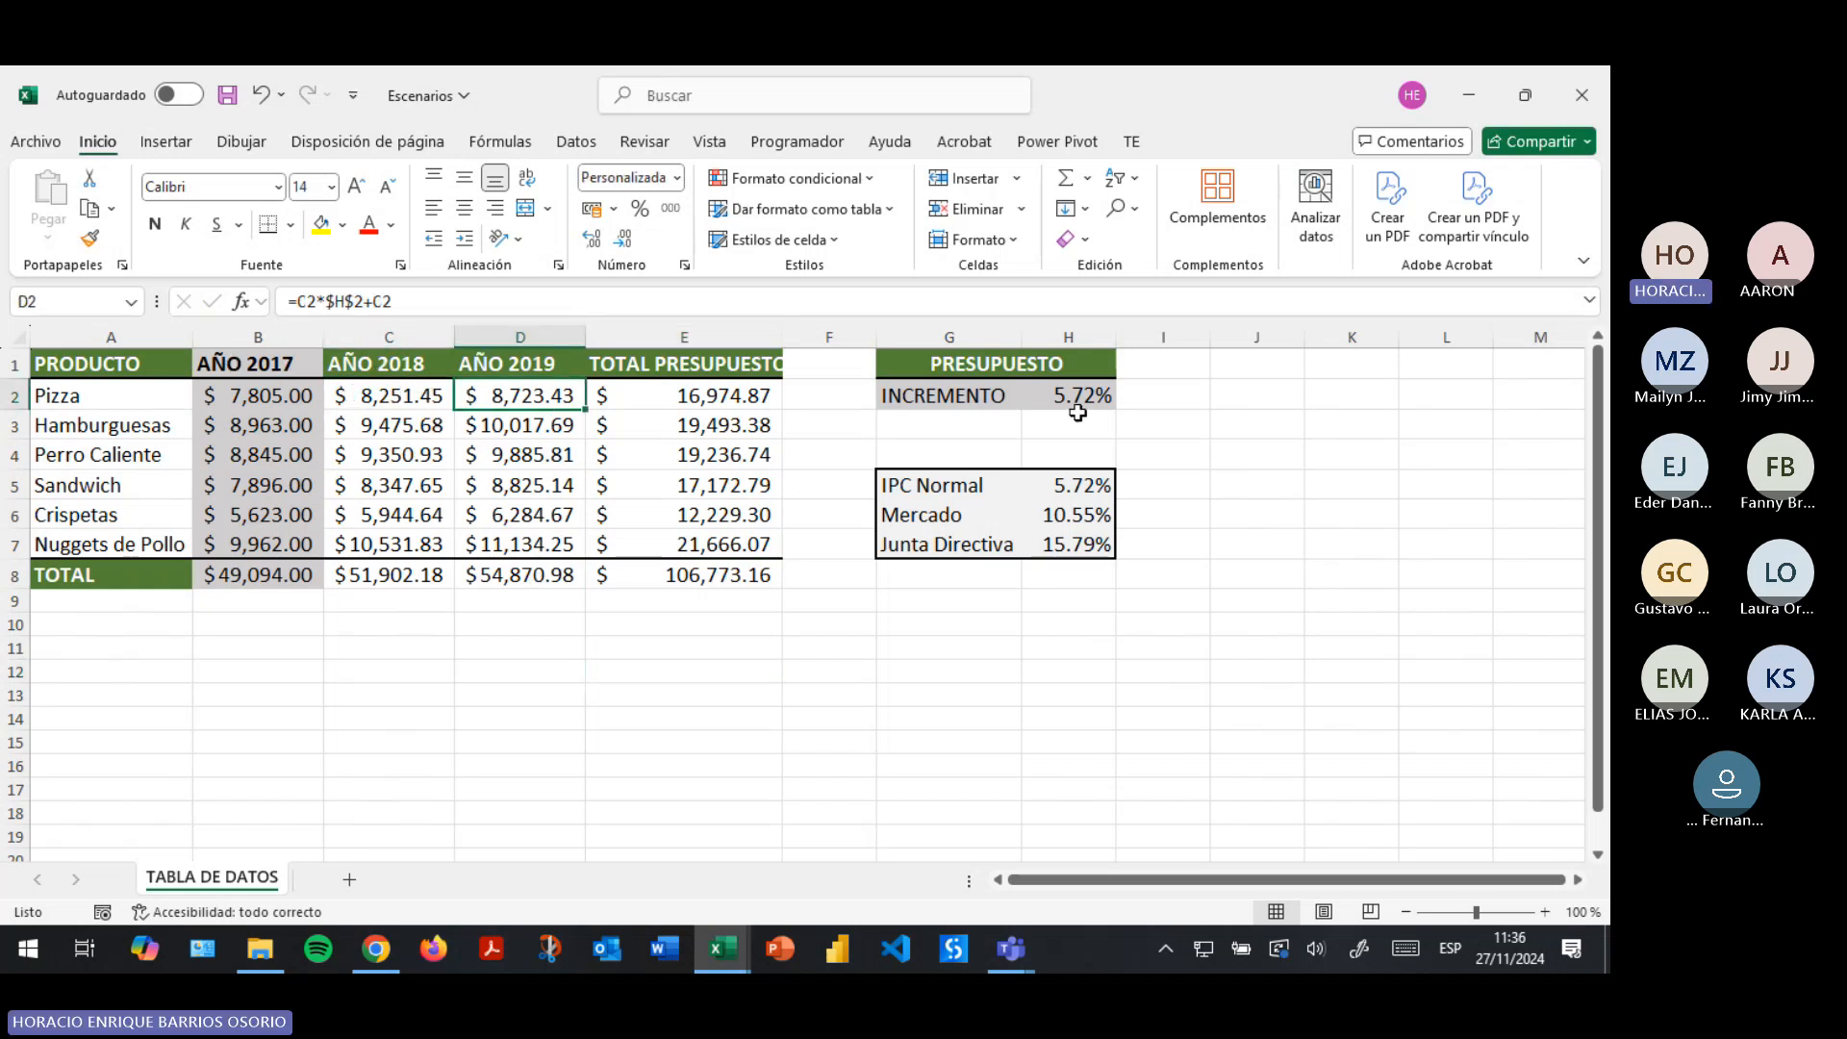
{"action": "left_click", "coordinate": [421, 399]}
{"action": "left_click", "coordinate": [448, 302]}
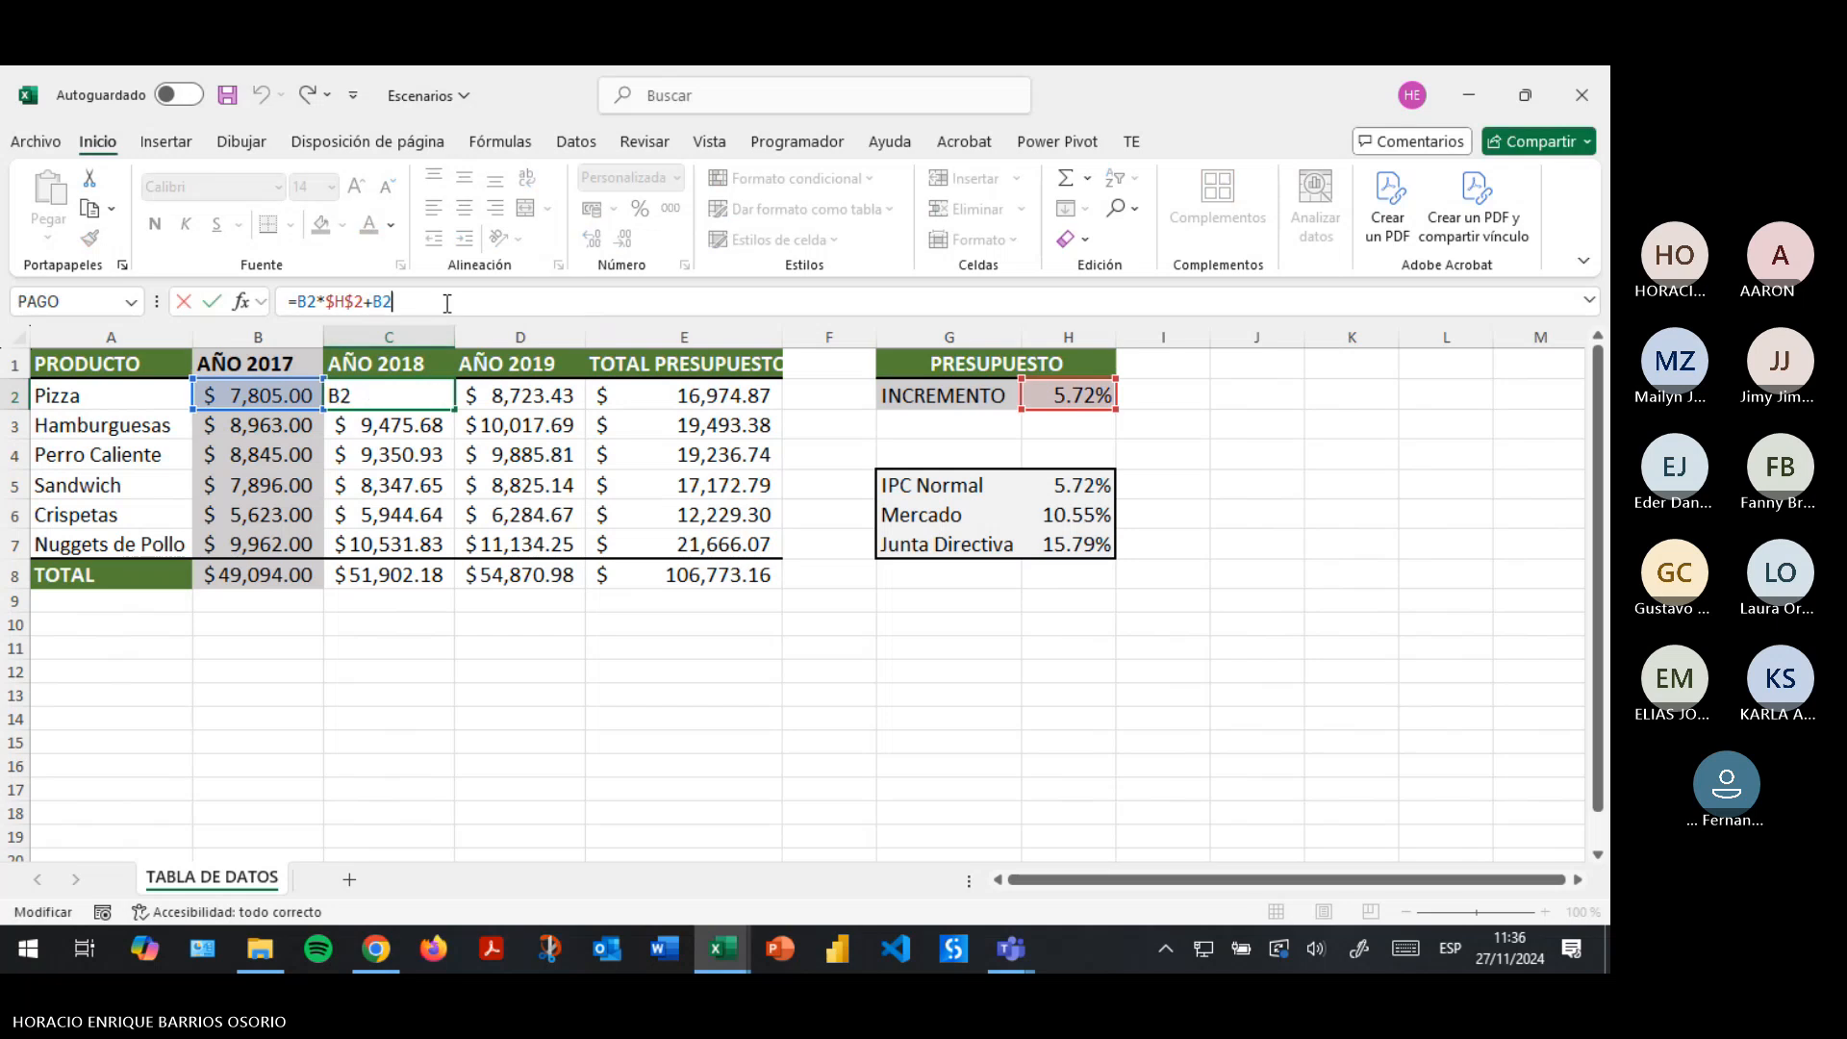
{"action": "key", "text": "Return"}
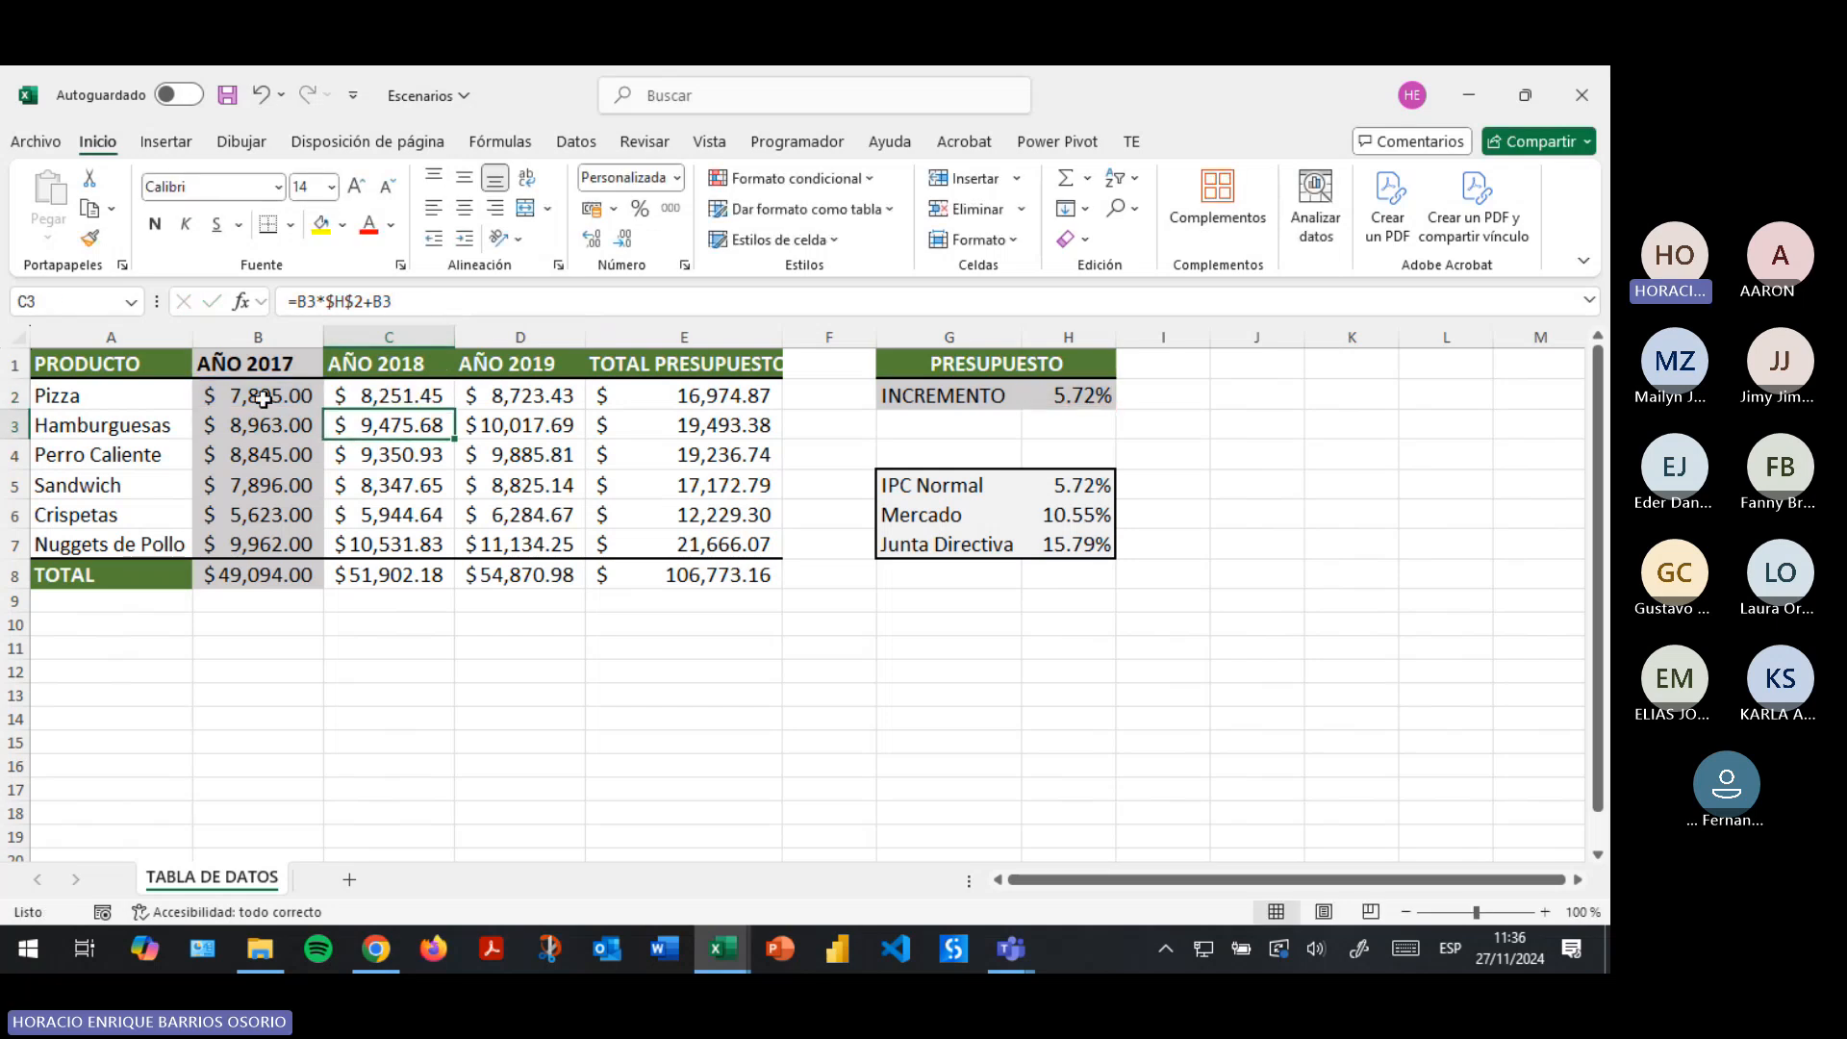
Highlight the AÑO 2017 amounts in B2:B8 and examine how the AÑO 2018 formula in C2 uses them.
{"action": "left_click_drag", "start_coordinate": [258, 395], "coordinate": [263, 549]}
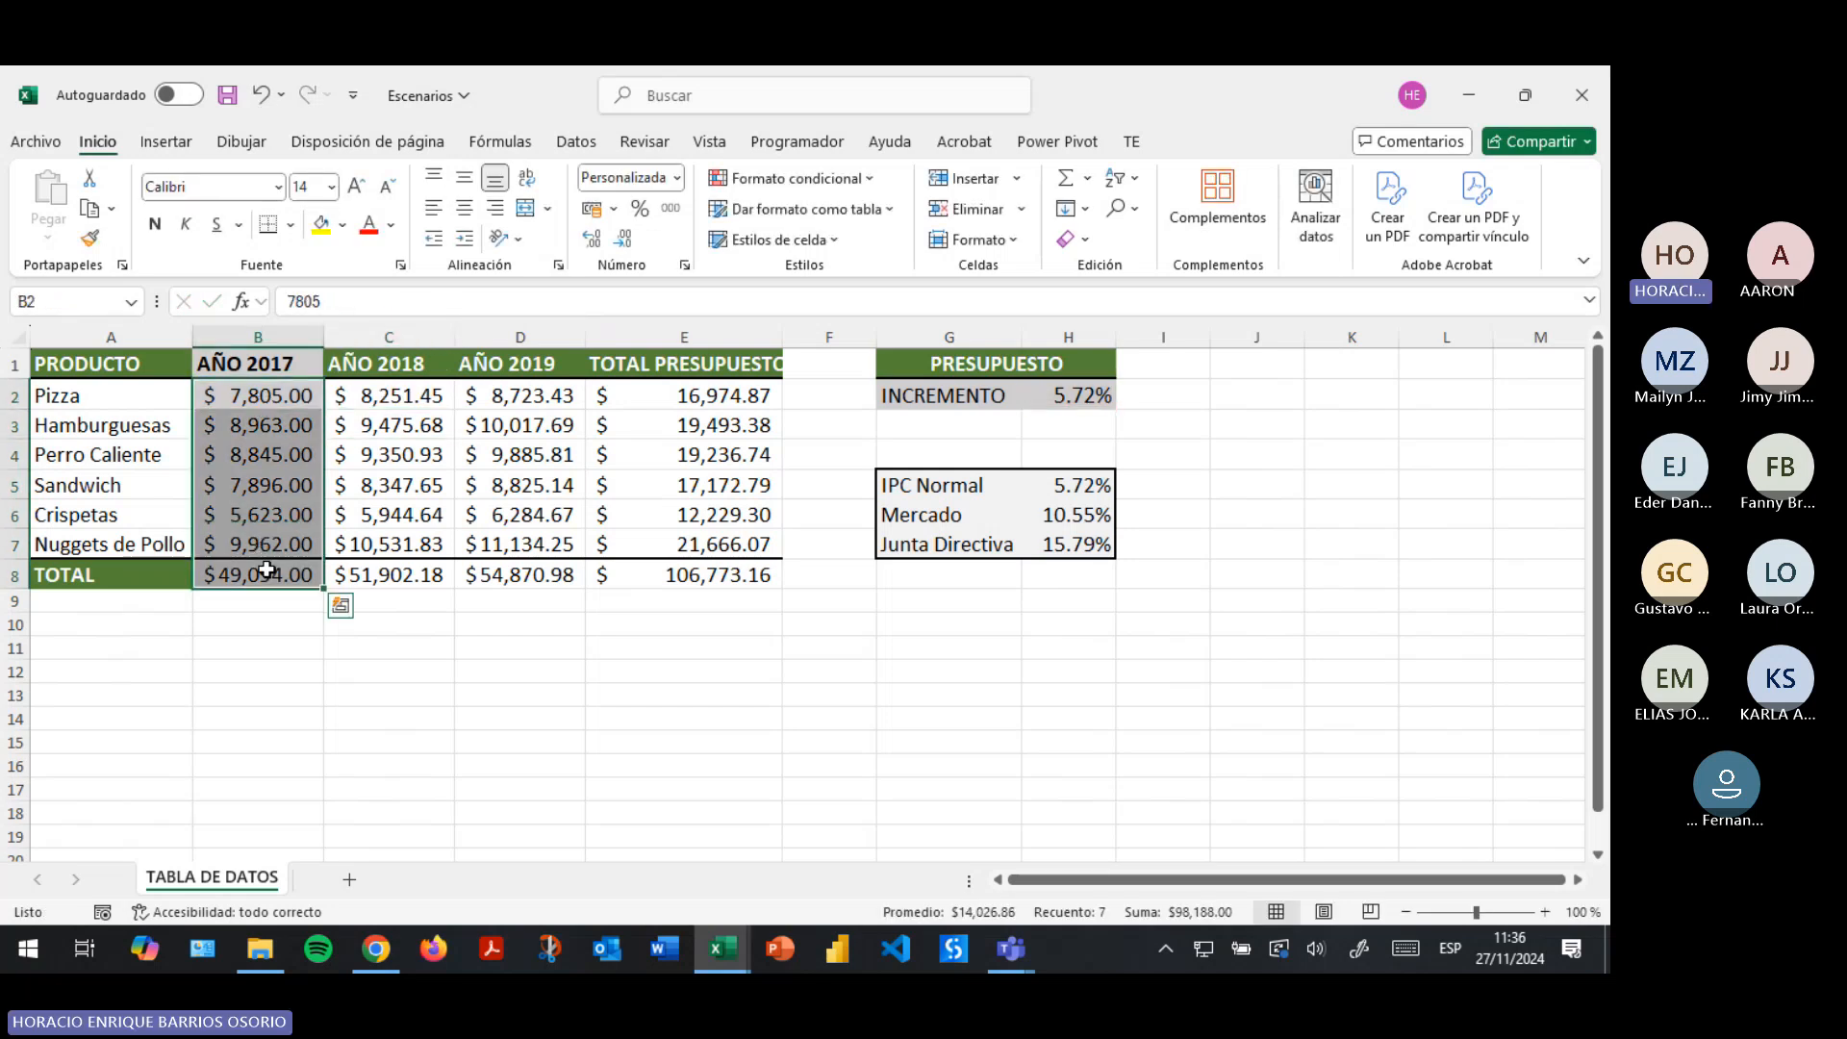
{"action": "left_click", "coordinate": [406, 390]}
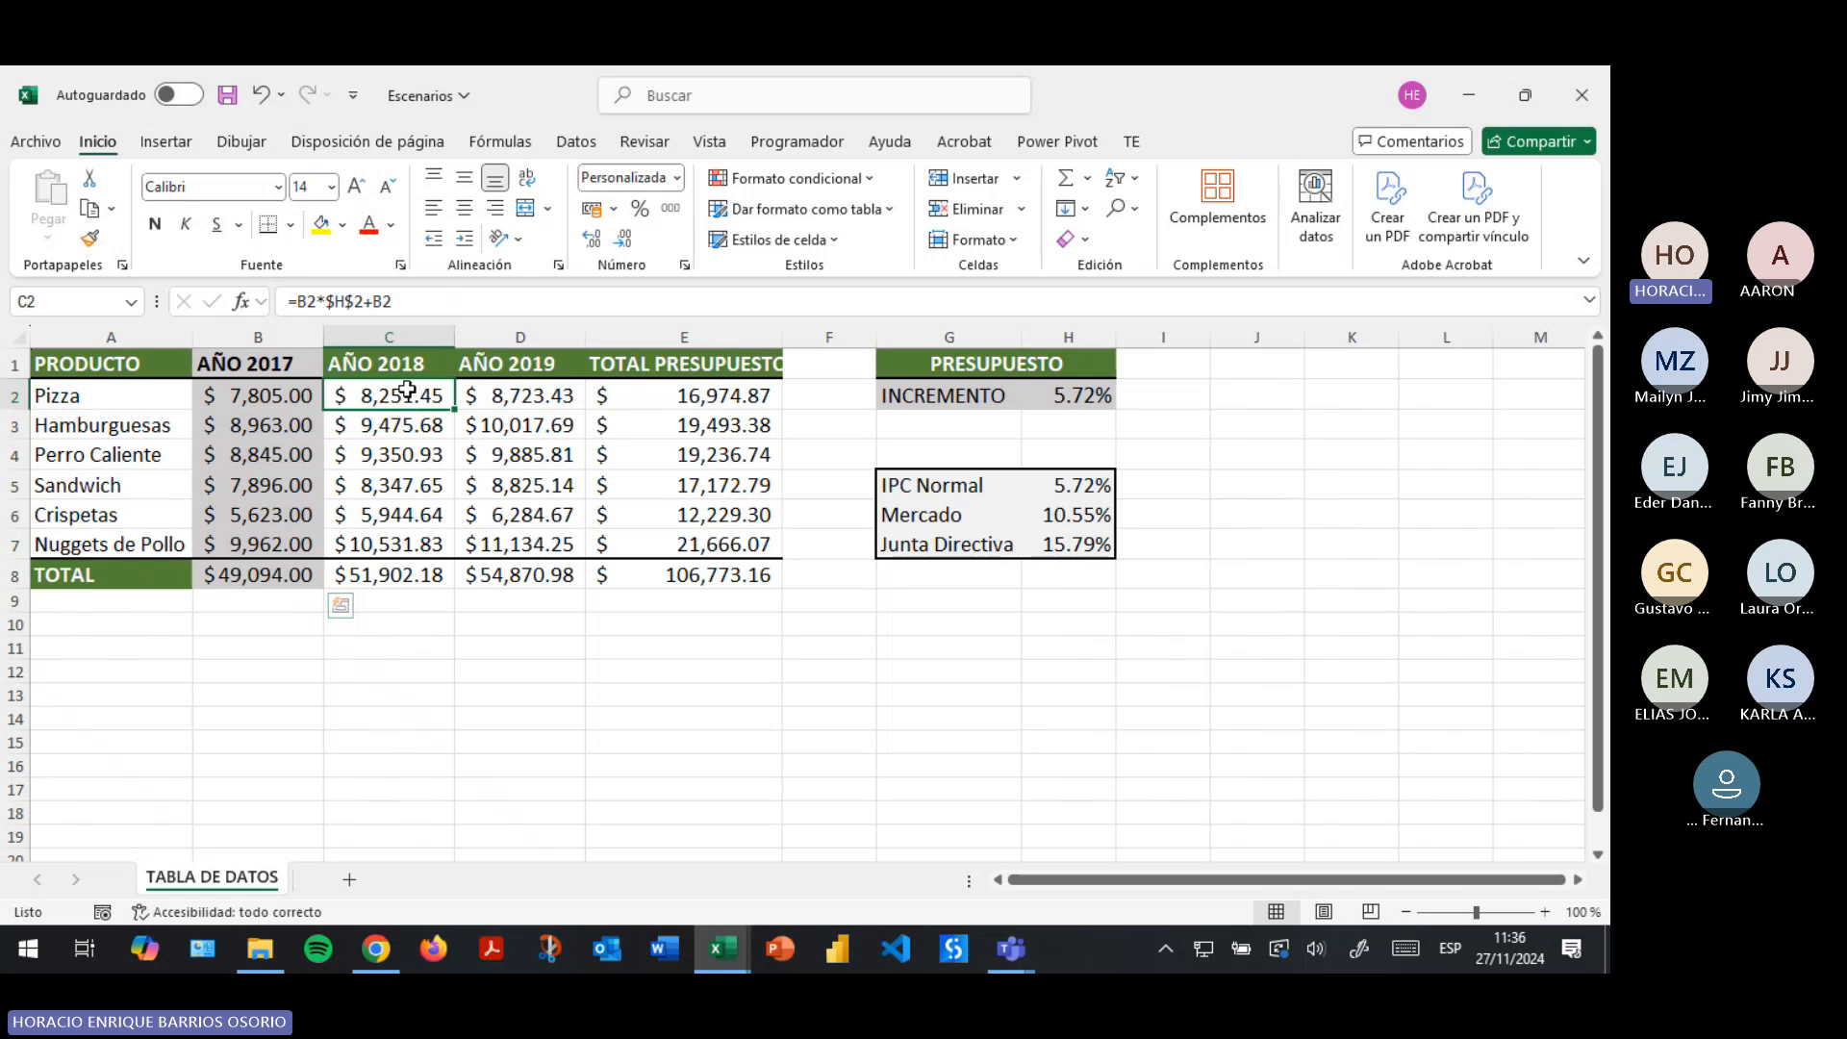
{"action": "left_click", "coordinate": [308, 301]}
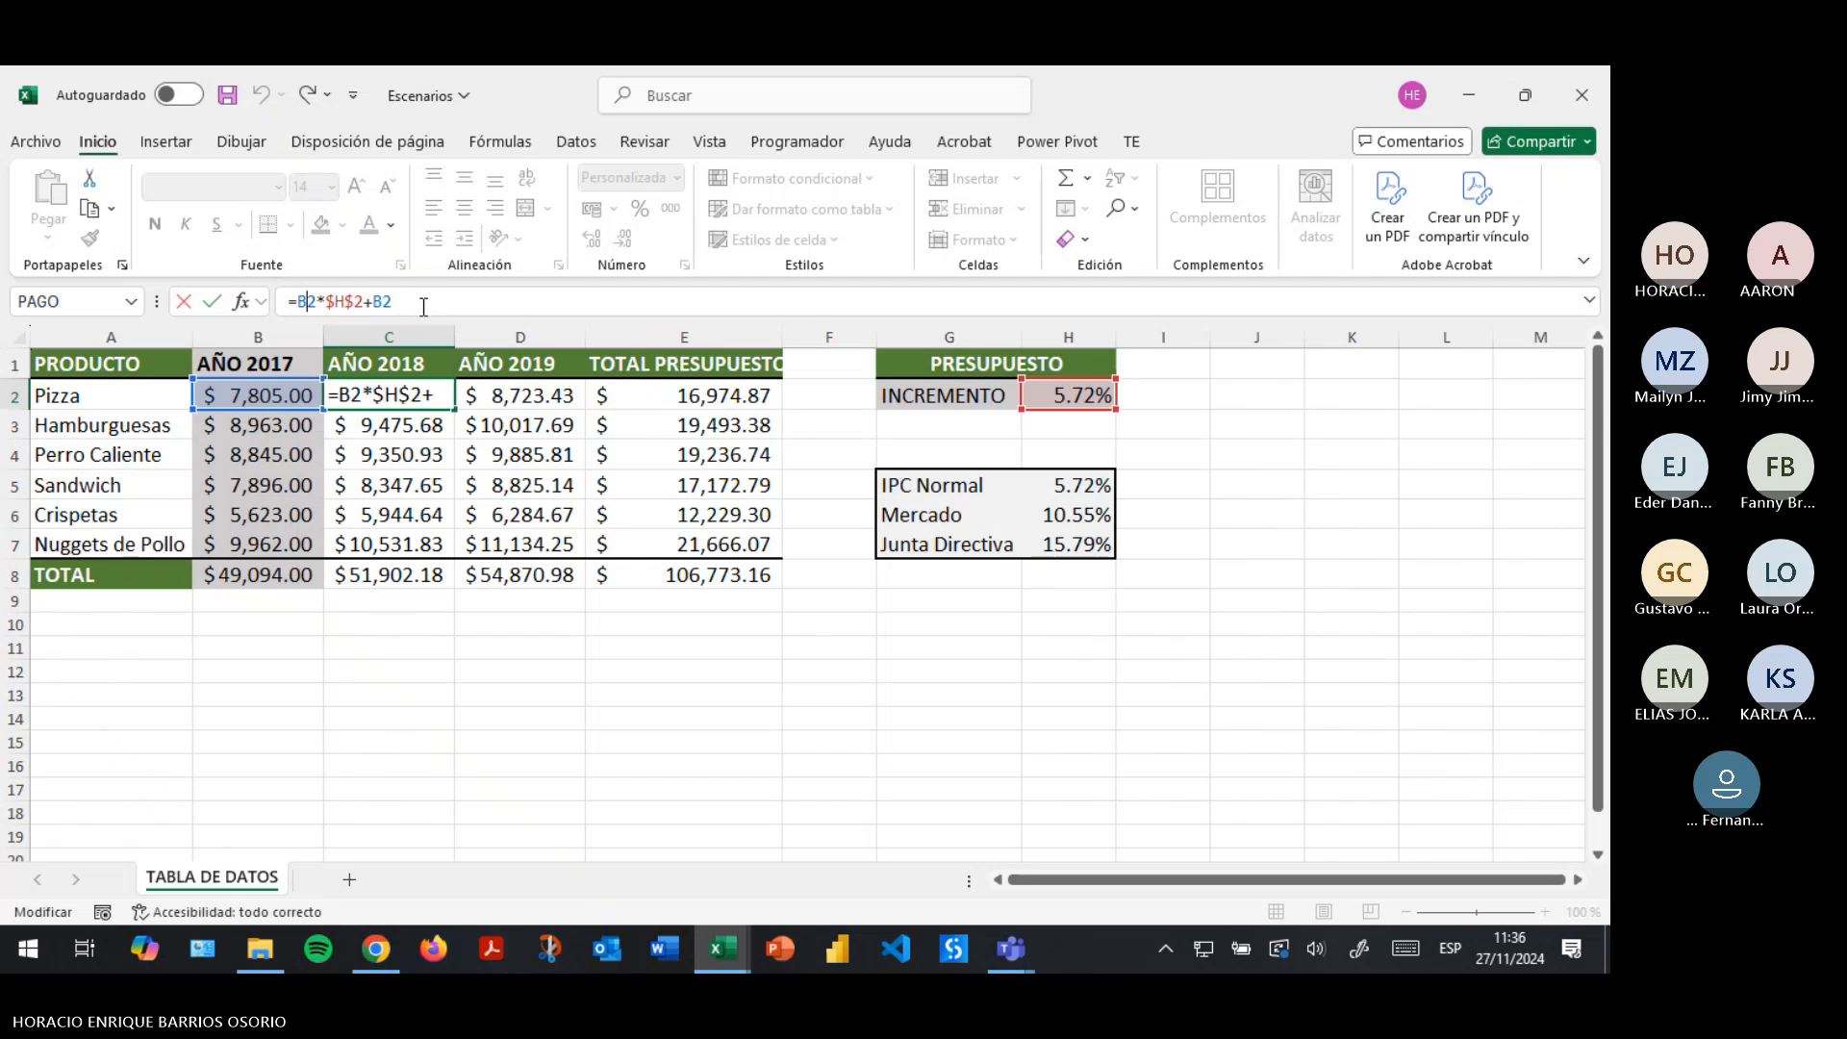
{"action": "key", "text": "Return"}
{"action": "key", "text": "Up"}
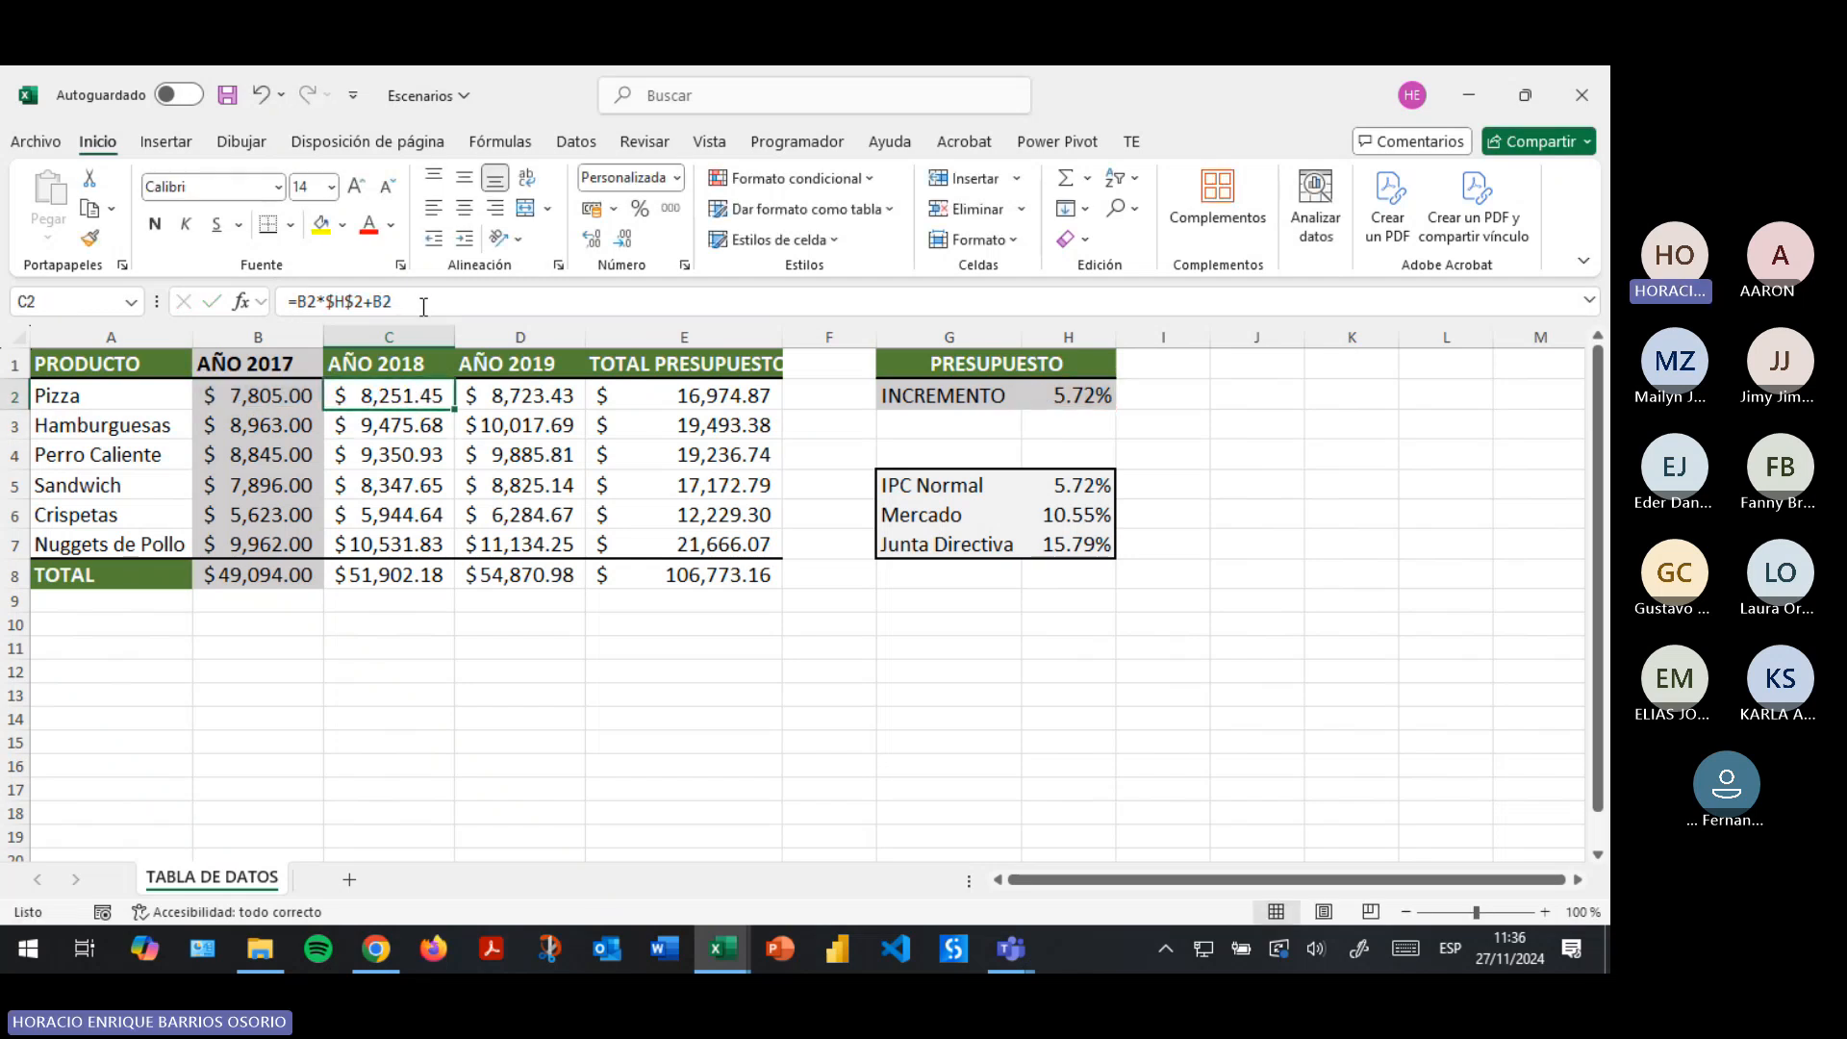
{"action": "key", "text": "Right"}
{"action": "key", "text": "Left"}
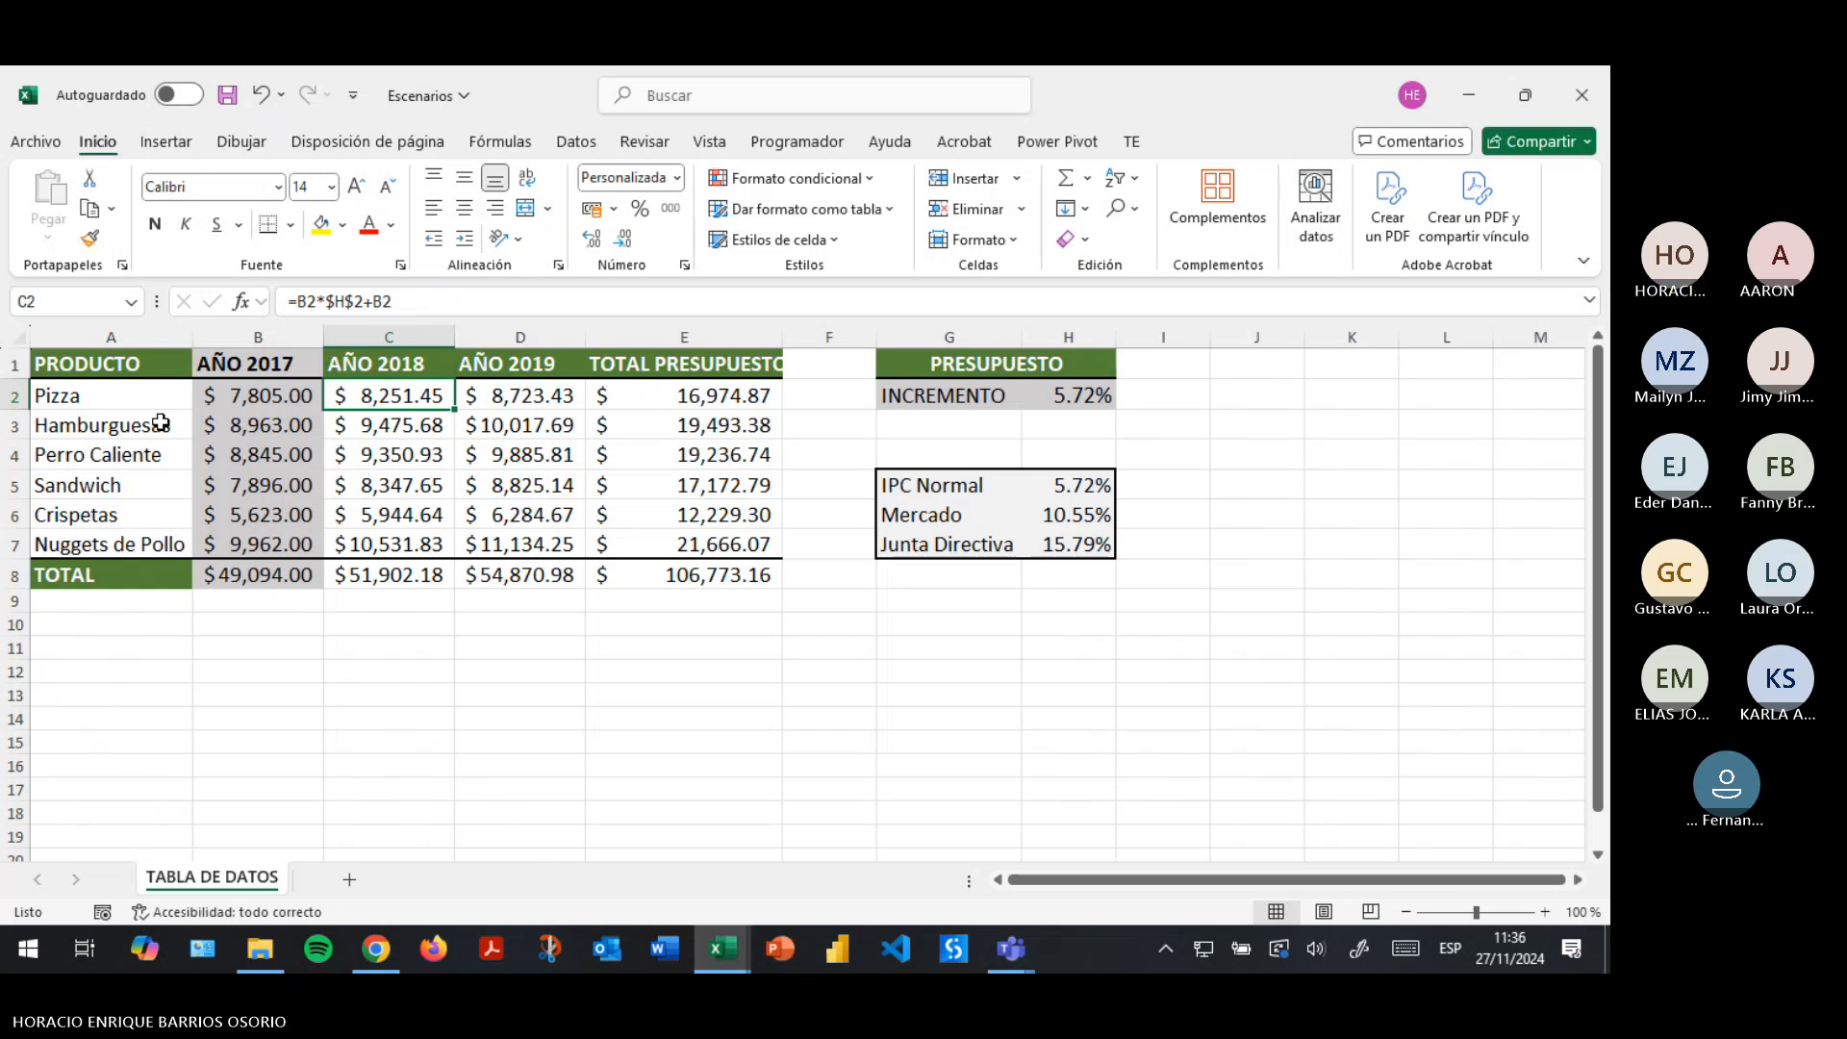
Check the AÑO 2017 Pizza amount in B2 against the references in the C2 formula.
{"action": "left_click", "coordinate": [270, 396]}
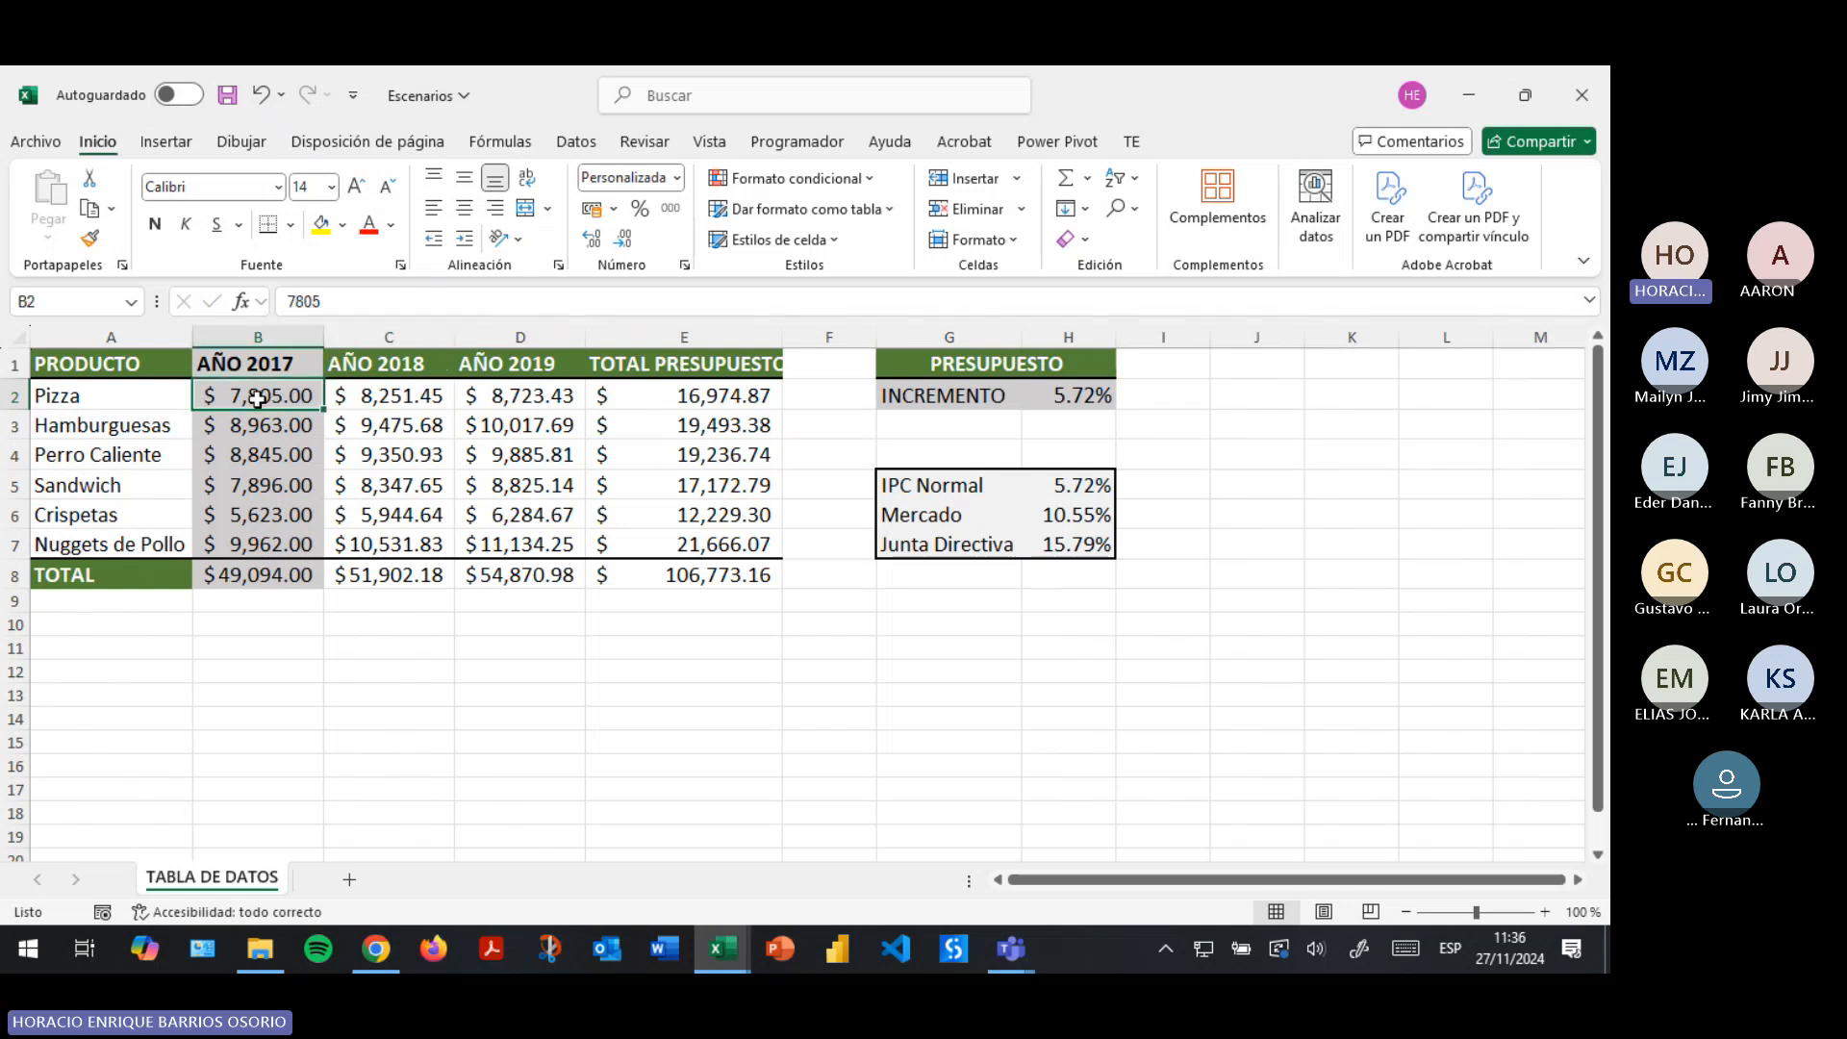
{"action": "left_click", "coordinate": [409, 398]}
{"action": "left_click", "coordinate": [428, 298]}
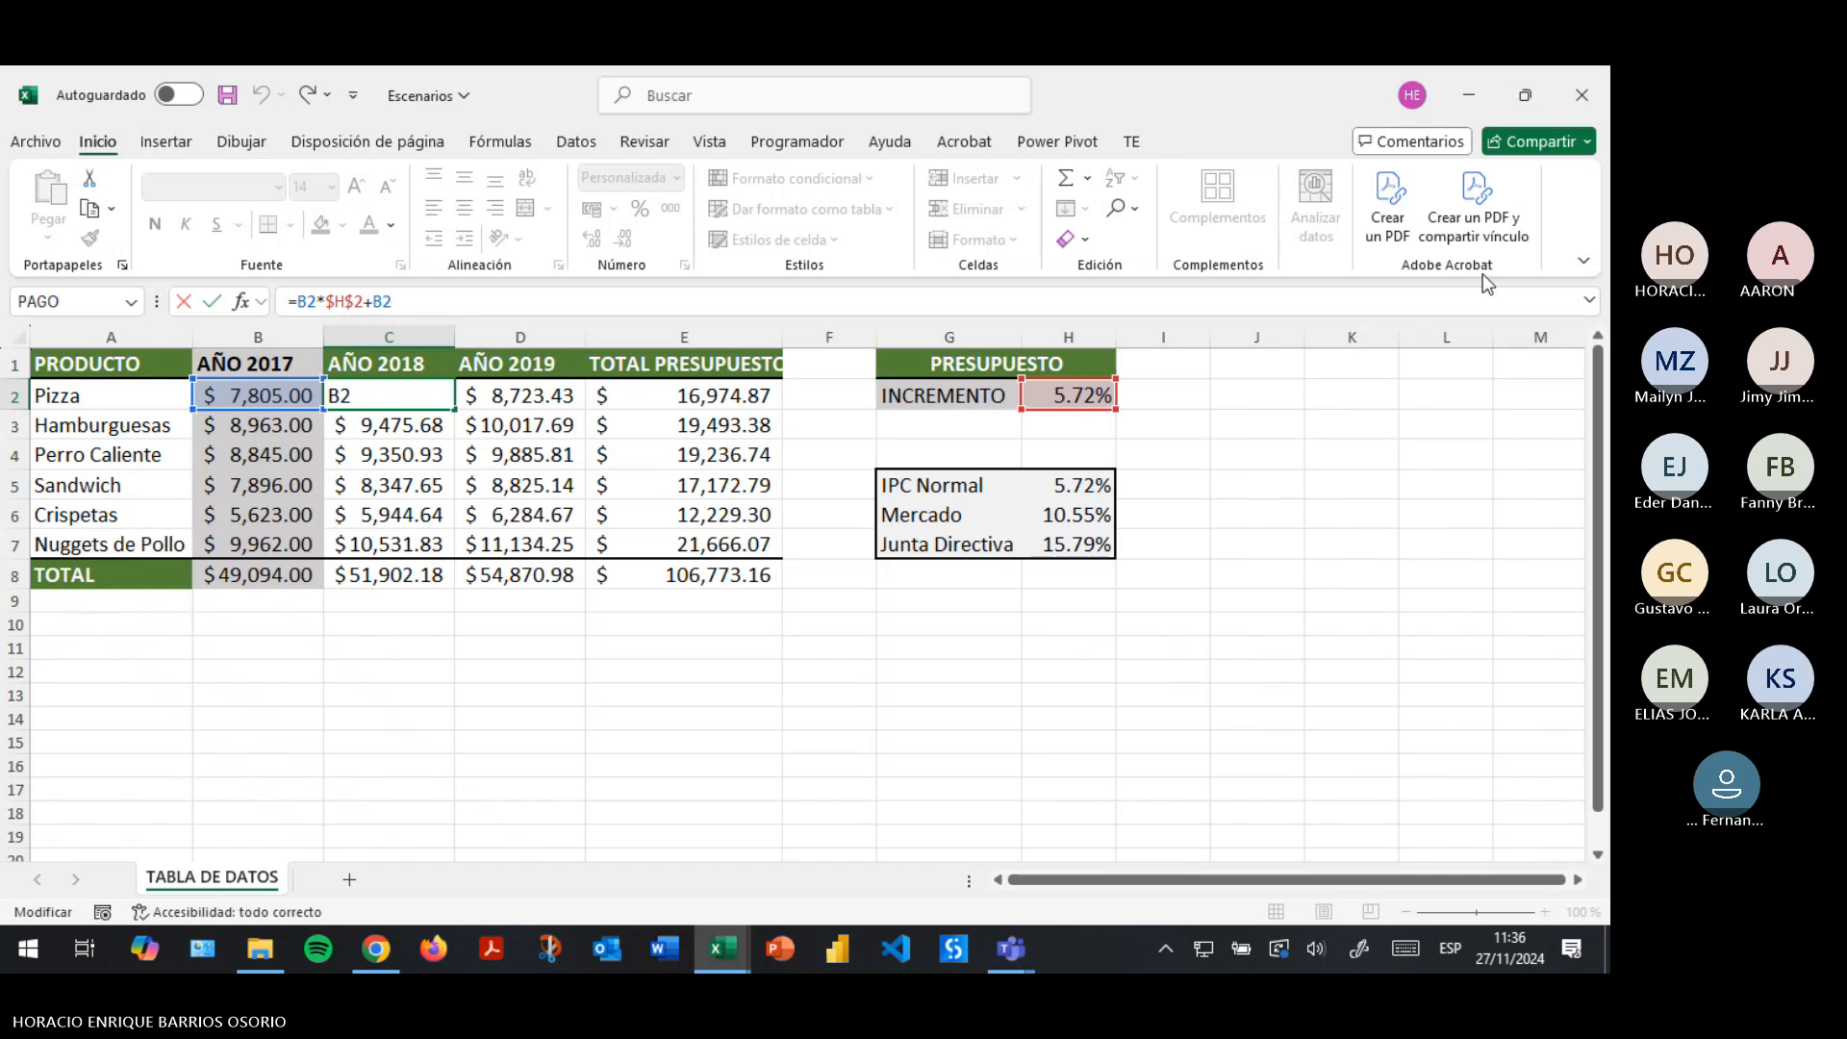
{"action": "key", "text": "Return"}
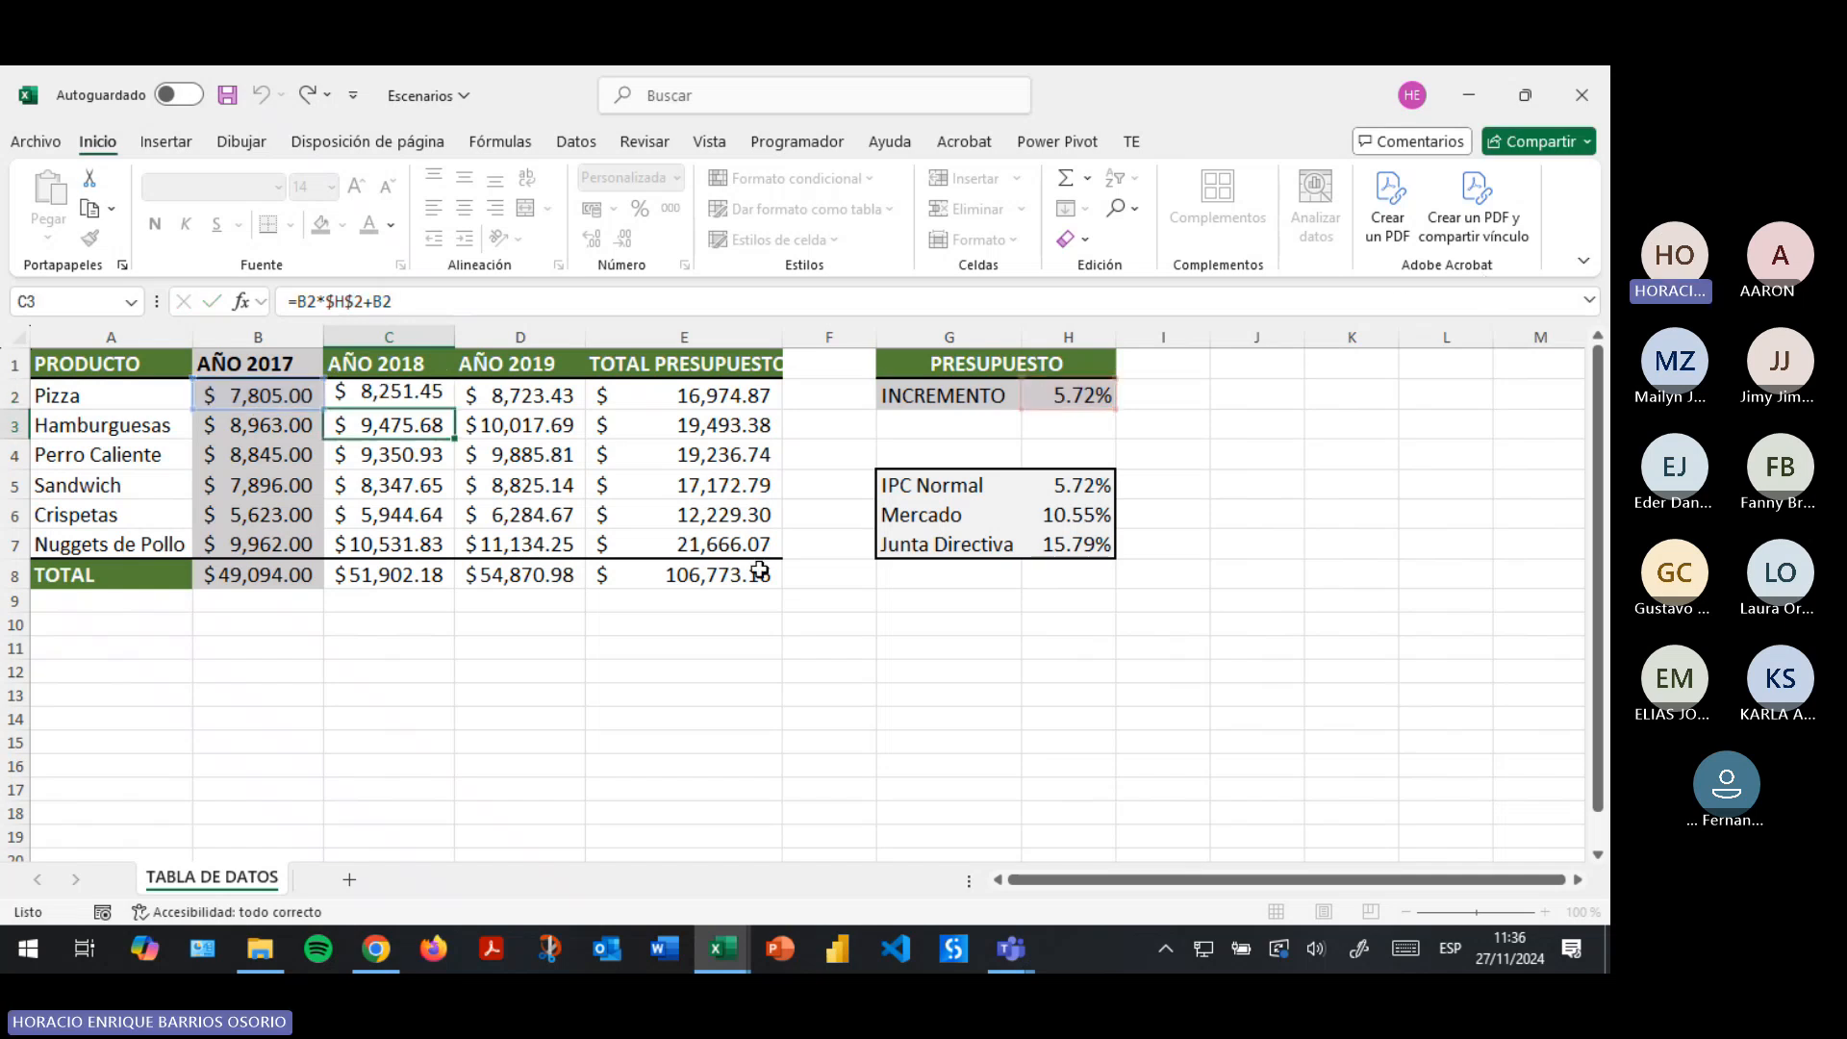
{"action": "key", "text": "Up"}
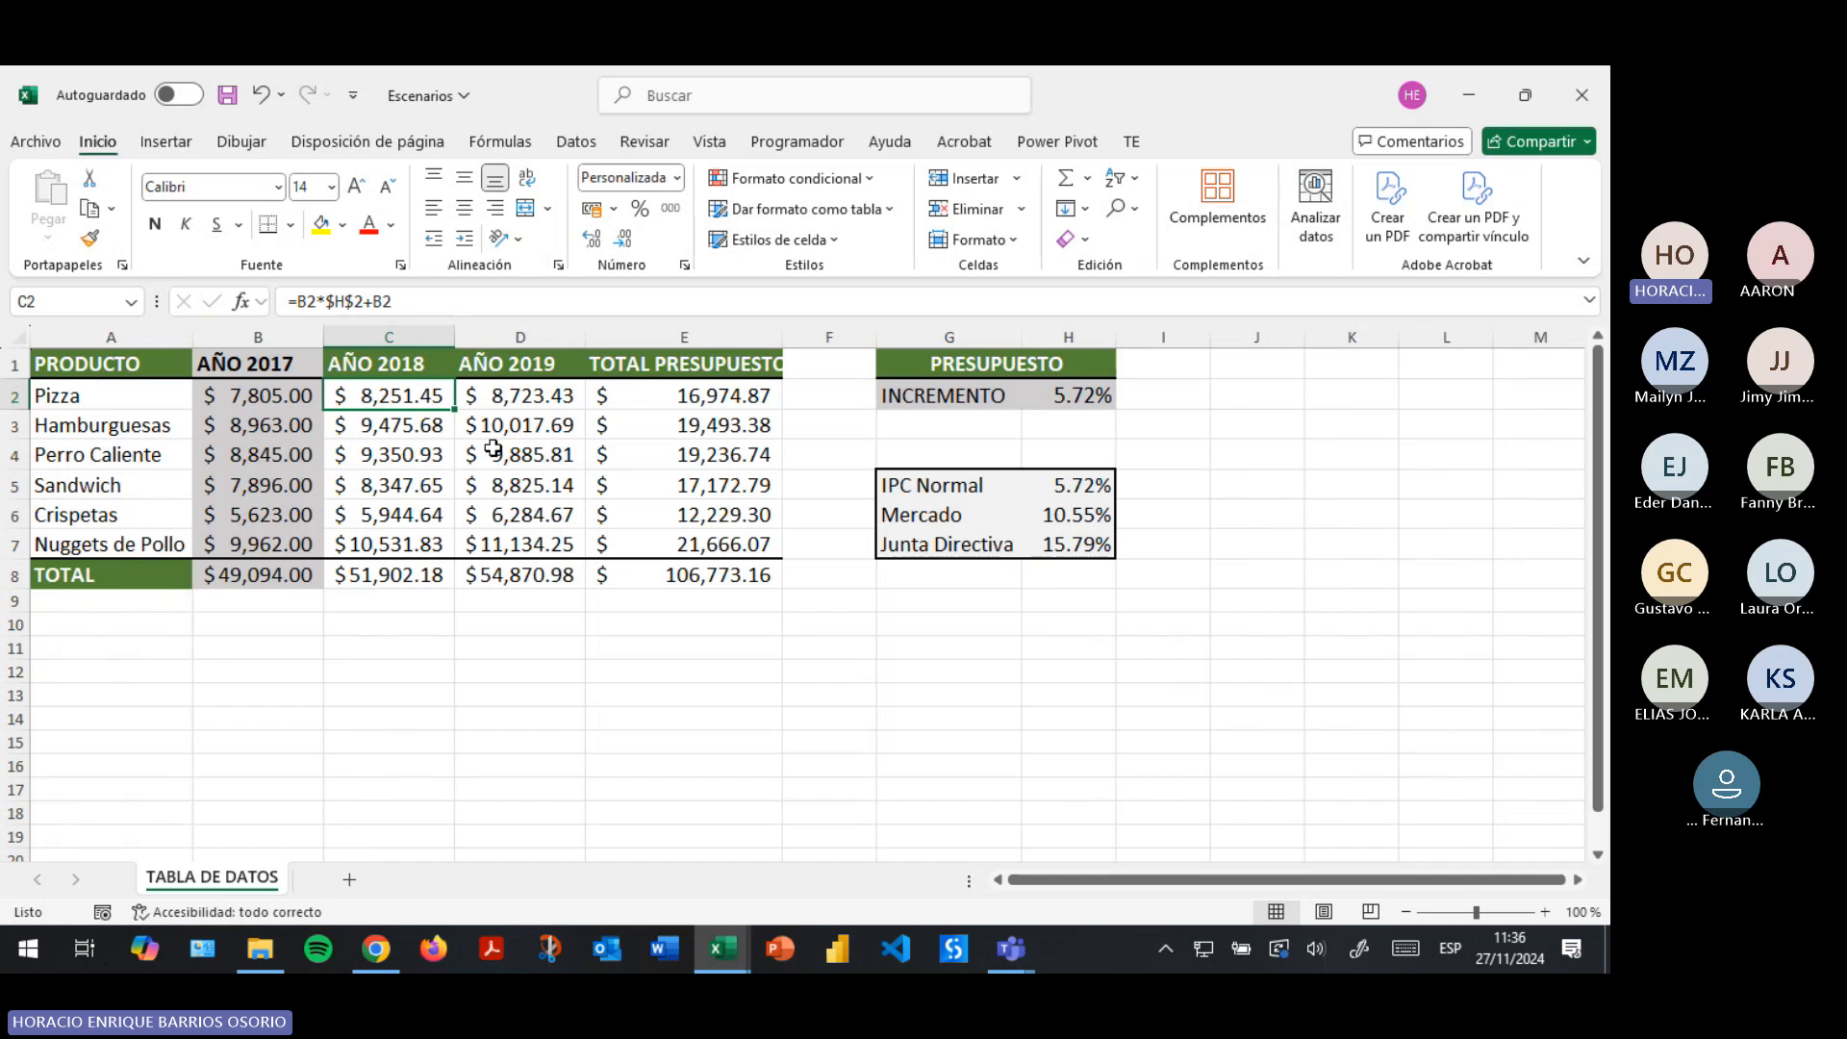
Trace the cells referenced by the AÑO 2019 Pizza formula in D2 without changing it.
{"action": "left_click", "coordinate": [516, 400]}
{"action": "left_click", "coordinate": [421, 291]}
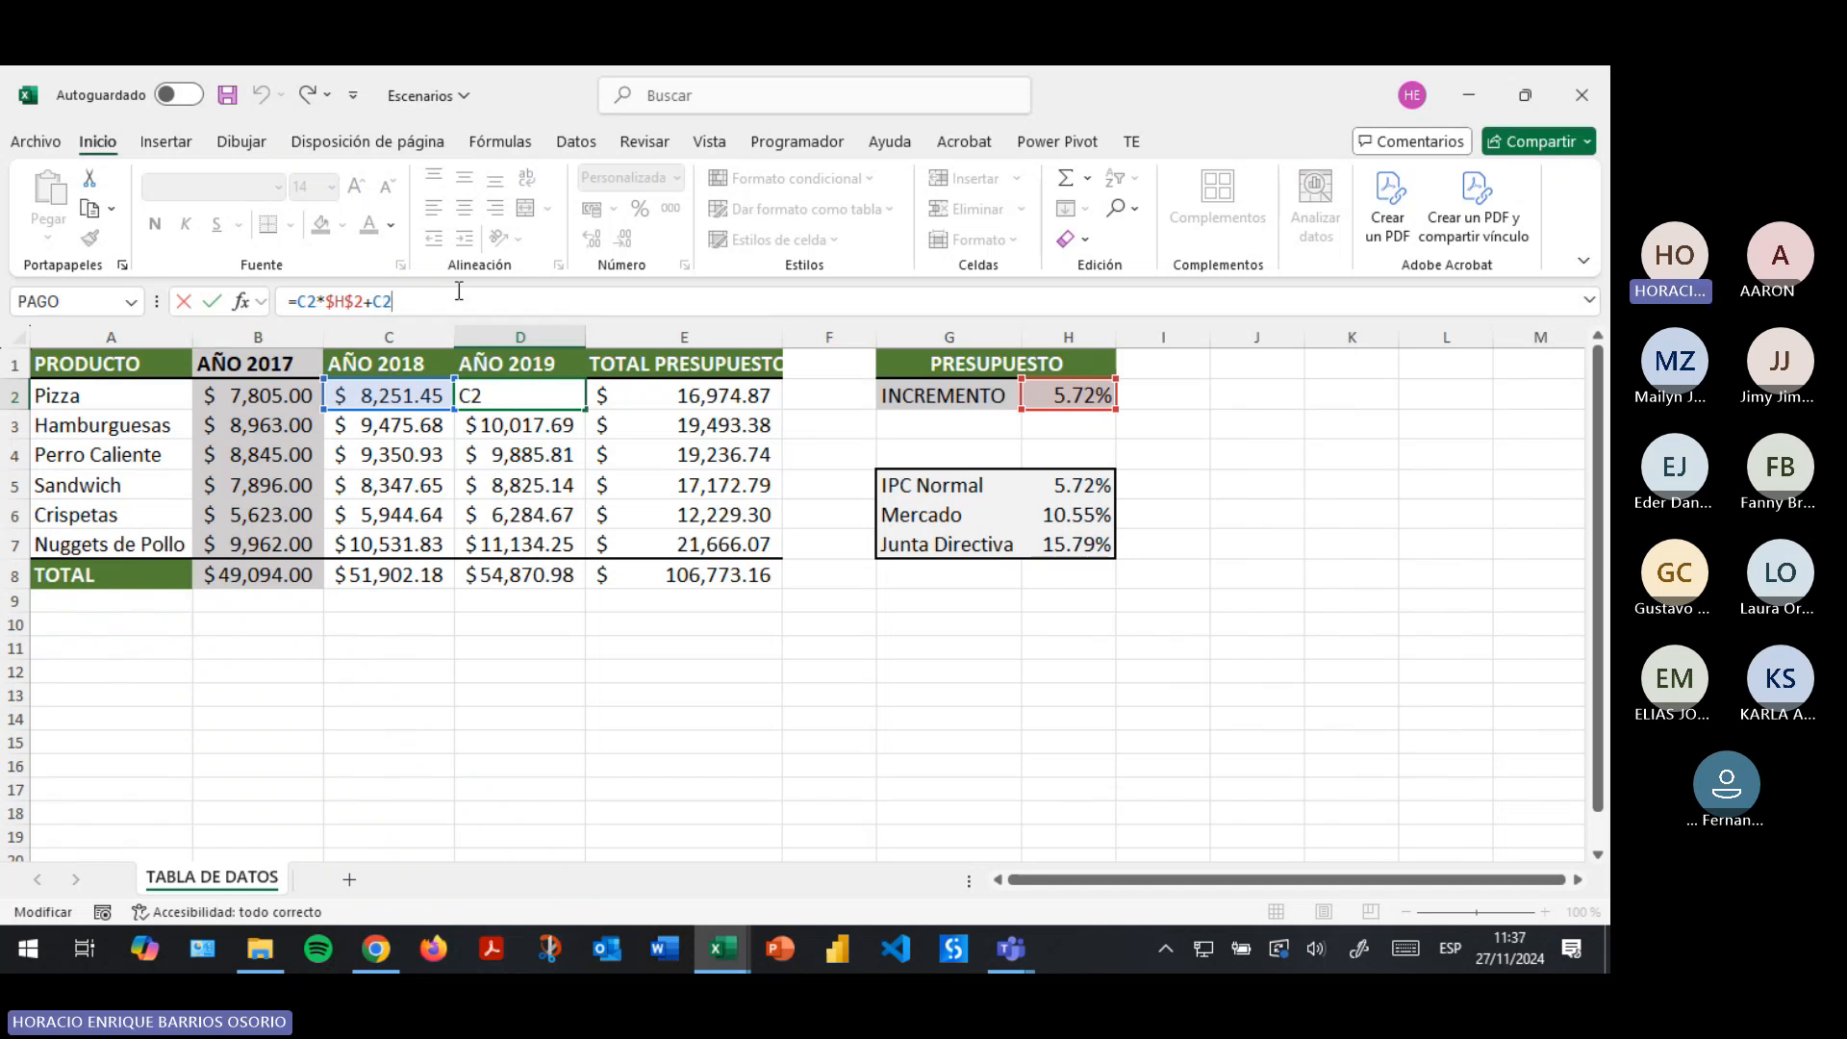
{"action": "key", "text": "Return"}
{"action": "key", "text": "Down"}
{"action": "key", "text": "Up"}
{"action": "key", "text": "Up"}
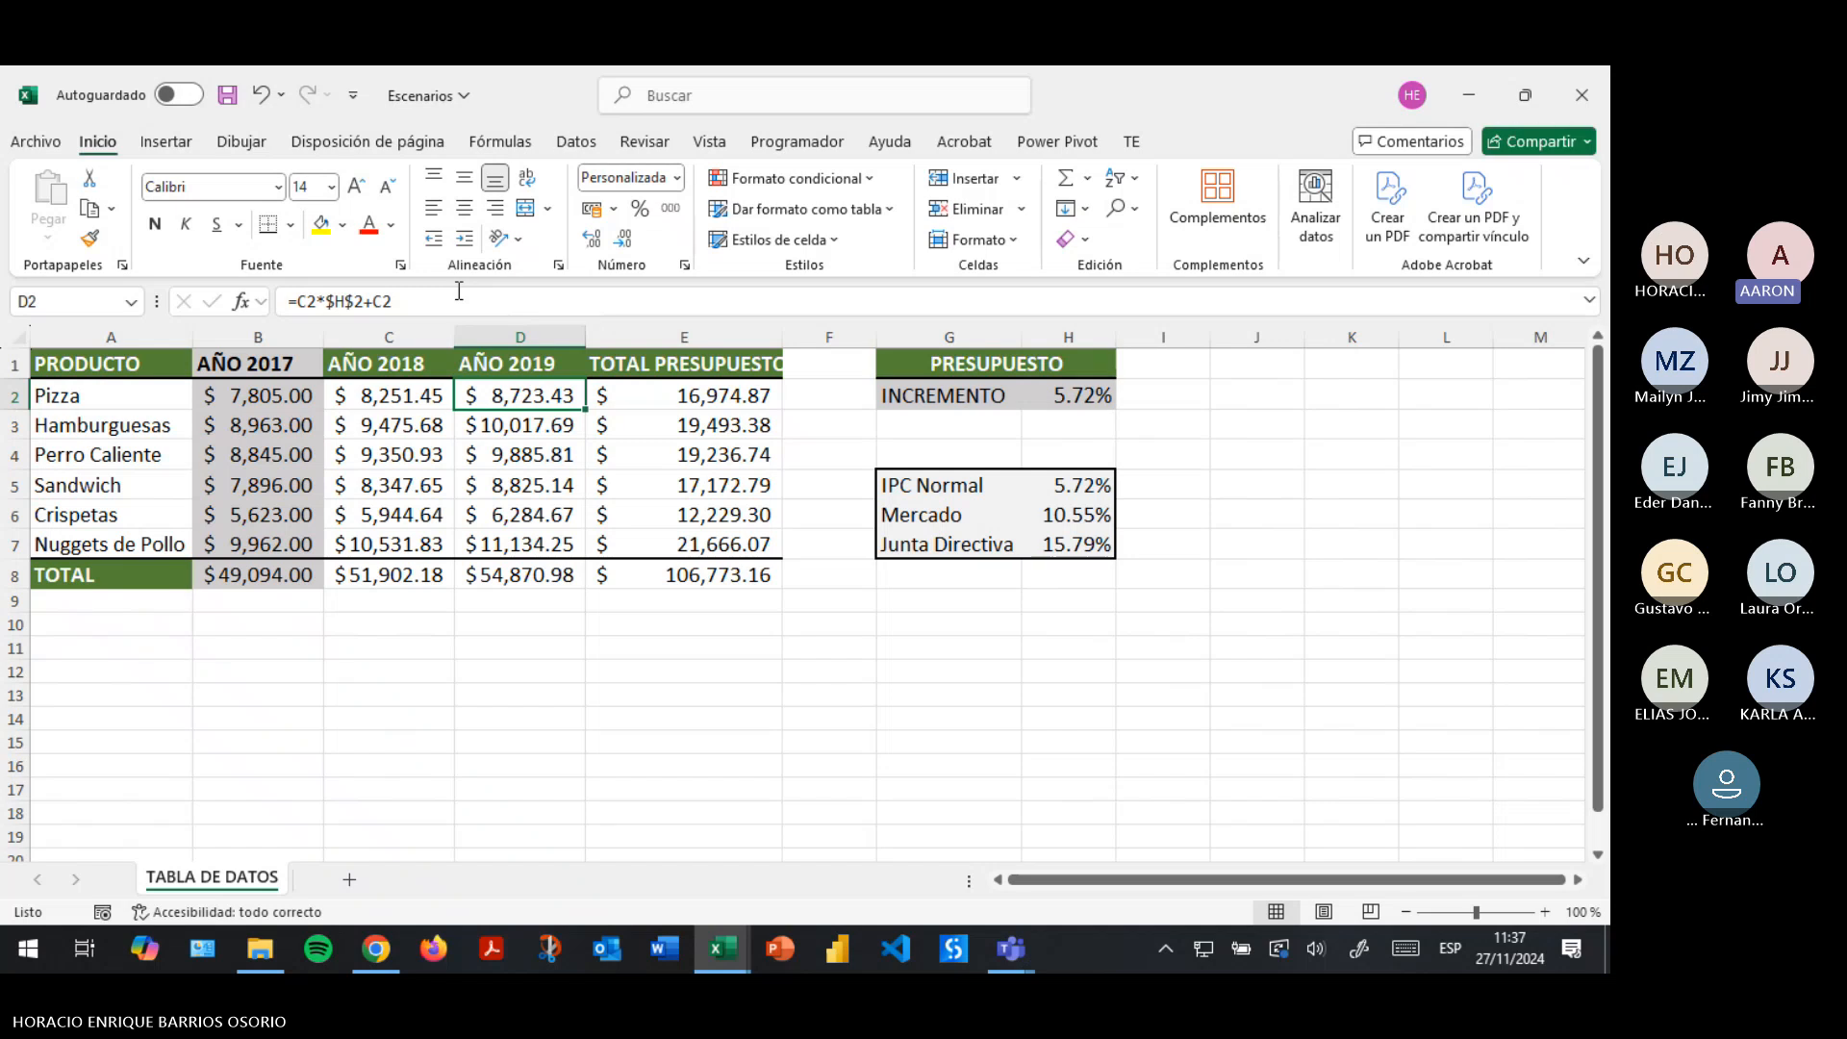
View the number format options for D2 without applying any, and save the workbook.
{"action": "left_click", "coordinate": [678, 178]}
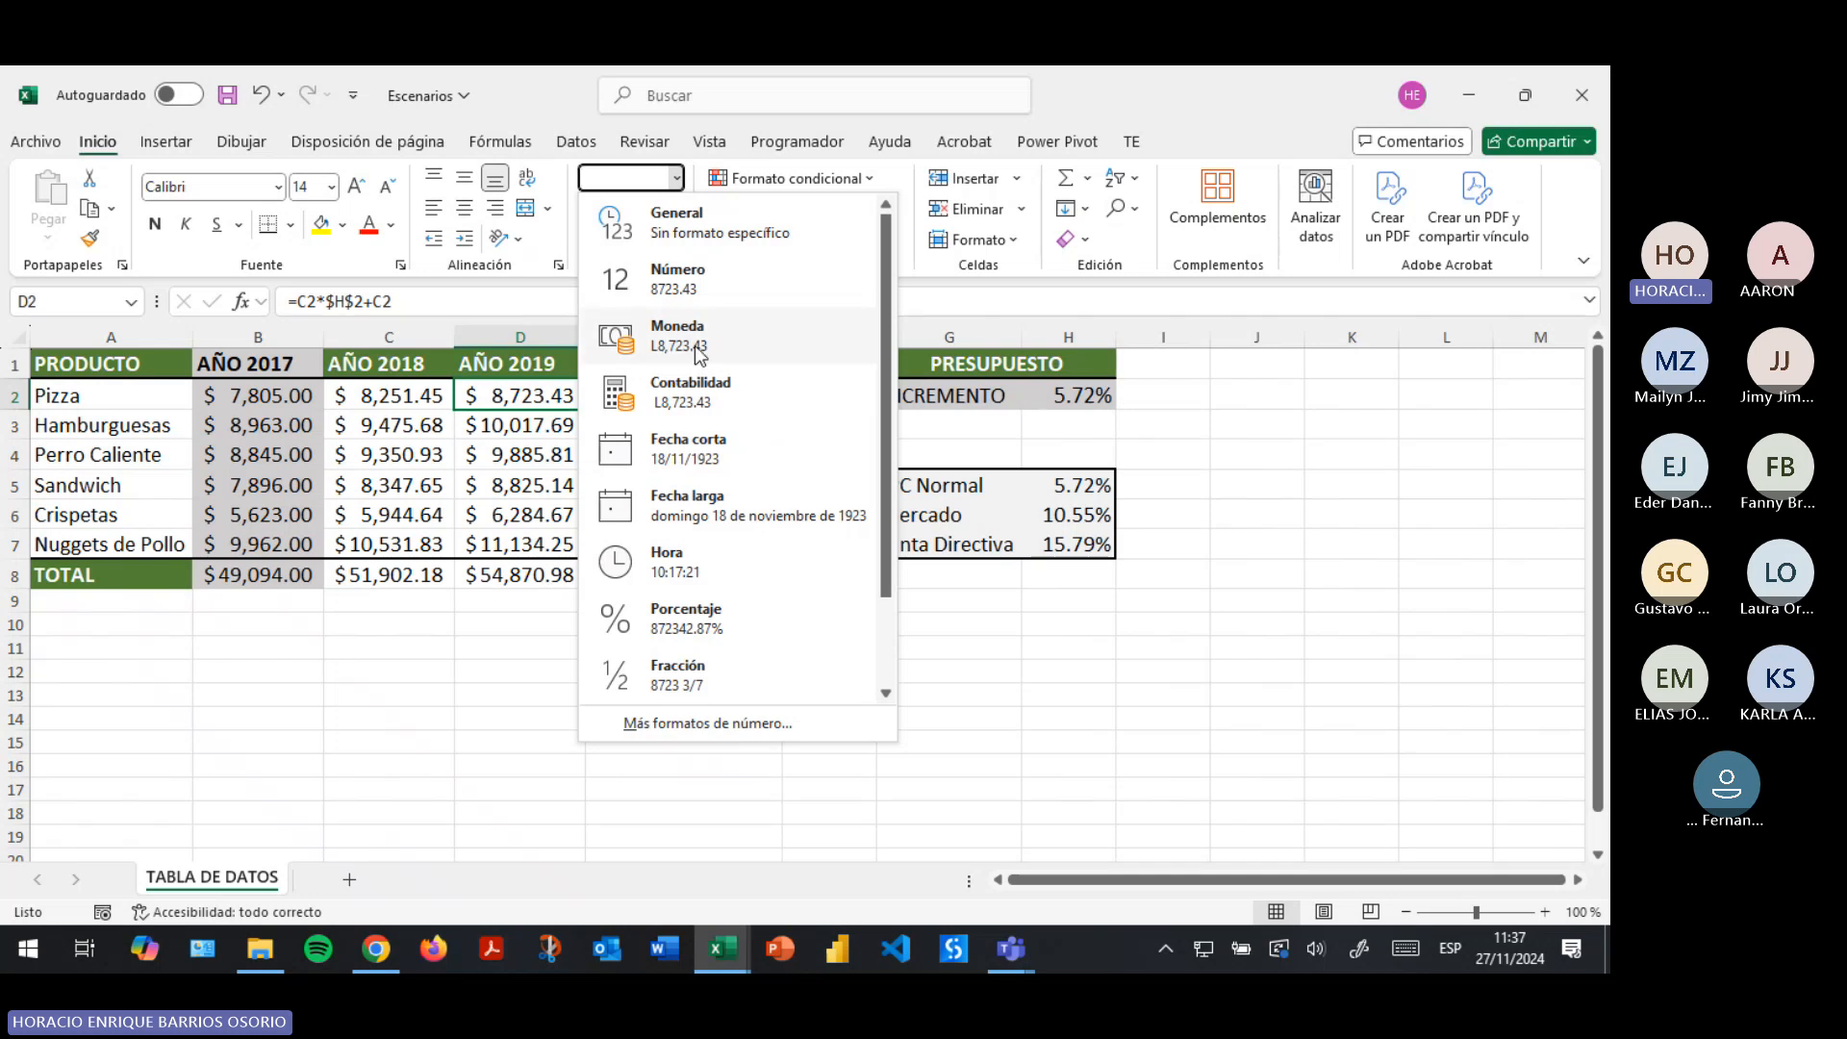
{"action": "left_click", "coordinate": [493, 537]}
{"action": "key", "text": "ctrl+s"}
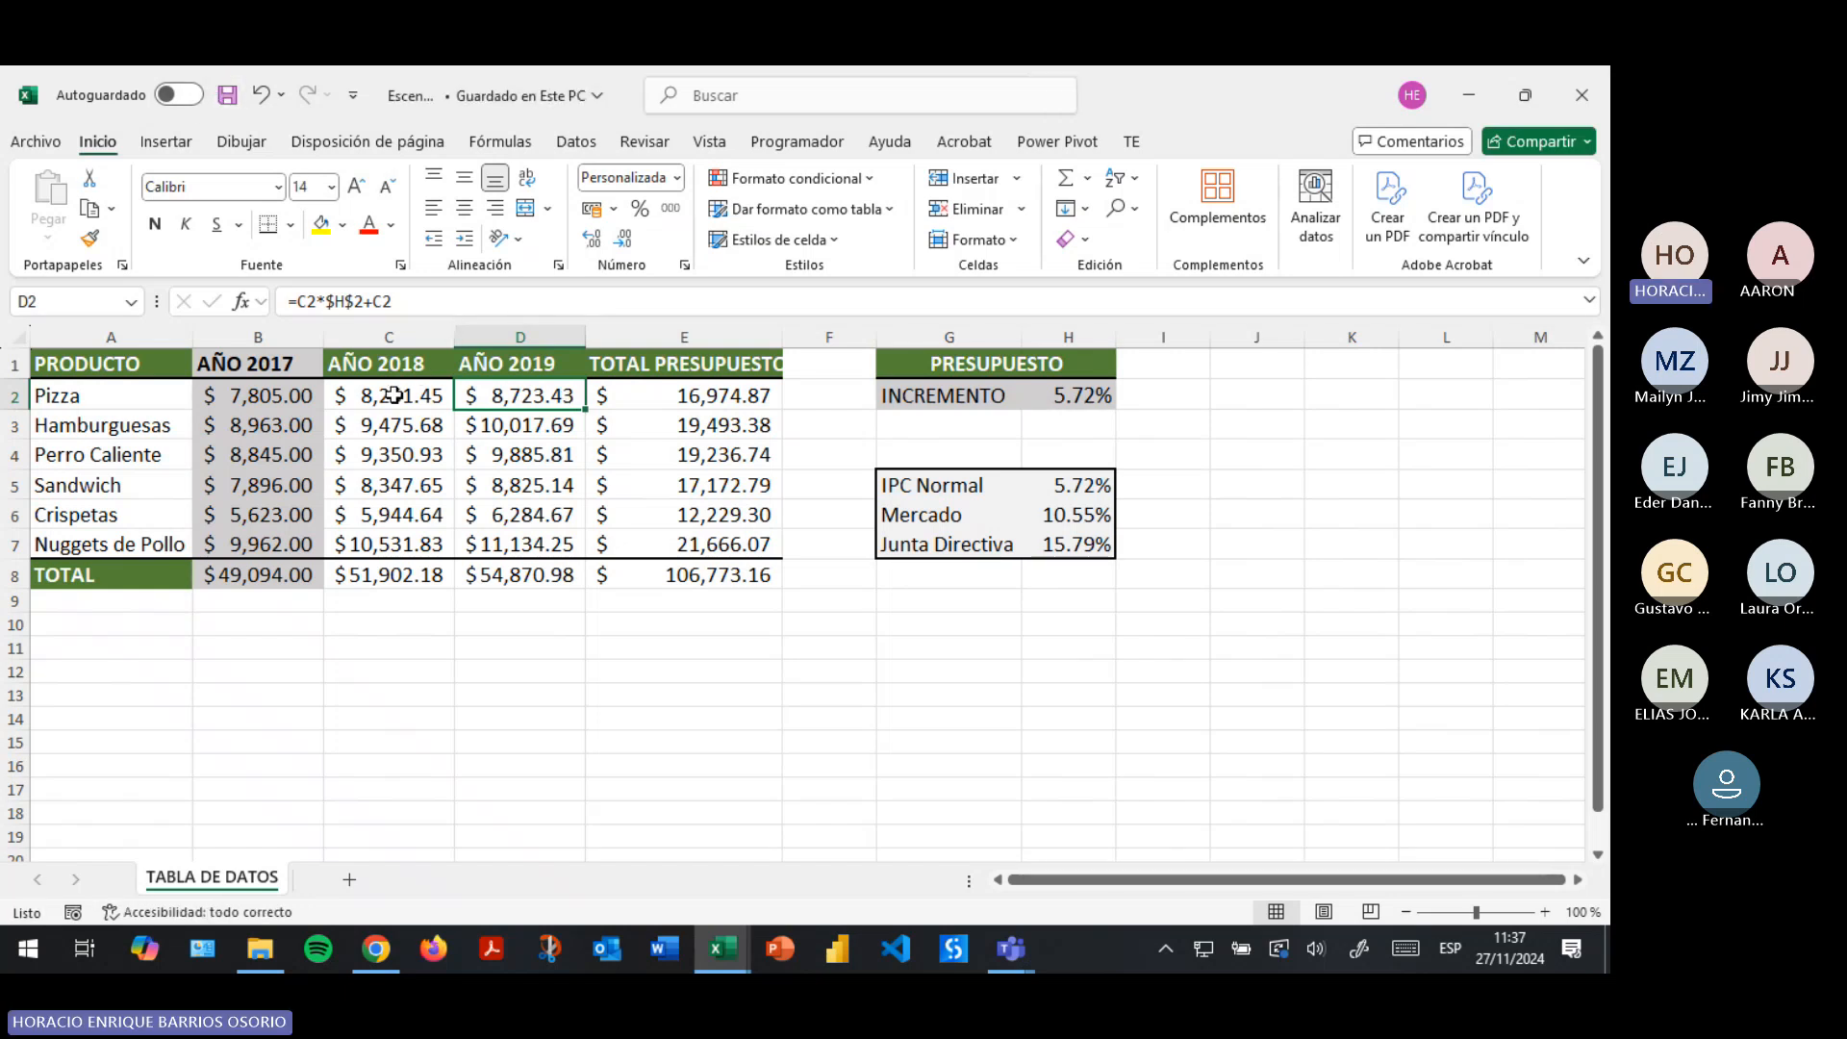
Compare the AÑO 2018 and AÑO 2019 Pizza formulas in C2 and D2, also checking the total in C8.
{"action": "mouse_move", "coordinate": [399, 404]}
{"action": "left_mouse_down"}
{"action": "mouse_move", "coordinate": [514, 396]}
{"action": "mouse_move", "coordinate": [516, 570]}
{"action": "mouse_move", "coordinate": [538, 395]}
{"action": "left_mouse_up"}
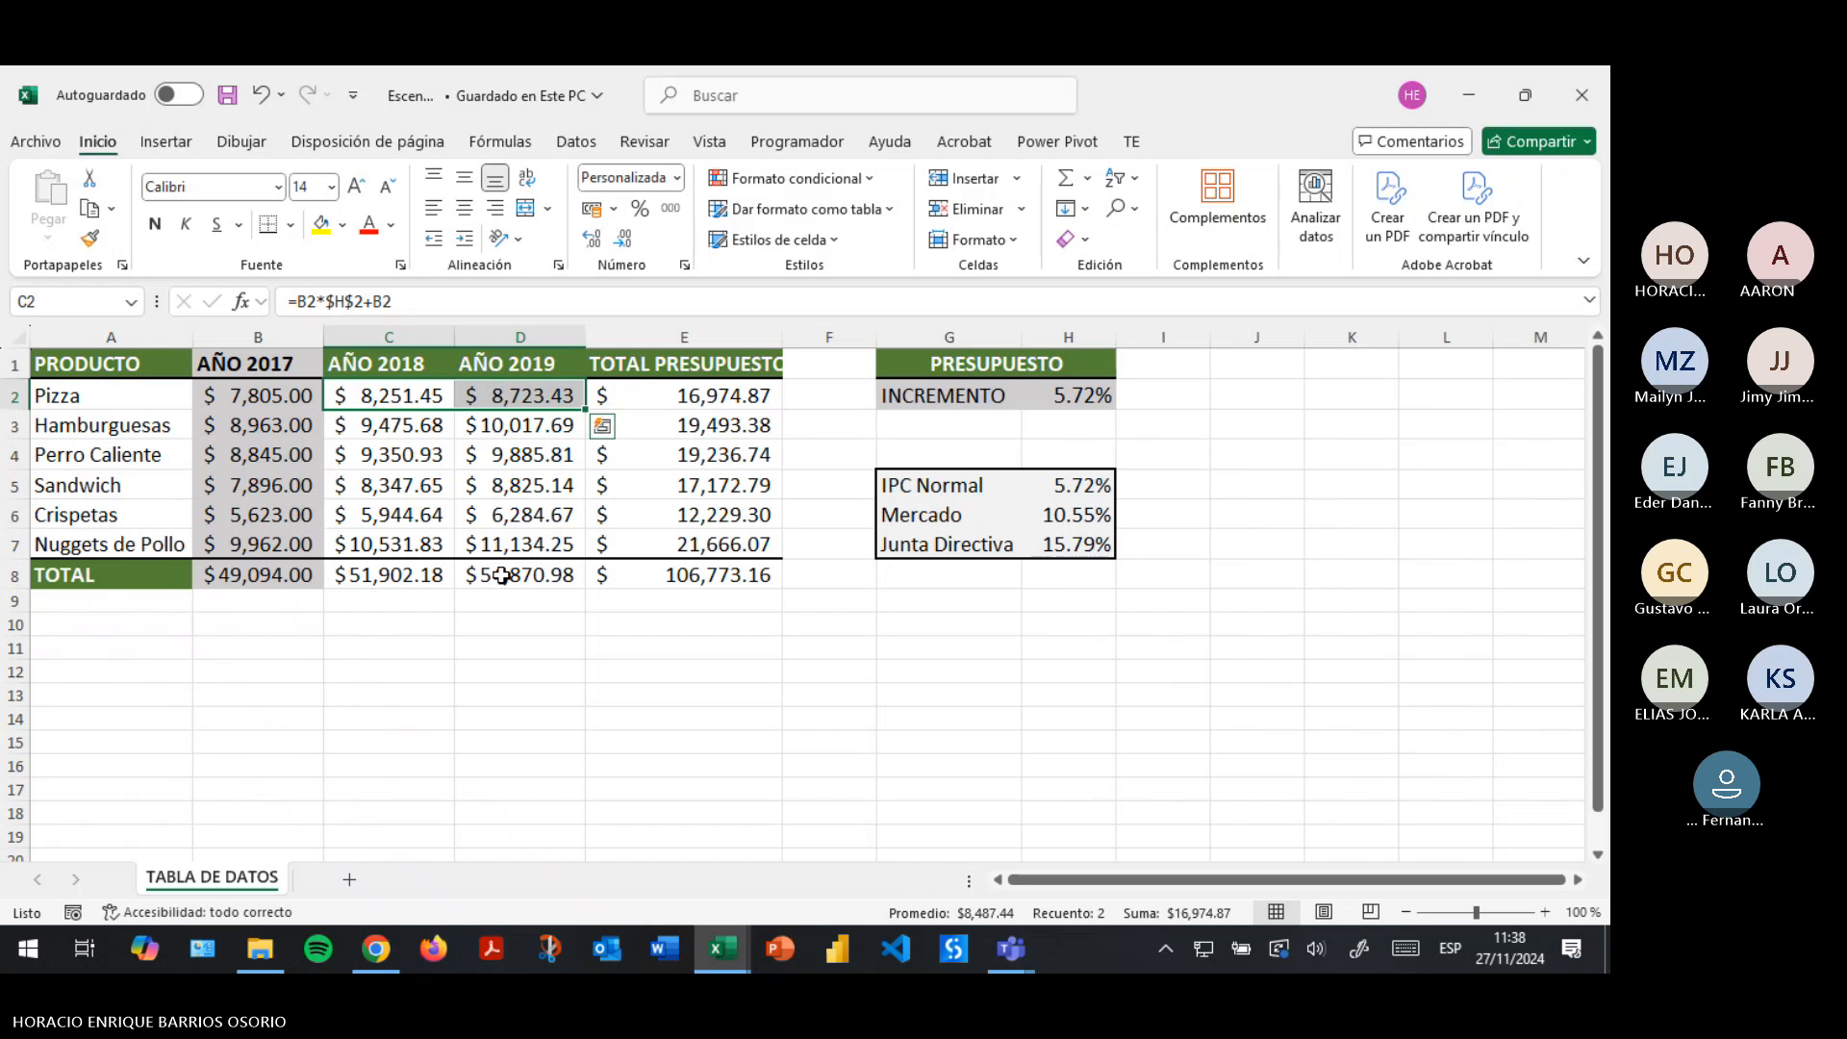
{"action": "left_click", "coordinate": [405, 577]}
{"action": "left_click", "coordinate": [393, 394]}
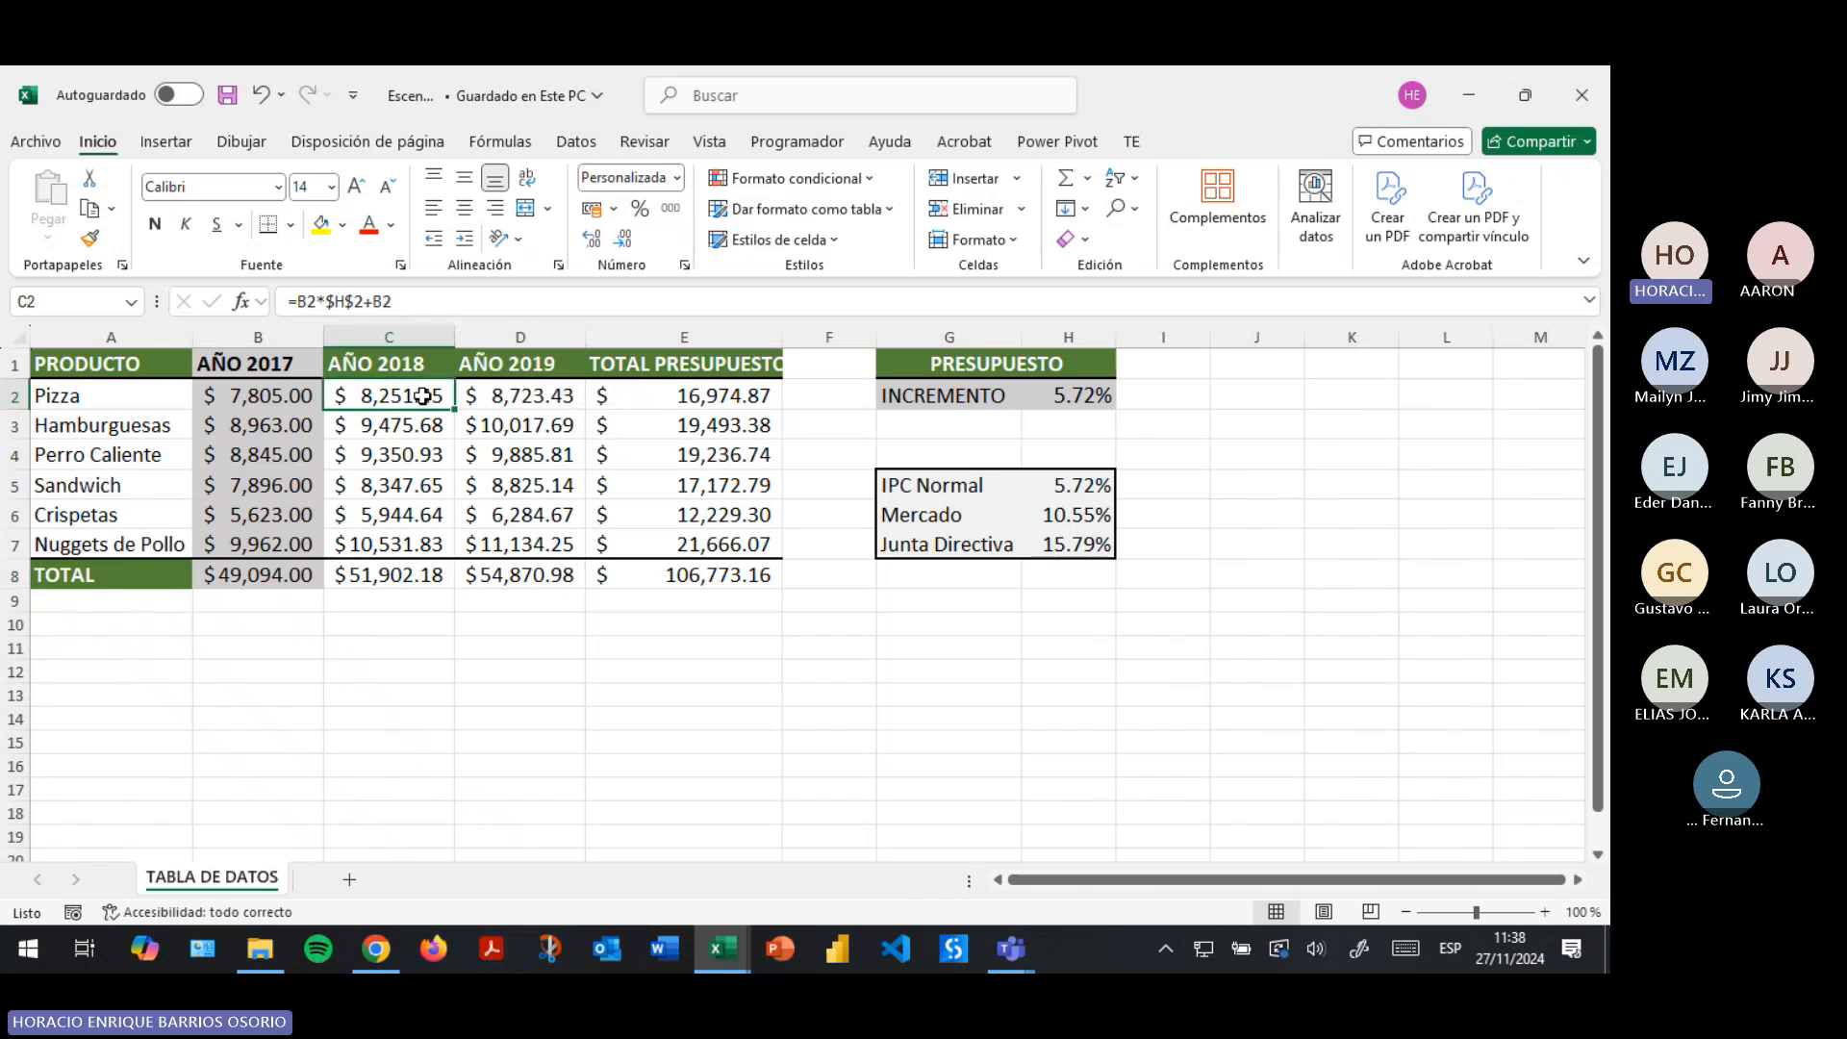
{"action": "left_click", "coordinate": [493, 395]}
{"action": "left_click", "coordinate": [400, 396]}
{"action": "left_click", "coordinate": [497, 394]}
{"action": "left_click", "coordinate": [400, 396]}
{"action": "left_click", "coordinate": [499, 395]}
{"action": "left_click", "coordinate": [402, 395]}
Examine the INCREMENTO percentage in H2 and the AÑO 2018 and AÑO 2019 headings it applies to.
{"action": "left_click", "coordinate": [1057, 406]}
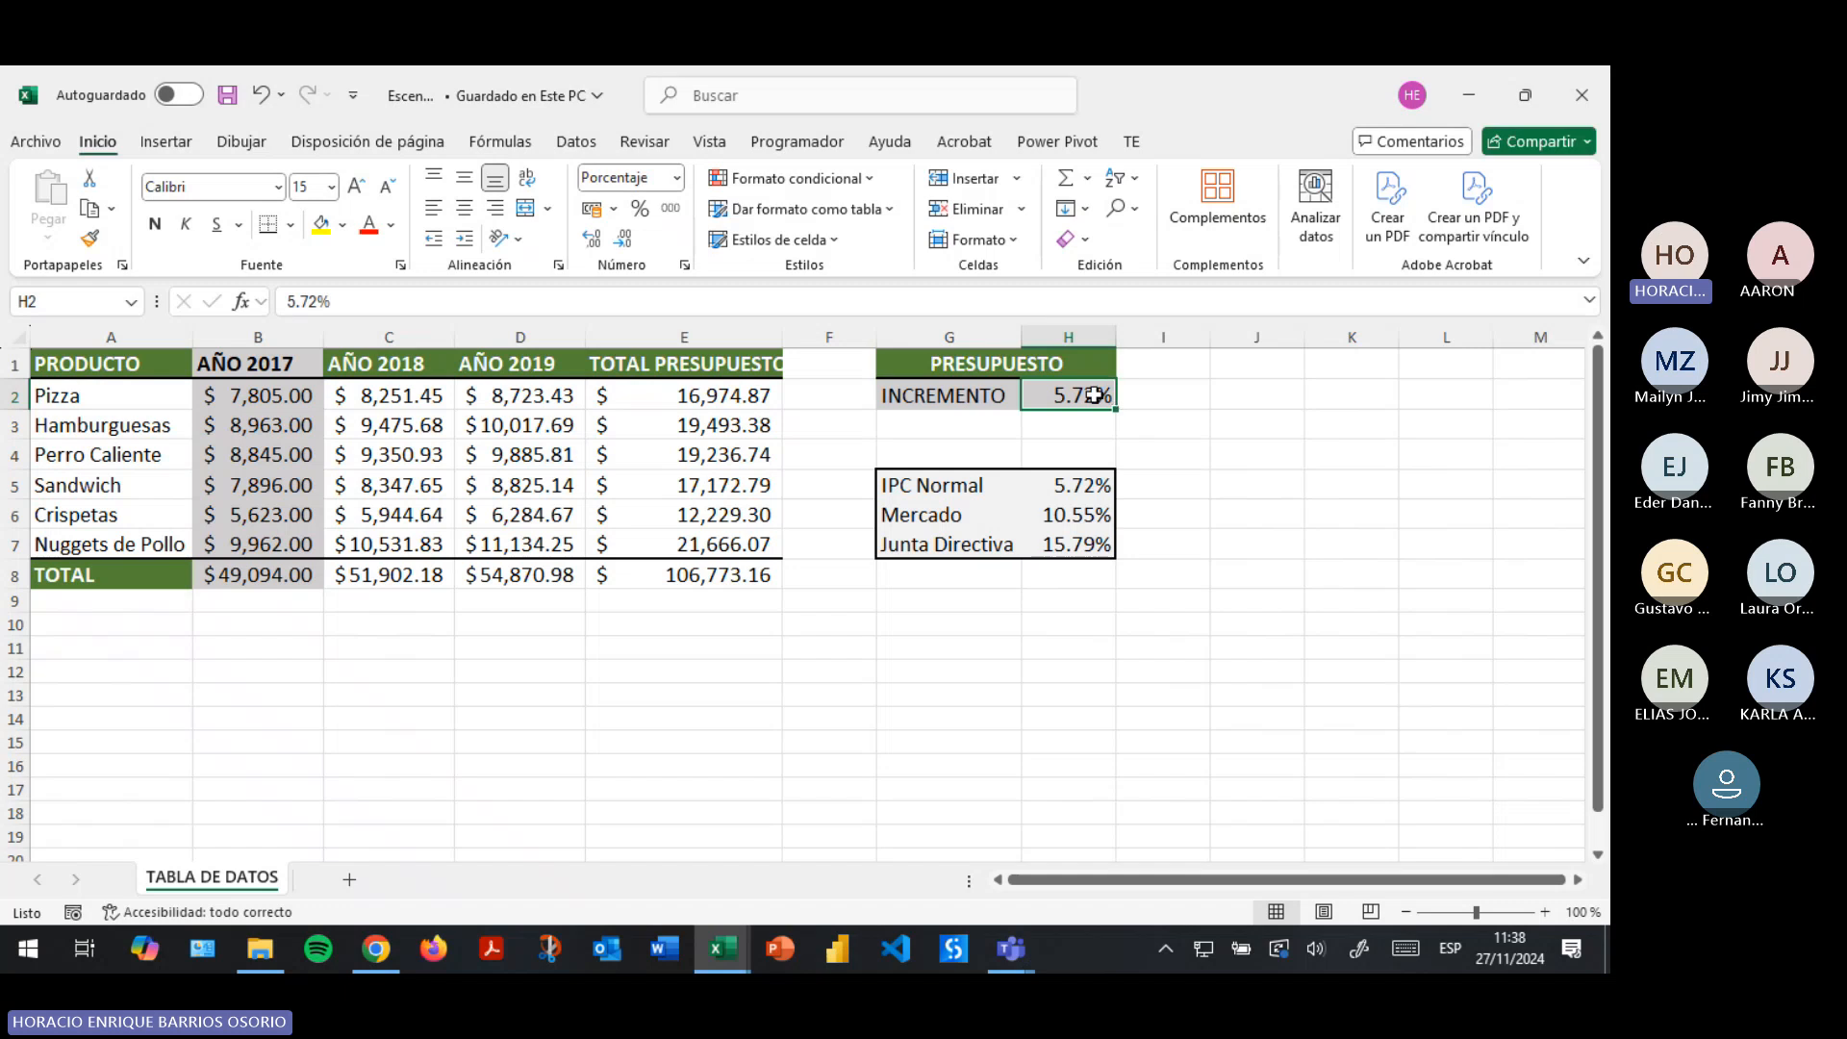
{"action": "left_click_drag", "start_coordinate": [382, 363], "coordinate": [524, 364]}
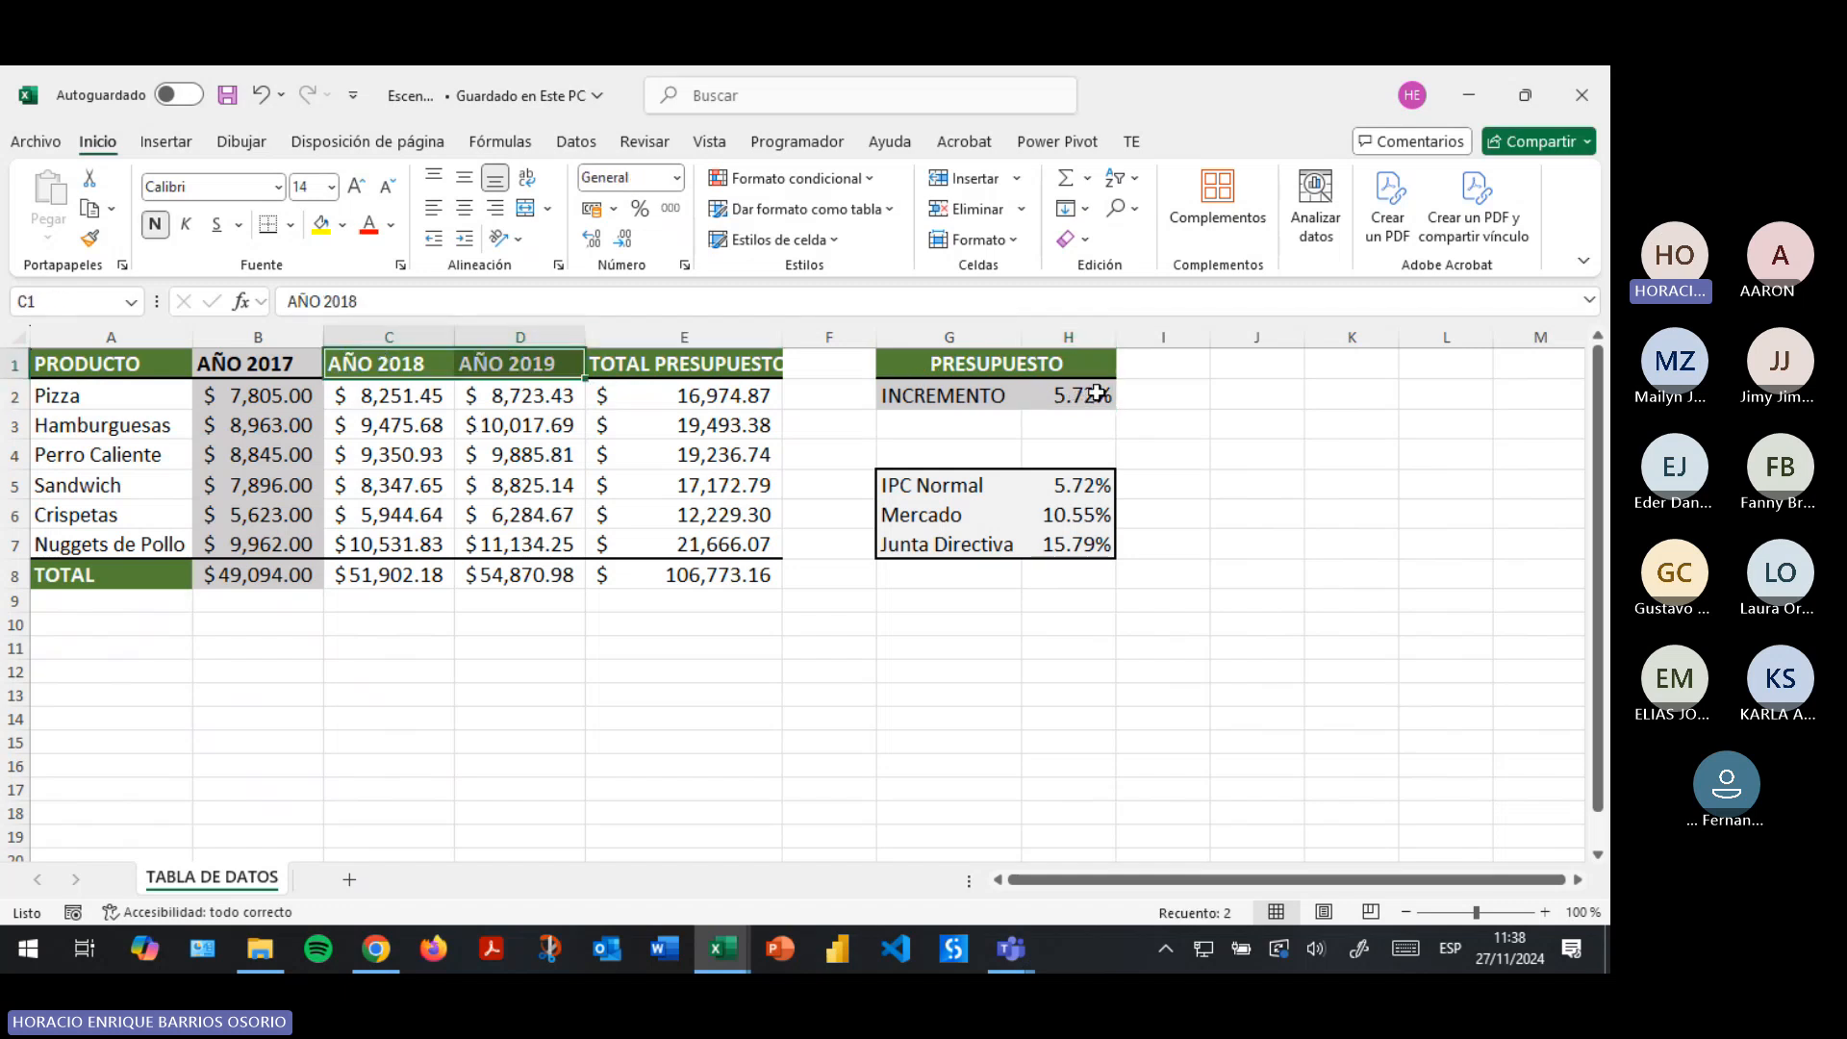
{"action": "left_click", "coordinate": [1087, 397]}
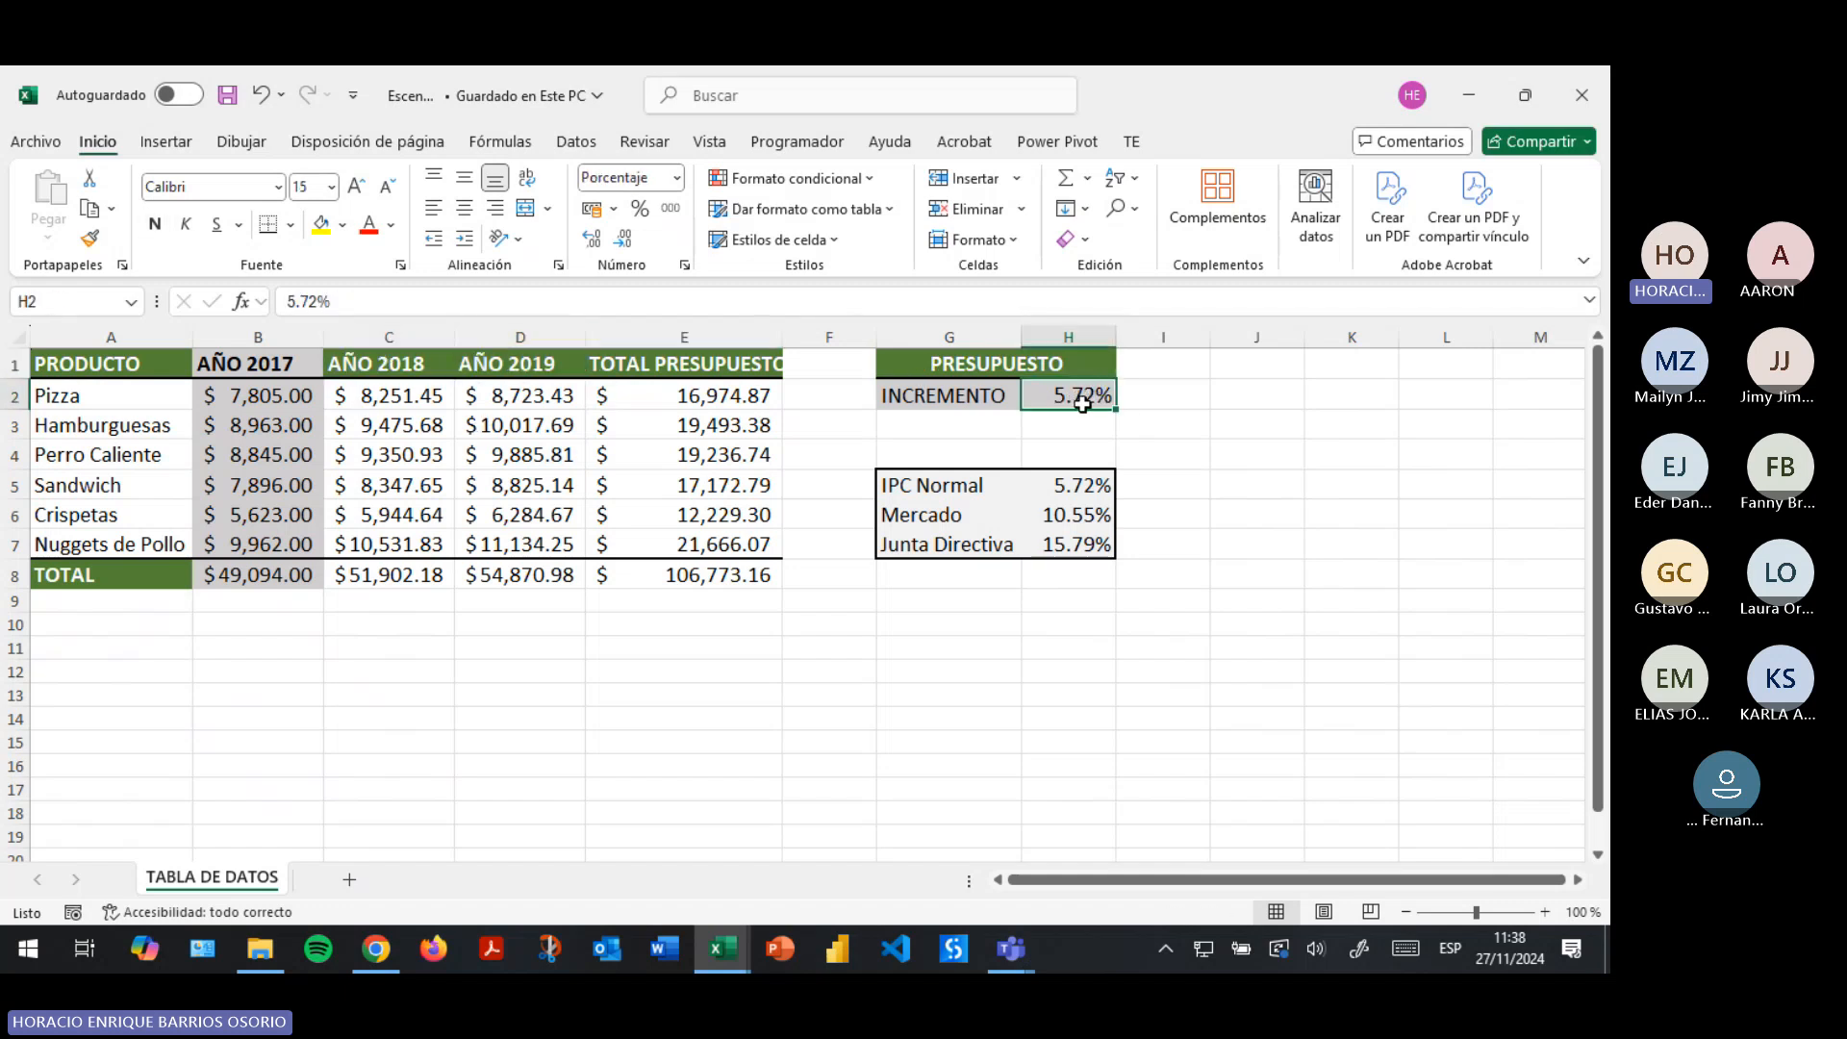
{"action": "left_click", "coordinate": [379, 670]}
{"action": "double_click", "coordinate": [380, 666]}
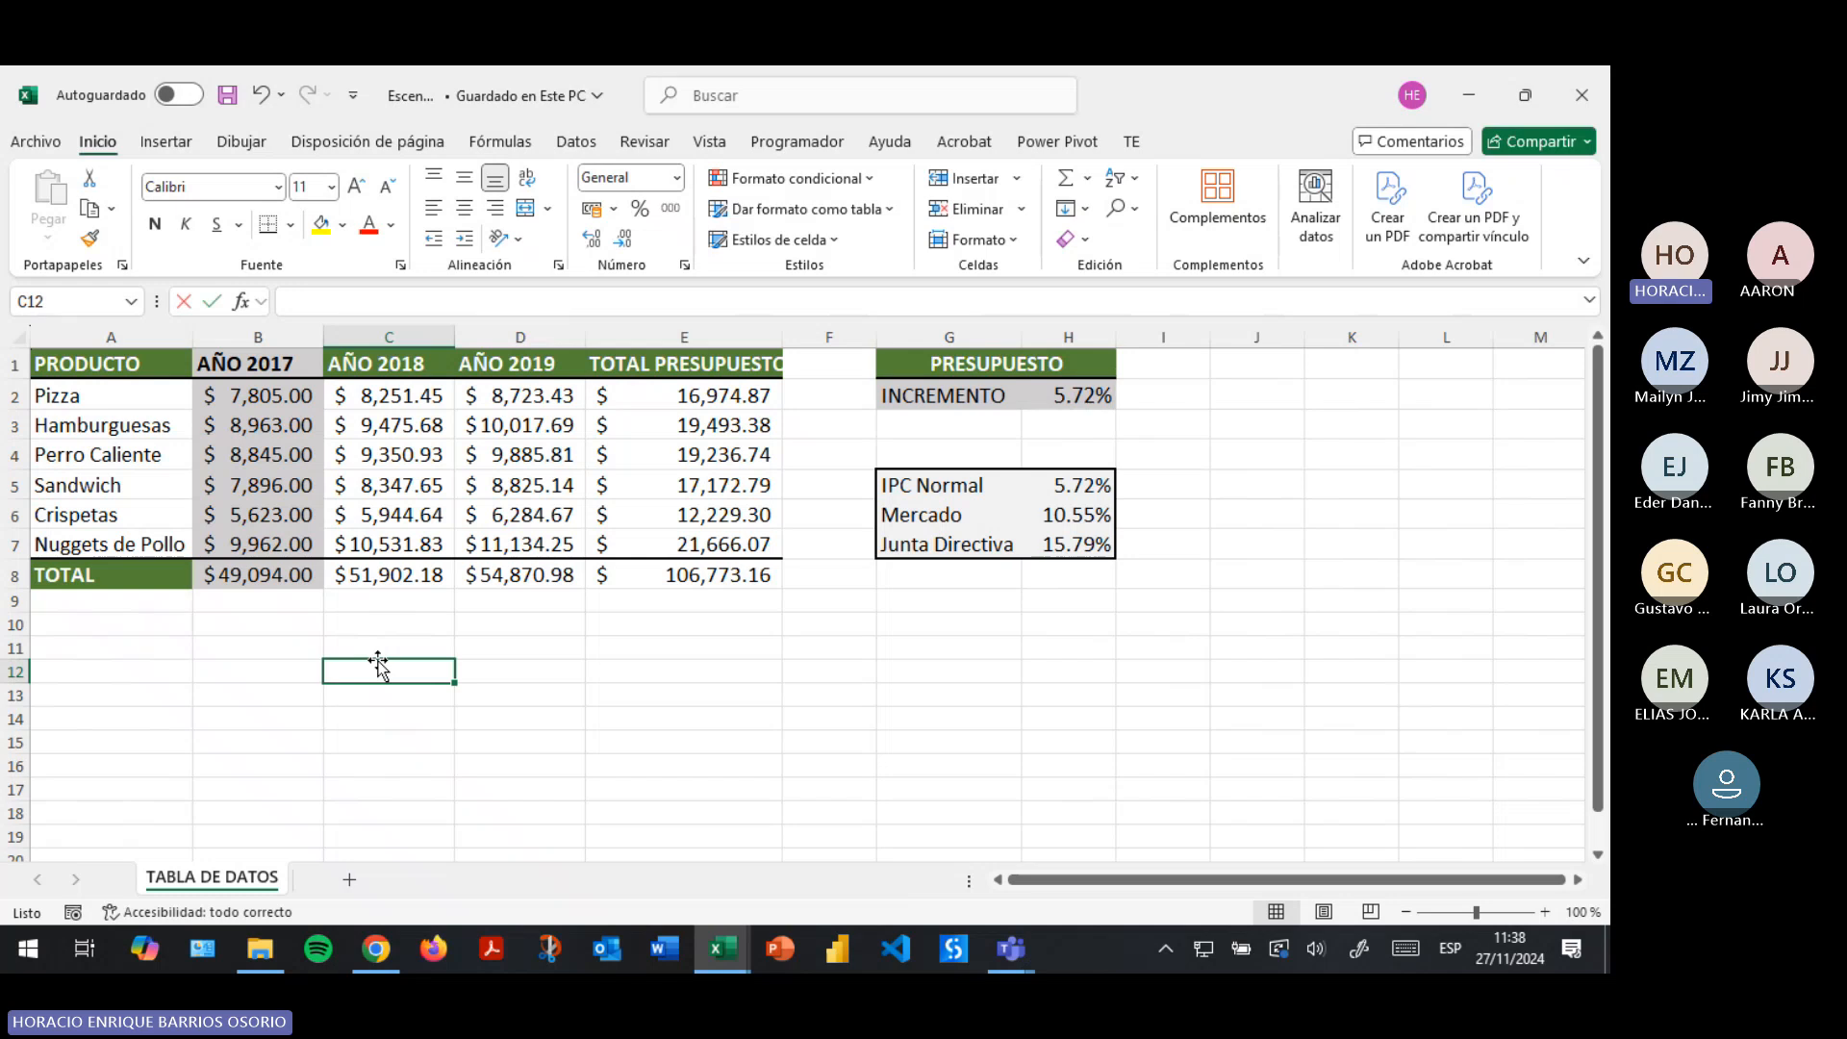
{"action": "type", "text": "="}
{"action": "left_click", "coordinate": [389, 399]}
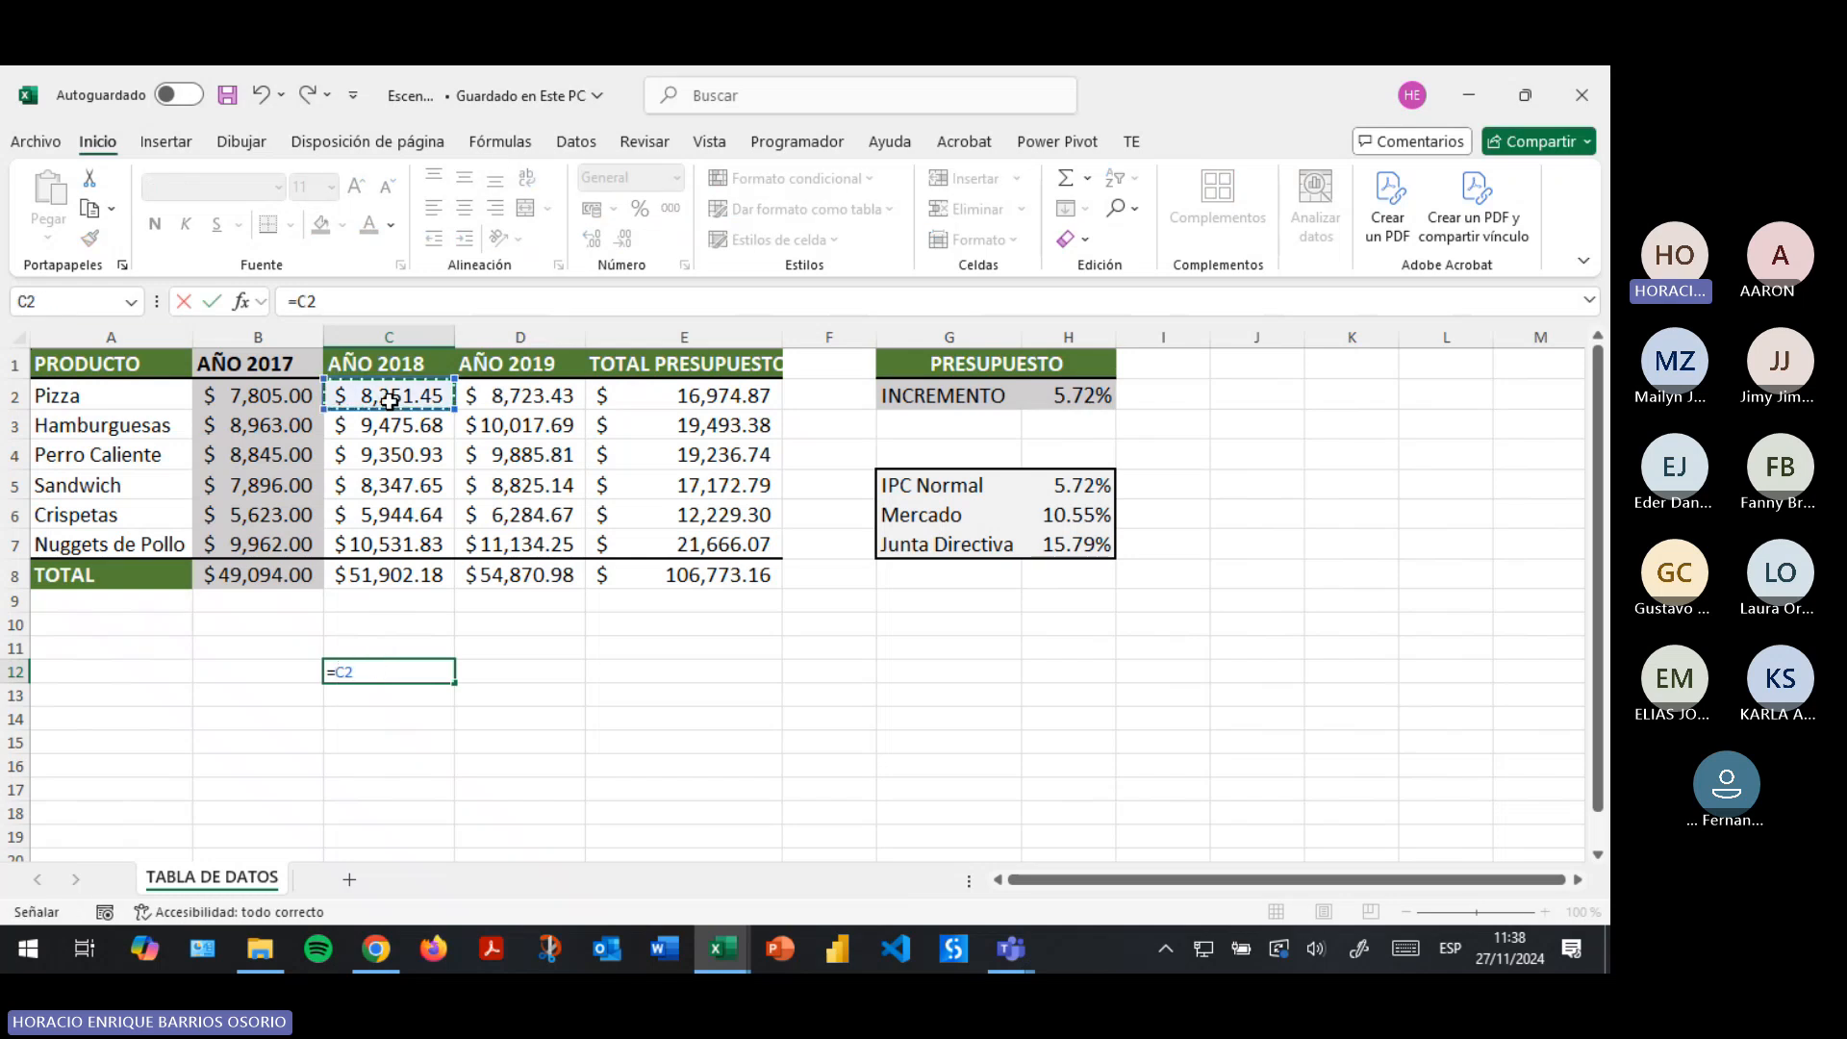
{"action": "type", "text": "/"}
{"action": "key", "text": "Escape"}
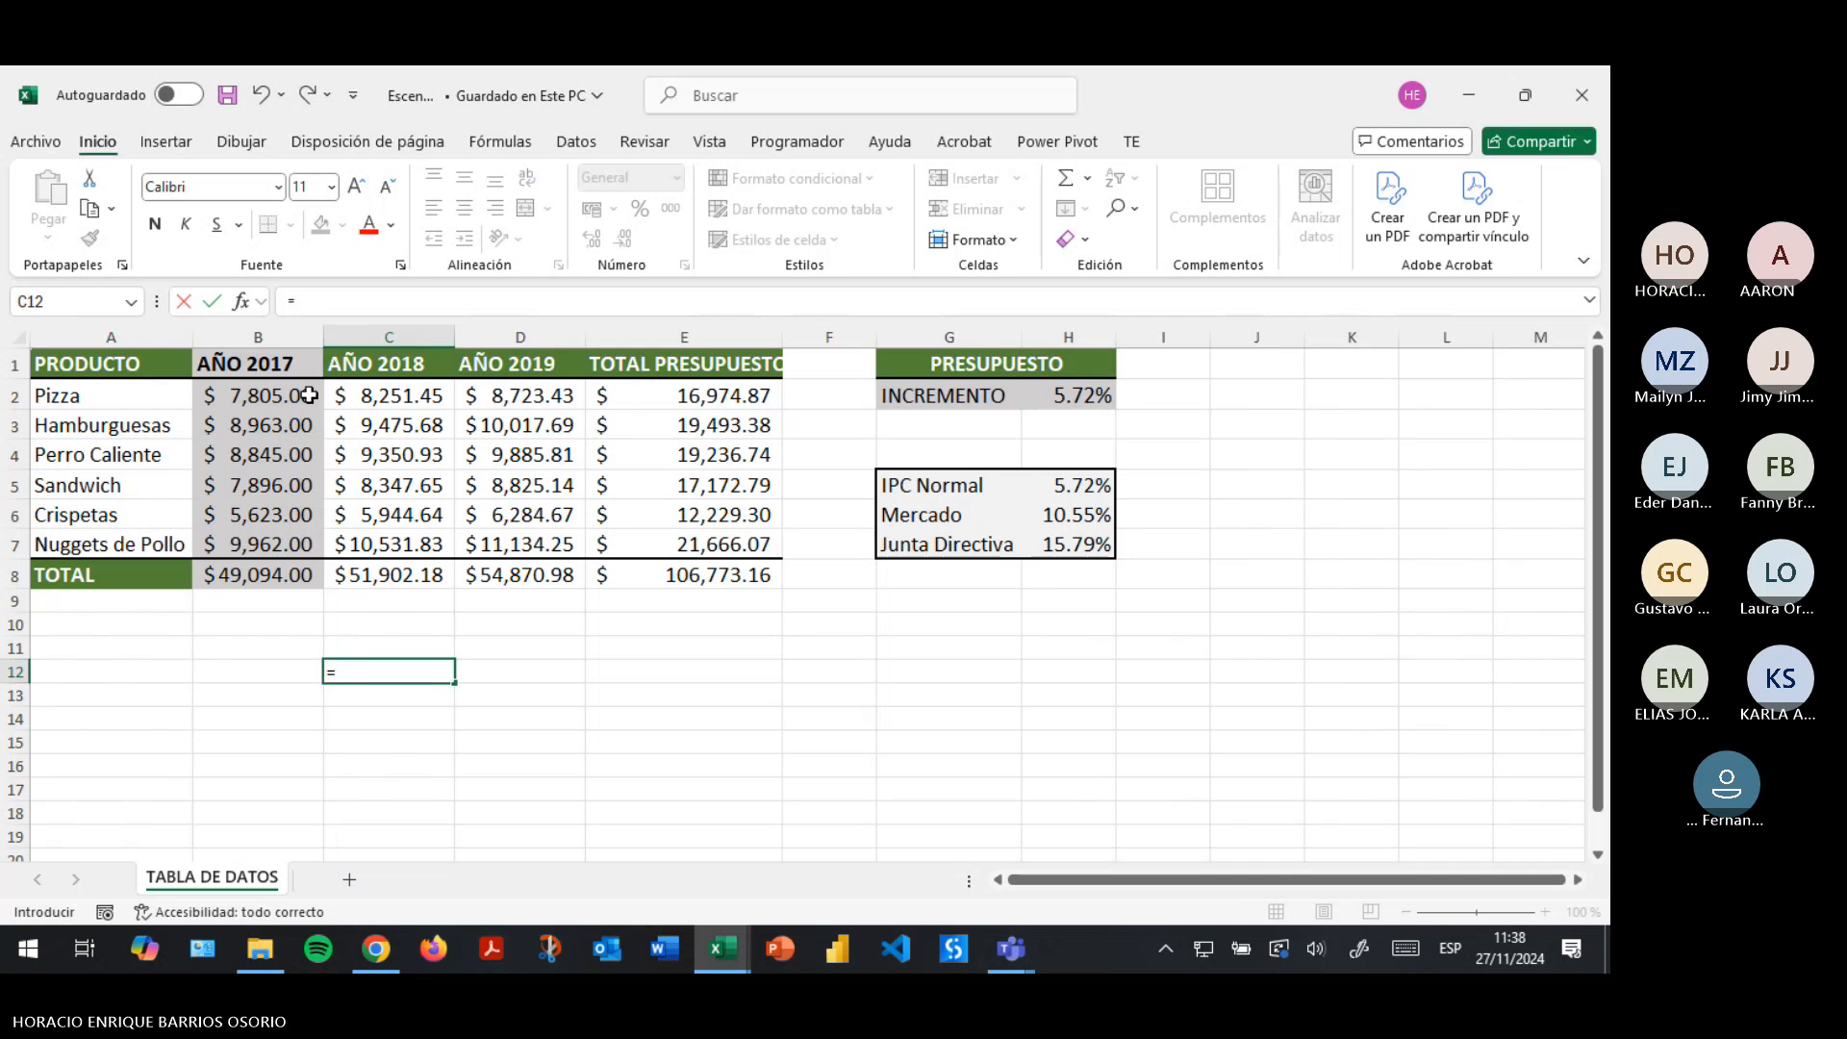
Try dividing the AÑO 2017 Pizza amount by the AÑO 2018 one with =B2/C2 in C12, and clear the cell.
{"action": "type", "text": "="}
{"action": "left_click", "coordinate": [306, 395]}
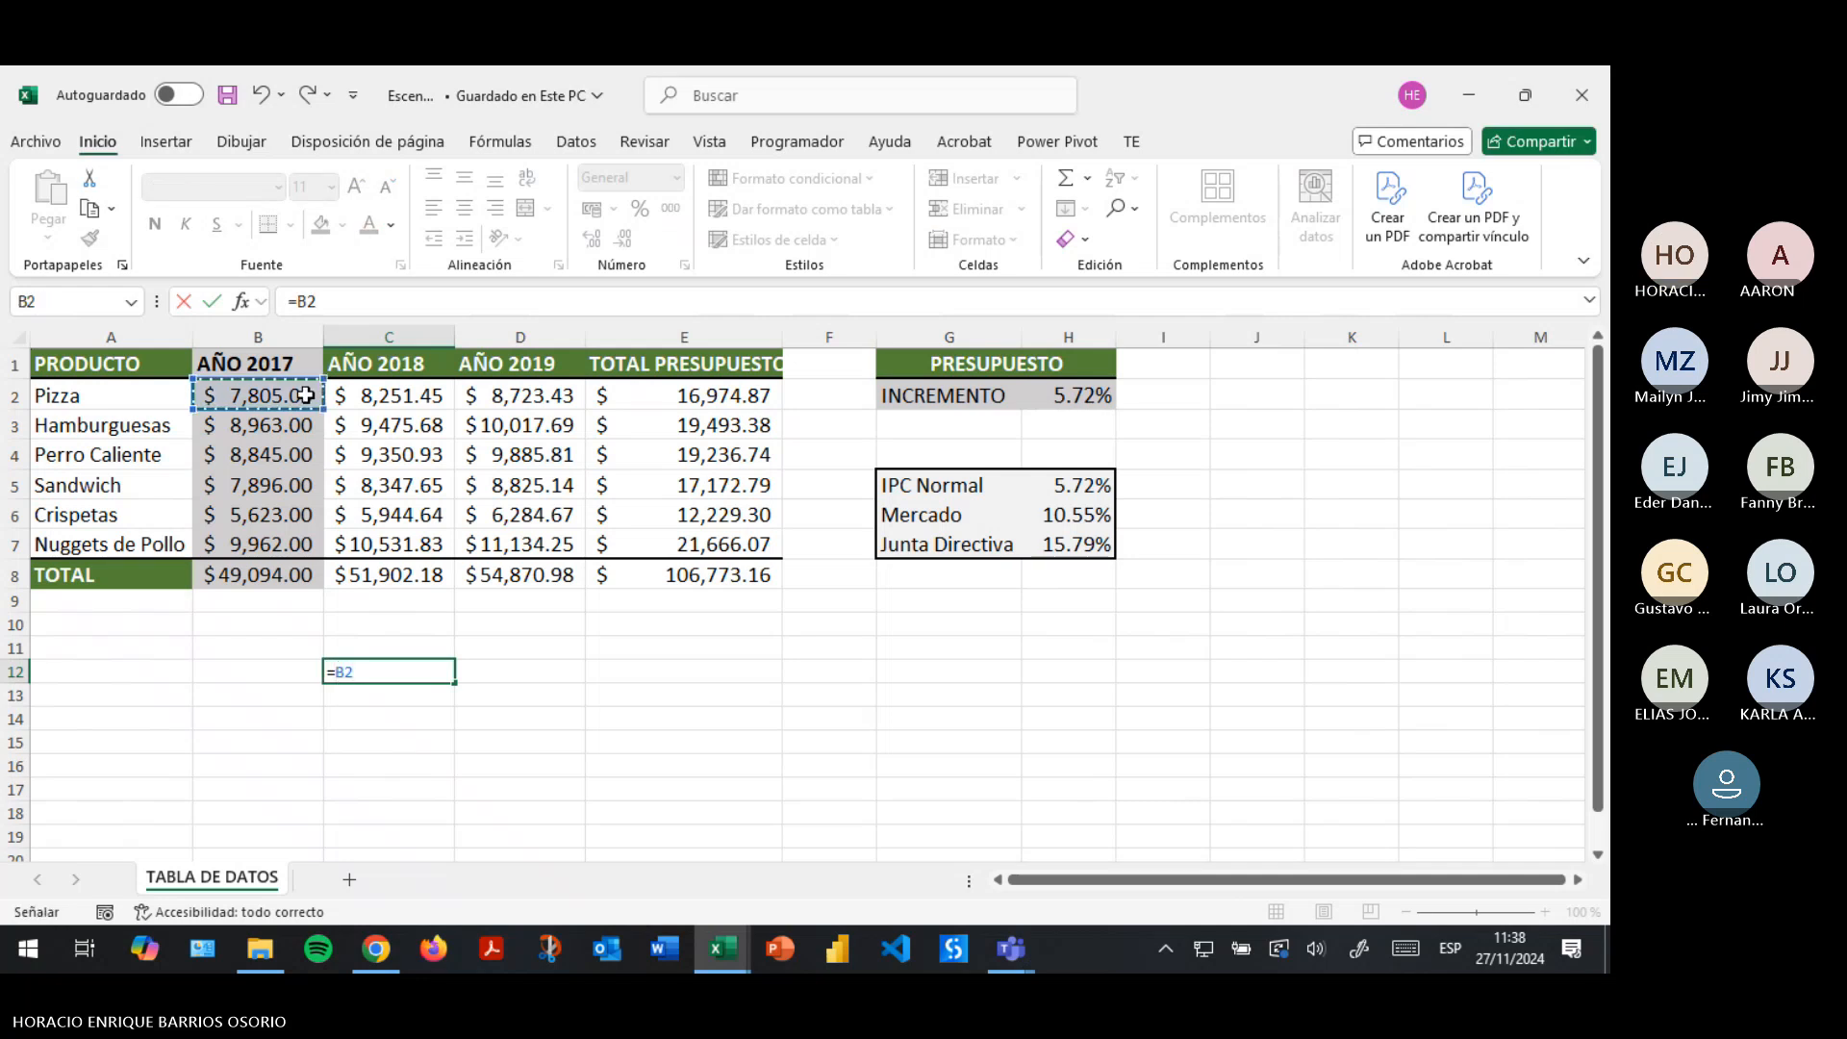
{"action": "type", "text": "/"}
{"action": "left_click", "coordinate": [384, 389]}
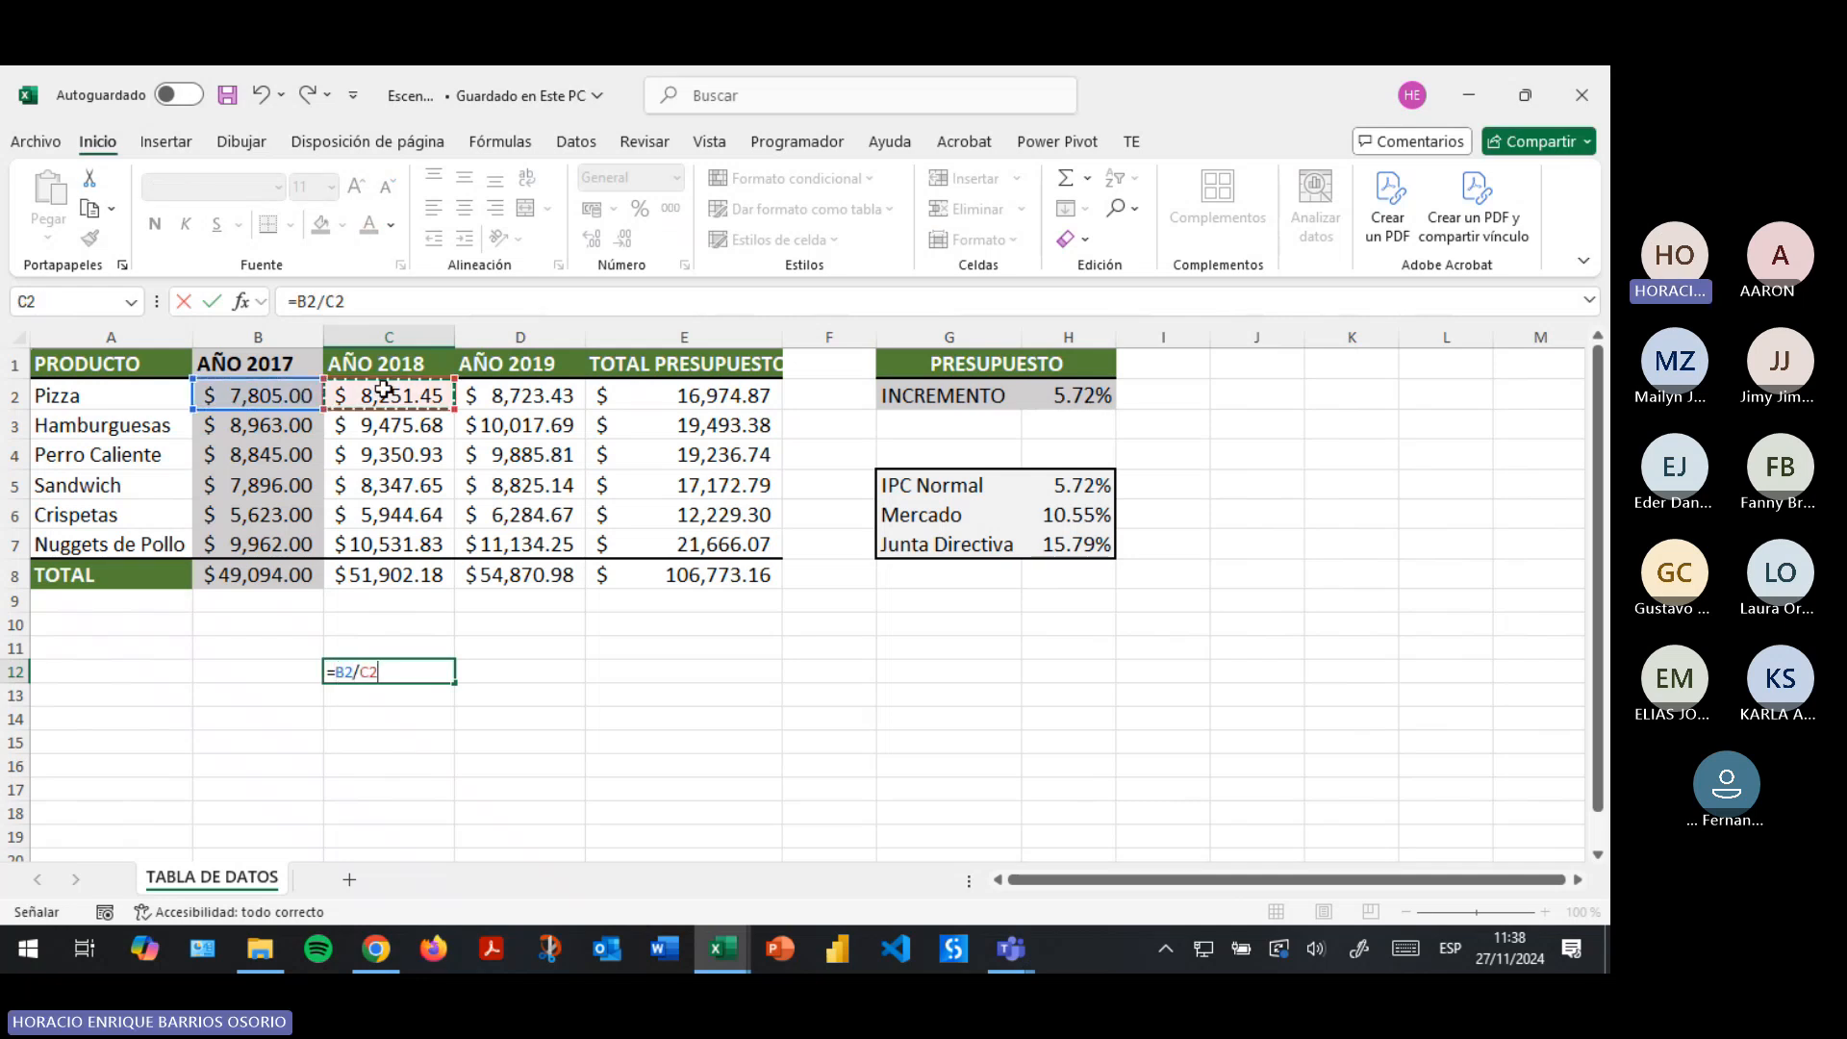
{"action": "key", "text": "Return"}
{"action": "left_click", "coordinate": [420, 672]}
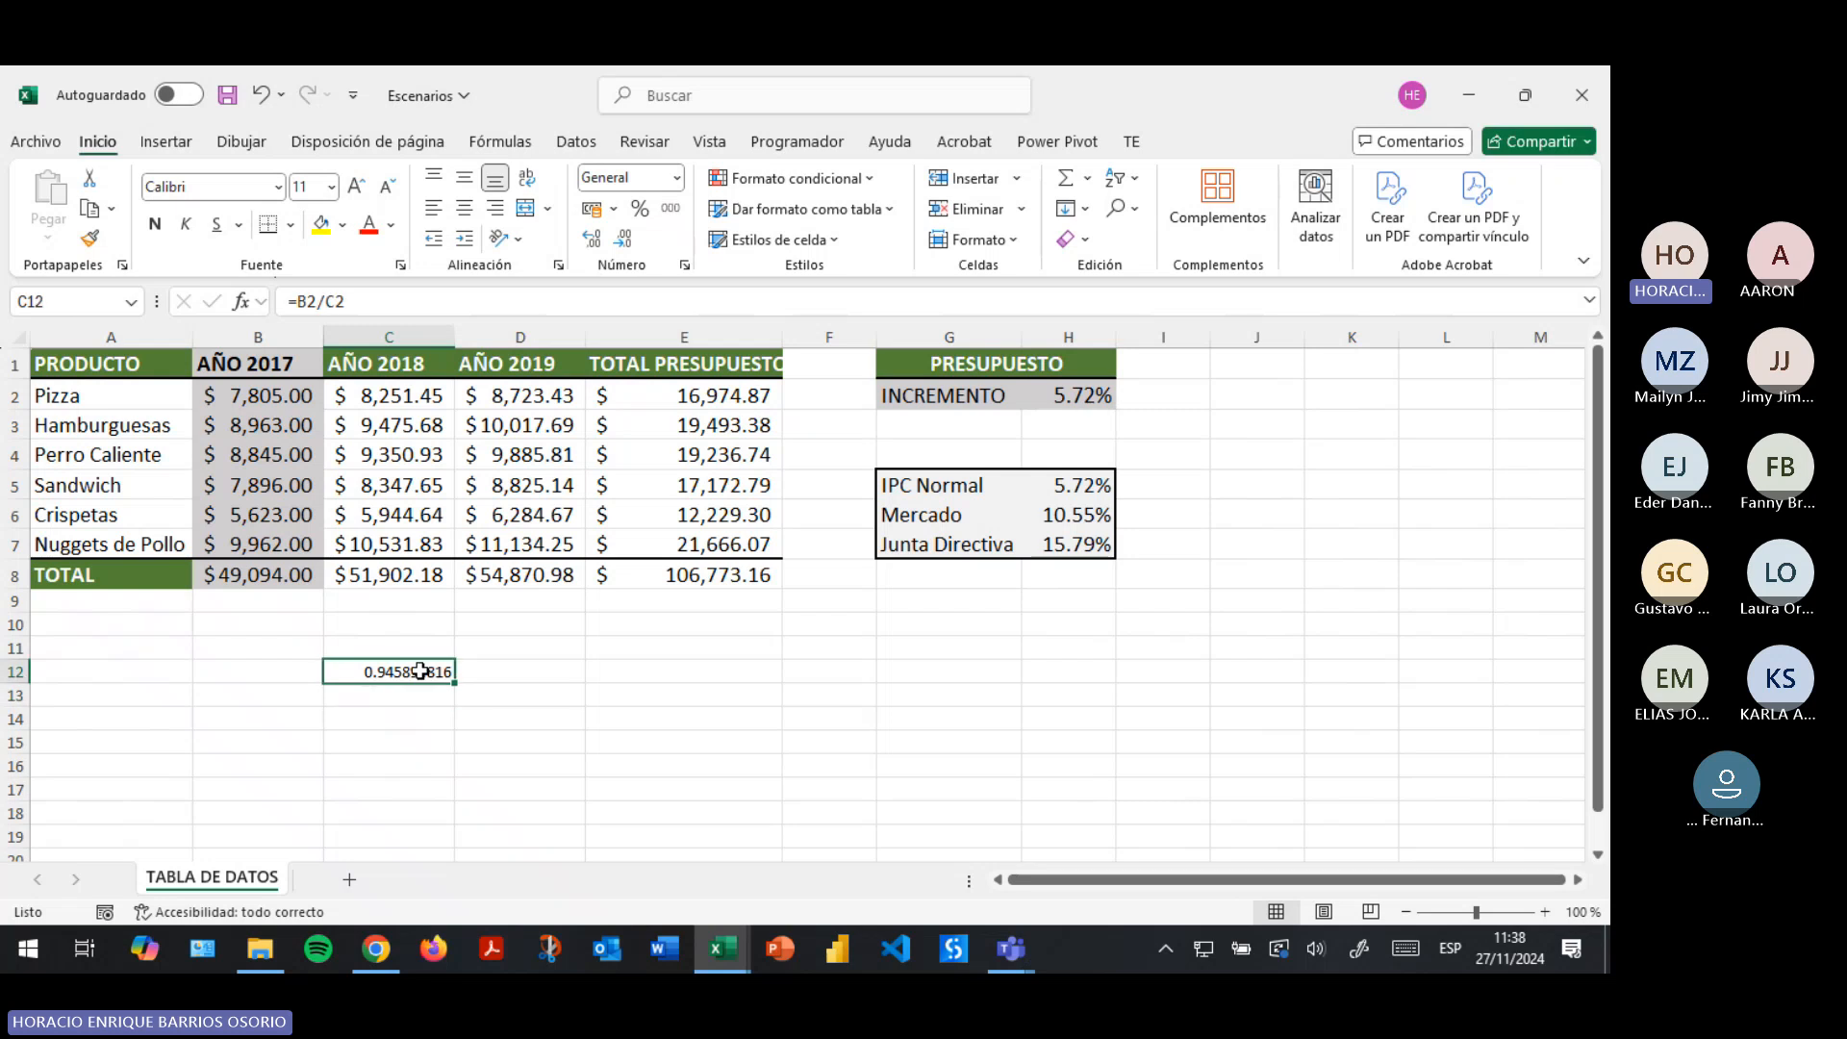
{"action": "key", "text": "Delete"}
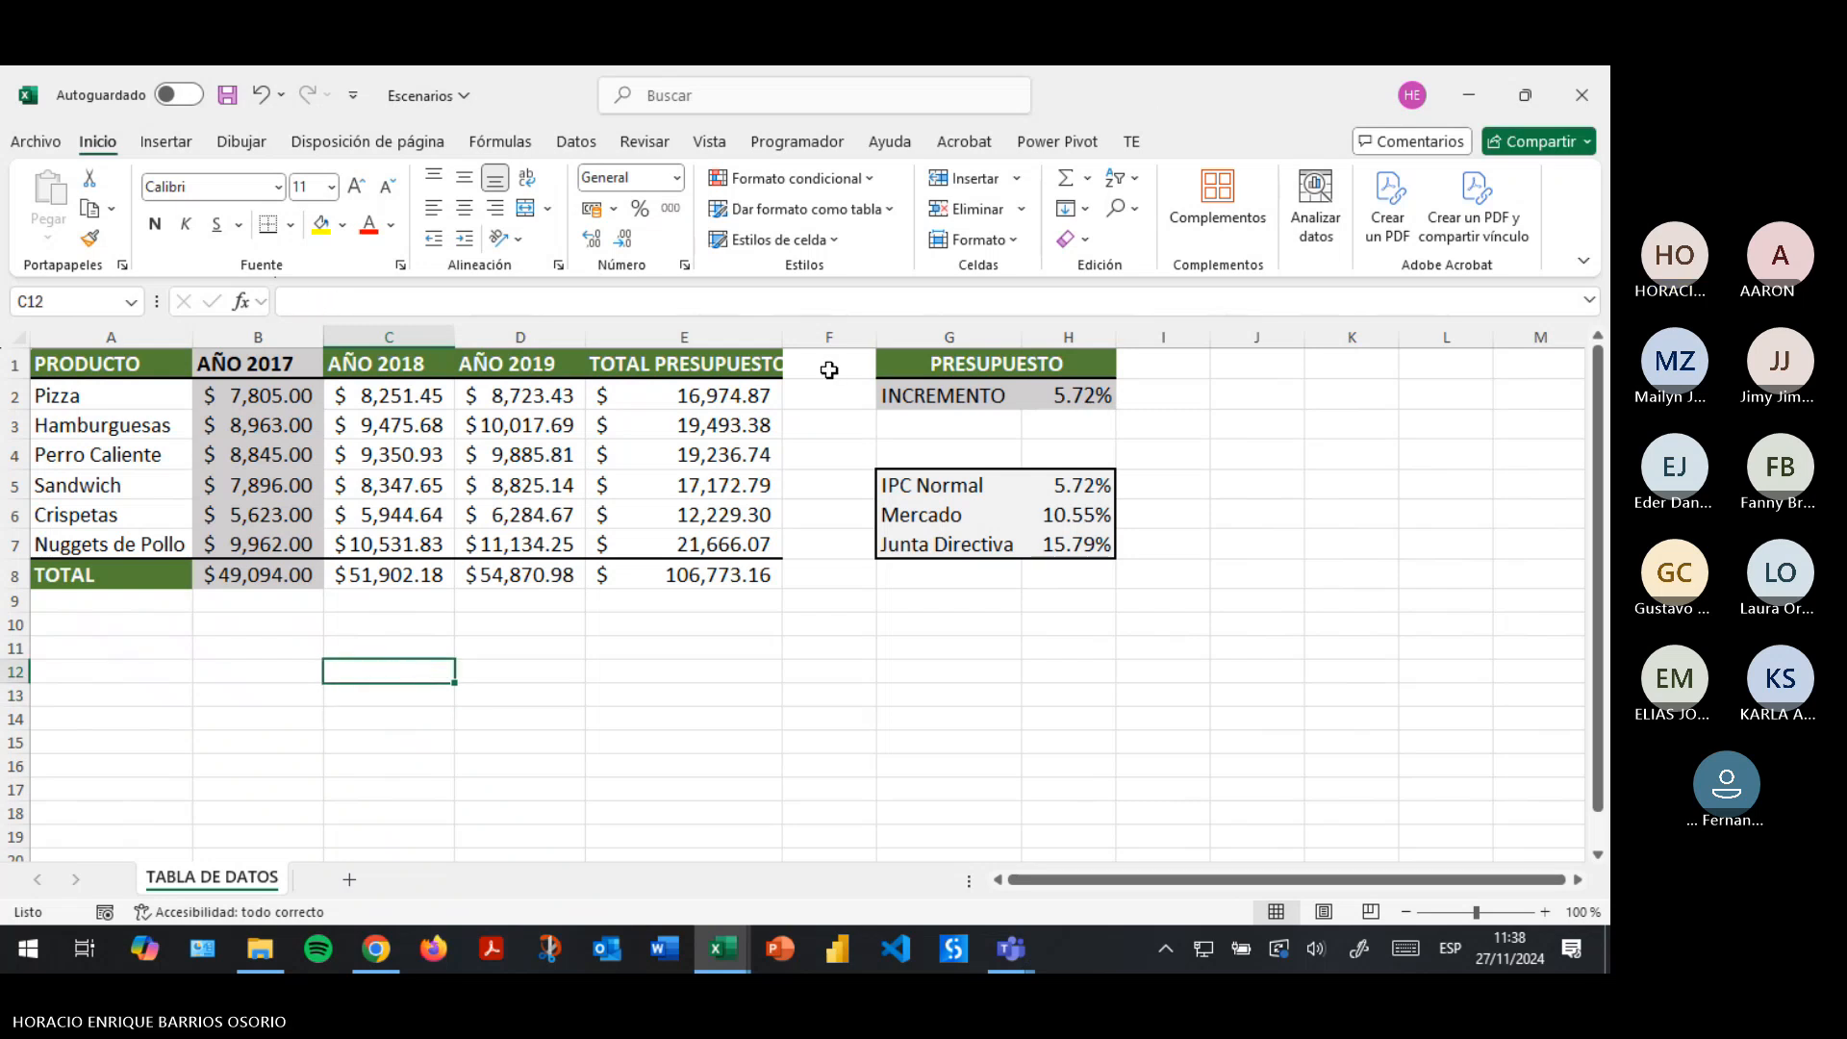
Try calculating the relative Pizza increase with =(C2-B2)/C2 in C12, and clear the cell.
{"action": "type", "text": "="}
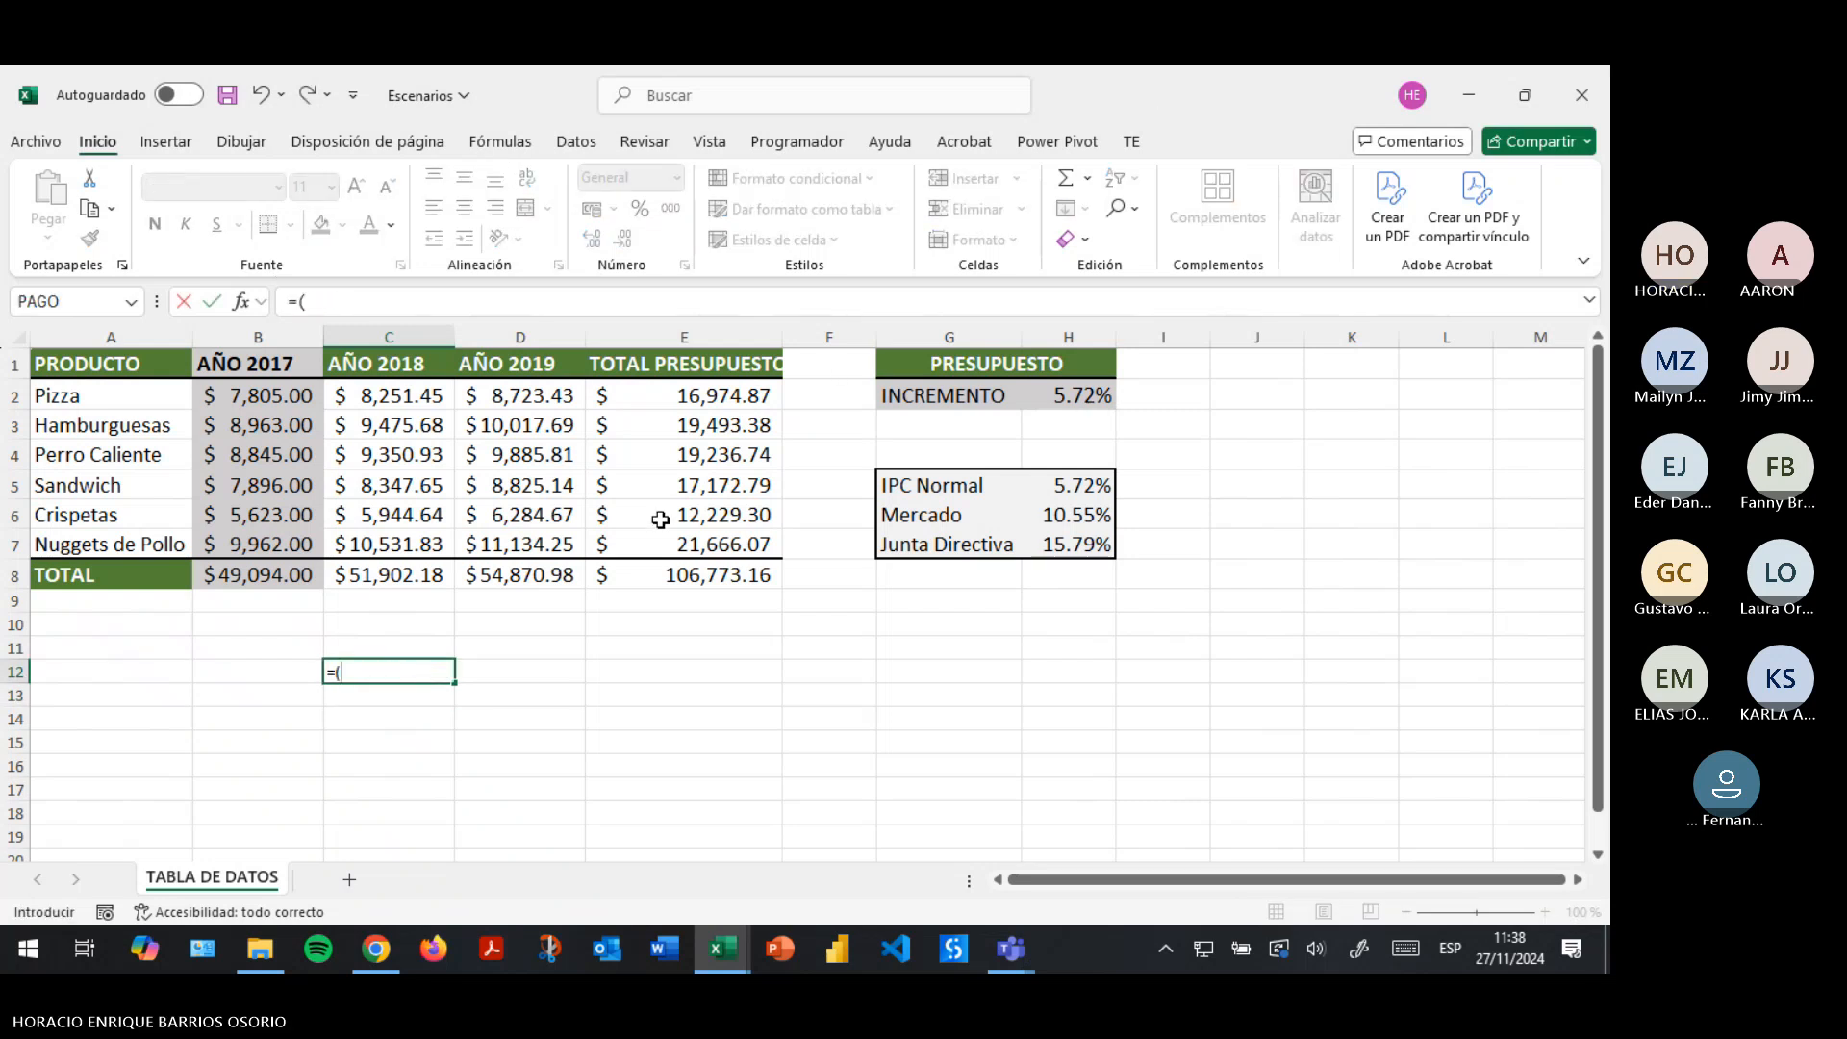
{"action": "type", "text": "("}
{"action": "left_click", "coordinate": [396, 387]}
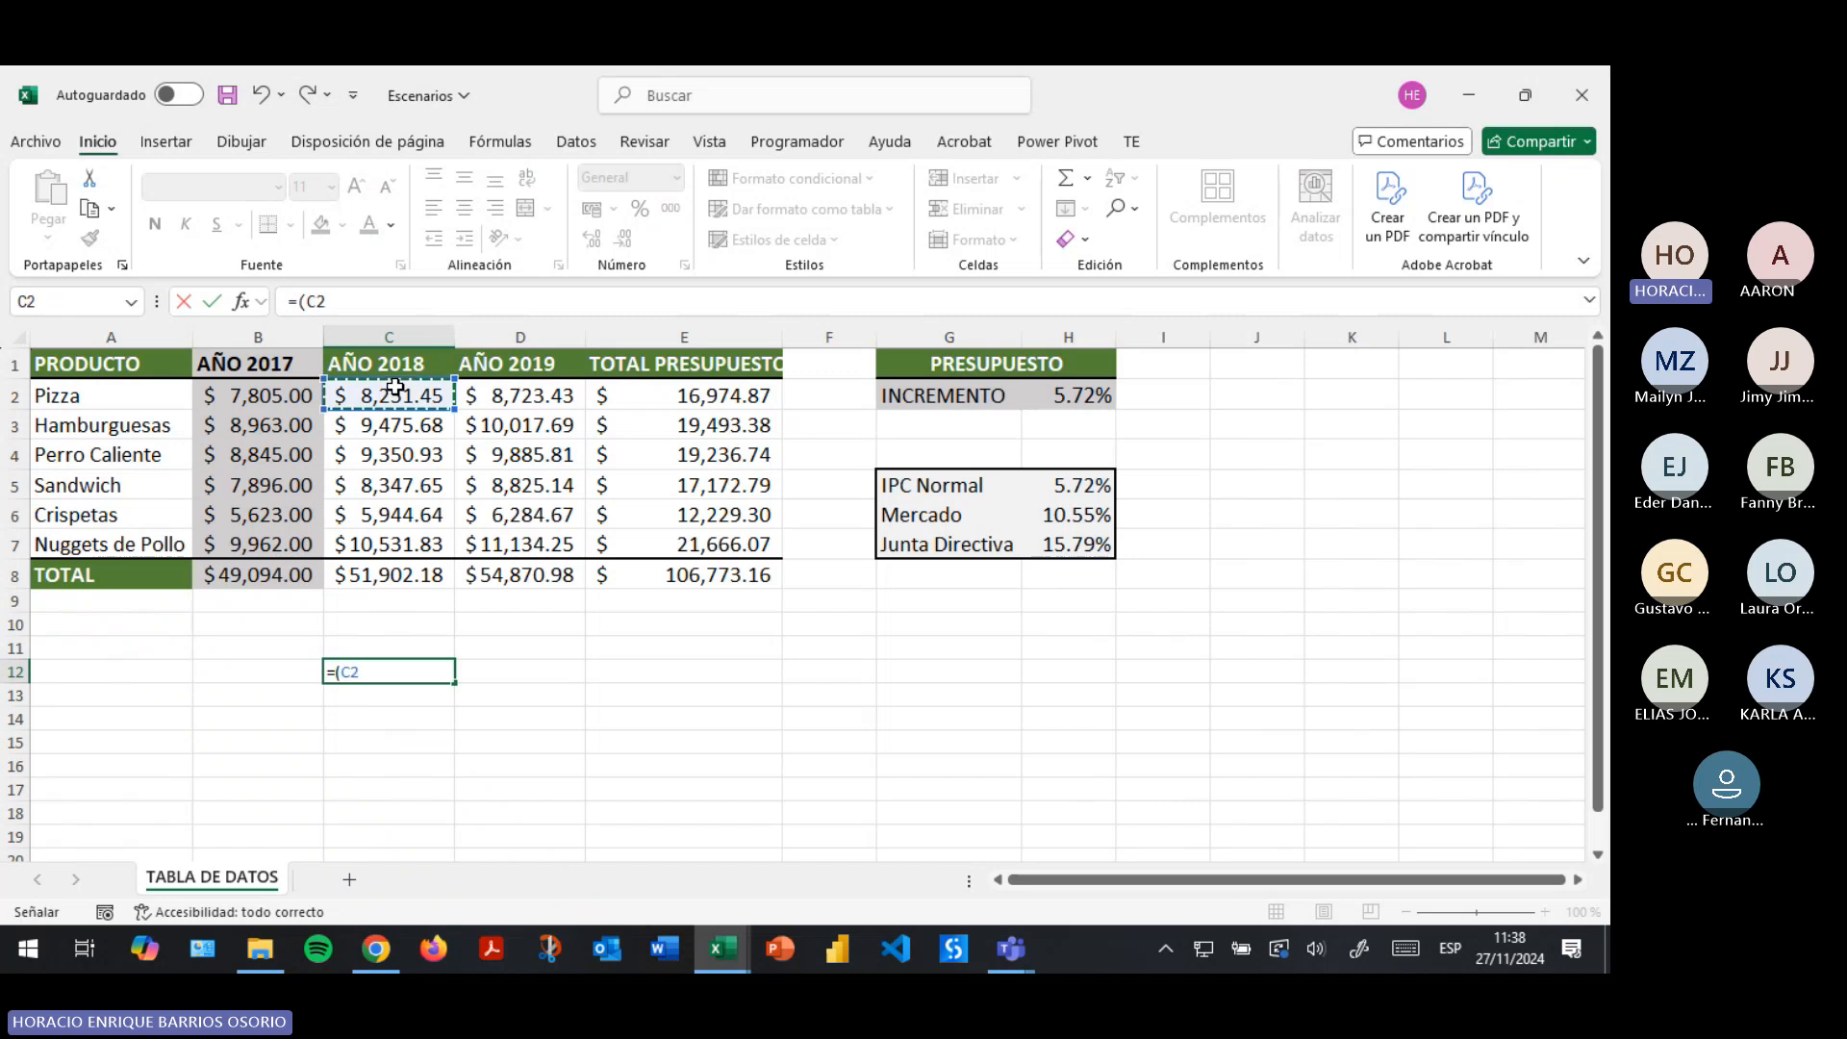
{"action": "type", "text": "-"}
{"action": "left_click", "coordinate": [252, 392]}
{"action": "type", "text": ")"}
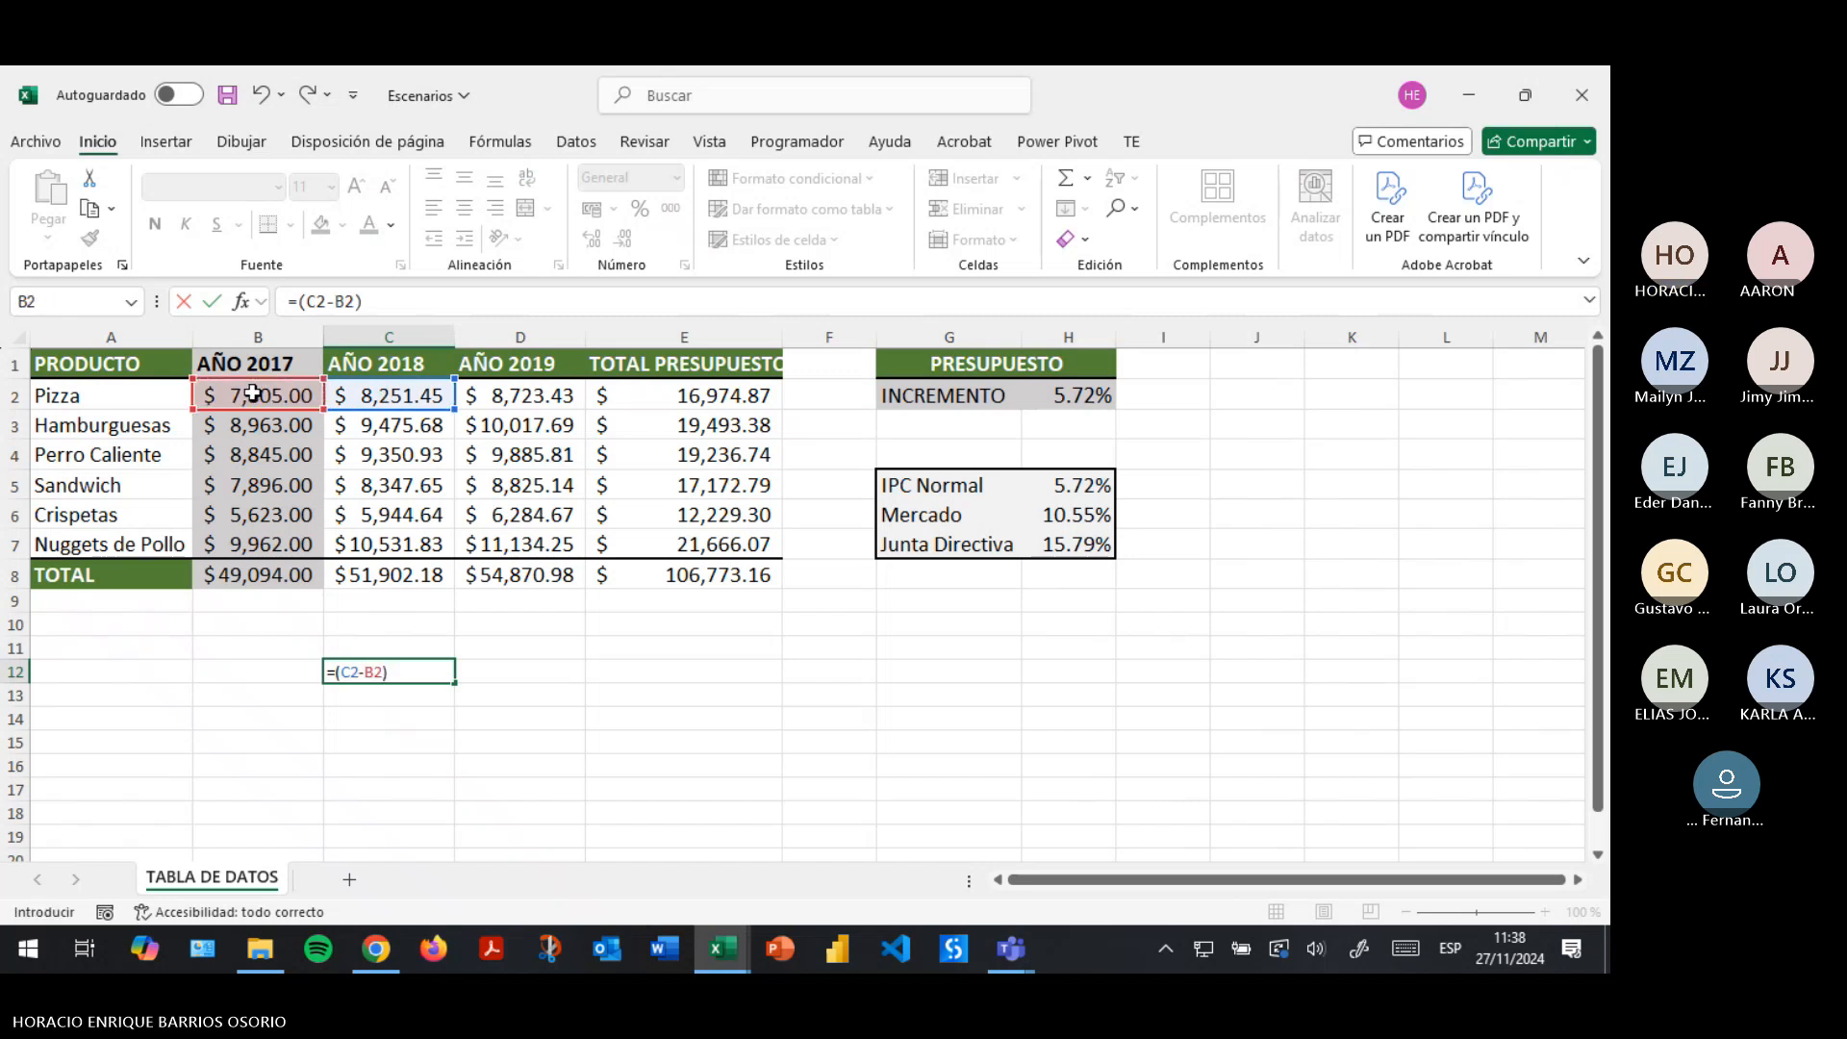
{"action": "type", "text": "/"}
{"action": "left_click", "coordinate": [394, 399]}
{"action": "key", "text": "Return"}
{"action": "left_click", "coordinate": [448, 670]}
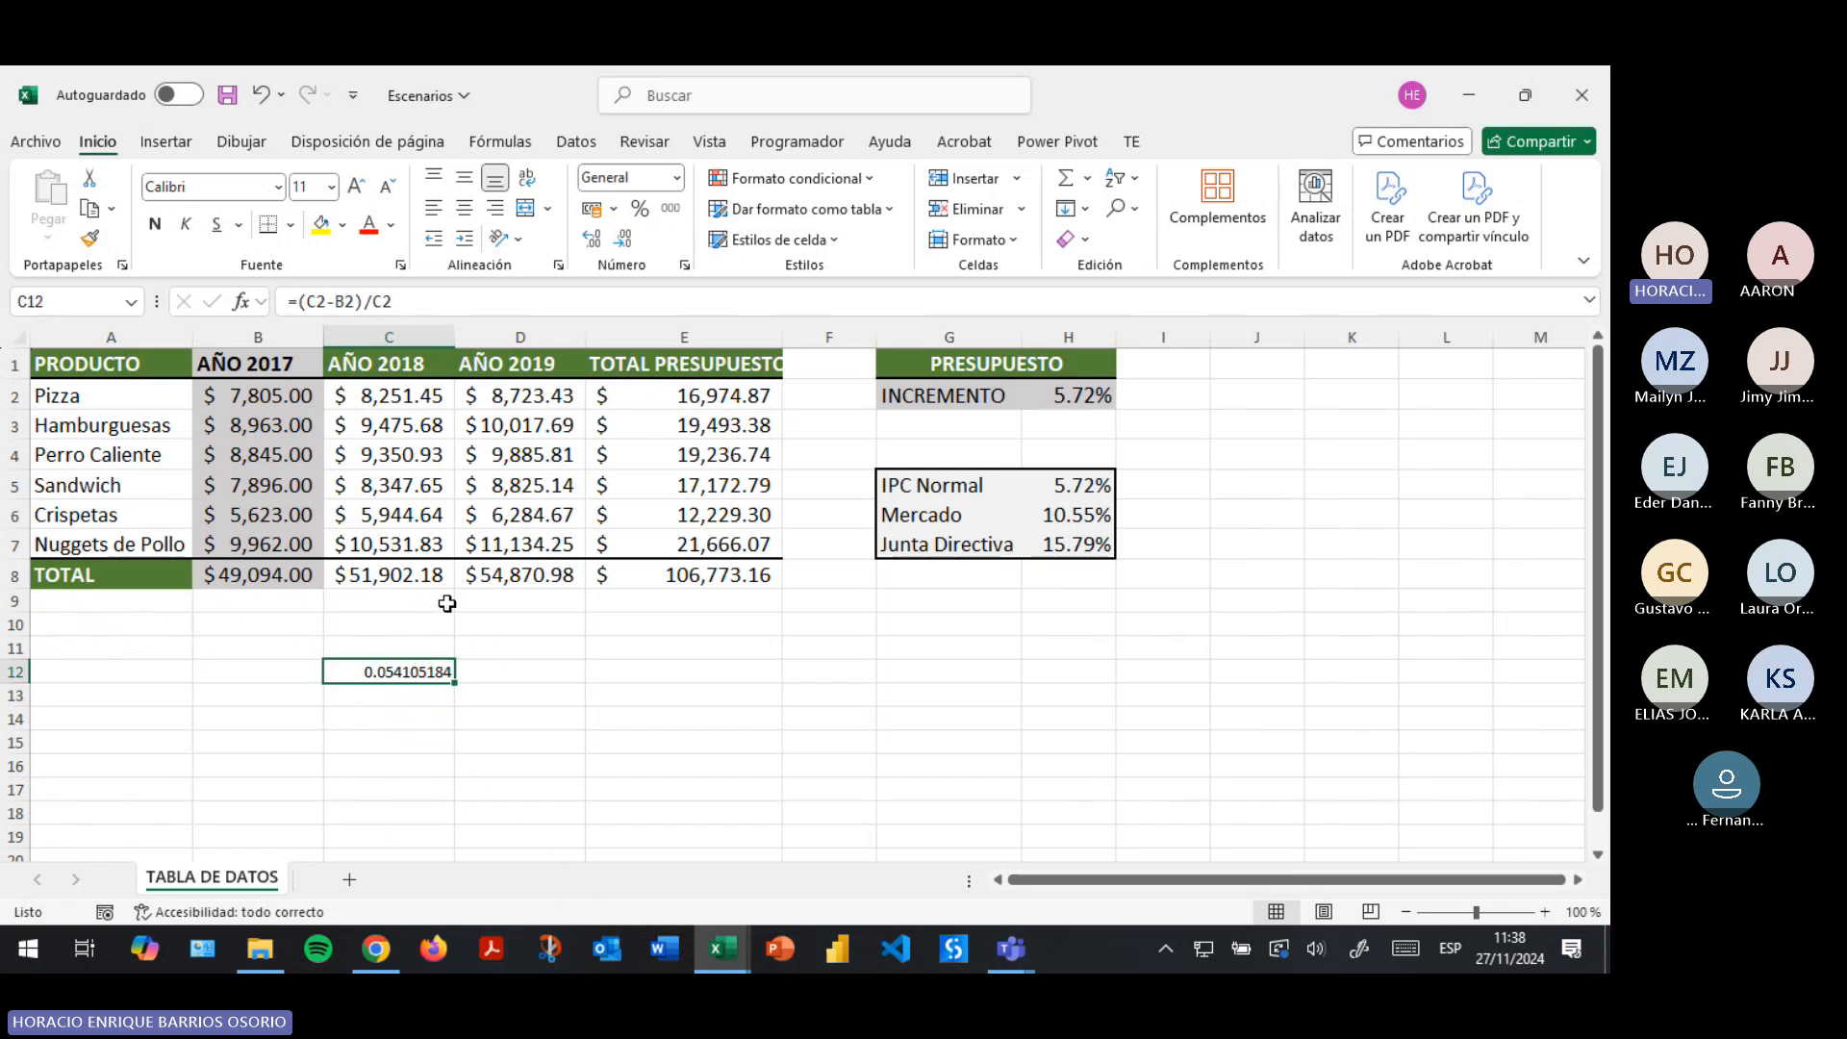
{"action": "key", "text": "Delete"}
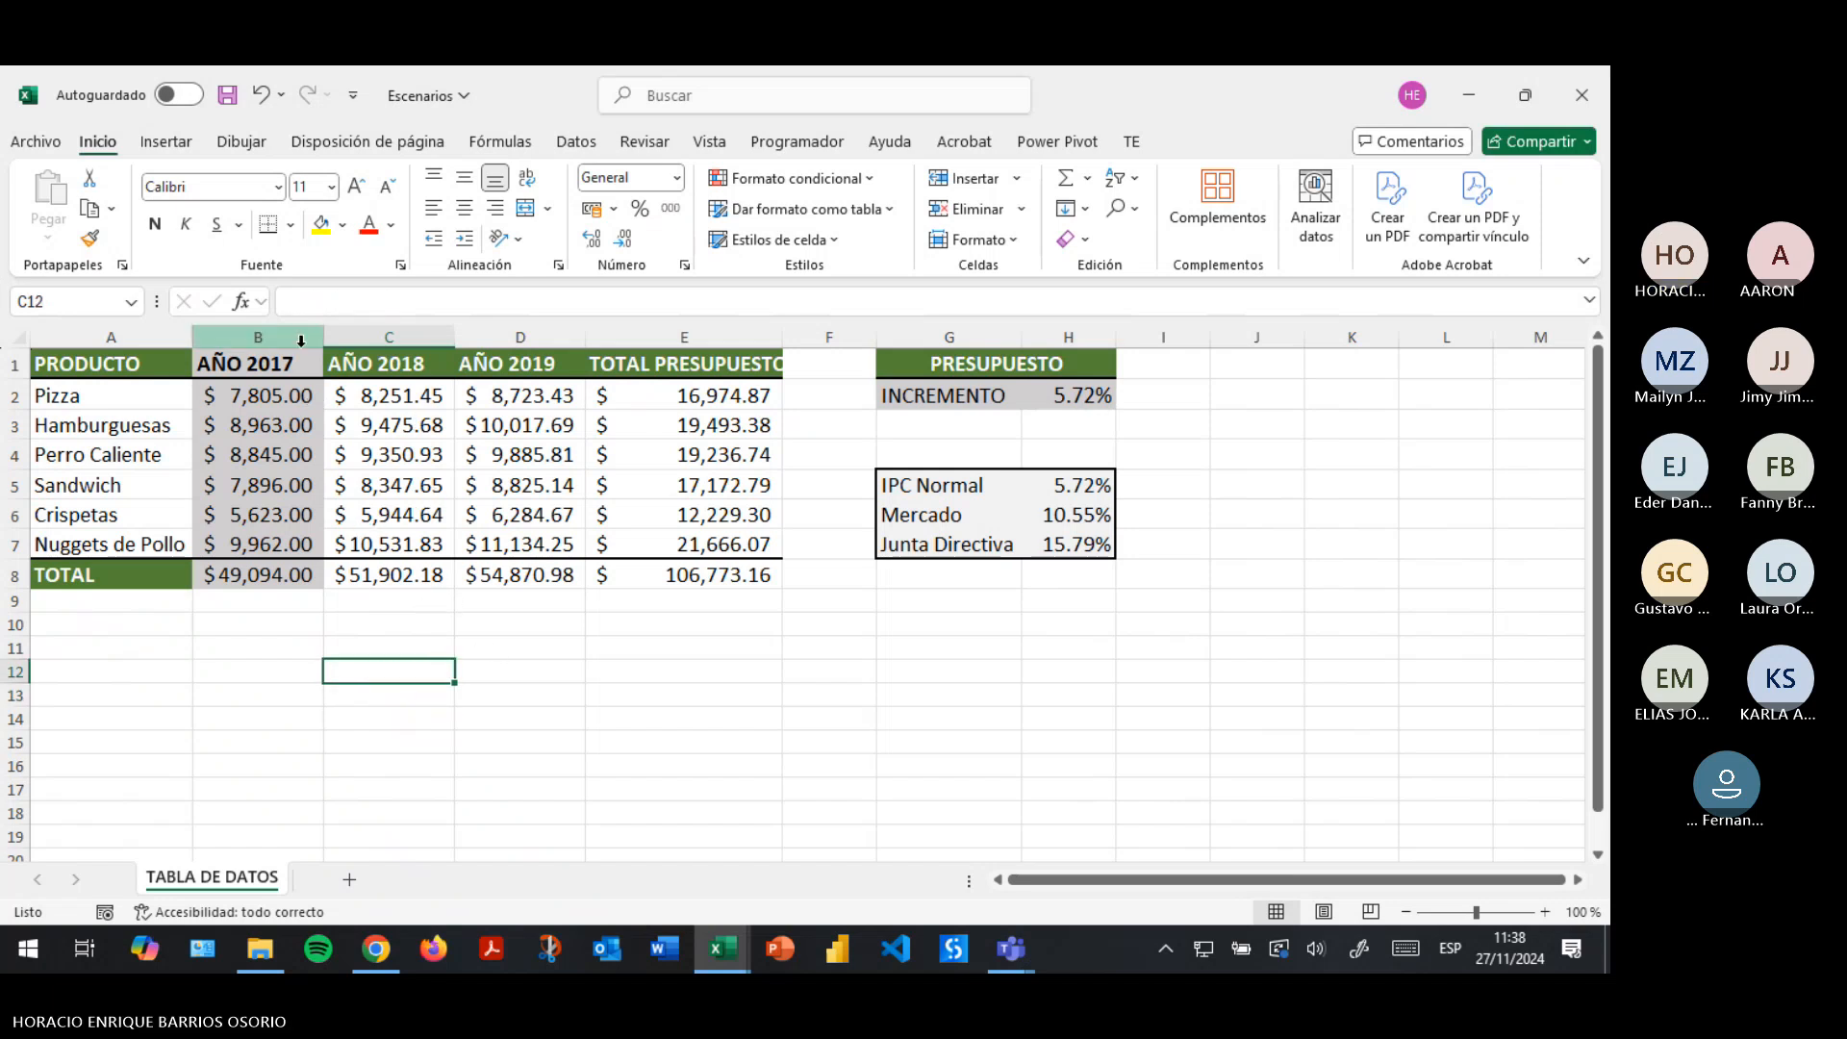
Compare the Pizza amount for AÑO 2017 in B2 with the AÑO 2018 and AÑO 2019 formulas in C2 and D2.
{"action": "left_click", "coordinate": [289, 393]}
{"action": "left_click", "coordinate": [288, 450]}
{"action": "left_click", "coordinate": [289, 403]}
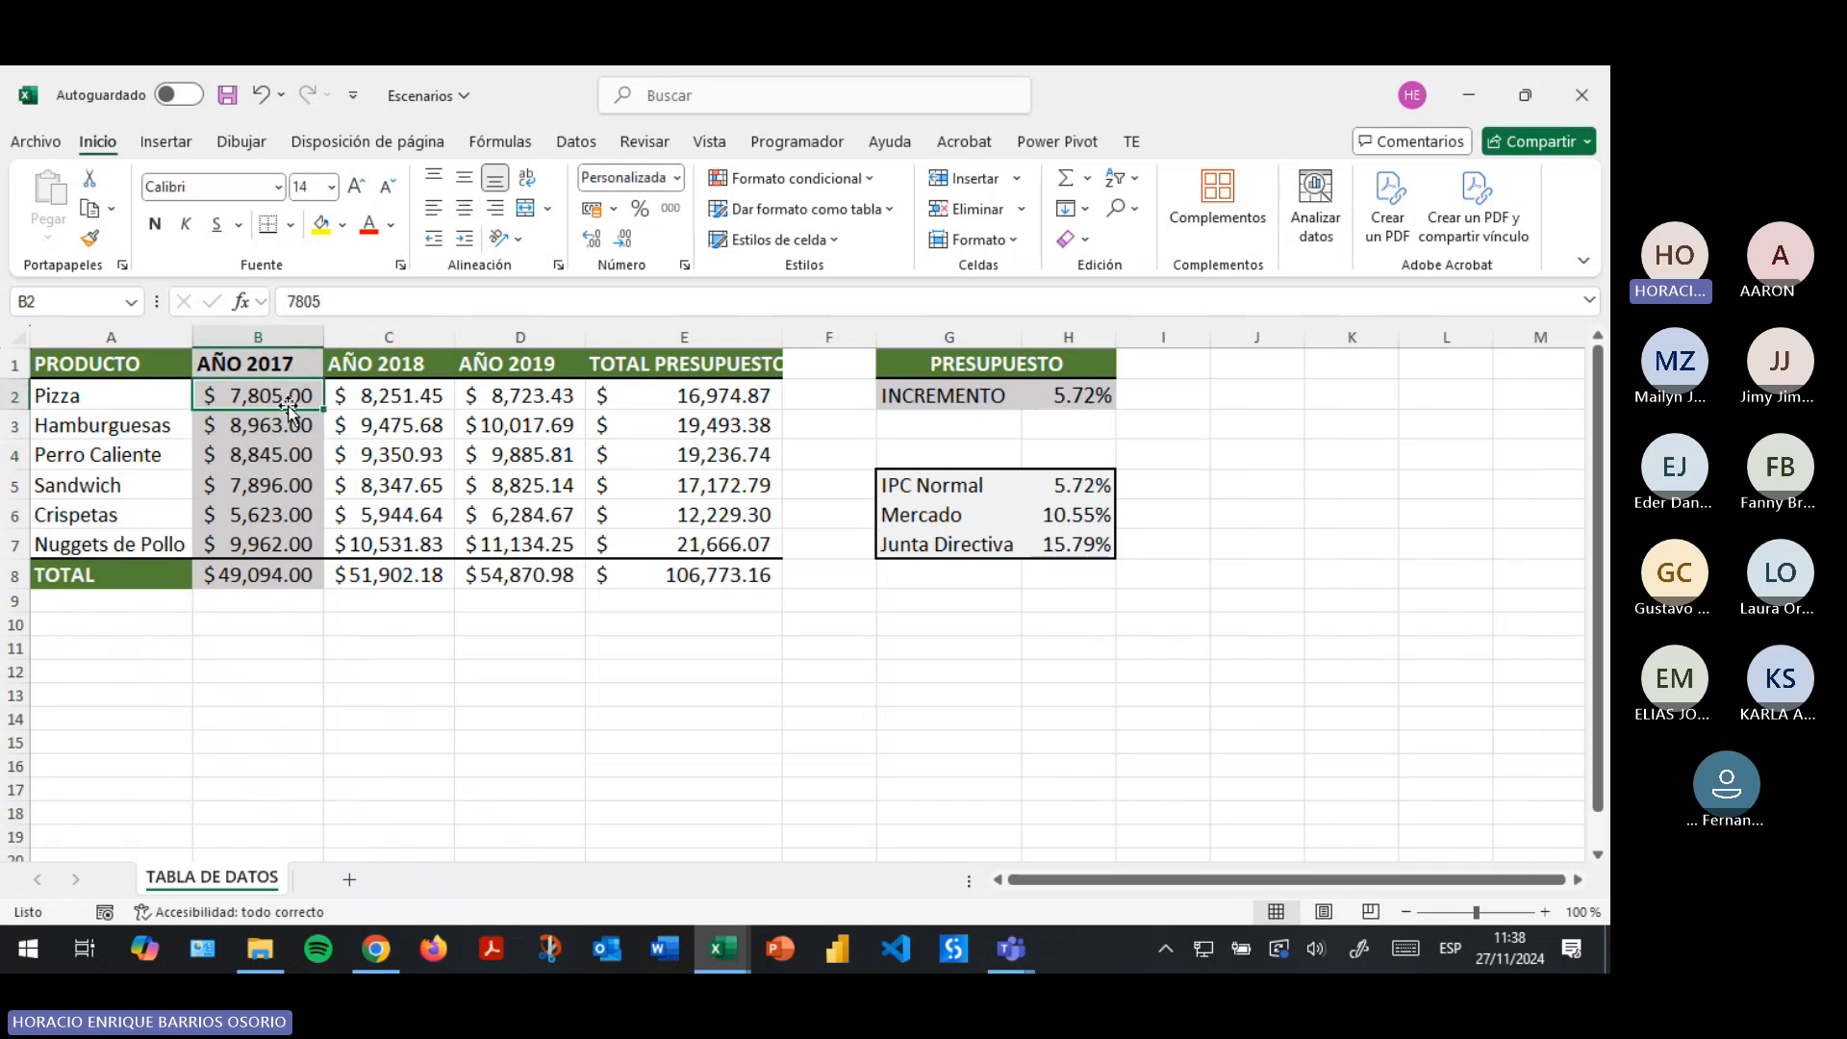
{"action": "left_click", "coordinate": [412, 394]}
{"action": "left_click", "coordinate": [525, 393]}
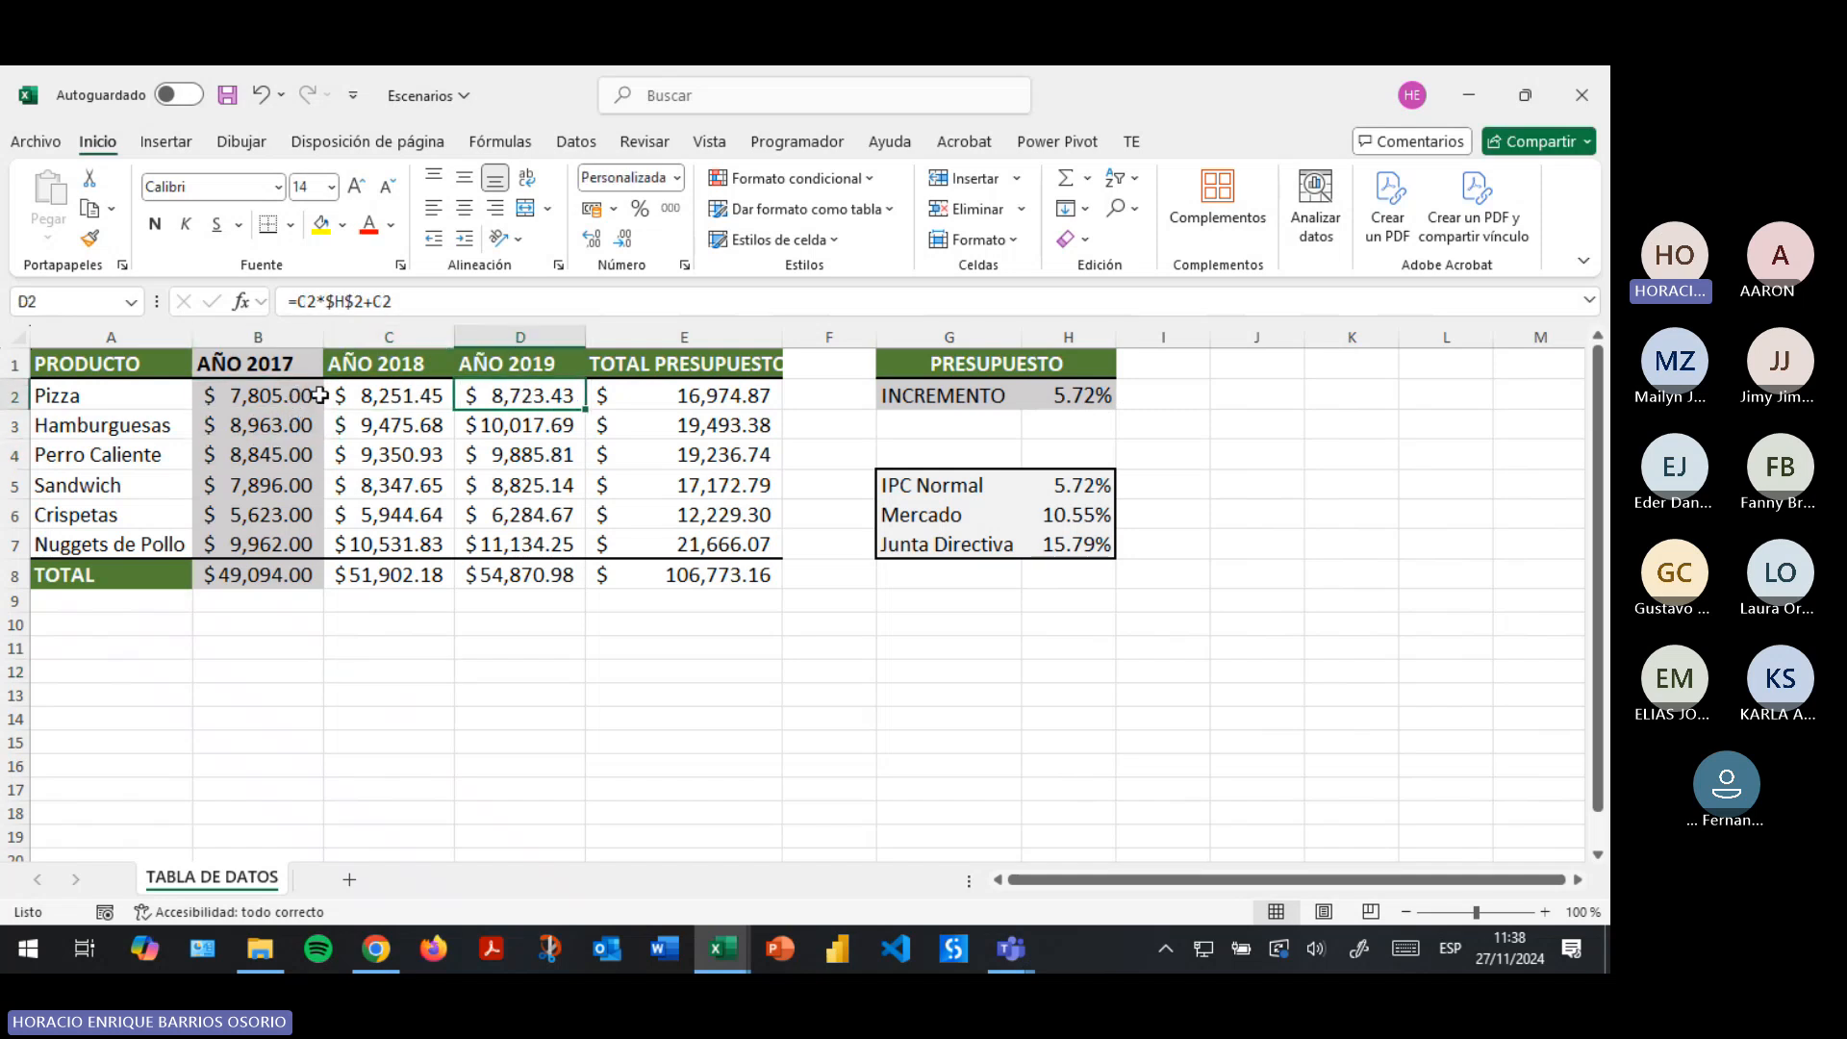
{"action": "left_click", "coordinate": [380, 395]}
{"action": "left_click", "coordinate": [503, 393]}
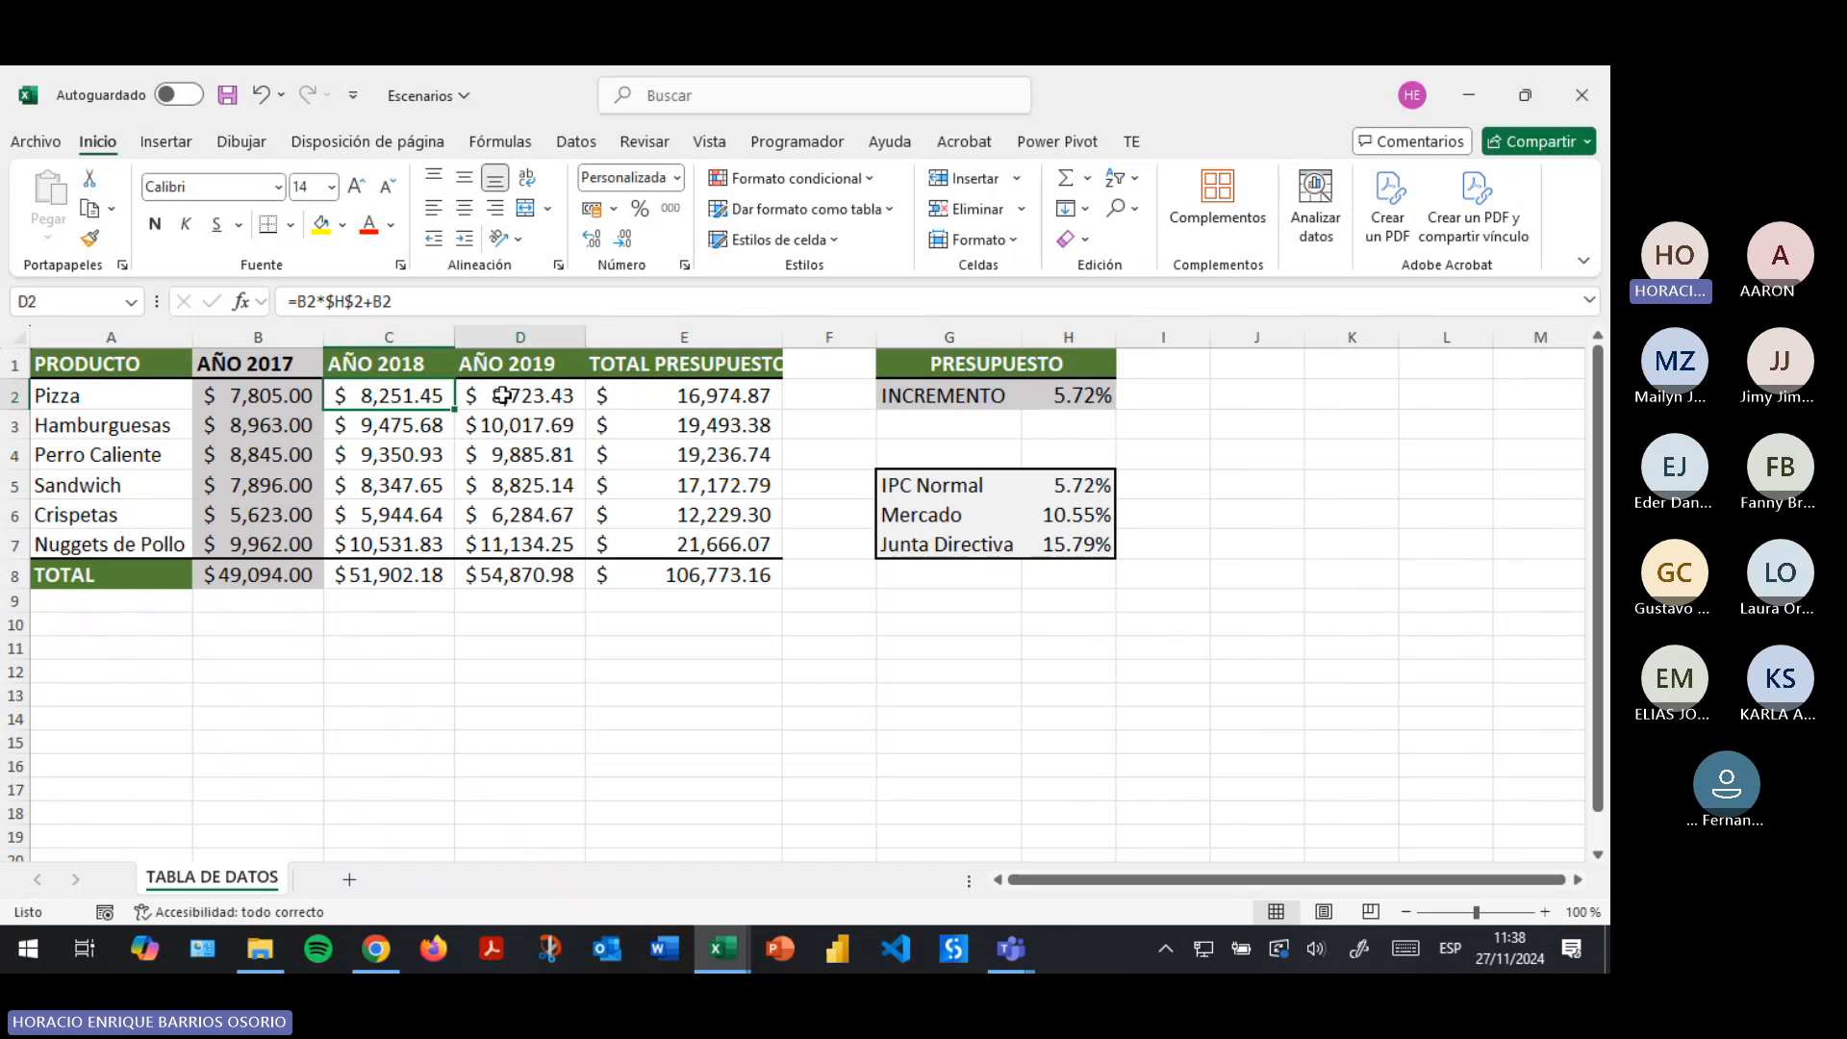
{"action": "left_click", "coordinate": [428, 394]}
{"action": "left_click", "coordinate": [514, 394]}
{"action": "left_click", "coordinate": [444, 396]}
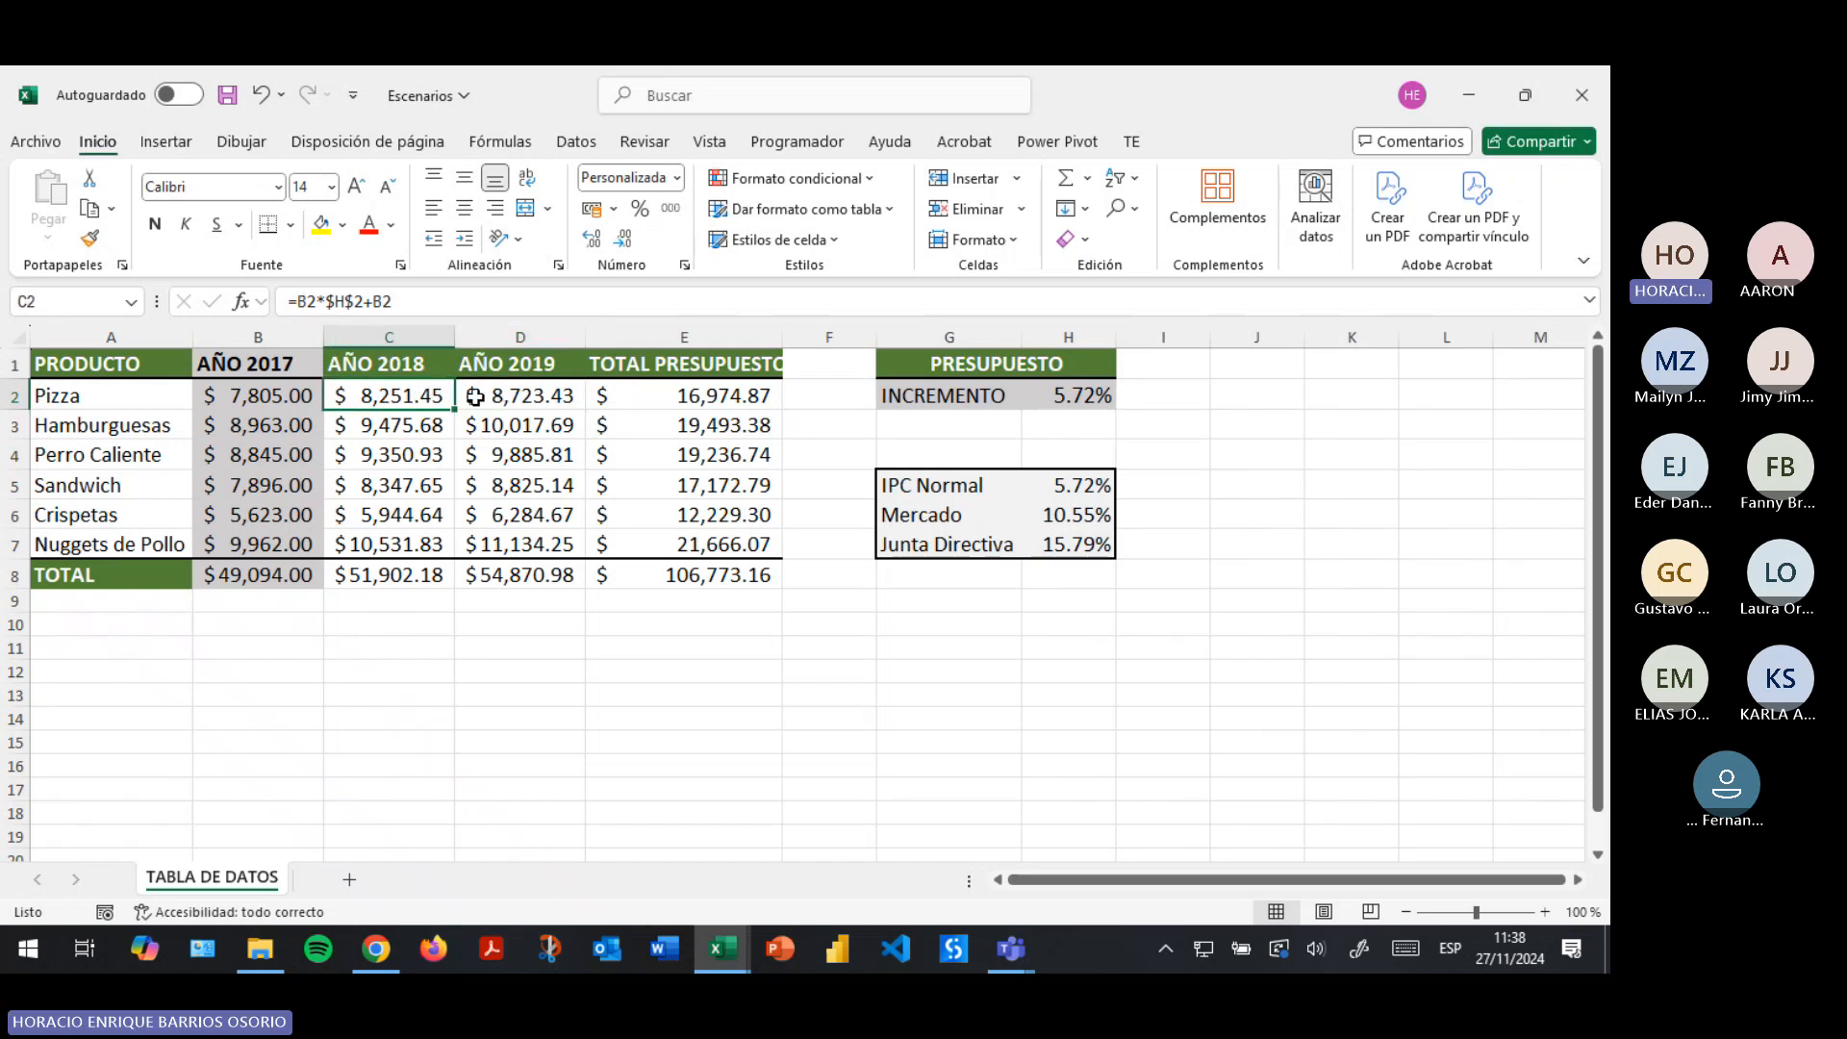
{"action": "left_click", "coordinate": [473, 395]}
{"action": "left_click", "coordinate": [445, 397]}
{"action": "left_click", "coordinate": [472, 396]}
{"action": "left_click", "coordinate": [445, 397]}
{"action": "left_click", "coordinate": [468, 394]}
{"action": "left_click", "coordinate": [443, 396]}
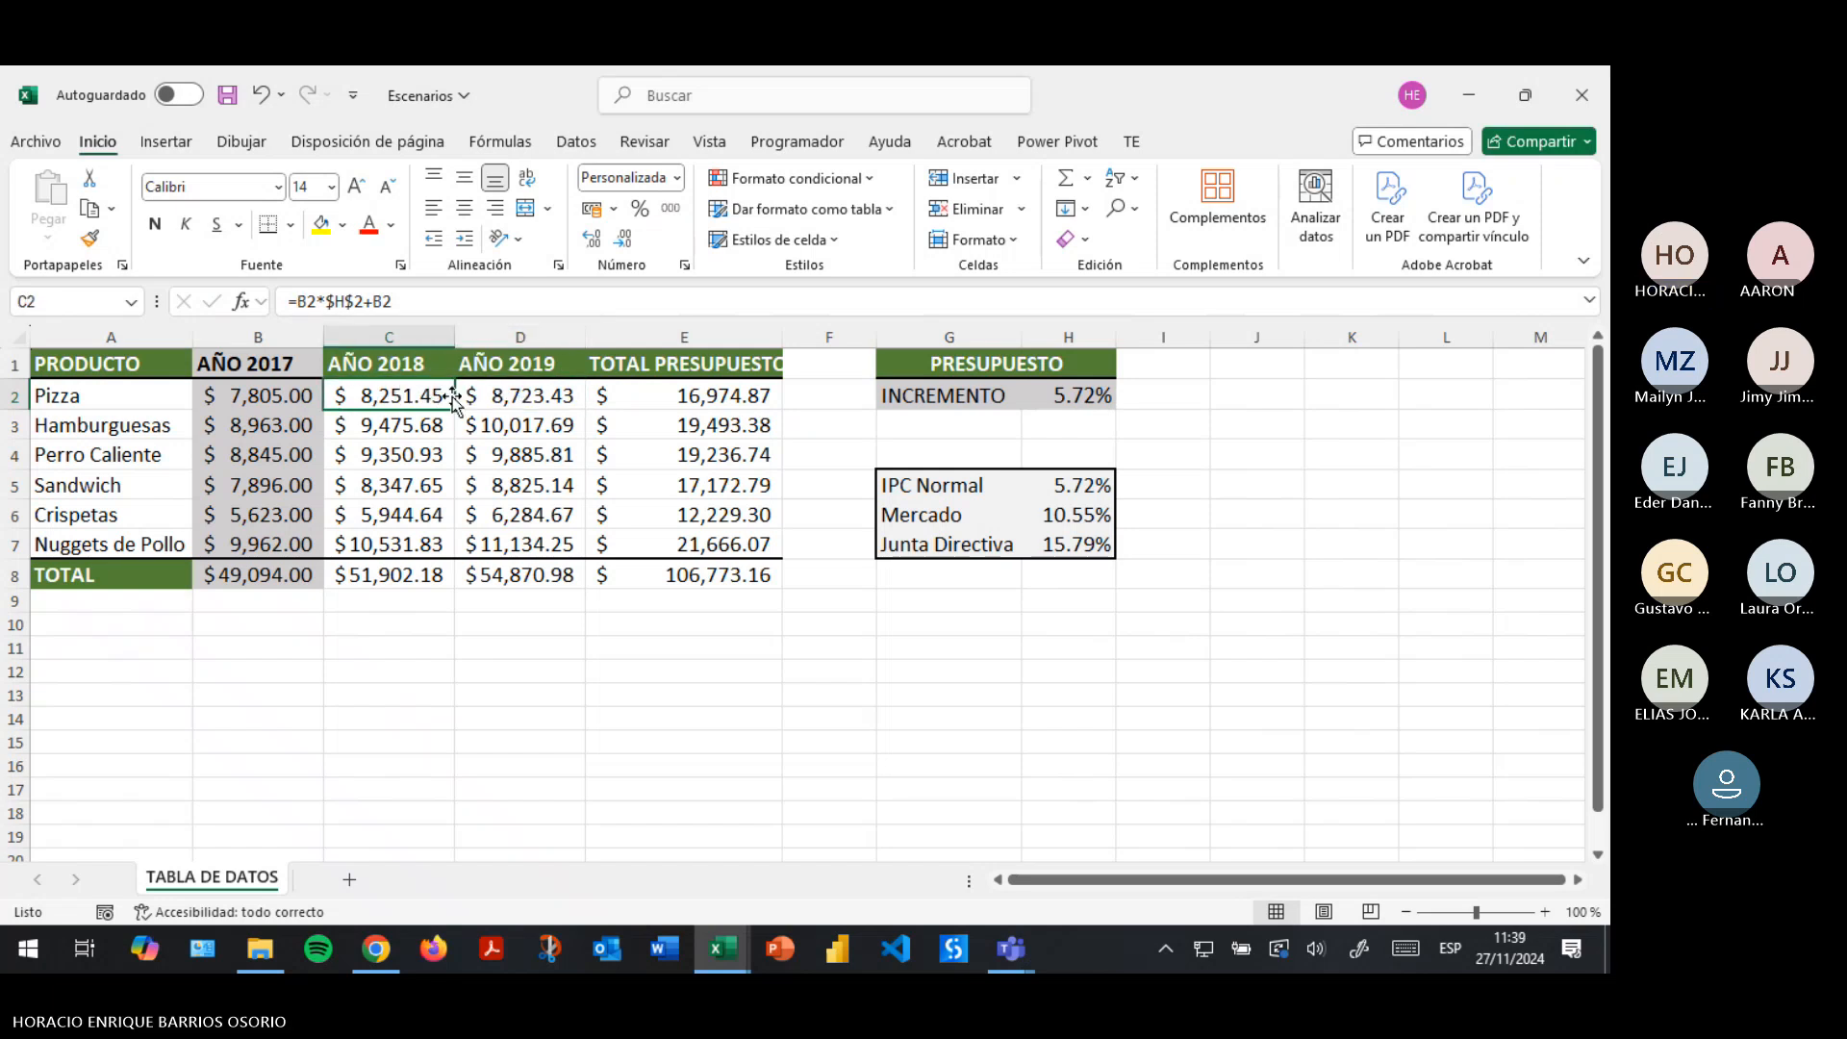
{"action": "left_click", "coordinate": [469, 396]}
Examine the SUMA formulas of the TOTAL PRESUPUESTO column in E2:E7 and the cells they reference, without changing them.
{"action": "left_click", "coordinate": [648, 395]}
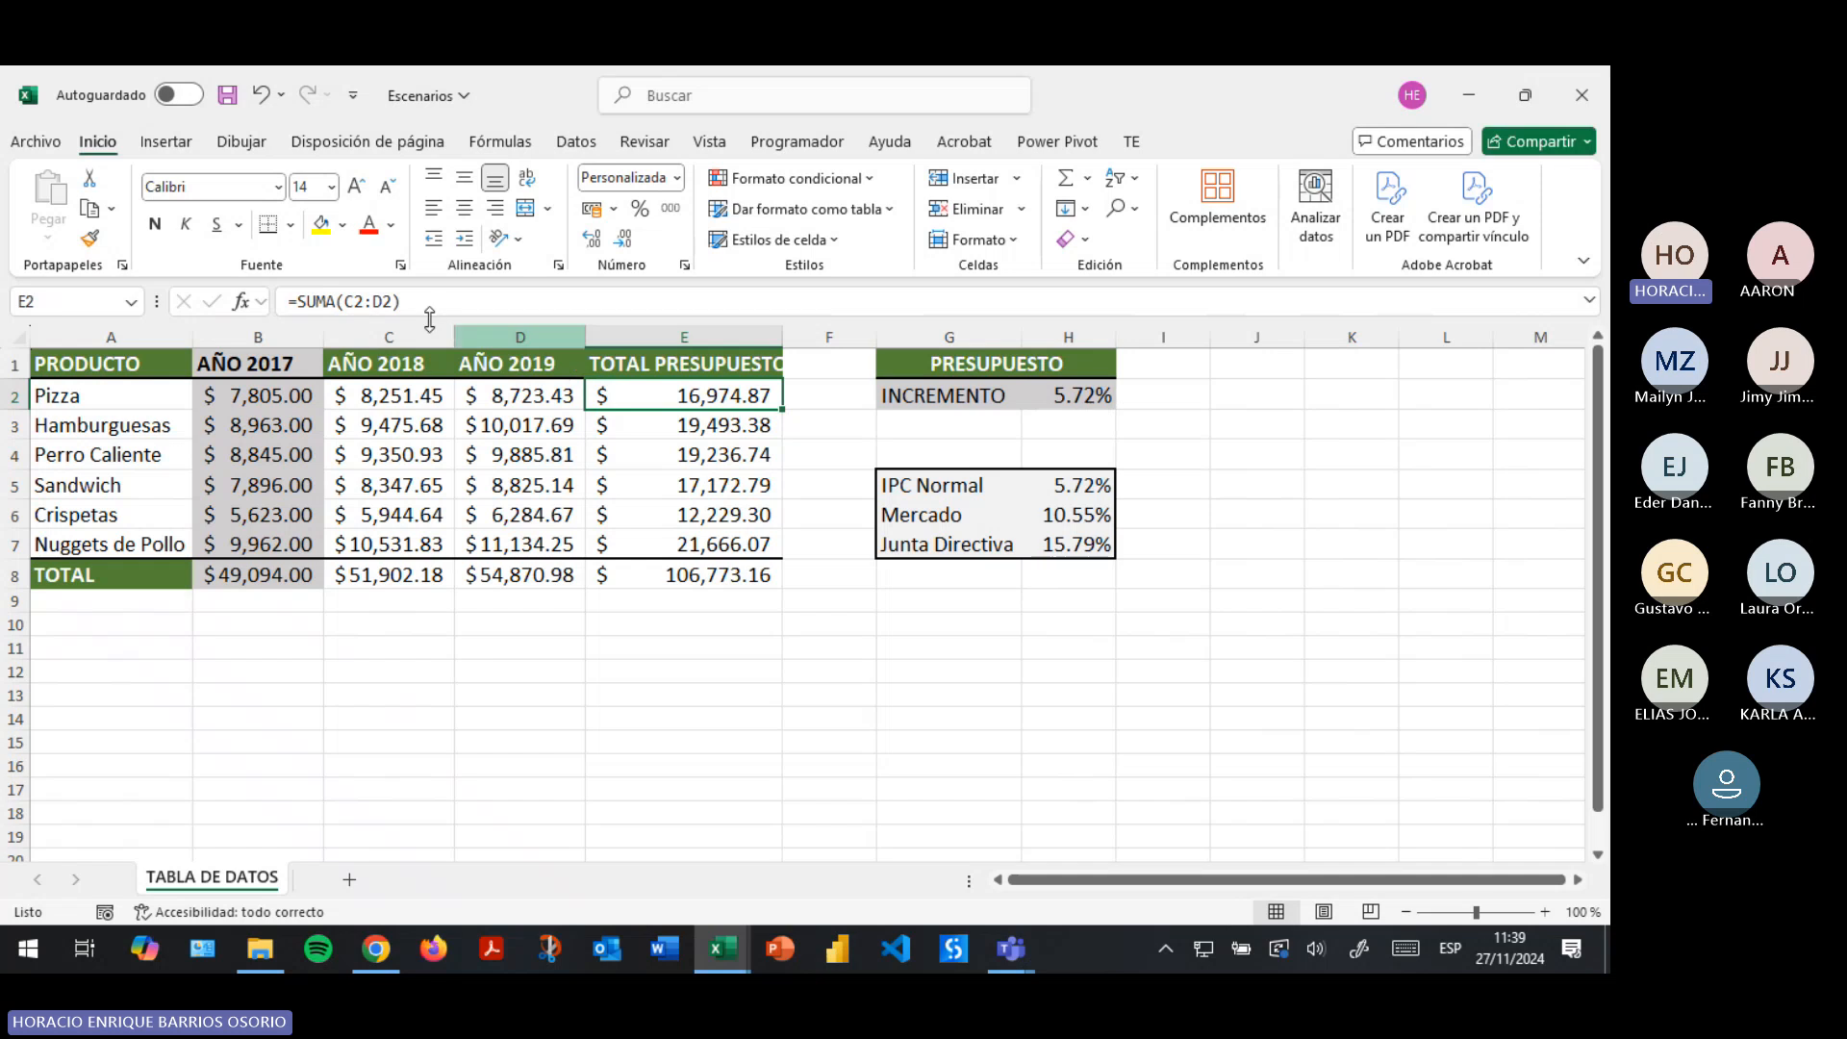
{"action": "left_click", "coordinate": [373, 301]}
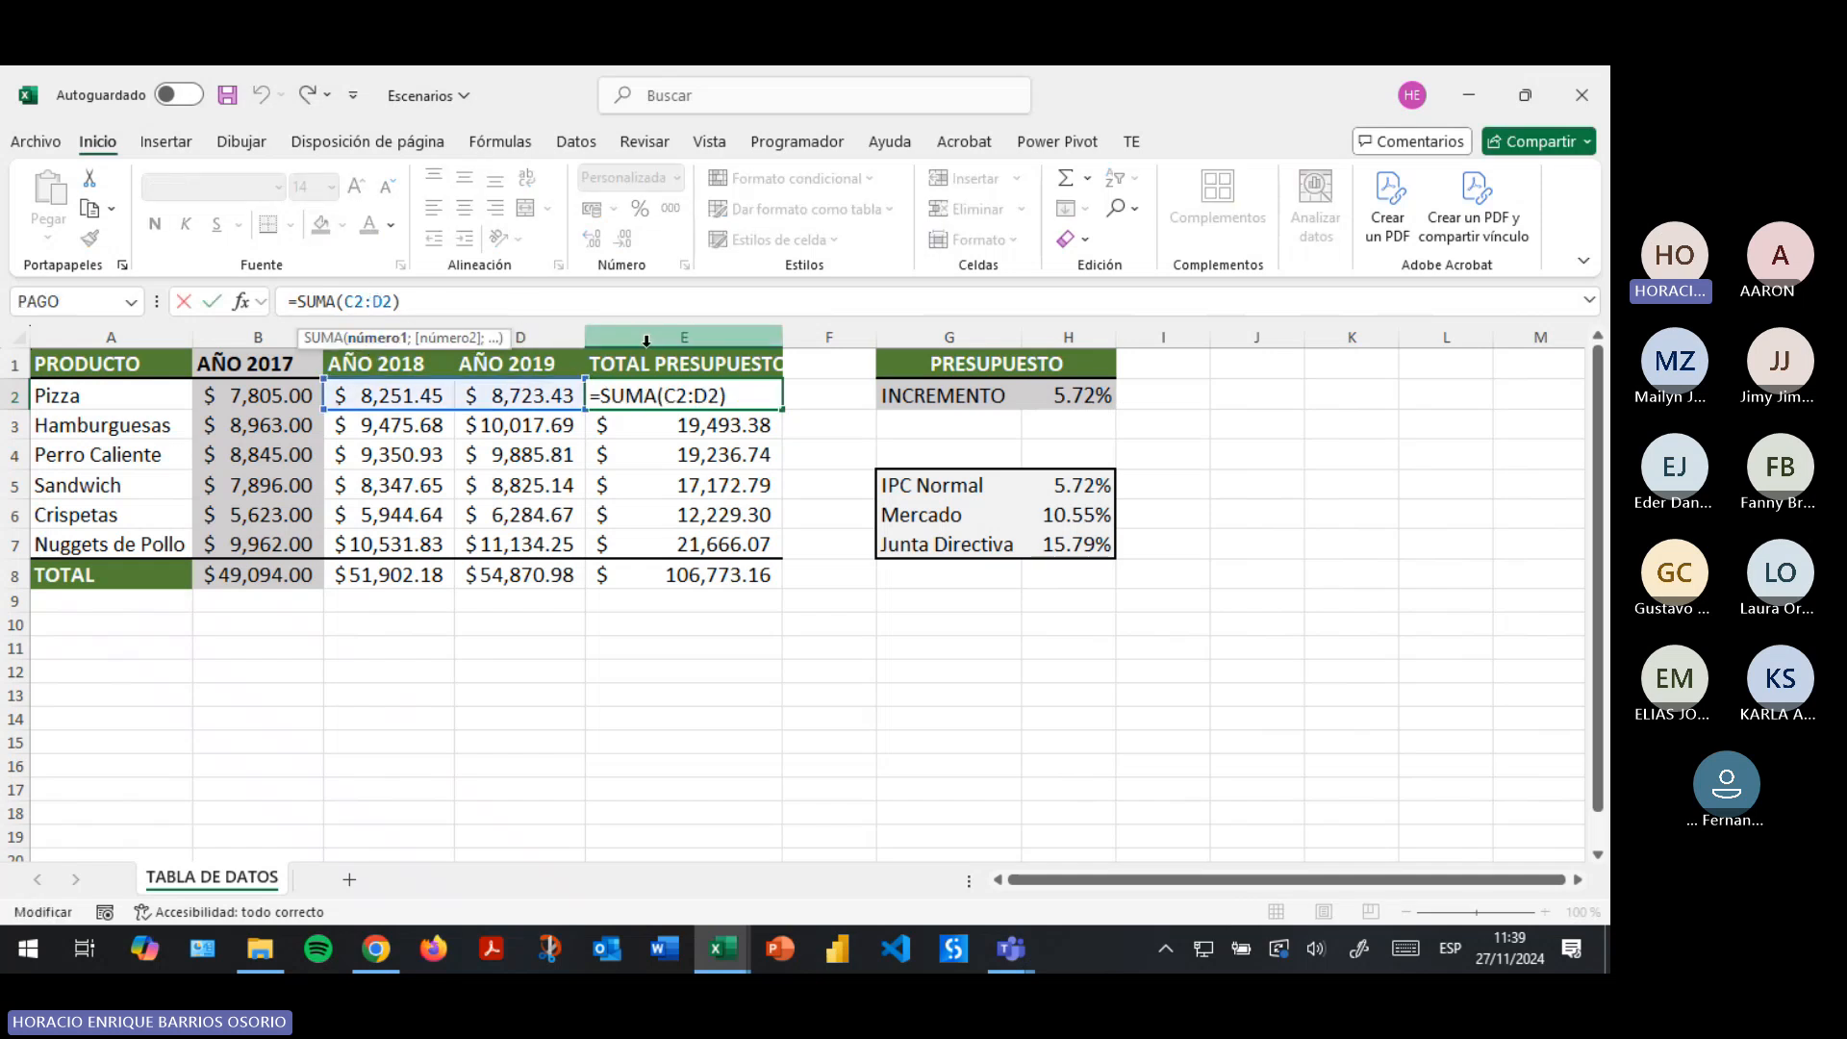
{"action": "key", "text": "Return"}
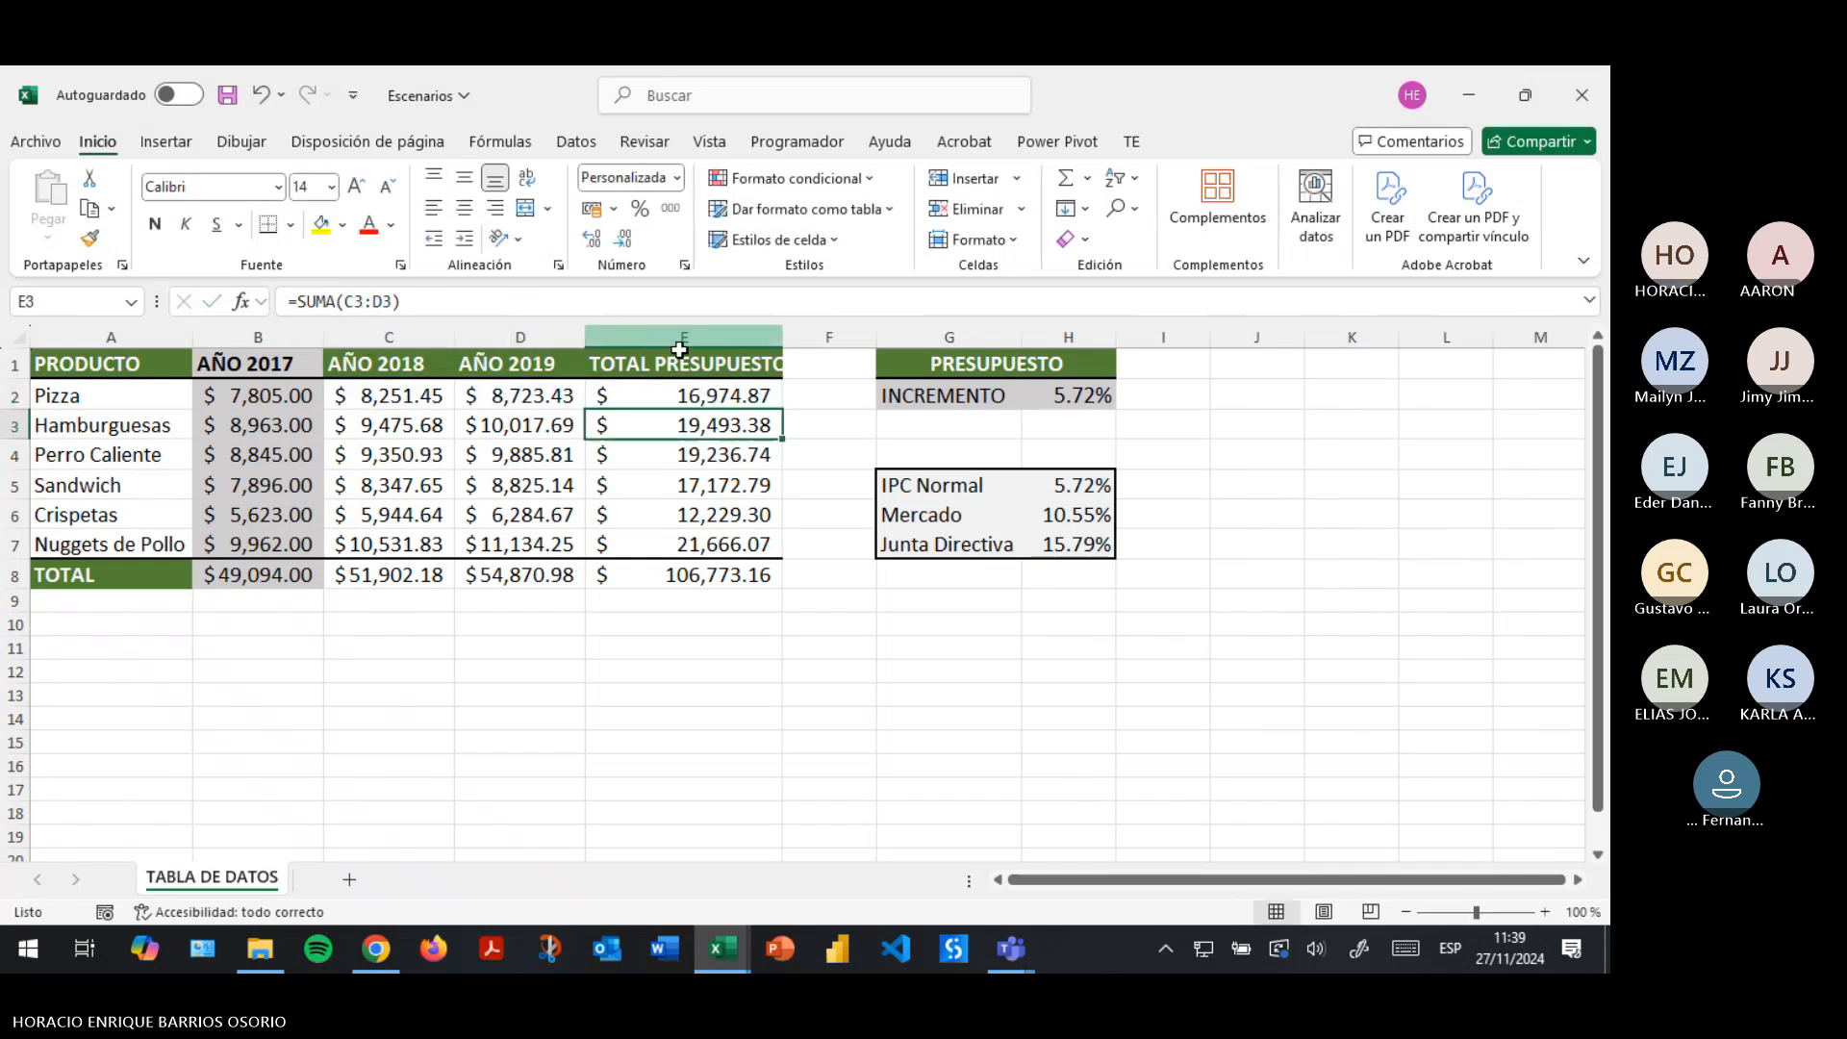
{"action": "left_click", "coordinate": [469, 304]}
{"action": "key", "text": "Return"}
{"action": "left_click", "coordinate": [470, 304]}
{"action": "key", "text": "Return"}
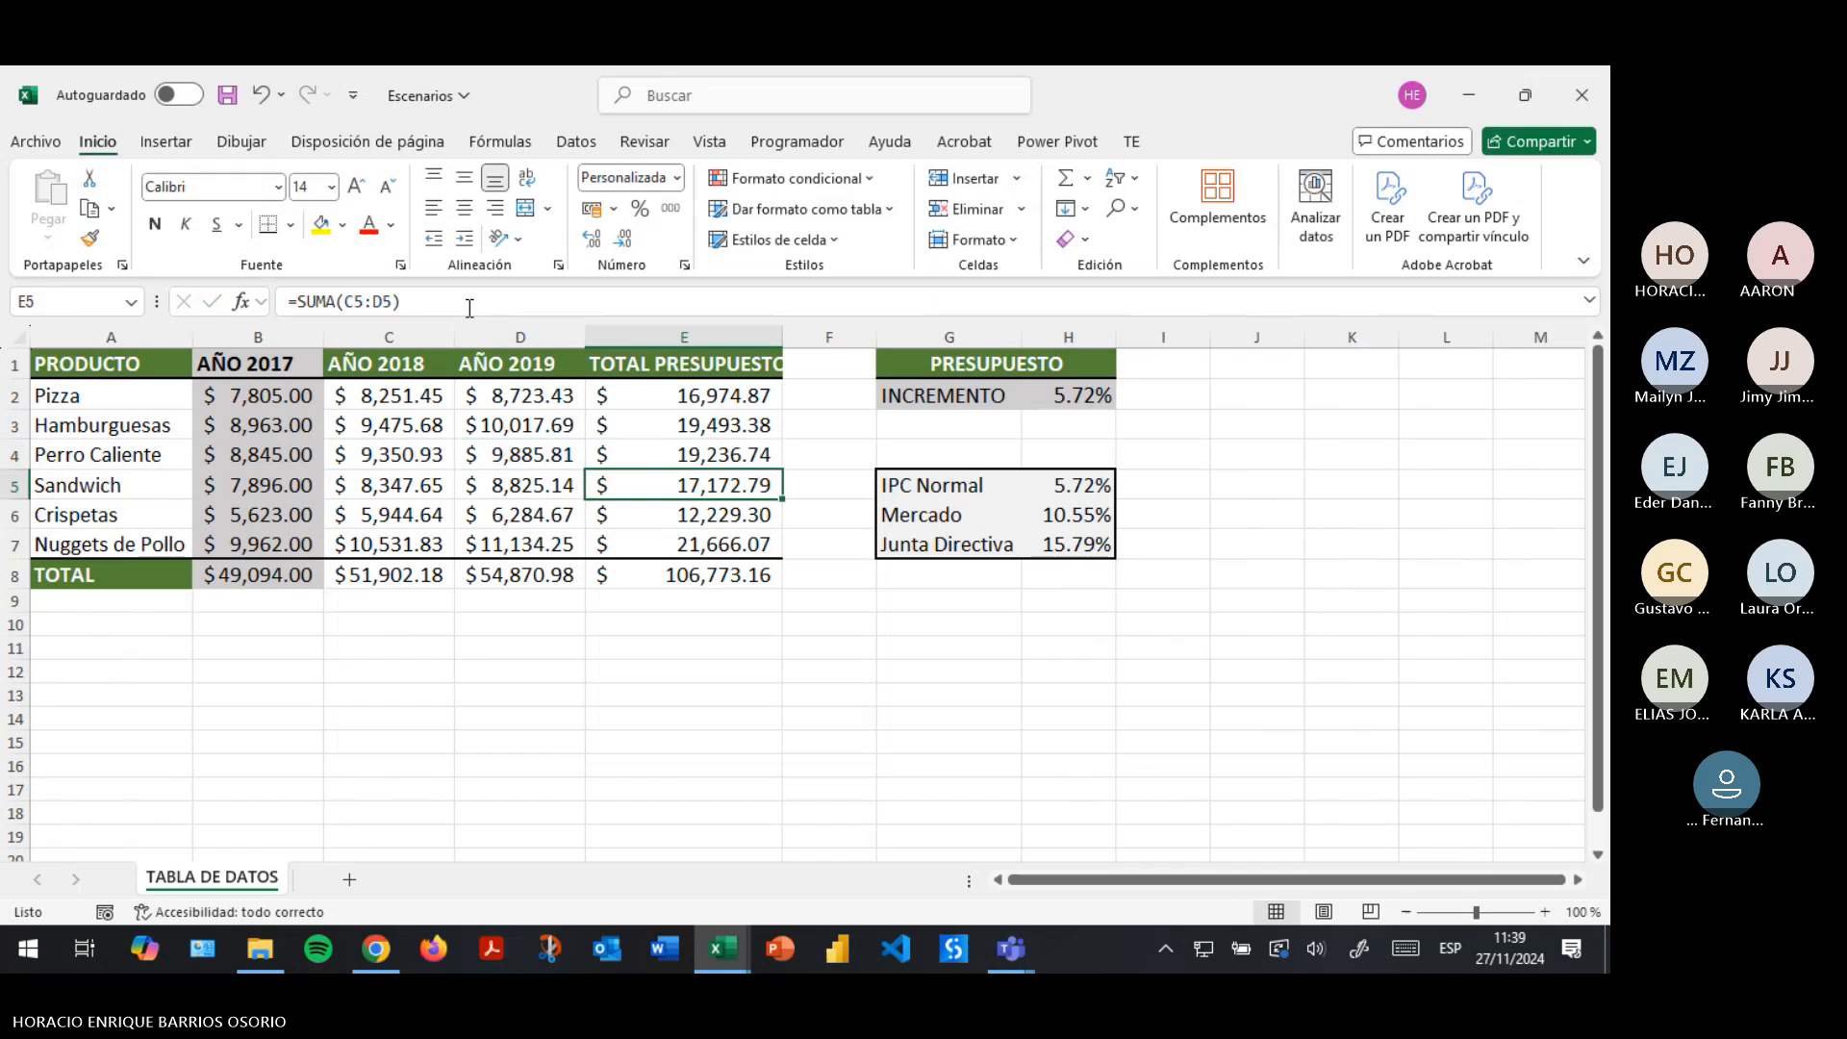
{"action": "left_click", "coordinate": [469, 304]}
{"action": "key", "text": "Return"}
{"action": "left_click", "coordinate": [470, 304]}
{"action": "key", "text": "Return"}
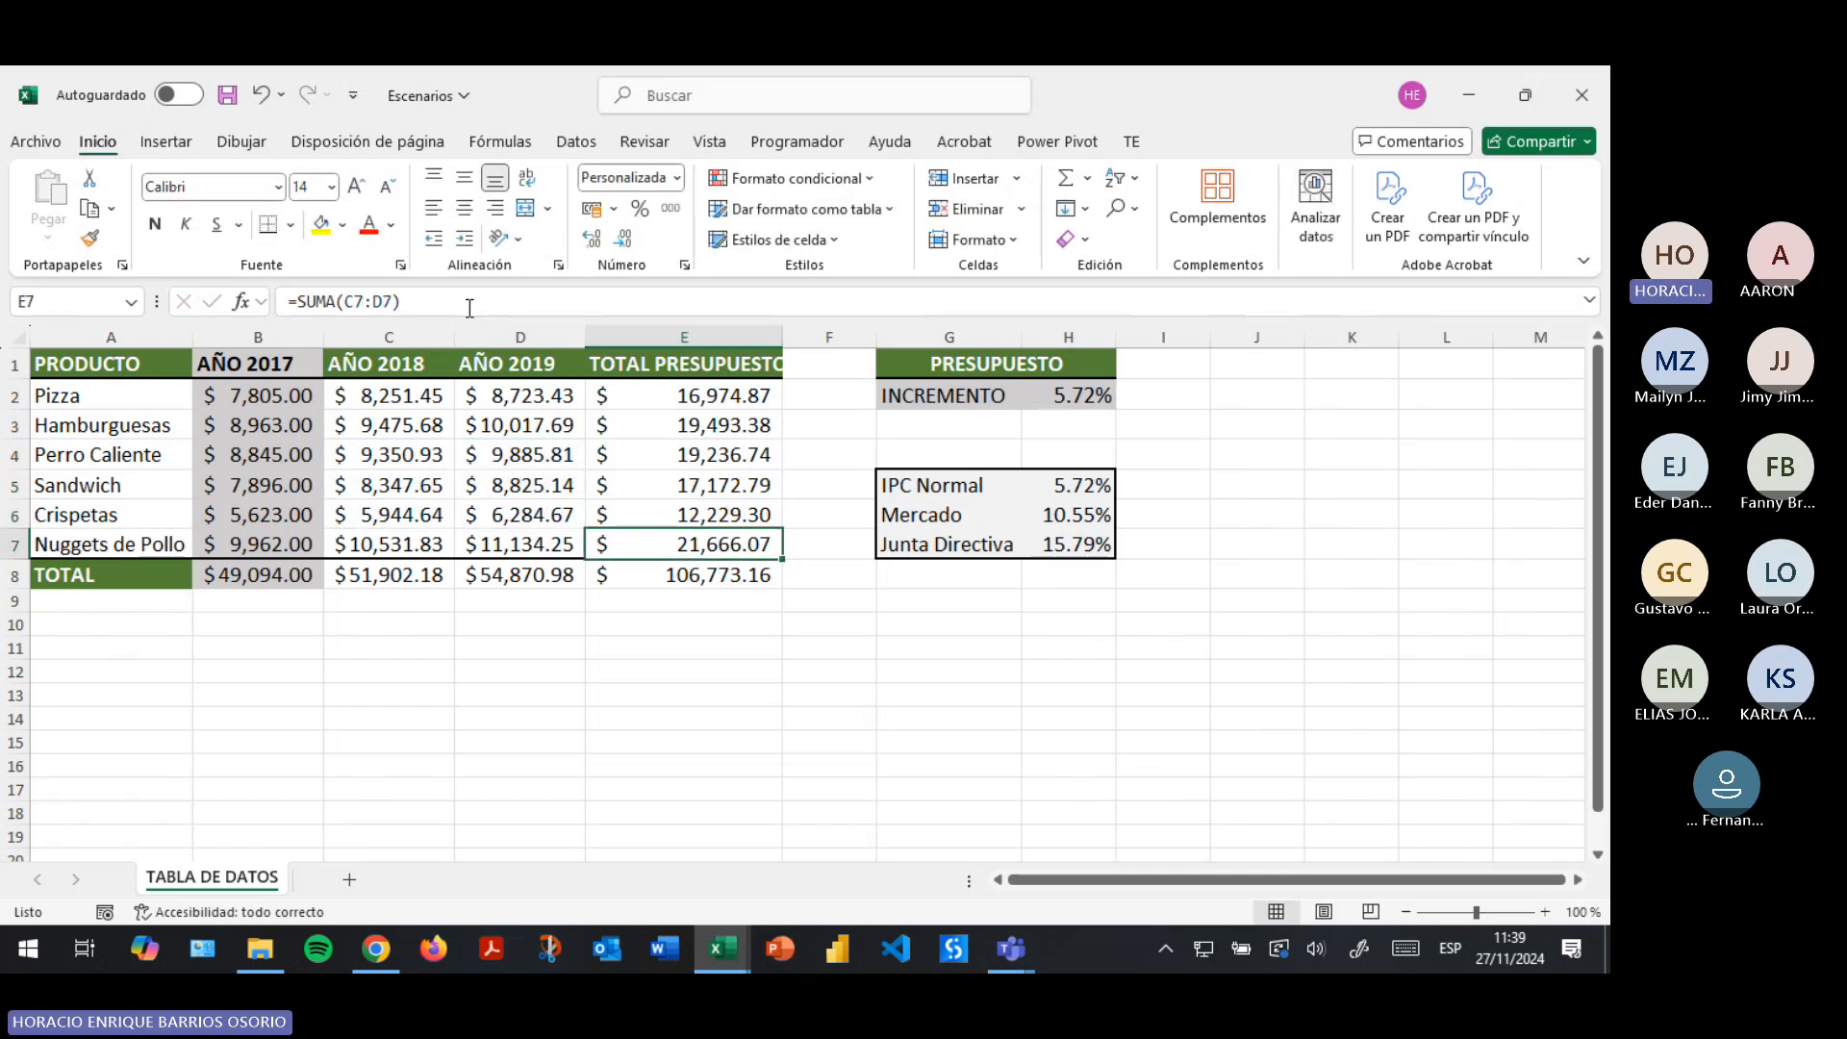
{"action": "left_click", "coordinate": [469, 304]}
{"action": "key", "text": "Return"}
{"action": "left_click_drag", "start_coordinate": [692, 398], "coordinate": [733, 545]}
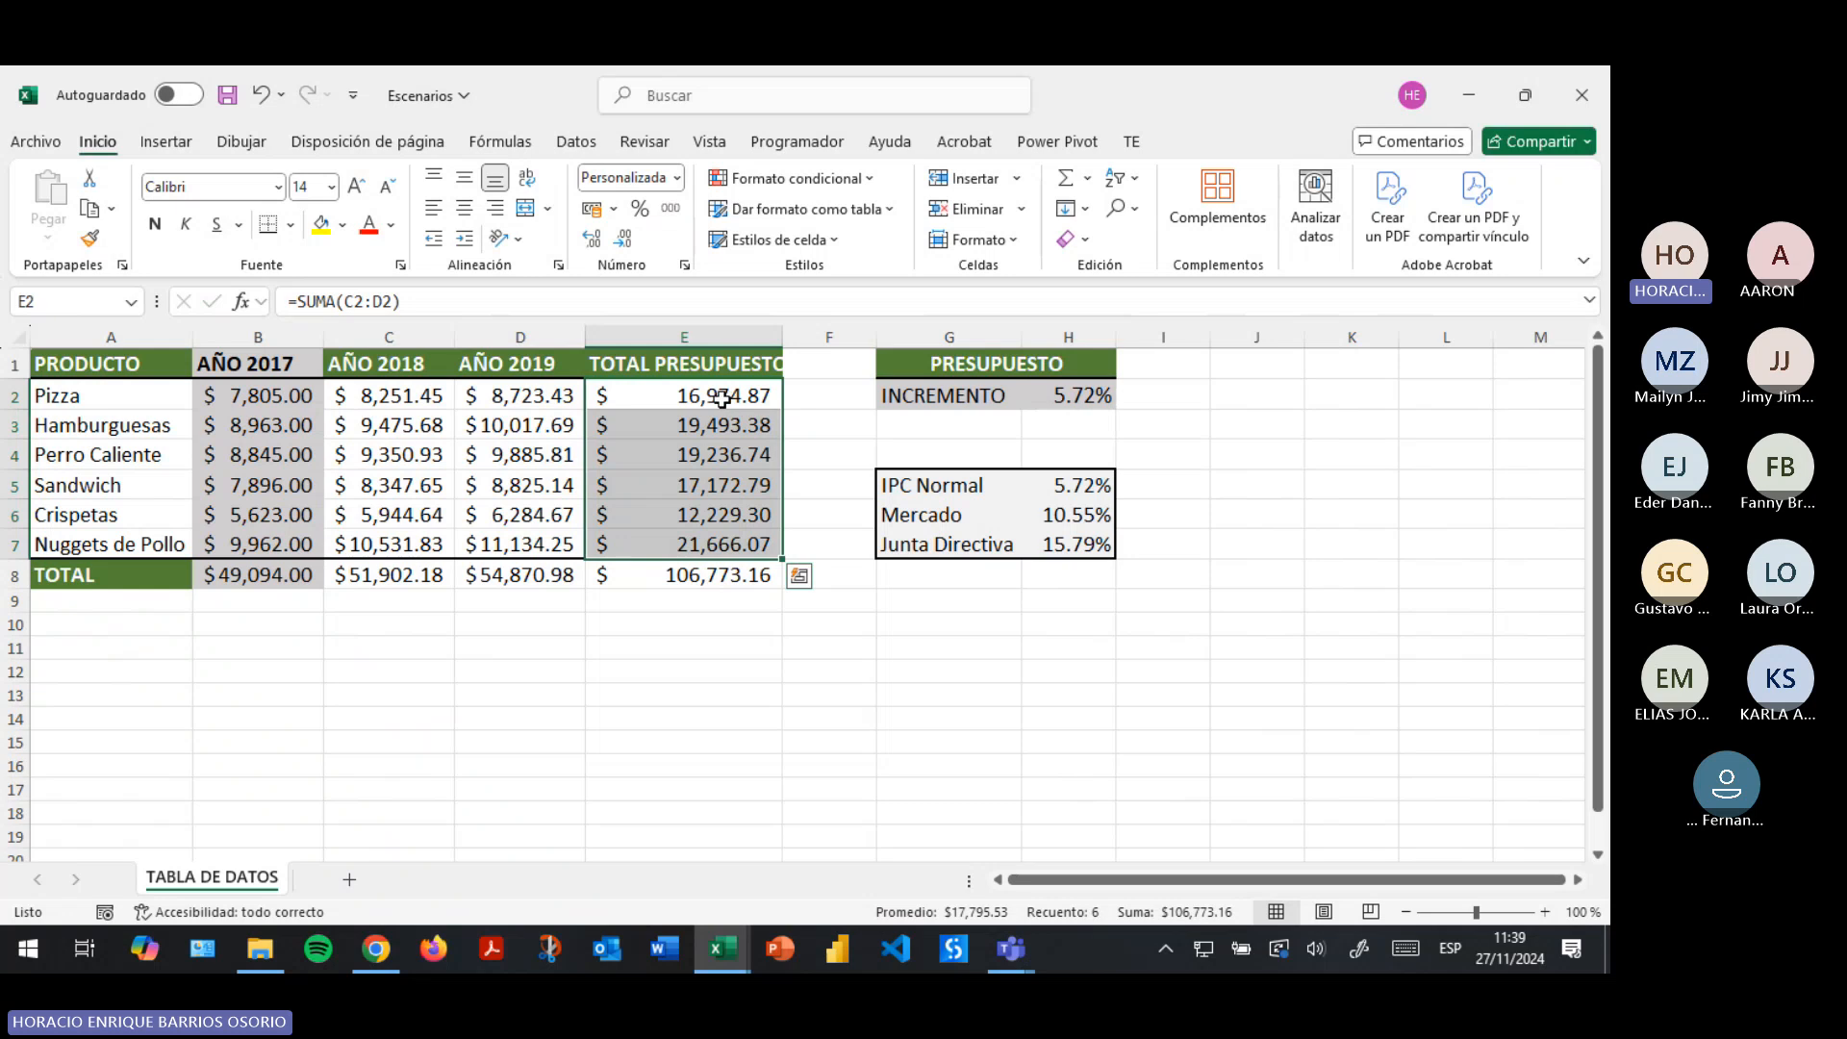
{"action": "left_click", "coordinate": [507, 304]}
{"action": "key", "text": "Escape"}
Review the Pizza formulas in C2, D2 and E2 once more and save the workbook.
{"action": "left_click", "coordinate": [391, 400]}
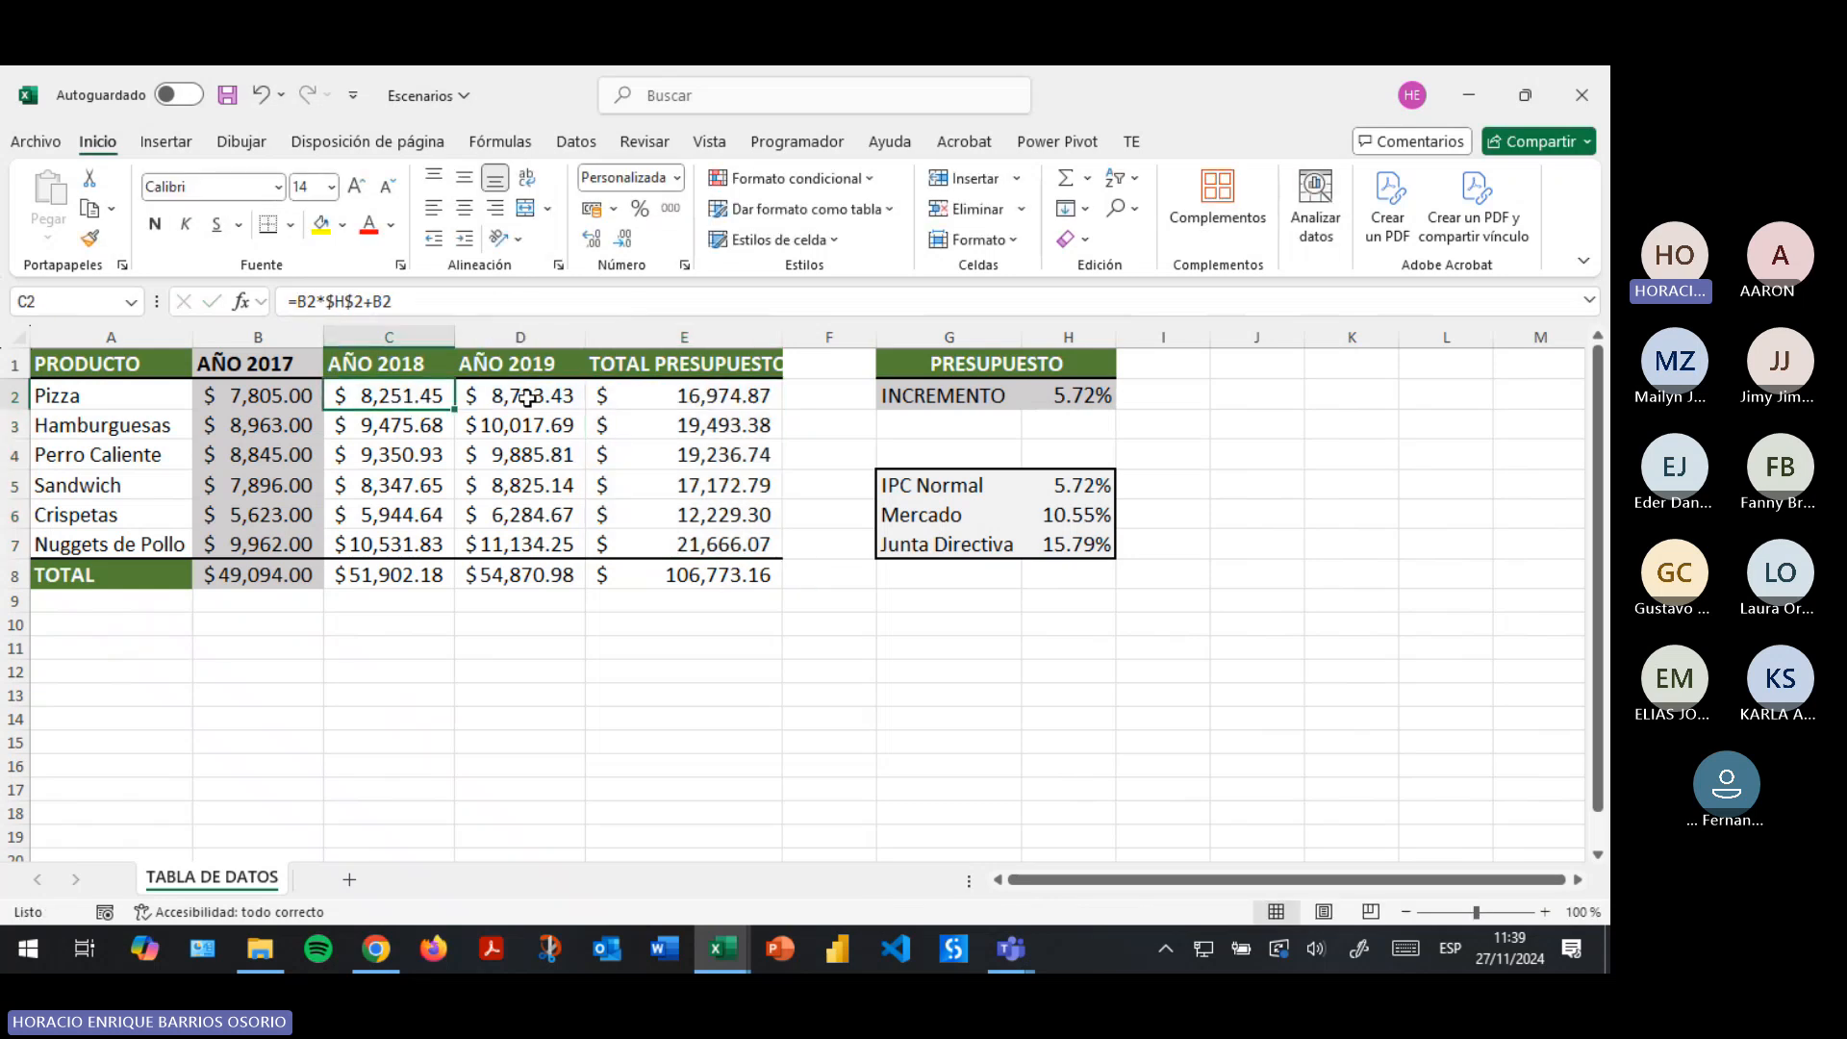
{"action": "left_click", "coordinate": [528, 397]}
{"action": "left_click", "coordinate": [706, 390]}
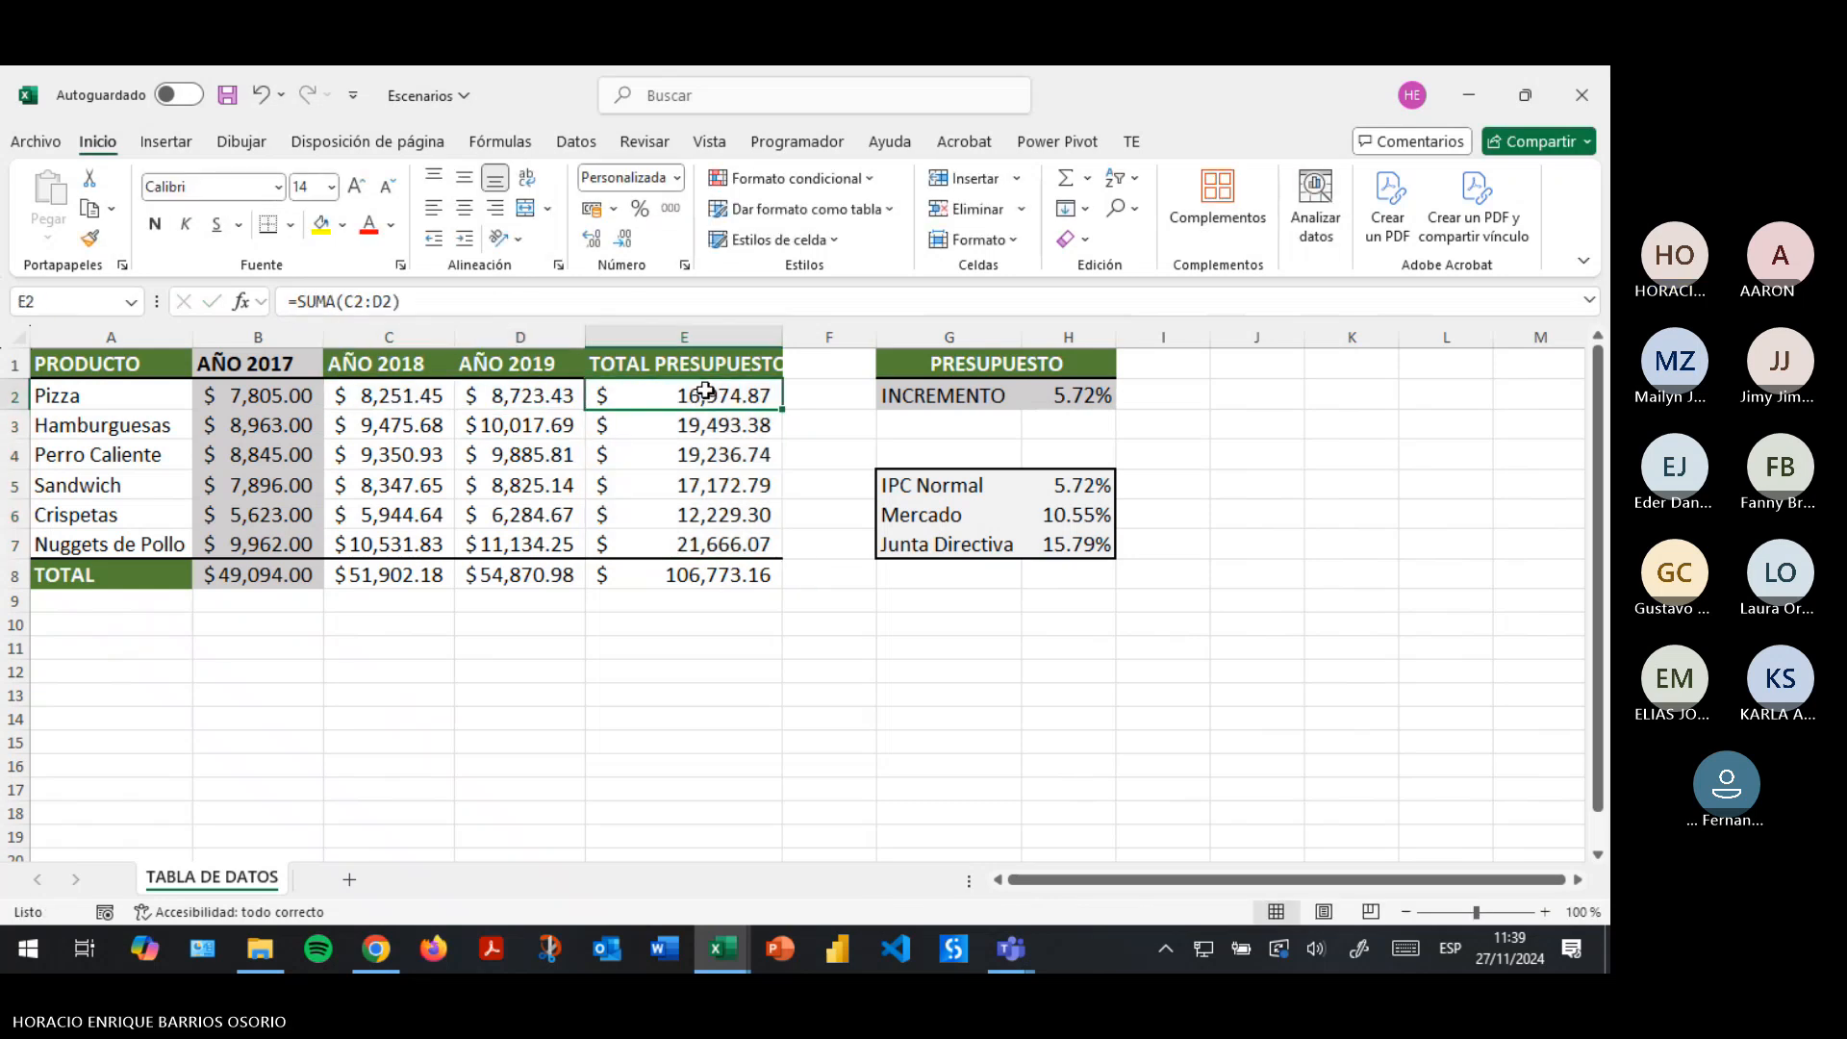
{"action": "left_click", "coordinate": [227, 94]}
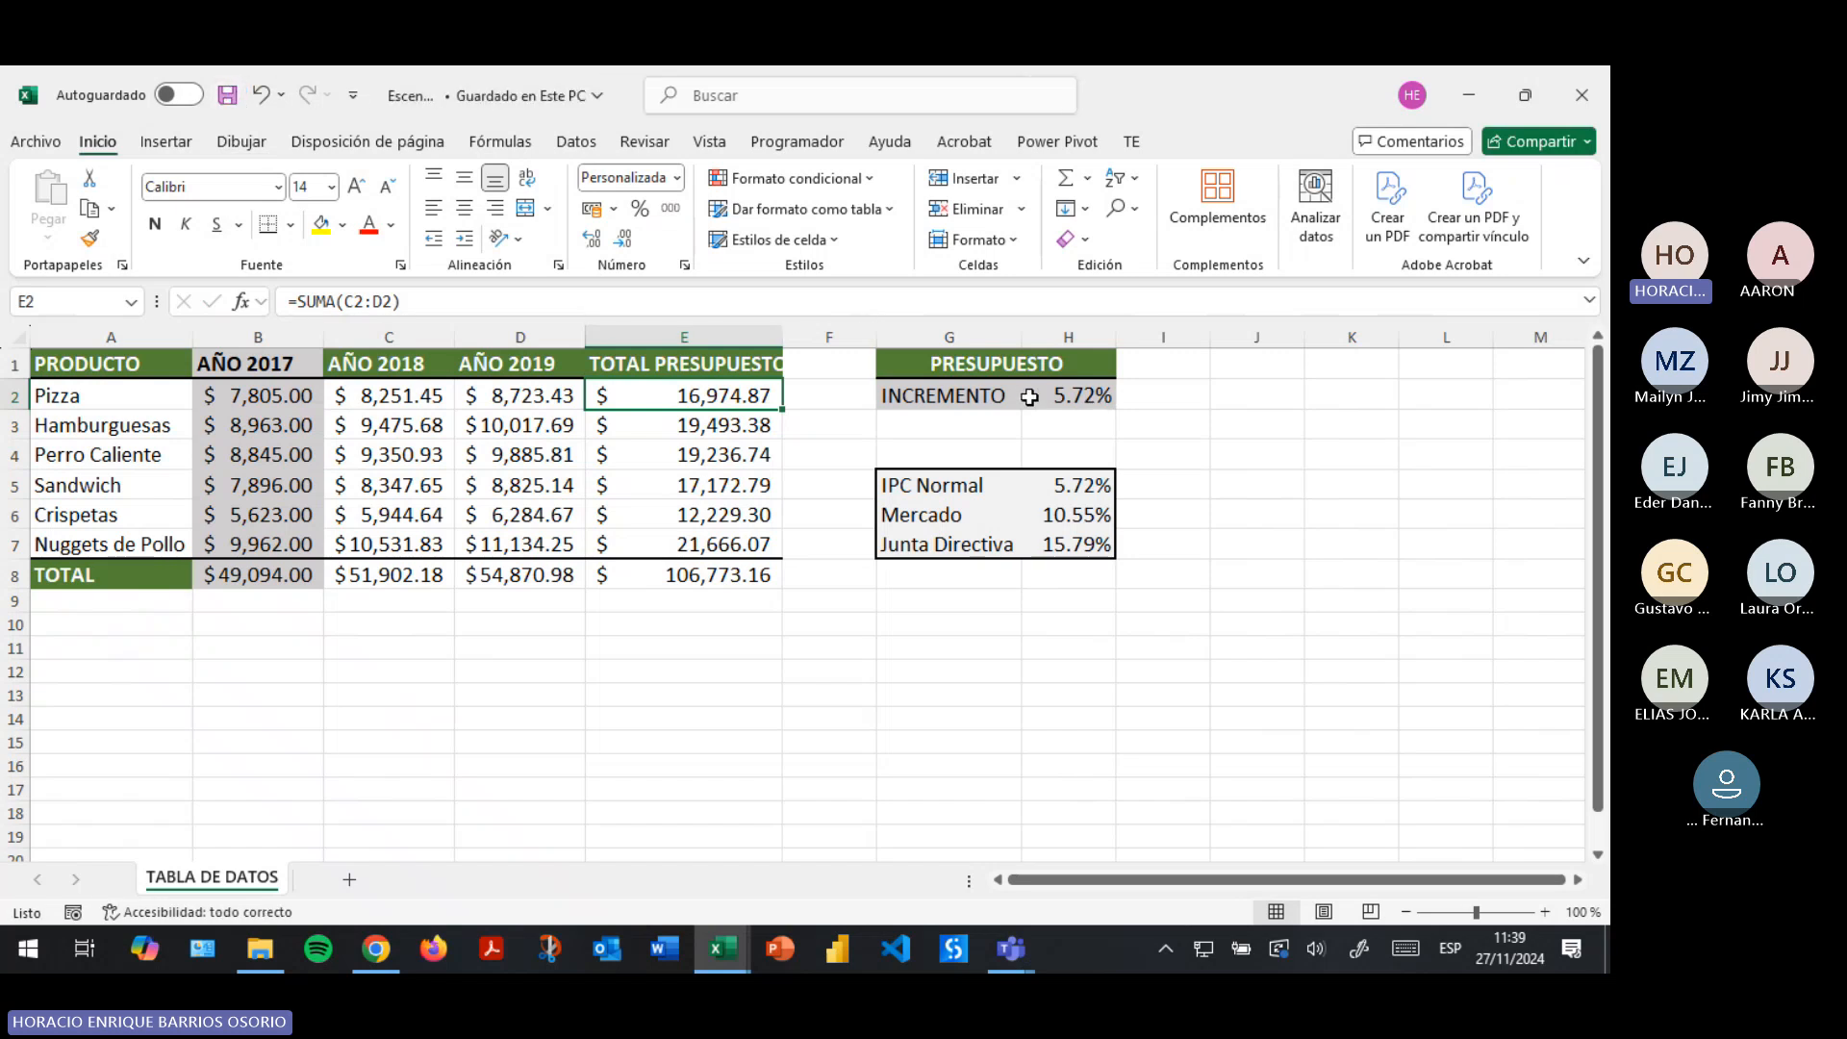
Examine the INCREMENTO entry in G2:H2 and the IPC Normal, Mercado and Junta Directiva labels and percentages in G5:H7.
{"action": "left_click", "coordinate": [949, 399]}
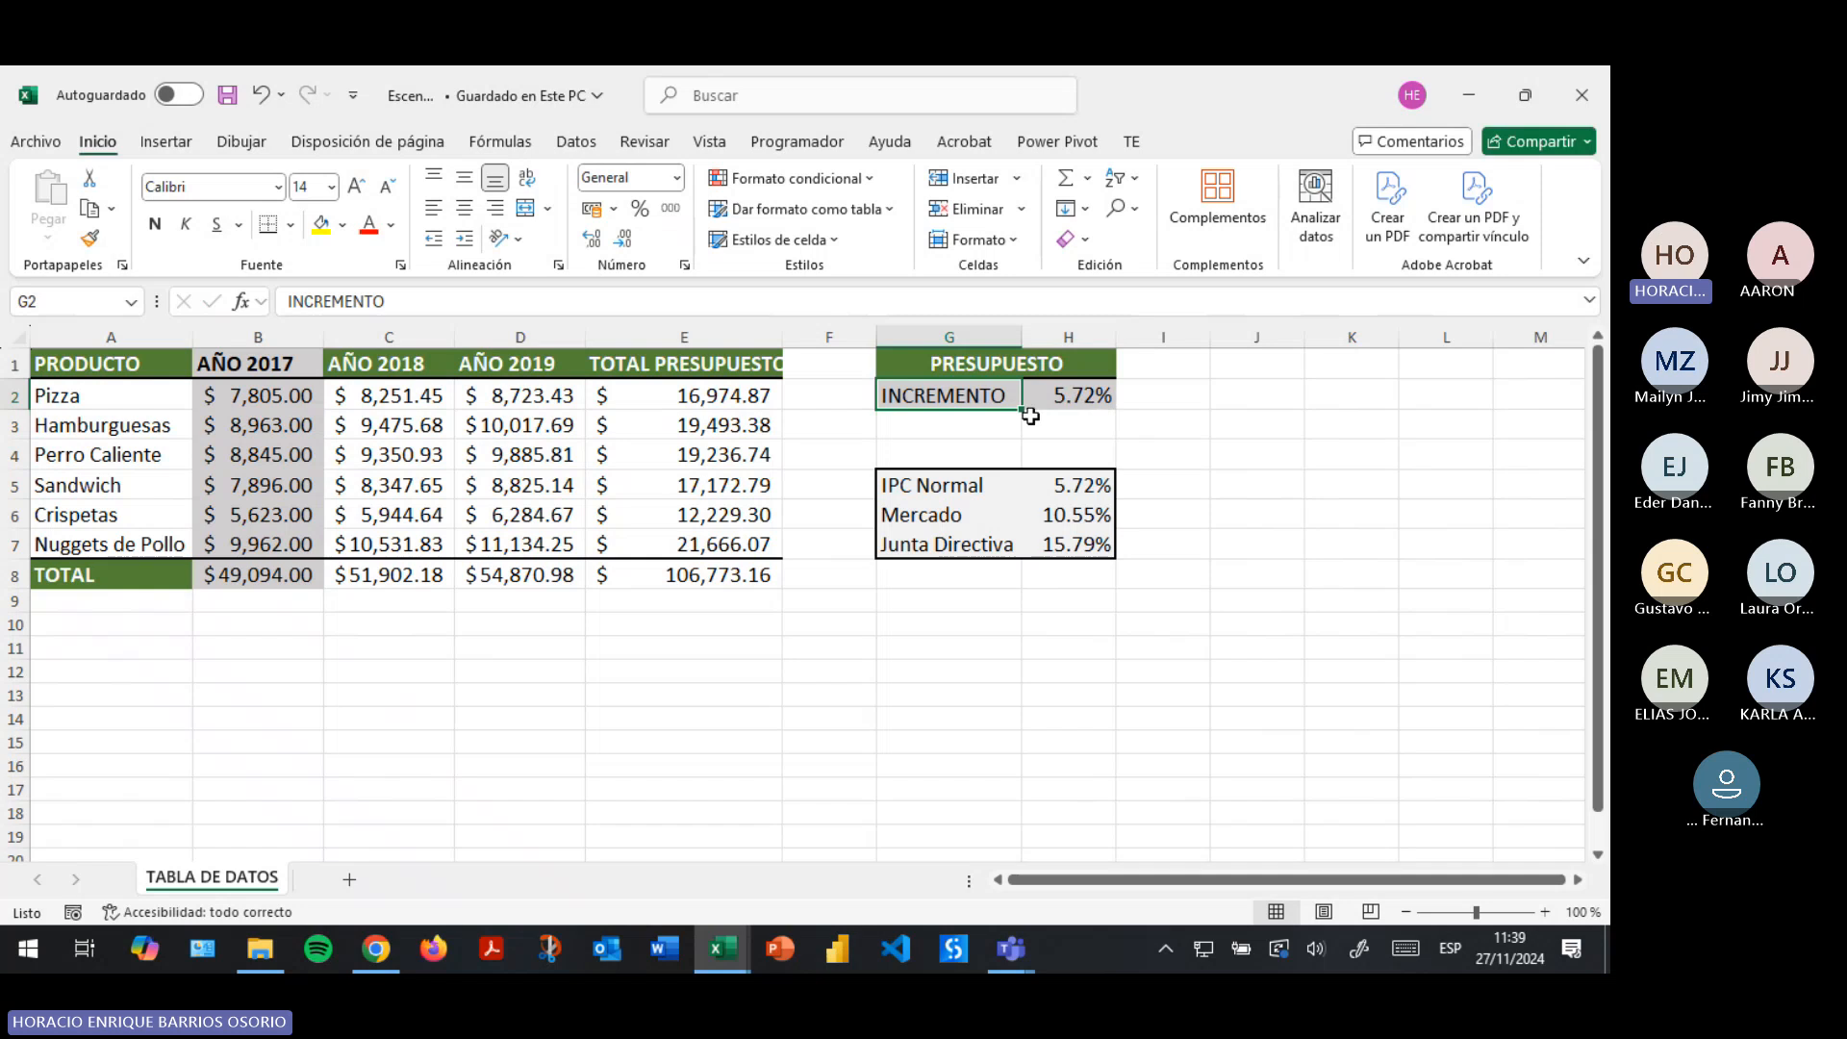
{"action": "left_click", "coordinate": [1092, 399]}
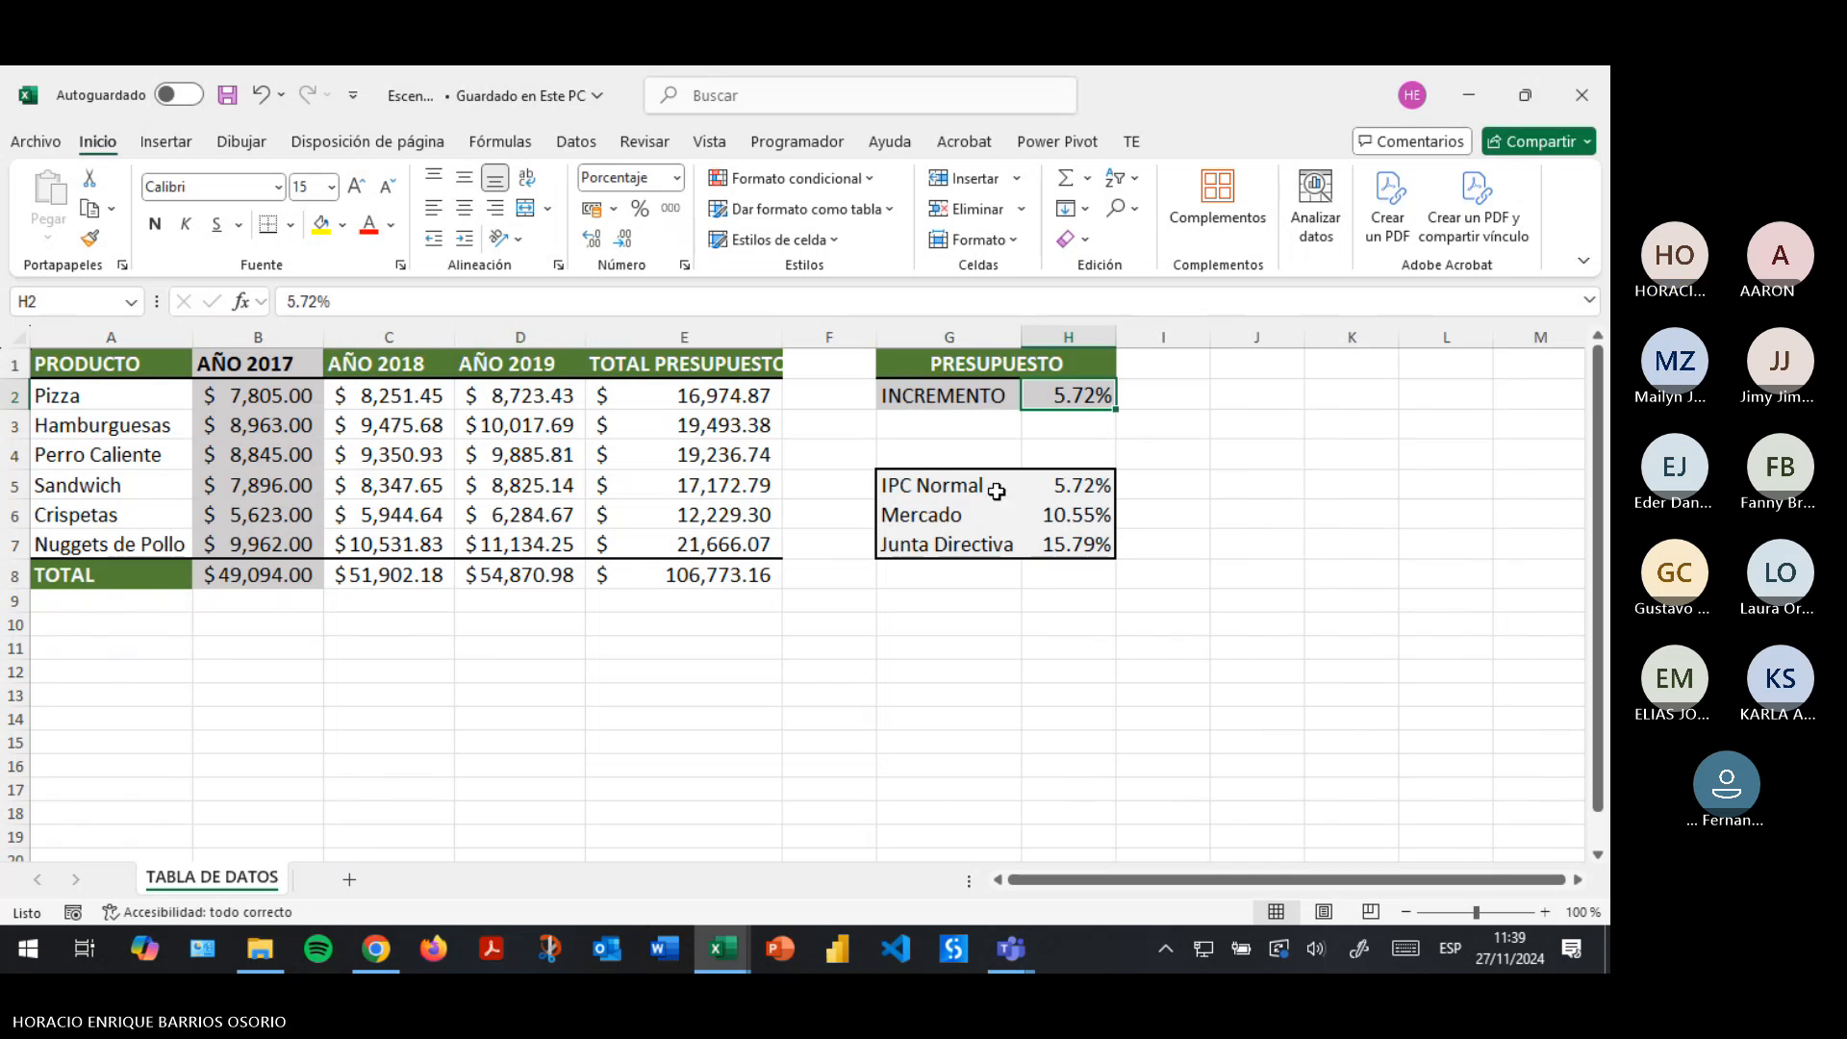
{"action": "left_click", "coordinate": [938, 490]}
{"action": "left_click", "coordinate": [1077, 486]}
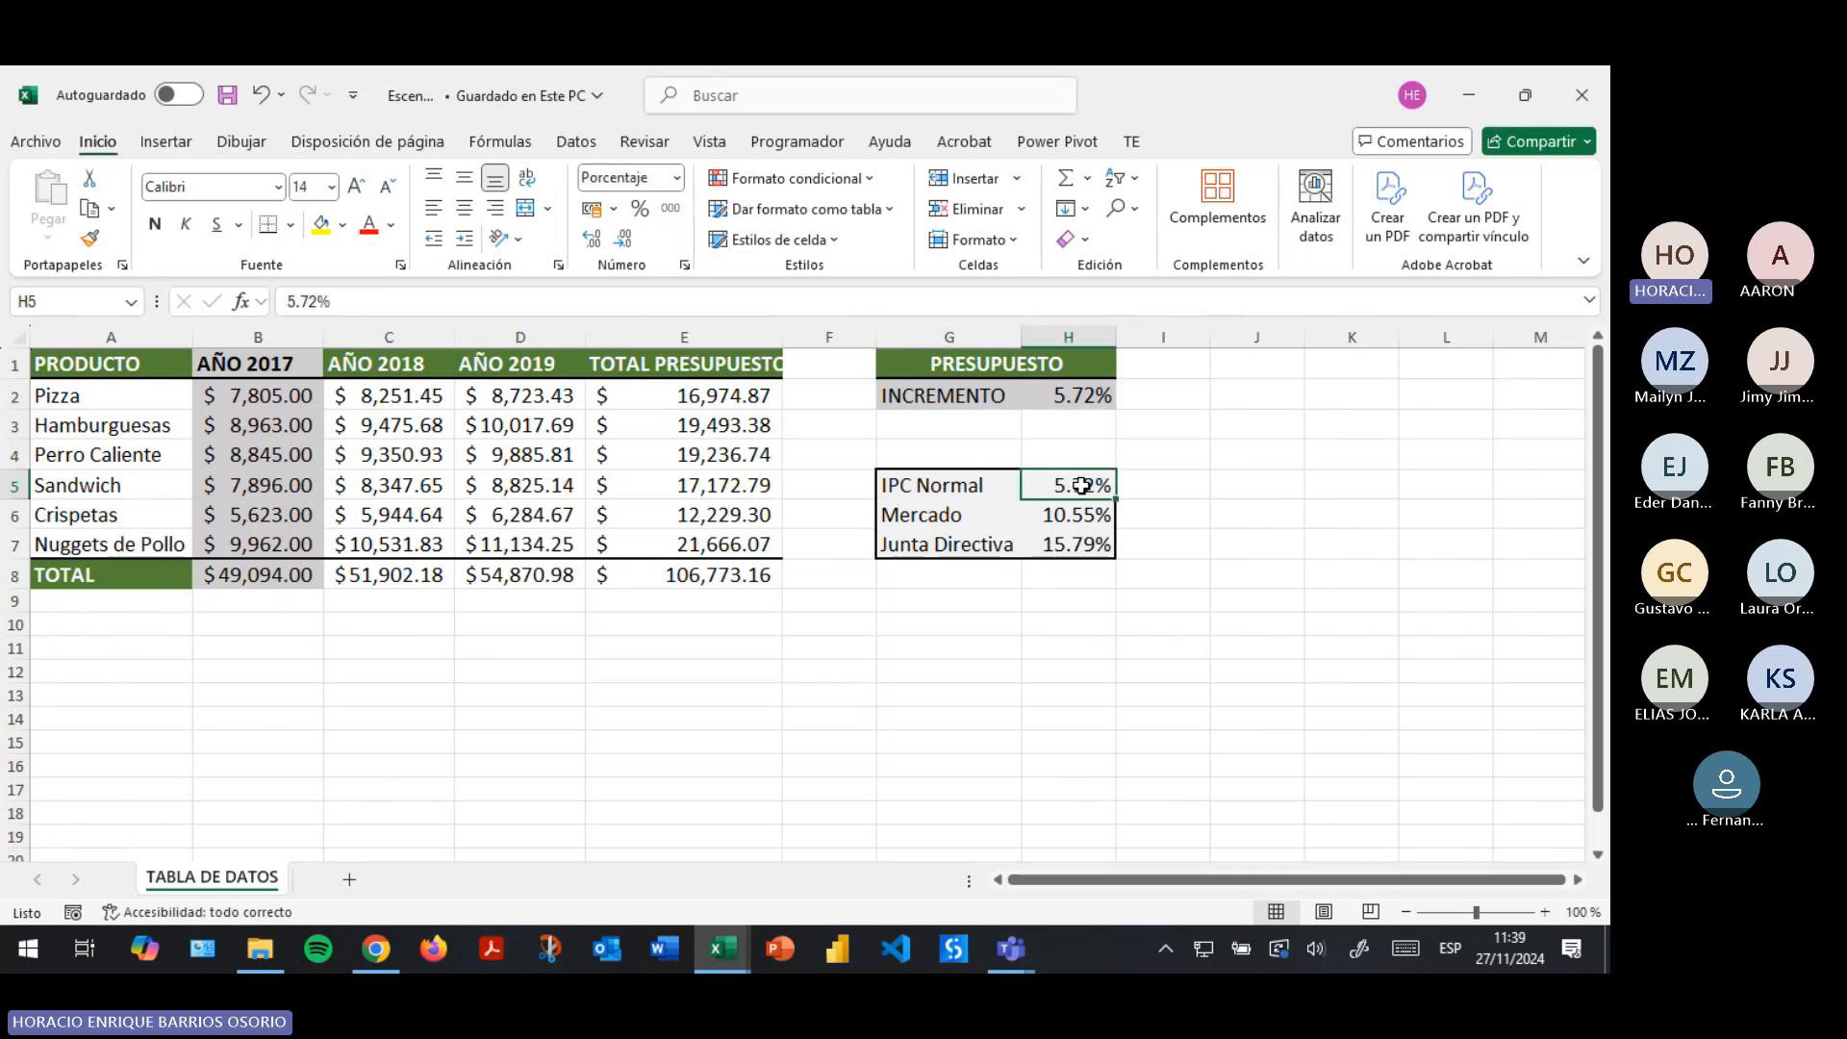
{"action": "left_click", "coordinate": [917, 513]}
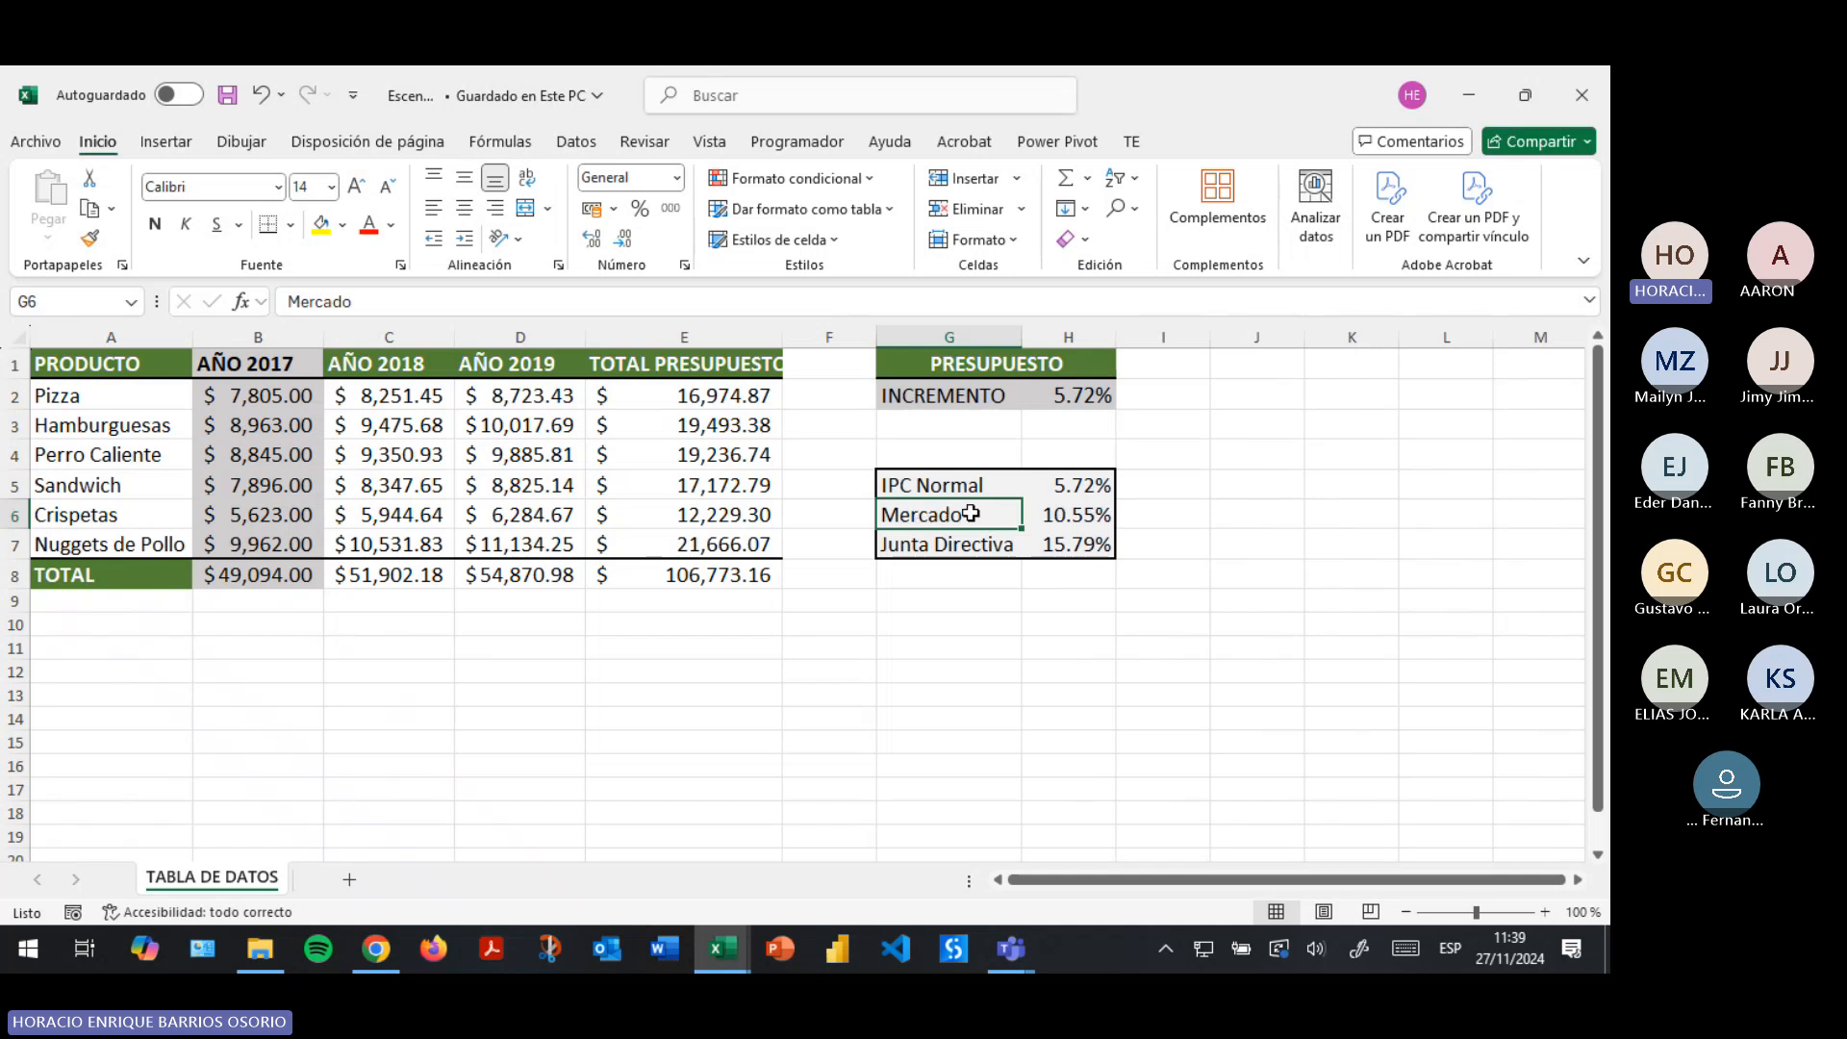
{"action": "left_click", "coordinate": [1051, 519]}
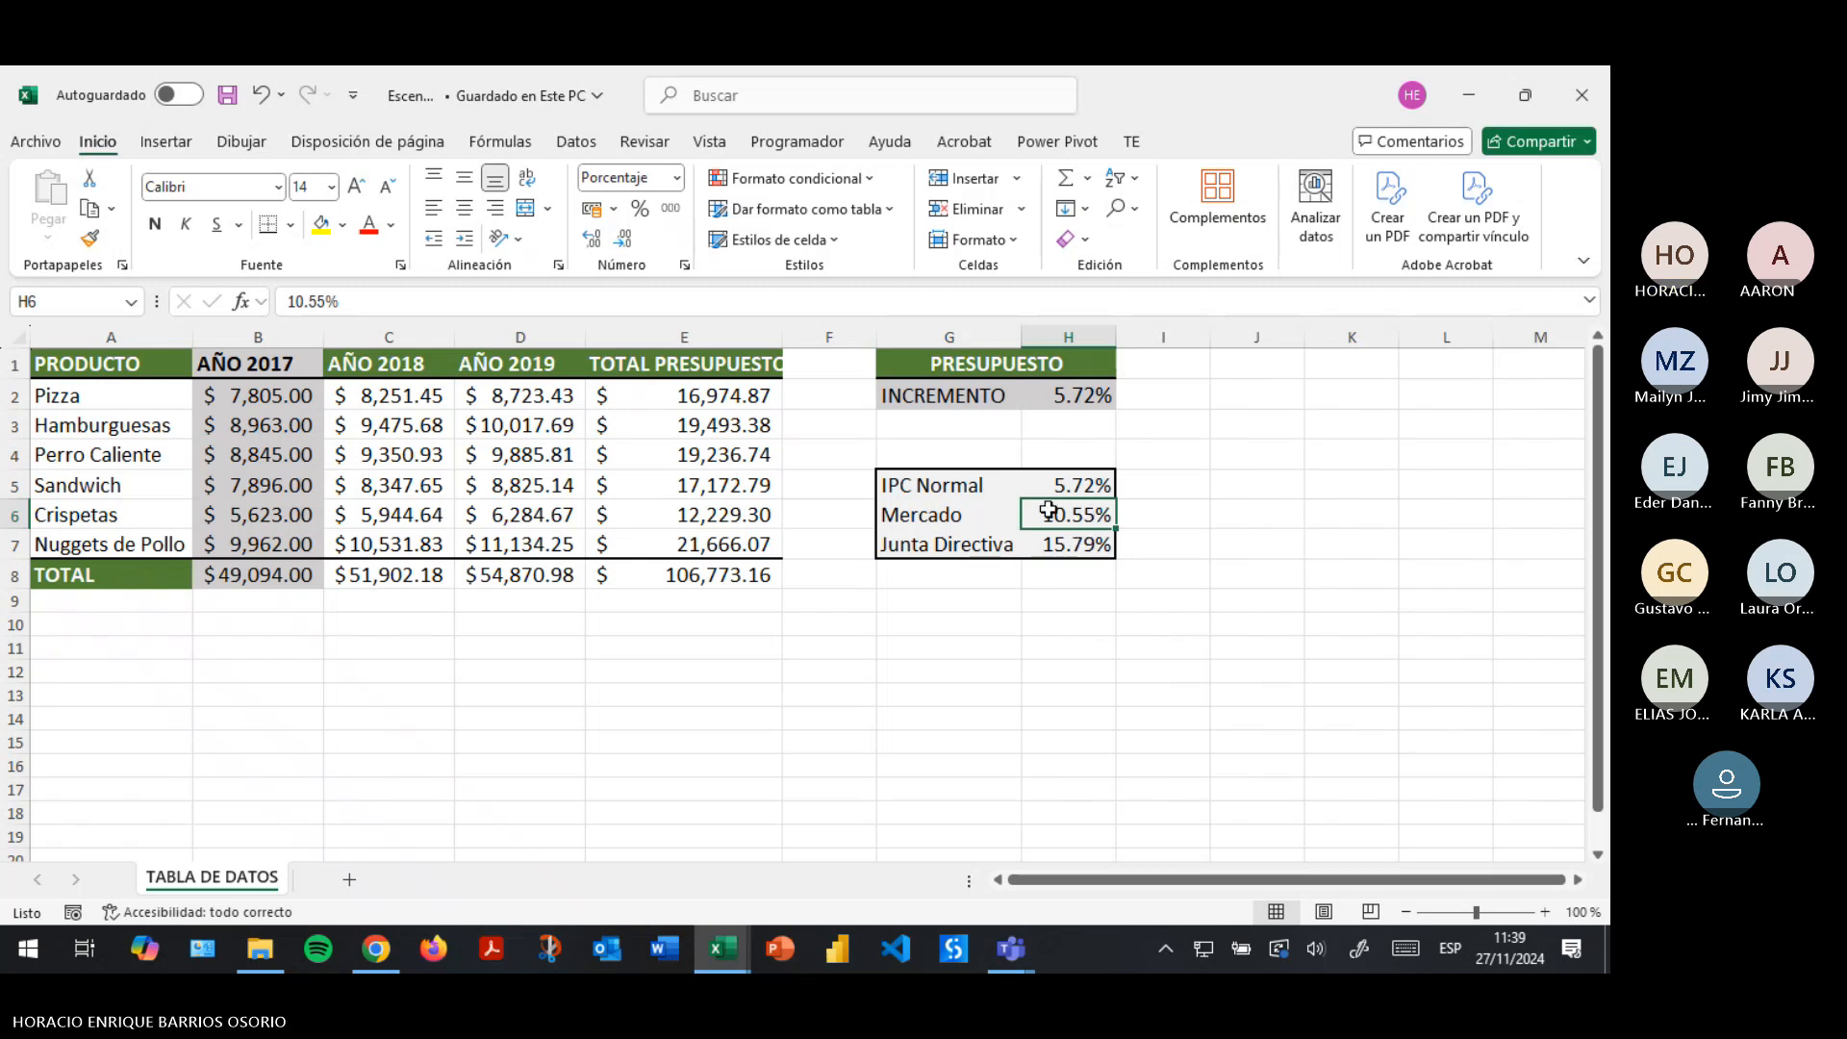
{"action": "left_click", "coordinate": [891, 546]}
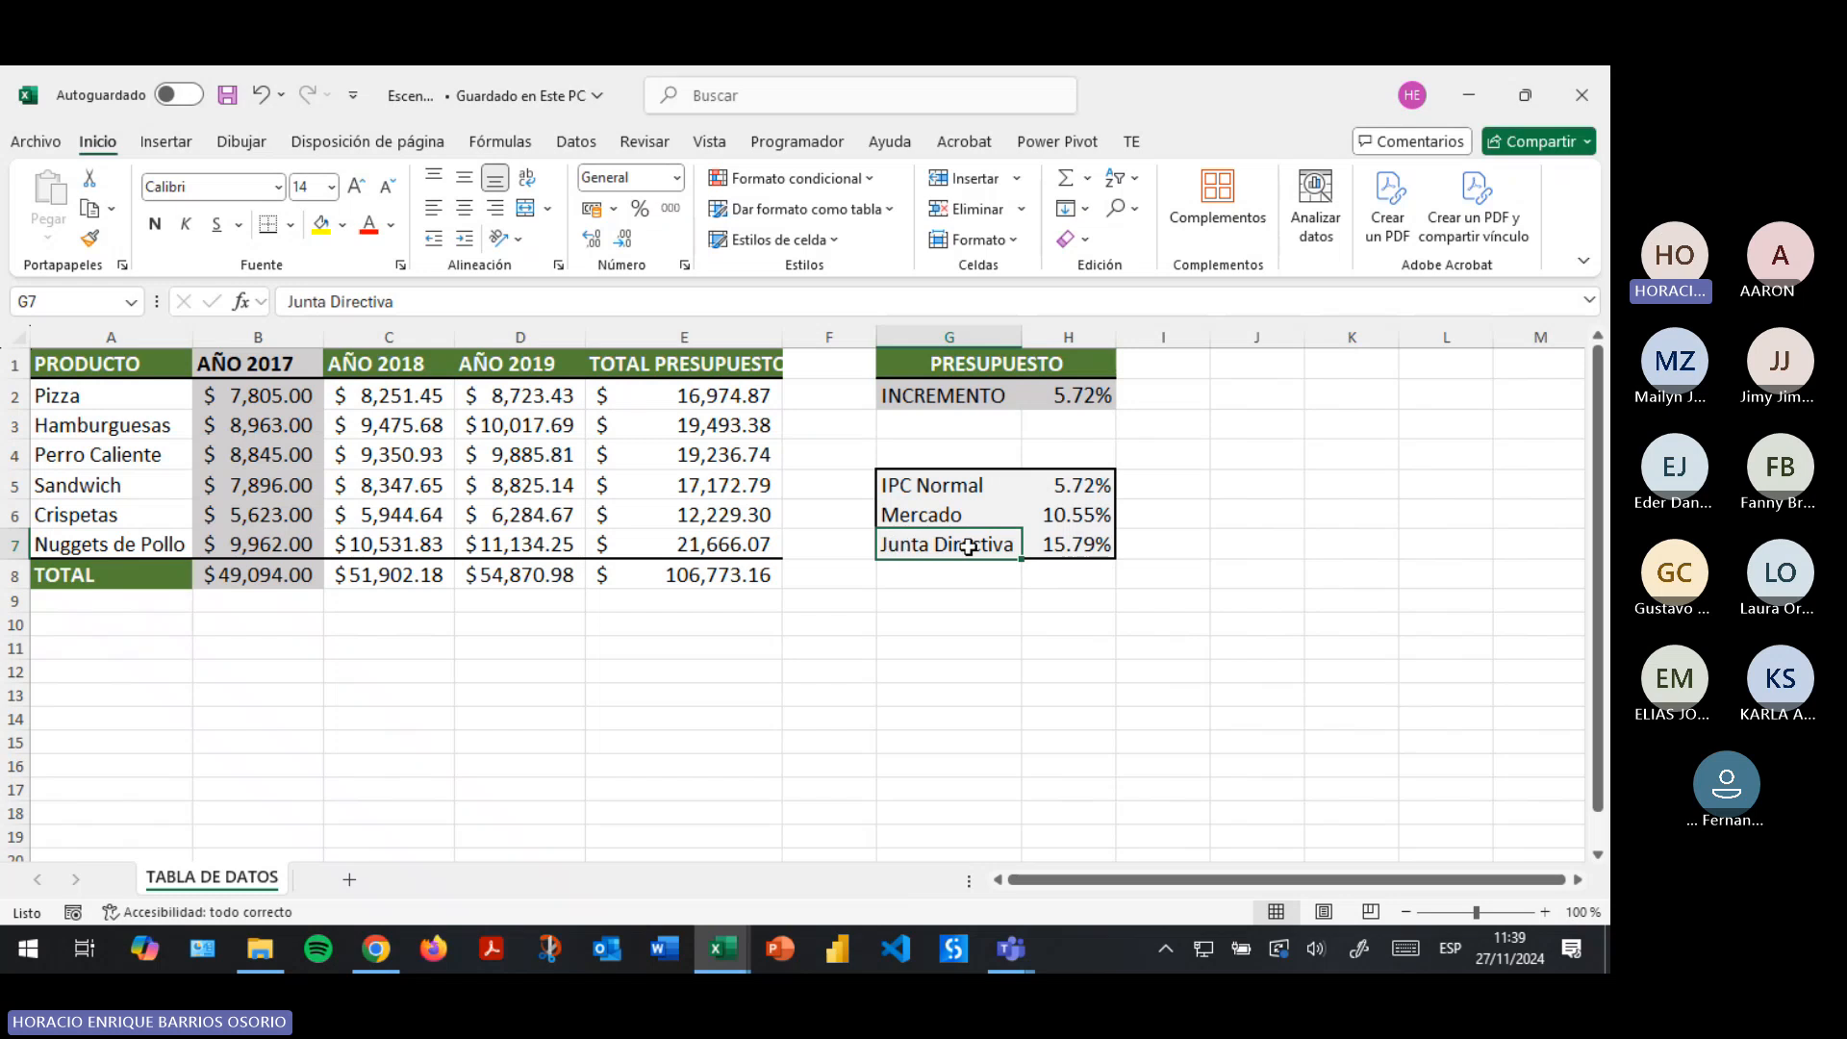
{"action": "left_click", "coordinate": [1082, 542]}
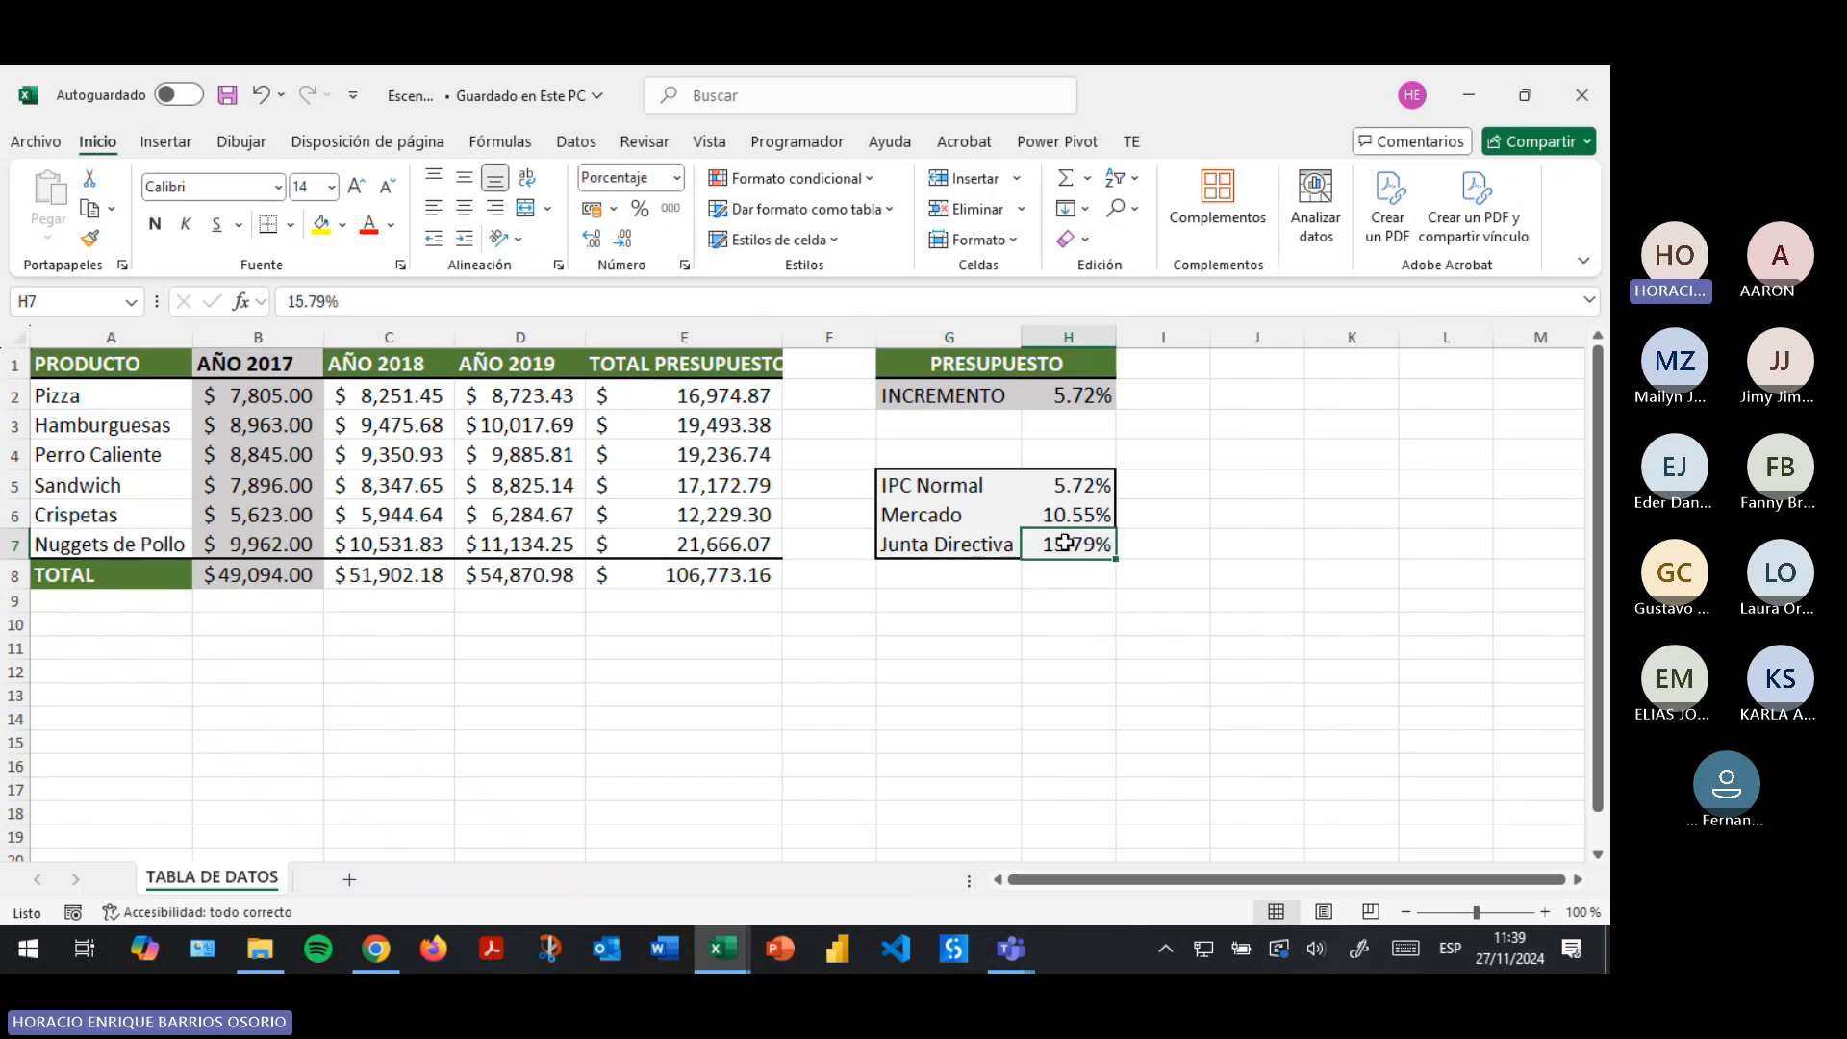
Compare the three alternative increase percentages in H5, H6 and H7.
{"action": "key", "text": "Left"}
{"action": "left_click", "coordinate": [1071, 547]}
{"action": "left_click", "coordinate": [1072, 490]}
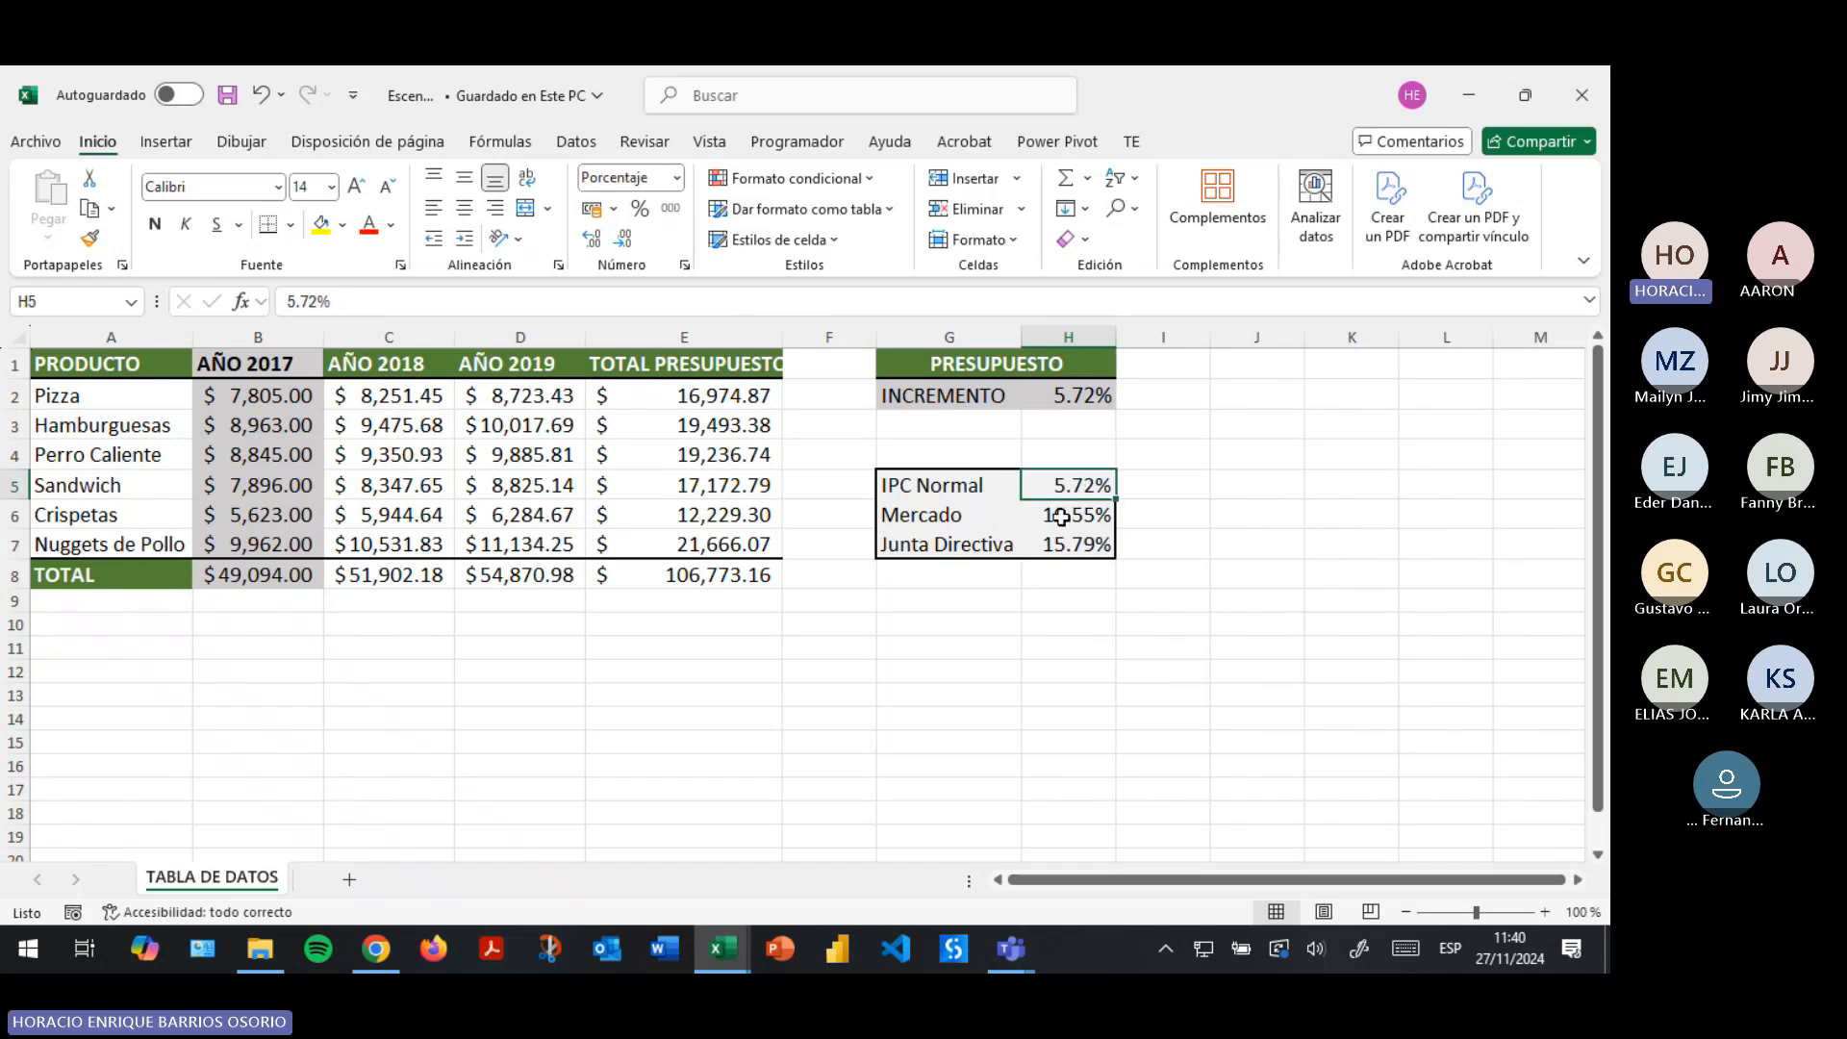
{"action": "left_click", "coordinate": [1061, 518]}
{"action": "left_click", "coordinate": [1065, 541]}
{"action": "left_click", "coordinate": [1076, 488]}
{"action": "left_click", "coordinate": [1074, 516]}
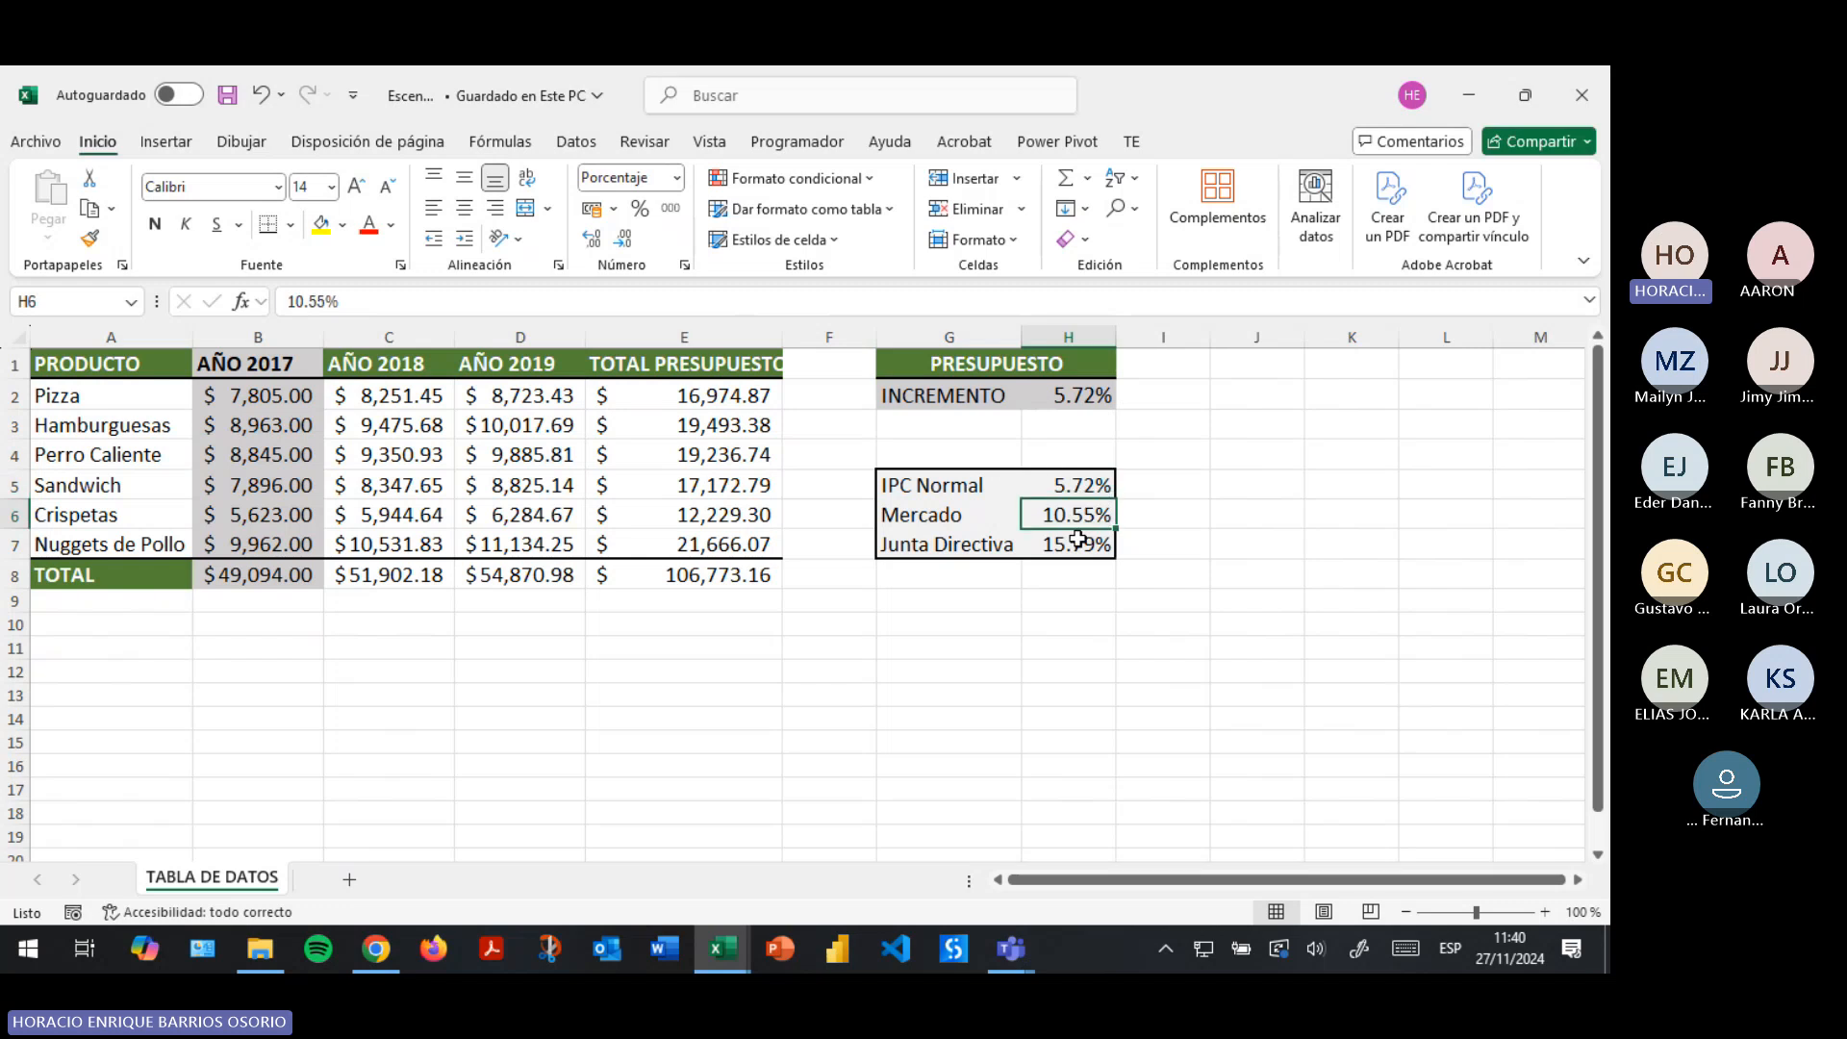
Go over the IPC Normal, Mercado and Junta Directiva percentages in H5:H7 once more.
{"action": "left_click", "coordinate": [1077, 540]}
{"action": "left_click", "coordinate": [1084, 484]}
{"action": "left_click", "coordinate": [1080, 513]}
{"action": "left_click", "coordinate": [1081, 535]}
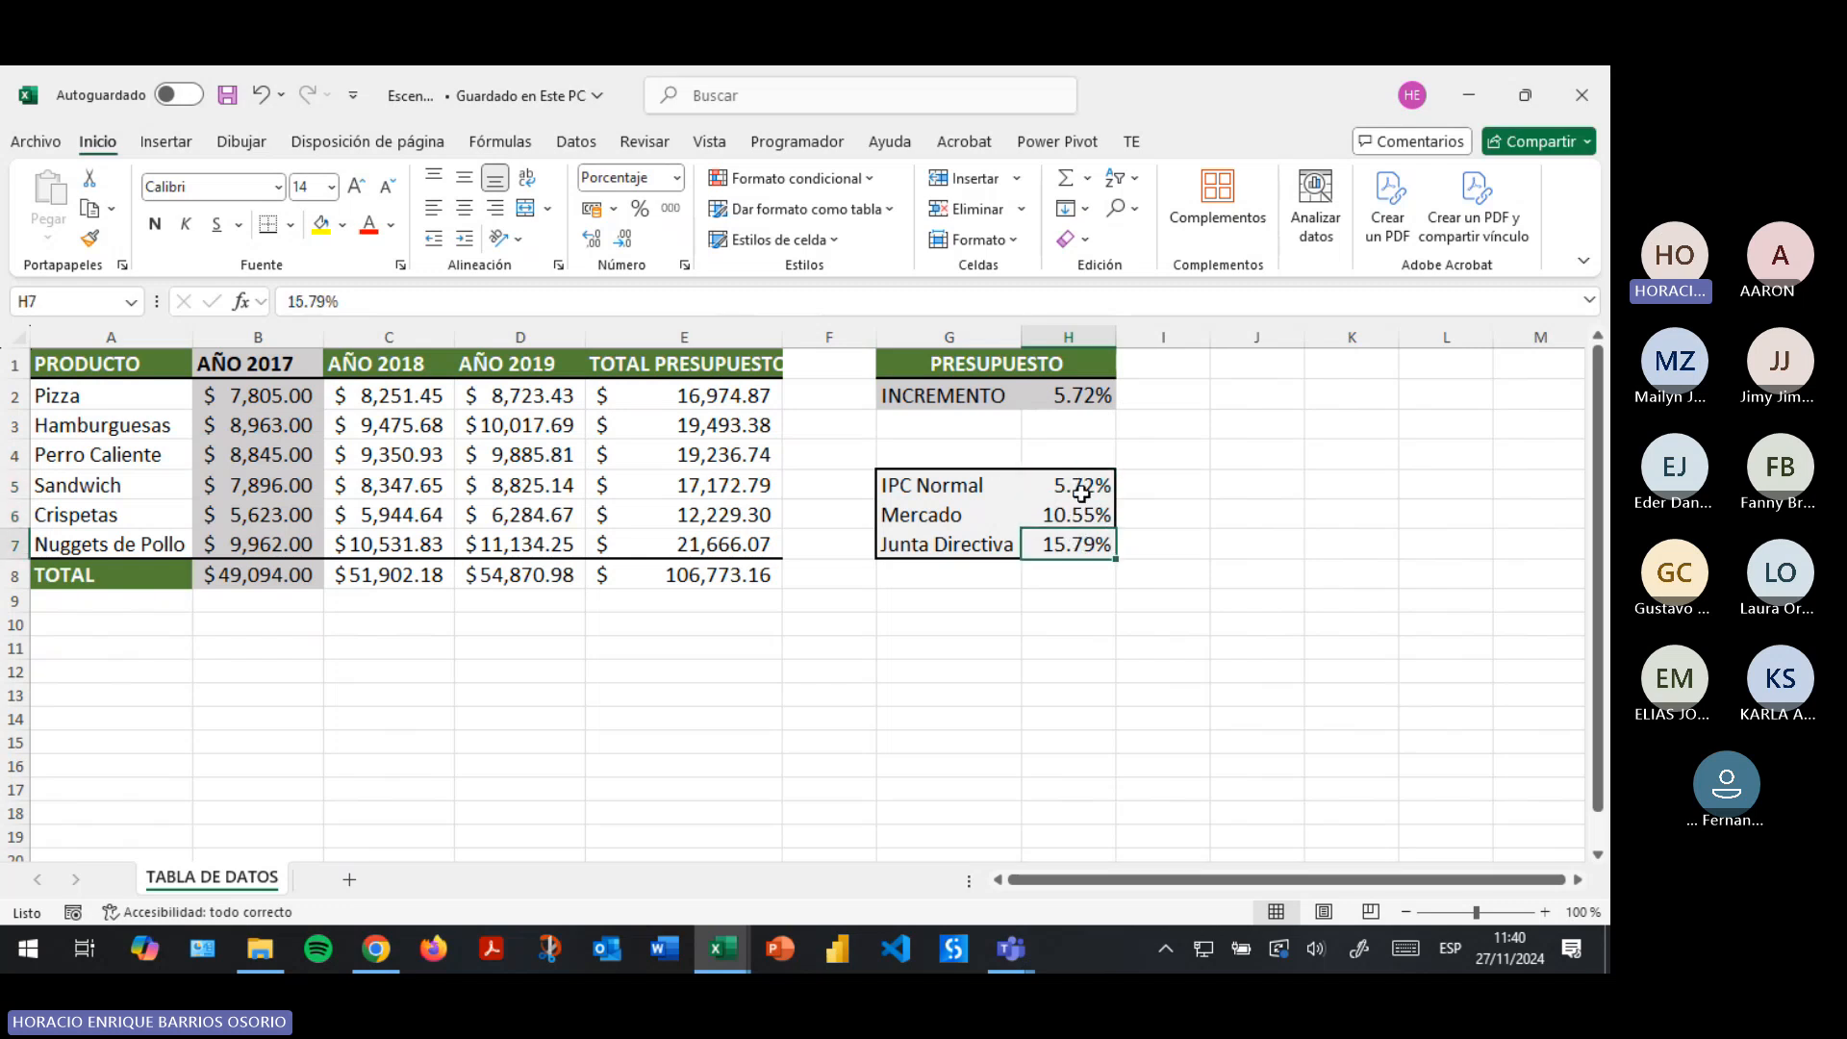
{"action": "left_click", "coordinate": [1065, 517]}
Link the INCREMENTO value in H2 to the Mercado rate with the formula =H6.
{"action": "left_click", "coordinate": [1091, 393]}
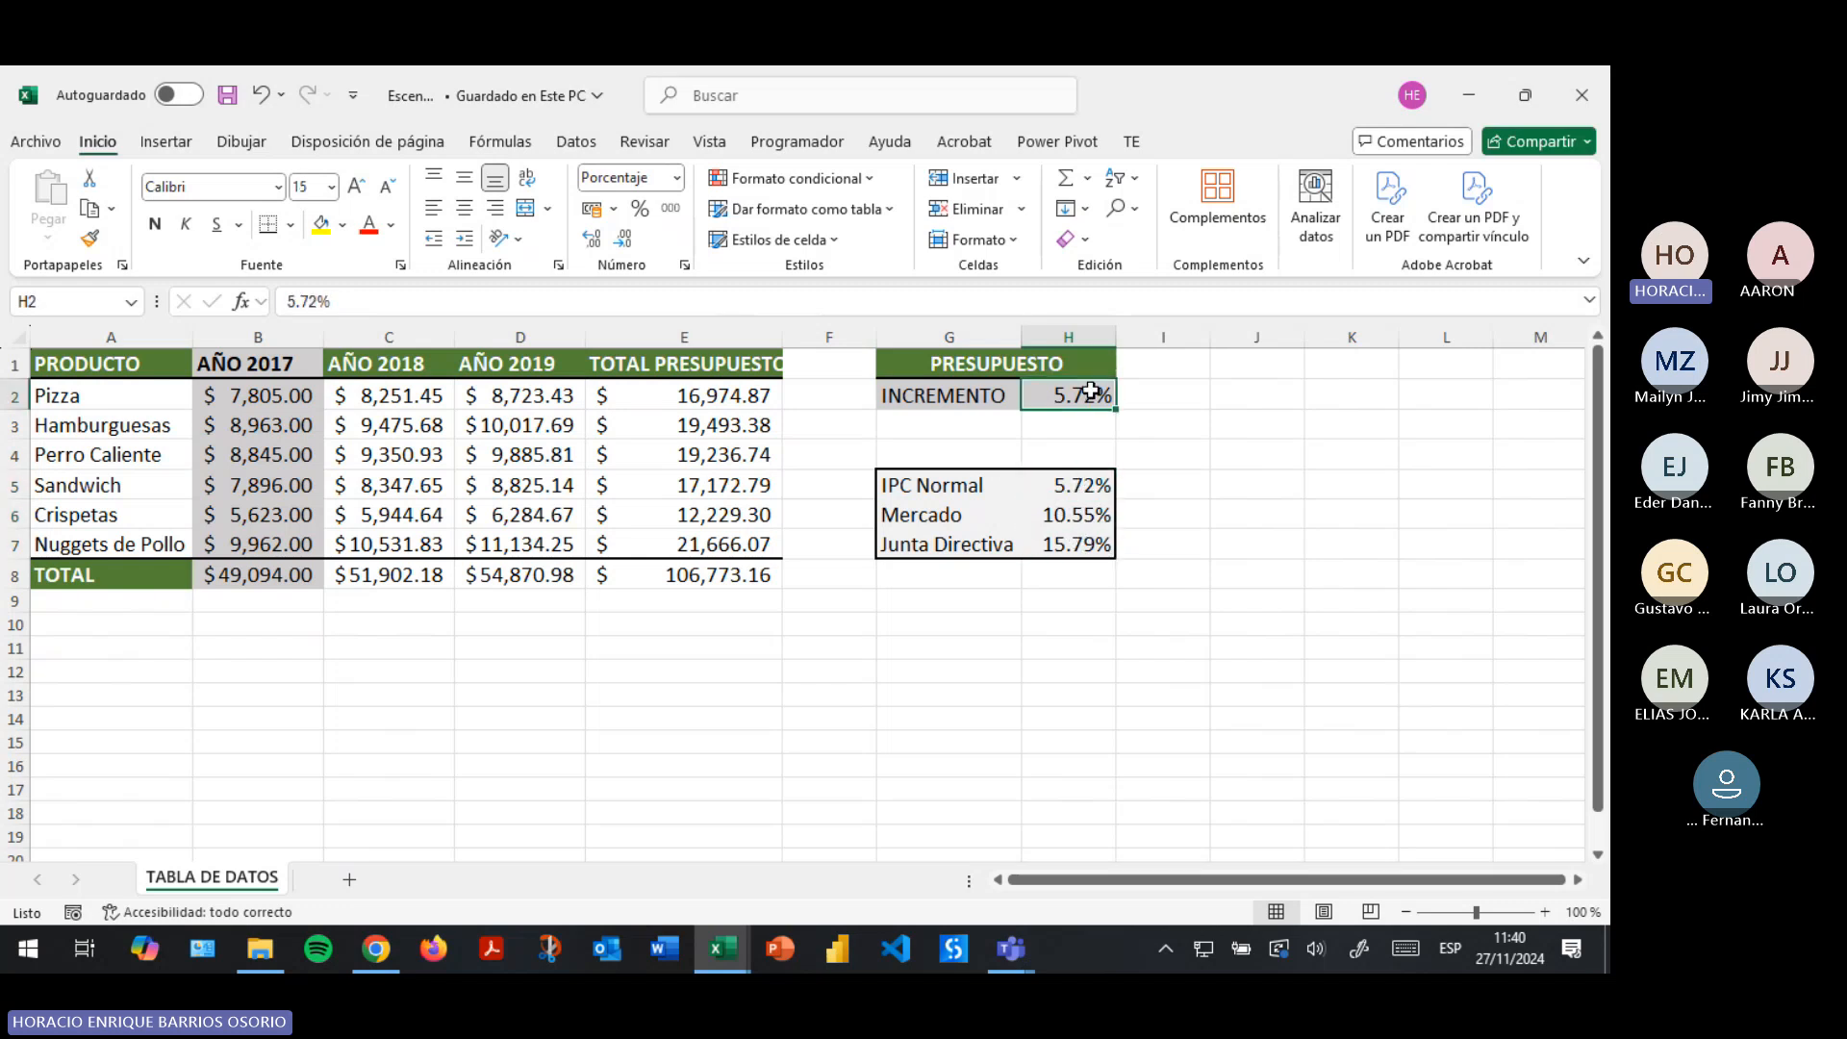
{"action": "type", "text": "="}
{"action": "left_click", "coordinate": [1038, 525]}
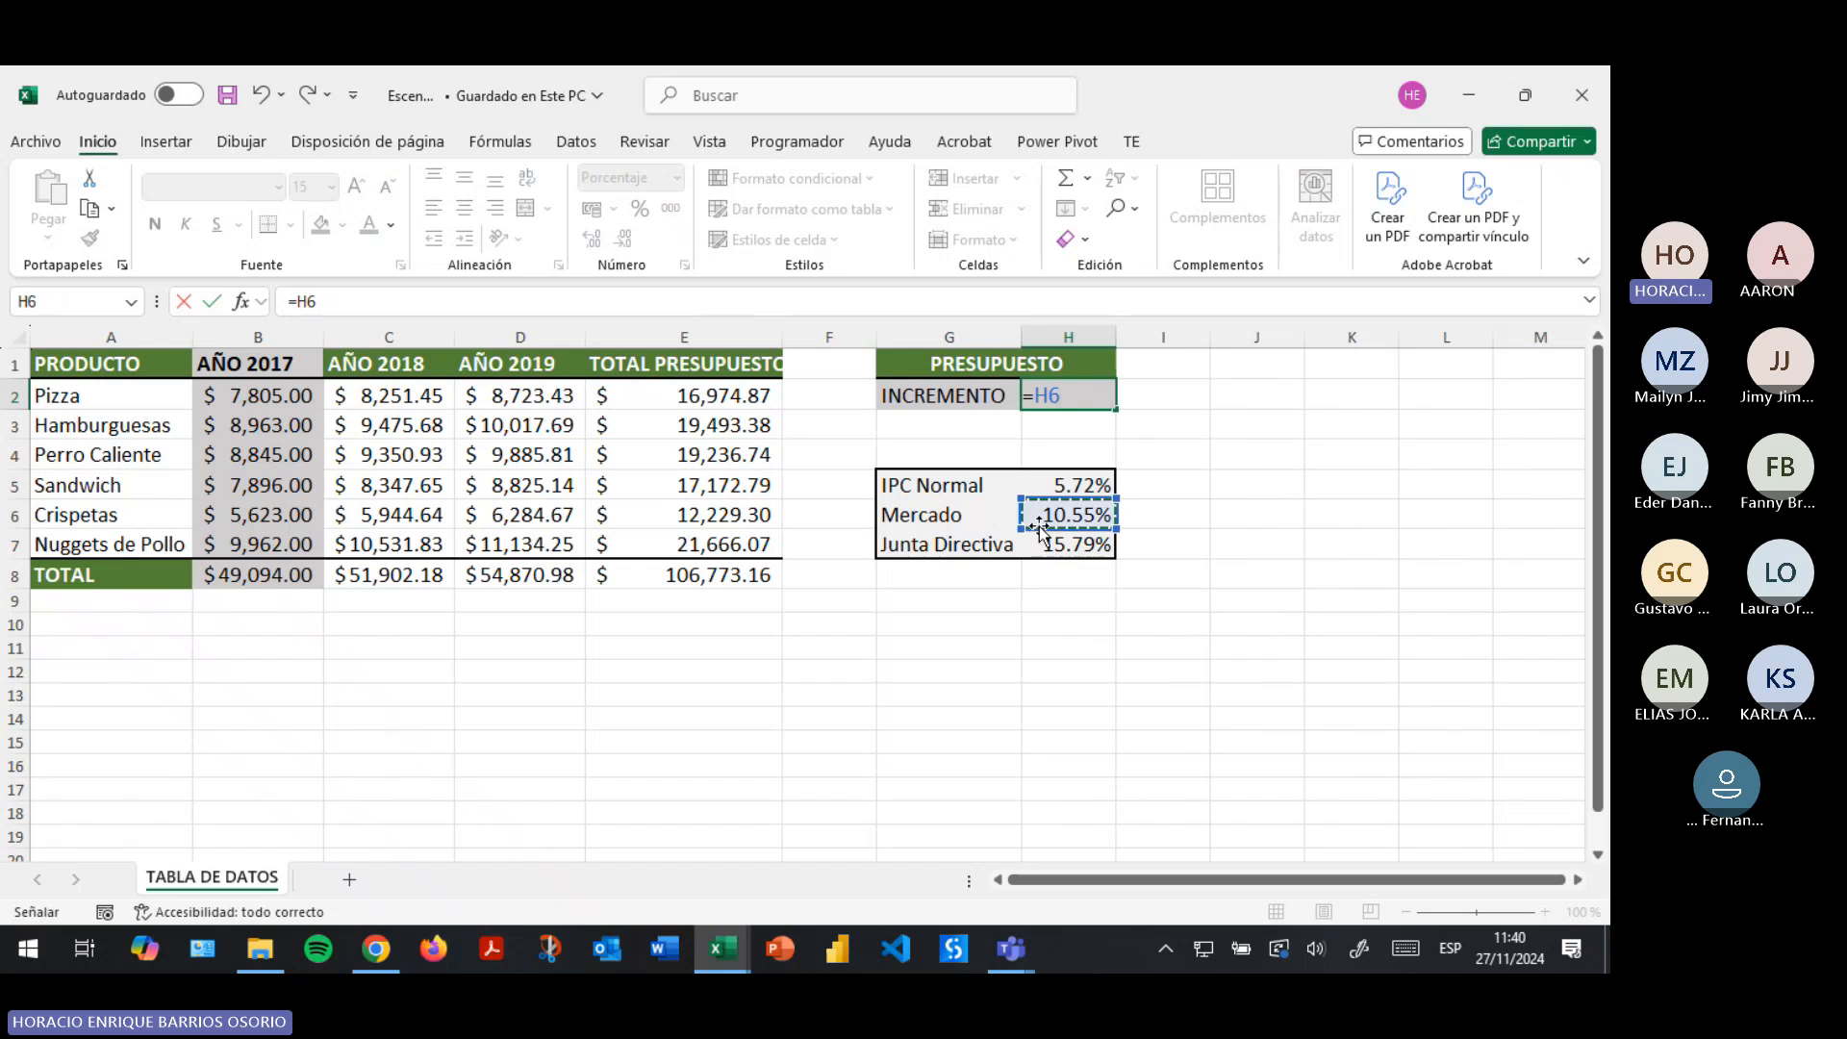
{"action": "key", "text": "Return"}
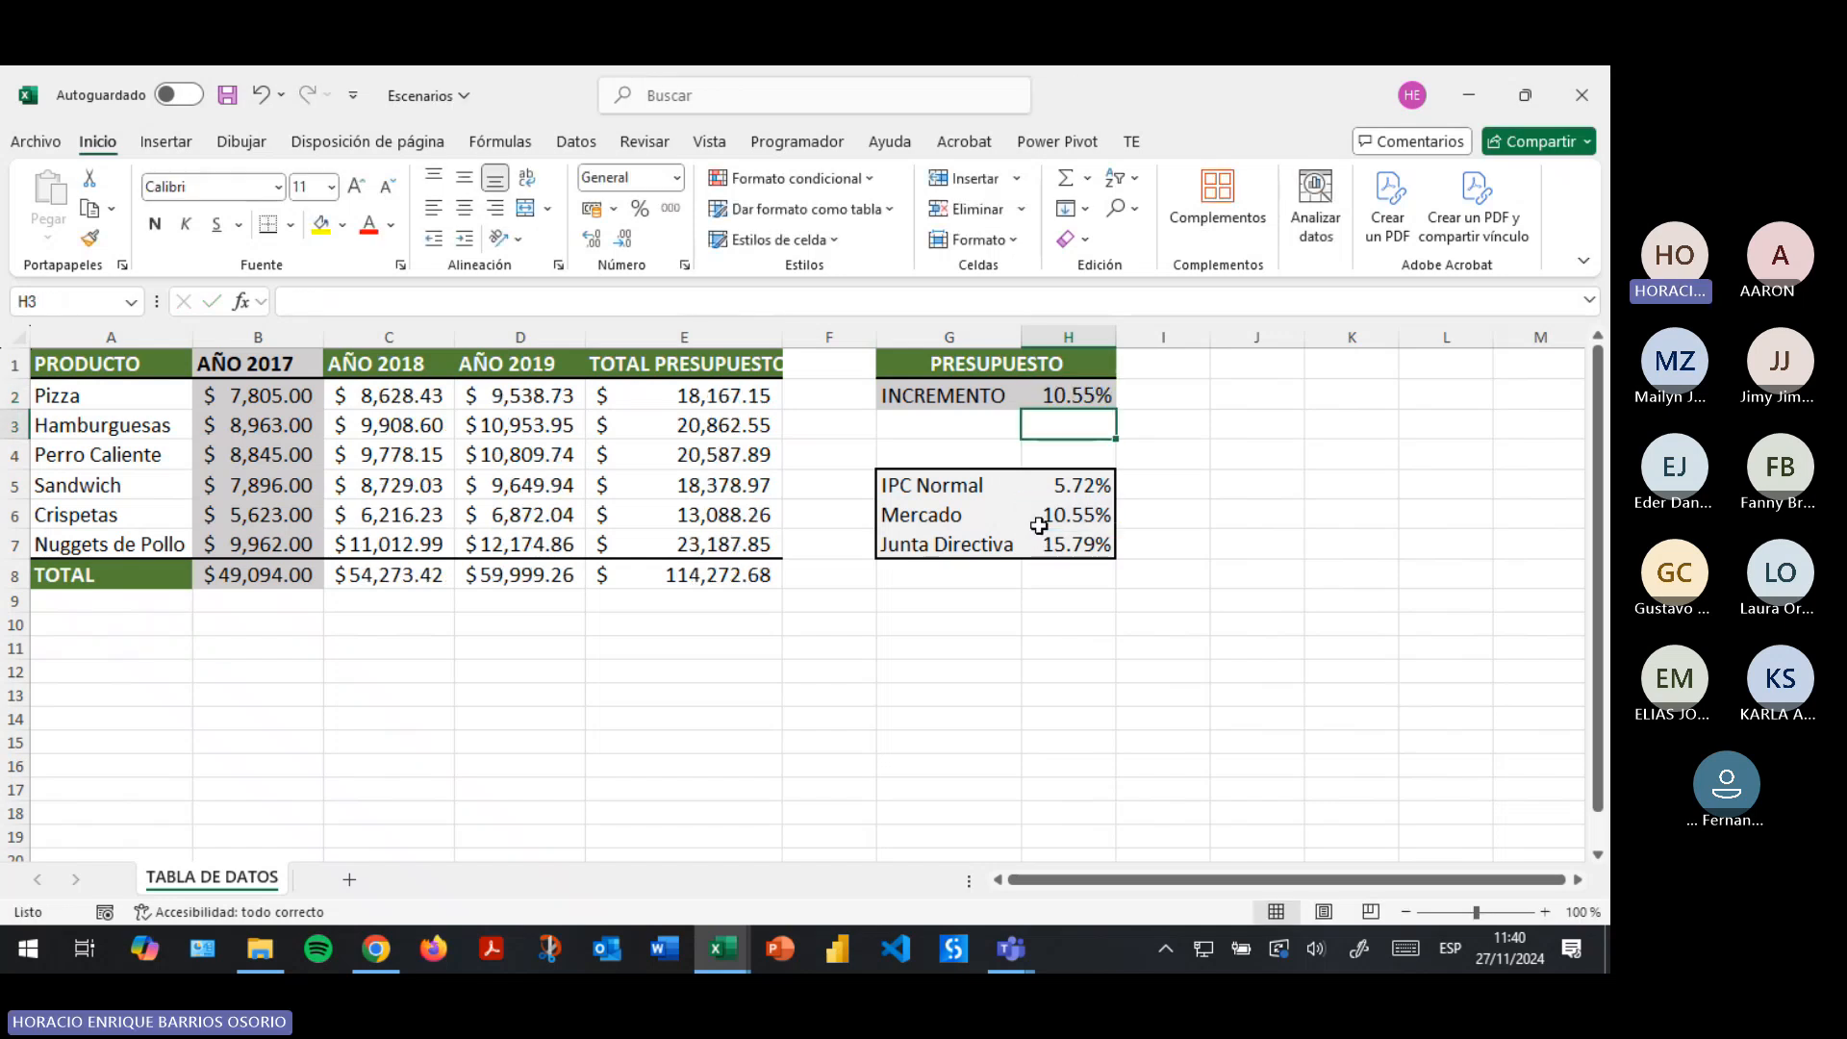
Replace the INCREMENTO formula in H2 with =H7 to apply the Junta Directiva rate.
{"action": "key", "text": "Up"}
{"action": "type", "text": "="}
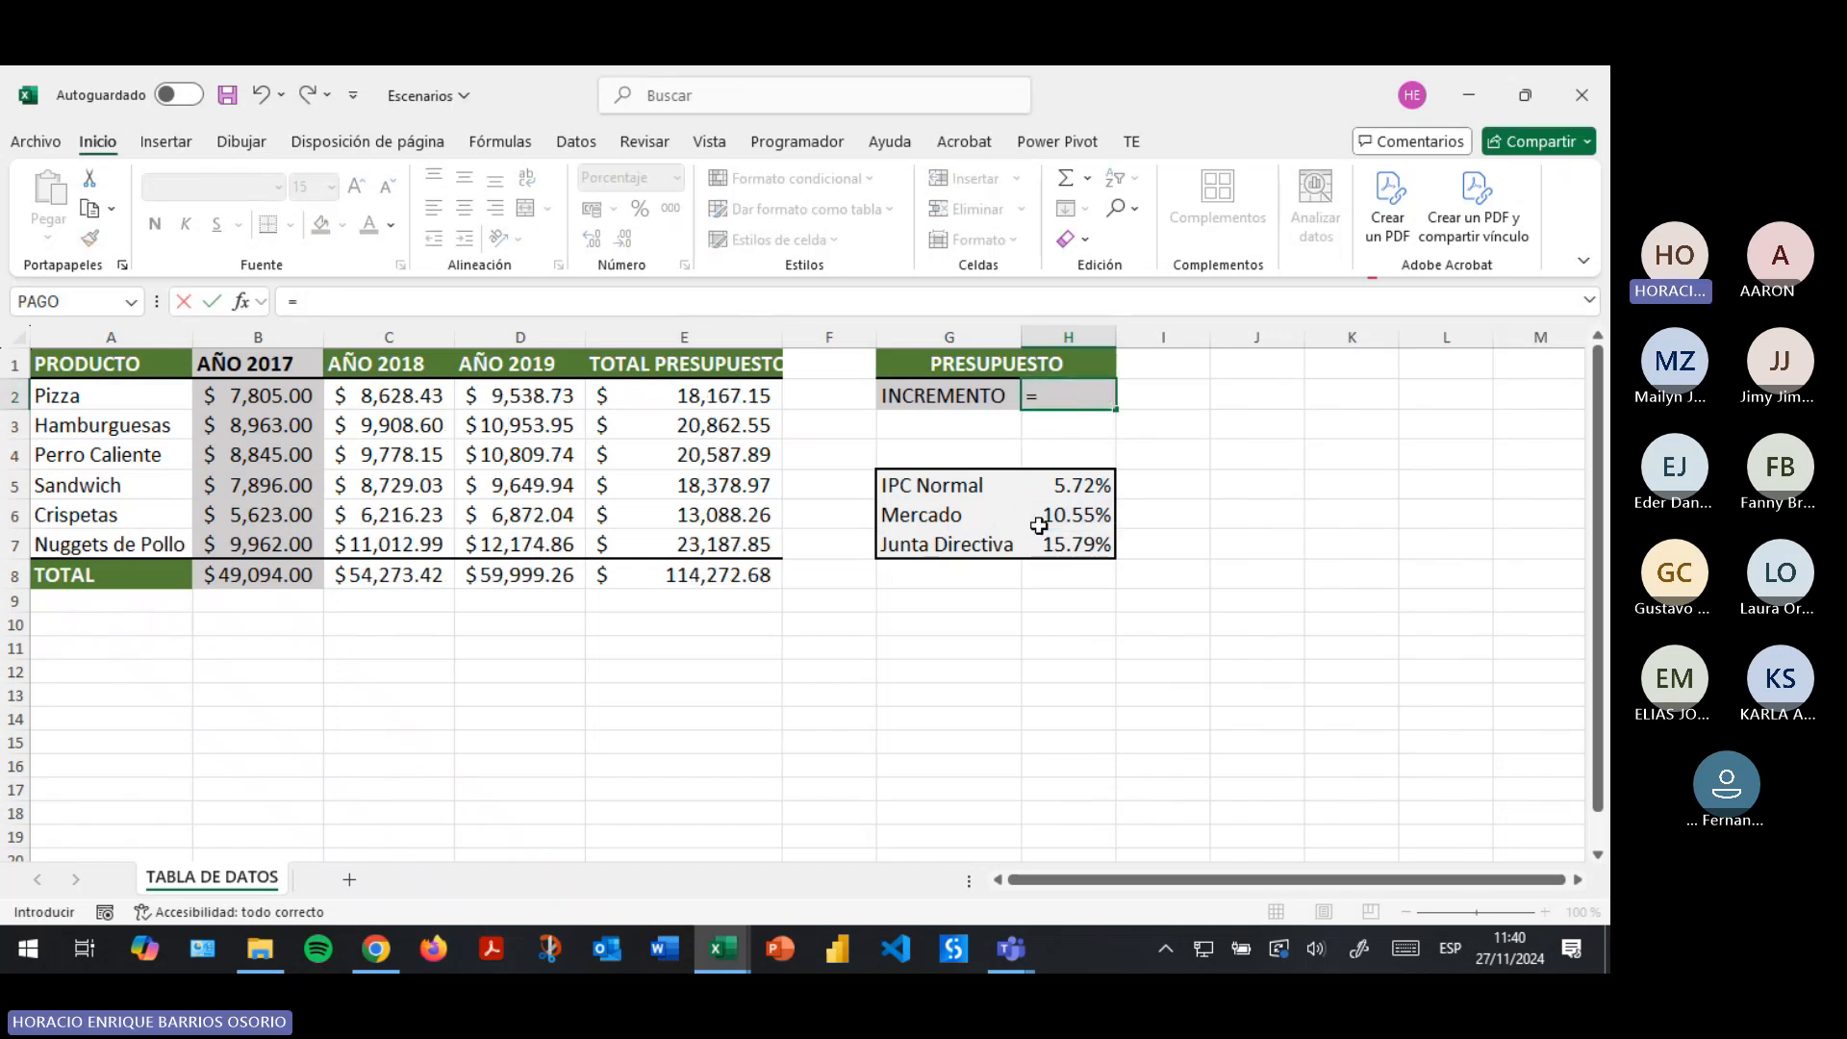
{"action": "left_click", "coordinate": [1065, 539]}
{"action": "key", "text": "Return"}
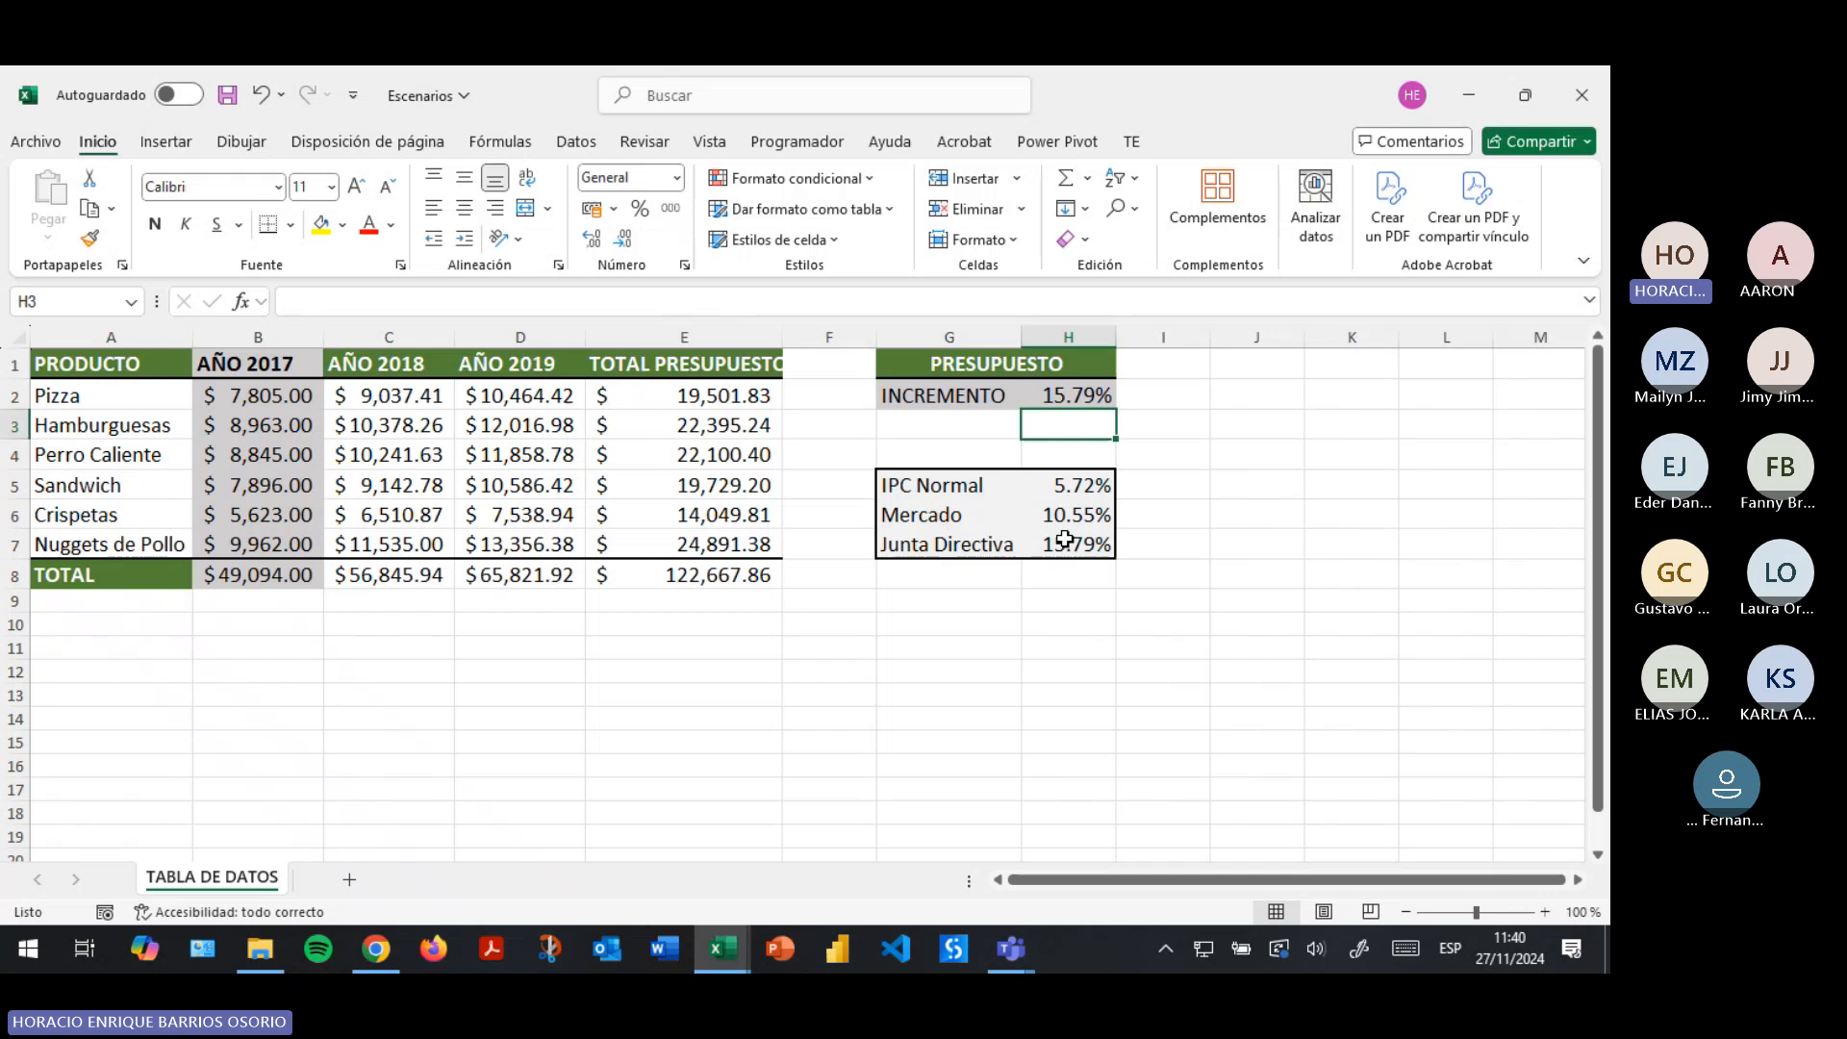
Review the three rates in H5:H7, set INCREMENTO in H2 to the fixed value 5.72%, and save the workbook.
{"action": "left_click", "coordinate": [1080, 514]}
{"action": "left_click", "coordinate": [1090, 486]}
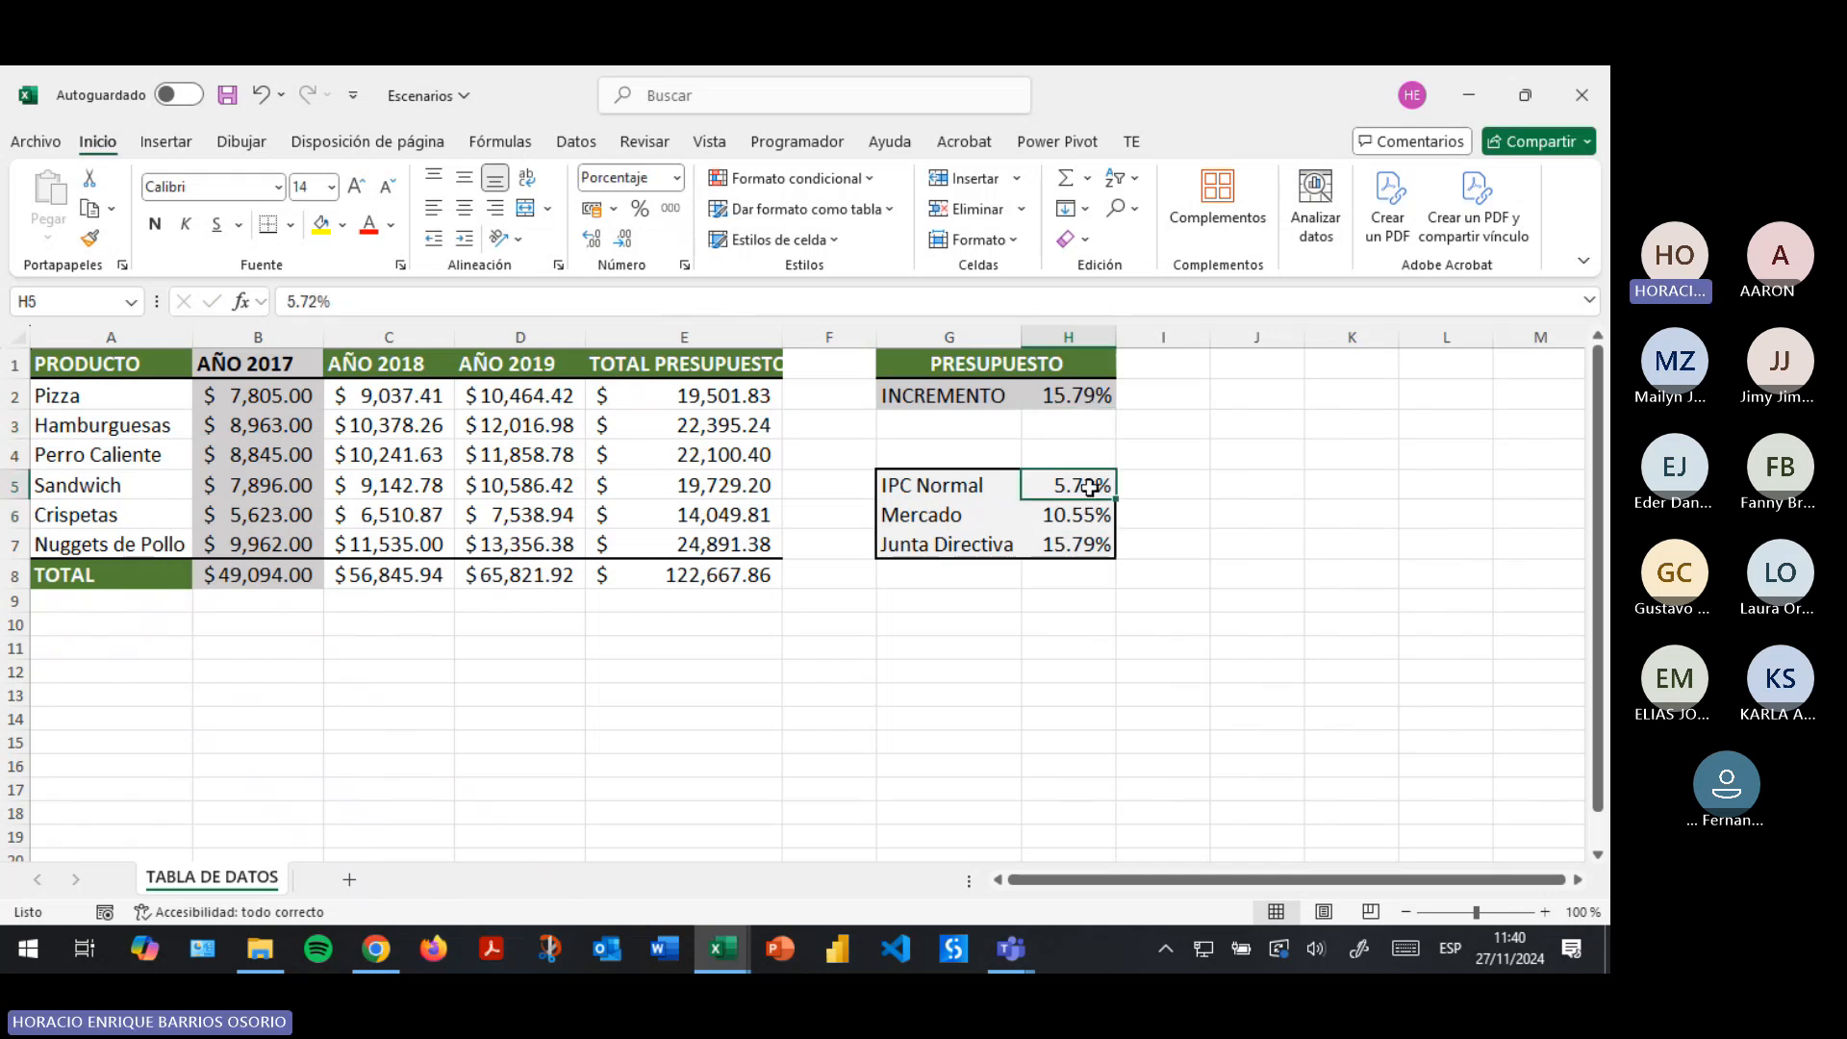
{"action": "key", "text": "Down"}
{"action": "key", "text": "Down"}
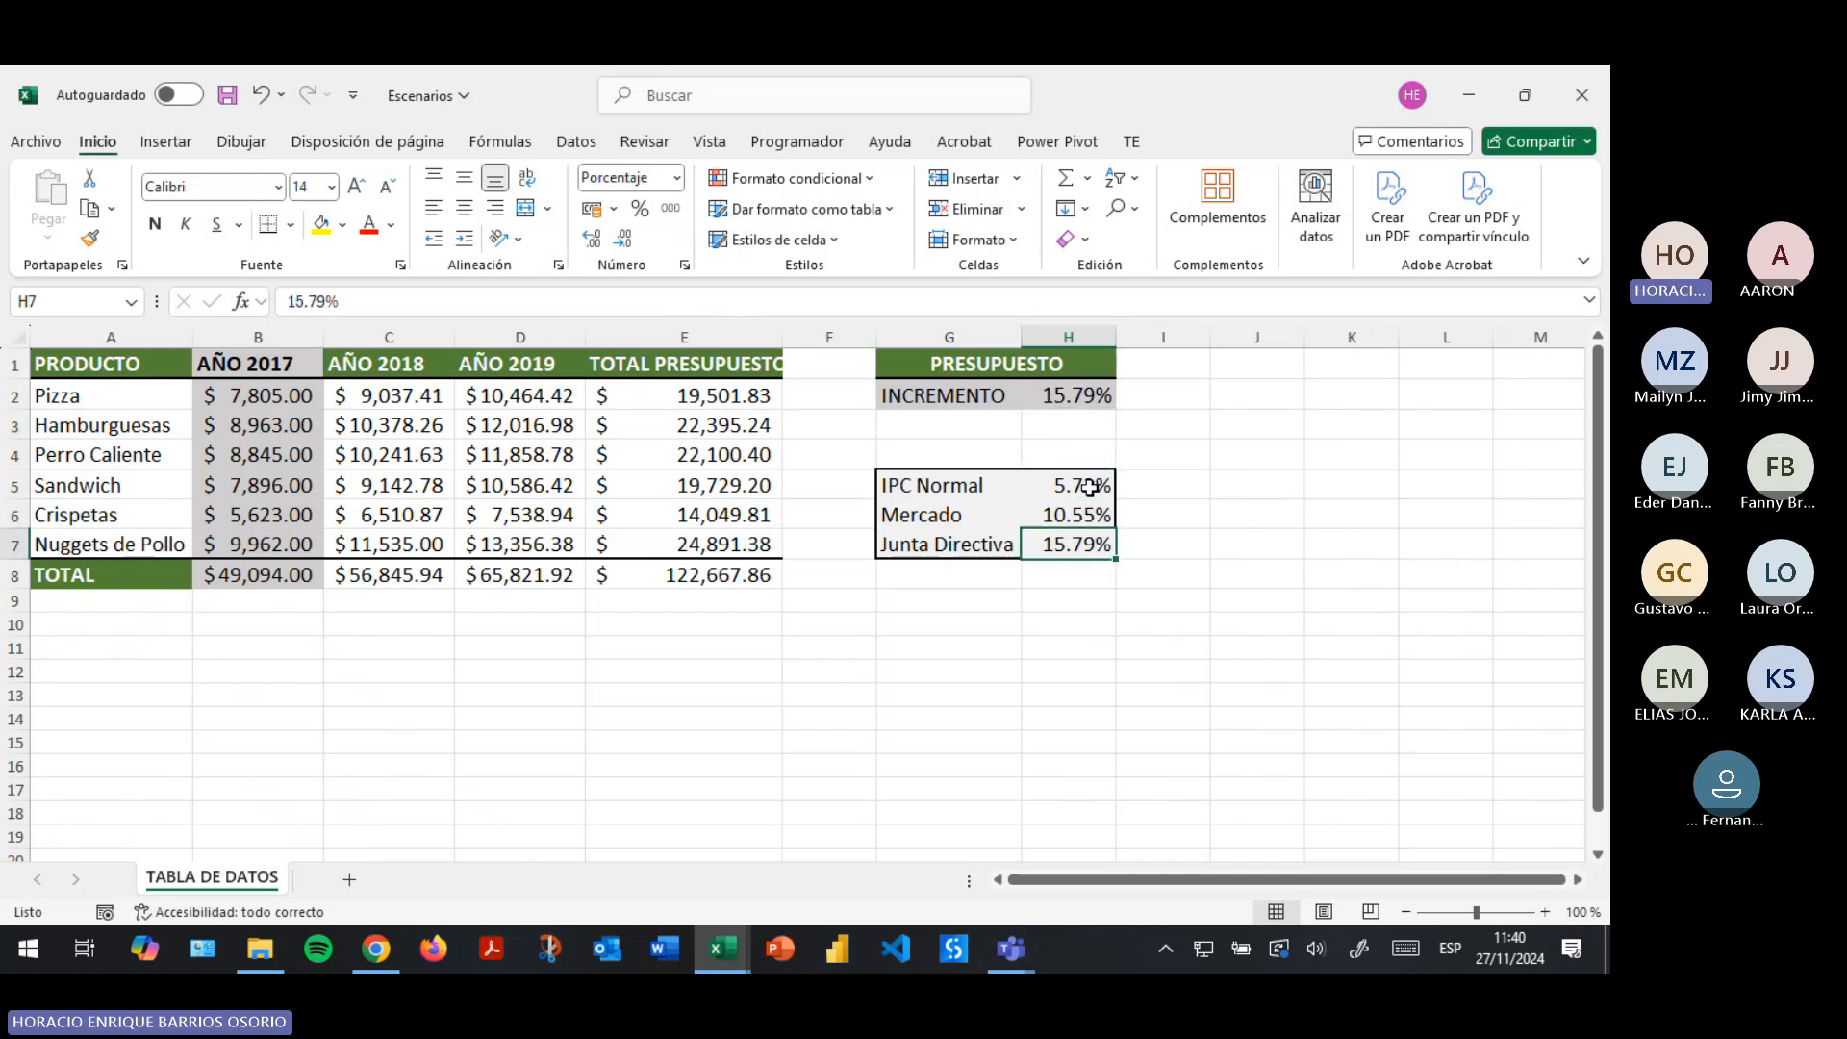
{"action": "key", "text": "Up"}
{"action": "key", "text": "Up"}
{"action": "key", "text": "Up"}
{"action": "key", "text": "Up"}
{"action": "key", "text": "Up"}
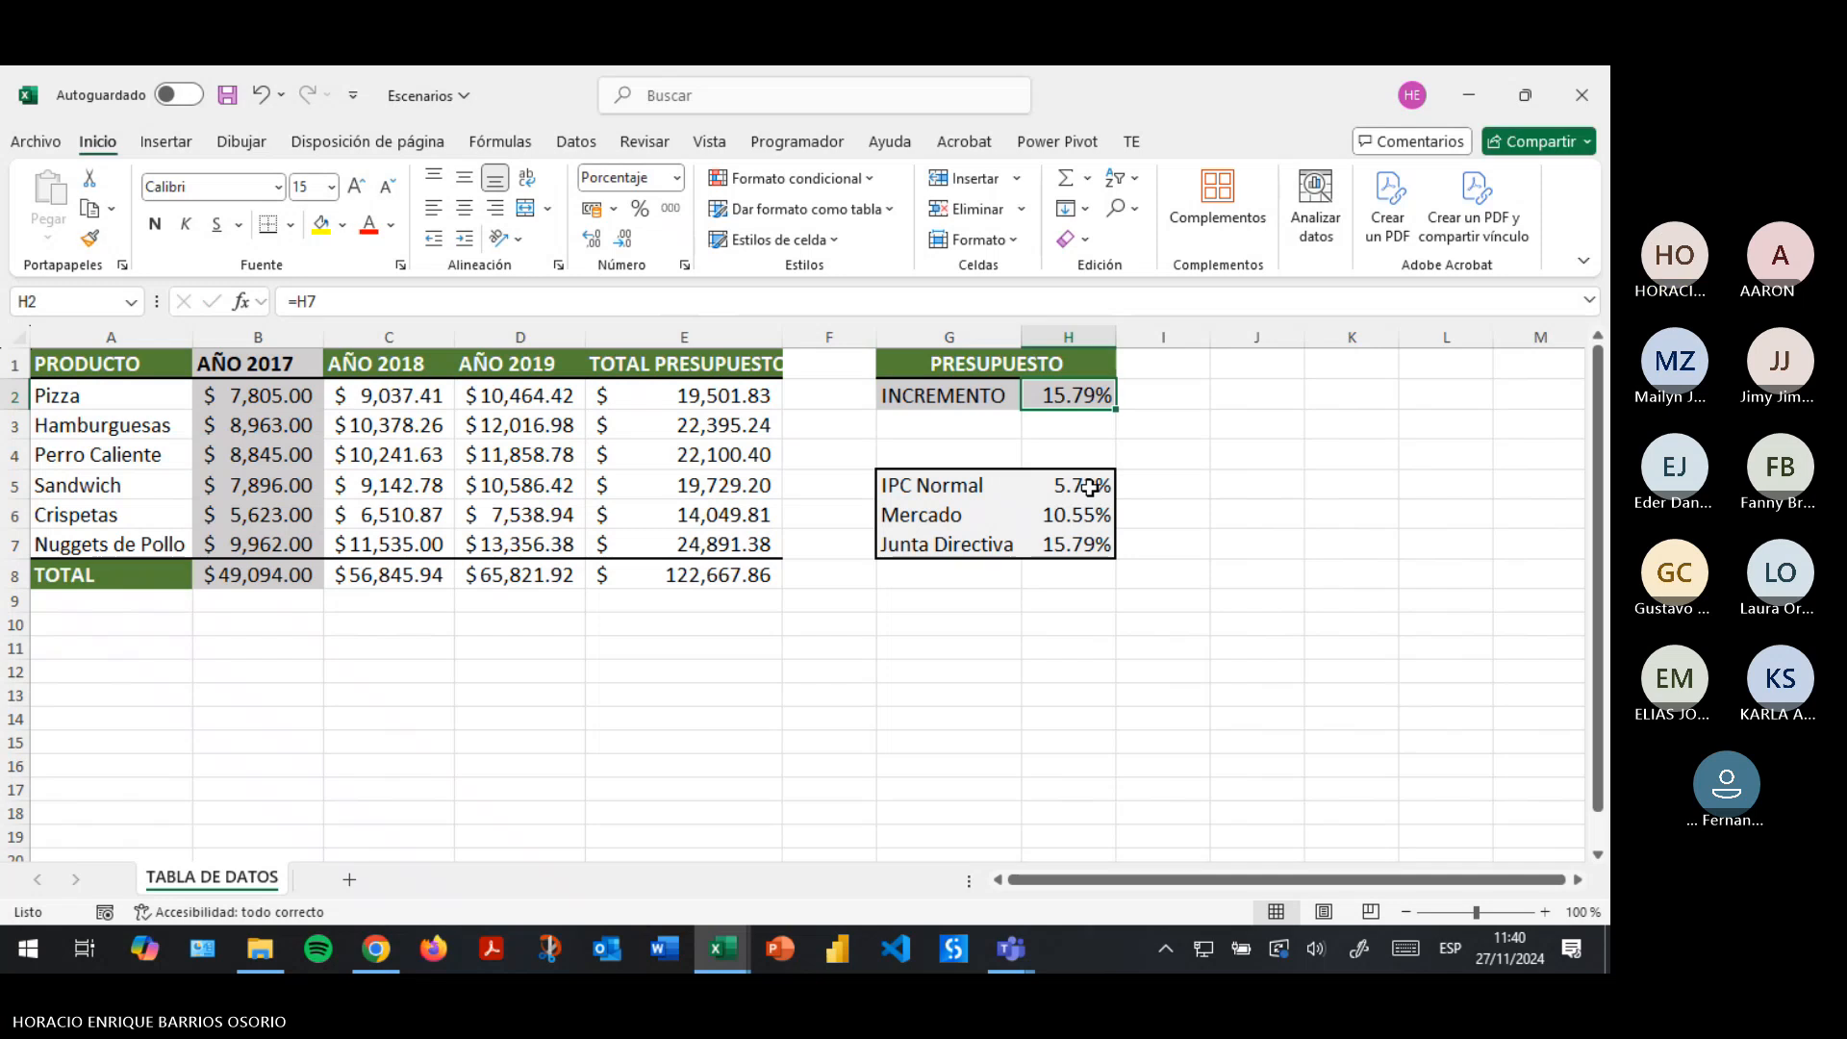
{"action": "type", "text": "5.72"}
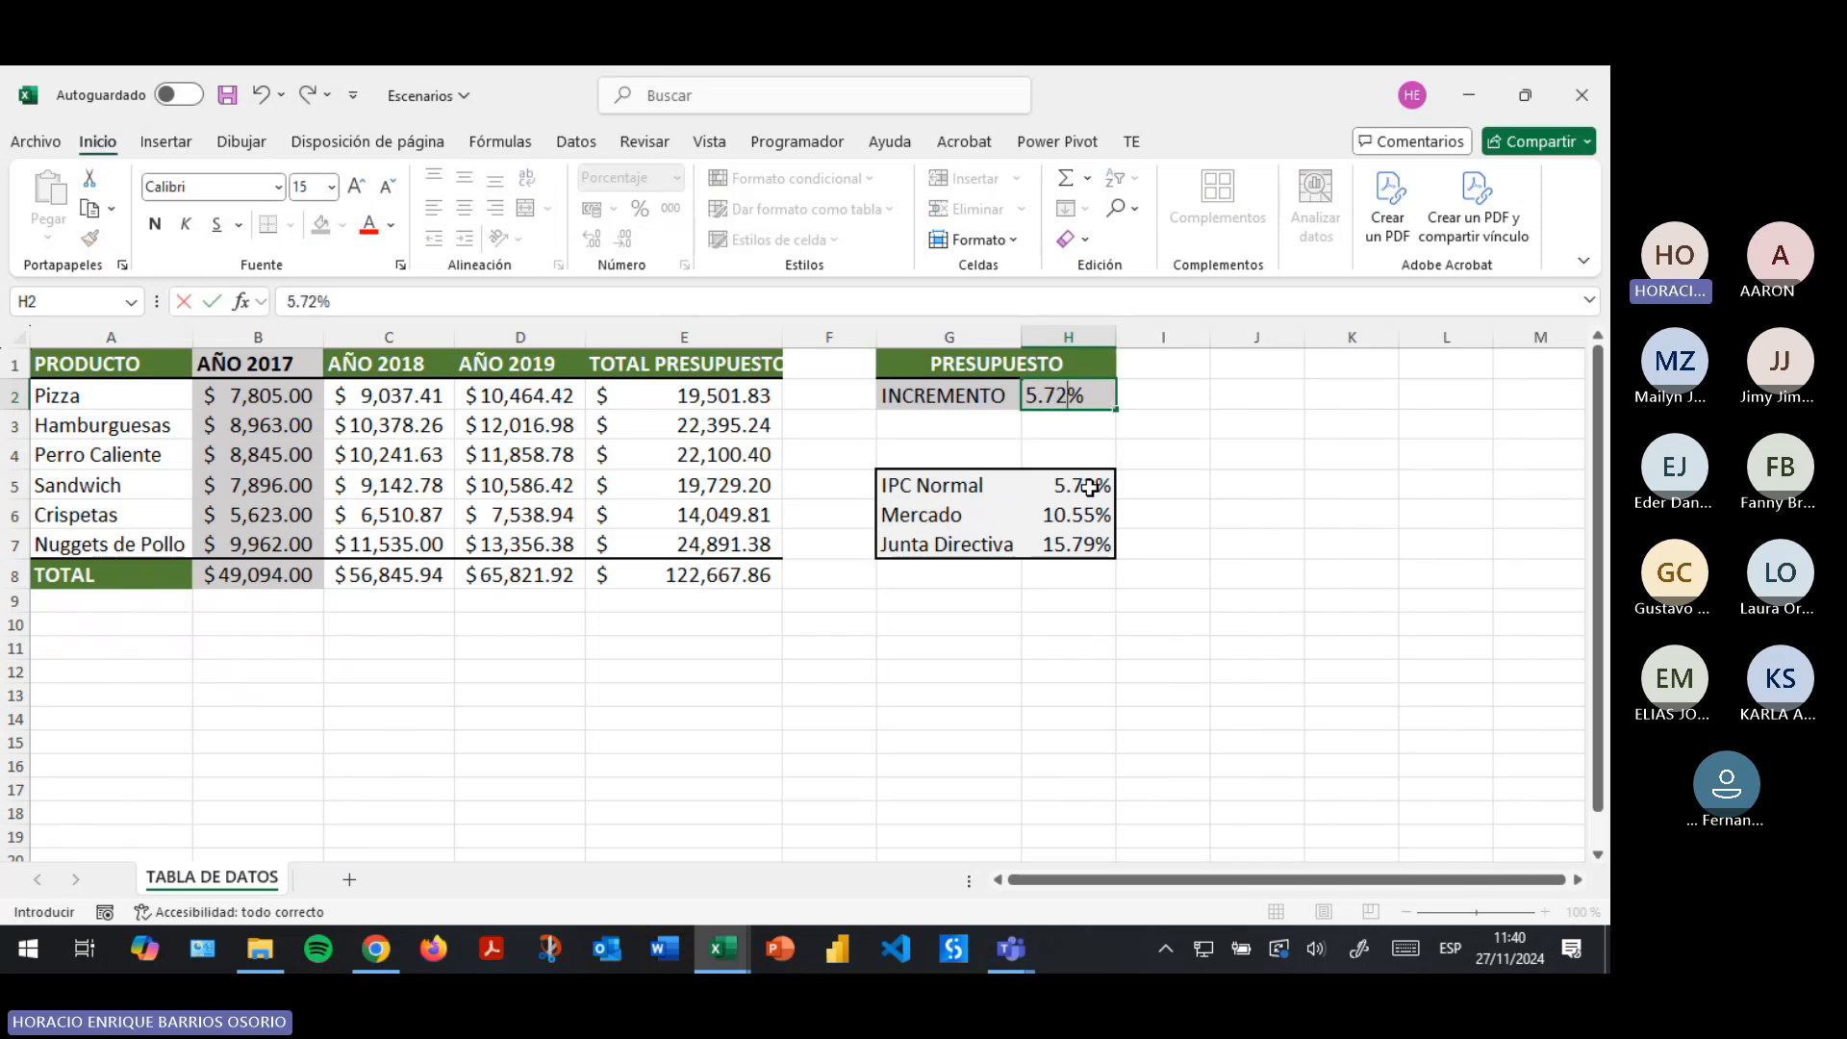
{"action": "key", "text": "Return"}
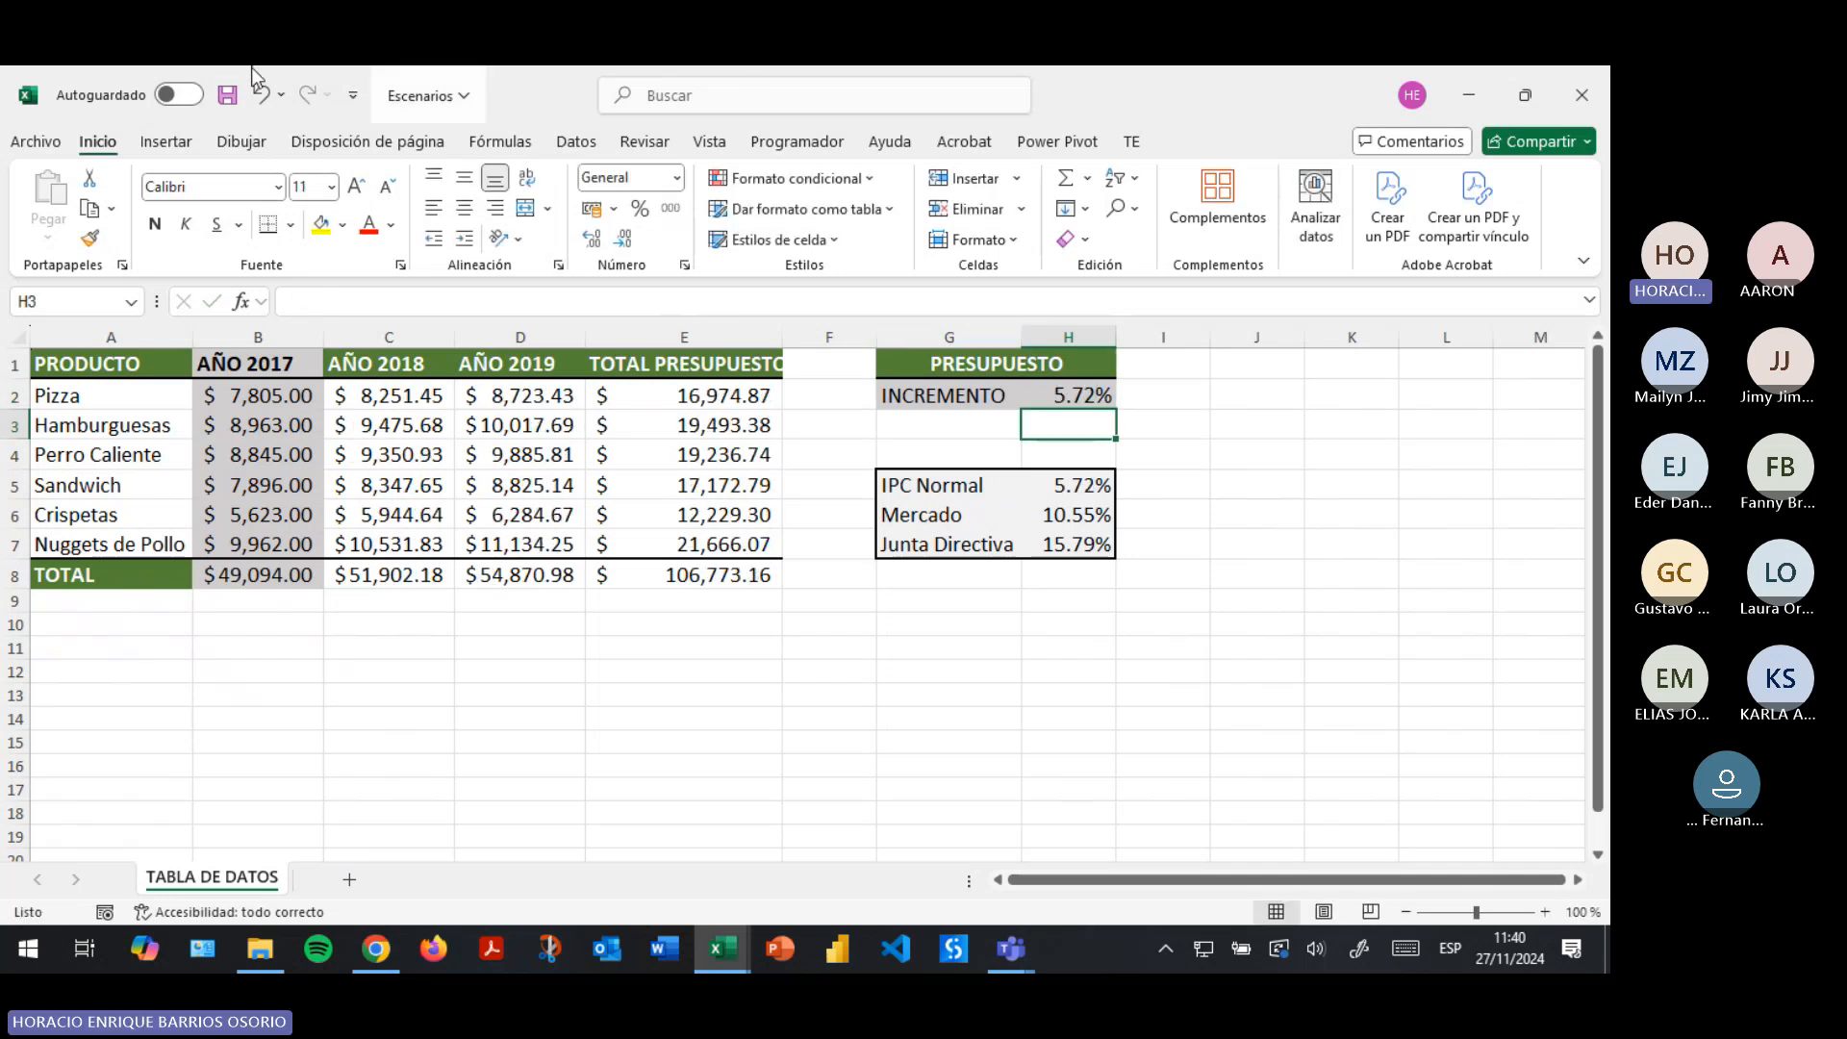
{"action": "left_click", "coordinate": [227, 95]}
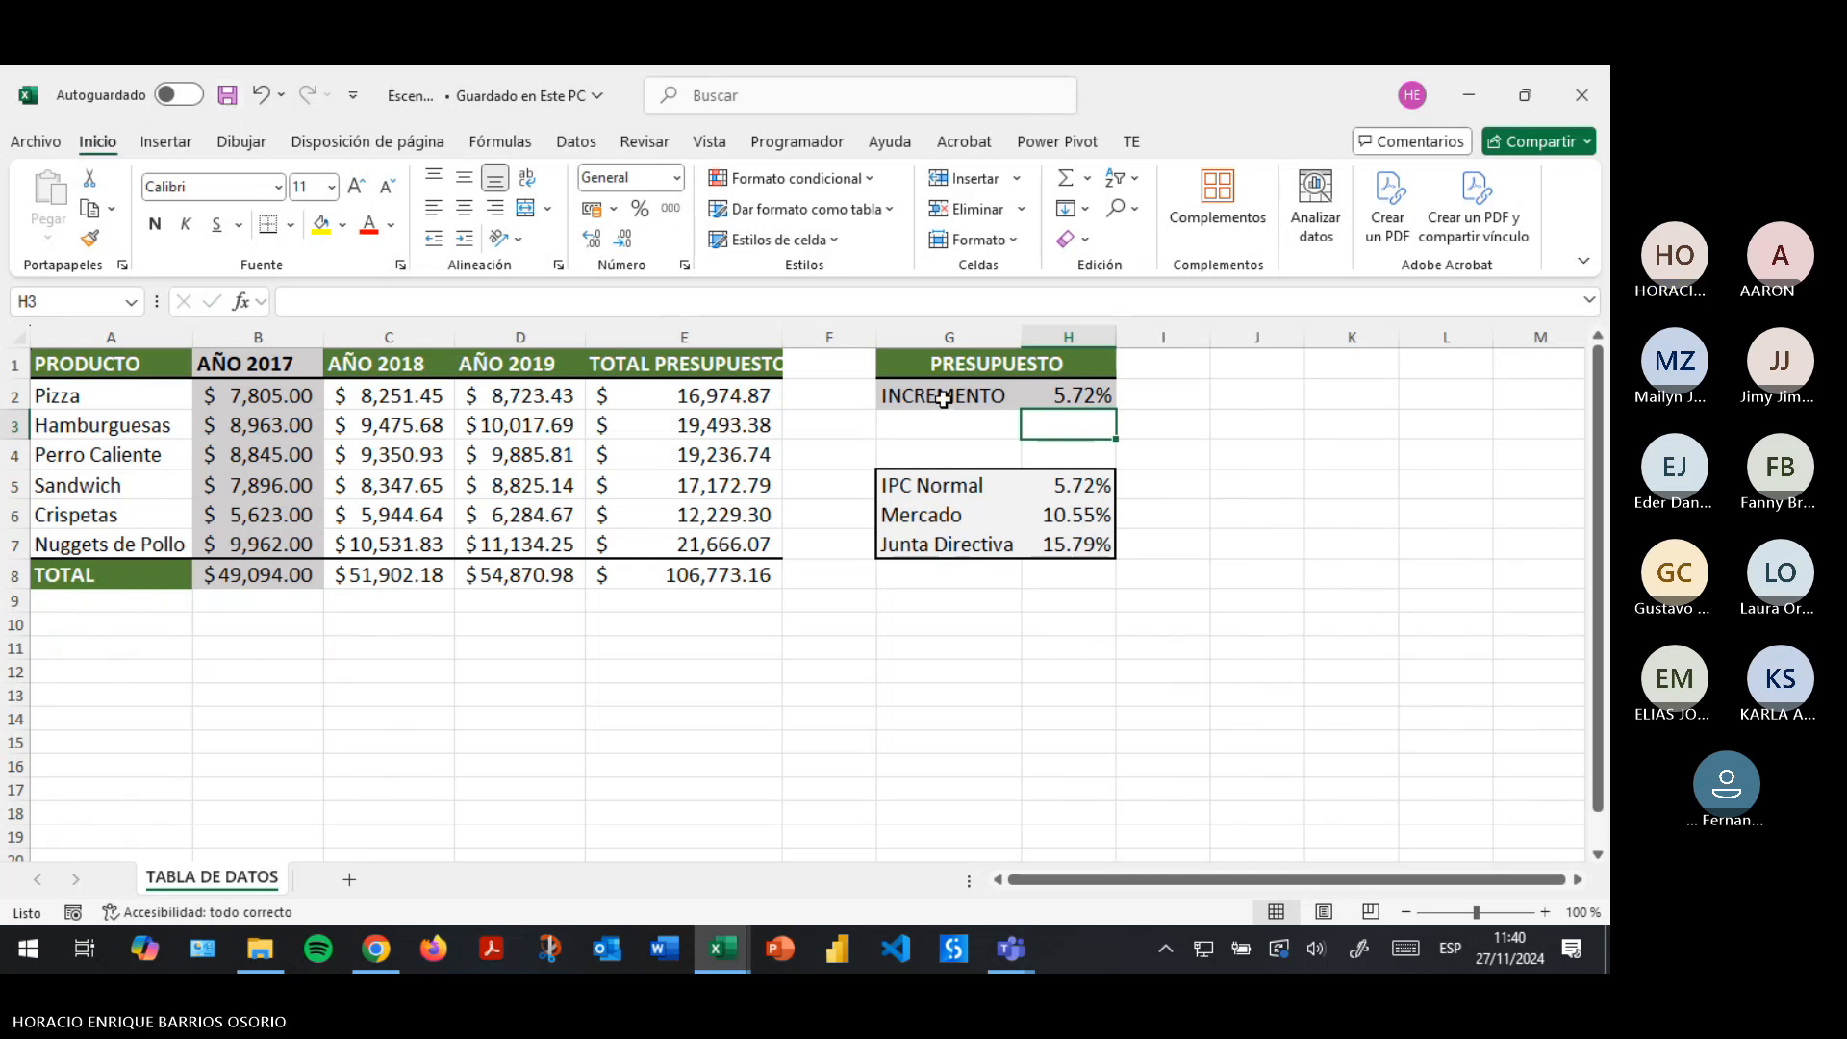
{"action": "left_click_drag", "start_coordinate": [951, 396], "coordinate": [1080, 573]}
{"action": "left_click", "coordinate": [304, 594]}
{"action": "left_click", "coordinate": [217, 96]}
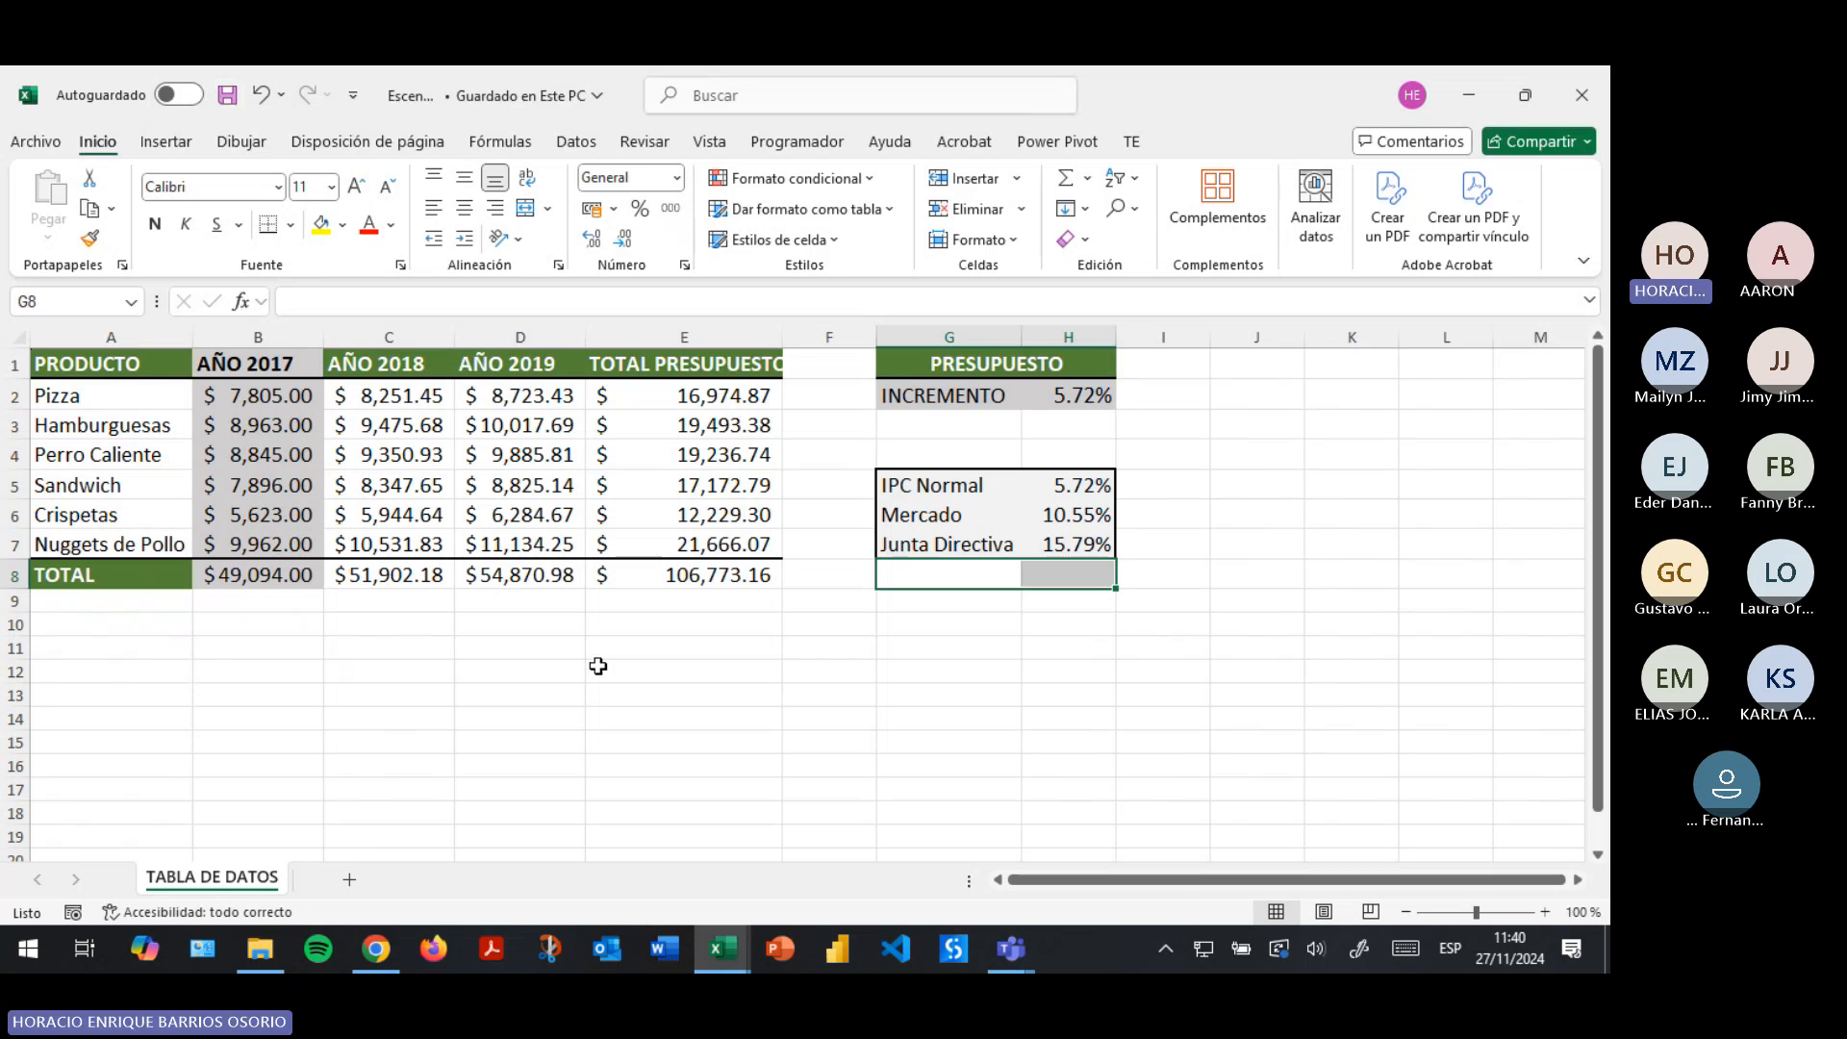
Autofit column E so the TOTAL PRESUPUESTO heading fits, and save the workbook.
{"action": "double_click", "coordinate": [782, 337]}
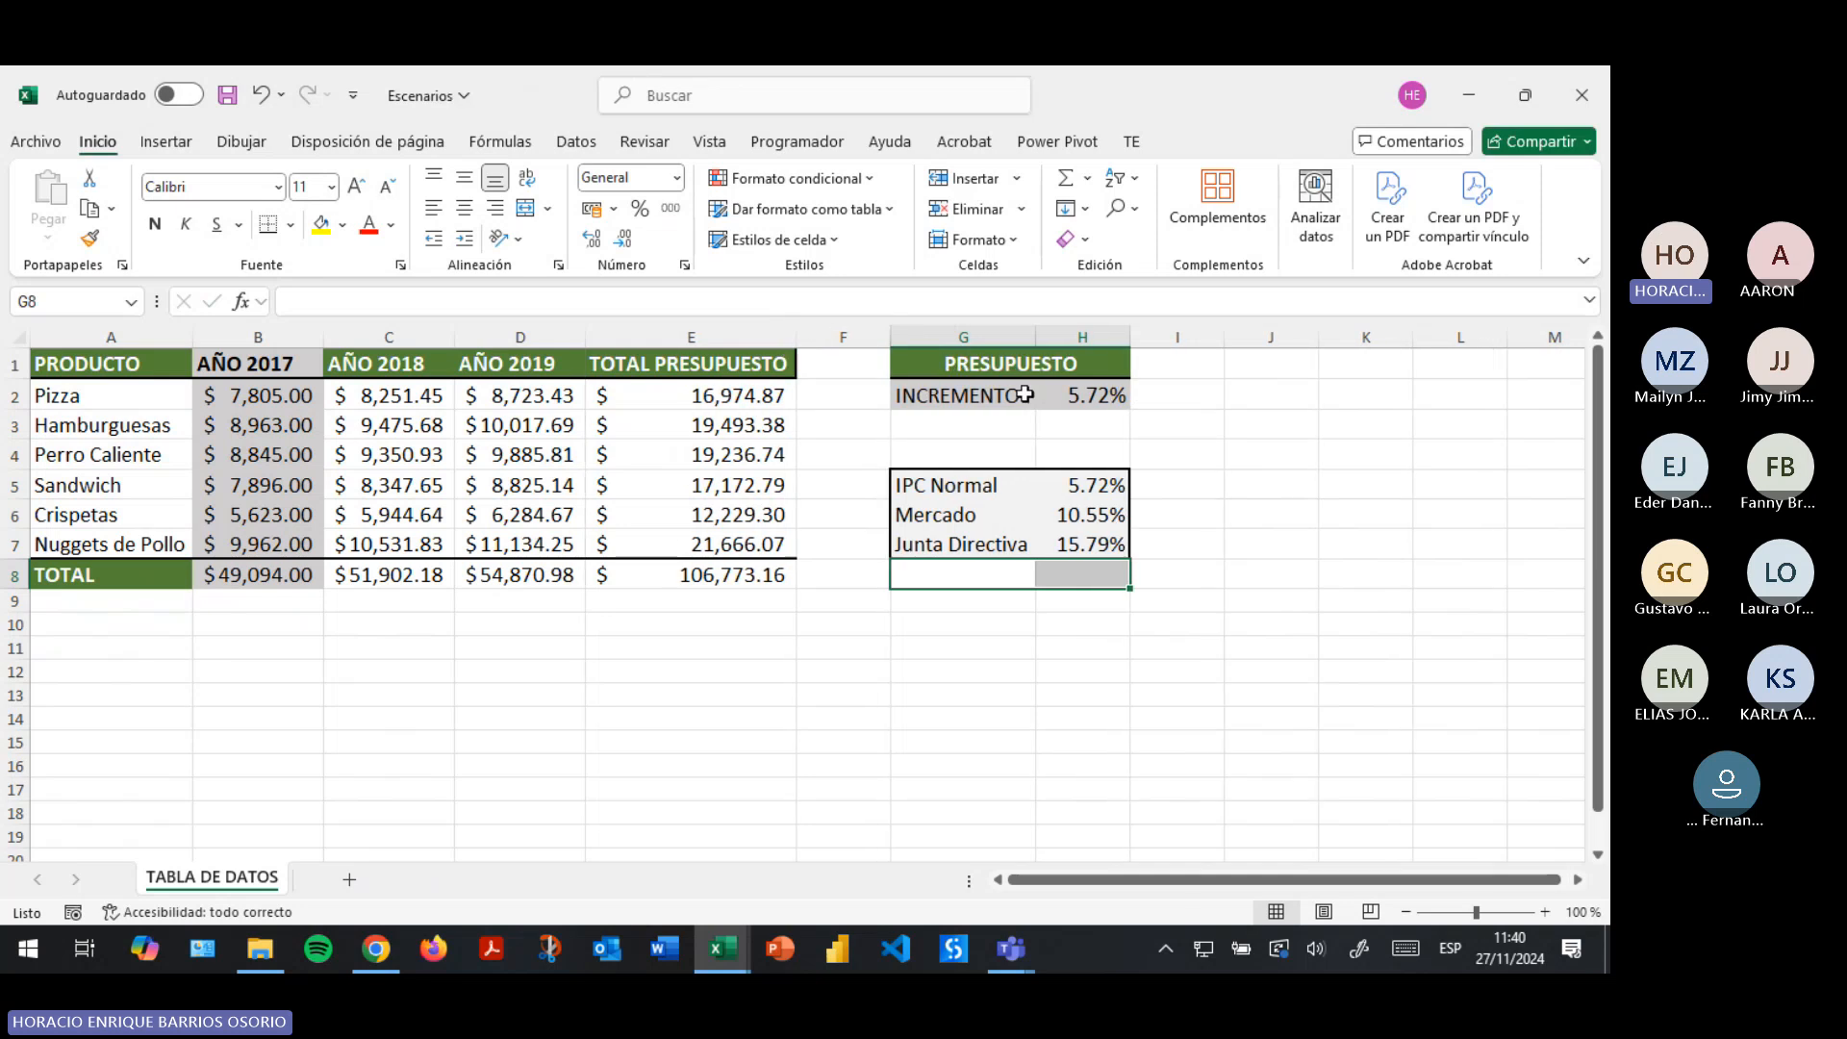
{"action": "left_click", "coordinate": [1014, 435]}
{"action": "left_click_drag", "start_coordinate": [961, 400], "coordinate": [1076, 539]}
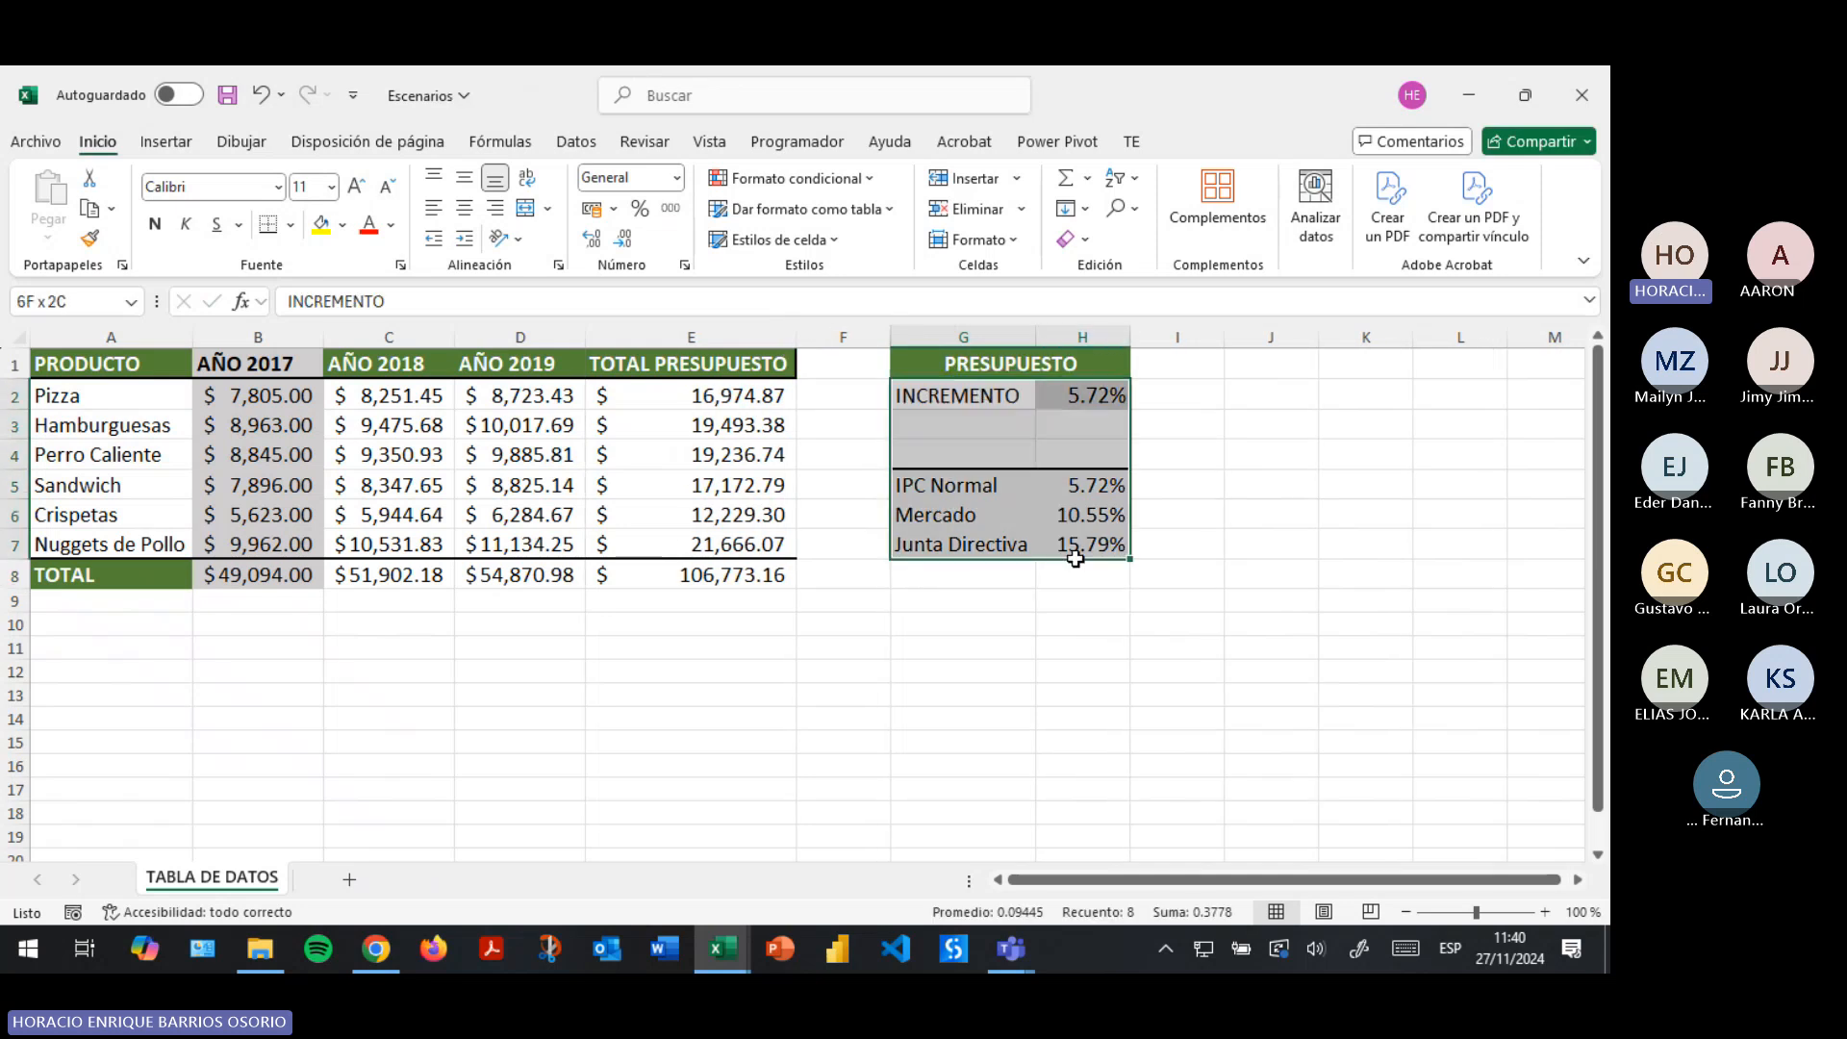
{"action": "left_click", "coordinate": [227, 95]}
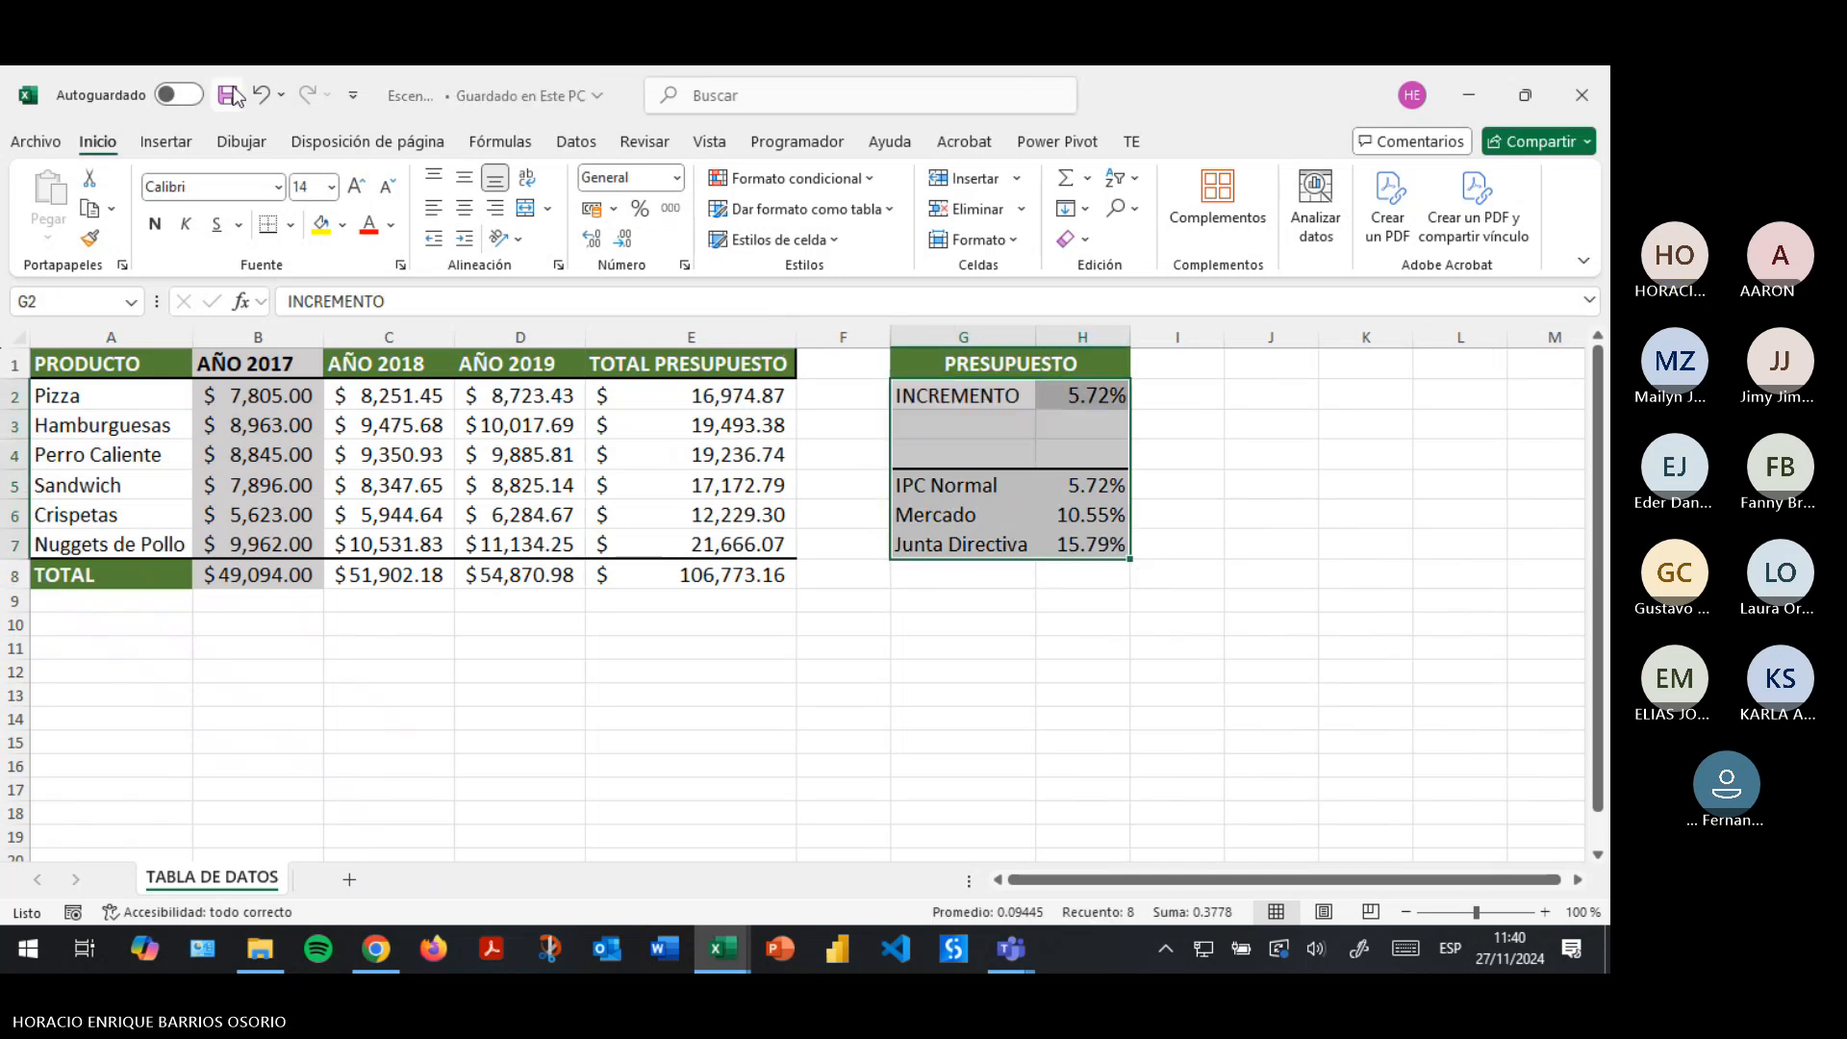
Review the rates in H5:H7 against the INCREMENTO entry in G2:H2, keeping the workbook saved.
{"action": "left_click_drag", "start_coordinate": [1090, 495], "coordinate": [1095, 544]}
{"action": "left_click", "coordinate": [1109, 400]}
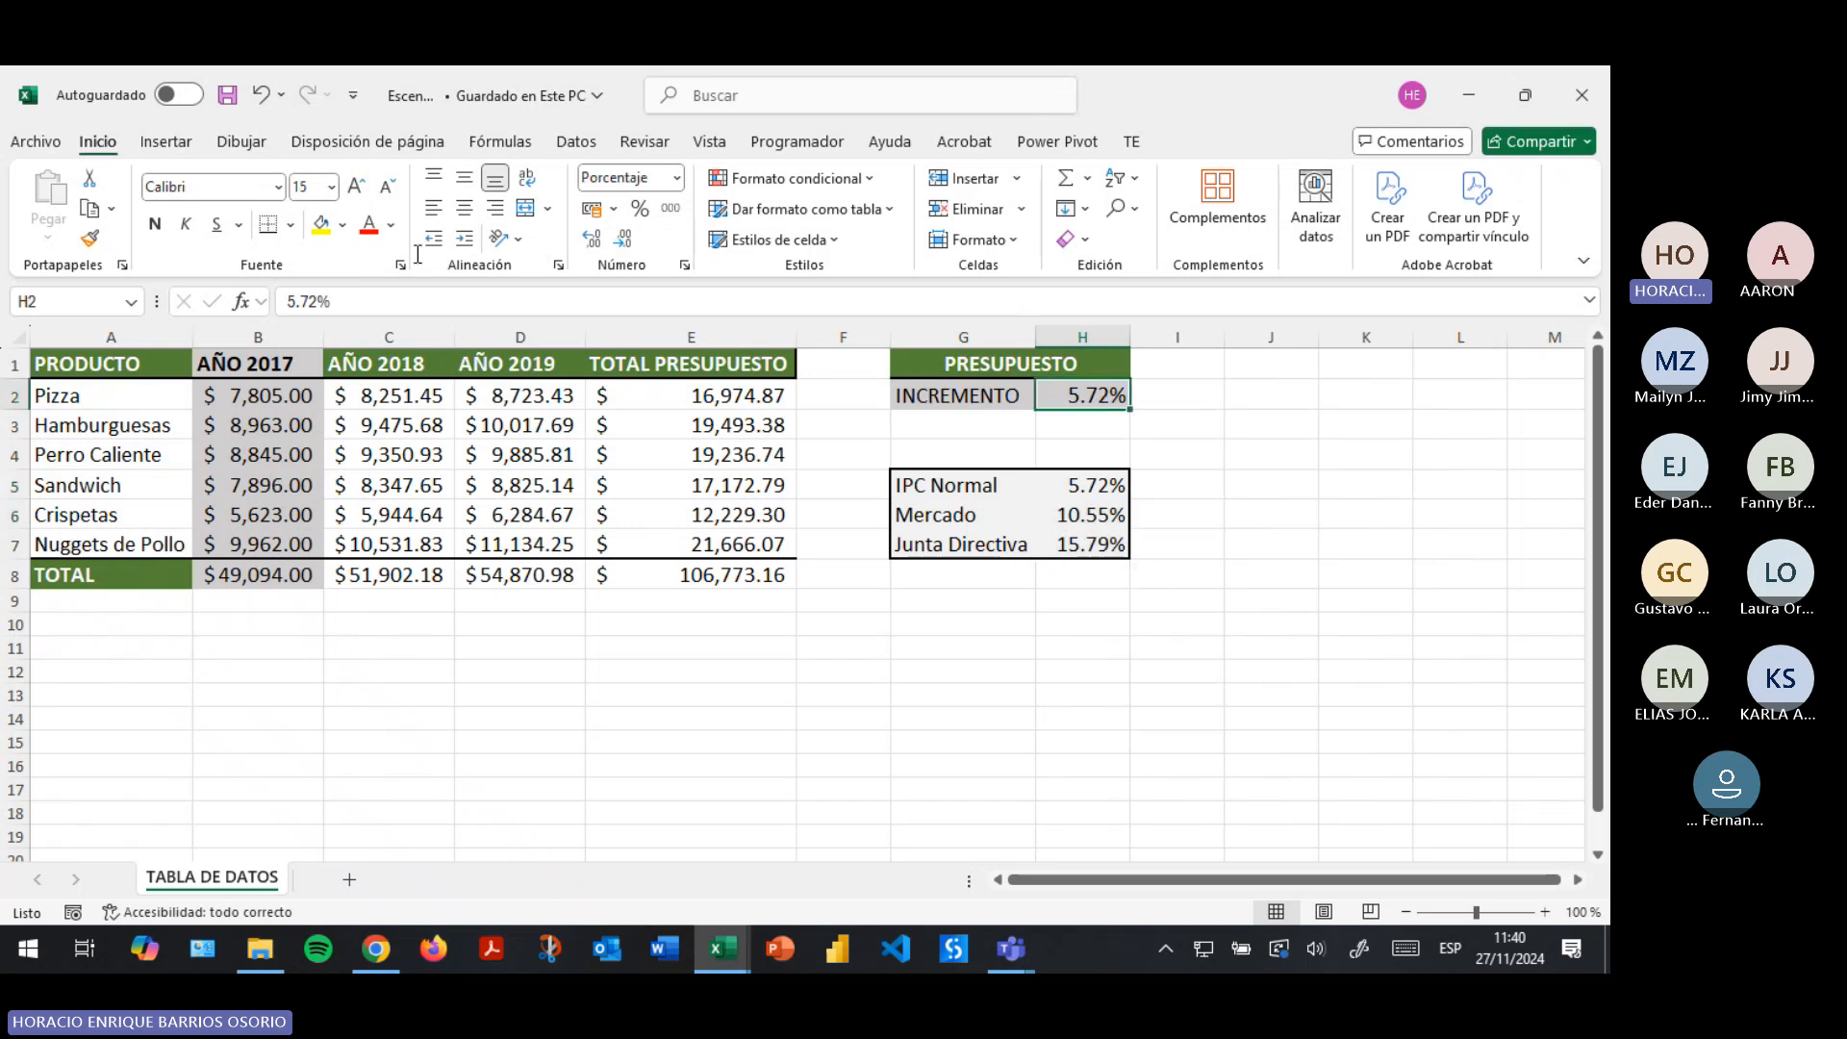
{"action": "left_click", "coordinate": [227, 82]}
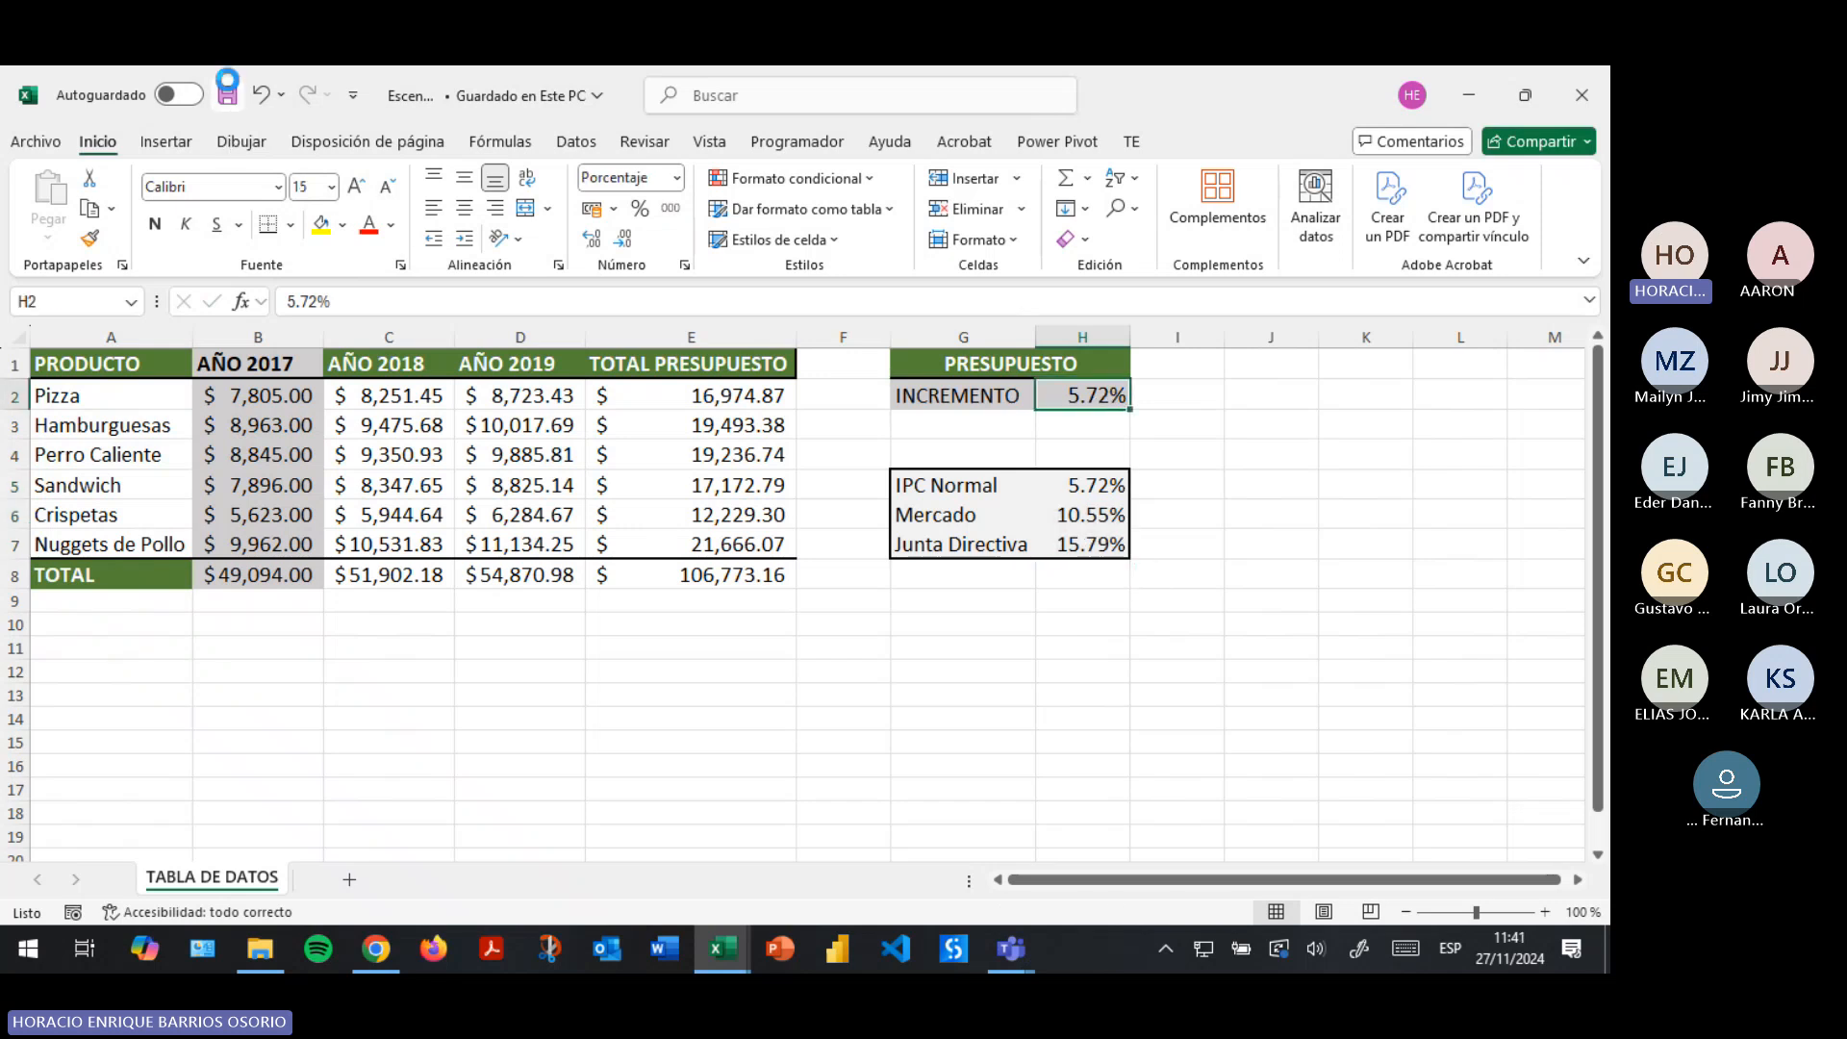
{"action": "left_click", "coordinate": [1016, 392]}
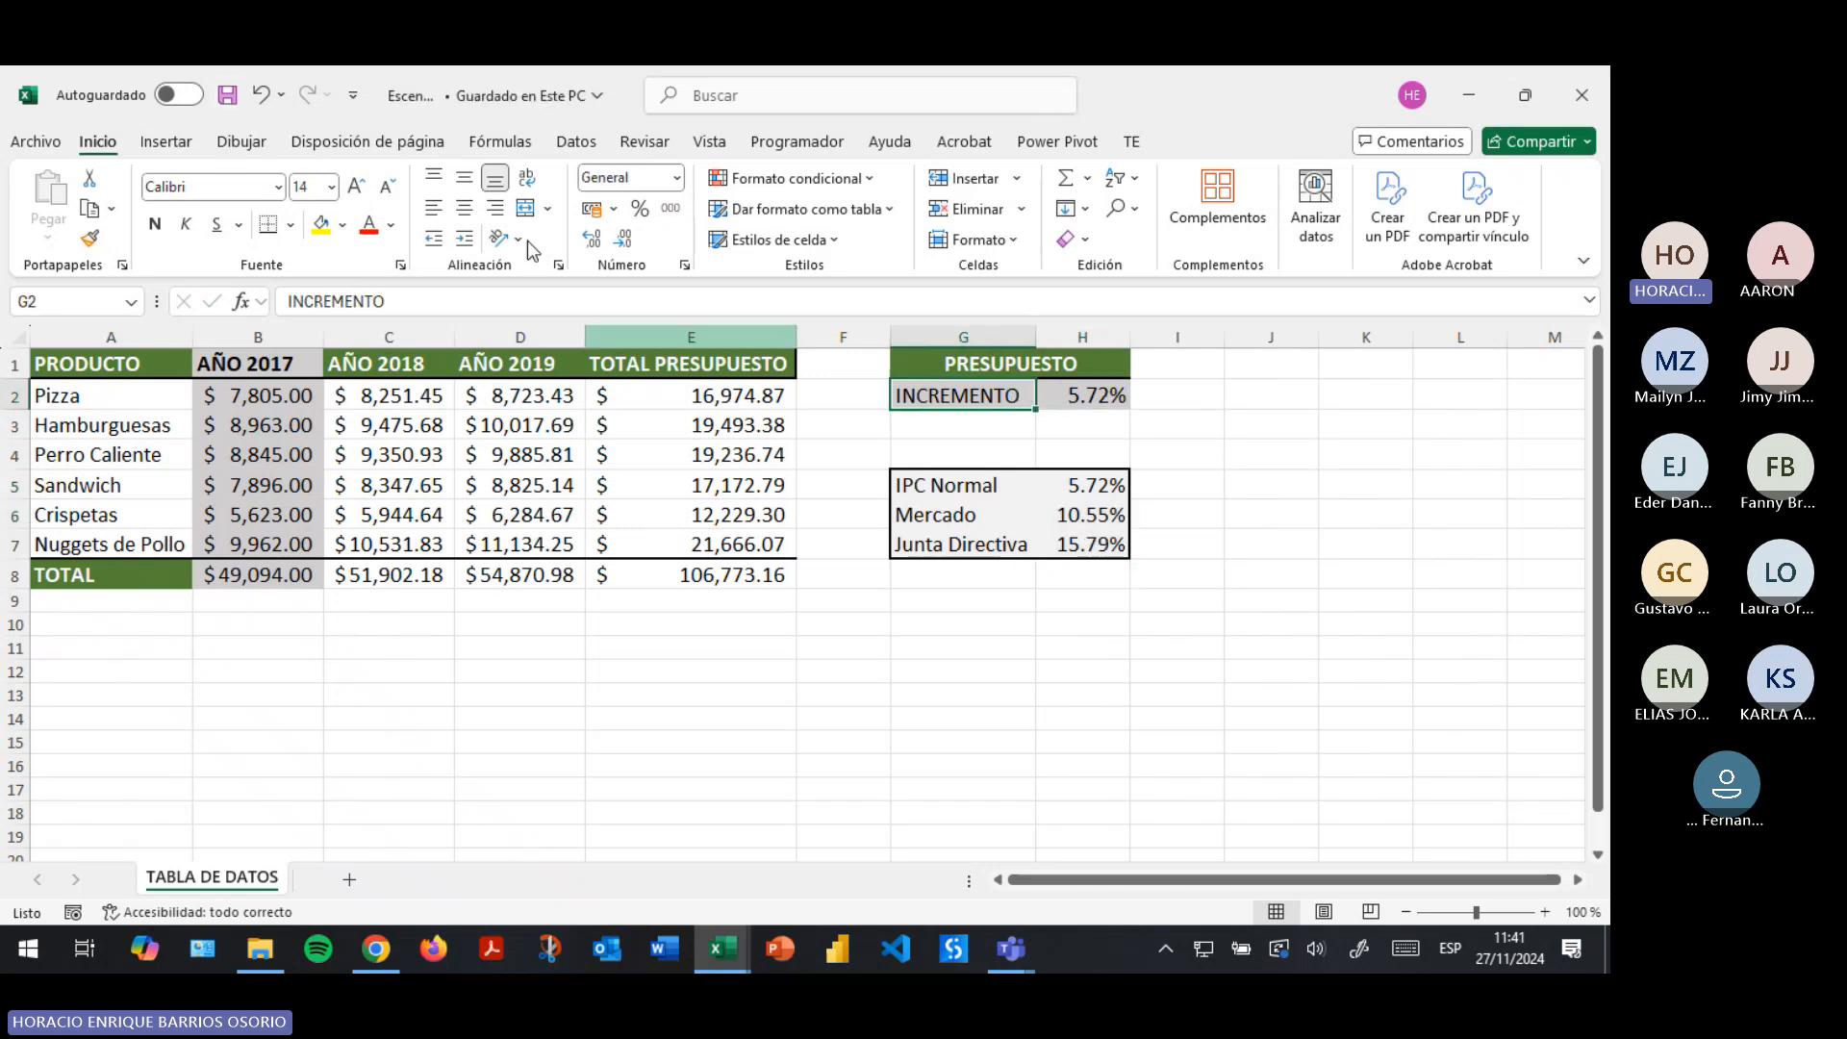
{"action": "left_click", "coordinate": [229, 96]}
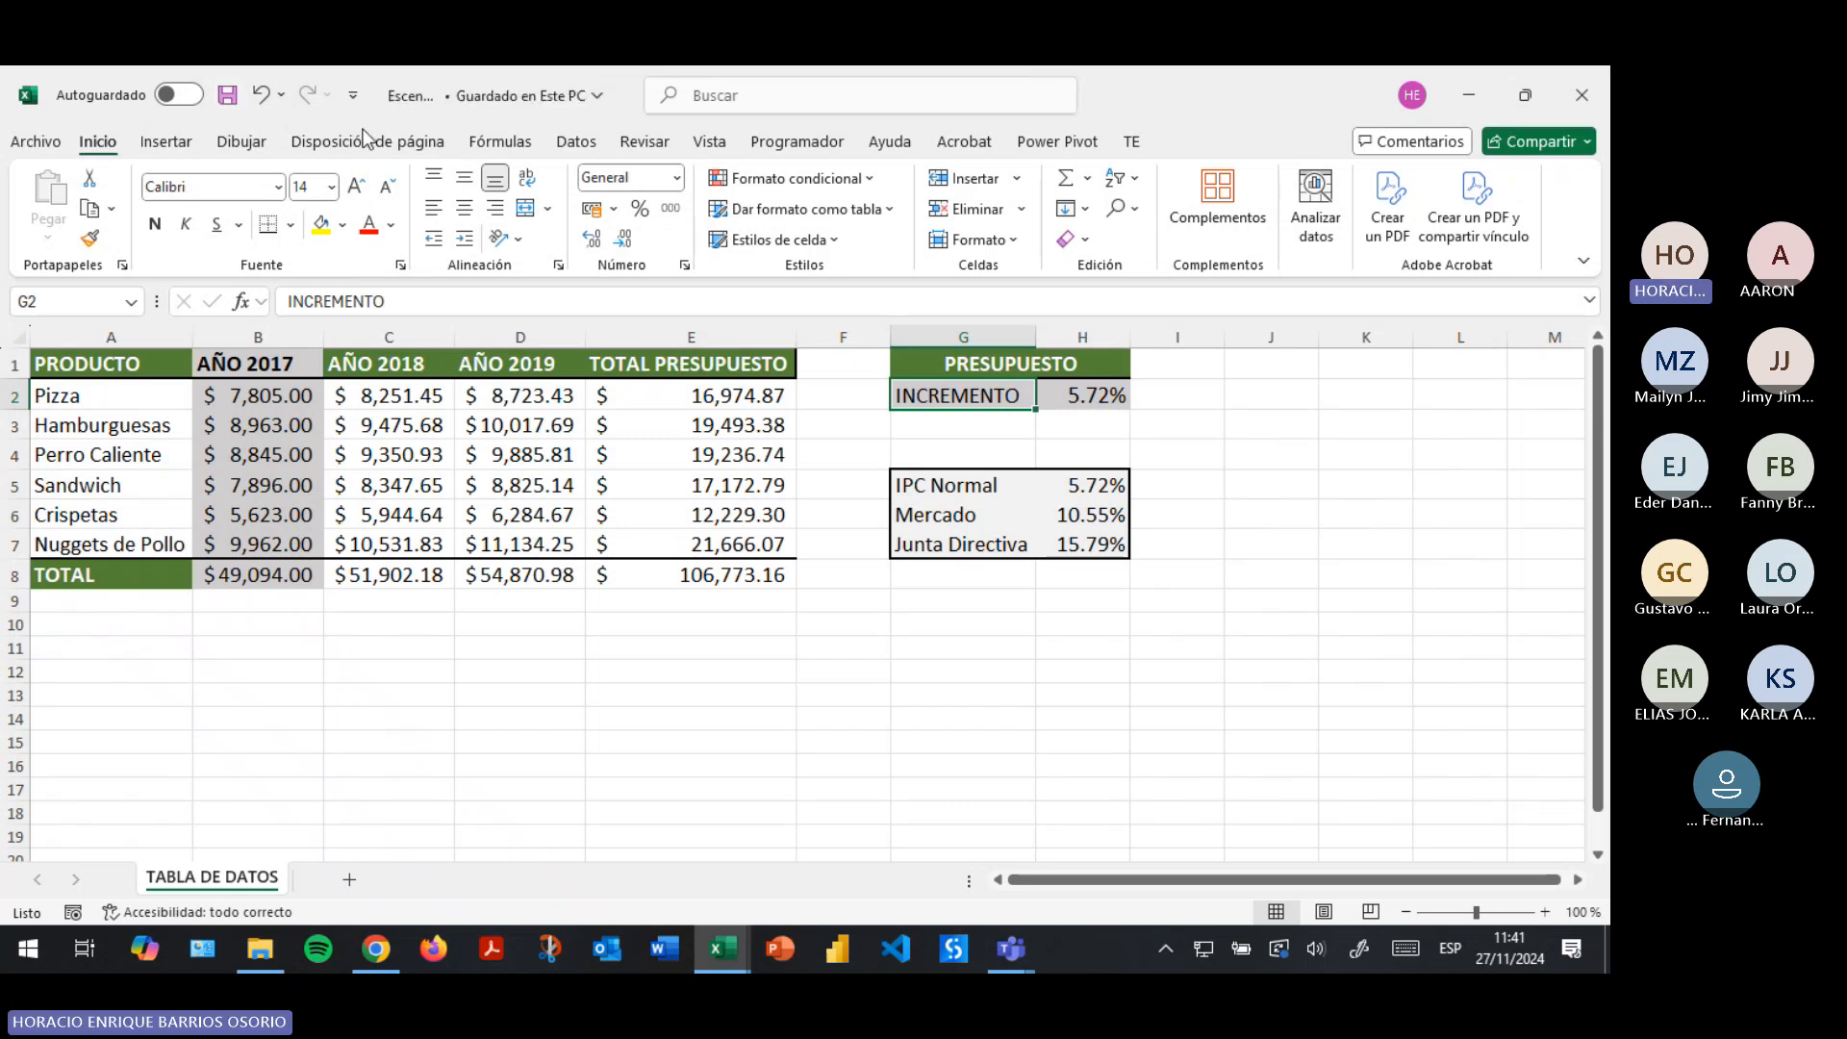
Look at the what-if analysis options for the budget and open the SolverEjercicio workbook from the recent files.
{"action": "left_click", "coordinate": [582, 144]}
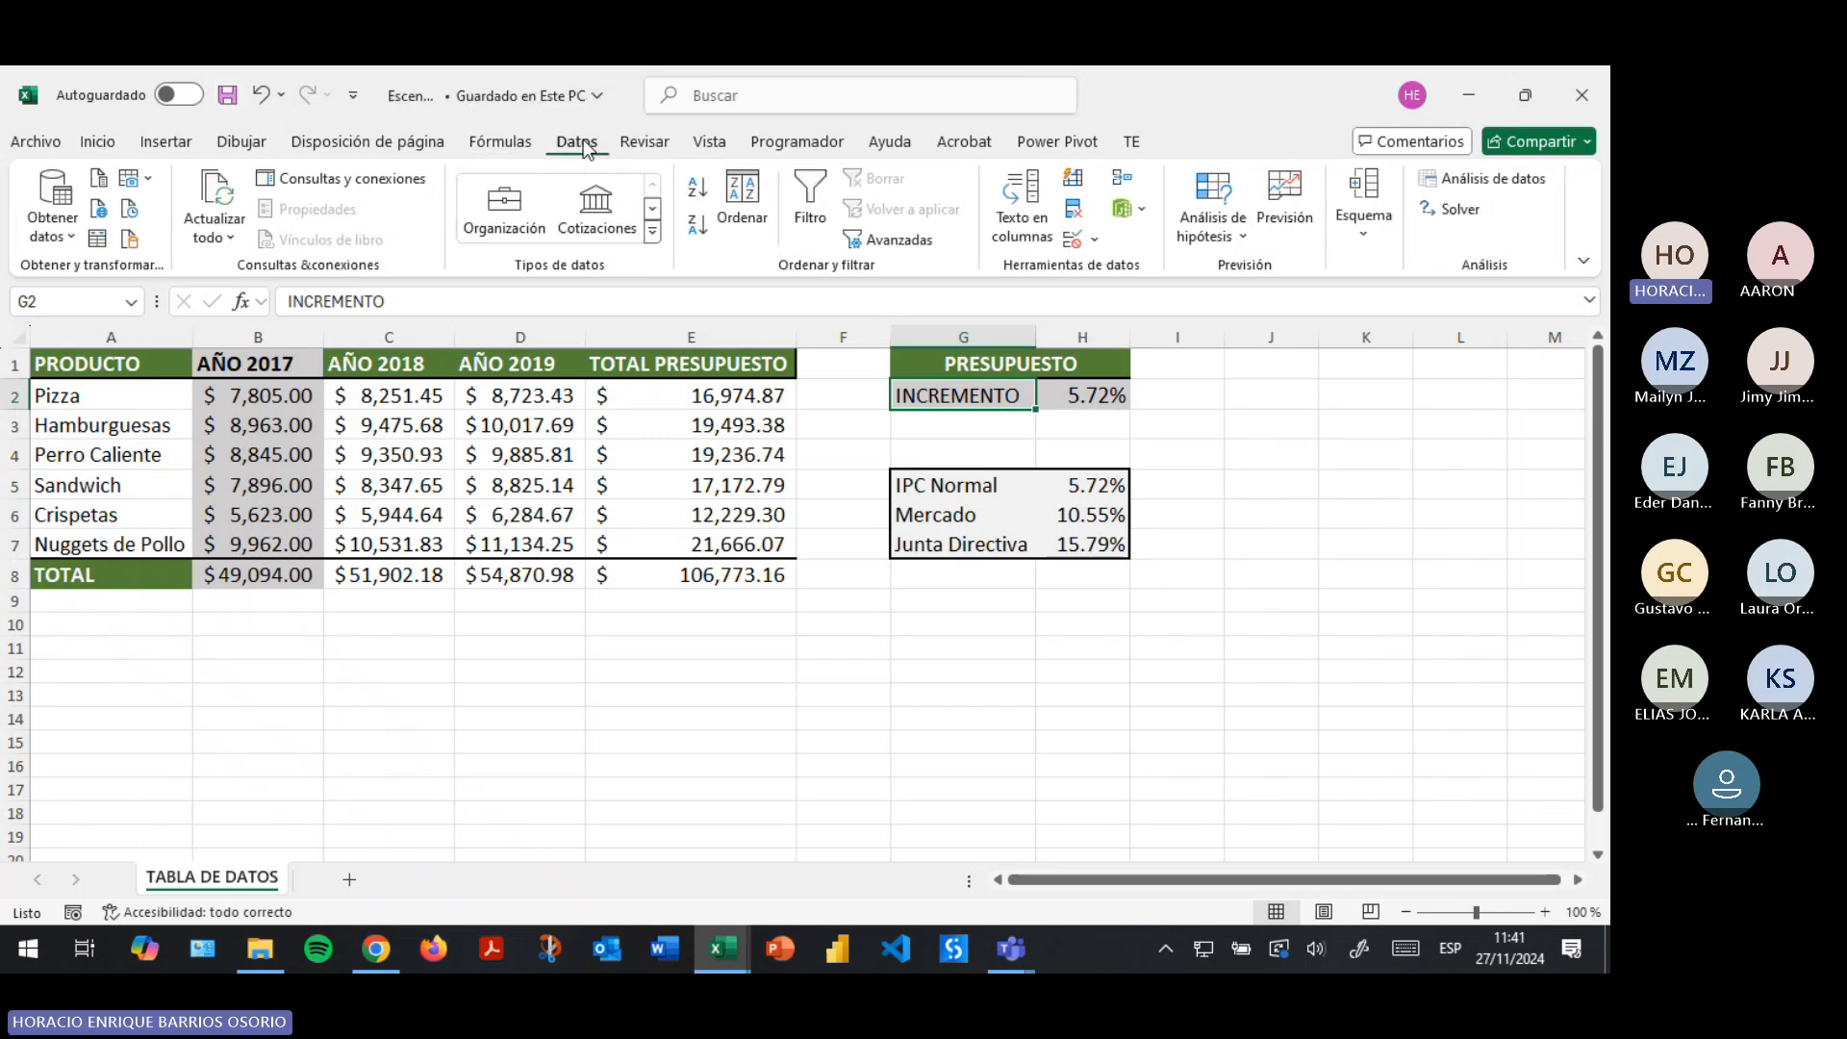
{"action": "left_click", "coordinate": [1229, 236]}
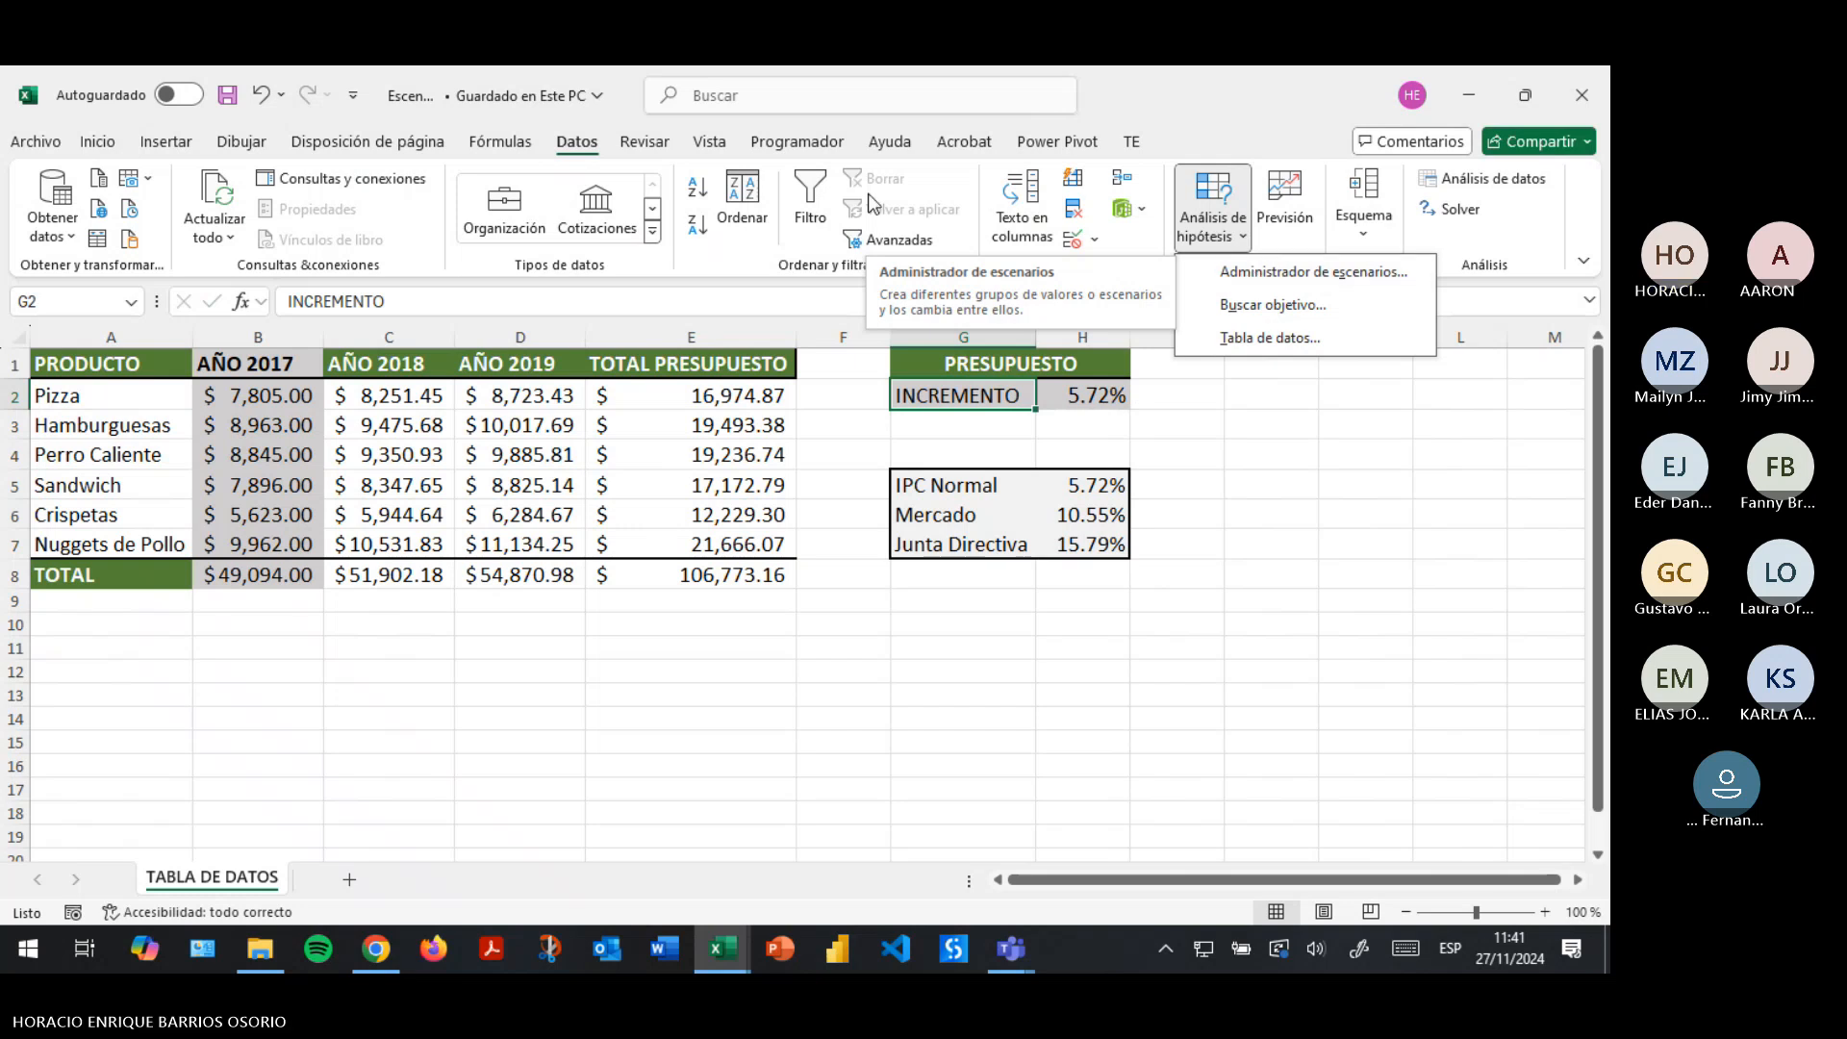
{"action": "left_click", "coordinate": [24, 146]}
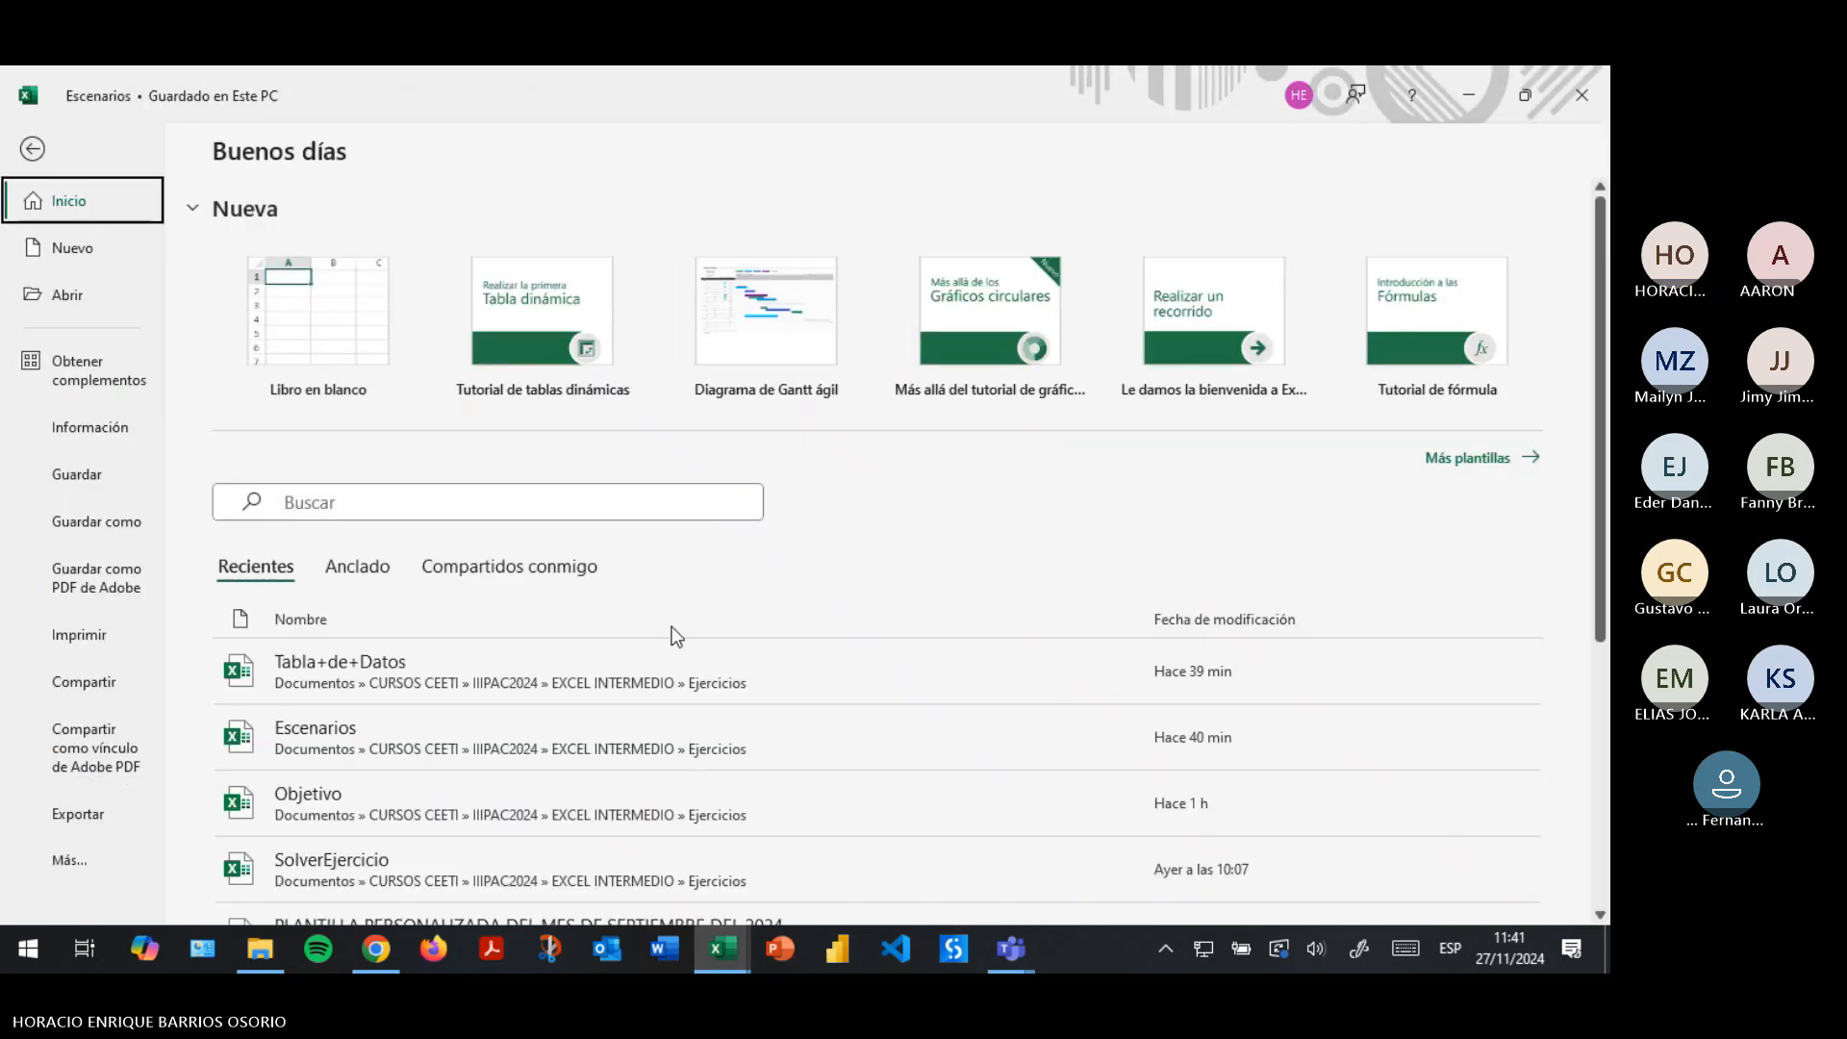
{"action": "left_click", "coordinate": [354, 842]}
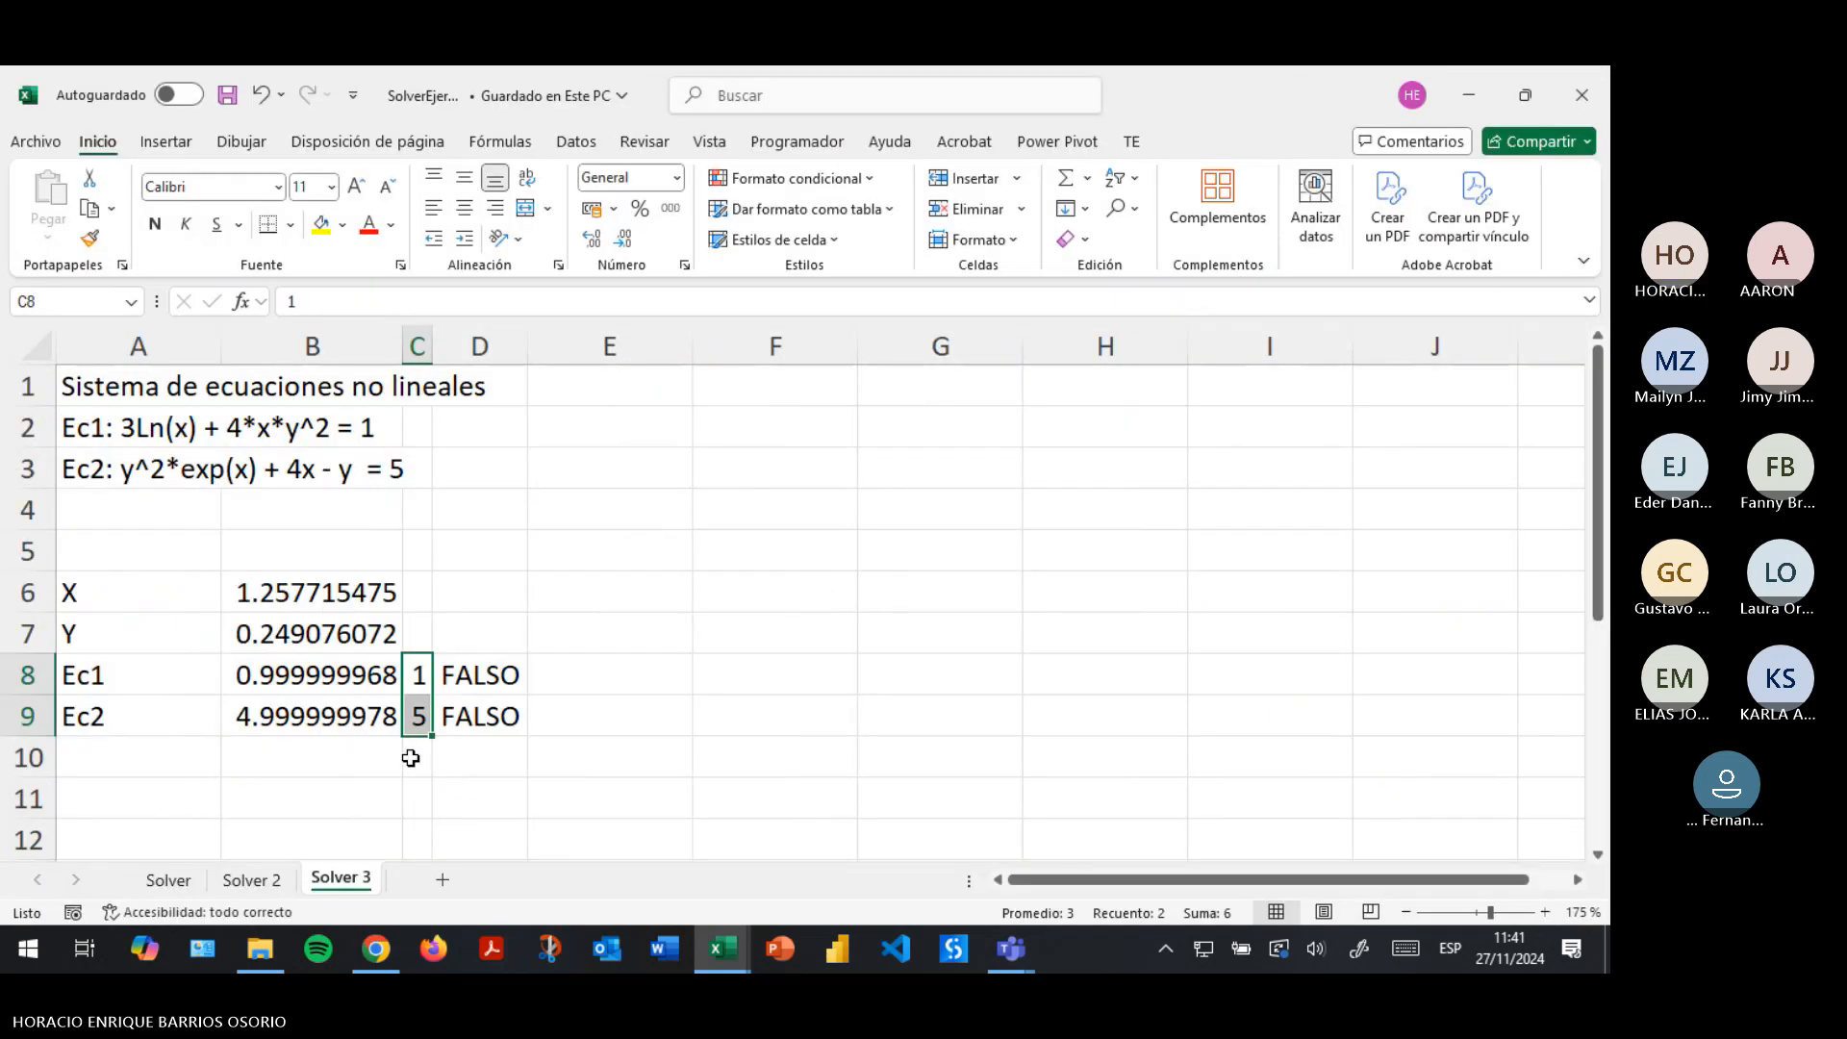
Compare the Solver and Solver 2 sheets of the workbook and end on Solver 2.
{"action": "left_click", "coordinate": [248, 880]}
{"action": "left_click", "coordinate": [151, 885]}
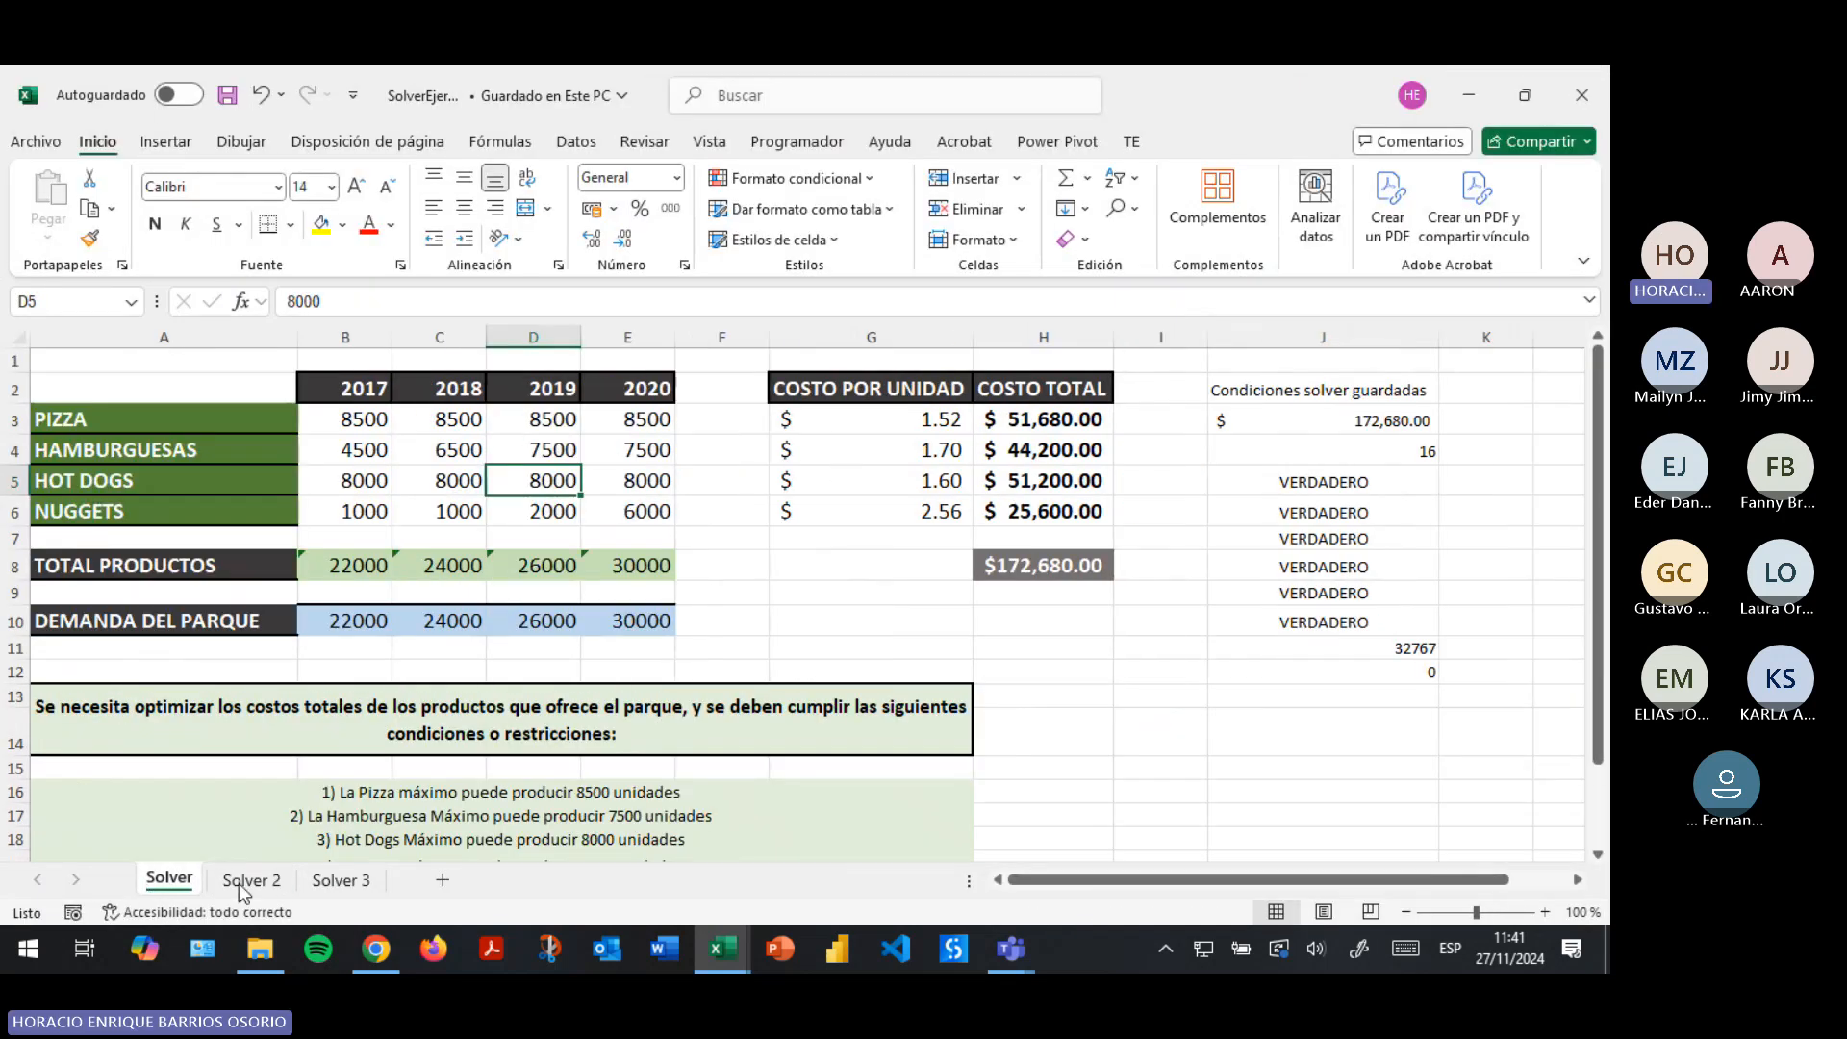
{"action": "left_click", "coordinate": [220, 884]}
{"action": "left_click", "coordinate": [185, 883]}
{"action": "left_click", "coordinate": [218, 885]}
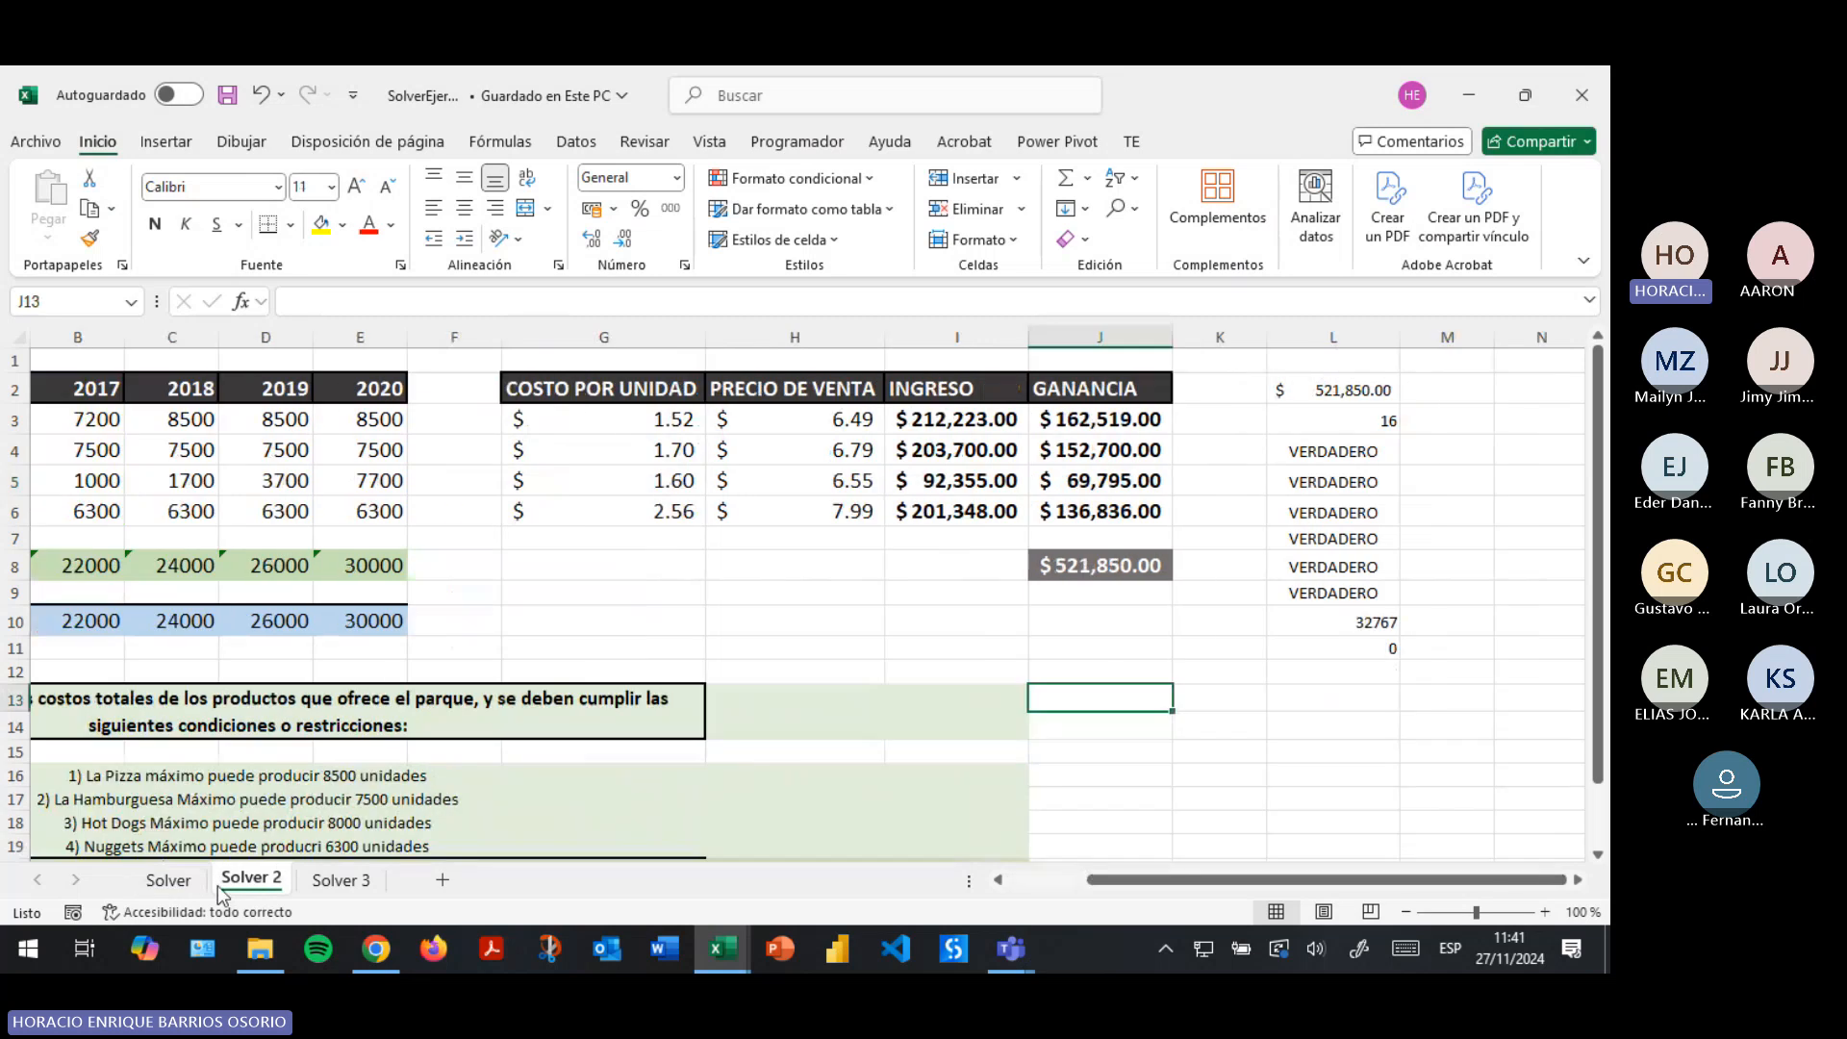
{"action": "left_click", "coordinate": [181, 887]}
{"action": "left_click", "coordinate": [247, 884]}
Run Solver on the Solver 2 sheet with its existing parameters, maximizing J8, and move the results window aside.
{"action": "left_click", "coordinate": [563, 142]}
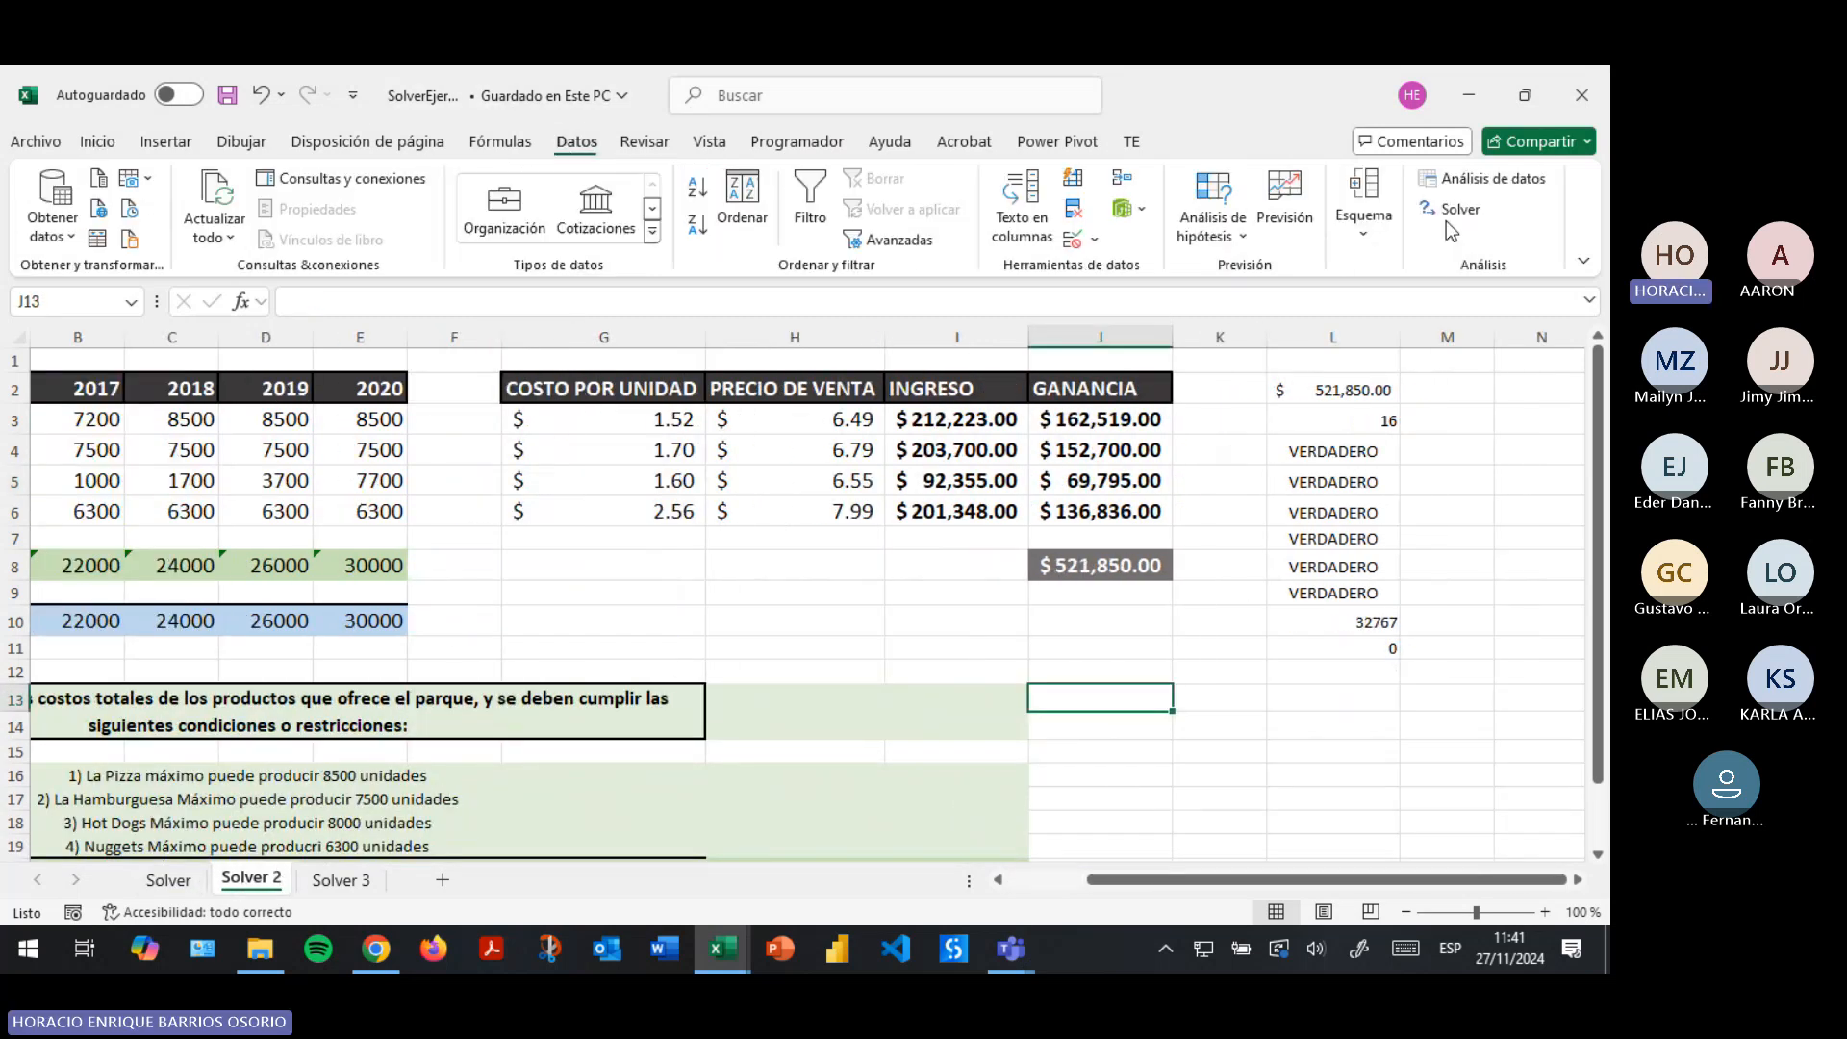
{"action": "left_click", "coordinate": [1484, 222]}
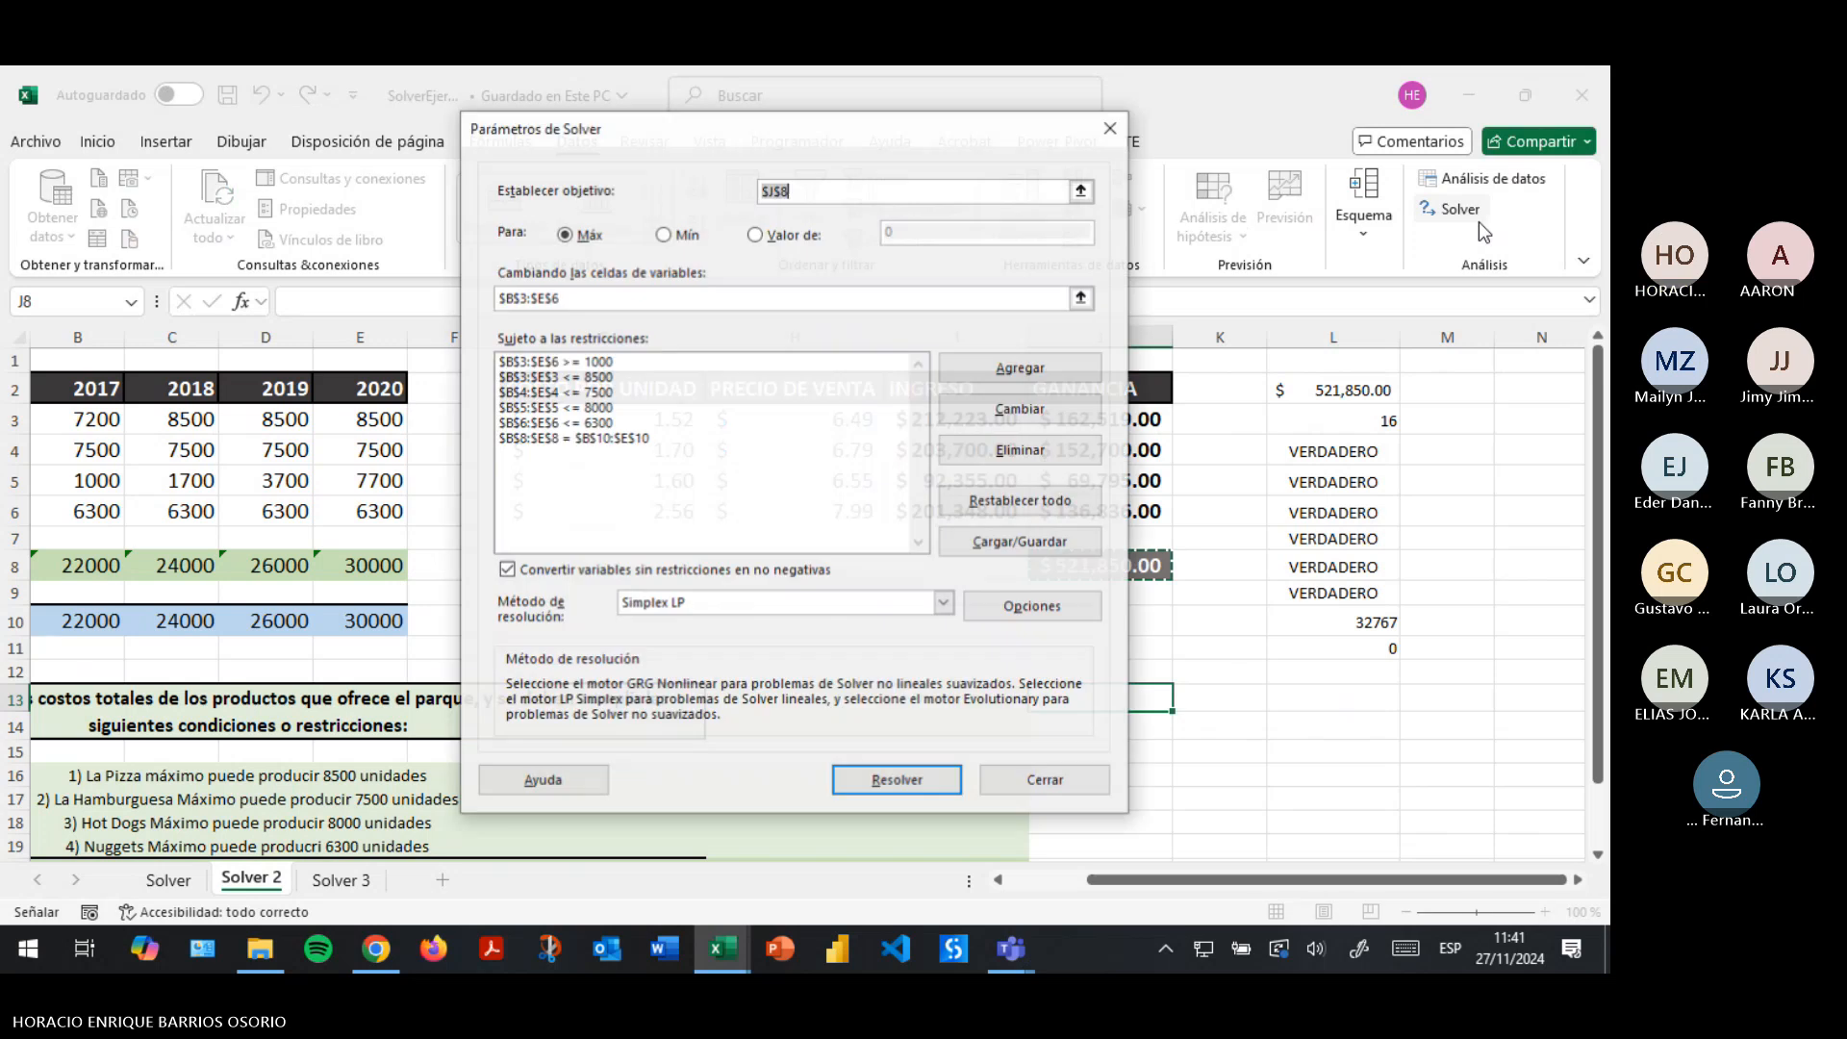
{"action": "left_click", "coordinate": [916, 774]}
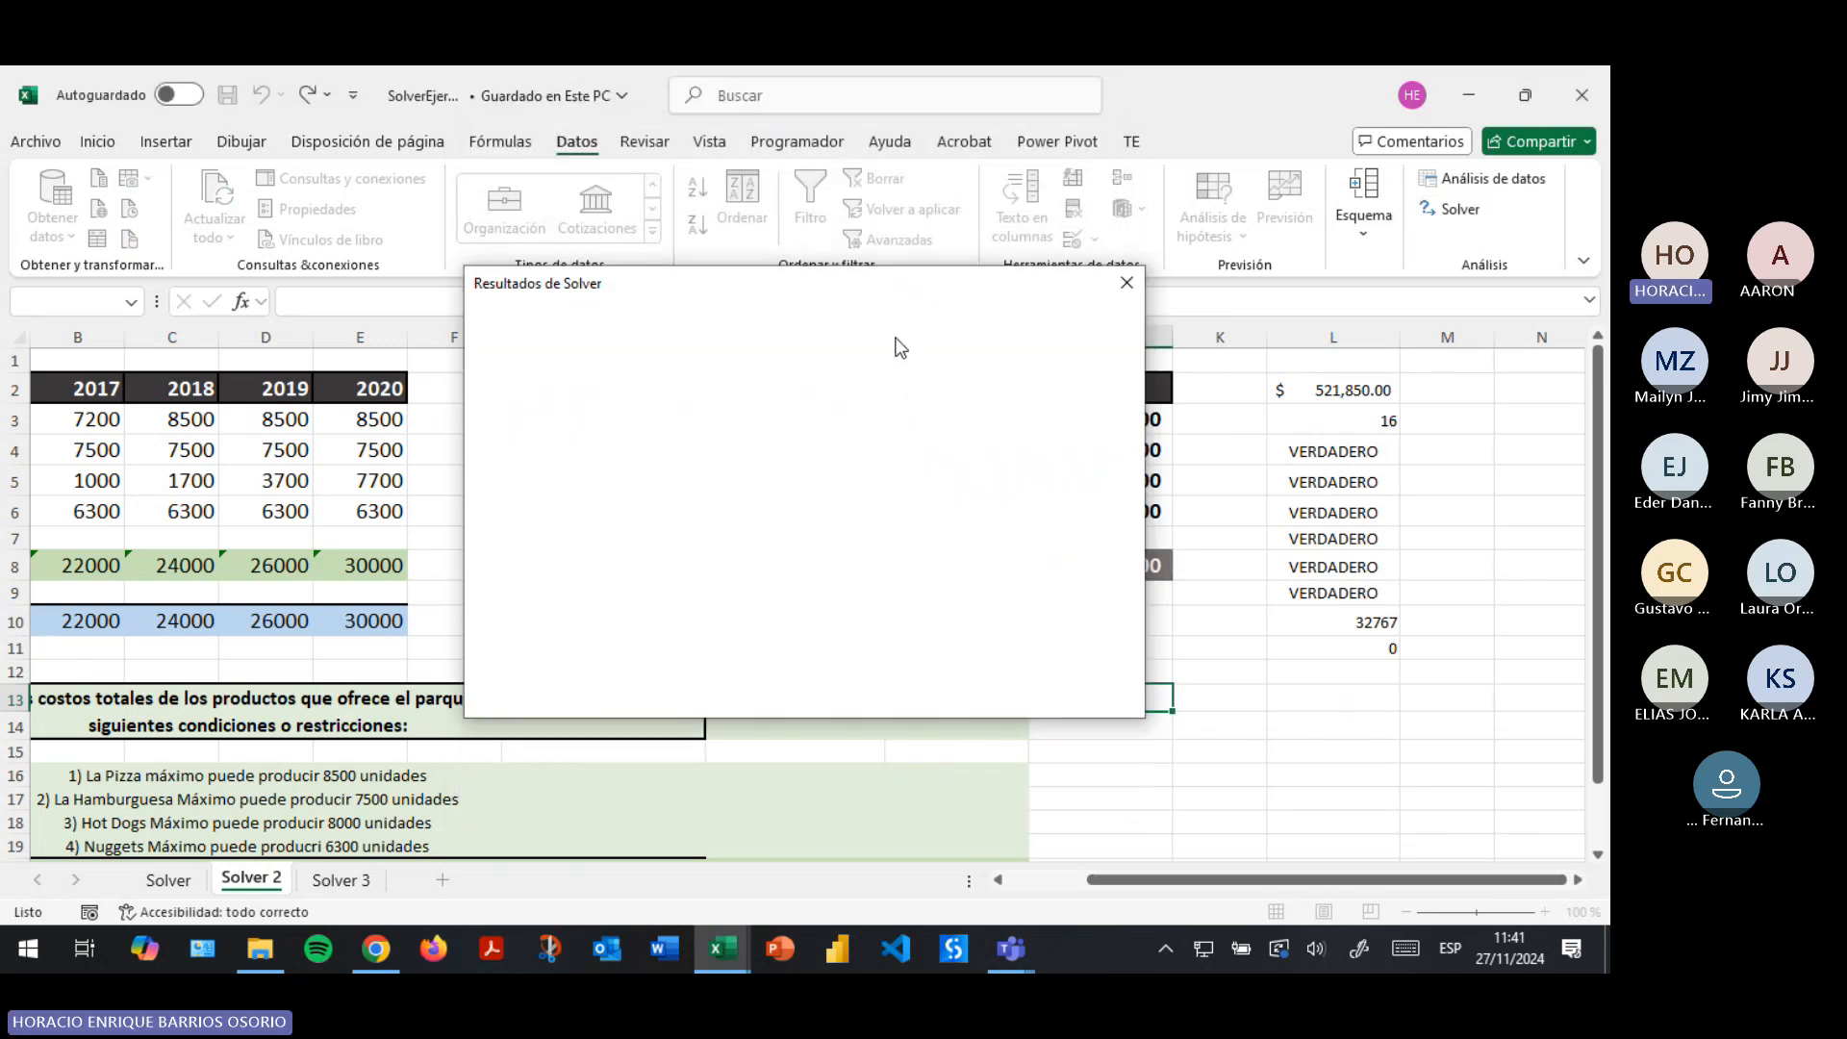
{"action": "left_click_drag", "start_coordinate": [884, 279], "coordinate": [655, 253]}
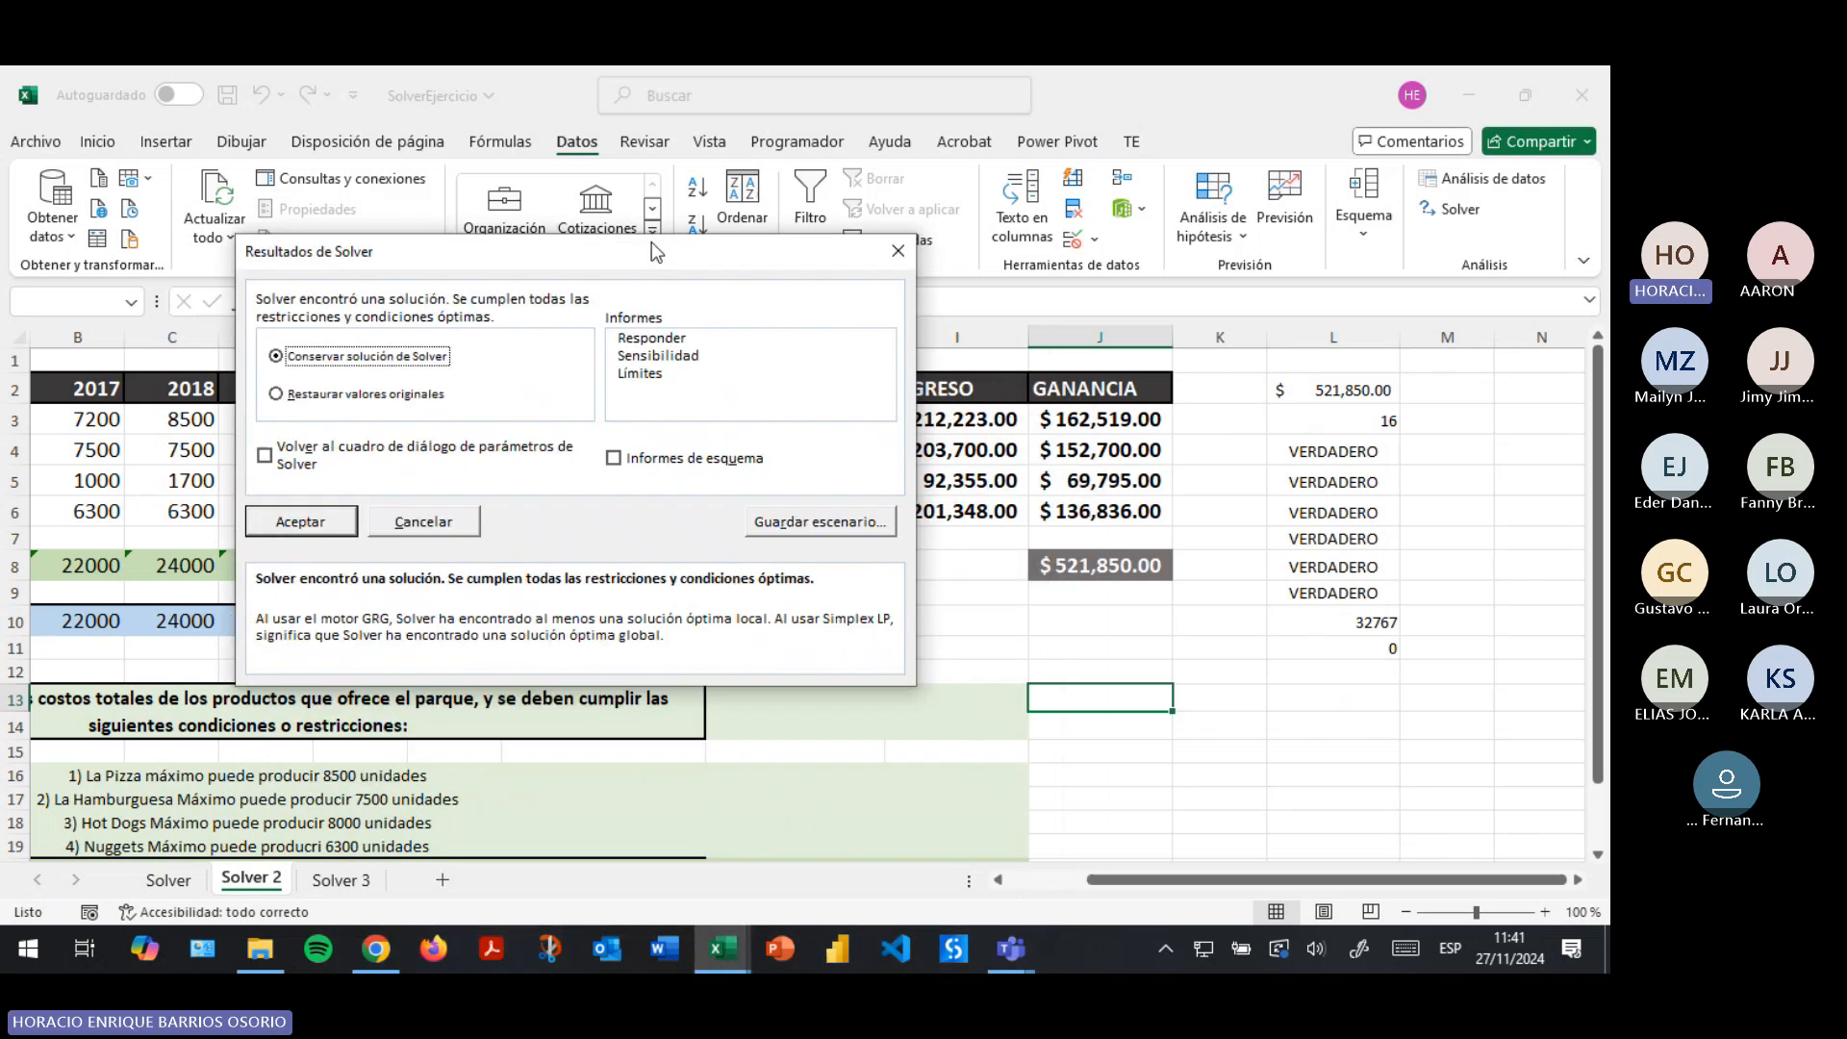
Save the Solver solution as a scenario named MaximizarGanancias and close the Solver results.
{"action": "left_click", "coordinate": [818, 524]}
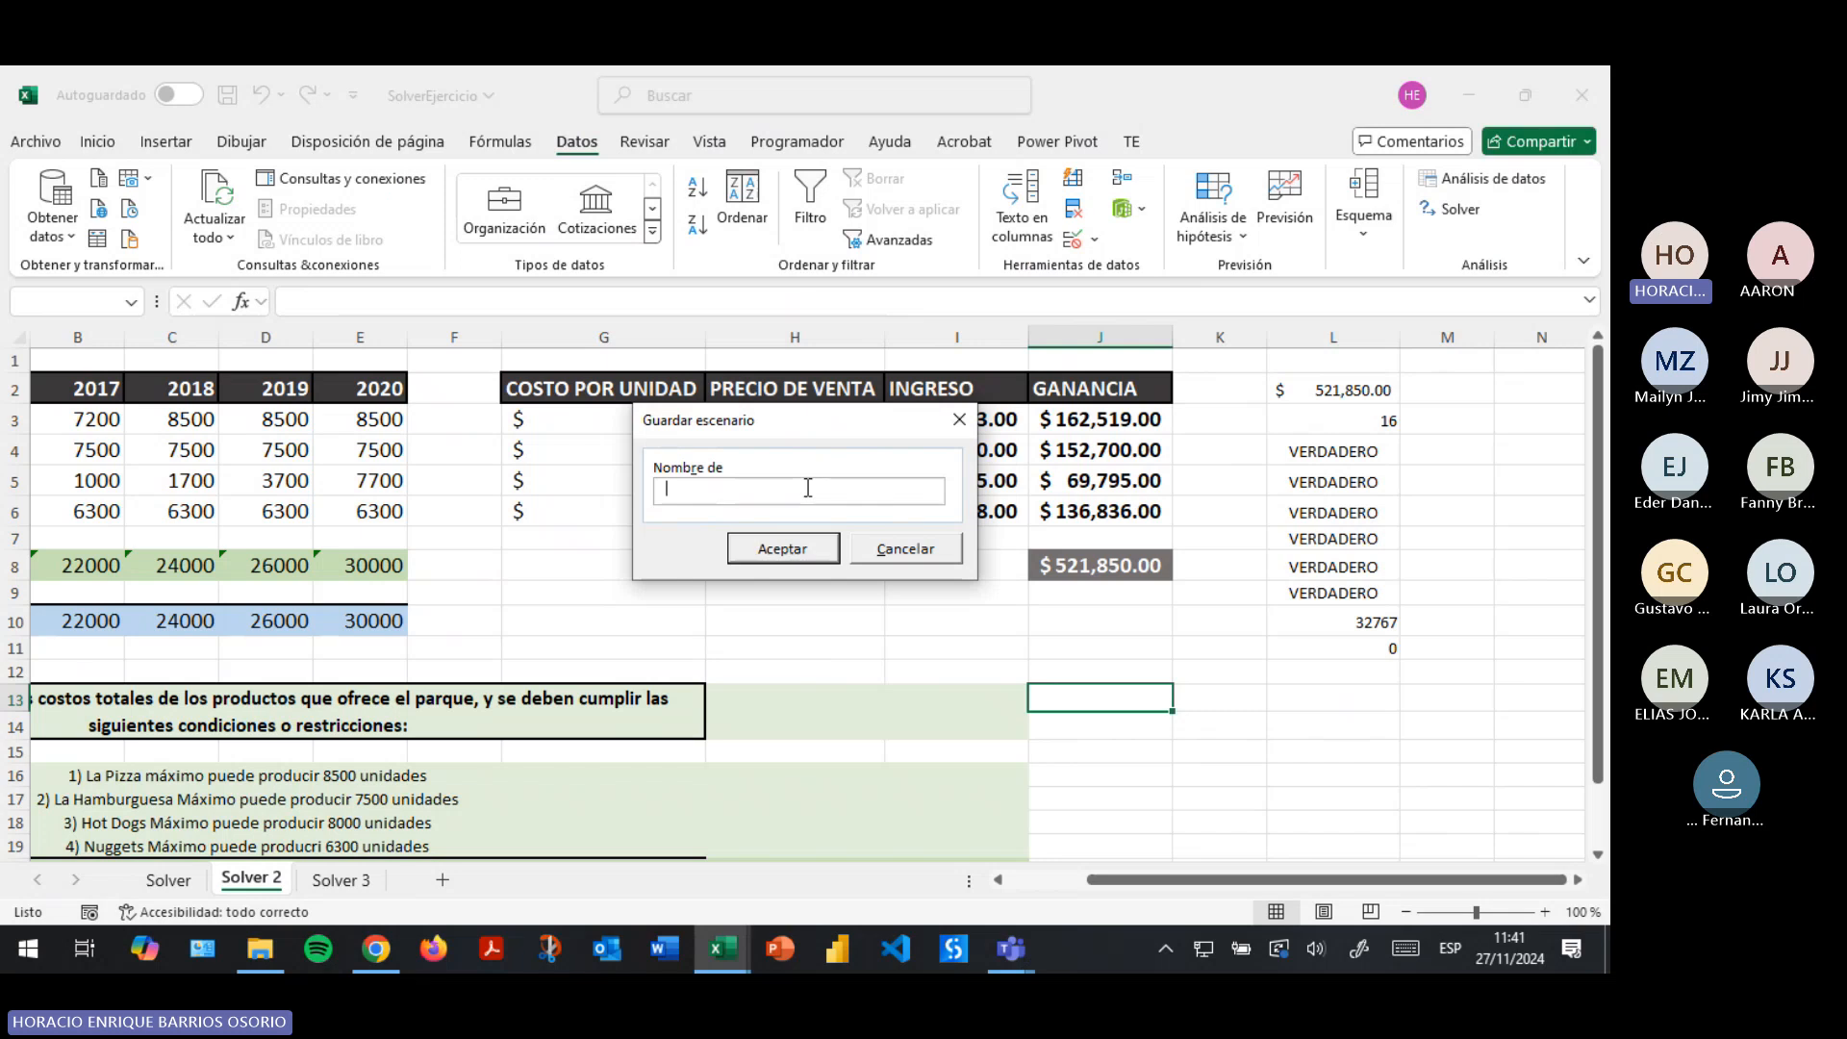
{"action": "type", "text": "Maximizar arGanancia"}
{"action": "key", "text": "Return"}
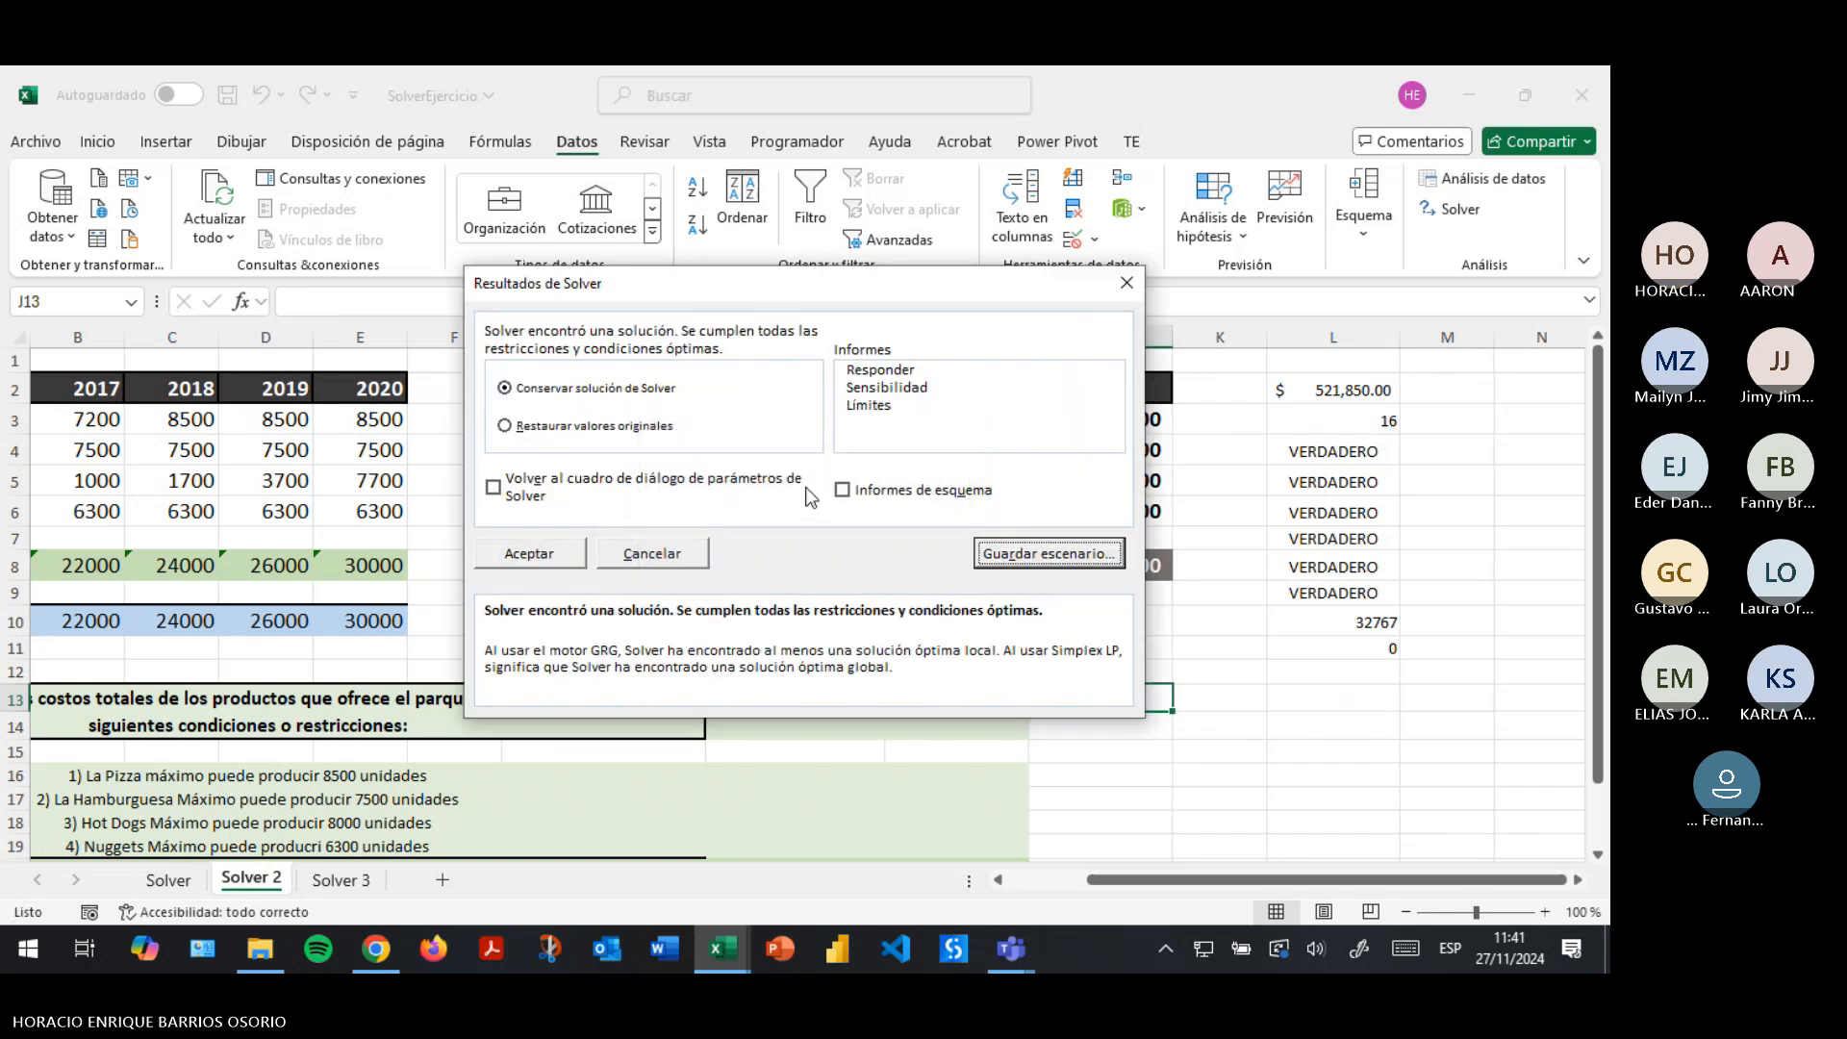
{"action": "left_click", "coordinate": [1126, 281]}
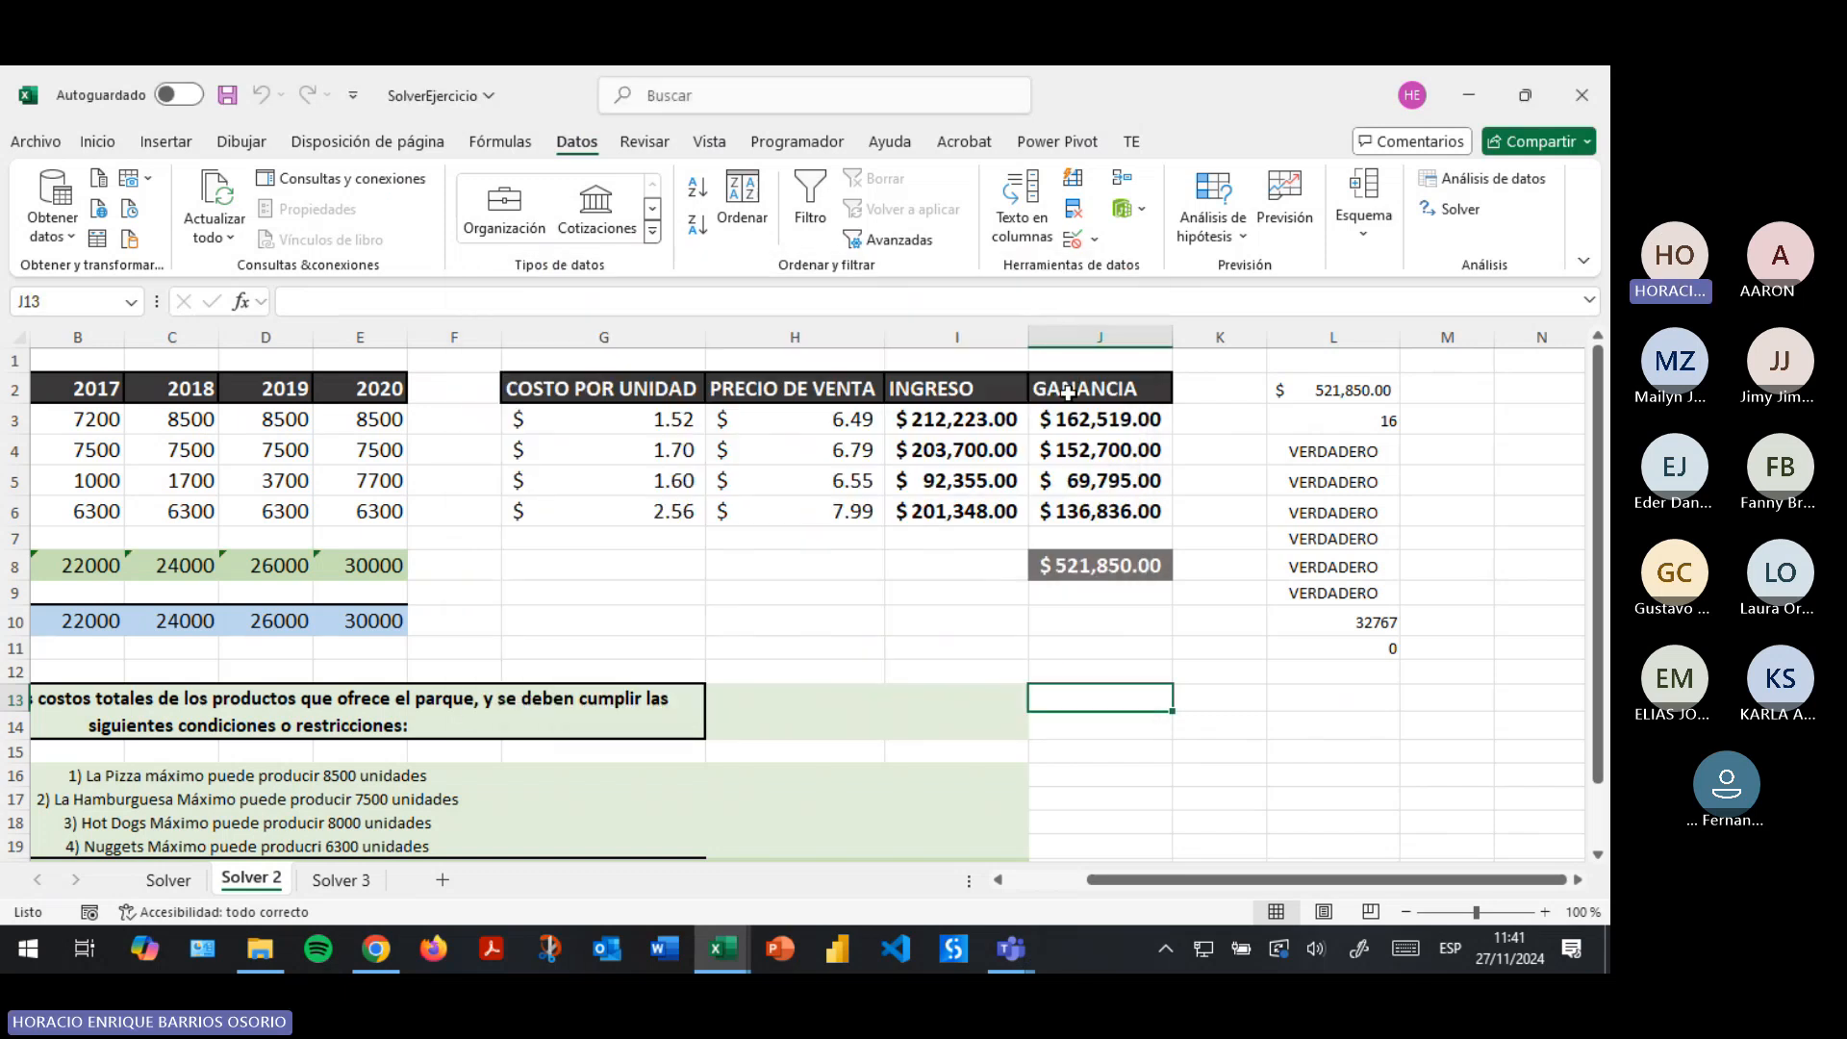
Open the Scenario Manager to examine the MaximizarGanancias scenario, moving the window clear of the table's upper rows.
{"action": "left_click", "coordinate": [1231, 238]}
{"action": "left_click", "coordinate": [1260, 272]}
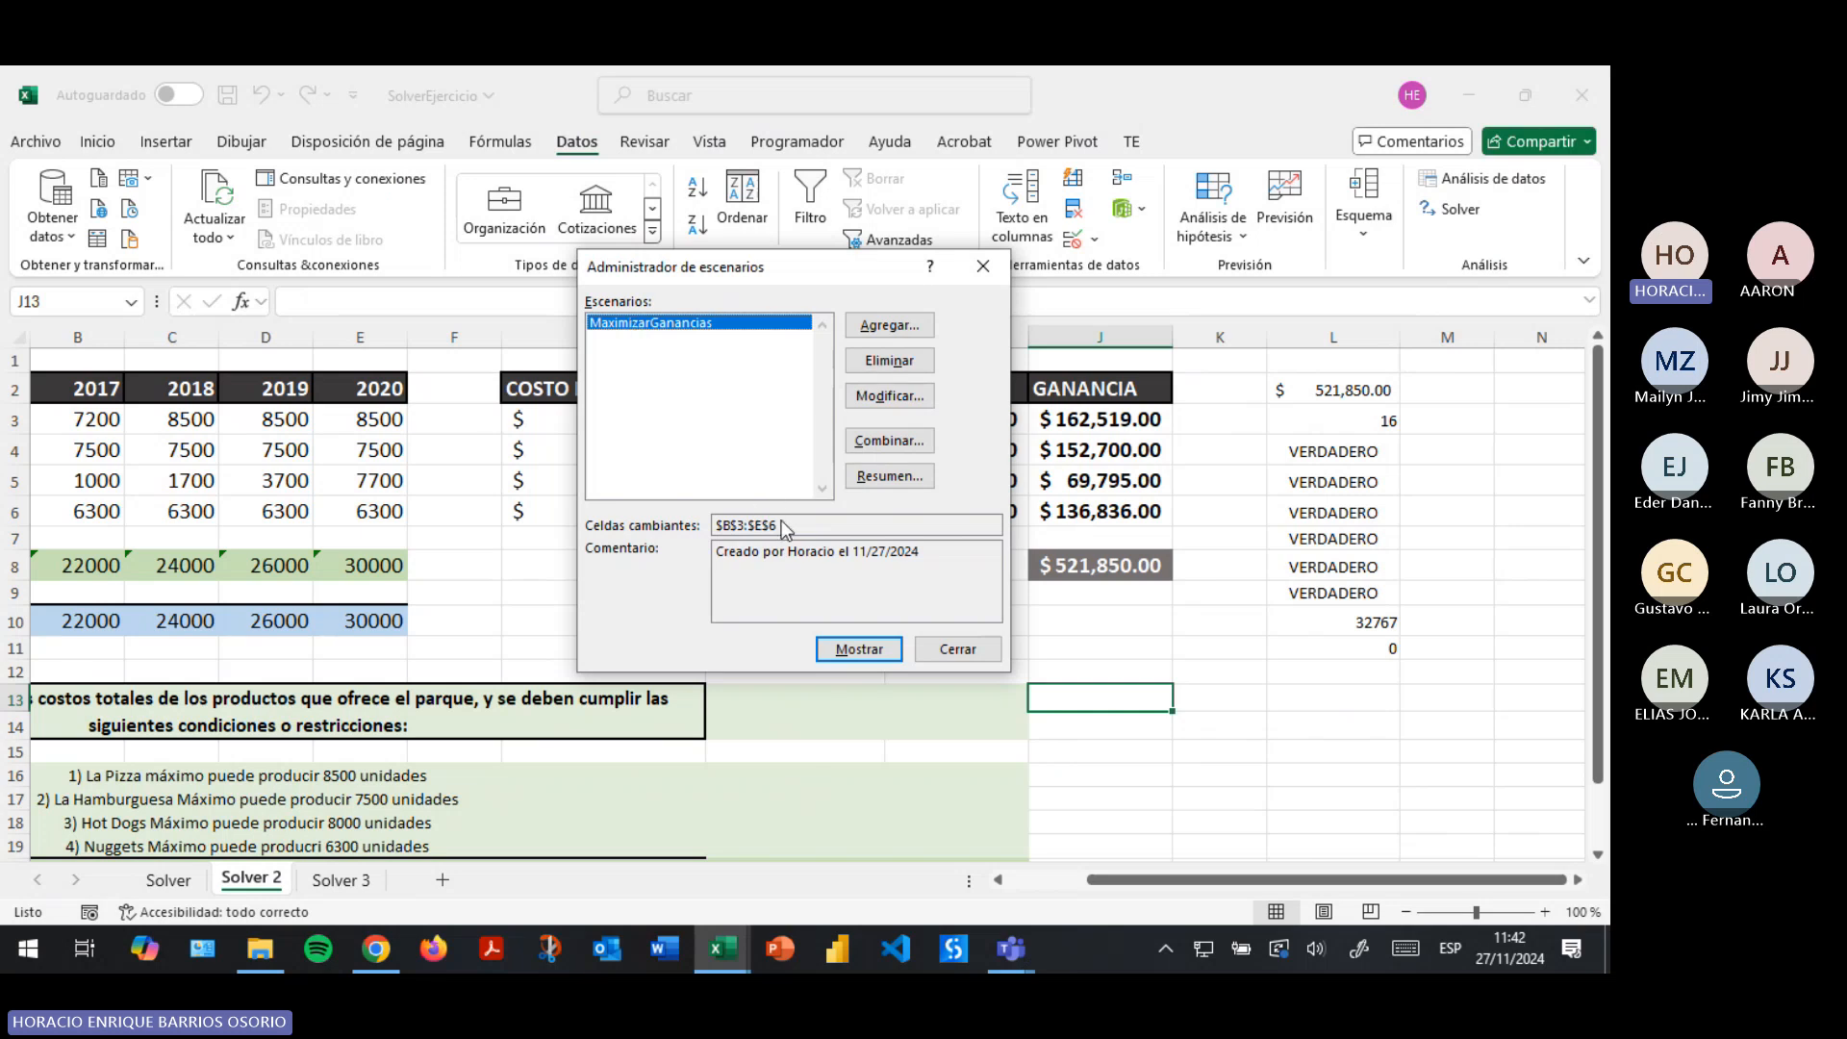
{"action": "left_click_drag", "start_coordinate": [673, 266], "coordinate": [558, 445]}
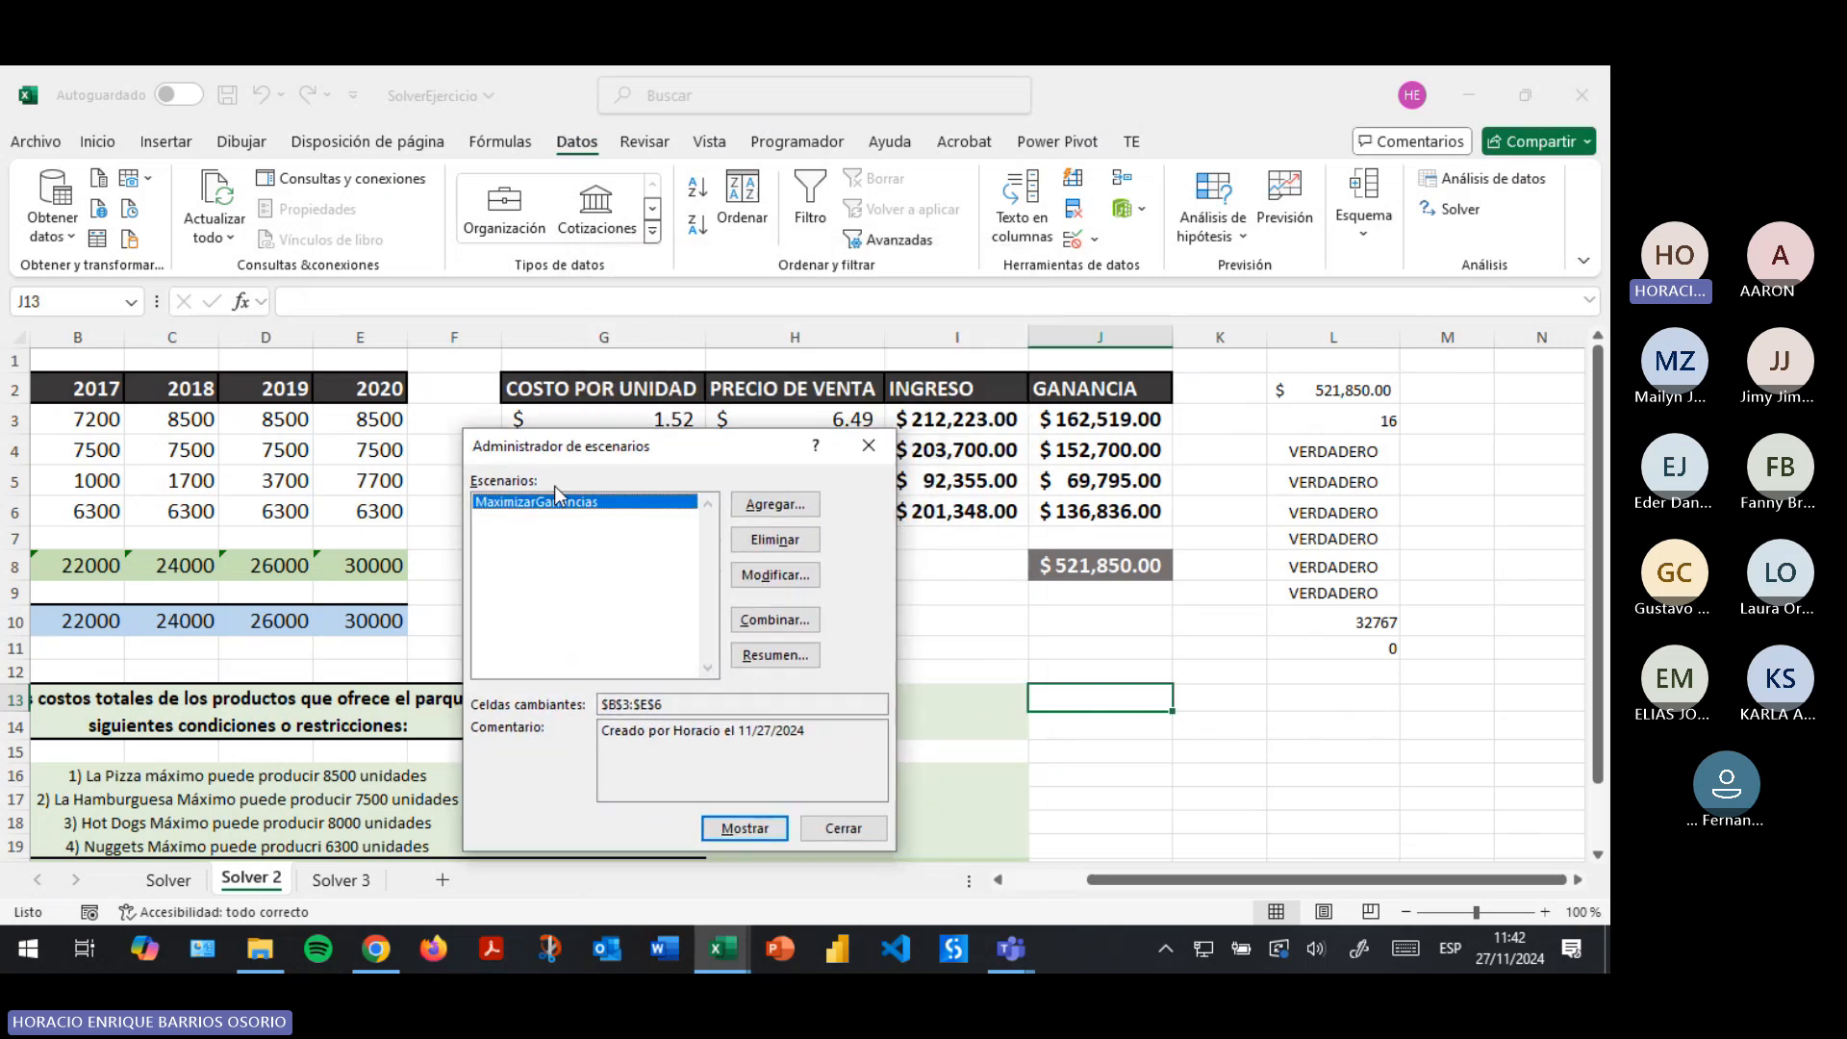
Show the MaximizarGanancias scenario on the sheet and close the Scenario Manager.
{"action": "left_click", "coordinate": [740, 829]}
{"action": "left_click", "coordinate": [844, 829]}
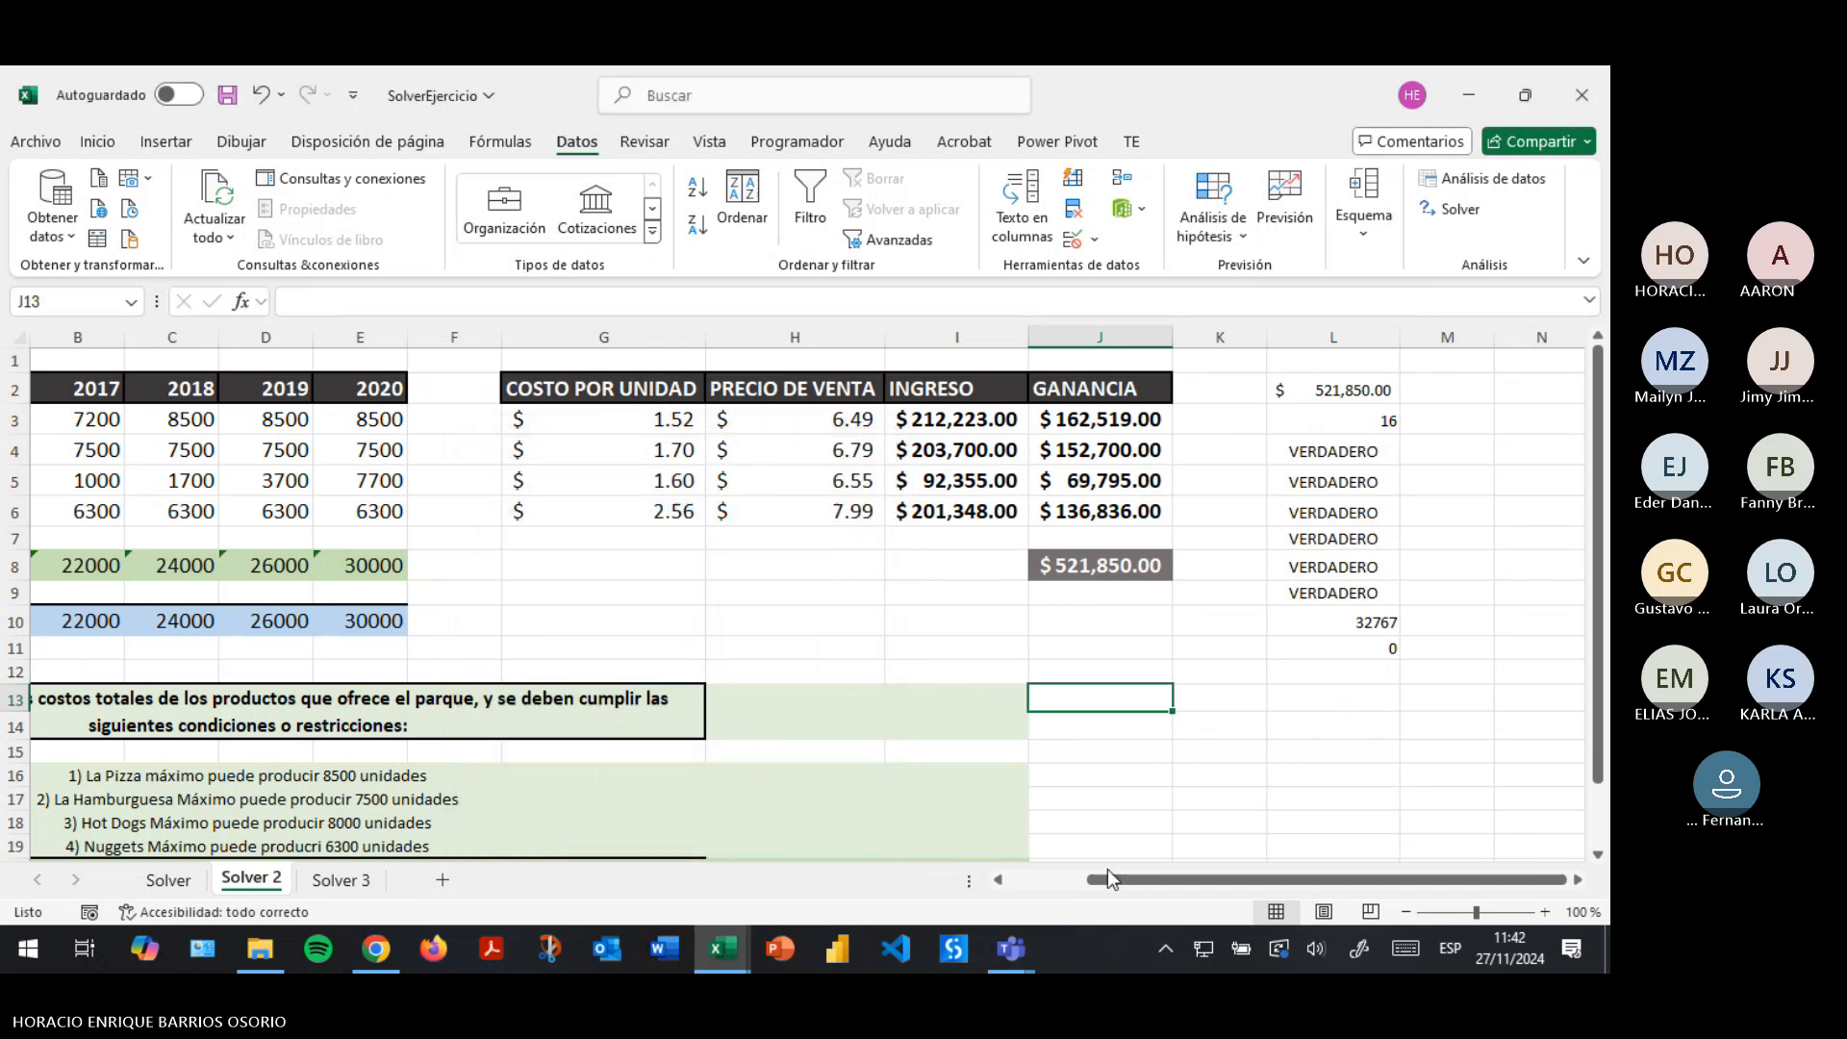
Overwrite the production quantities in B3, B4:D4 and D5:E5 with 1.
{"action": "left_click_drag", "start_coordinate": [1133, 879], "coordinate": [1008, 879]}
{"action": "left_click", "coordinate": [352, 427]}
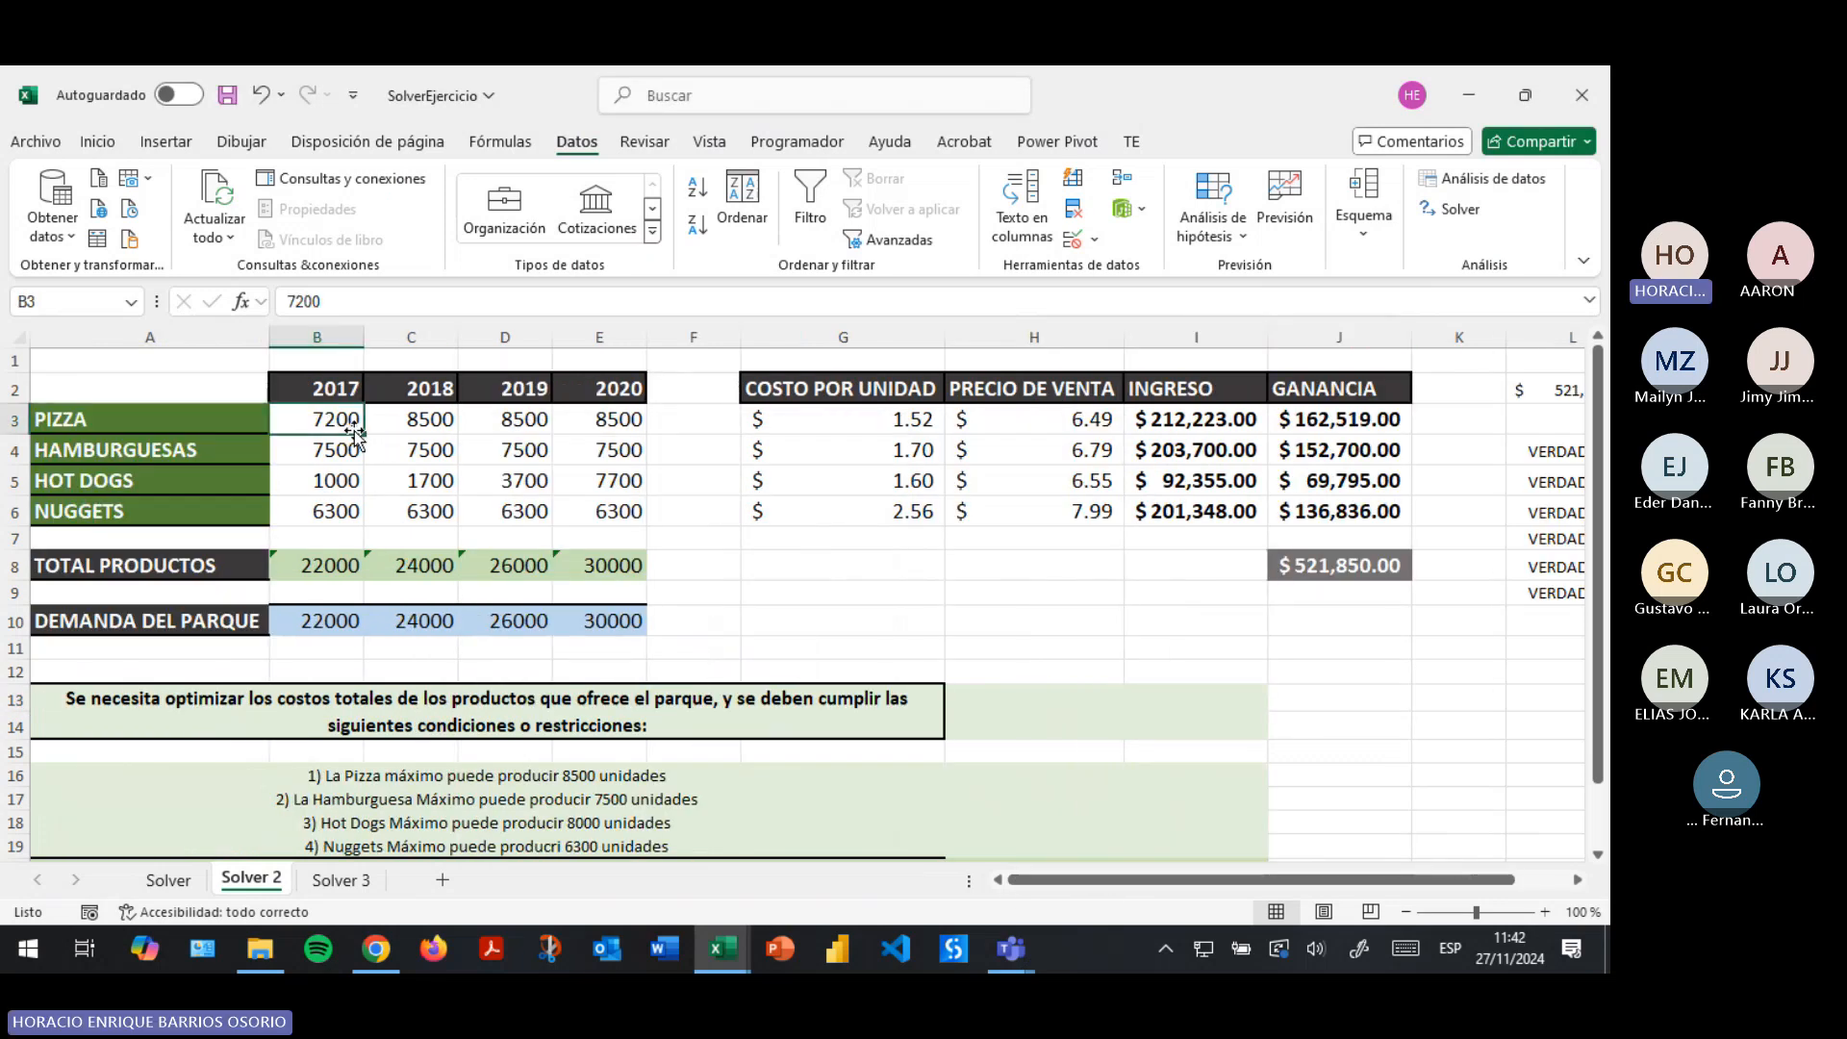
{"action": "type", "text": "1"}
{"action": "key", "text": "Return"}
{"action": "type", "text": "1"}
{"action": "key", "text": "Tab"}
{"action": "type", "text": "1"}
{"action": "key", "text": "Tab"}
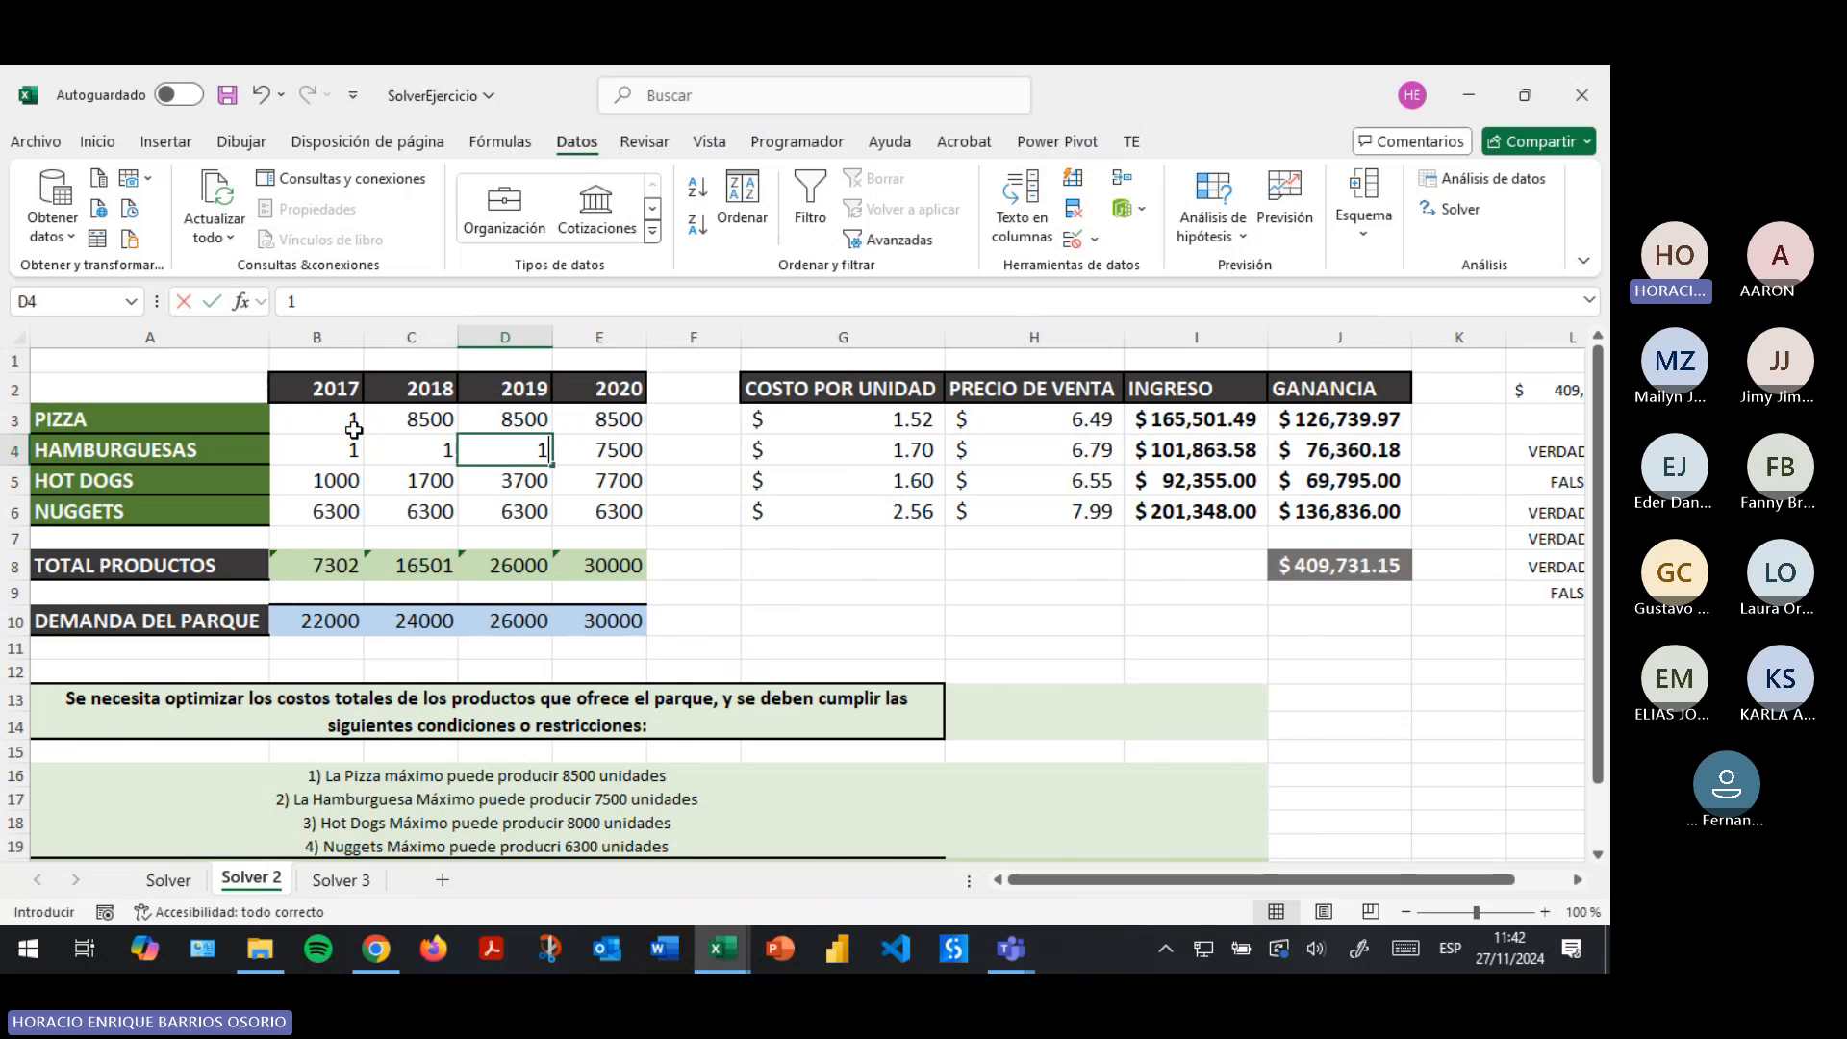
{"action": "type", "text": "1"}
{"action": "key", "text": "Down"}
{"action": "type", "text": "1"}
{"action": "key", "text": "Tab"}
{"action": "type", "text": "1"}
{"action": "key", "text": "Down"}
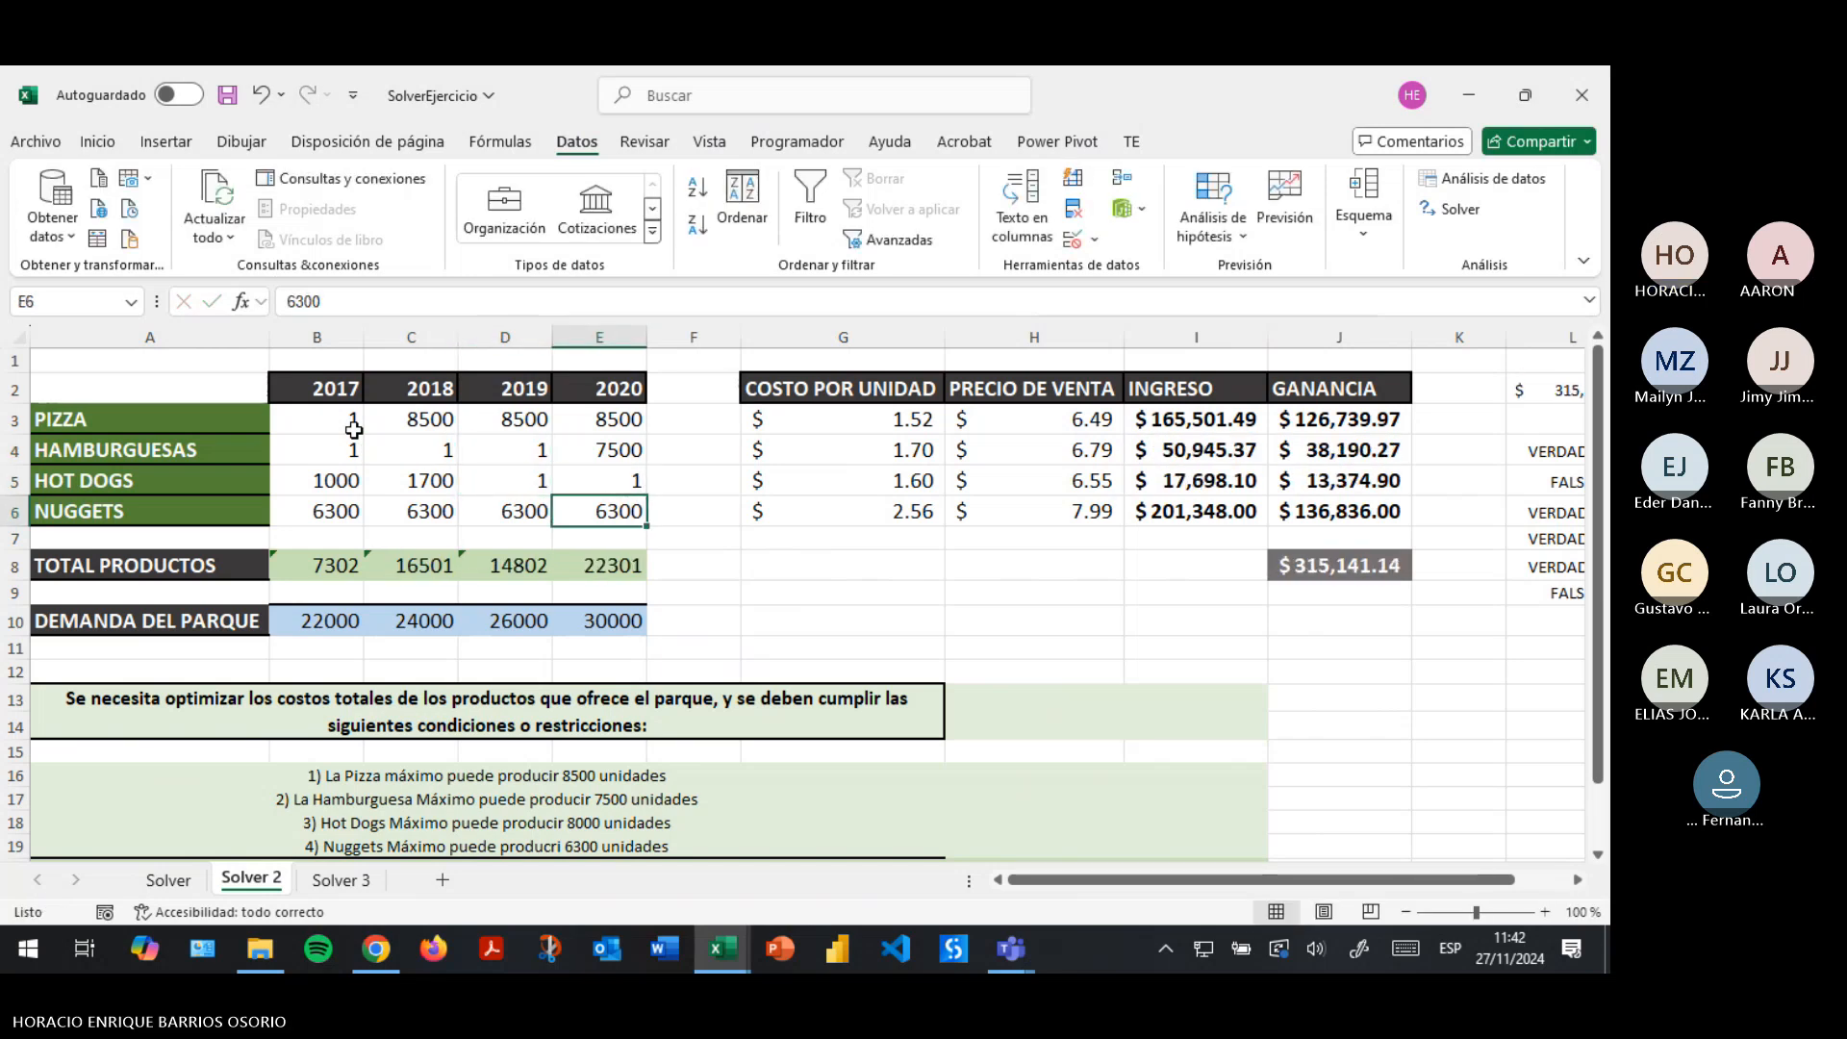
Restore the optimized quantities by showing the MaximizarGanancias scenario from the Scenario Manager, and close the manager.
{"action": "left_click", "coordinate": [1246, 224]}
{"action": "left_click", "coordinate": [1279, 268]}
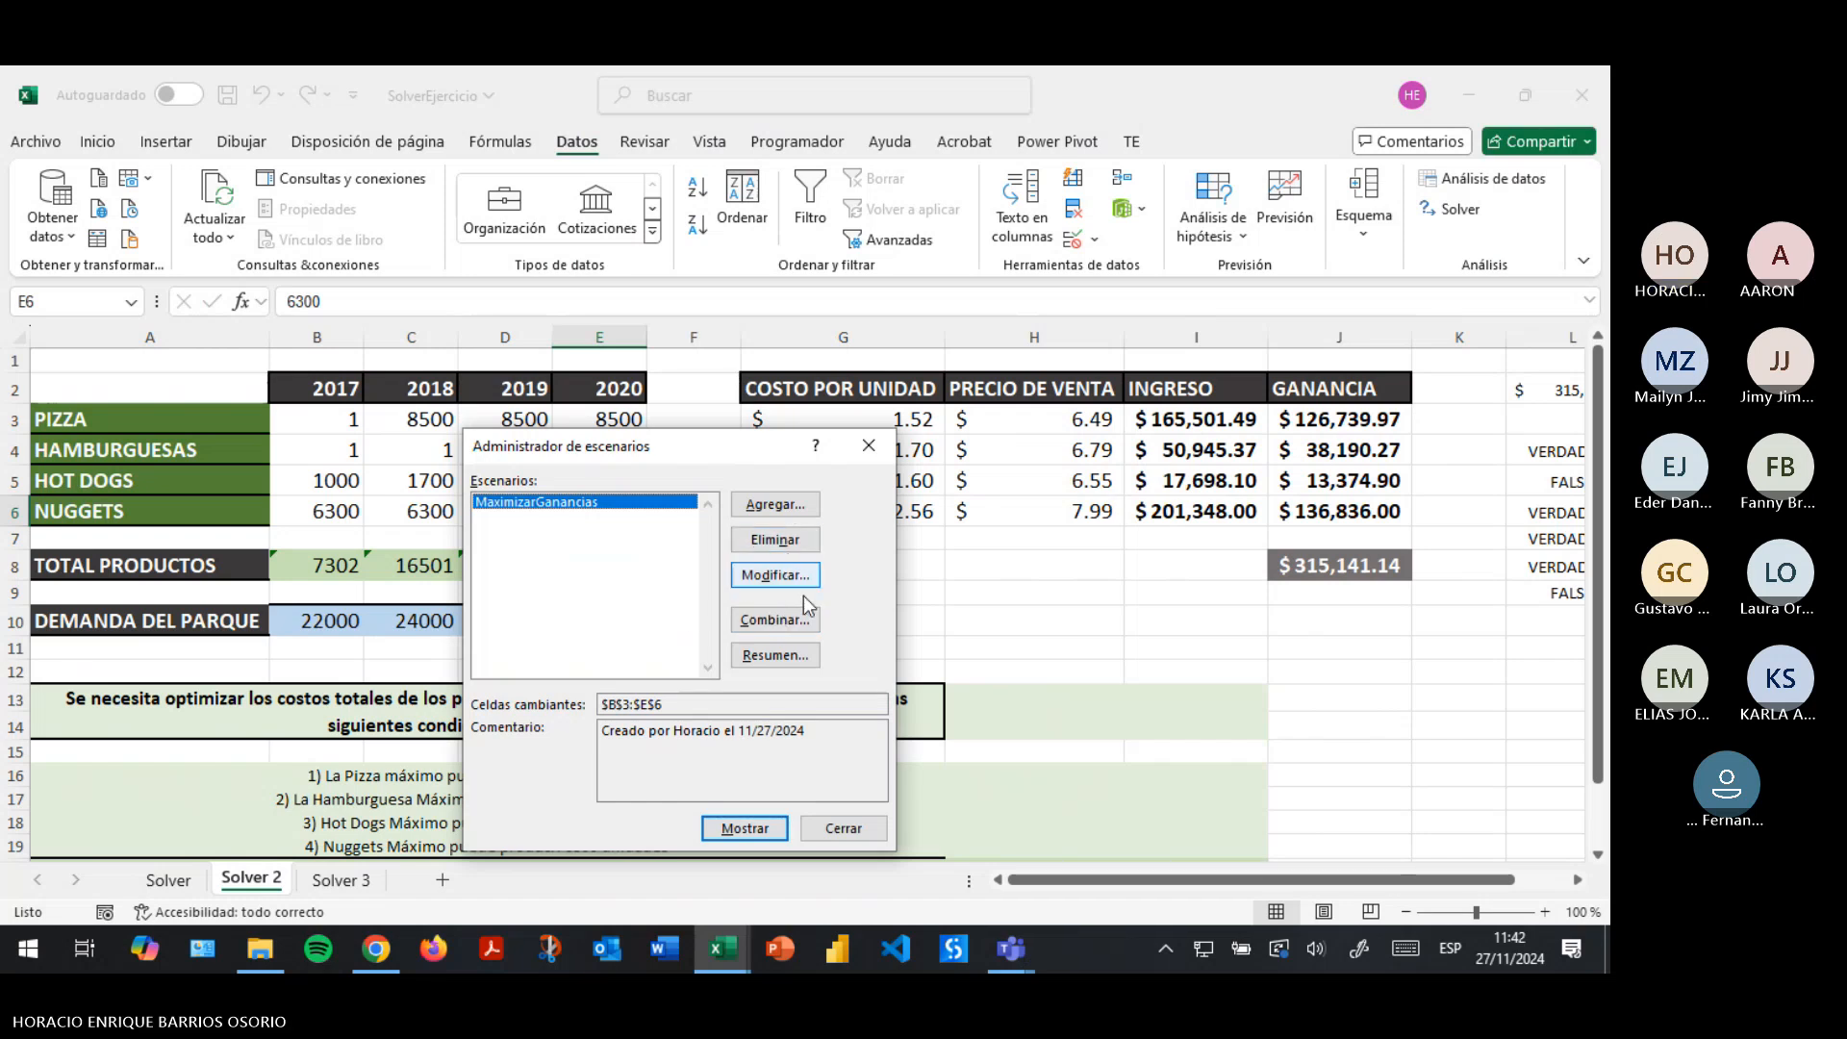
{"action": "left_click", "coordinate": [744, 828]}
{"action": "left_click", "coordinate": [854, 828]}
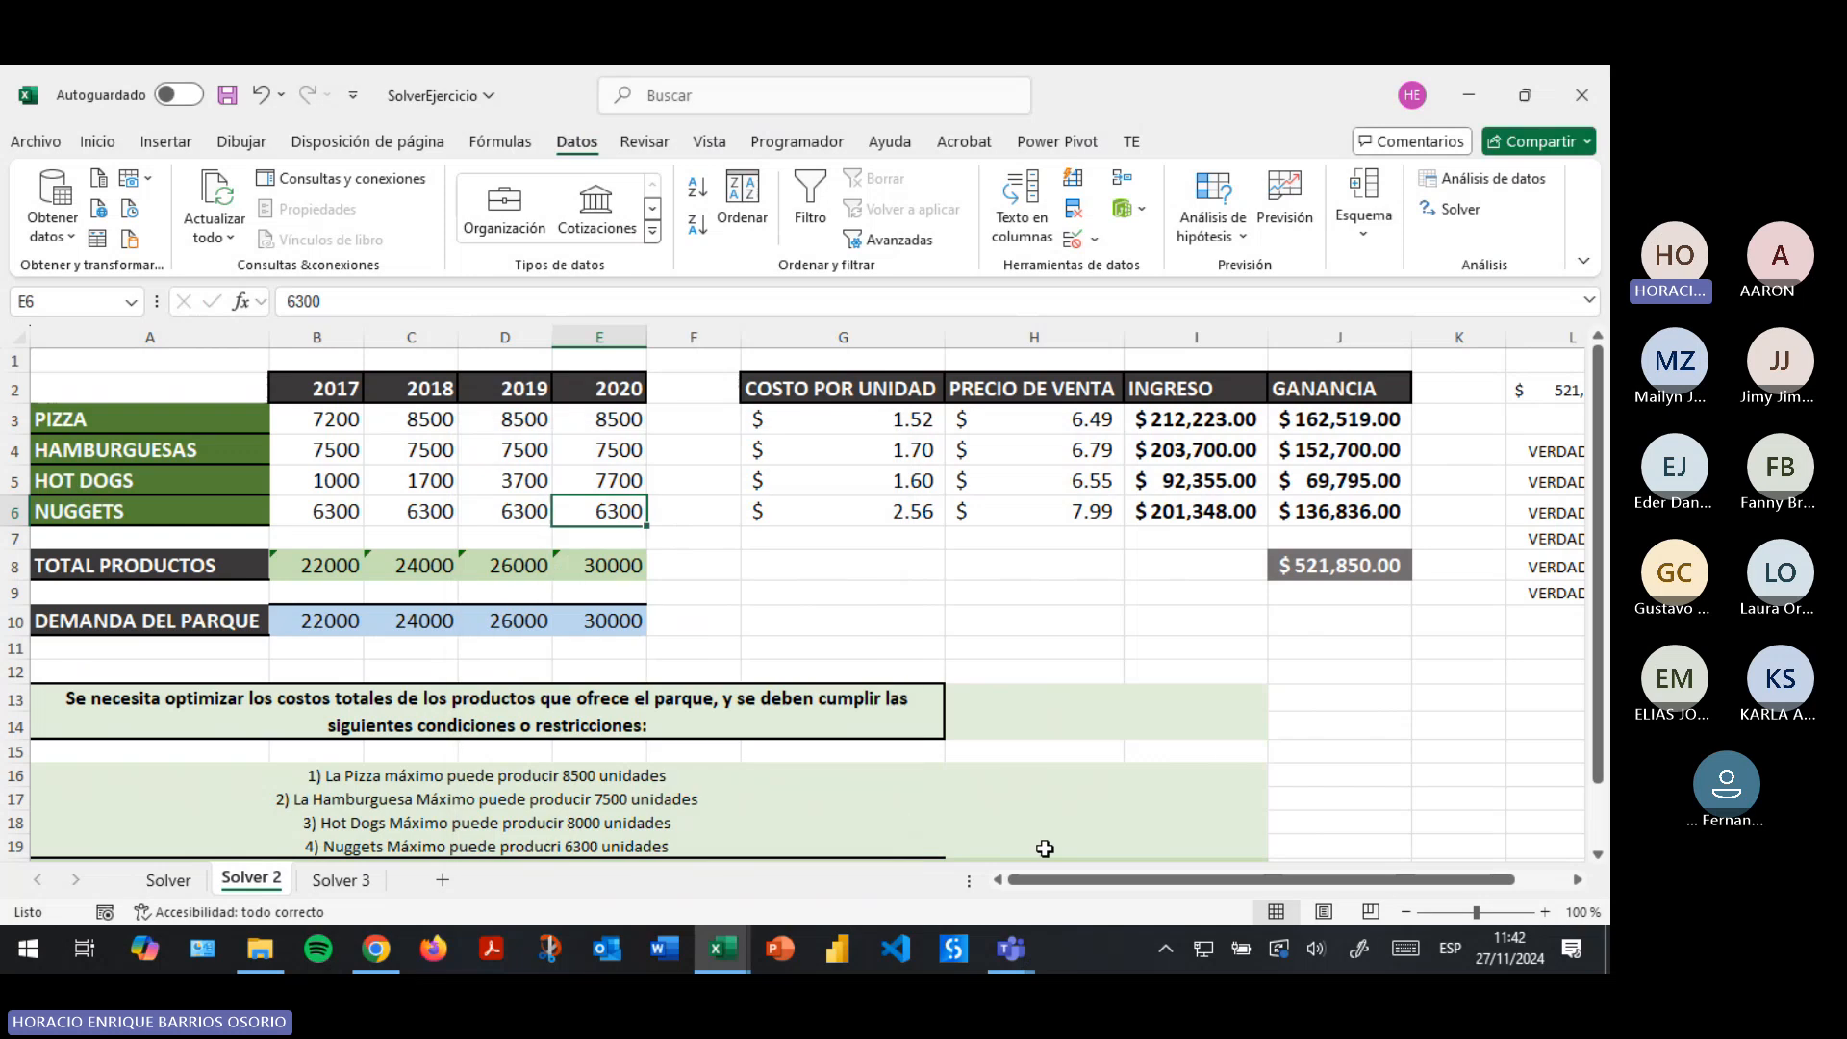
Save the SolverEjercicio workbook and close it, returning to the Escenarios budget workbook.
{"action": "left_click_drag", "start_coordinate": [1117, 879], "coordinate": [1169, 878]}
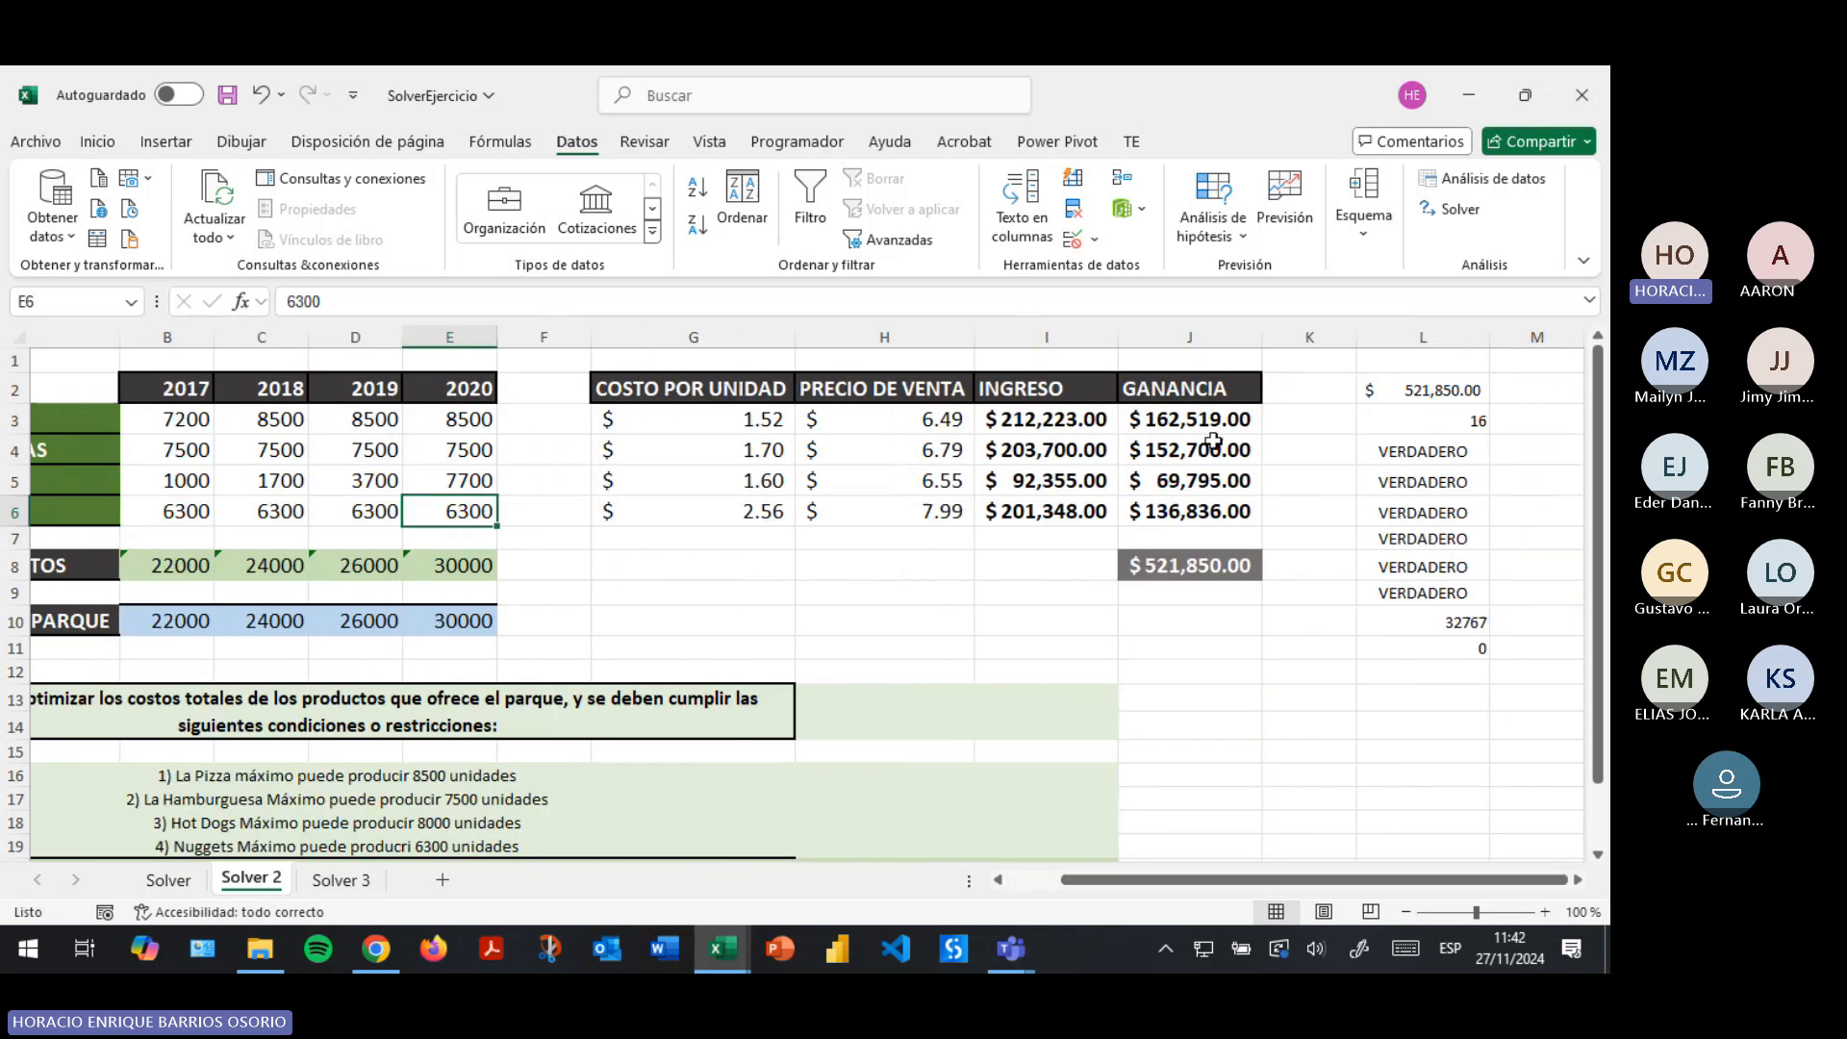
{"action": "left_click", "coordinate": [227, 94]}
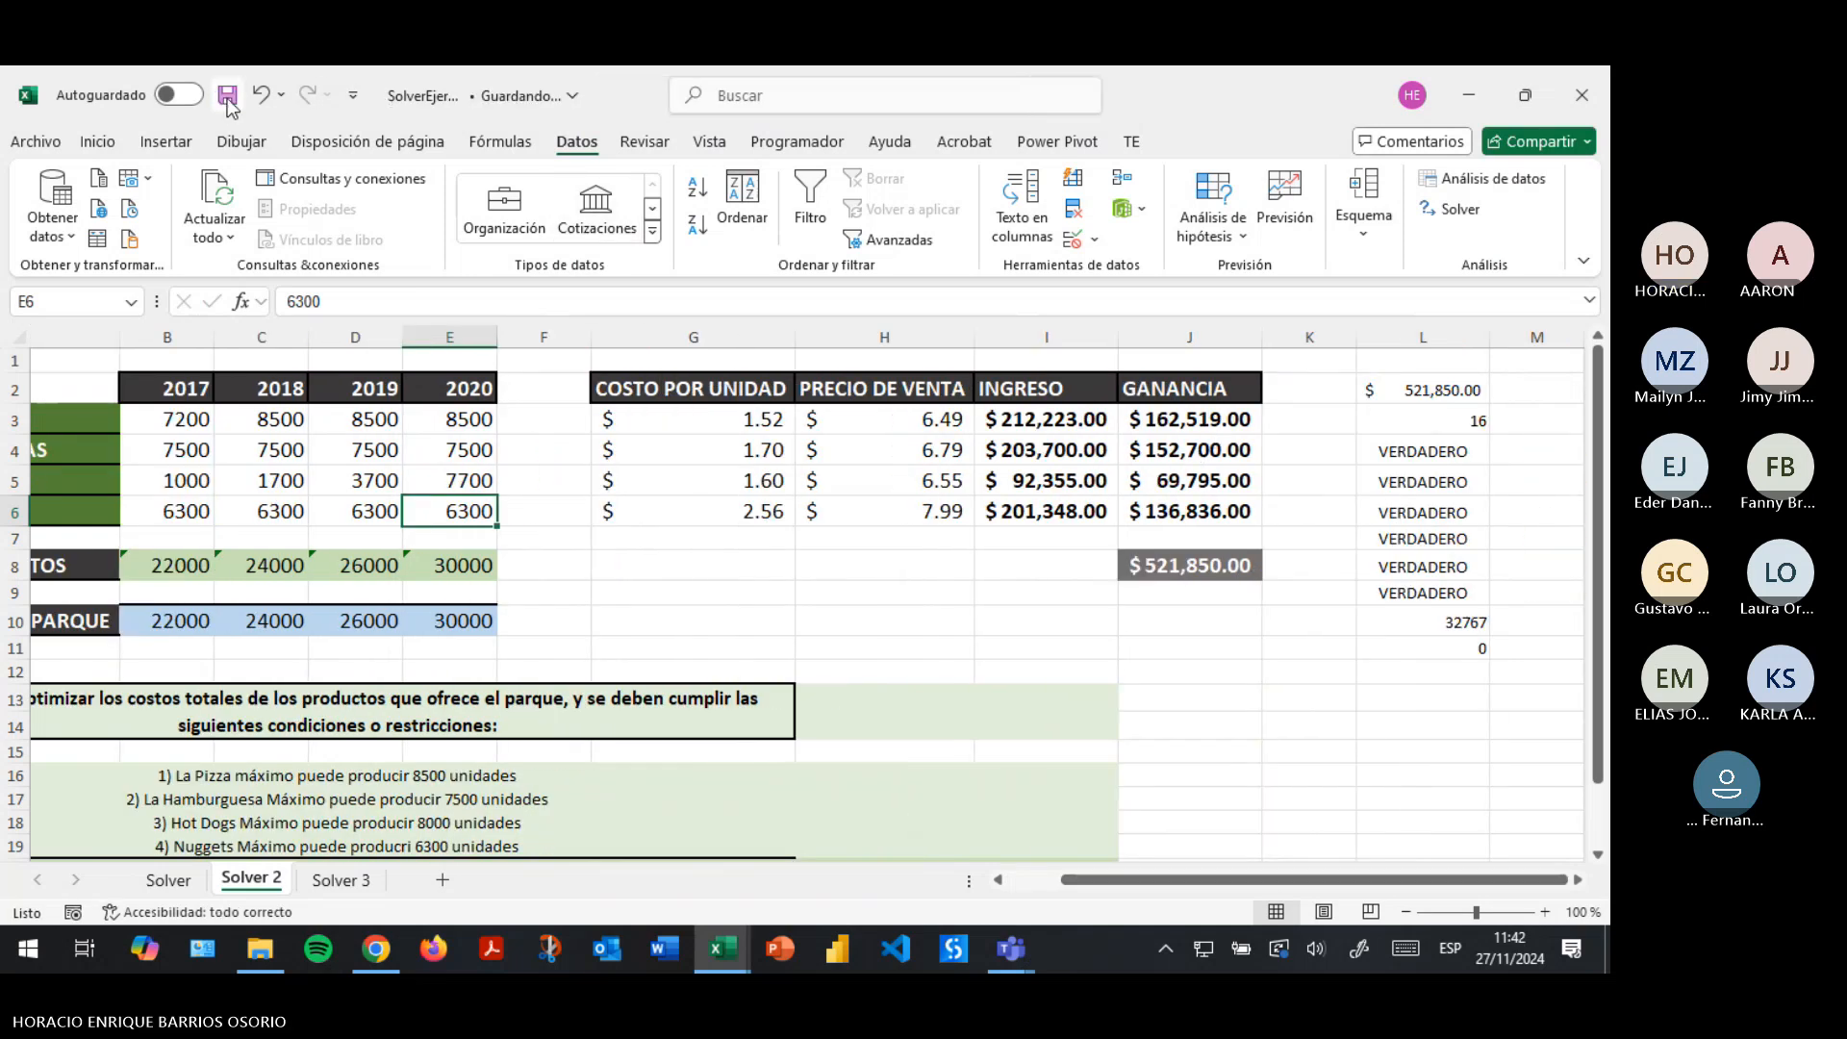
{"action": "left_click", "coordinate": [1578, 92]}
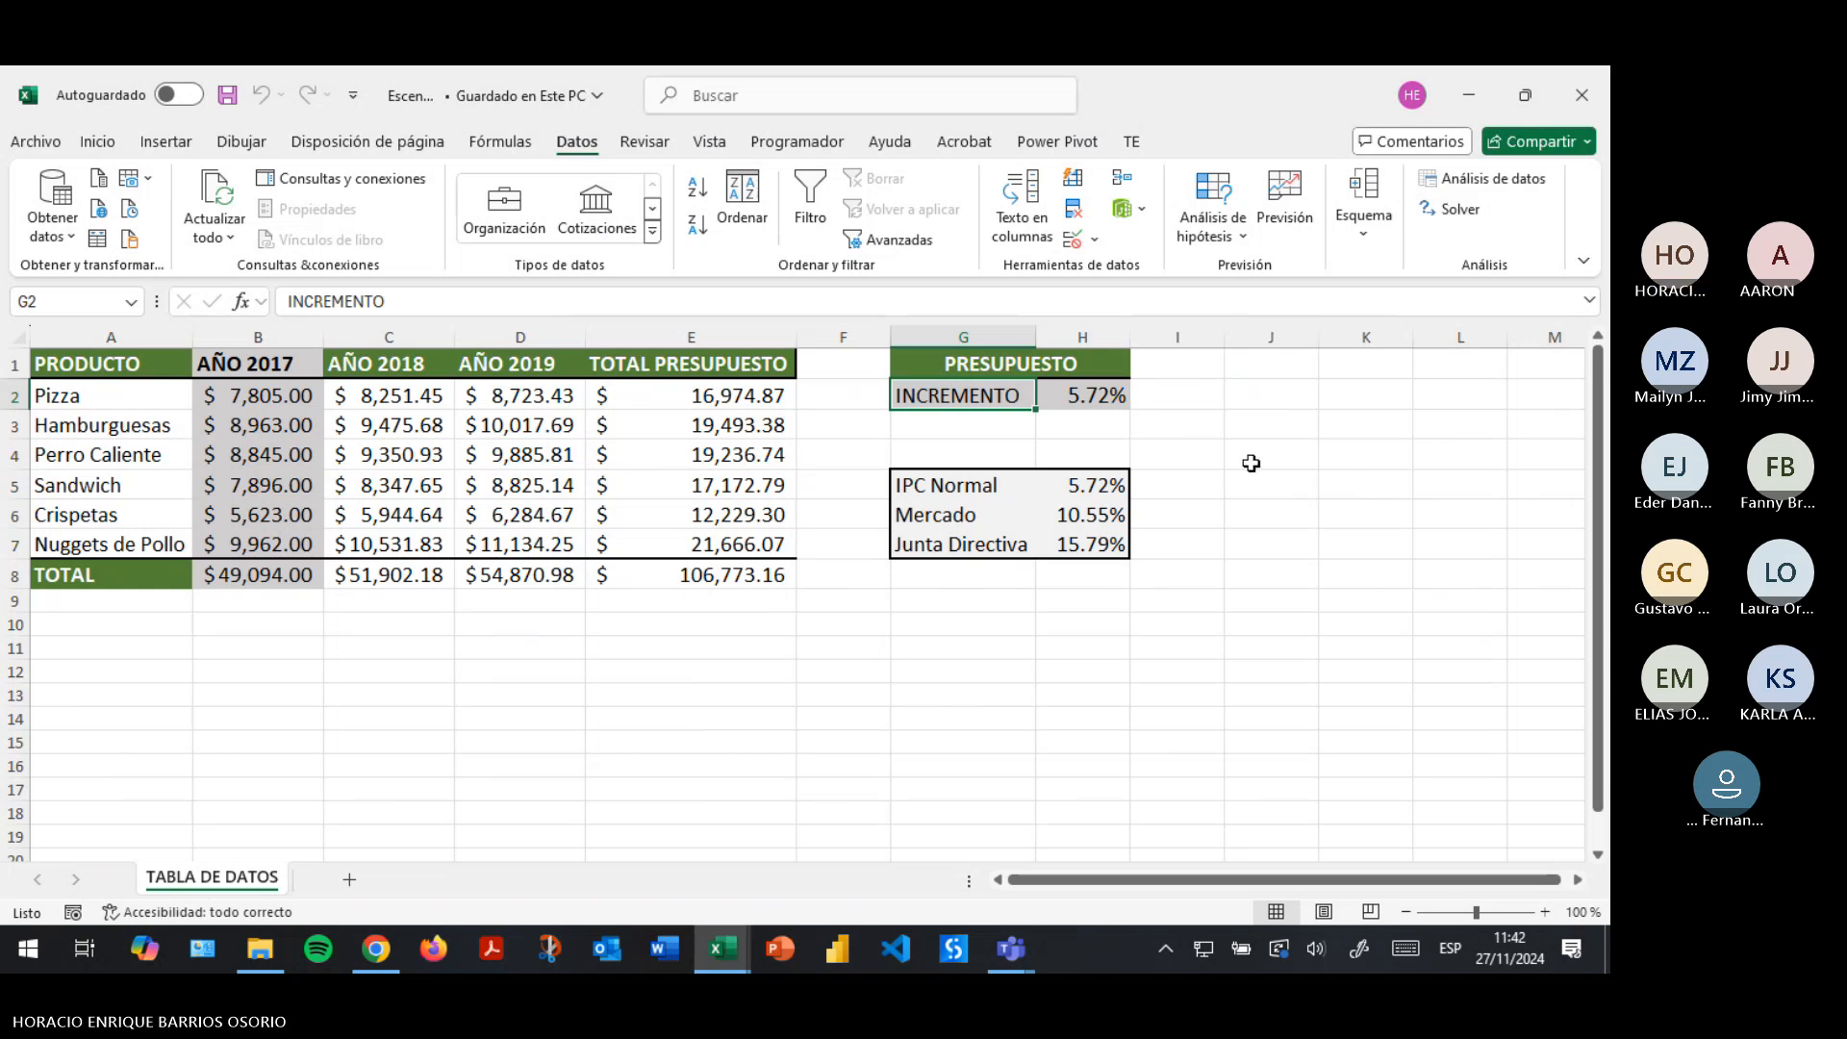
Select the INCREMENTO rate in H2 and open the Scenario Manager, keeping its window clear of the rates table.
{"action": "left_click", "coordinate": [1097, 388]}
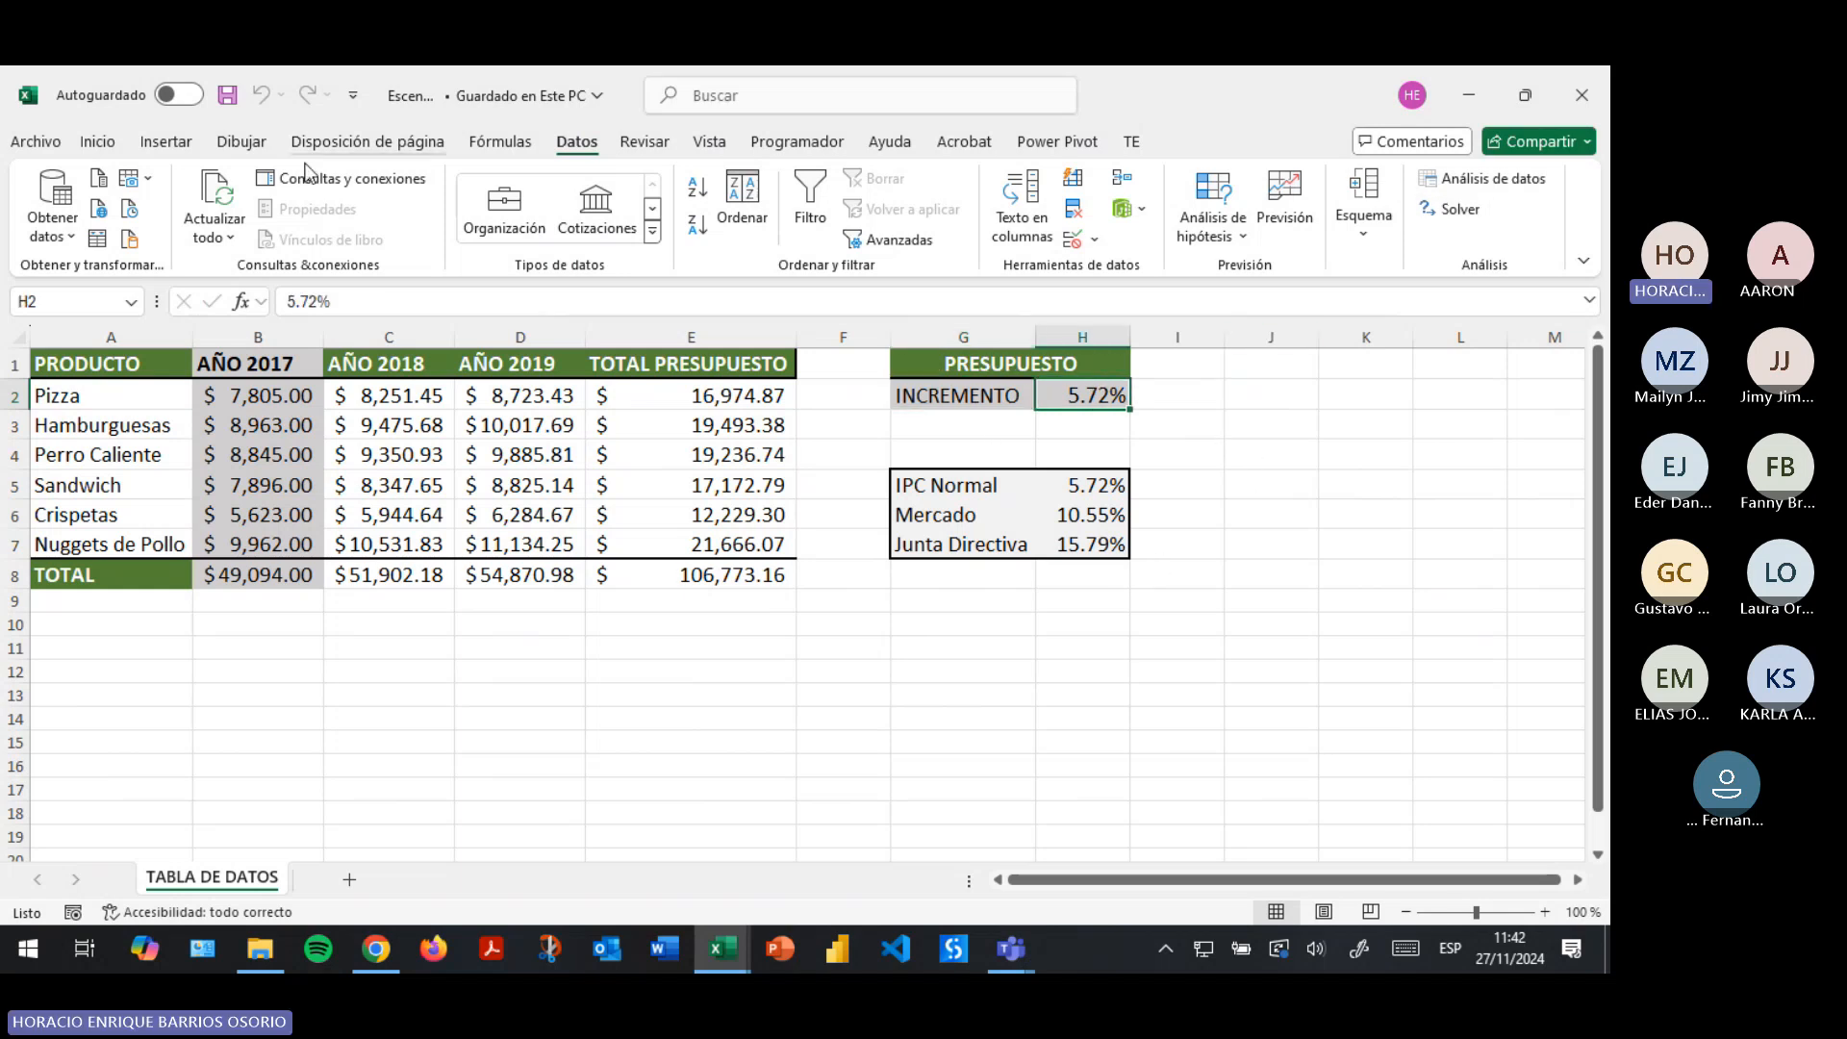
{"action": "left_click", "coordinate": [1241, 238]}
{"action": "left_click", "coordinate": [1248, 273]}
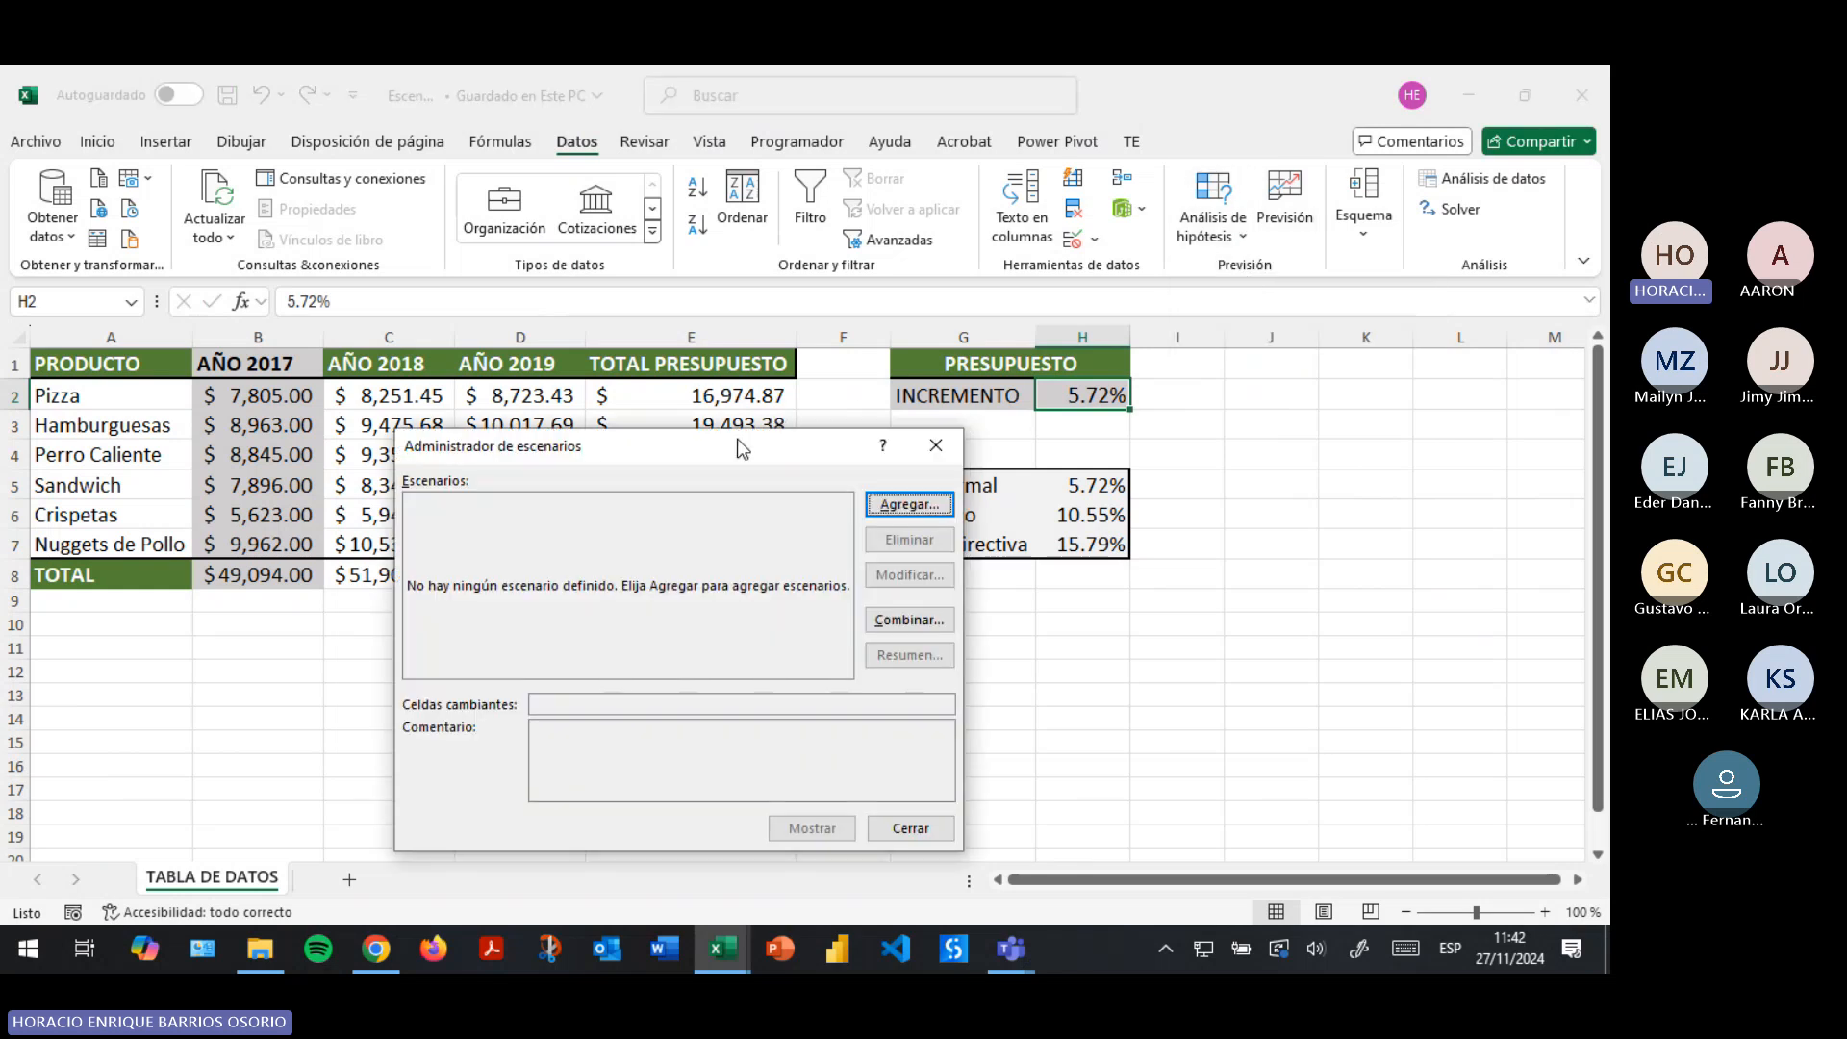
{"action": "left_click_drag", "start_coordinate": [737, 439], "coordinate": [666, 438]}
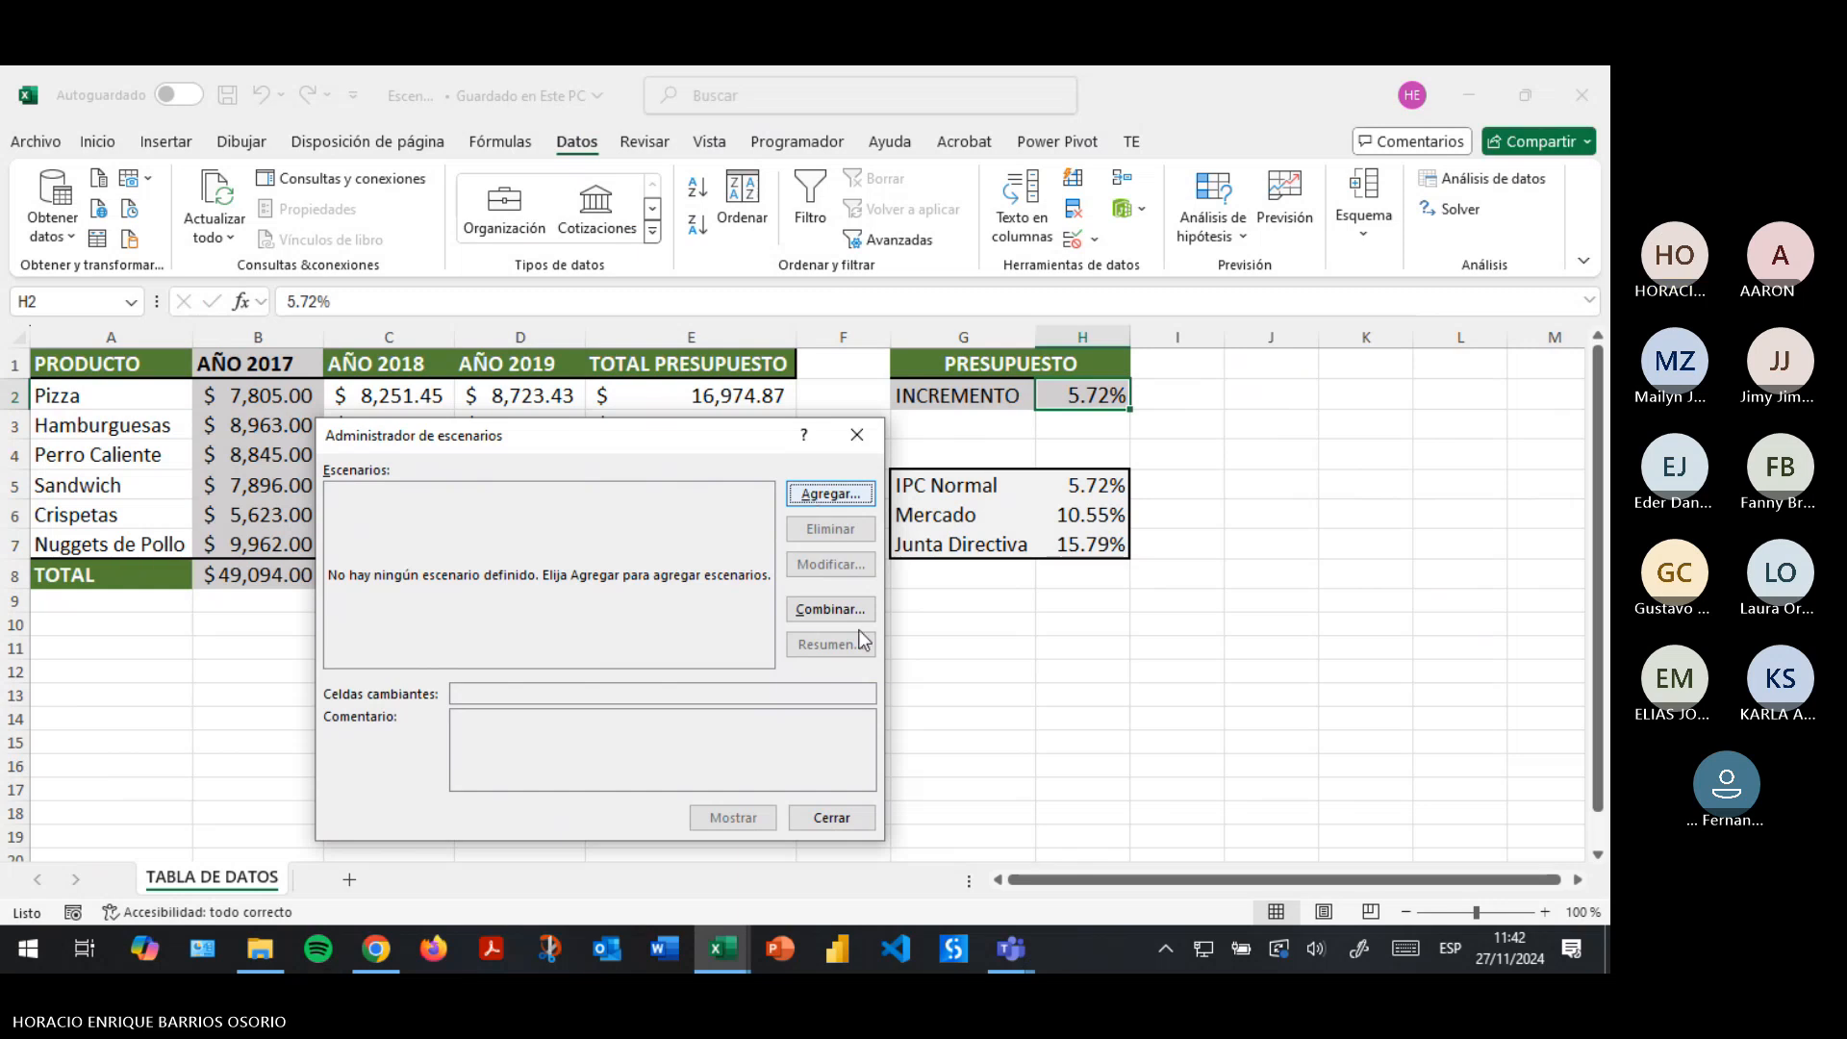
Start a new scenario named Escenario IPC Normal with H2 as its changing cell.
{"action": "left_click", "coordinate": [828, 498]}
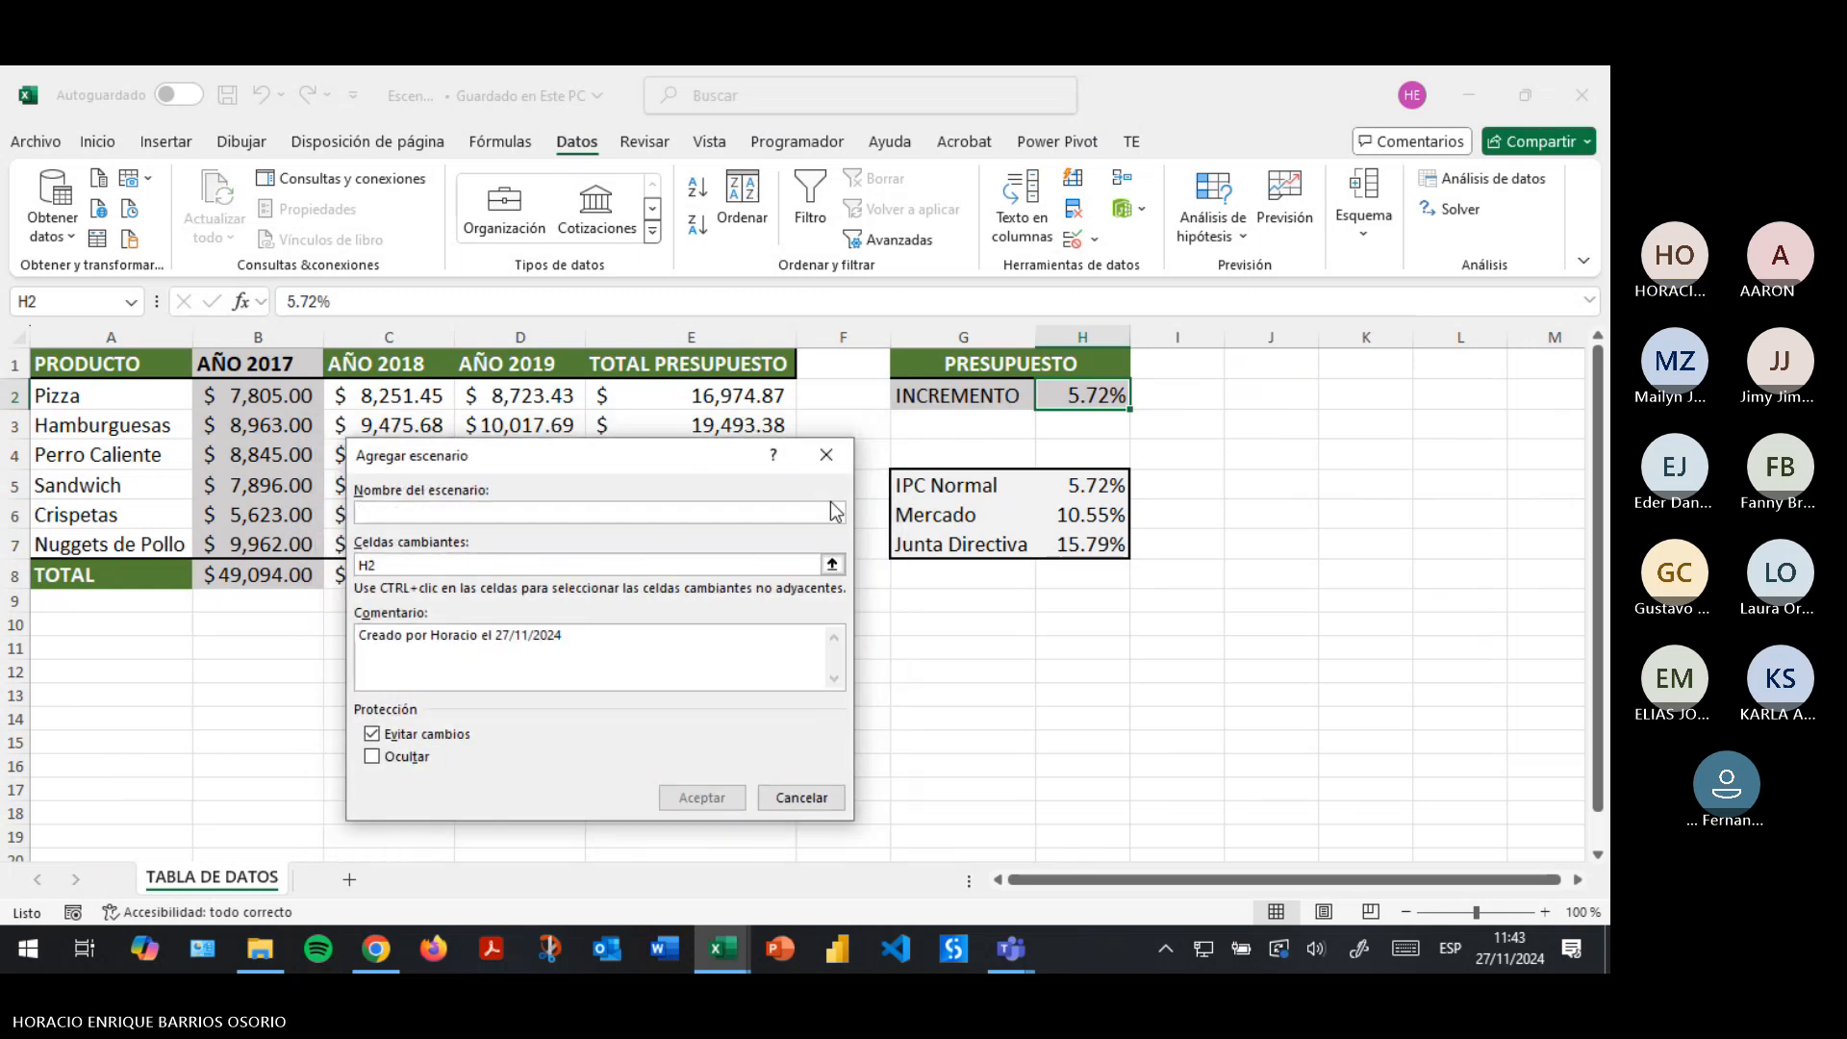
{"action": "left_click_drag", "start_coordinate": [646, 448], "coordinate": [604, 394]}
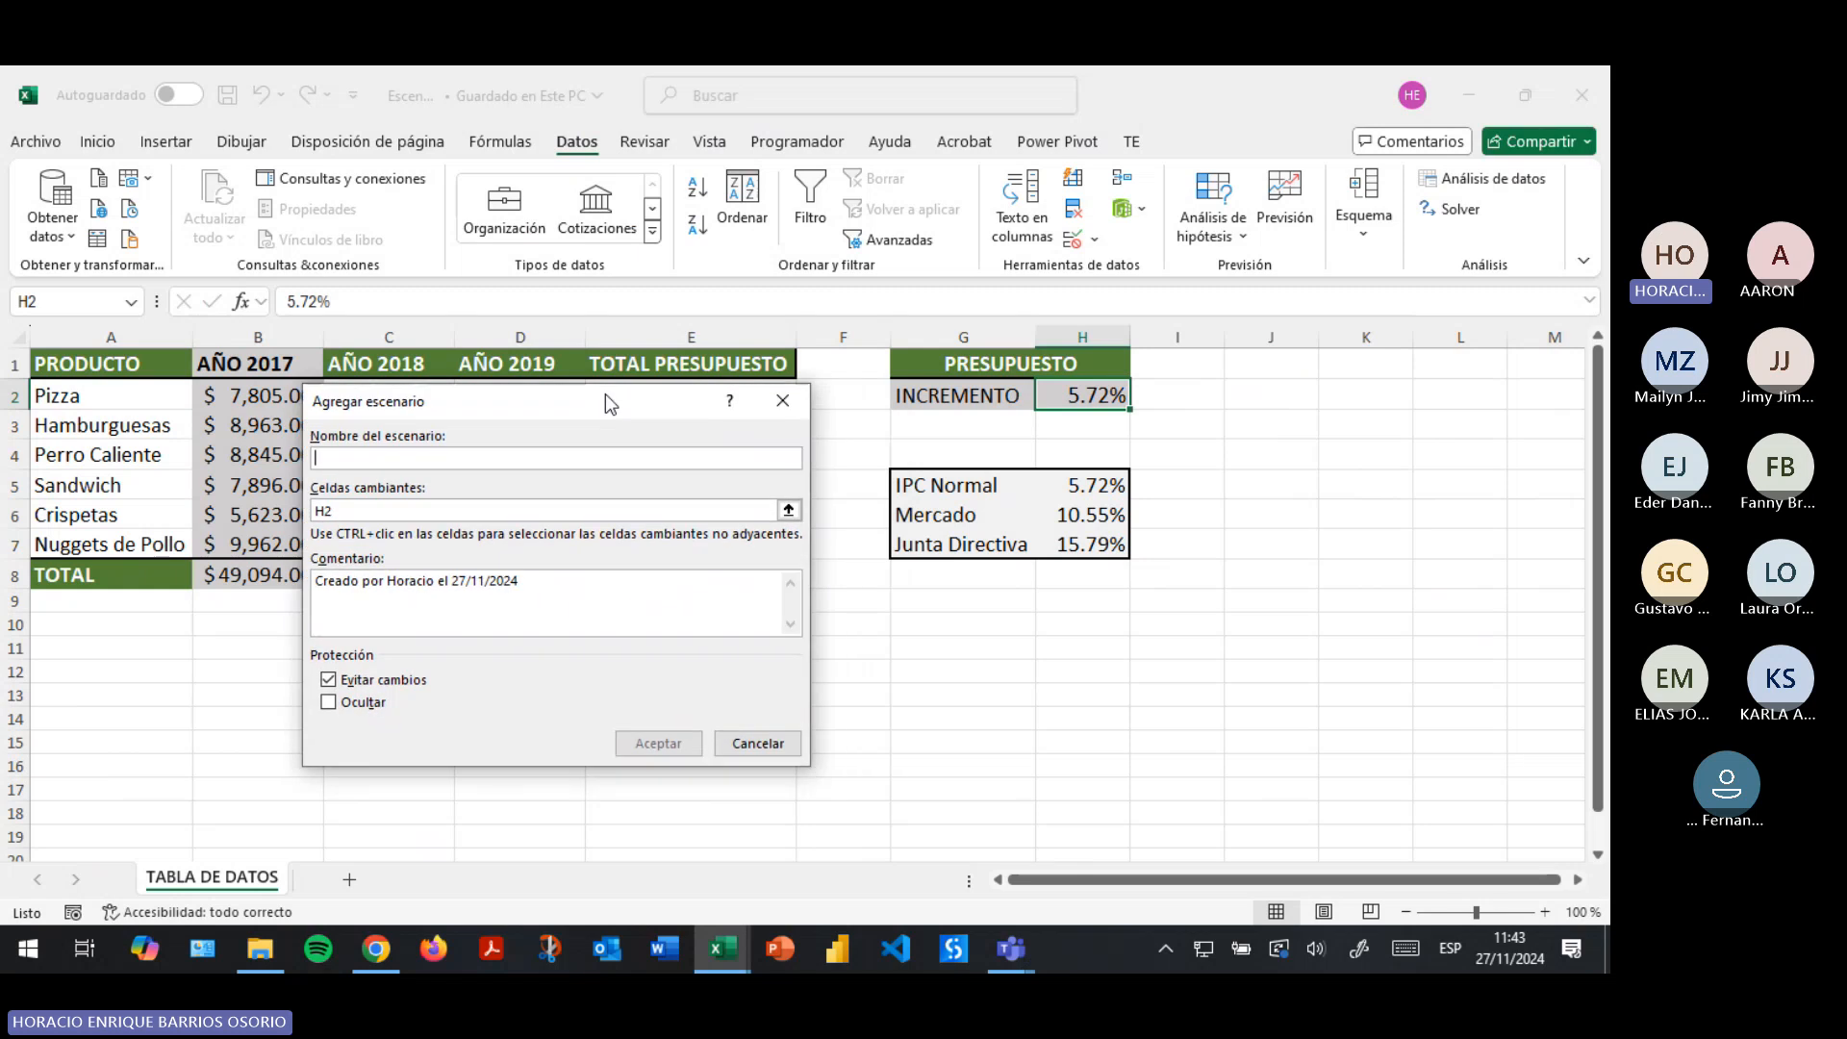
{"action": "type", "text": "Escenario"}
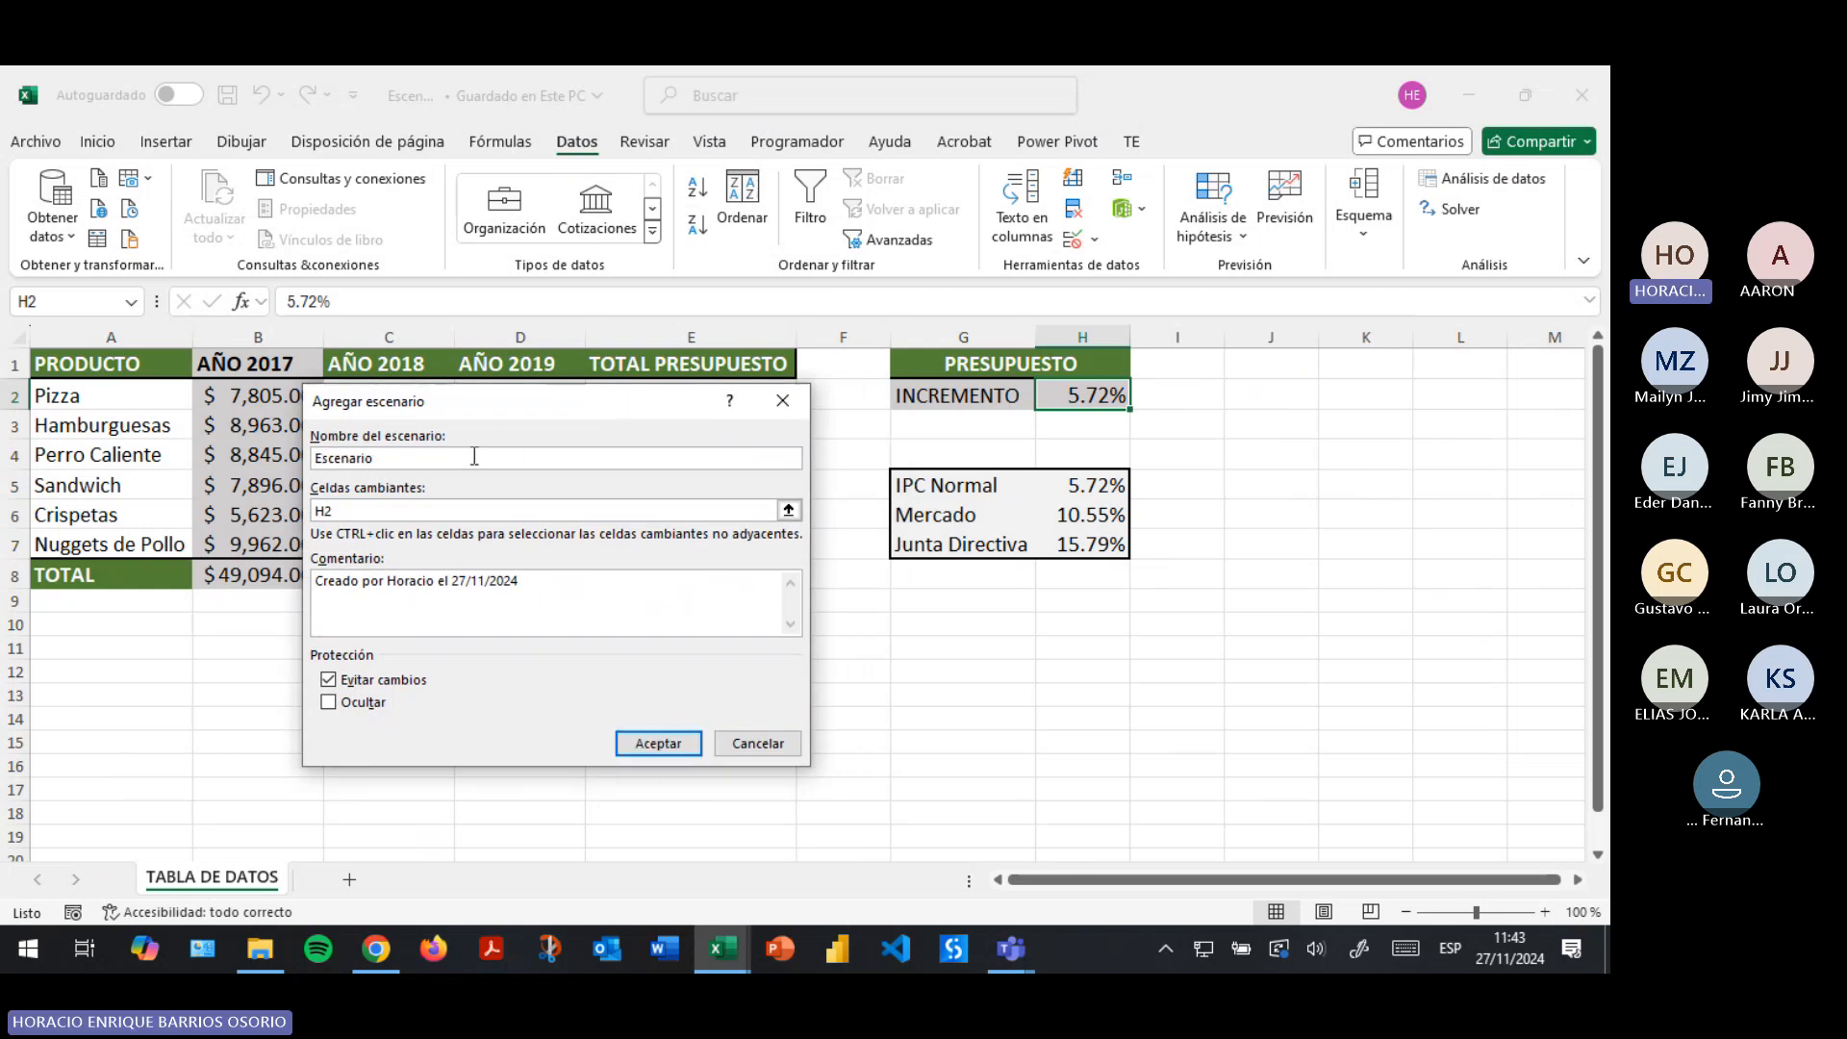
{"action": "type", "text": " IC"}
{"action": "key", "text": "BackSpace"}
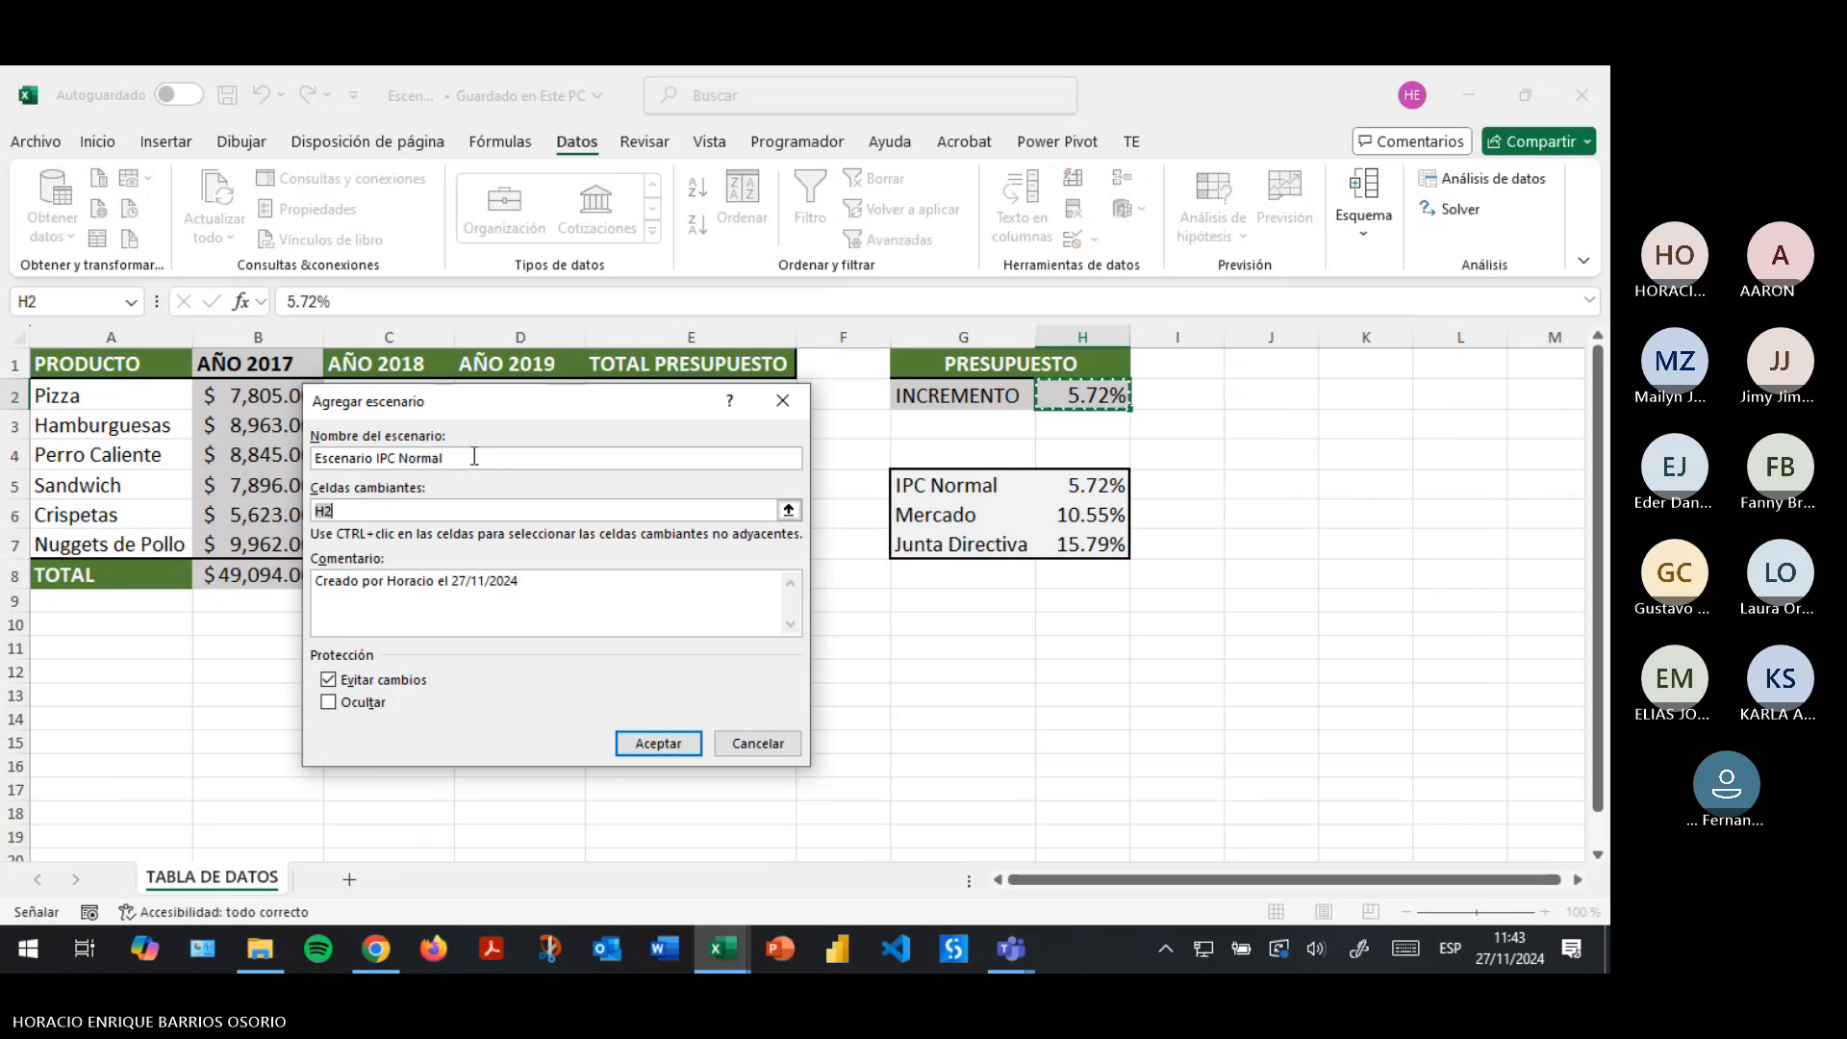
{"action": "key", "text": "Tab"}
{"action": "key", "text": "Tab"}
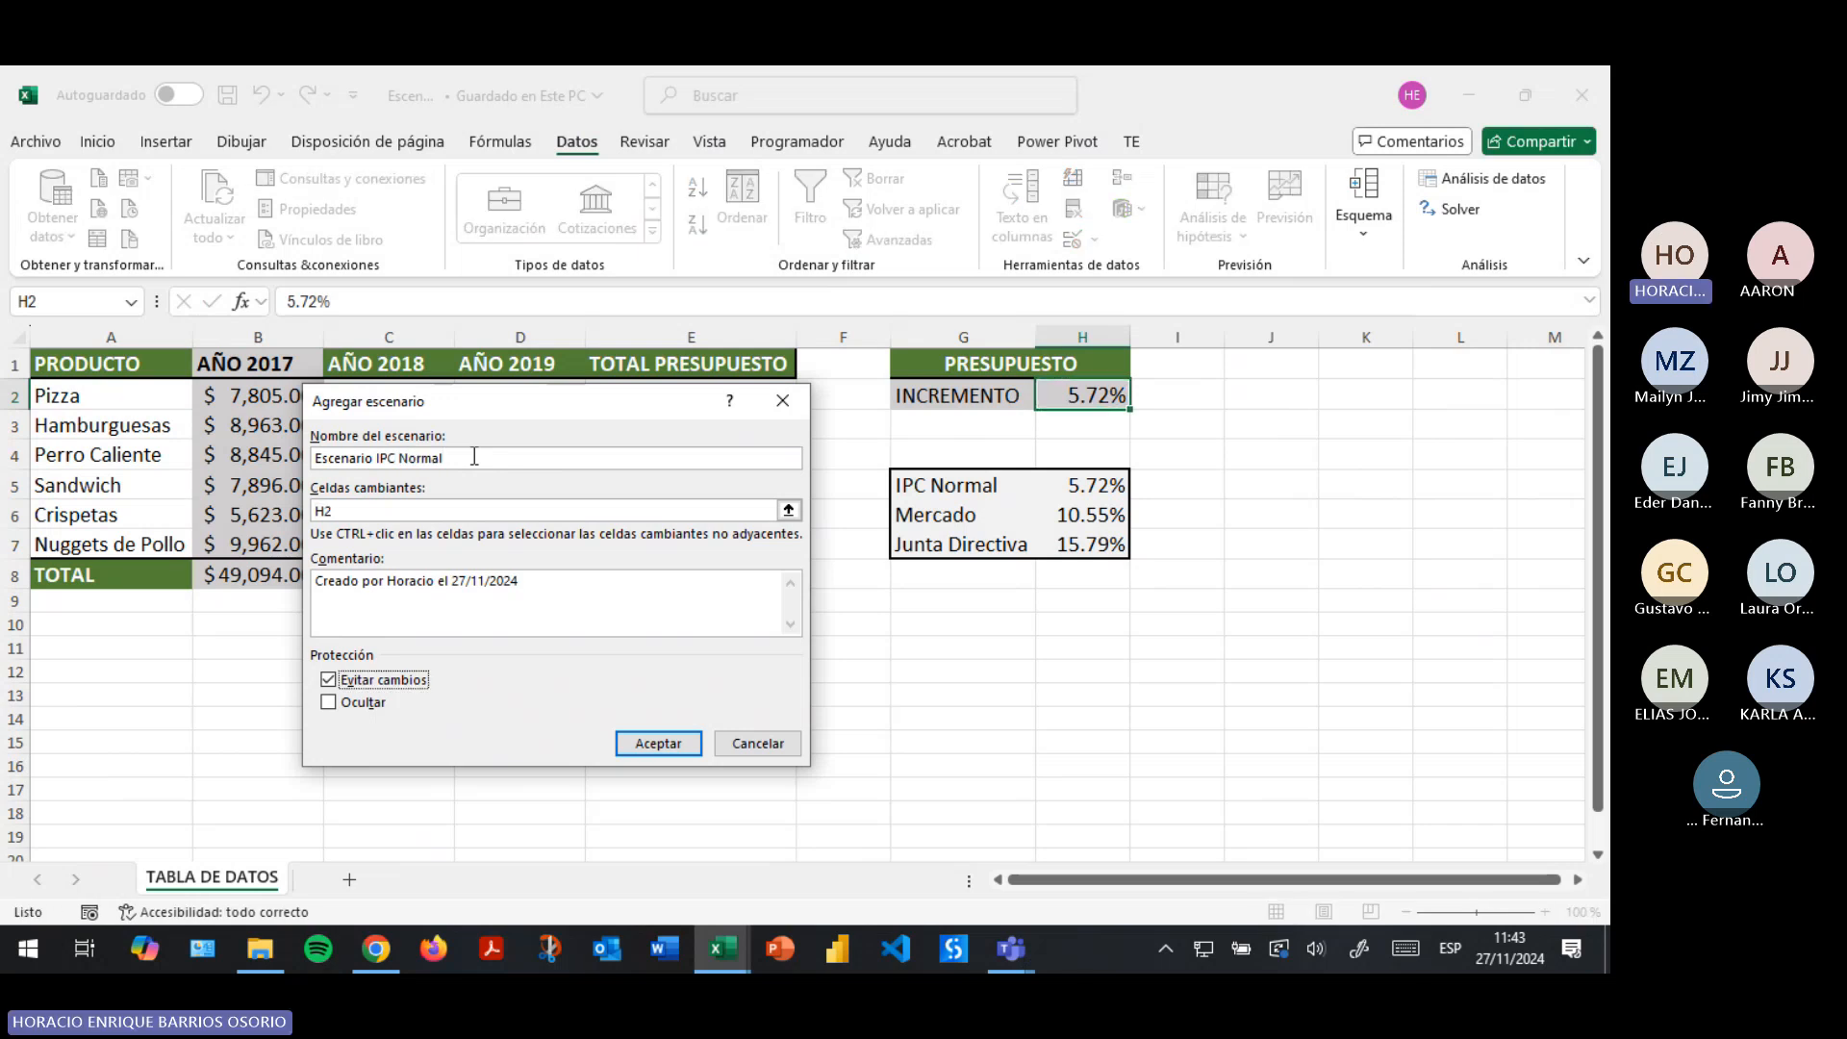
{"action": "left_click", "coordinate": [566, 580]}
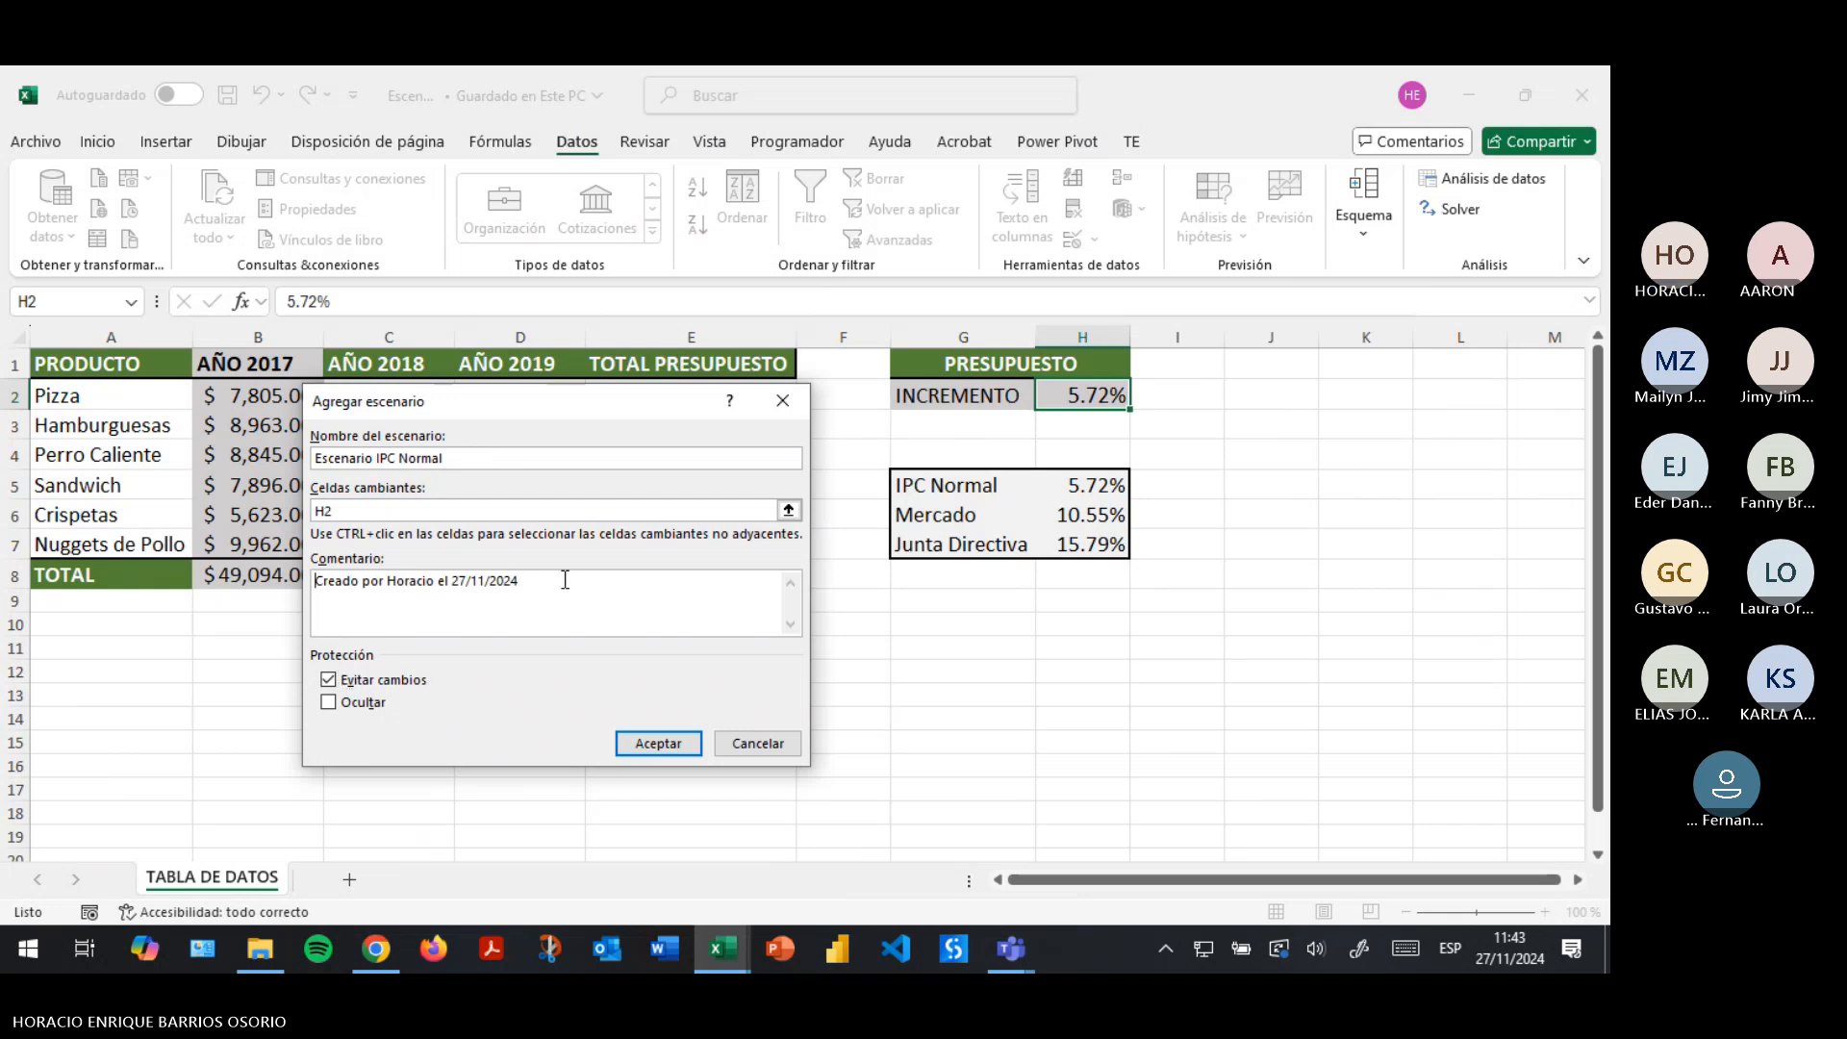
{"action": "key", "text": "Home"}
{"action": "key", "text": "Return"}
{"action": "key", "text": "Return"}
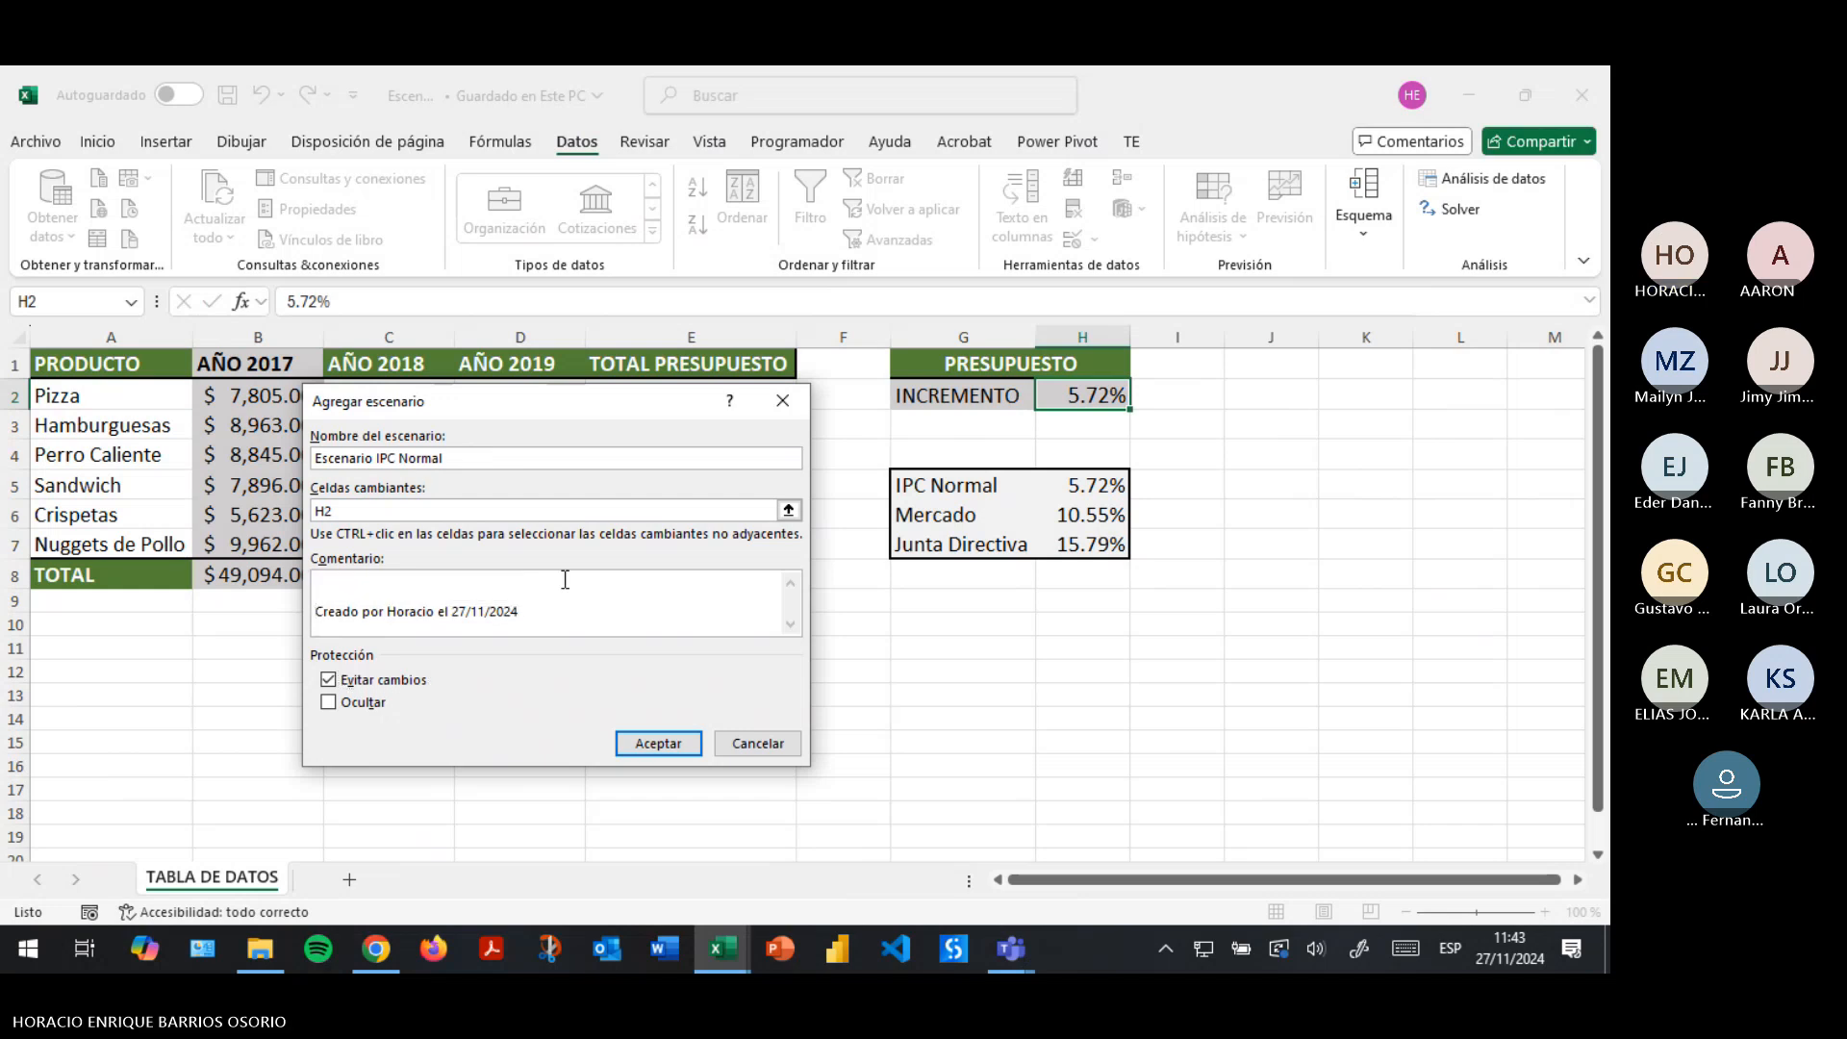
{"action": "key", "text": "BackSpace"}
{"action": "key", "text": "BackSpace"}
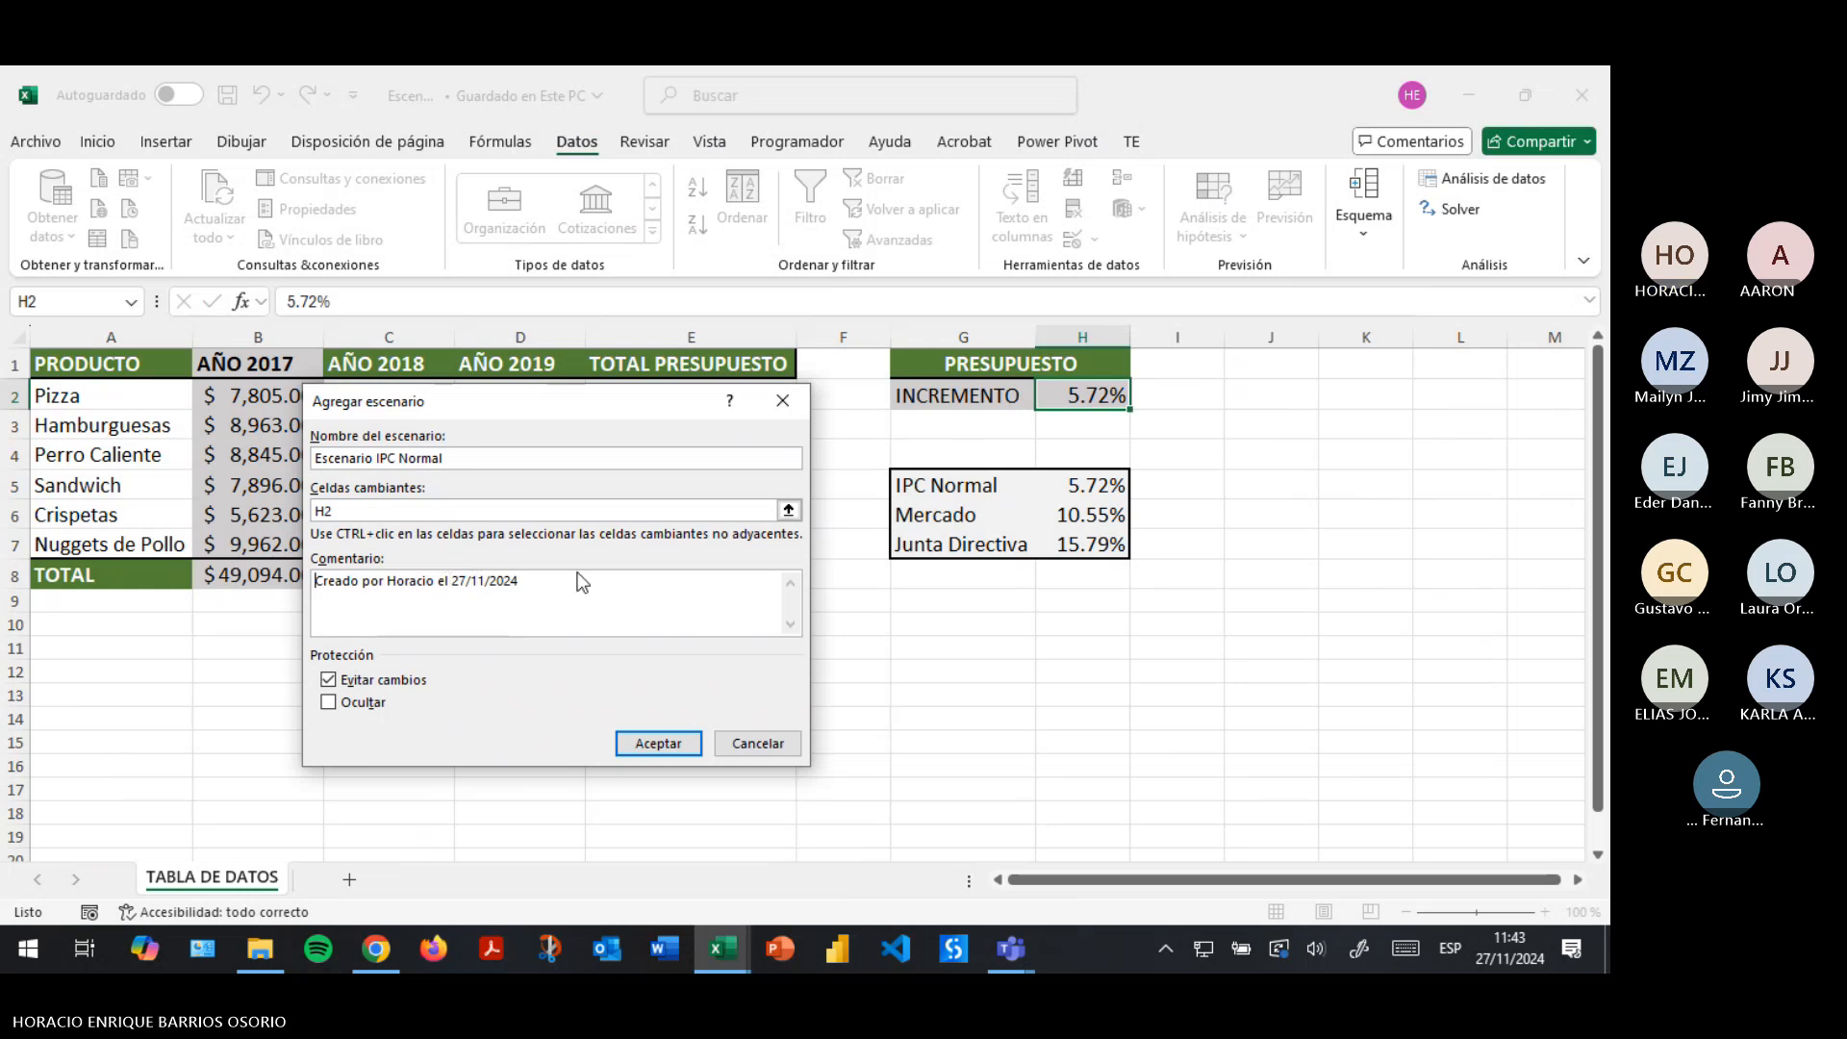
Pick the INCREMENTO rate cell $H$2 on the sheet as the changing cell, leaving the scenario protected from changes and not hidden.
{"action": "left_click_drag", "start_coordinate": [470, 504], "coordinate": [269, 504]}
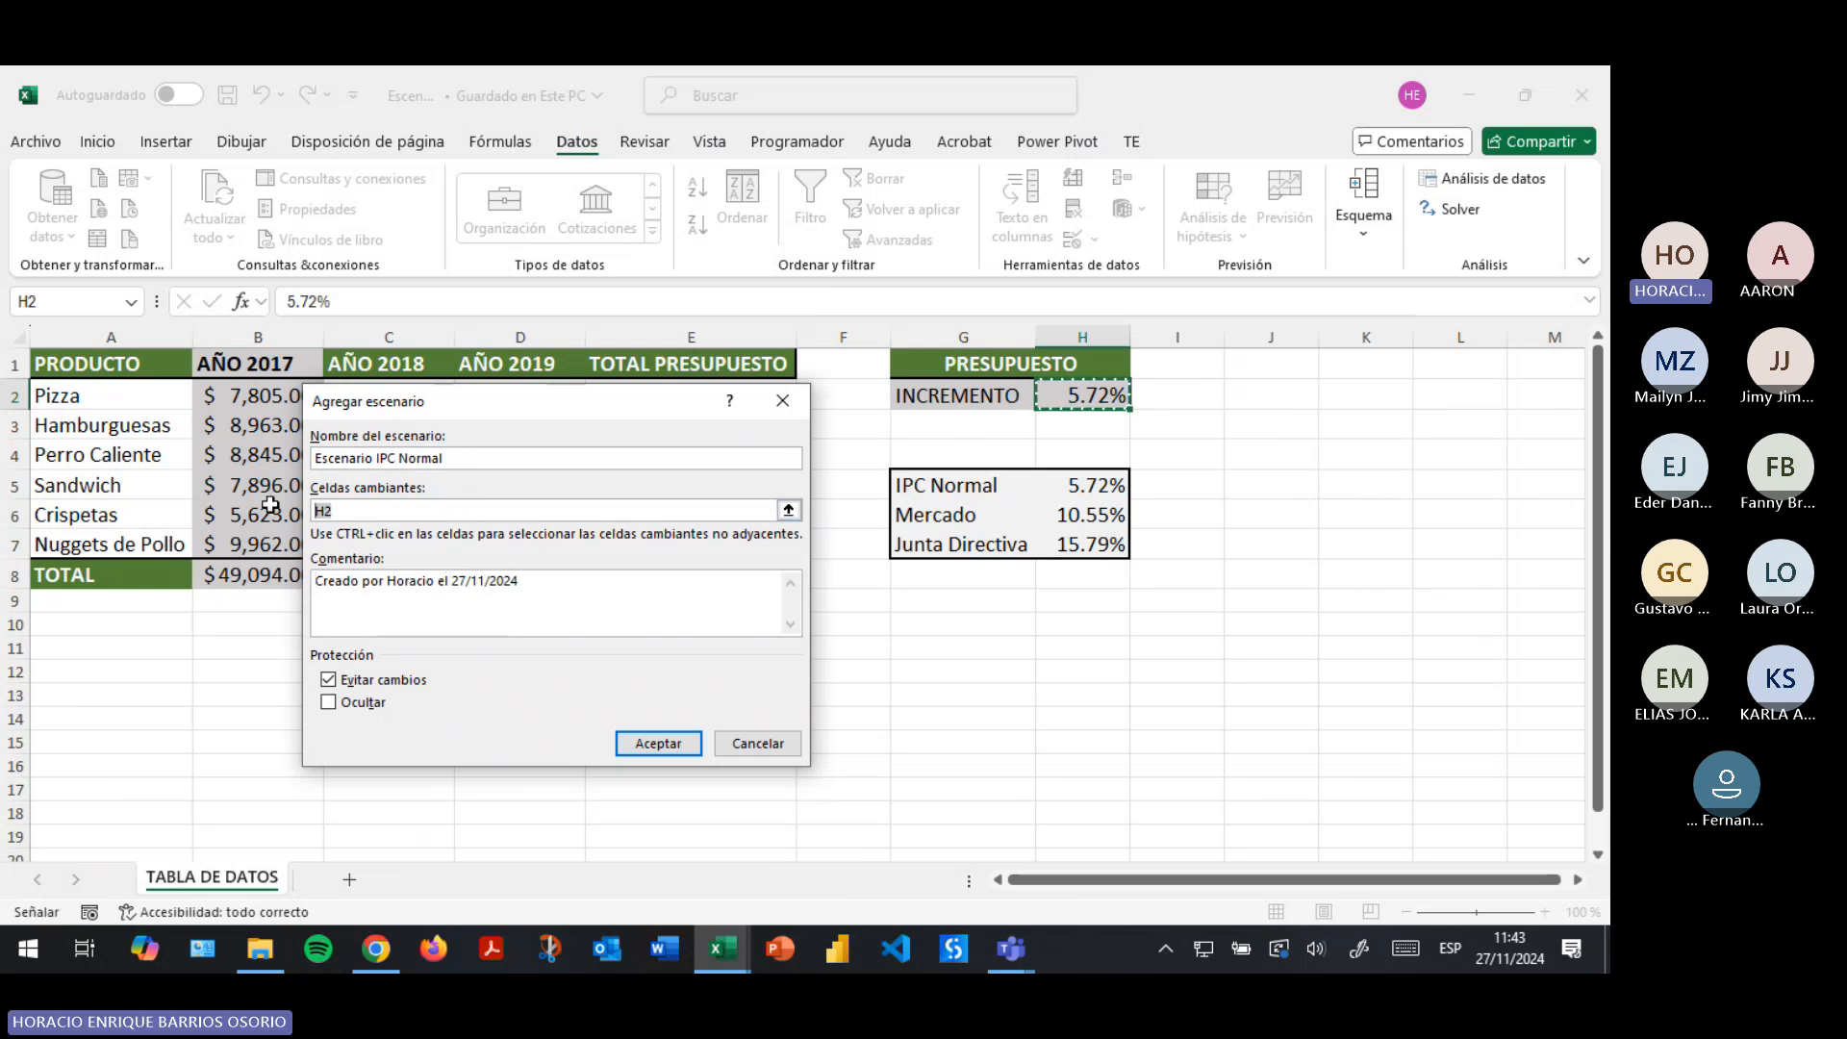
{"action": "left_click", "coordinate": [789, 510]}
{"action": "left_click", "coordinate": [1068, 397]}
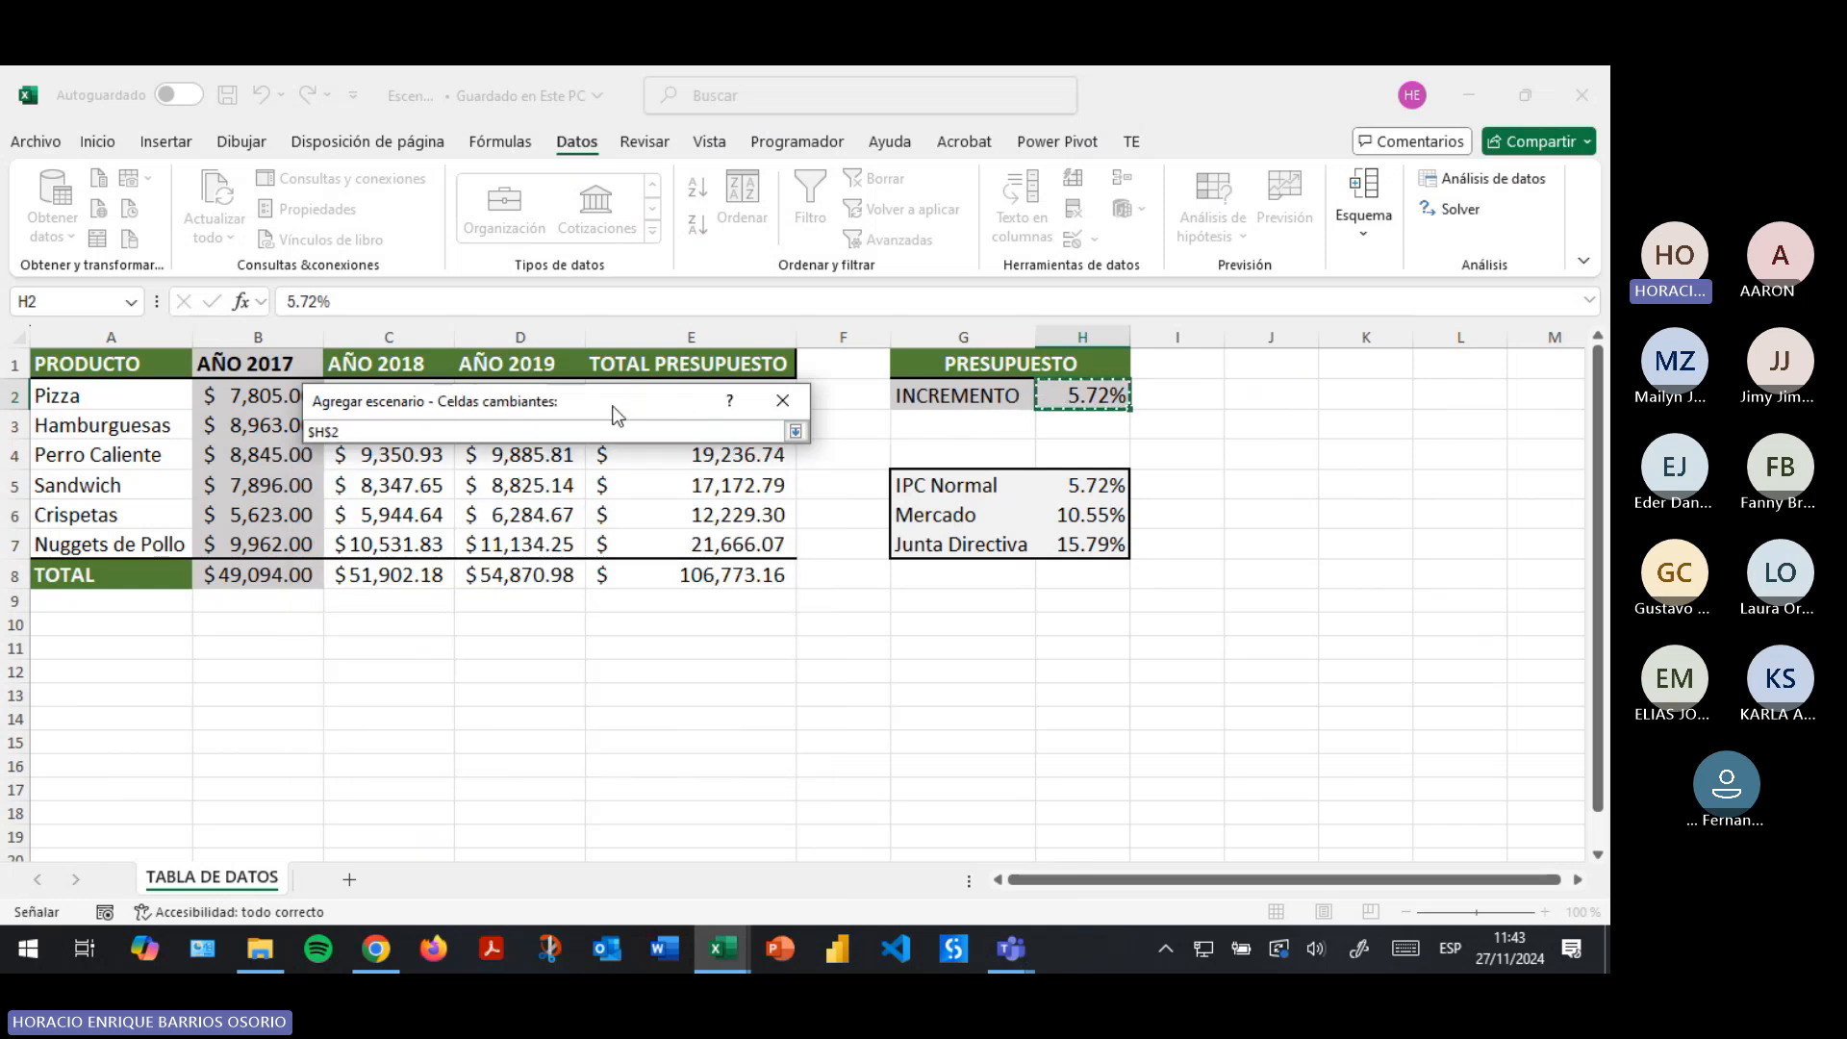
{"action": "left_click", "coordinate": [796, 432]}
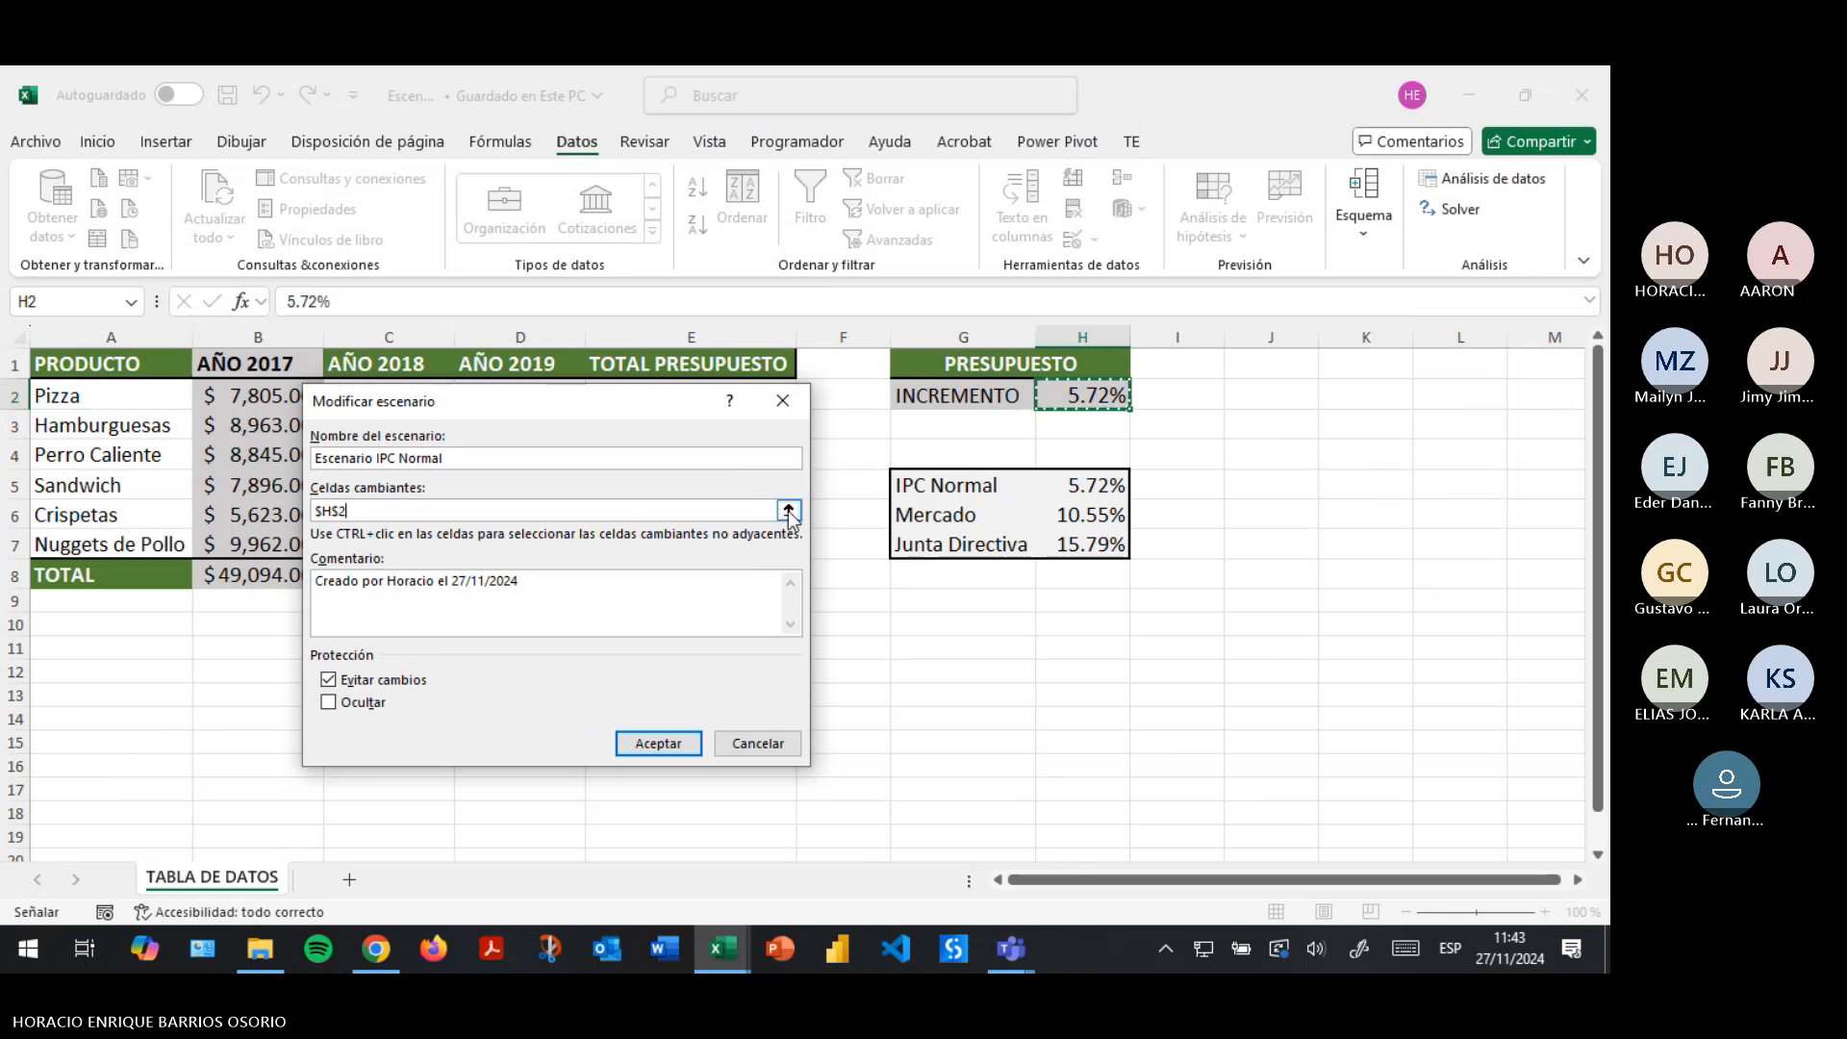
{"action": "left_click", "coordinate": [1060, 481]}
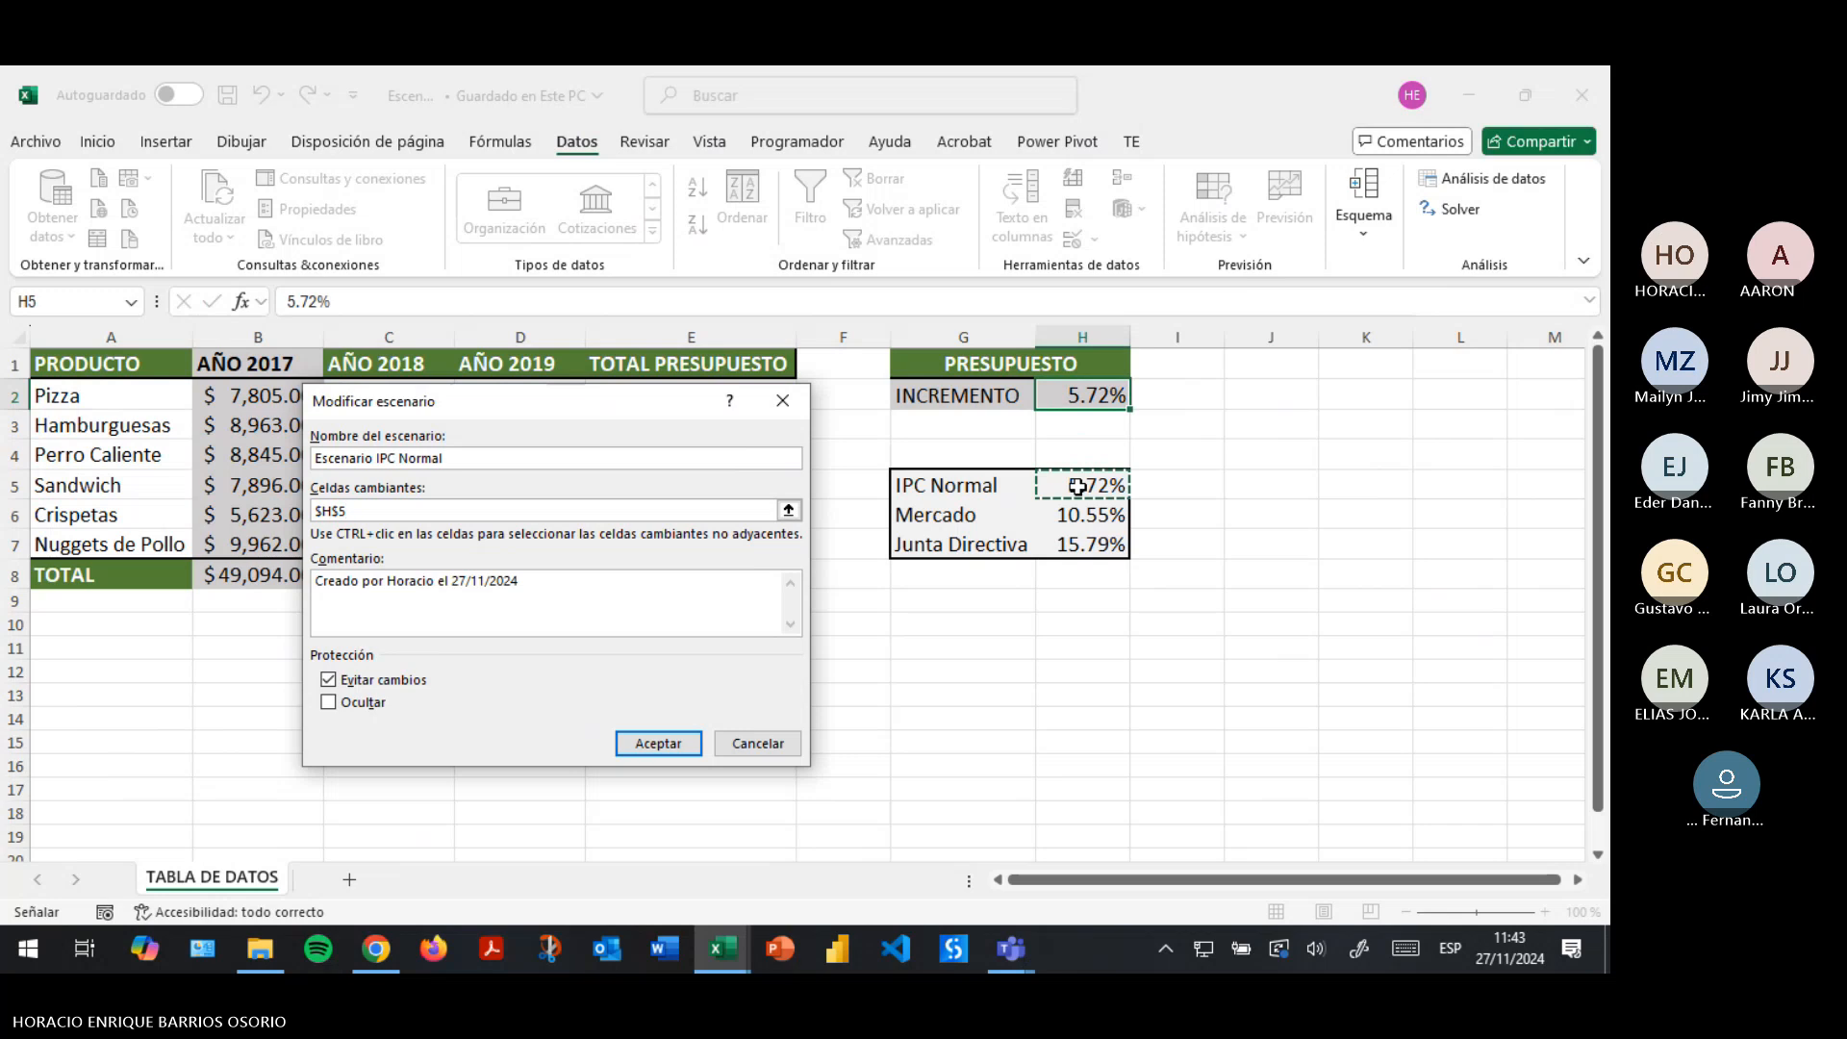
{"action": "left_click", "coordinate": [1089, 403]}
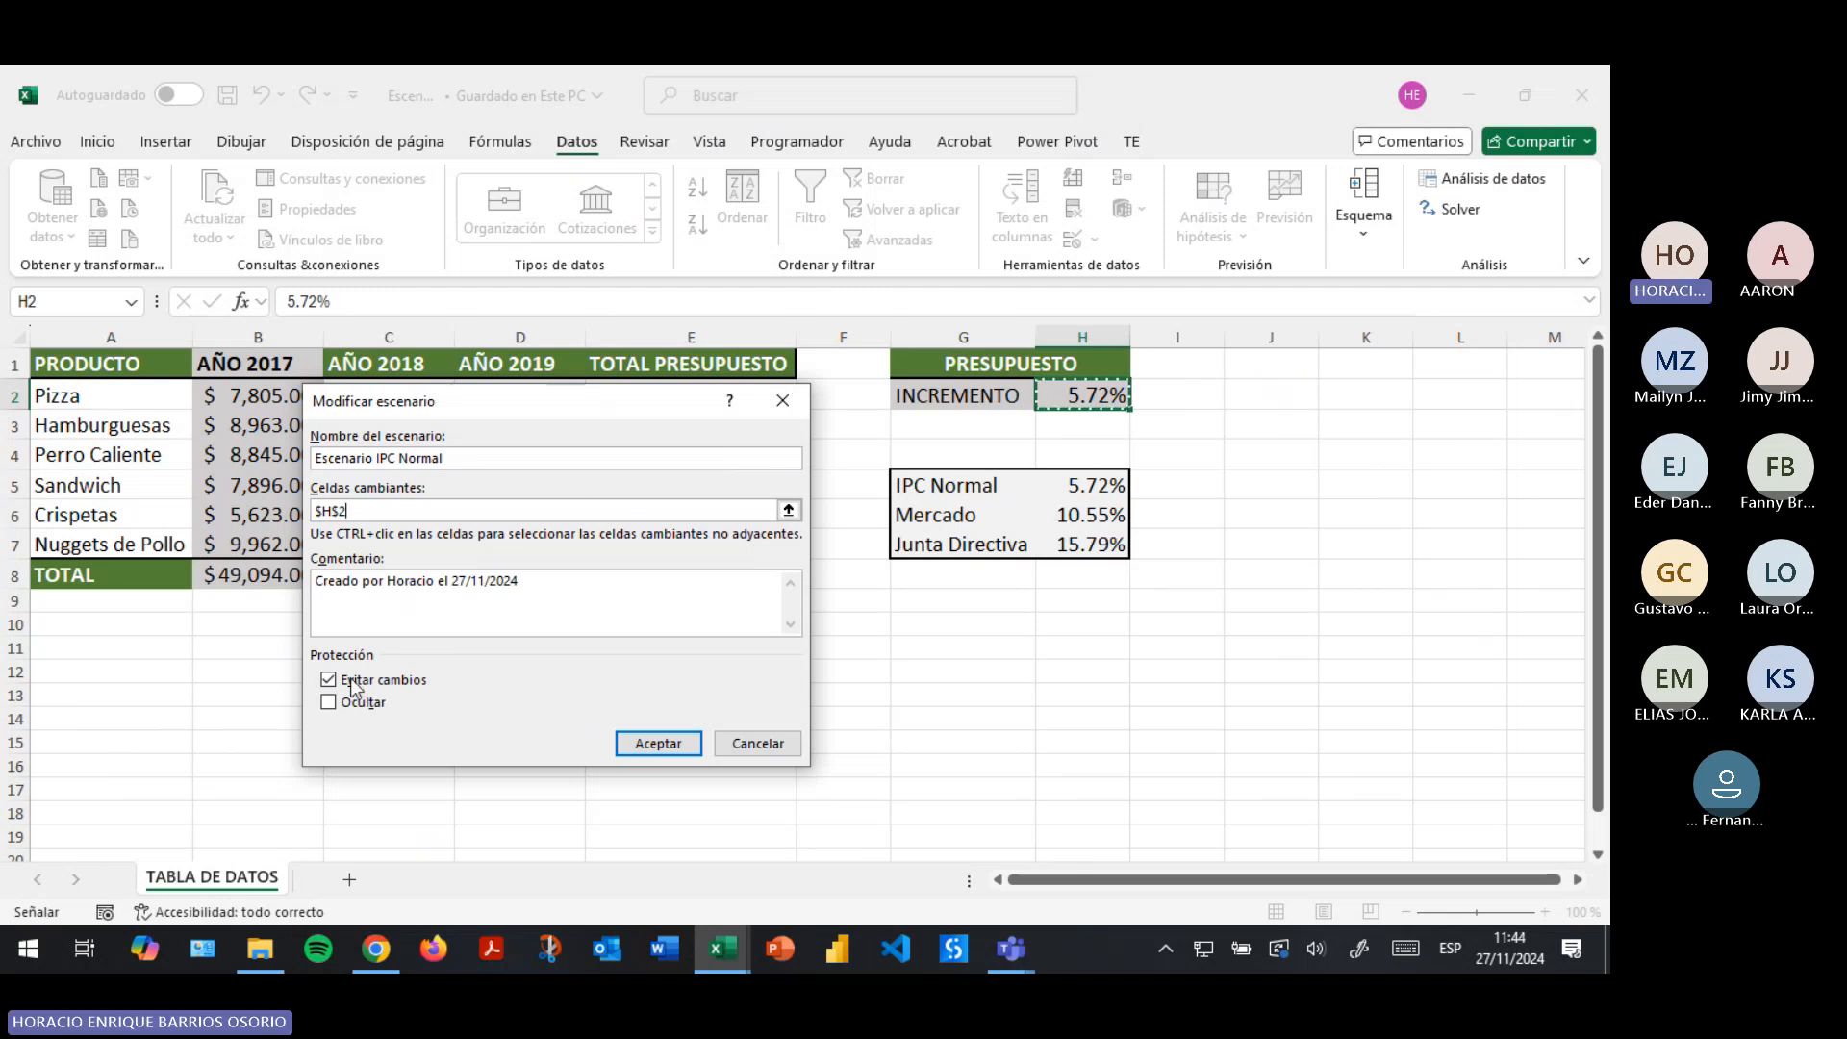
{"action": "left_click", "coordinate": [329, 703]}
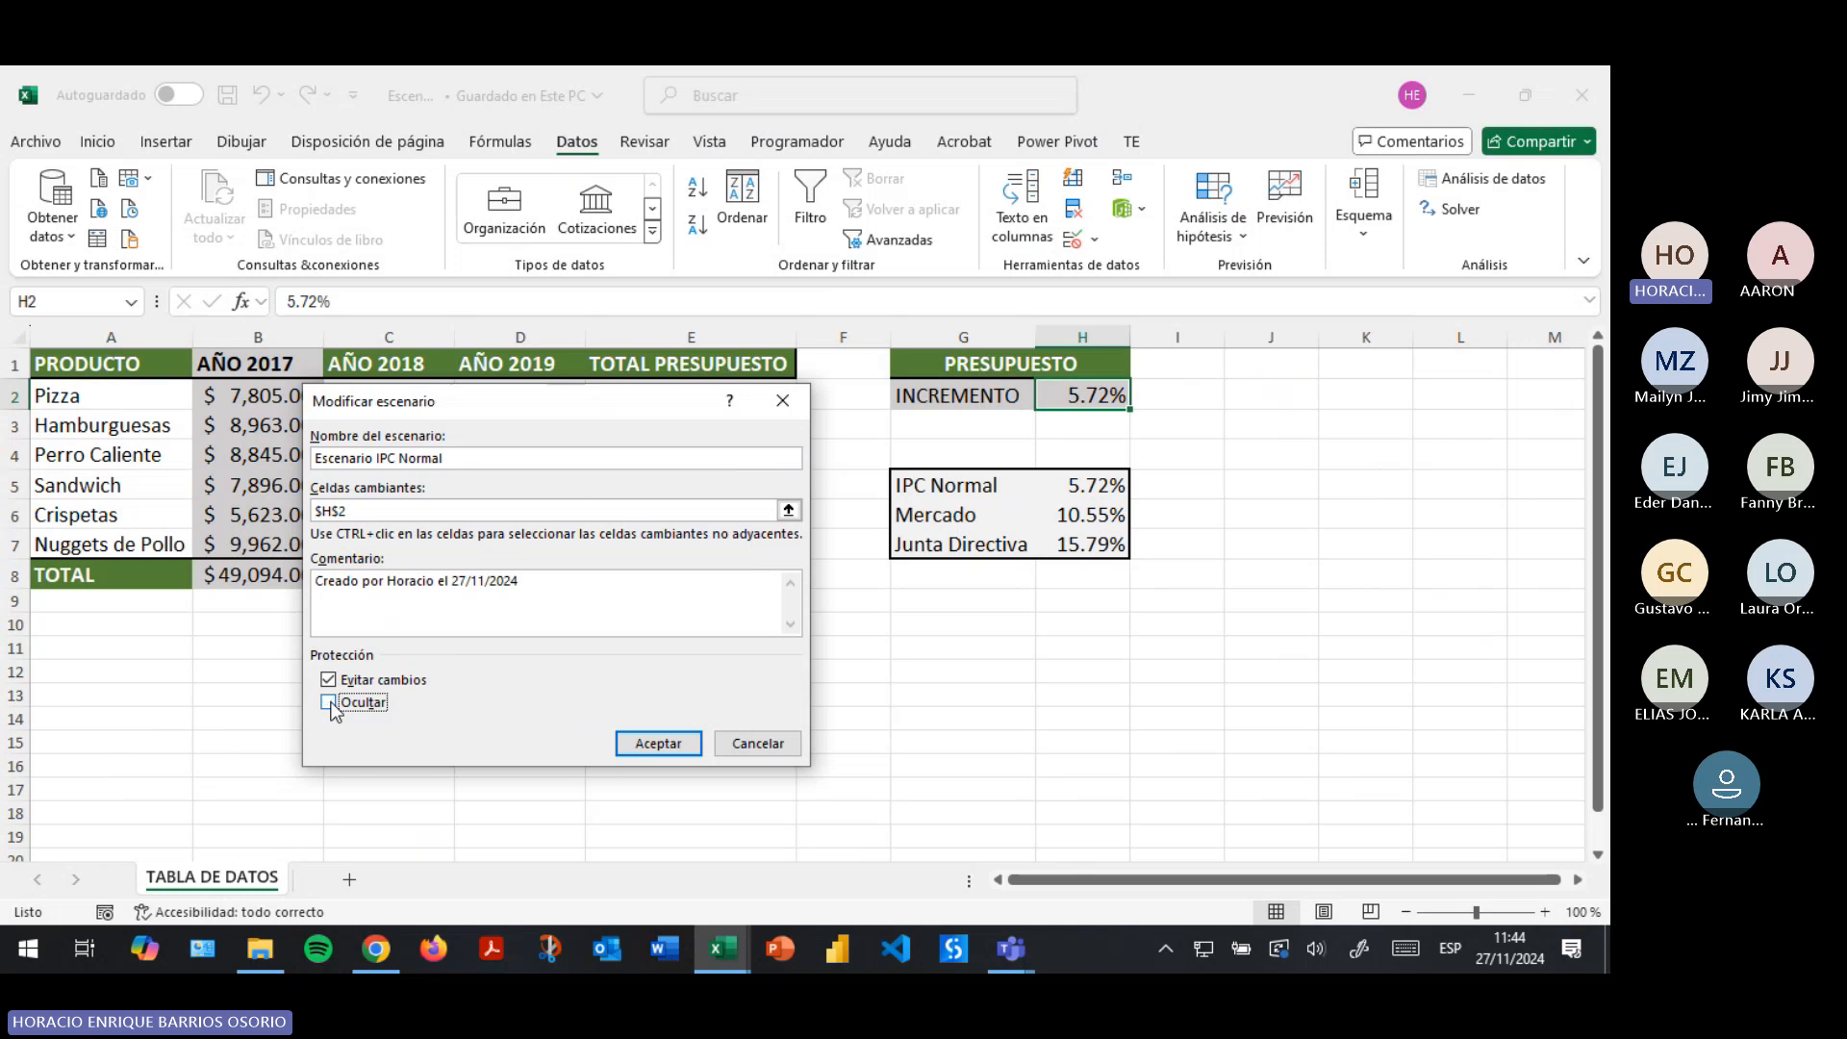
Accept the Escenario IPC Normal definition with 0.0572 as the value for H2.
{"action": "left_click", "coordinate": [635, 744]}
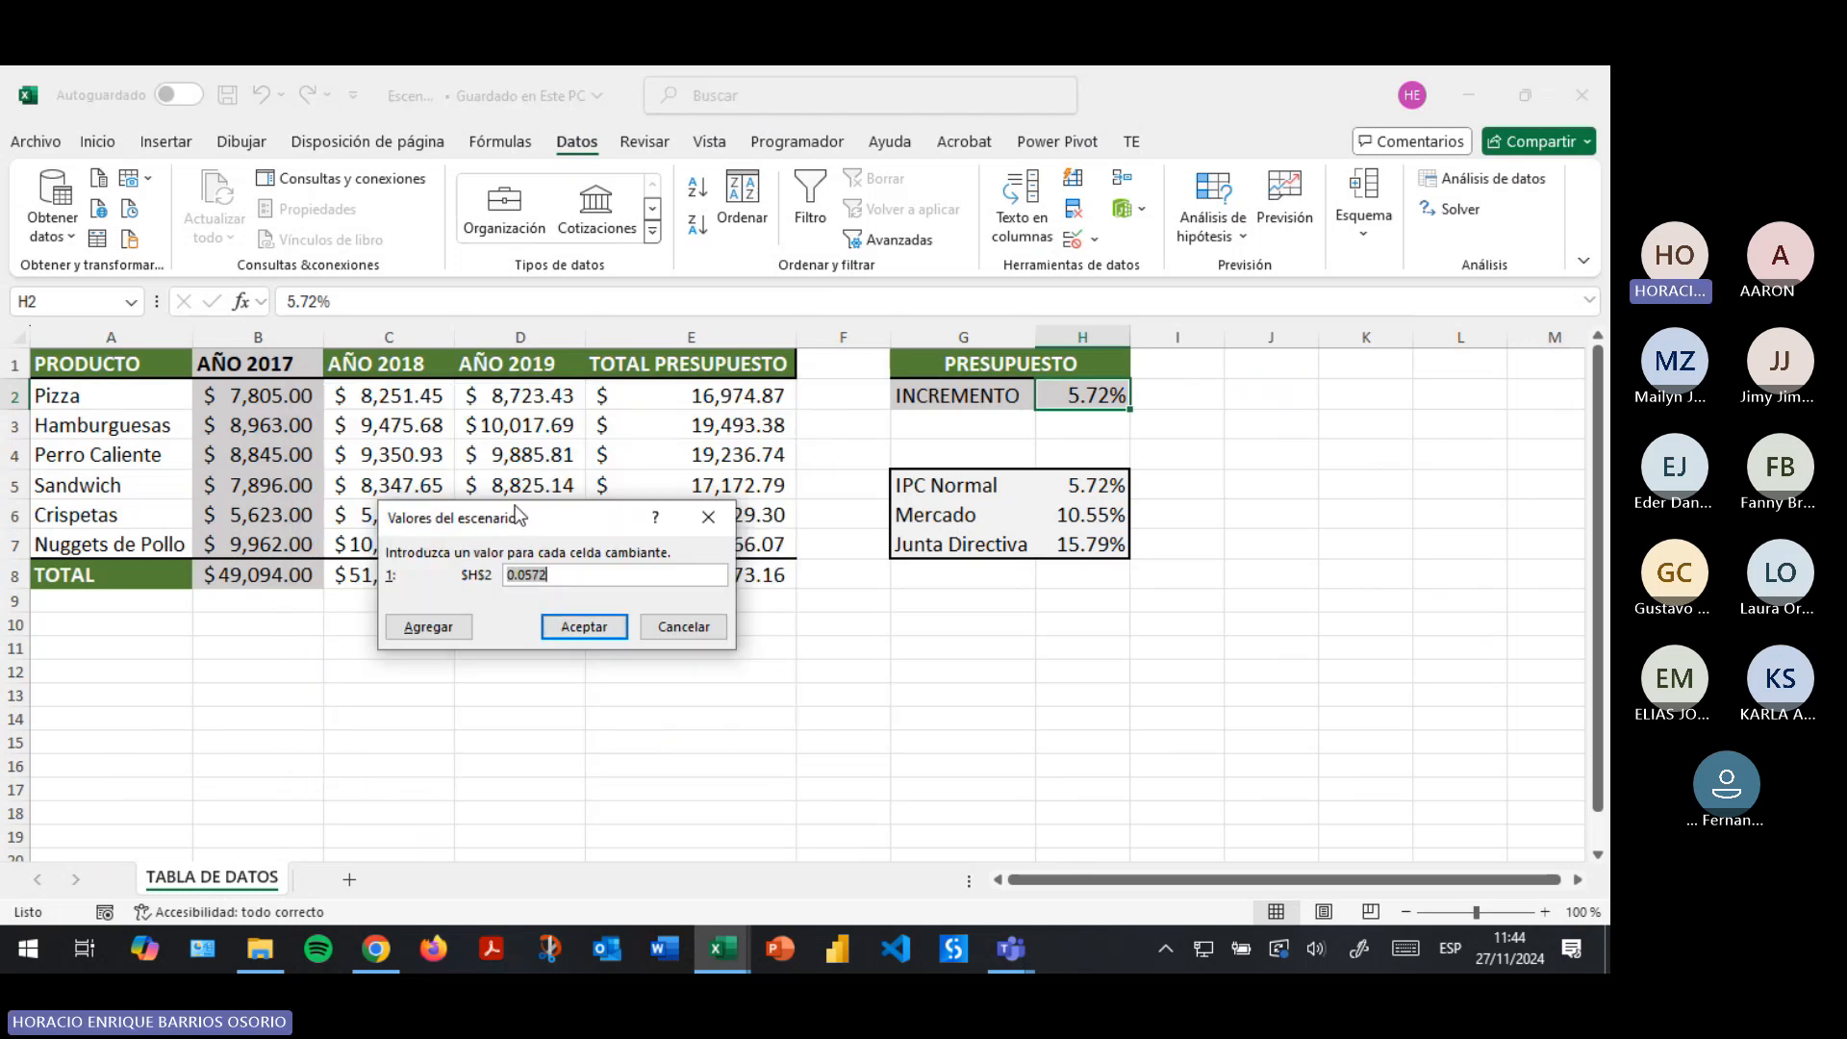
{"action": "left_click_drag", "start_coordinate": [504, 519], "coordinate": [531, 520]}
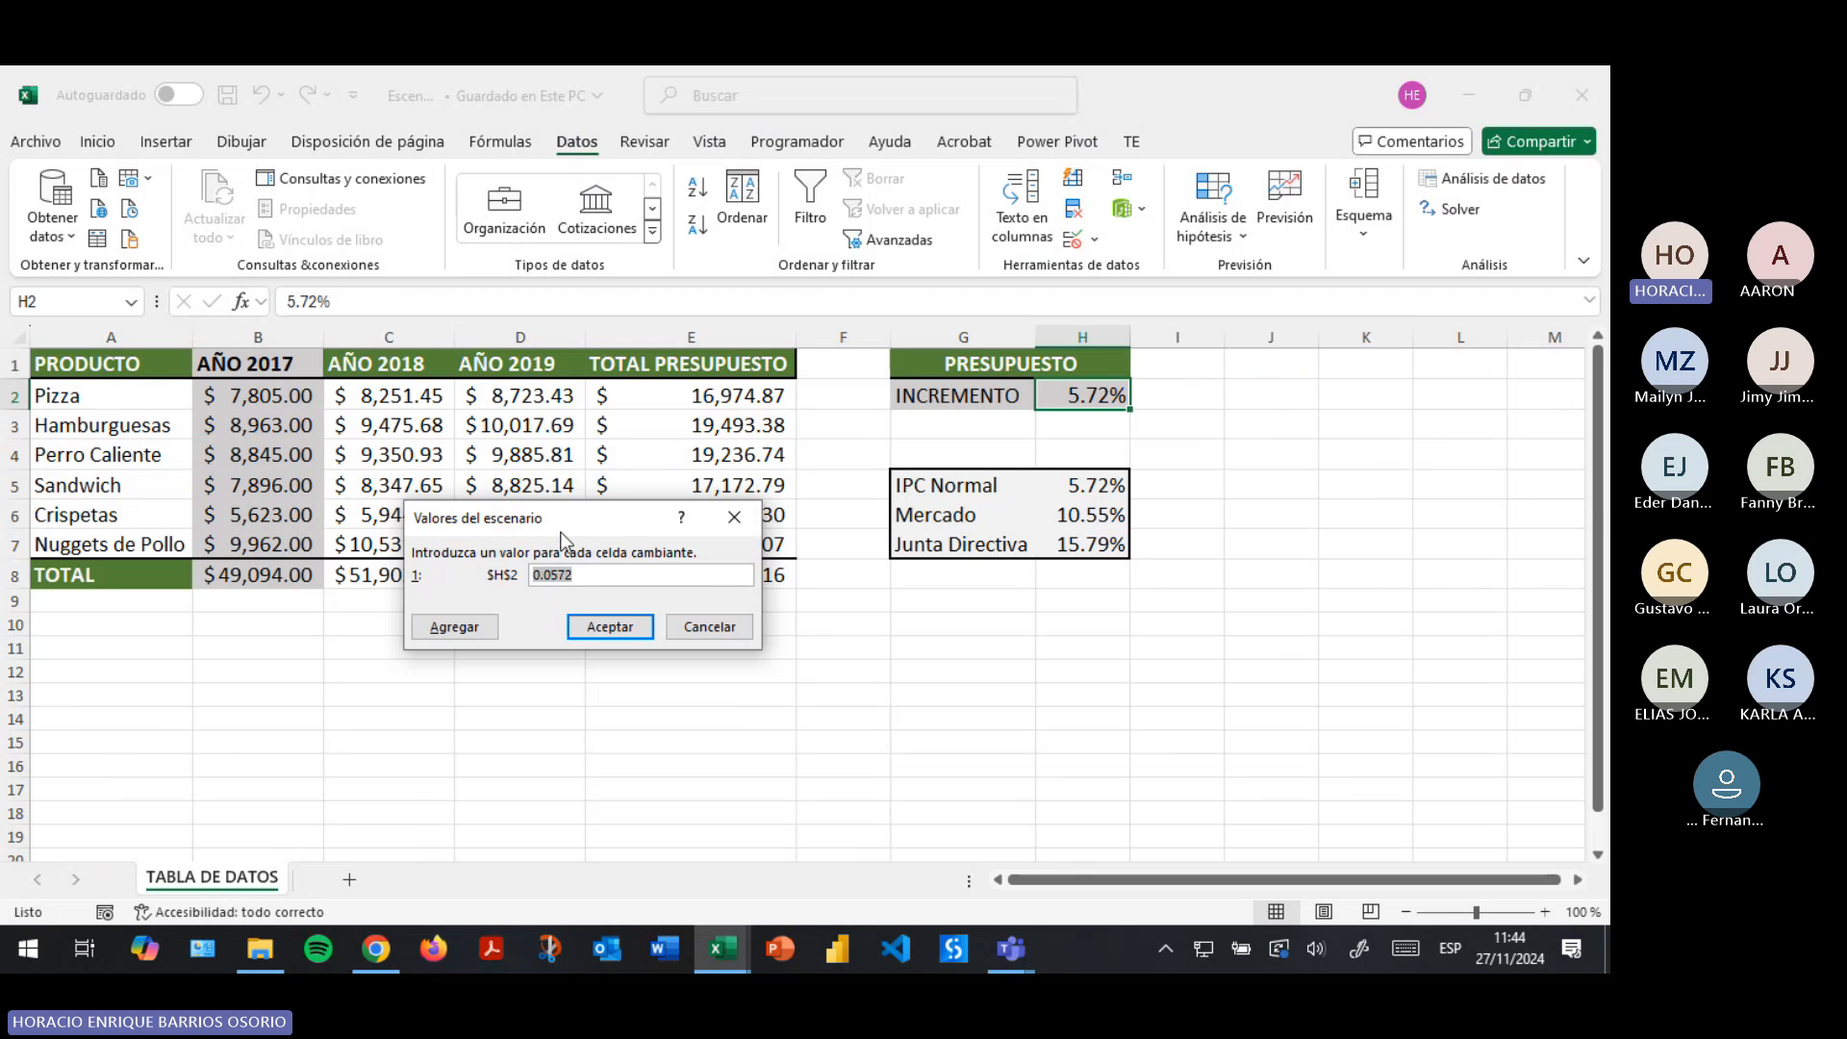
{"action": "left_click", "coordinate": [593, 574]}
{"action": "left_click_drag", "start_coordinate": [590, 574], "coordinate": [482, 575]}
{"action": "left_click", "coordinate": [543, 575]}
{"action": "left_click_drag", "start_coordinate": [535, 575], "coordinate": [589, 574]}
{"action": "left_click", "coordinate": [608, 626]}
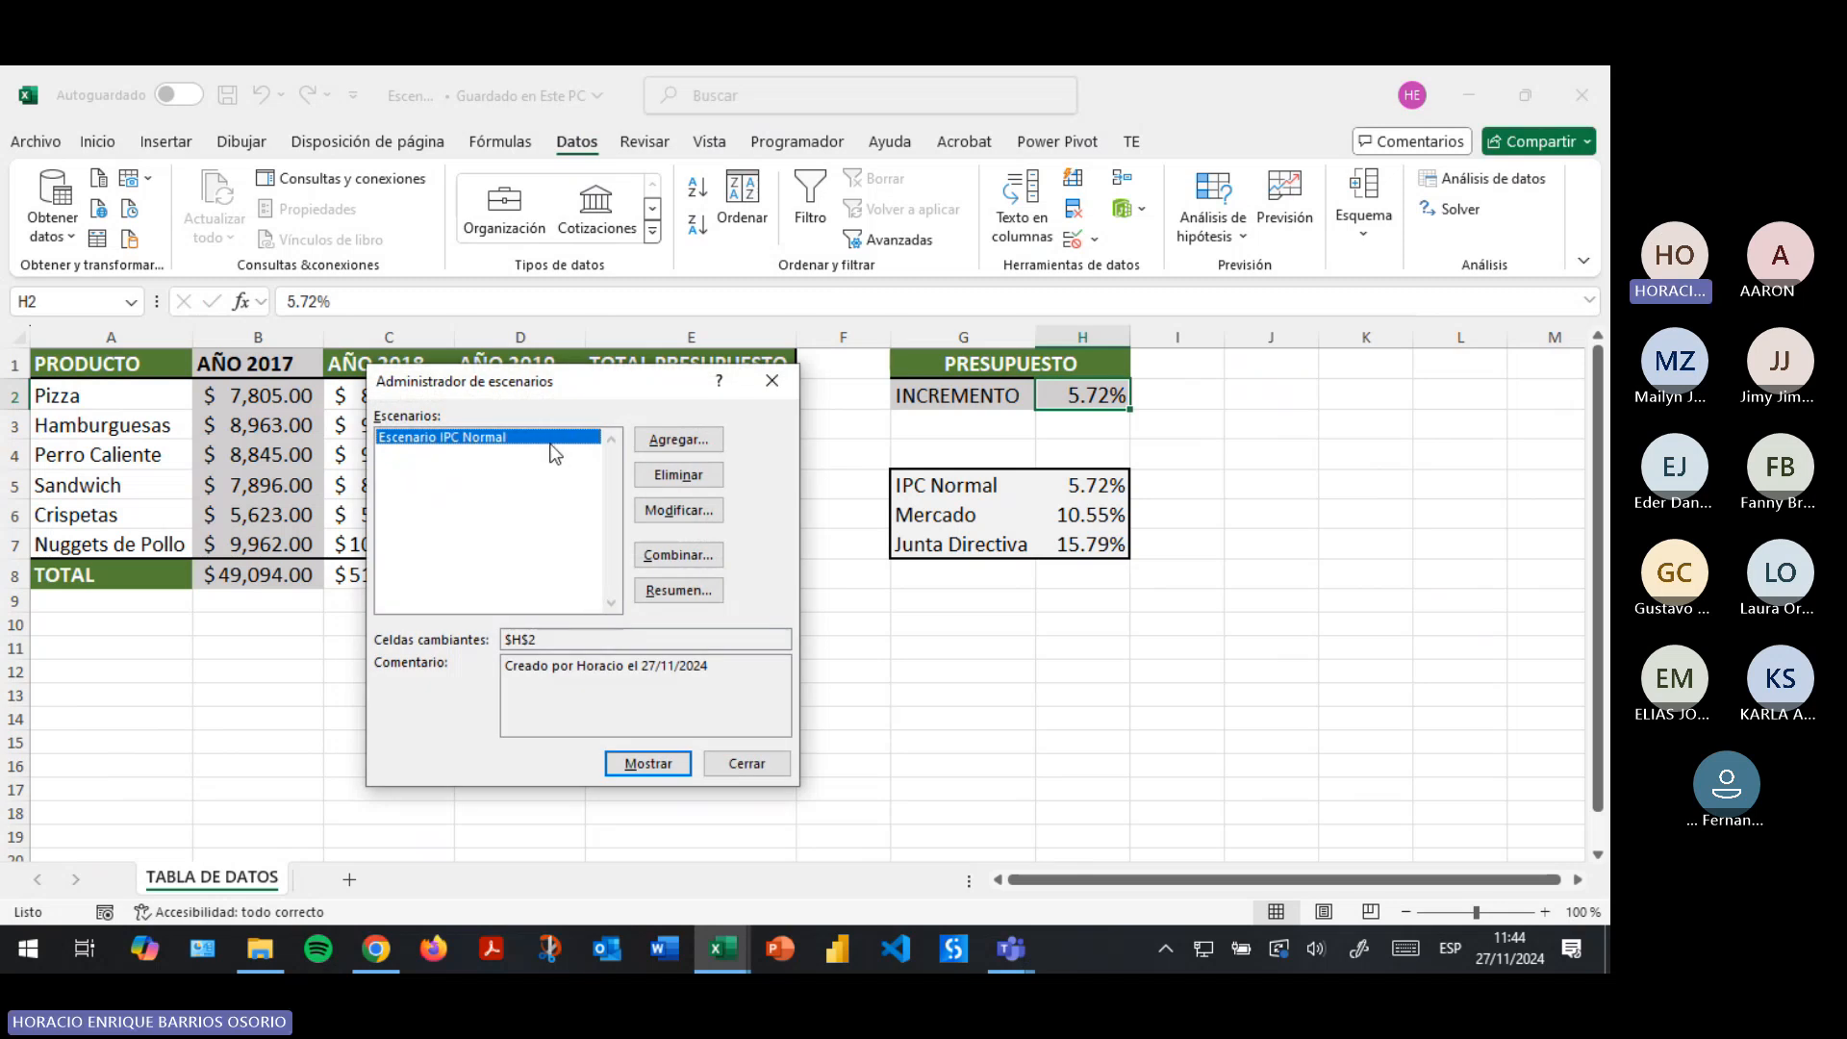
Start a second scenario named EscenarioMercado with H2 as its changing cell.
{"action": "left_click", "coordinate": [681, 440]}
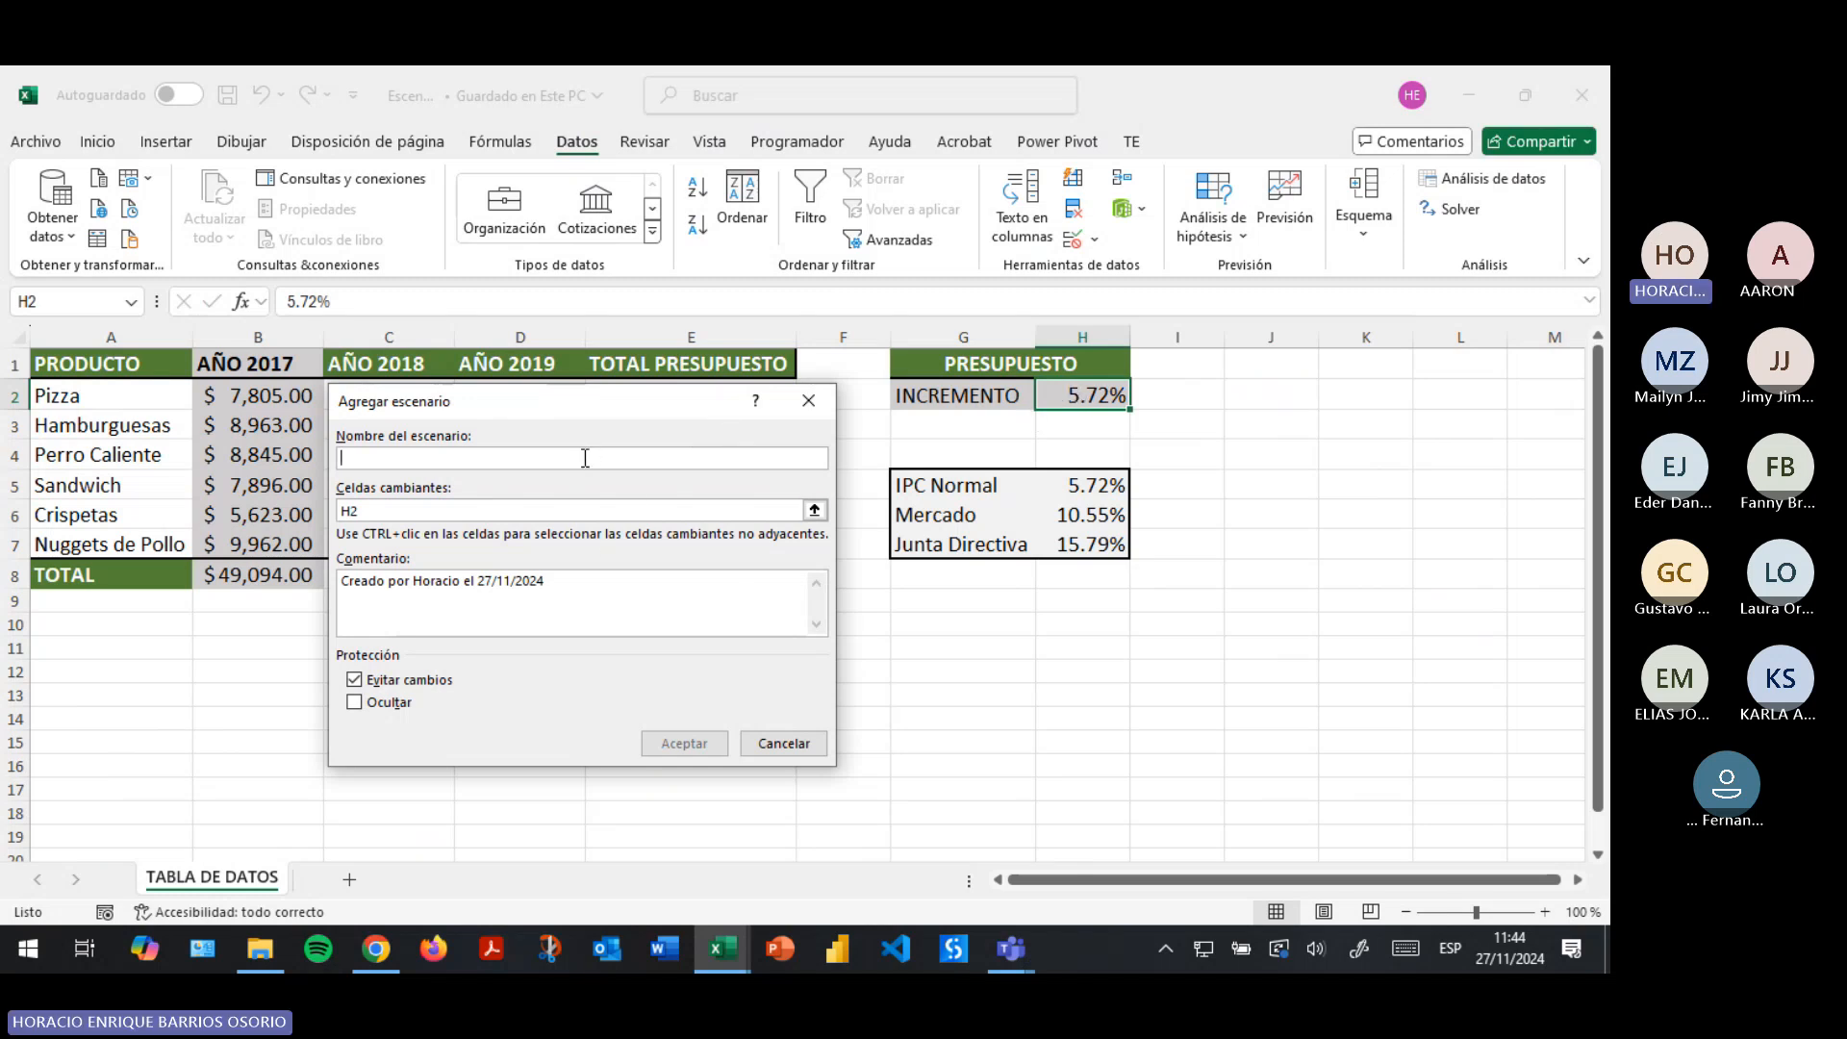
{"action": "type", "text": "Escenario"}
{"action": "key", "text": "BackSpace"}
{"action": "key", "text": "BackSpace"}
{"action": "key", "text": "BackSpace"}
{"action": "key", "text": "BackSpace"}
{"action": "type", "text": "ard"}
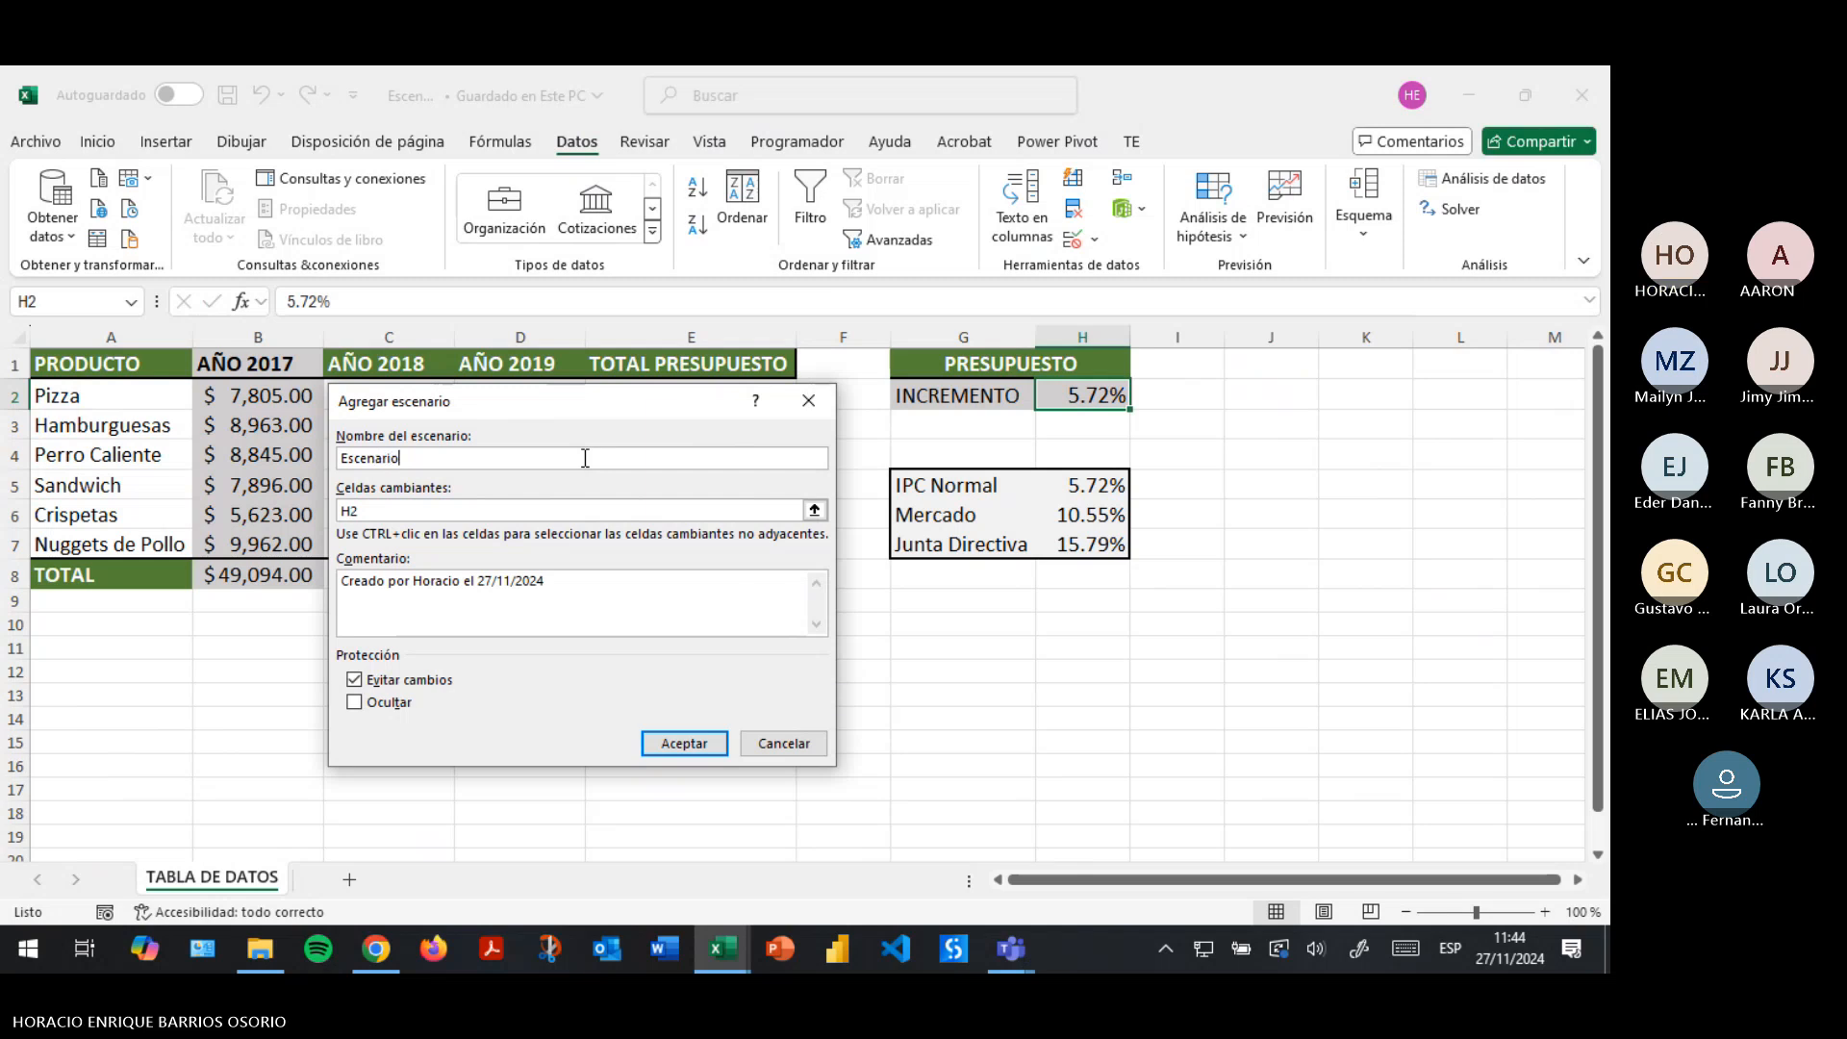
{"action": "type", "text": "o_Mercado"}
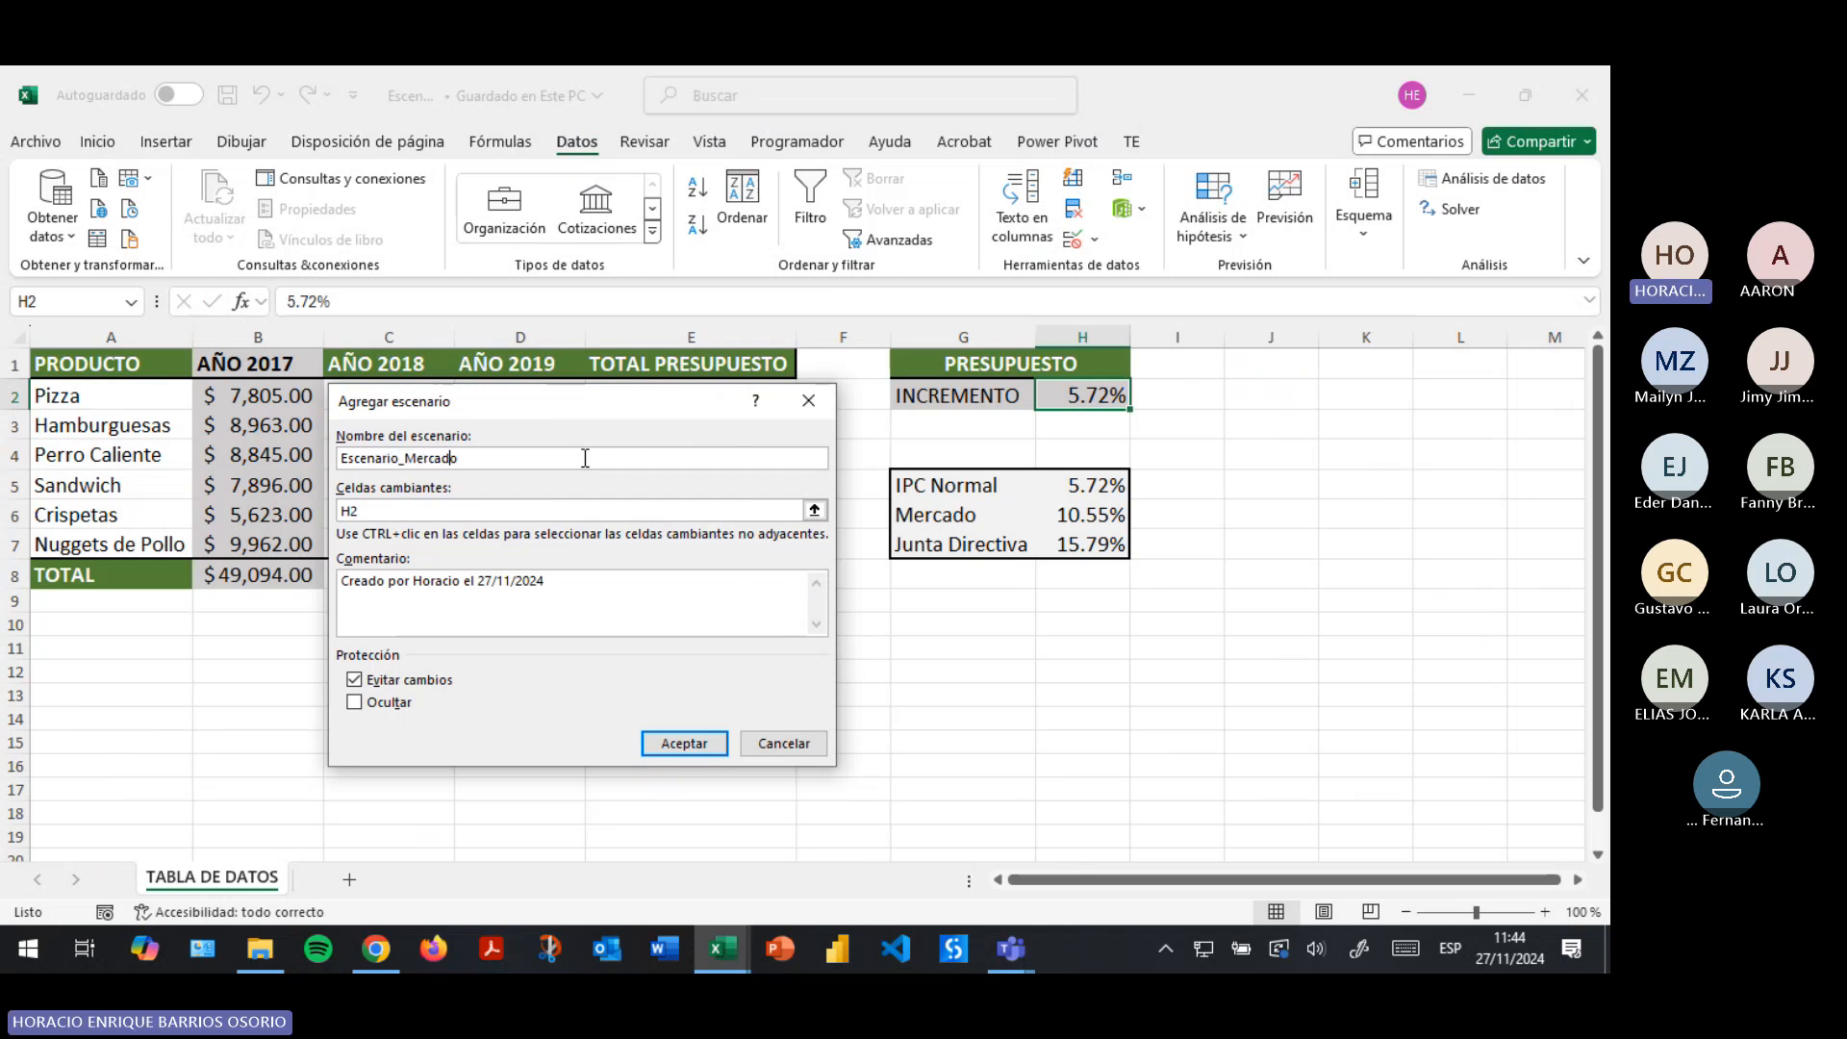
{"action": "key", "text": "Left"}
{"action": "key", "text": "Left"}
{"action": "key", "text": "Left"}
{"action": "key", "text": "BackSpace"}
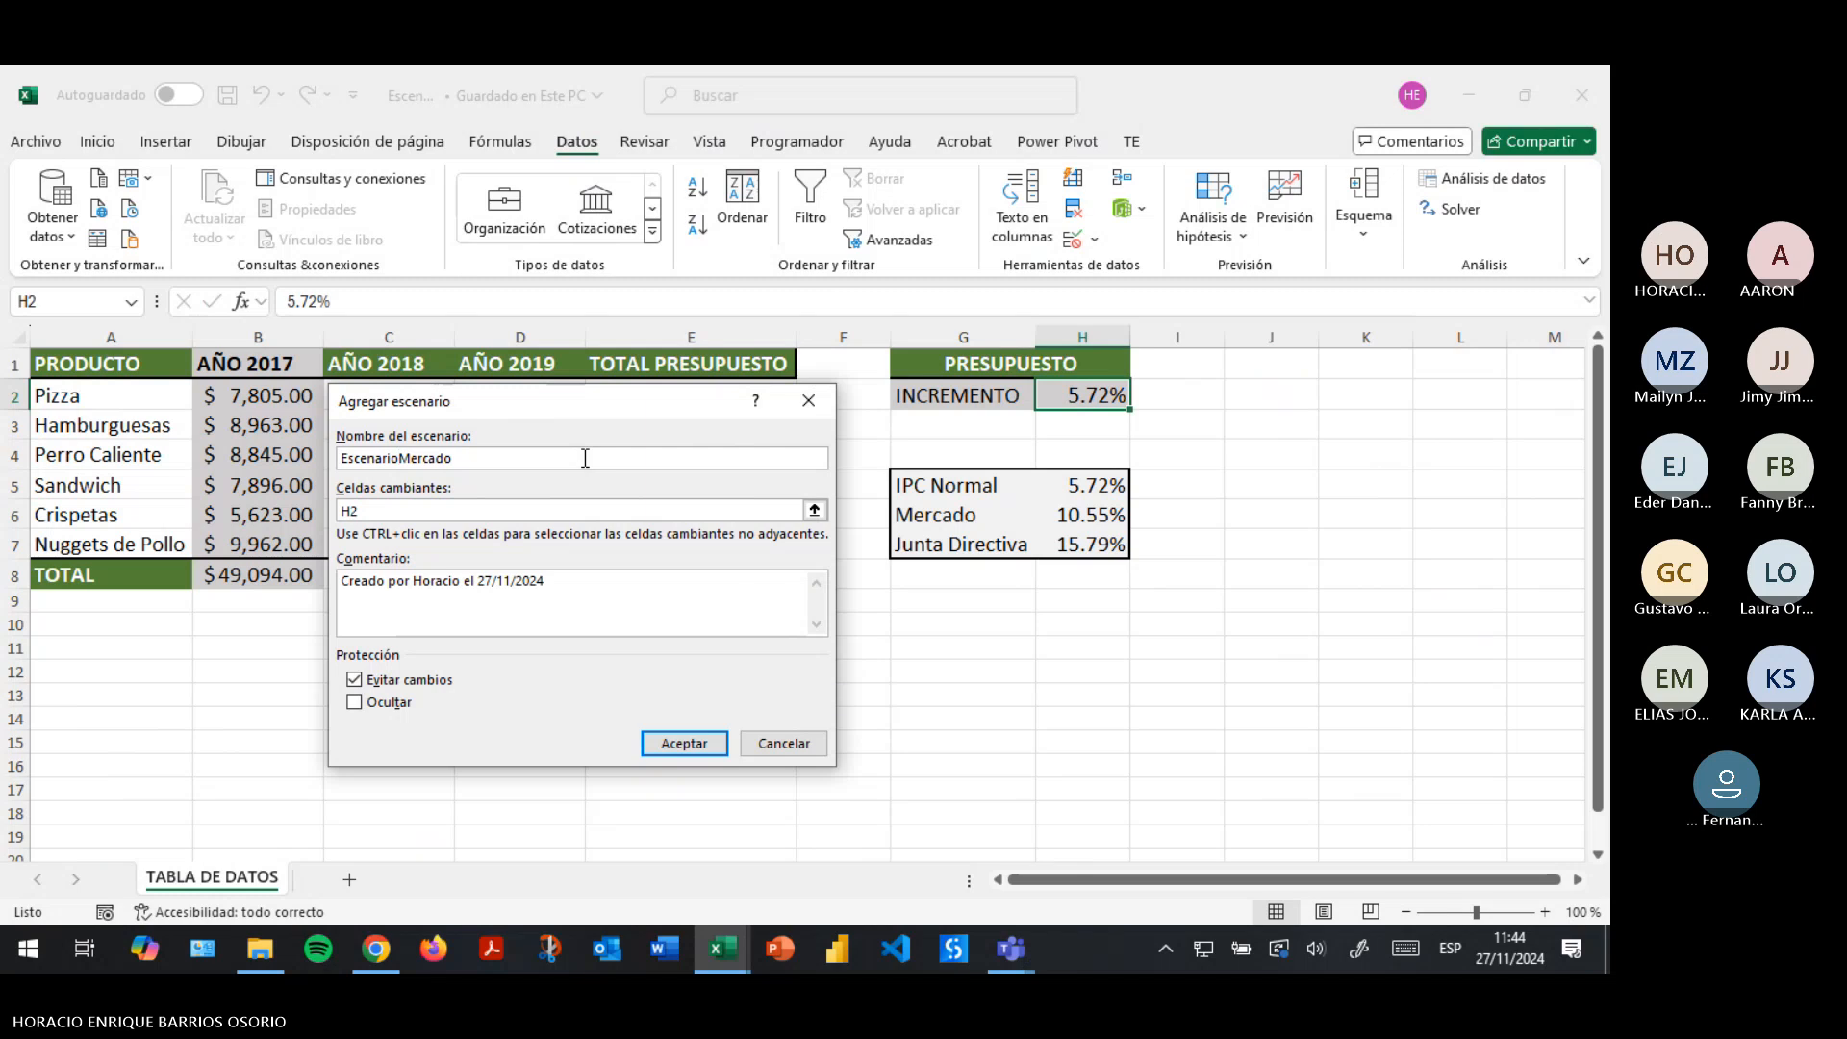
Set the EscenarioMercado value for H2 to 0.1055 and continue directly to adding another scenario.
{"action": "left_click", "coordinate": [654, 743]}
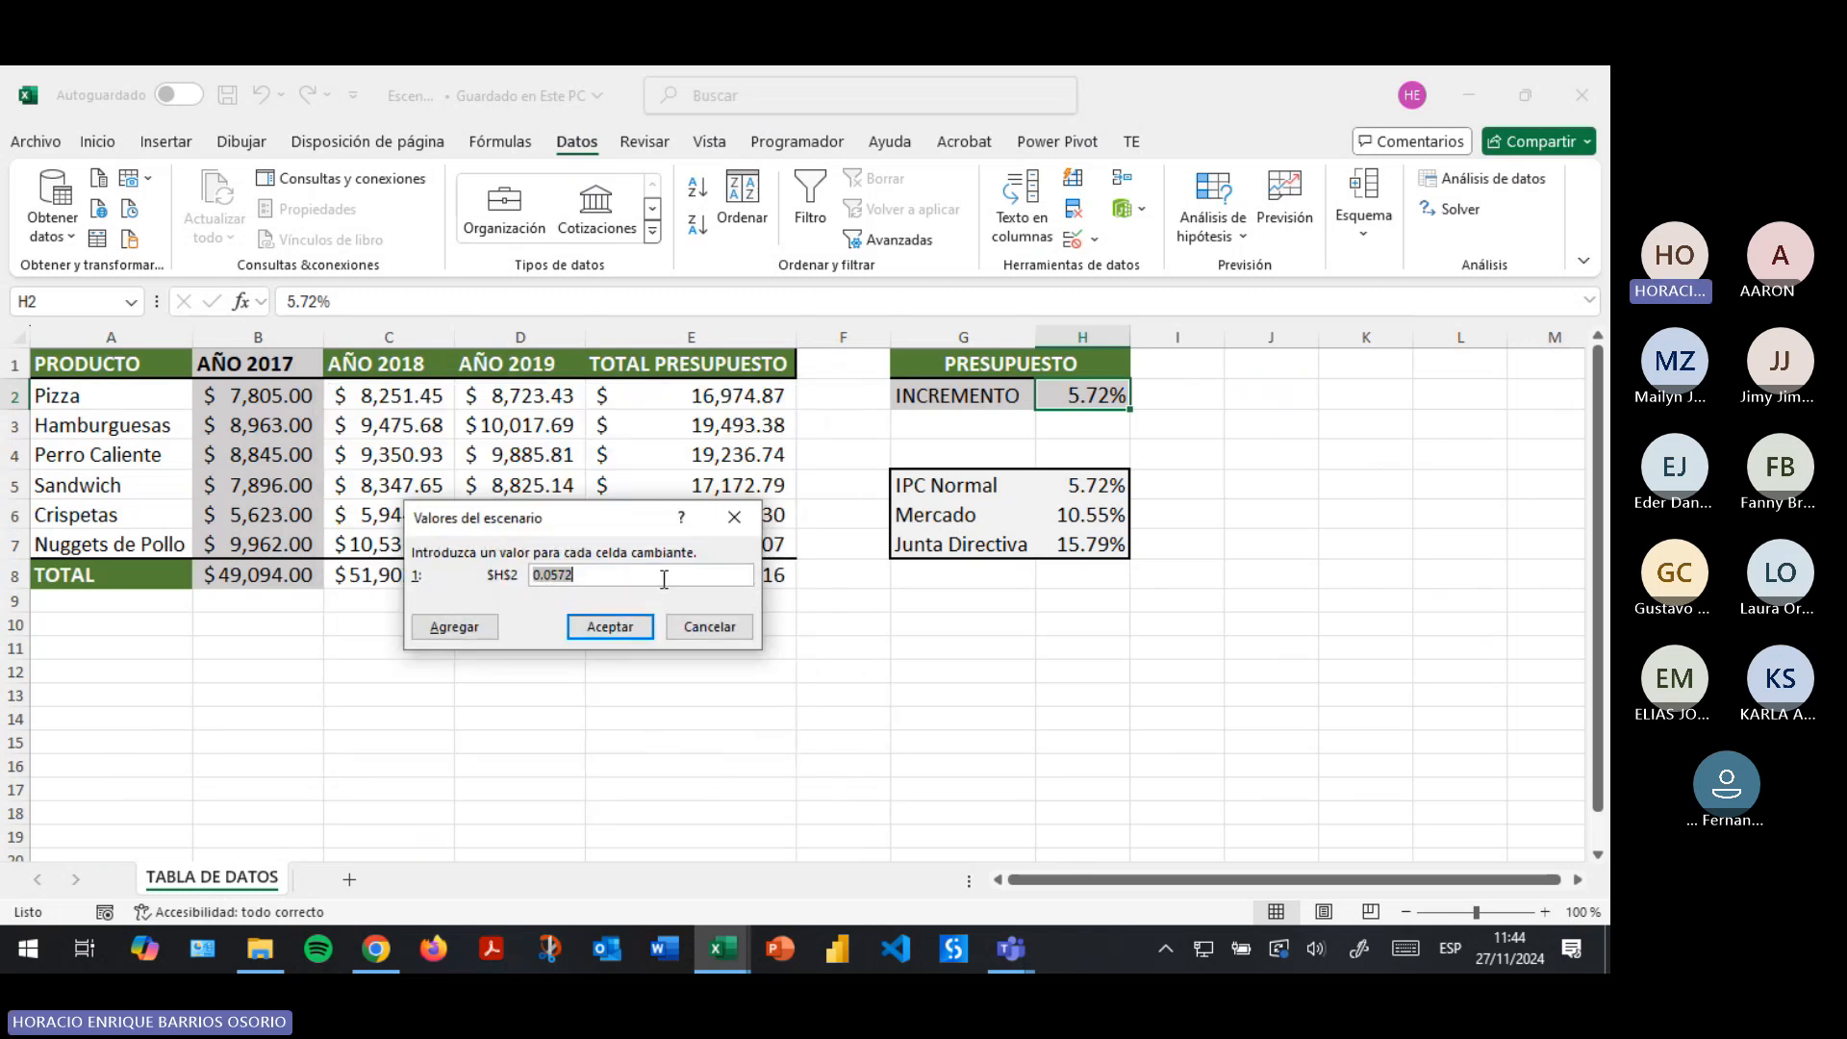
{"action": "type", "text": "0.1055"}
{"action": "left_click", "coordinate": [460, 628]}
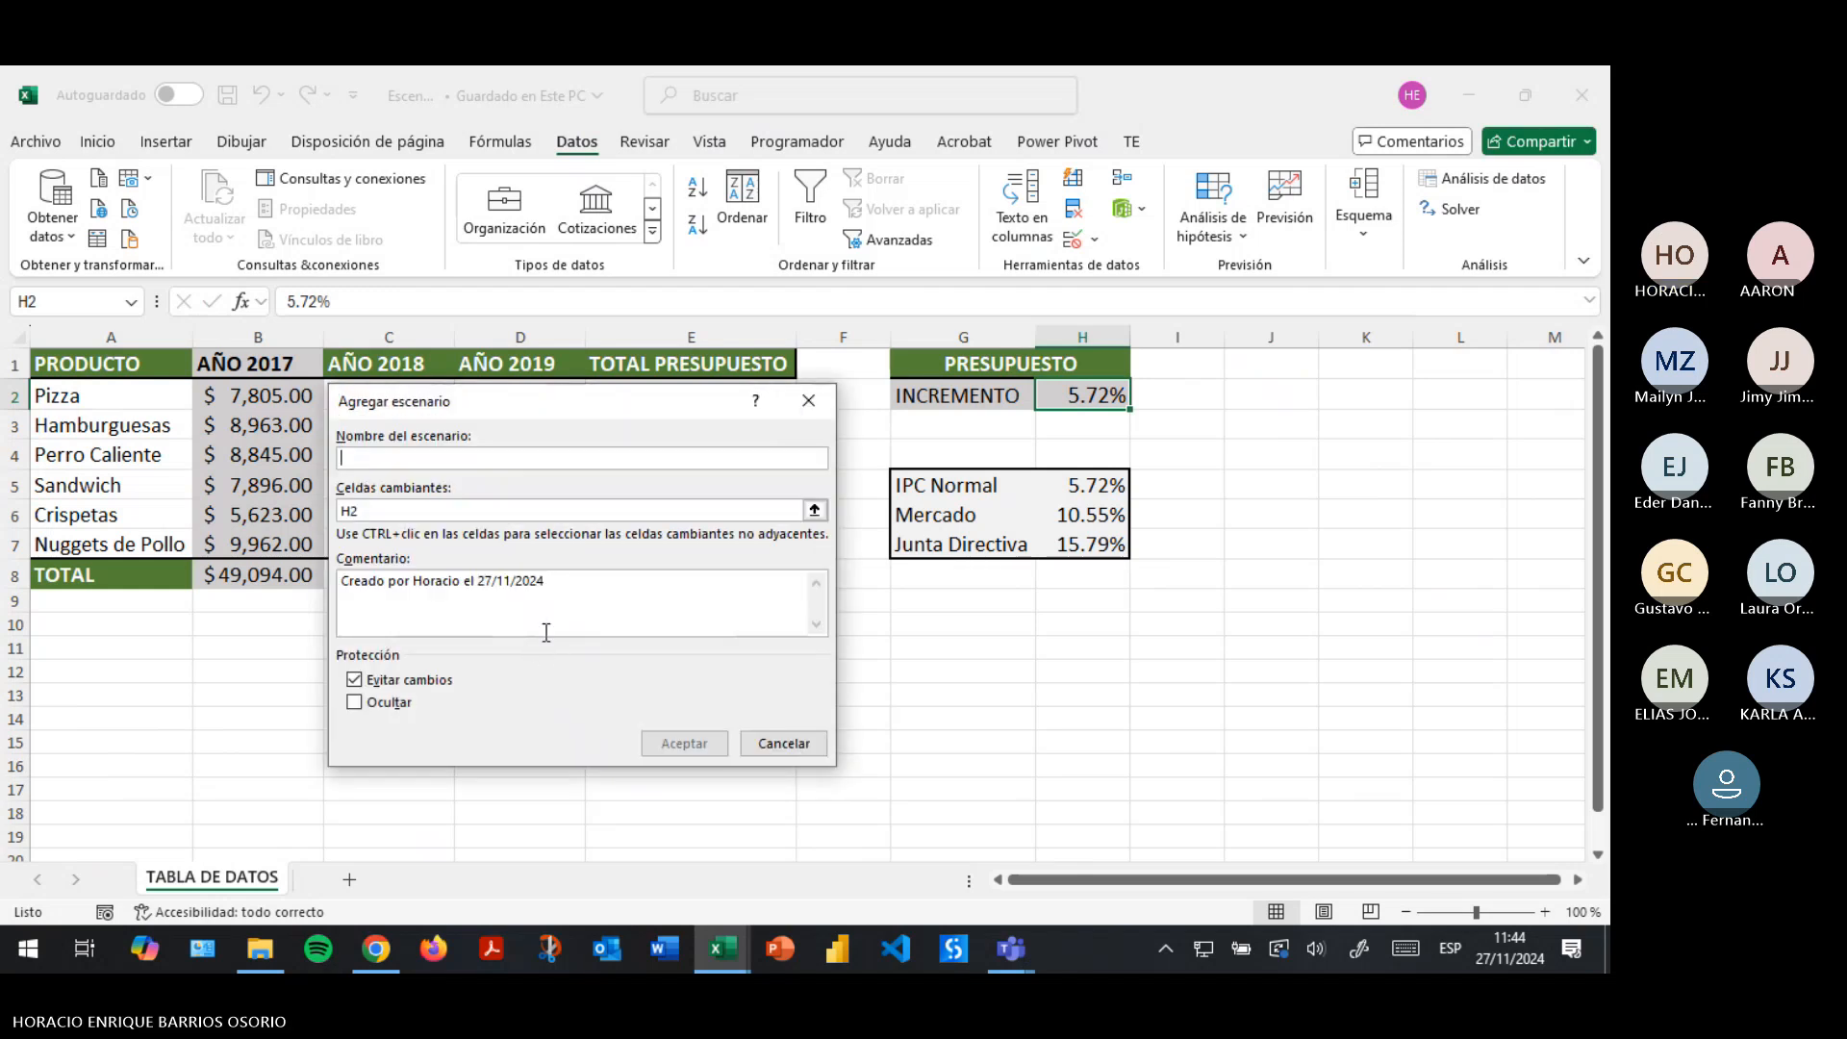
Cancel the blank new scenario, then reopen the EscenarioMercado definition for review and accept it.
{"action": "left_click", "coordinate": [772, 743]}
{"action": "left_click", "coordinate": [496, 450]}
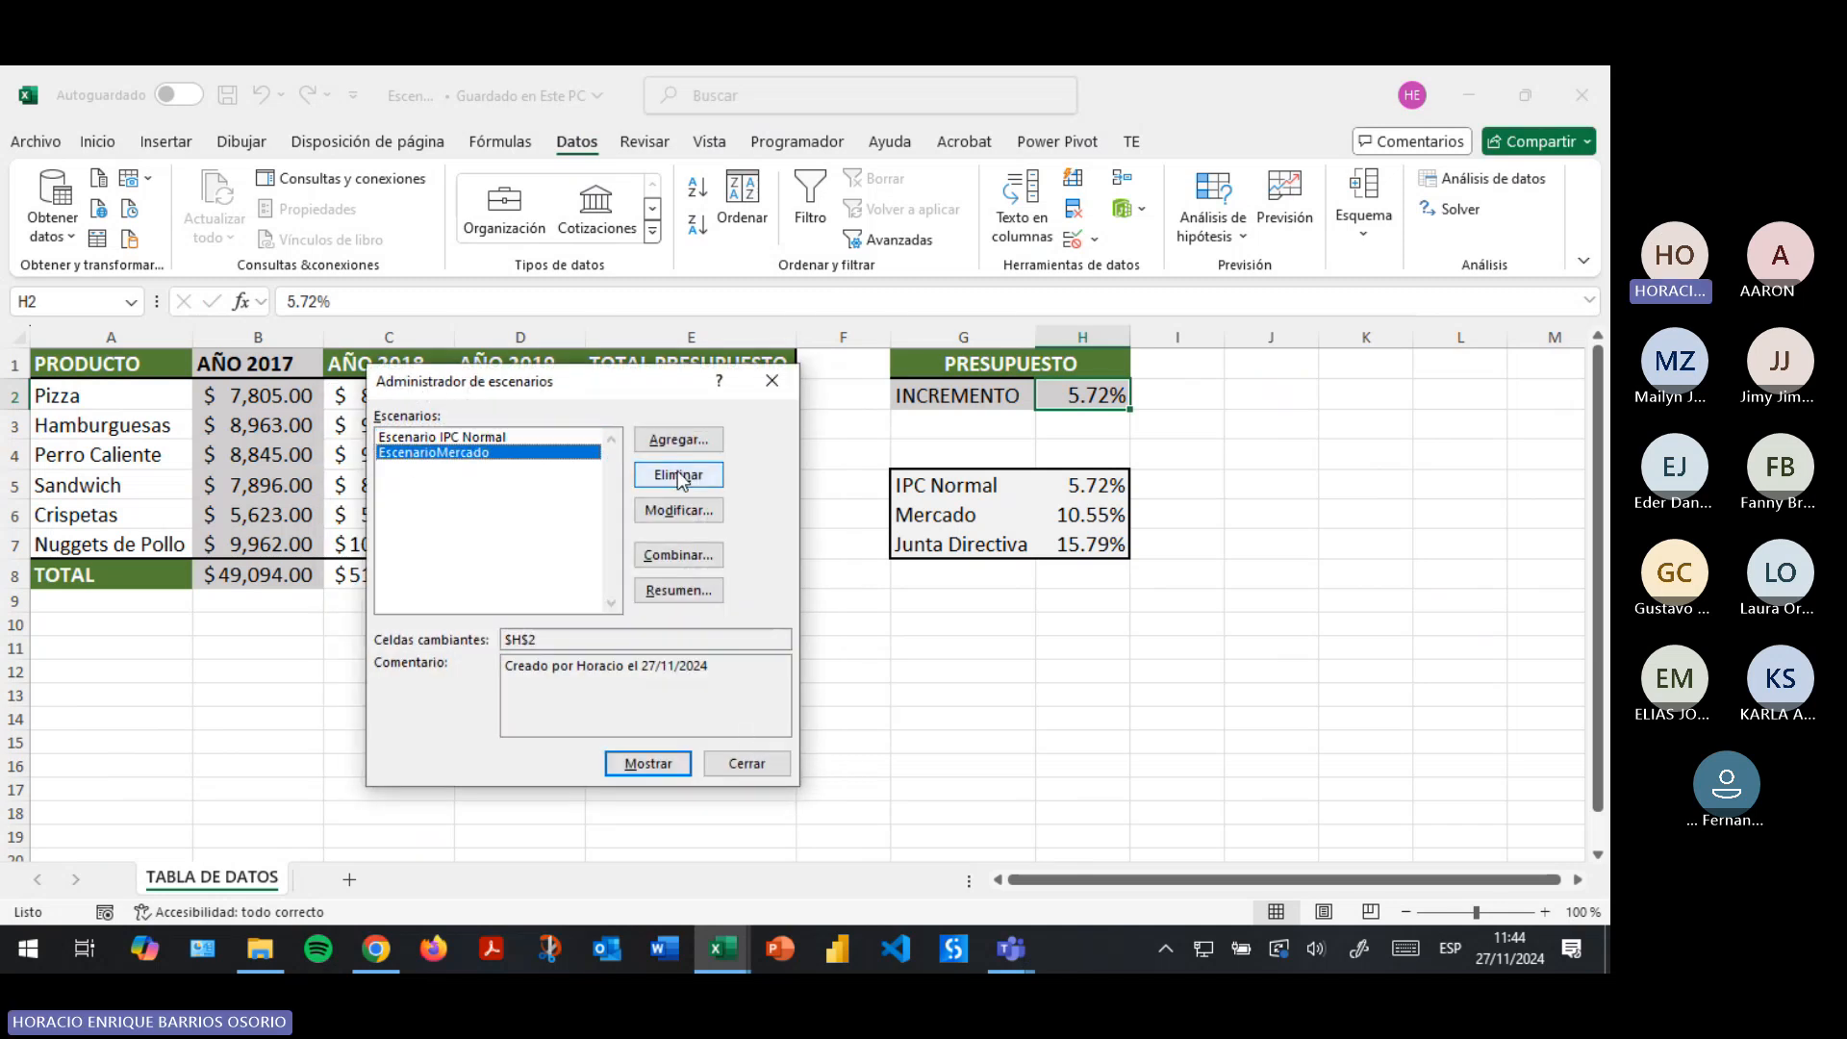
{"action": "left_click", "coordinate": [679, 511]}
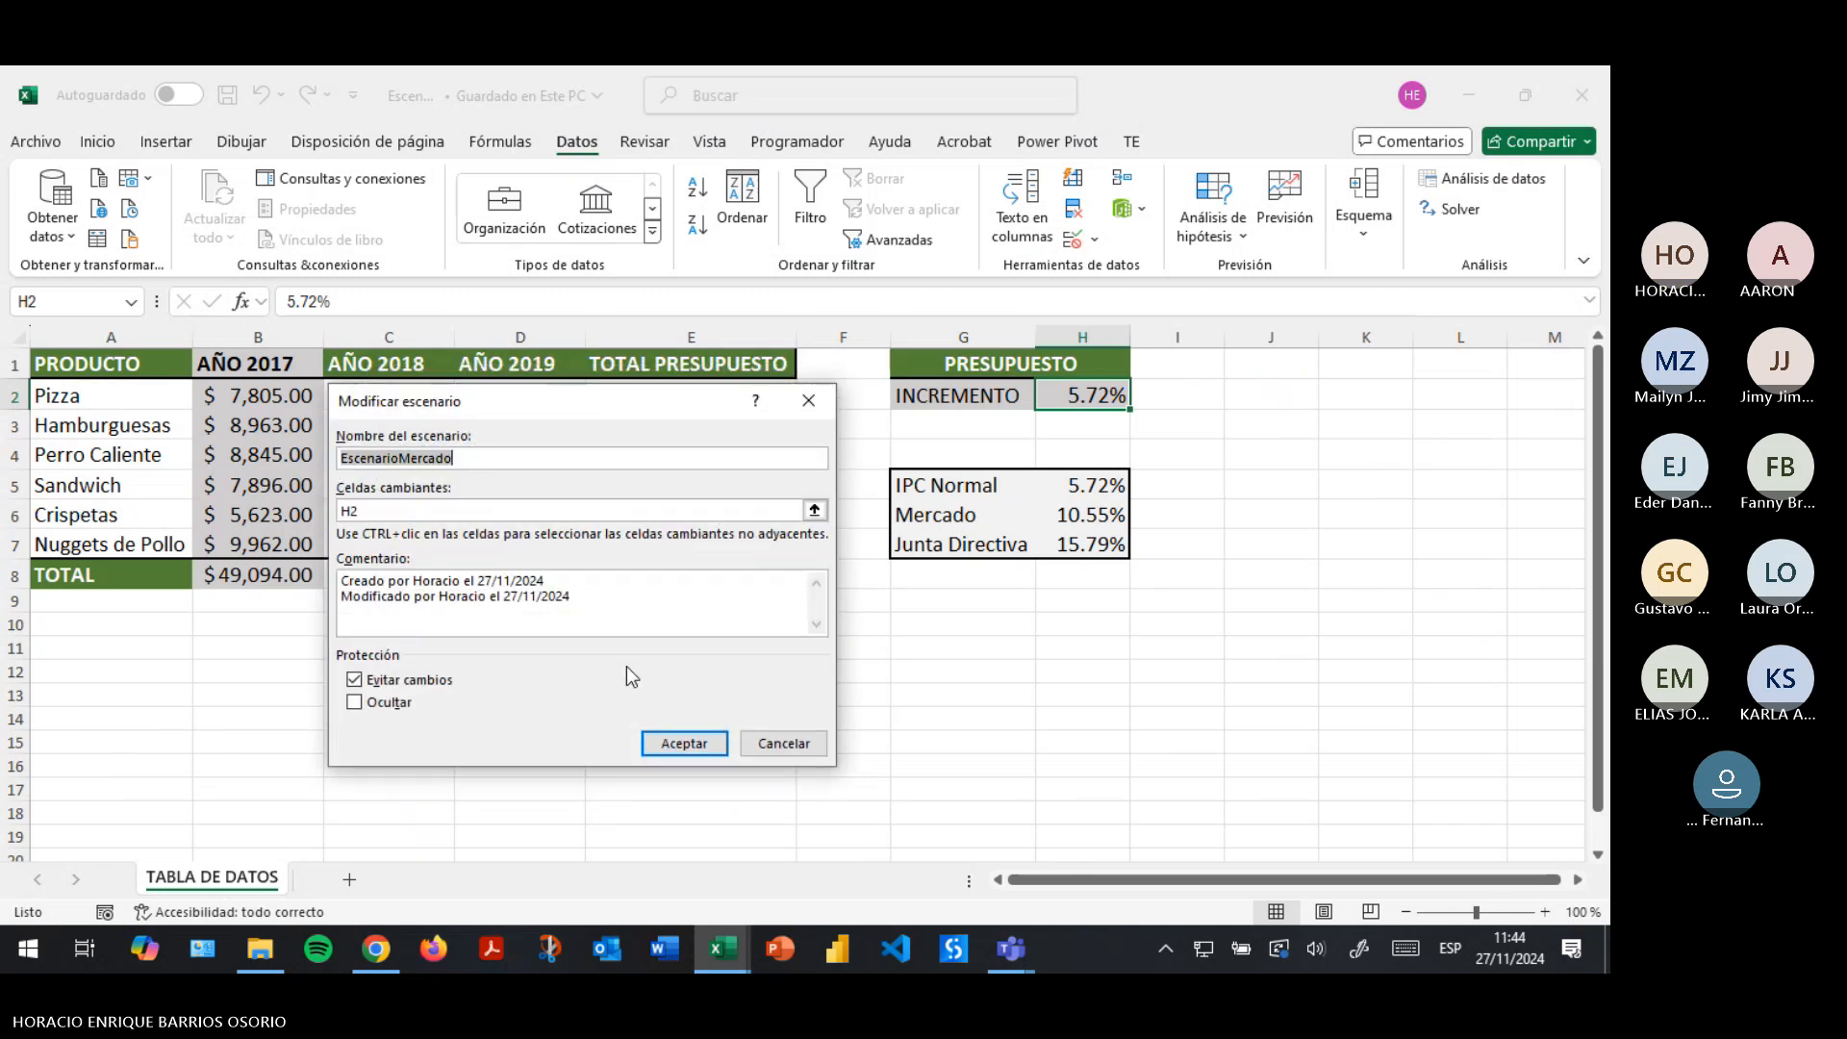
{"action": "left_click", "coordinate": [676, 739]}
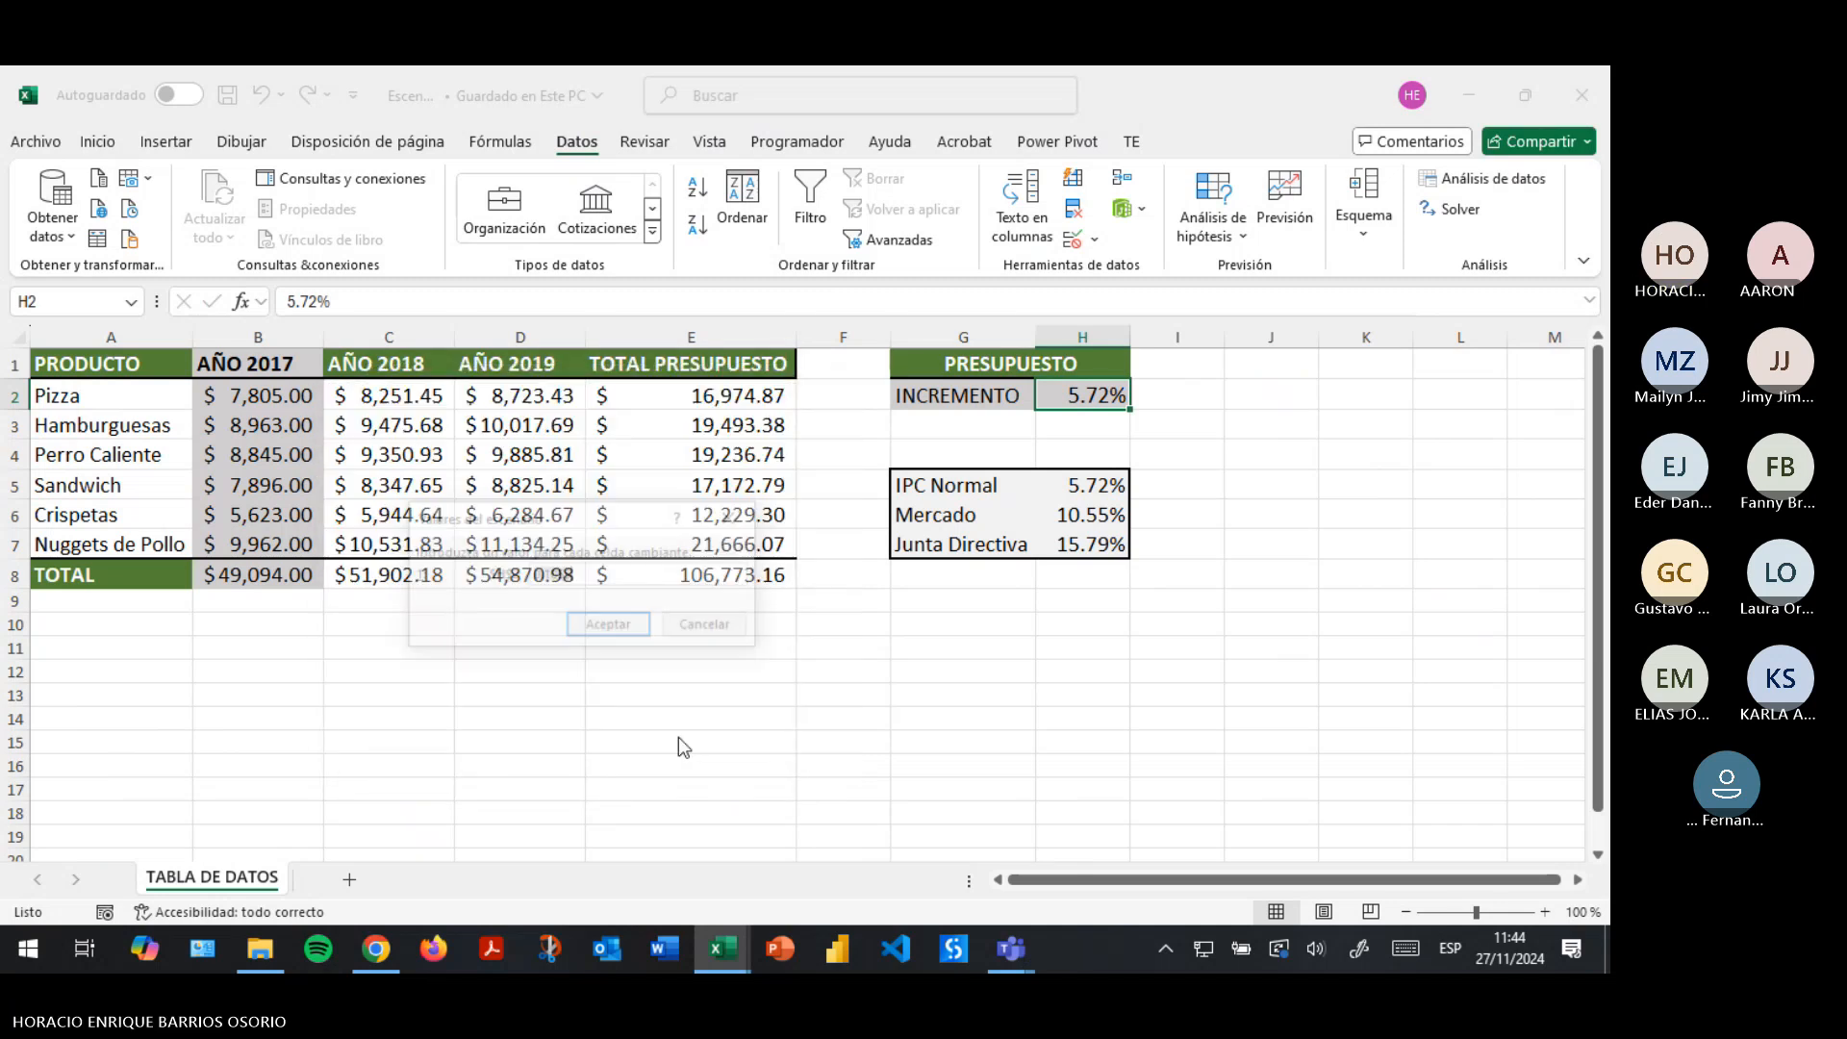
{"action": "left_click", "coordinate": [593, 624]}
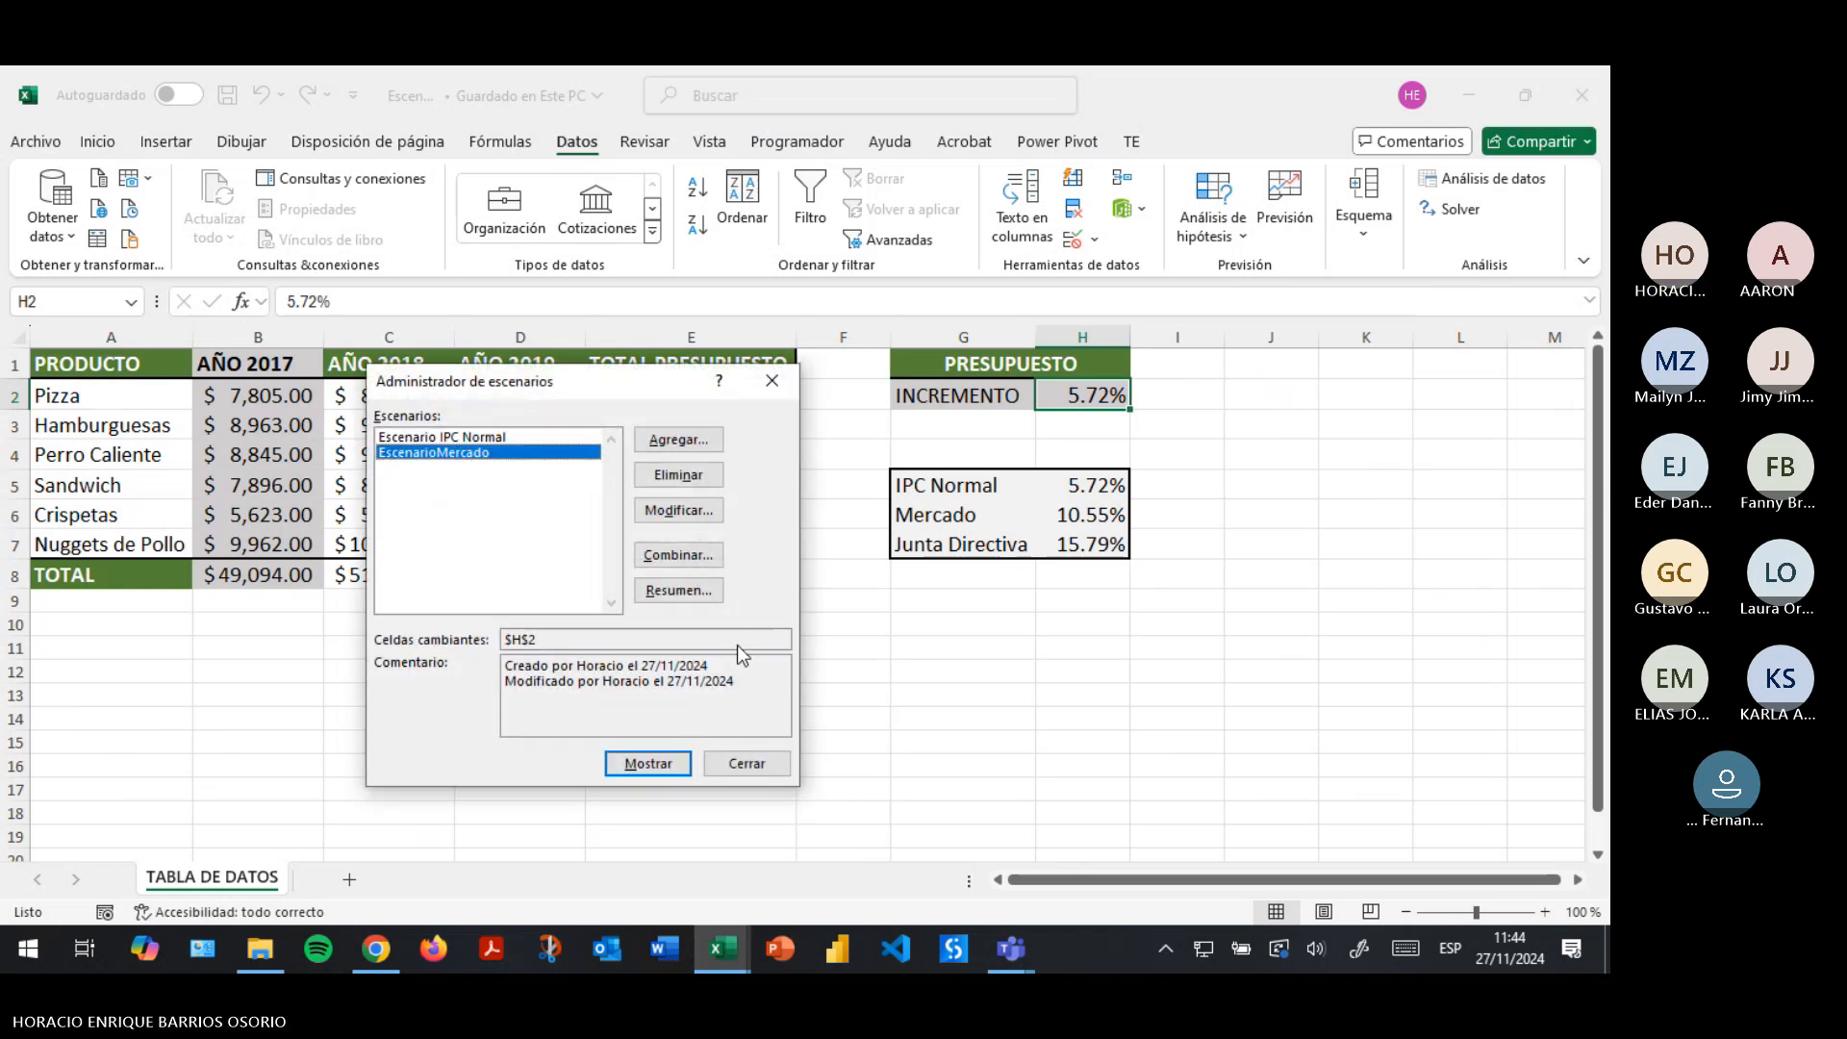
Add a scenario named EscenarioJuntaDirectiva with H2 as its changing cell and 0.1579 as the value.
{"action": "left_click", "coordinate": [688, 446]}
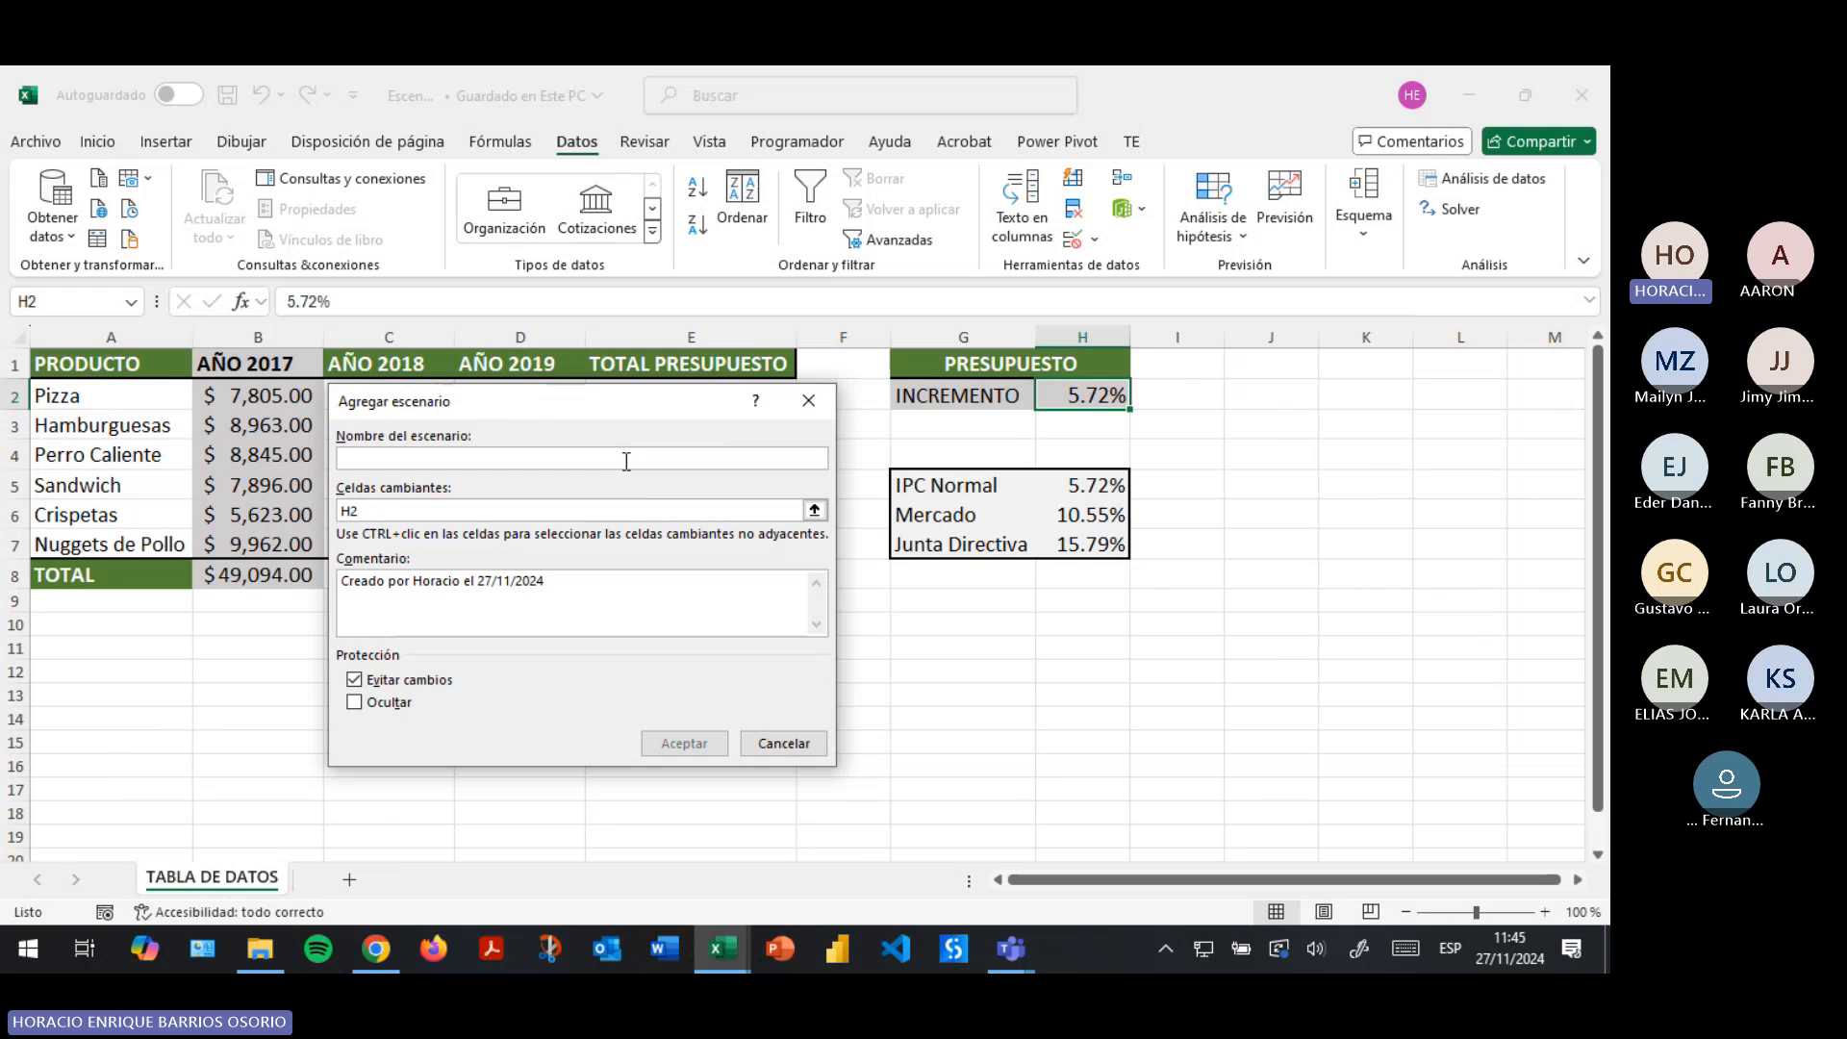
{"action": "type", "text": "Escen"}
{"action": "type", "text": "nari"}
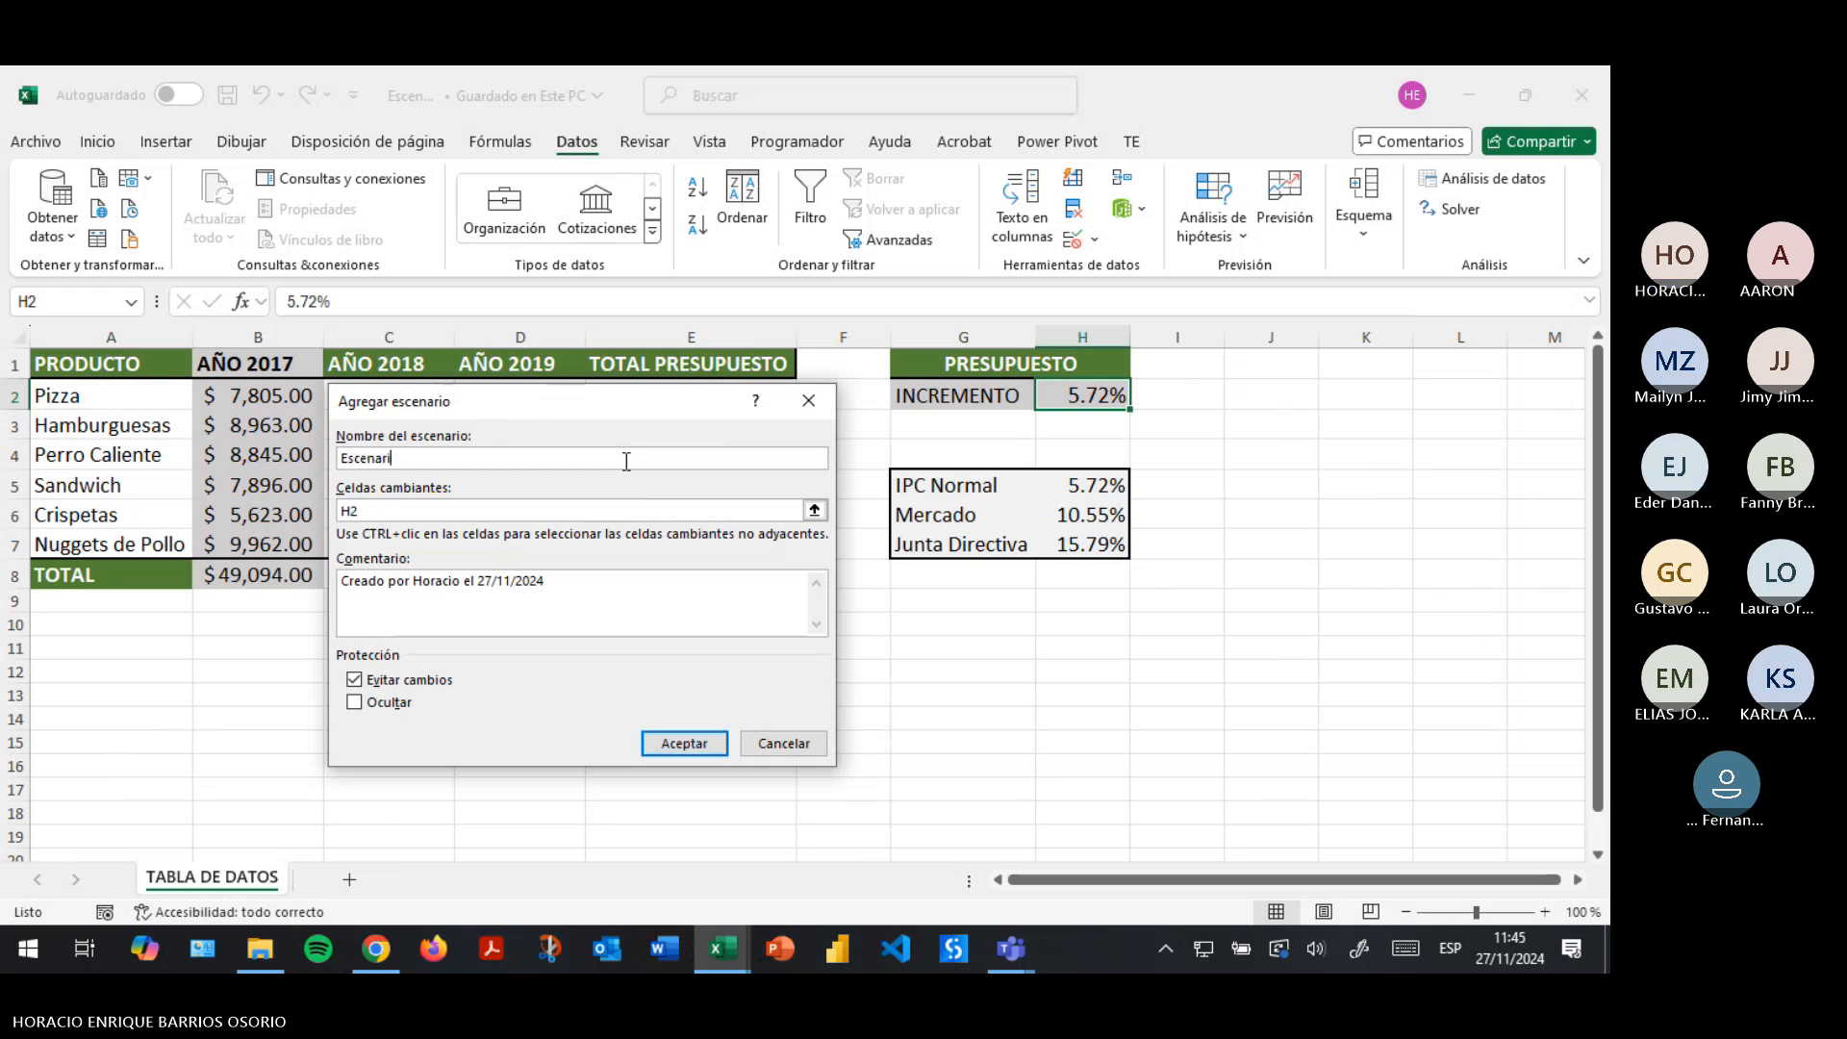
{"action": "type", "text": "oJuntaDirectiva"}
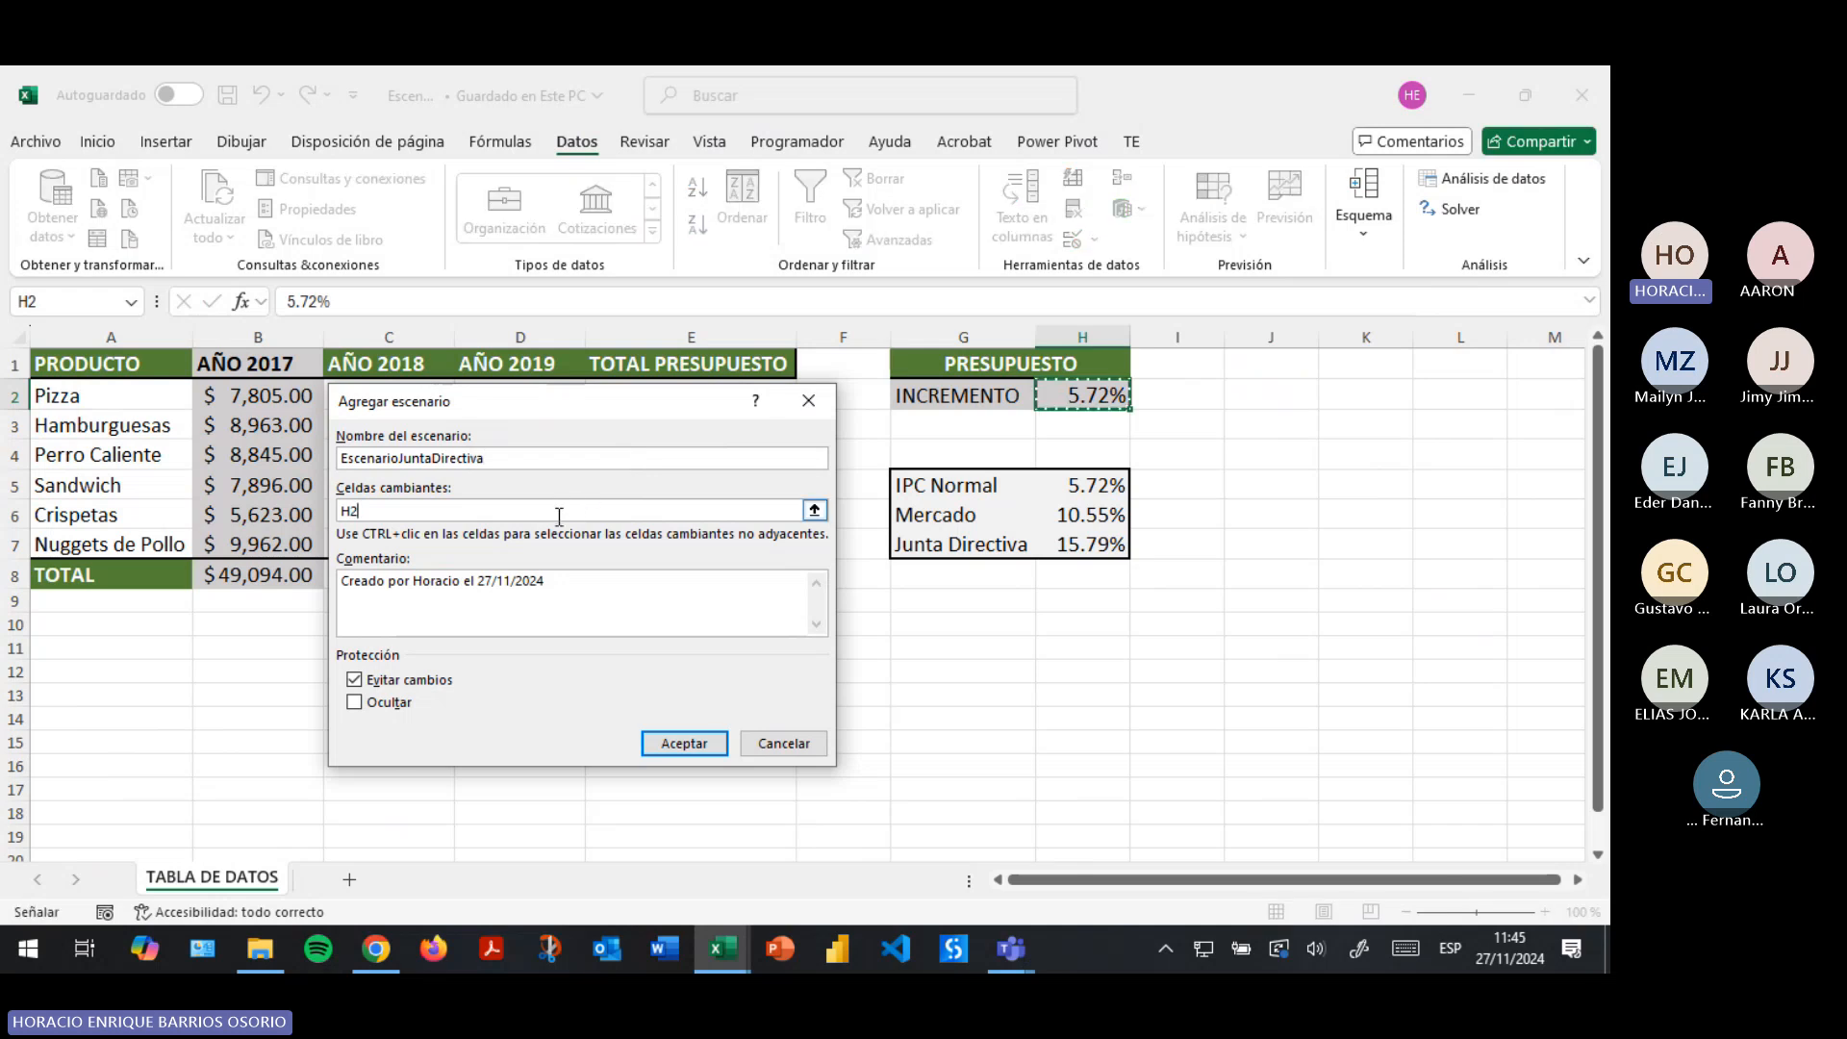
{"action": "left_click", "coordinate": [679, 745]}
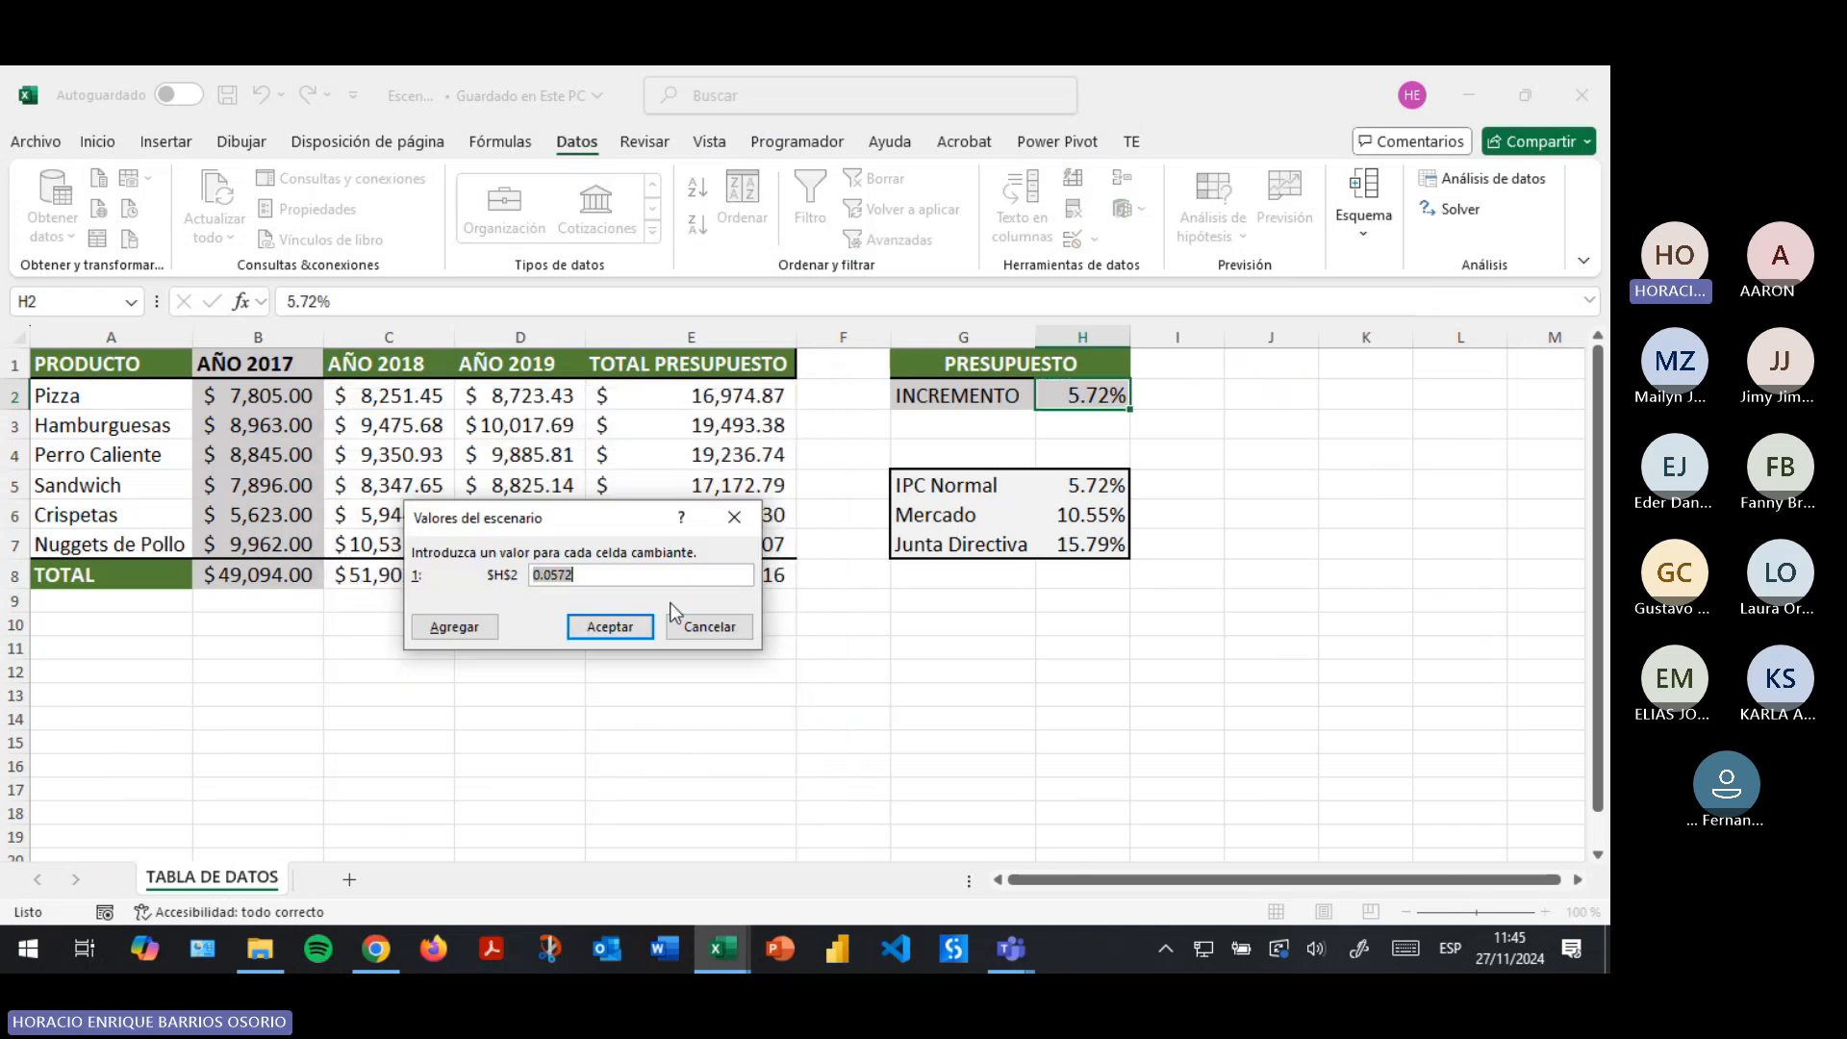
{"action": "type", "text": "0."}
{"action": "key", "text": "Return"}
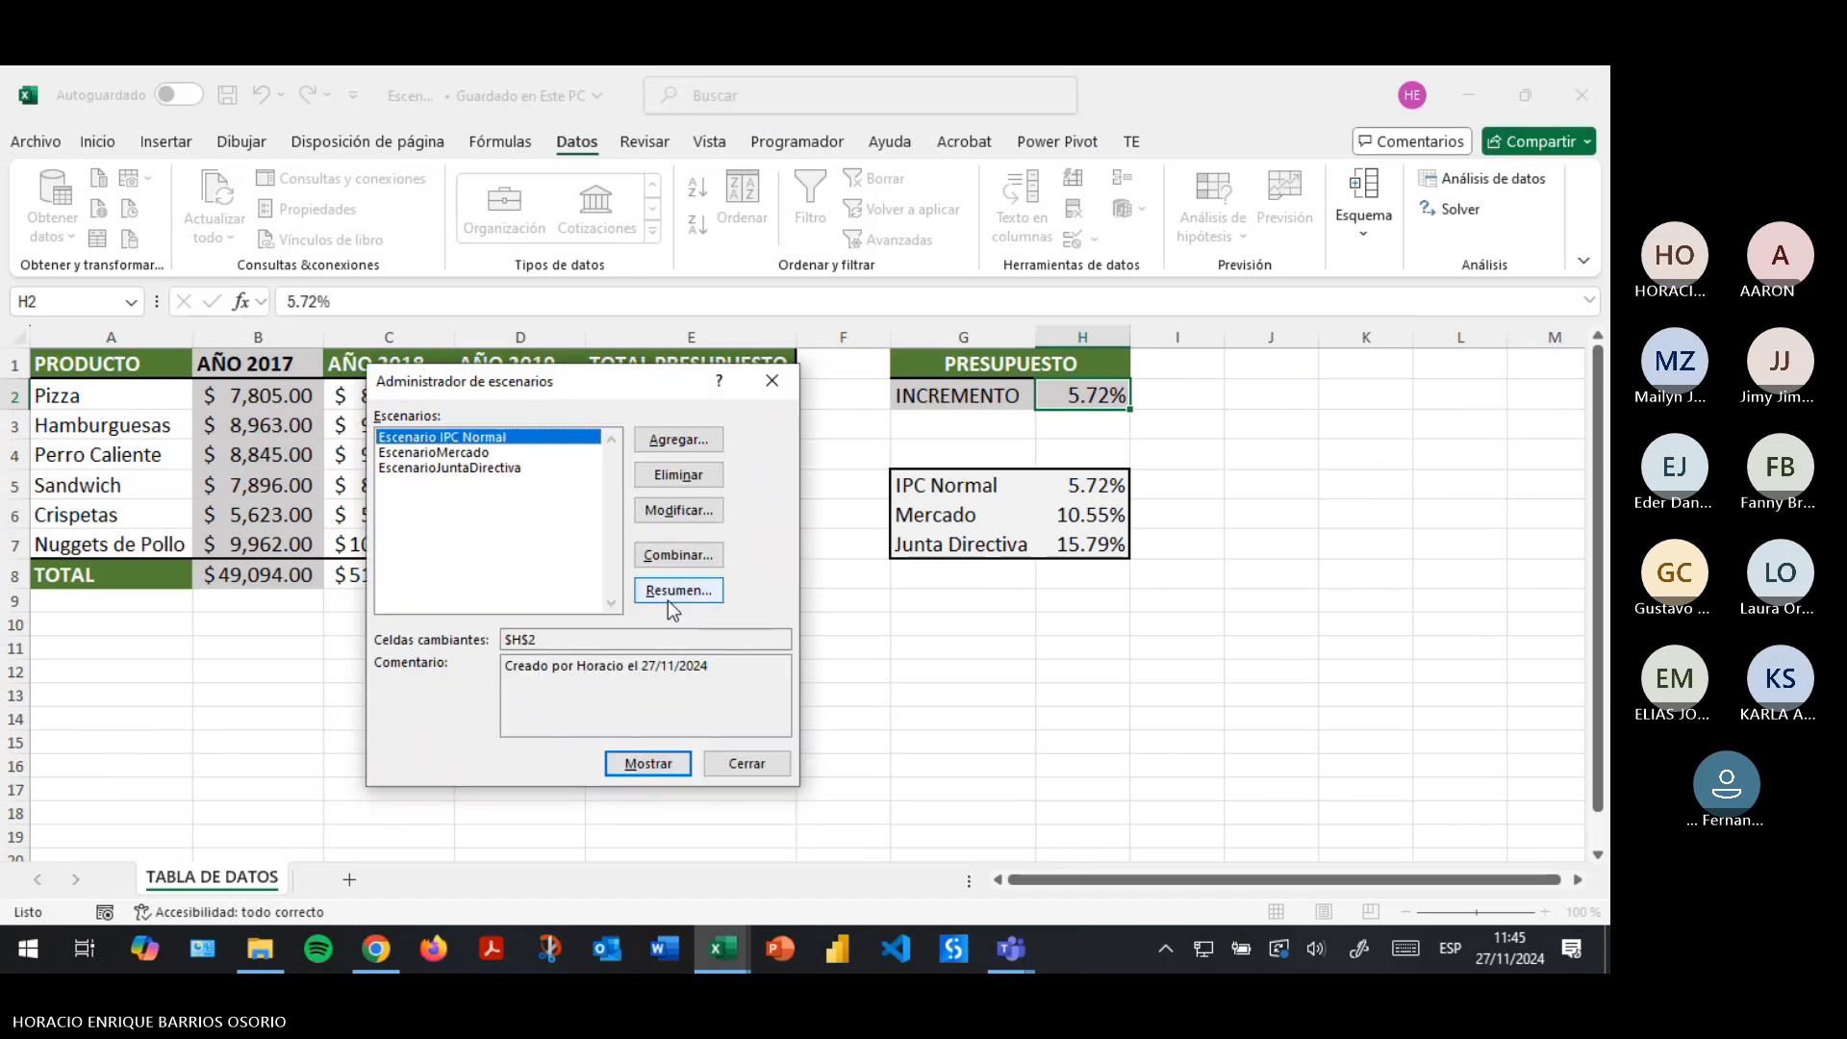
Go through Escenario IPC Normal, EscenarioMercado and EscenarioJuntaDirectiva in the scenario list, reviewing their changing cell and comments.
{"action": "left_click", "coordinate": [476, 452]}
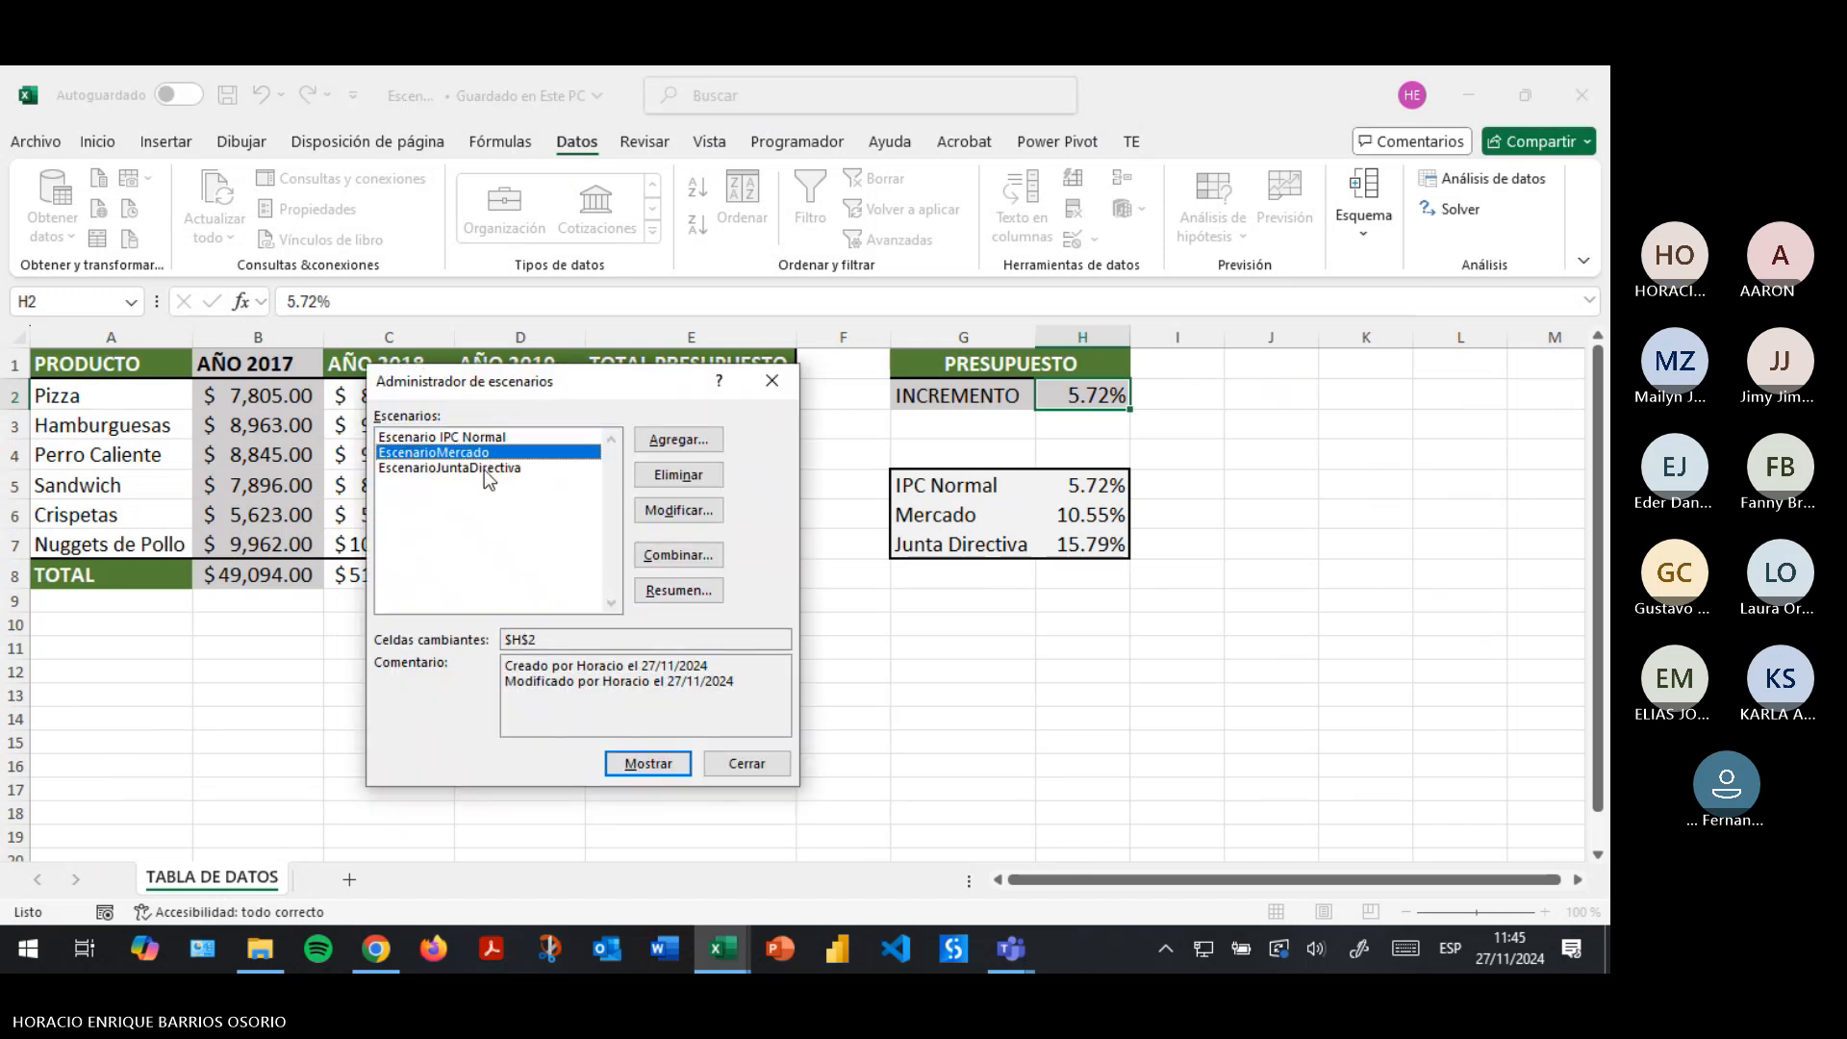
{"action": "left_click", "coordinate": [478, 469]}
{"action": "left_click", "coordinate": [477, 453]}
{"action": "left_click", "coordinate": [470, 467]}
{"action": "left_click", "coordinate": [473, 452]}
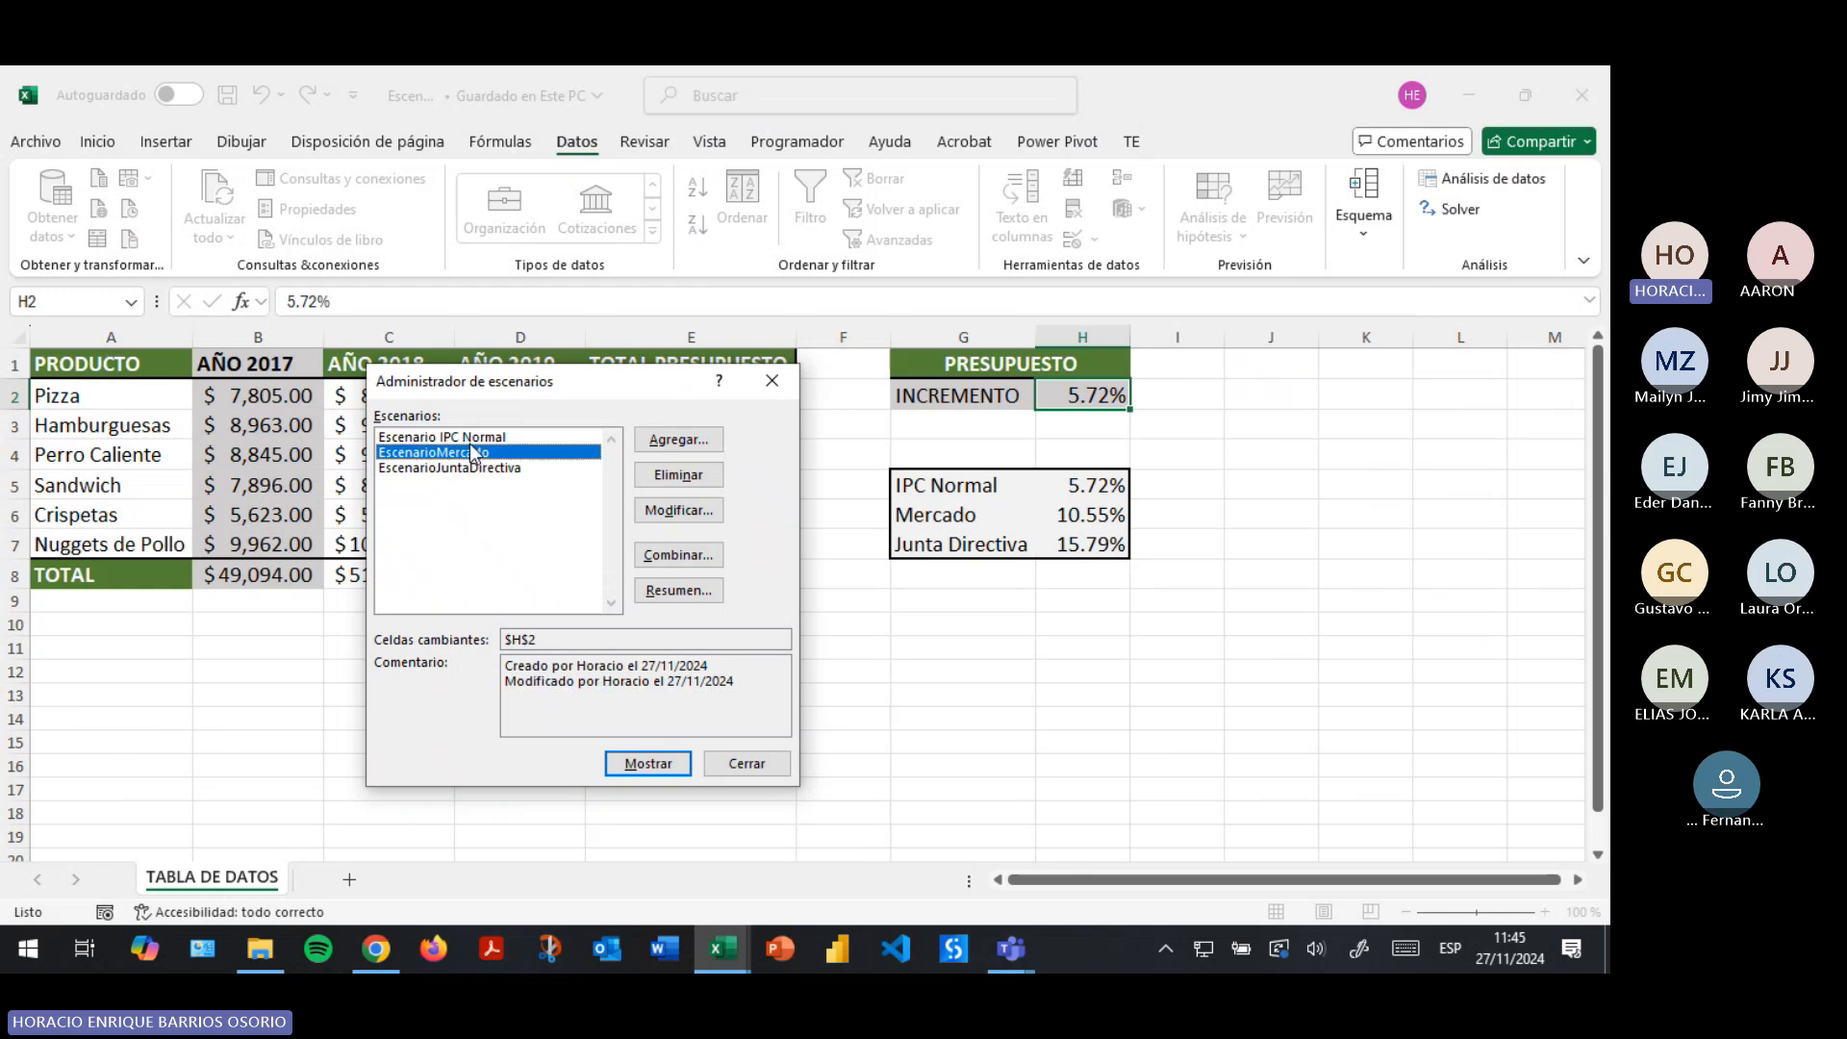
{"action": "left_click", "coordinate": [472, 439]}
{"action": "left_click", "coordinate": [464, 453]}
{"action": "left_click", "coordinate": [468, 468]}
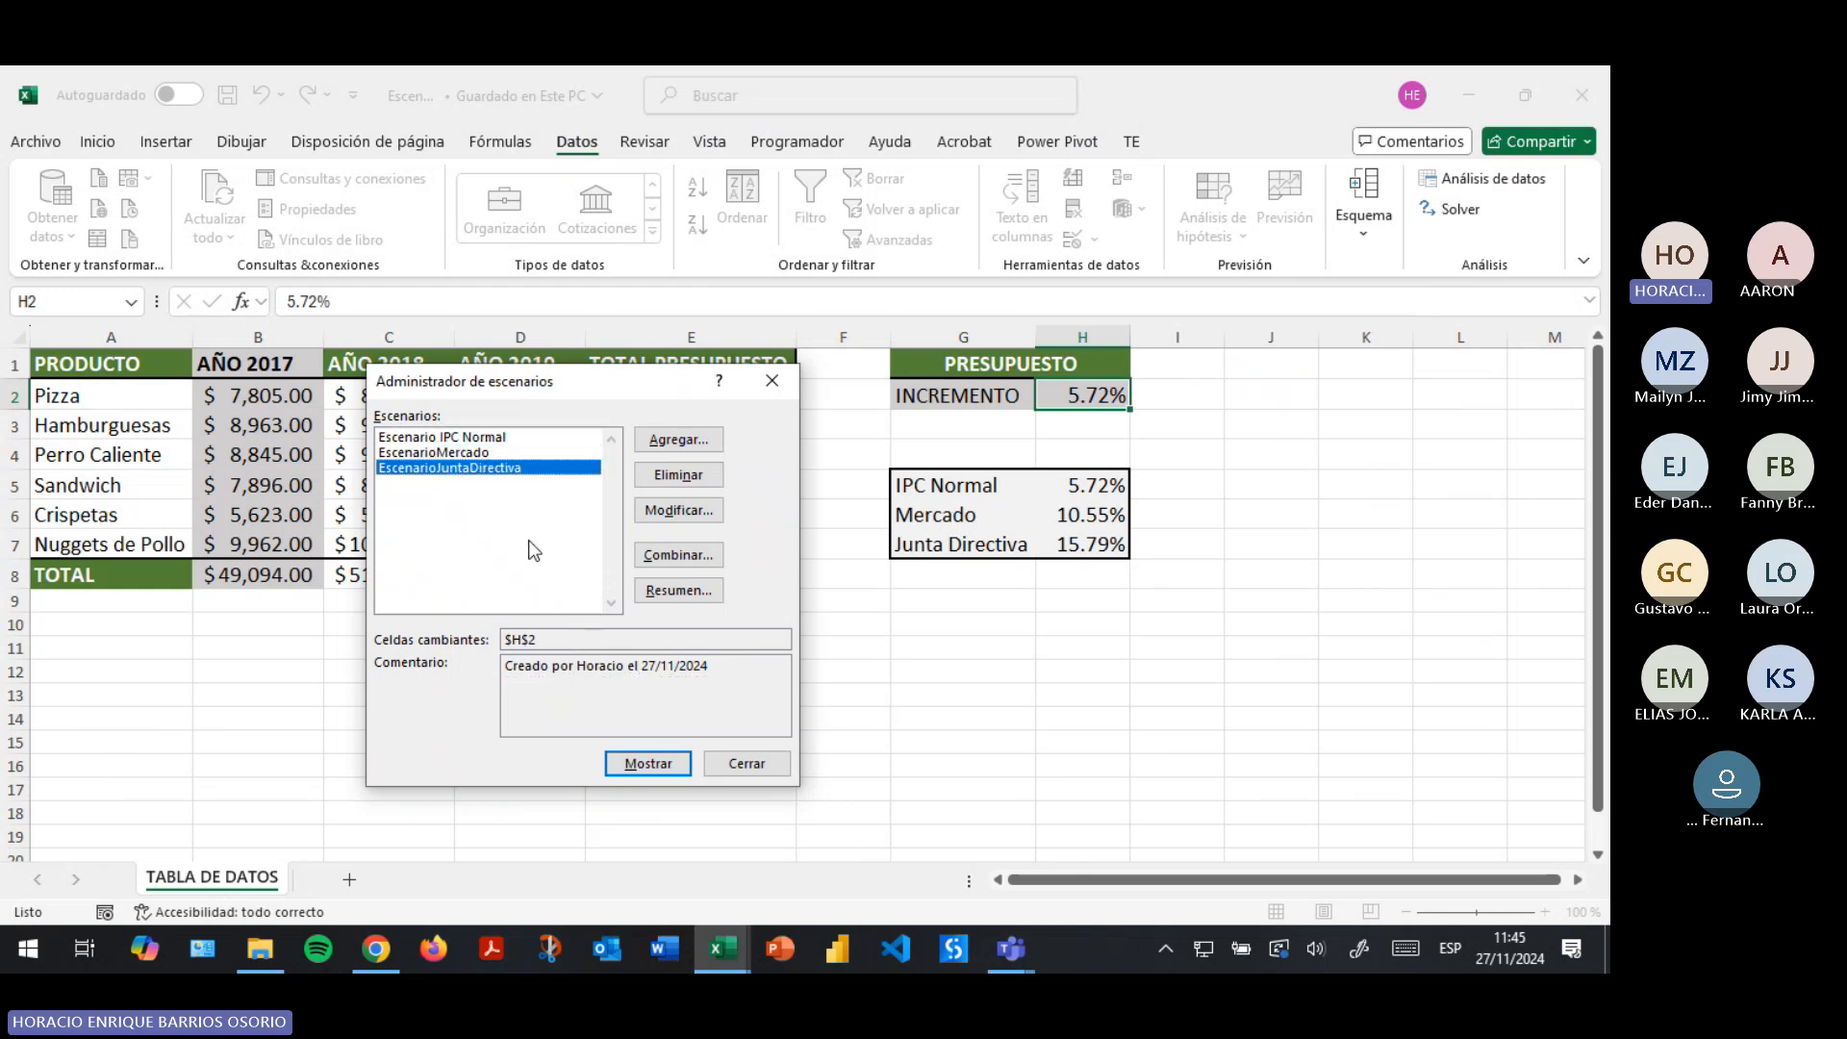
{"action": "left_click", "coordinate": [511, 450]}
{"action": "left_click", "coordinate": [514, 439]}
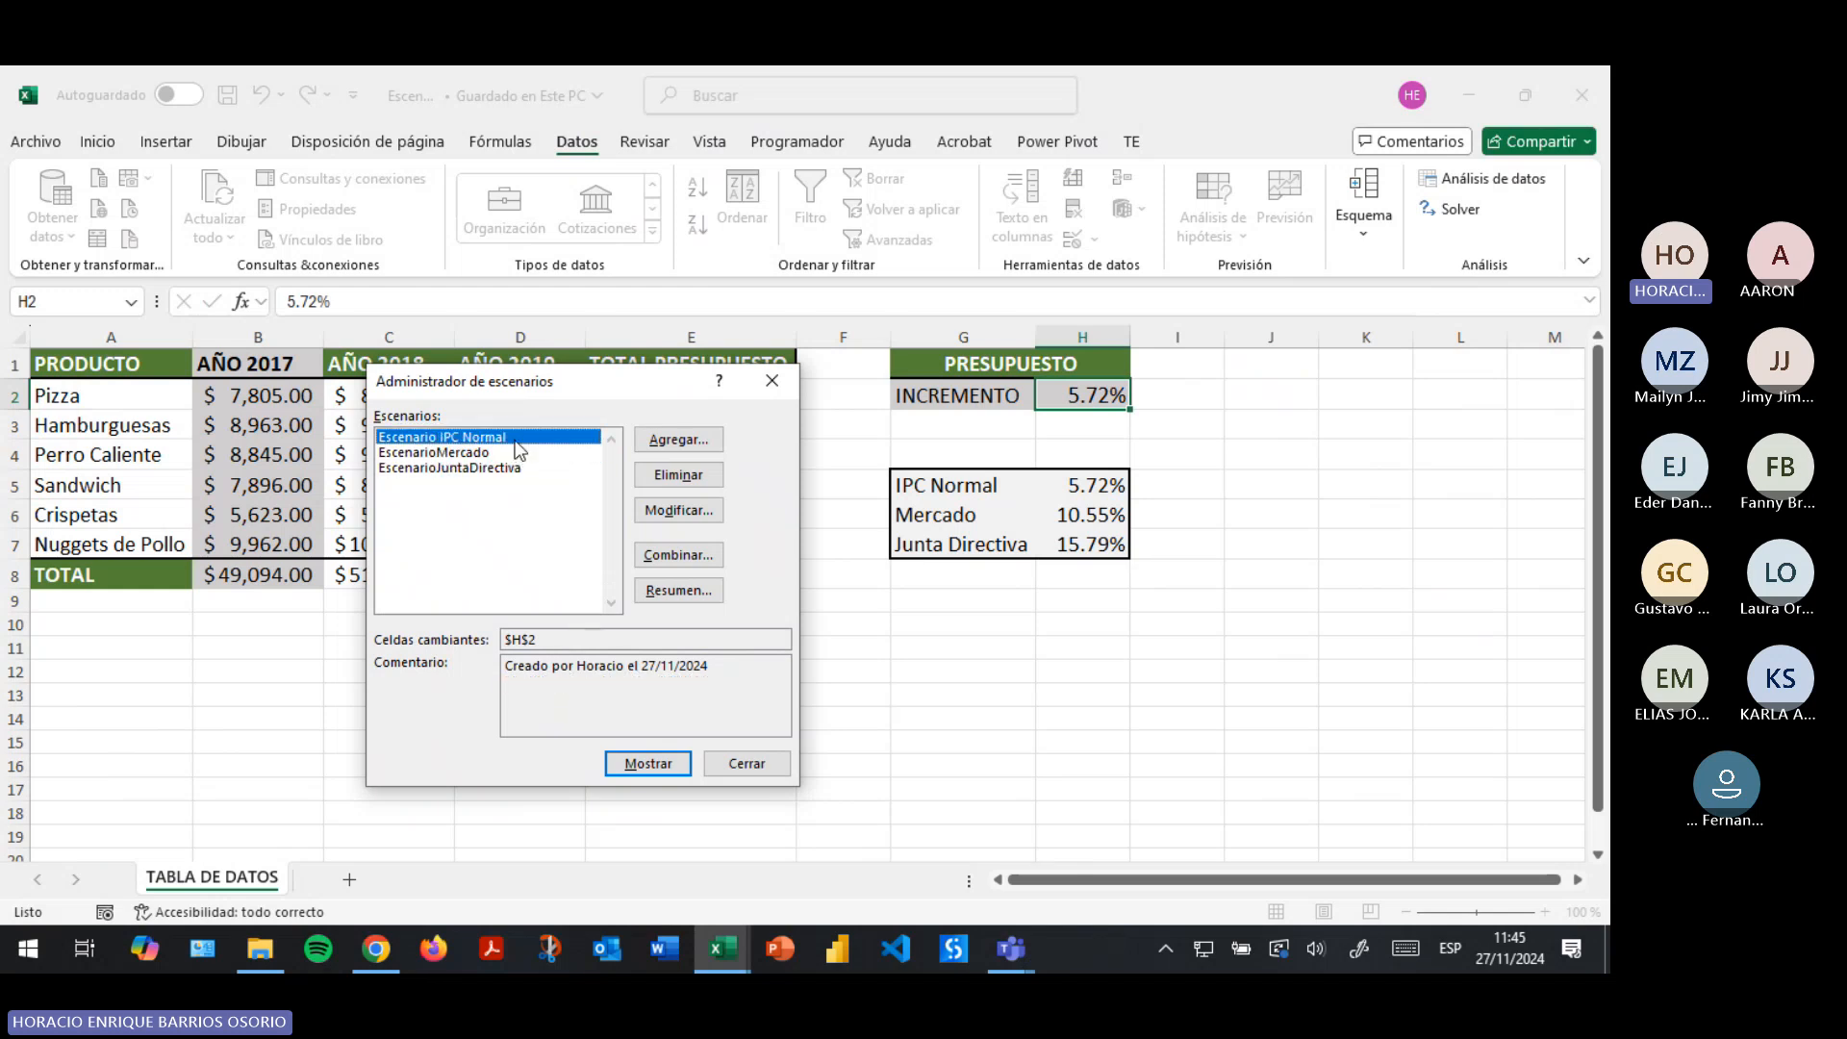
{"action": "left_click", "coordinate": [499, 454]}
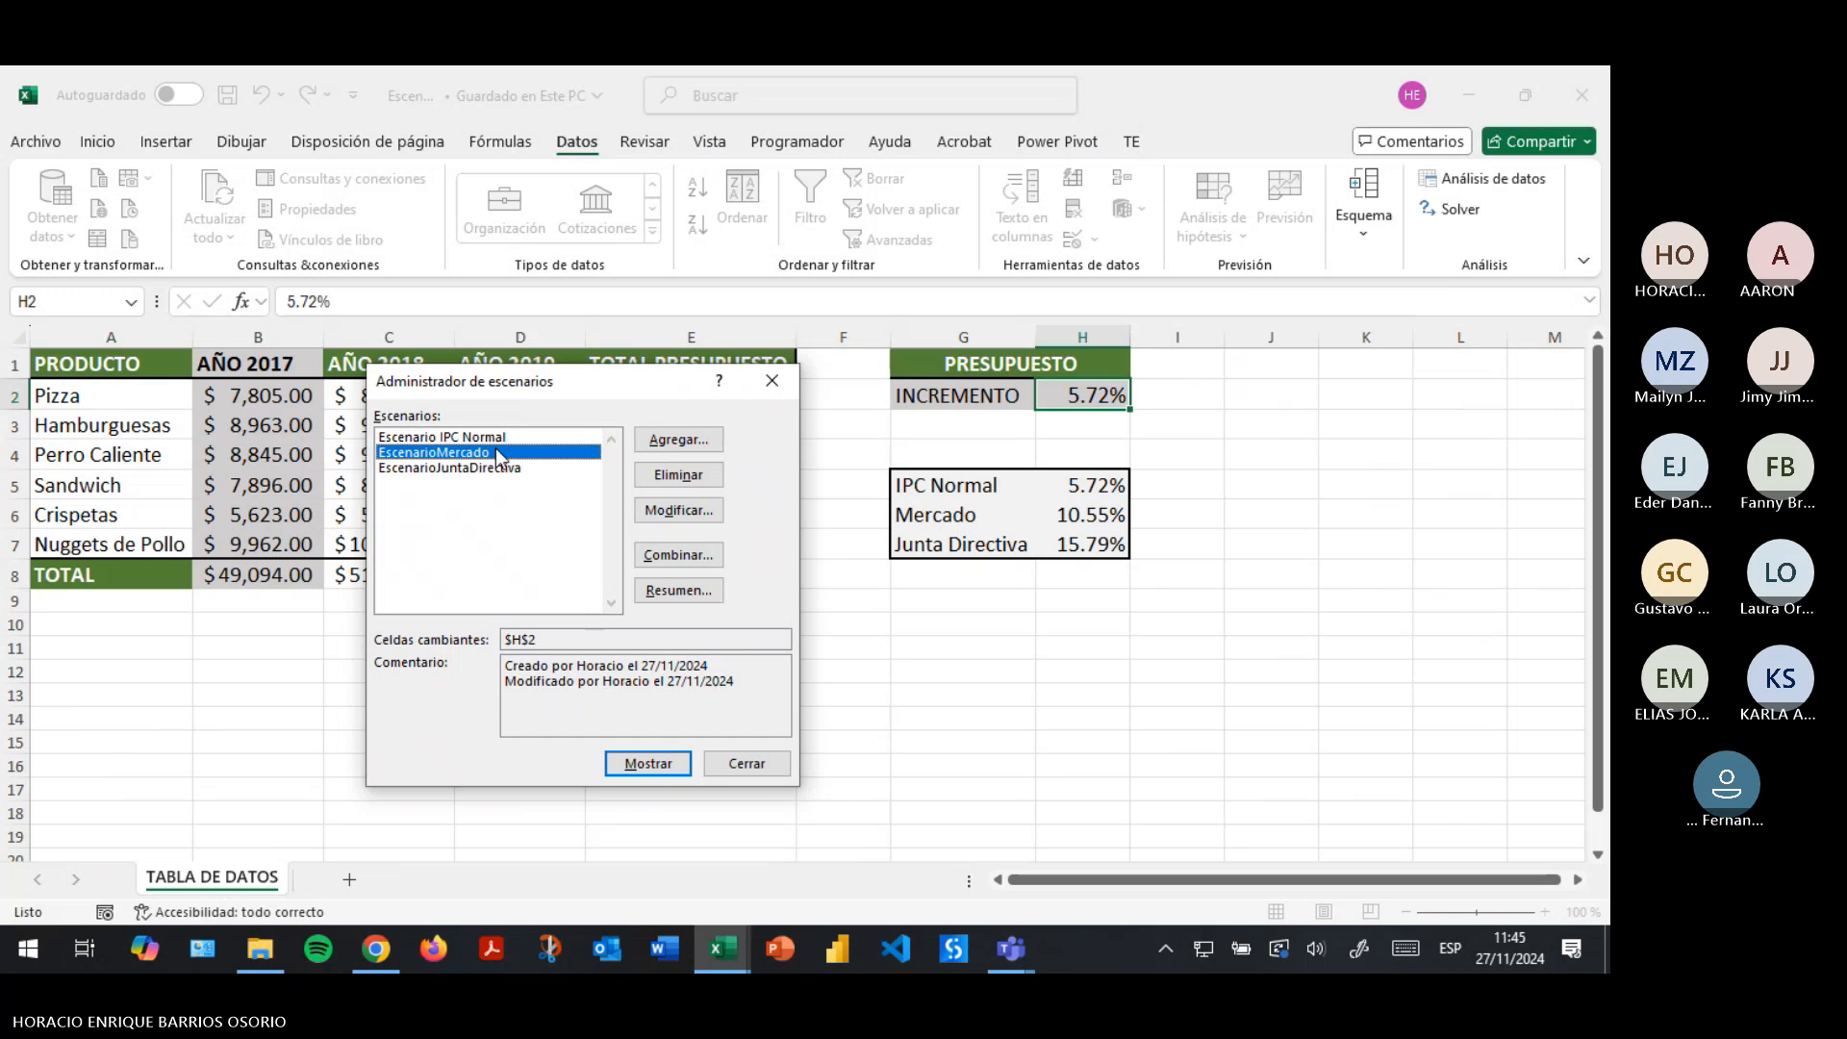
{"action": "left_click", "coordinate": [506, 435]}
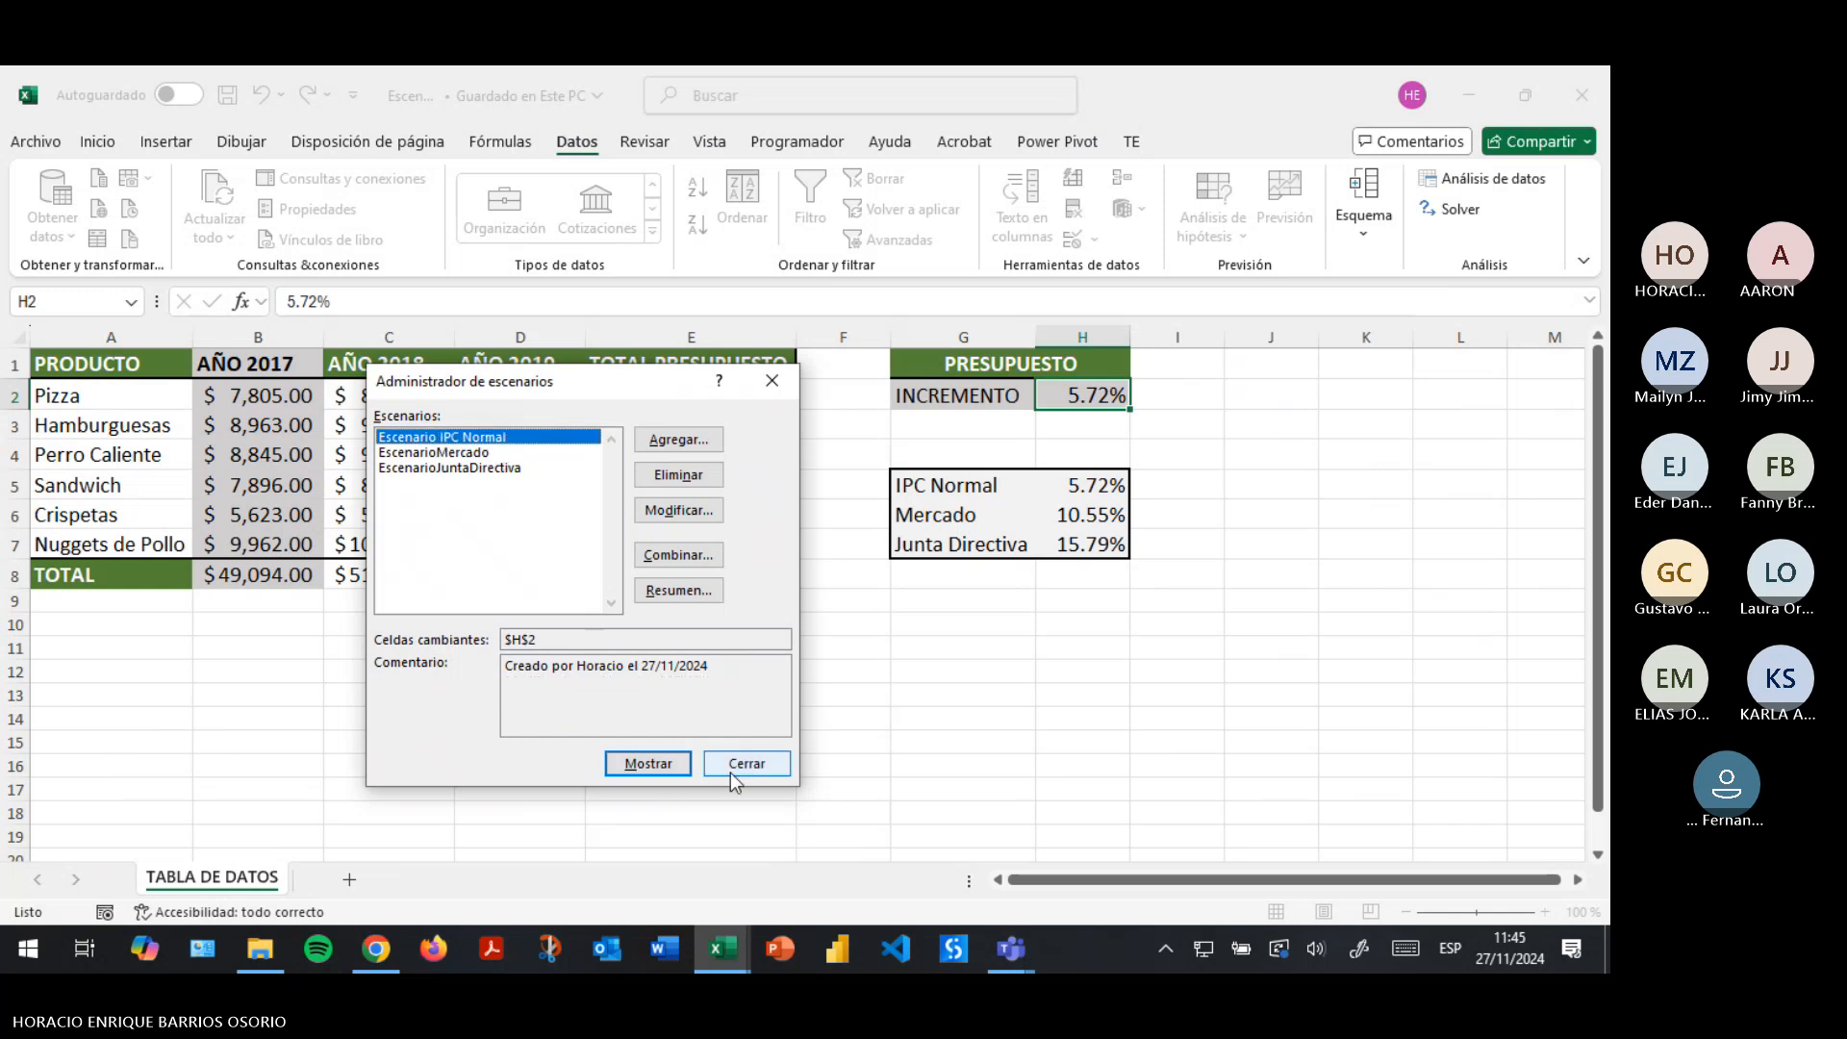
Apply EscenarioMercado and then EscenarioJuntaDirectiva to the sheet, keeping the budget table uncovered to compare its totals.
{"action": "left_click_drag", "start_coordinate": [536, 383], "coordinate": [1305, 366]}
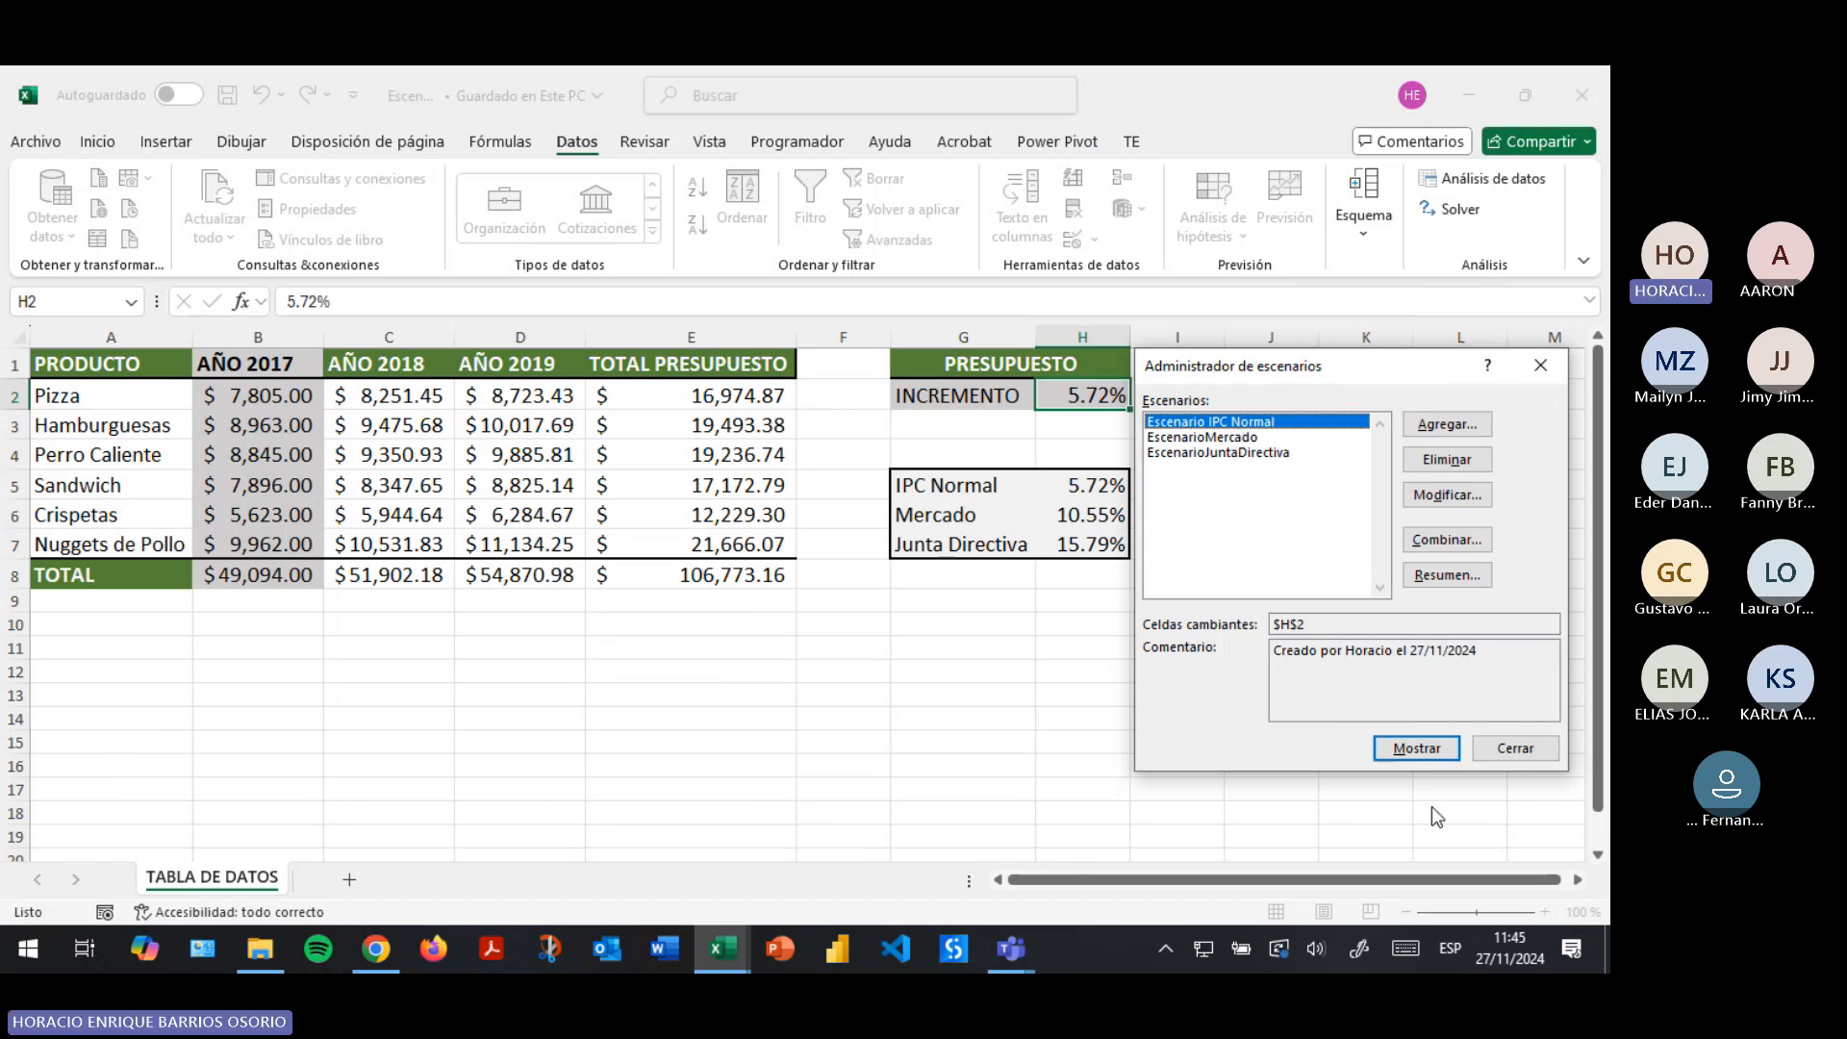
{"action": "left_click", "coordinate": [1242, 438]}
{"action": "left_click", "coordinate": [1411, 756]}
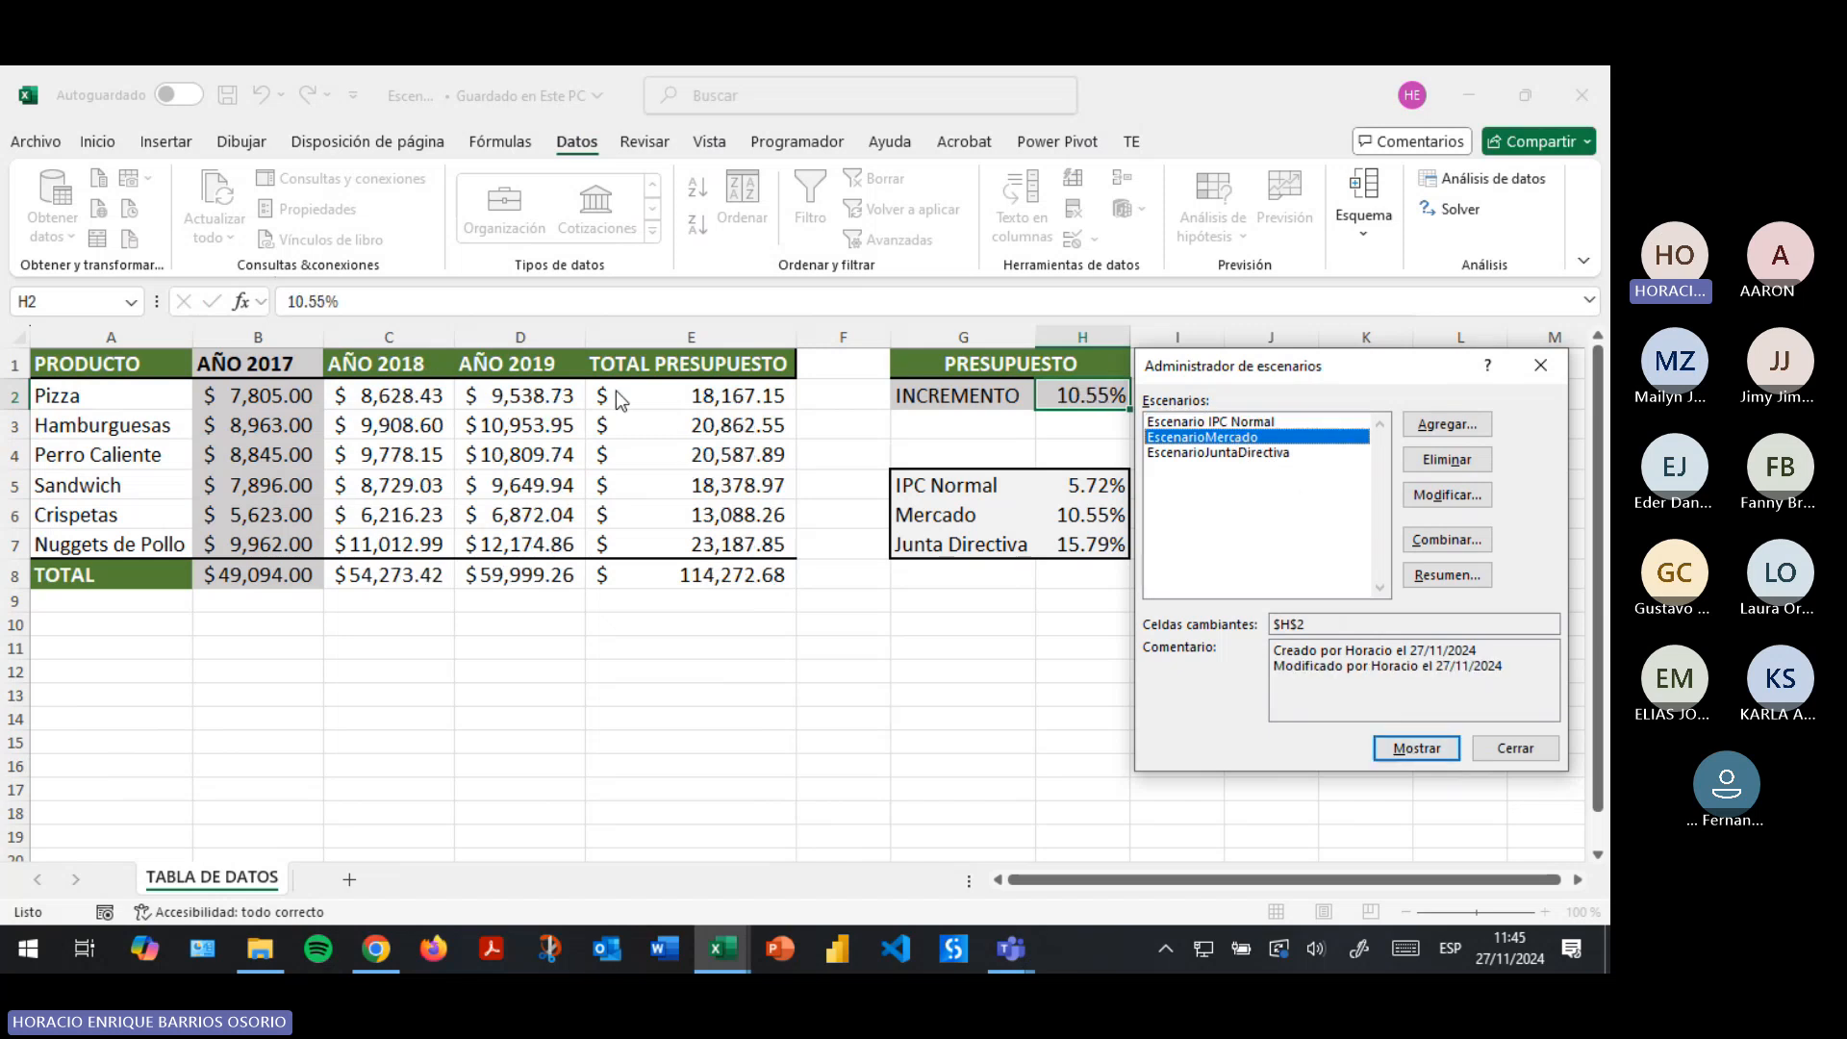
{"action": "left_click", "coordinate": [1249, 451]}
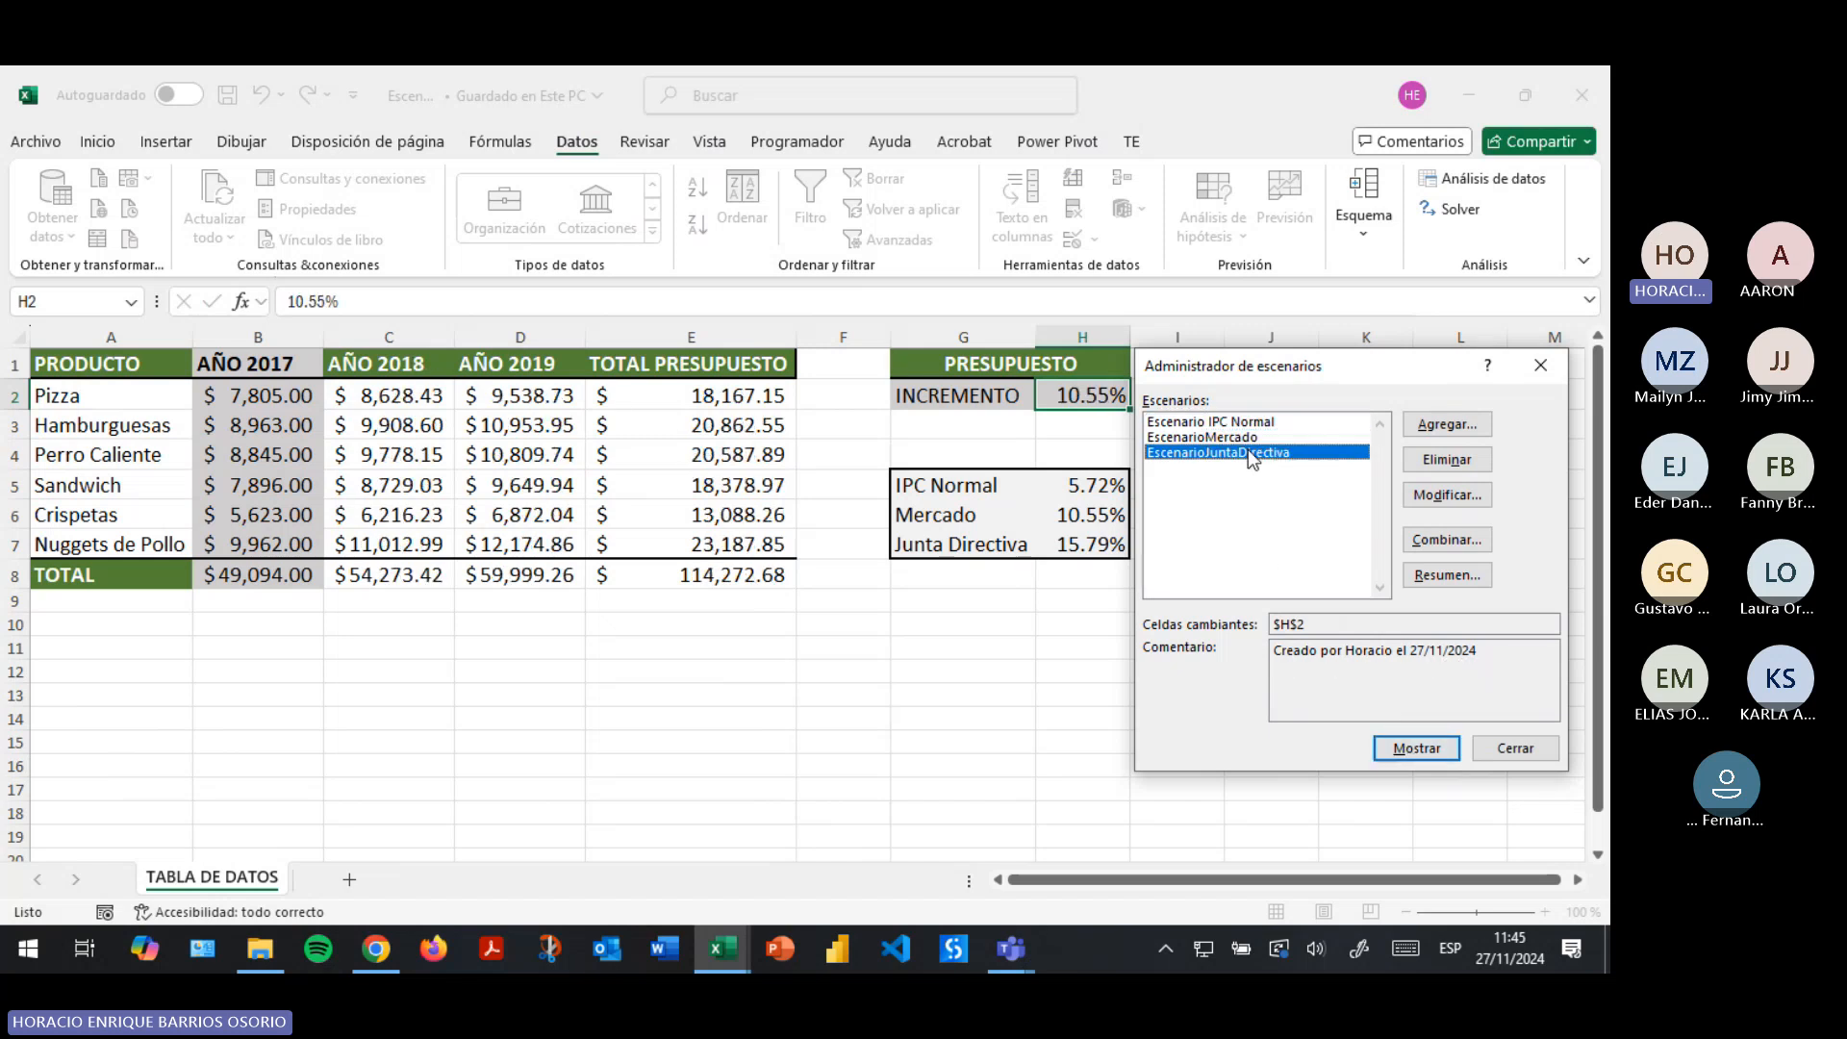
{"action": "left_click", "coordinate": [1420, 752]}
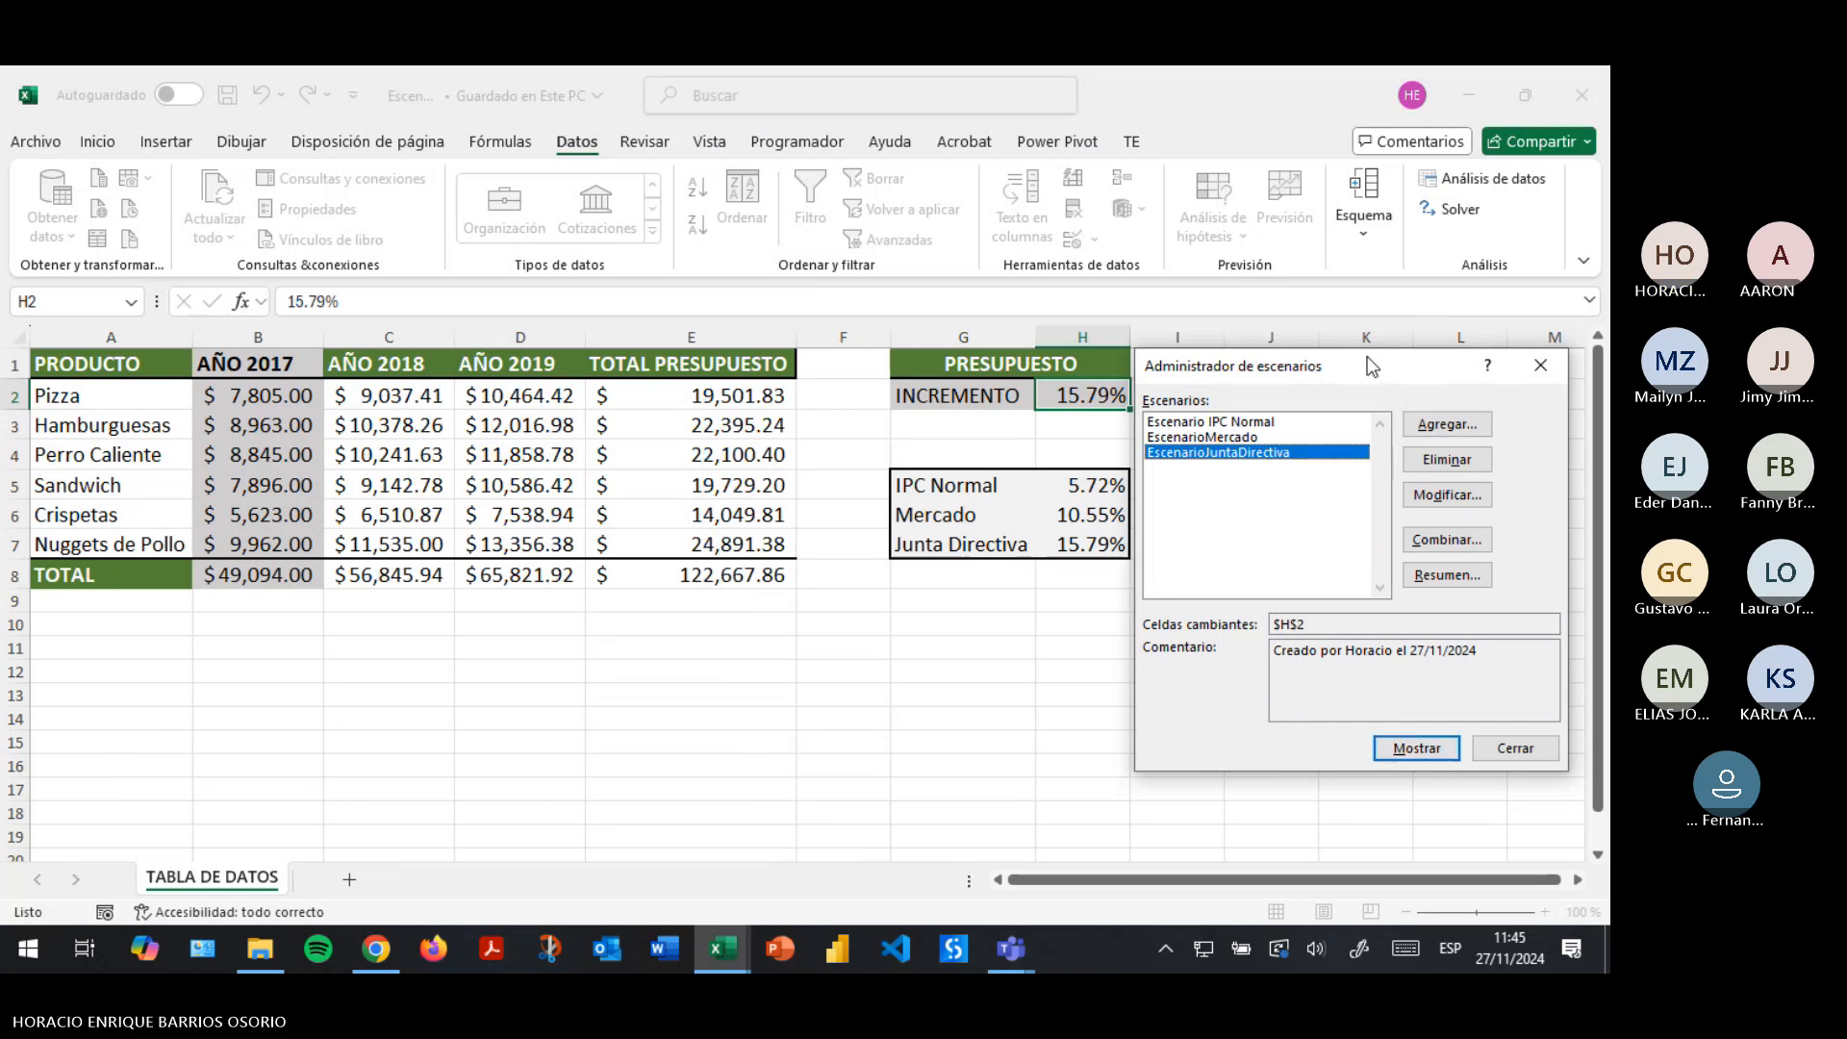
Examine the sheets of Objetivo.xlsx and Tabla+de+Datos.xlsx as possible sources for combining scenarios, and leave without combining any.
{"action": "left_click_drag", "start_coordinate": [1366, 355], "coordinate": [412, 316]}
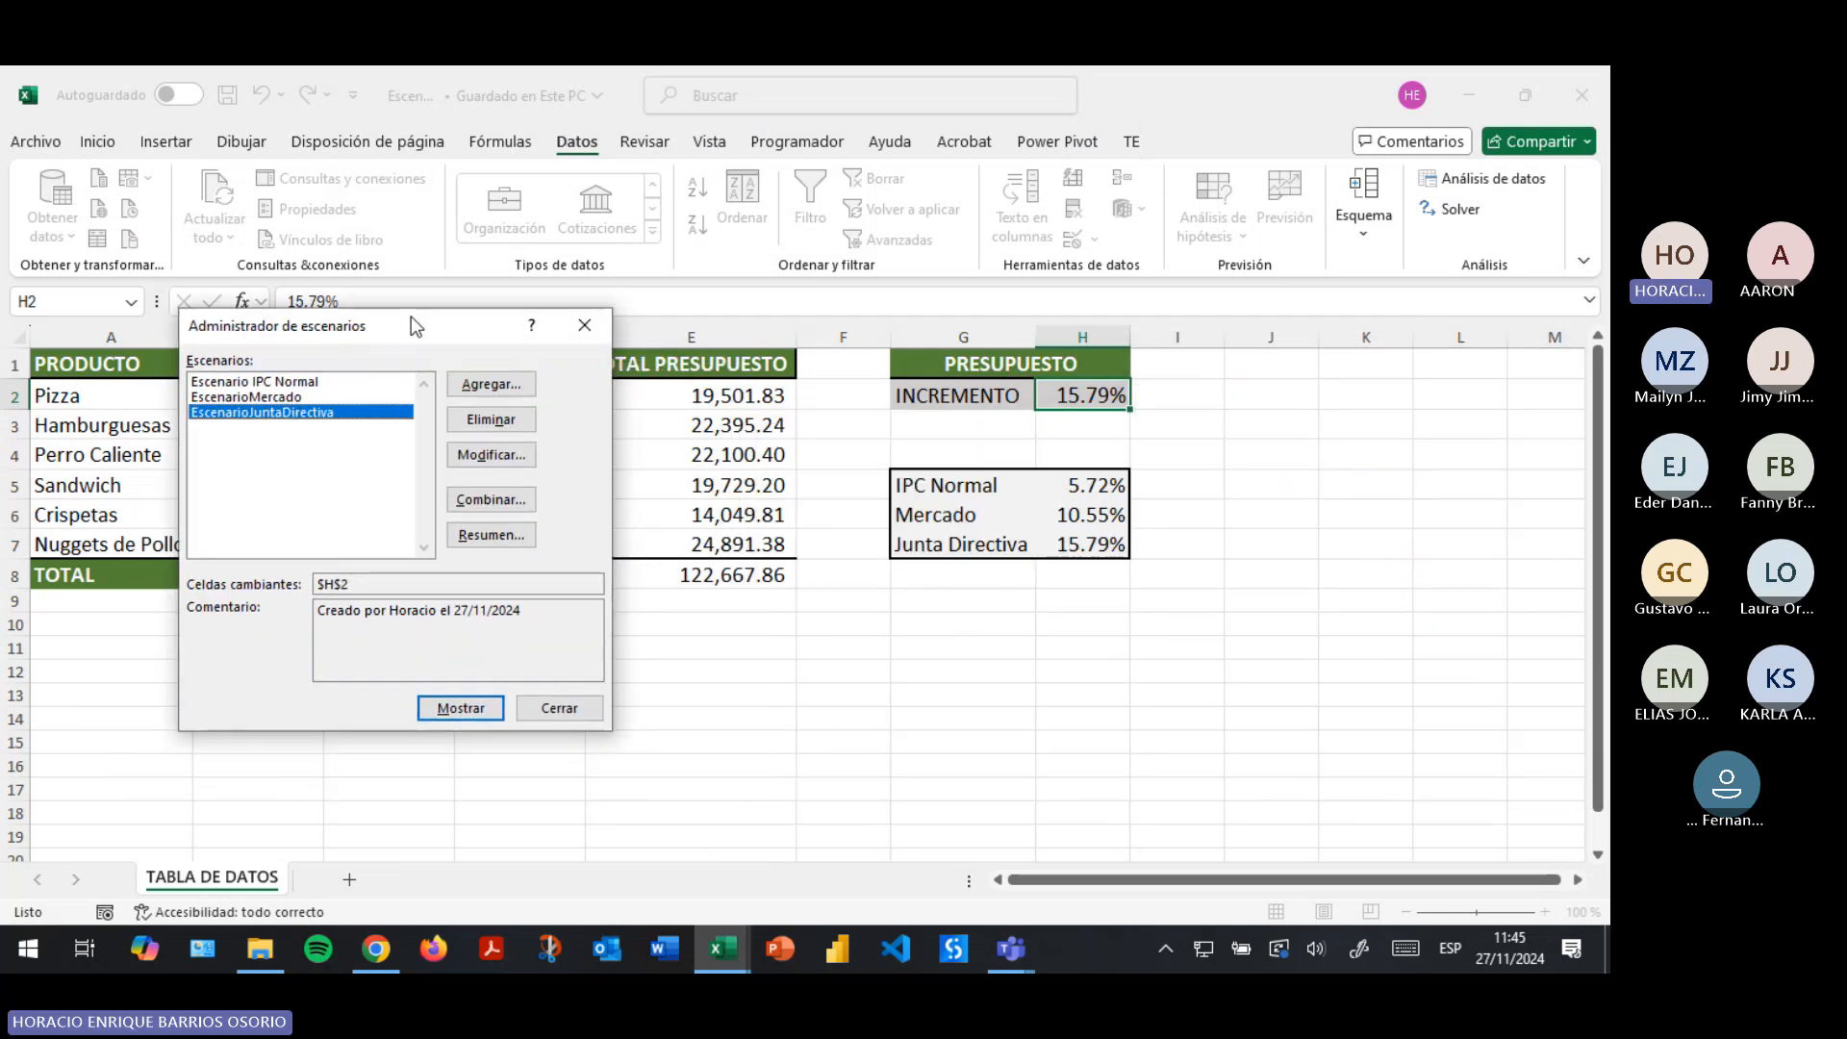
{"action": "left_click", "coordinate": [493, 499]}
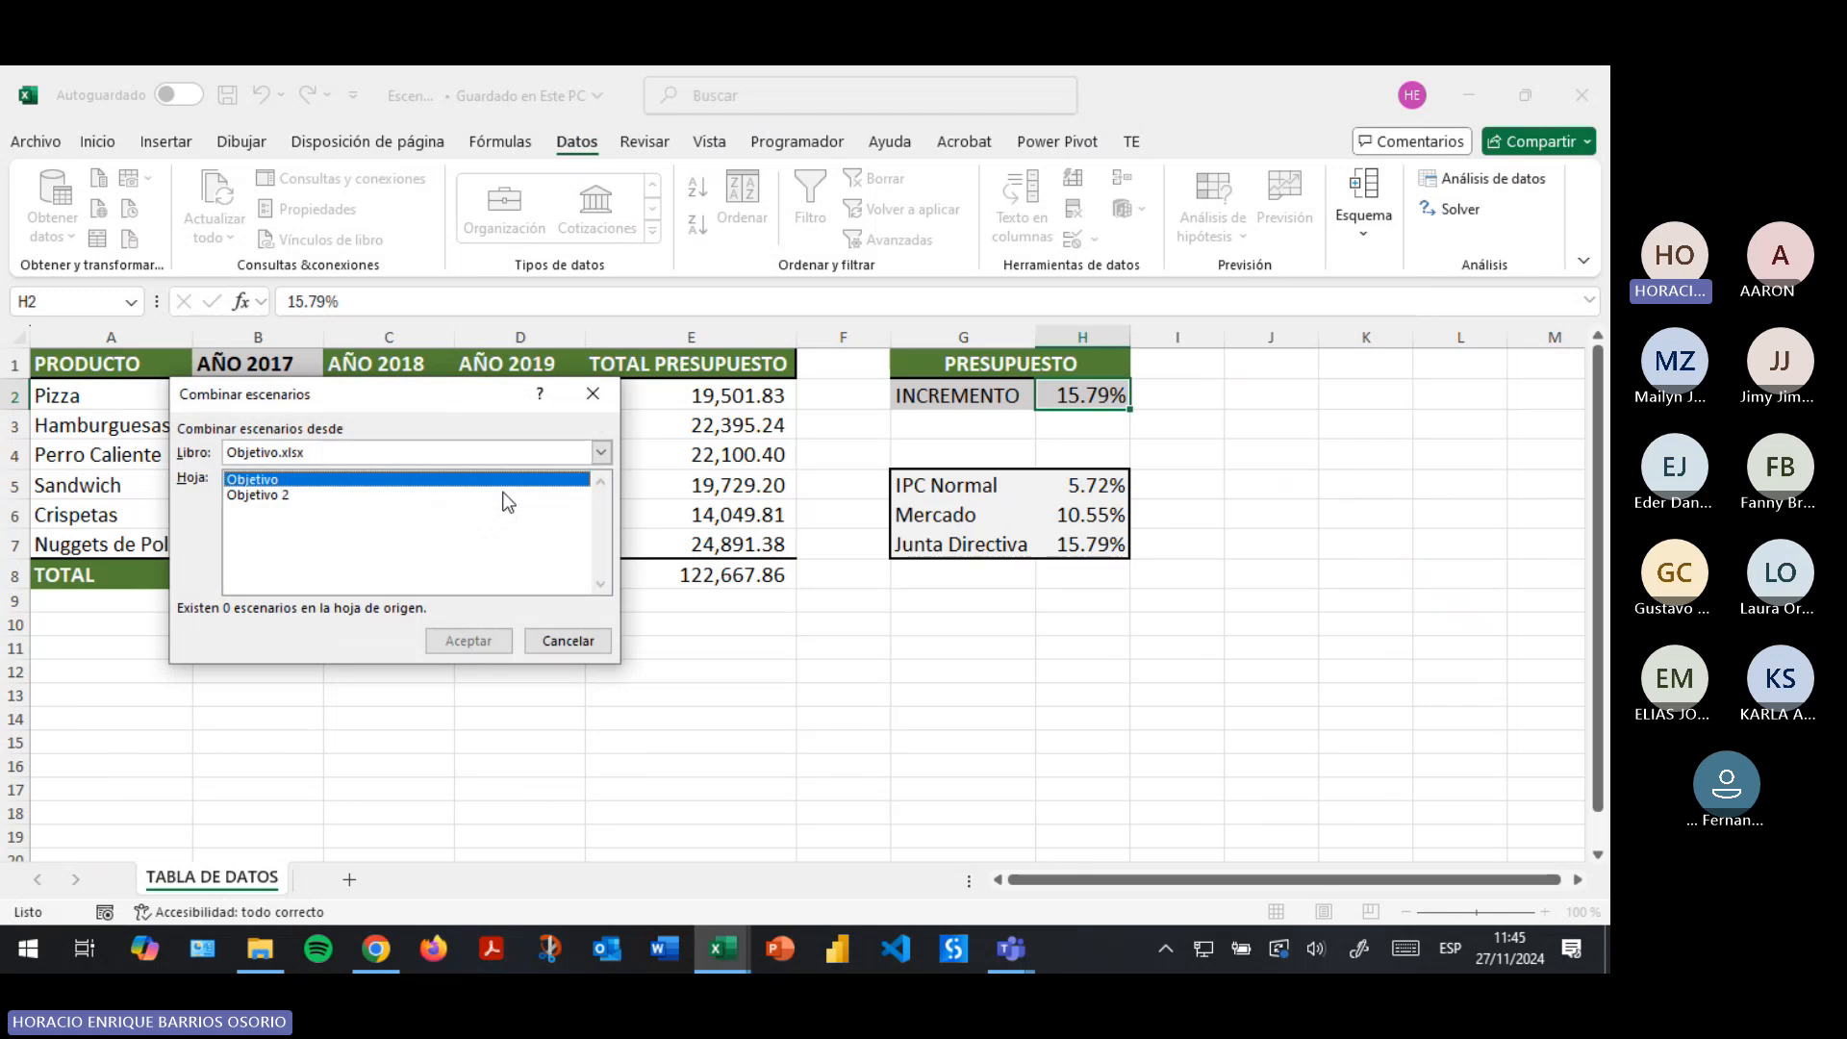
{"action": "left_click", "coordinate": [601, 453]}
{"action": "left_click", "coordinate": [598, 454]}
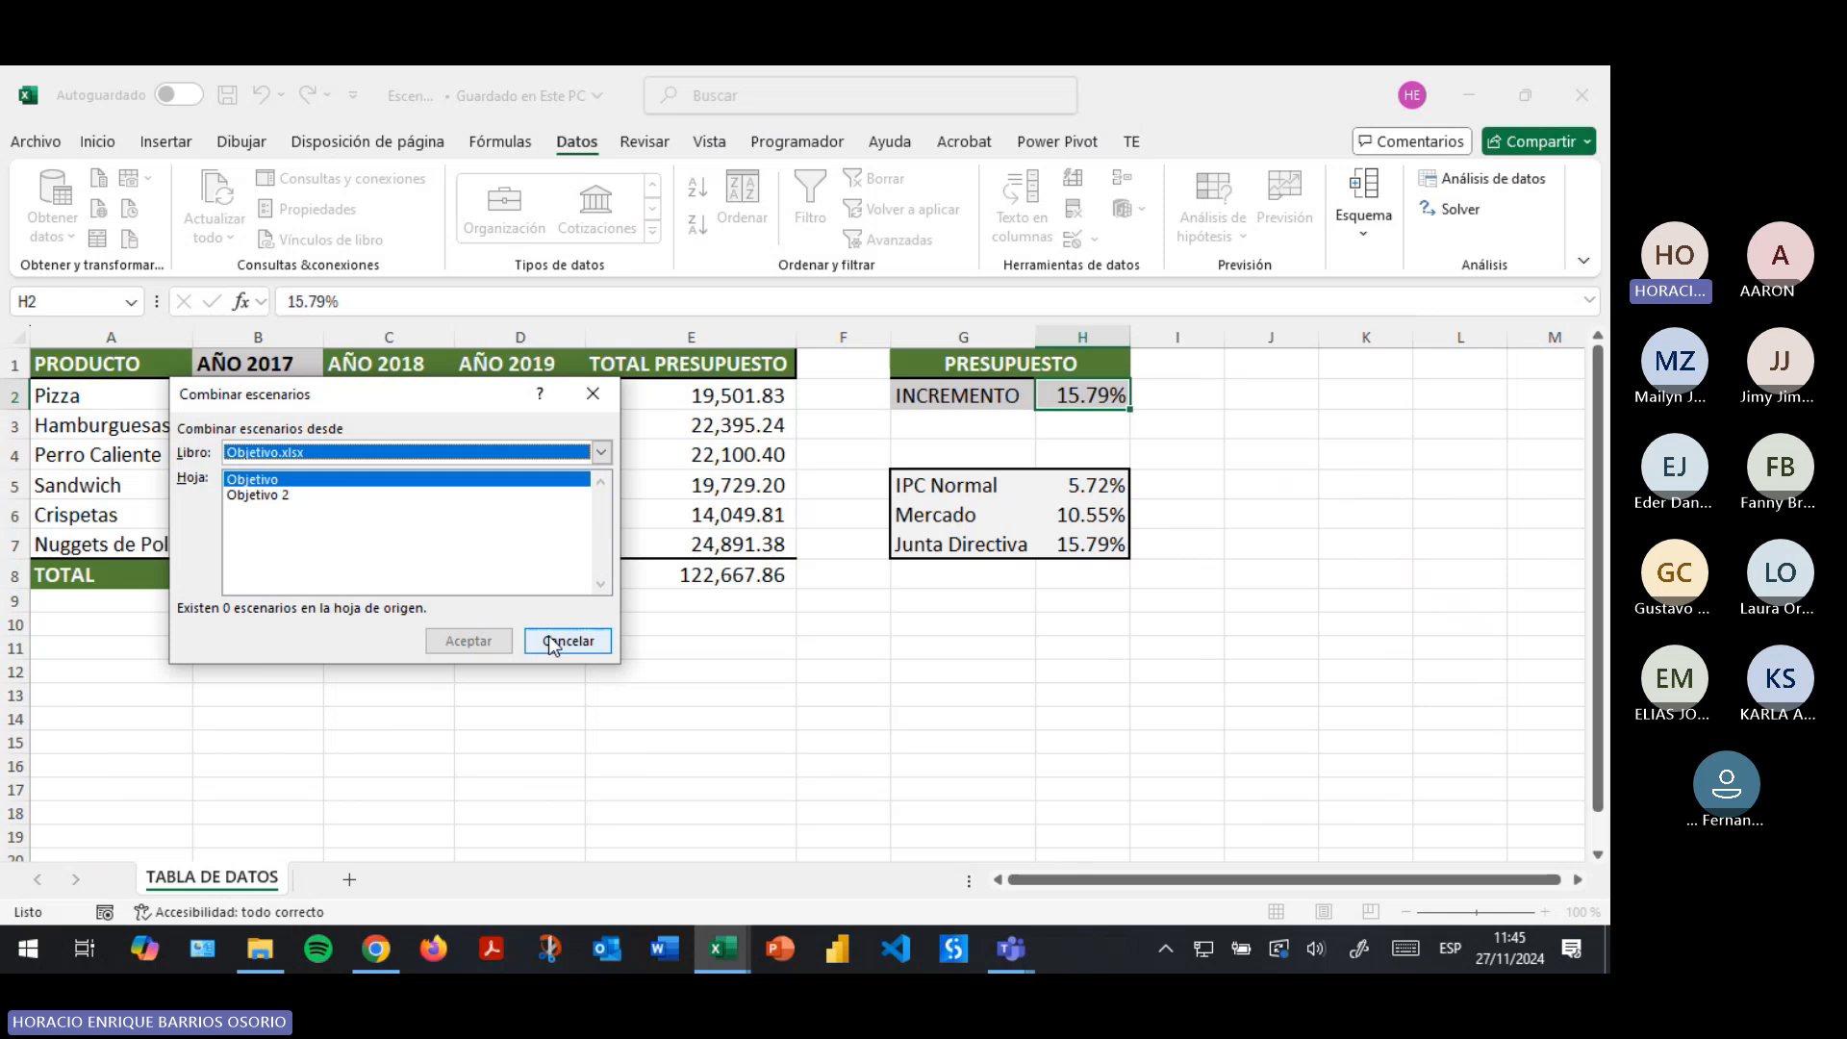
{"action": "left_click", "coordinate": [325, 494]}
{"action": "left_click", "coordinate": [552, 448]}
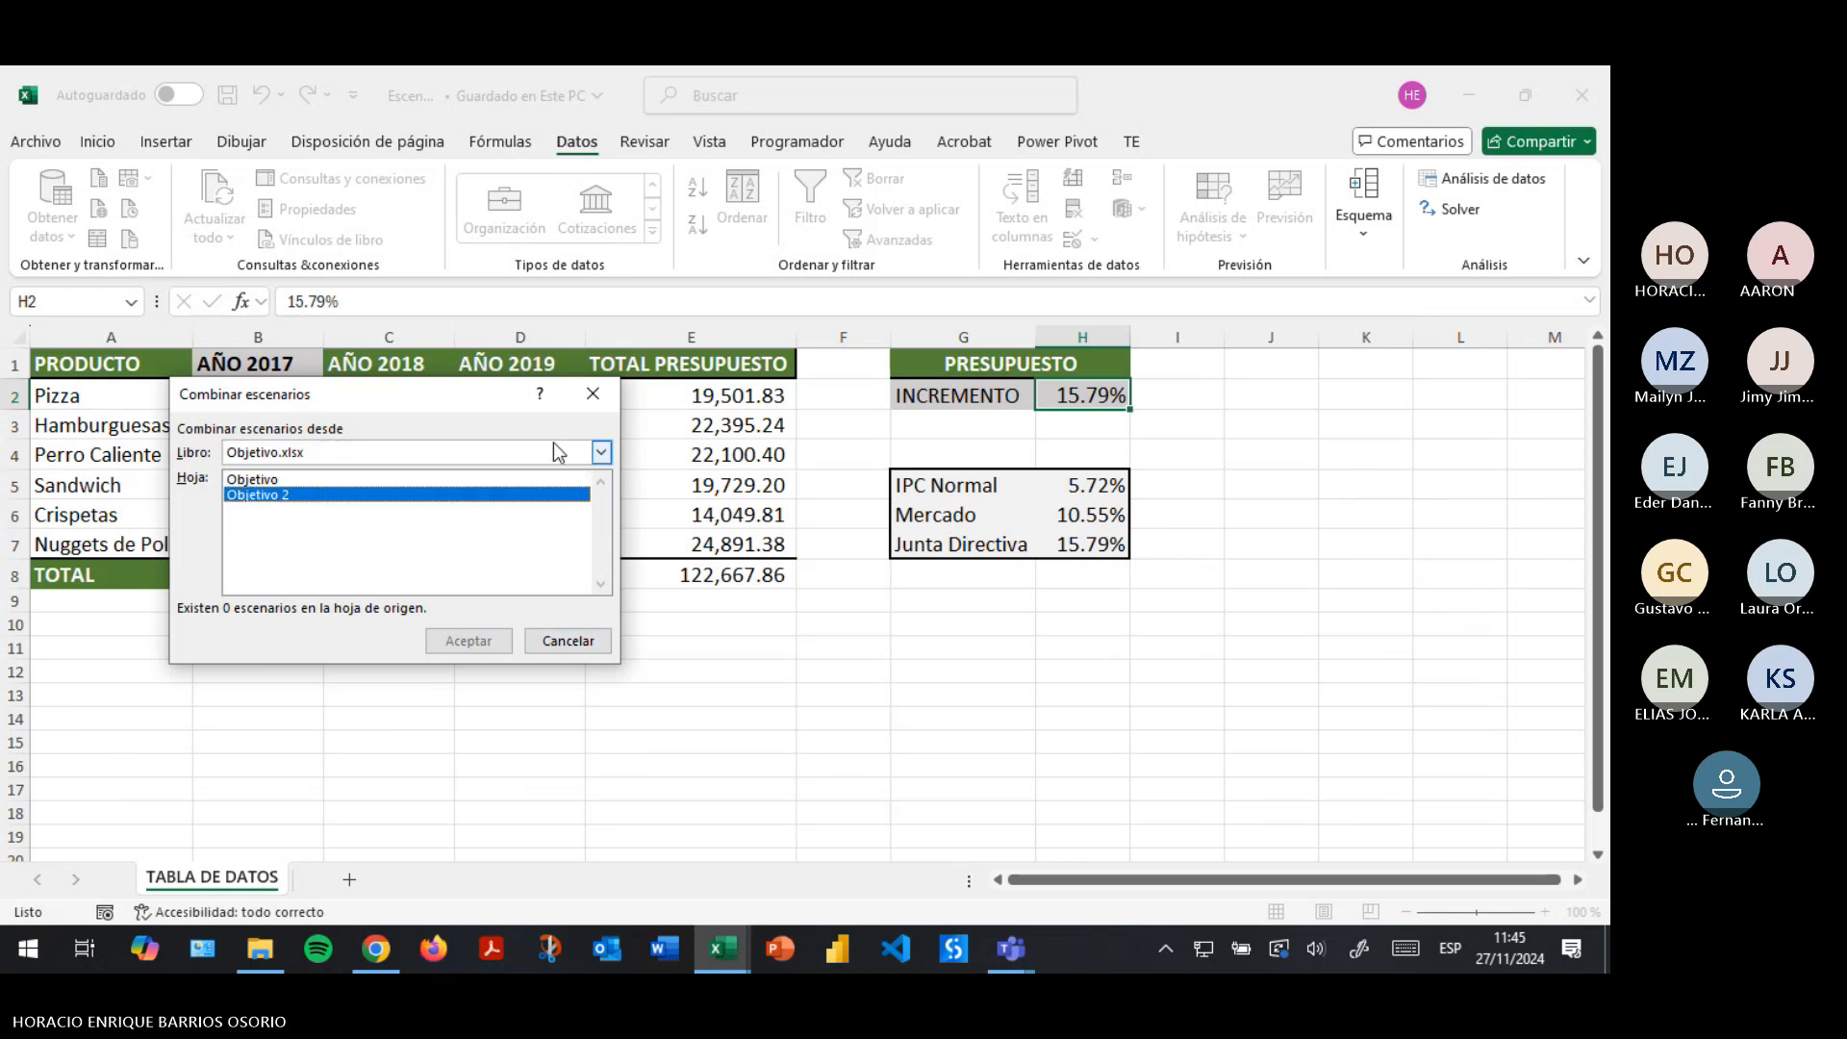
{"action": "left_click", "coordinate": [302, 503]}
{"action": "left_click", "coordinate": [337, 453]}
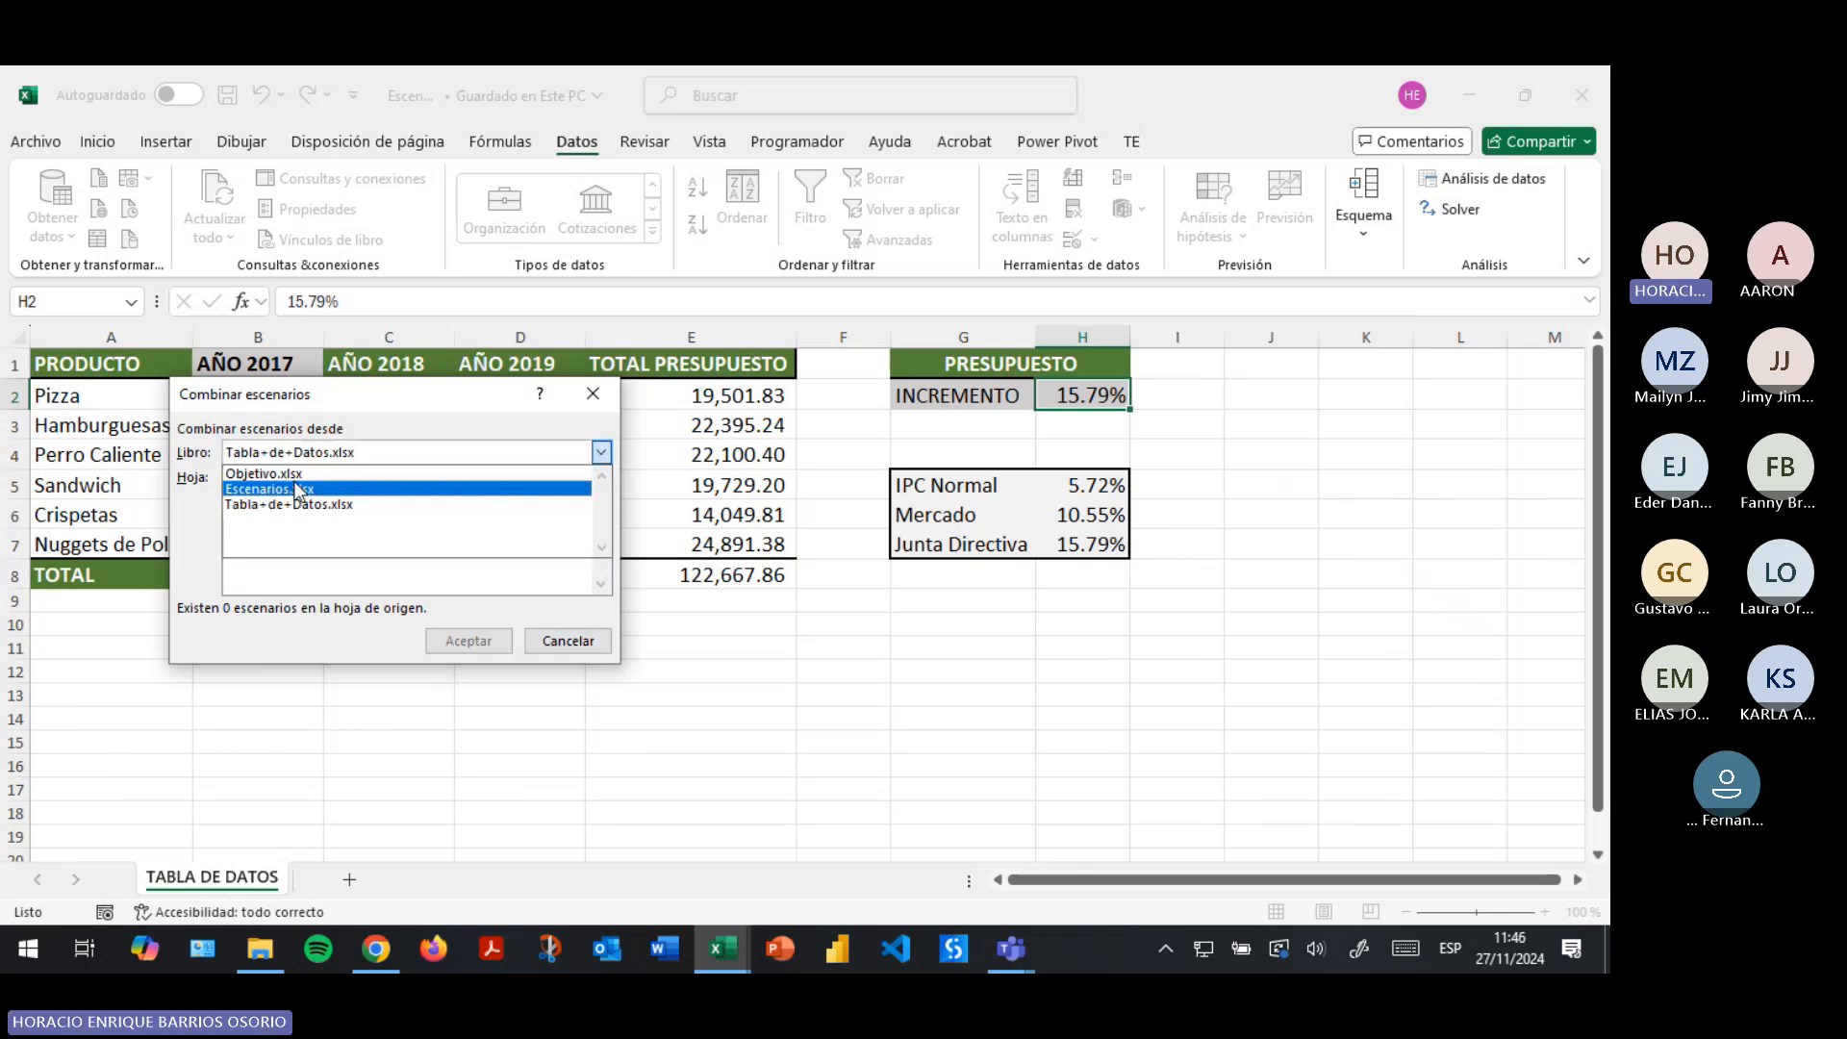
{"action": "left_click", "coordinate": [306, 470]}
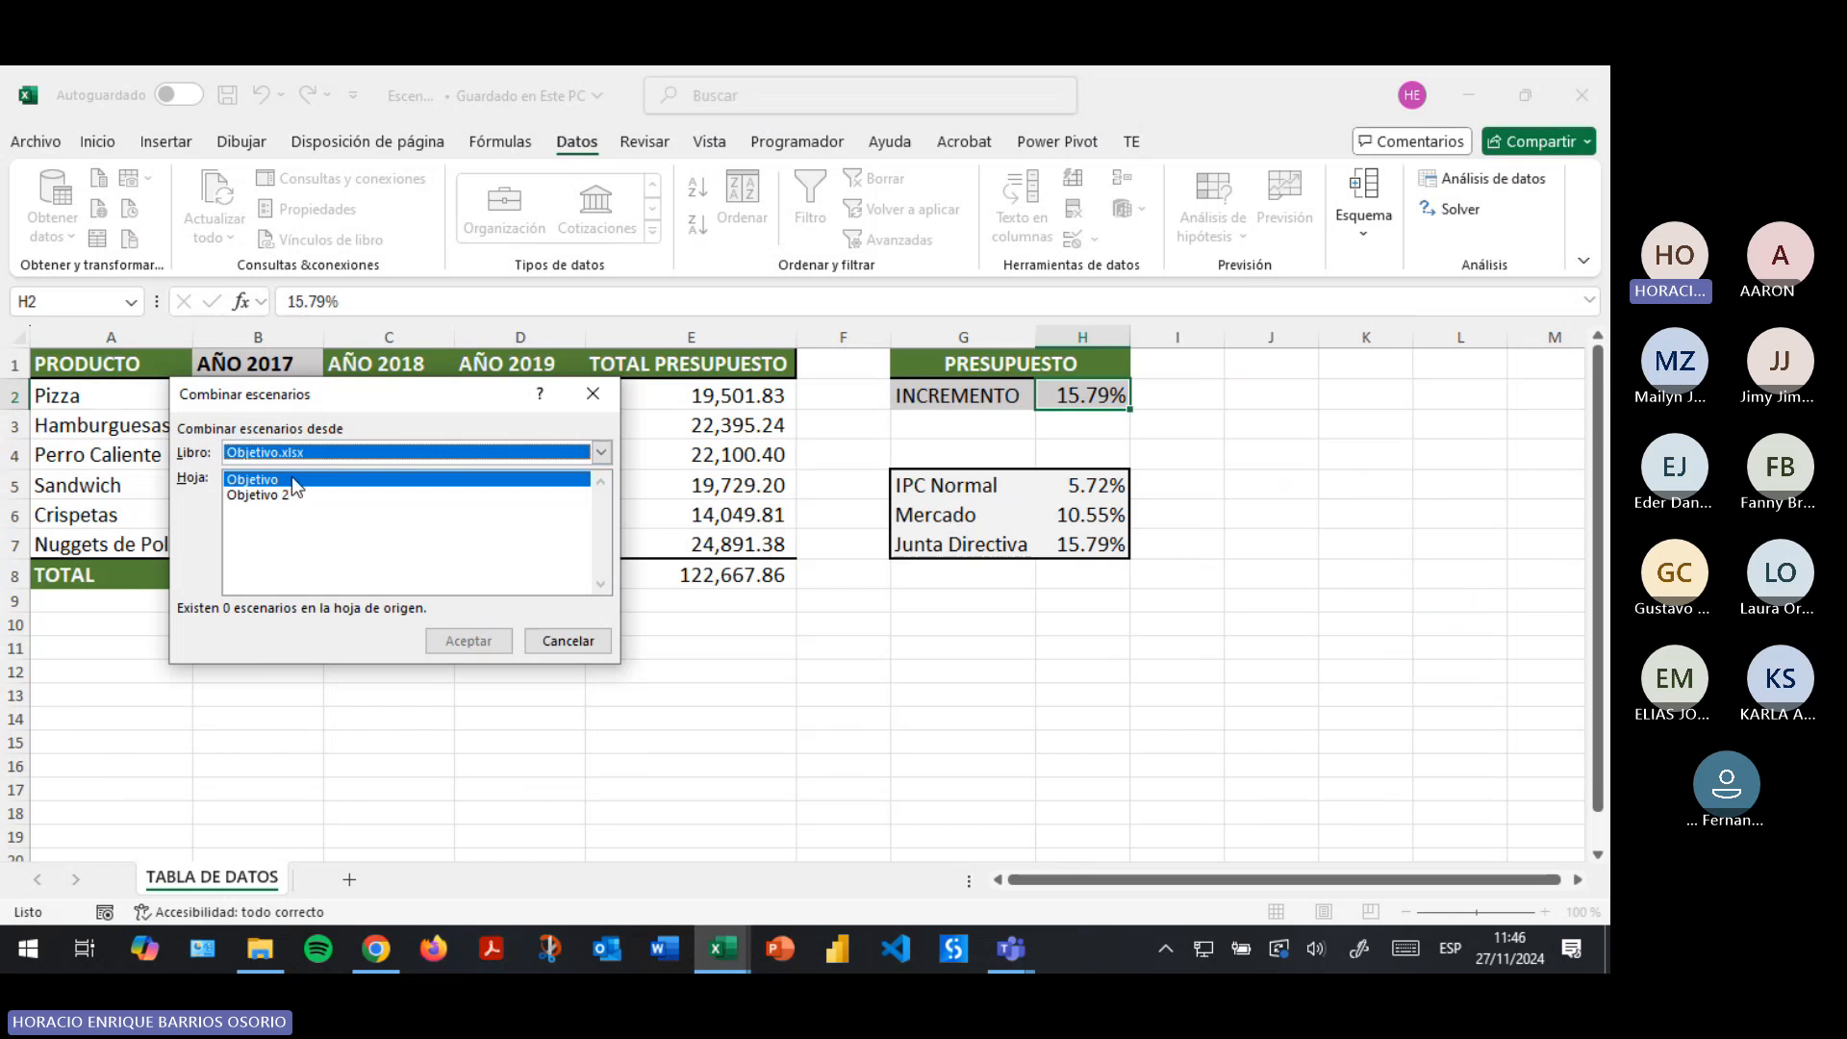
{"action": "left_click", "coordinate": [313, 449]}
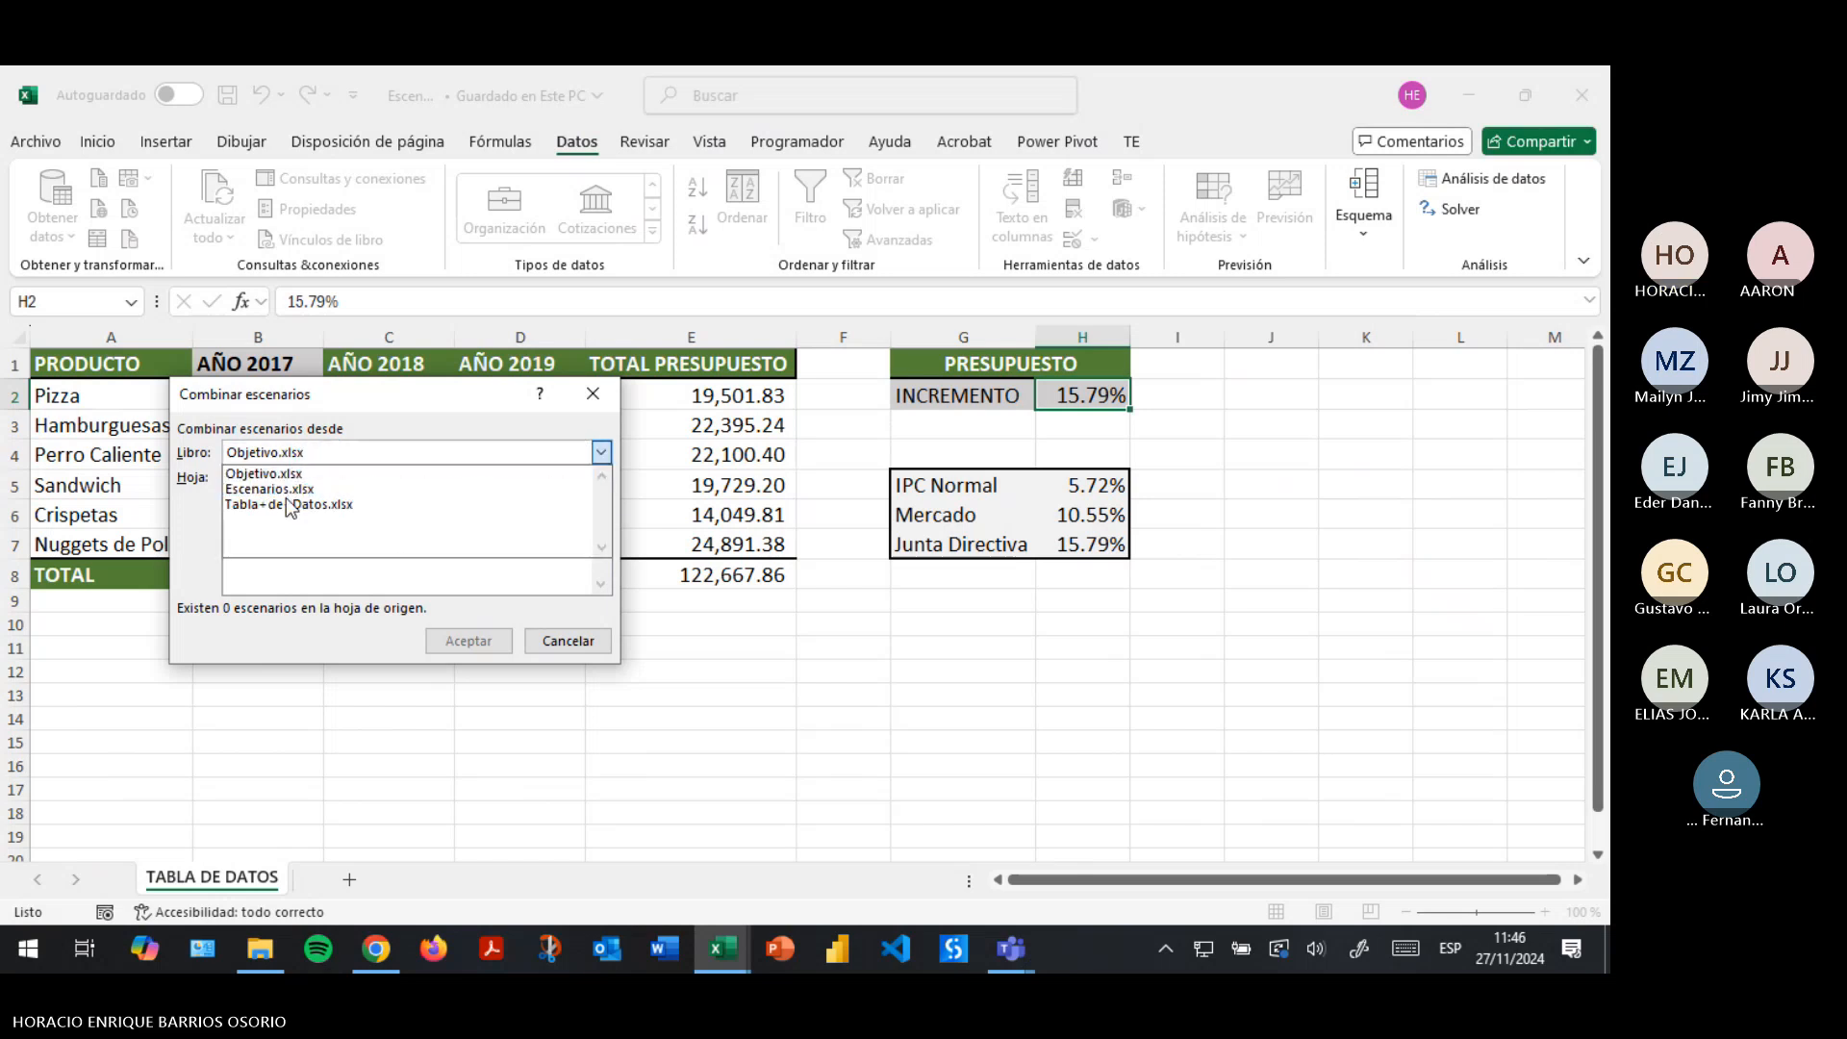
{"action": "left_click", "coordinate": [285, 502]}
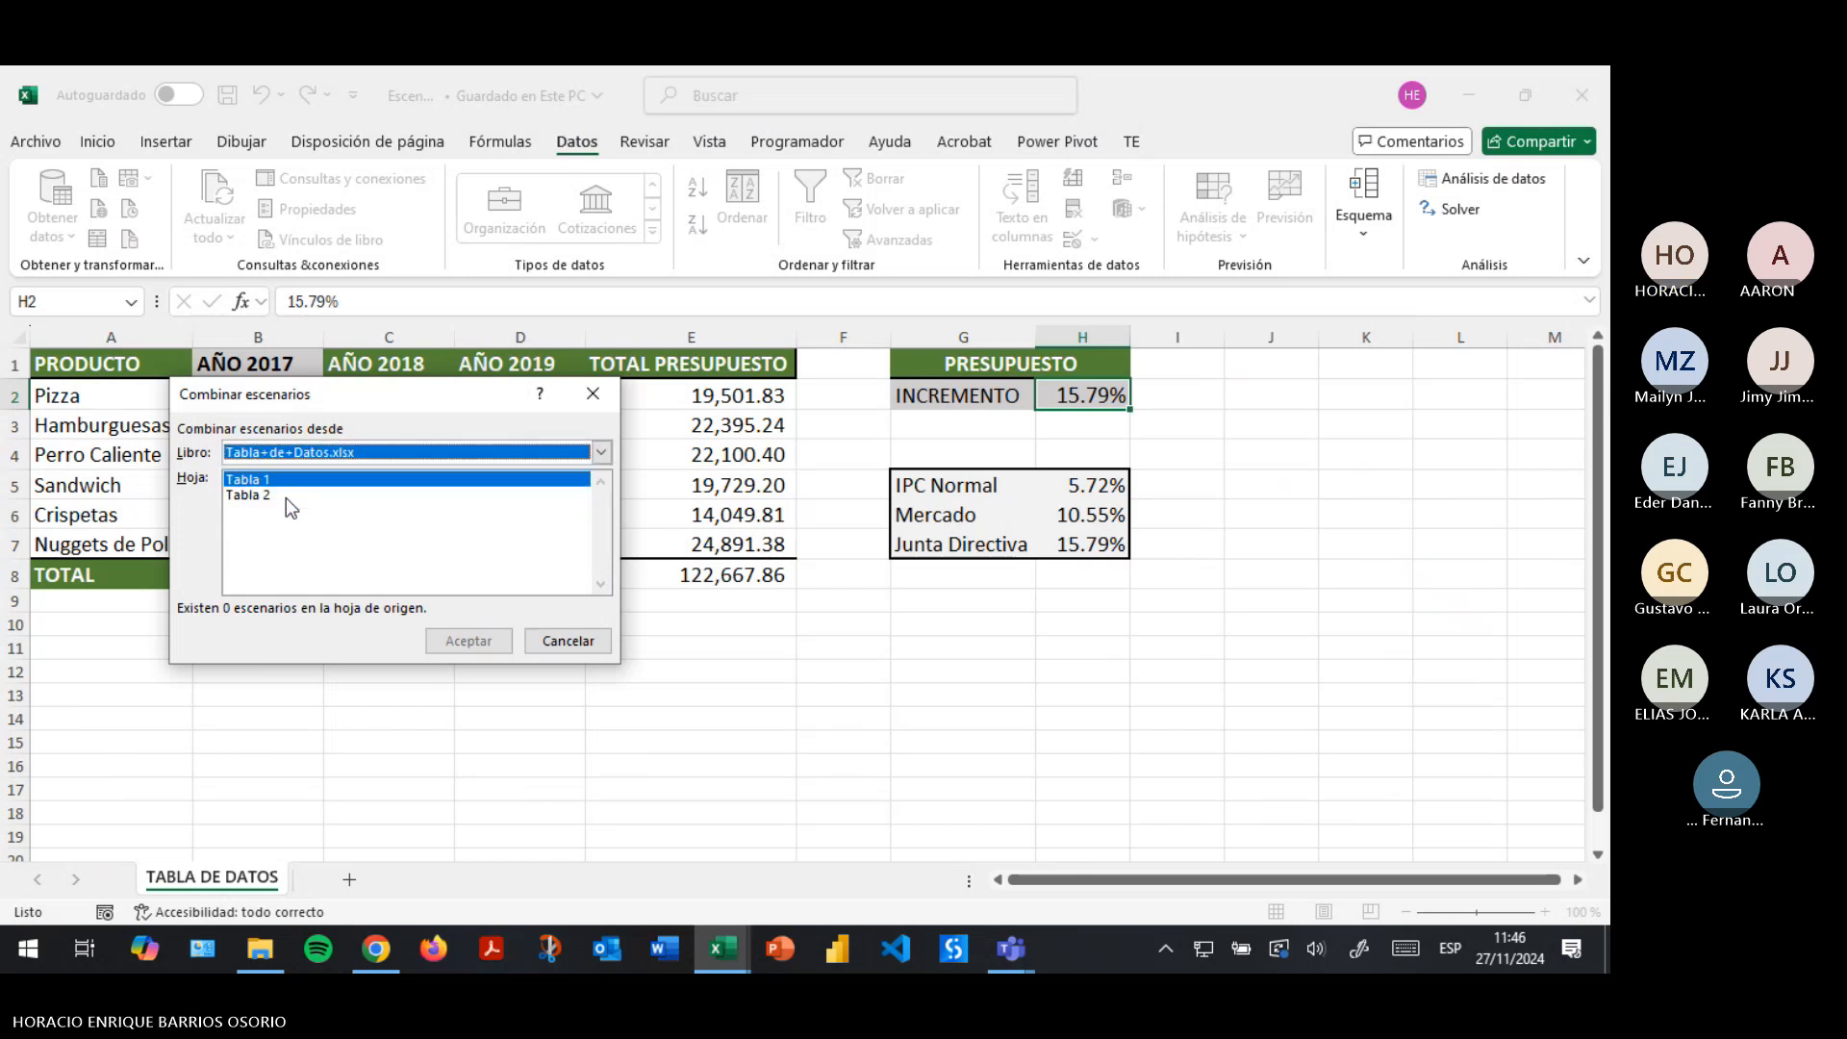
{"action": "left_click", "coordinate": [589, 640]}
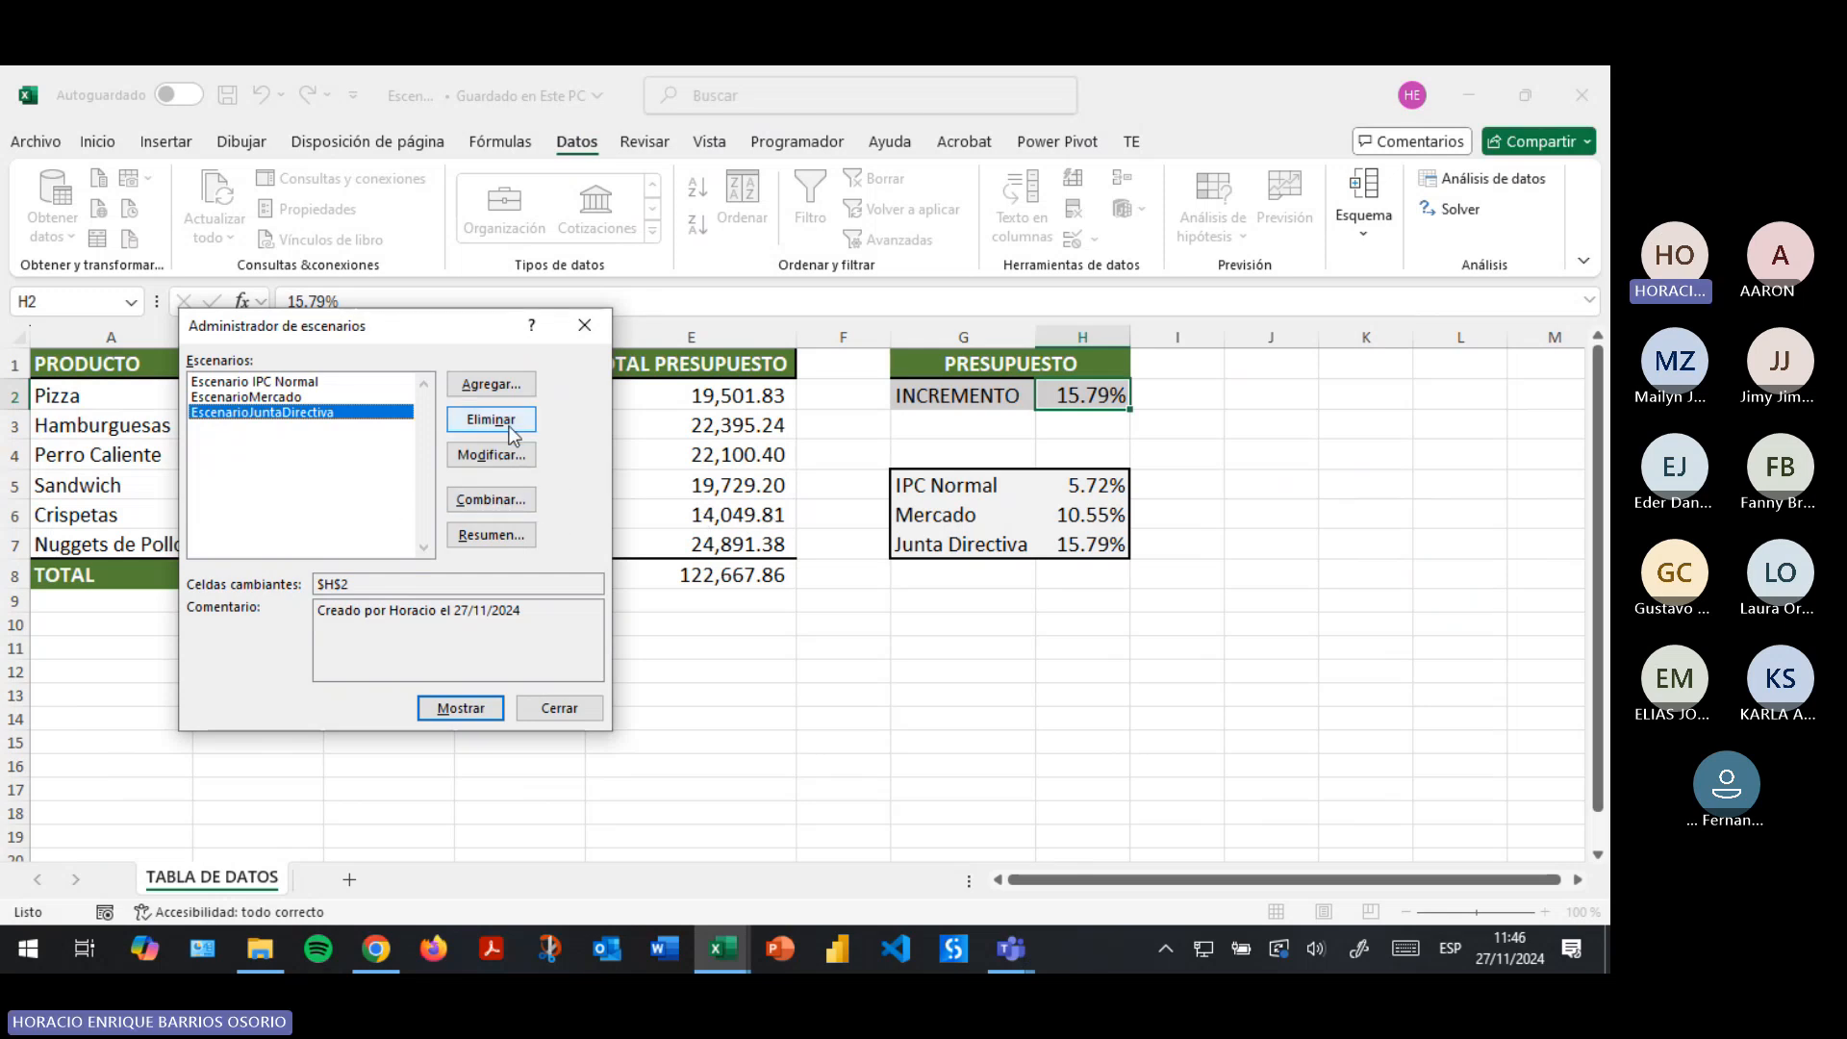
Generate a scenario summary report of the Resumen type with E2:E8, the TOTAL PRESUPUESTO column, as its result cells.
{"action": "left_click", "coordinate": [478, 534]}
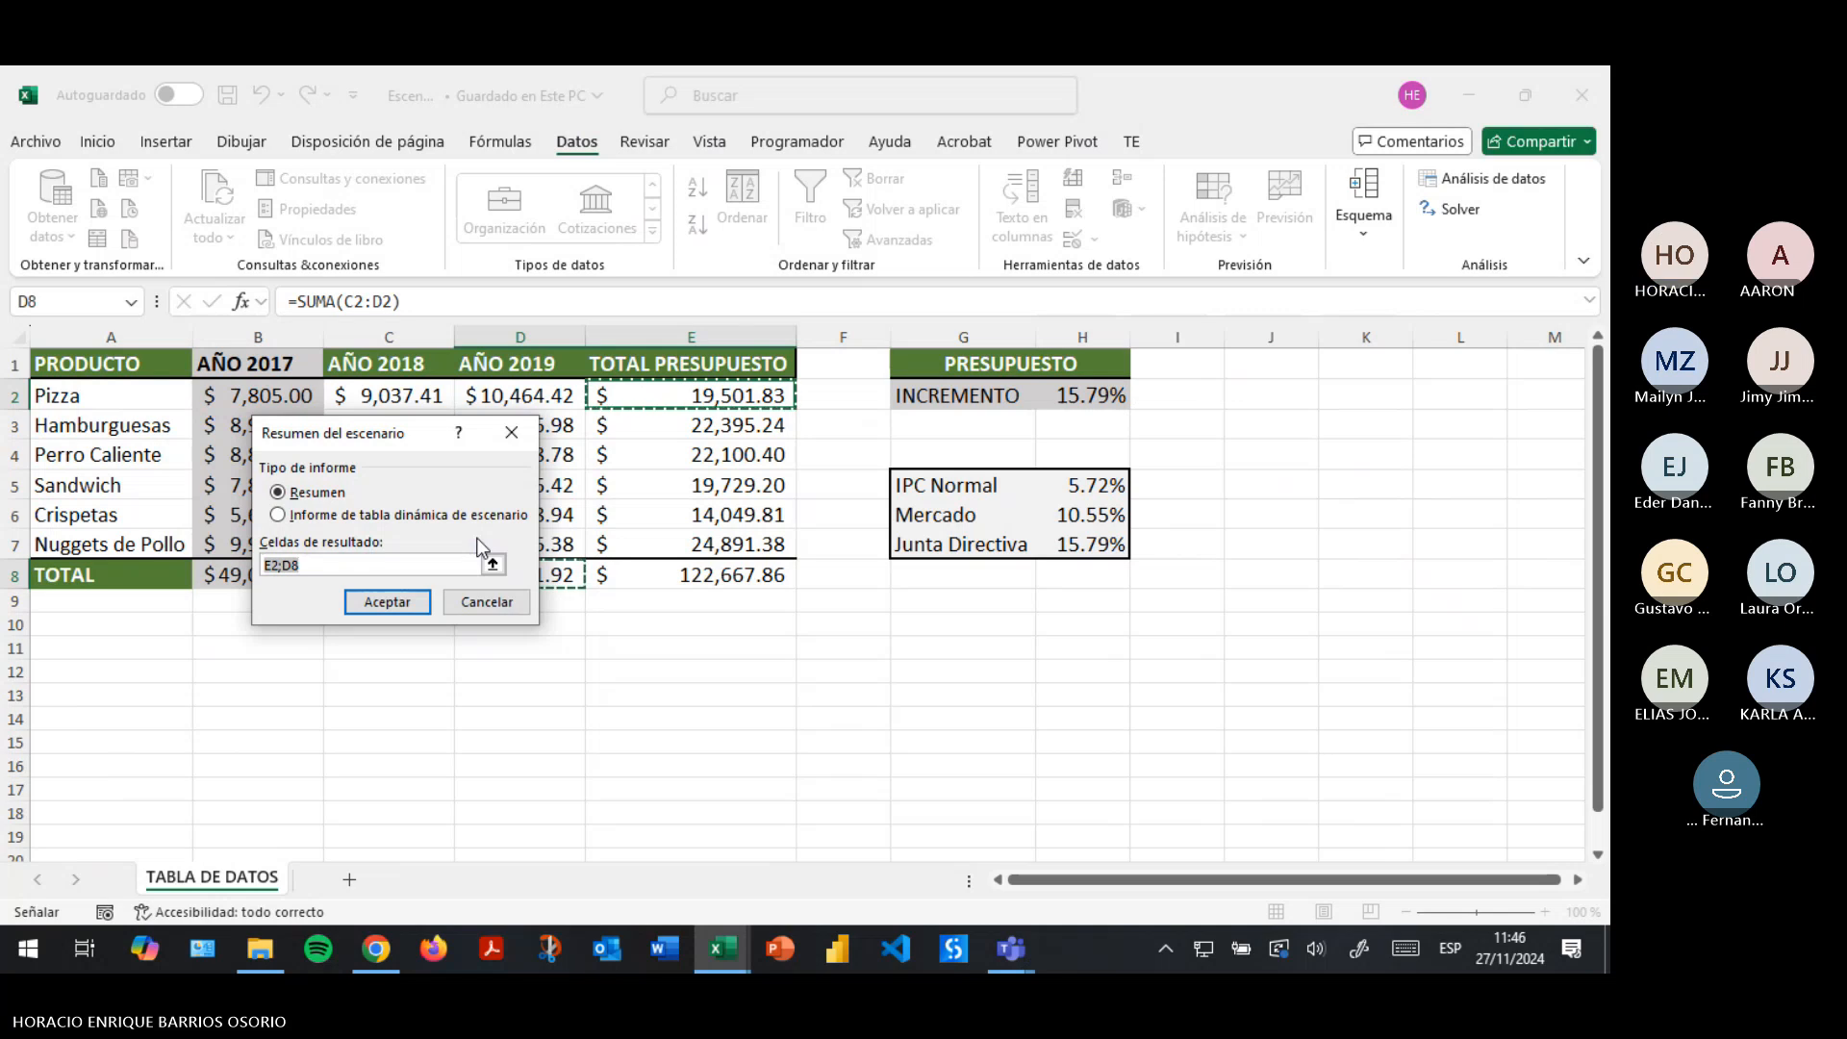
{"action": "left_click_drag", "start_coordinate": [406, 440], "coordinate": [1300, 424]}
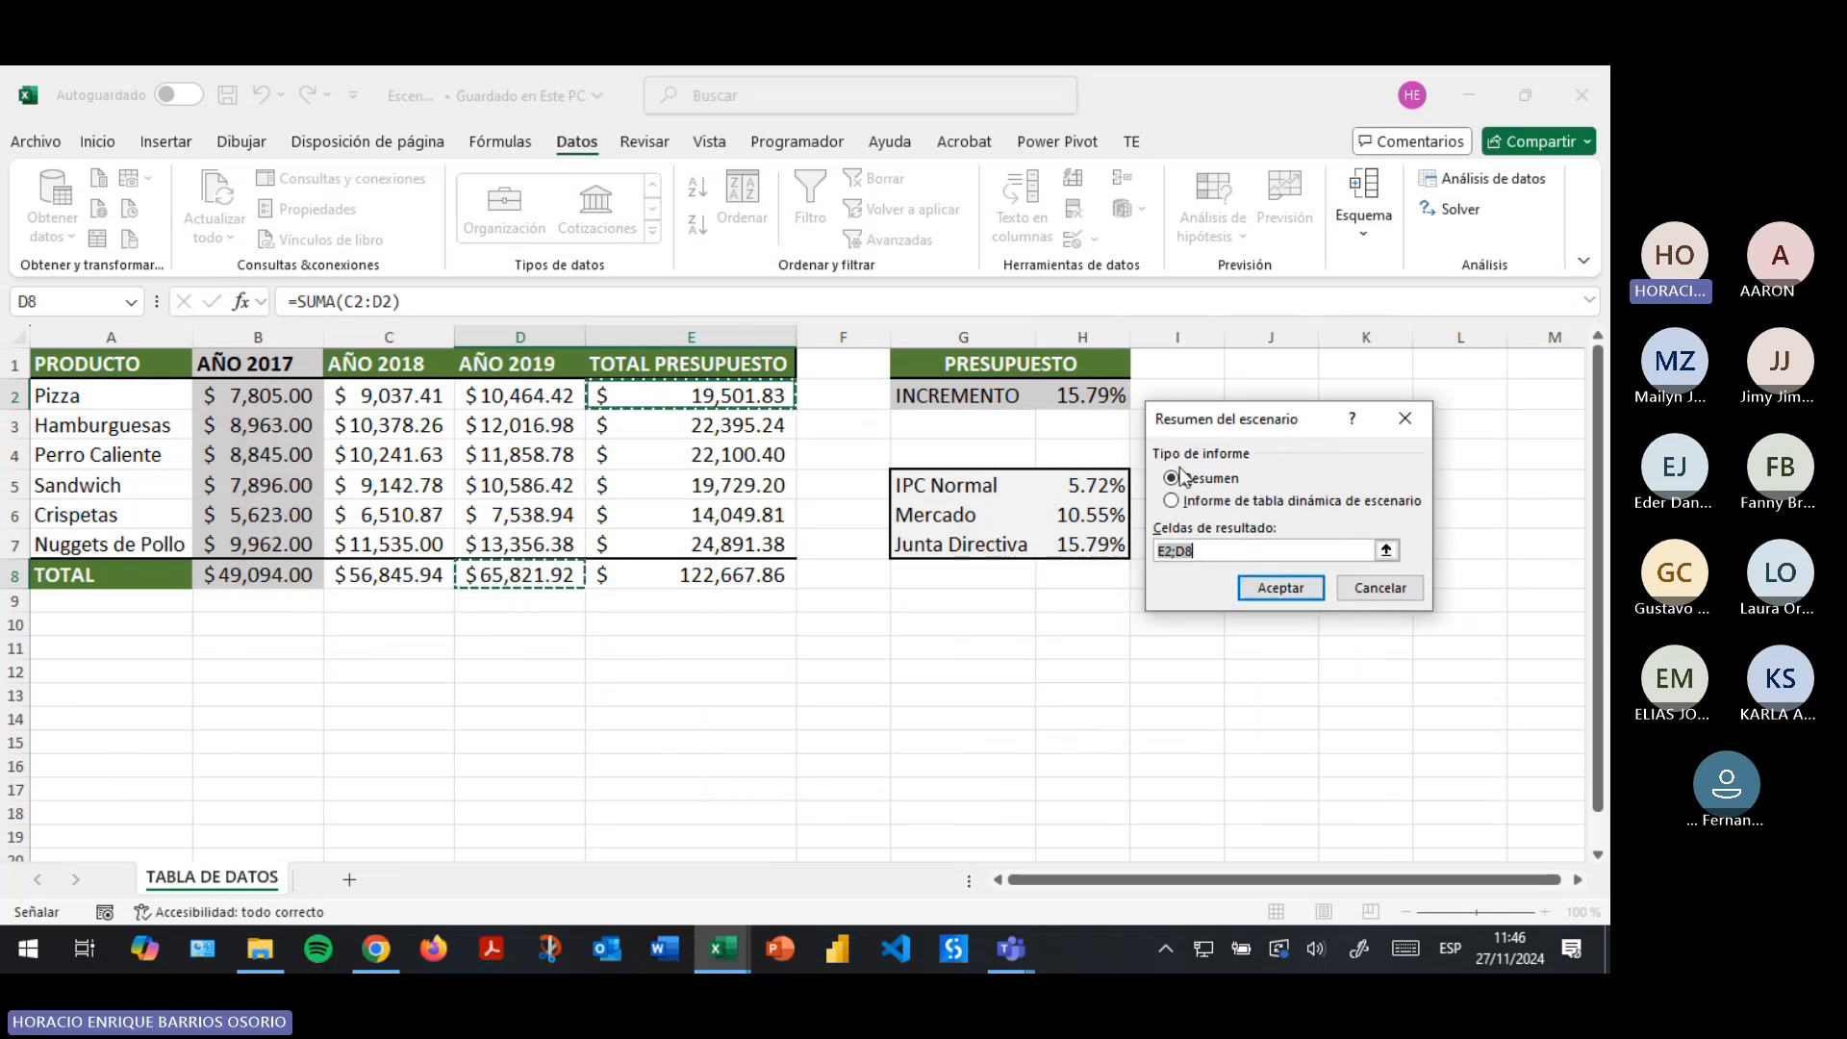
{"action": "left_click", "coordinate": [1172, 498]}
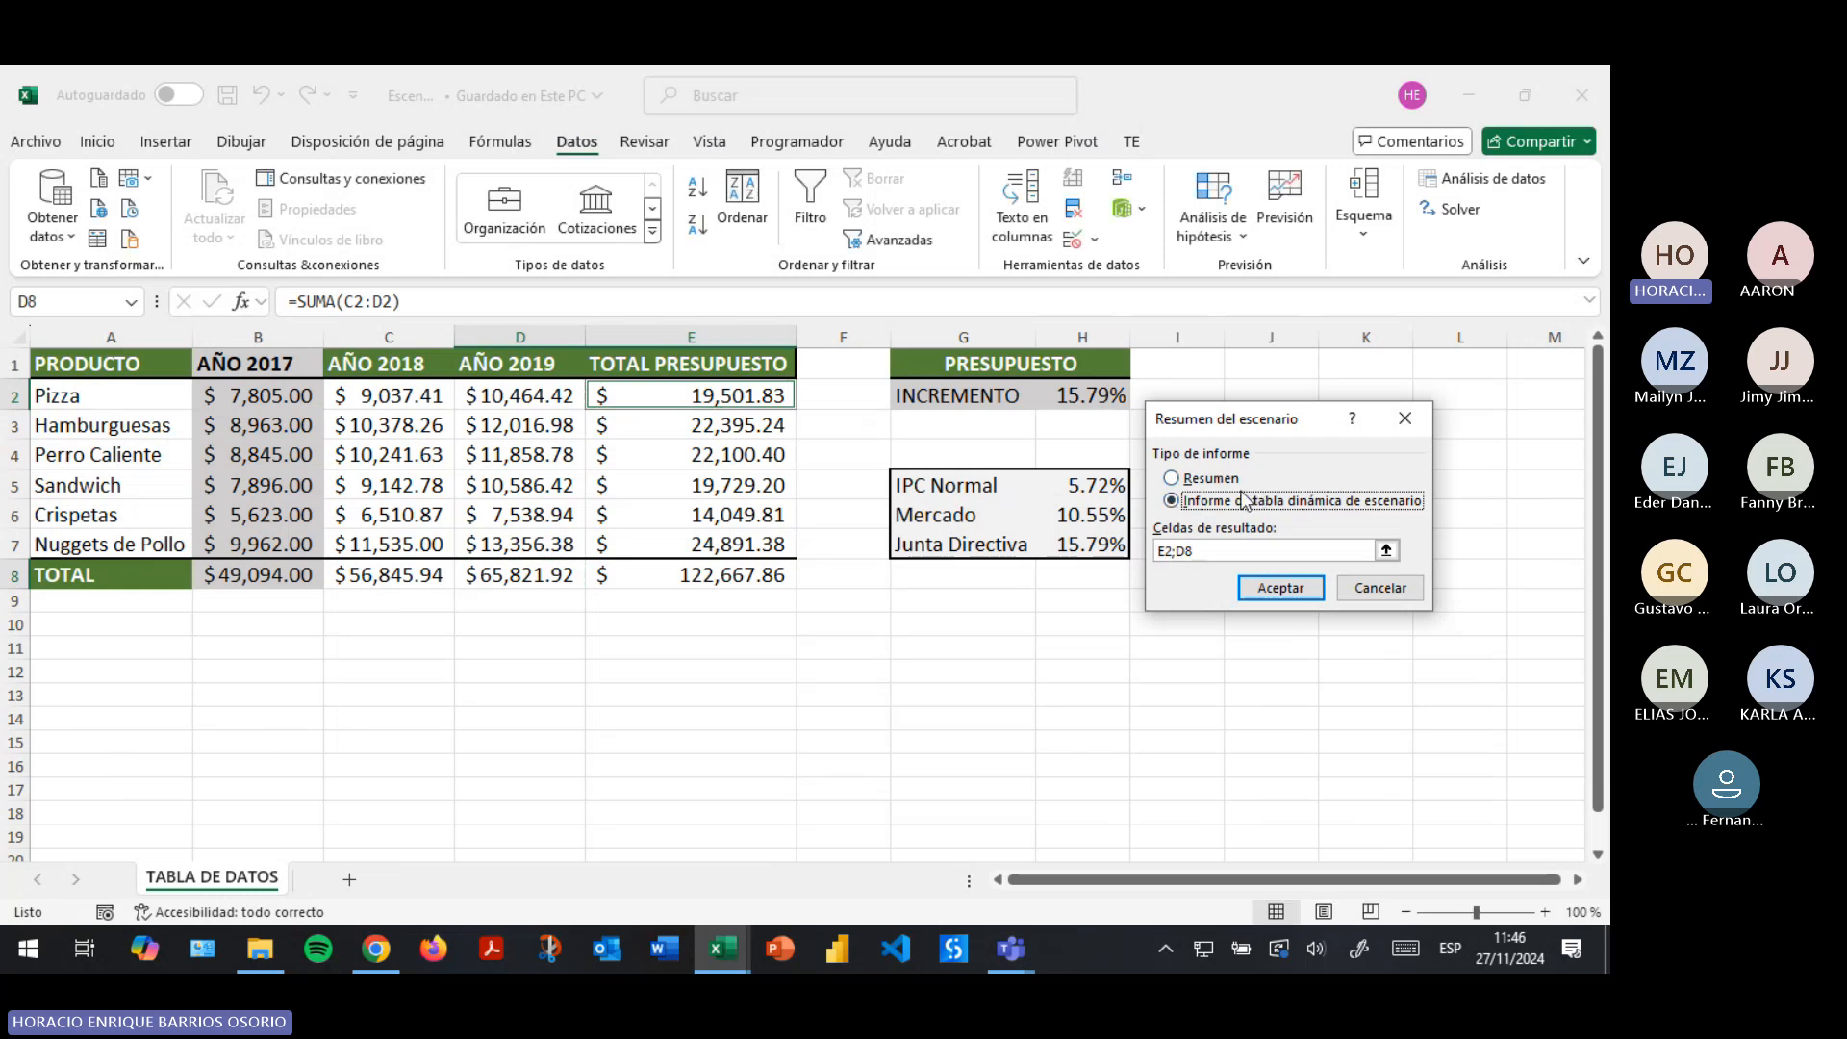
{"action": "left_click", "coordinate": [1204, 481]}
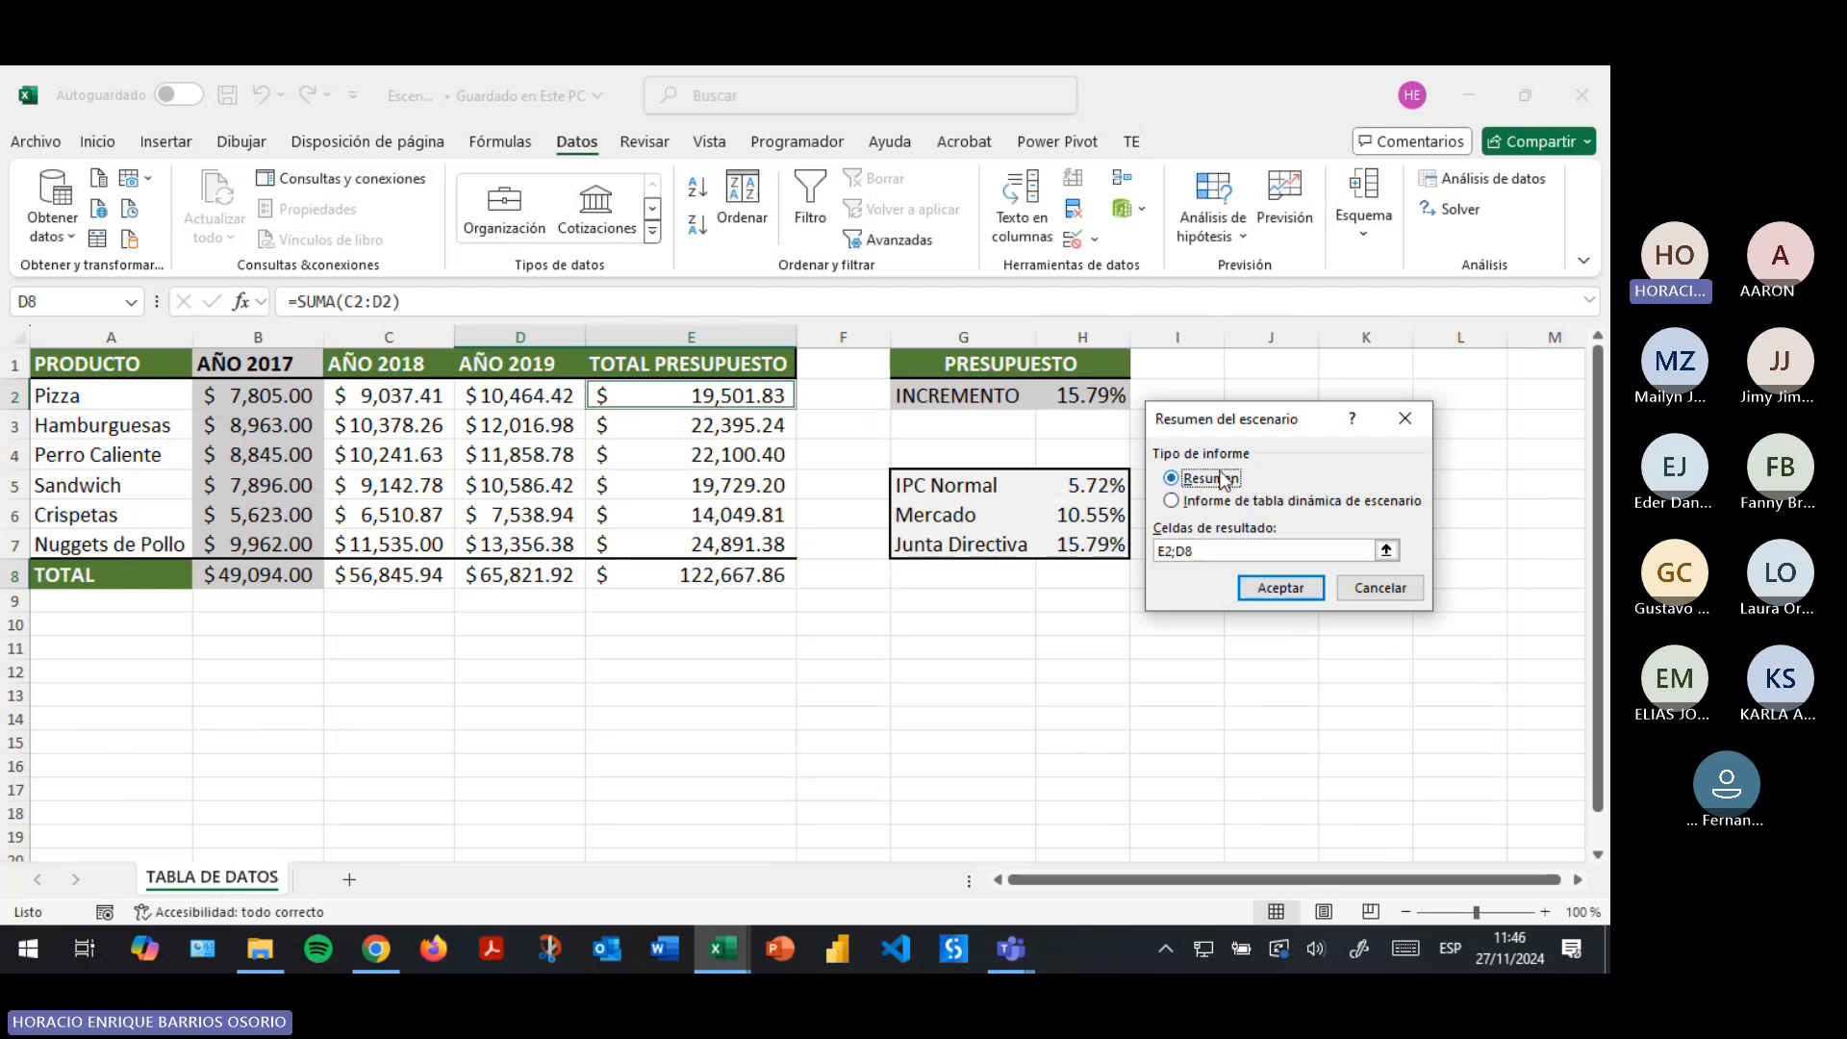
{"action": "left_click", "coordinate": [1199, 550]}
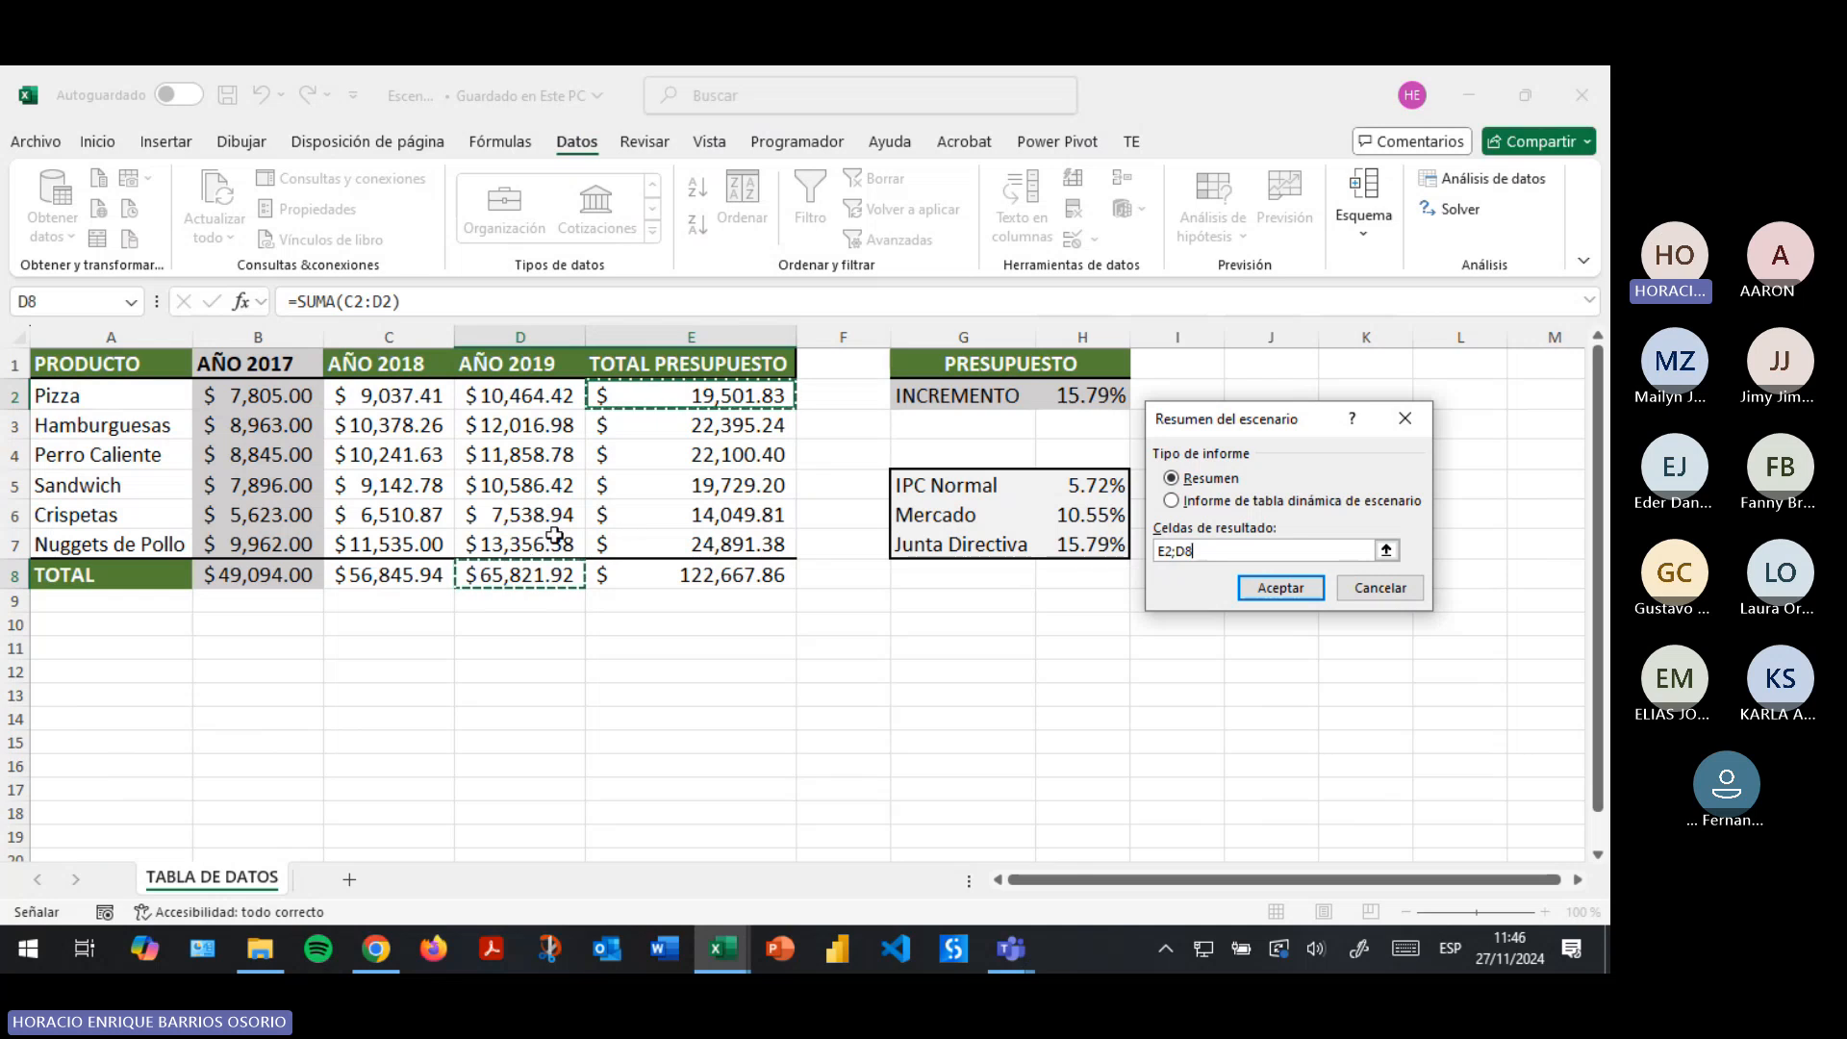
{"action": "left_click", "coordinate": [729, 579]}
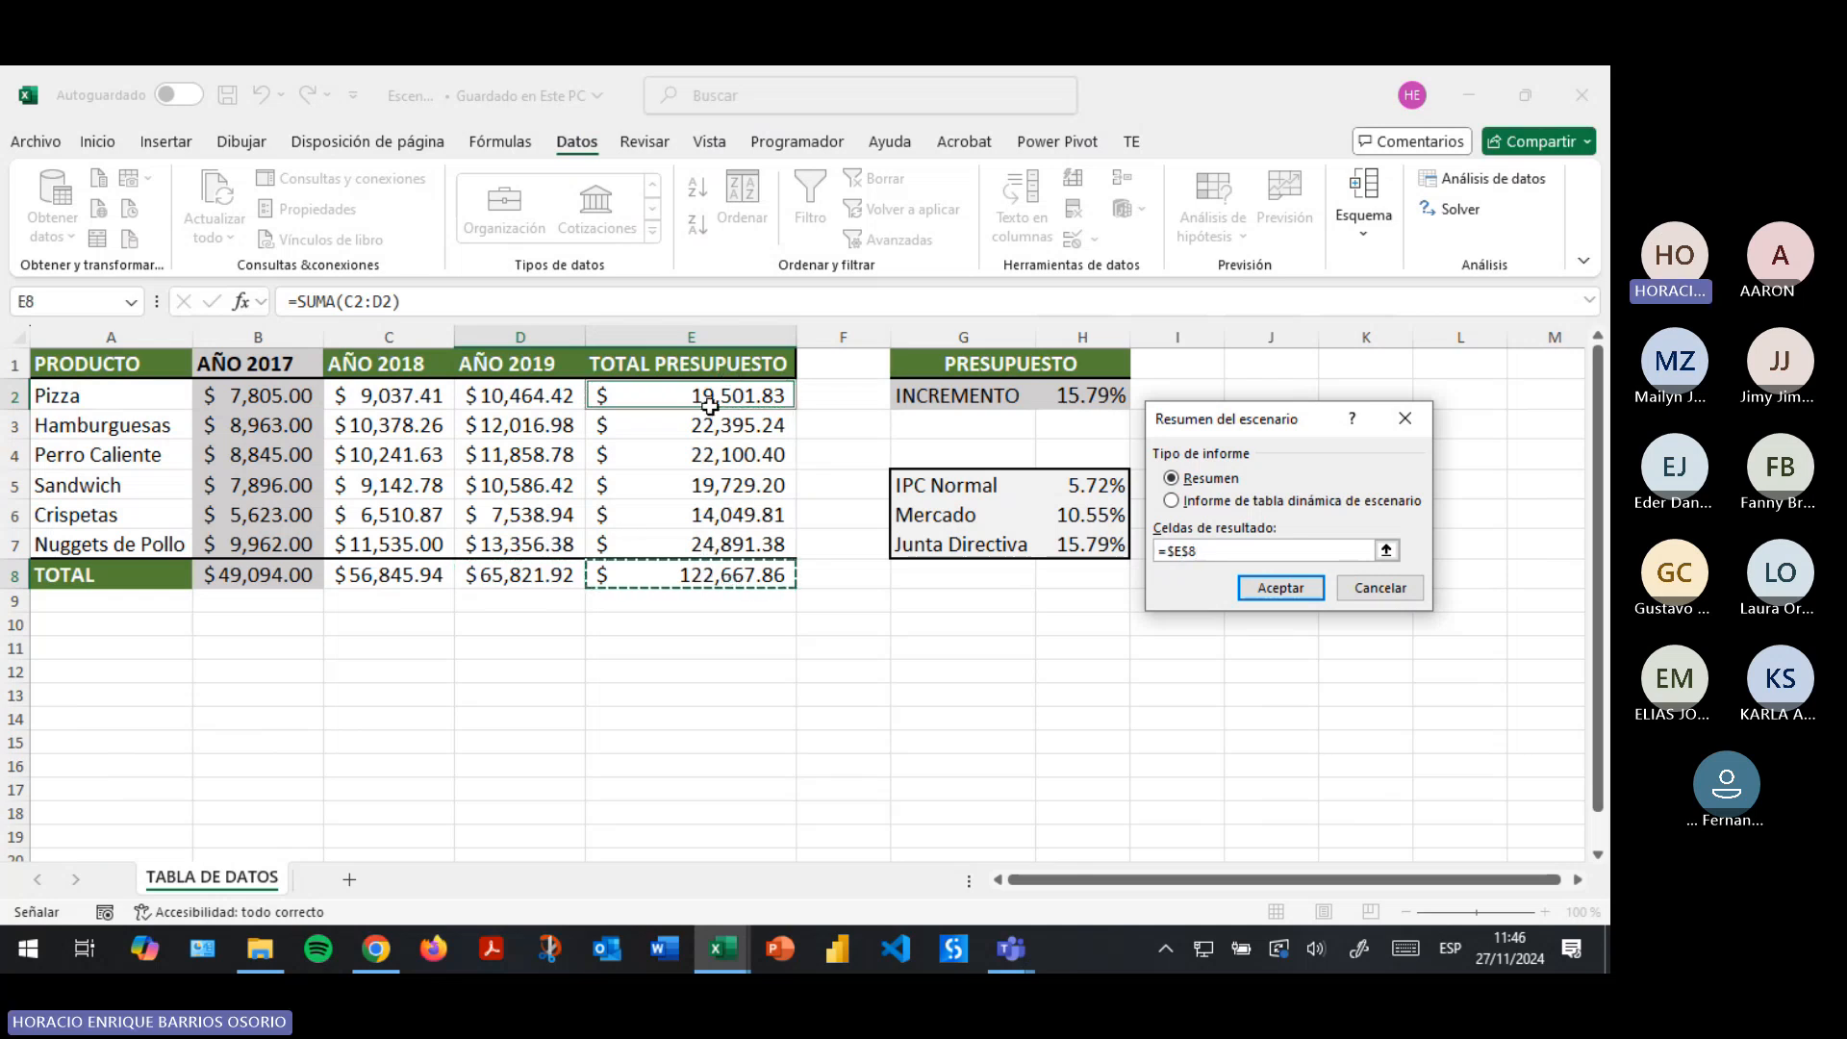
{"action": "left_click_drag", "start_coordinate": [707, 395], "coordinate": [760, 577]}
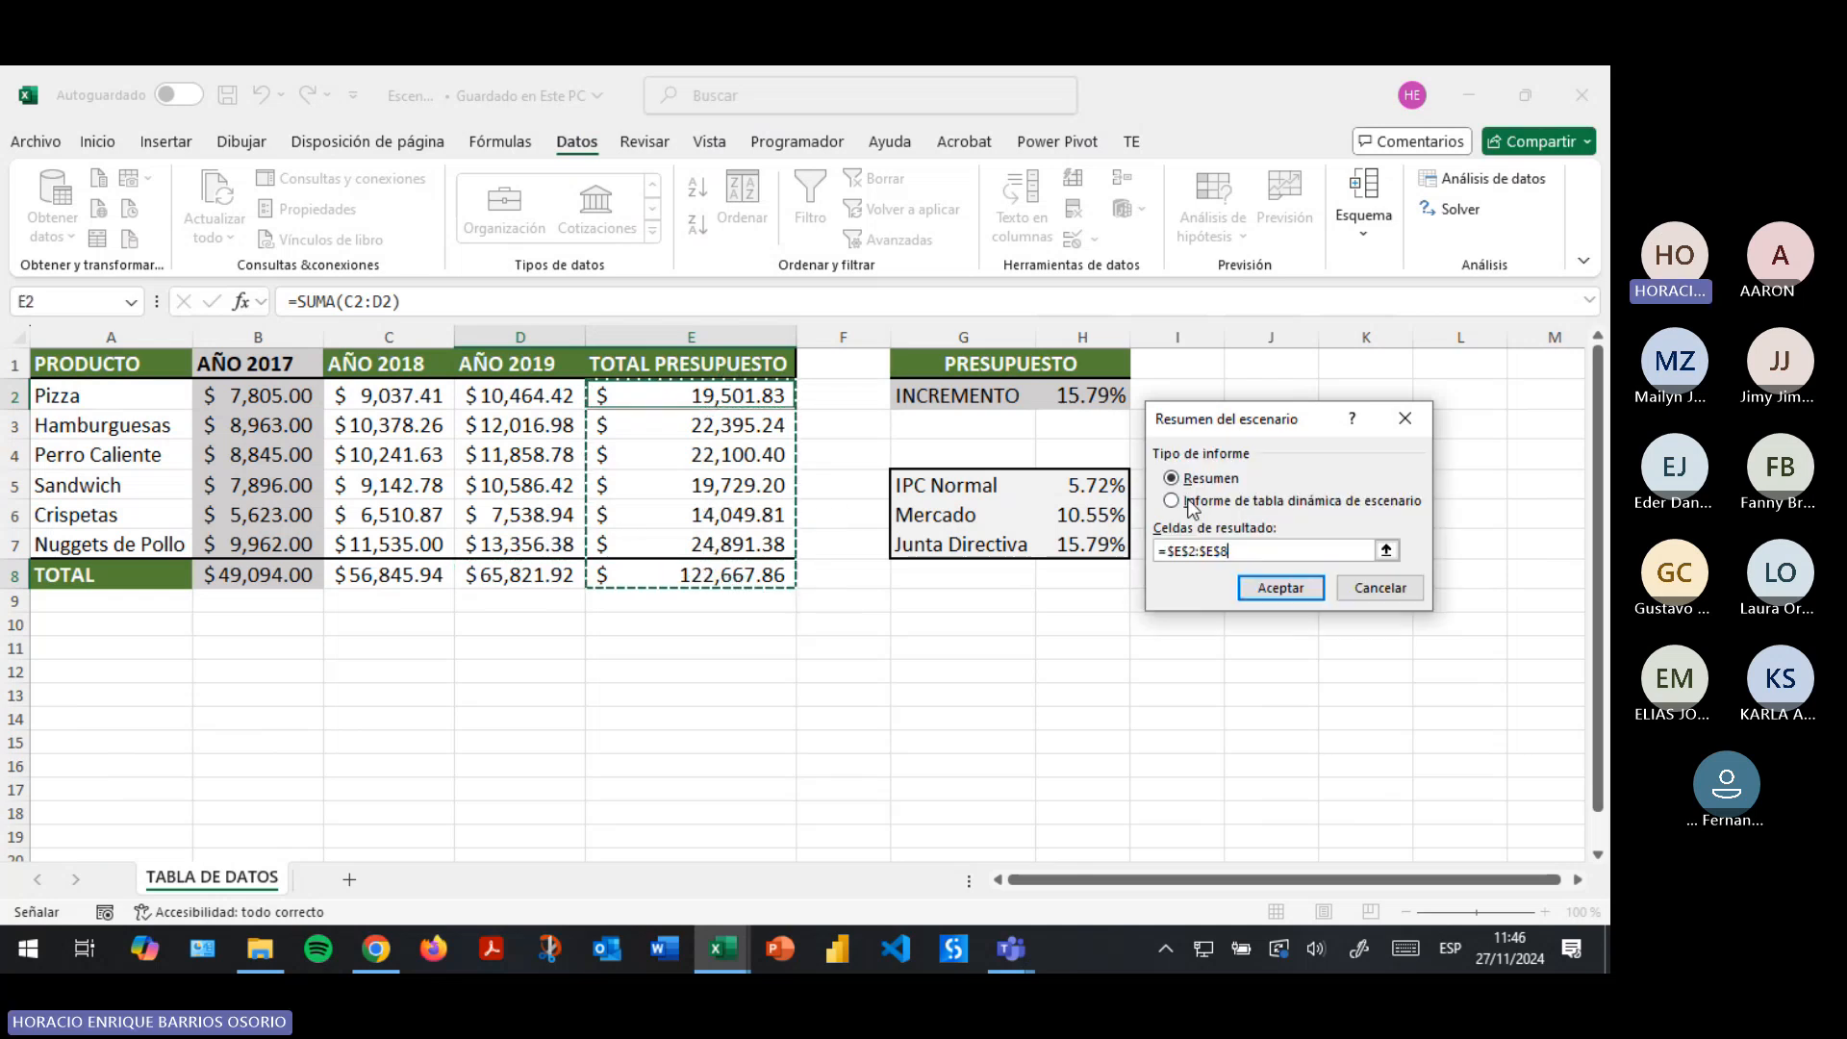
{"action": "left_click", "coordinate": [1268, 588]}
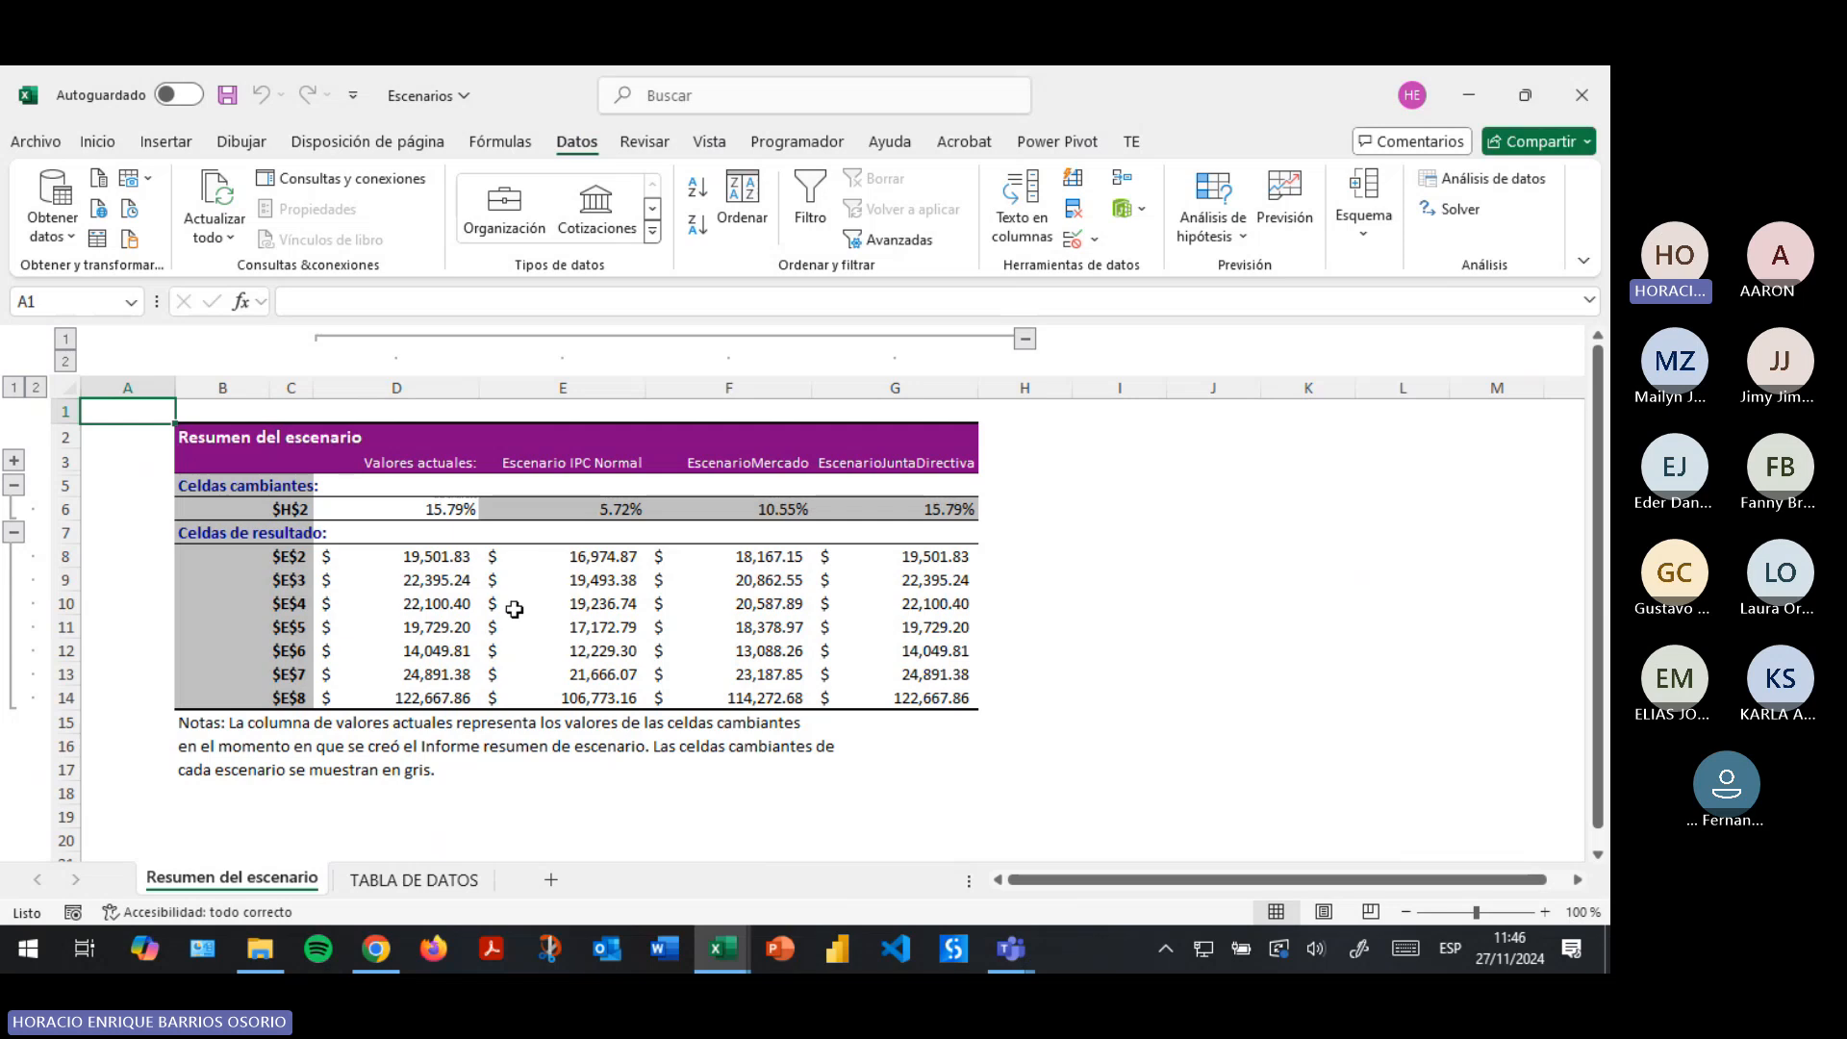
Compare the Valores actuales column of the scenario summary with the TOTAL PRESUPUESTO figures on the TABLA DE DATOS sheet.
{"action": "left_click", "coordinate": [357, 457]}
{"action": "left_click", "coordinate": [293, 462]}
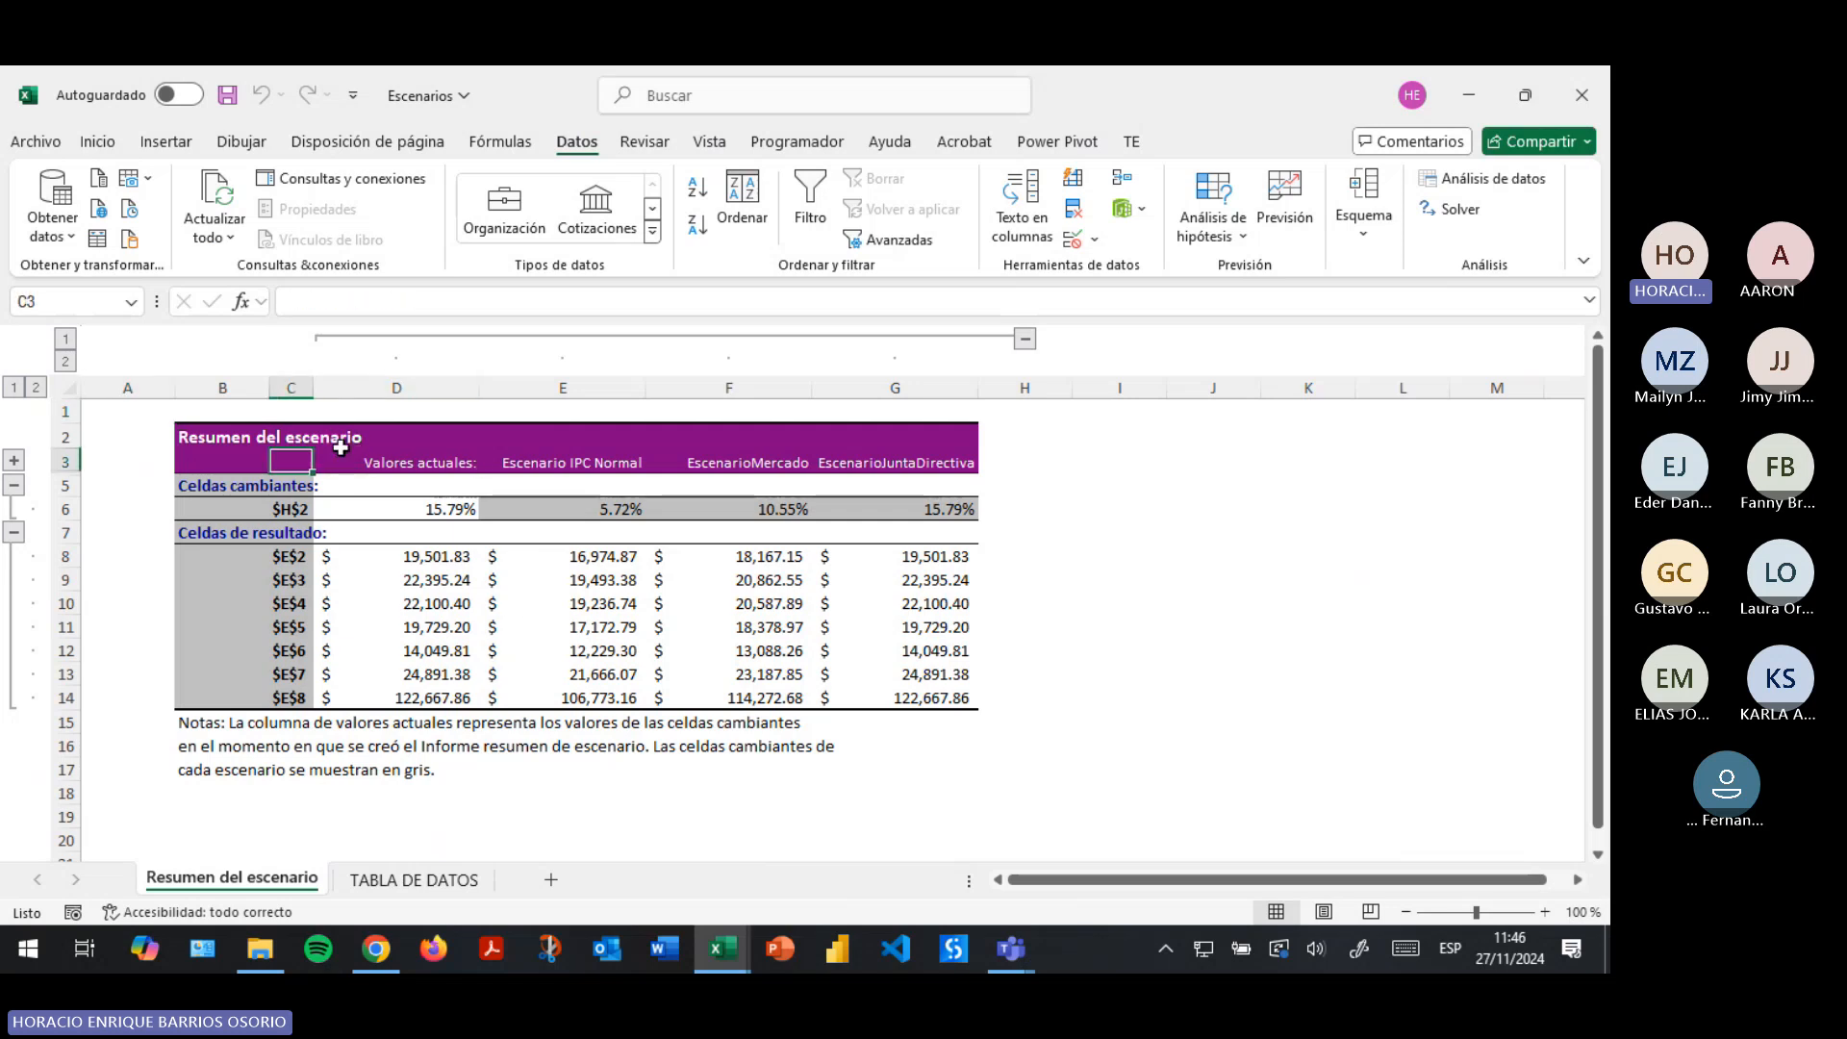
{"action": "left_click", "coordinate": [440, 464]}
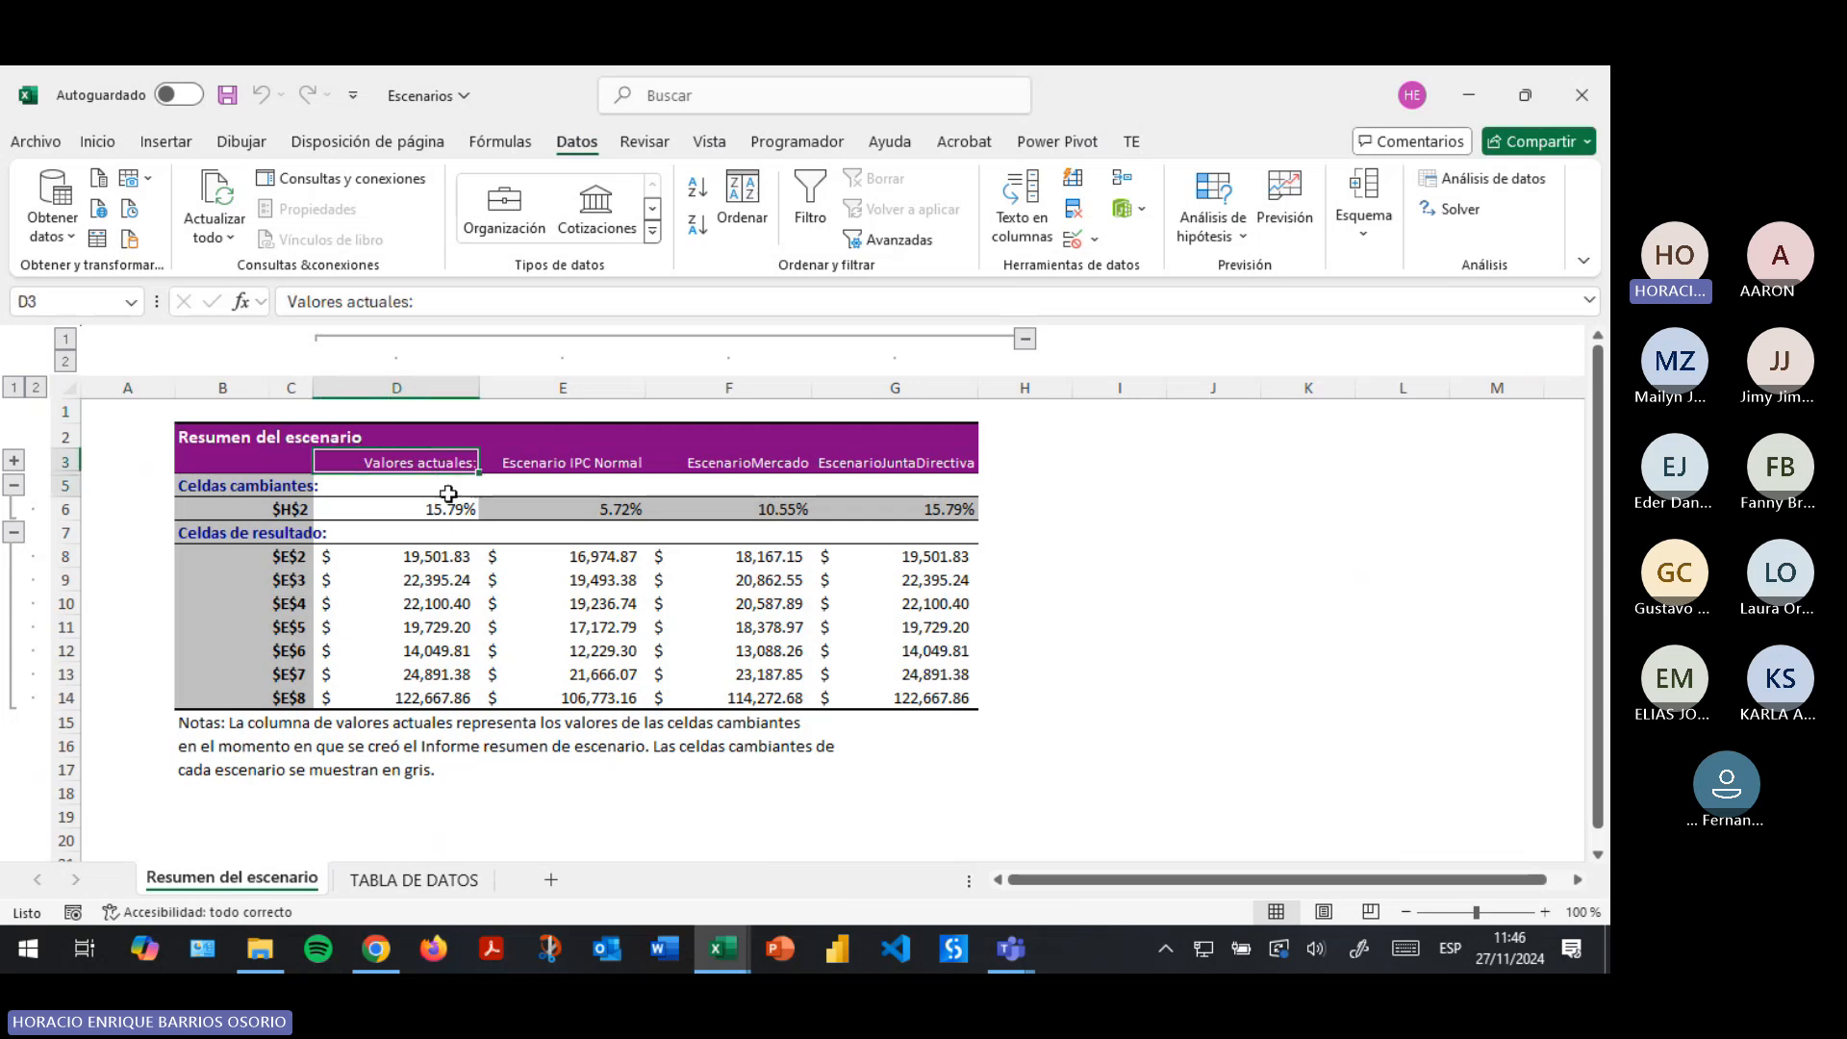
{"action": "left_click_drag", "start_coordinate": [448, 493], "coordinate": [457, 698]}
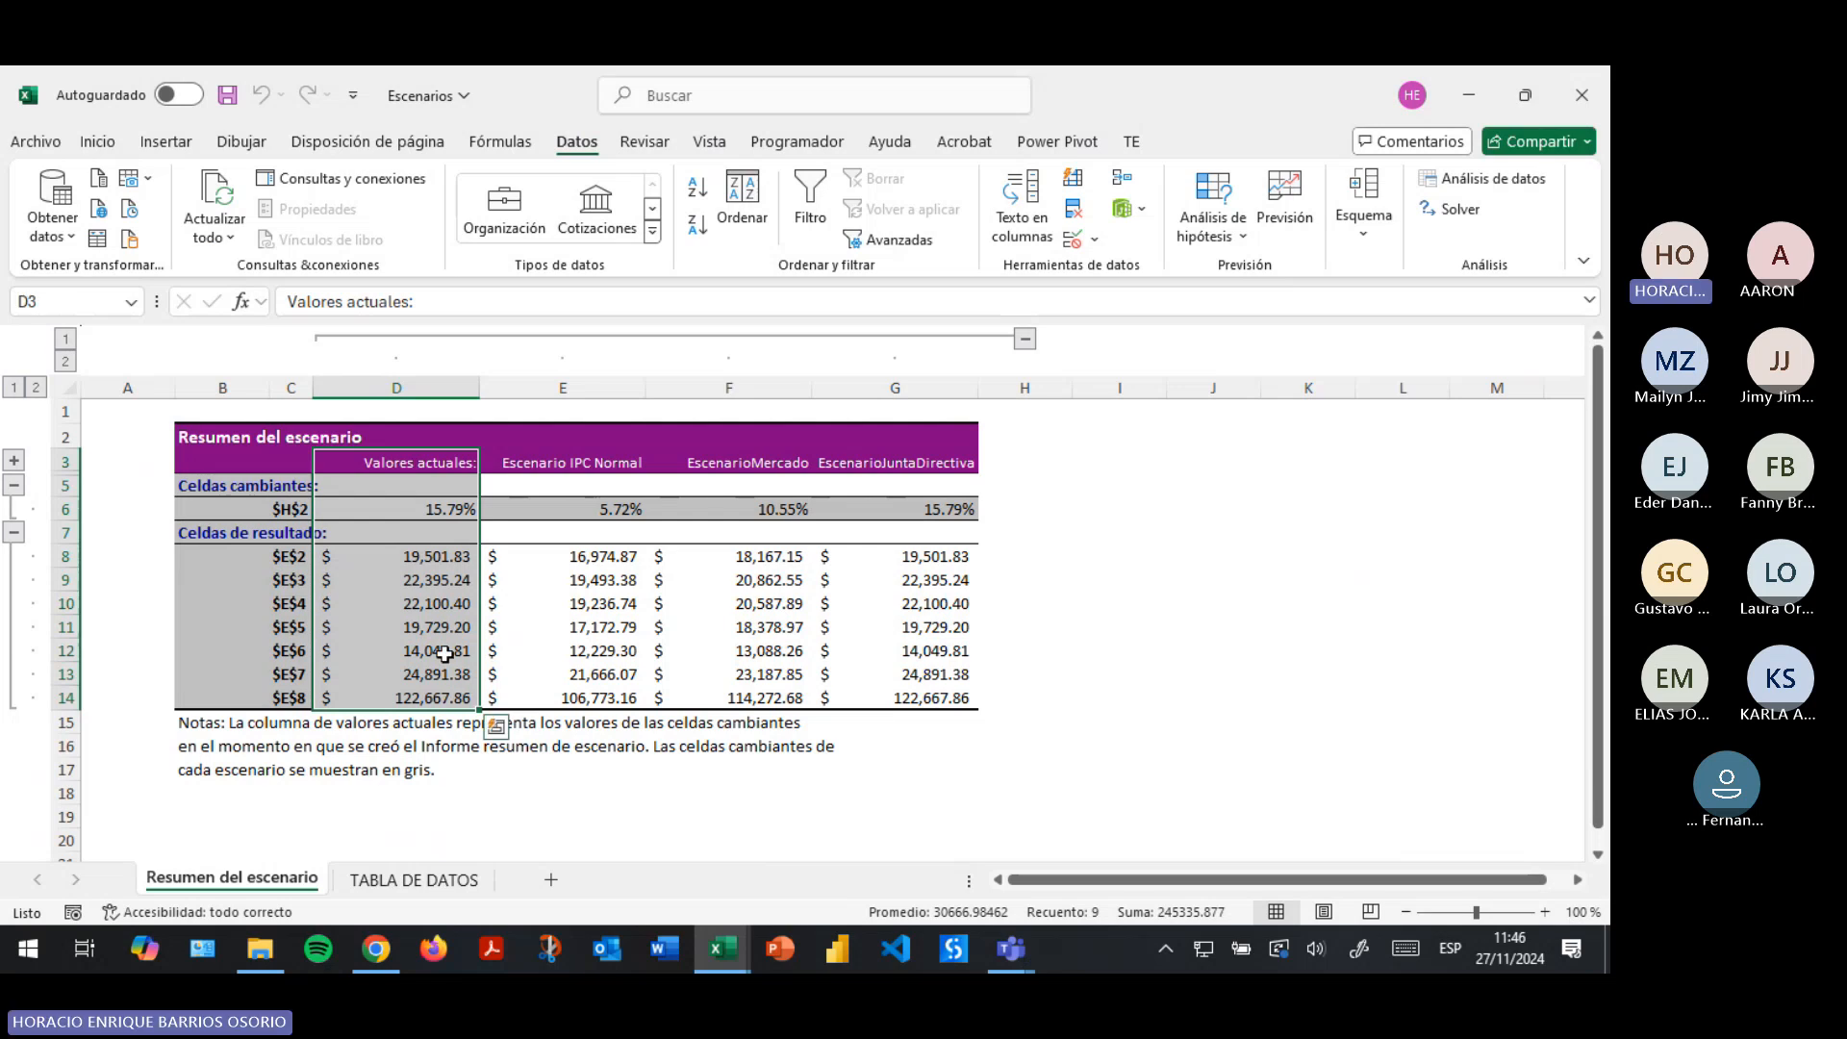
{"action": "left_click", "coordinate": [404, 585]}
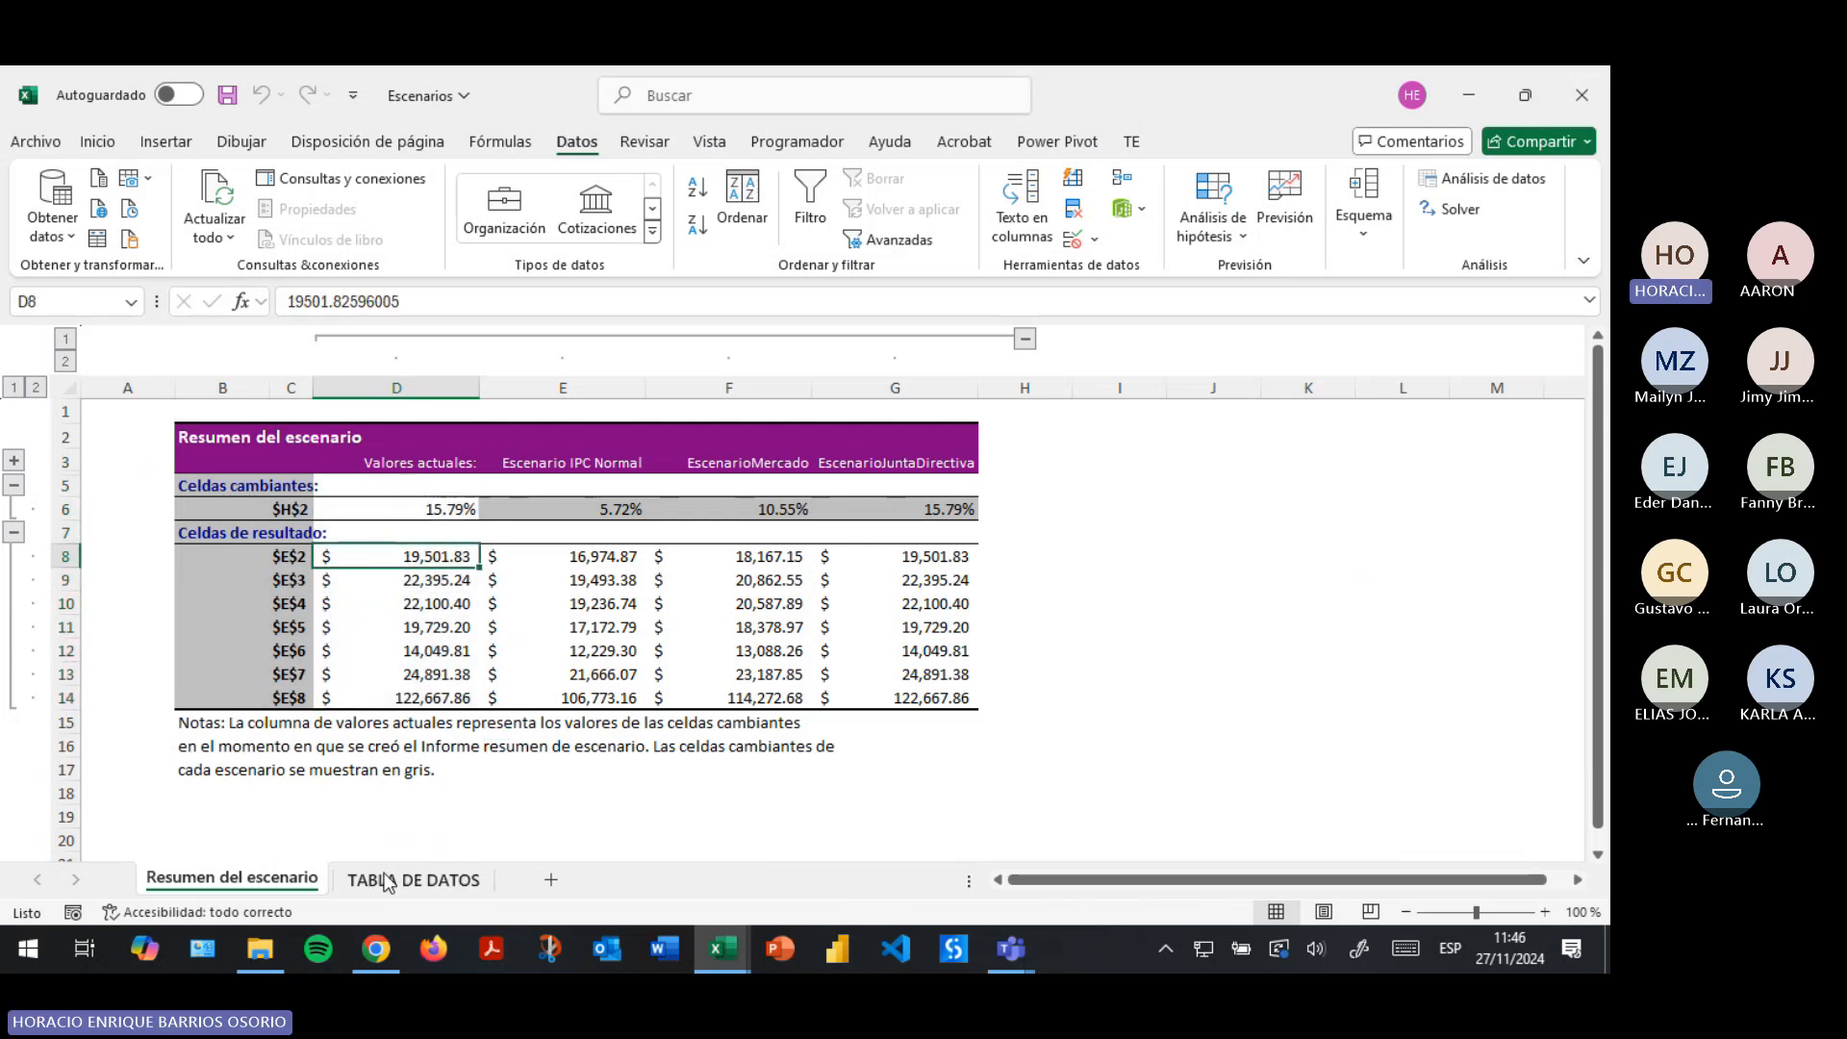
{"action": "left_click", "coordinate": [273, 557]}
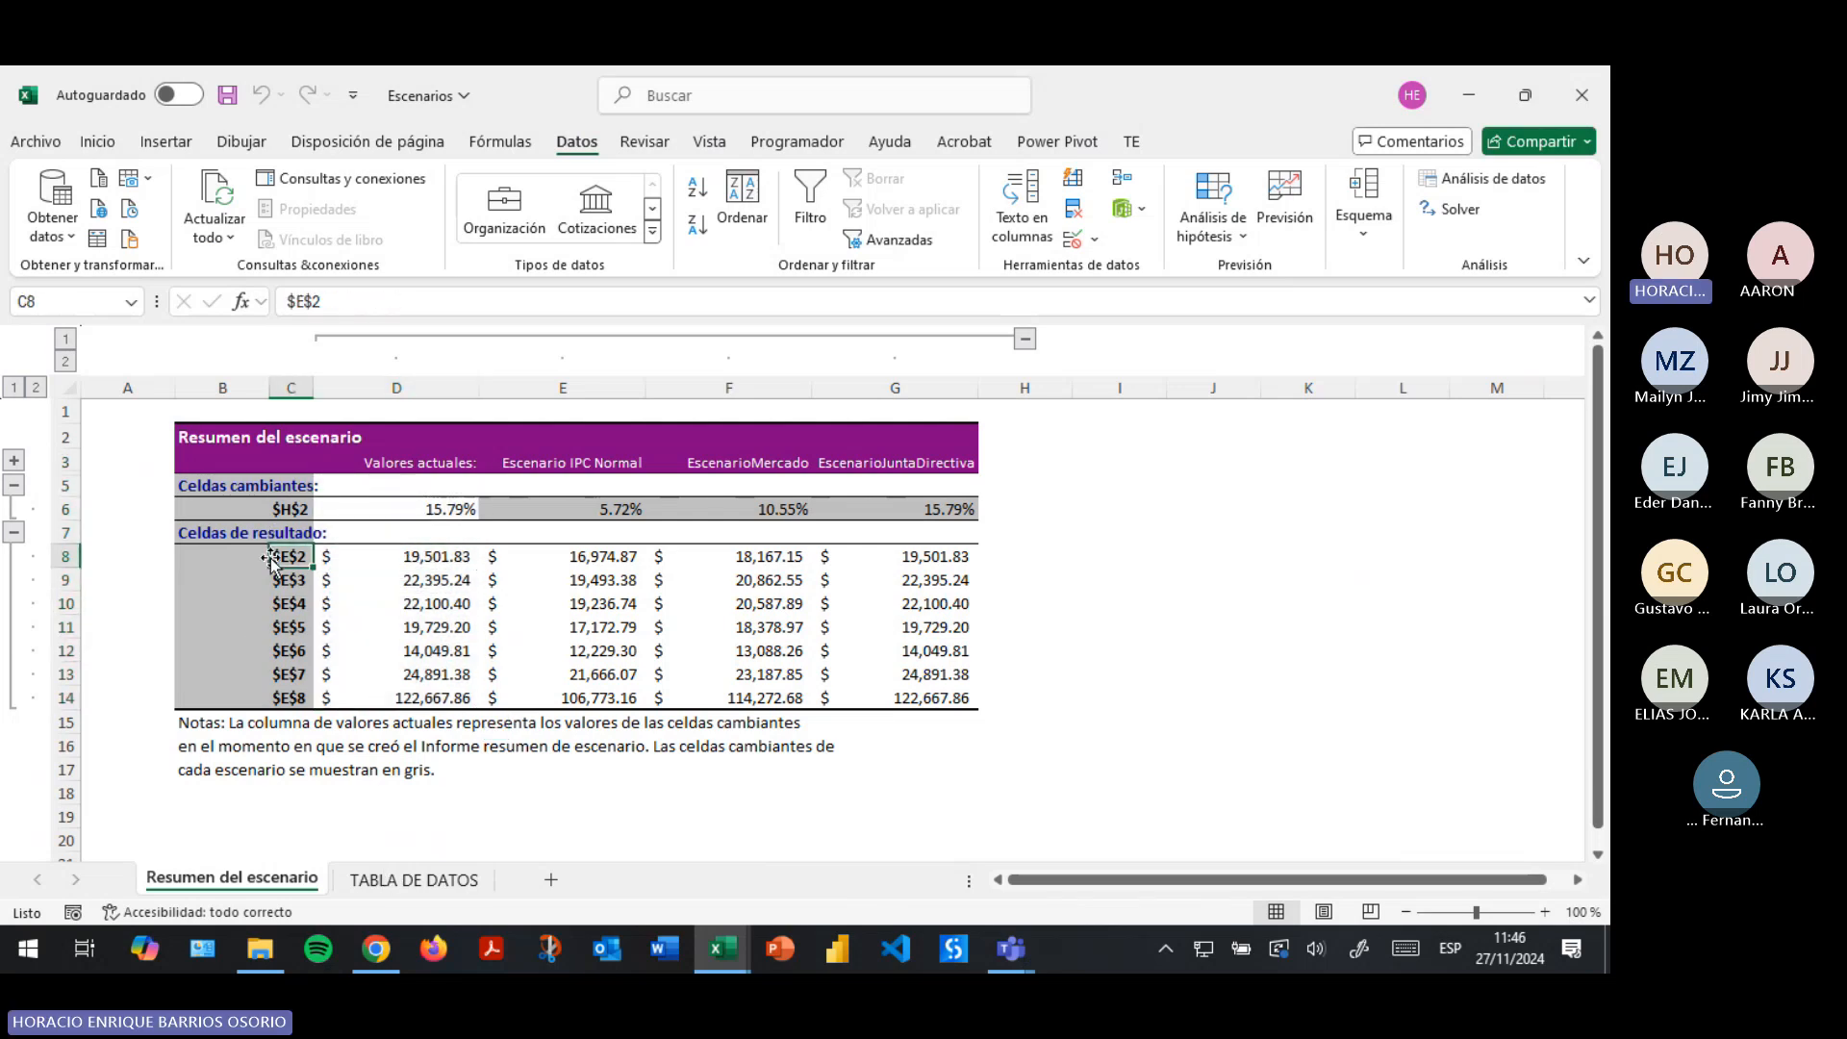
{"action": "left_click", "coordinate": [404, 879]}
{"action": "left_click_drag", "start_coordinate": [740, 395], "coordinate": [738, 568]}
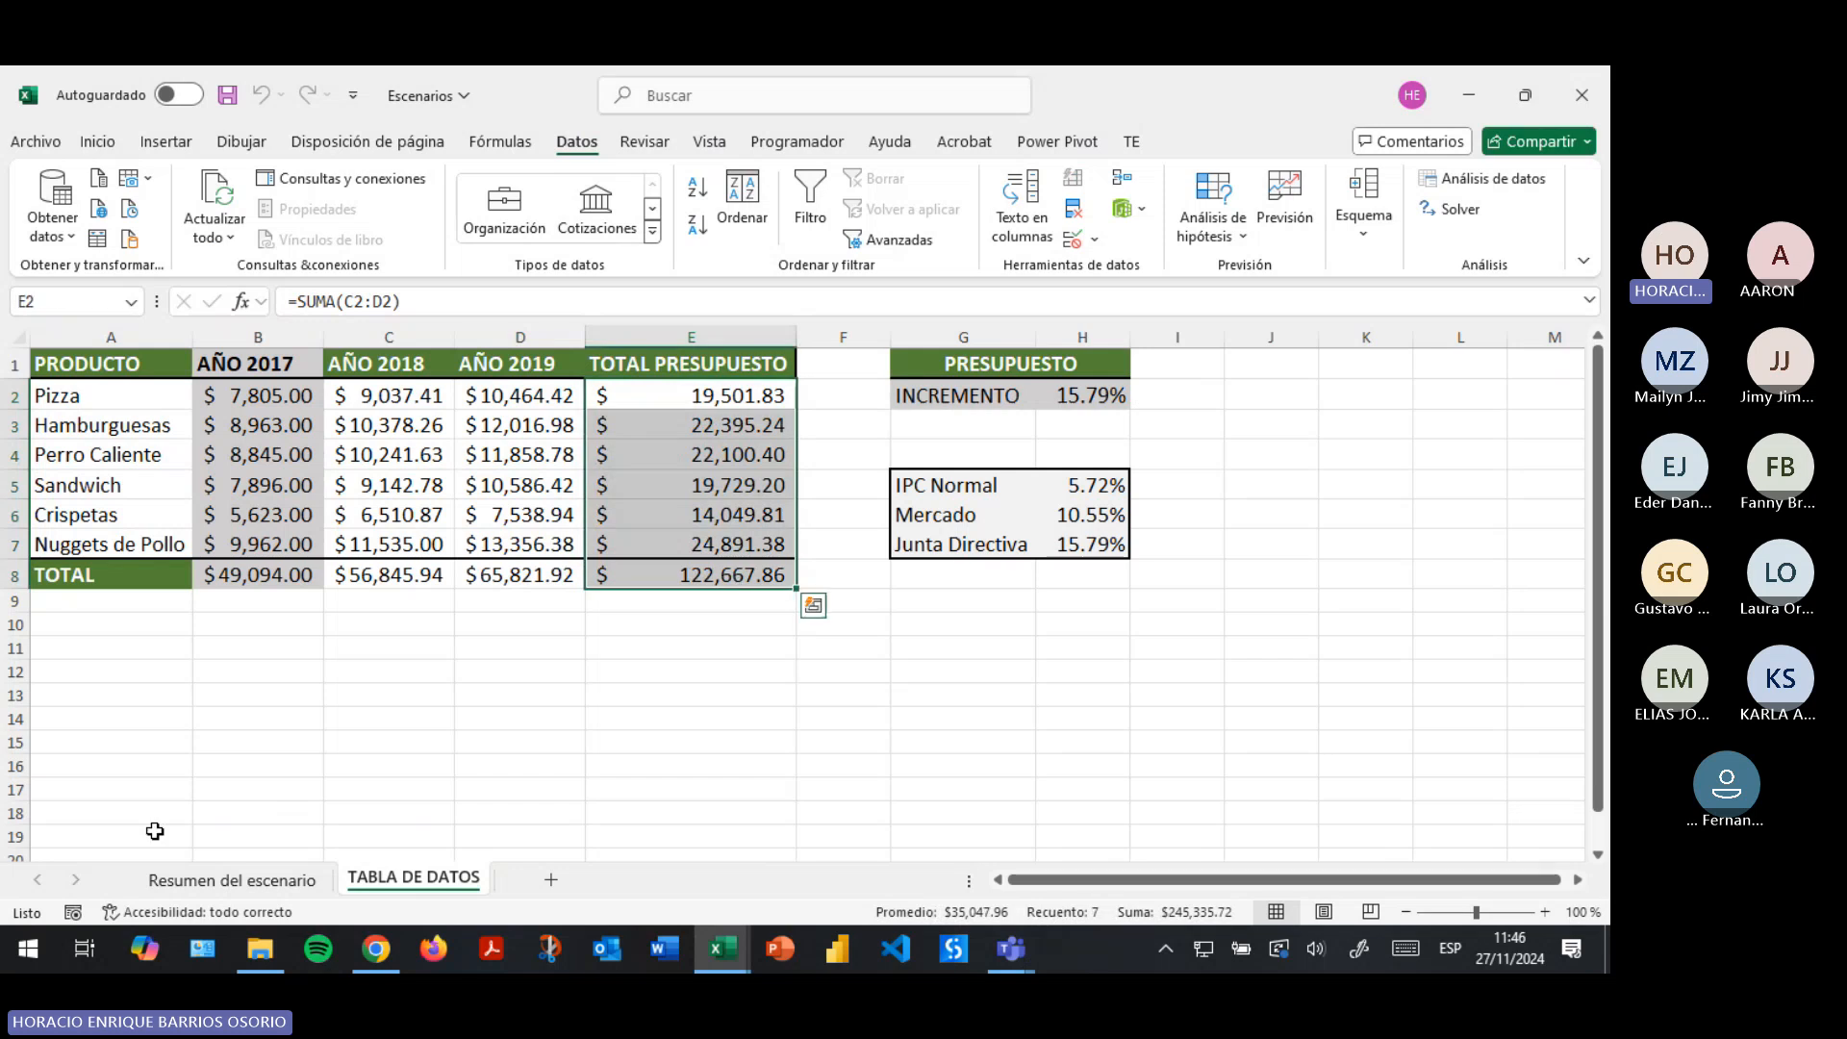
{"action": "left_click", "coordinate": [211, 879]}
{"action": "left_click_drag", "start_coordinate": [441, 555], "coordinate": [430, 702]}
{"action": "left_click", "coordinate": [385, 883]}
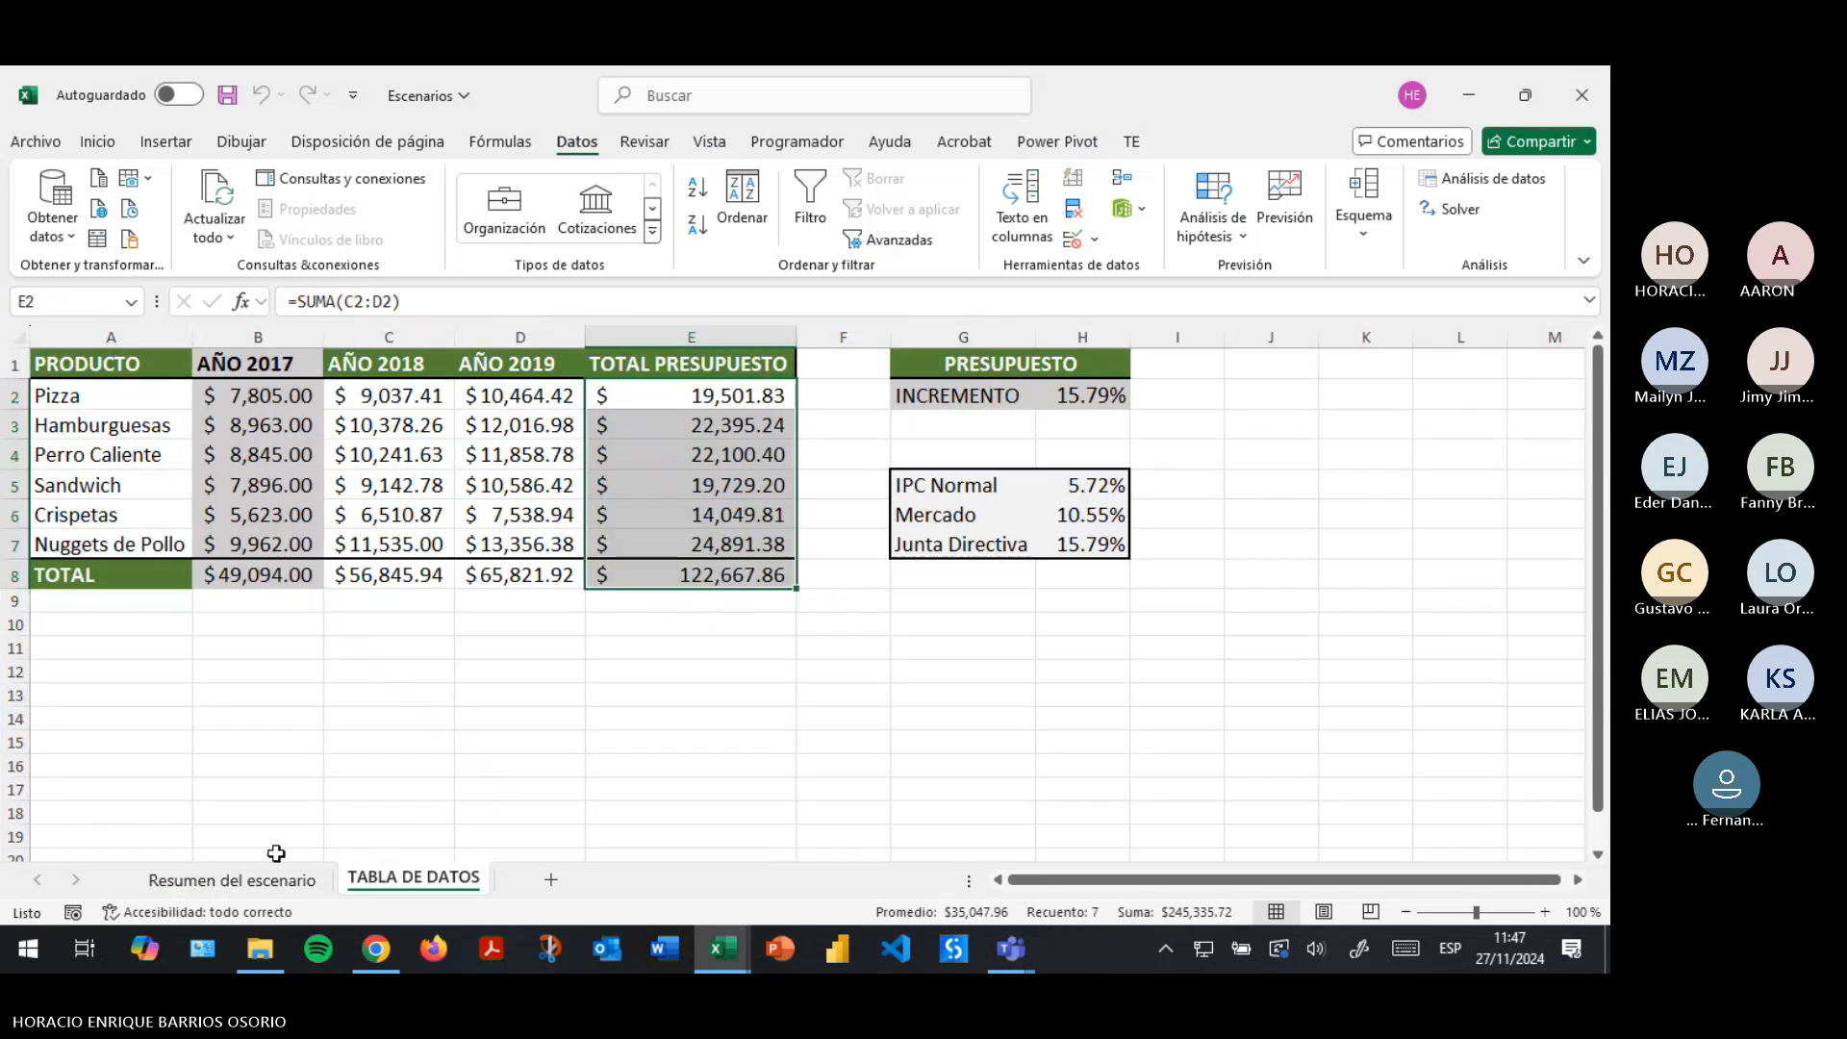
{"action": "left_click", "coordinate": [222, 879]}
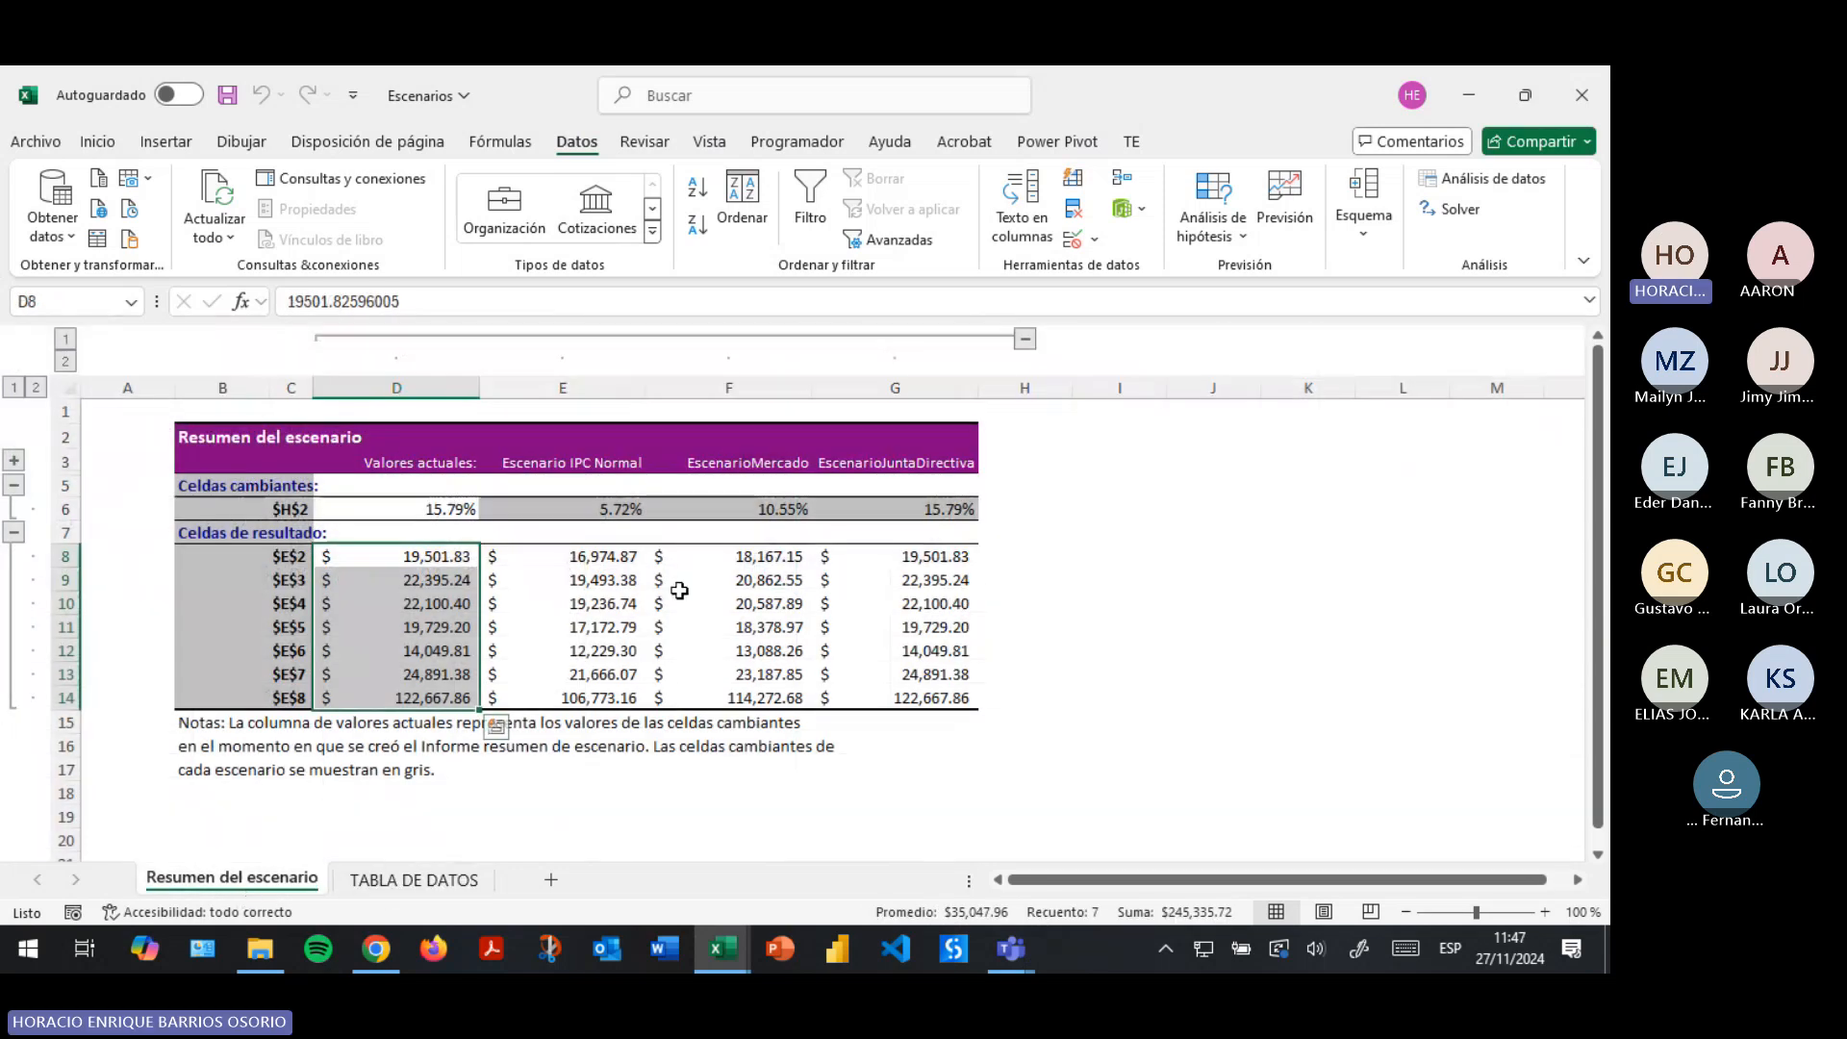
Review the H2 rate and the result cells of each of the three scenarios in the summary report.
{"action": "left_click", "coordinate": [590, 502]}
{"action": "key", "text": "Right"}
{"action": "key", "text": "Right"}
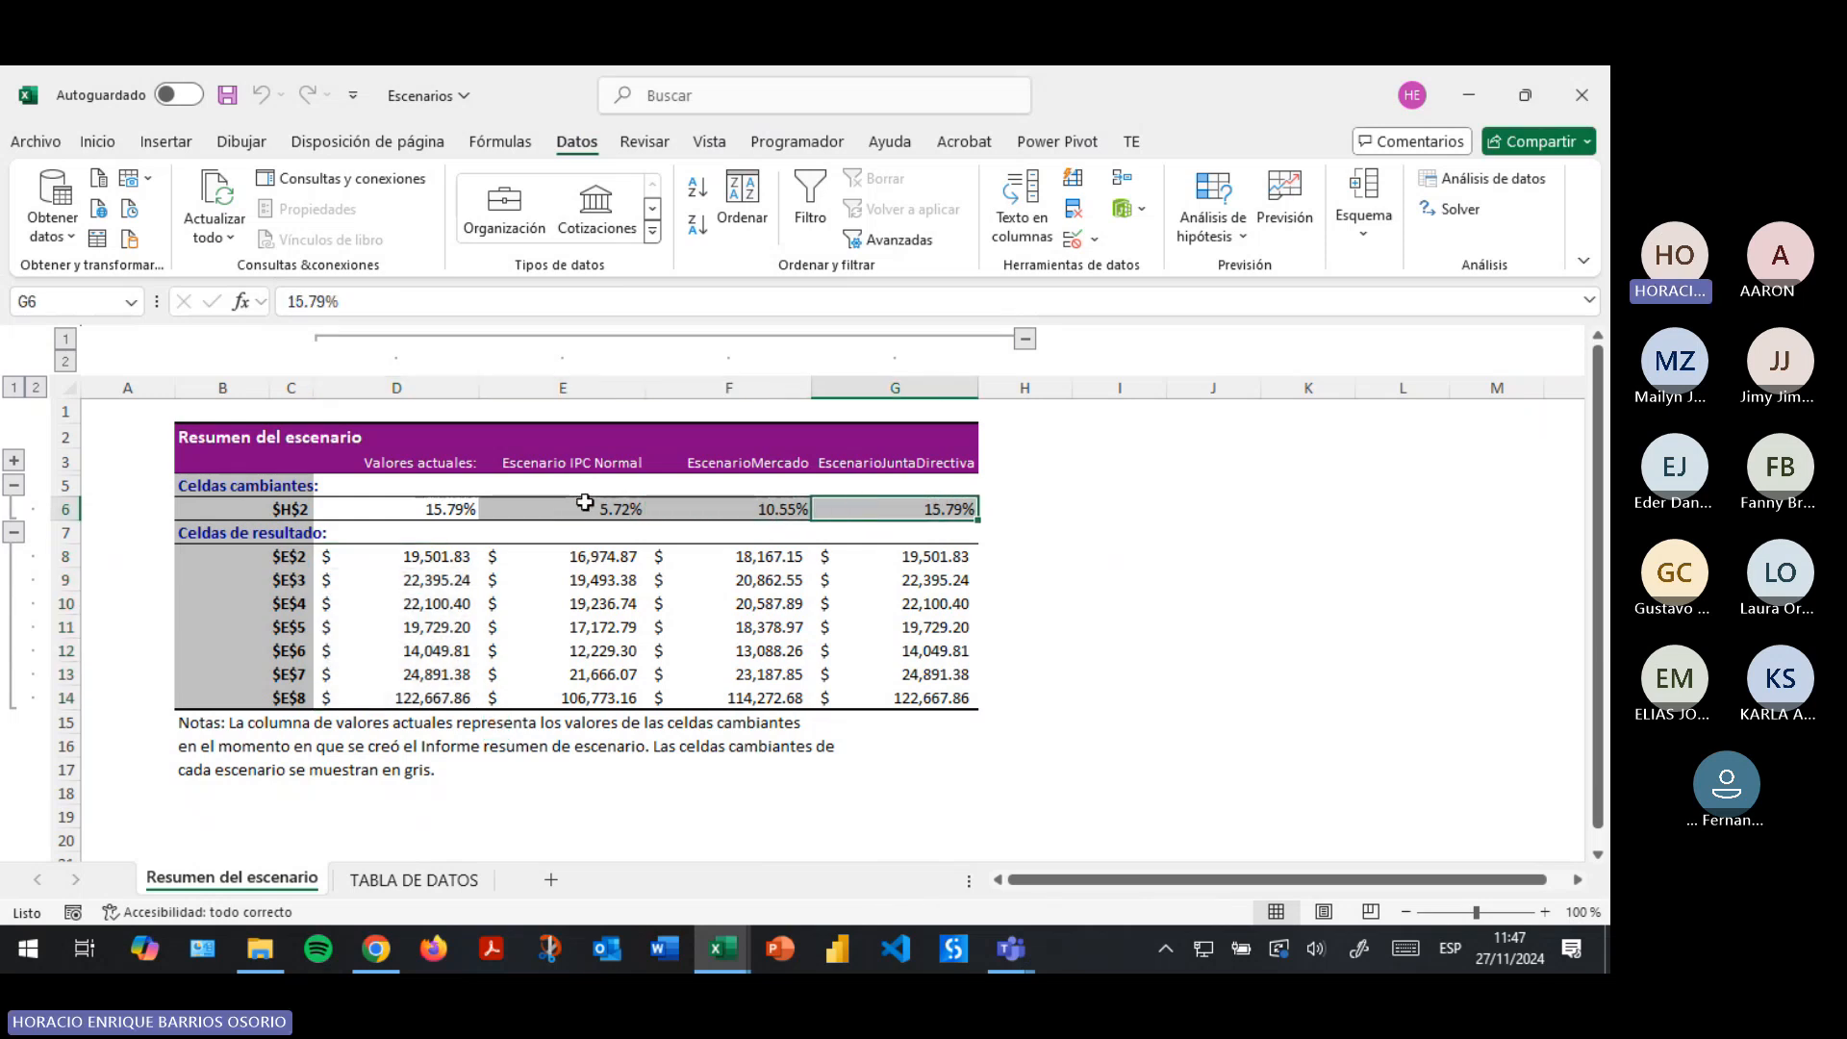
{"action": "left_click_drag", "start_coordinate": [592, 556], "coordinate": [601, 674]}
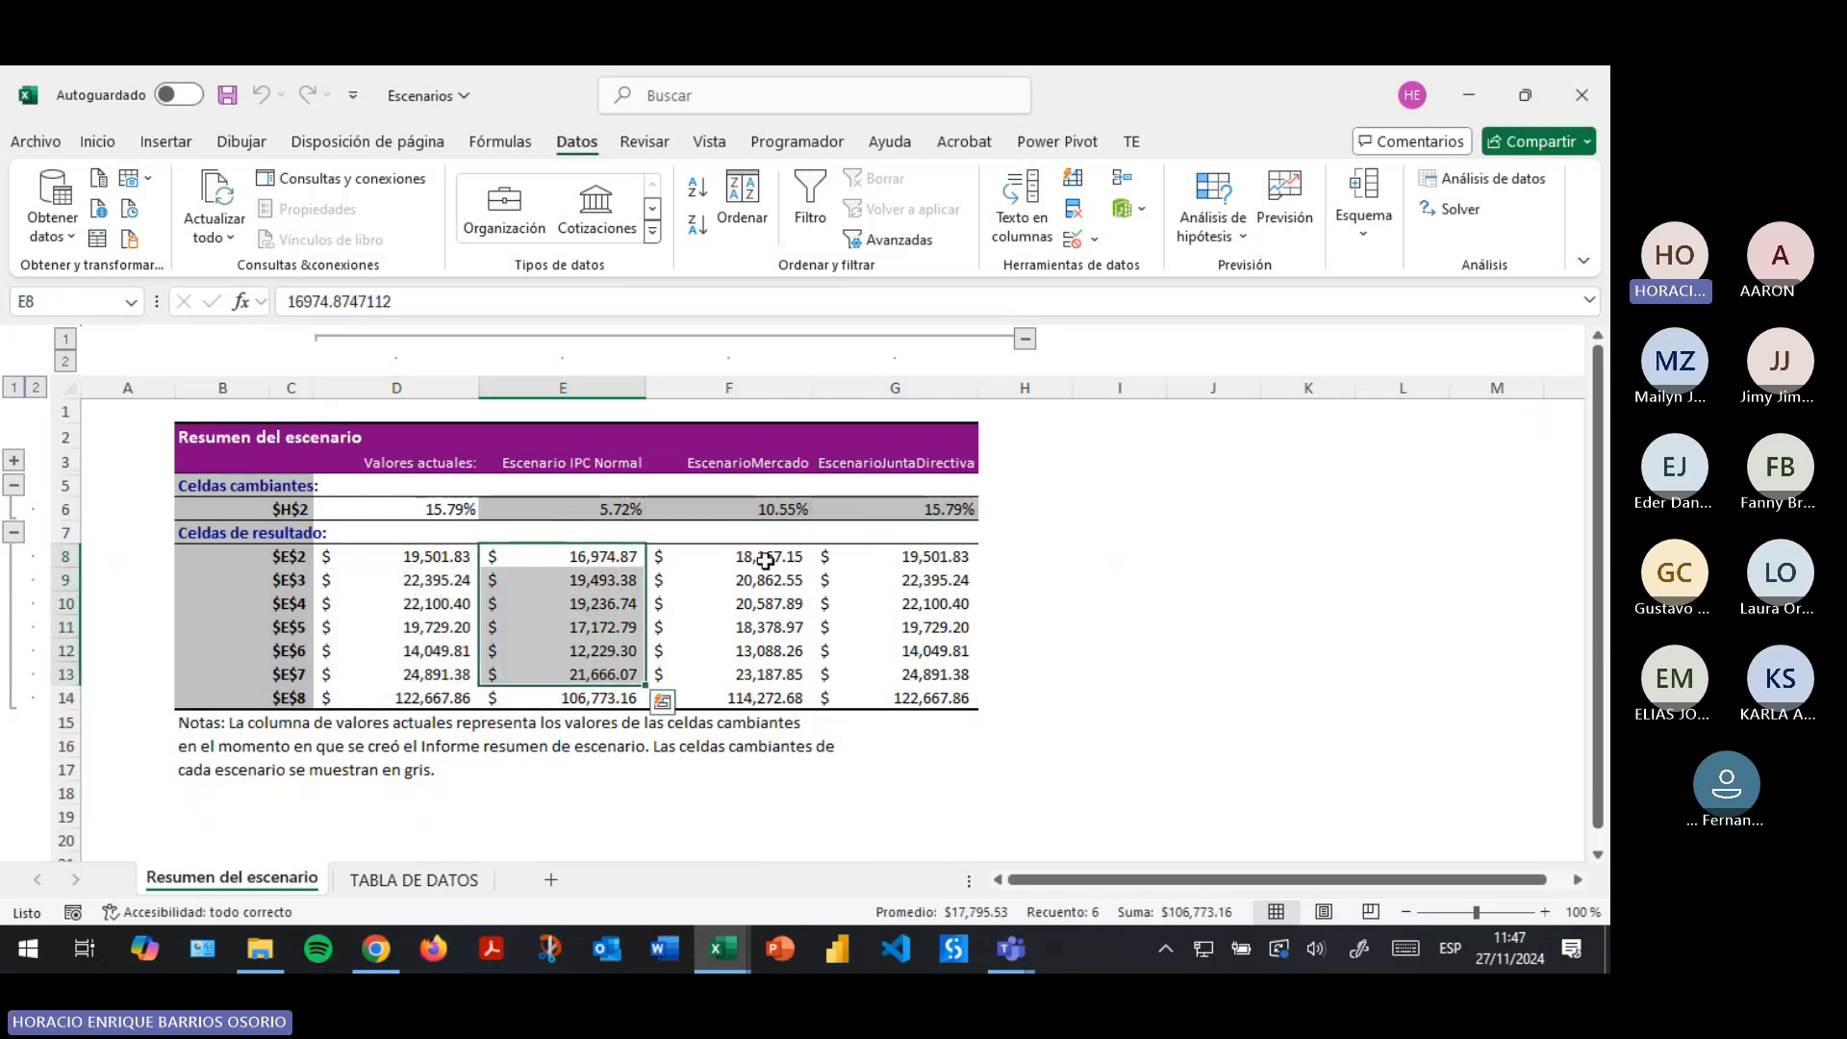
{"action": "left_click_drag", "start_coordinate": [765, 560], "coordinate": [765, 697]}
{"action": "left_click_drag", "start_coordinate": [902, 561], "coordinate": [895, 697]}
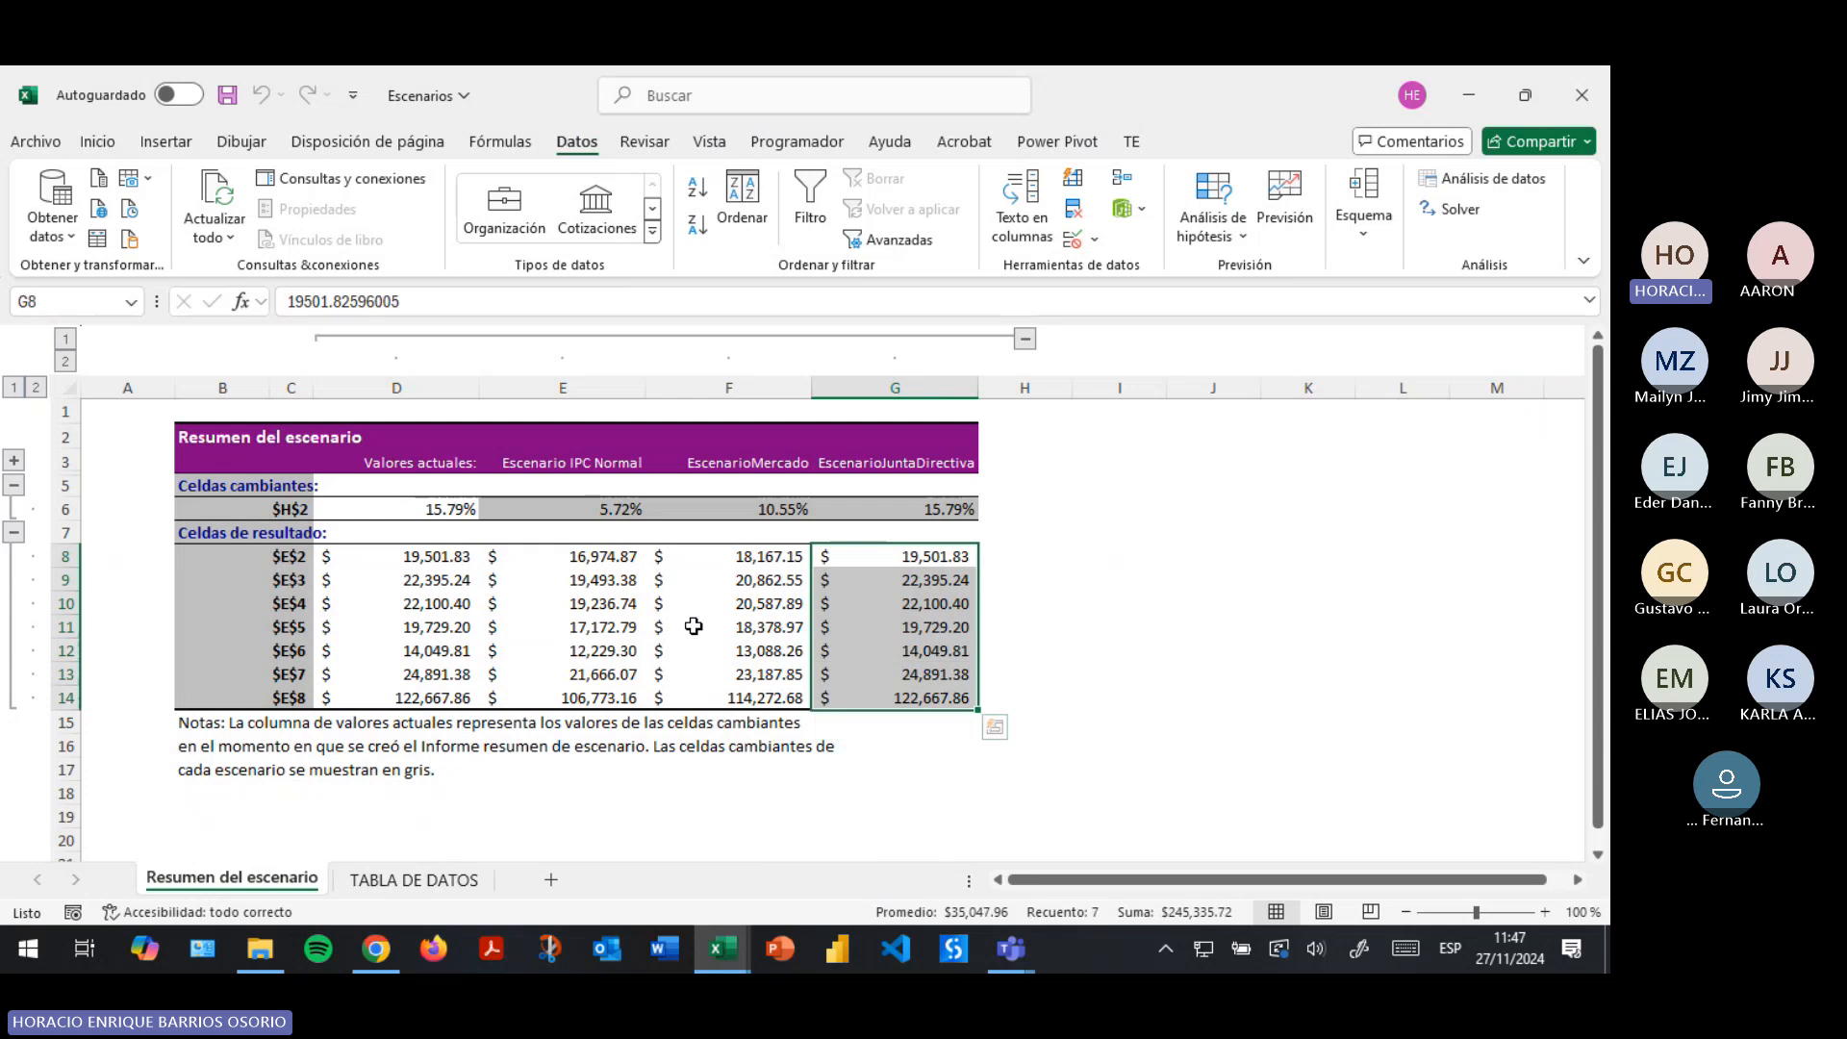
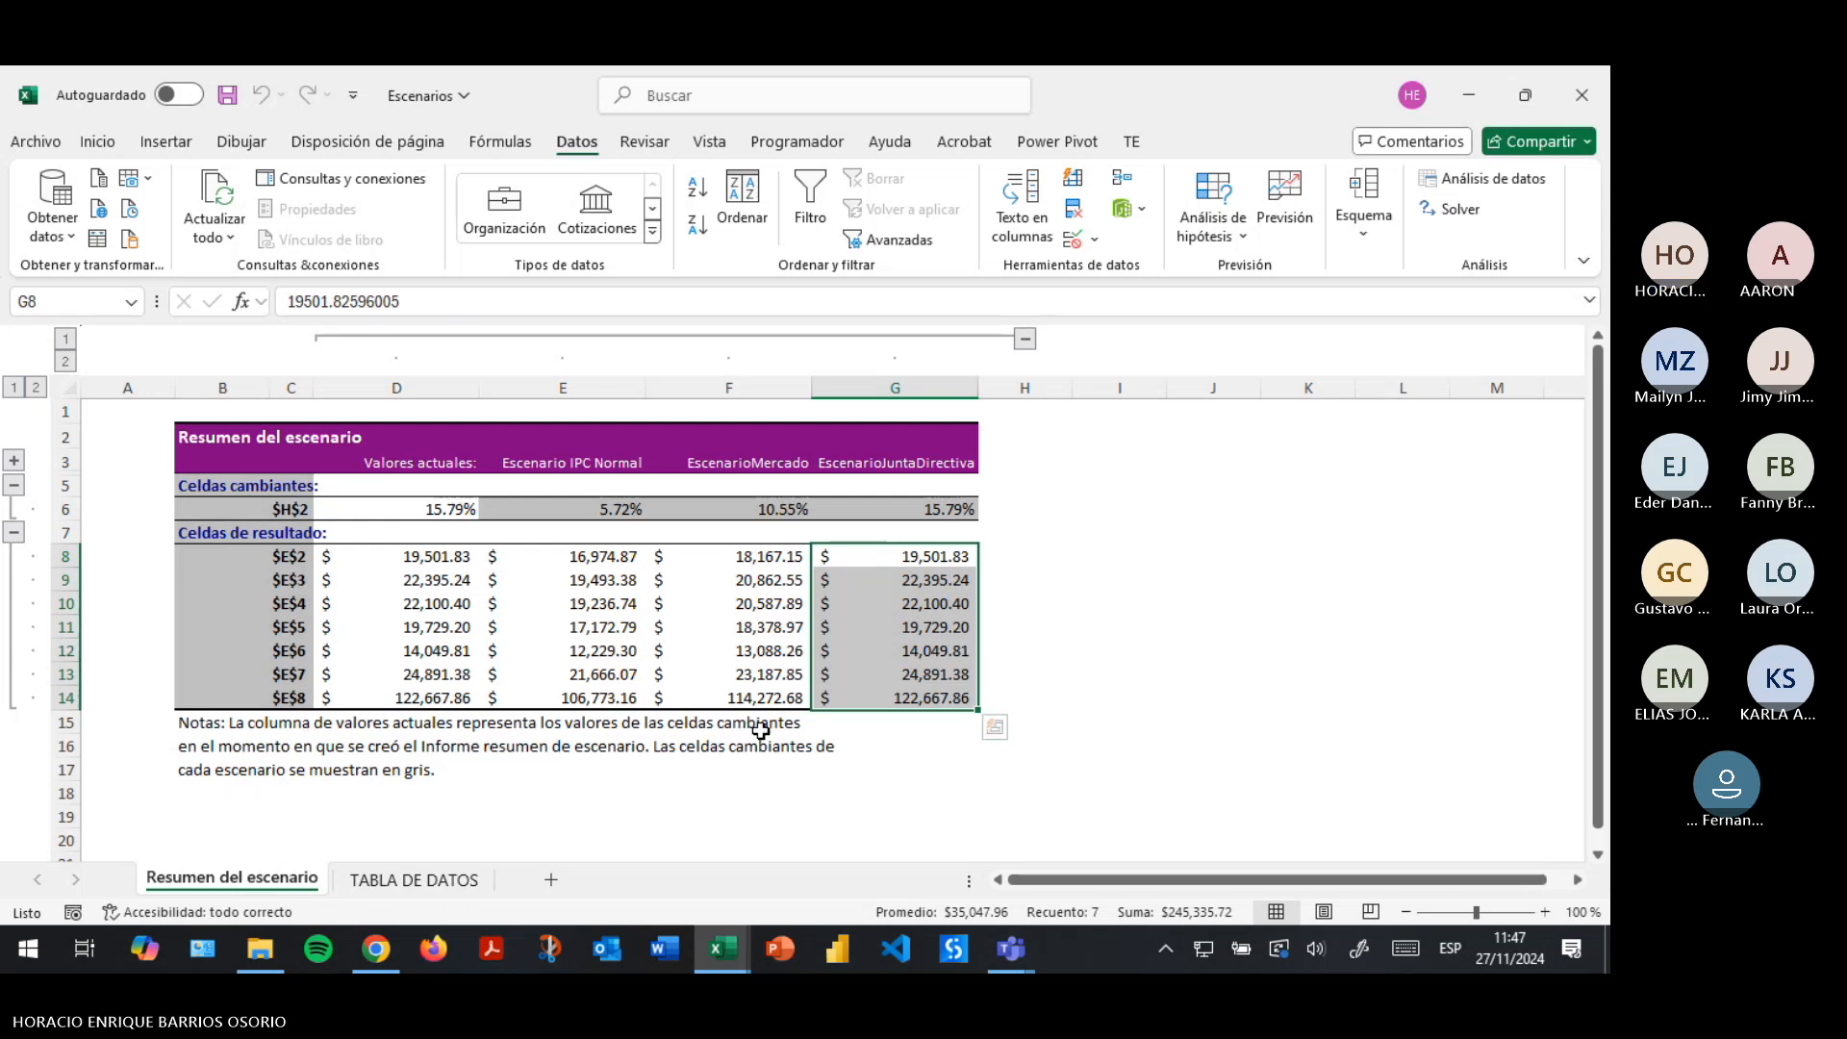
Start another scenario summary from the TABLA DE DATOS sheet, choosing the scenario pivot table report type.
{"action": "left_click", "coordinate": [416, 880]}
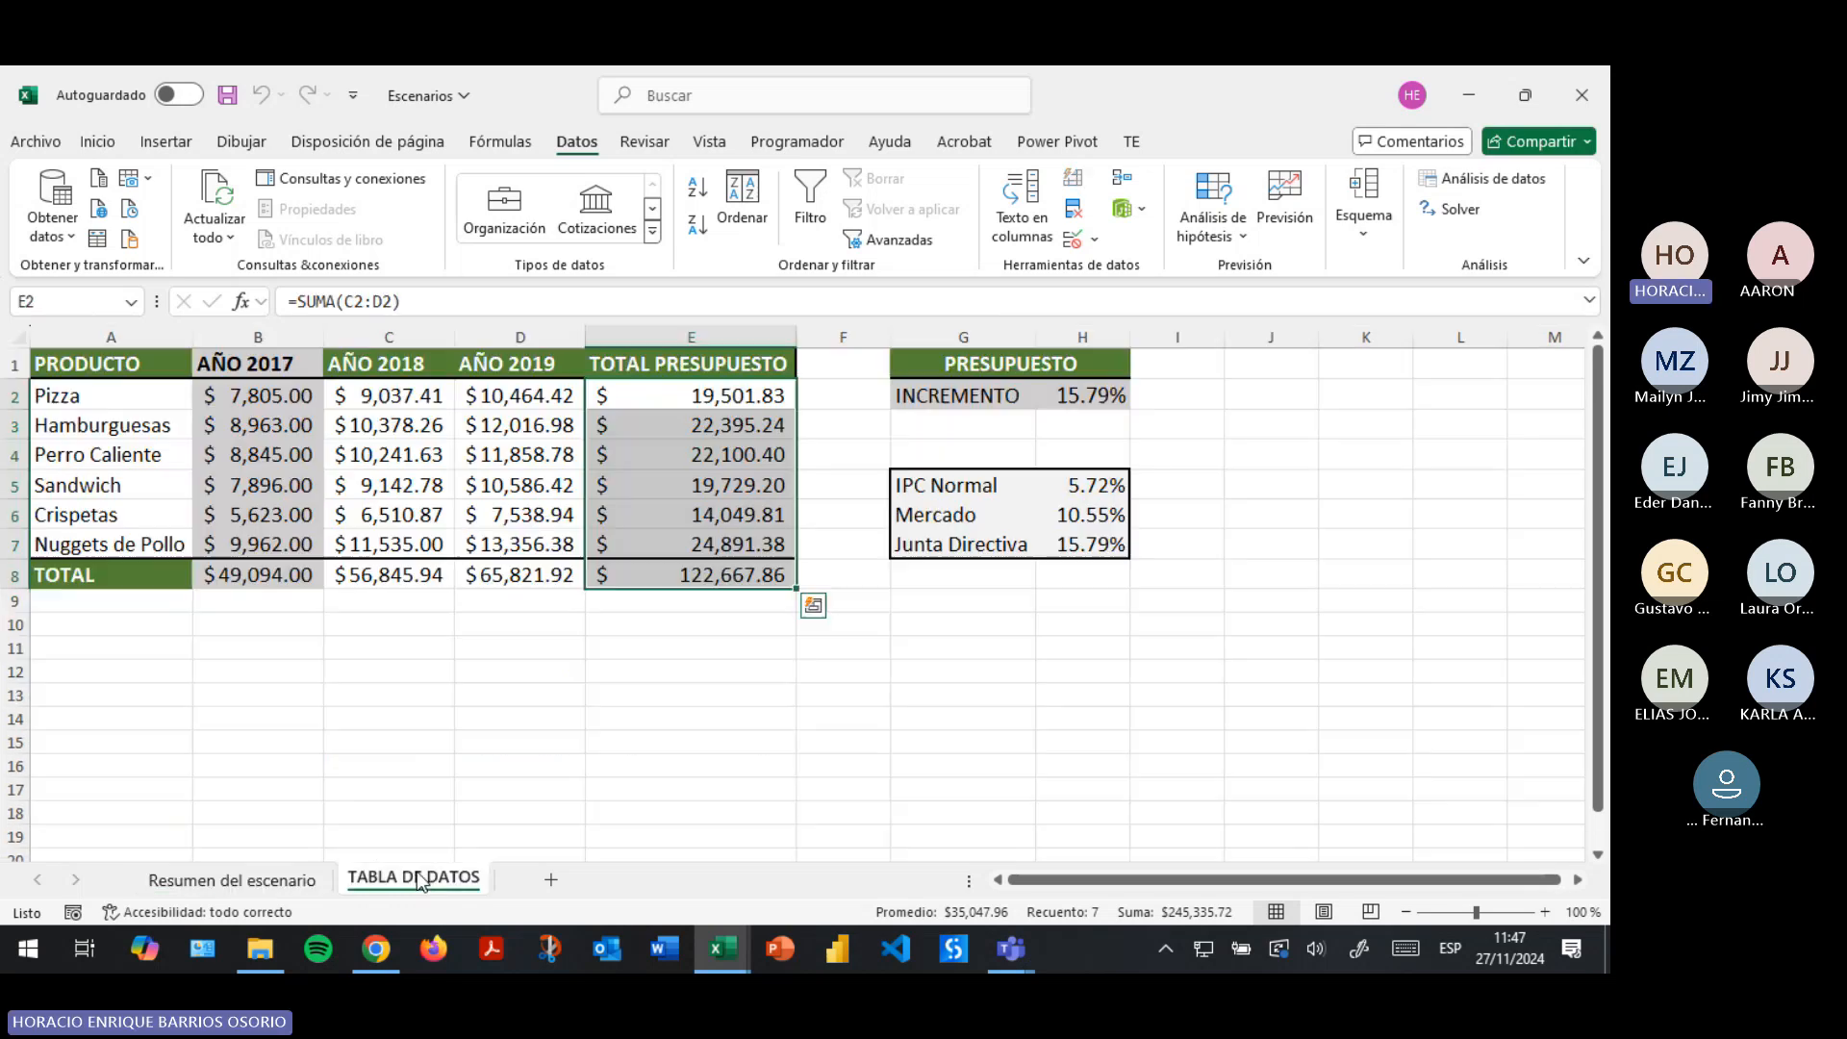
{"action": "left_click", "coordinate": [1212, 216]}
{"action": "left_click", "coordinate": [1251, 271]}
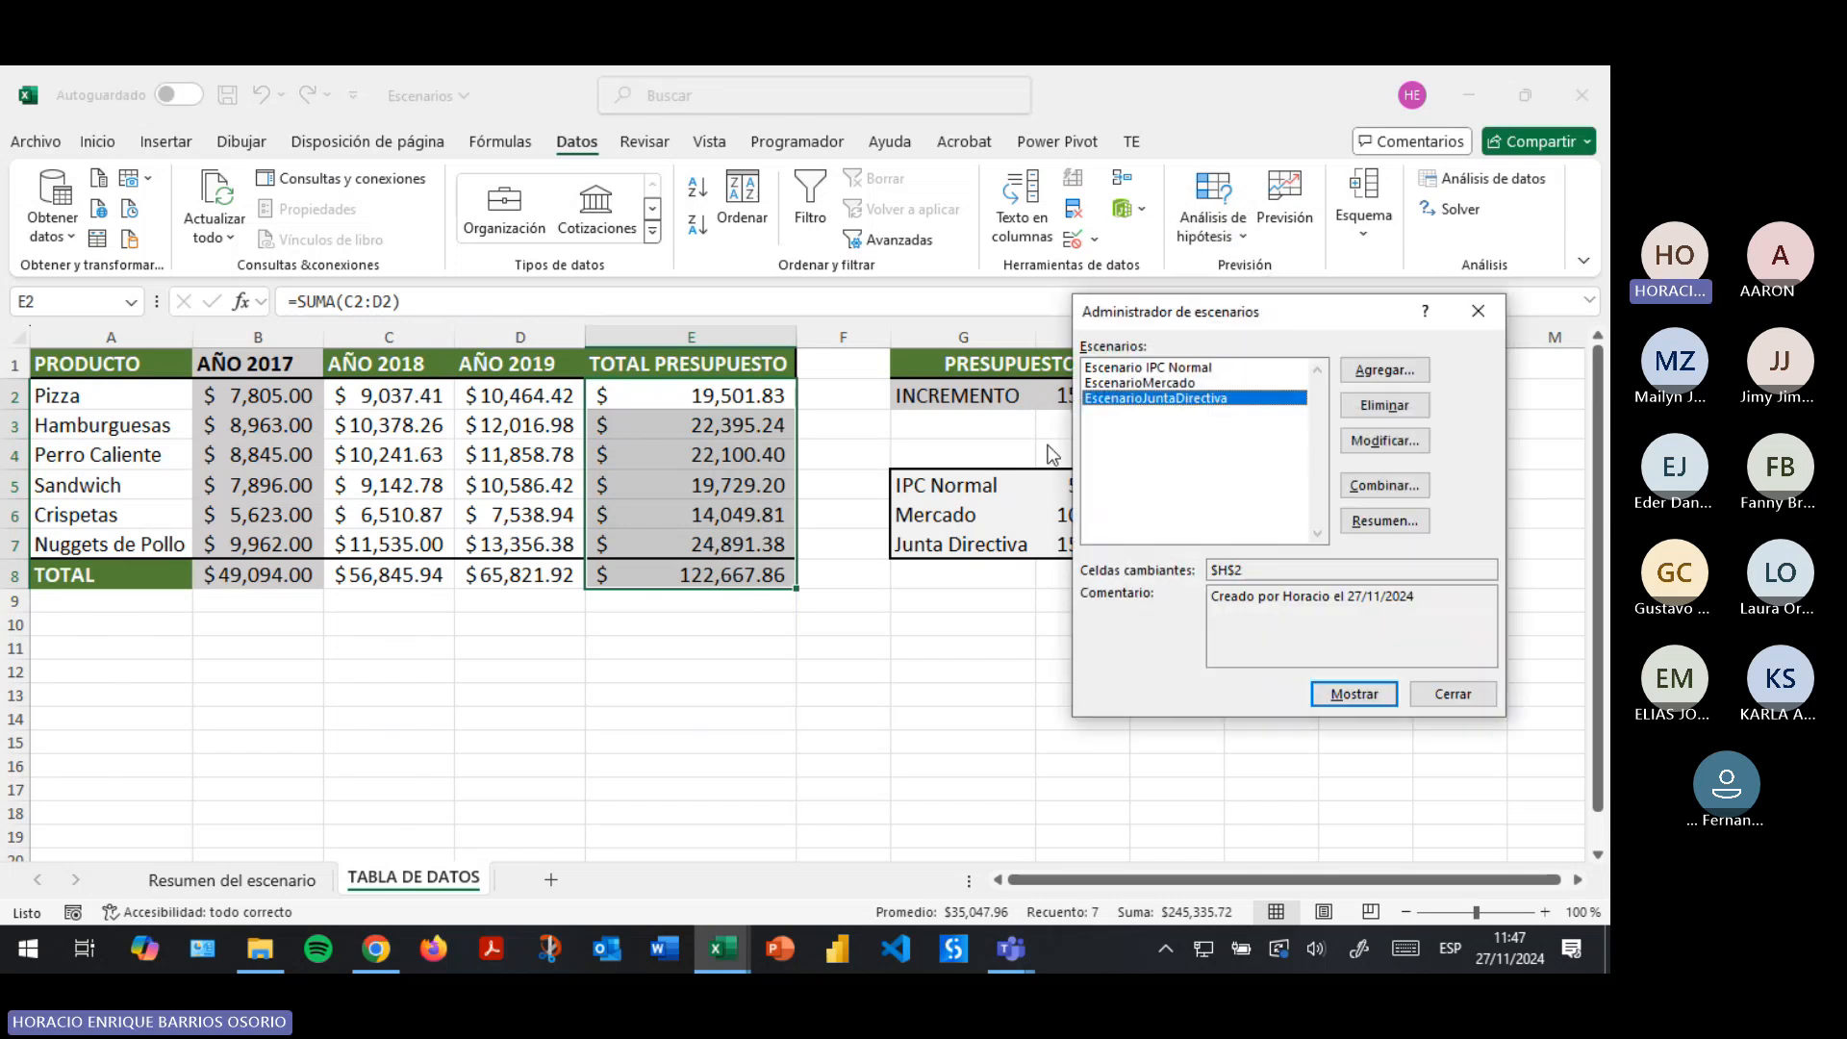
{"action": "left_click", "coordinate": [1378, 521]}
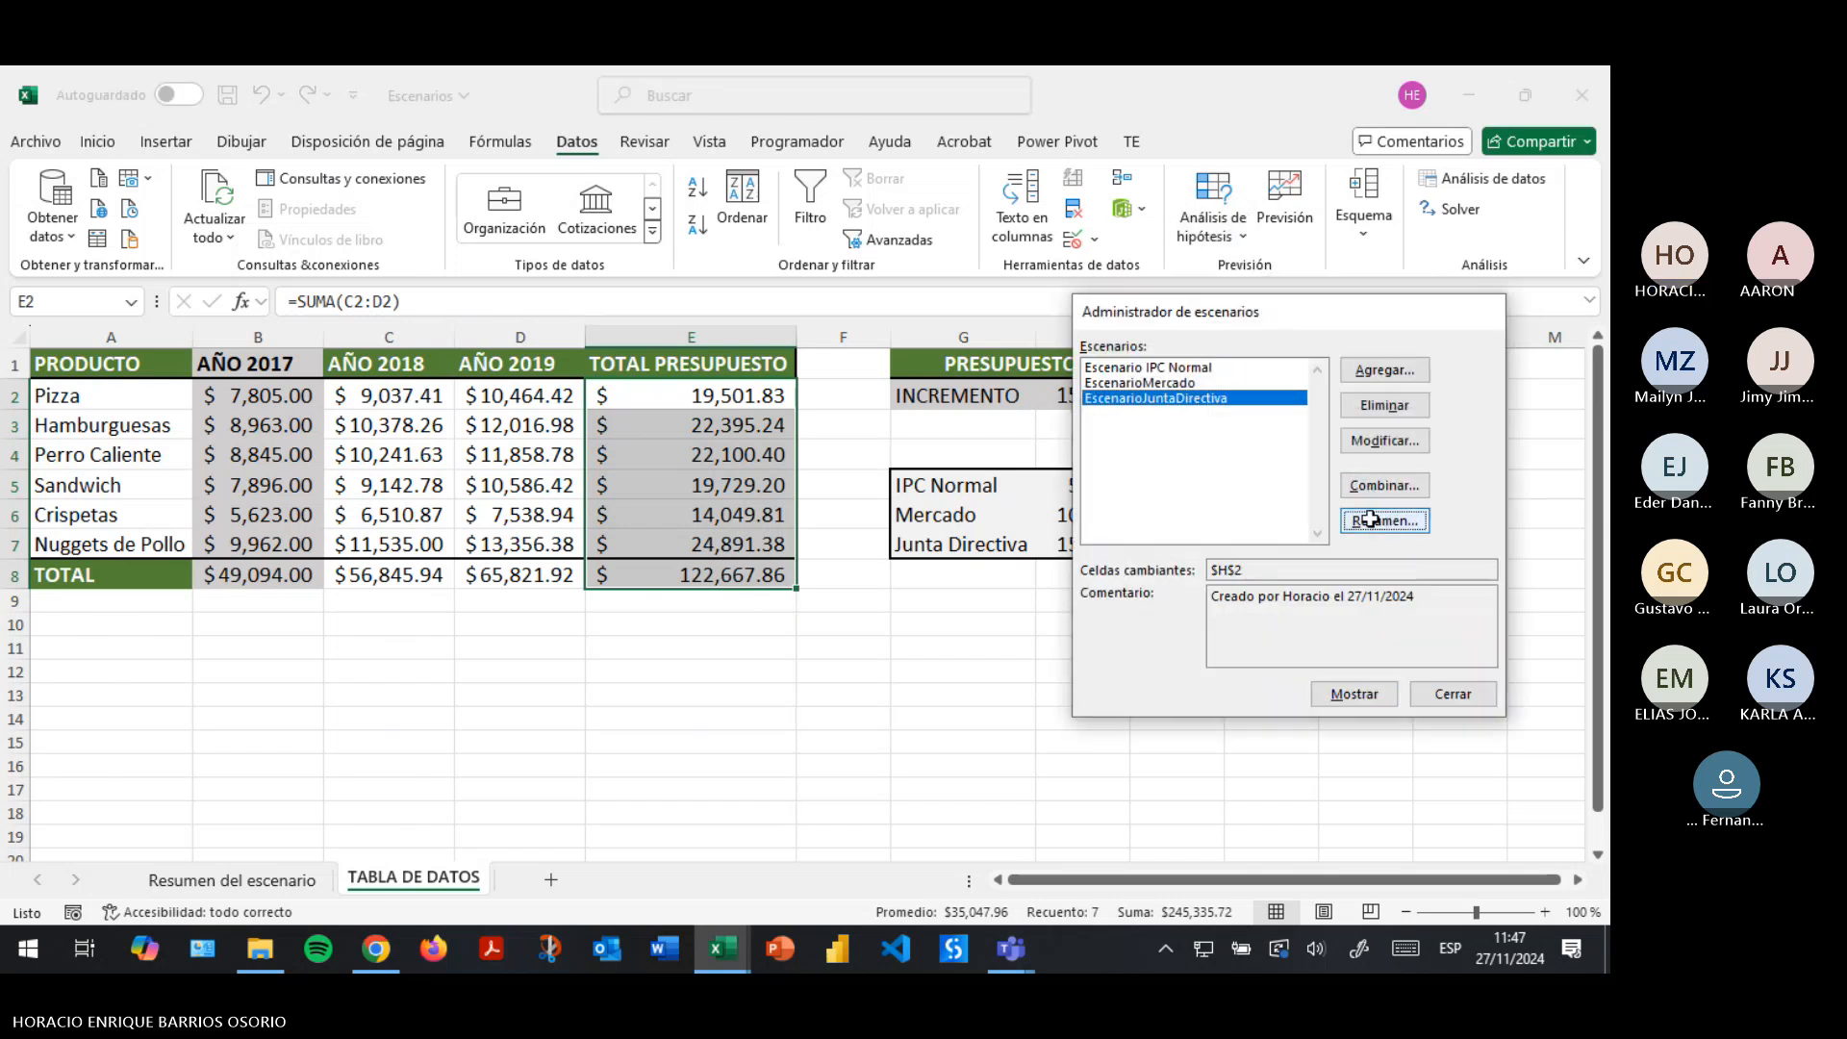
{"action": "left_click", "coordinate": [1289, 502]}
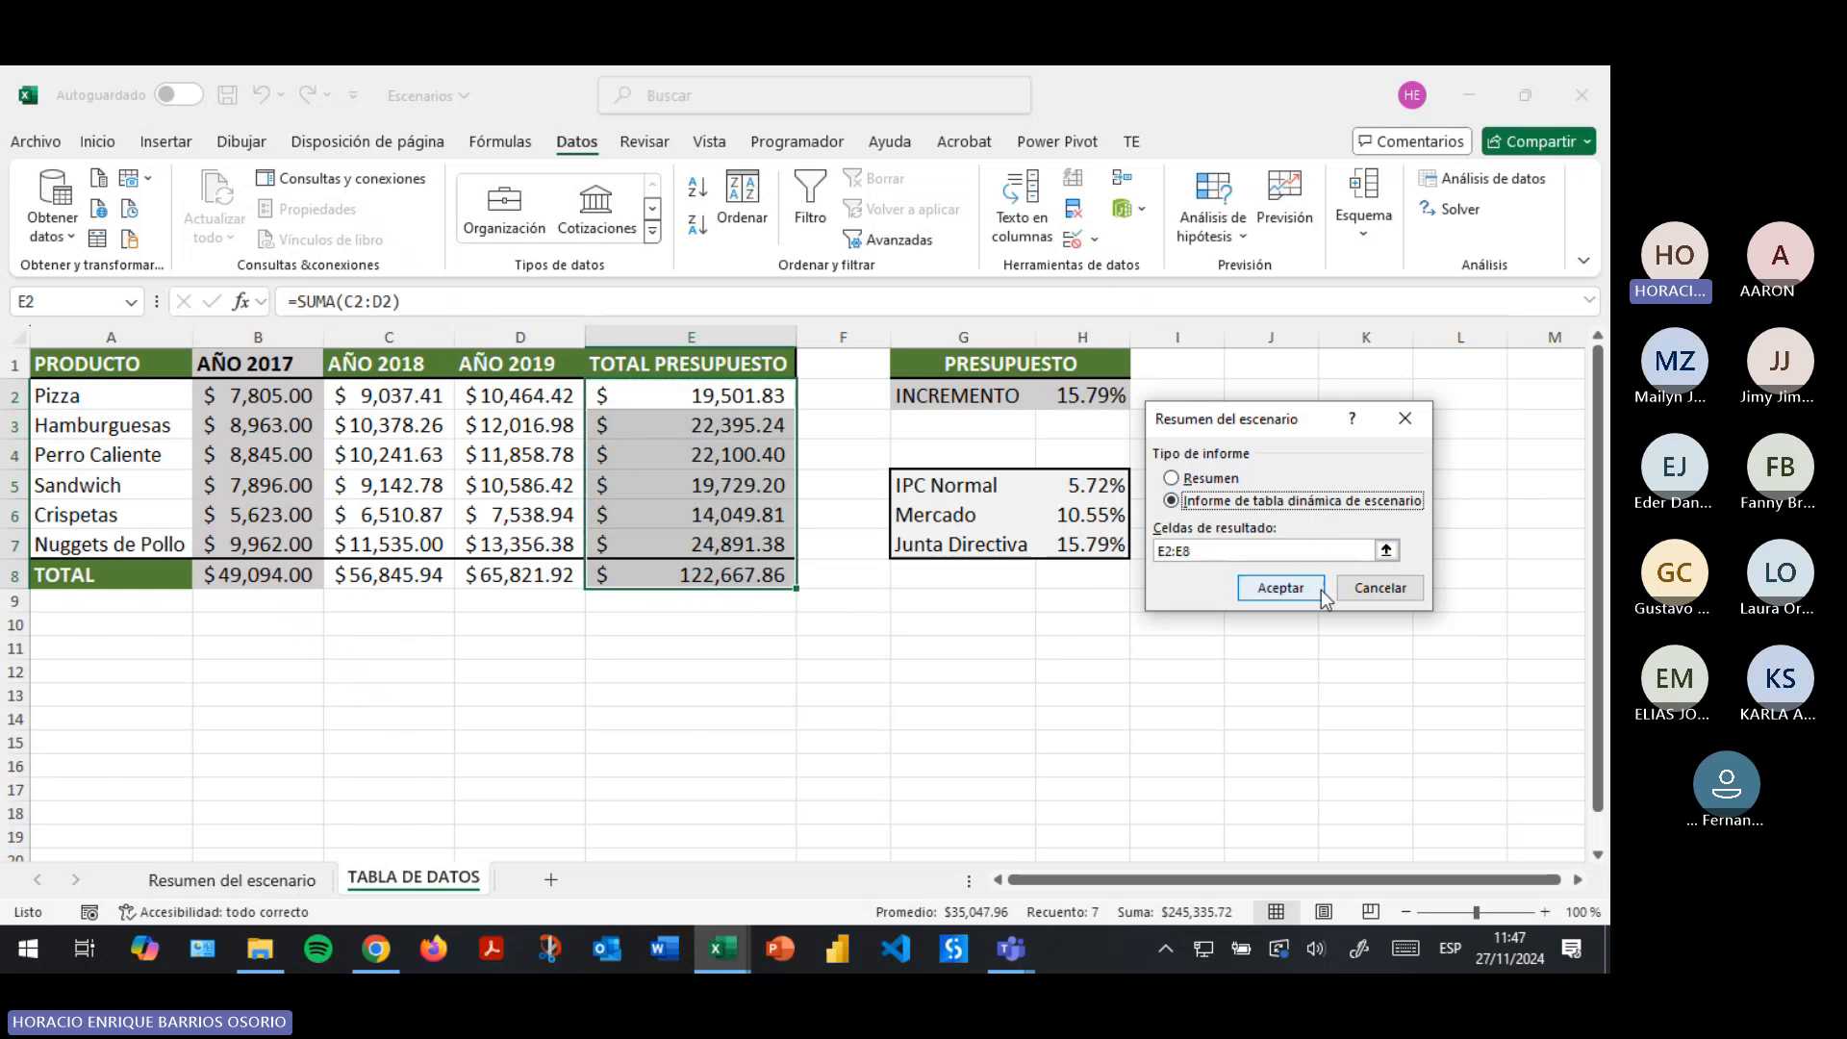
Try to generate the pivot table report with the whole budget table, A1:E8, as its result cells.
{"action": "left_click", "coordinate": [1387, 550]}
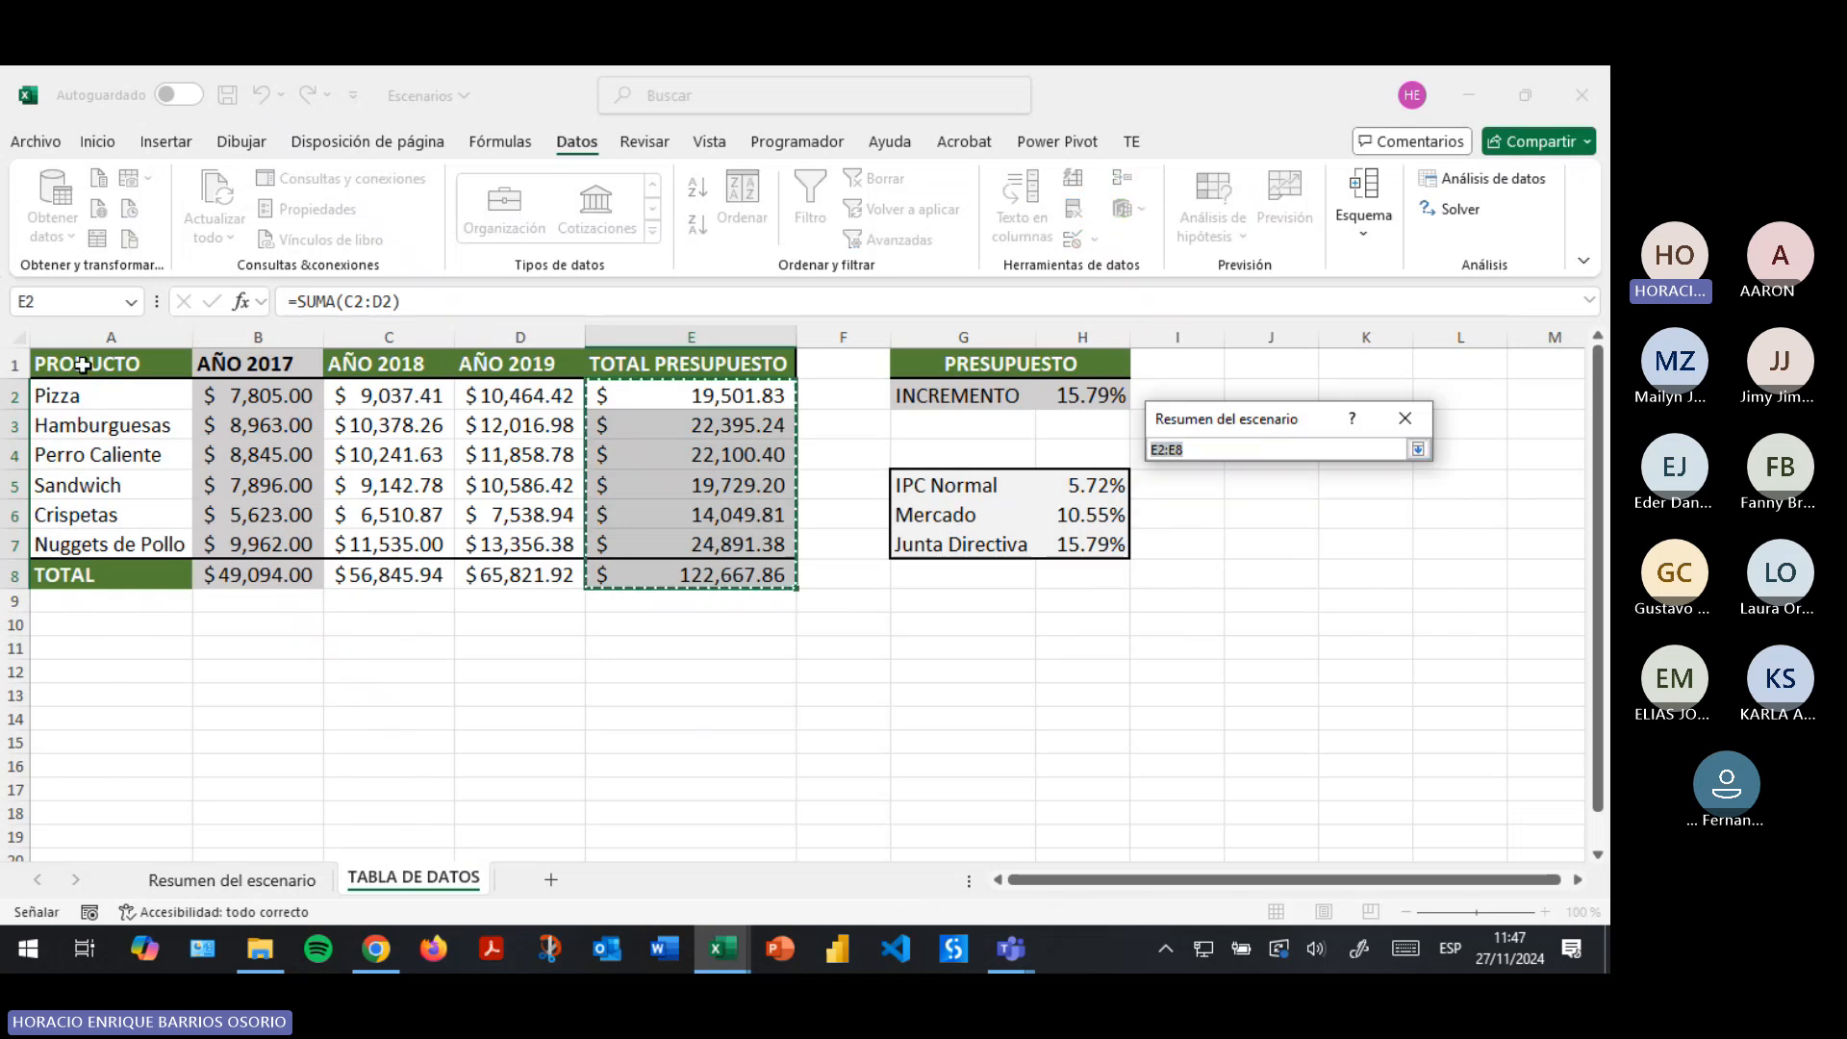
{"action": "left_click_drag", "start_coordinate": [75, 375], "coordinate": [774, 574]}
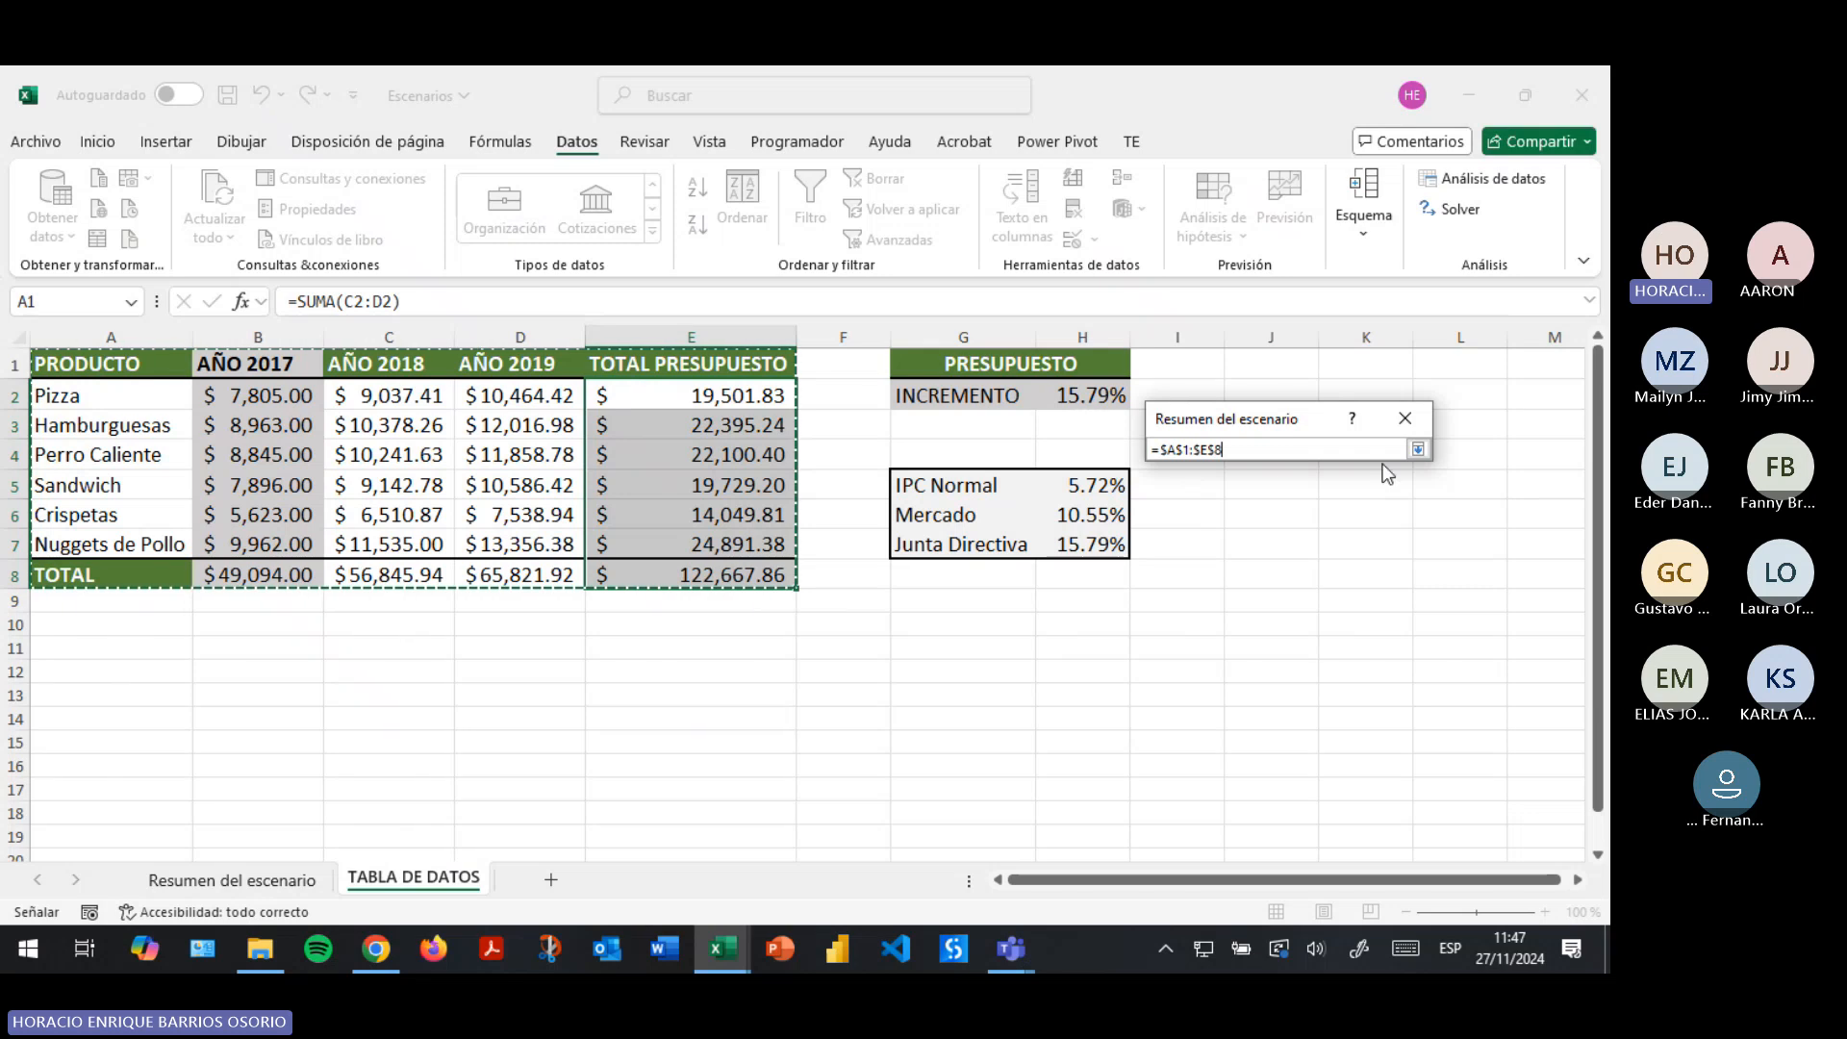
{"action": "left_click", "coordinate": [1418, 449]}
{"action": "left_click", "coordinate": [1281, 588]}
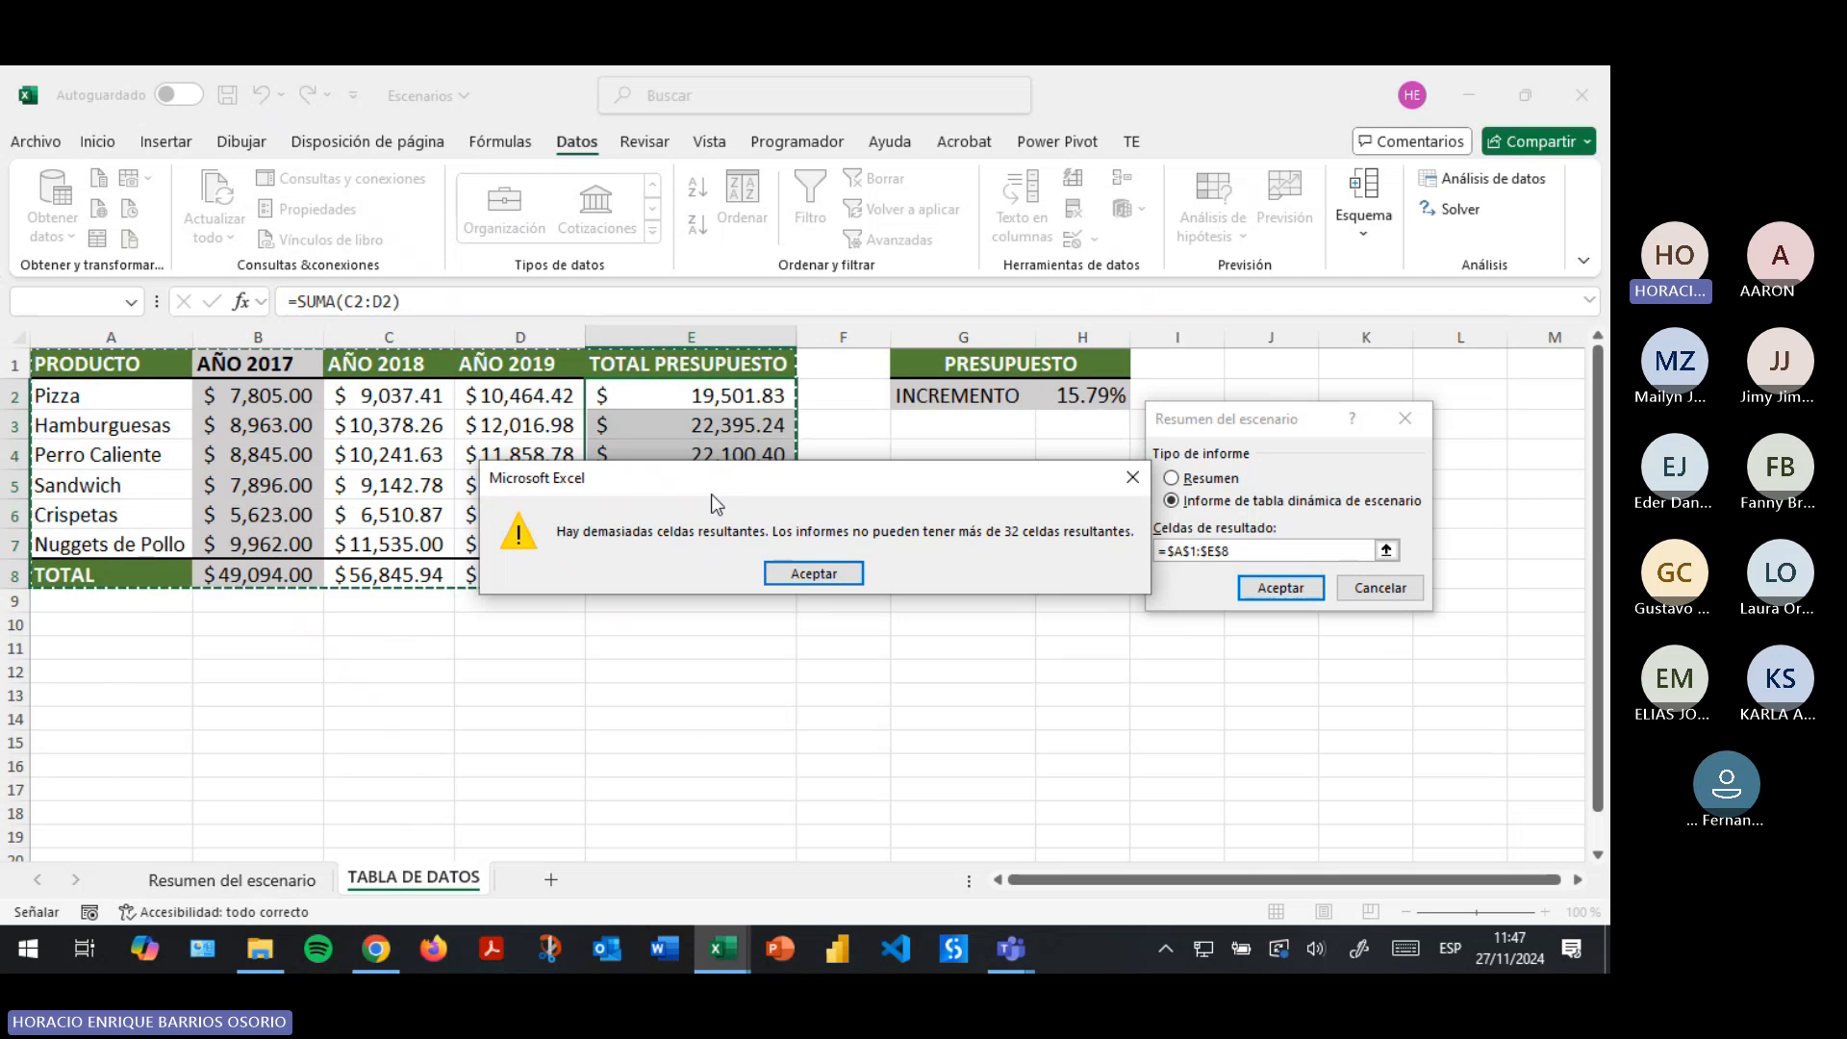
{"action": "left_click", "coordinate": [819, 571]}
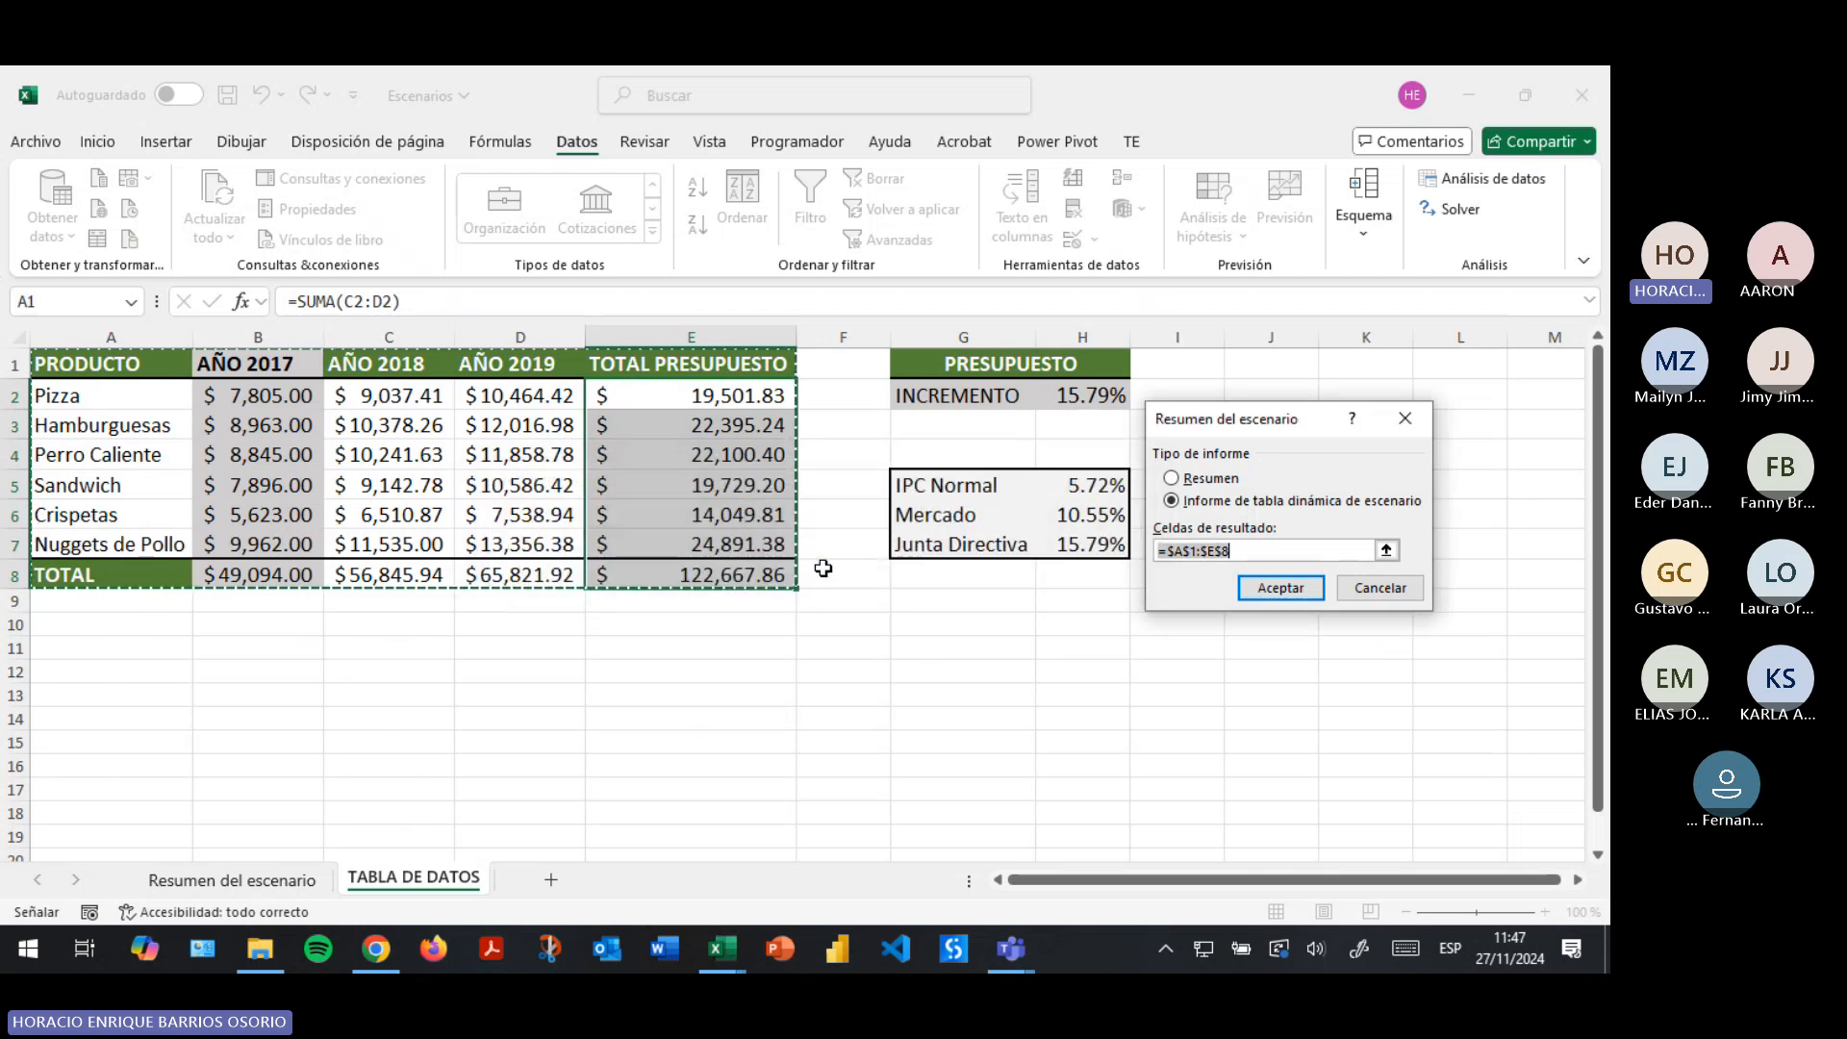
Set the result cells to B1:E8 and generate the scenario pivot table report.
{"action": "left_click_drag", "start_coordinate": [255, 363], "coordinate": [727, 570]}
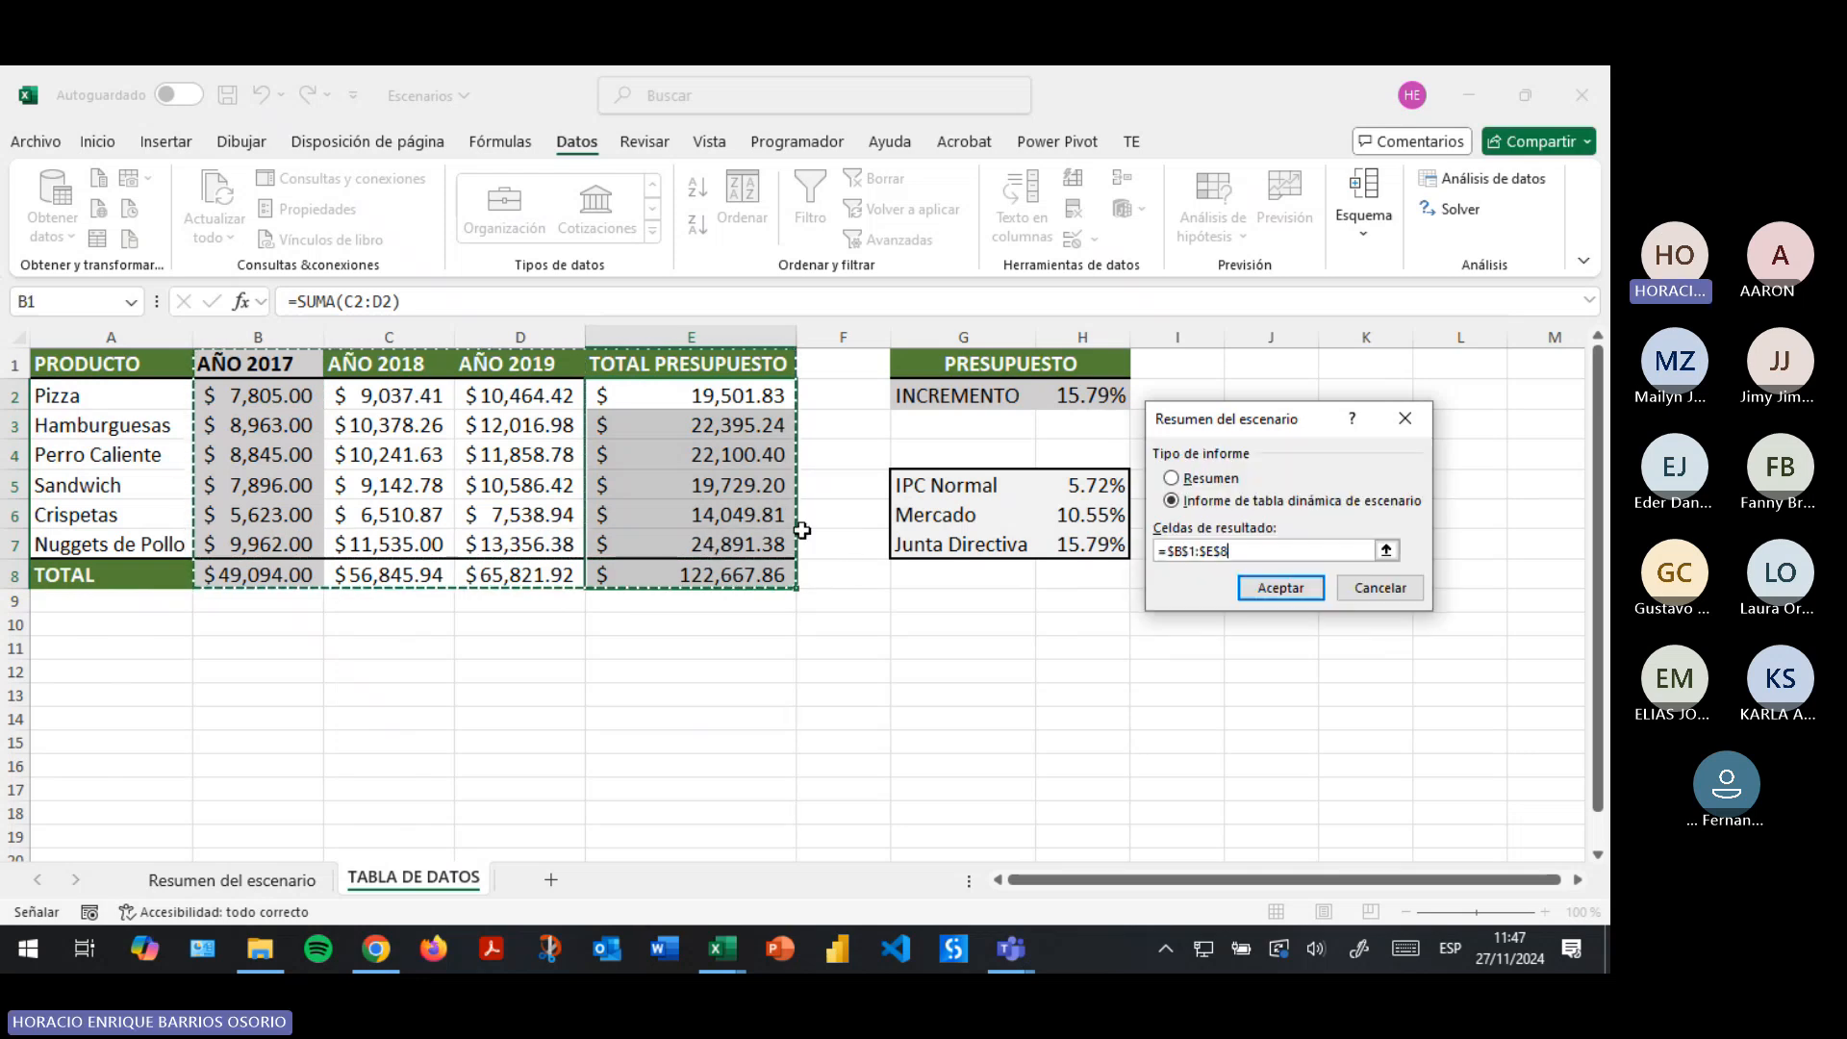
{"action": "left_click", "coordinate": [1282, 588]}
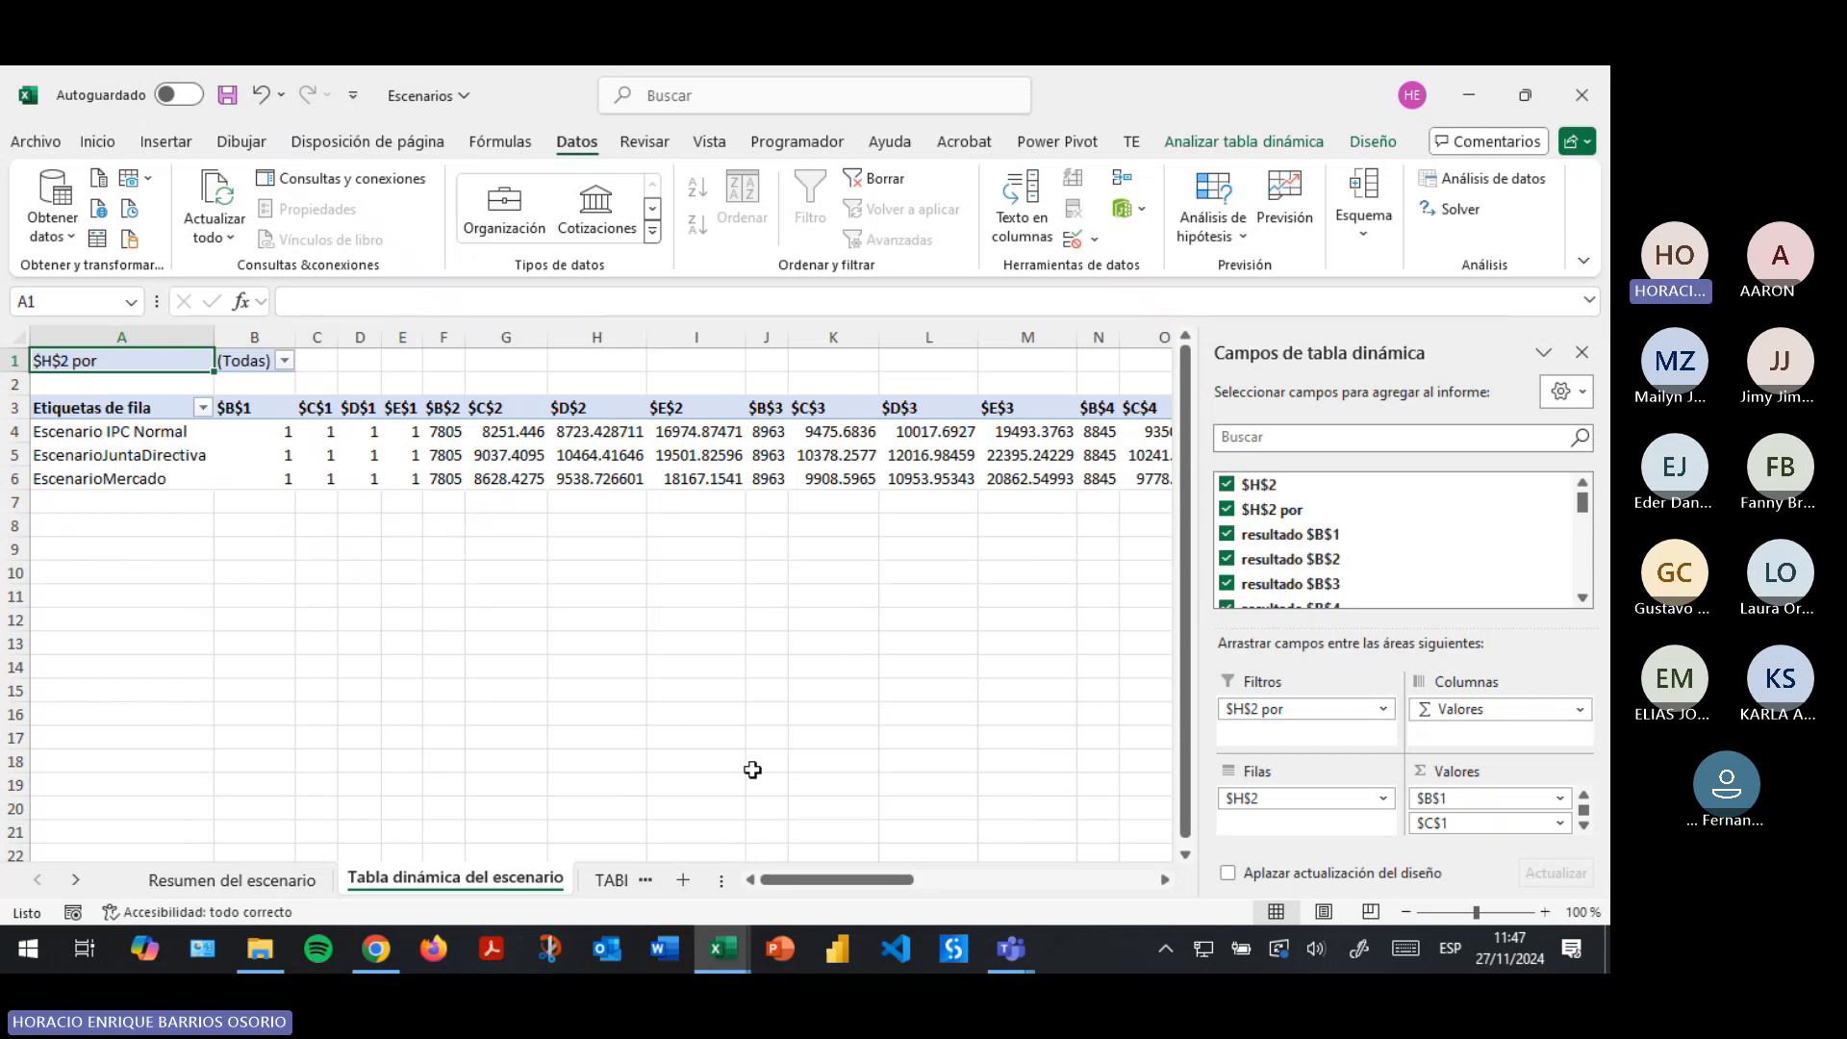
Examine the result-cell columns of the scenario pivot table report and the fields in its values area.
{"action": "mouse_move", "coordinate": [816, 879]}
{"action": "left_mouse_down"}
{"action": "mouse_move", "coordinate": [1111, 881]}
{"action": "mouse_move", "coordinate": [818, 880]}
{"action": "left_mouse_up"}
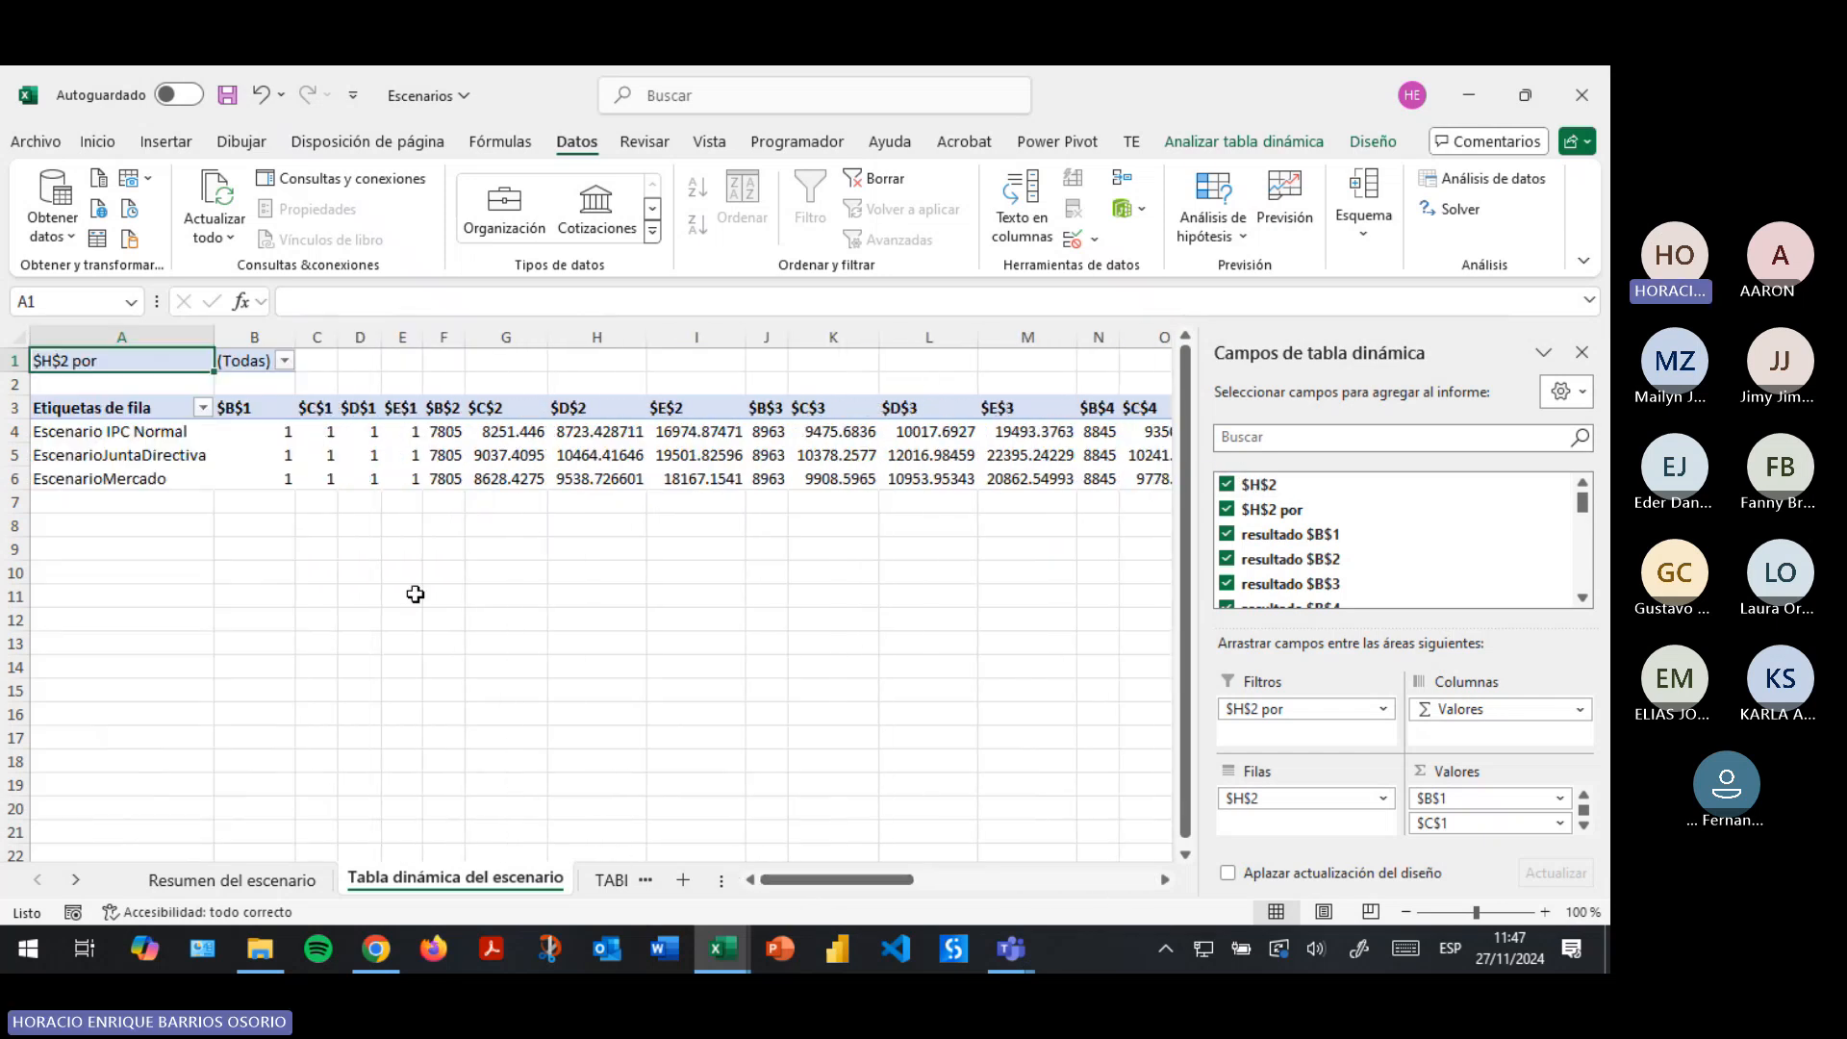
{"action": "left_click", "coordinate": [255, 431]}
{"action": "left_click", "coordinate": [261, 400]}
{"action": "left_click", "coordinate": [472, 664]}
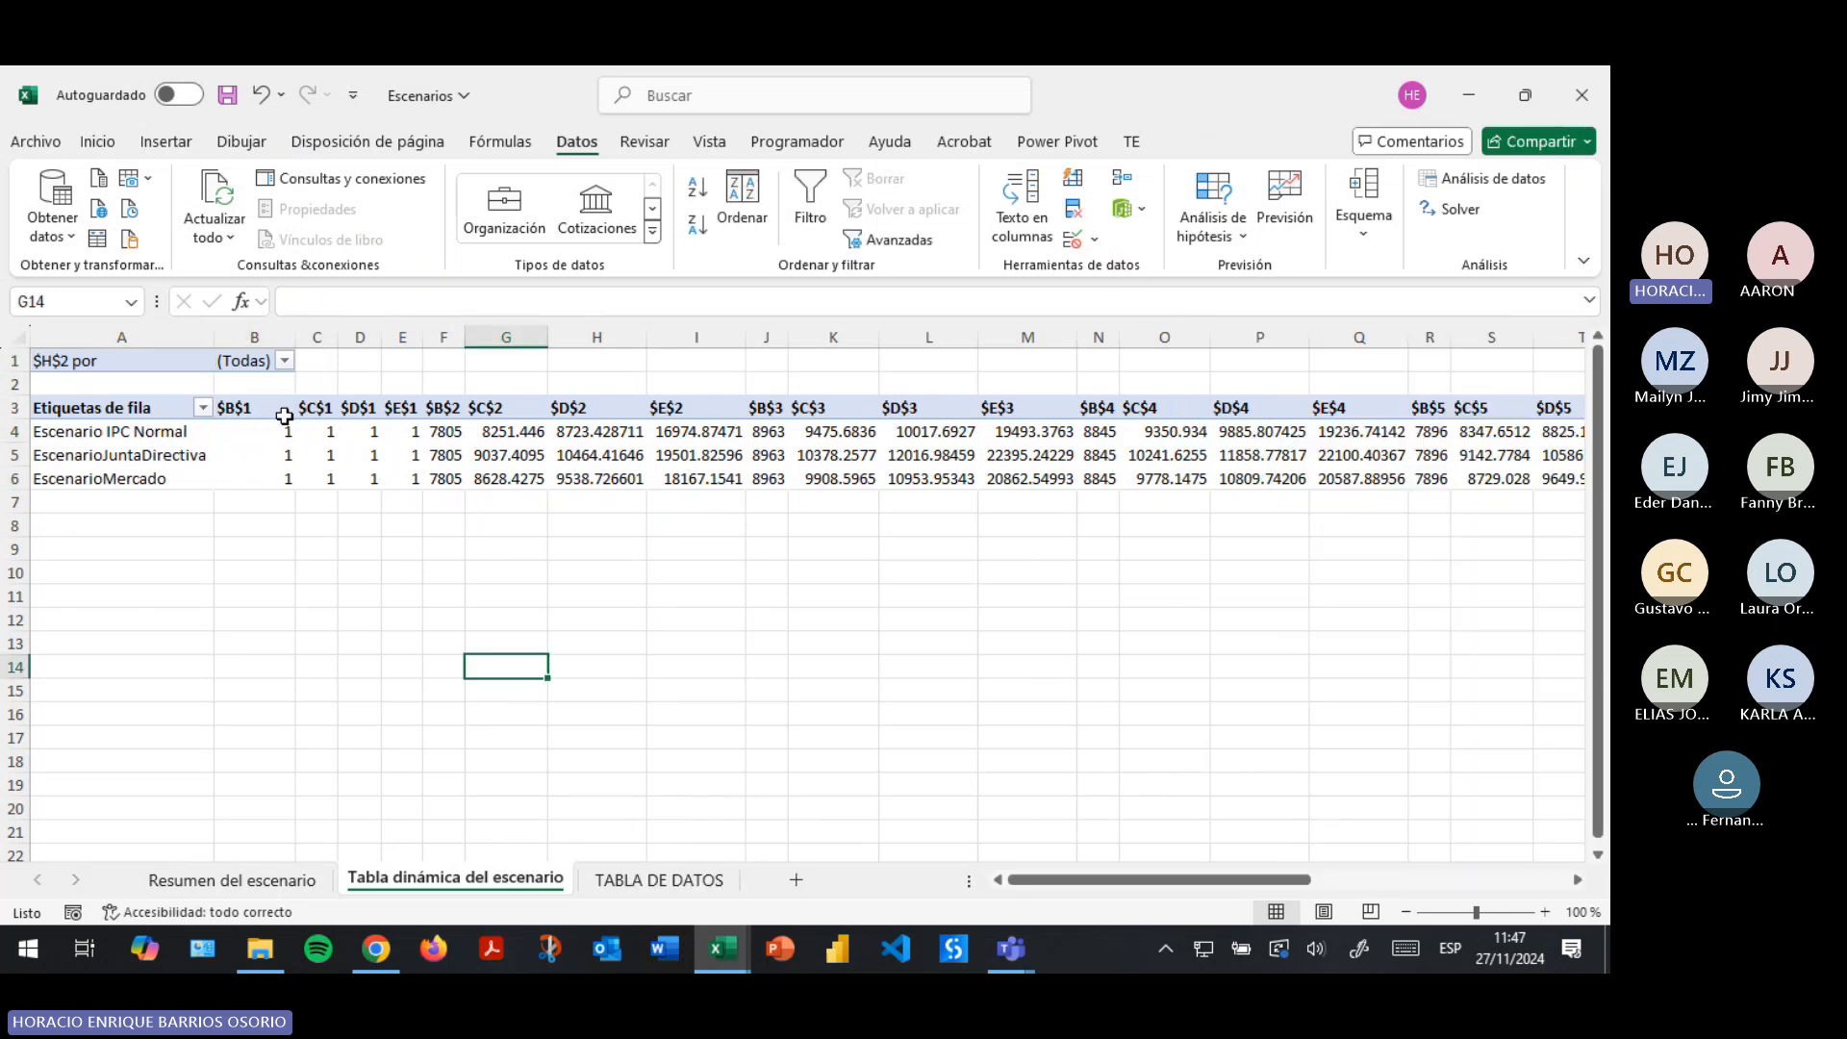
{"action": "left_click", "coordinate": [248, 408]}
{"action": "left_click", "coordinate": [320, 411]}
{"action": "left_click", "coordinate": [359, 408]}
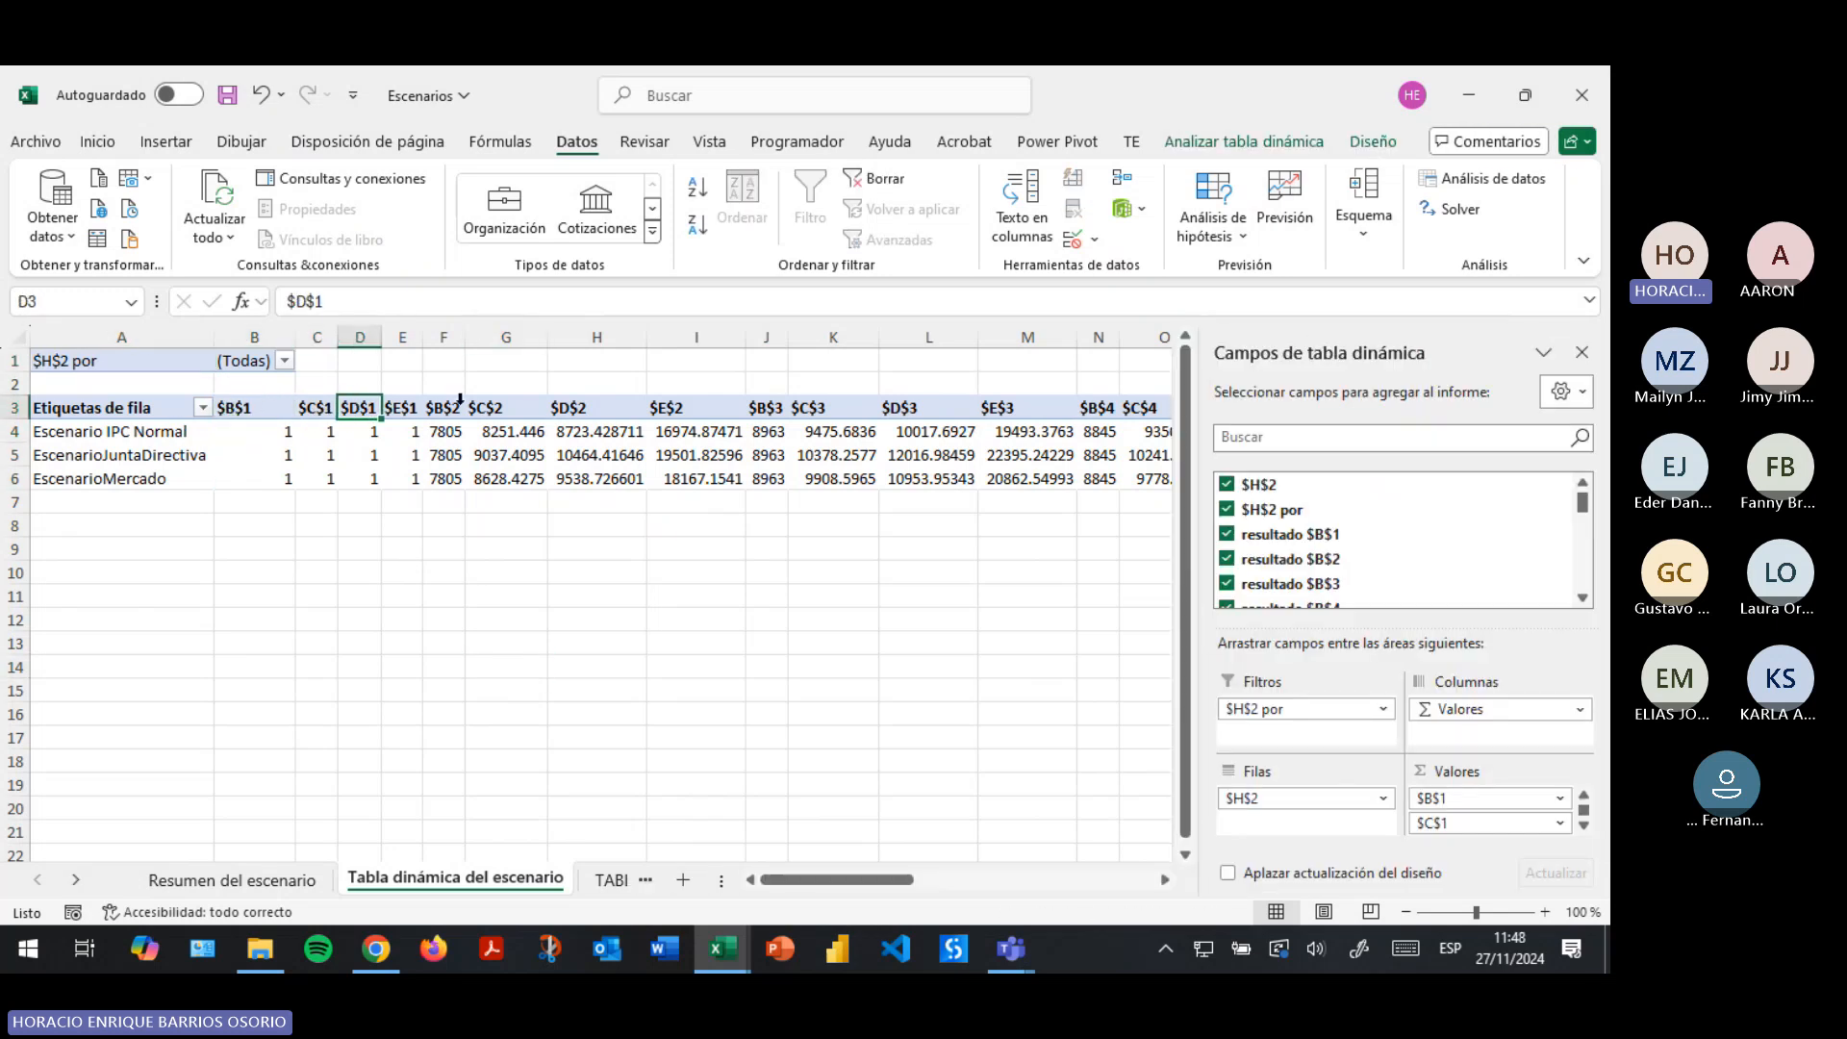
{"action": "left_click", "coordinate": [502, 399]}
{"action": "left_click", "coordinate": [706, 399]}
{"action": "left_click", "coordinate": [833, 409]}
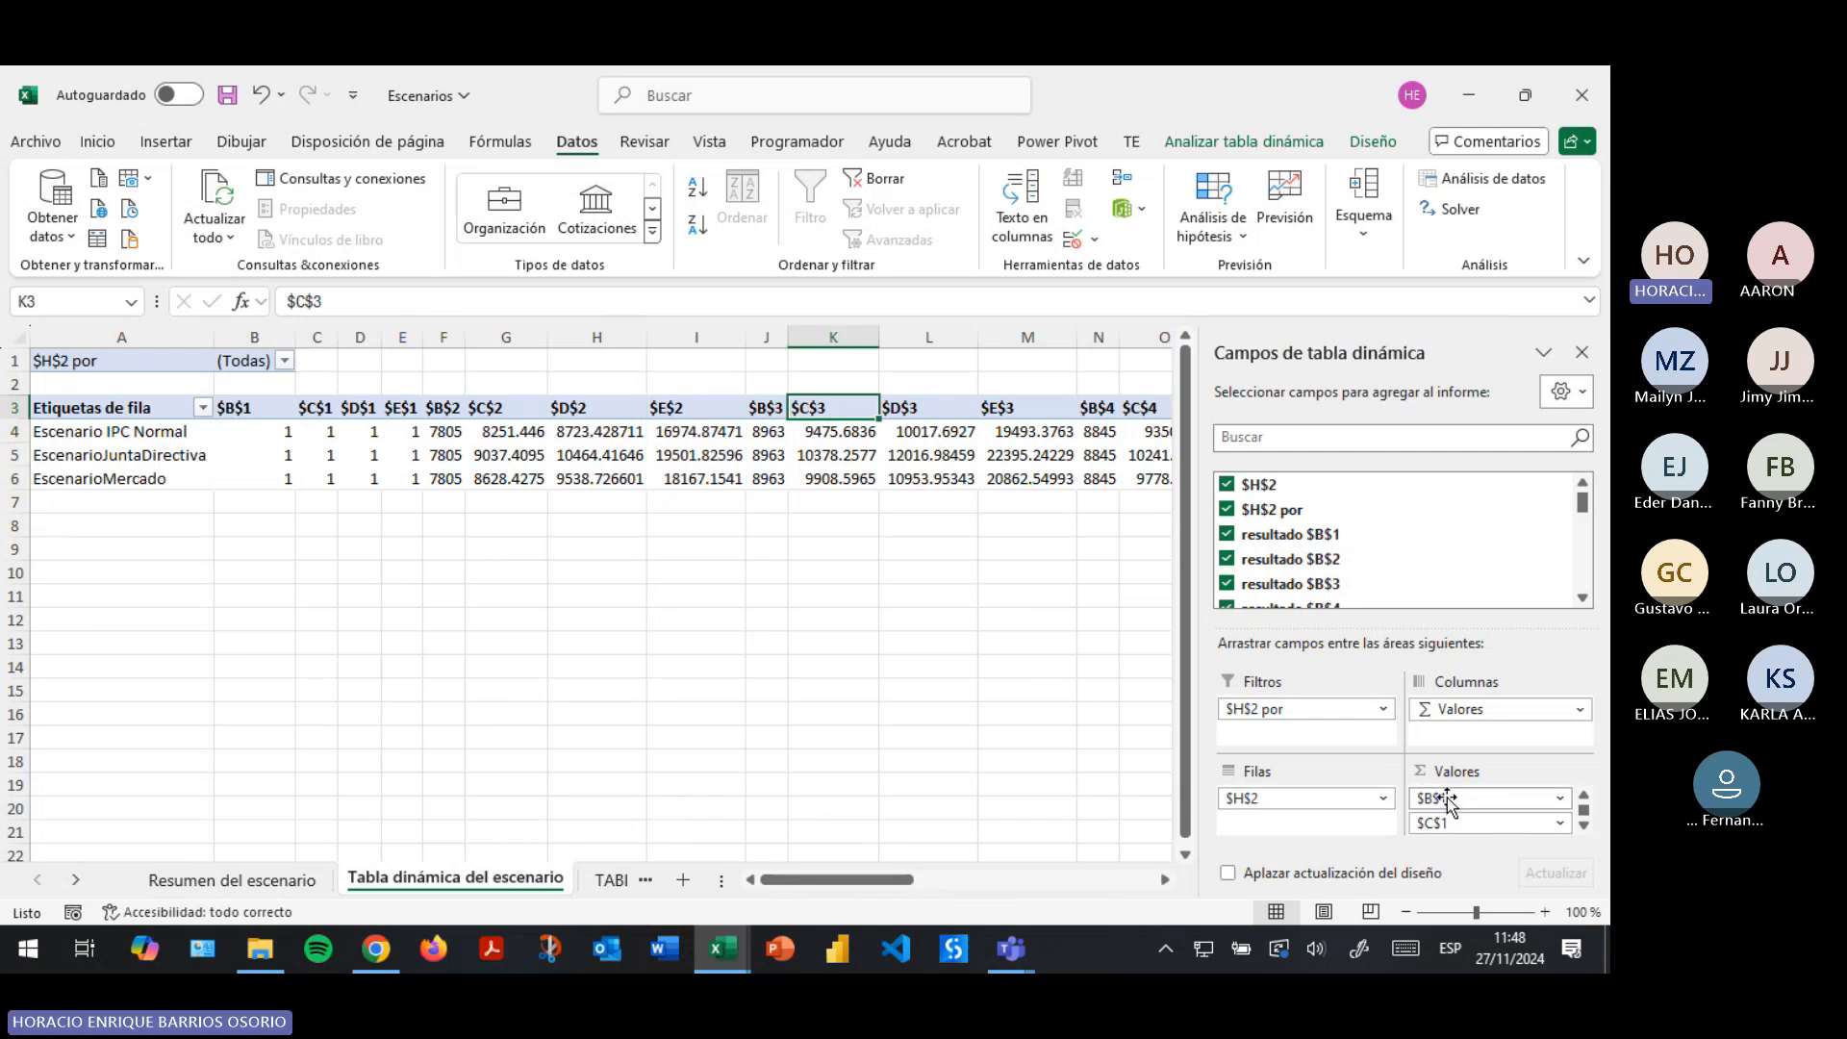
{"action": "scroll", "coordinate": [1510, 806], "scroll_direction": "down", "scroll_amount": 5}
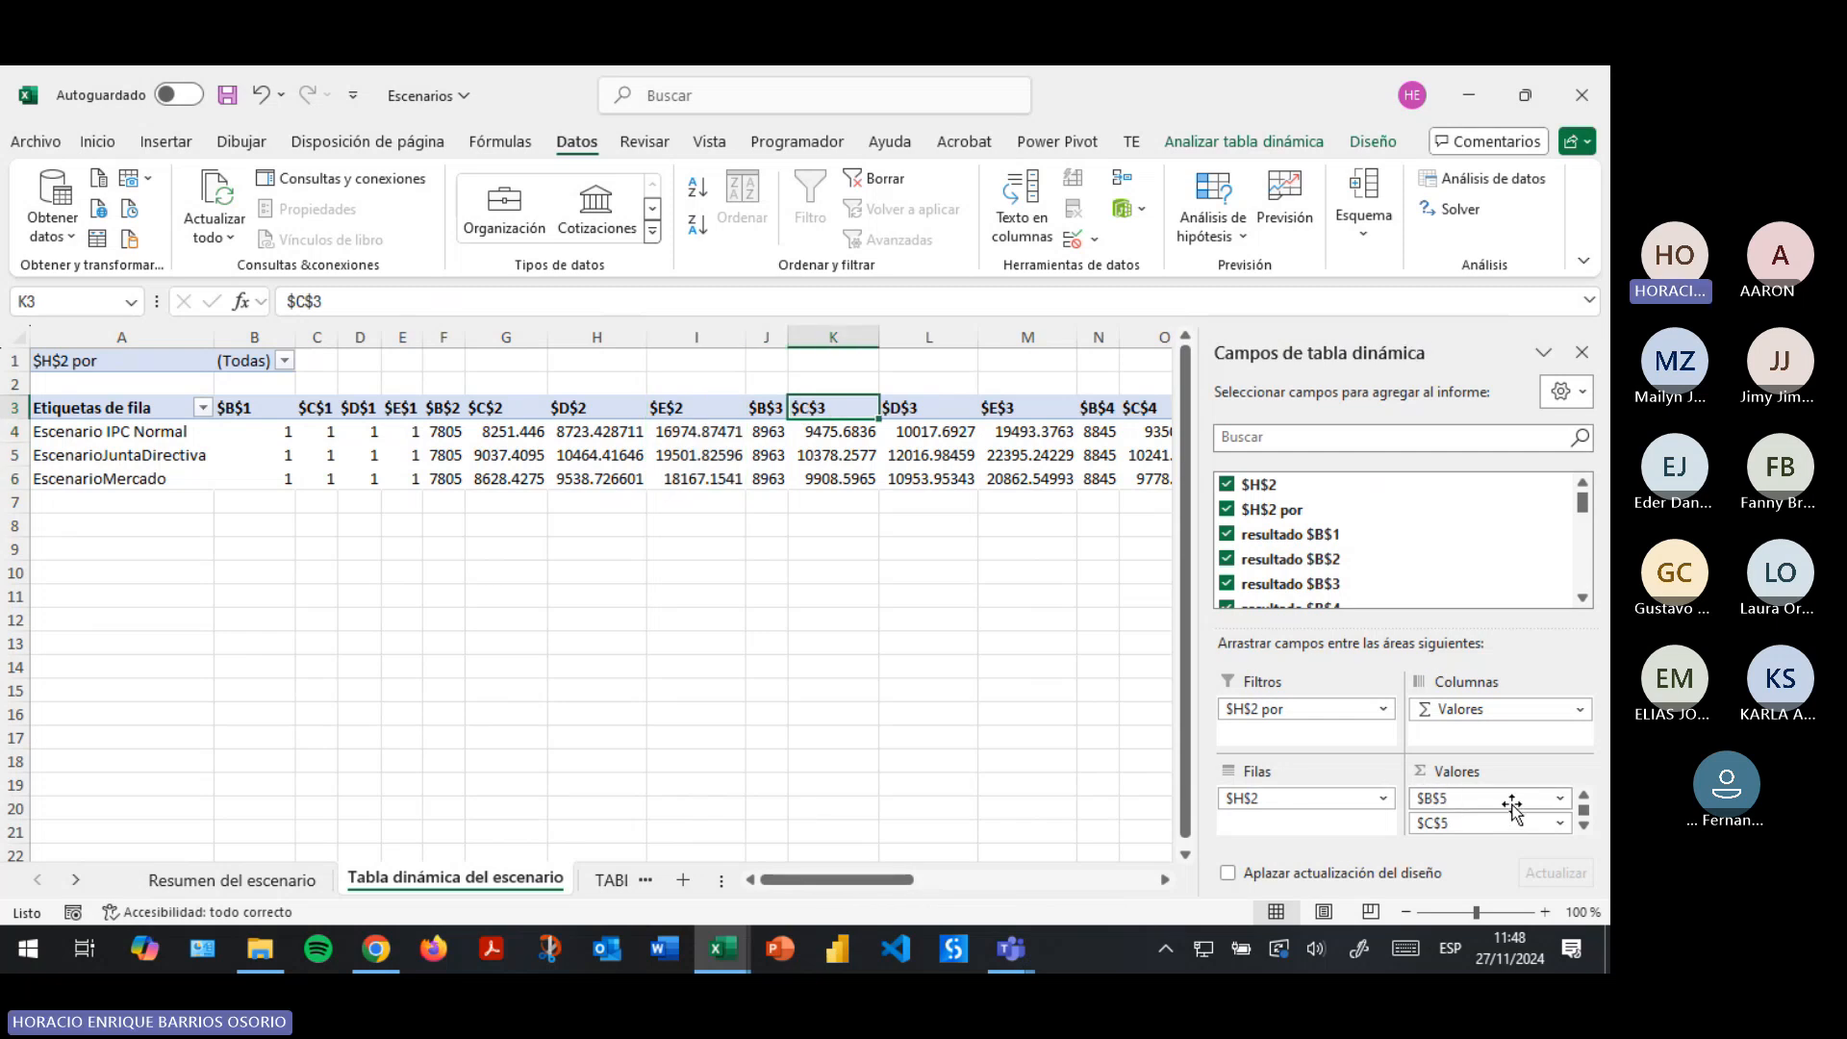
Name the range C2:C8 on the TABLA DE DATOS sheet TotalPizza.
{"action": "left_click", "coordinate": [605, 879]}
{"action": "left_click", "coordinate": [384, 394]}
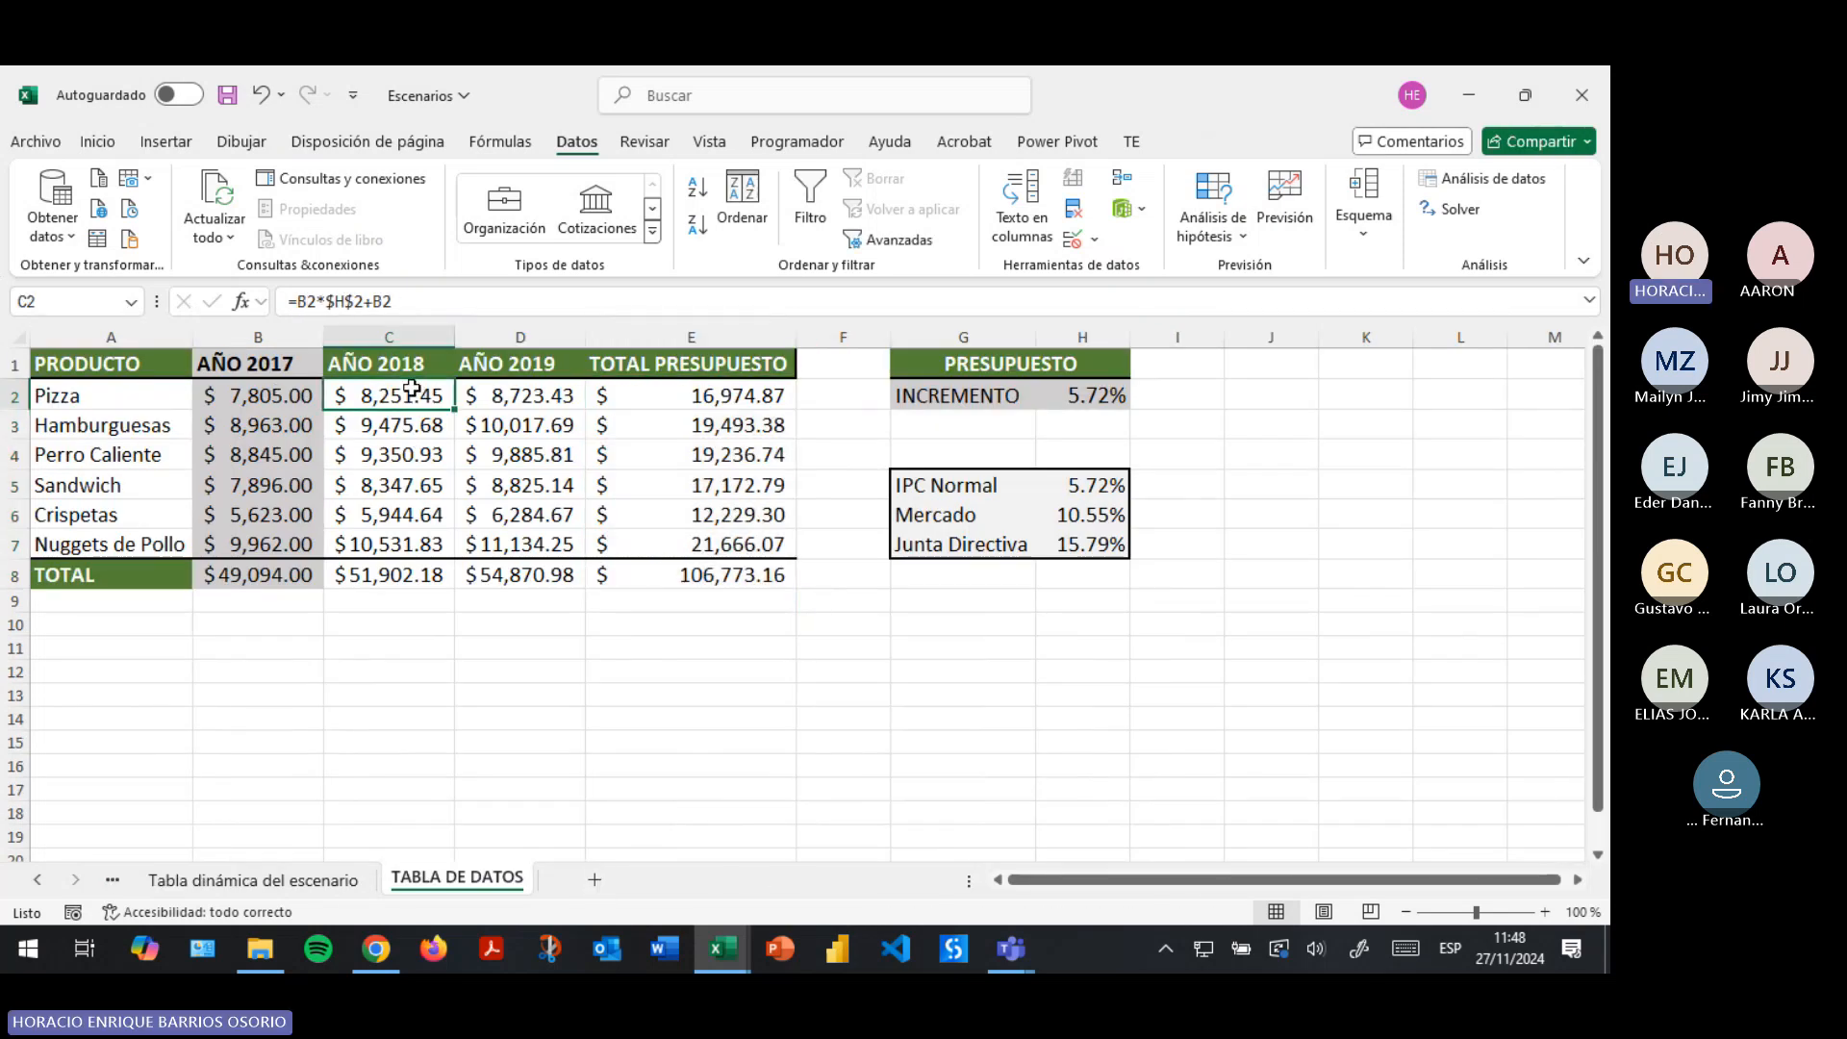
{"action": "left_click_drag", "start_coordinate": [423, 390], "coordinate": [423, 575]}
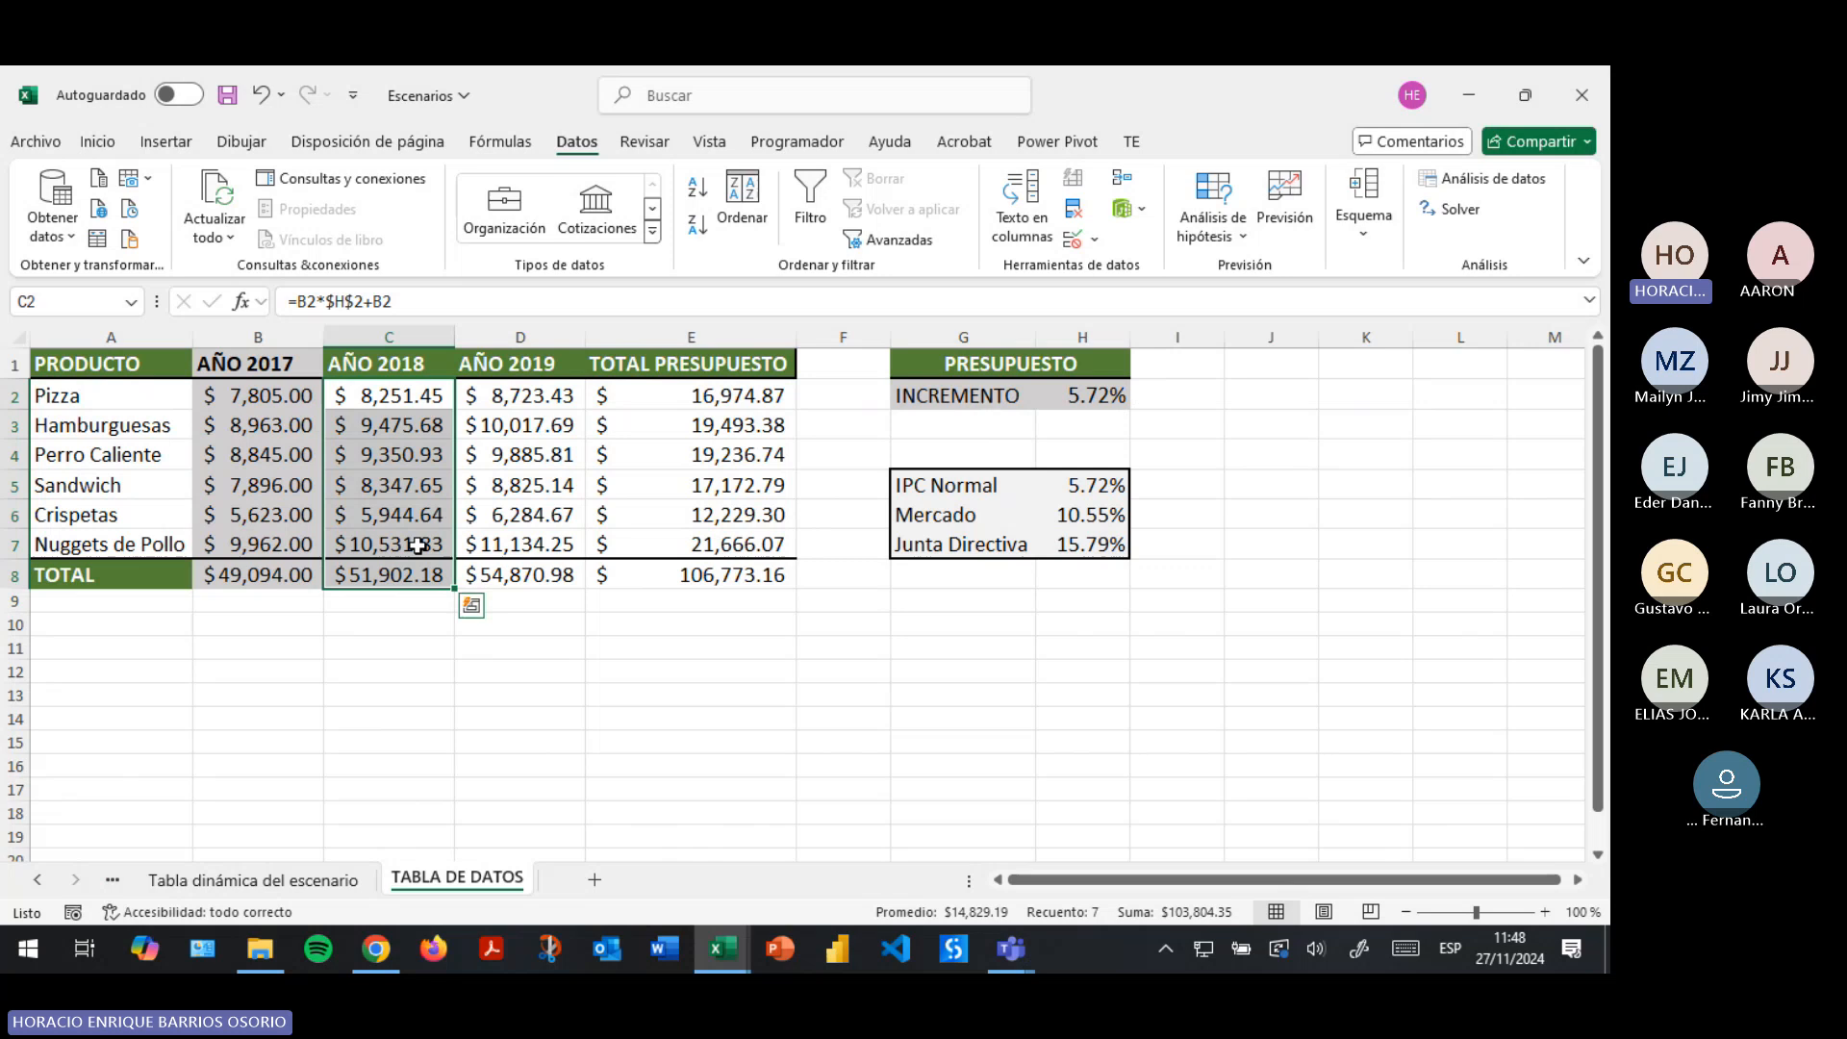
{"action": "left_click", "coordinate": [131, 301]}
{"action": "left_click", "coordinate": [132, 298]}
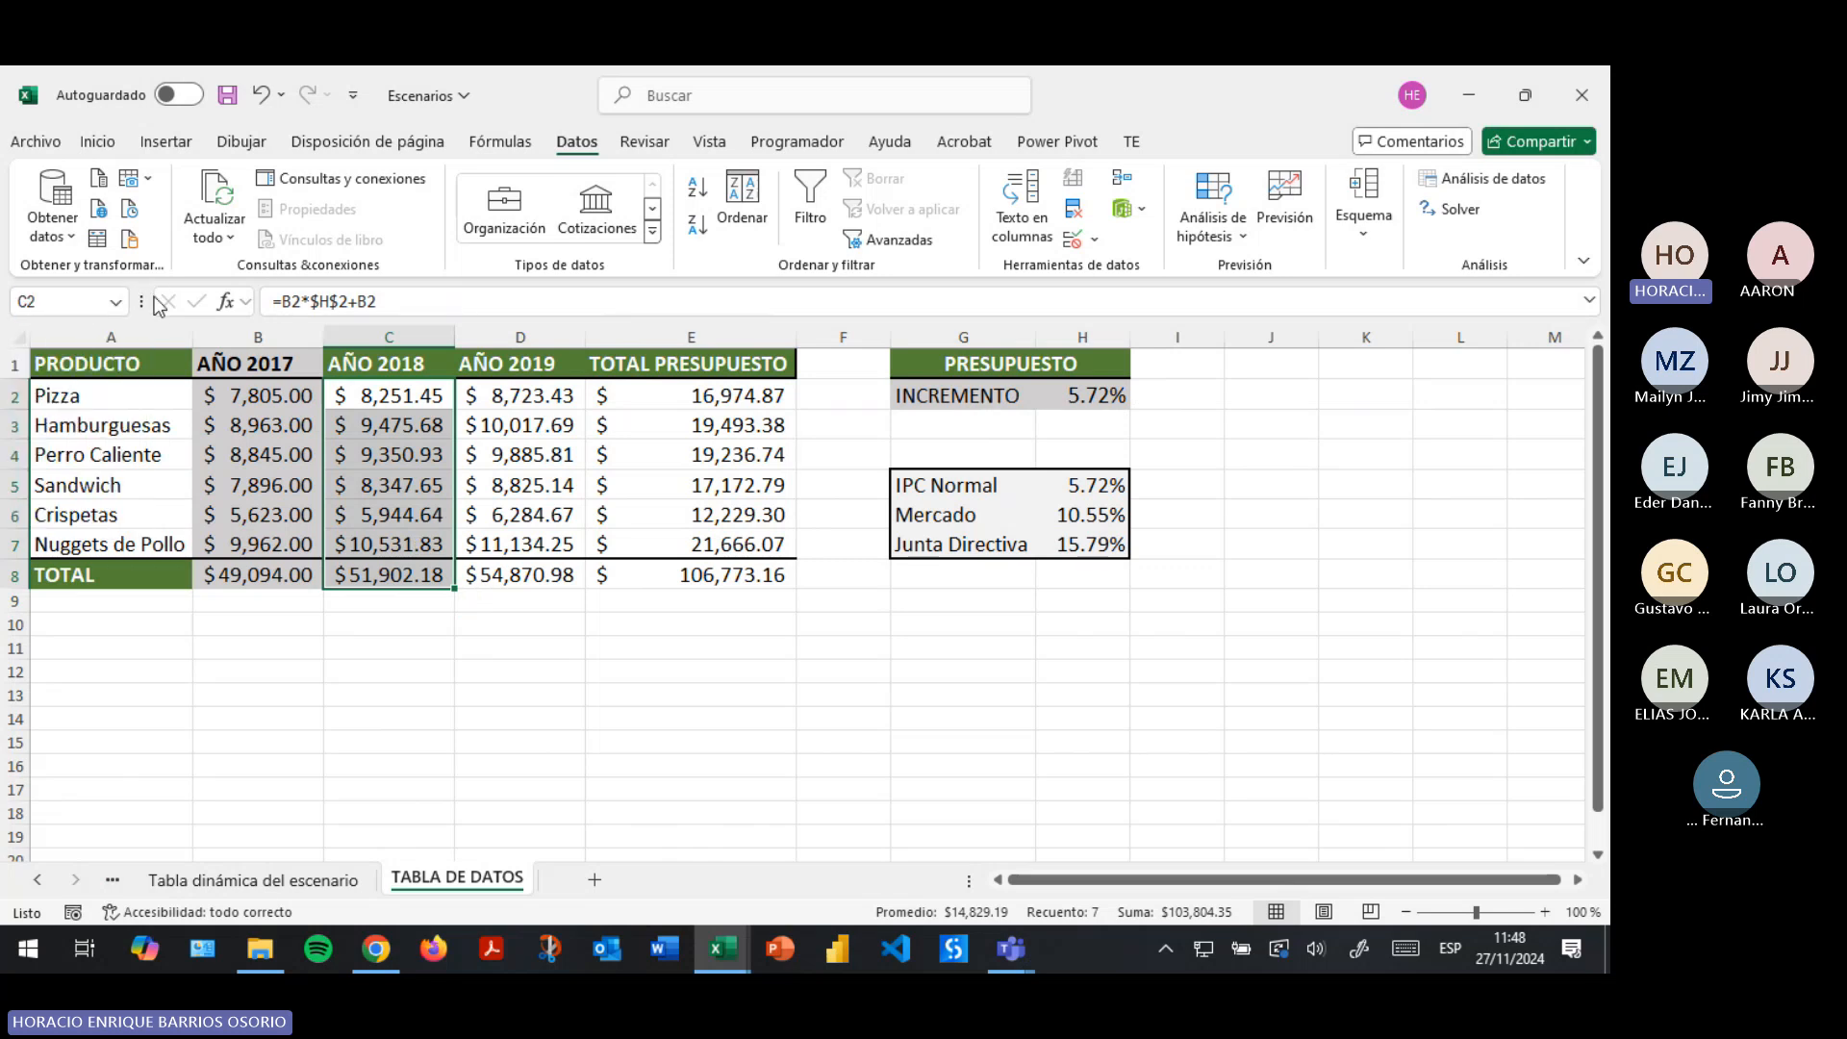
{"action": "left_click", "coordinate": [77, 303]}
{"action": "type", "text": "Tot"}
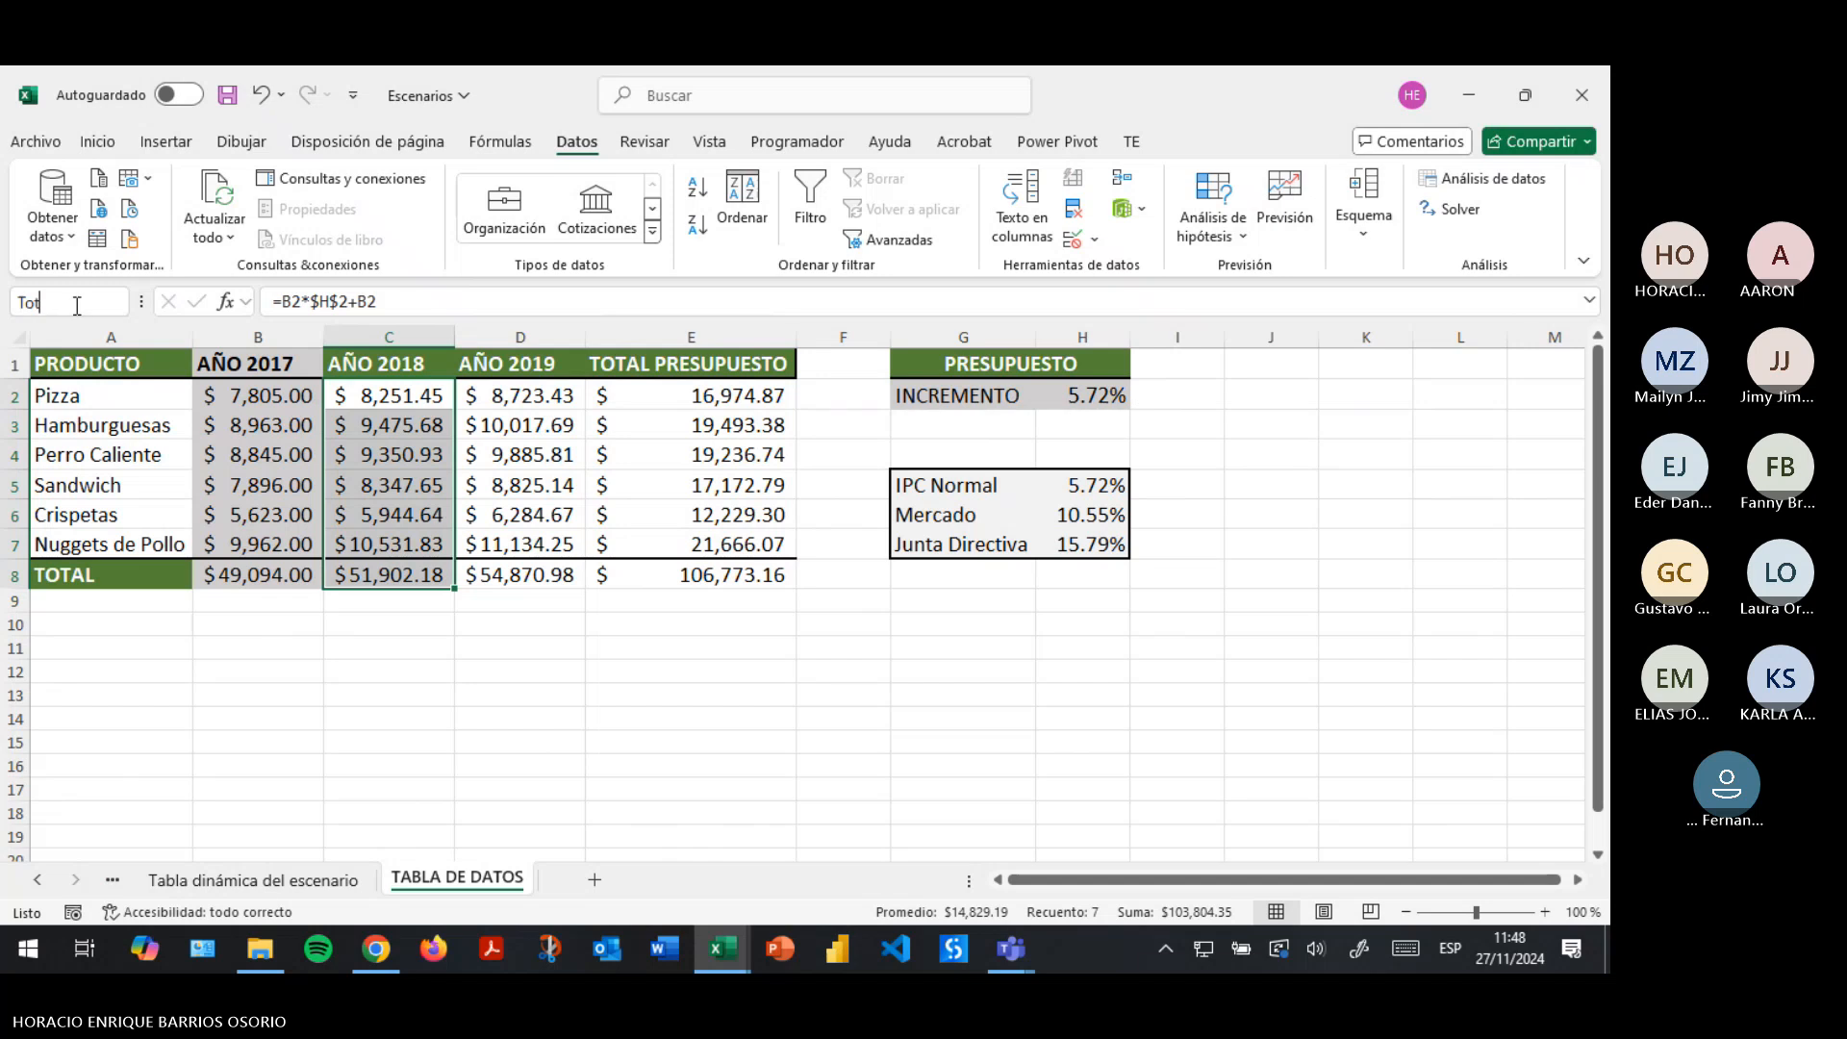
{"action": "type", "text": "alP"}
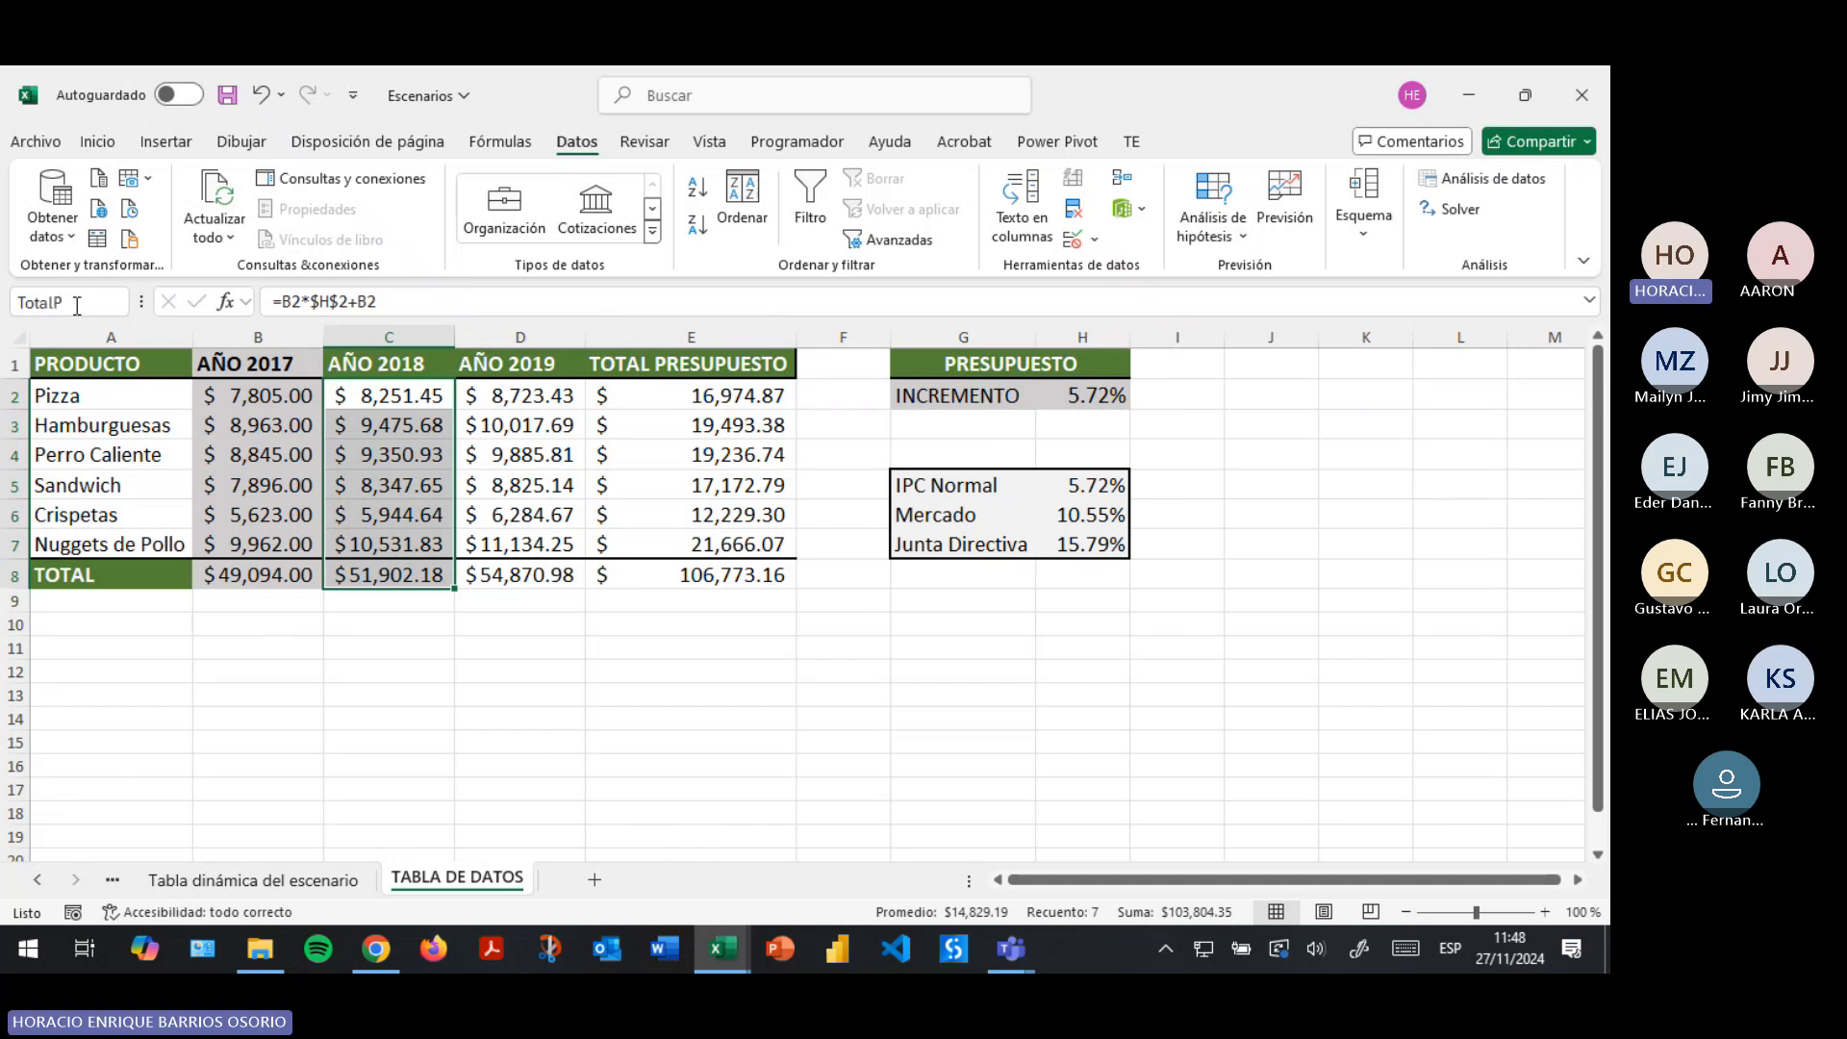
{"action": "type", "text": "zza"}
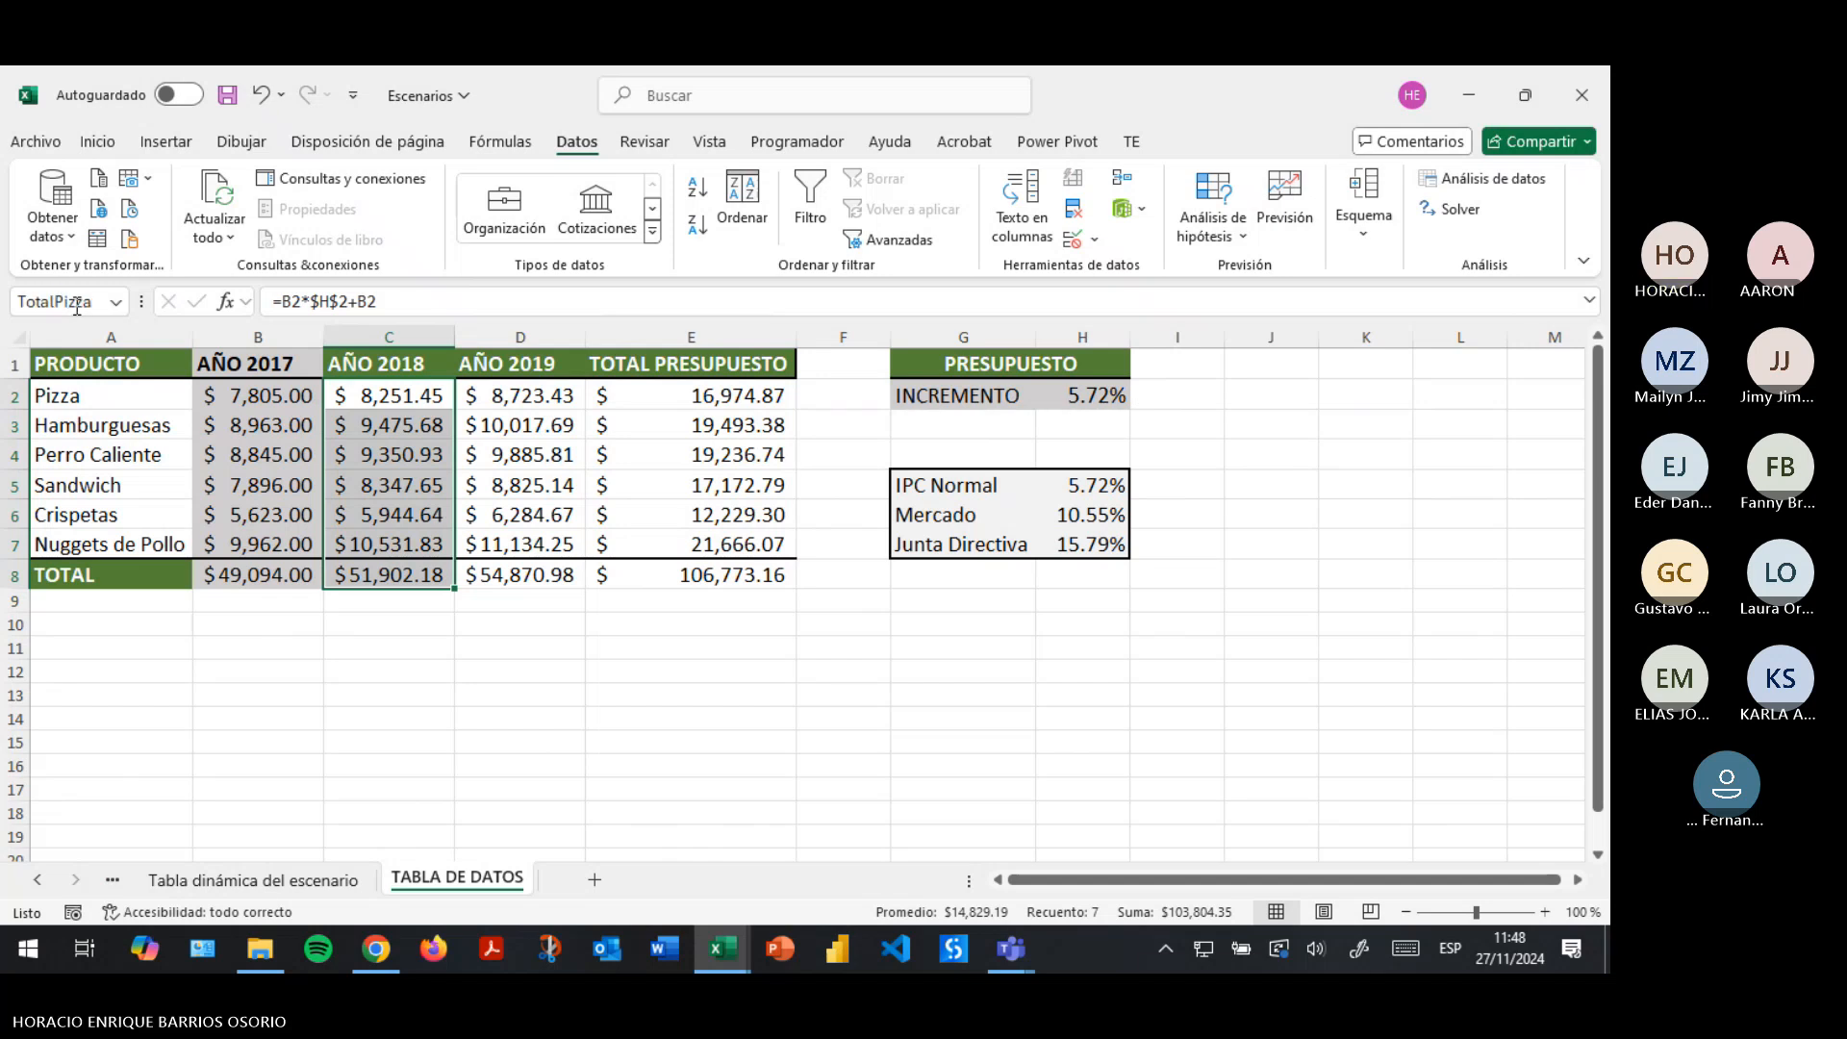
{"action": "key", "text": "Right"}
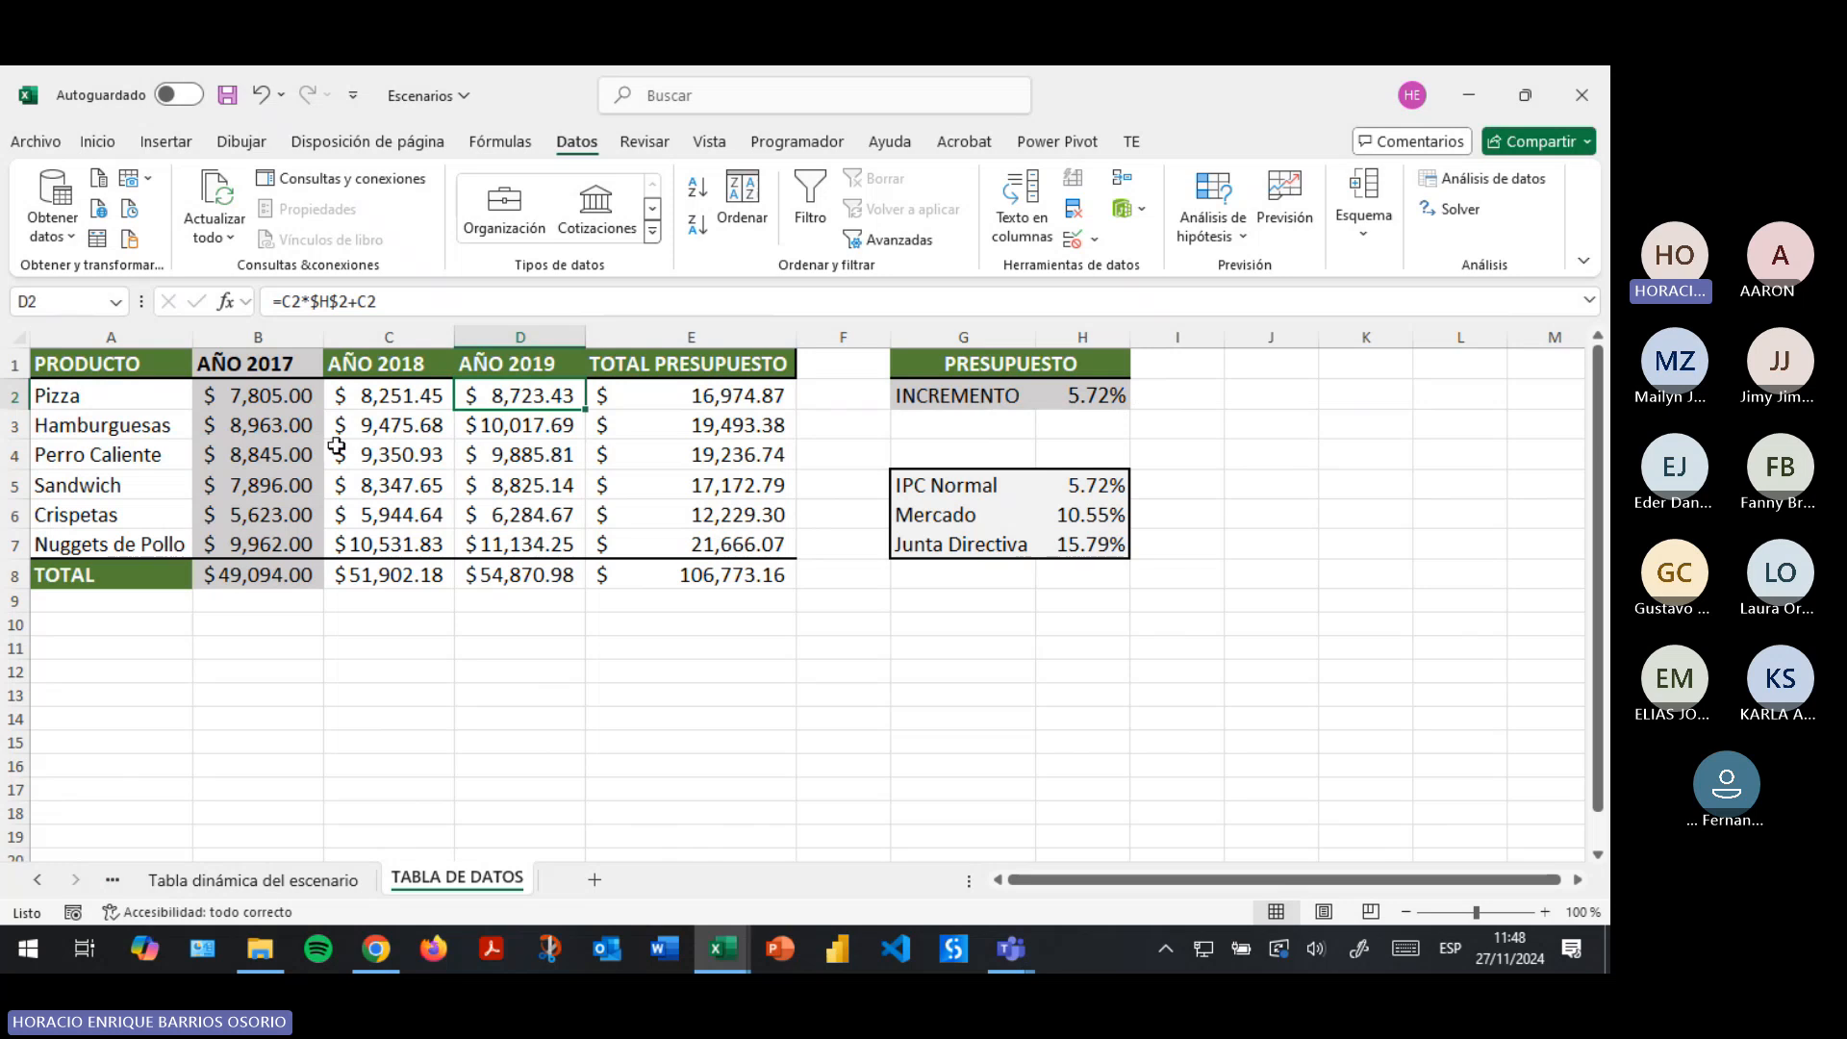
Check which cells the TotalPizza name covers in the AÑO 2018 column by recalling the named range.
{"action": "left_click", "coordinate": [423, 402]}
{"action": "left_click", "coordinate": [410, 425]}
{"action": "left_click", "coordinate": [414, 402]}
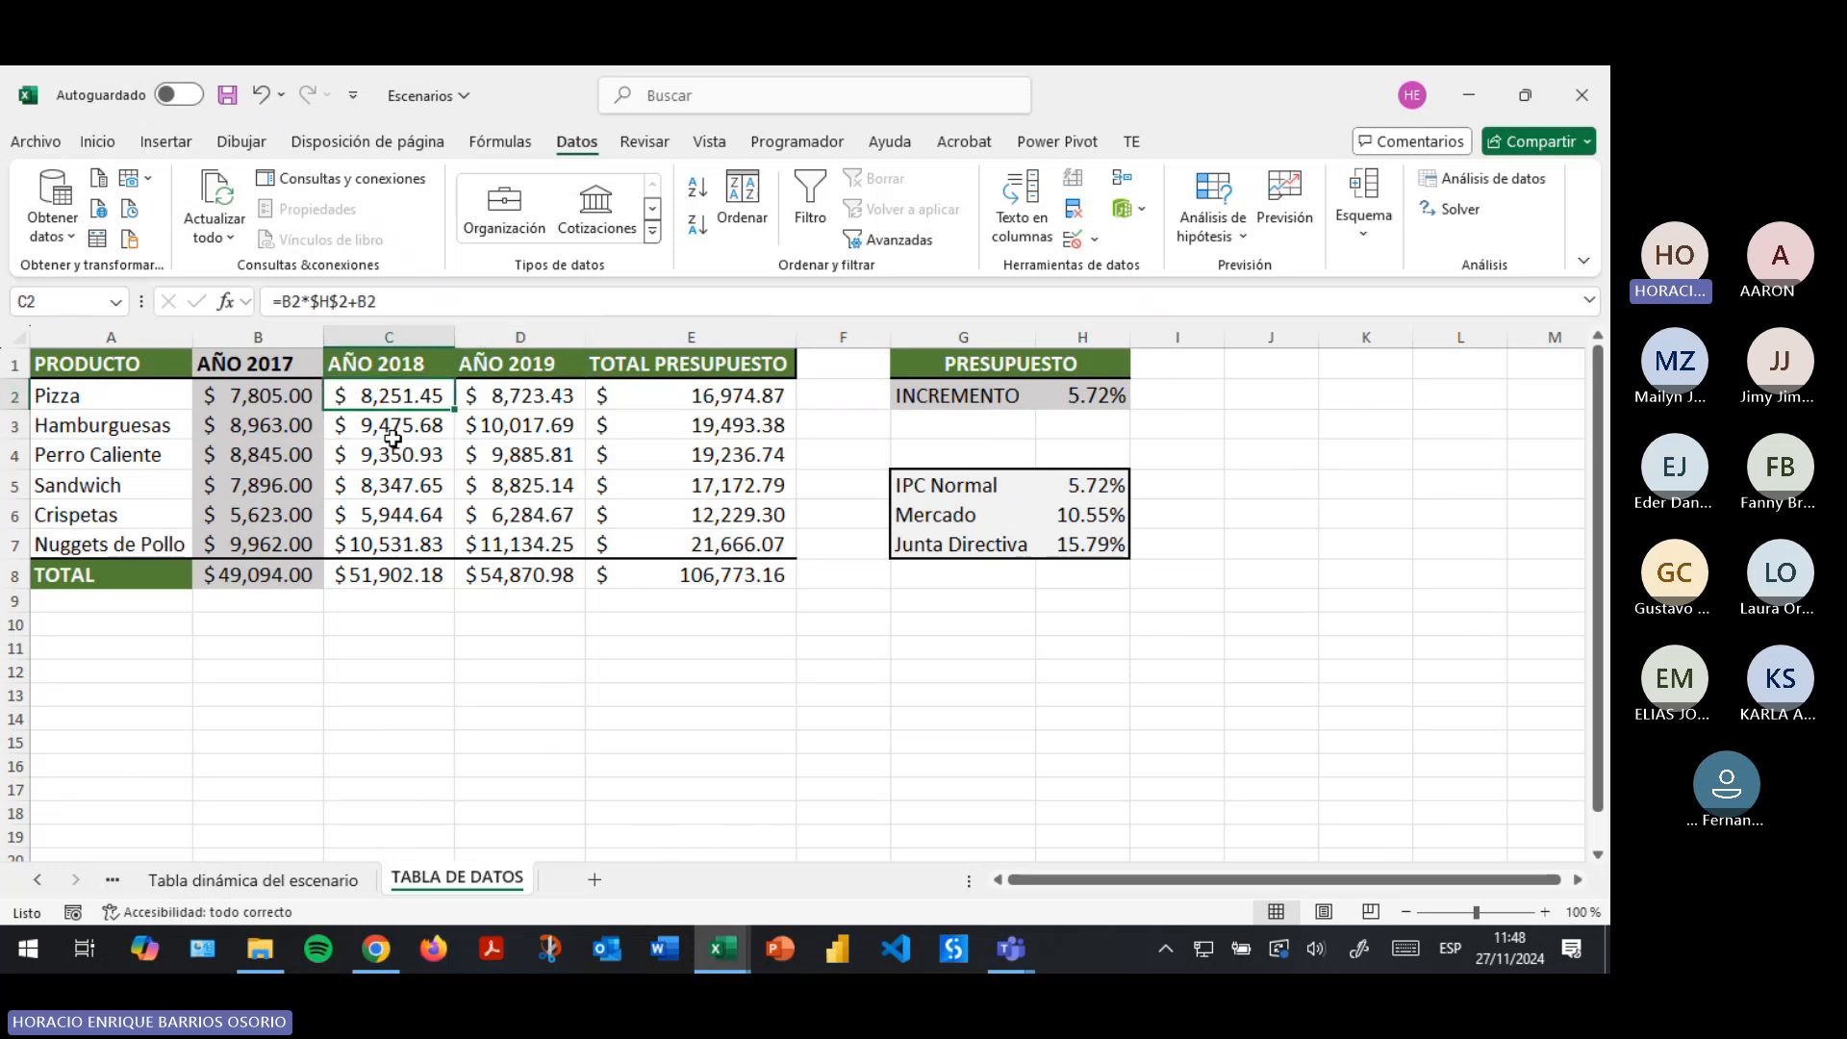
{"action": "left_click", "coordinate": [394, 575]}
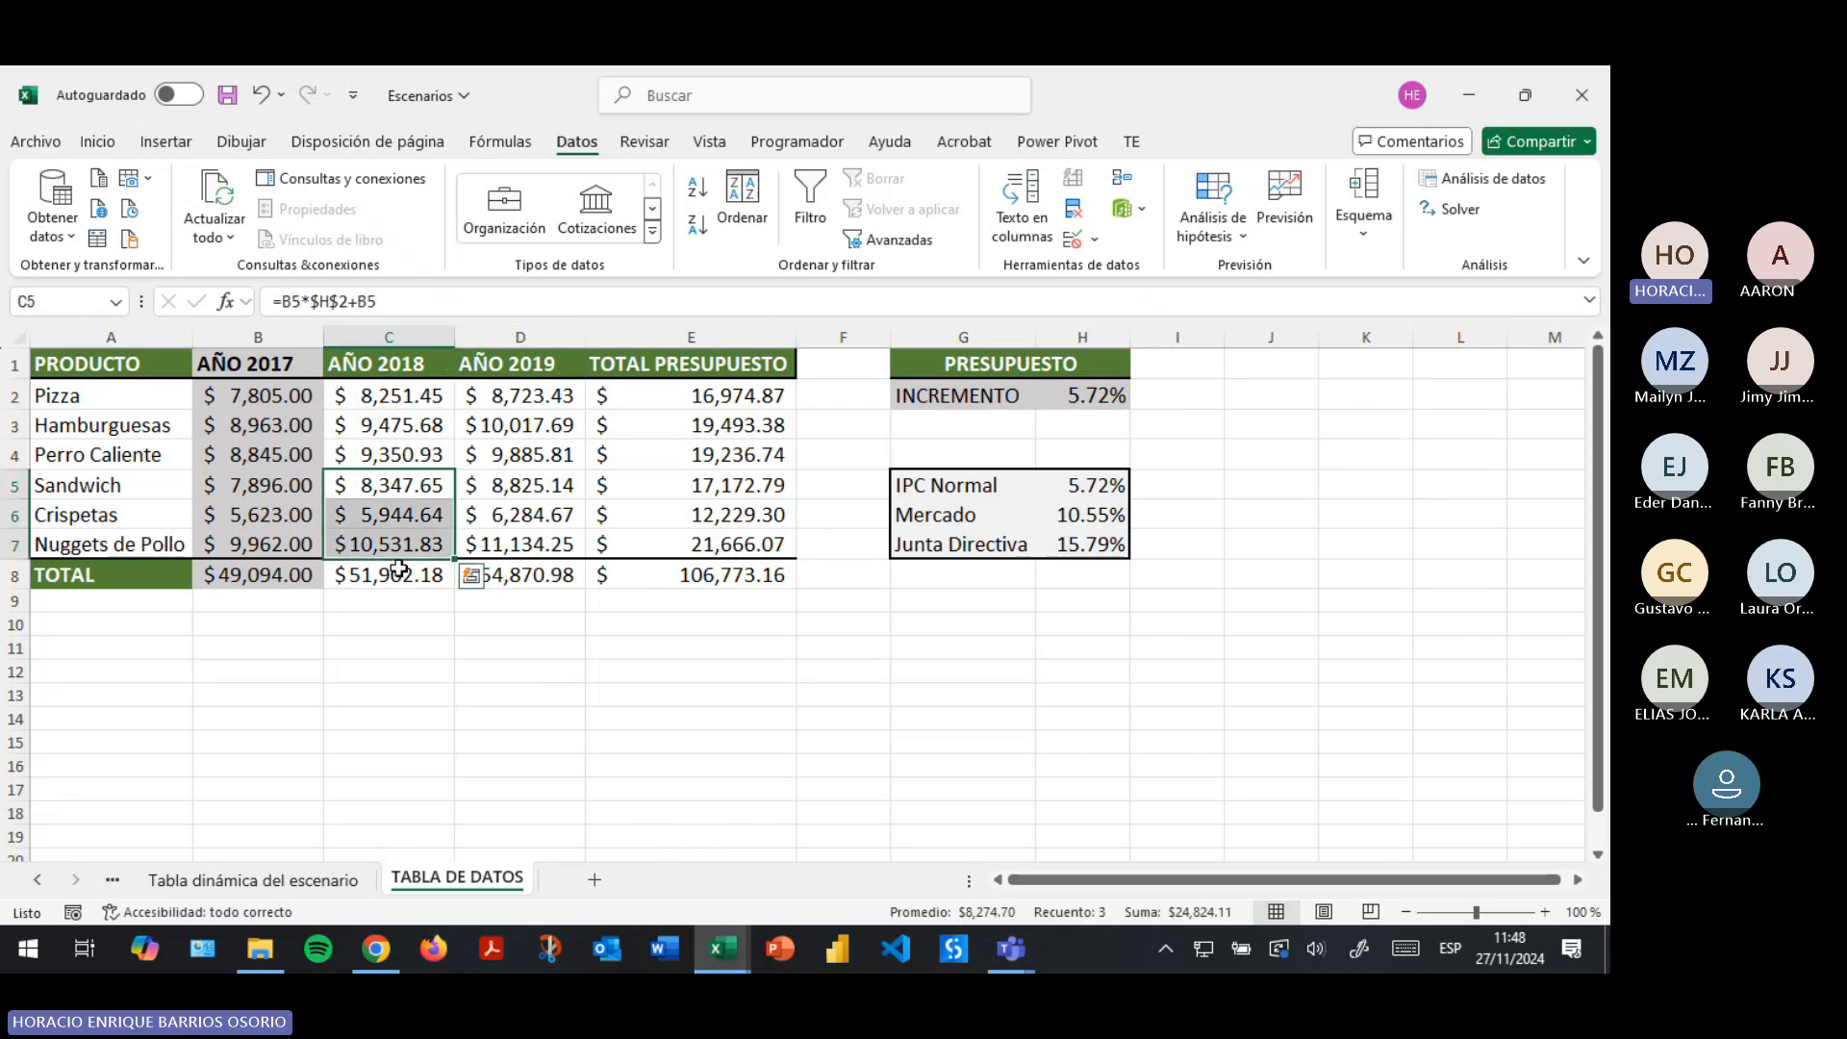
{"action": "left_click", "coordinate": [386, 425]}
{"action": "left_click_drag", "start_coordinate": [386, 454], "coordinate": [388, 575]}
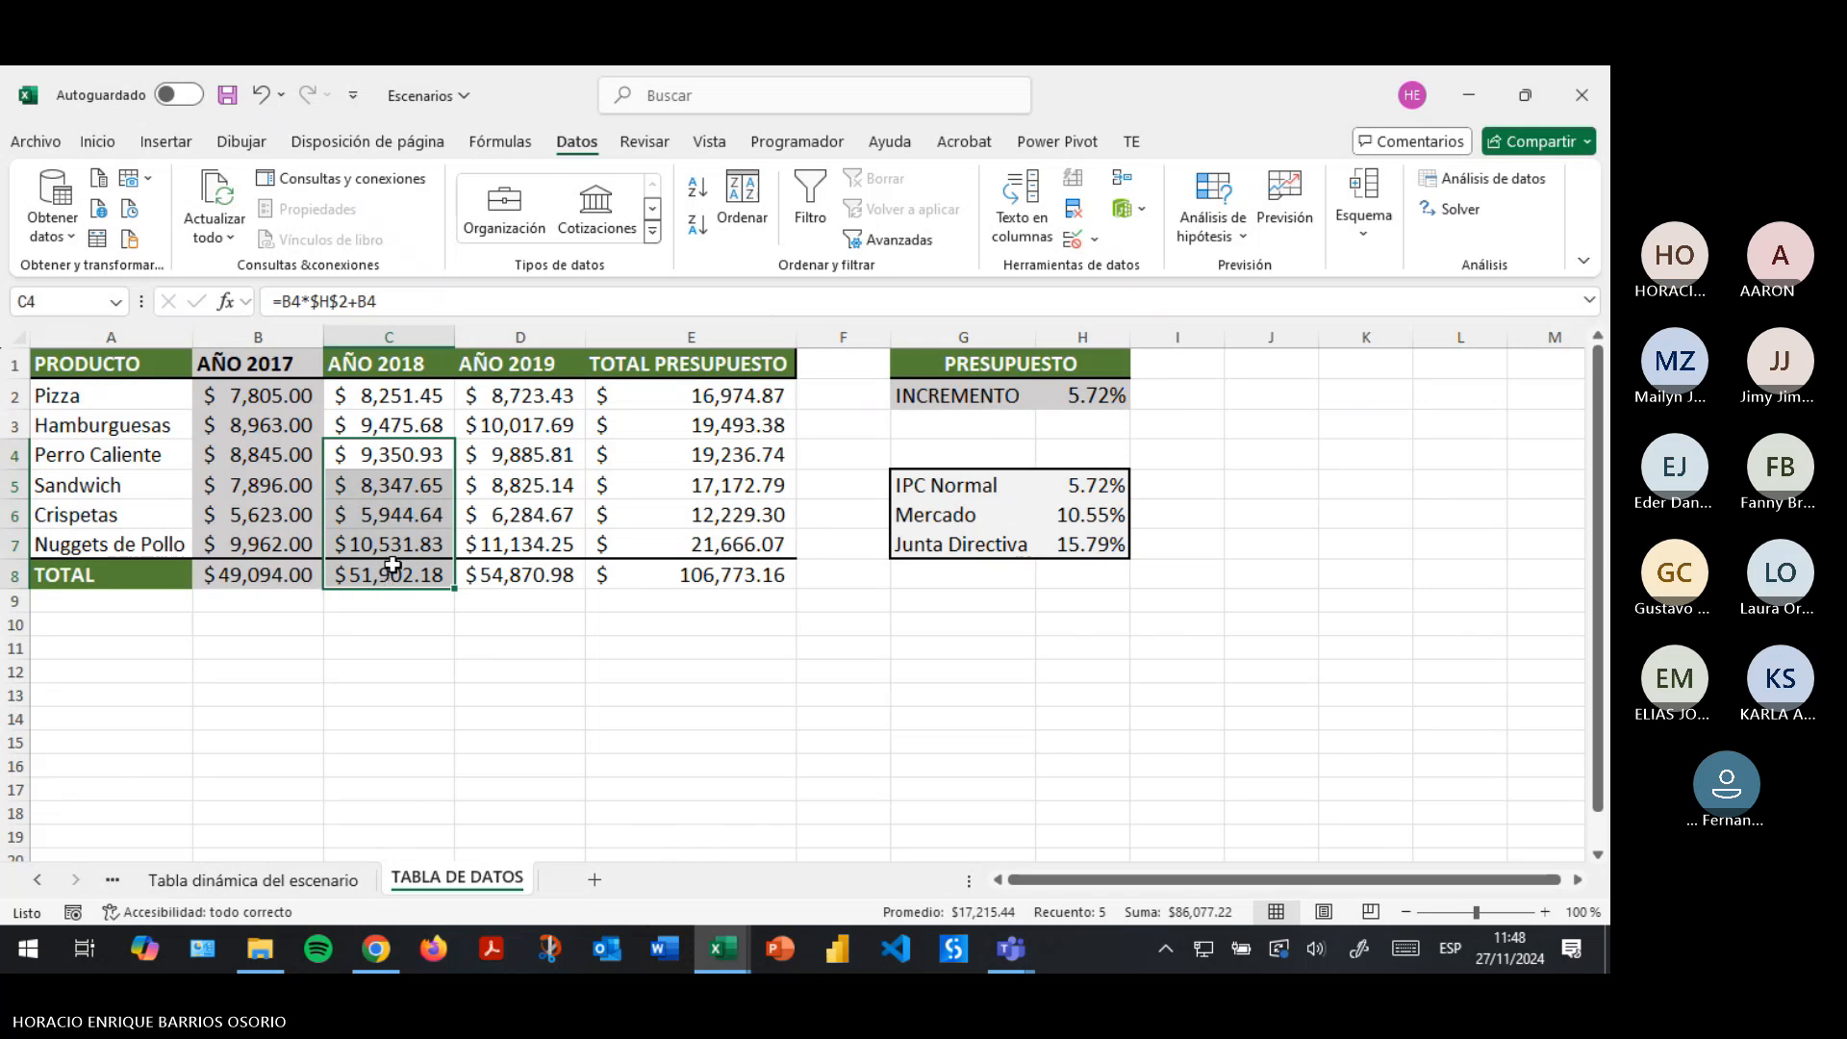
{"action": "left_click_drag", "start_coordinate": [405, 390], "coordinate": [405, 570]}
{"action": "left_click", "coordinate": [390, 395]}
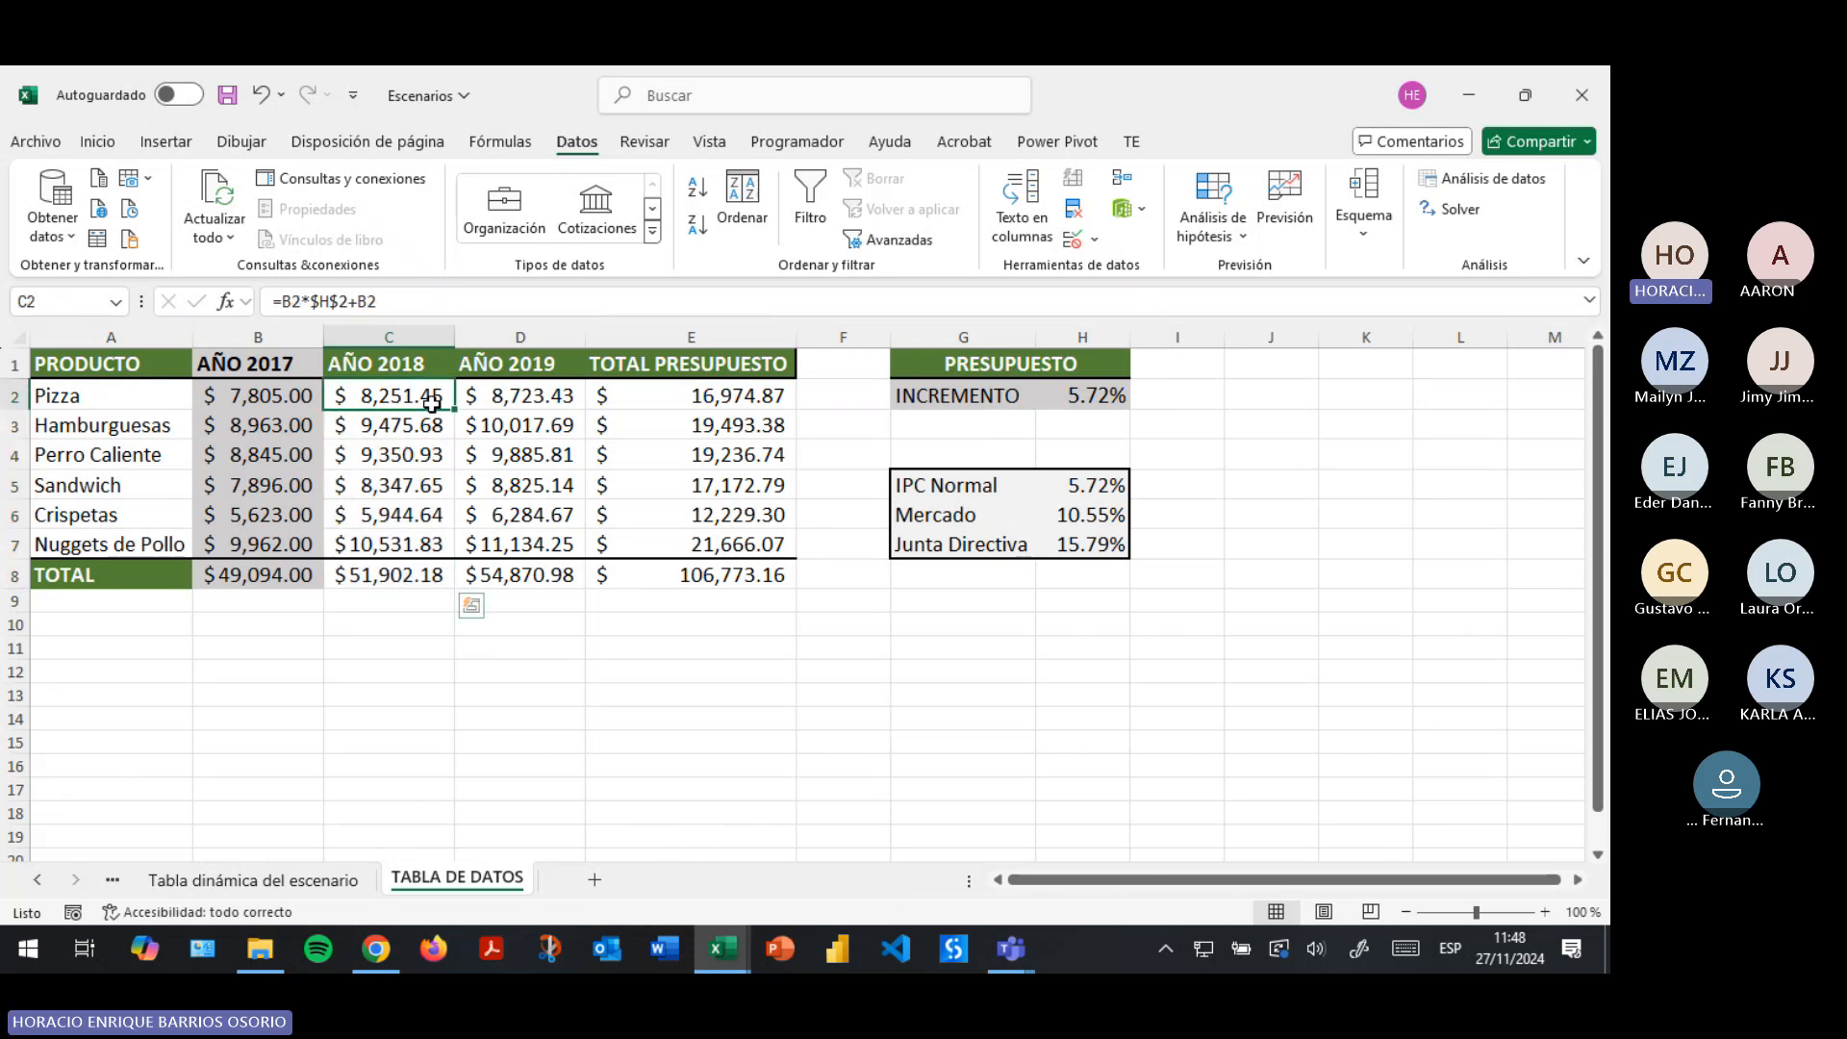
{"action": "left_click", "coordinate": [116, 301]}
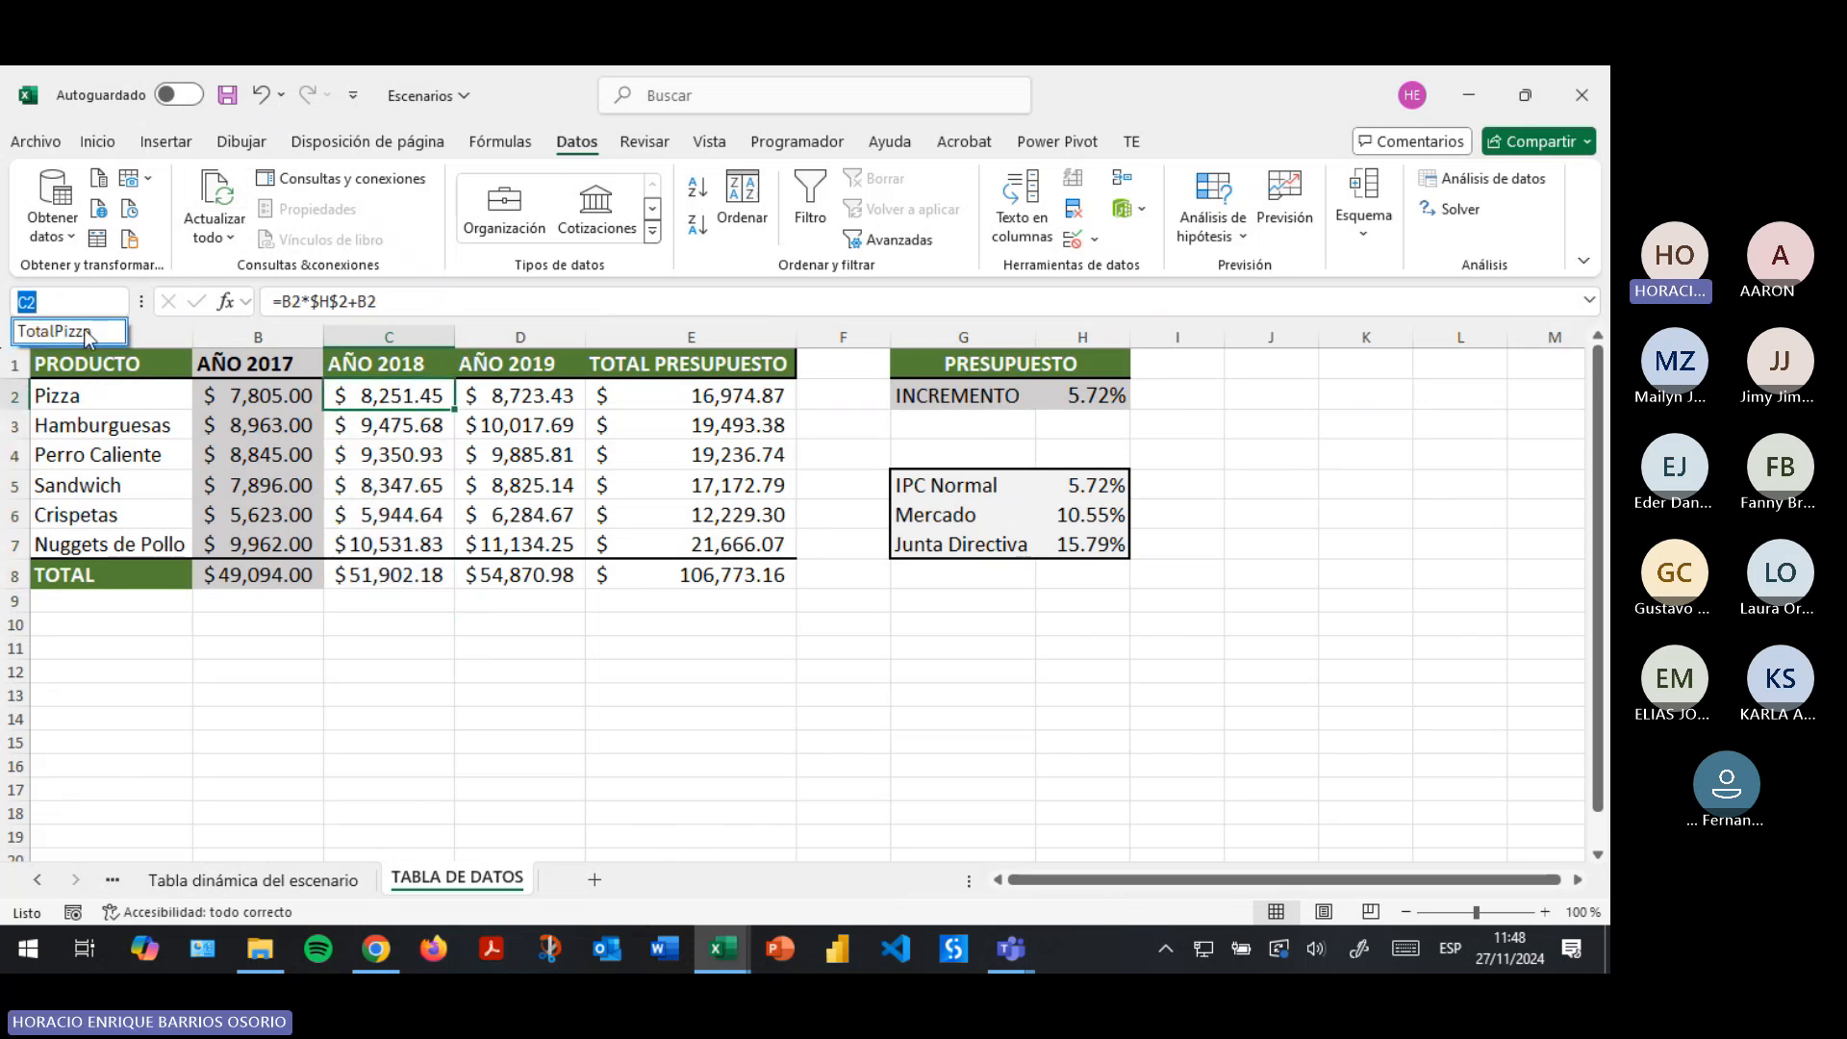
{"action": "left_click", "coordinate": [84, 324]}
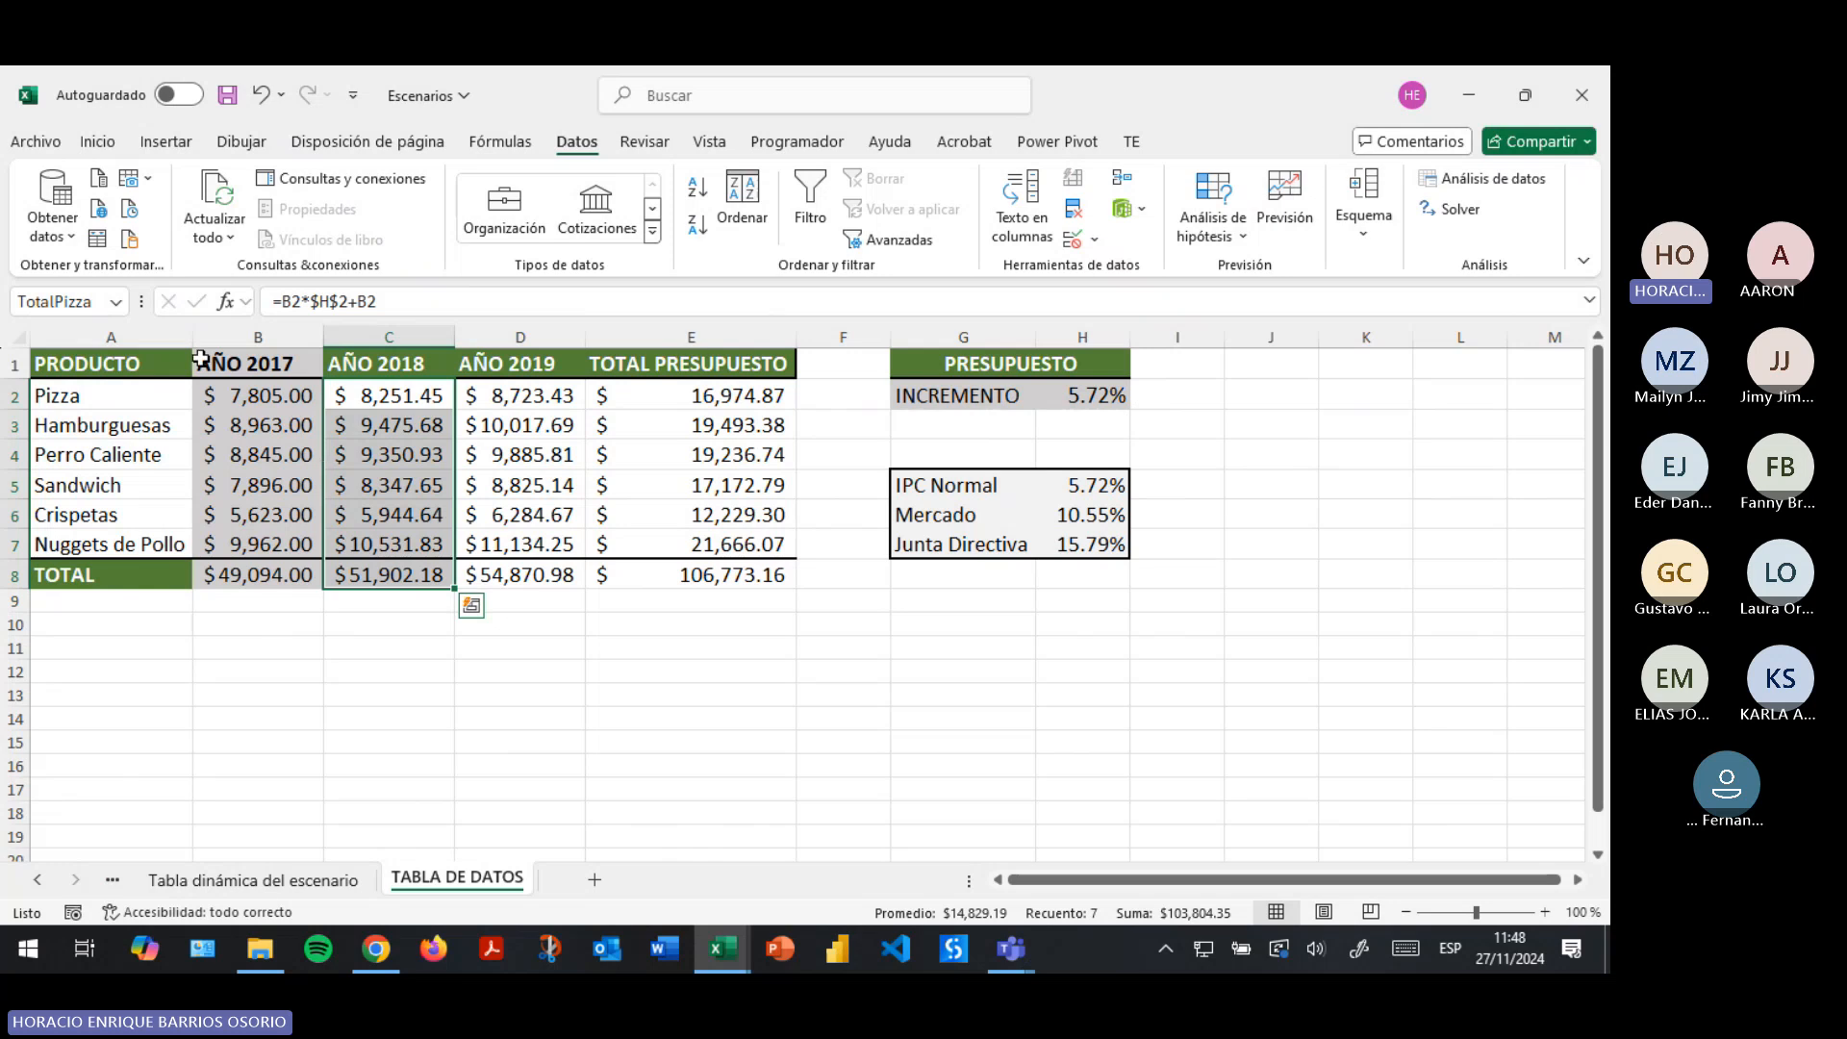
{"action": "left_click", "coordinate": [116, 301]}
{"action": "left_click", "coordinate": [64, 327]}
{"action": "left_click", "coordinate": [114, 303]}
{"action": "left_click", "coordinate": [67, 326]}
Compare the AÑO 2019 values D2:D8 with the column headings of the scenario pivot table report.
{"action": "left_click_drag", "start_coordinate": [515, 402], "coordinate": [519, 574]}
{"action": "left_click", "coordinate": [253, 880]}
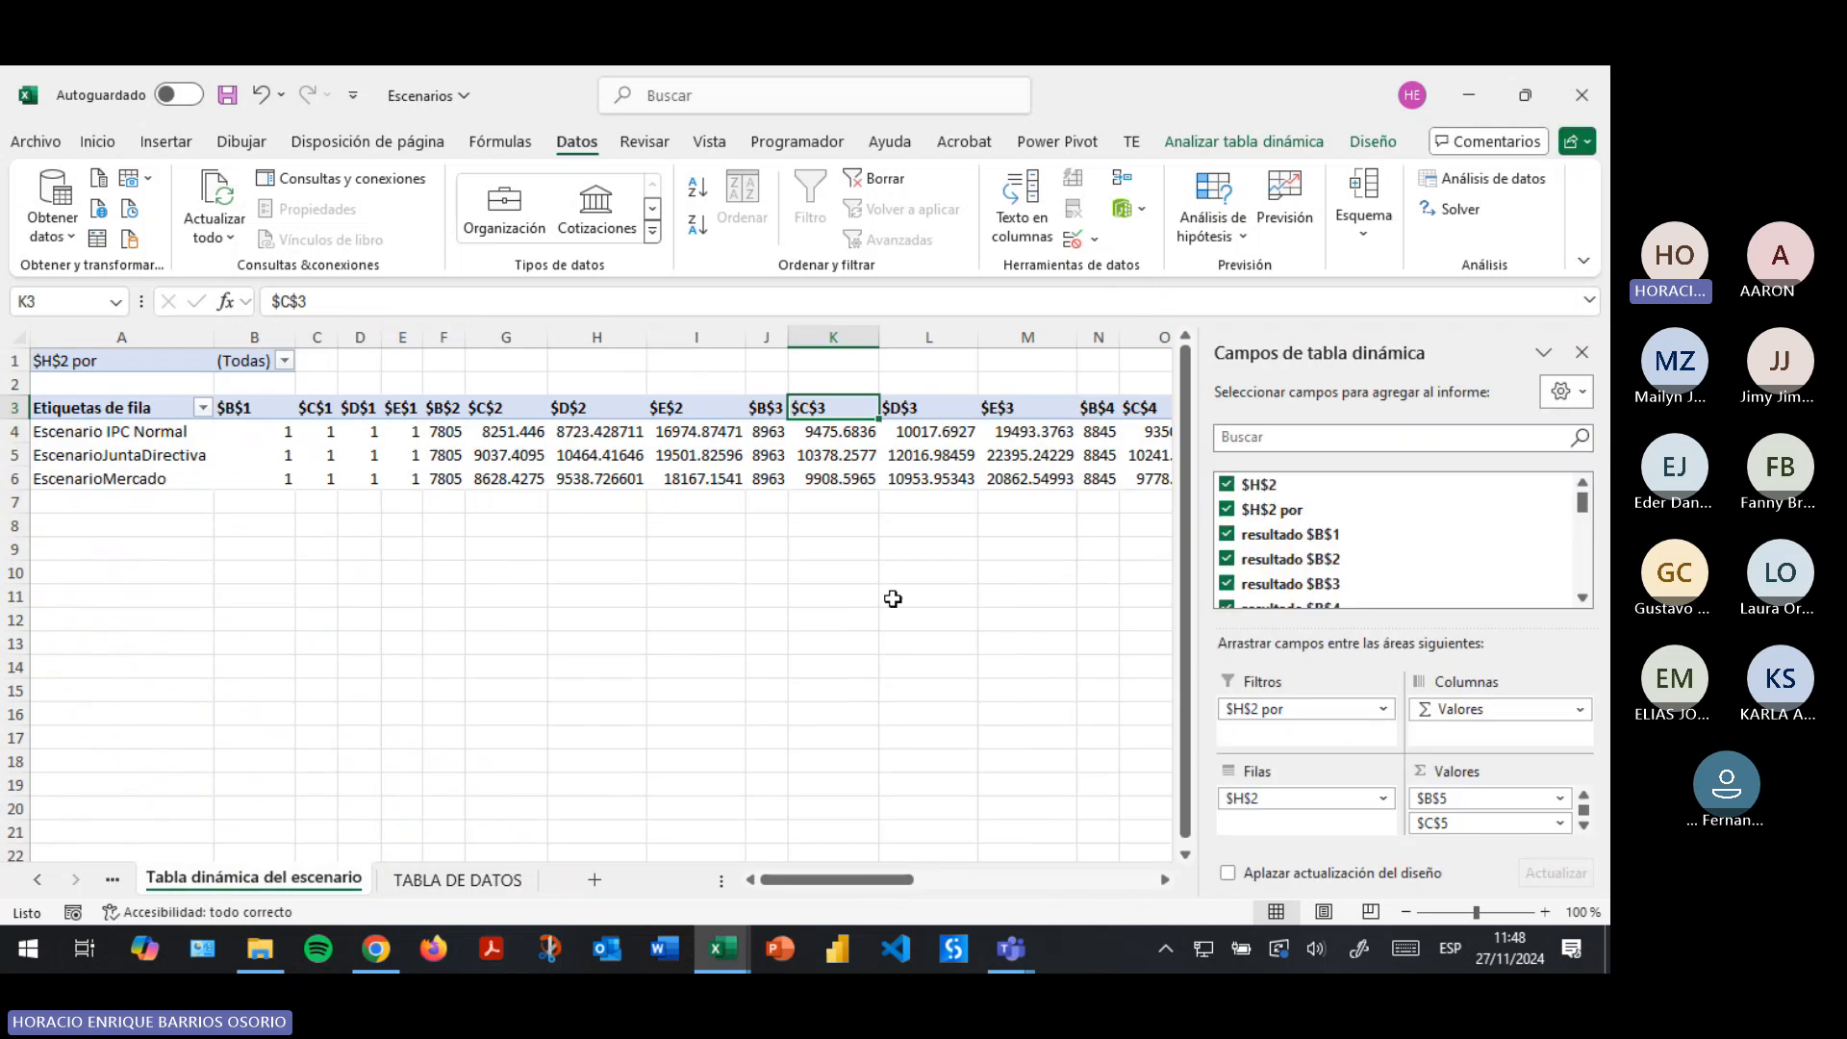
{"action": "left_click_drag", "start_coordinate": [270, 421], "coordinate": [5, 407]}
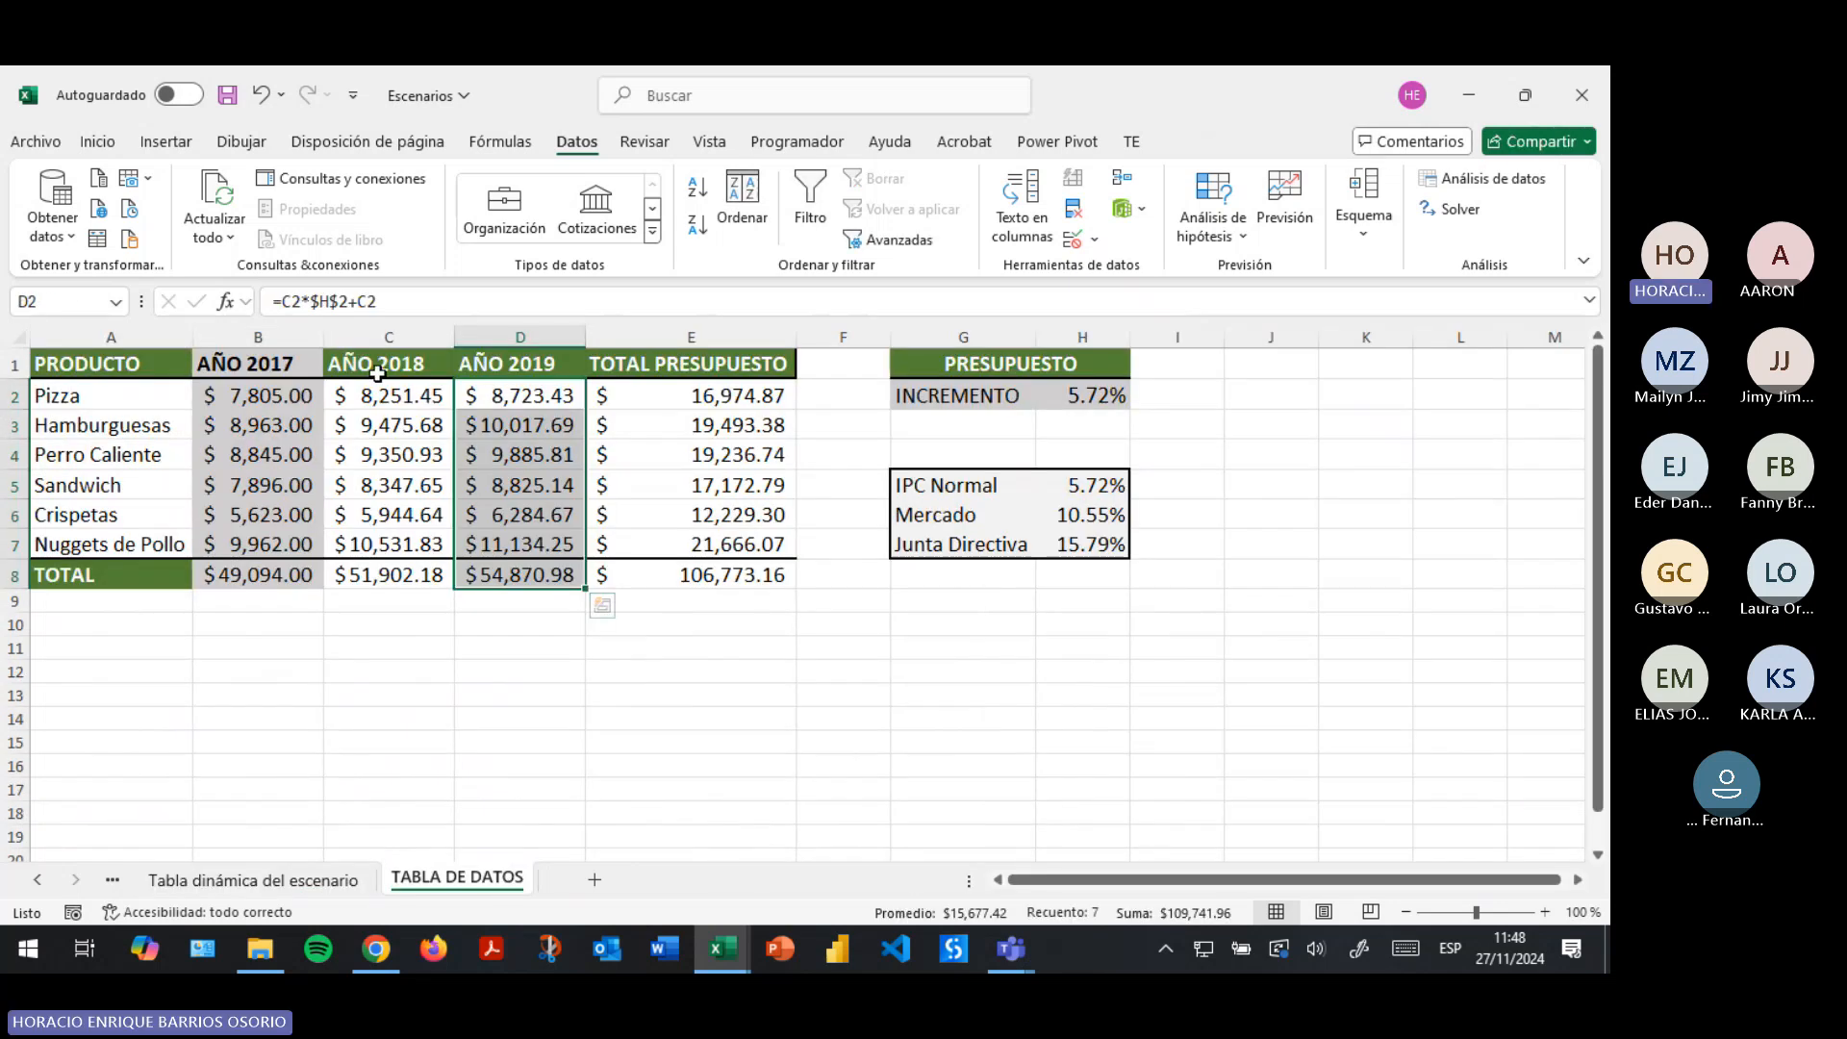
Give the AÑO 2018 values C2:C8 the additional range name Ventas2018 and recall that name.
{"action": "left_click", "coordinate": [270, 399]}
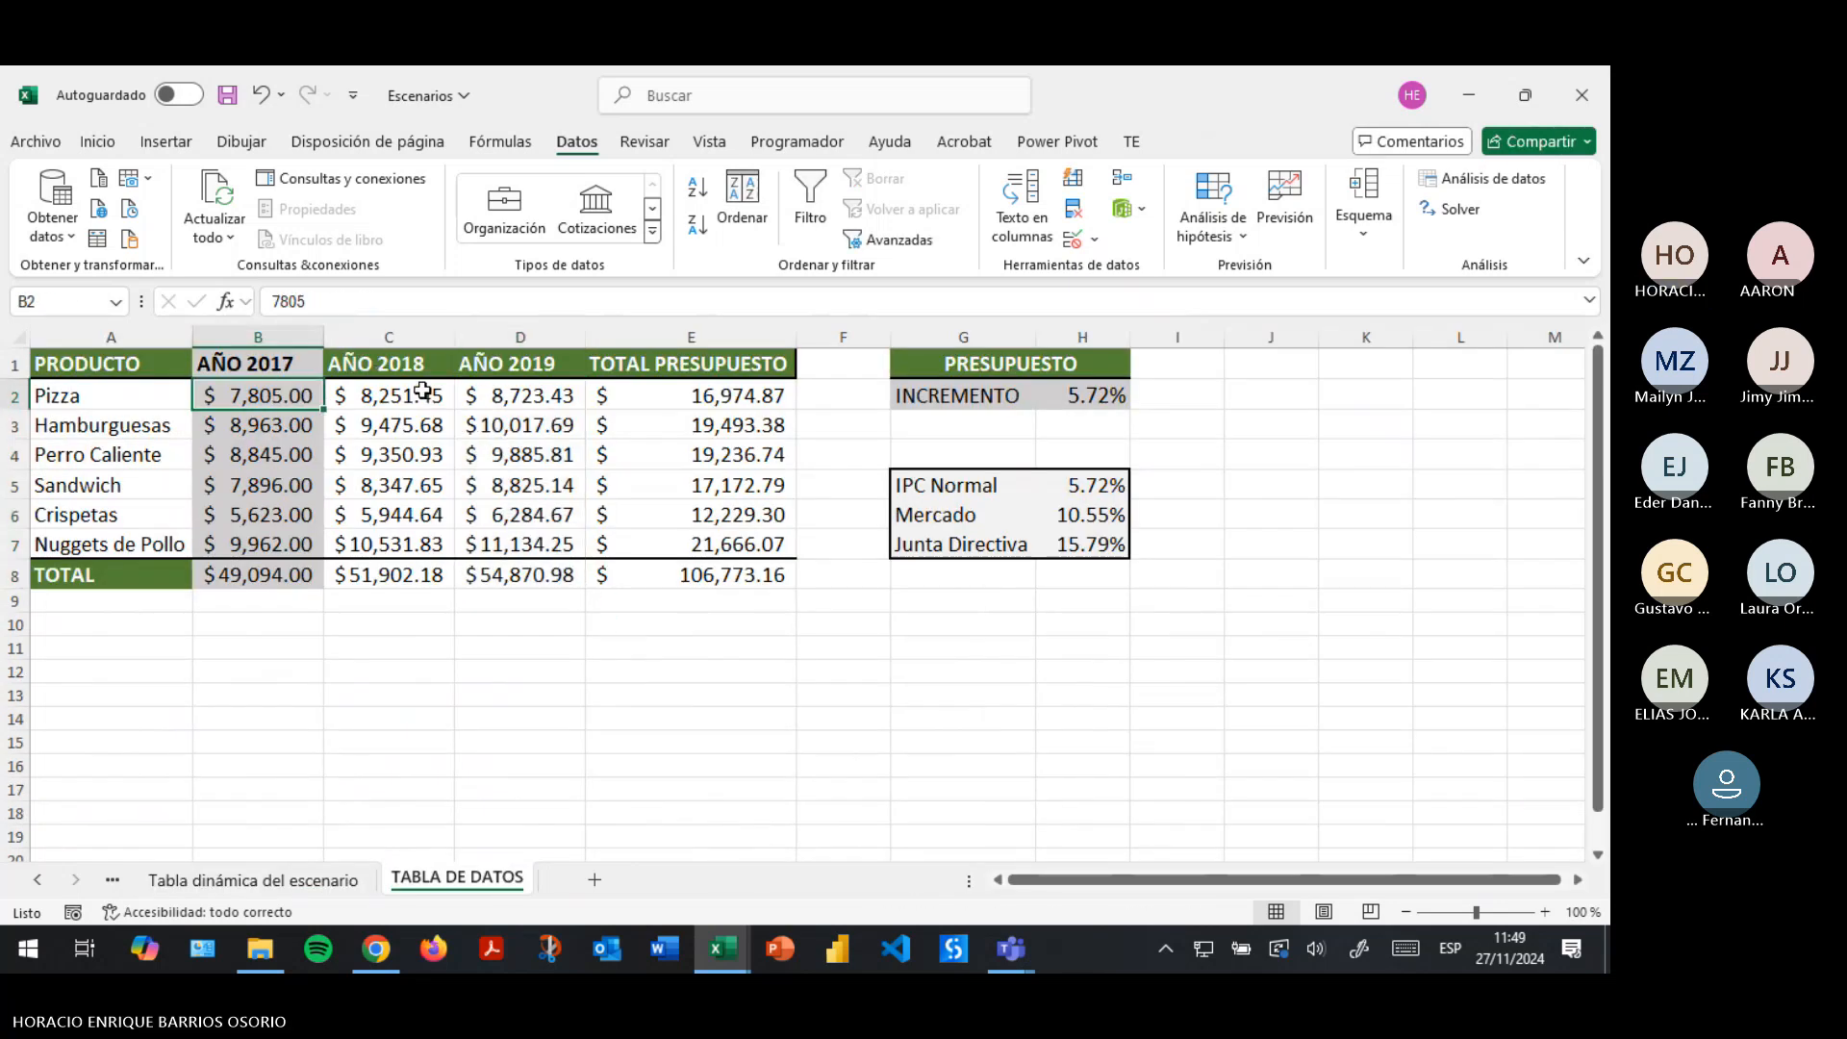
{"action": "left_click_drag", "start_coordinate": [414, 396], "coordinate": [408, 575]}
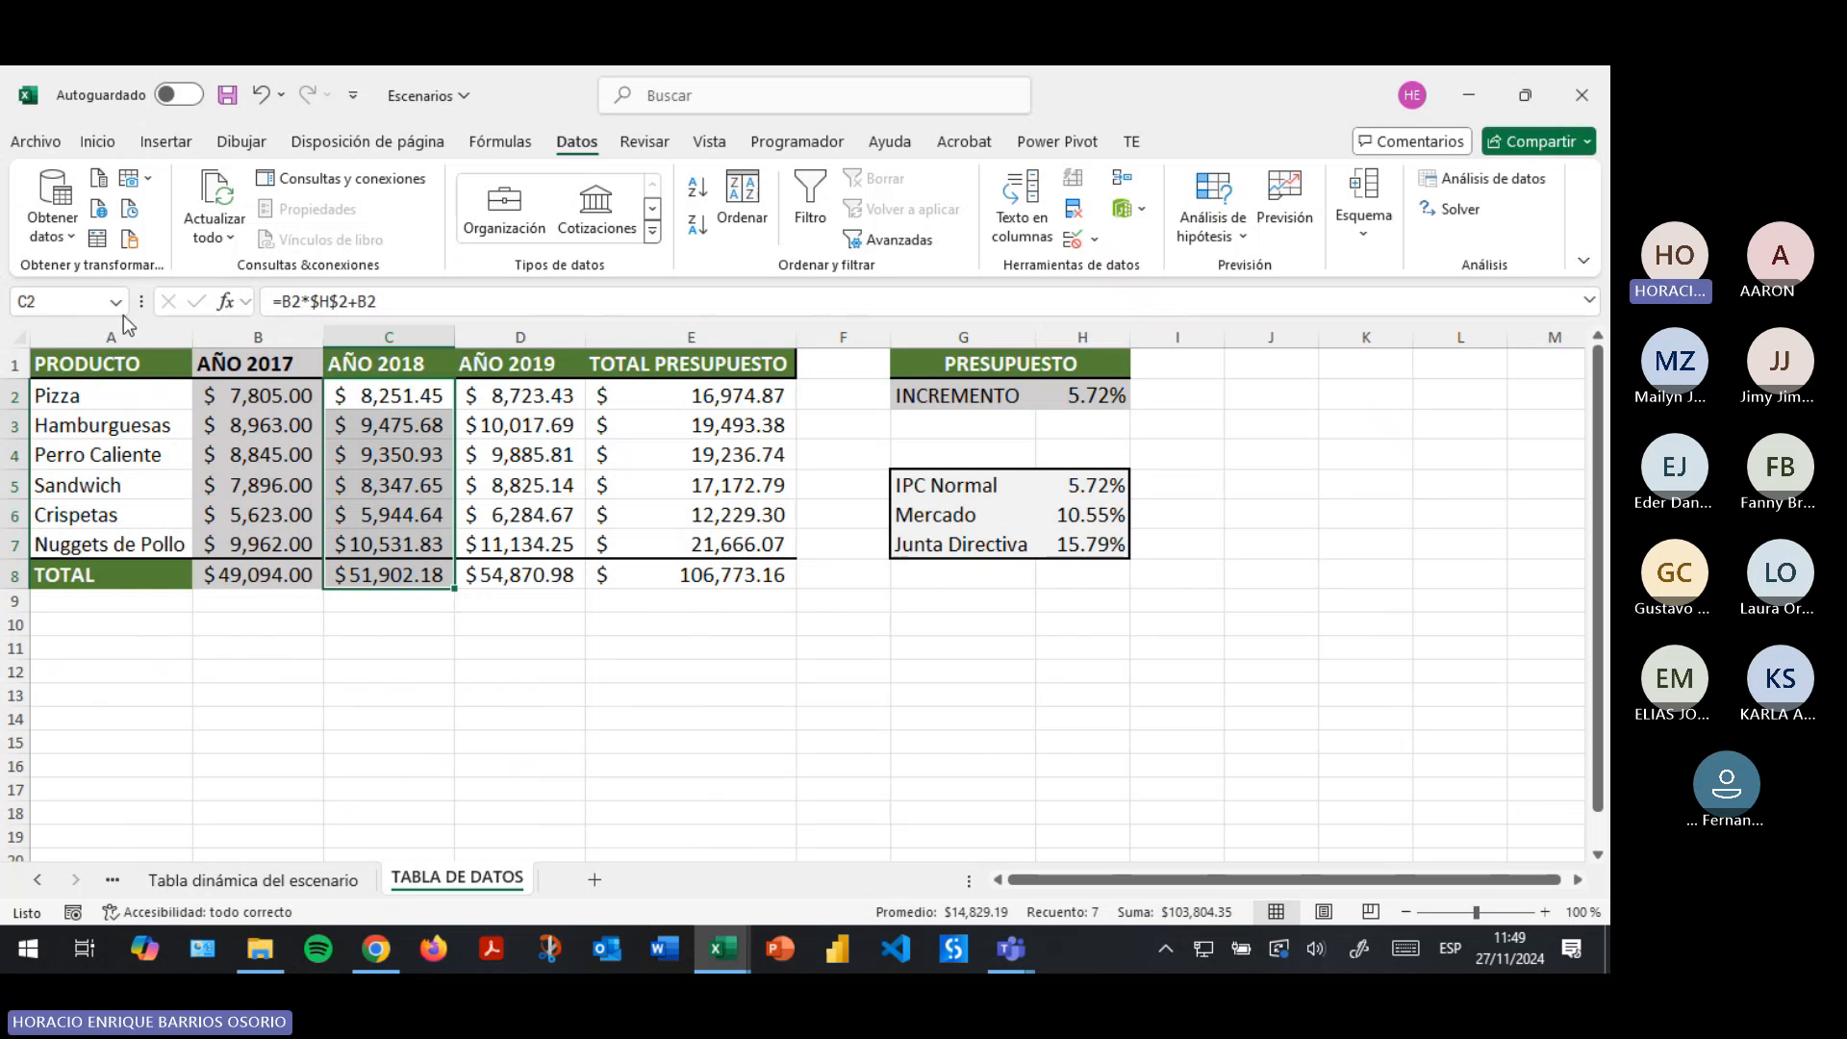
{"action": "left_click", "coordinate": [68, 299]}
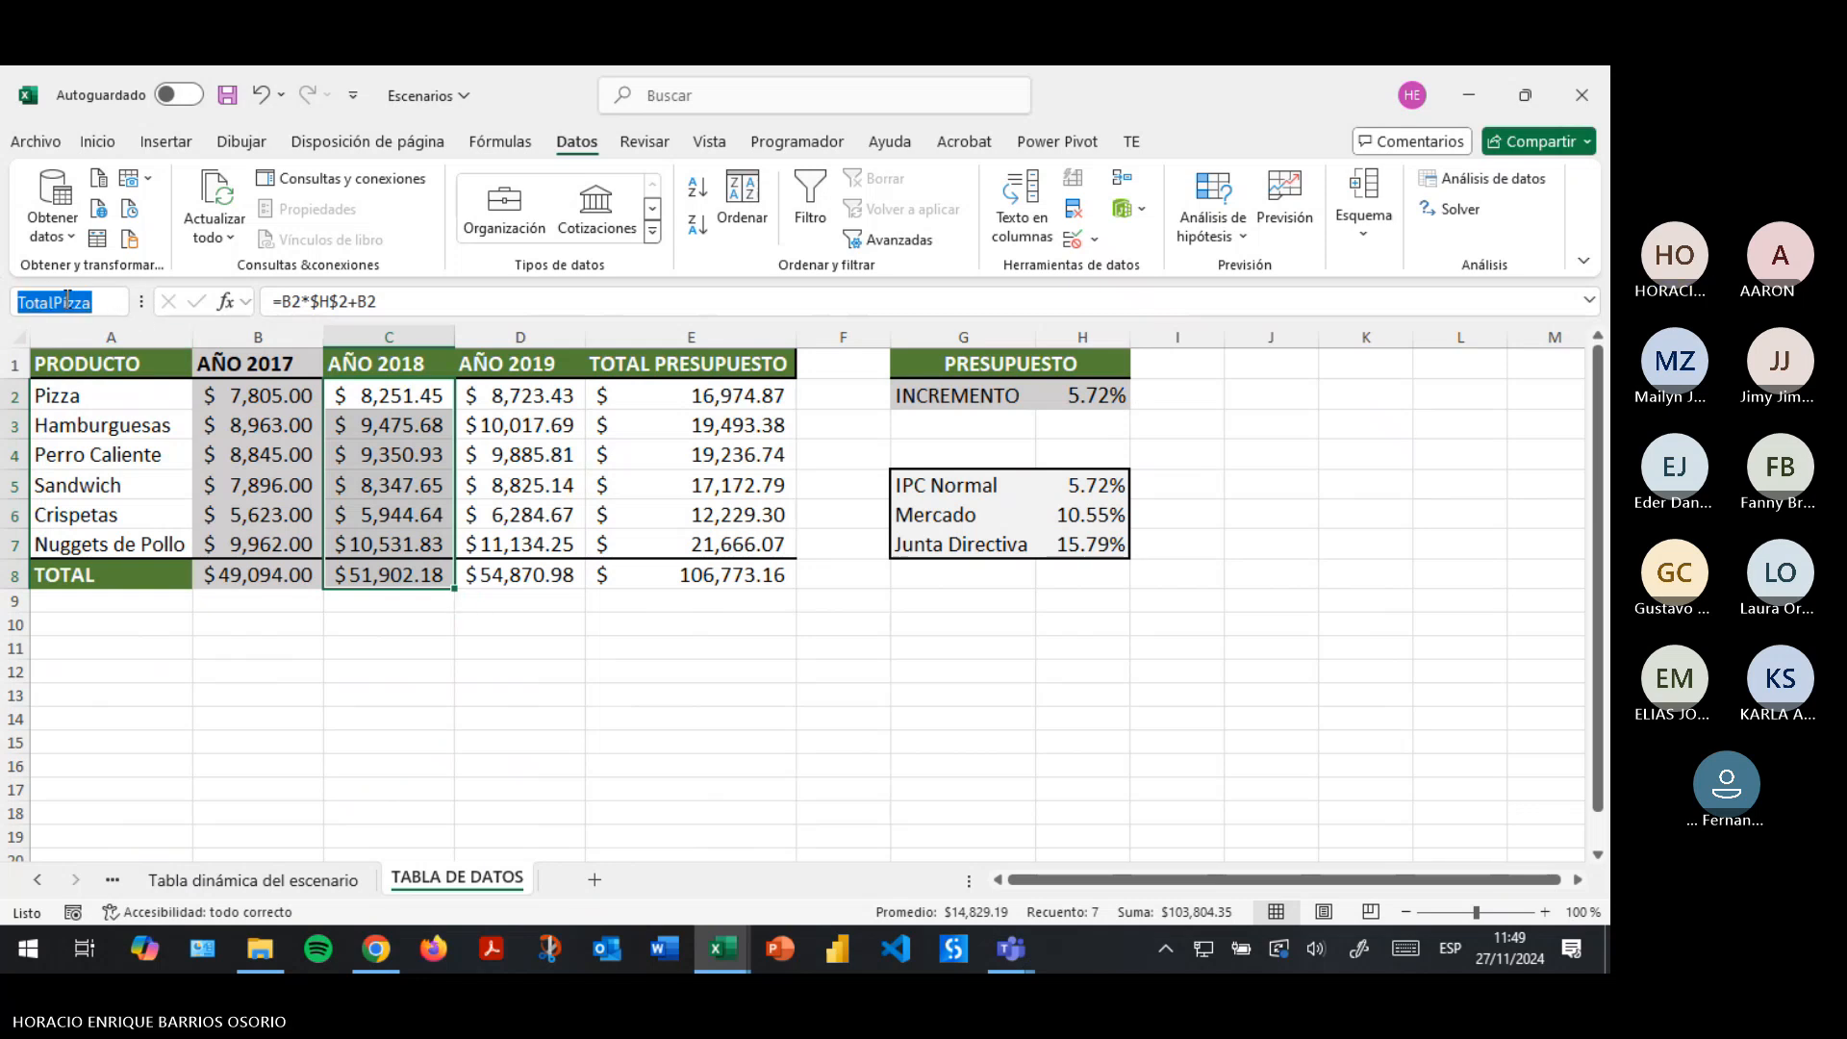
{"action": "type", "text": "Tota"}
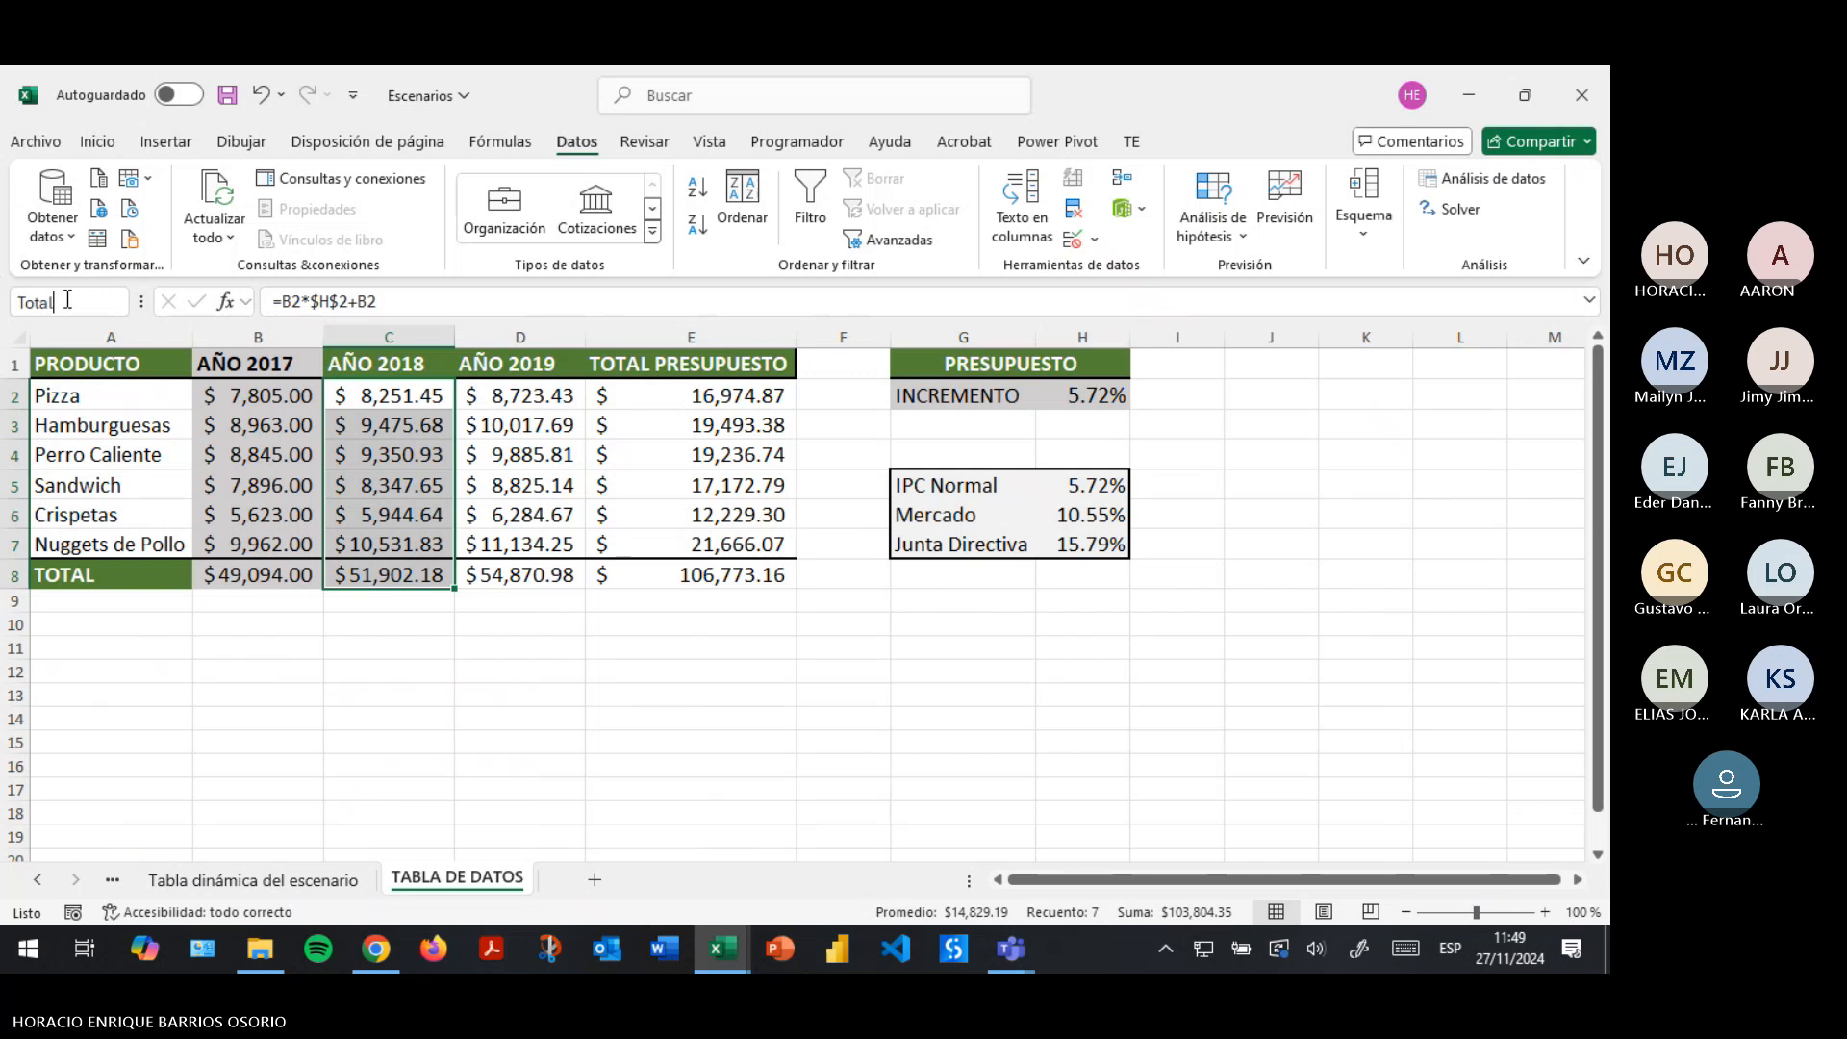
{"action": "type", "text": "Ventas2018"}
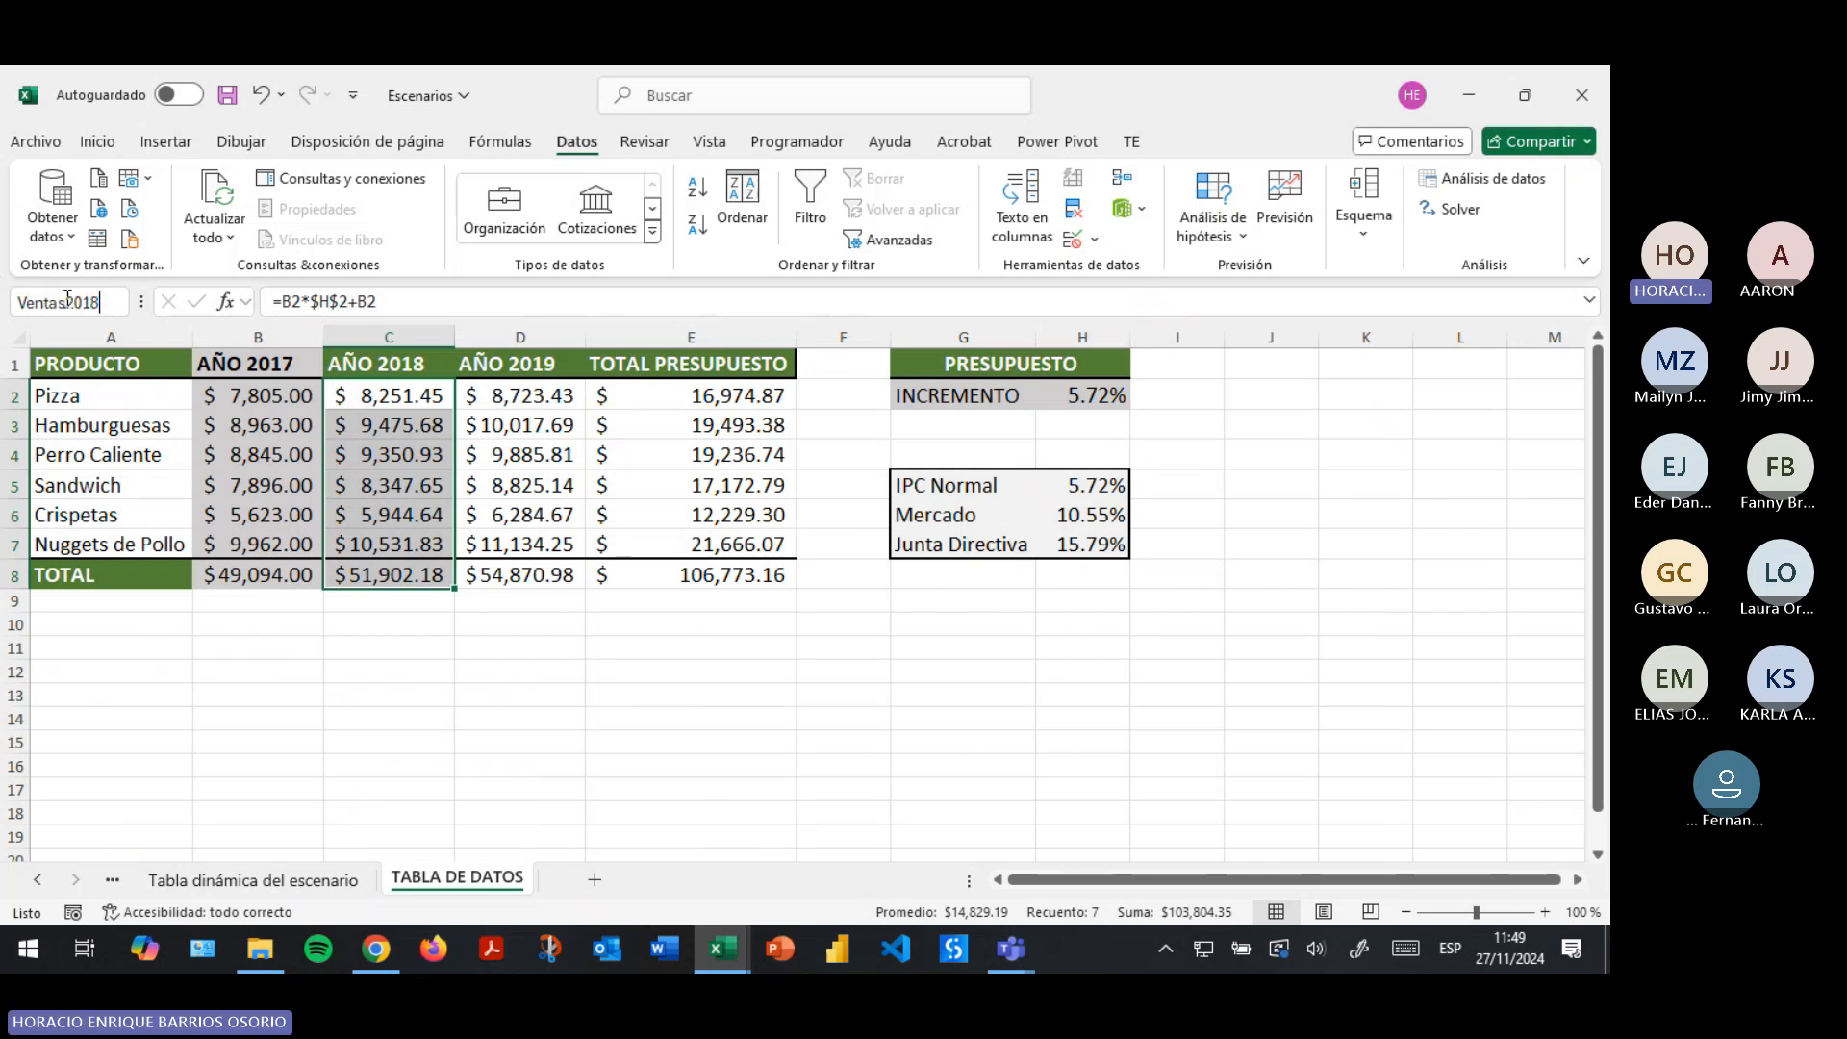
{"action": "key", "text": "Escape"}
{"action": "left_click", "coordinate": [116, 302]}
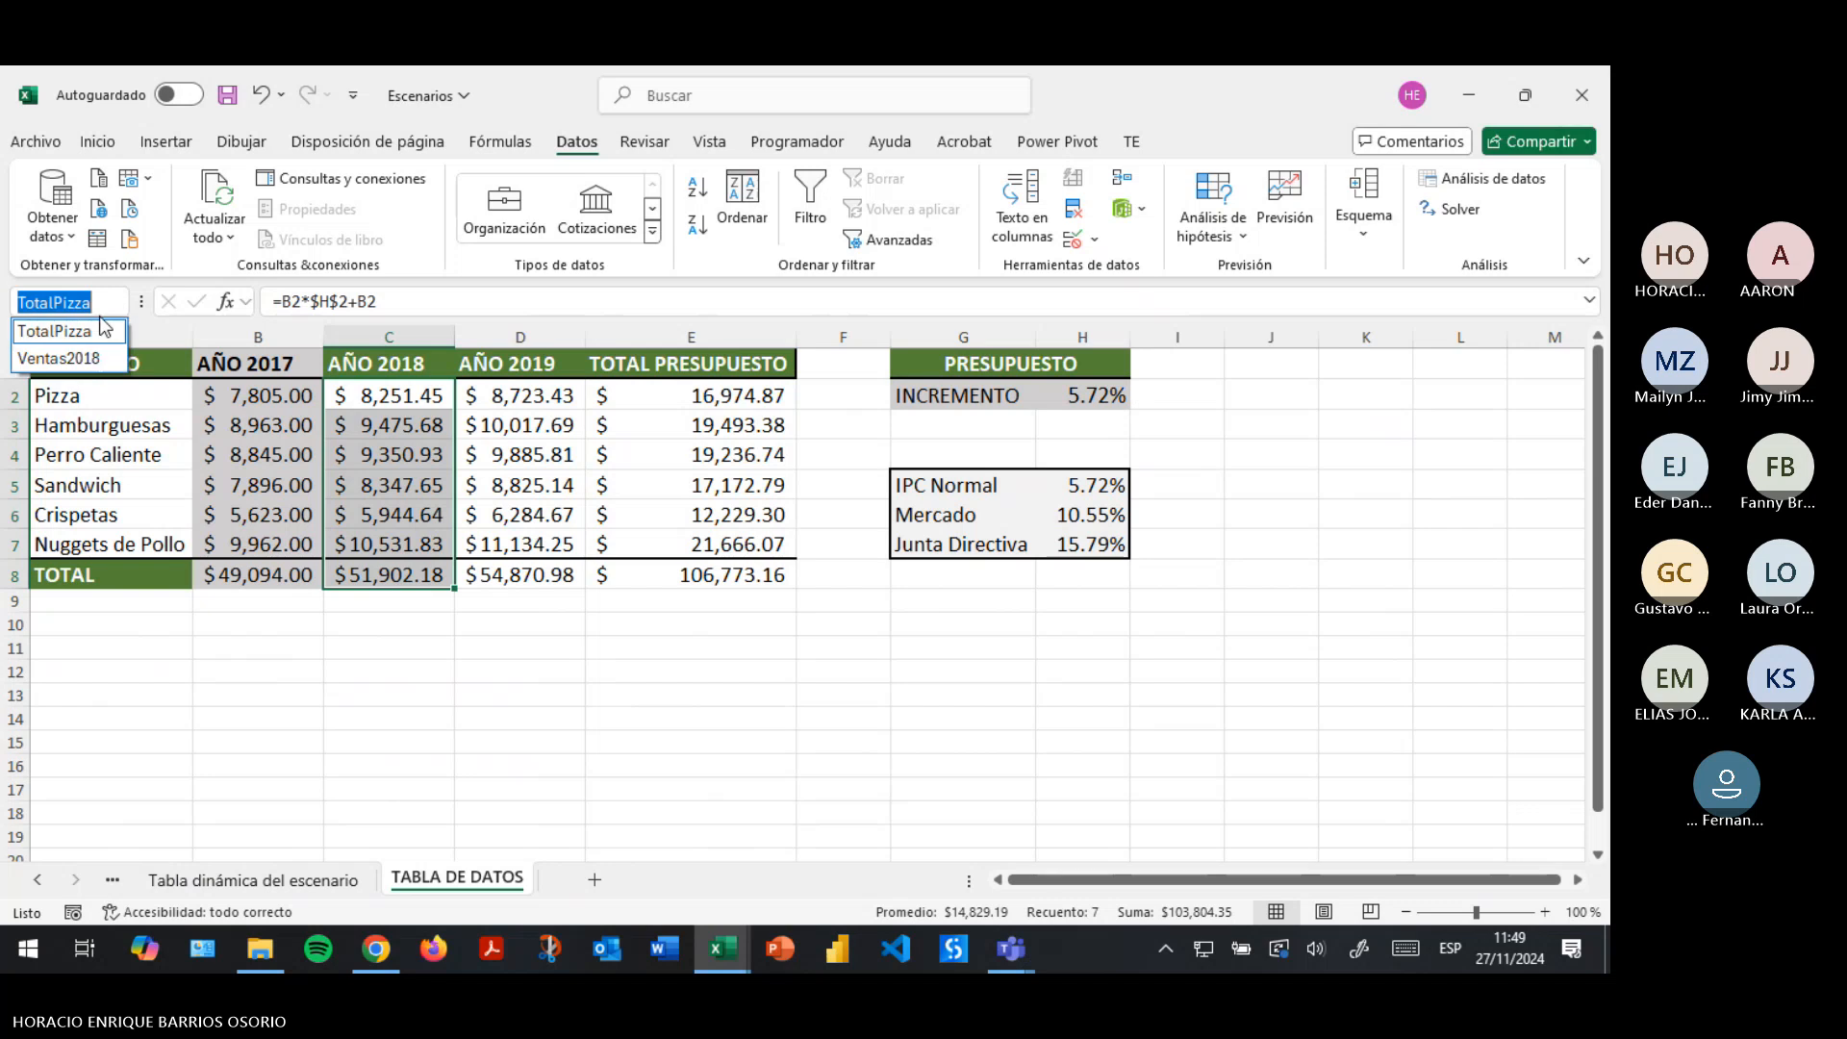
{"action": "left_click", "coordinate": [55, 358]}
Name the AÑO 2019 column range D1:D8, including its heading, Ventas2019.
{"action": "left_click_drag", "start_coordinate": [515, 365], "coordinate": [547, 578]}
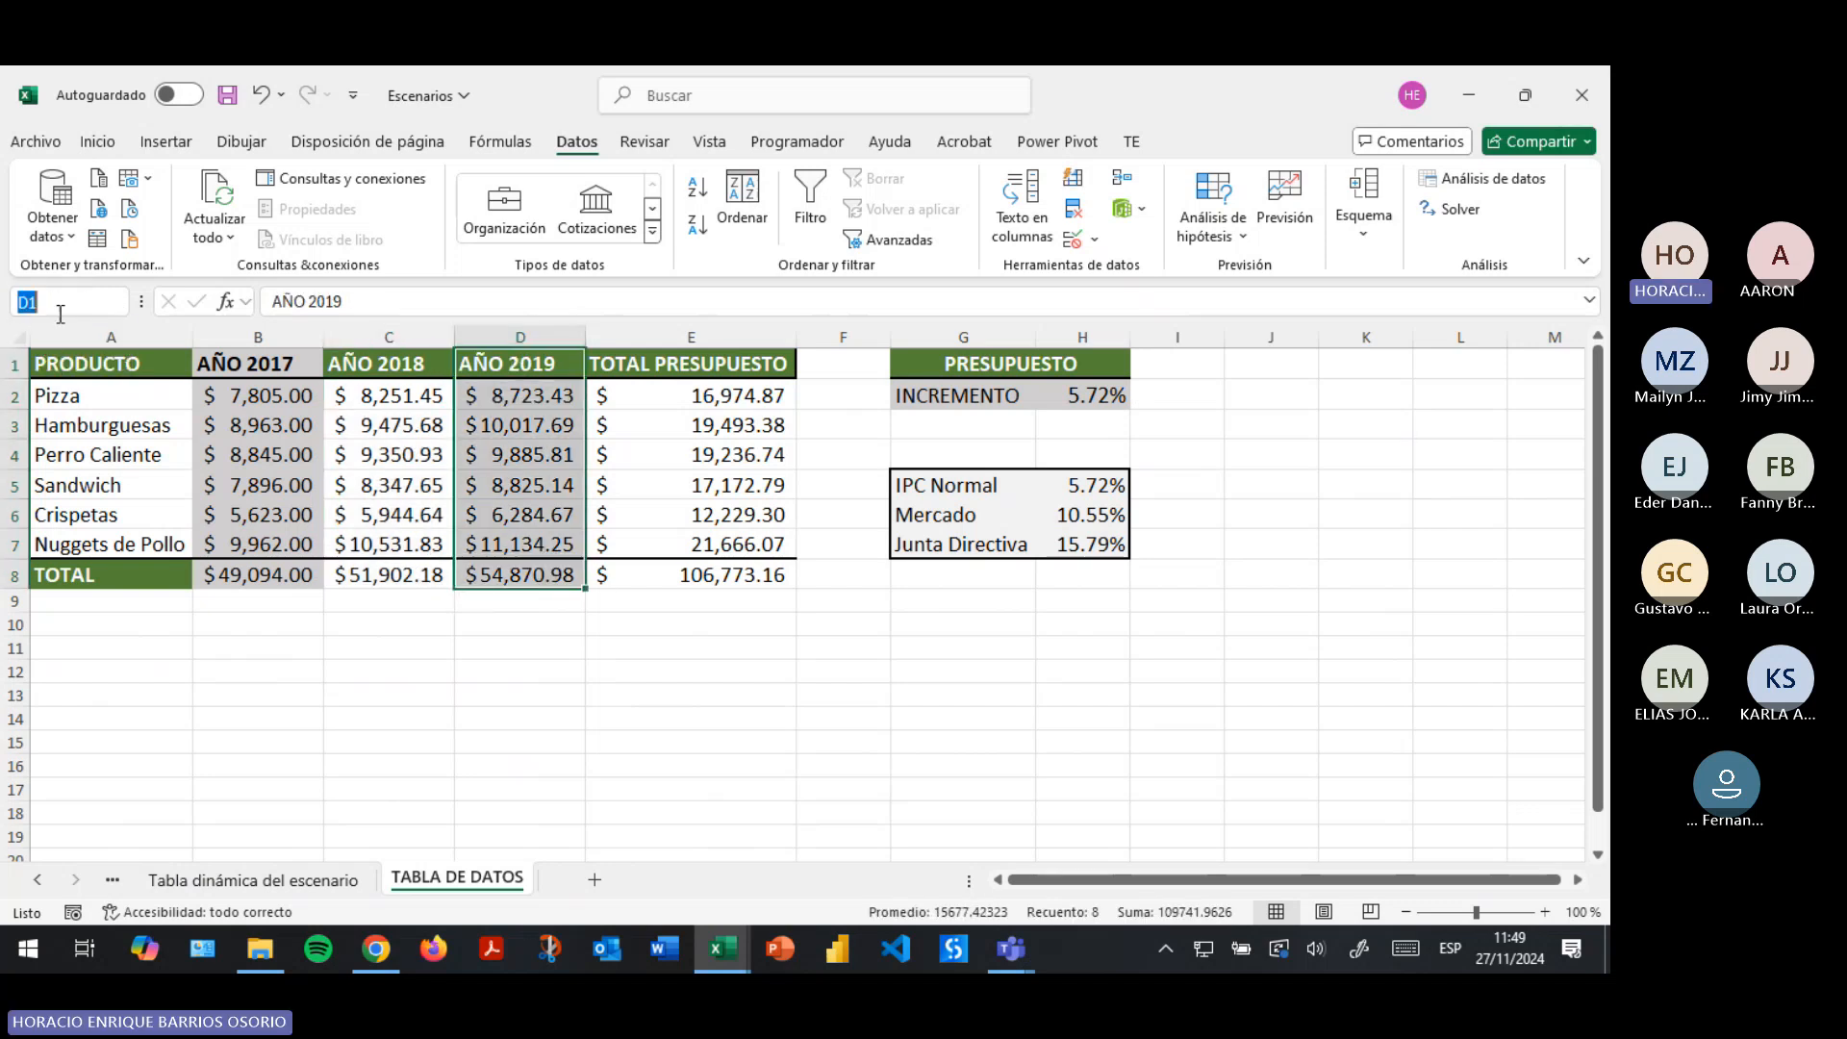
{"action": "type", "text": "Ventas2019"}
{"action": "key", "text": "Return"}
Name the TOTAL PRESUPUESTO values E2:E8 TotalPresupuesto.
{"action": "left_click_drag", "start_coordinate": [703, 376], "coordinate": [719, 576]}
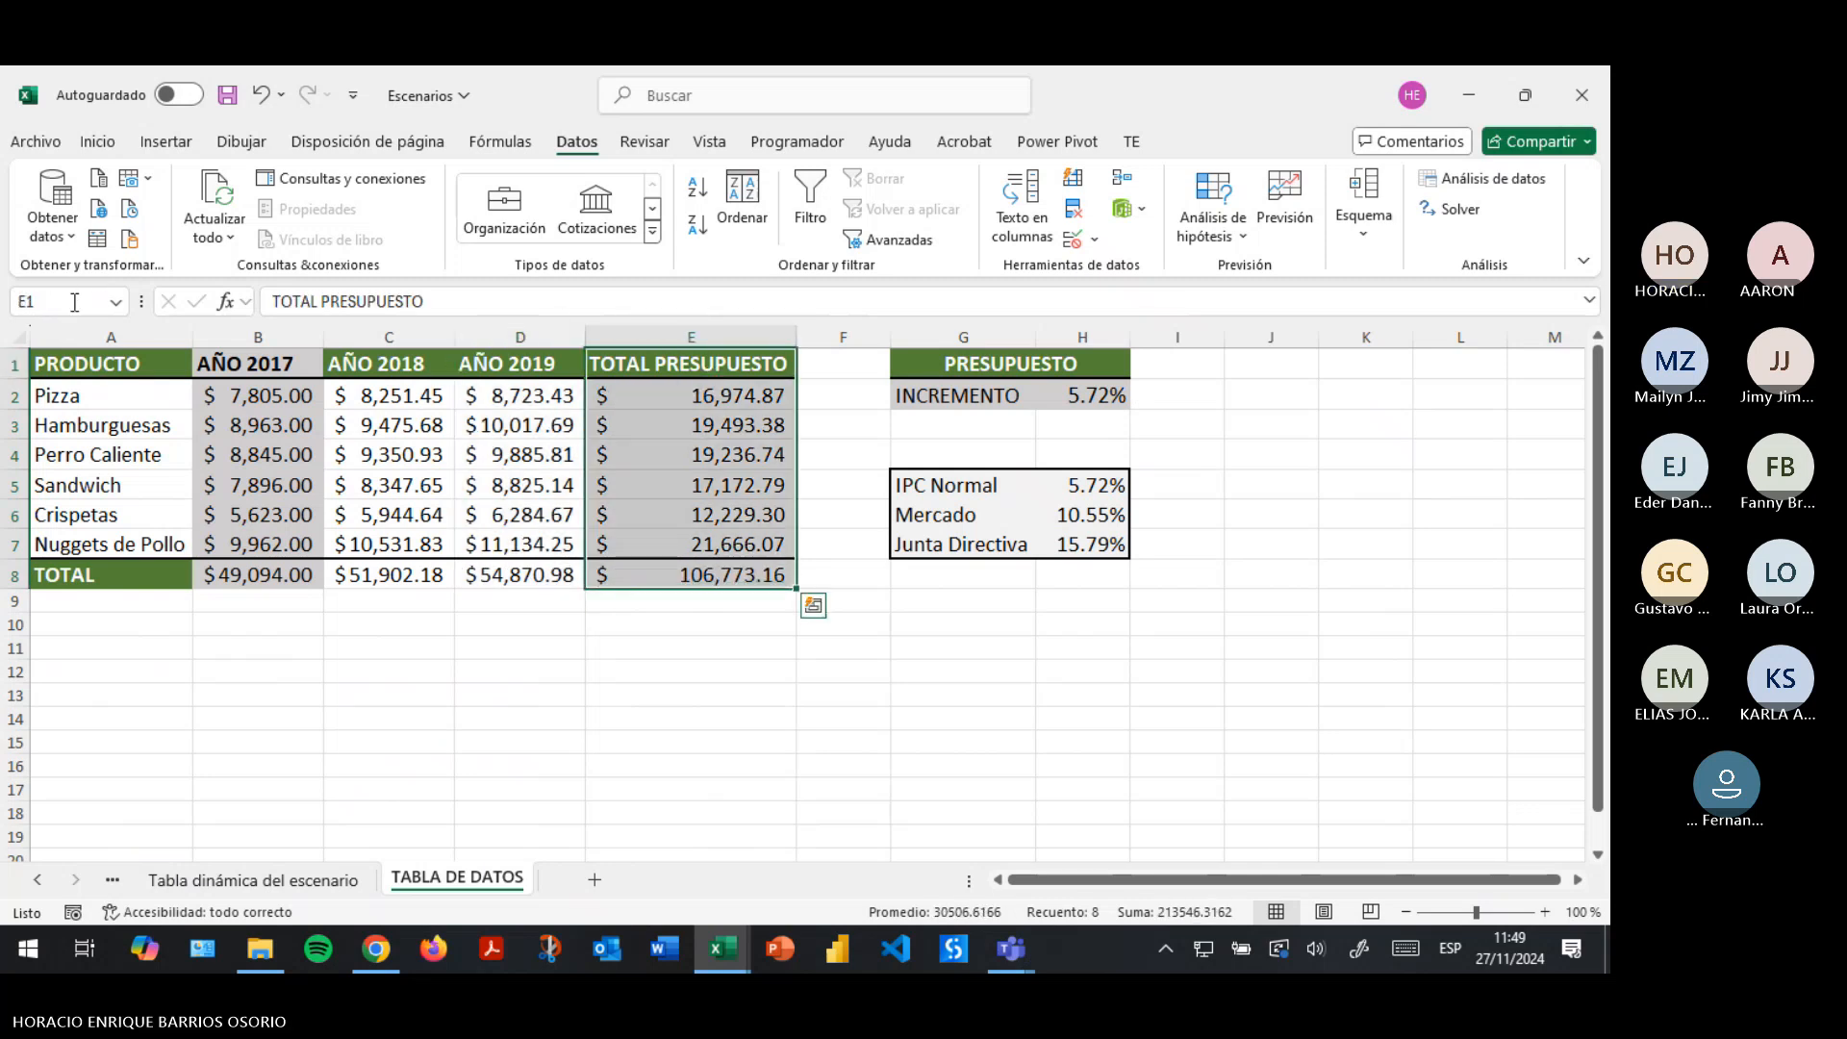
{"action": "left_click_drag", "start_coordinate": [684, 396], "coordinate": [696, 575]}
{"action": "left_click", "coordinate": [62, 292]}
{"action": "type", "text": "Total"}
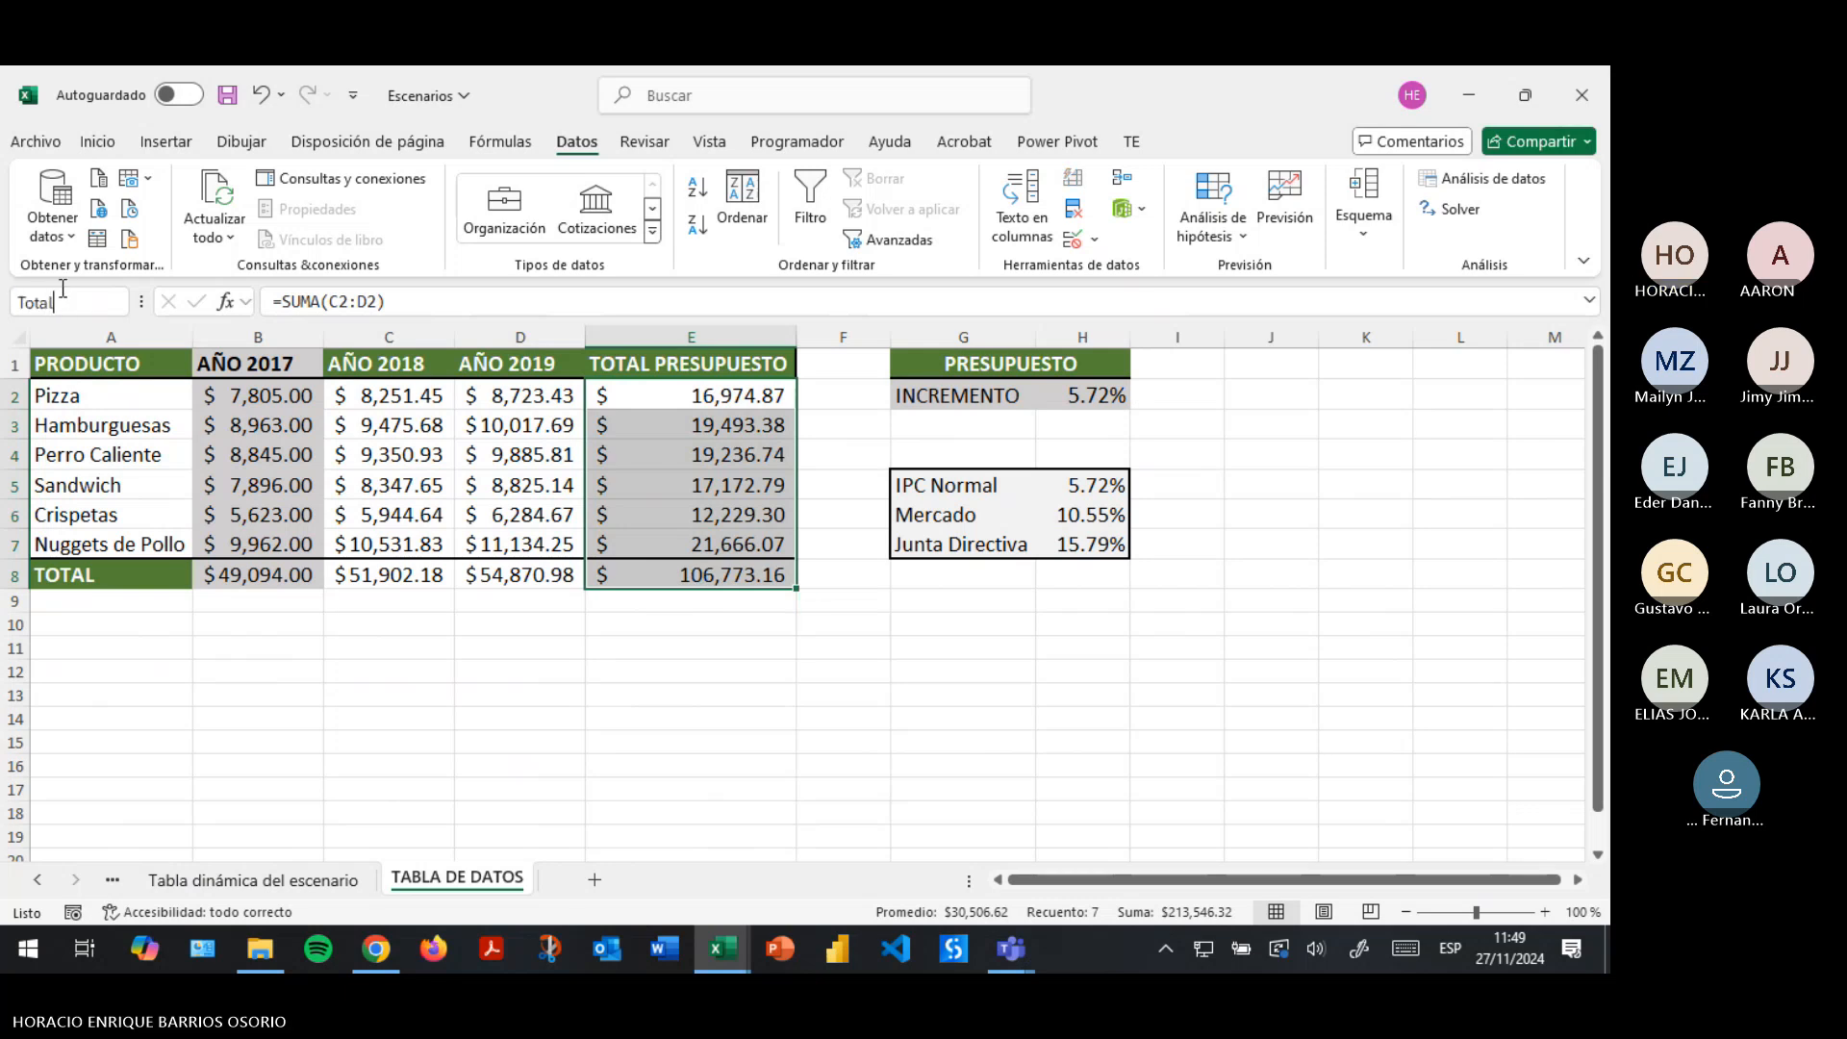
{"action": "type", "text": "Presupuesto"}
{"action": "key", "text": "Return"}
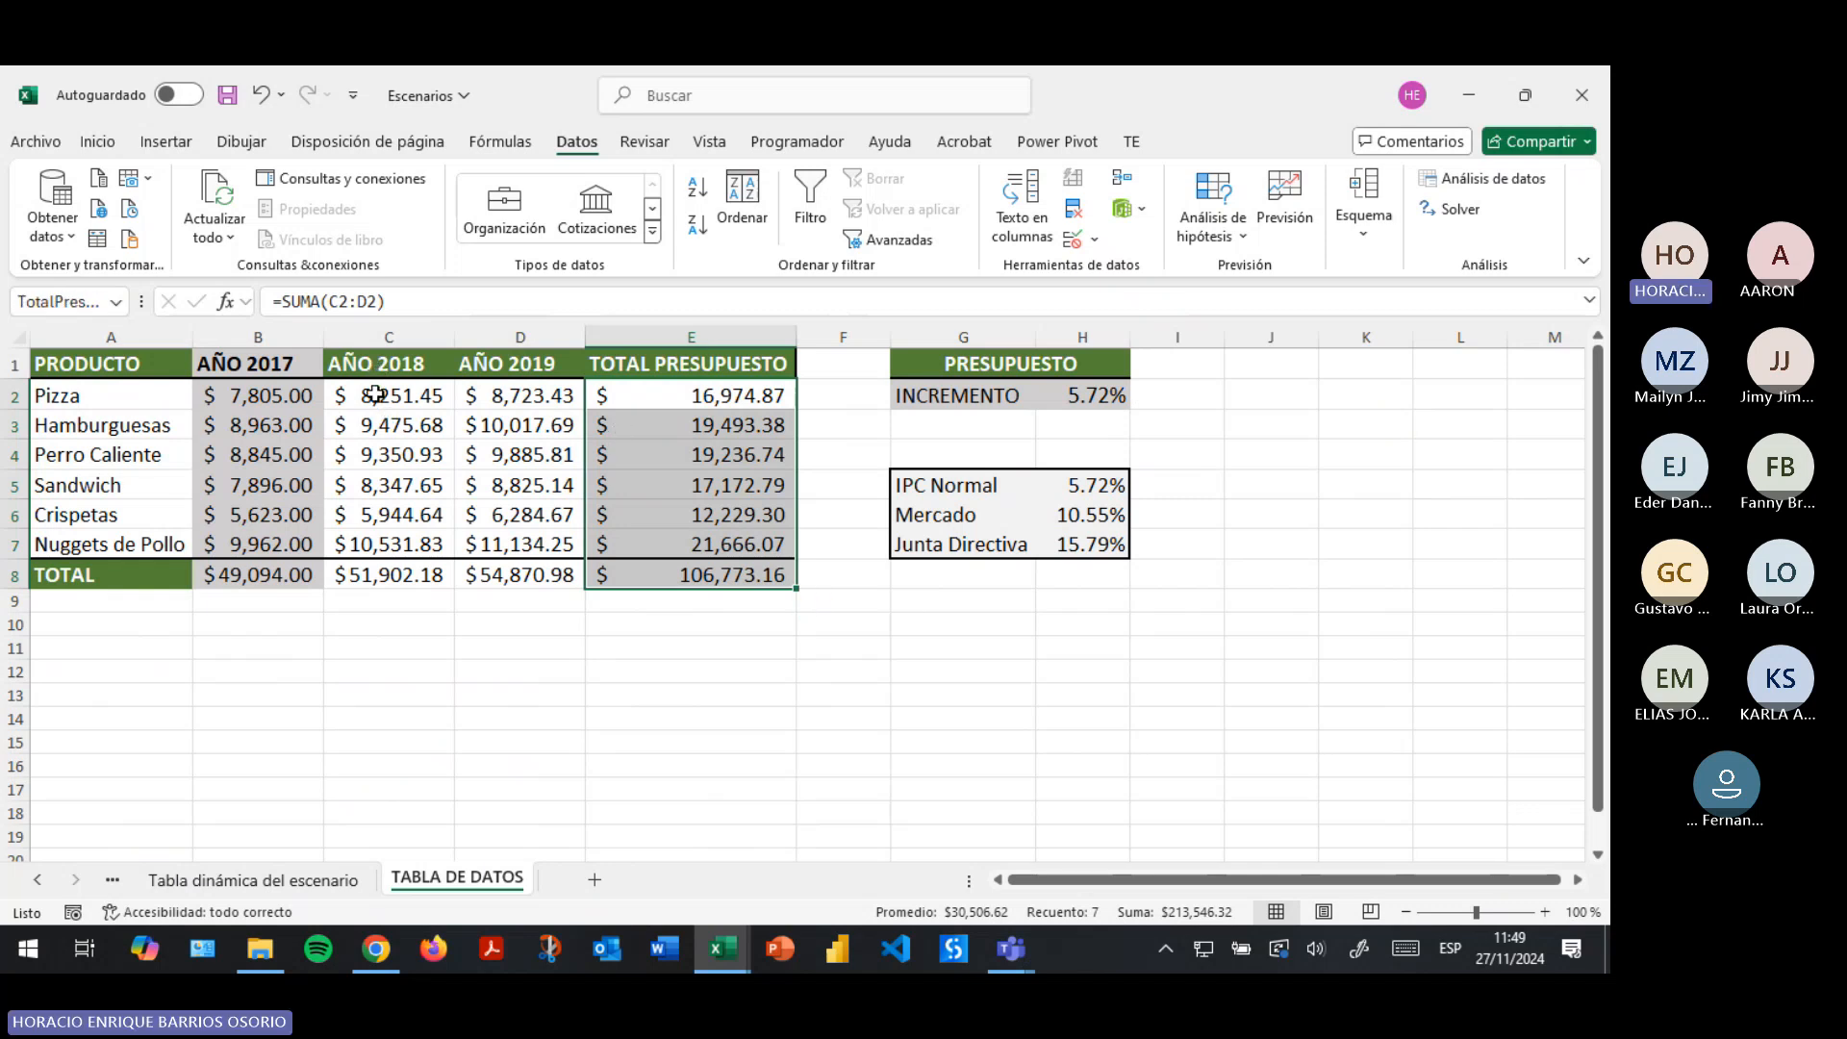
Generate another scenario pivot table report from the Scenario Manager with C1:E8 as its result cells.
{"action": "left_click_drag", "start_coordinate": [375, 371], "coordinate": [751, 574]}
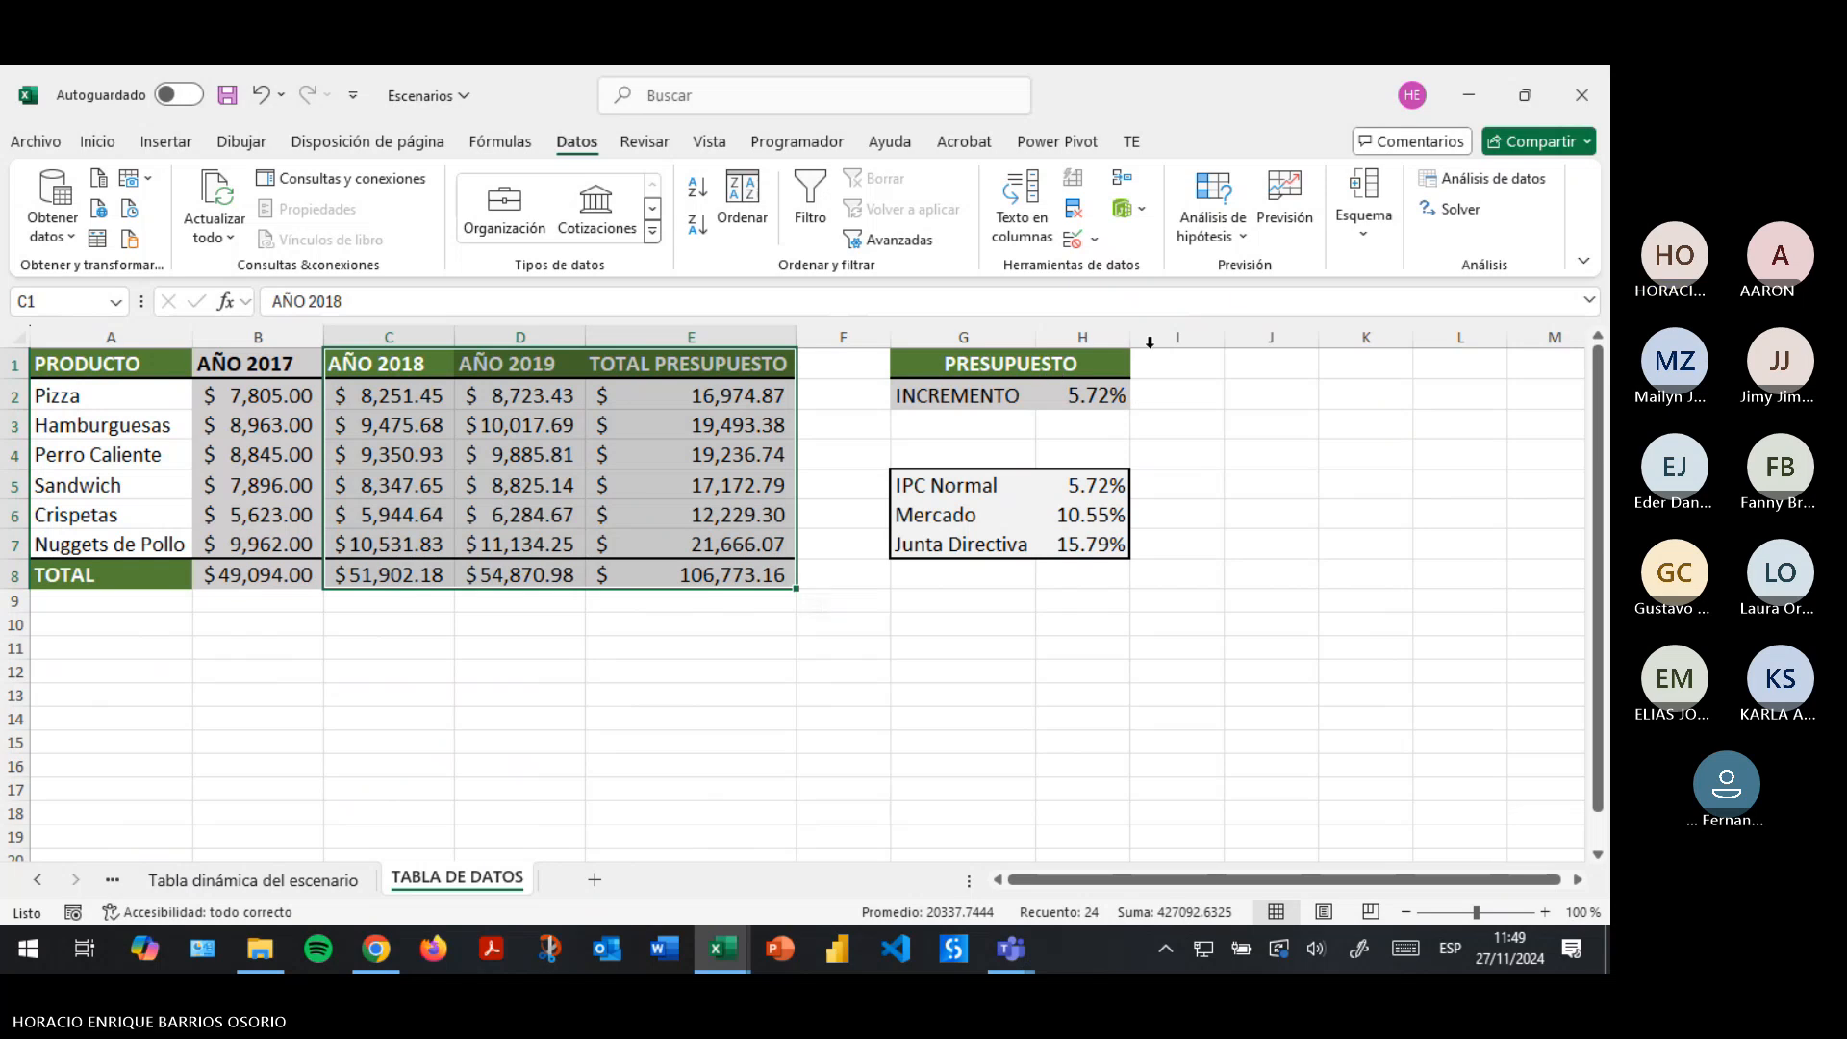
{"action": "left_click", "coordinate": [1212, 221]}
{"action": "left_click", "coordinate": [1258, 279]}
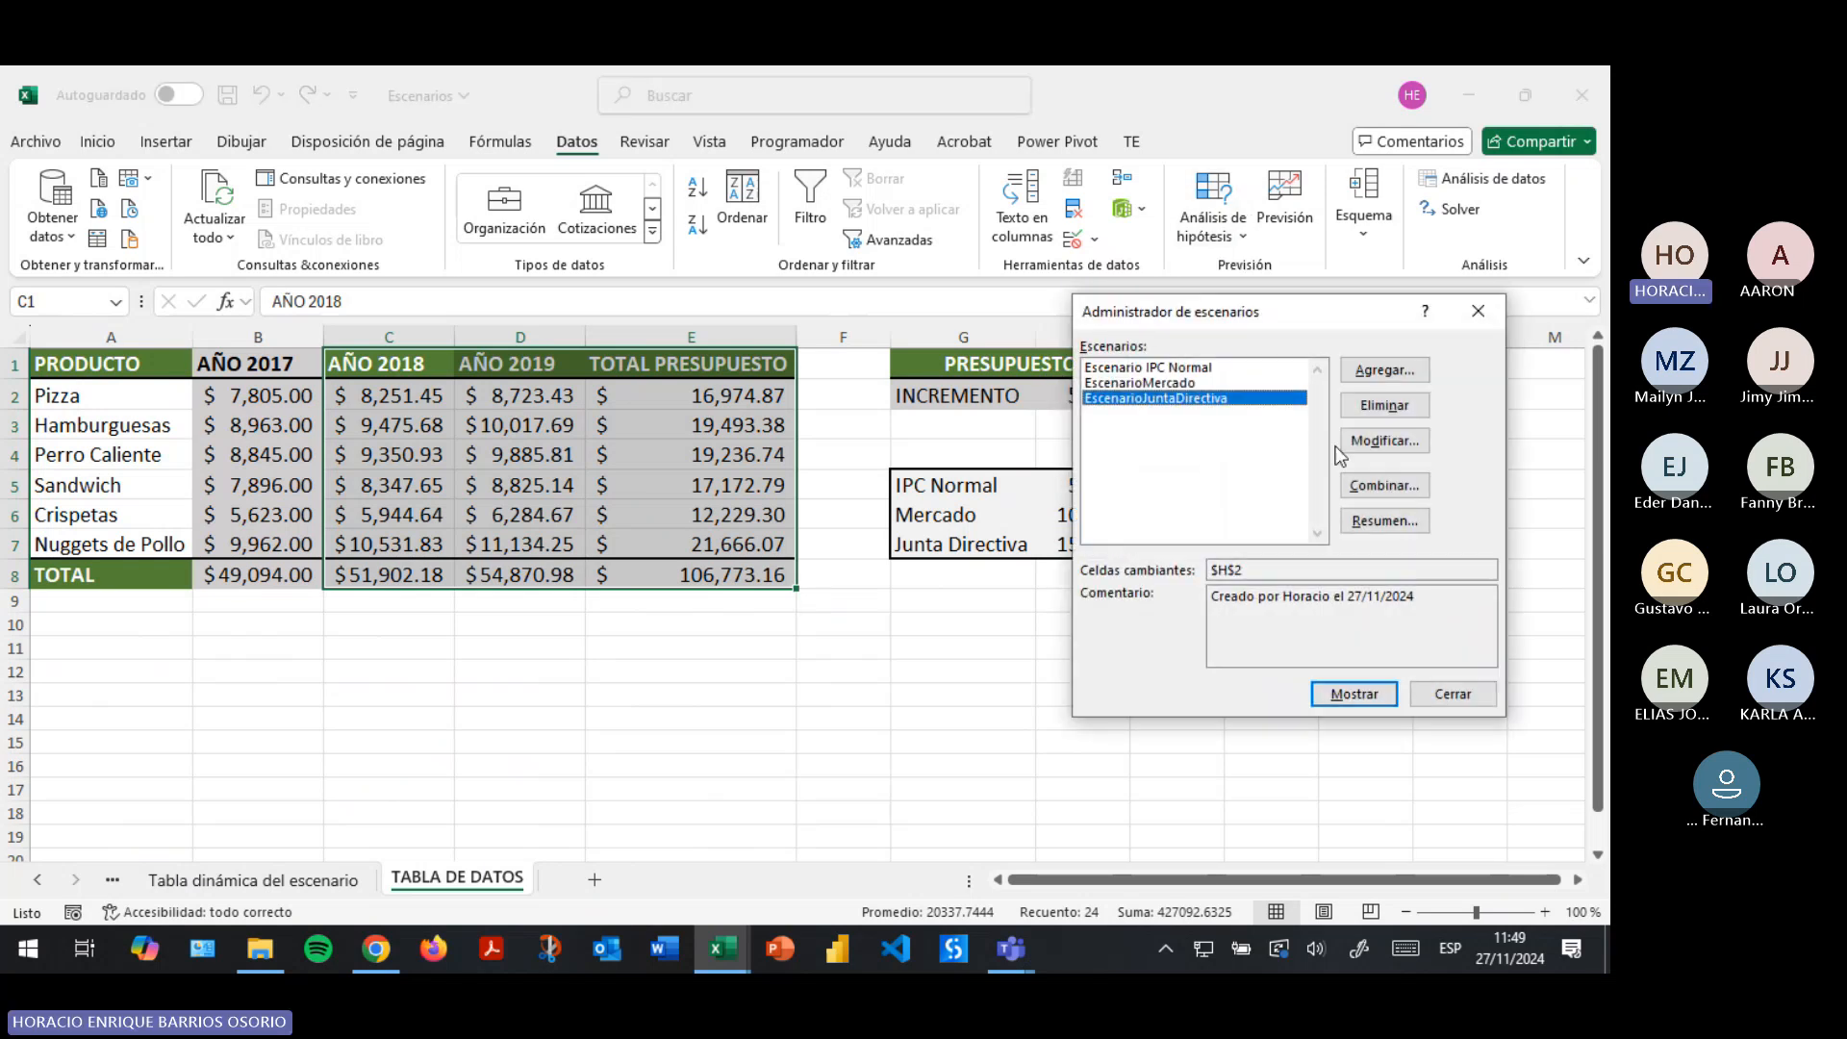
{"action": "left_click", "coordinate": [1385, 520]}
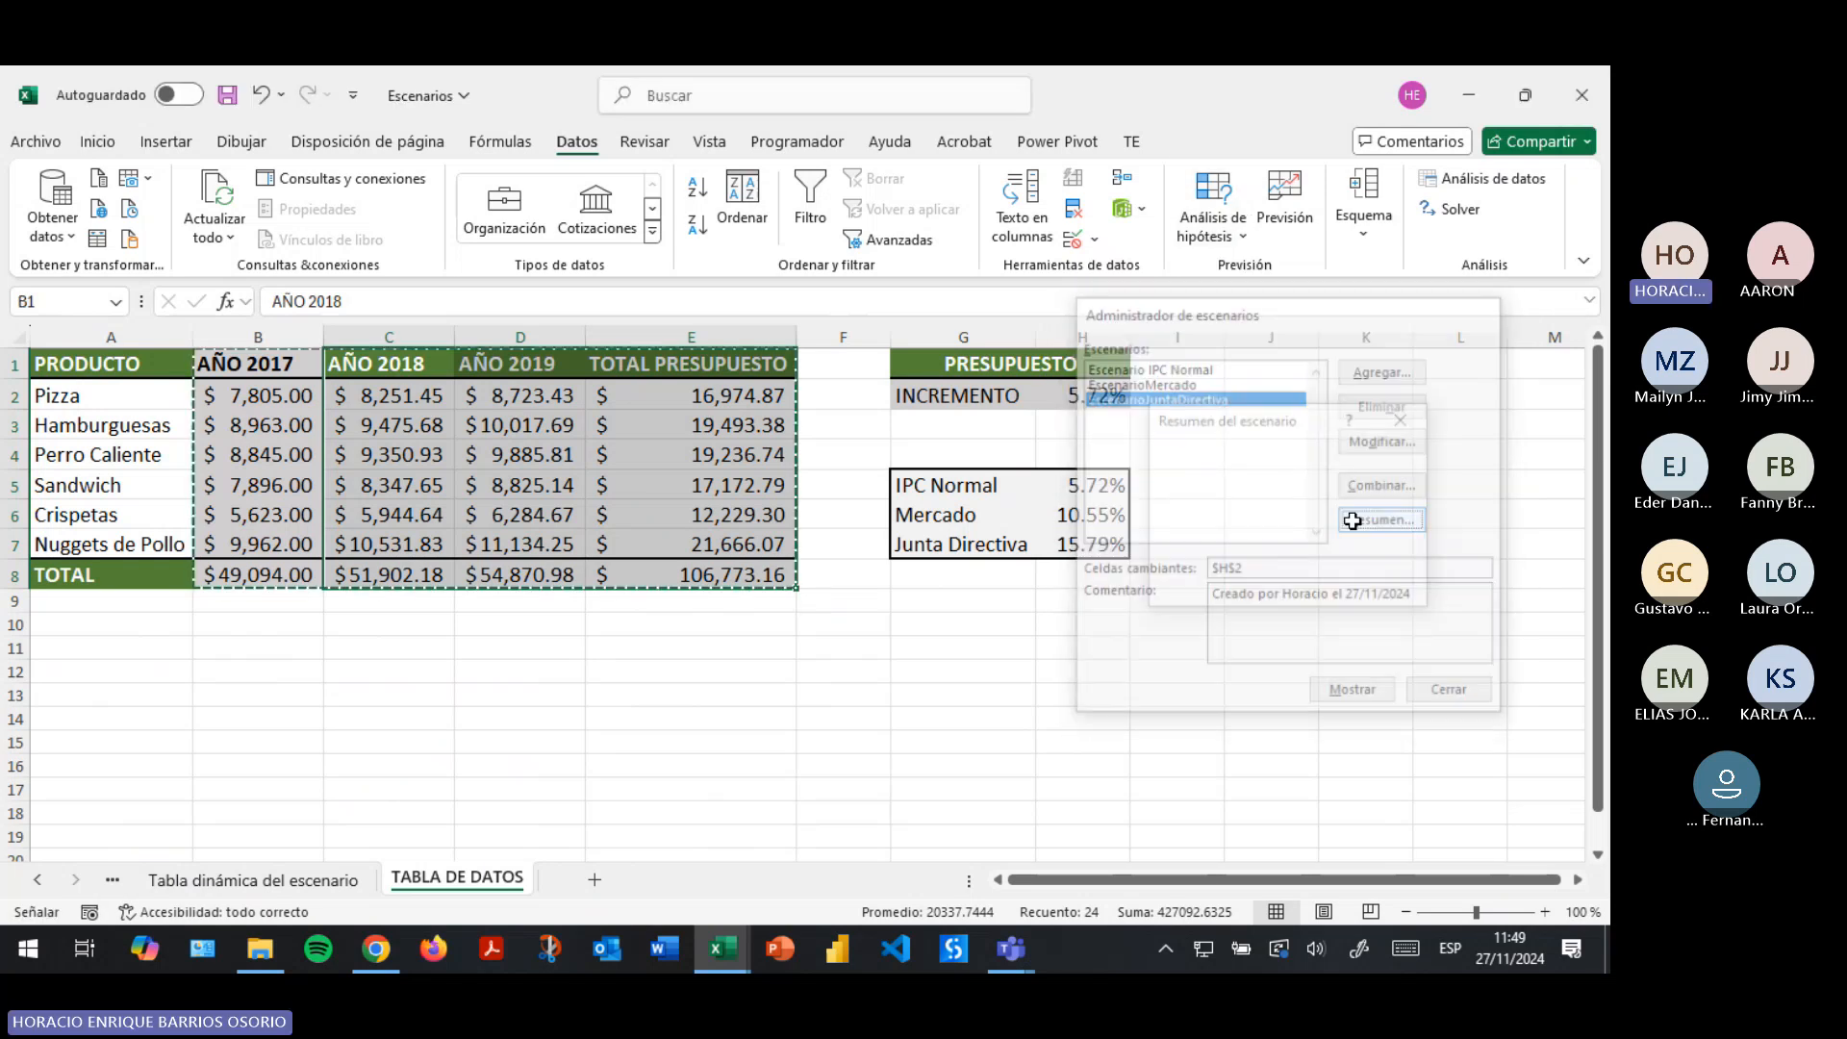
{"action": "left_click_drag", "start_coordinate": [385, 370], "coordinate": [722, 567]}
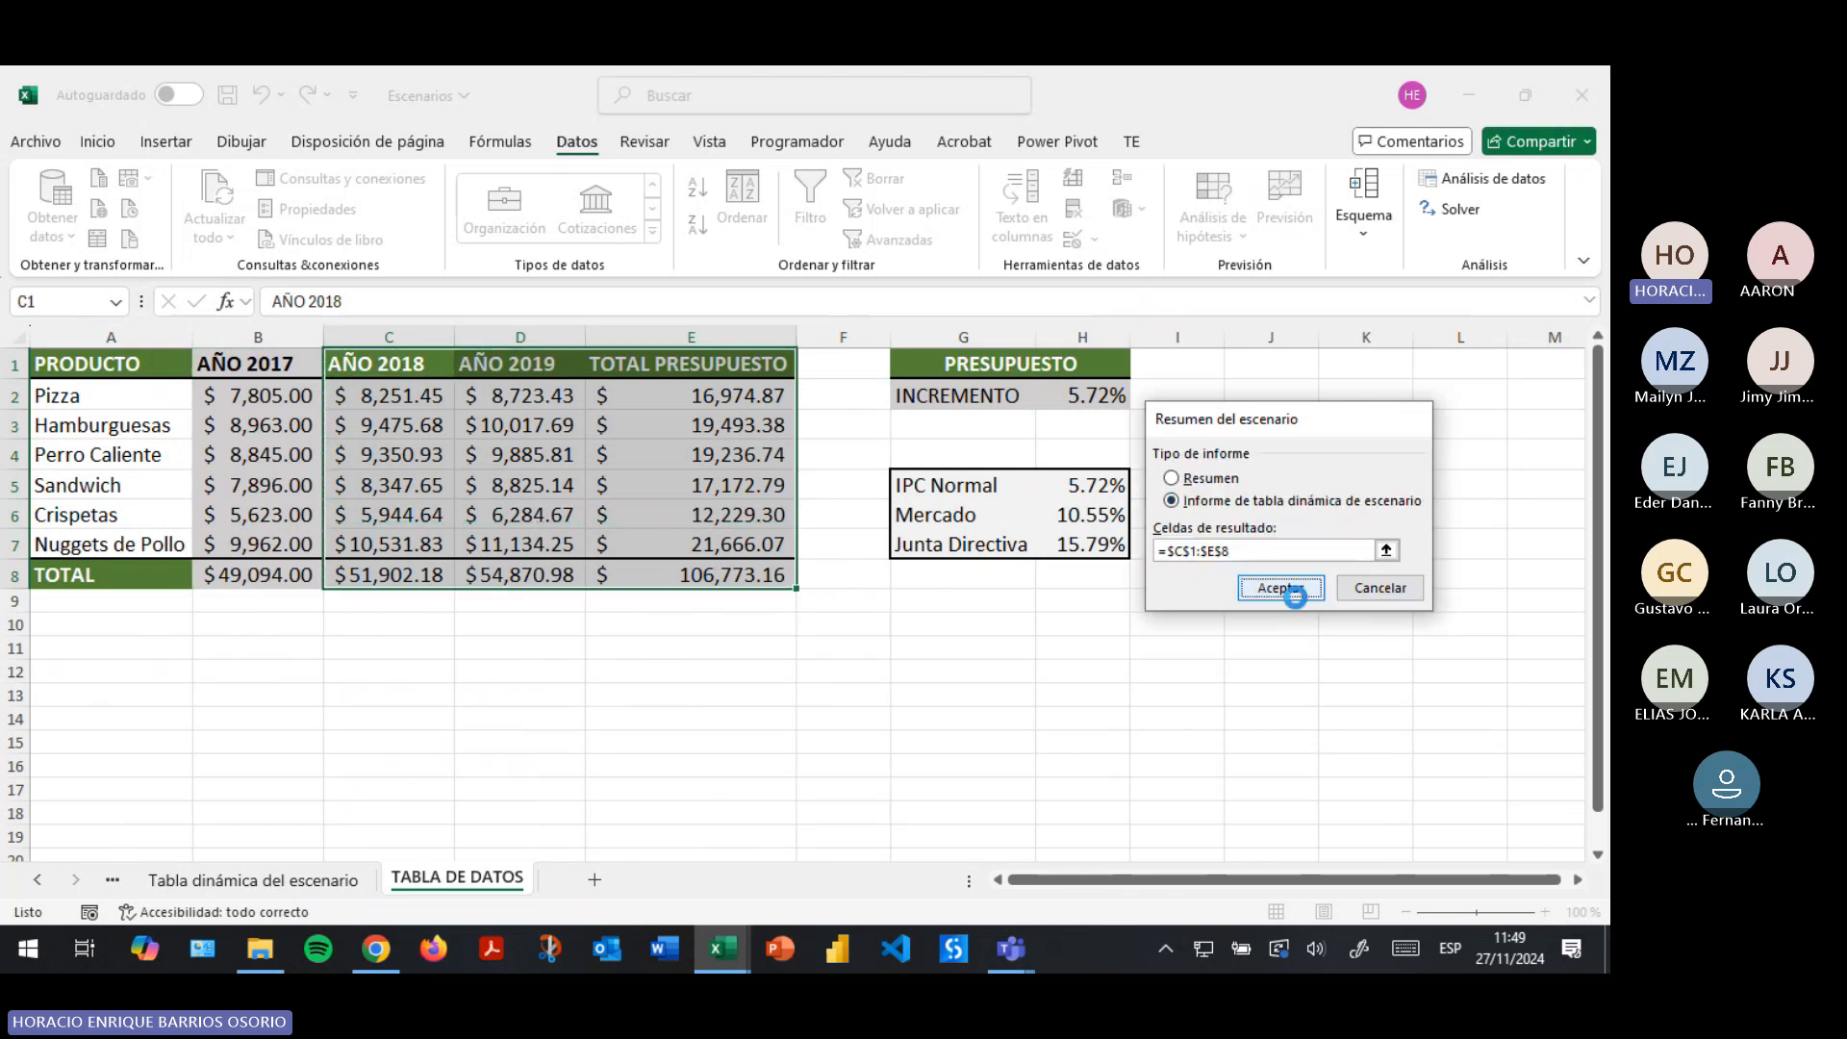
{"action": "left_click", "coordinate": [1280, 588]}
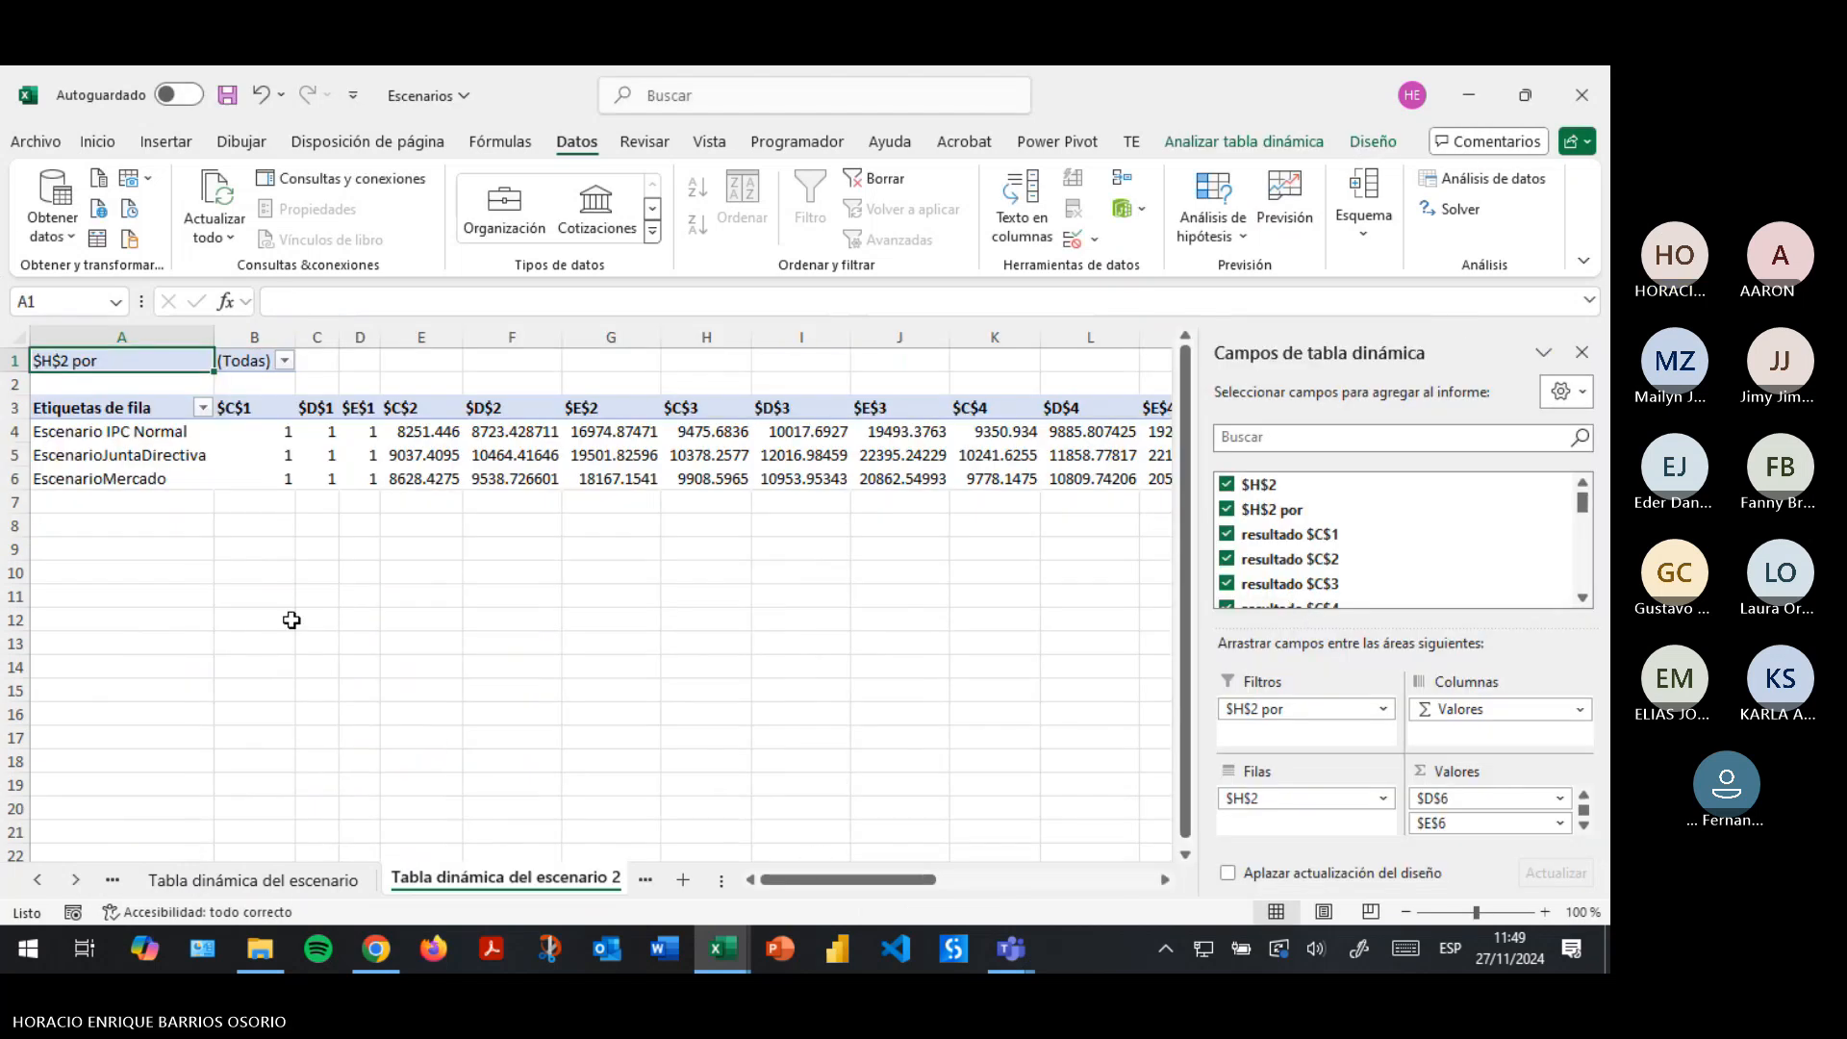
Examine the result-cell column headings of the new scenario pivot table report.
{"action": "mouse_move", "coordinate": [882, 868]}
{"action": "left_mouse_down"}
{"action": "mouse_move", "coordinate": [1127, 863]}
{"action": "mouse_move", "coordinate": [847, 871]}
{"action": "left_mouse_up"}
{"action": "left_click", "coordinate": [577, 541]}
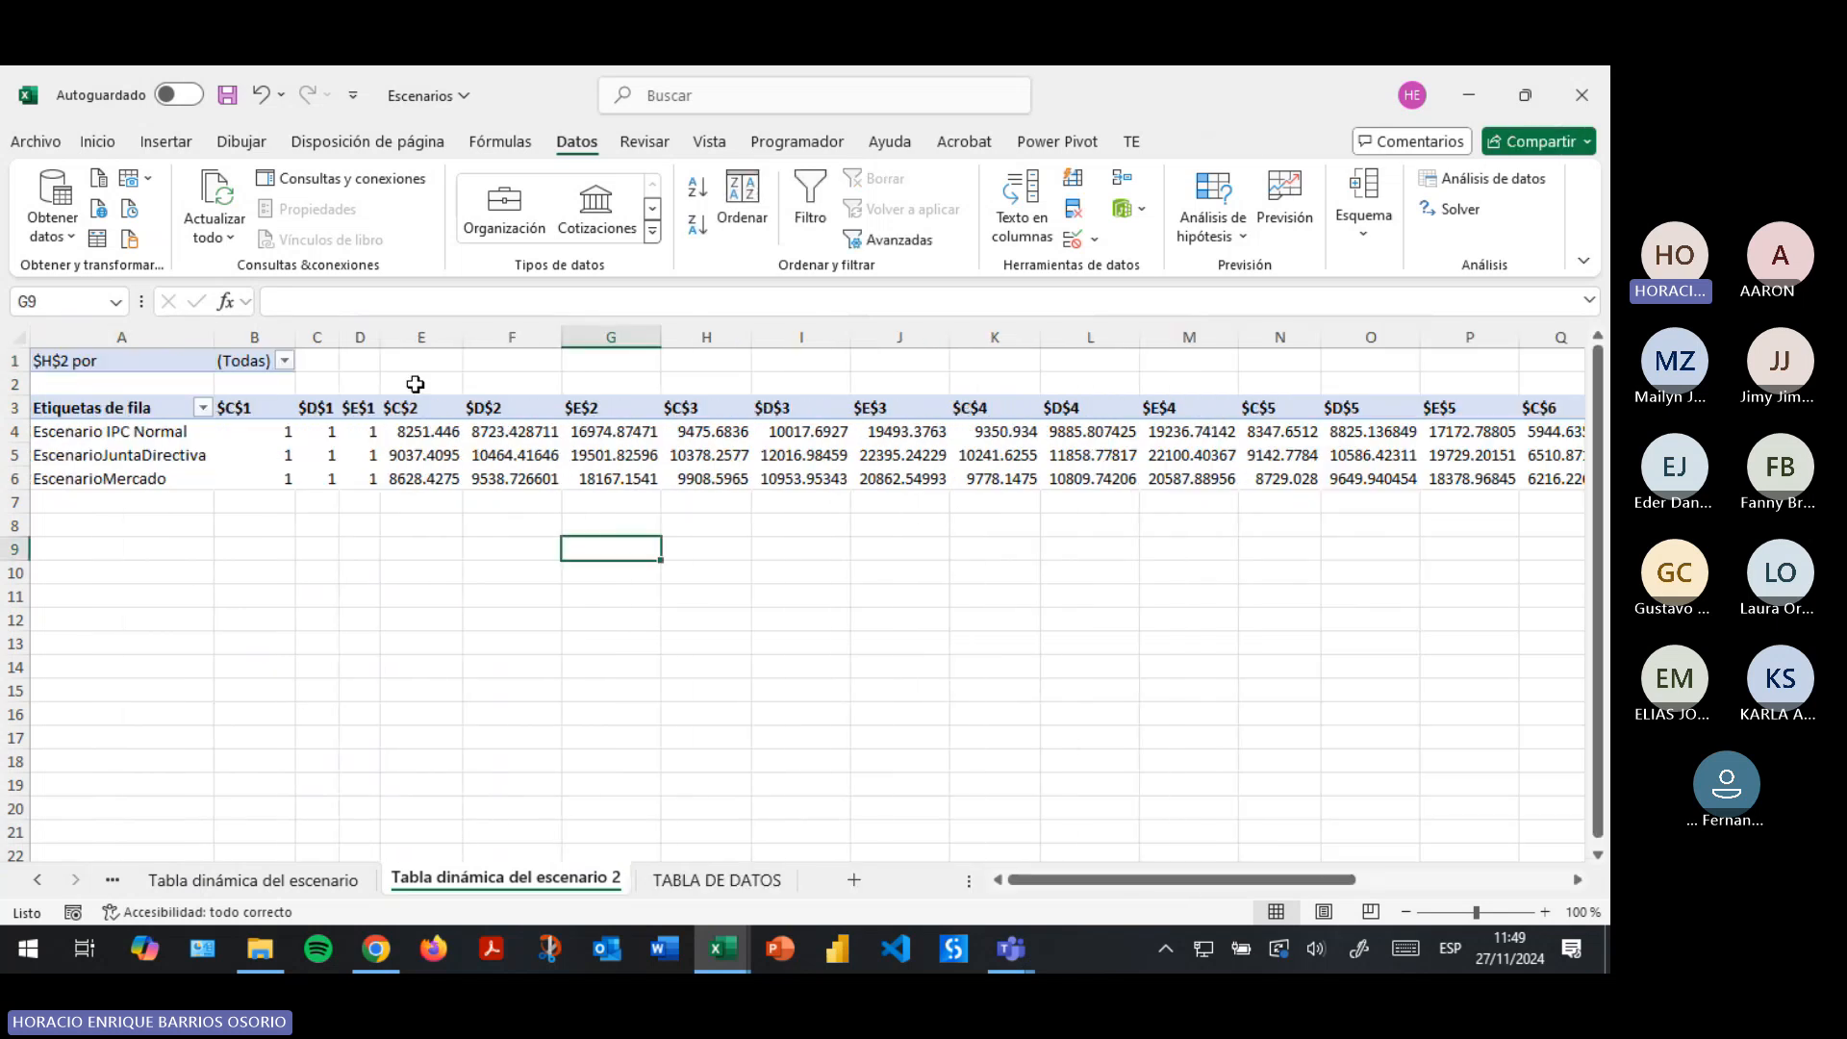
{"action": "left_click", "coordinate": [639, 412]}
{"action": "left_click", "coordinate": [1097, 408]}
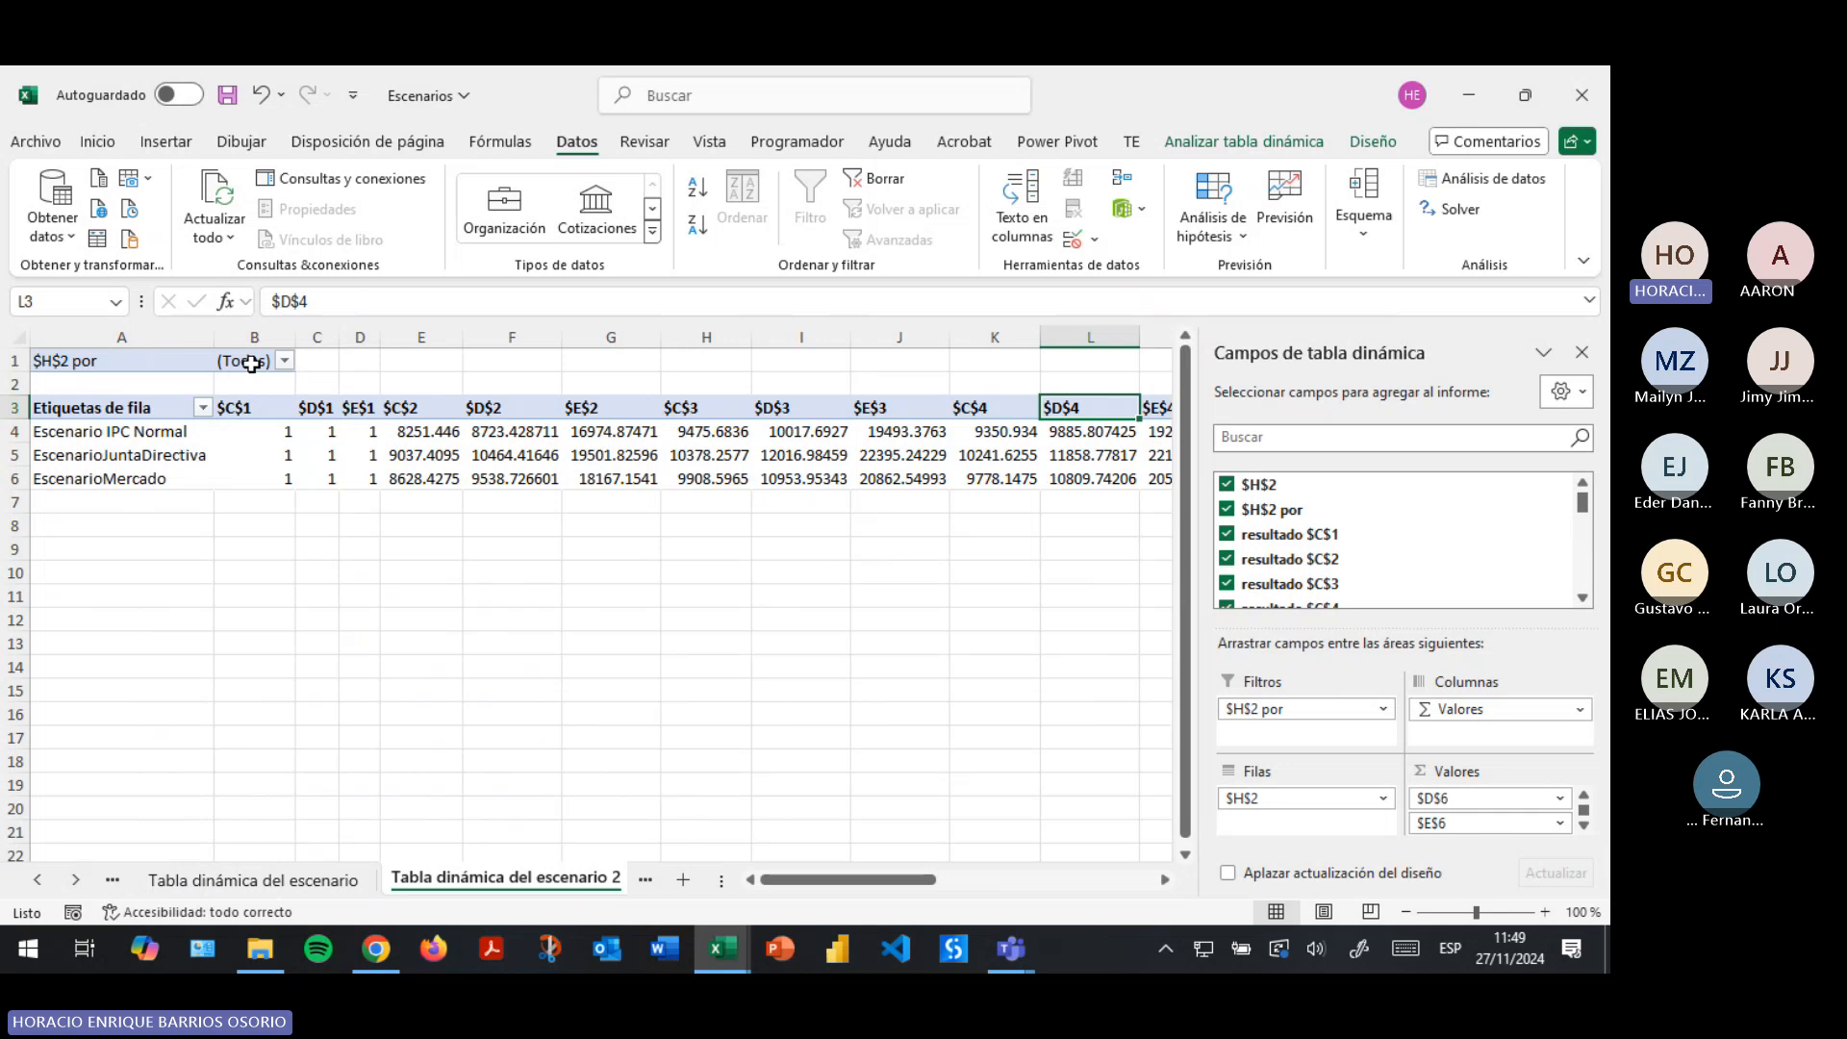
Filter the new pivot table report's "$H$2 por" field to the listed scenario author.
{"action": "left_click", "coordinate": [285, 361]}
{"action": "left_click", "coordinate": [285, 362]}
{"action": "left_click", "coordinate": [283, 362]}
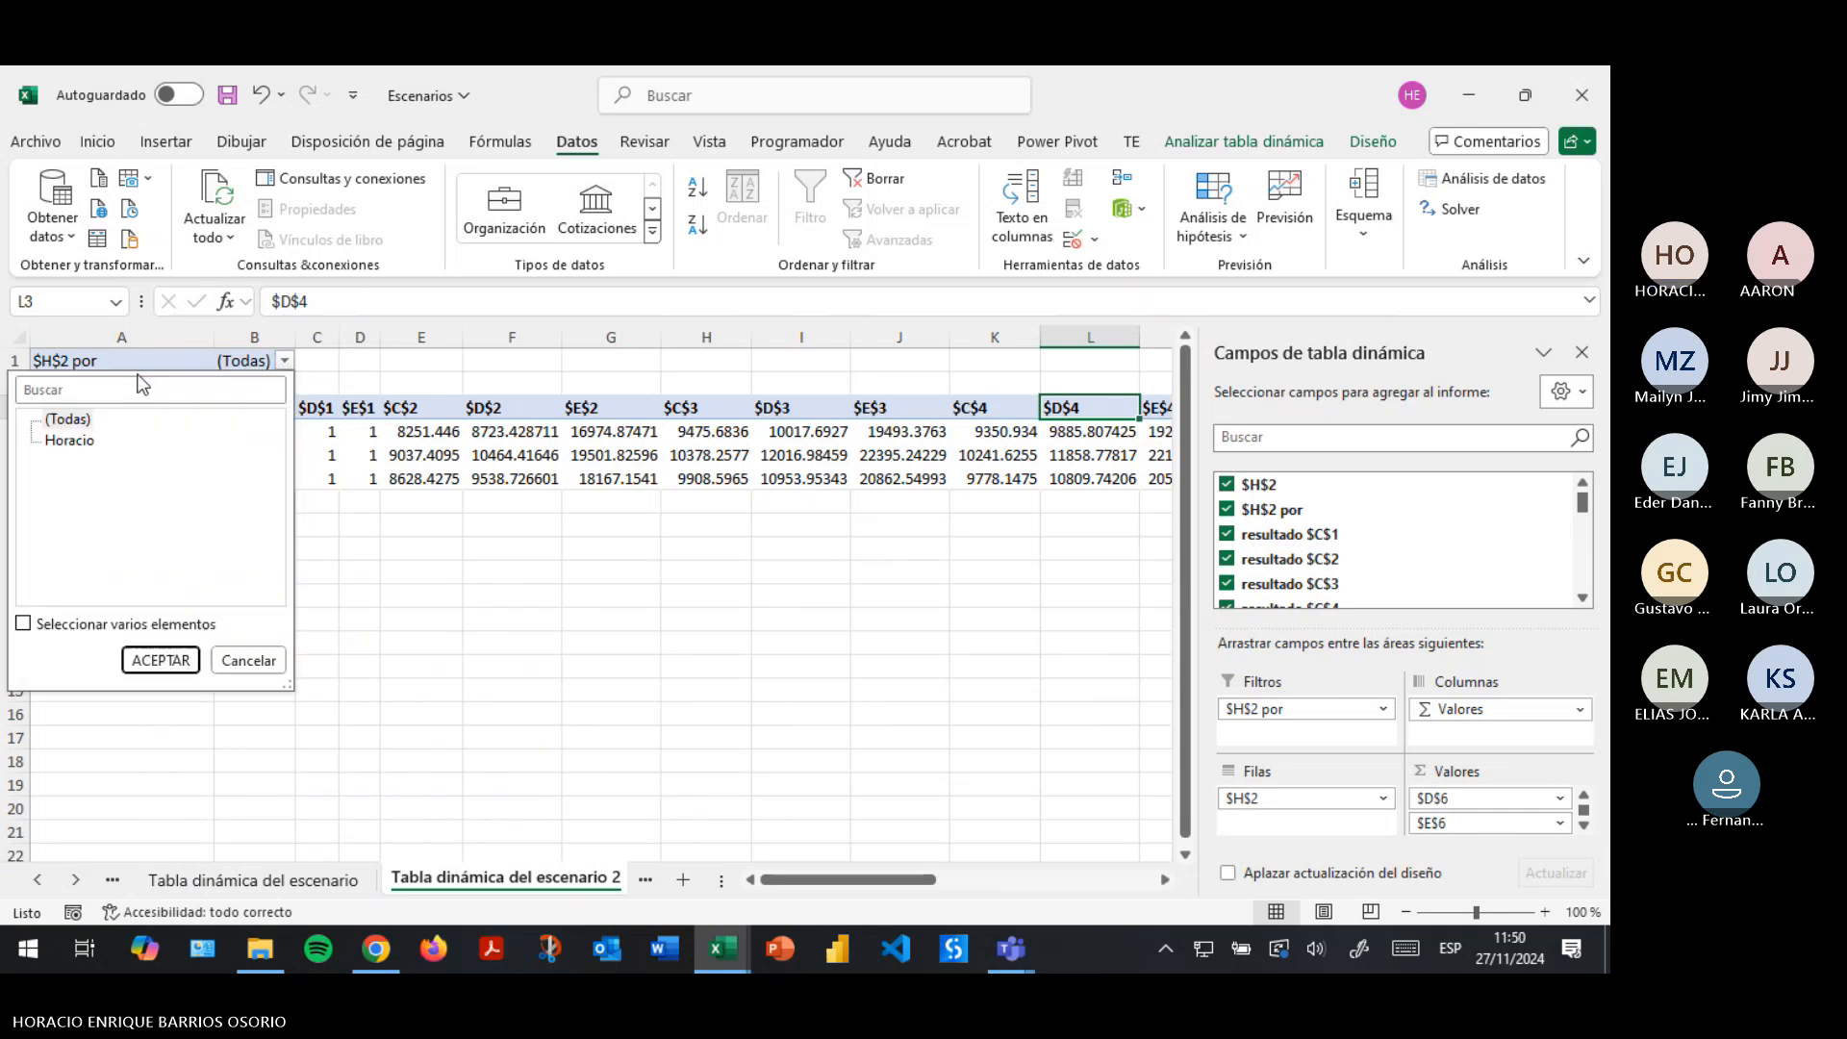
{"action": "left_click", "coordinate": [66, 440]}
{"action": "left_click", "coordinate": [166, 662]}
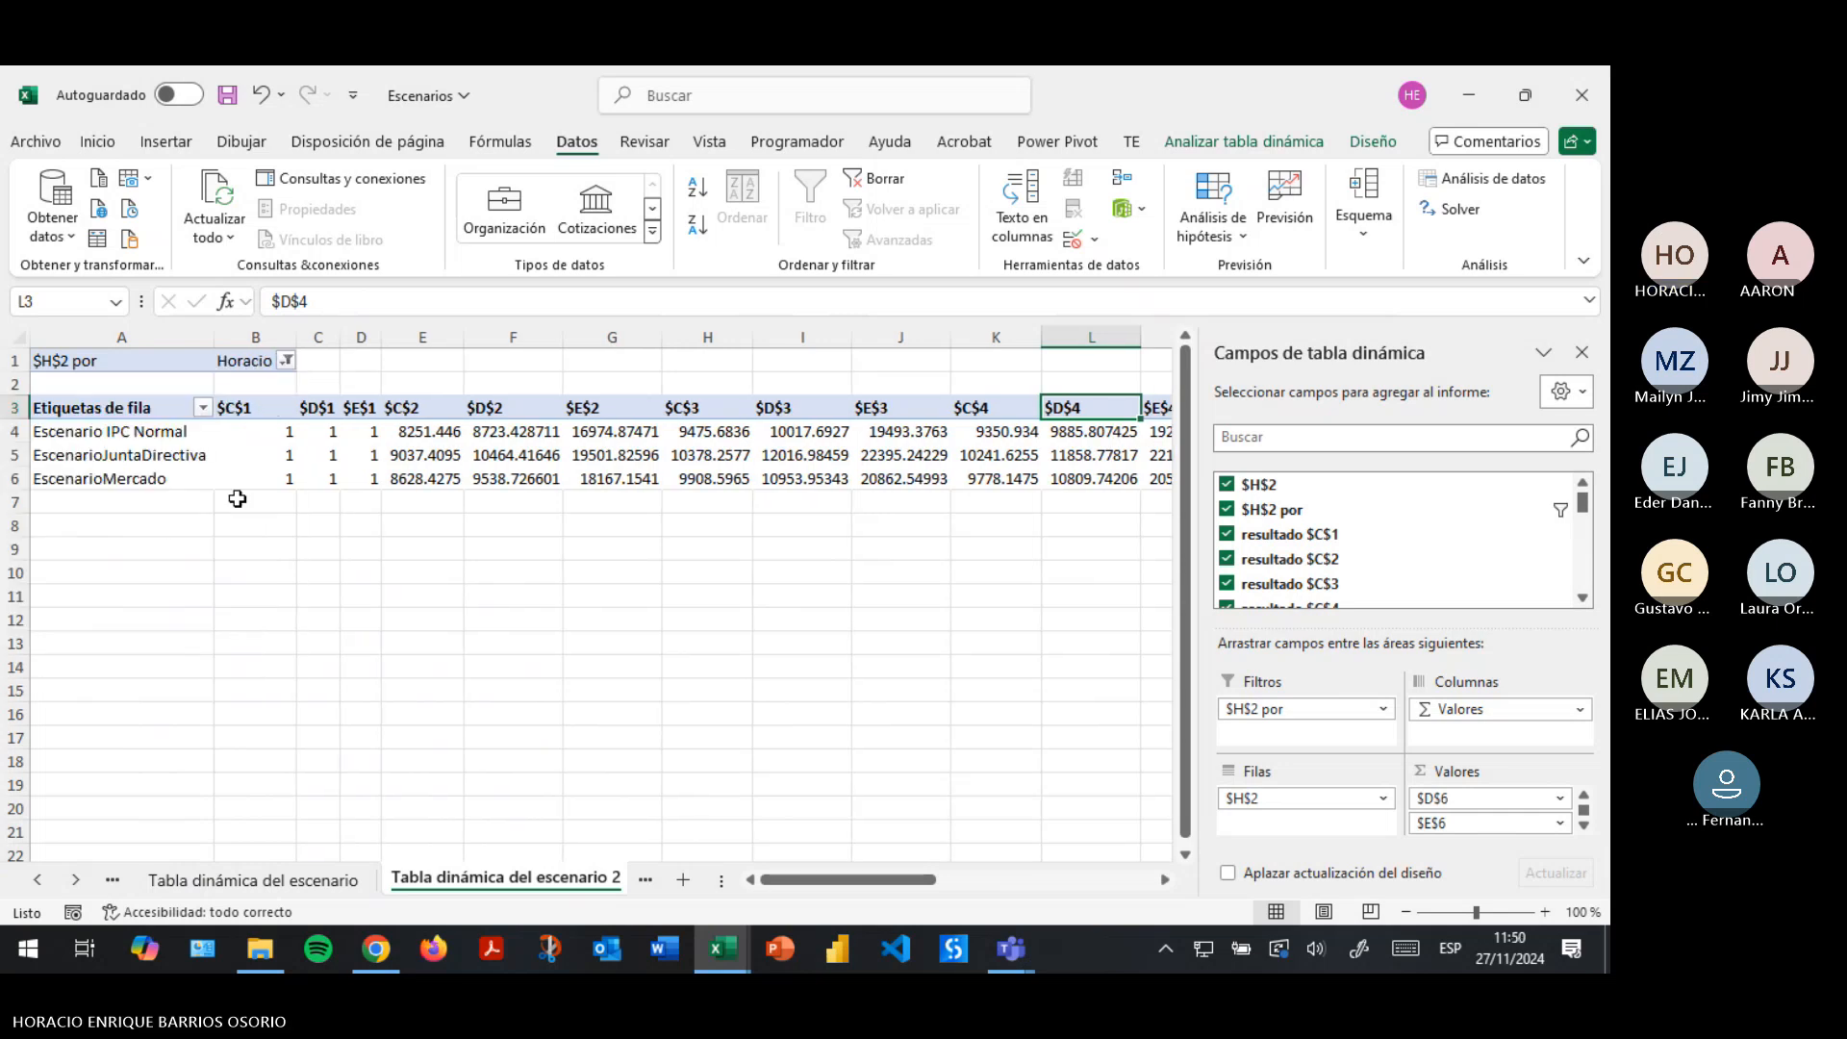
Reset the second scenario pivot table's "$H$2 por" report filter to (Todas).
{"action": "left_click", "coordinate": [282, 363]}
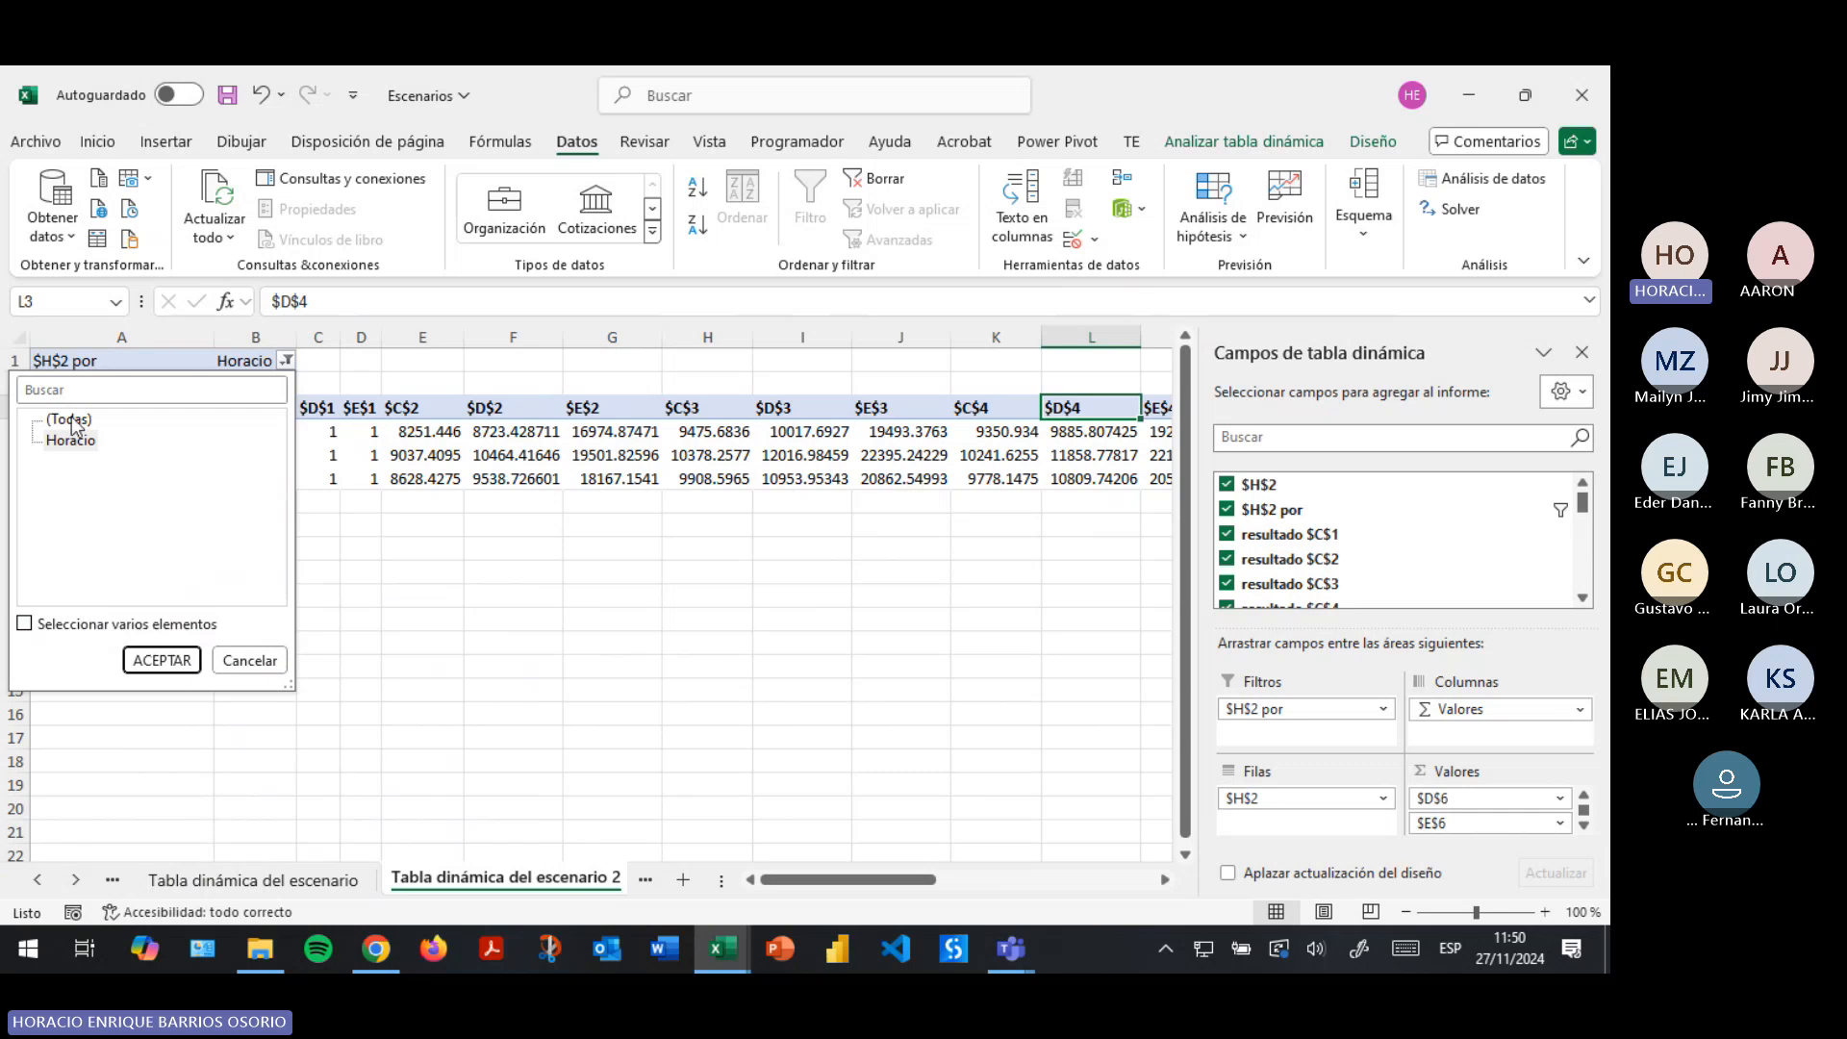
{"action": "left_click", "coordinate": [72, 422]}
{"action": "left_click", "coordinate": [162, 660]}
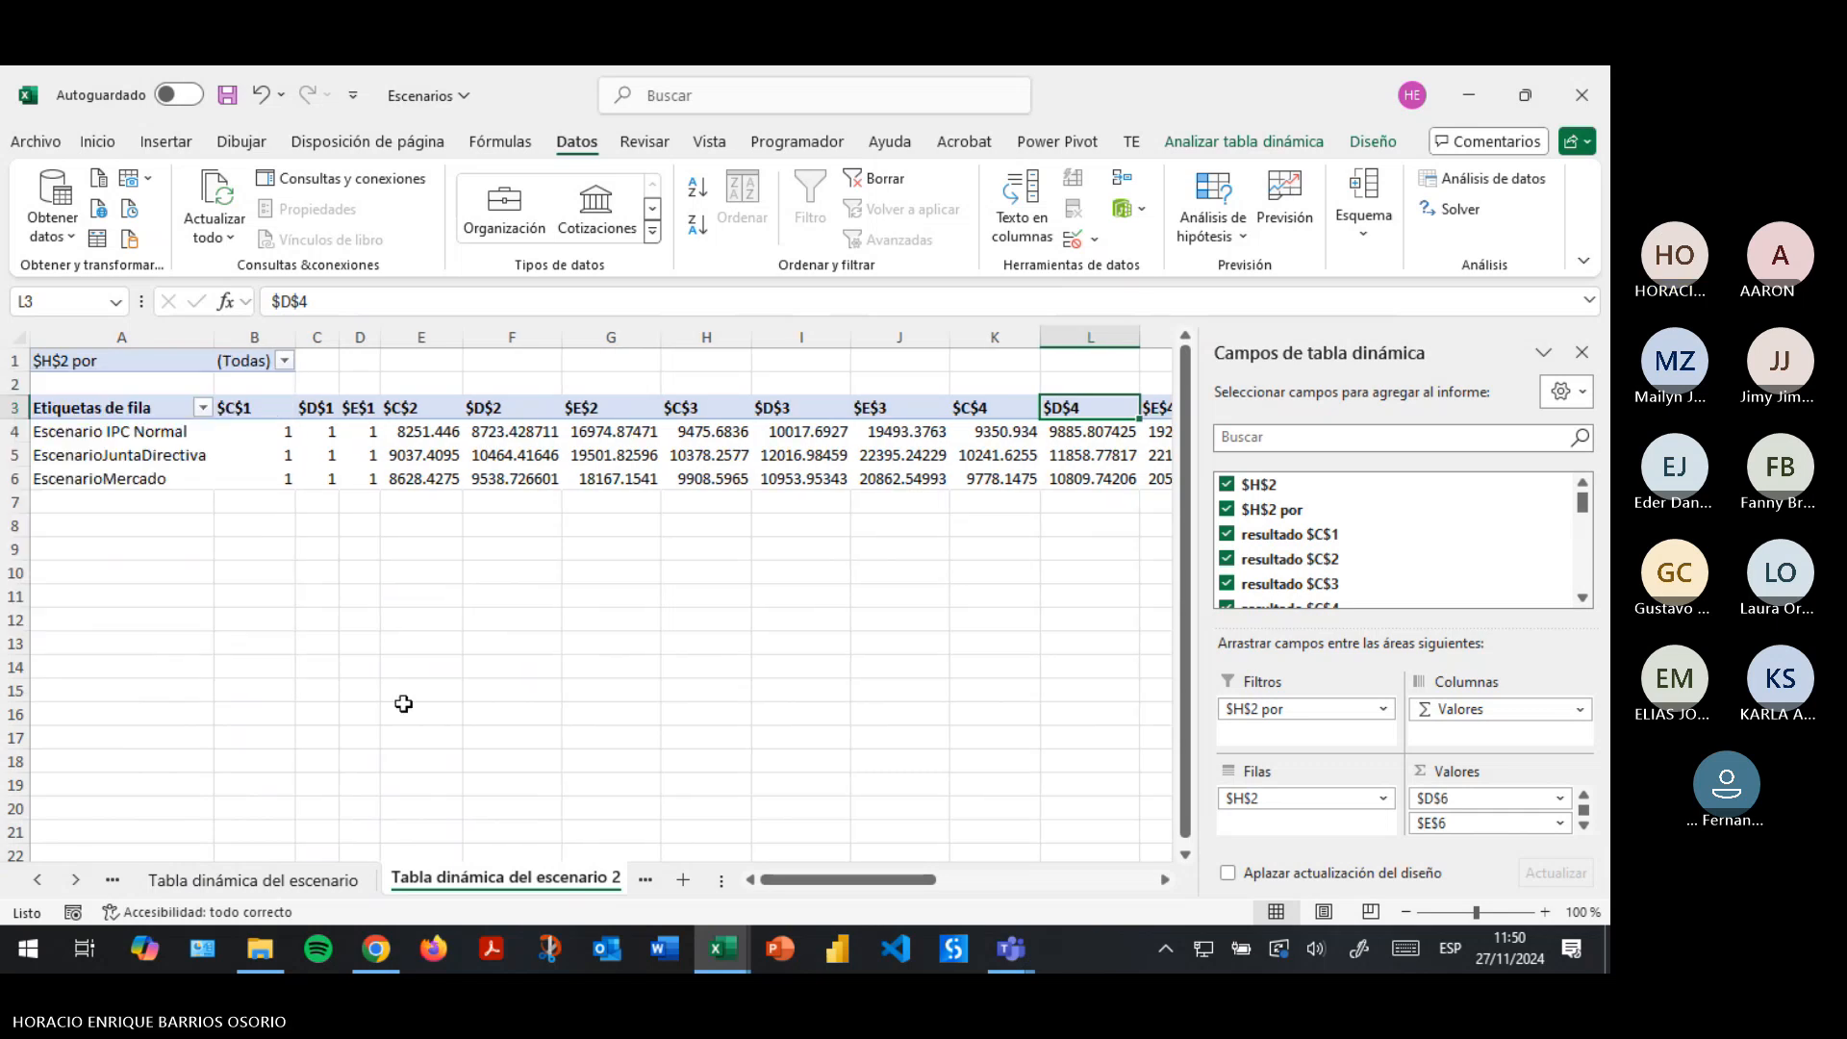
Return to the TABLA DE DATOS sheet, clear the range selection by selecting cell H8, and save the workbook.
{"action": "left_click", "coordinate": [333, 881]}
{"action": "left_click", "coordinate": [647, 881]}
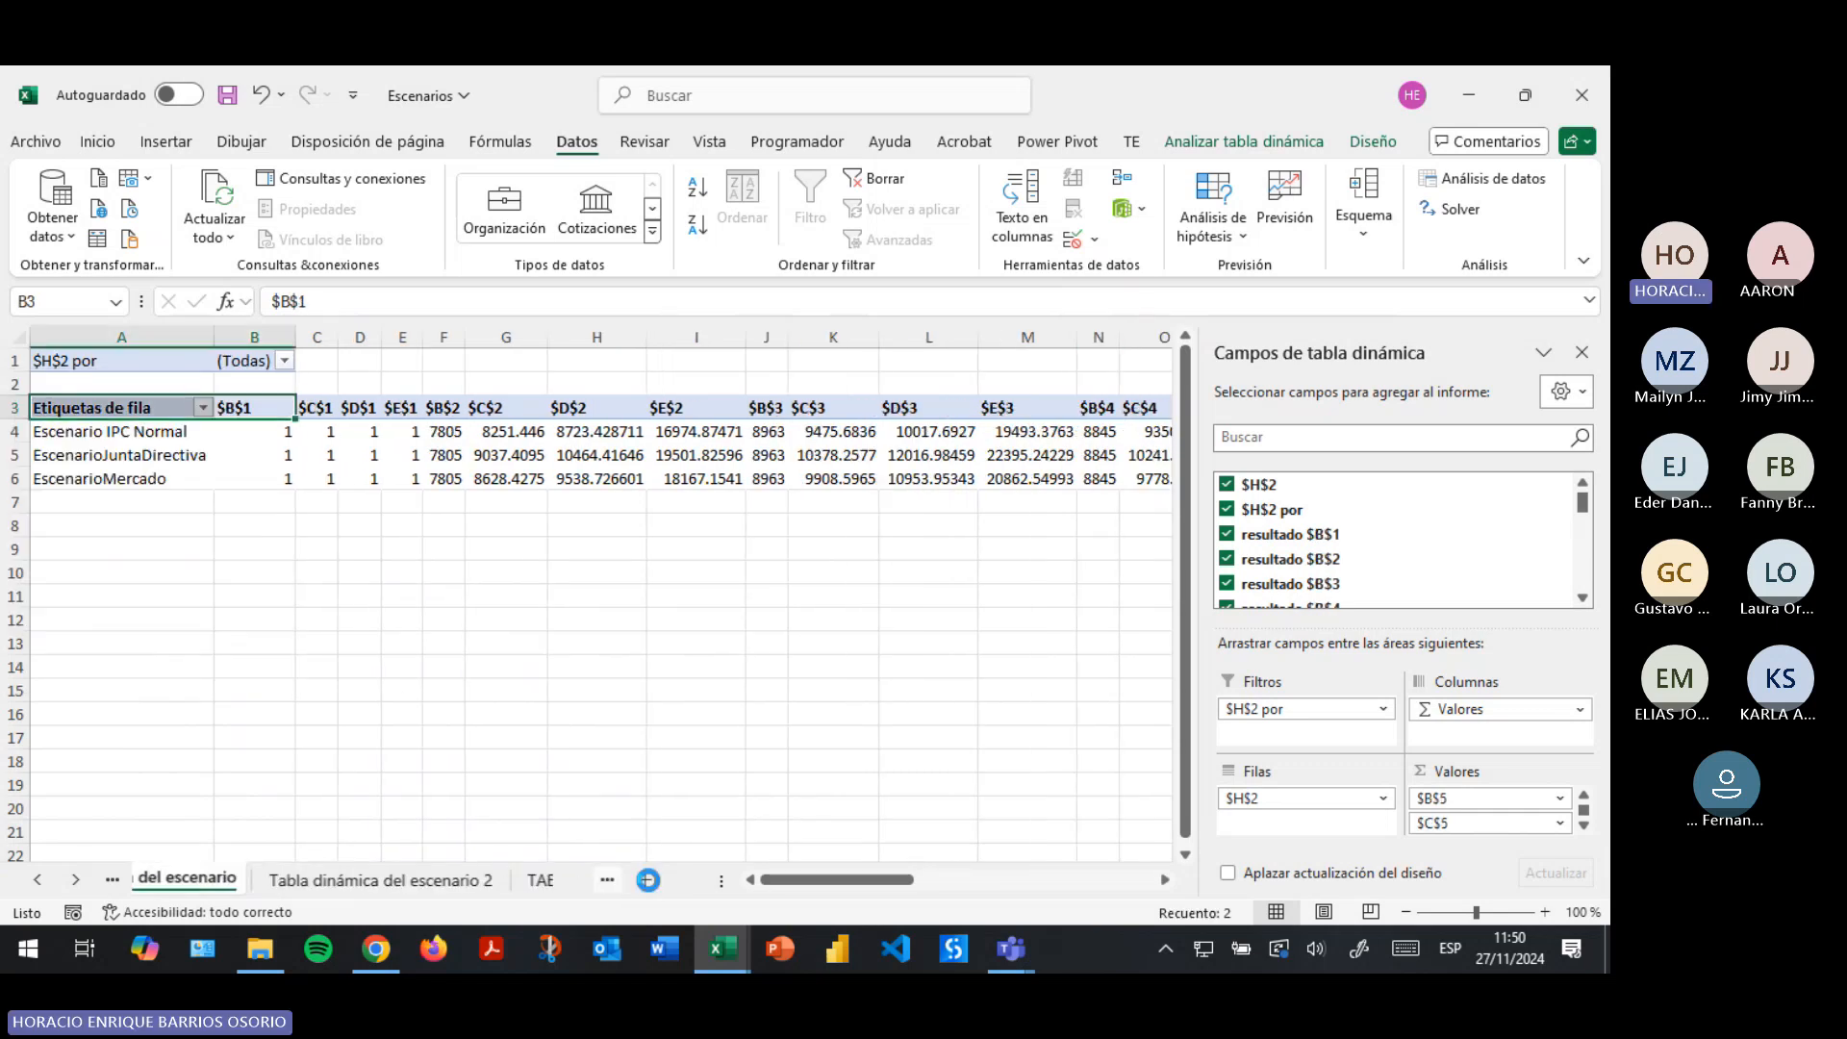
{"action": "left_click", "coordinate": [486, 881]}
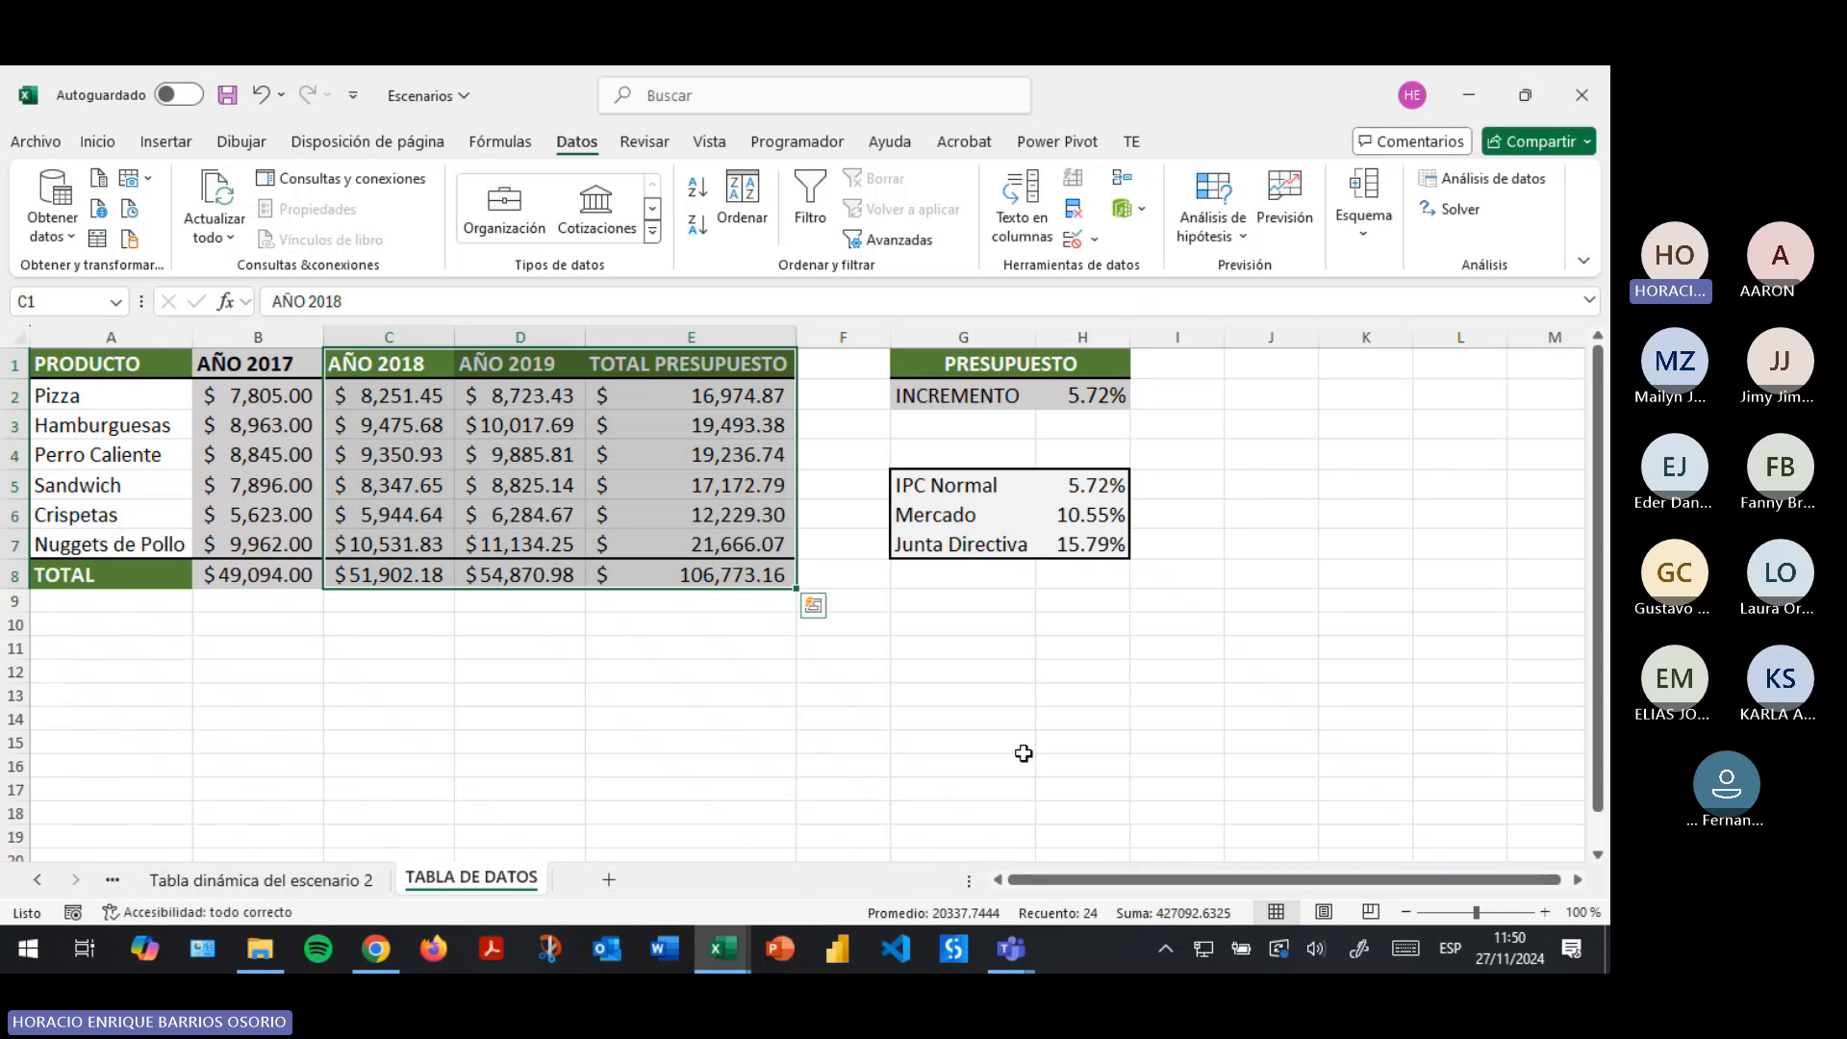
{"action": "left_click", "coordinate": [1112, 572]}
{"action": "left_click", "coordinate": [225, 95]}
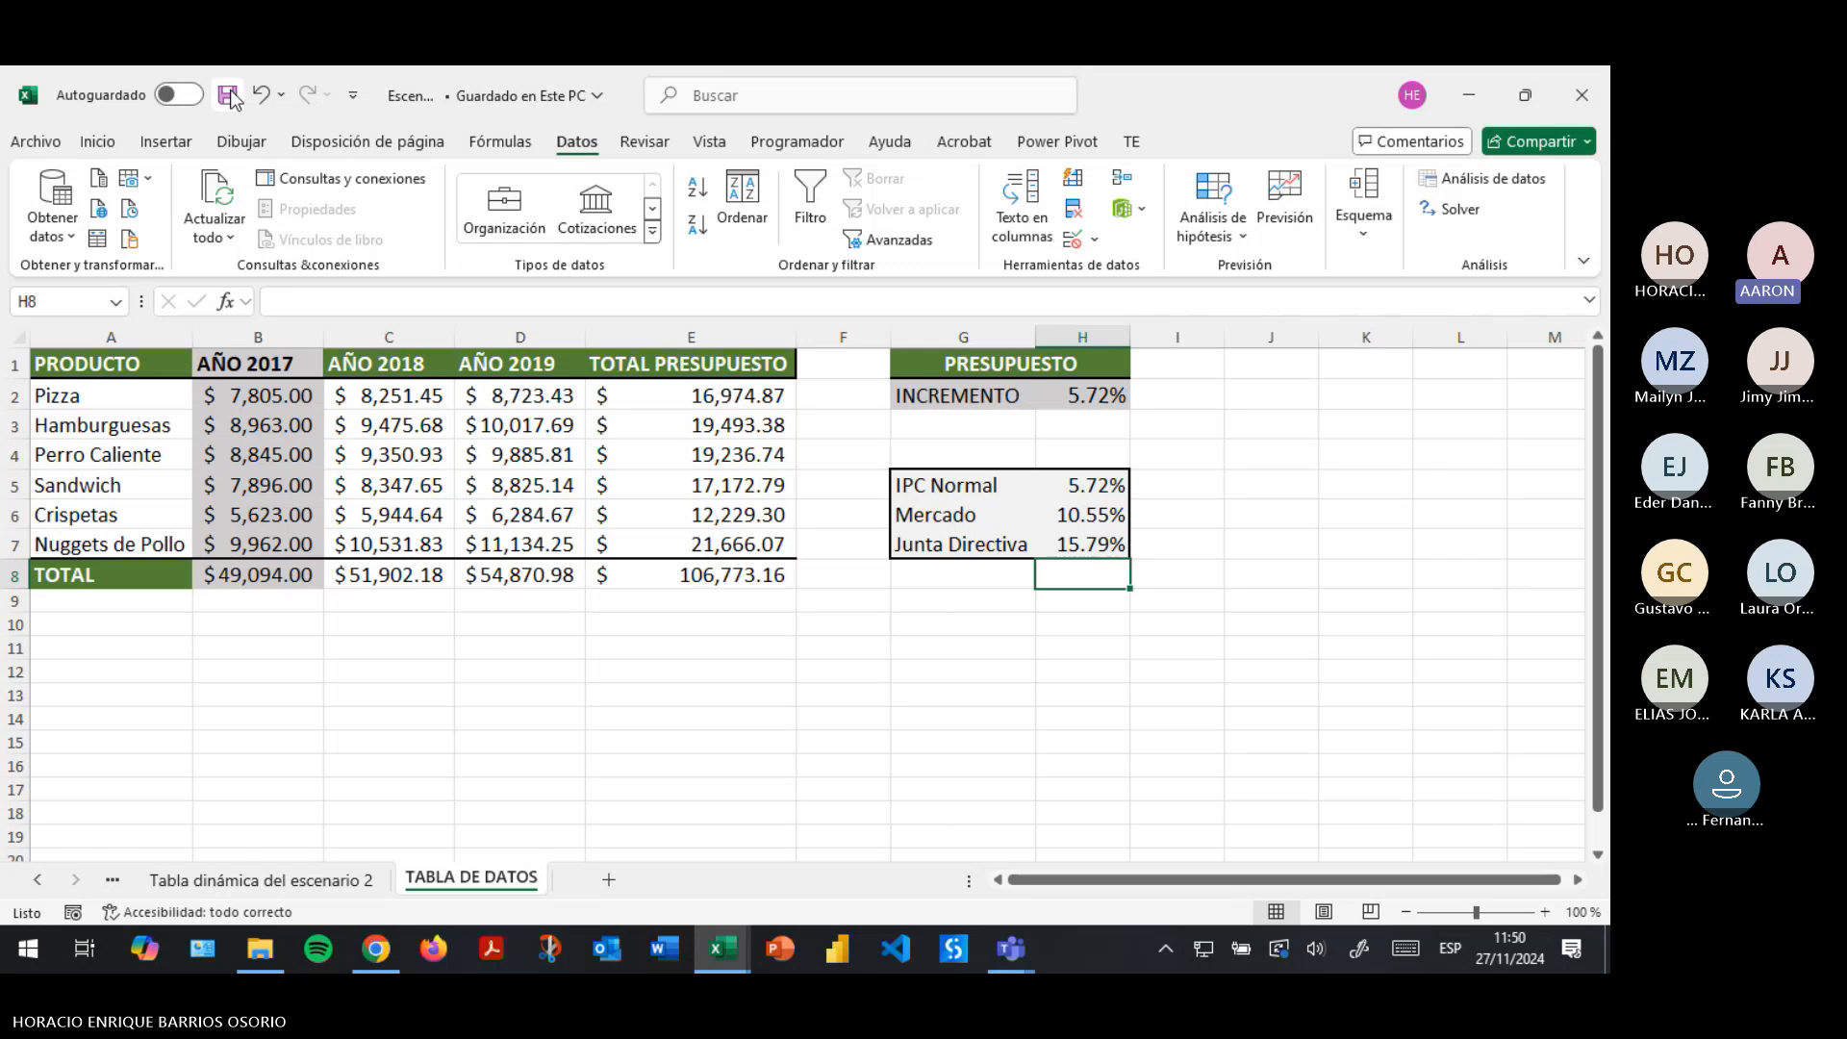
Examine the result-cell headings from $C$1 onward on the Tabla dinámica del escenario 2 sheet.
{"action": "left_click", "coordinate": [294, 882]}
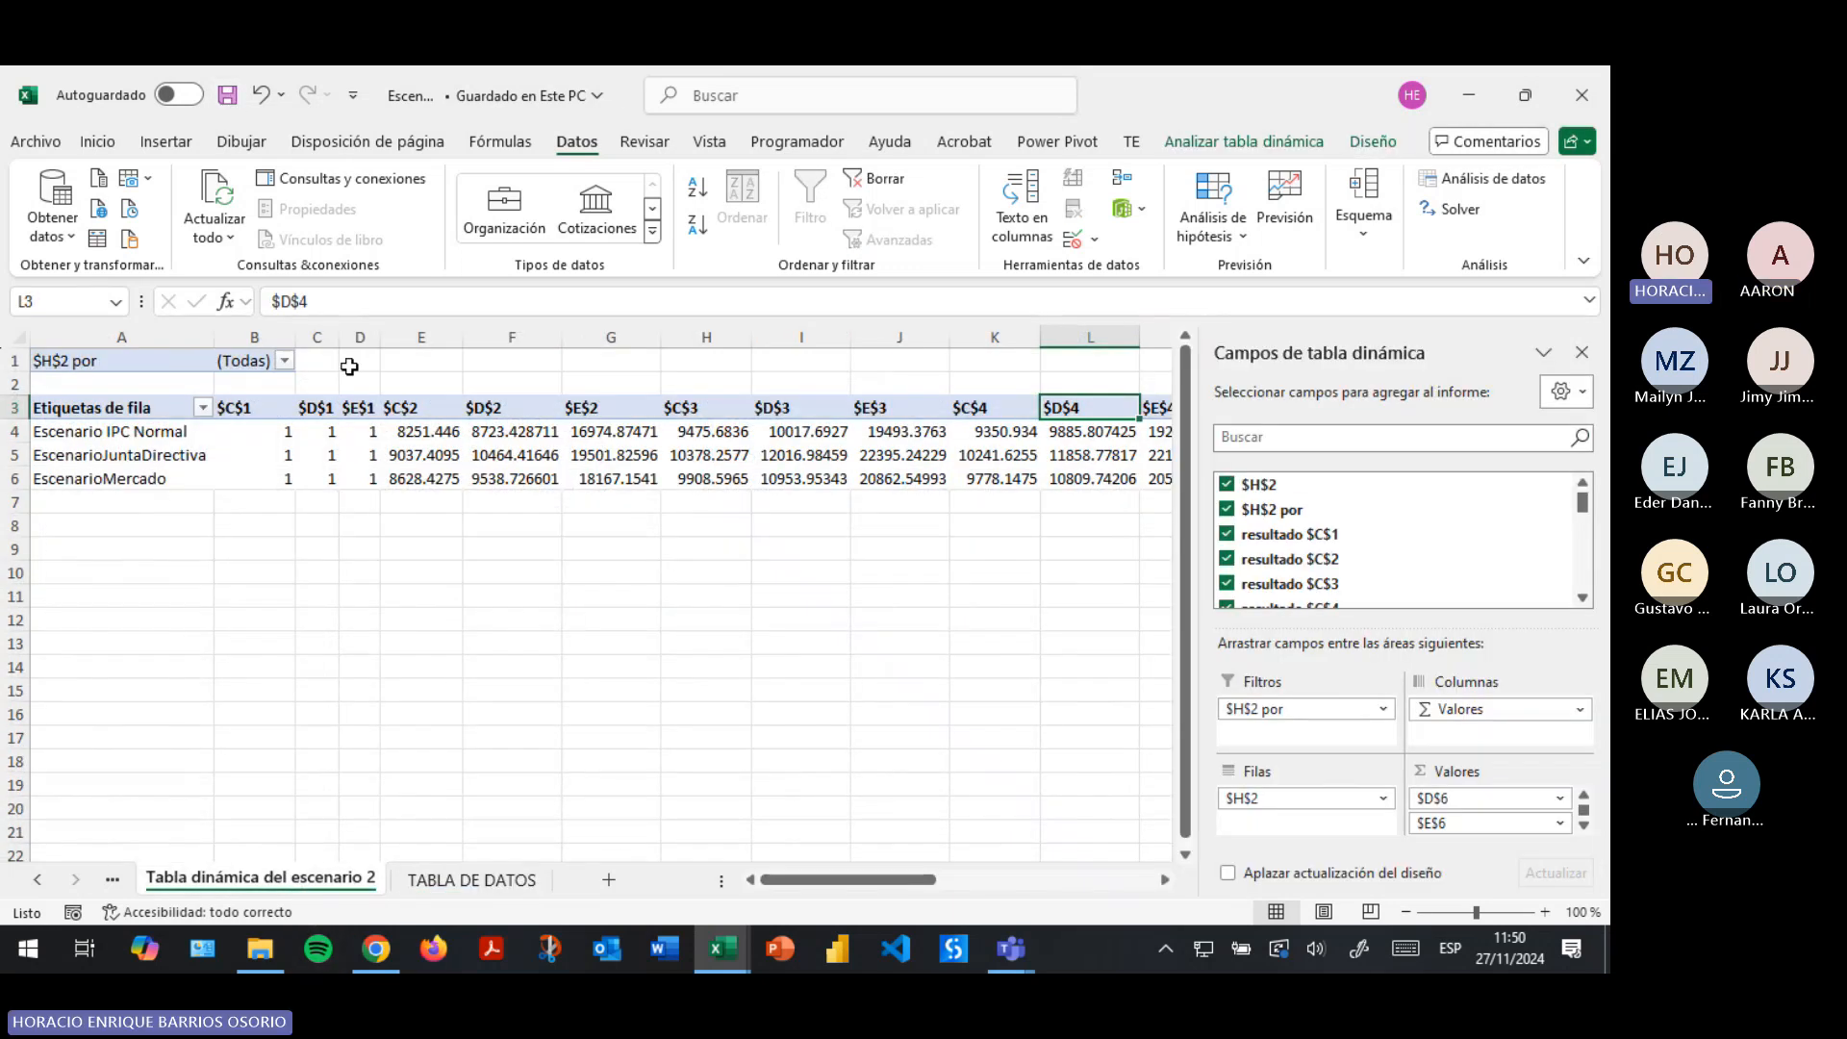
{"action": "left_click_drag", "start_coordinate": [276, 404], "coordinate": [1020, 408]}
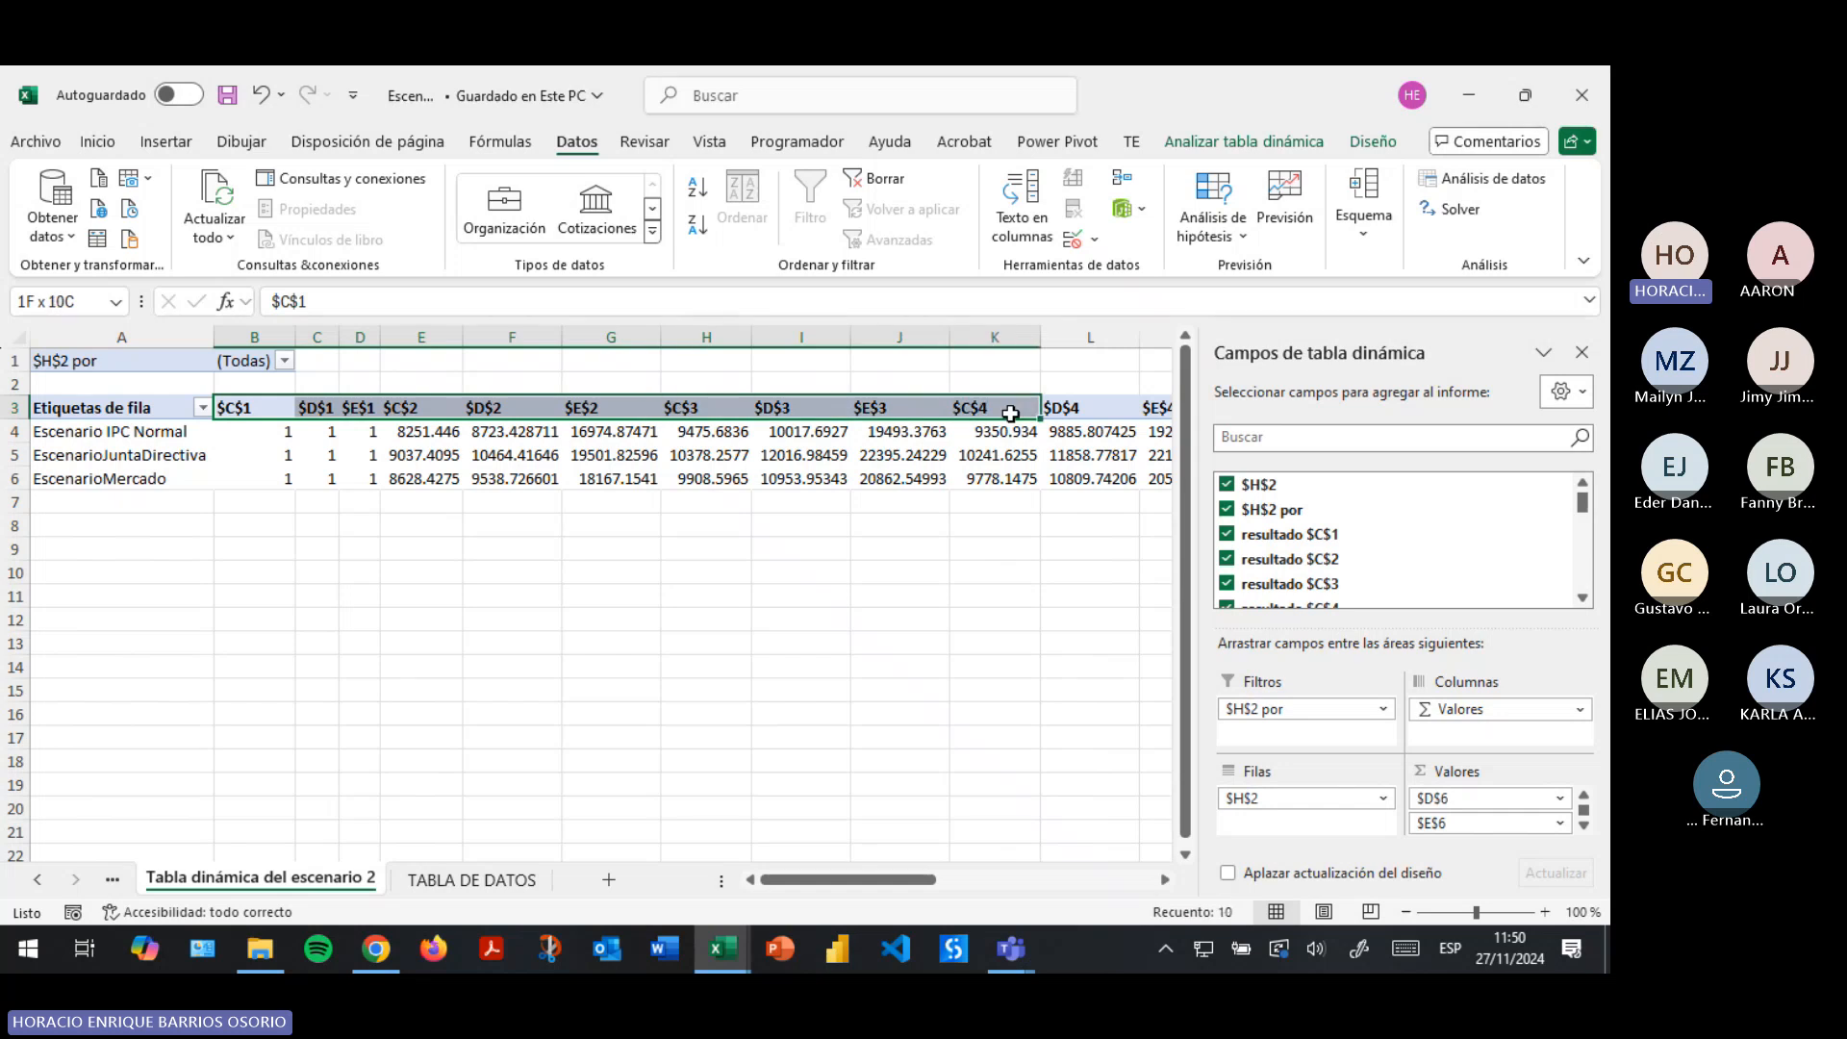
{"action": "left_click", "coordinate": [249, 406]}
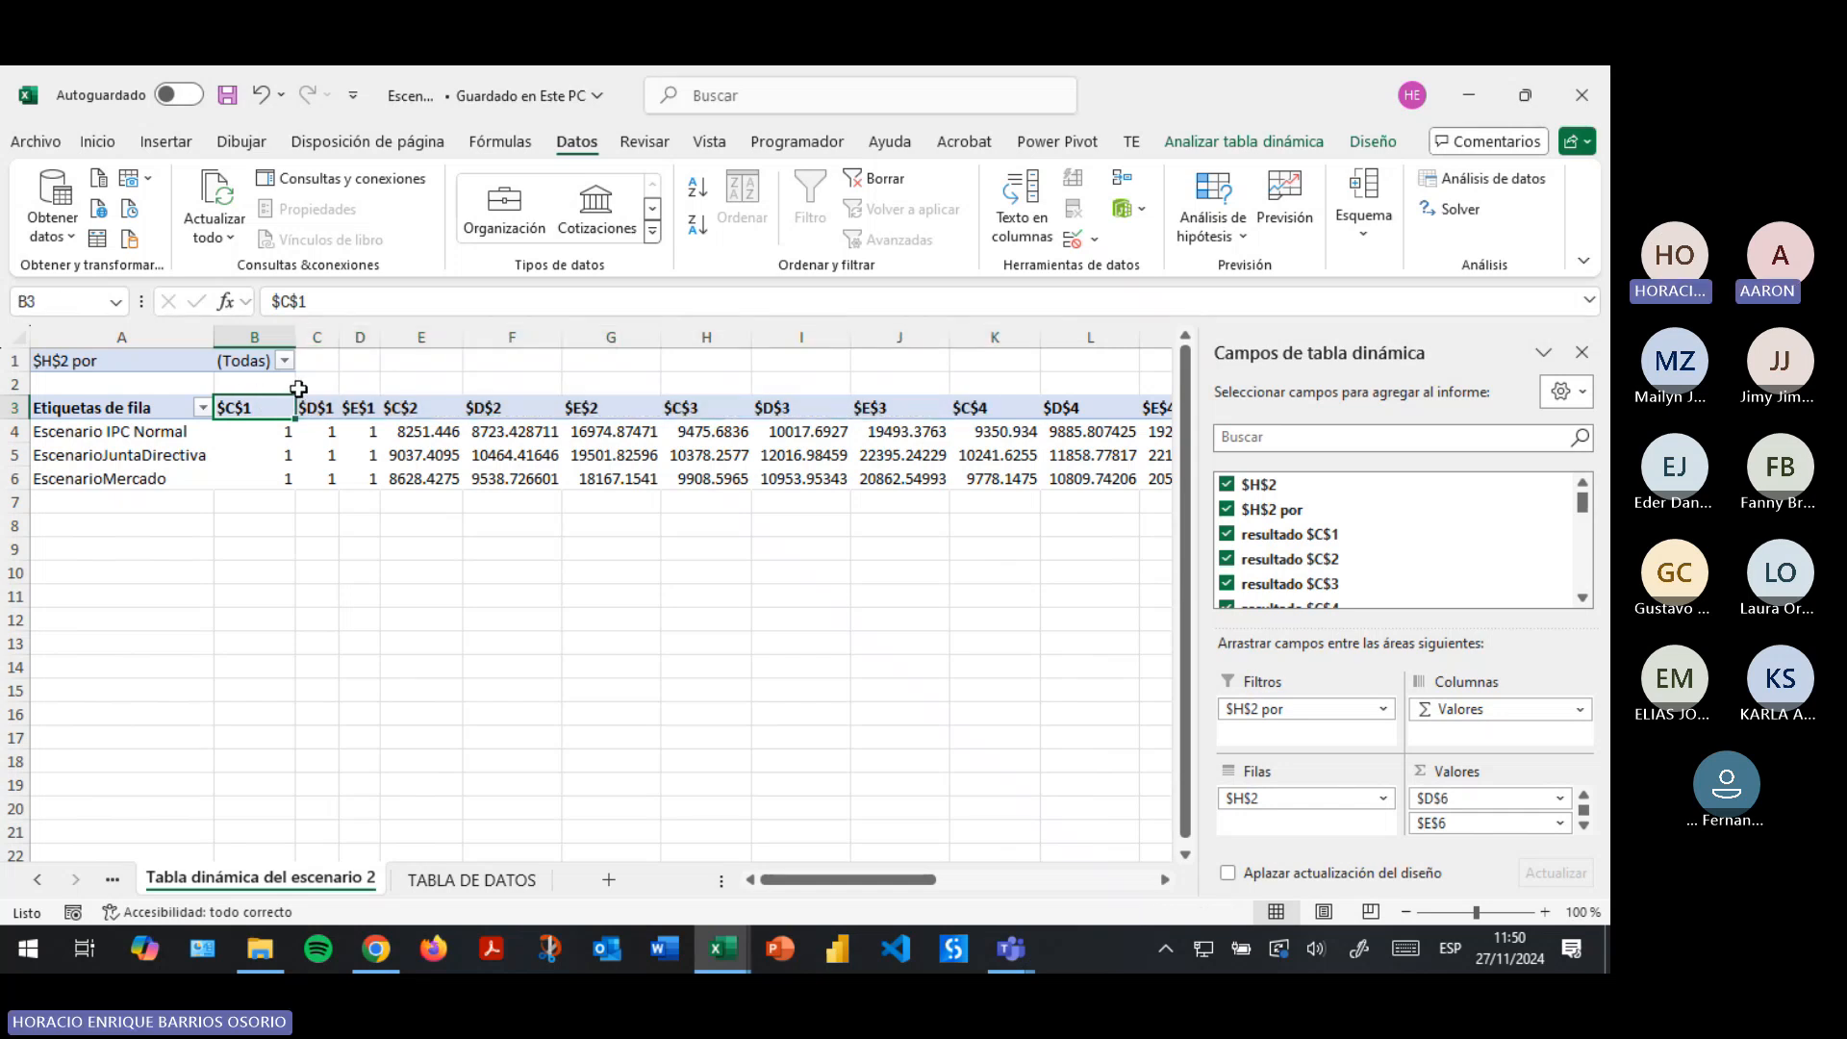
{"action": "left_click", "coordinate": [322, 412]}
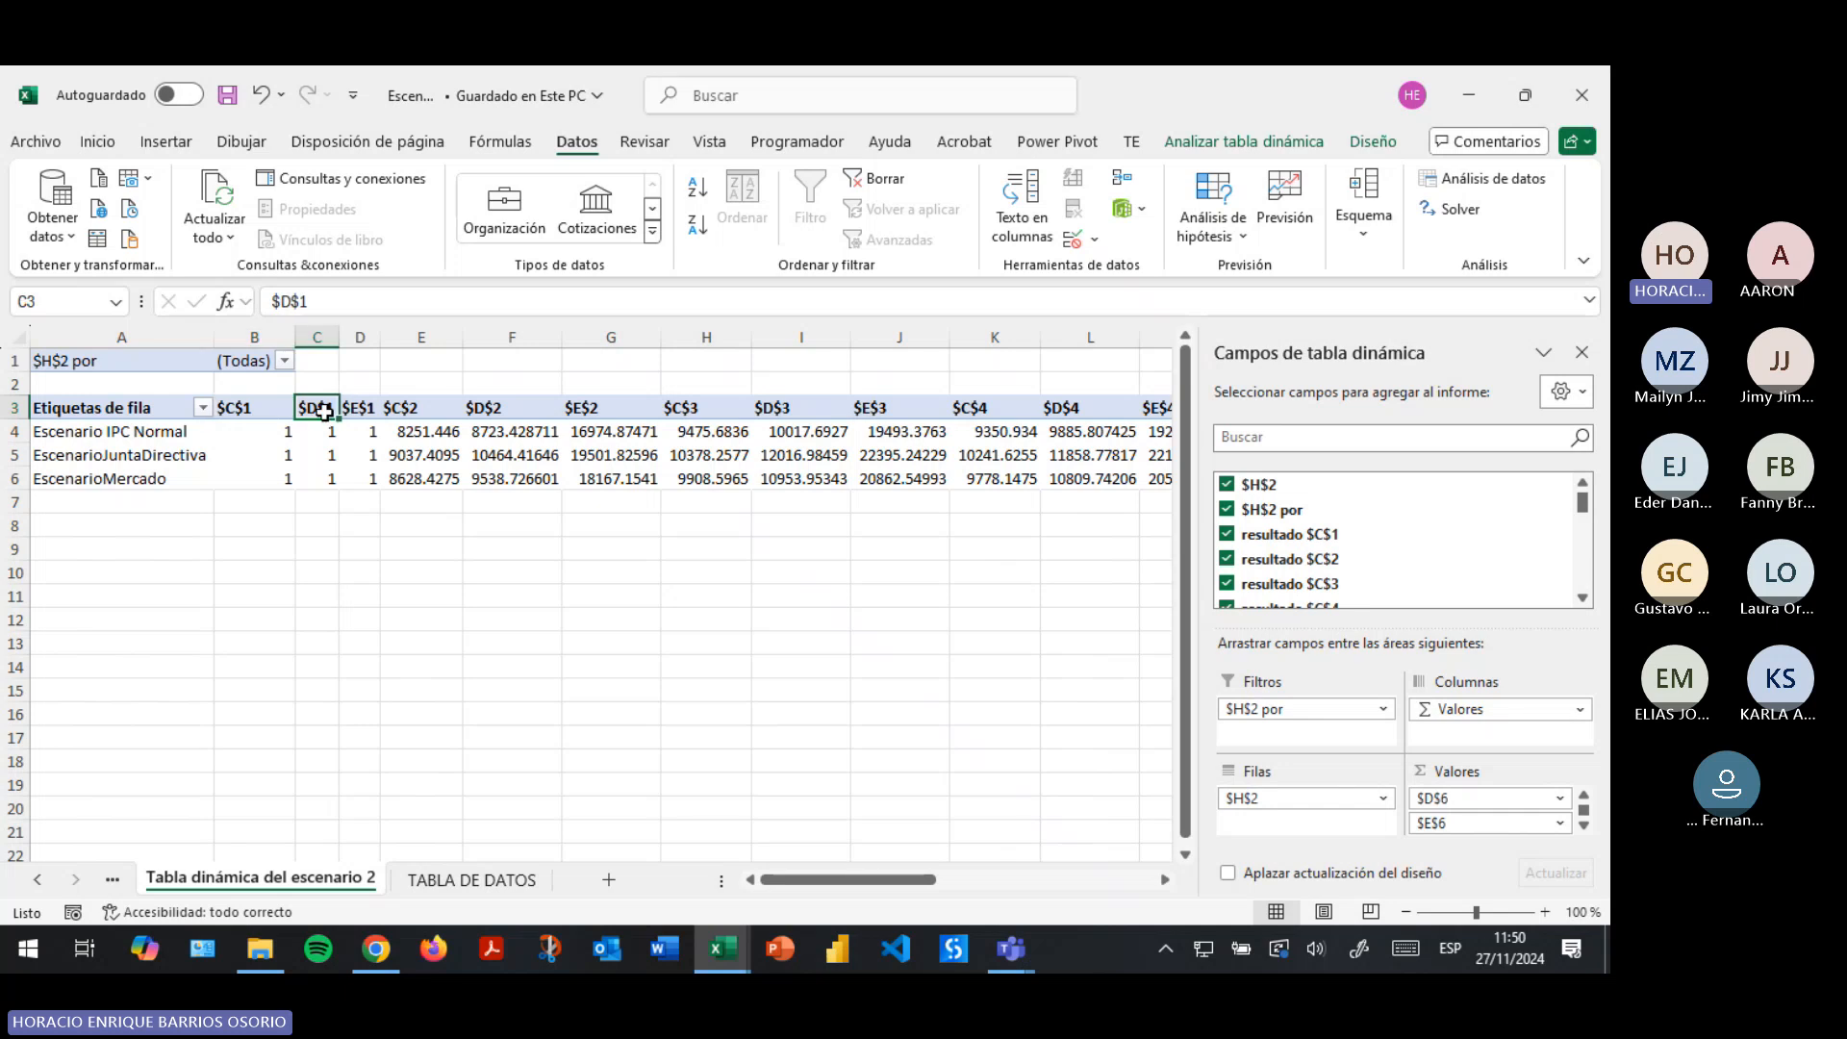
{"action": "left_click_drag", "start_coordinate": [327, 405], "coordinate": [1140, 390]}
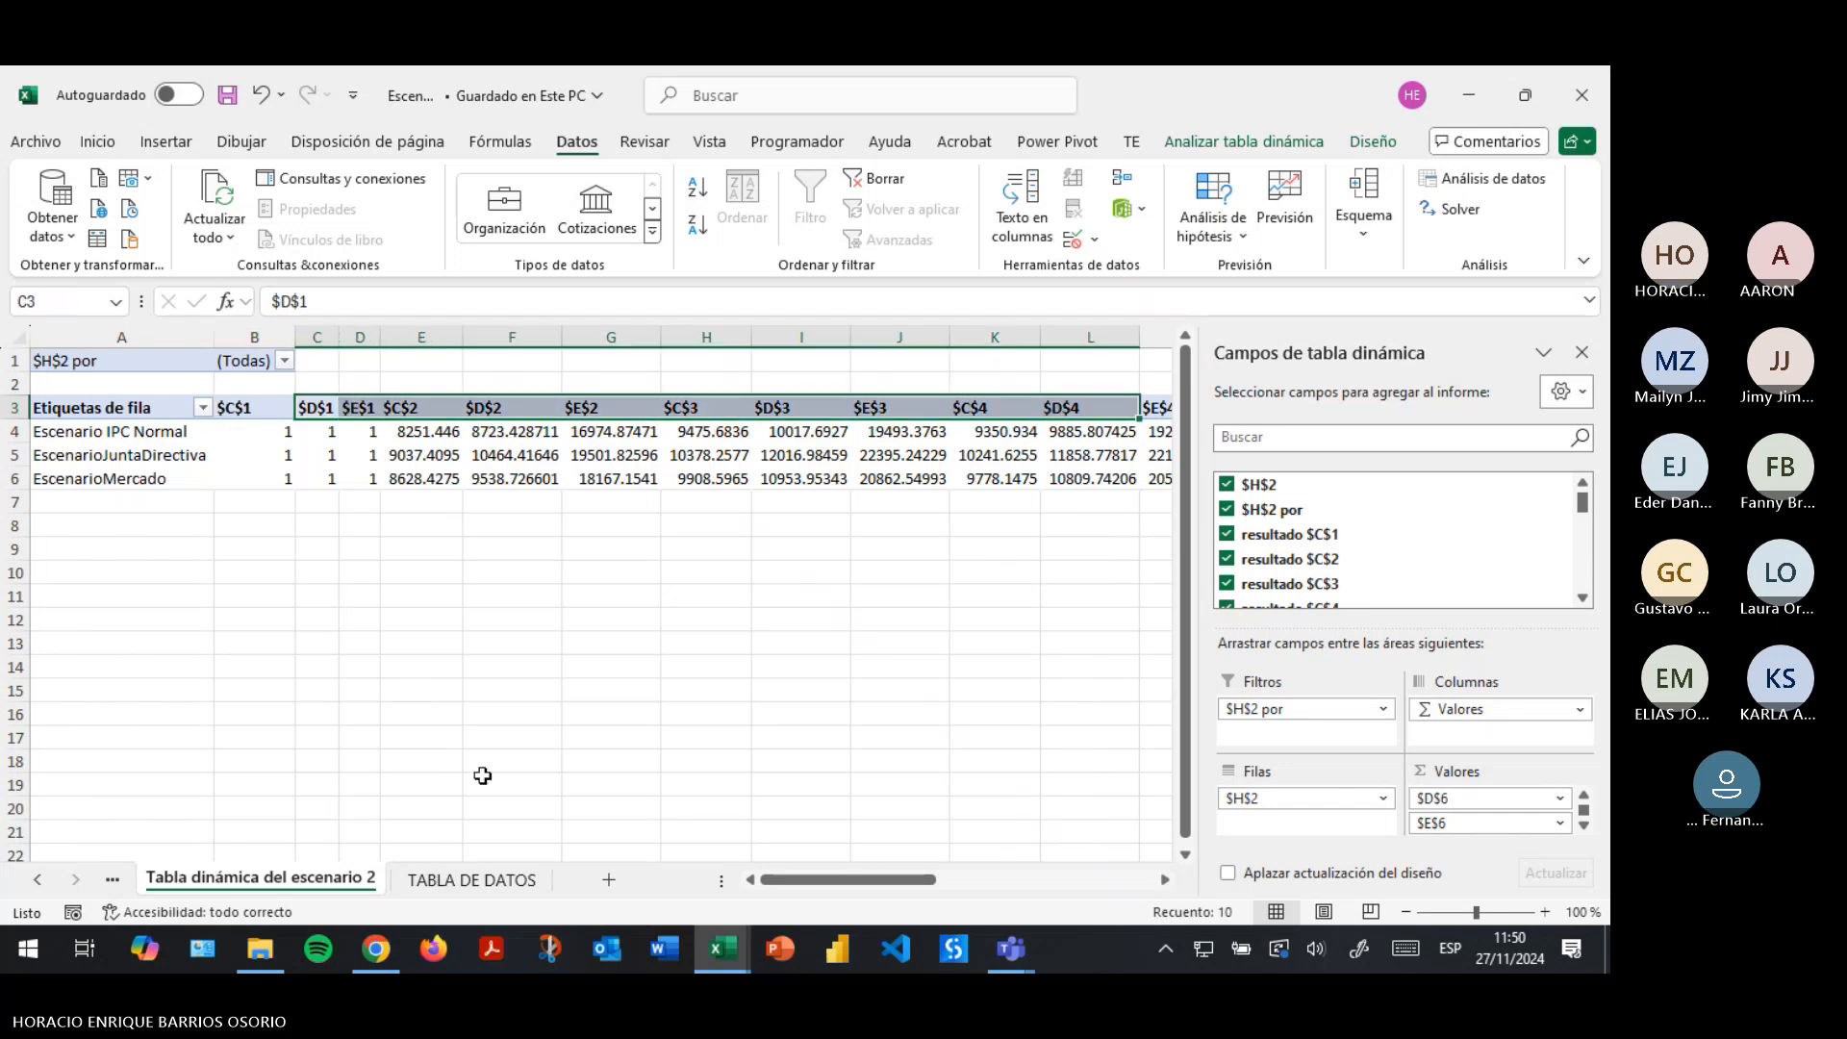
{"action": "left_click", "coordinate": [407, 393]}
{"action": "left_click", "coordinate": [414, 407]}
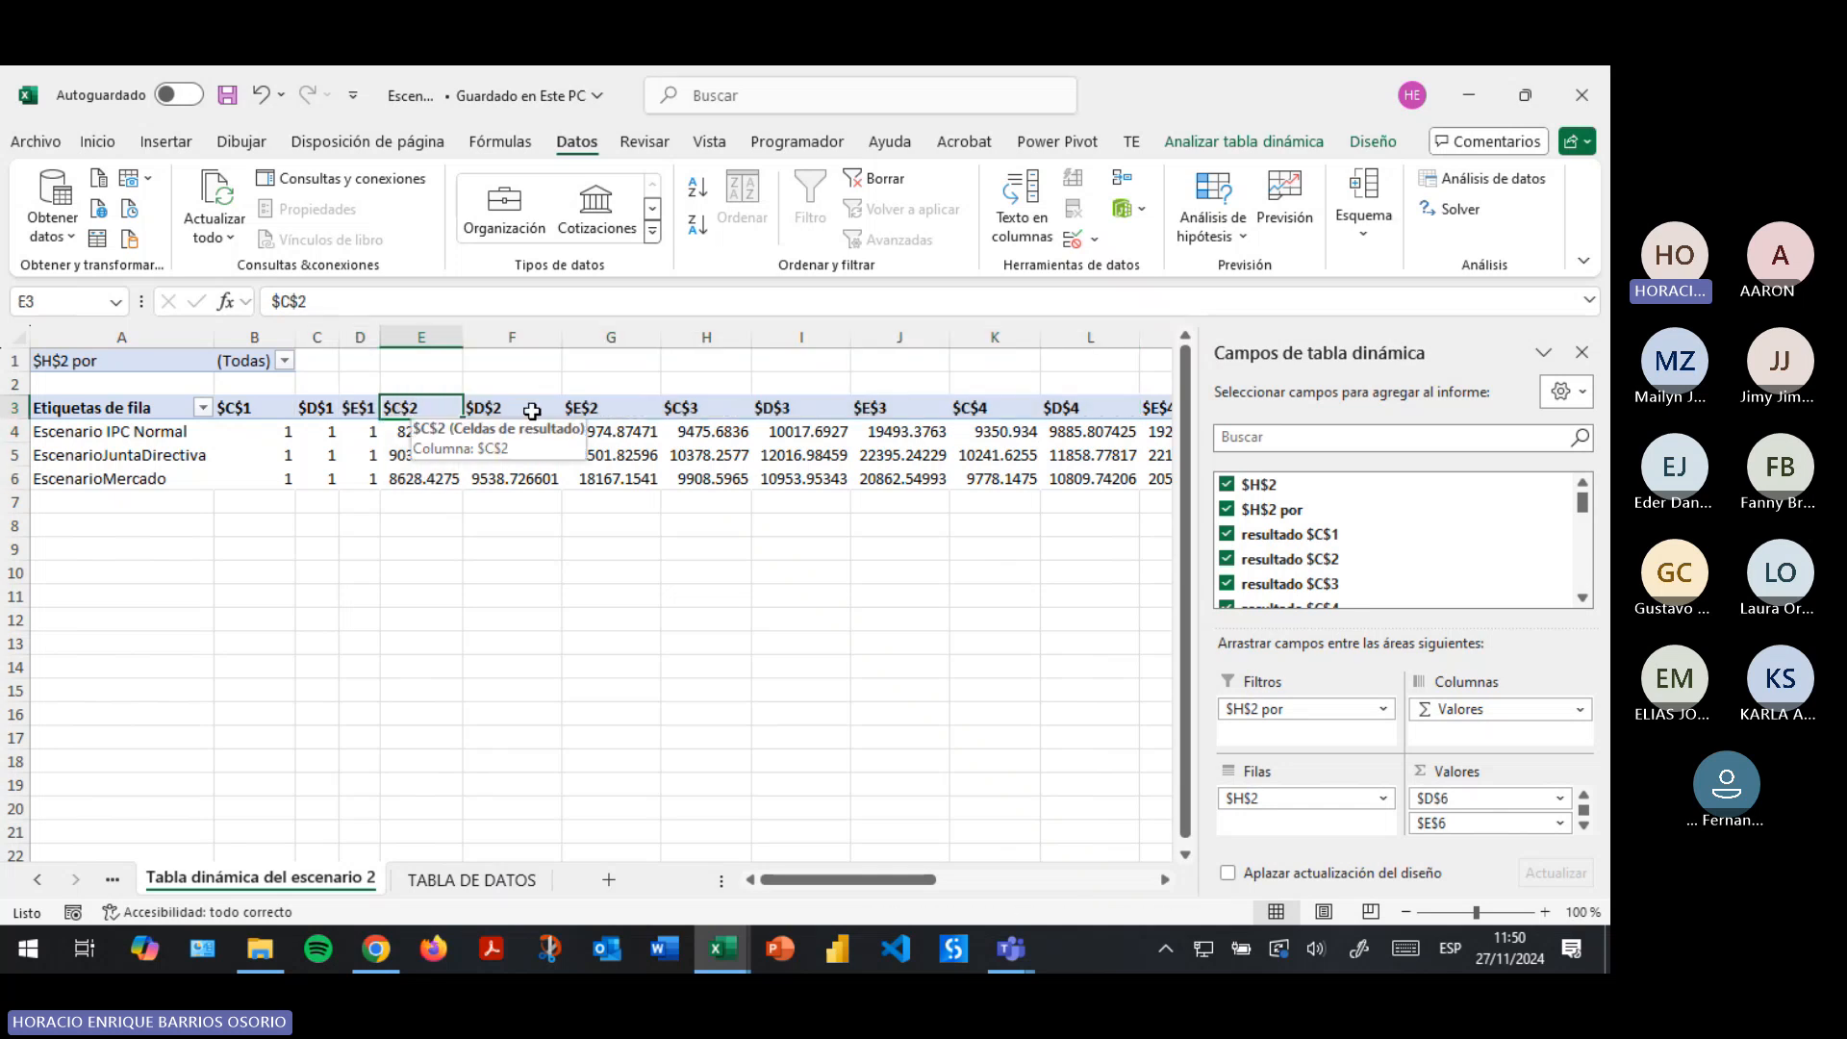
{"action": "left_click", "coordinate": [248, 413]}
Compare the pivot table's headings $C$1 through $E$8 and the $C$2 scenario values with the source cells on TABLA DE DATOS.
{"action": "left_click", "coordinate": [469, 878]}
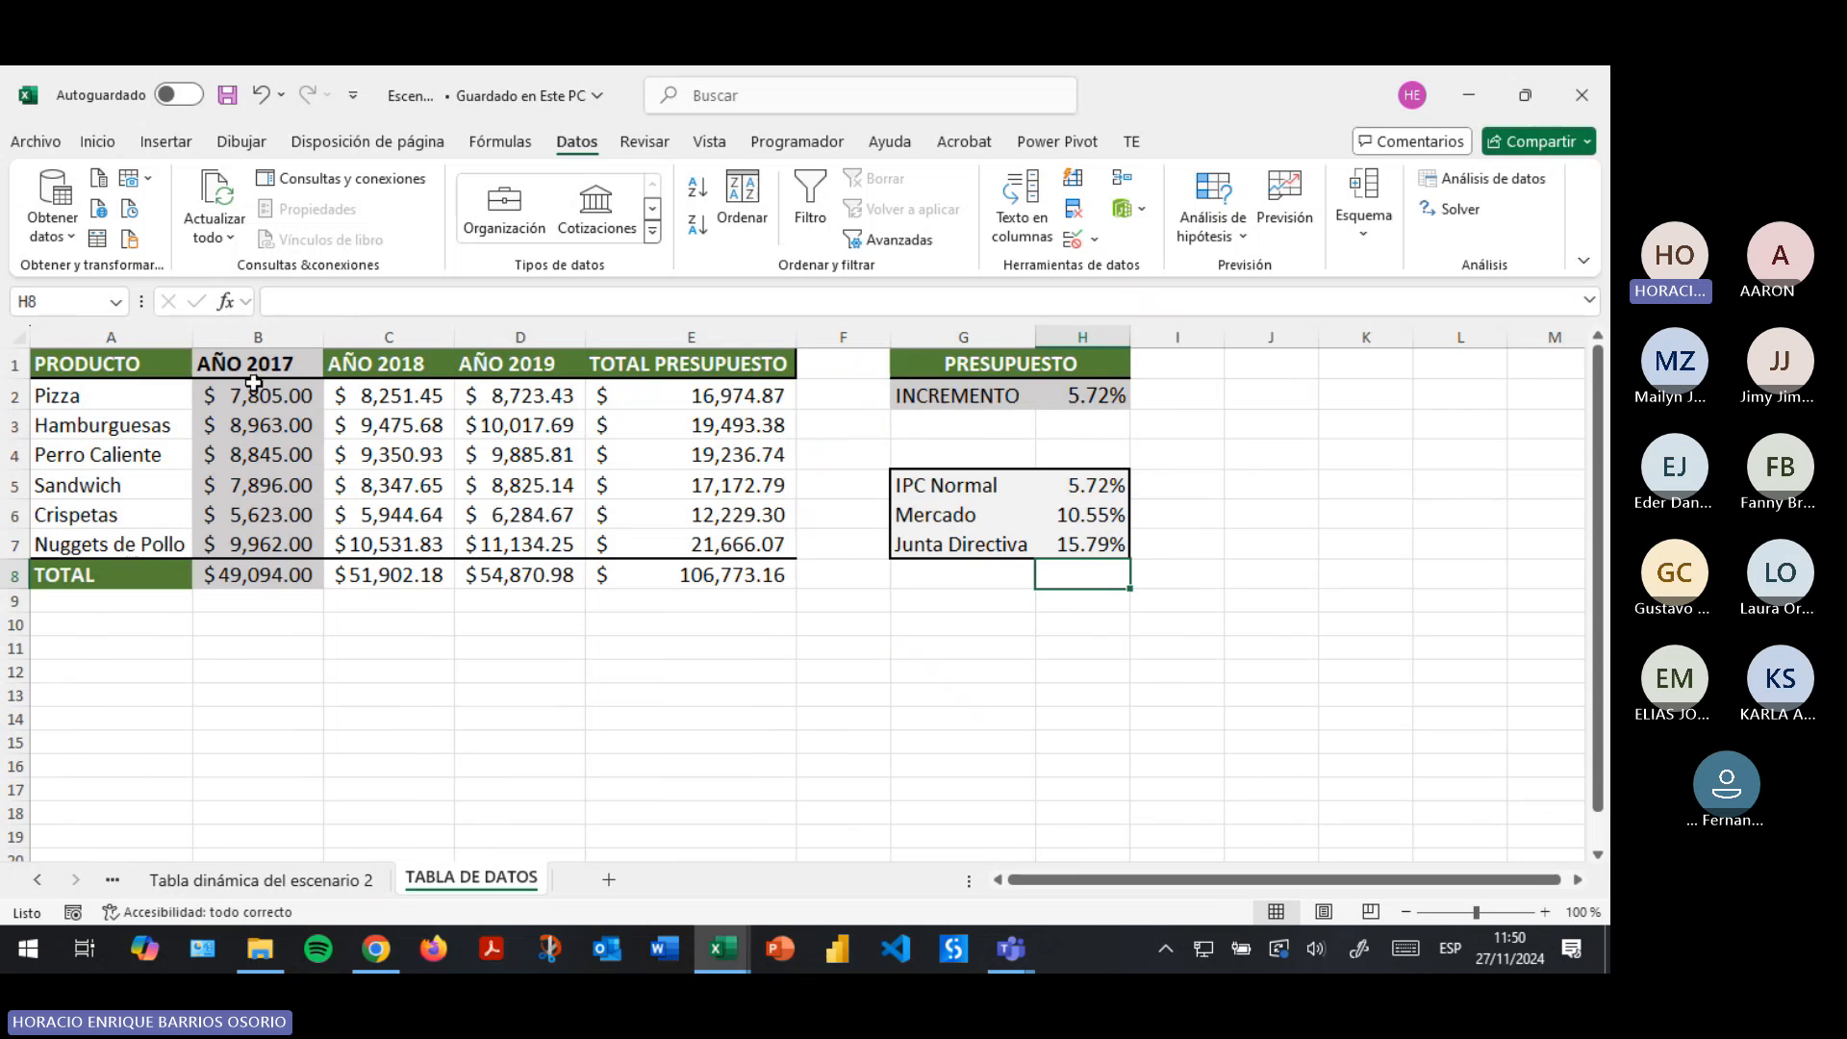
{"action": "left_click", "coordinate": [402, 389]}
{"action": "left_click", "coordinate": [300, 883]}
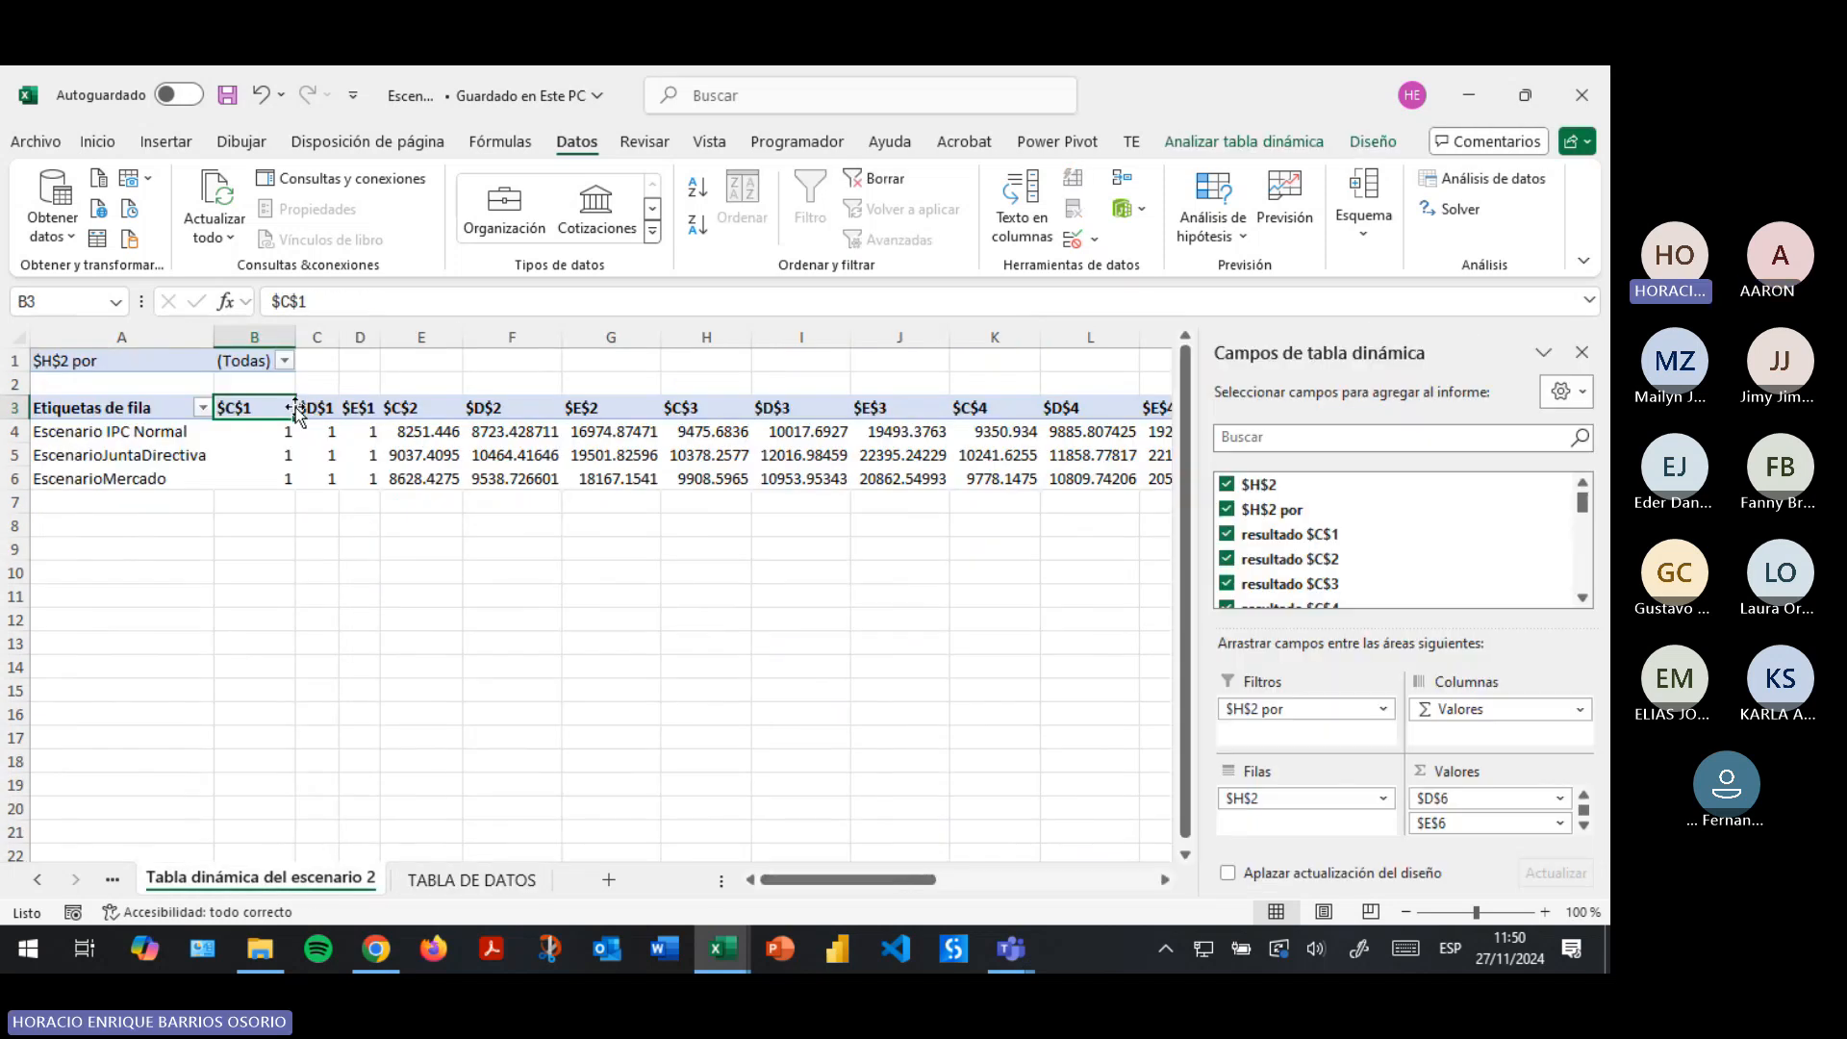
{"action": "left_click", "coordinate": [240, 397]}
{"action": "left_click_drag", "start_coordinate": [269, 408], "coordinate": [962, 413]}
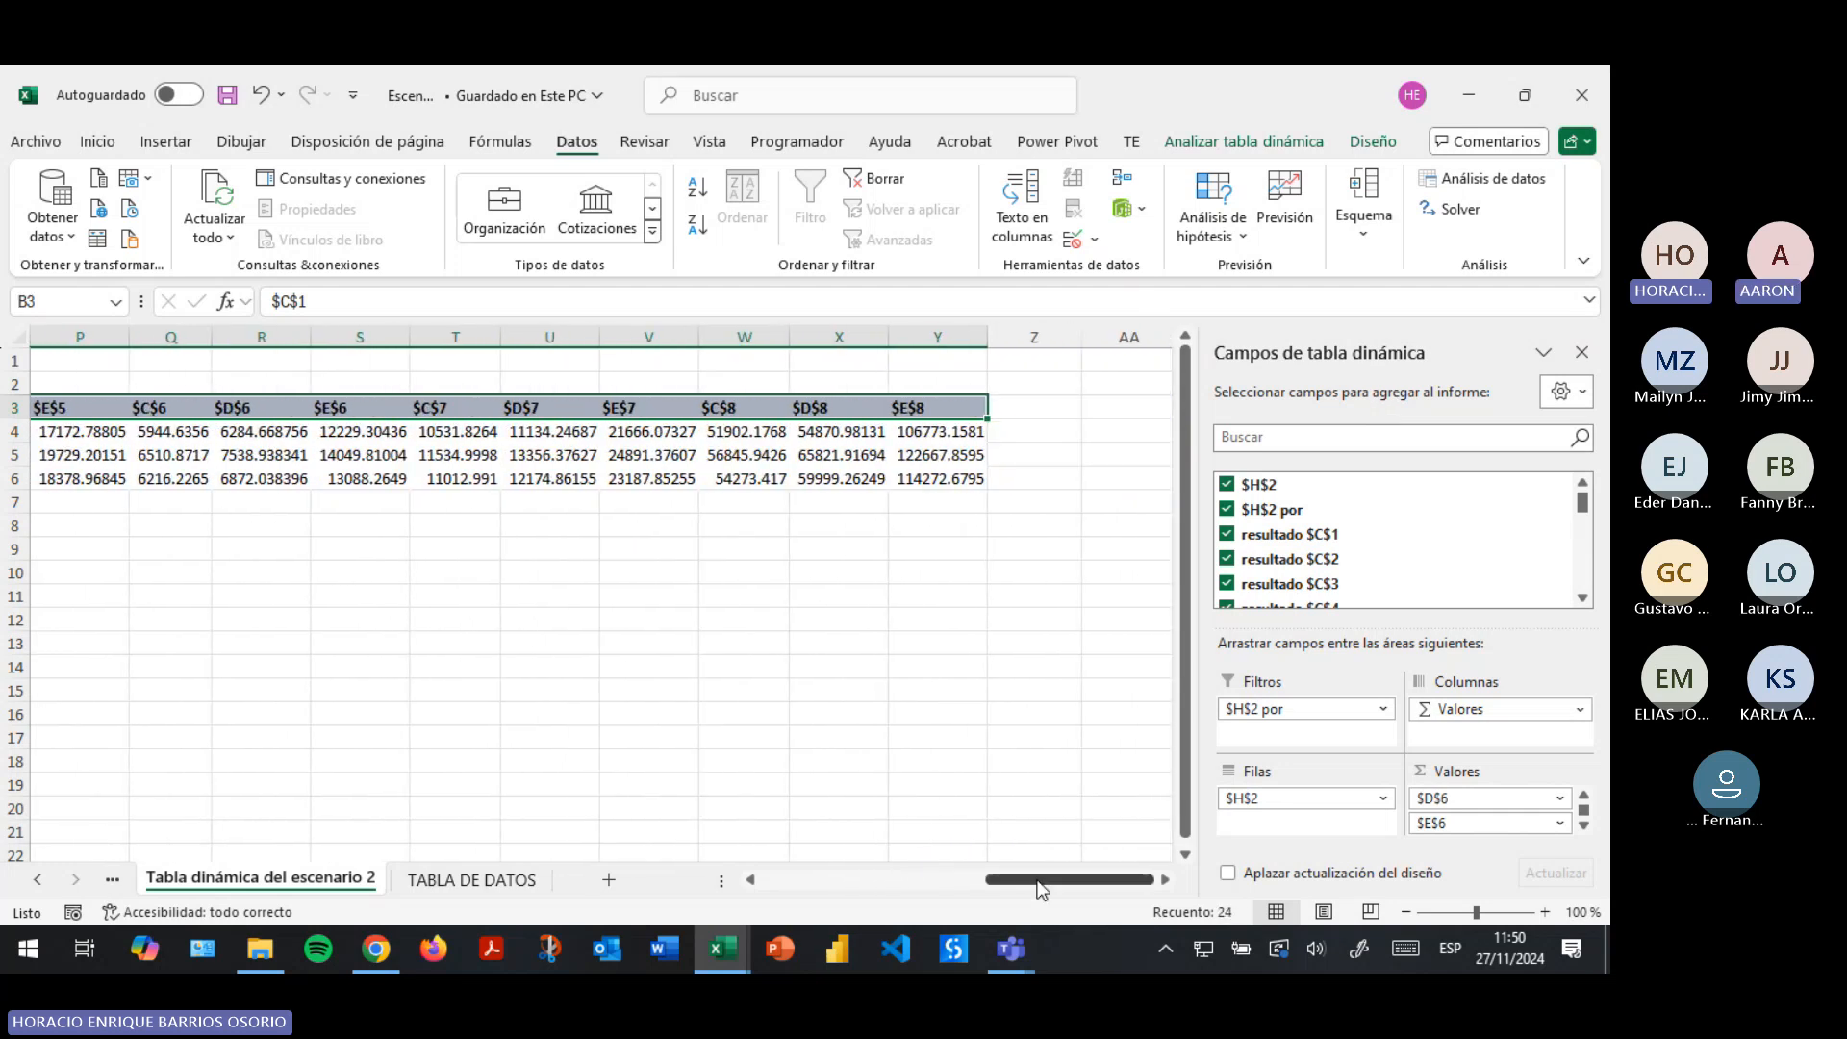
{"action": "left_click_drag", "start_coordinate": [1044, 881], "coordinate": [202, 813]}
{"action": "left_click_drag", "start_coordinate": [434, 432], "coordinate": [423, 478]}
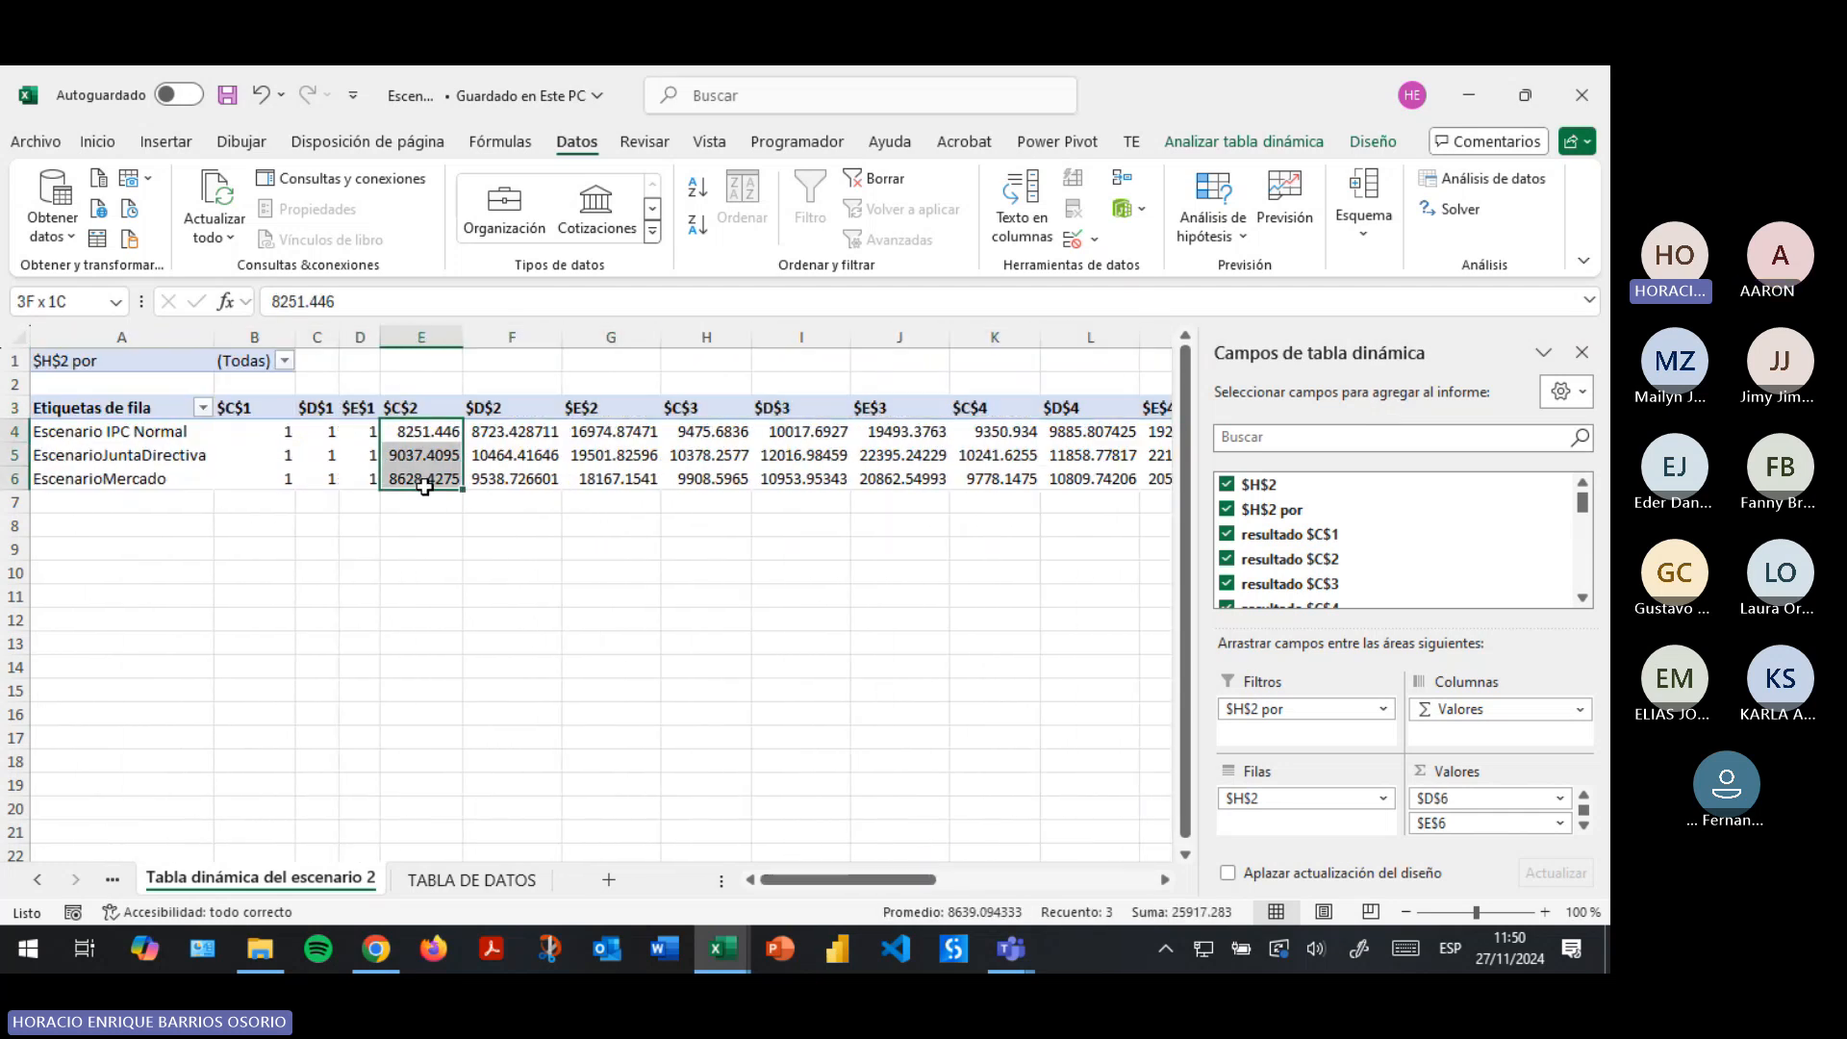
{"action": "left_click", "coordinate": [458, 883]}
{"action": "left_click", "coordinate": [298, 880]}
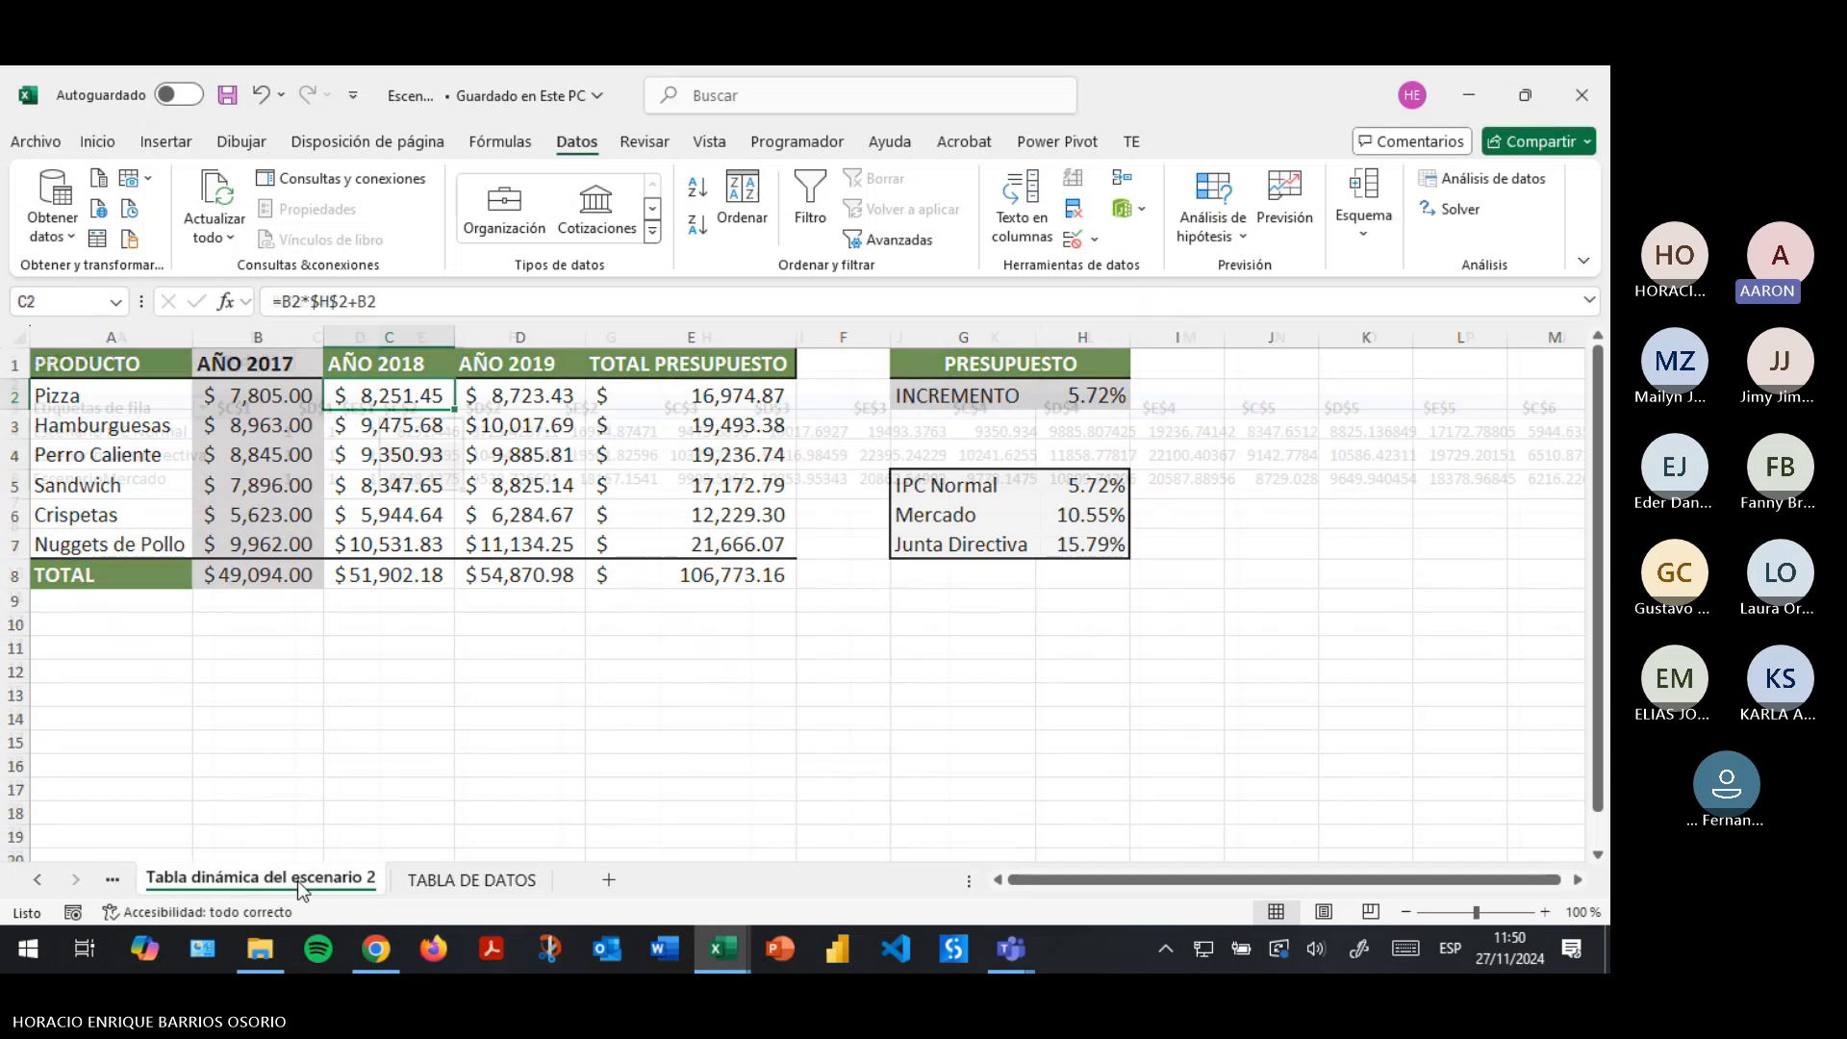
{"action": "left_click", "coordinate": [245, 407]}
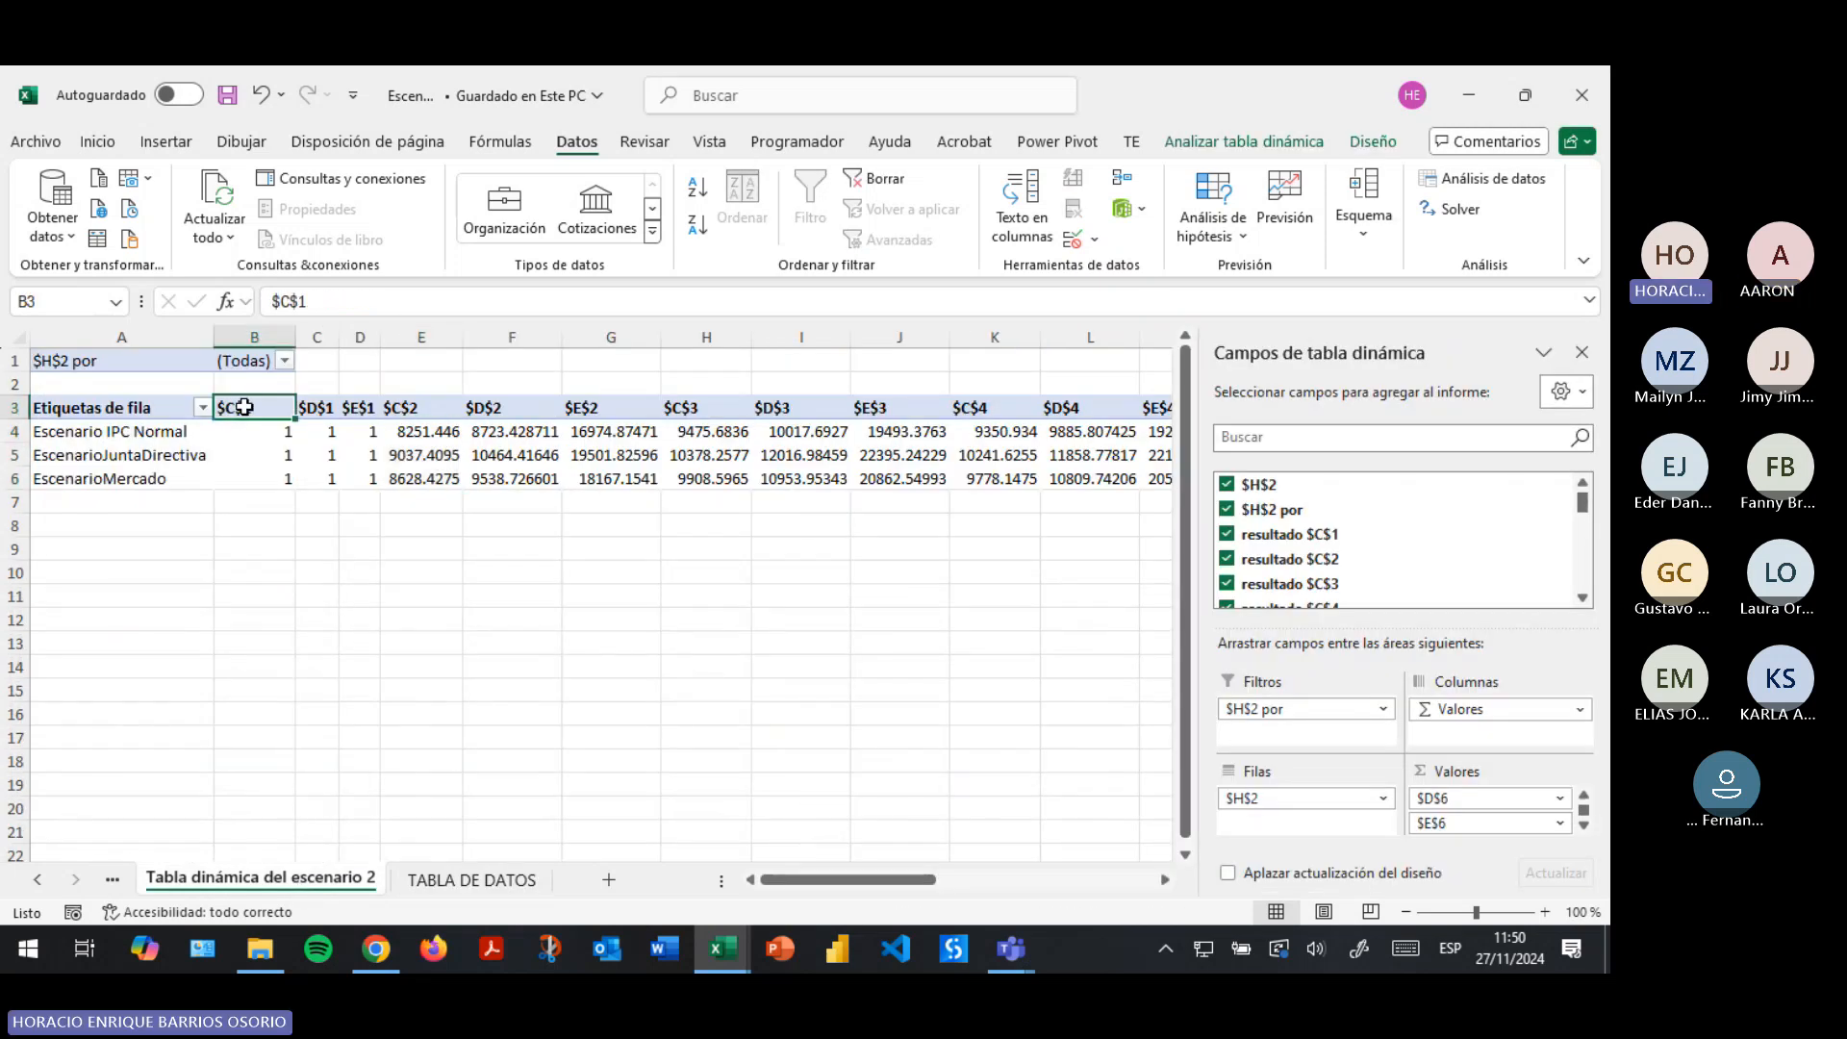
{"action": "left_click_drag", "start_coordinate": [245, 407], "coordinate": [962, 408]}
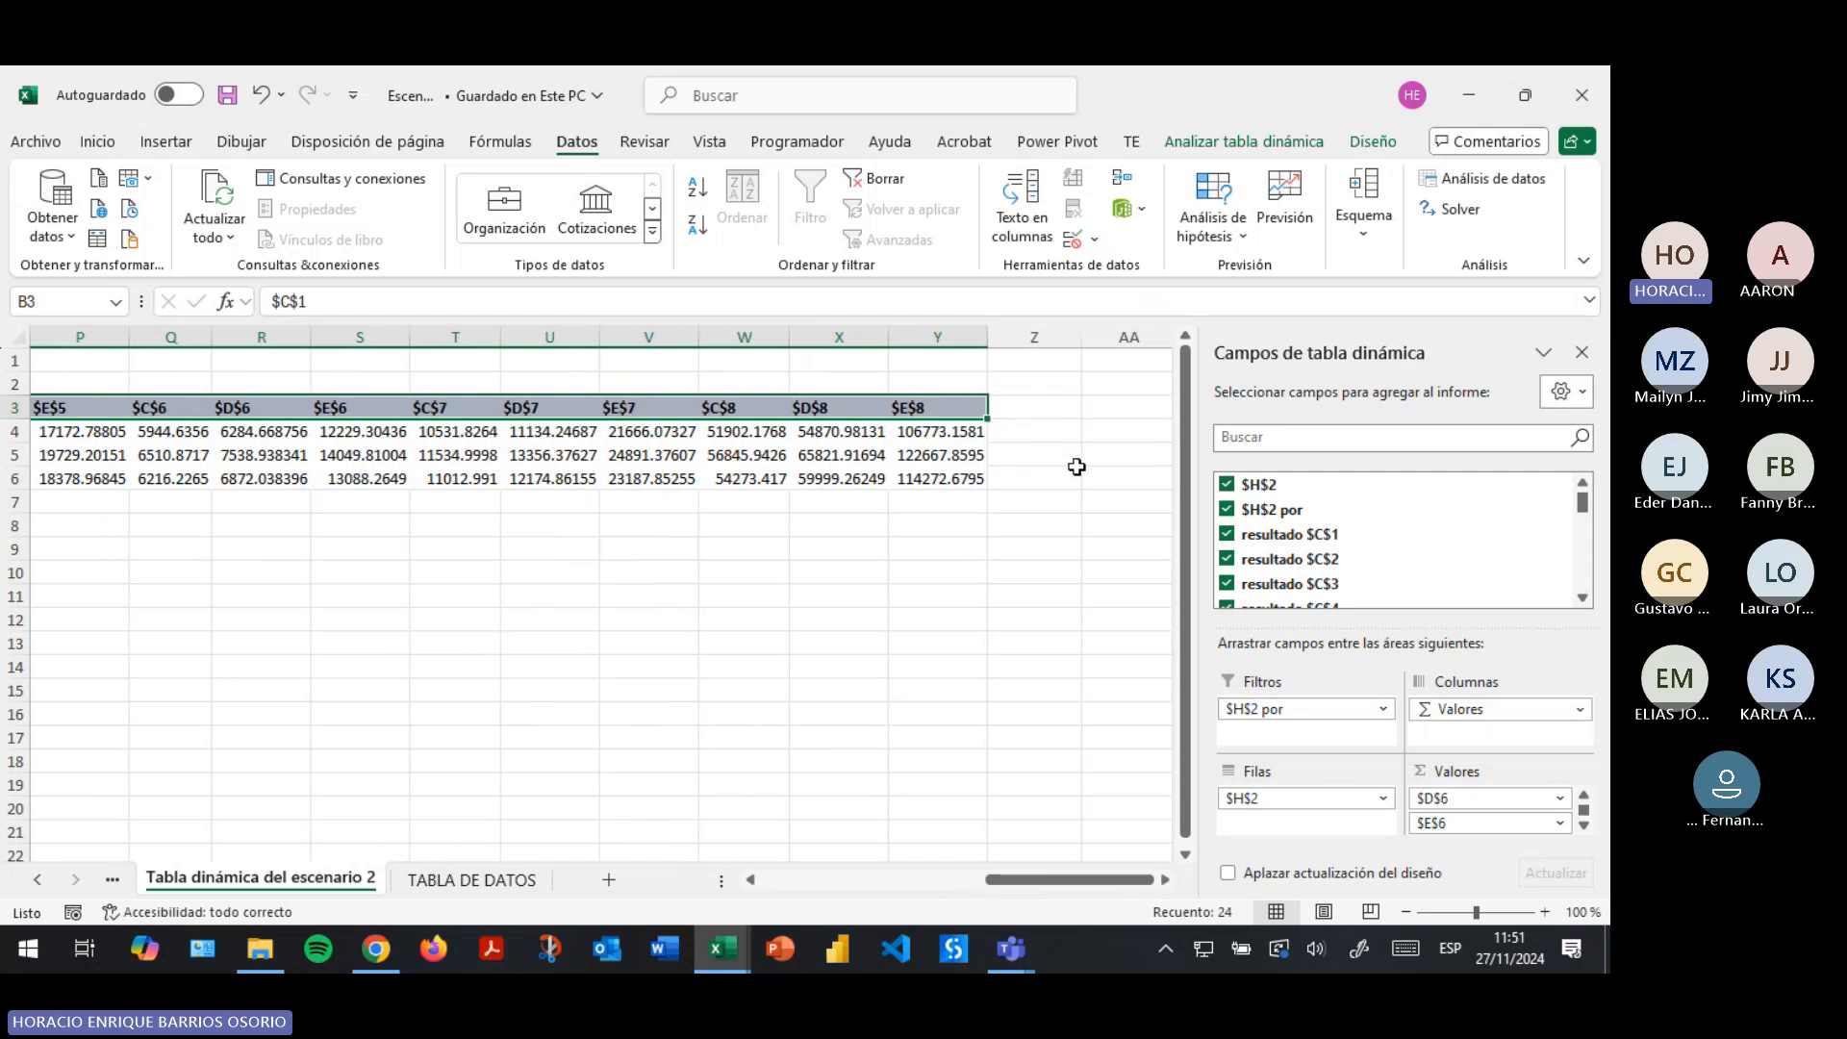
{"action": "left_click_drag", "start_coordinate": [1068, 878], "coordinate": [847, 879]}
{"action": "left_click", "coordinate": [249, 407]}
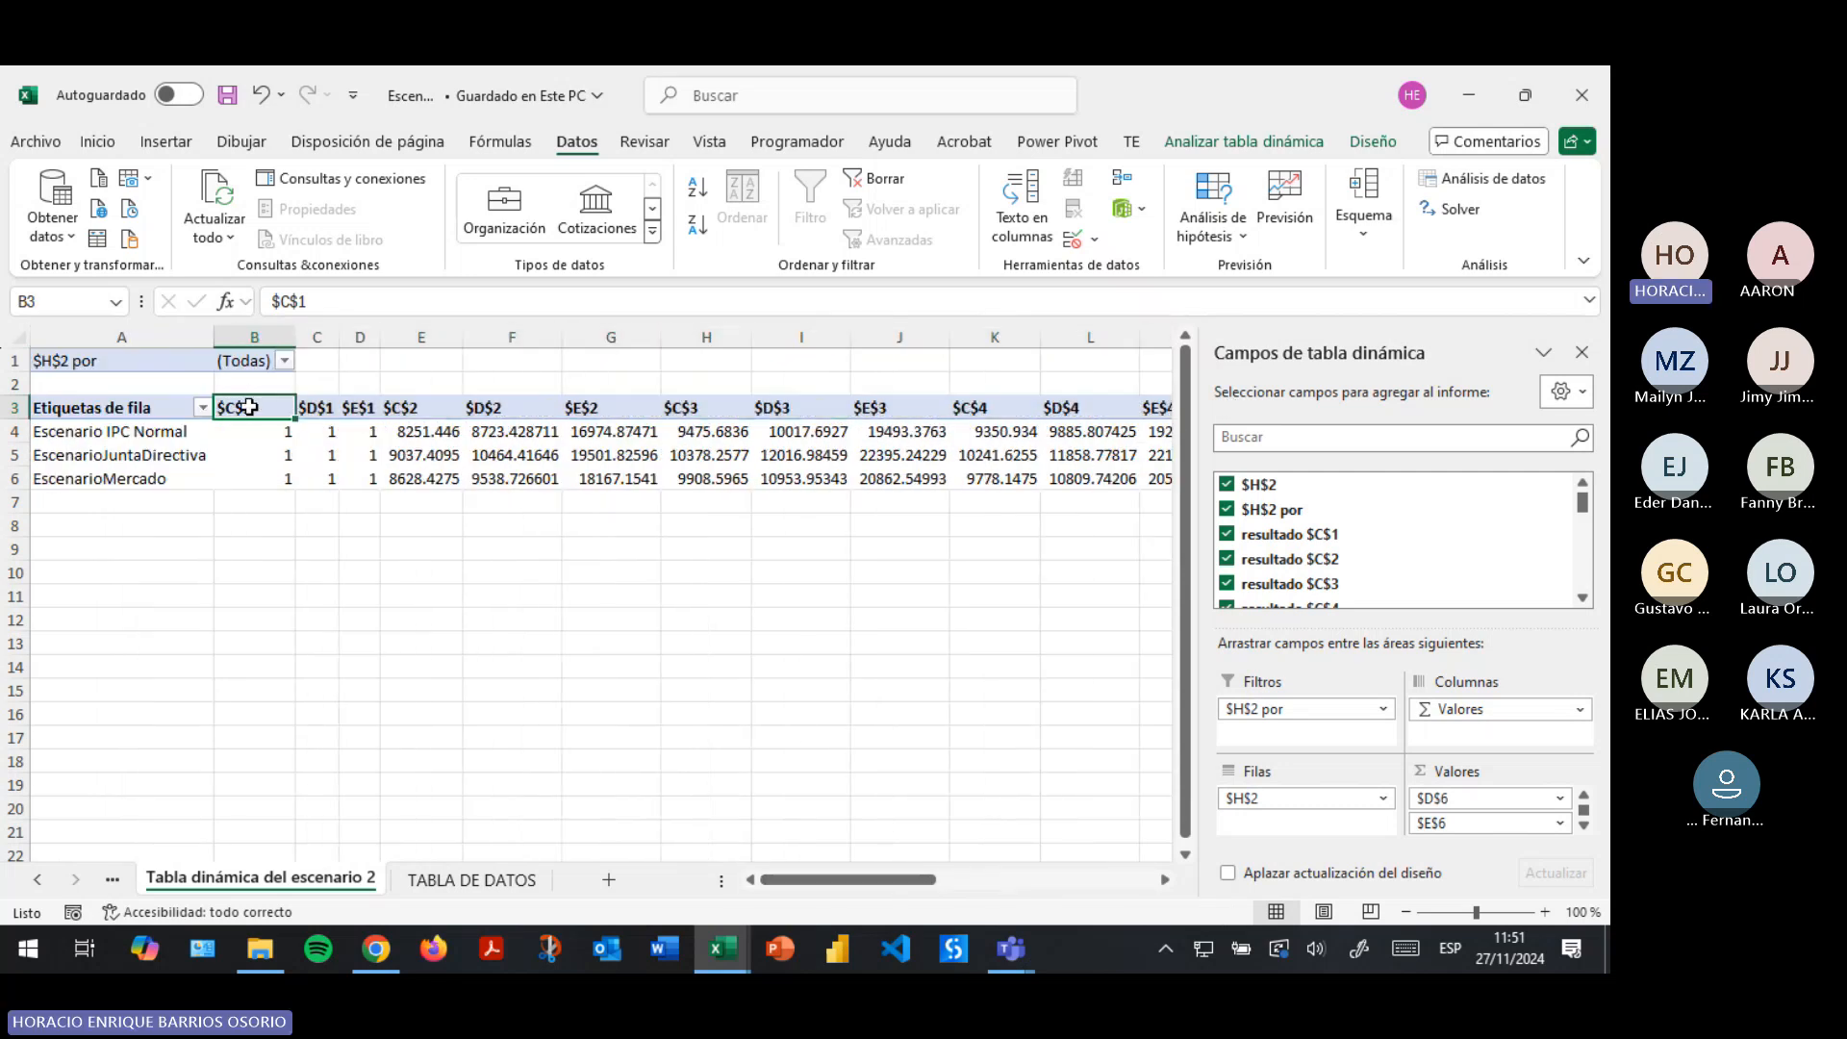
{"action": "double_click", "coordinate": [249, 407]}
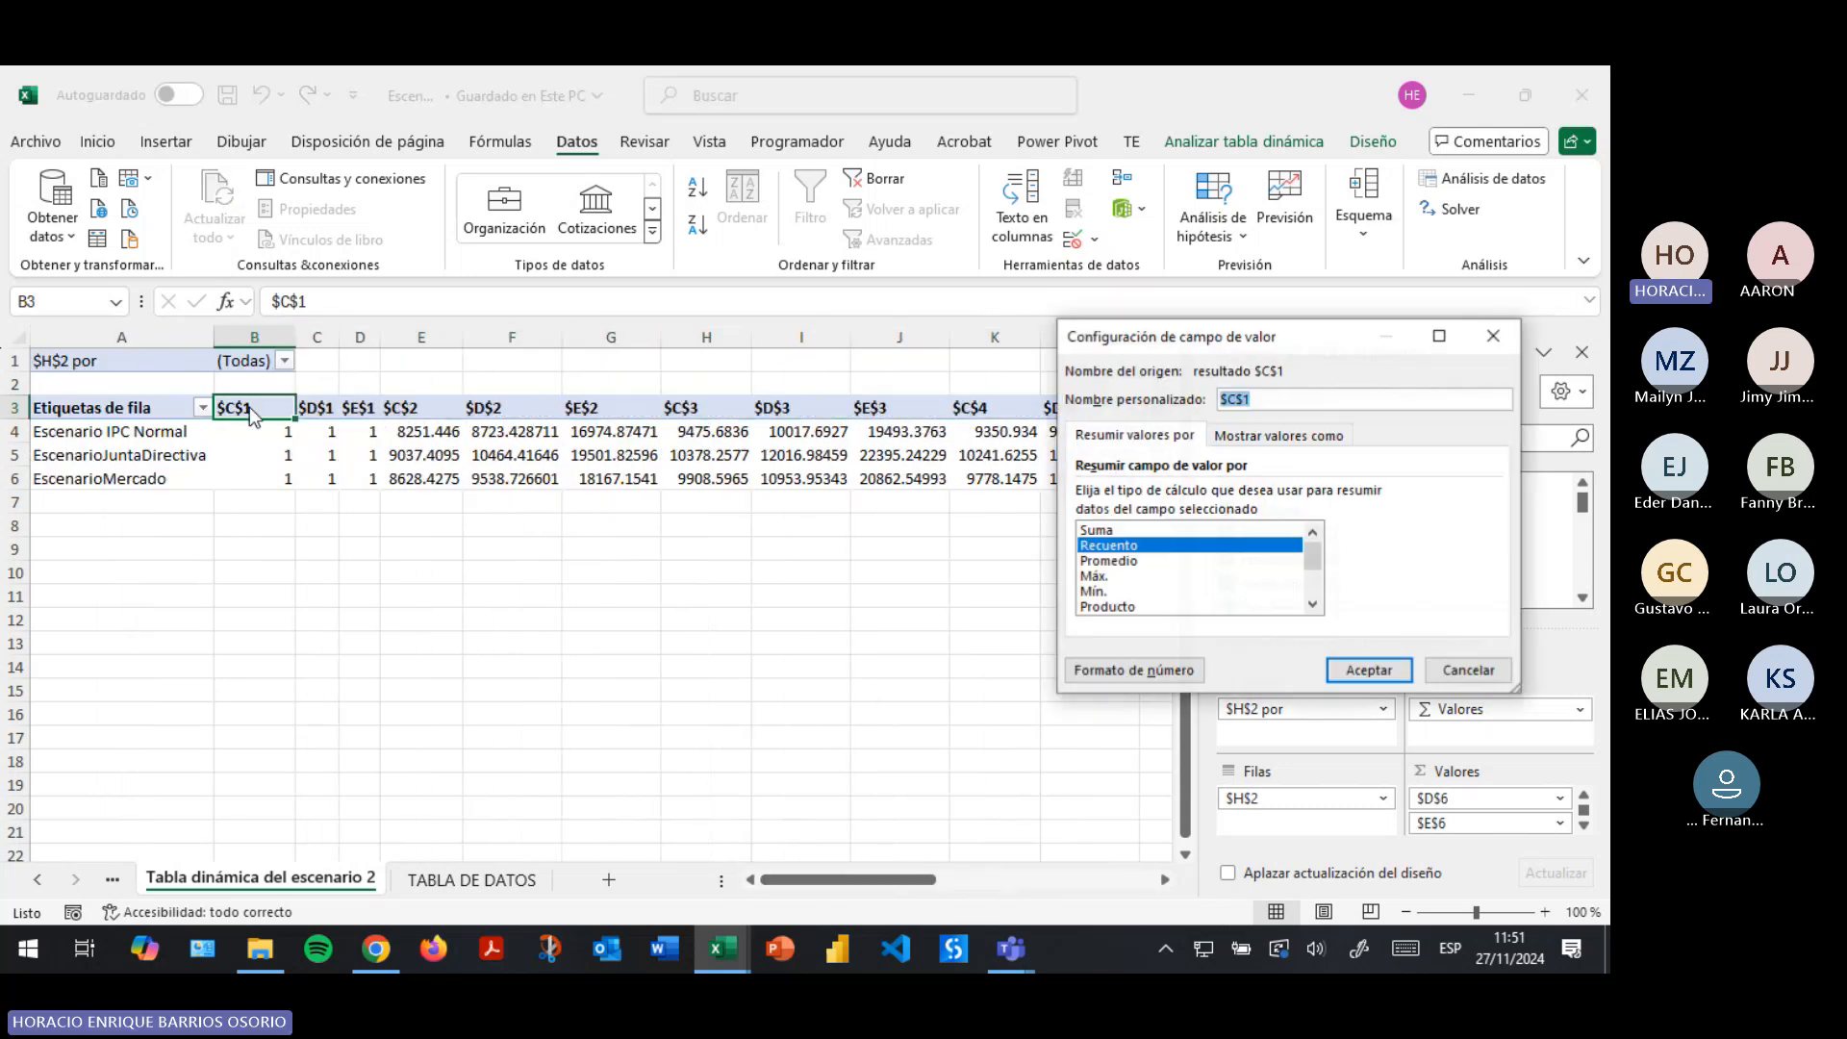
{"action": "left_click", "coordinate": [1311, 396]}
{"action": "key", "text": "BackSpace"}
{"action": "key", "text": "BackSpace"}
{"action": "key", "text": "BackSpace"}
{"action": "key", "text": "BackSpace"}
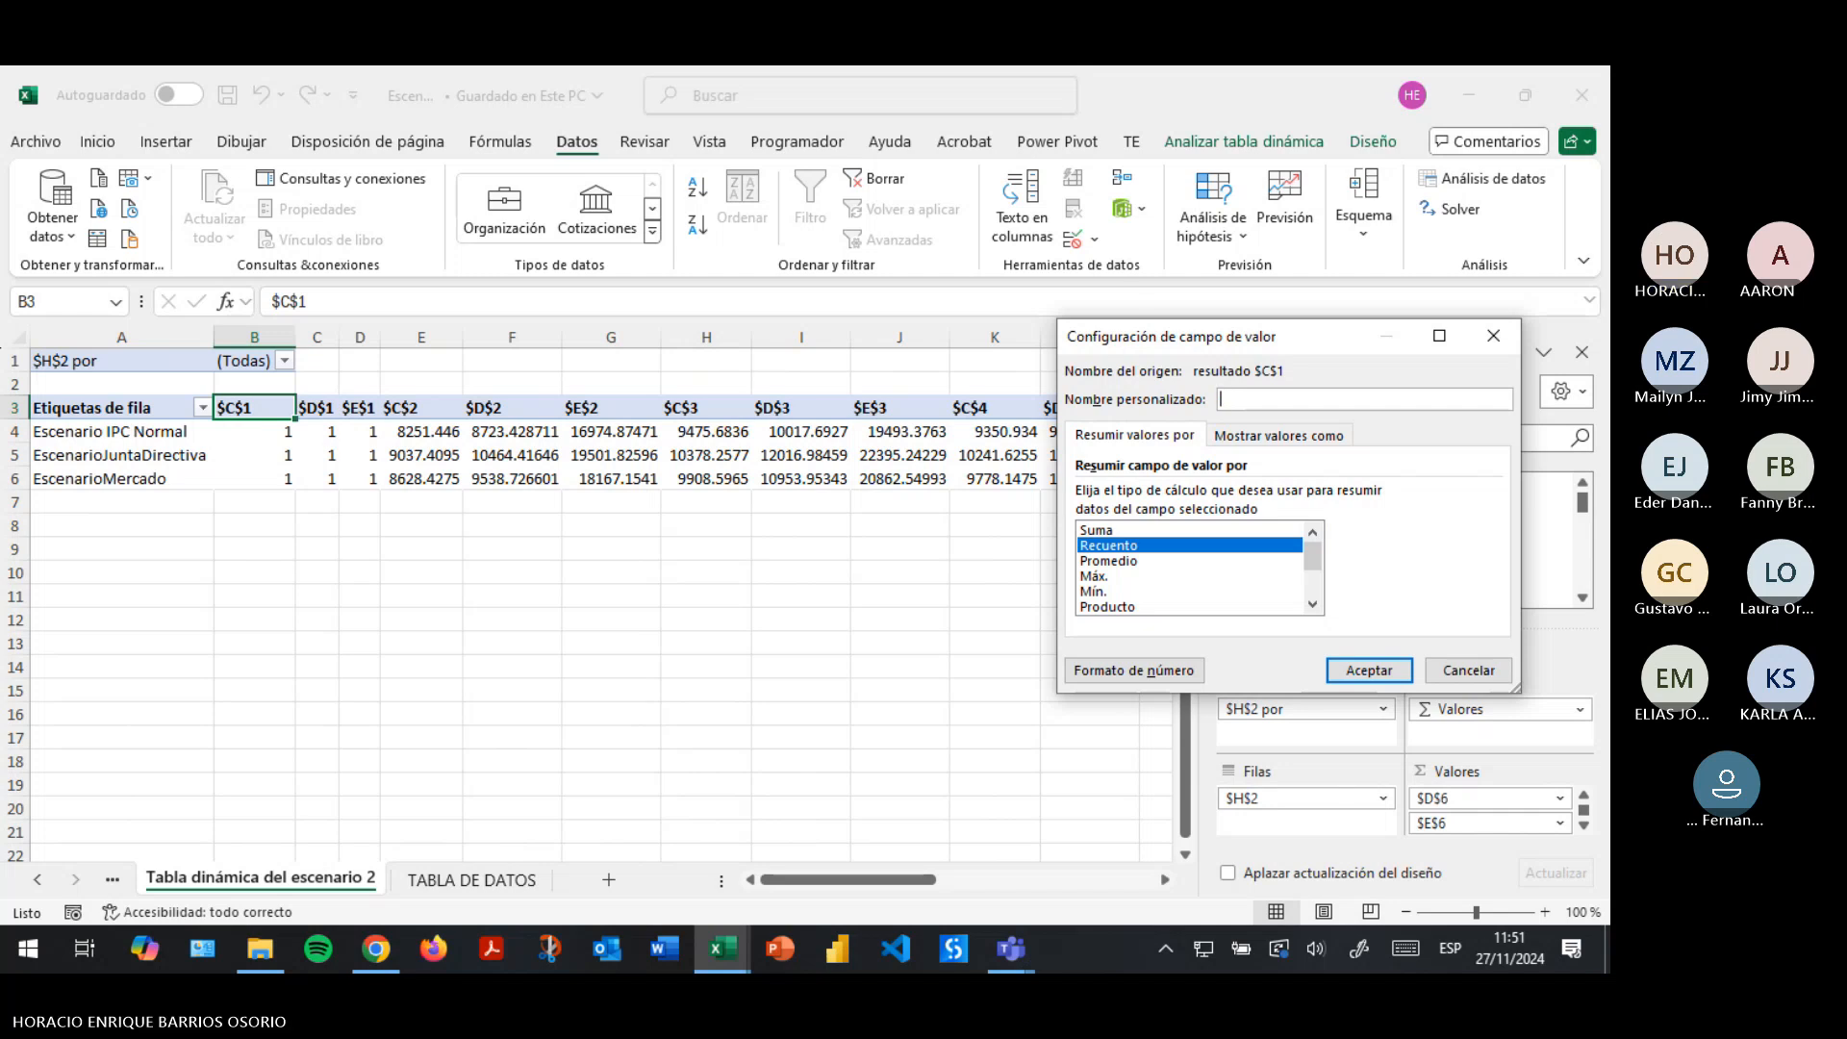
{"action": "left_click", "coordinate": [1502, 672]}
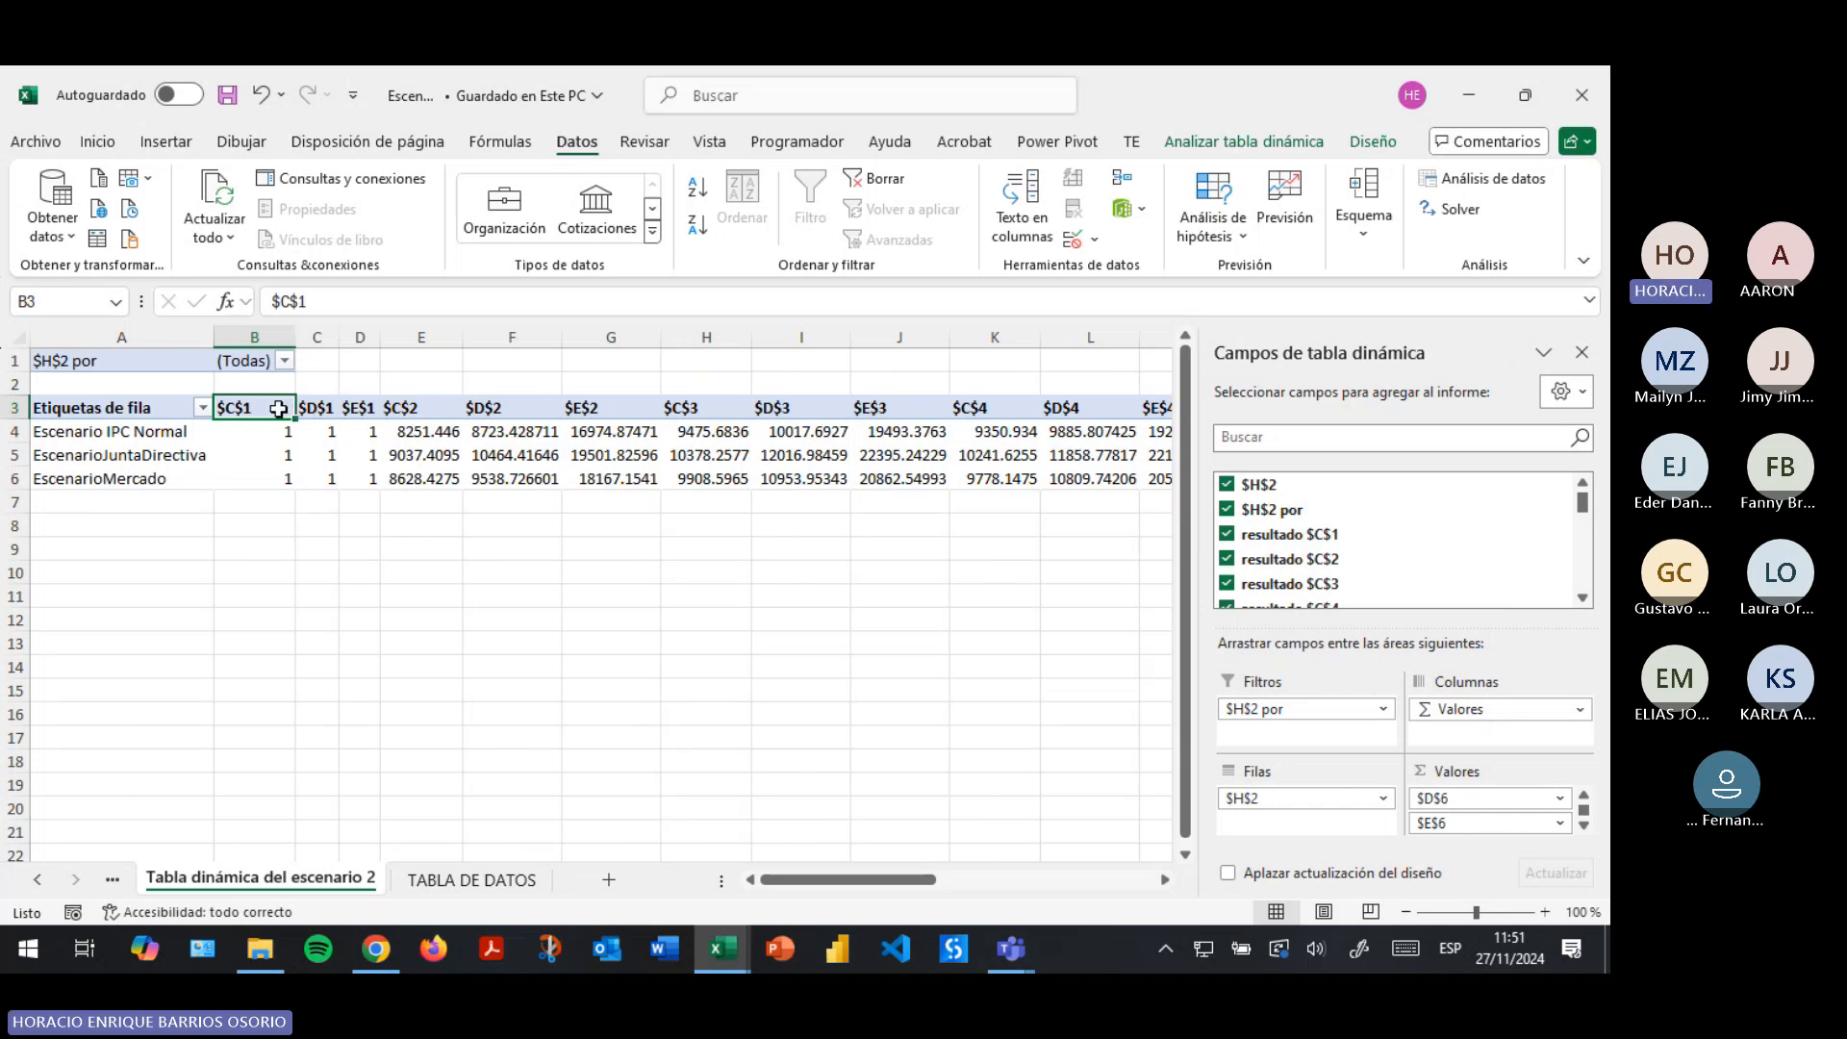
Check which pivot table grouping options are available for the $C$1 to $E$1 columns and for the scenario row labels.
{"action": "left_click_drag", "start_coordinate": [278, 409], "coordinate": [367, 479]}
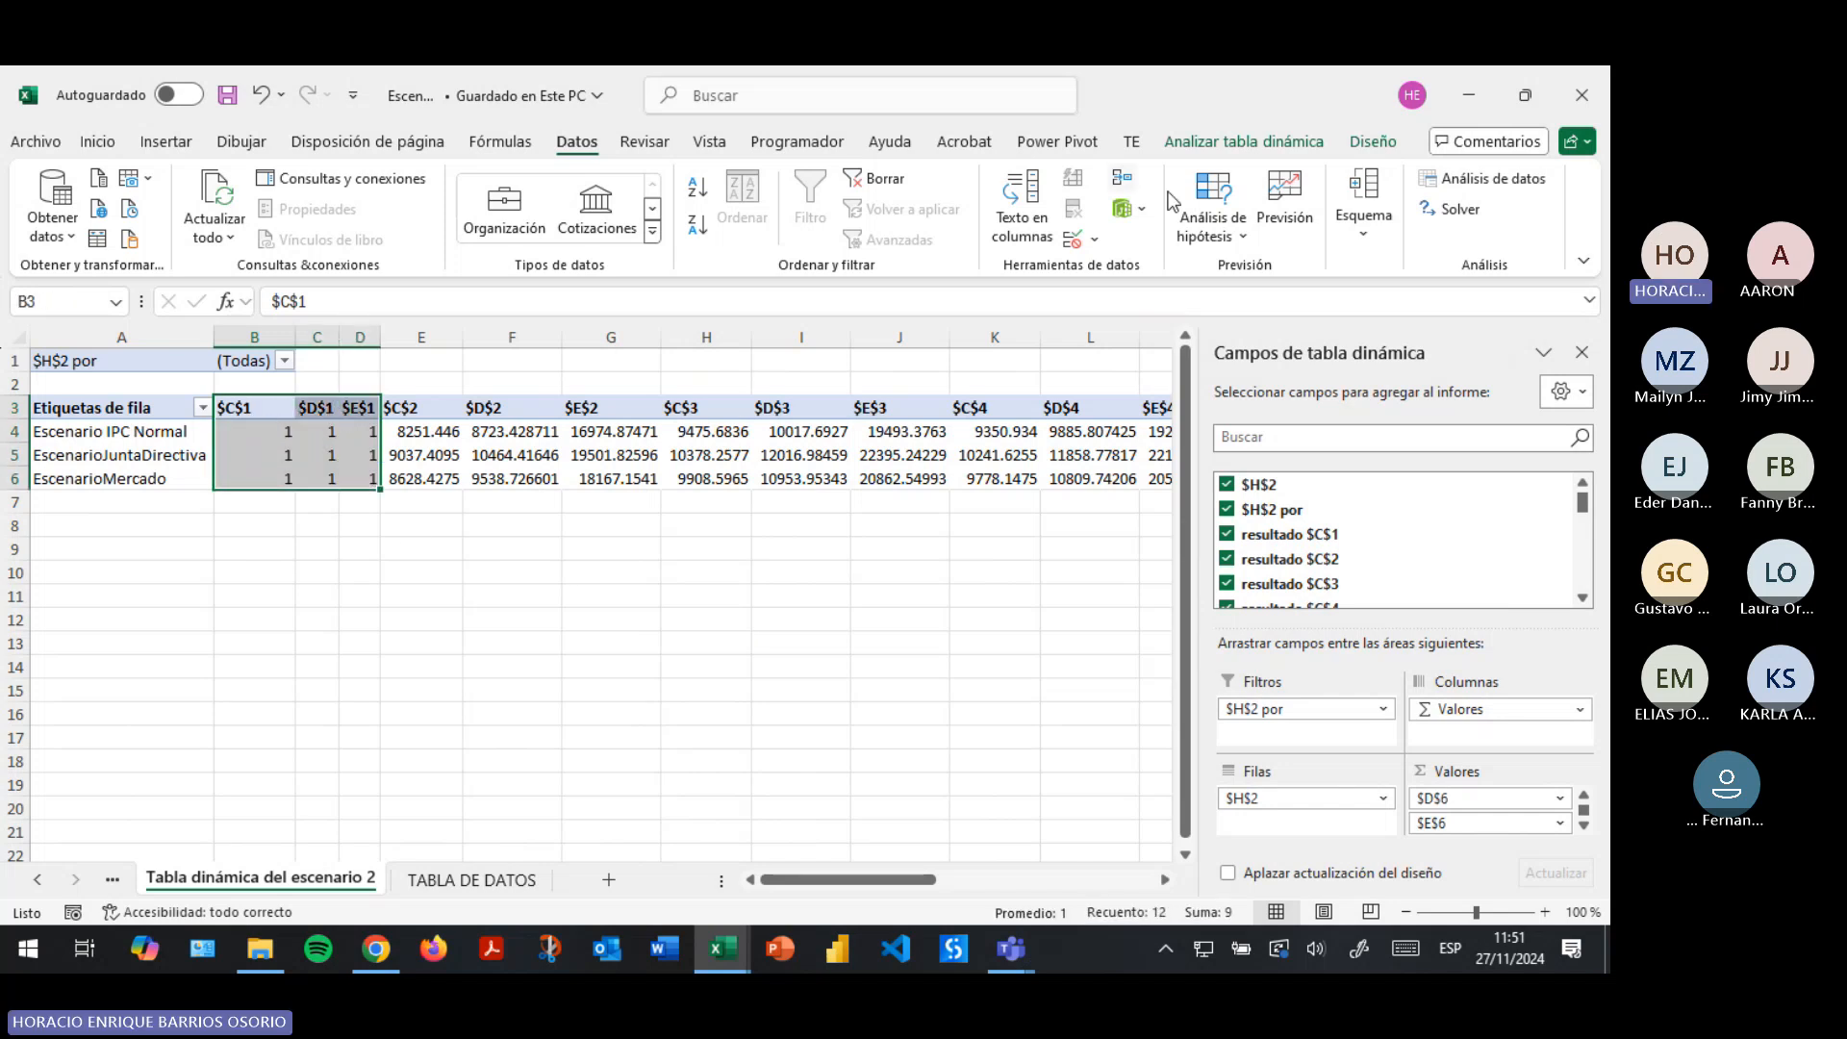
{"action": "left_click", "coordinate": [1244, 142]}
{"action": "left_click", "coordinate": [624, 248]}
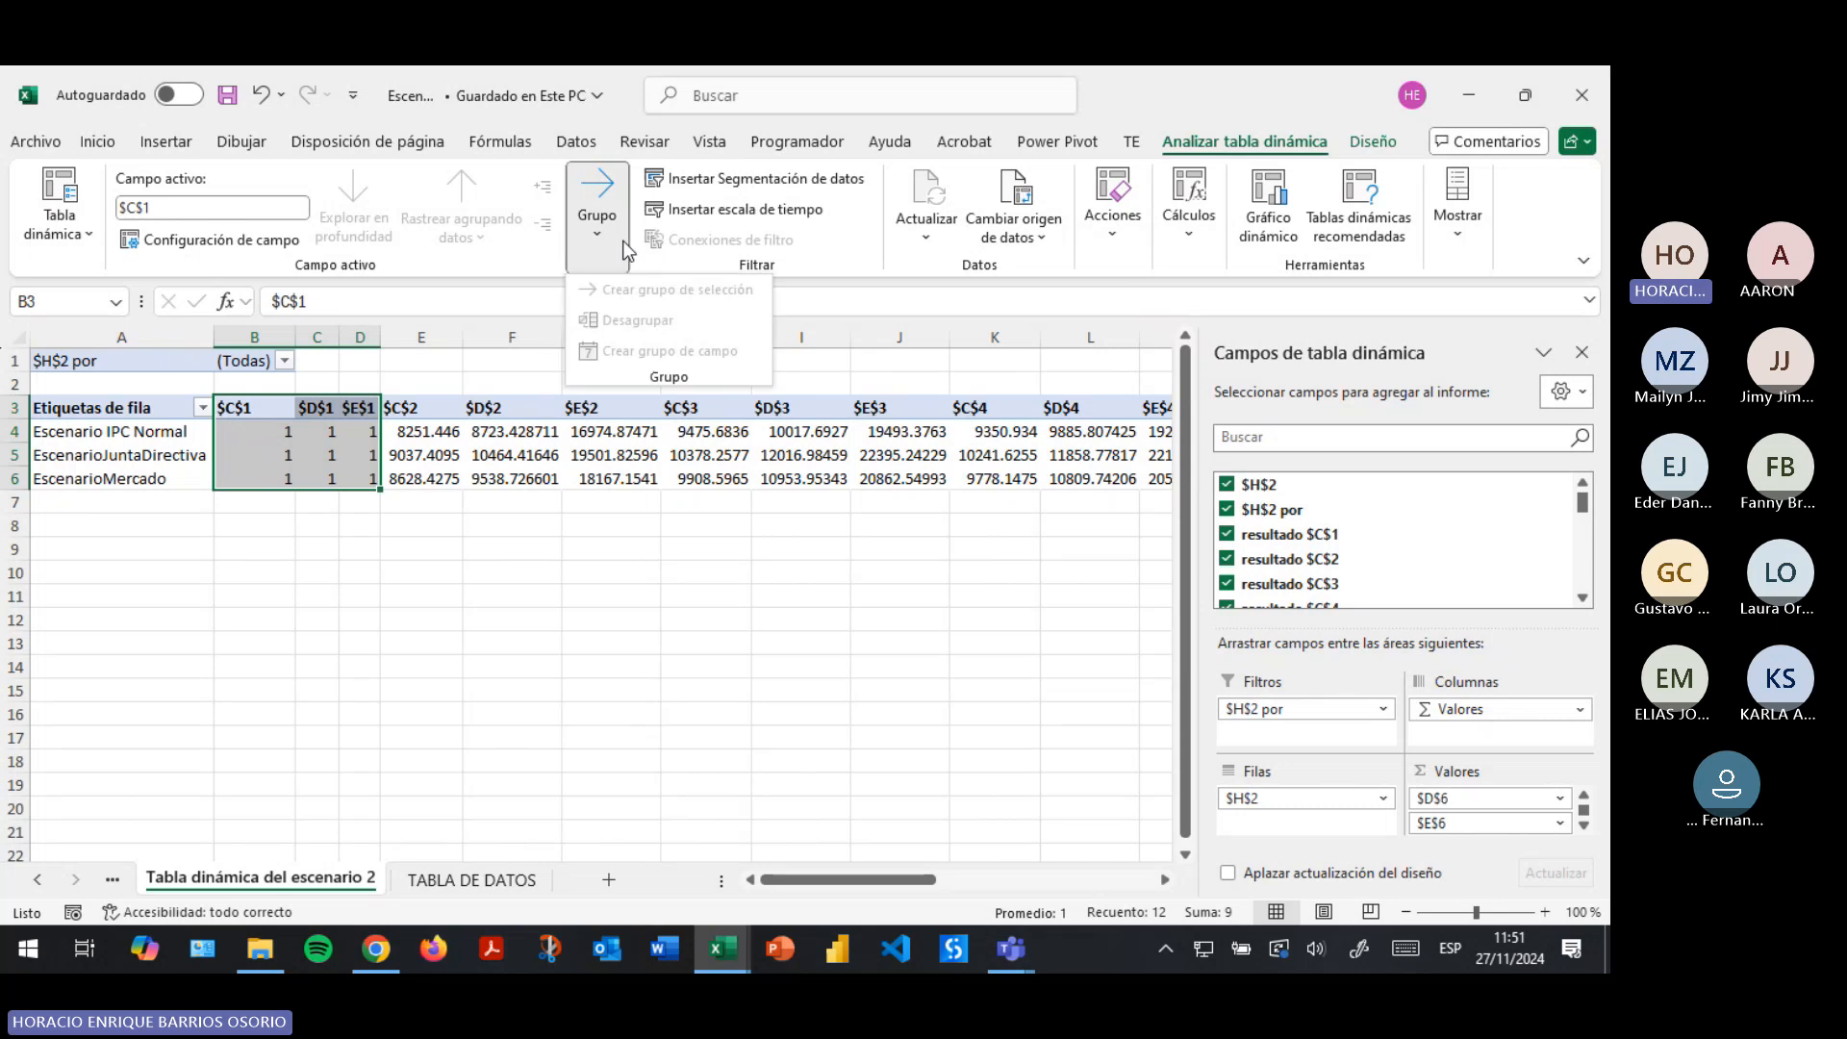
{"action": "left_click", "coordinate": [652, 556]}
{"action": "left_click_drag", "start_coordinate": [288, 433], "coordinate": [362, 487]}
{"action": "left_click", "coordinate": [596, 217]}
{"action": "left_click", "coordinate": [162, 433]}
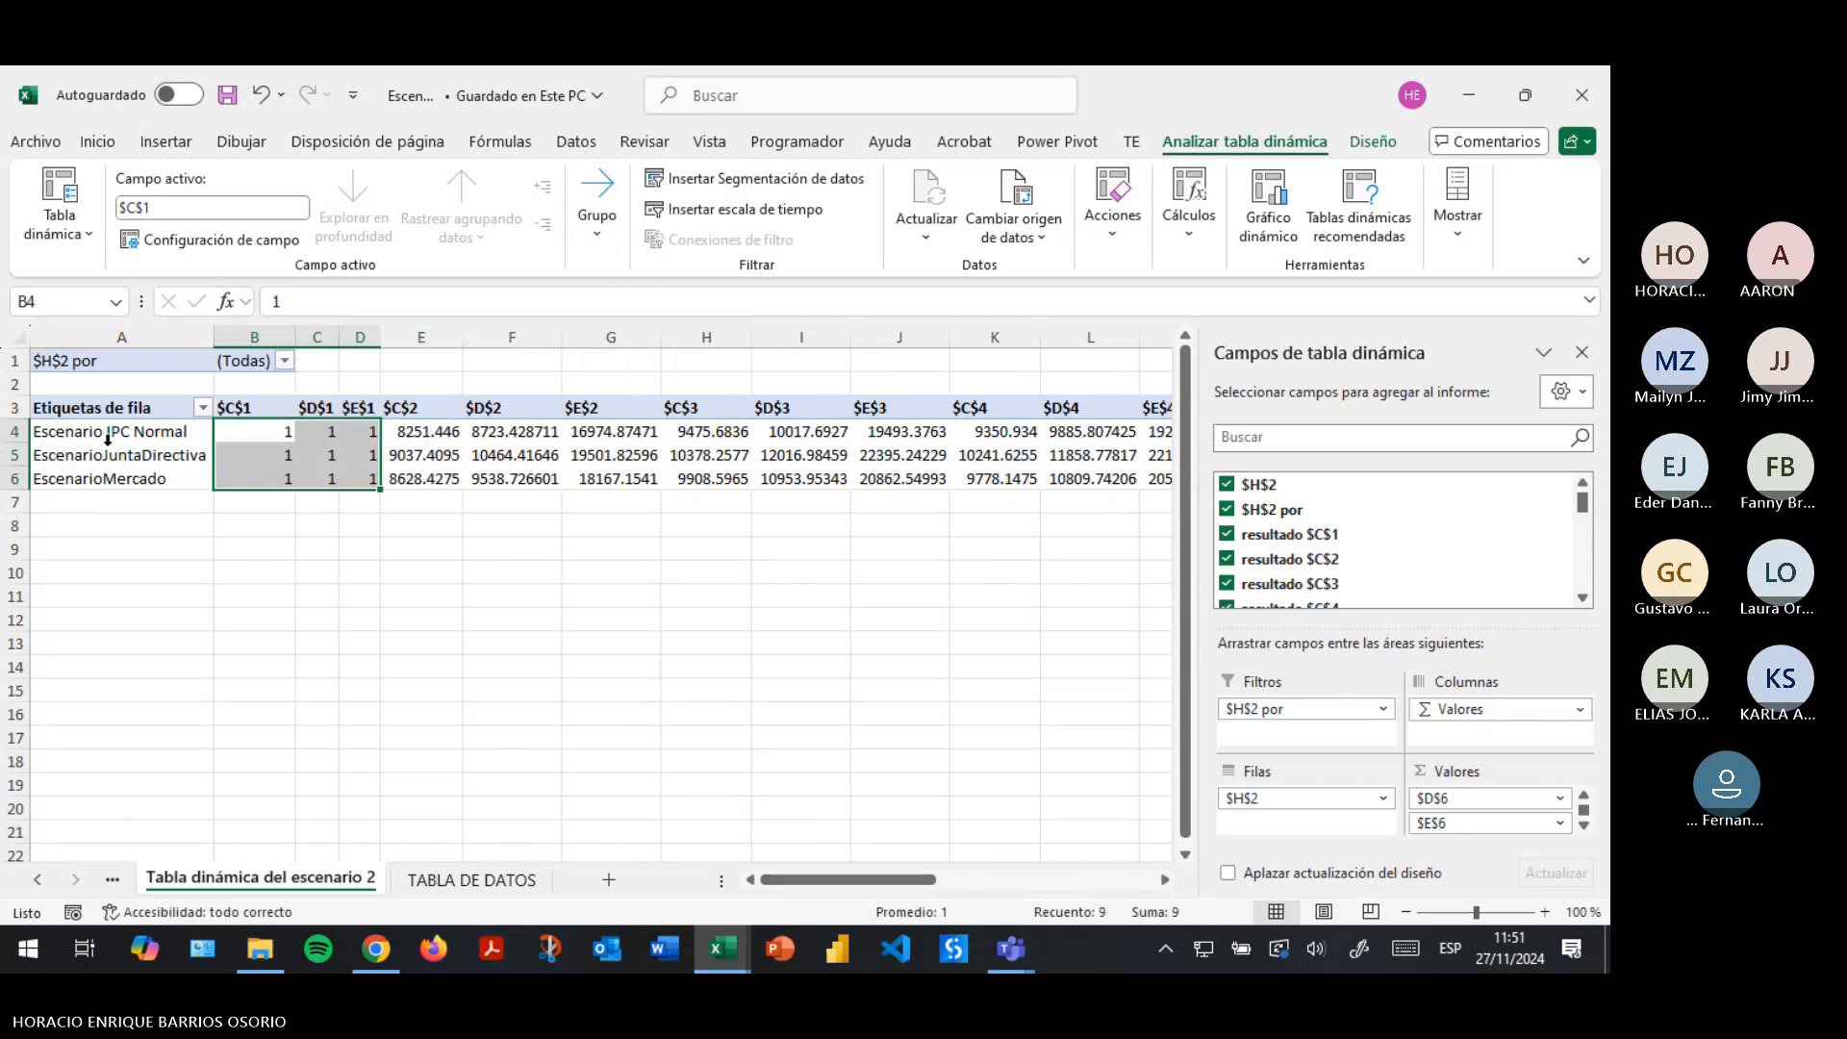
{"action": "left_click_drag", "start_coordinate": [158, 433], "coordinate": [132, 455]}
{"action": "left_click", "coordinate": [596, 216]}
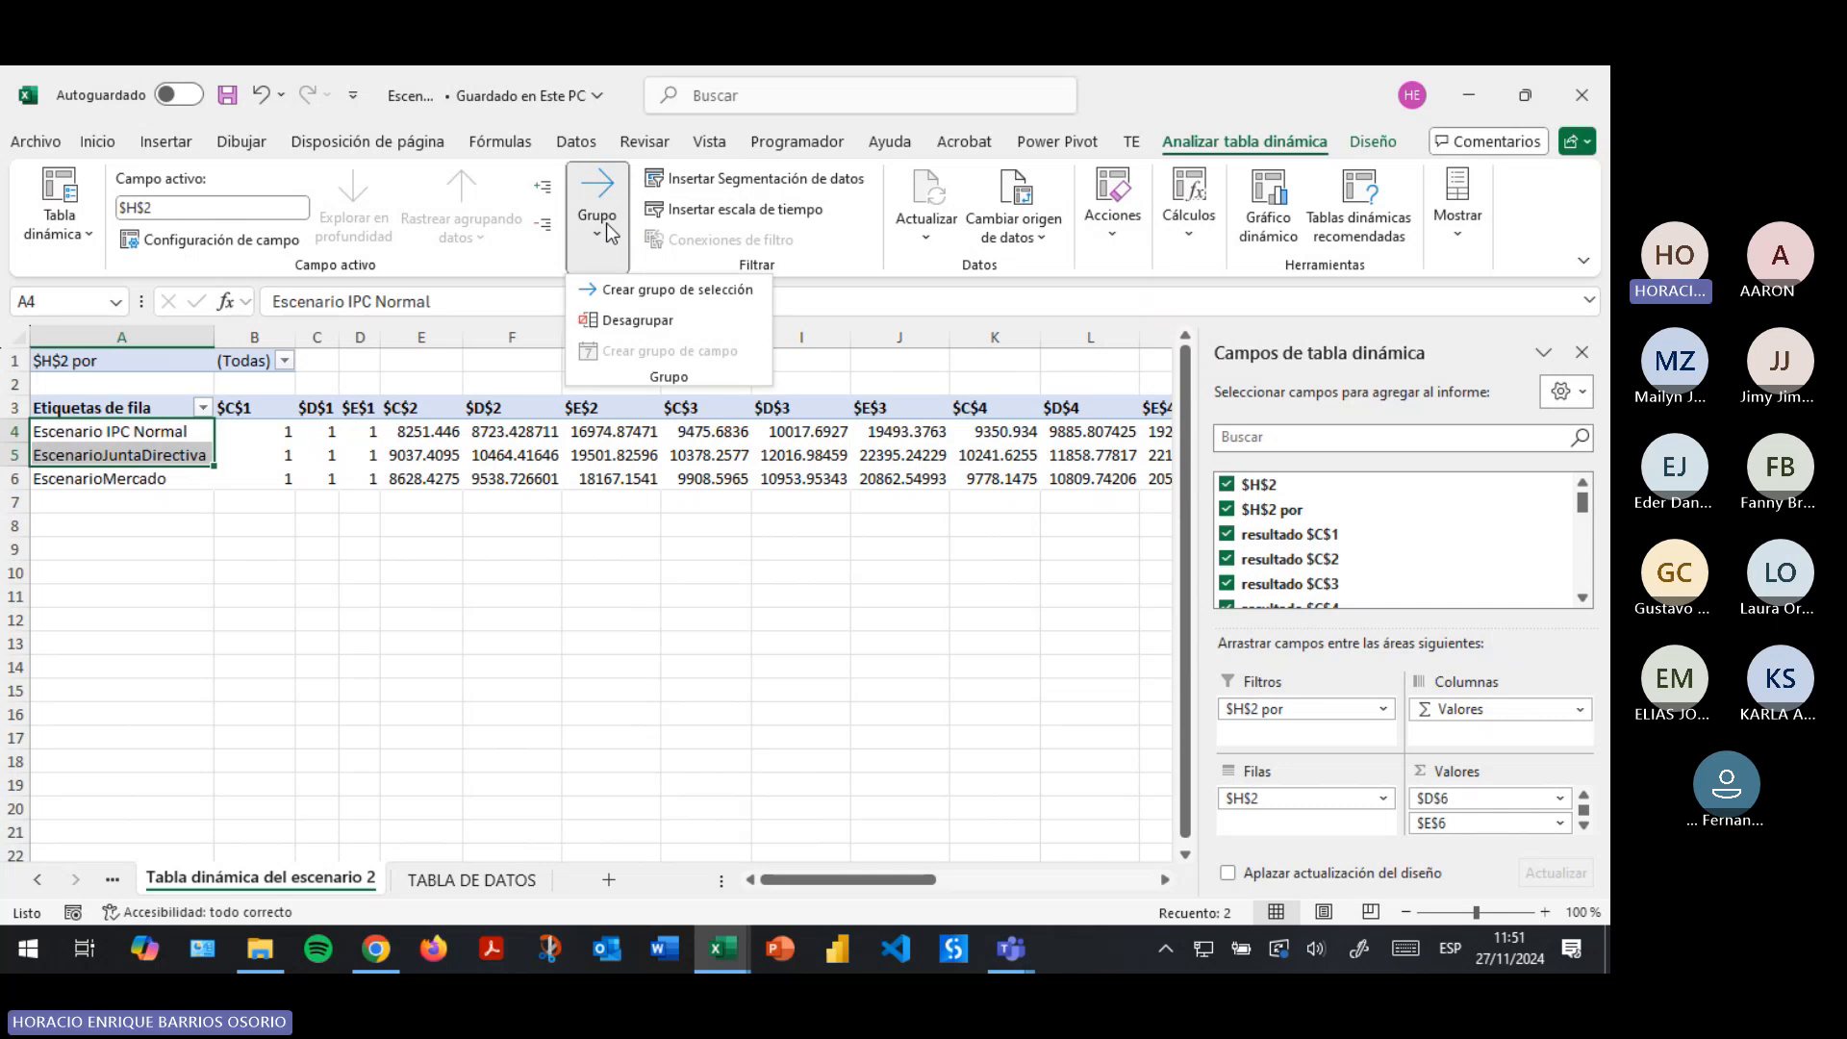
{"action": "left_click", "coordinate": [214, 438]}
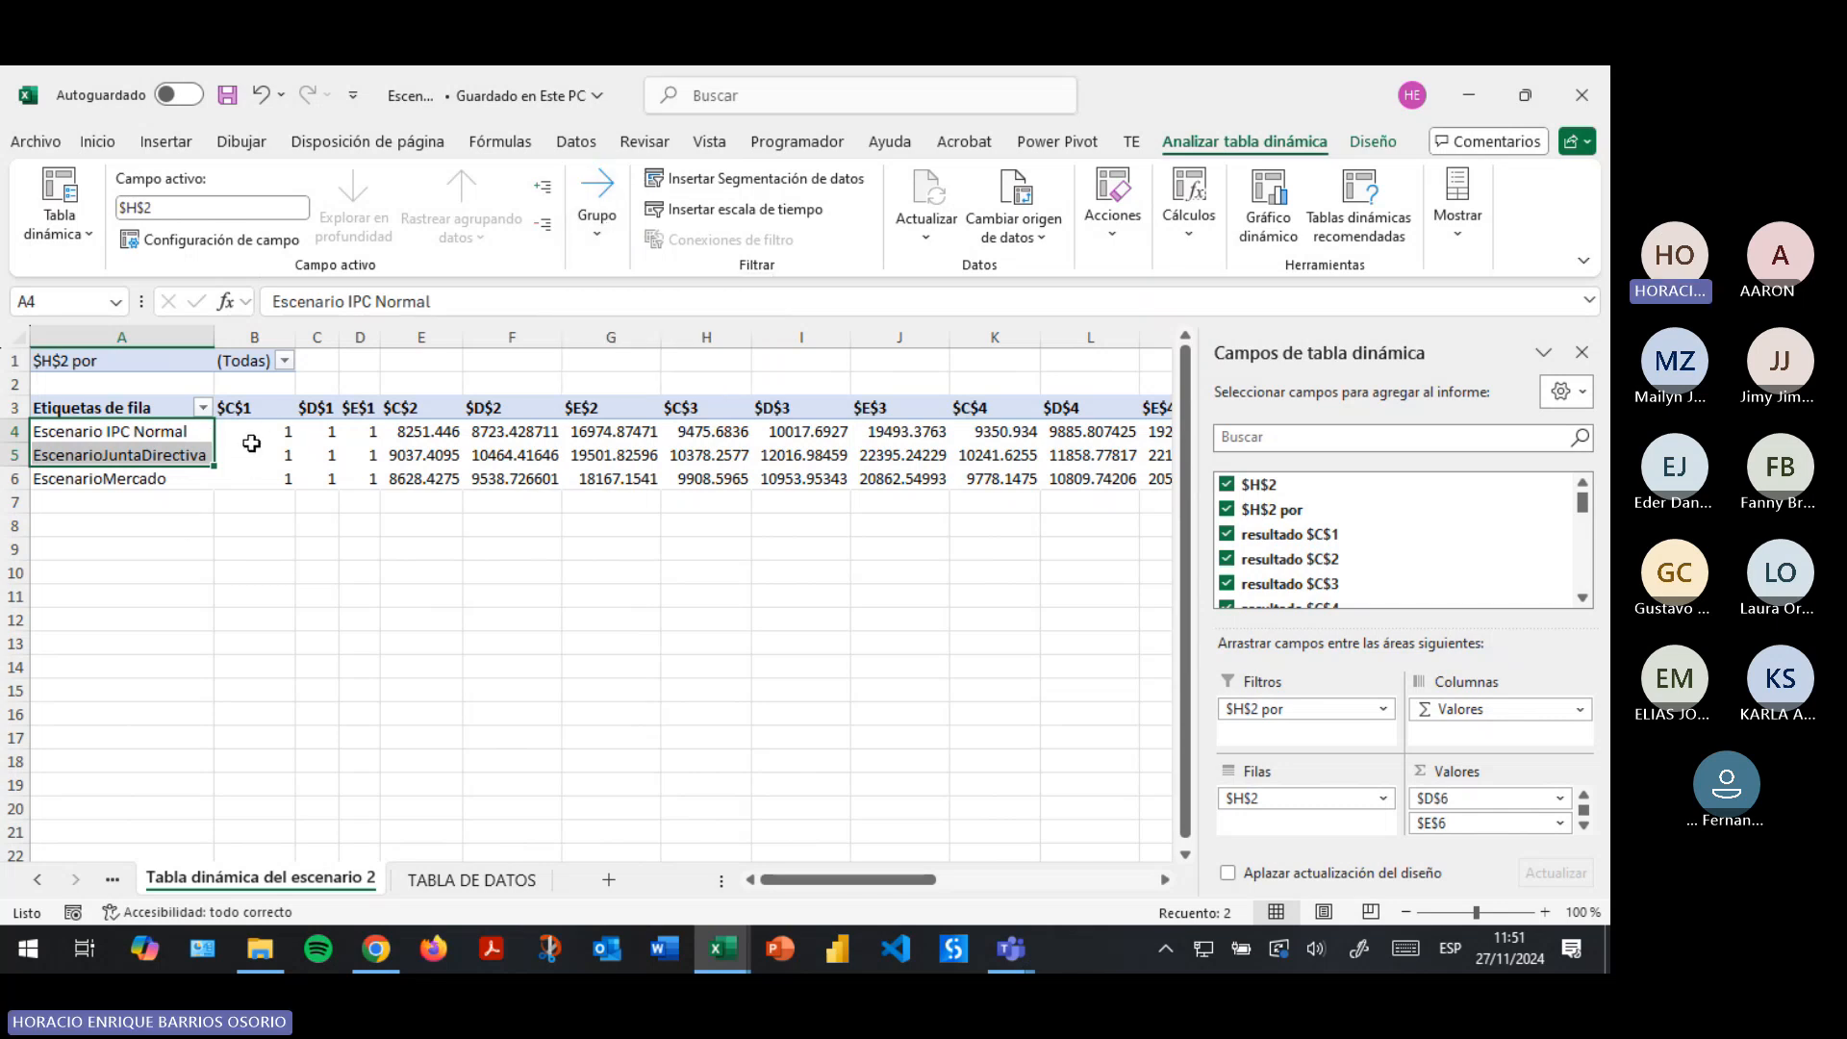
{"action": "left_click", "coordinate": [252, 441]}
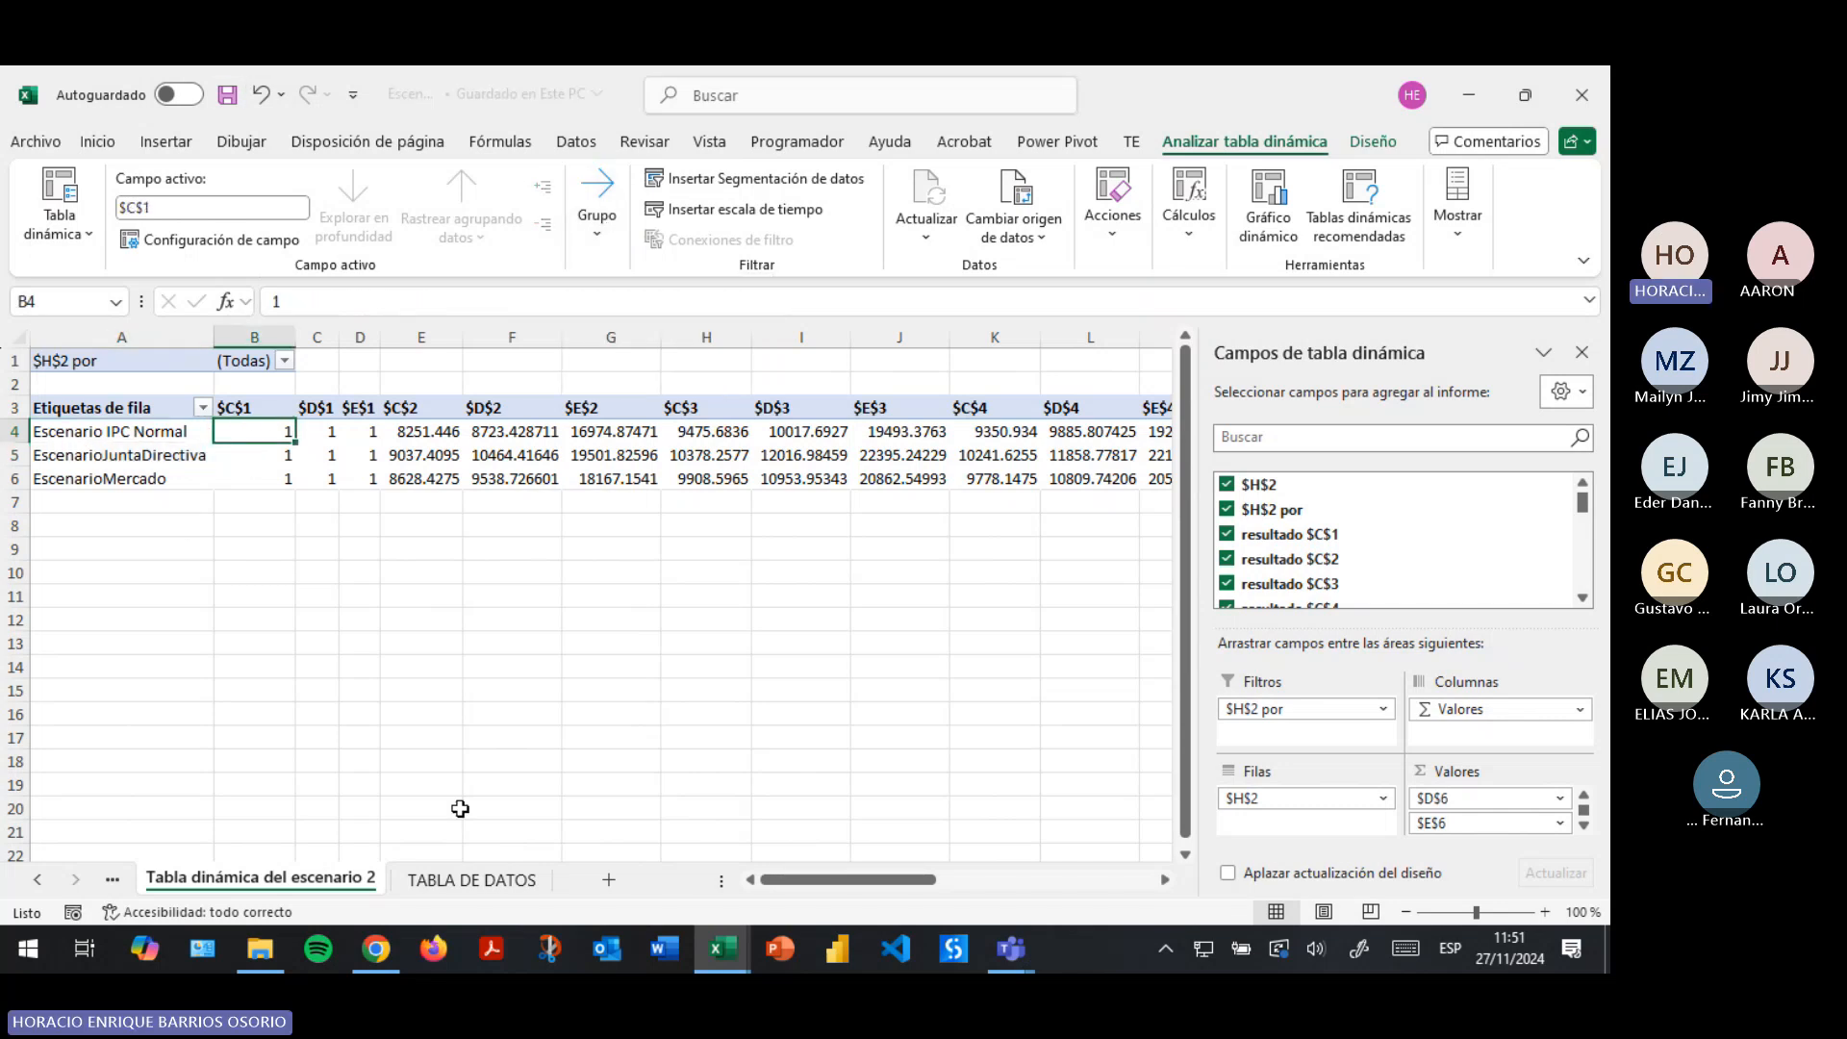
Return to the TABLA DE DATOS sheet, select cell A1, and save the workbook.
{"action": "left_click", "coordinate": [470, 879]}
{"action": "left_click", "coordinate": [242, 882]}
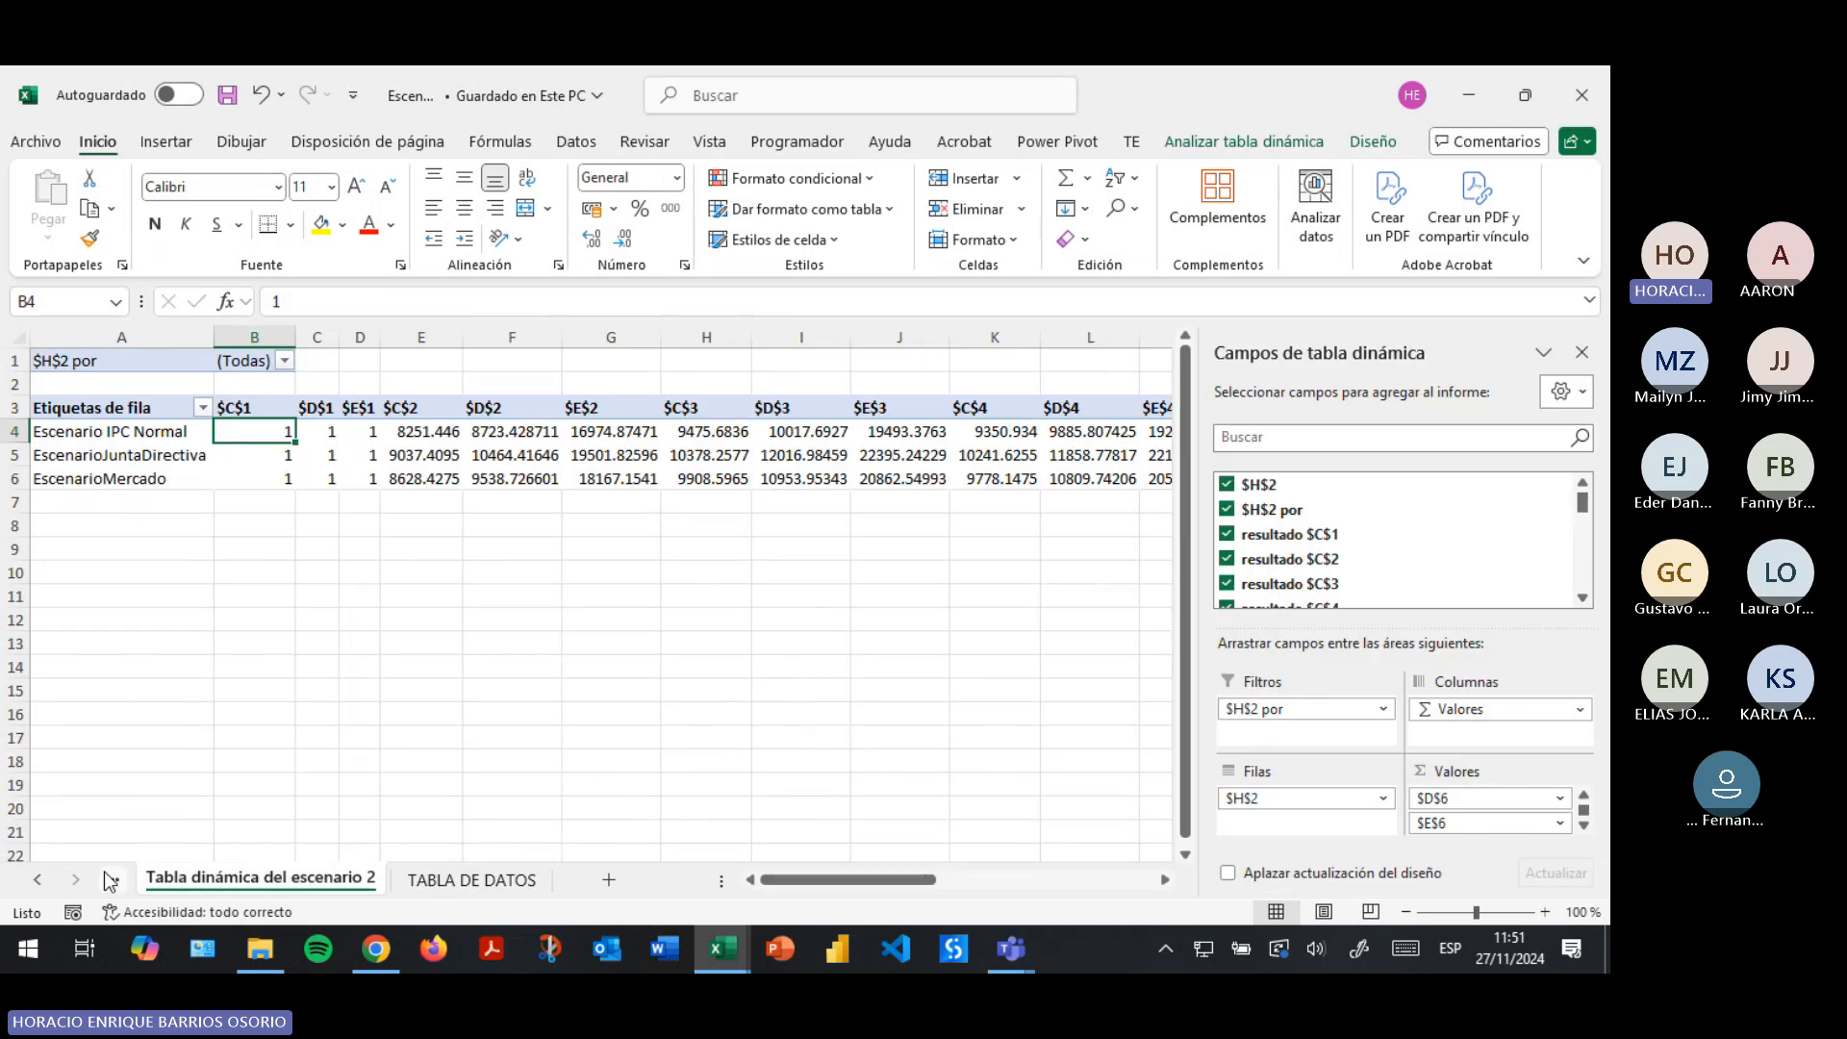
{"action": "left_click", "coordinate": [112, 879]}
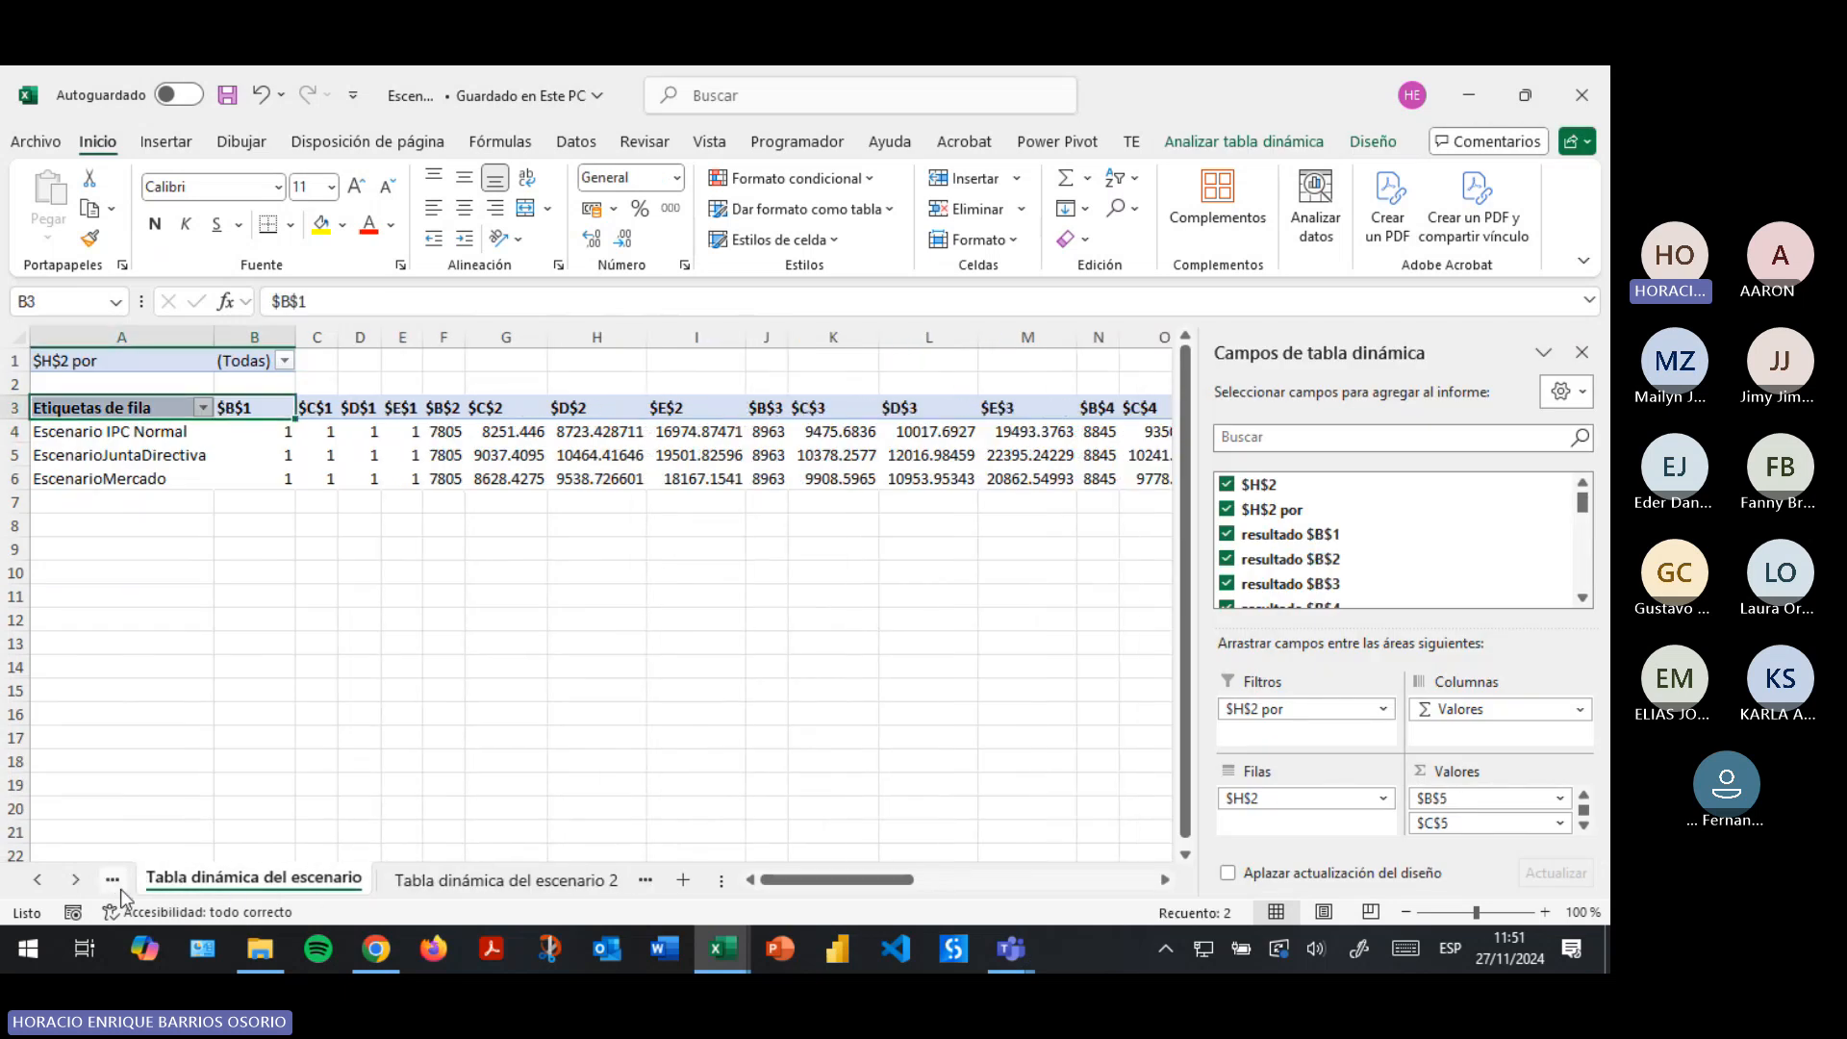
{"action": "left_click", "coordinate": [112, 879]}
{"action": "left_click", "coordinate": [391, 887]}
{"action": "left_click", "coordinate": [645, 885]}
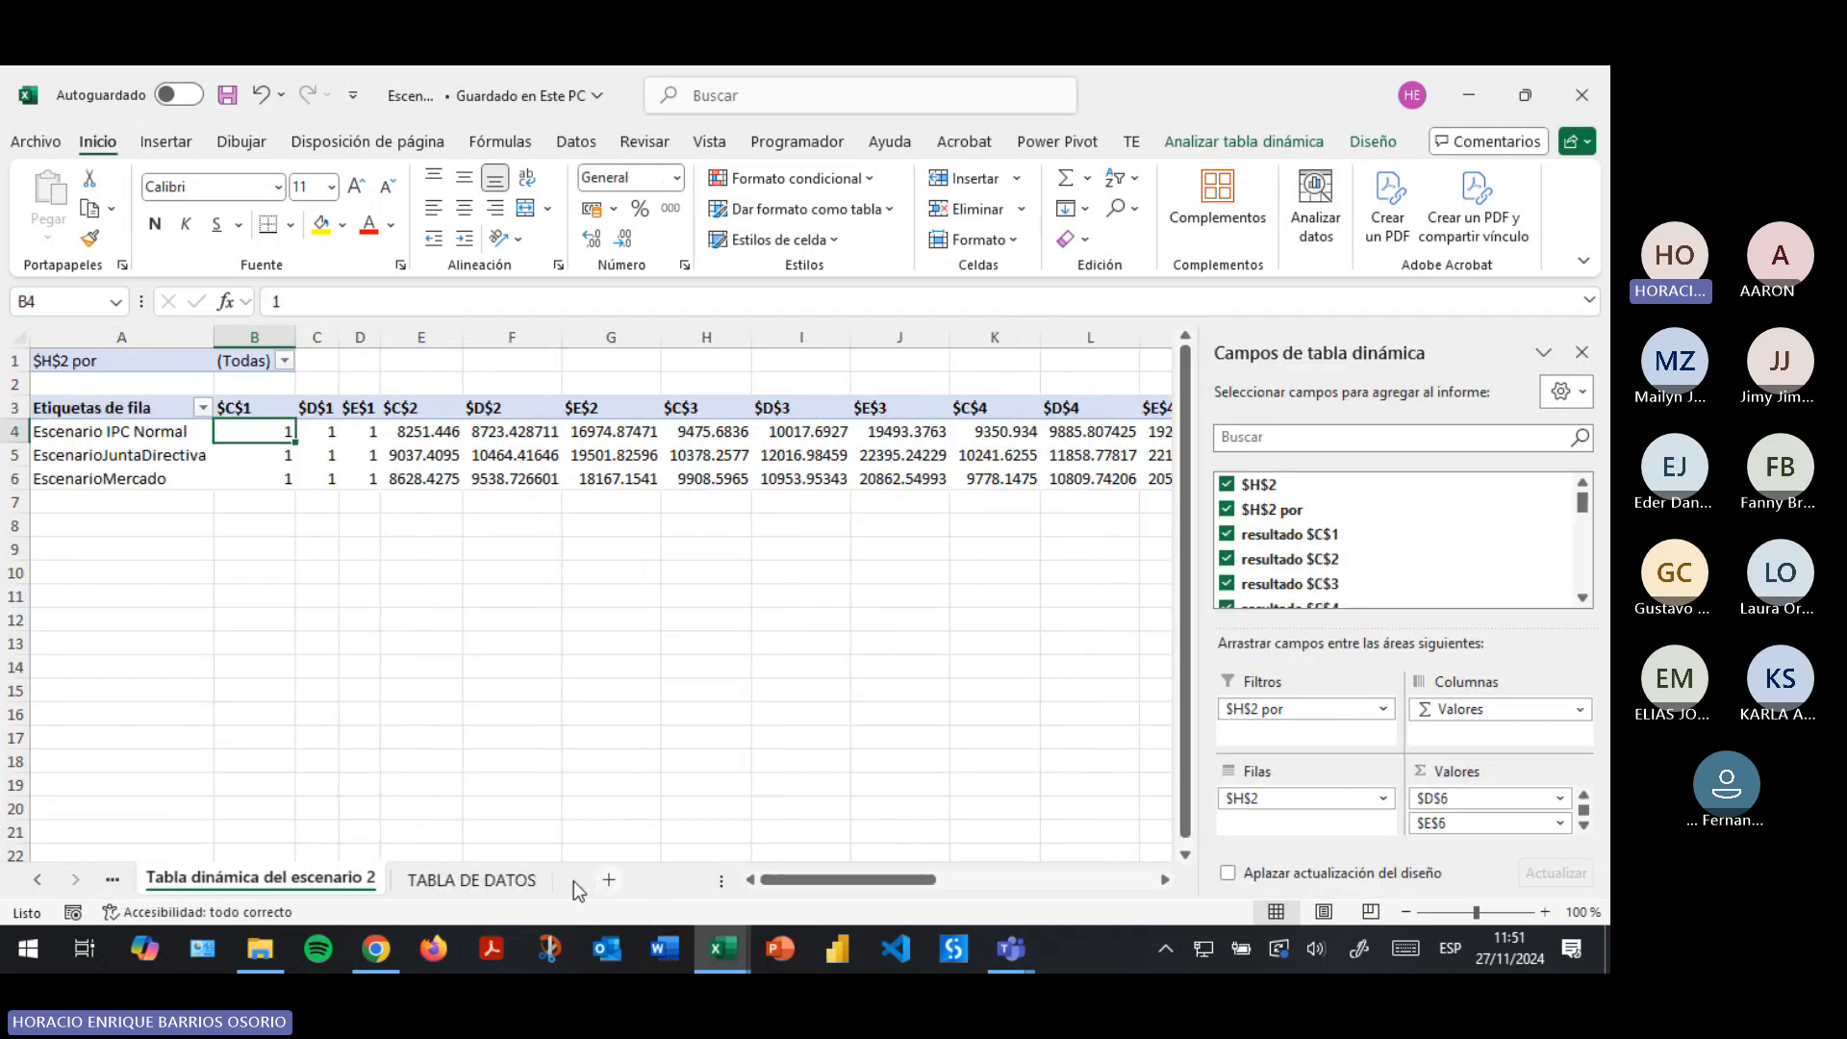
{"action": "left_click", "coordinate": [471, 880]}
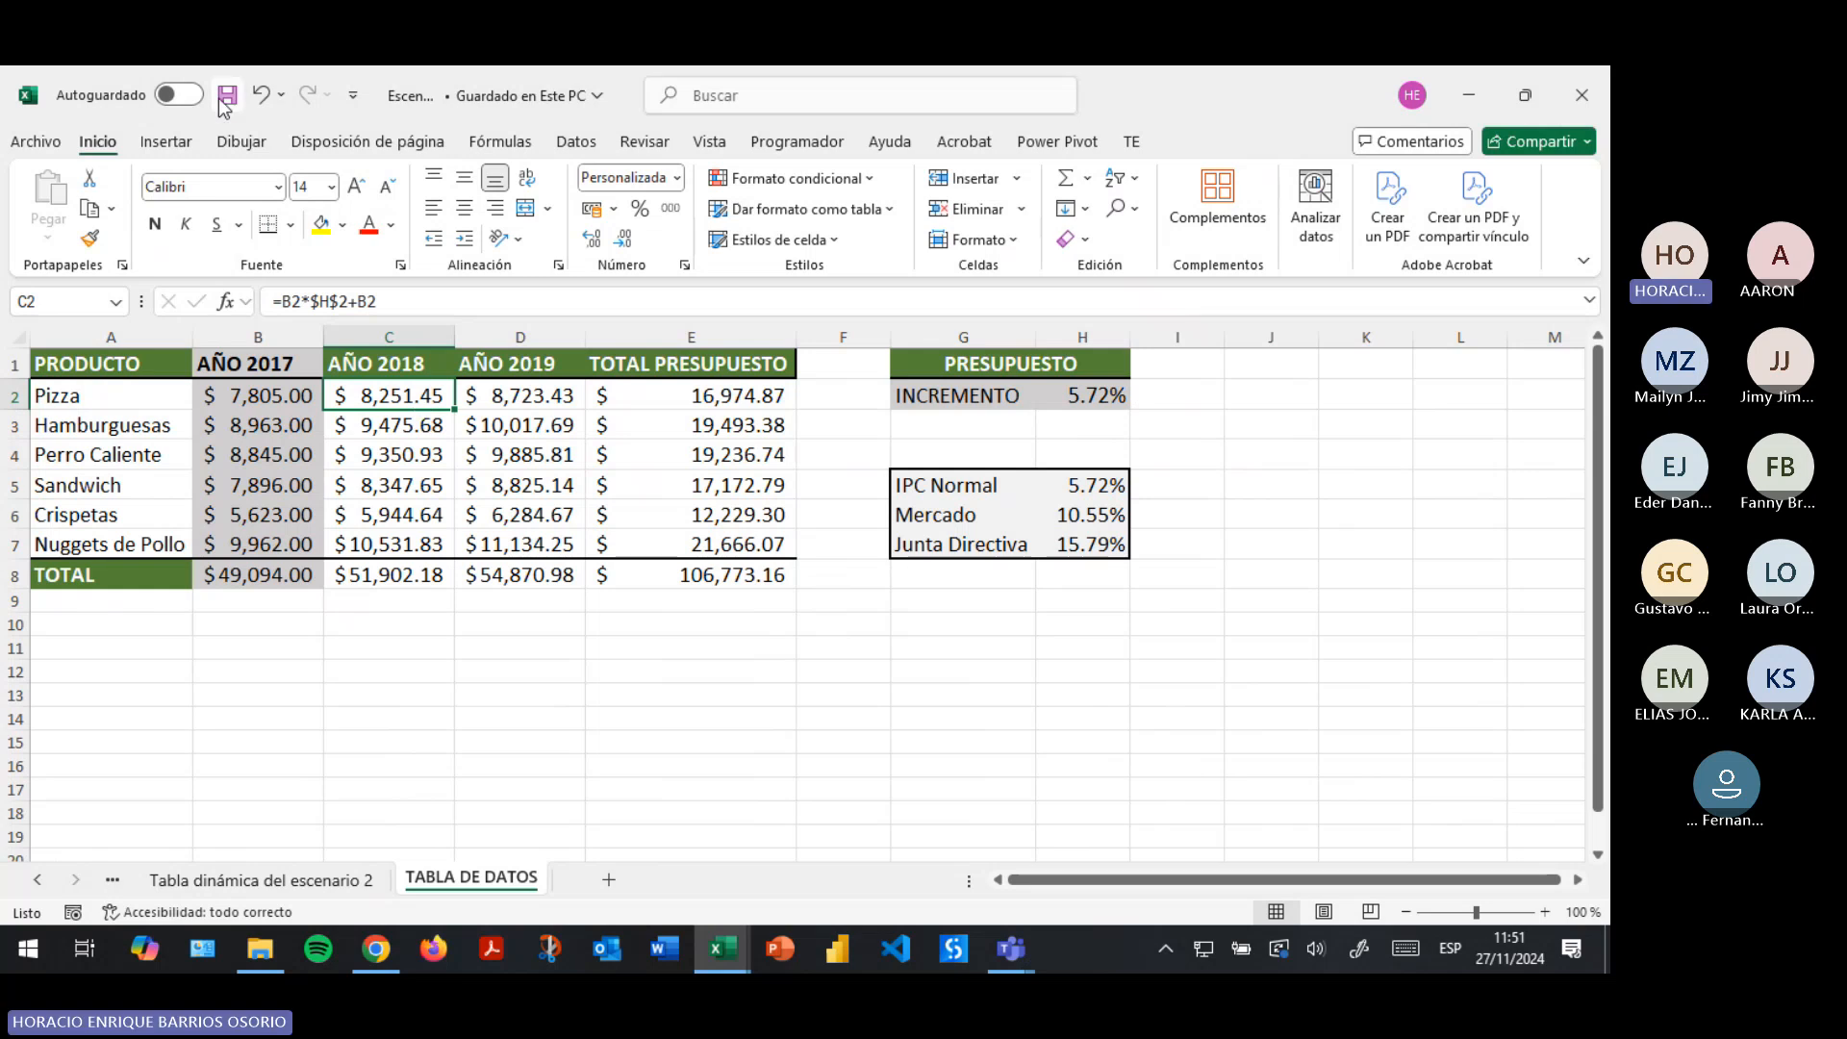
{"action": "left_click", "coordinate": [980, 491]}
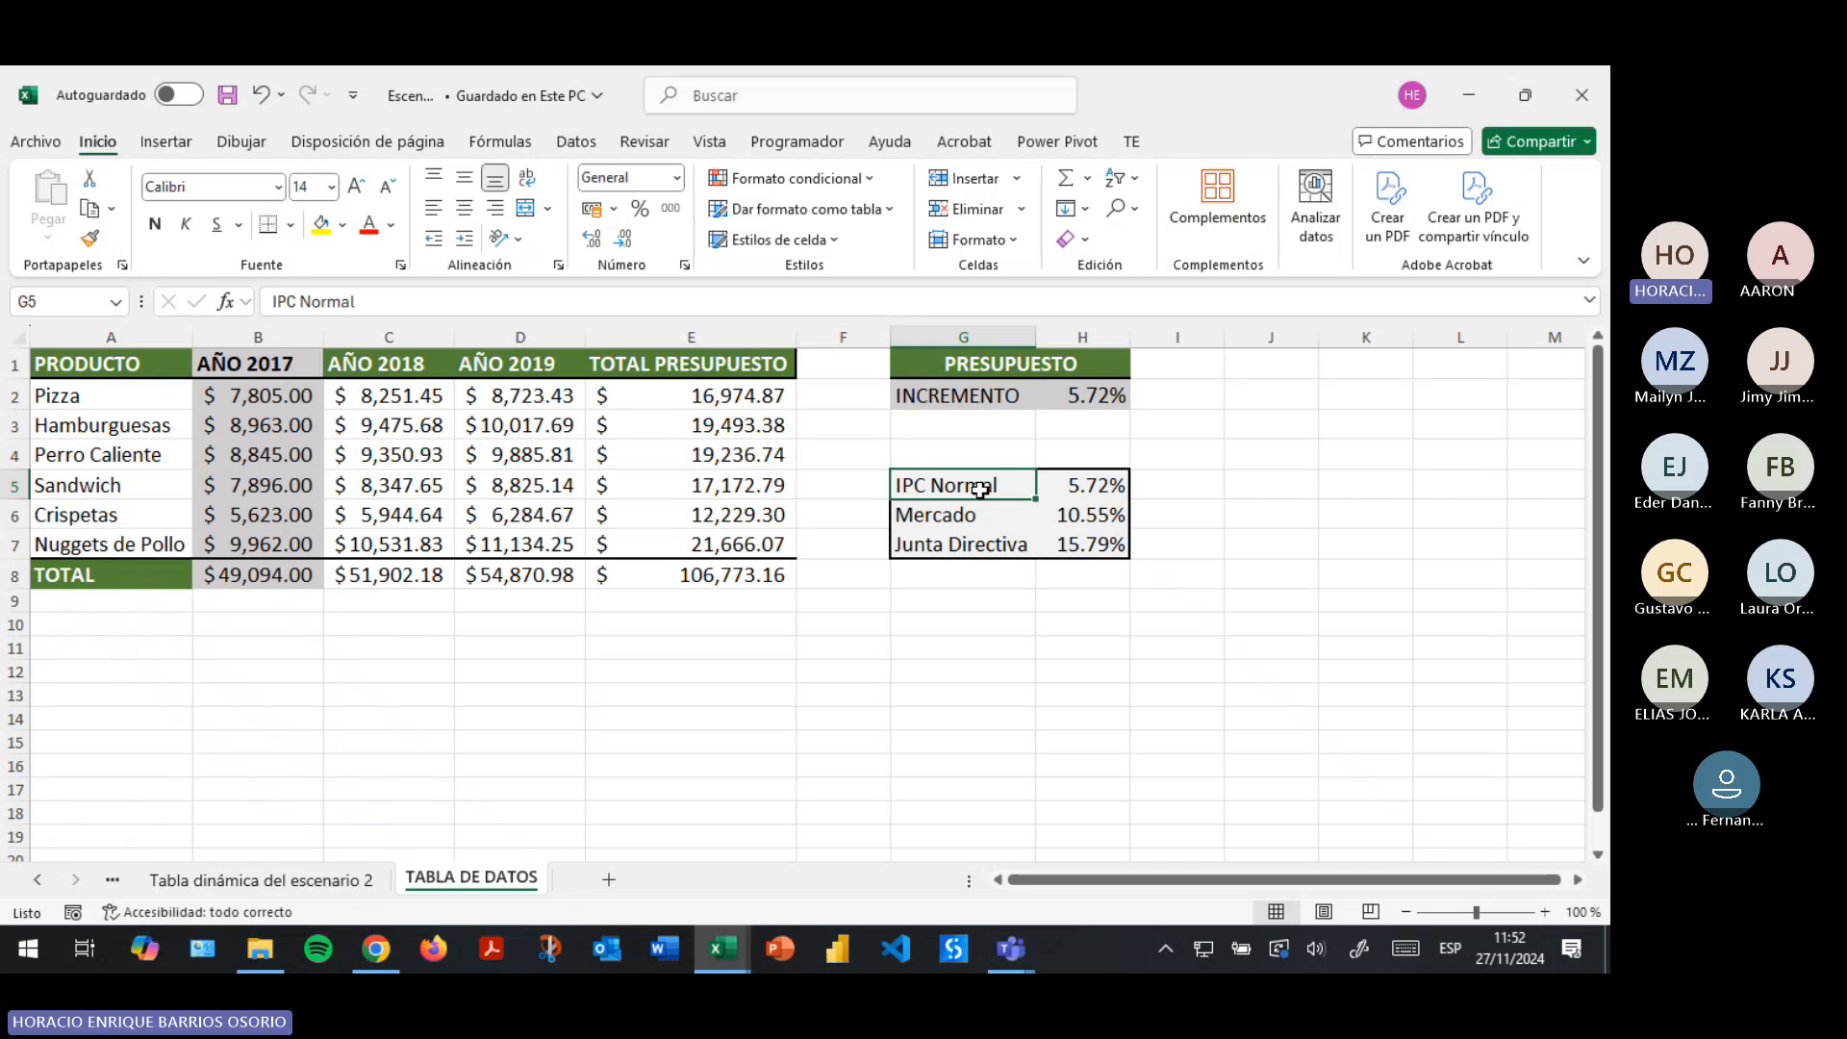
{"action": "left_click", "coordinate": [82, 375]}
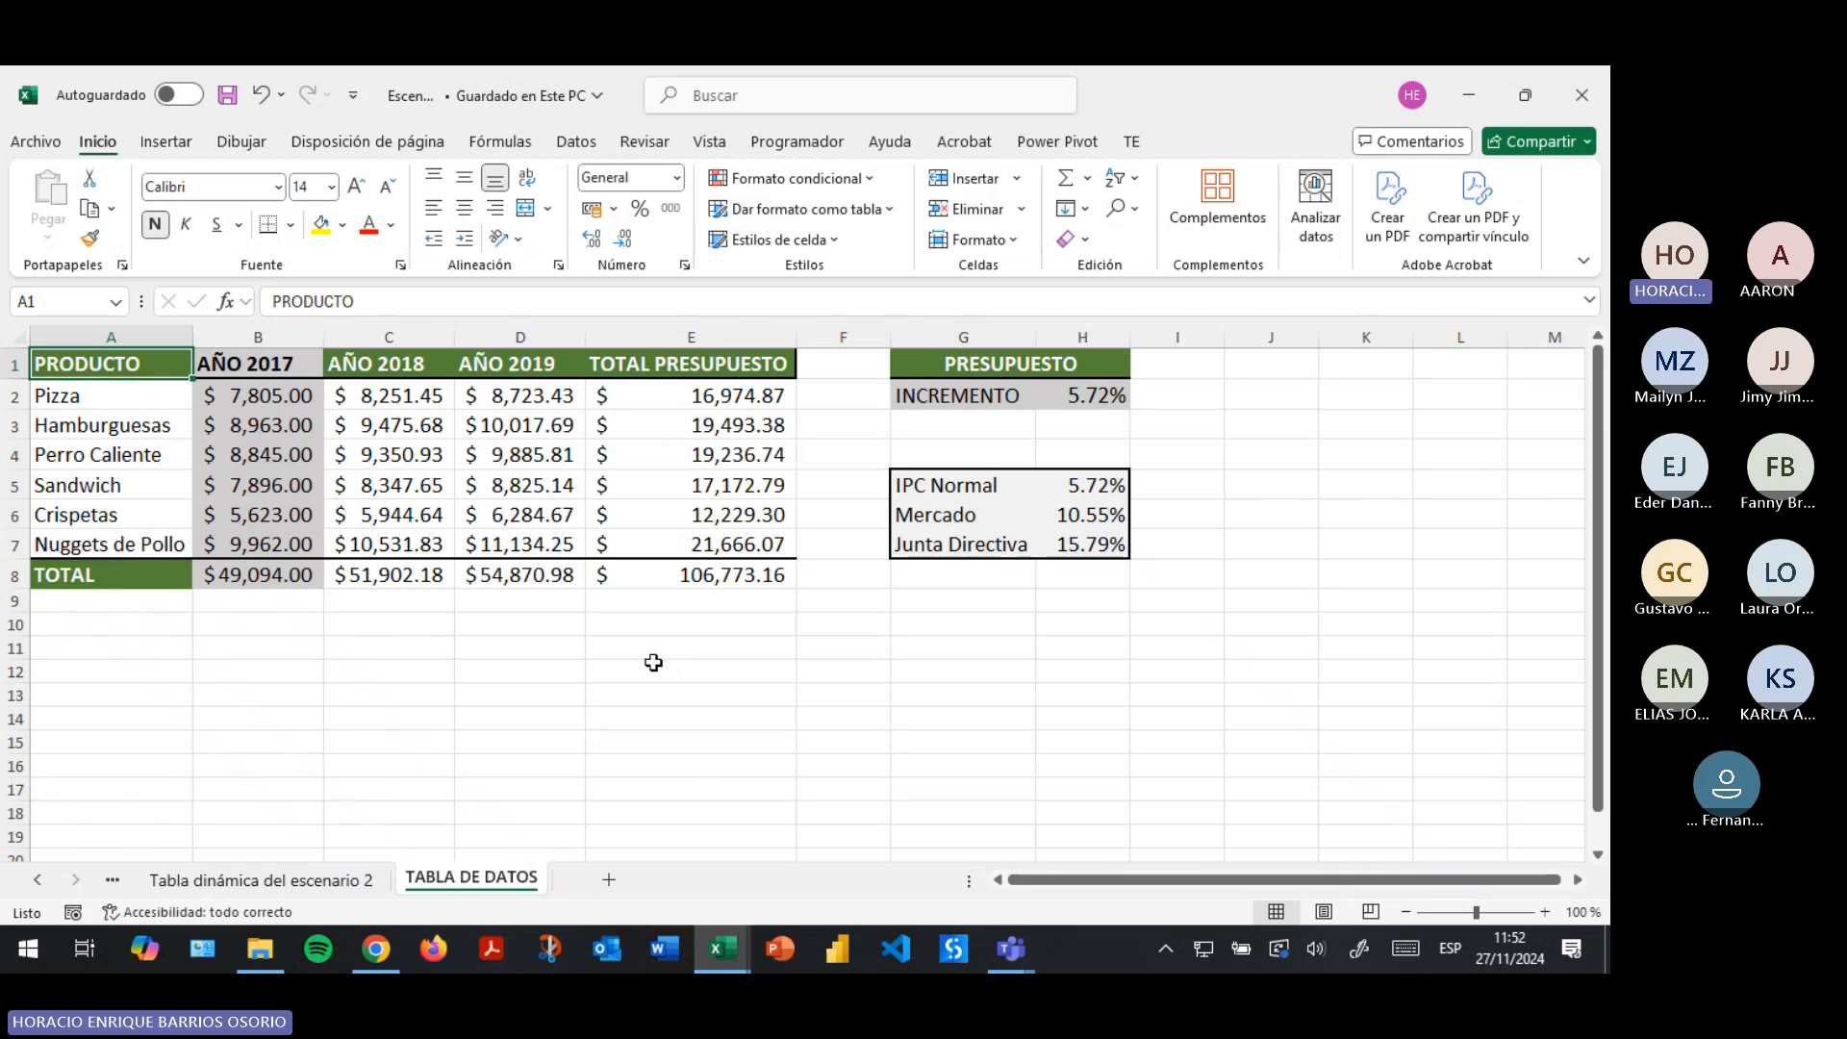
{"action": "left_click", "coordinate": [227, 96]}
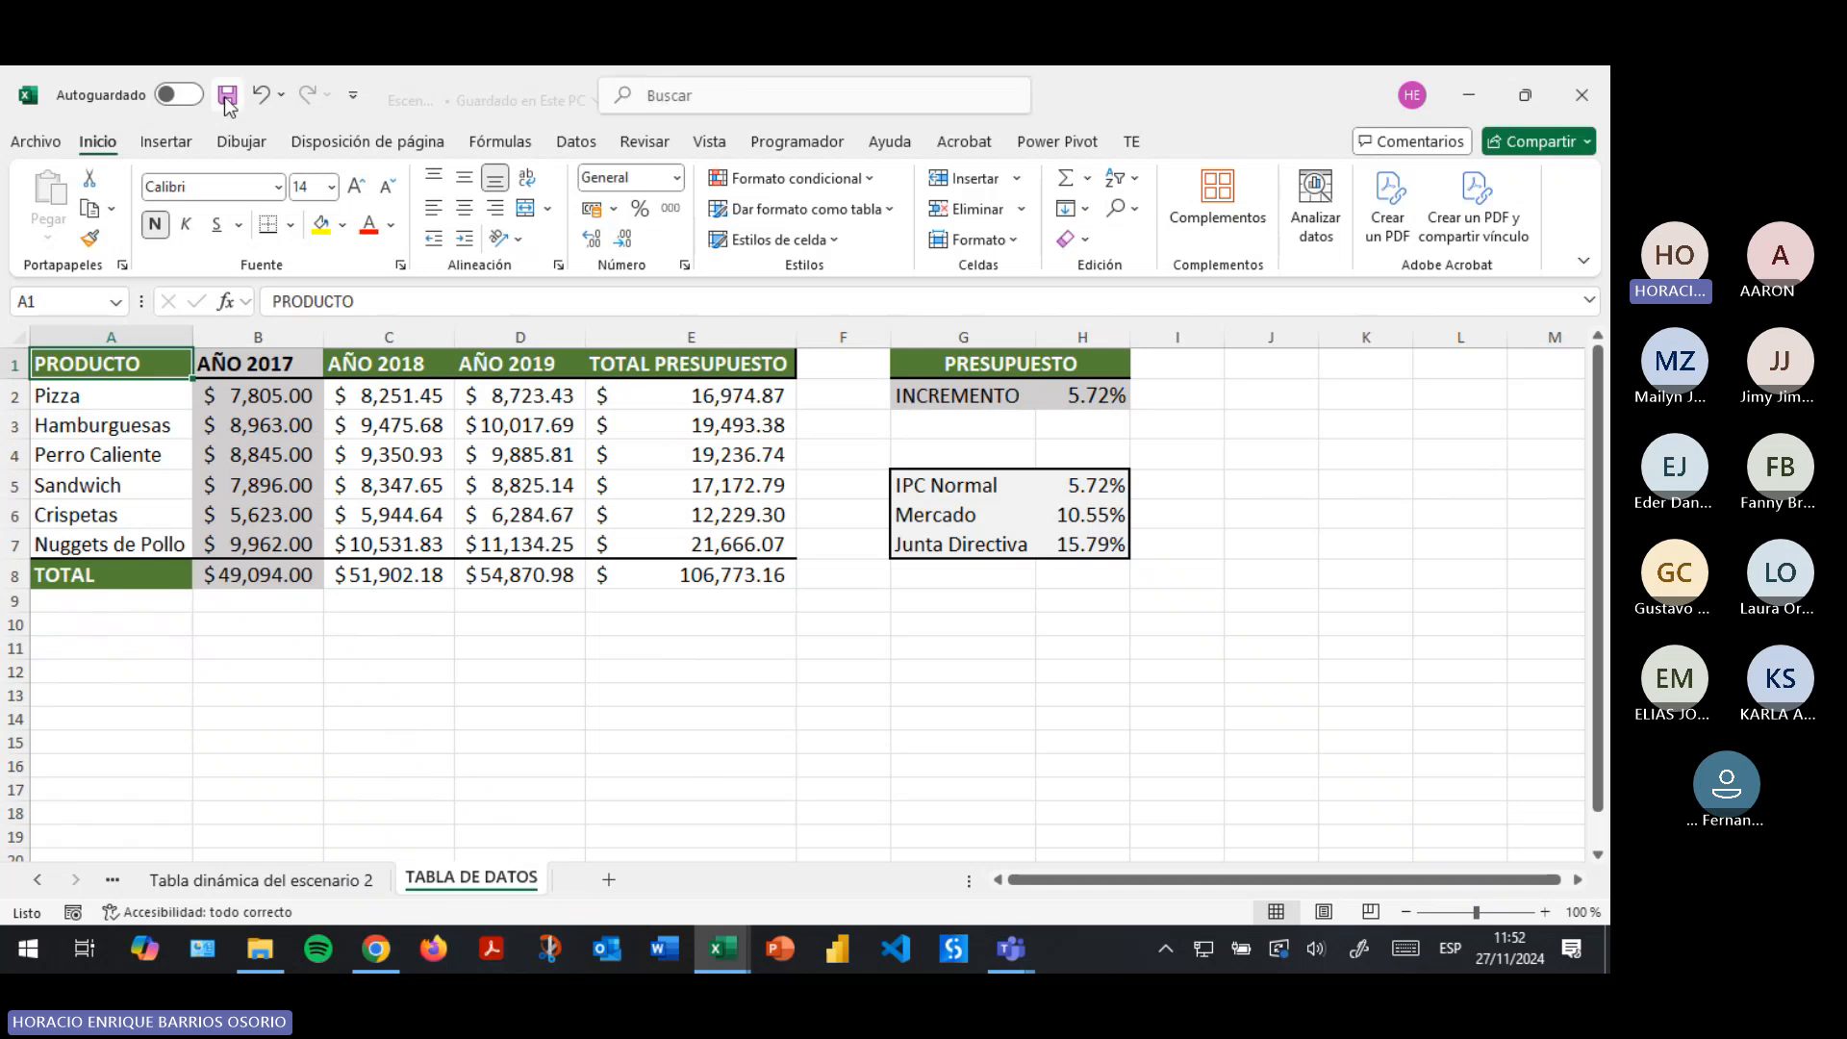
Select the range A1:H8 containing the budget and increment tables and show the developer commands.
{"action": "left_click_drag", "start_coordinate": [144, 366], "coordinate": [1068, 569]}
{"action": "left_click", "coordinate": [532, 445]}
{"action": "left_click_drag", "start_coordinate": [78, 373], "coordinate": [1018, 569]}
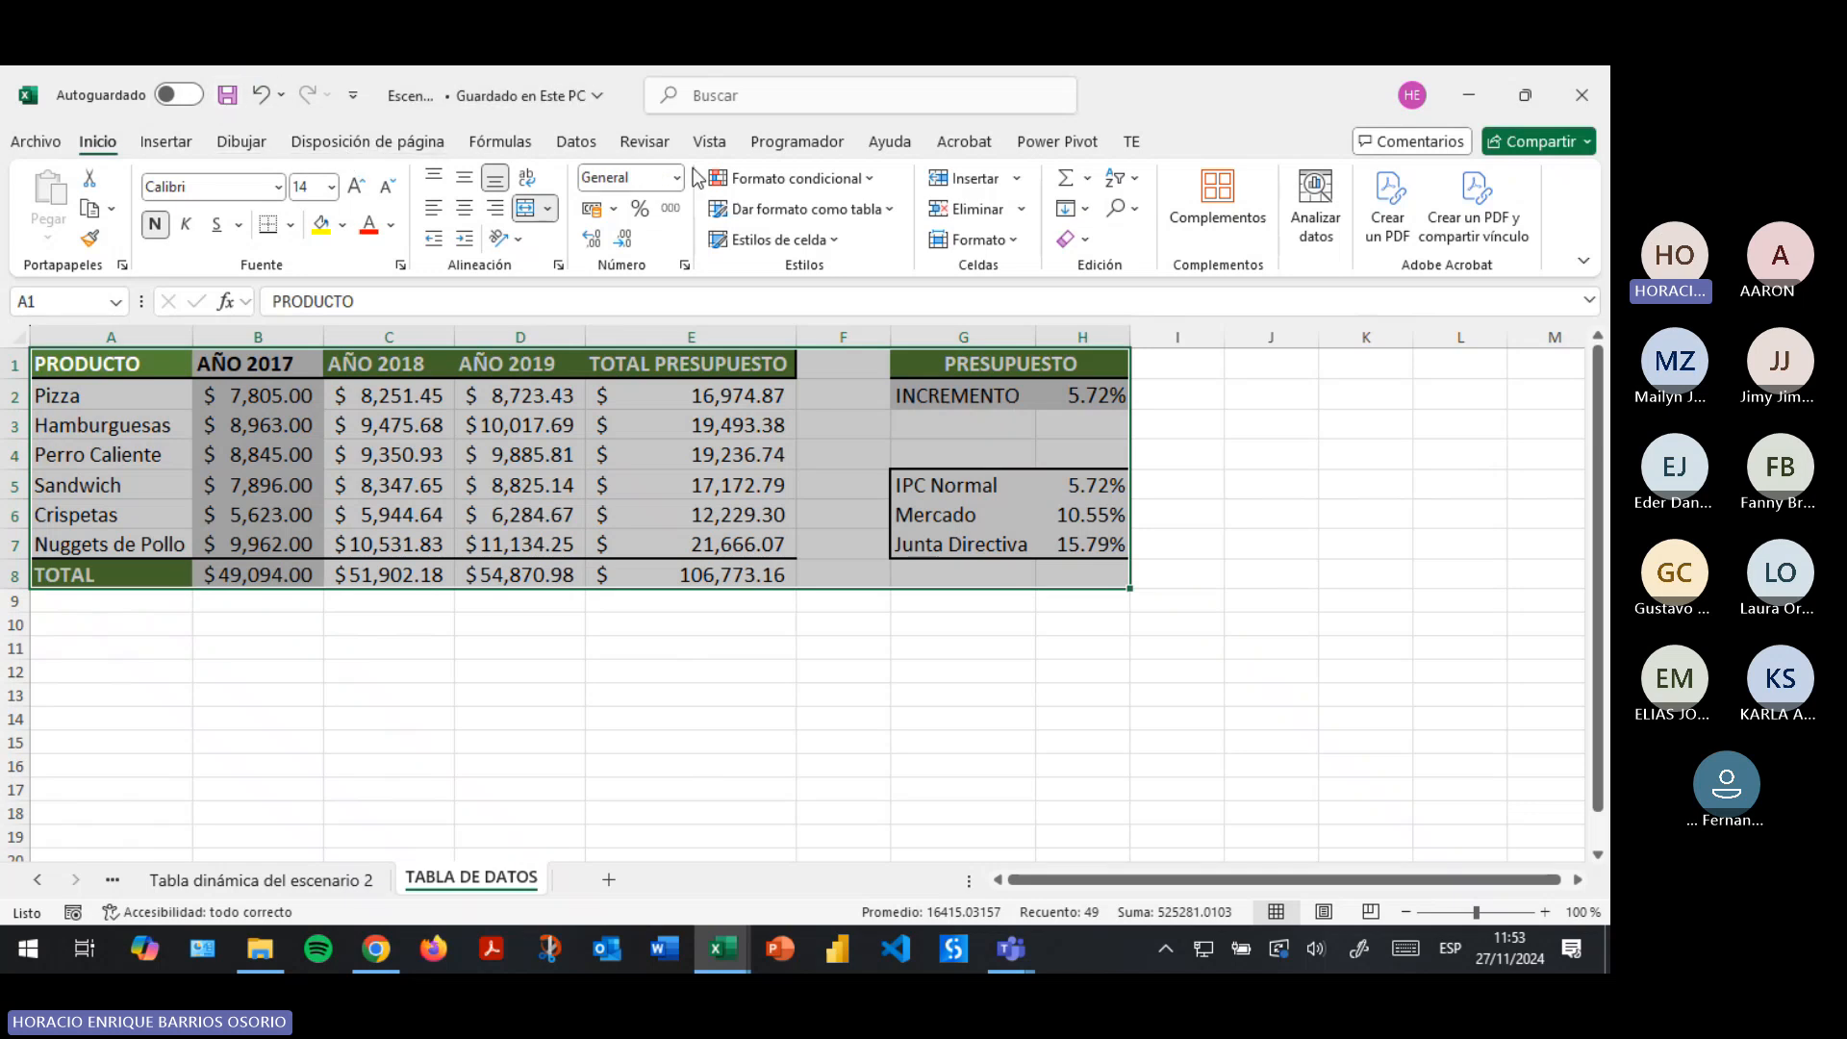
{"action": "left_click", "coordinate": [797, 142]}
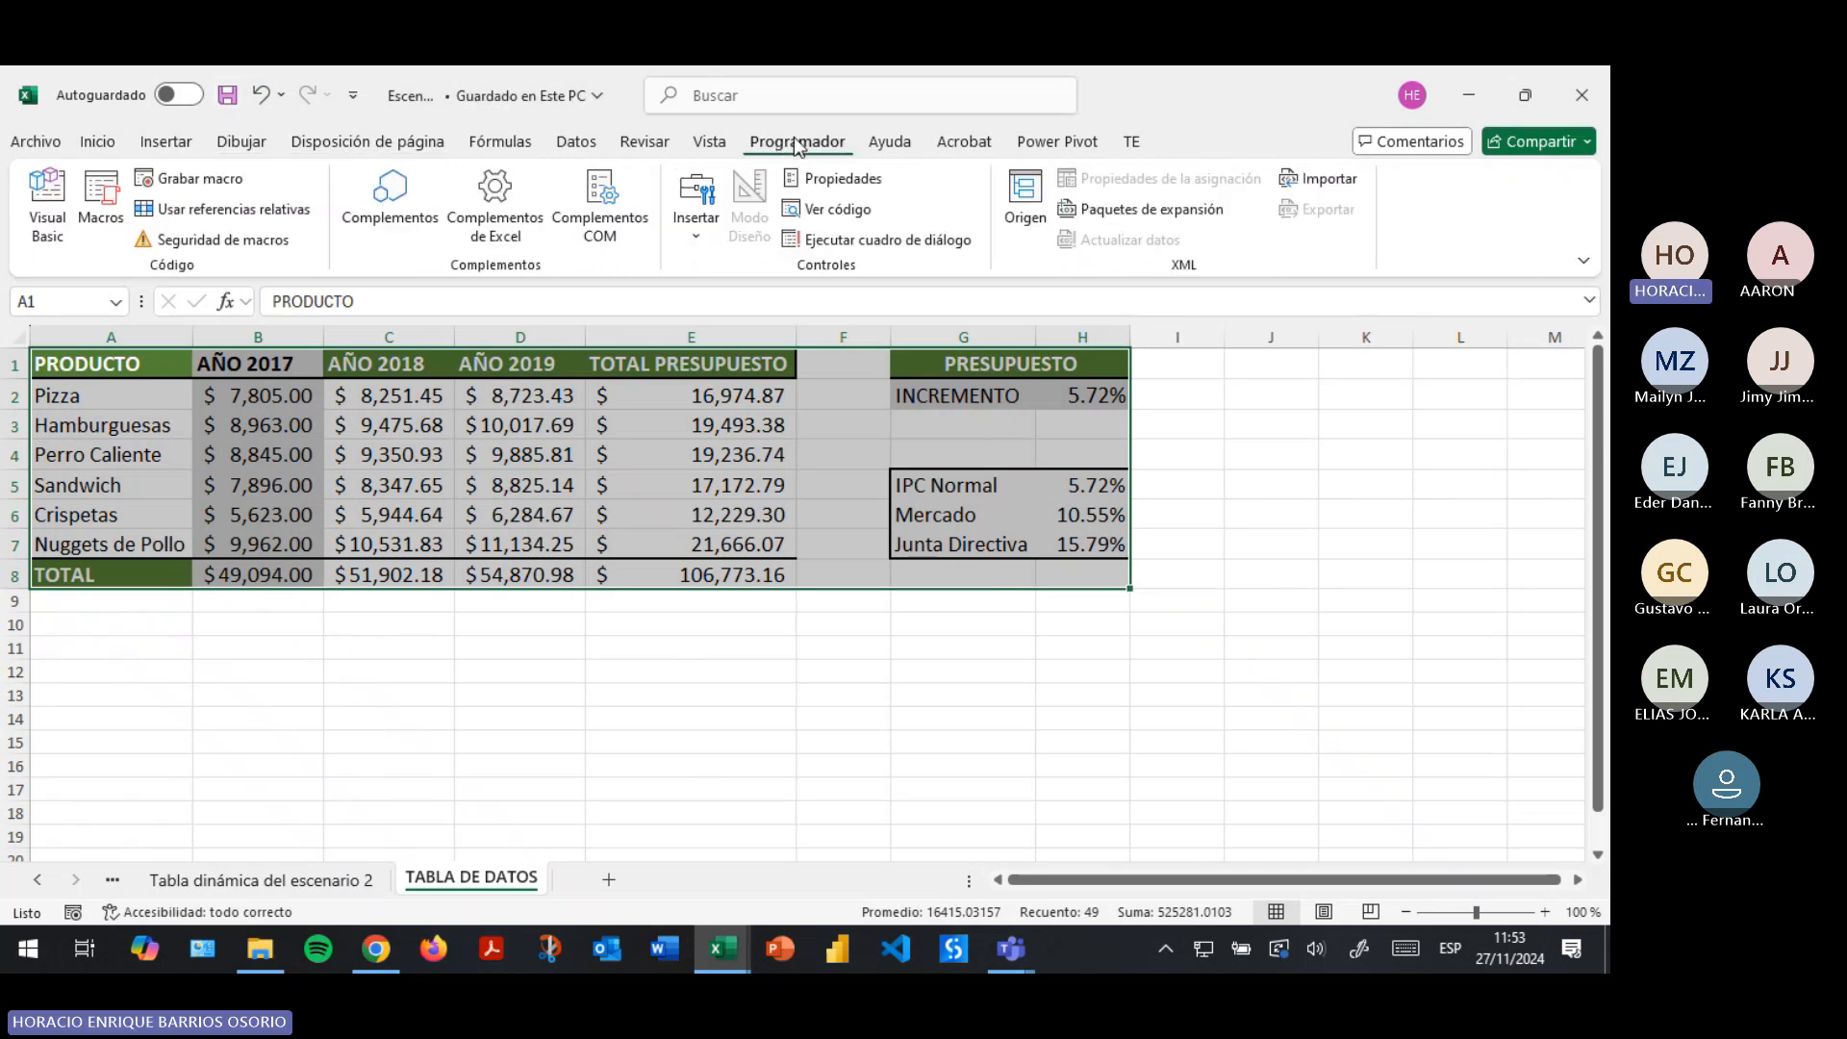